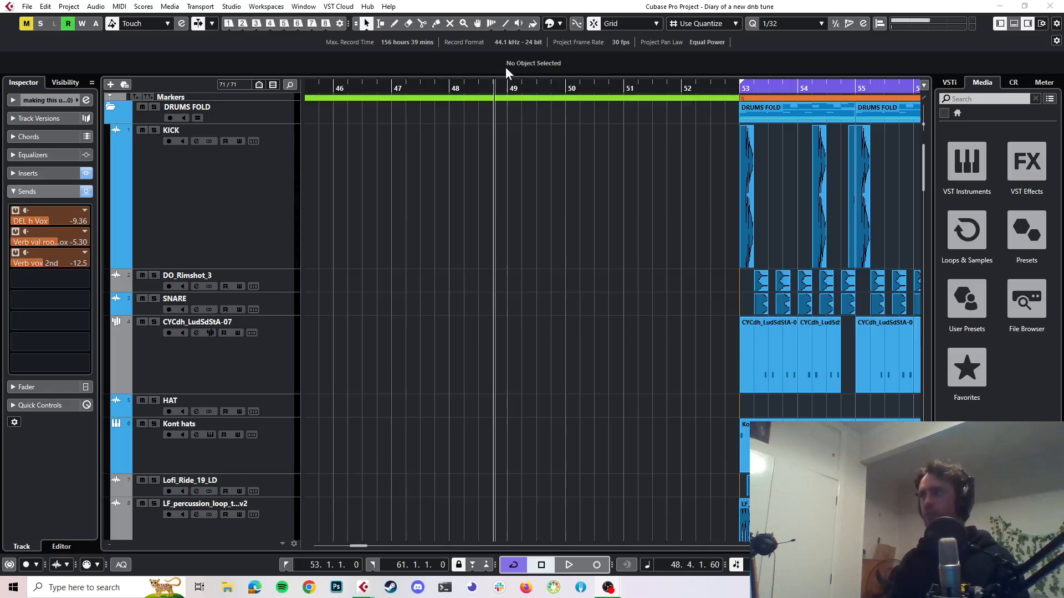
- Set the playhead just before bar 53 and play through the looped section
click(649, 92)
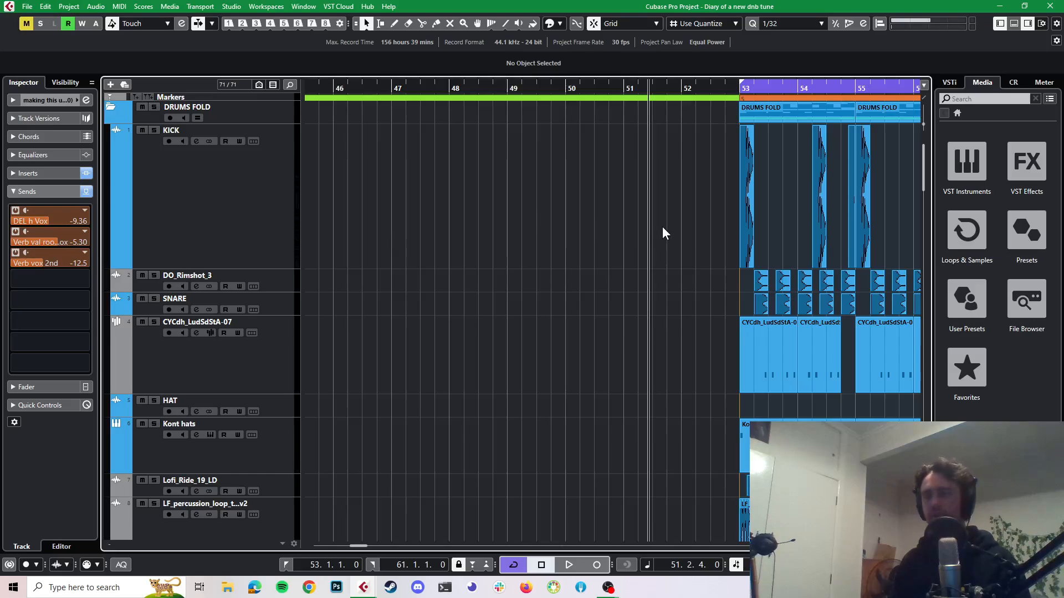
scroll(554, 191, right, 5)
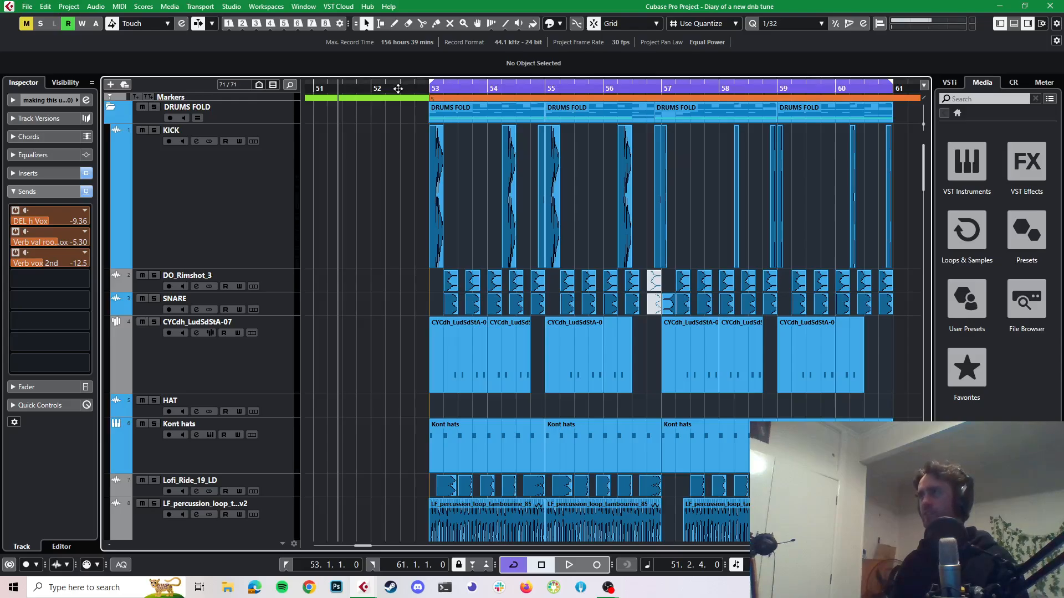
click(410, 98)
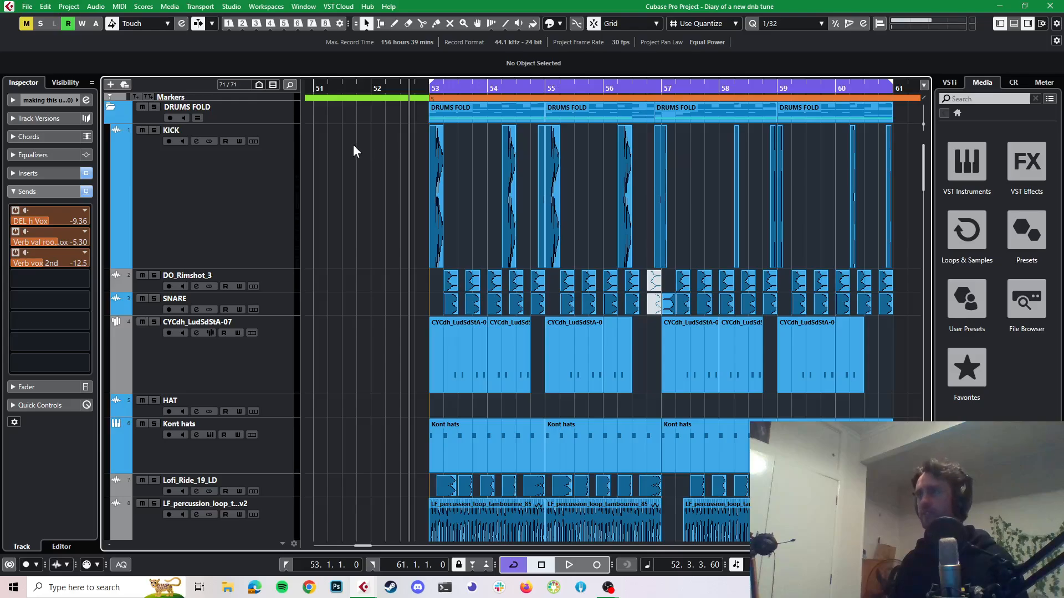
key(space)
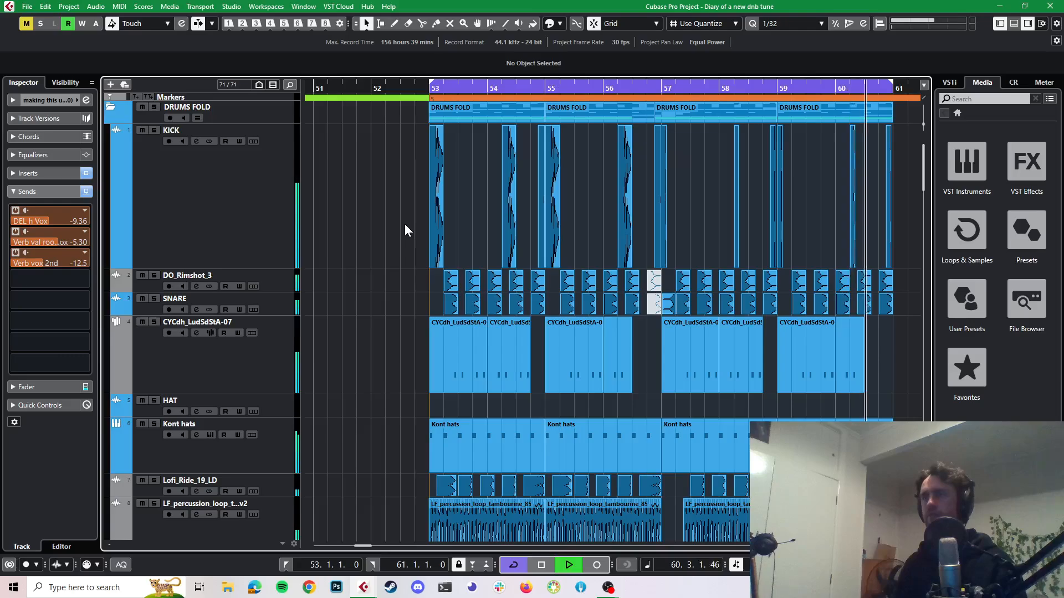
key(space)
- Show the basic channel settings of the SNARE track and the DO_Rimshot_3 track
scroll(403, 224, down, 5)
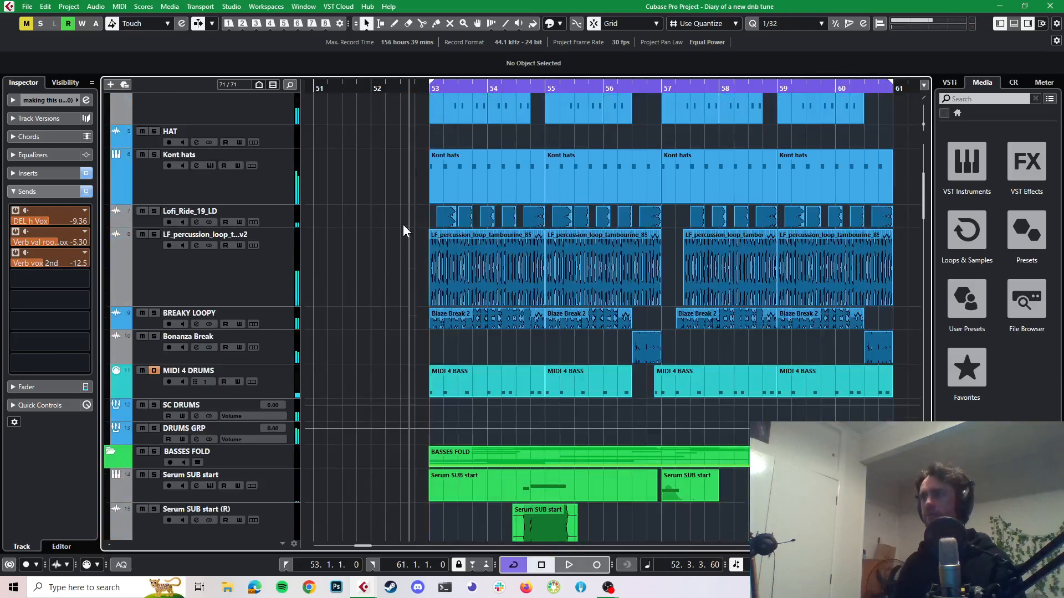
scroll(361, 173, up, 3)
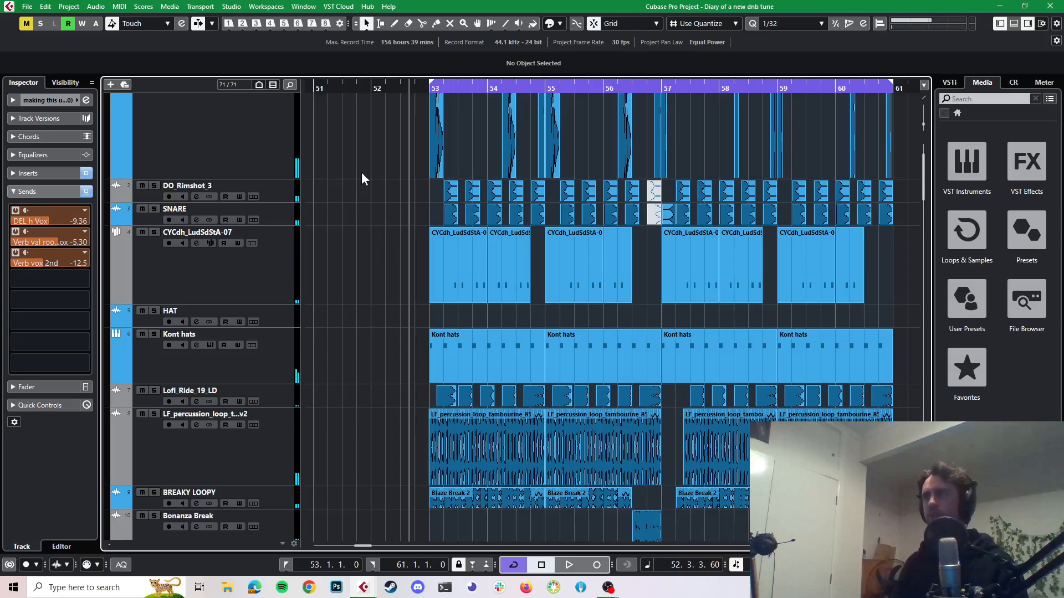
click(281, 211)
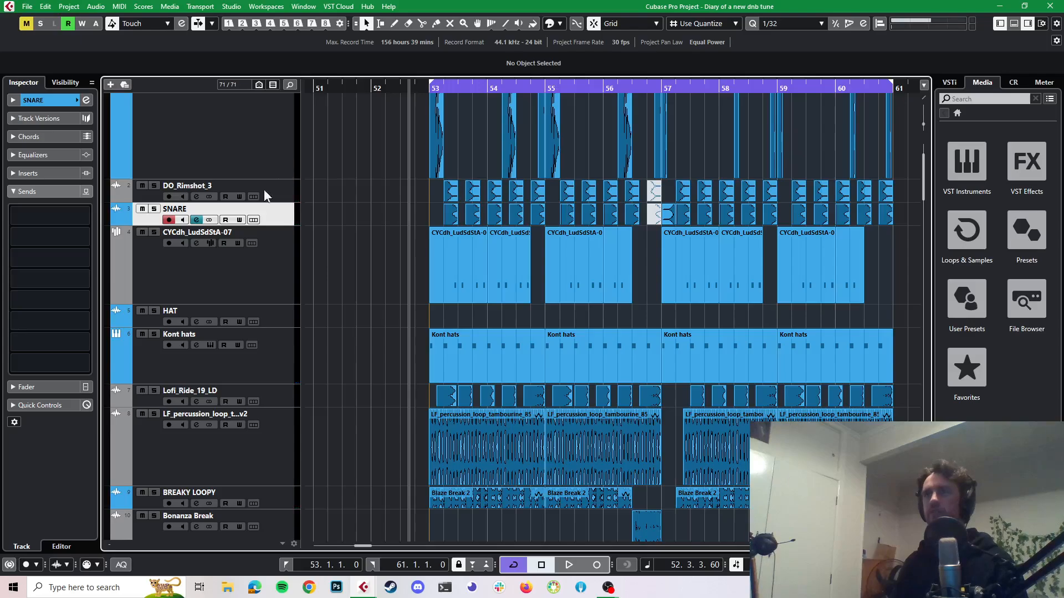
click(39, 99)
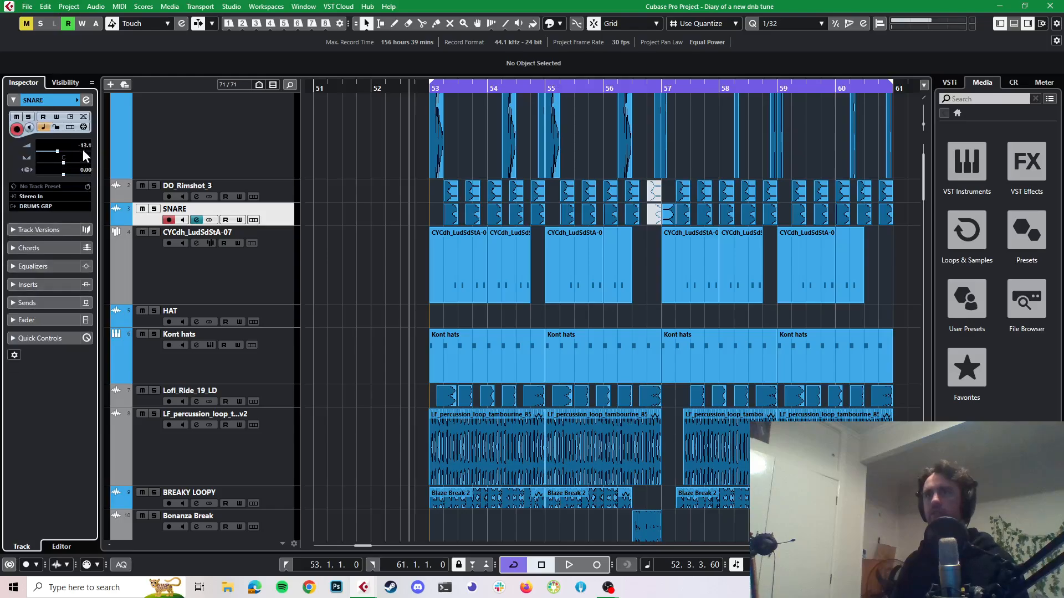
click(287, 188)
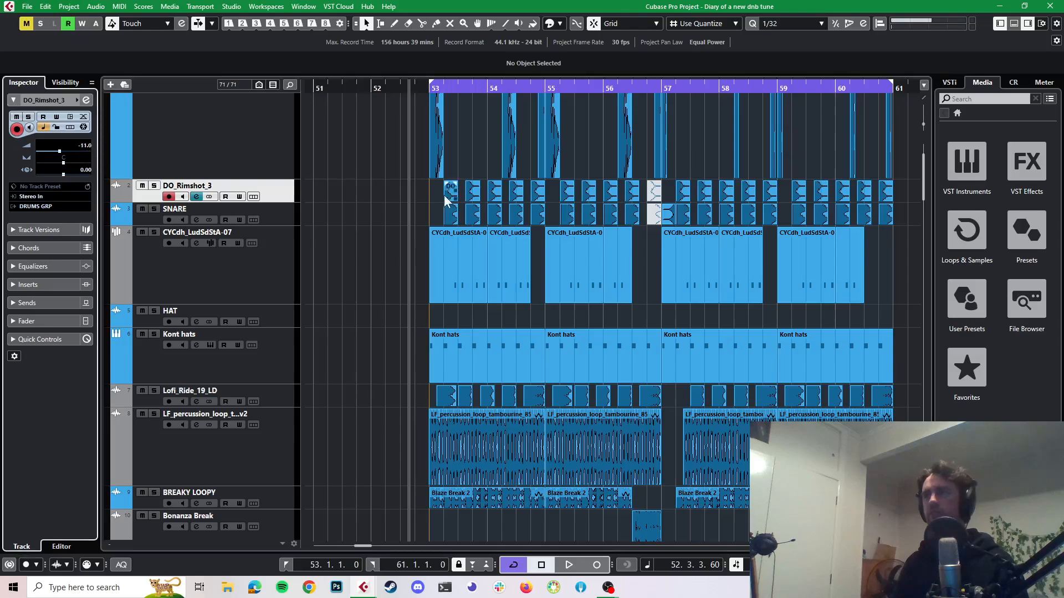
- Audition the SNARE and DO_Rimshot_3 tracks in solo, and against the full mix with both solos cleared
click(154, 209)
click(154, 186)
key(space)
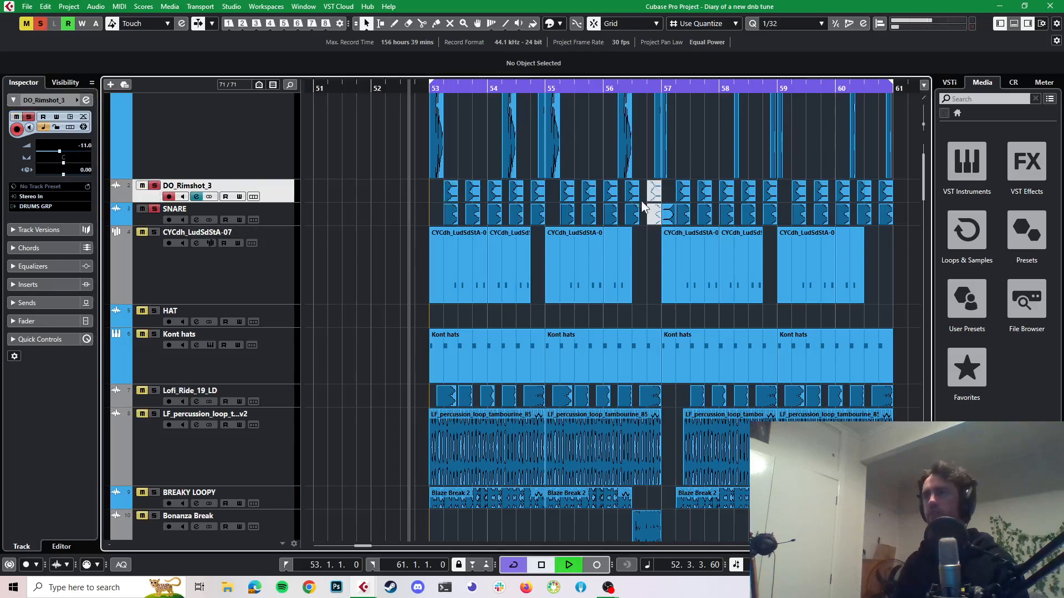
key(space)
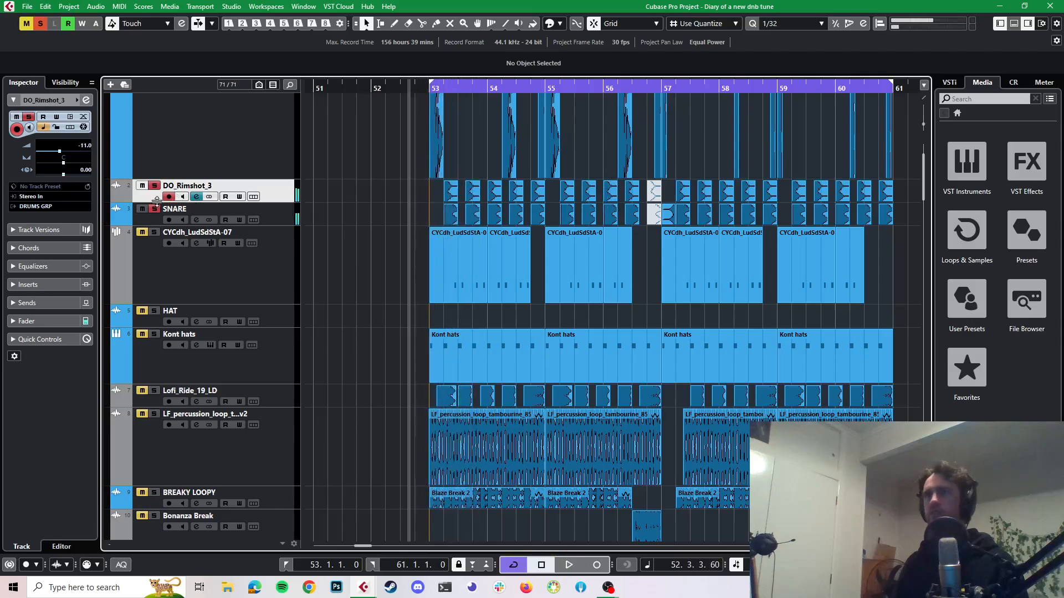
click(155, 208)
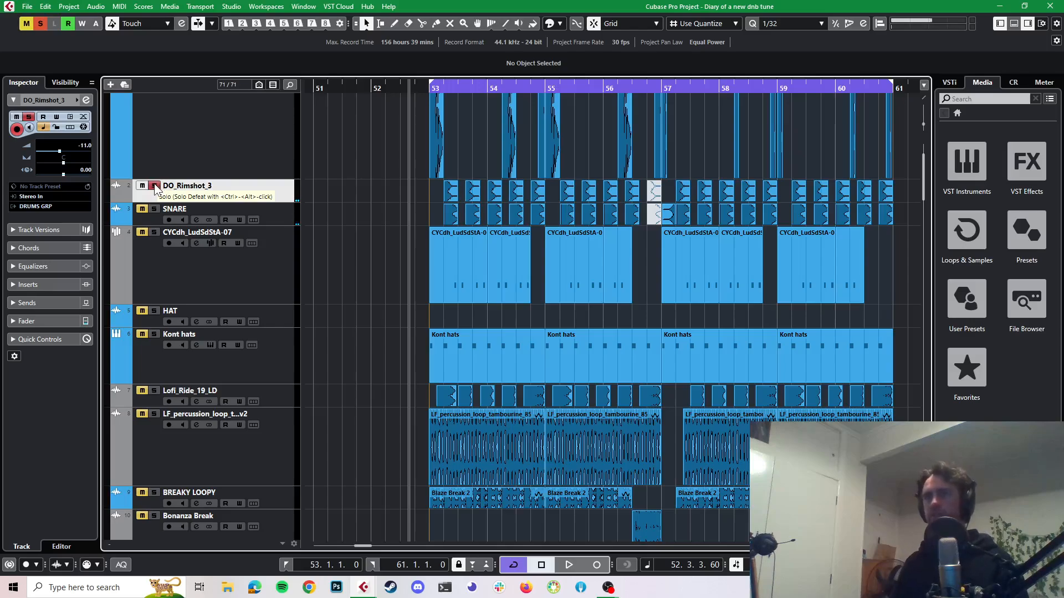
click(155, 186)
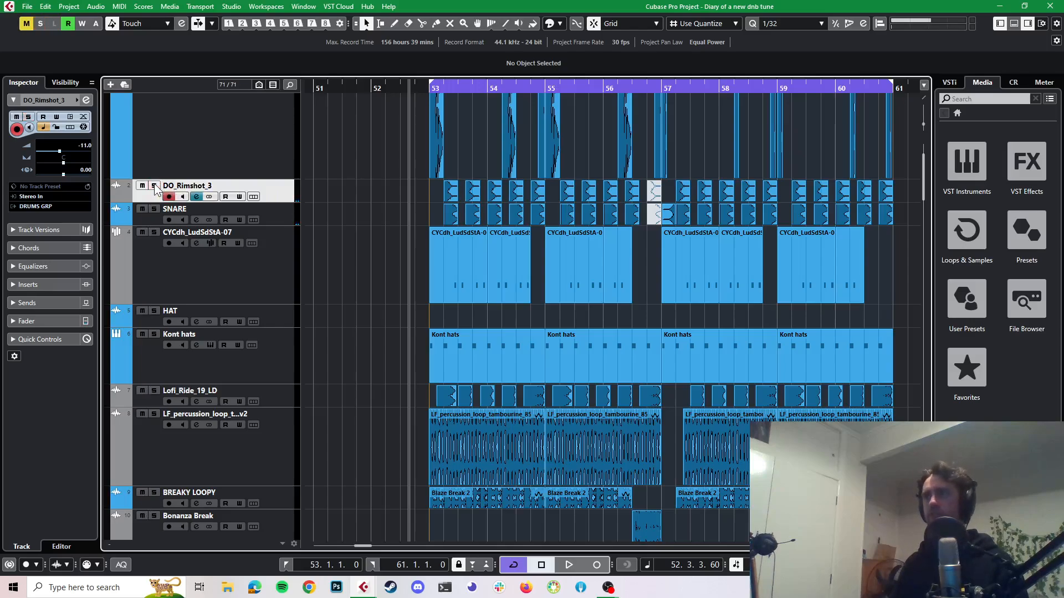
key(space)
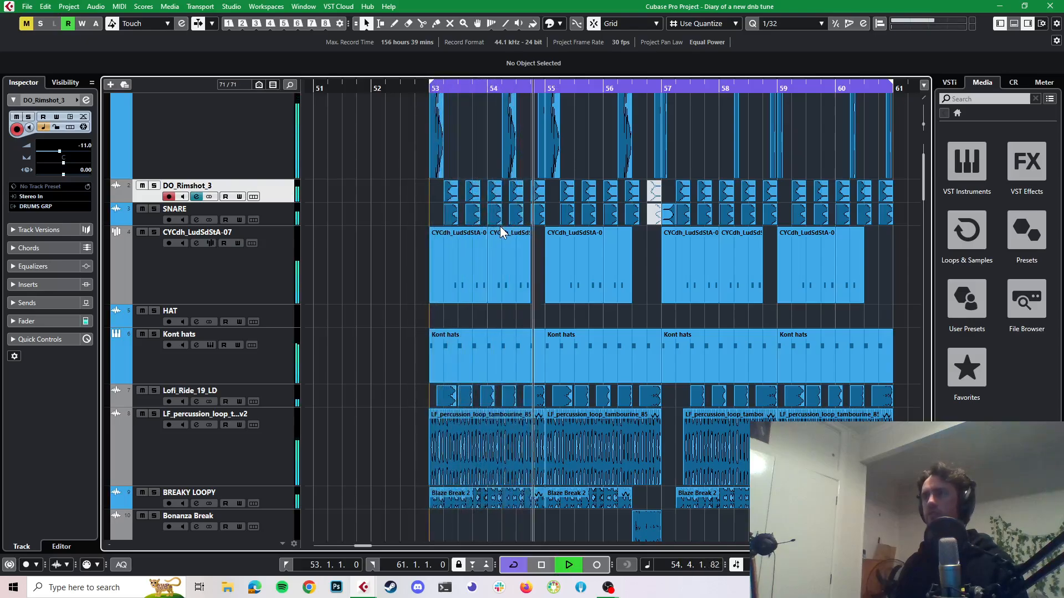
key(space)
- Mute the MIDS FOLD folder track and play the section without it
scroll(377, 191, down, 5)
scroll(378, 195, down, 15)
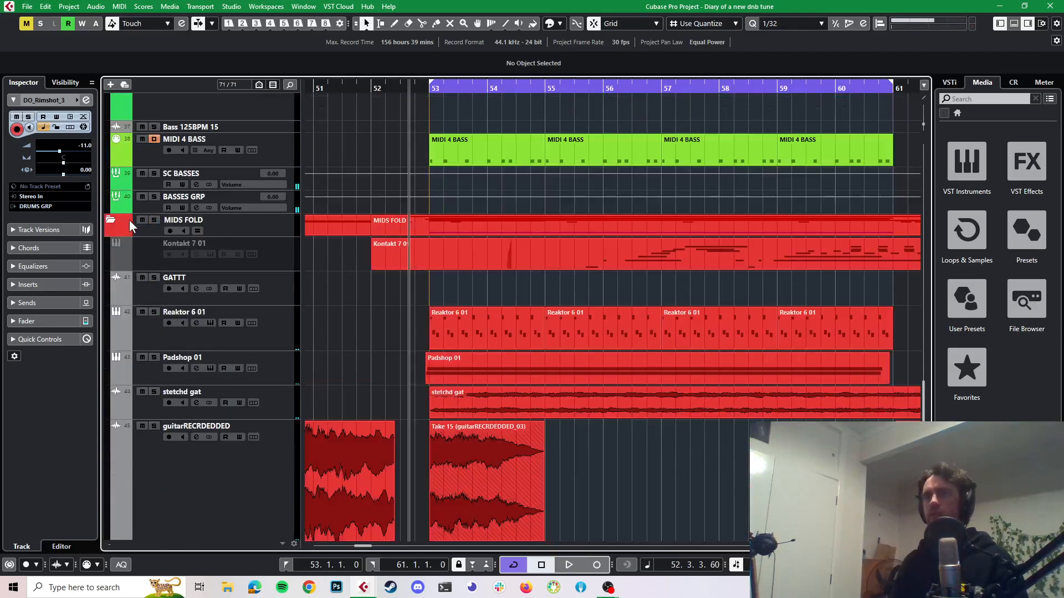
click(142, 220)
scroll(427, 204, up, 5)
key(space)
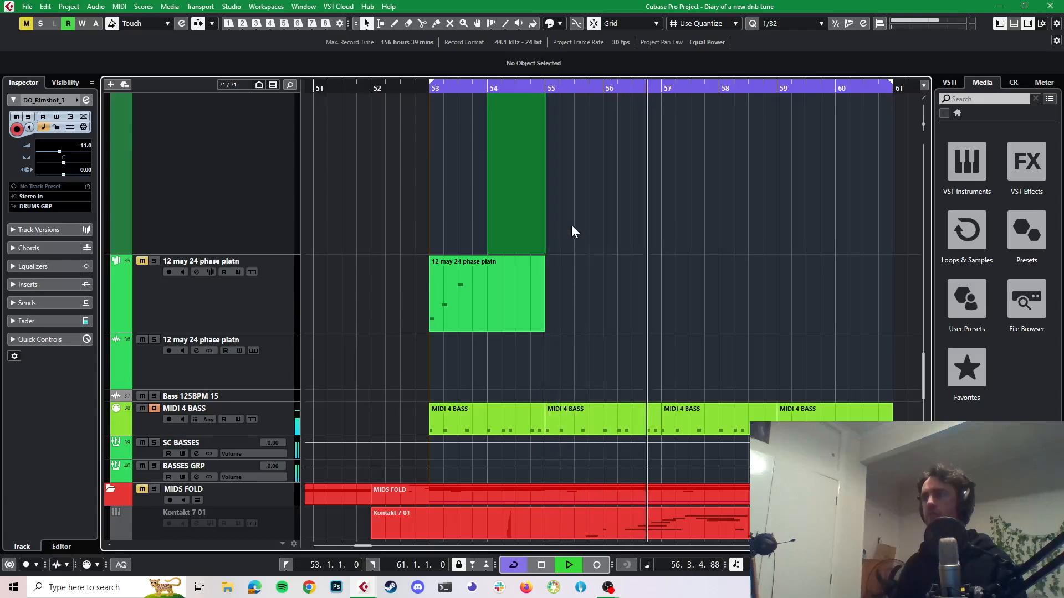
key(space)
- Find the Serum 03 bass parts in the basses folder and play them from just before bar 53
scroll(590, 224, up, 5)
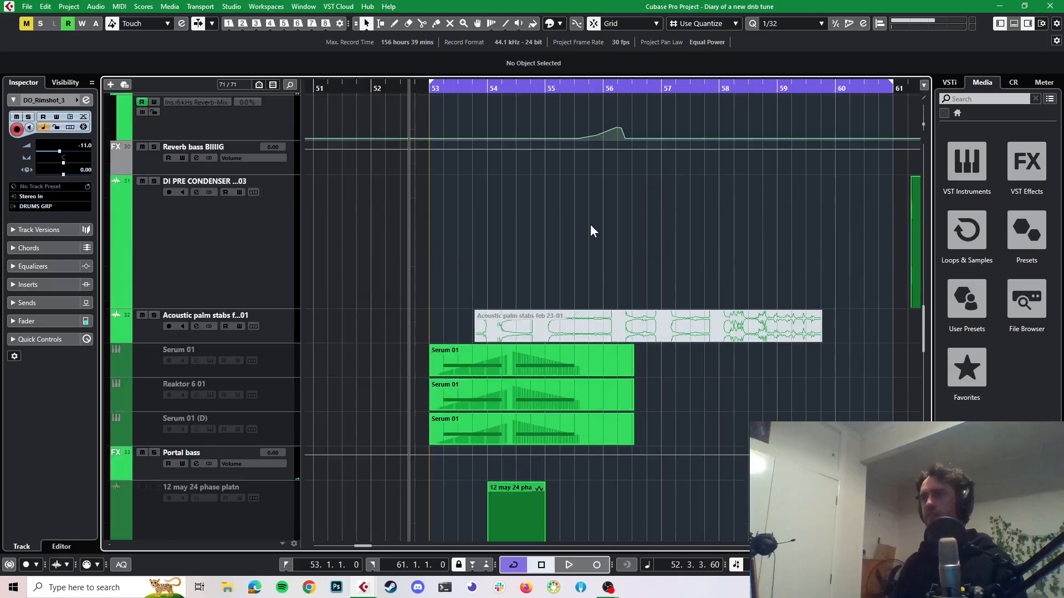
scroll(590, 224, up, 10)
scroll(590, 224, down, 5)
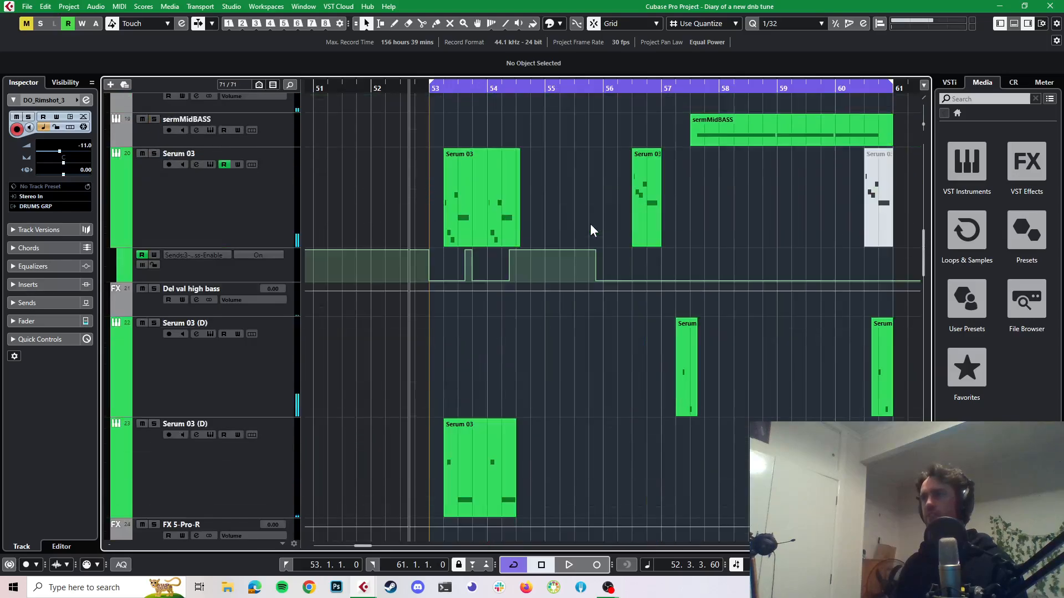
key(space)
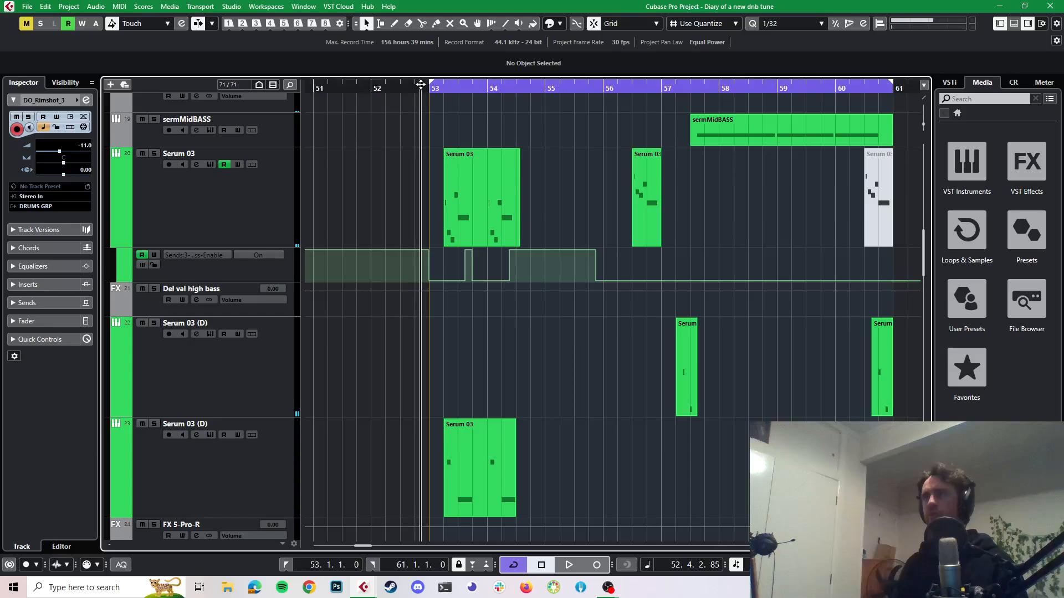
scroll(492, 167, up, 4)
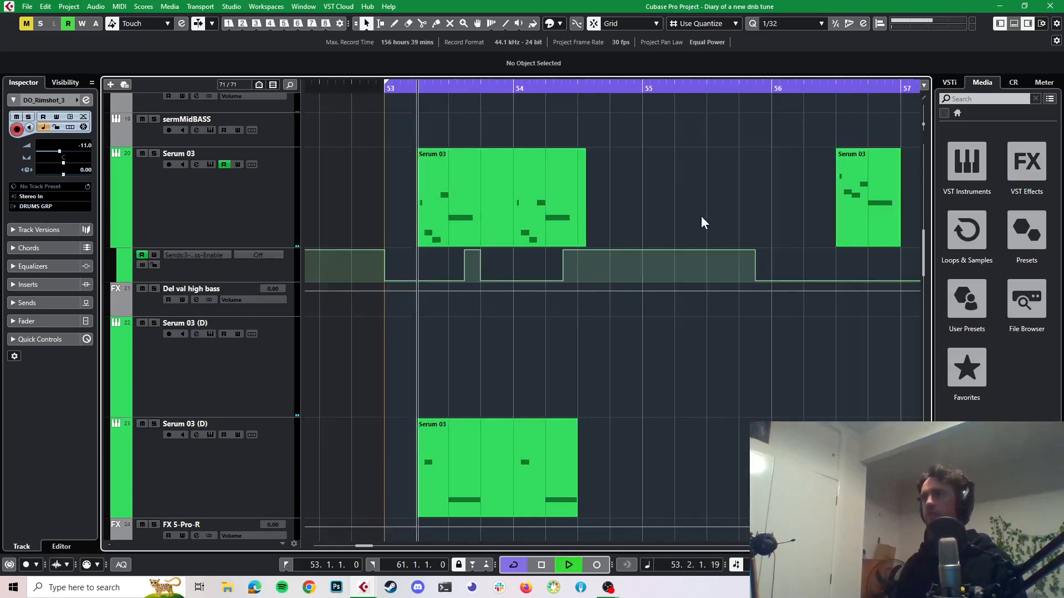
key(space)
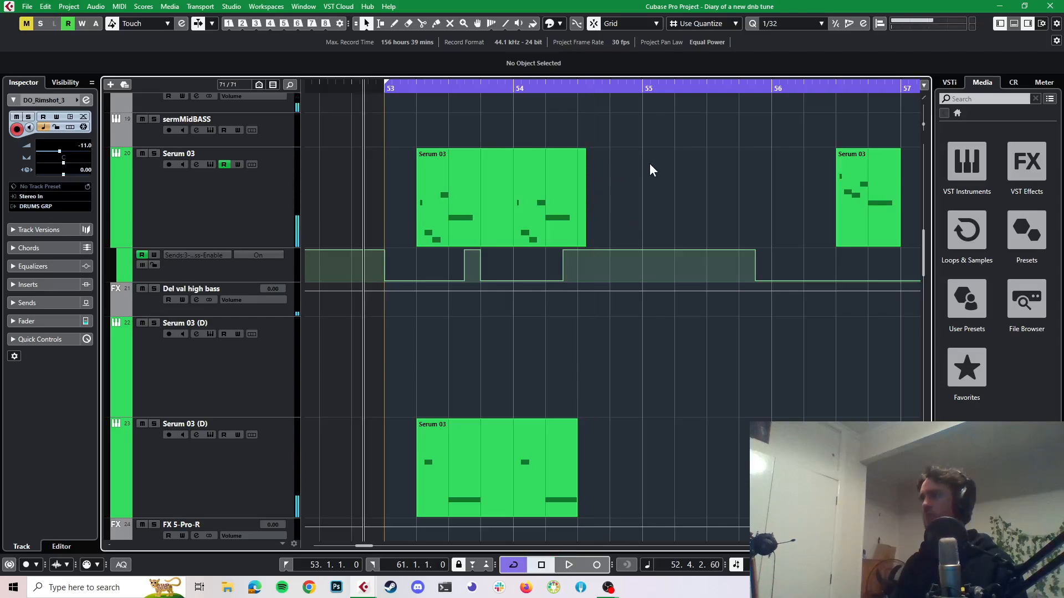
- Look through the remaining bass tracks and play from just before bar 53 with the sub bass tracks in view
scroll(649, 164, down, 6)
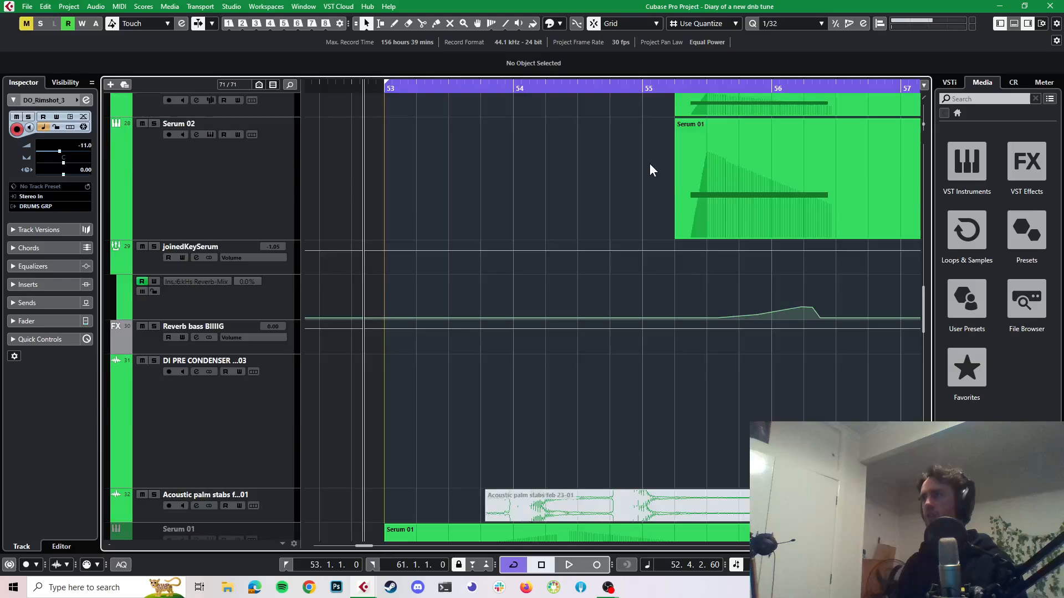
scroll(650, 164, up, 12)
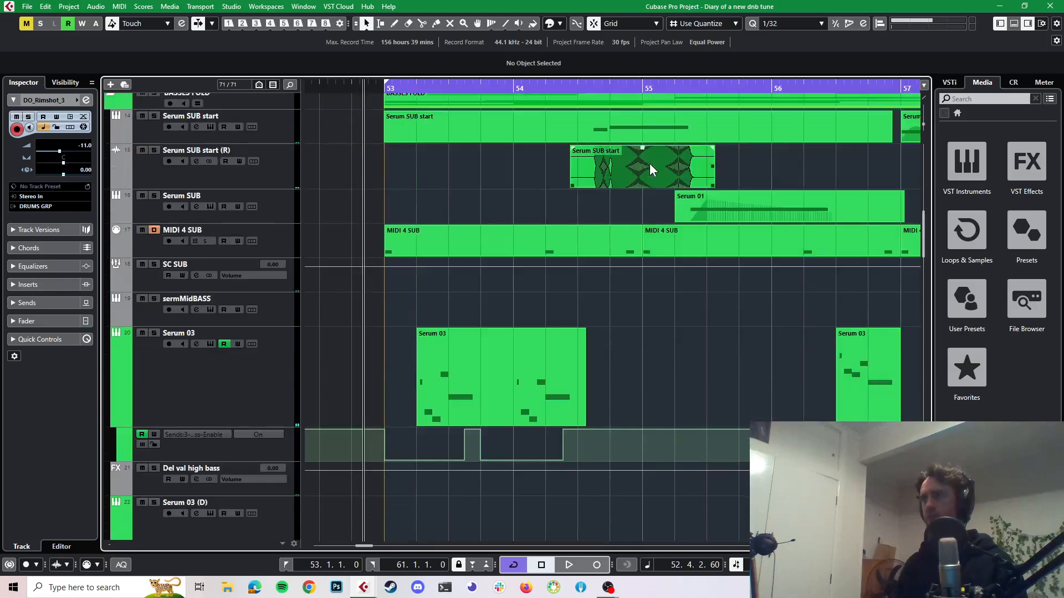
scroll(673, 215, up, 6)
scroll(672, 215, down, 6)
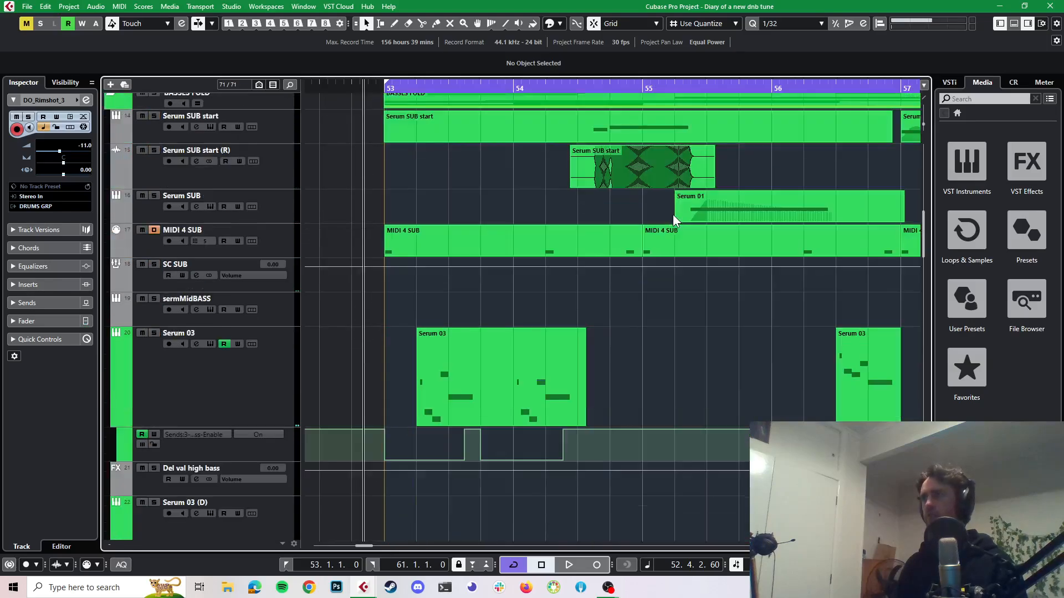
scroll(671, 211, up, 3)
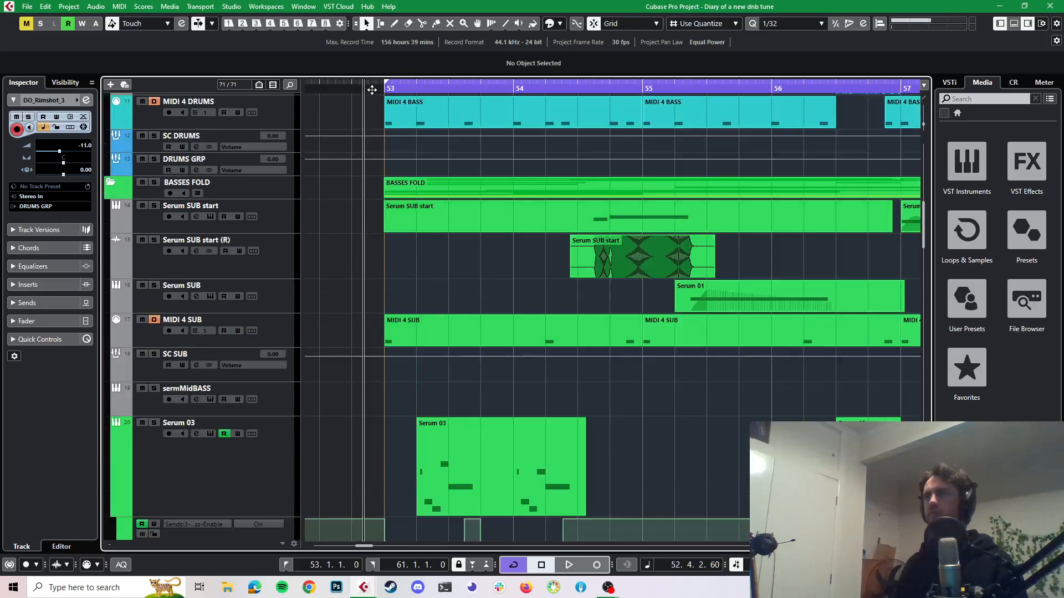
click(372, 90)
key(space)
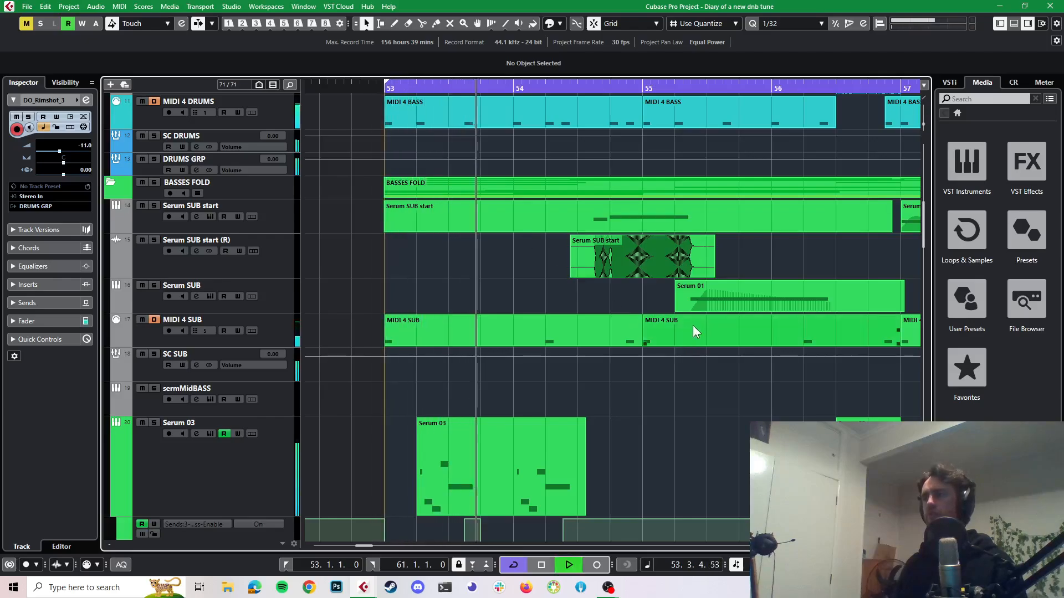
key(space)
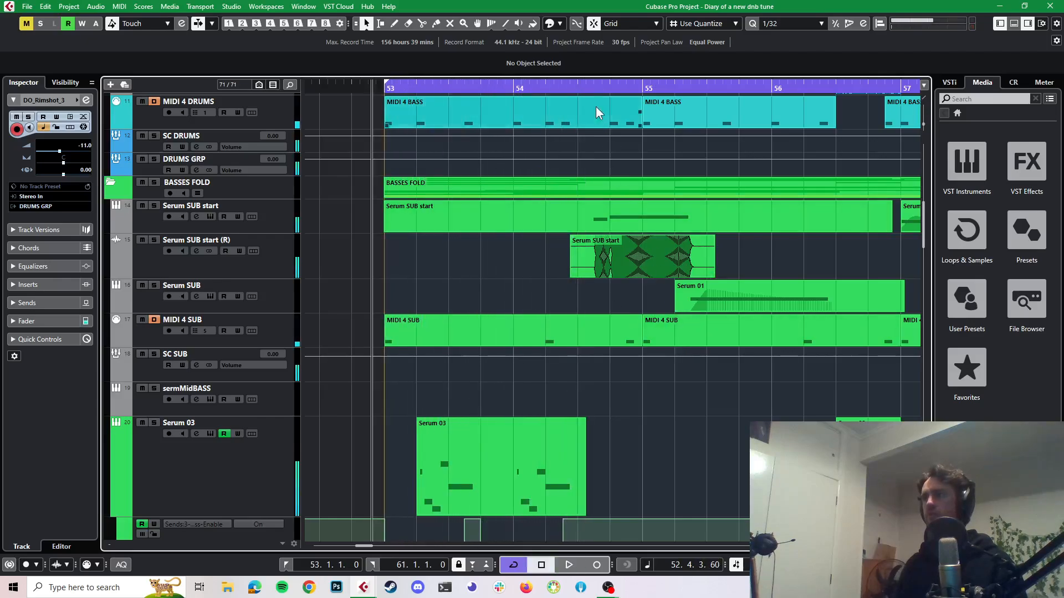
- Mute the audio event on the Serum SUB start (R) track and play briefly from 54.3.1
click(578, 88)
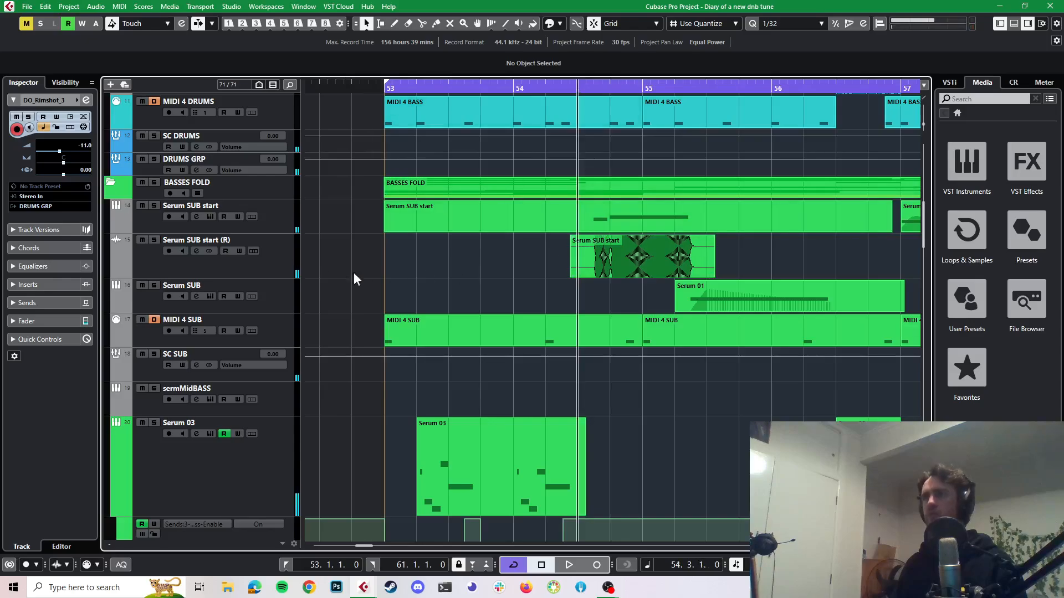
click(585, 251)
key(shift+m)
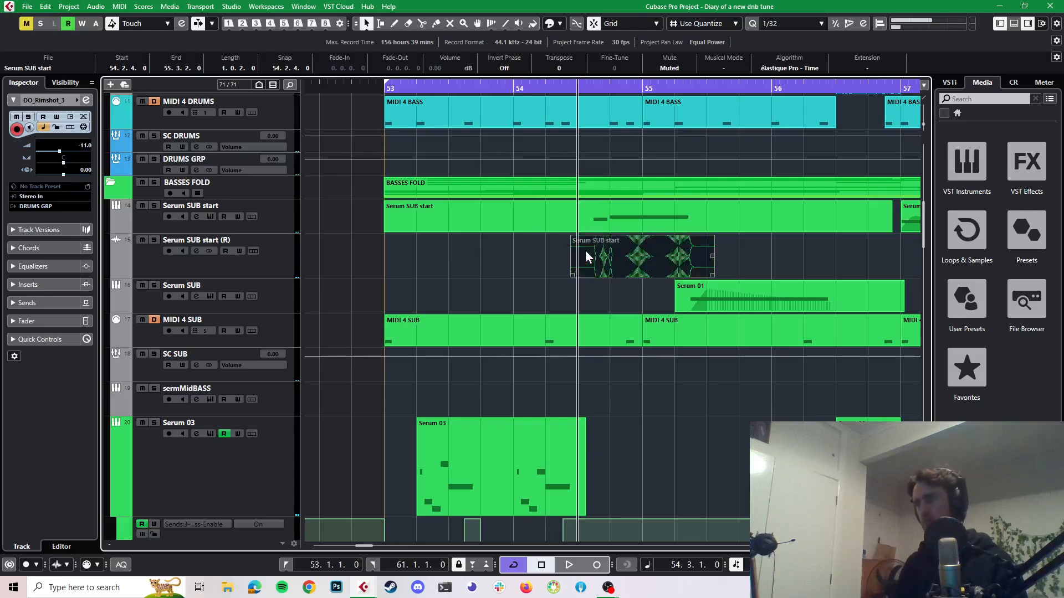
key(space)
key(space)
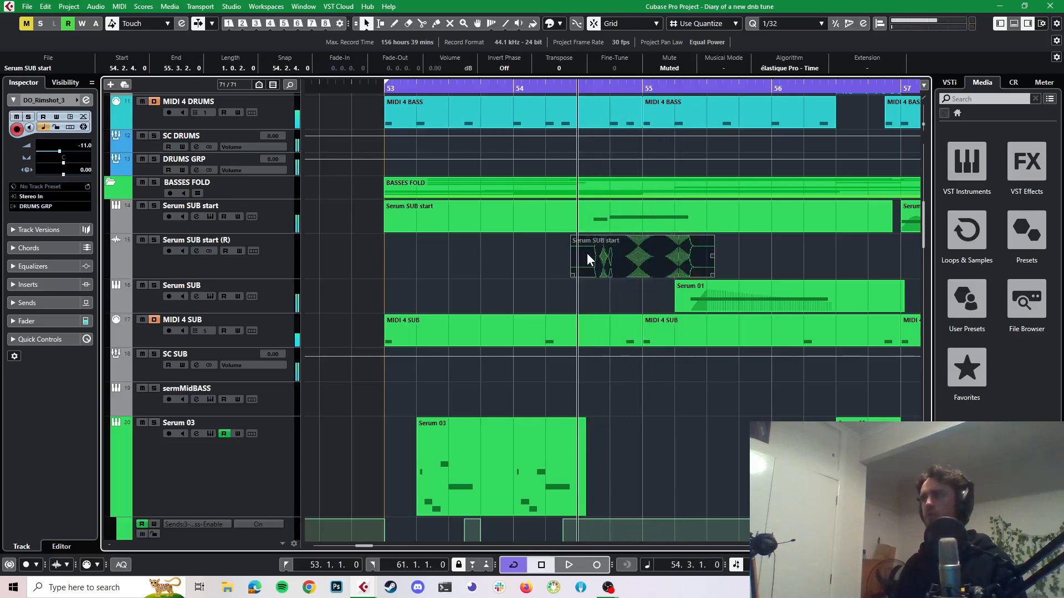
- Mute the long MIDI part starting at bar 53 on the Serum SUB start track and replay the section from 52.4.4
click(588, 208)
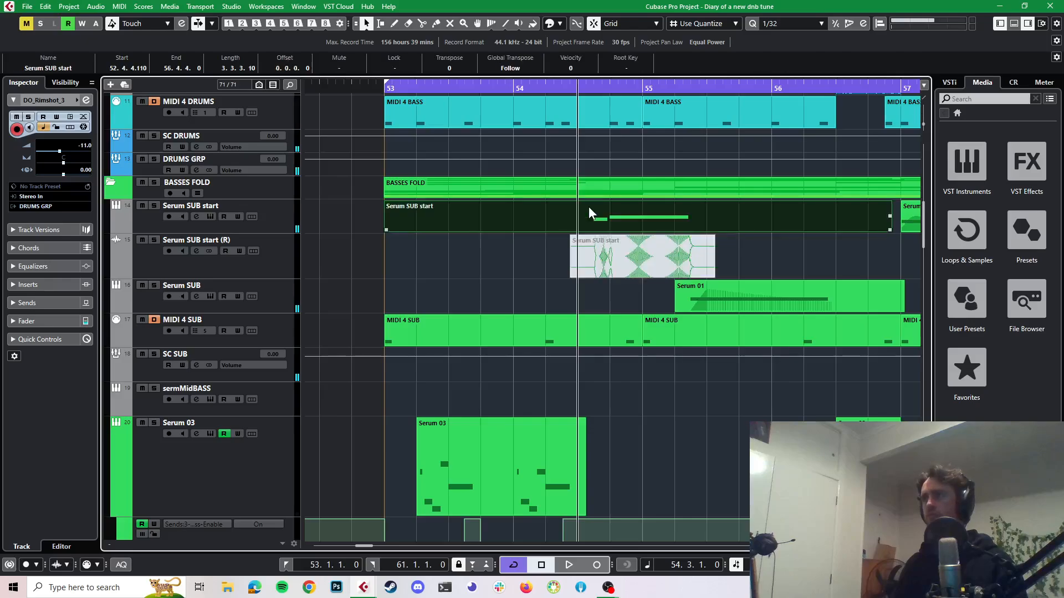
key(shift+m)
key(space)
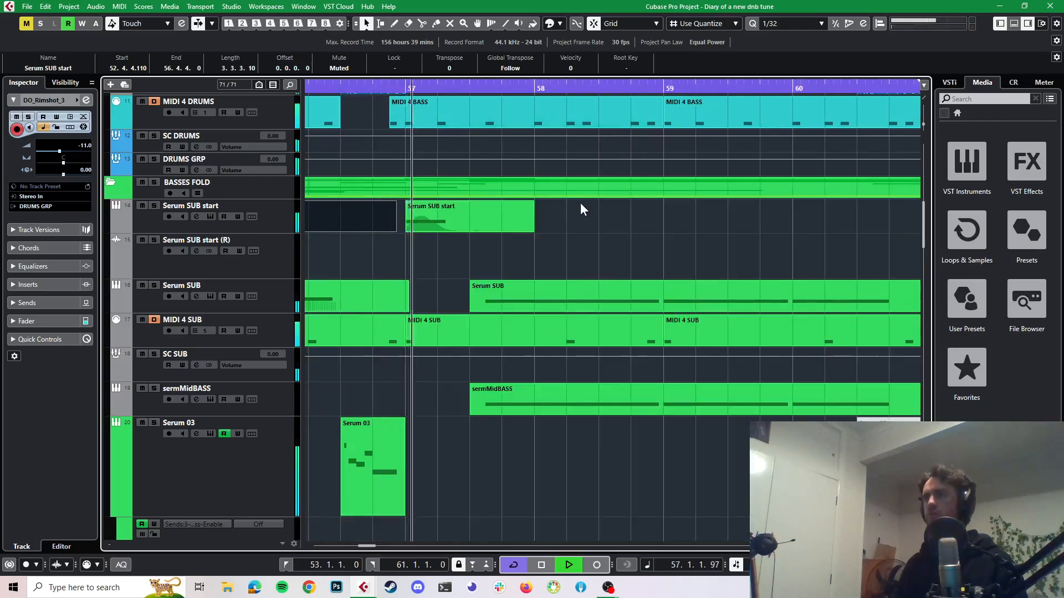
scroll(580, 201, left, 5)
click(438, 87)
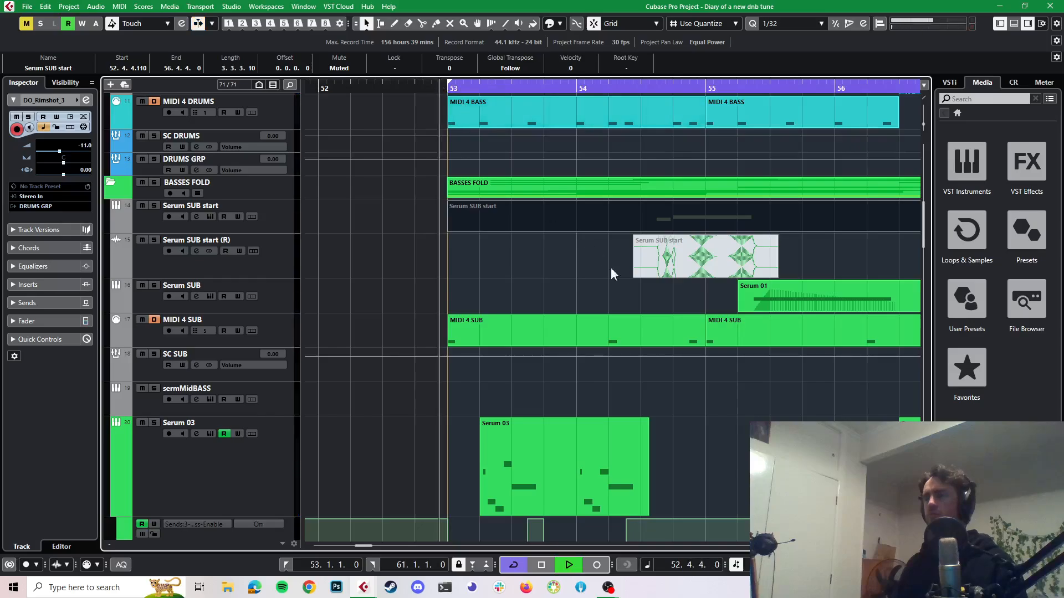
scroll(630, 324, down, 5)
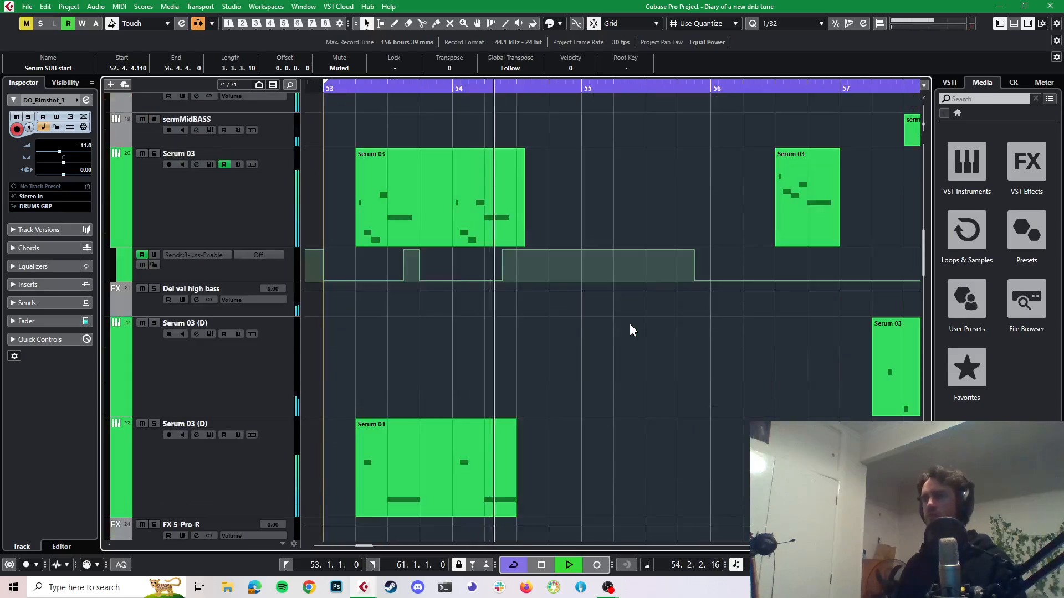
key(space)
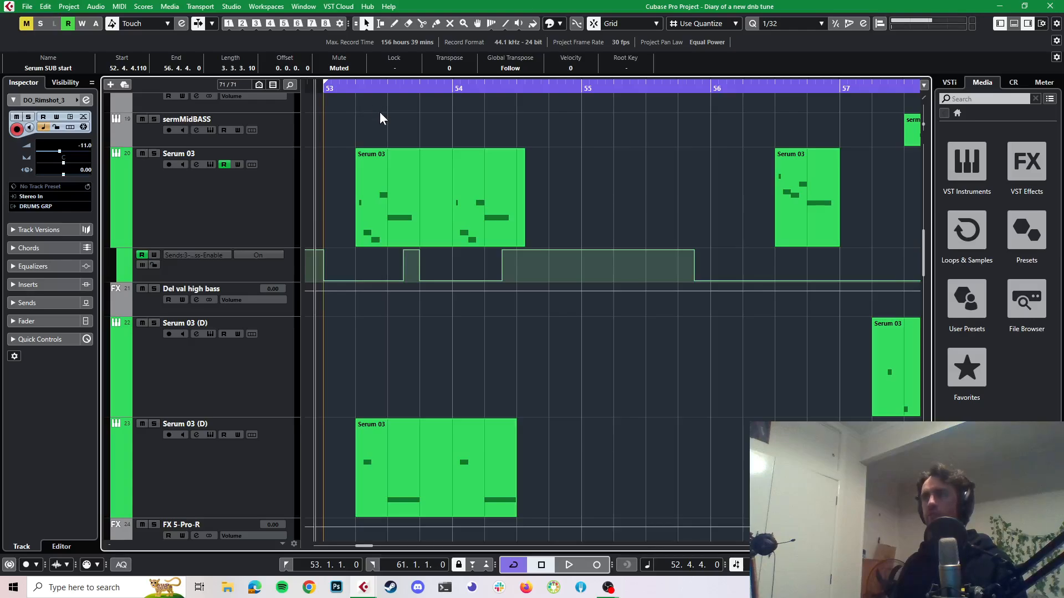
- Play the drop from just before bar 53, then copy the first part on the upper Serum 03 track to bar 55
key(space)
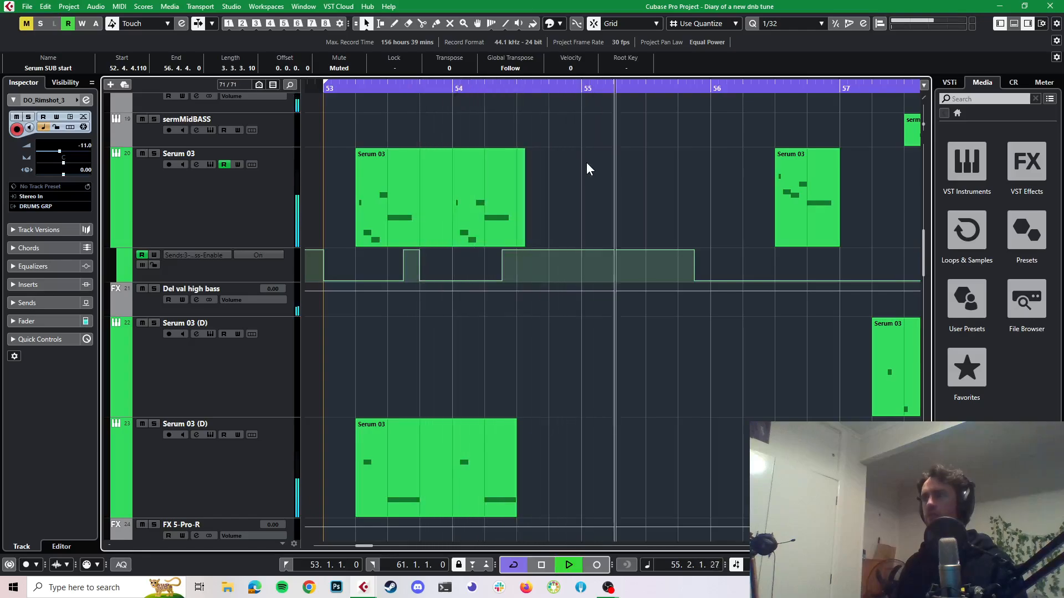
key(space)
click(437, 215)
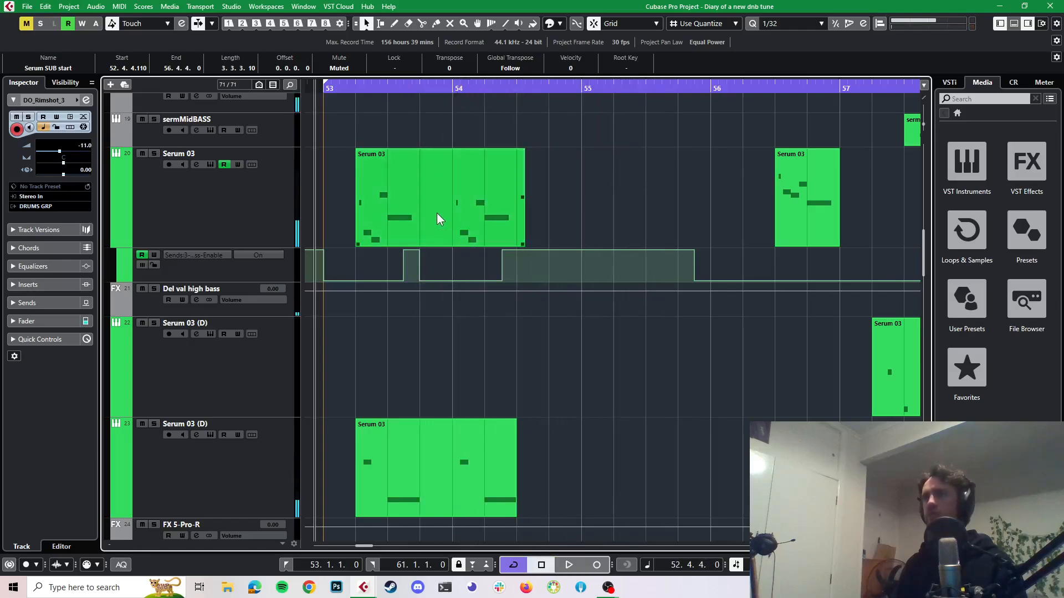
click(387, 220)
drag(387, 220, 613, 208)
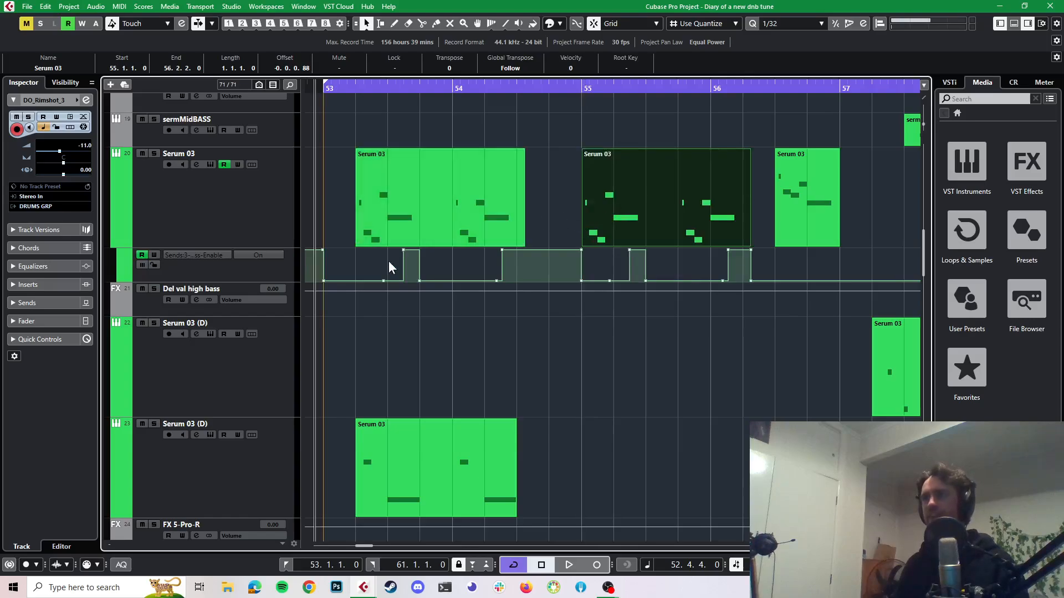
drag(436, 263, 379, 252)
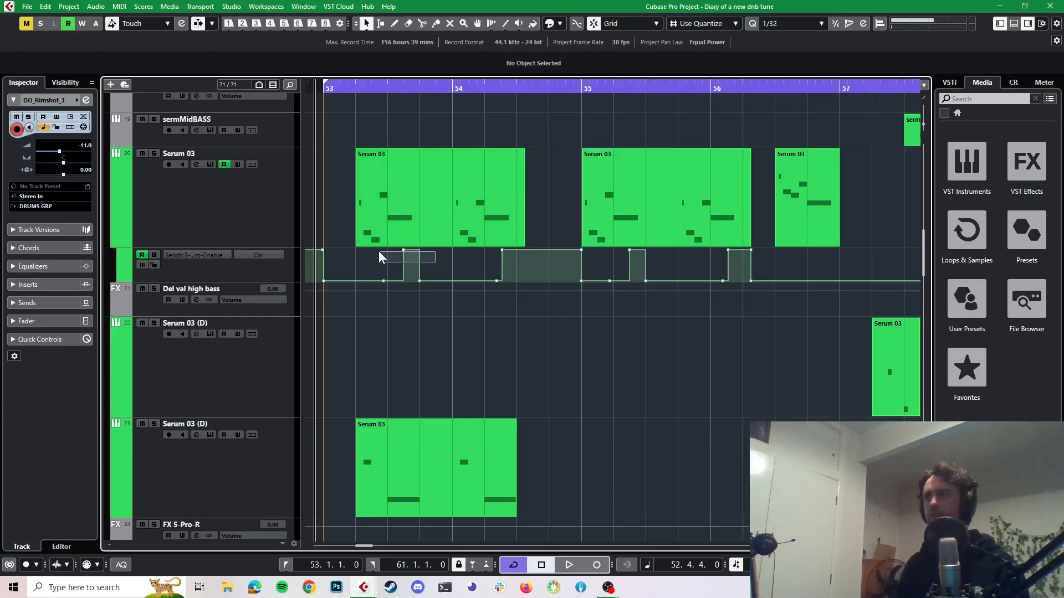
drag(448, 257, 450, 258)
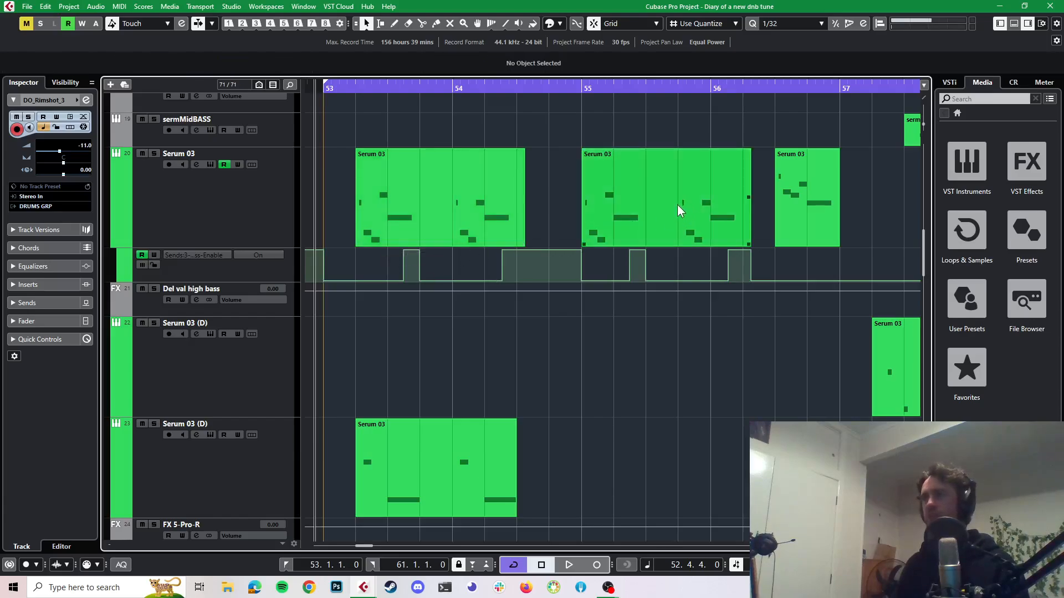
- Play from just before bar 53 to hear the copied Serum 03 part
scroll(320, 93, left, 1)
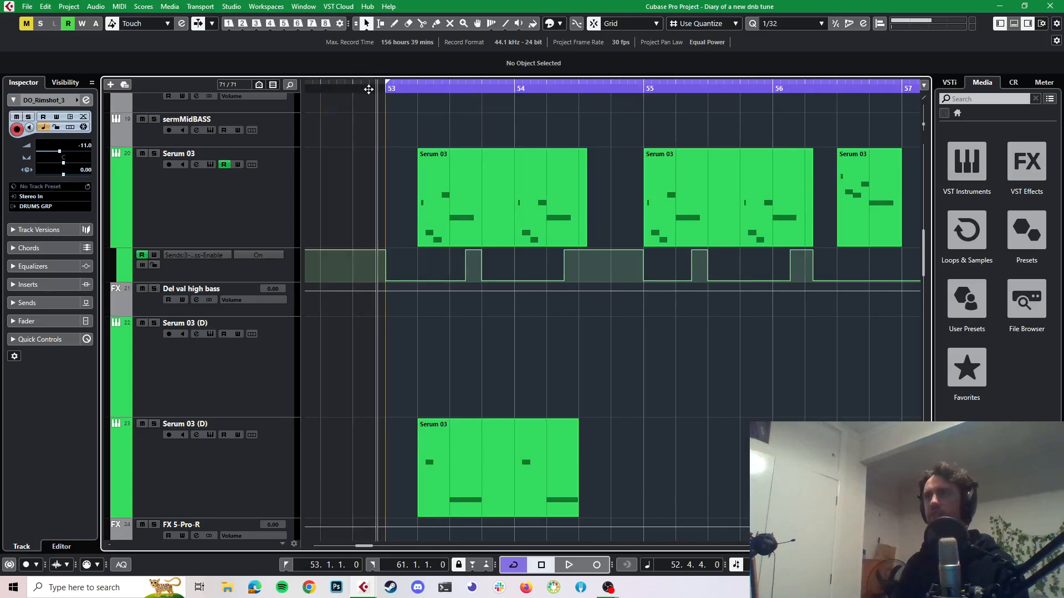
click(379, 88)
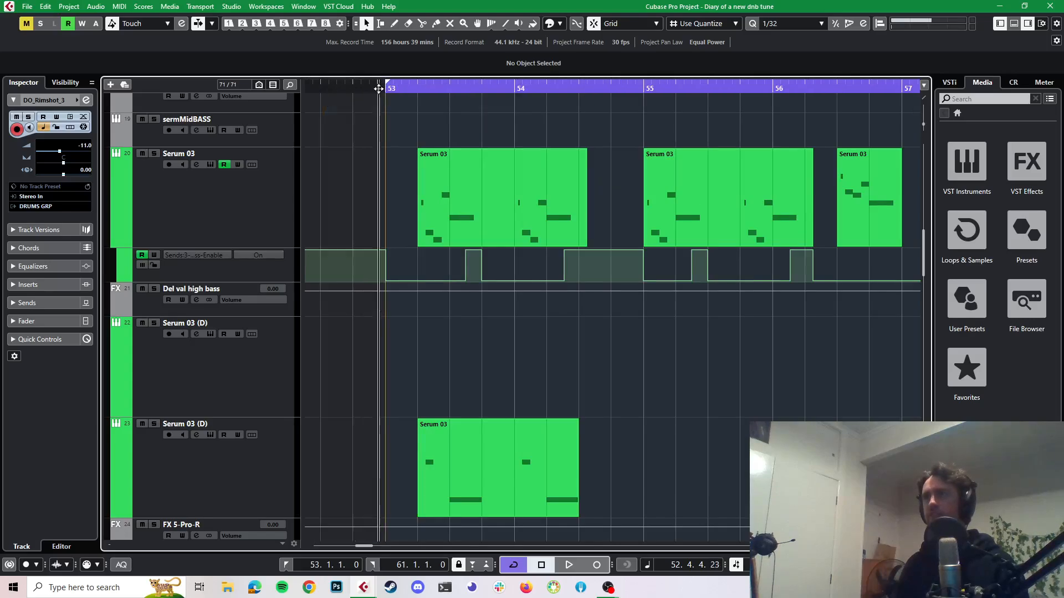
click(525, 188)
key(space)
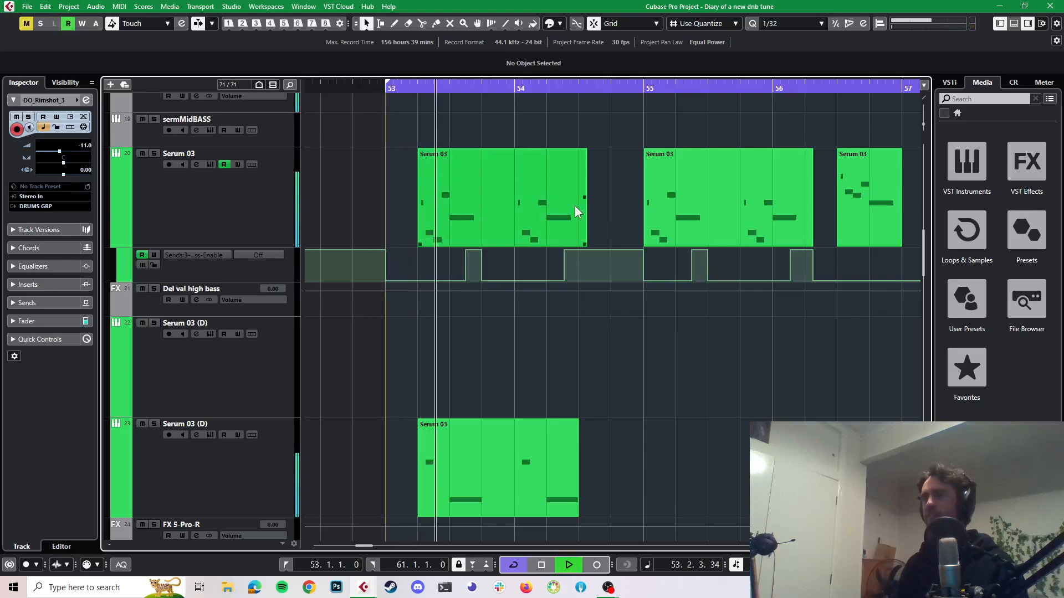
click(760, 259)
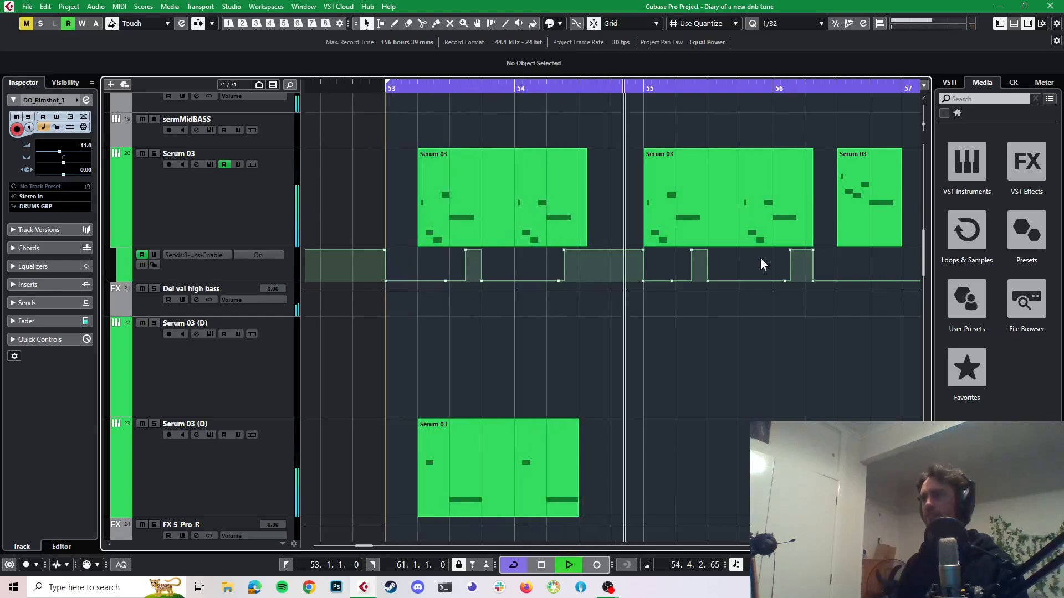
key(space)
- Move the copied Serum 03 part one beat later and the short Serum 03 part after it to 56.4.4
scroll(703, 246, right, 1)
scroll(693, 240, up, 4)
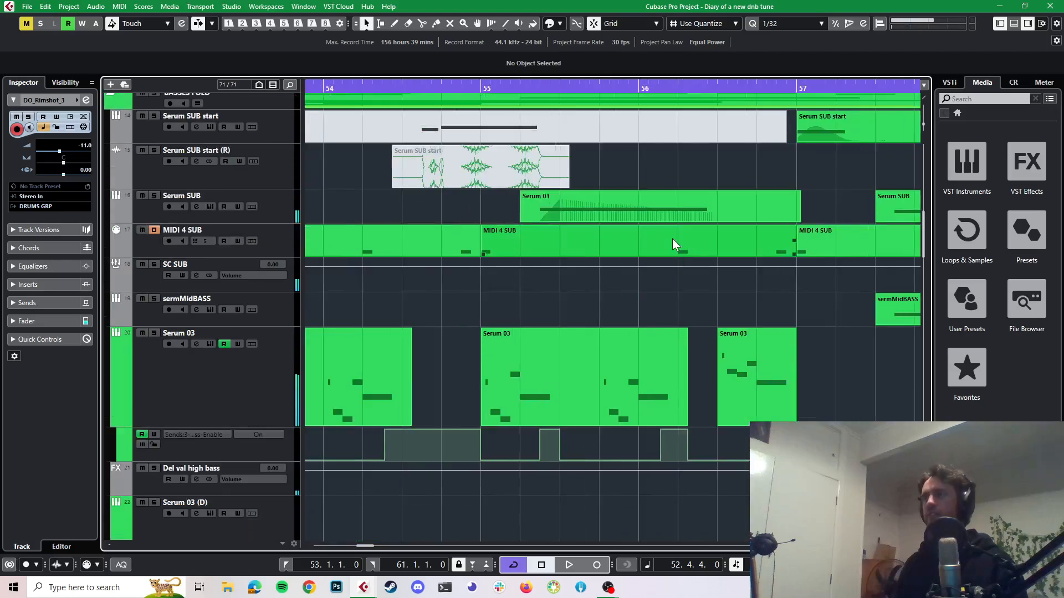
scroll(508, 307, left, 2)
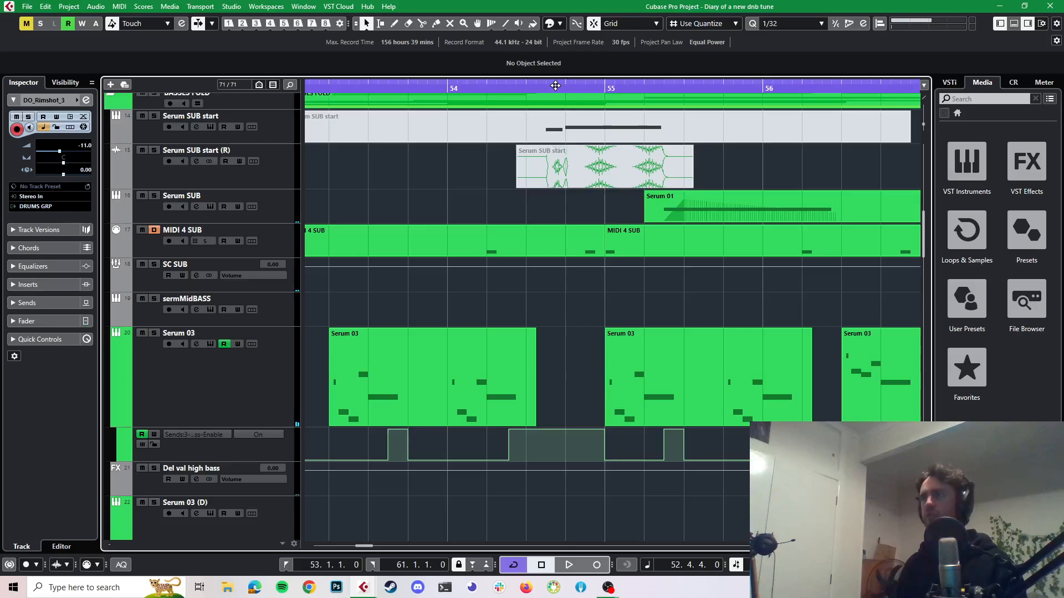
scroll(555, 85, right, 1)
scroll(601, 221, down, 2)
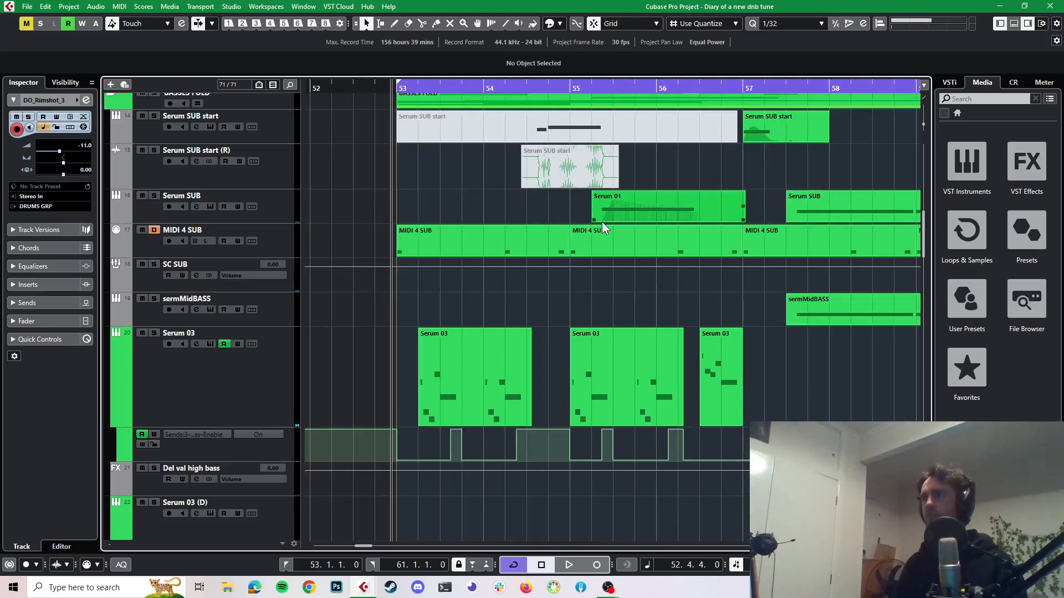
scroll(629, 237, up, 1)
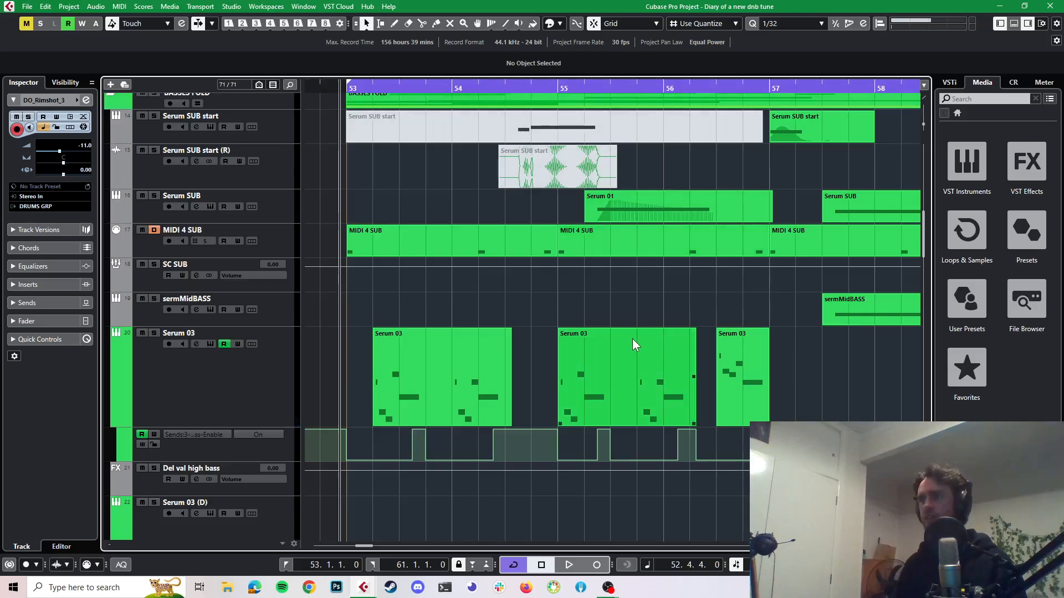
scroll(623, 349, up, 1)
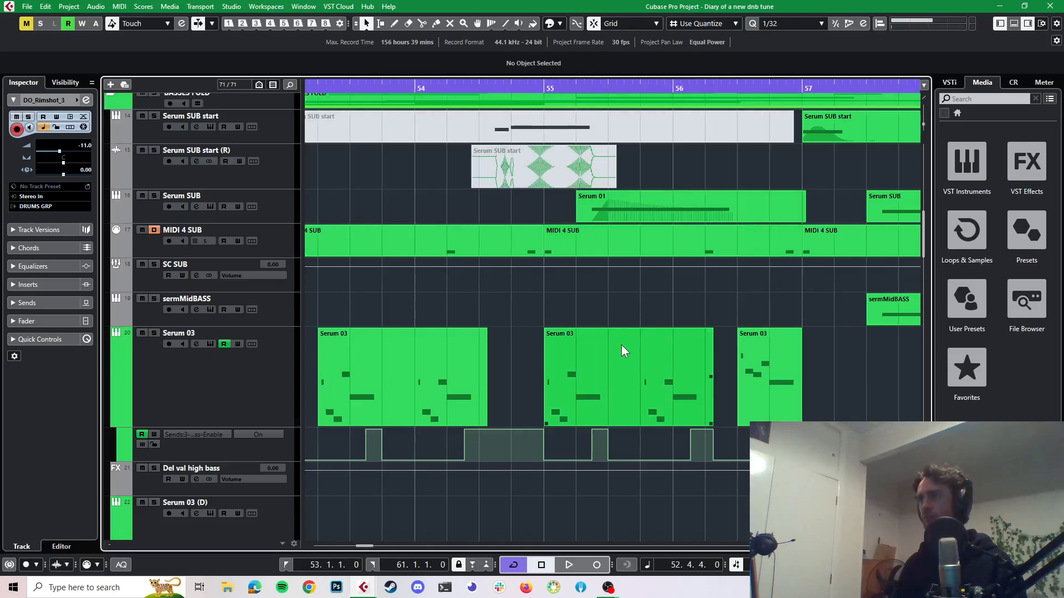
click(619, 389)
drag(618, 388, 651, 386)
click(786, 390)
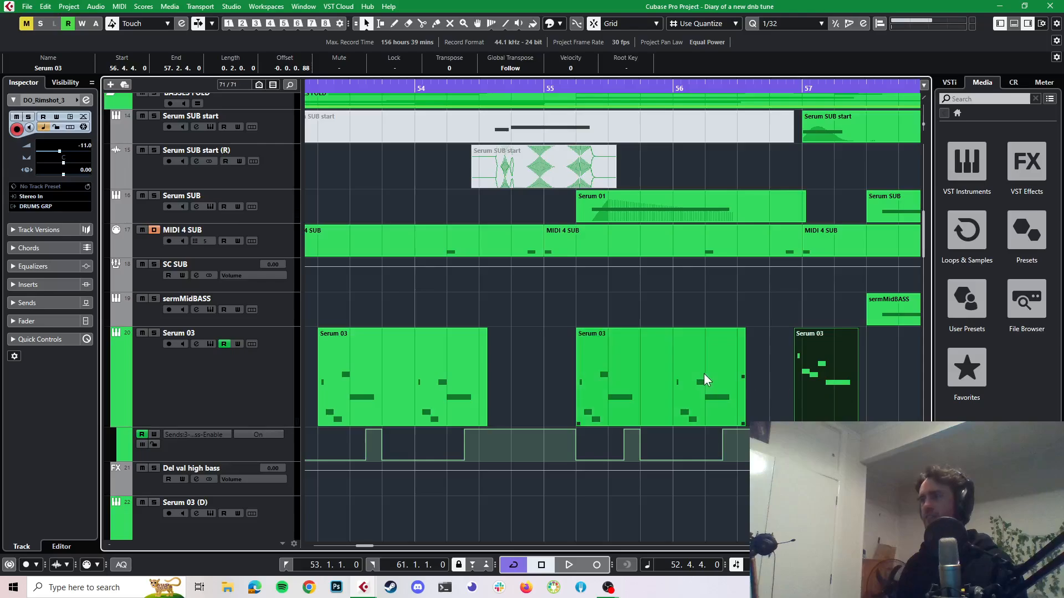
- Mute the Serum 01 part on the Serum SUB track and replay the section from 52.4.4
scroll(704, 373, left, 2)
scroll(706, 360, up, 3)
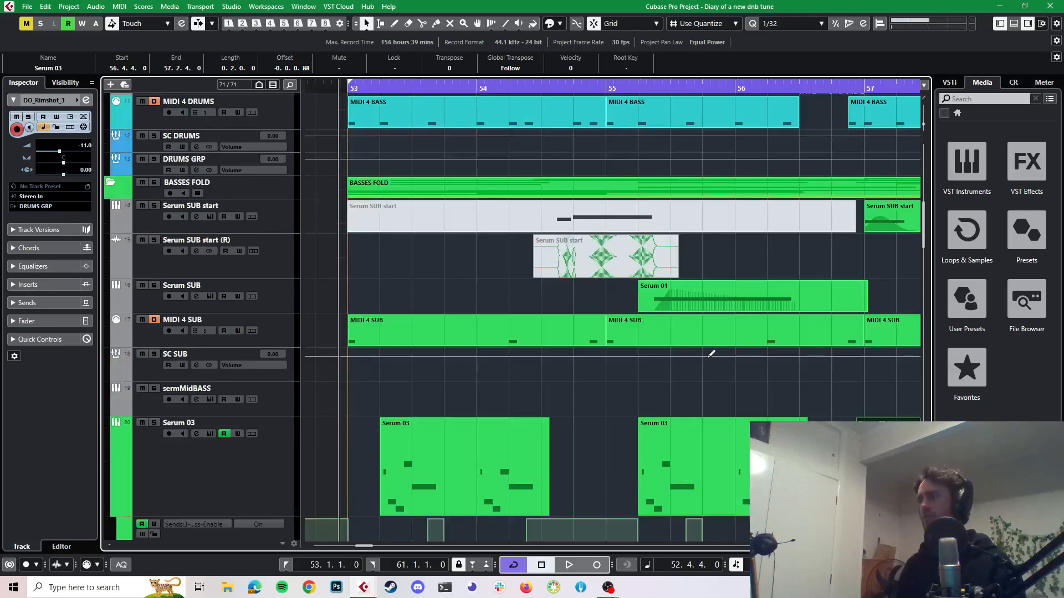
click(652, 301)
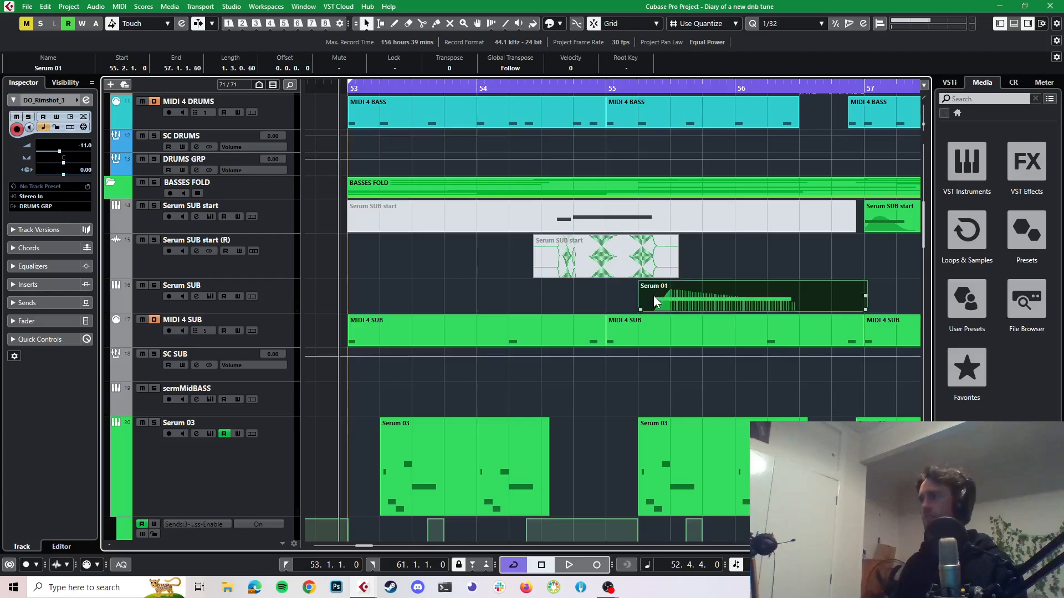
key(shift+m)
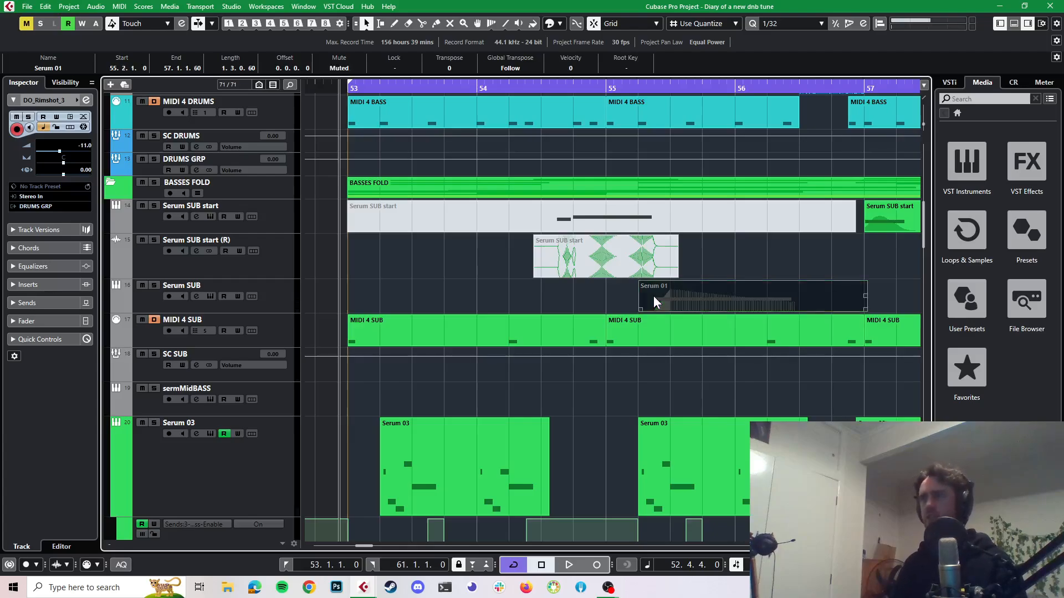
scroll(540, 288, down, 3)
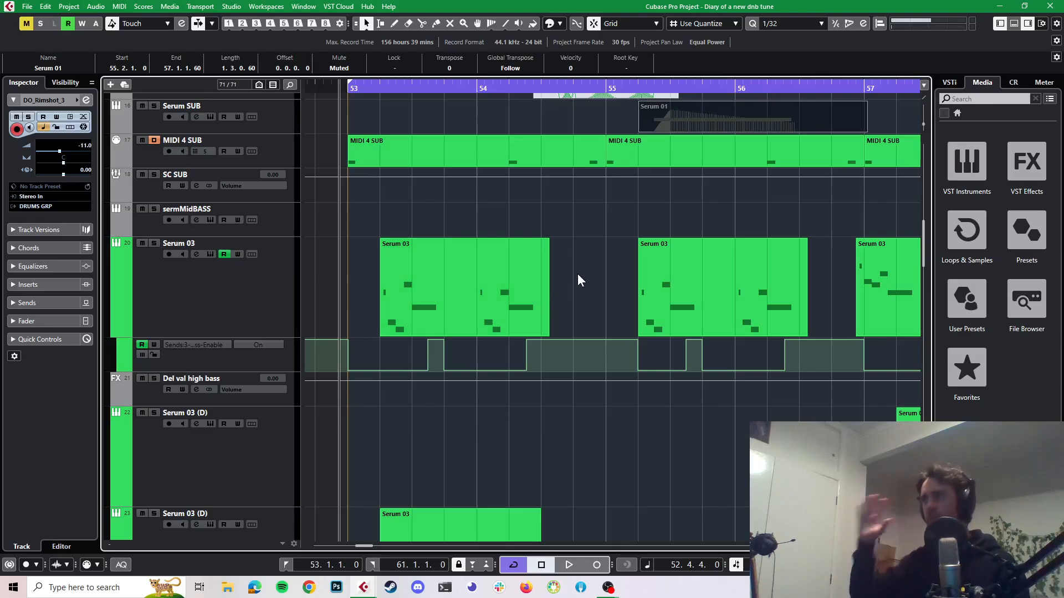
key(space)
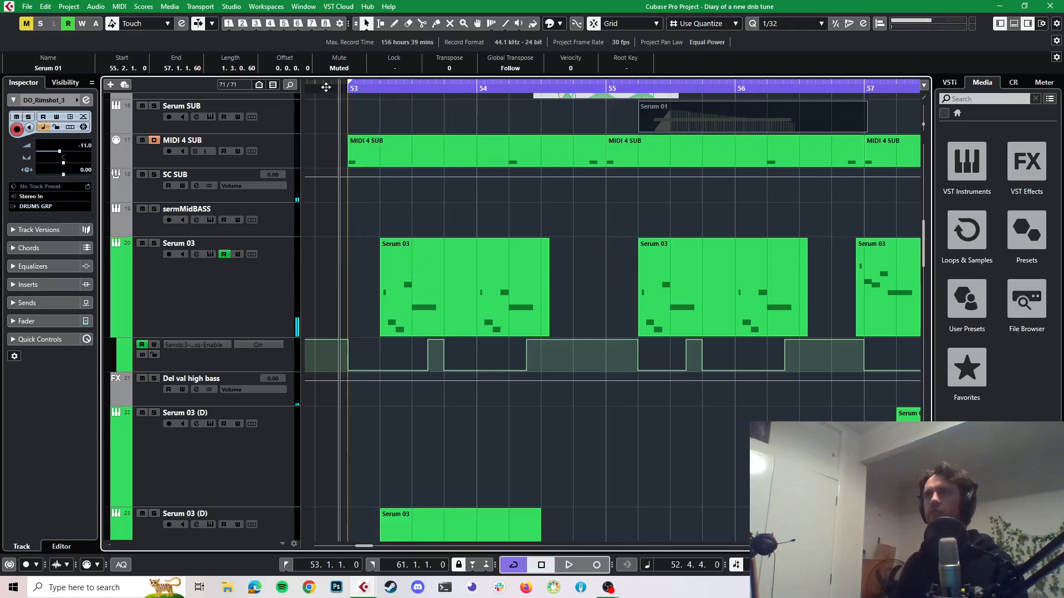
key(space)
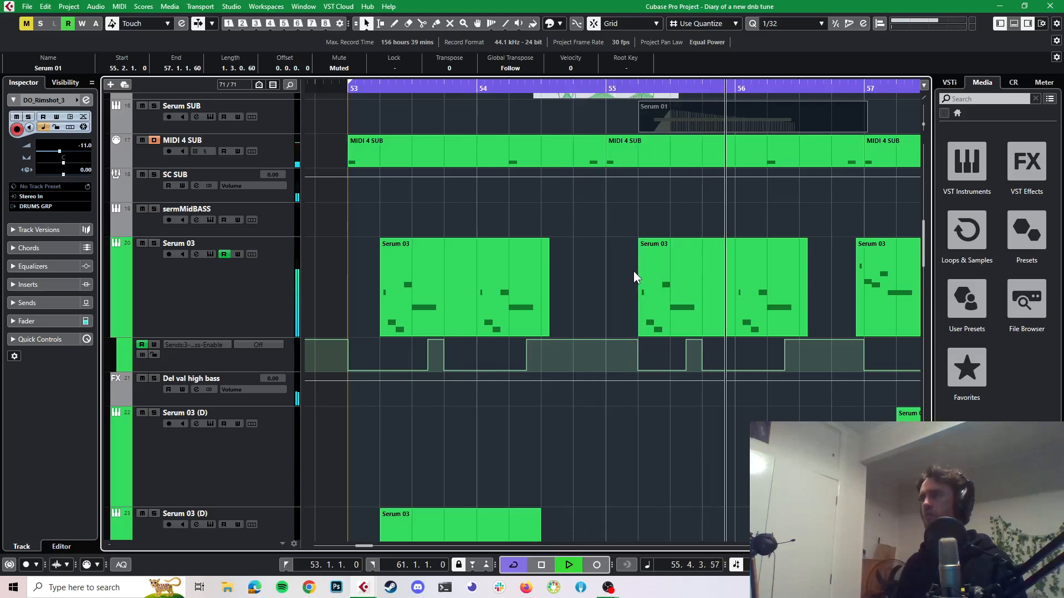
click(746, 283)
key(space)
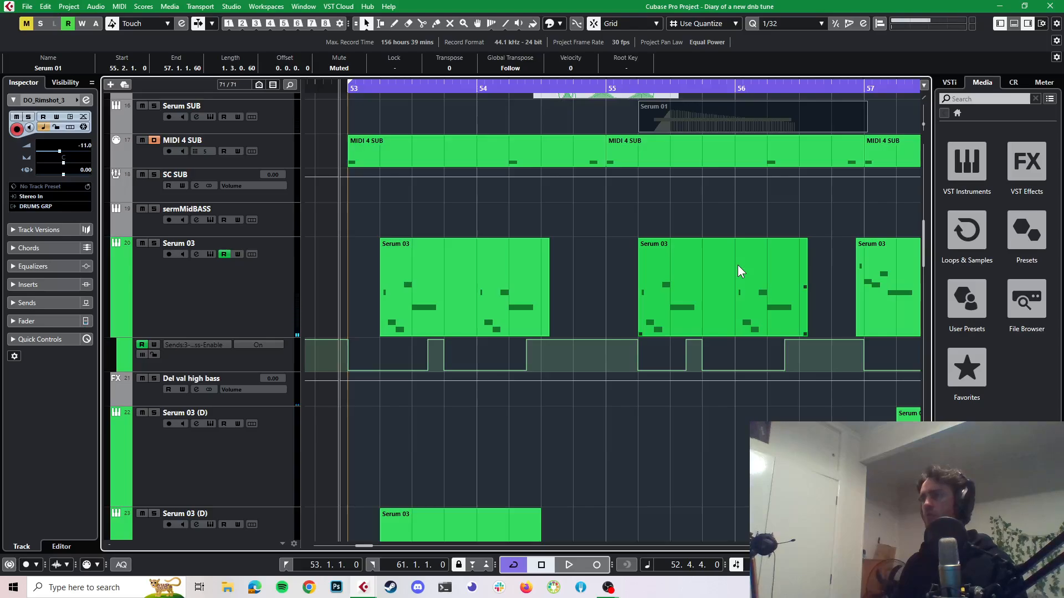
- Mute the Serum 01 parts on the DI PRE CONDENSER and Serum 02 tracks and replay the section
scroll(737, 265, down, 10)
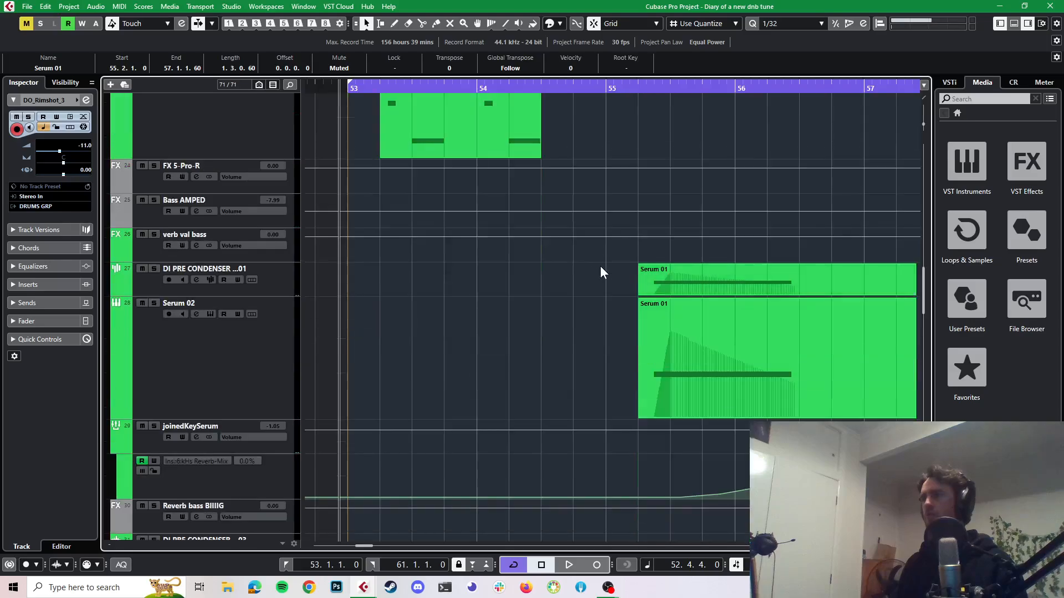
drag(601, 268, 690, 336)
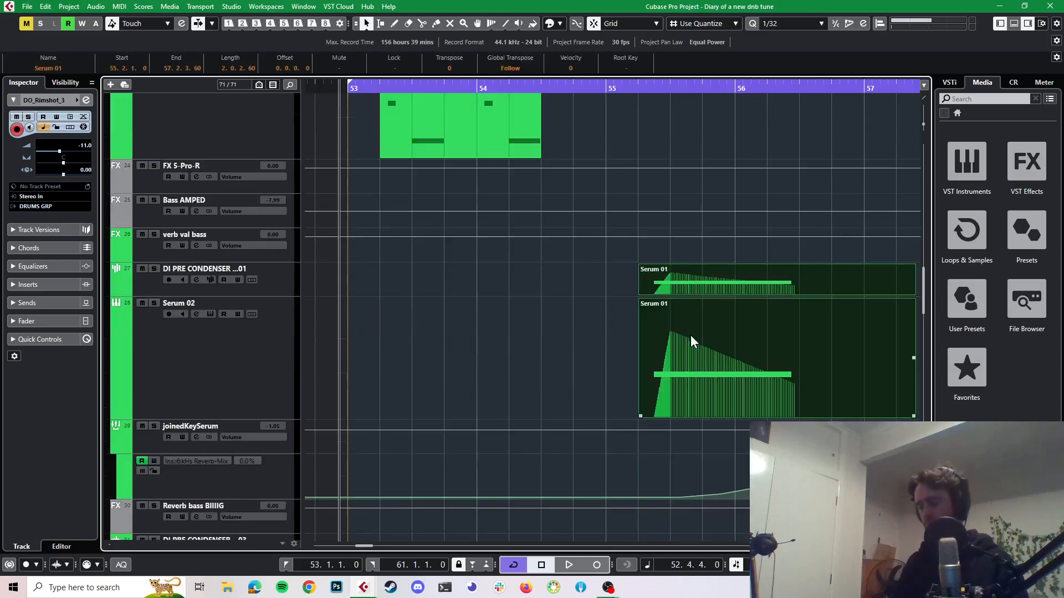
key(shift+m)
key(space)
scroll(676, 325, up, 12)
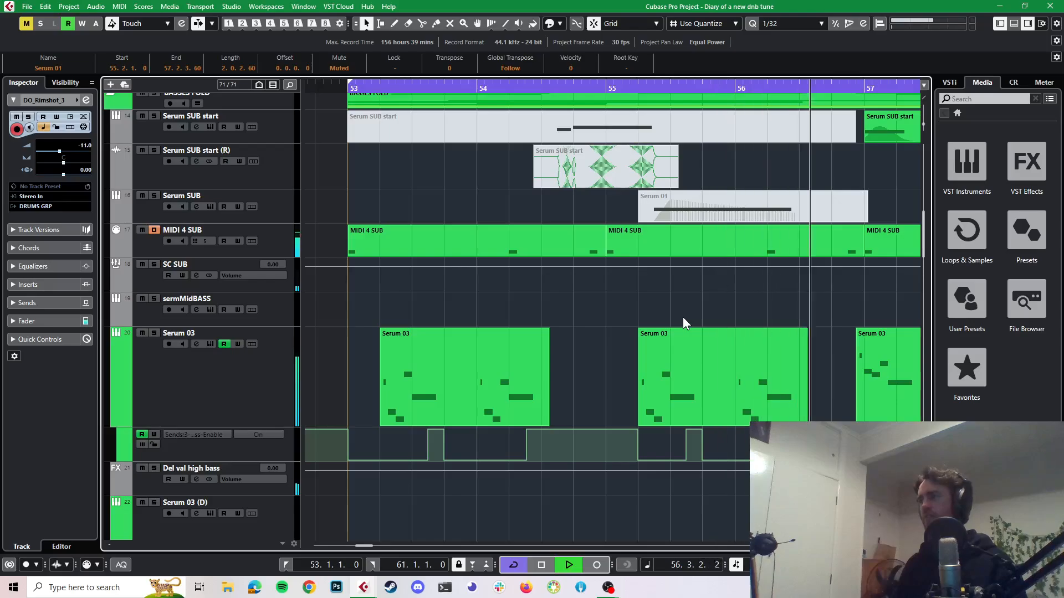
key(space)
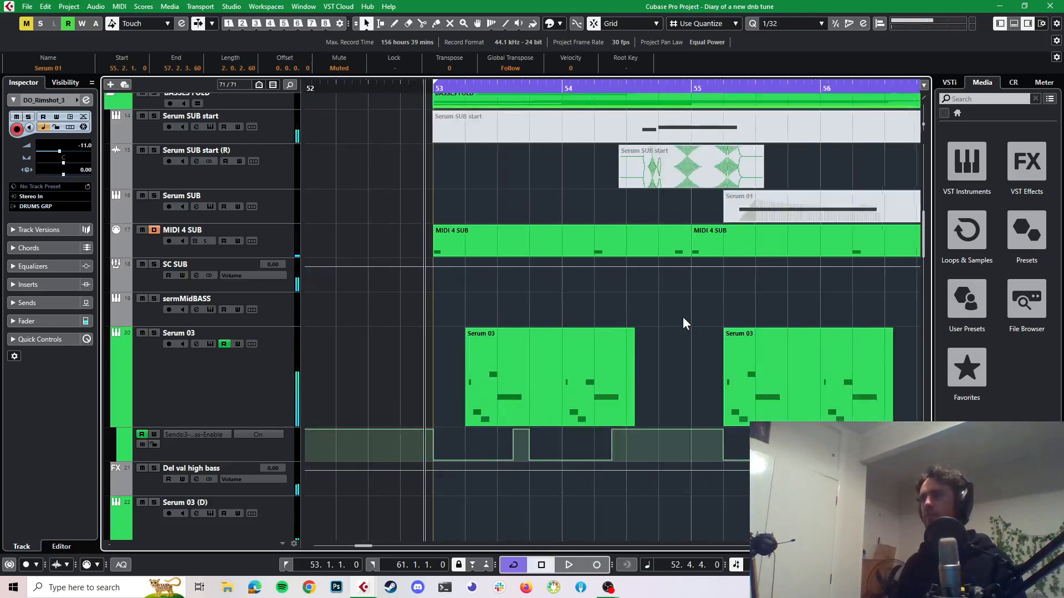
- Play the transition into bar 57 from 56.3.4 to hear the short Serum 03 part
scroll(683, 317, right, 2)
scroll(682, 316, down, 2)
scroll(683, 317, right, 3)
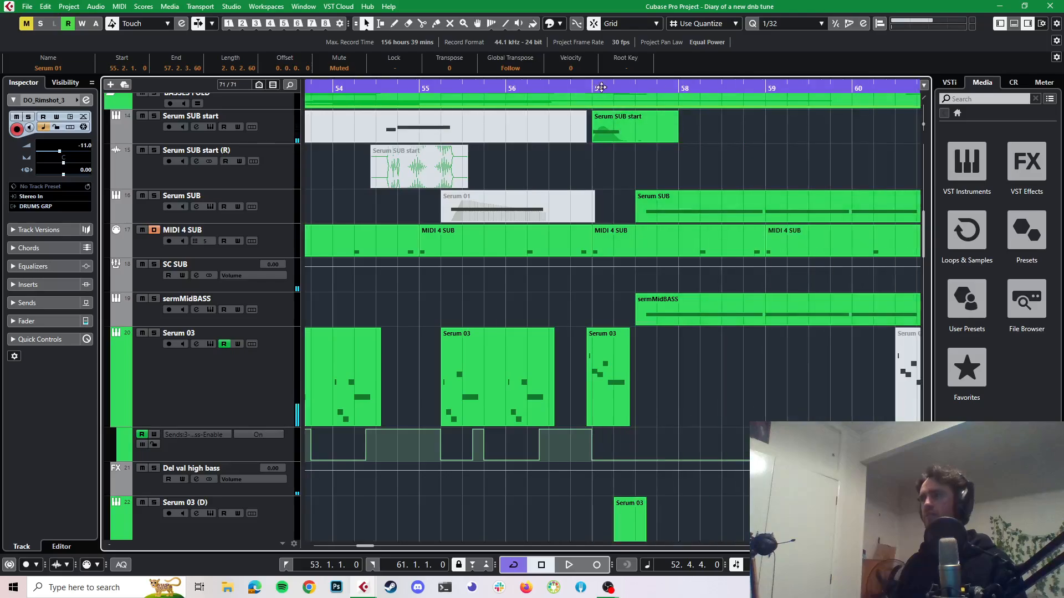
click(563, 88)
key(space)
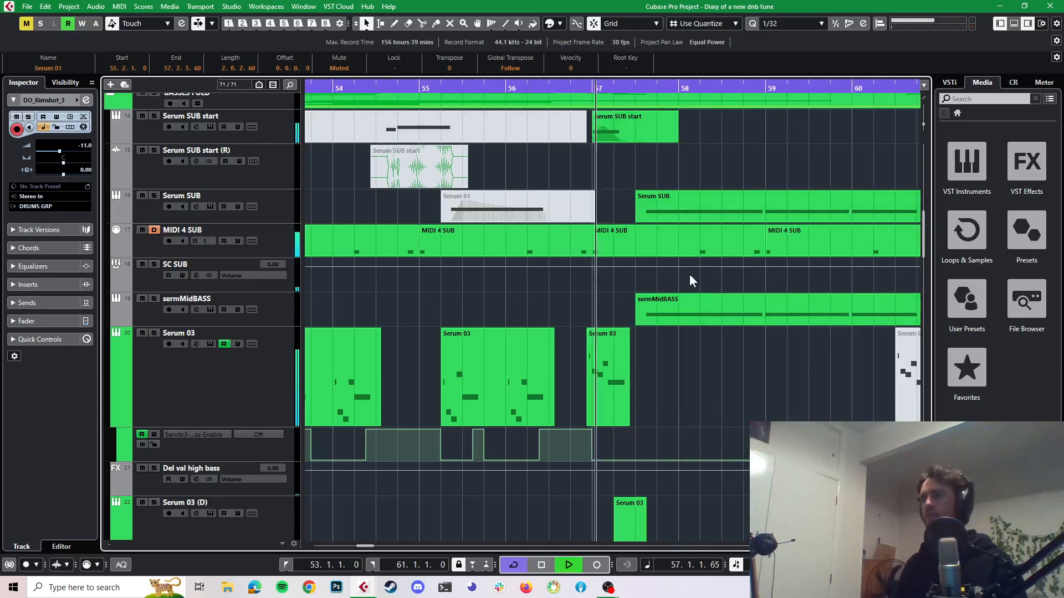
key(space)
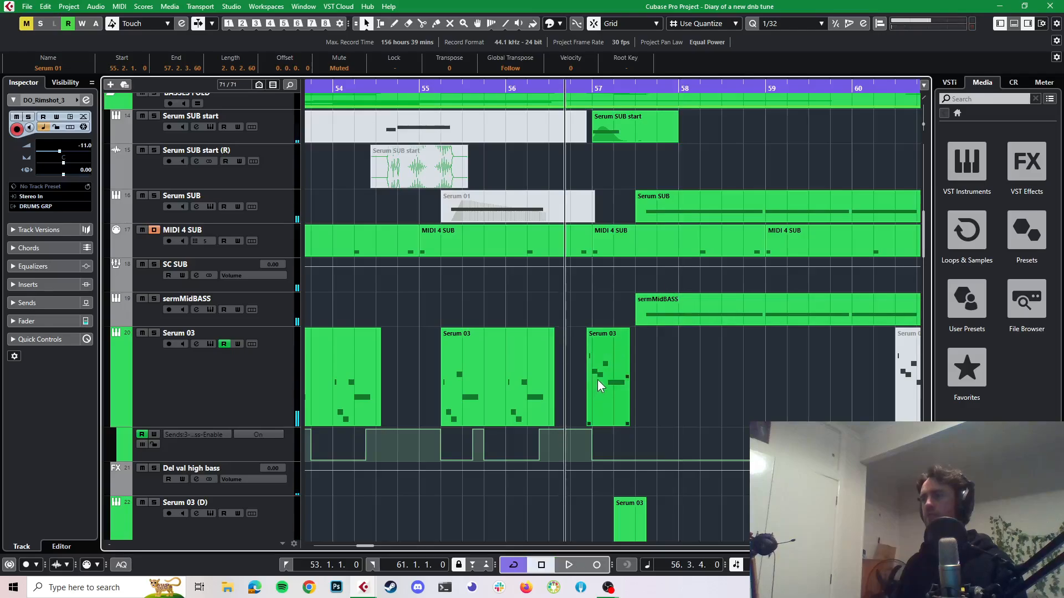
- Move the short Serum 03 part near bar 57 out of the loop to 51.3.4.60
scroll(597, 381, down, 1)
scroll(603, 378, up, 3)
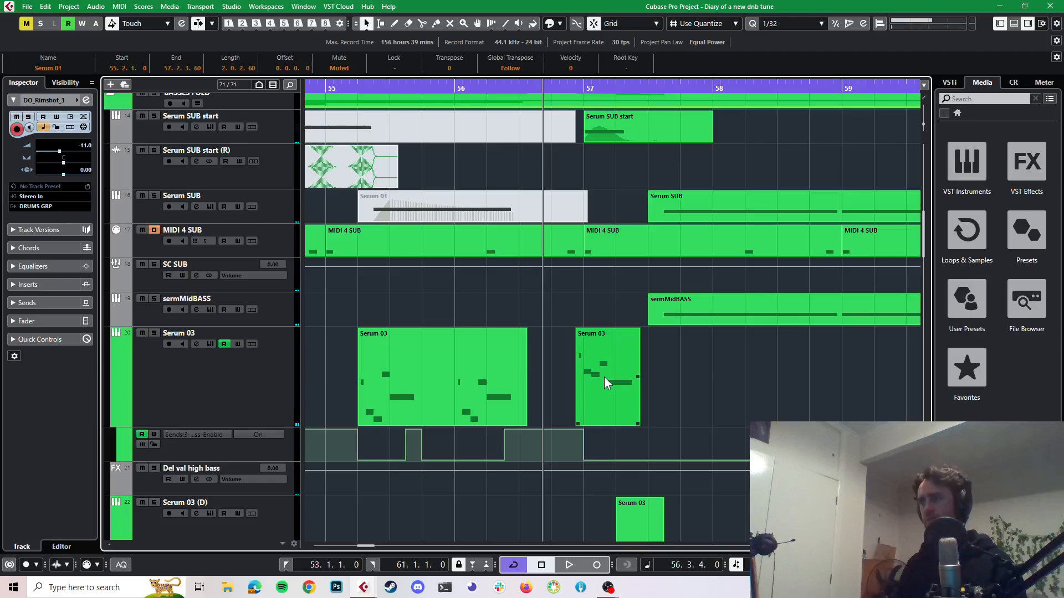
scroll(603, 377, down, 4)
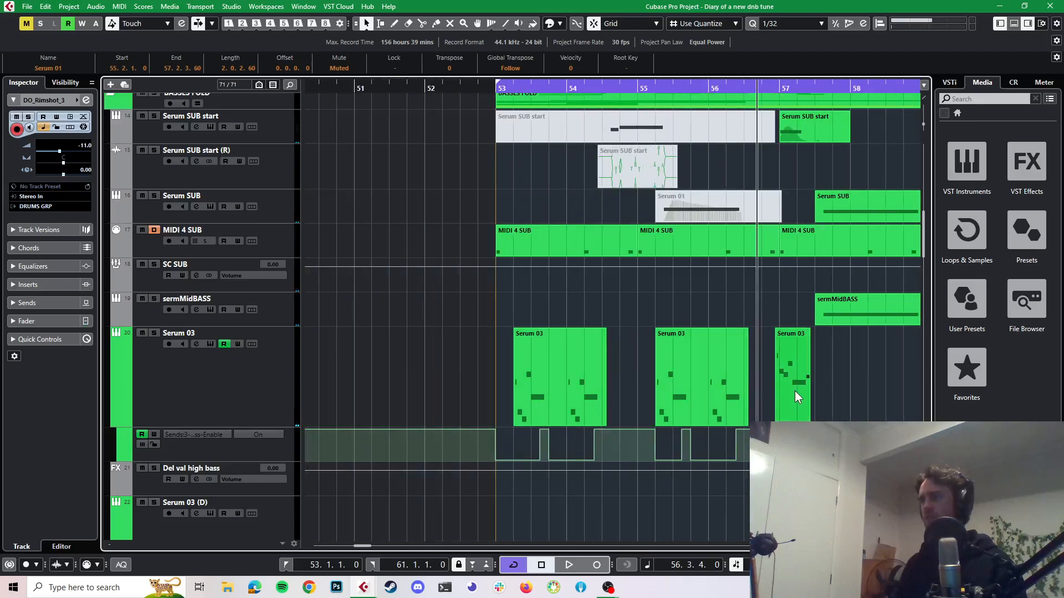
drag(794, 390, 416, 378)
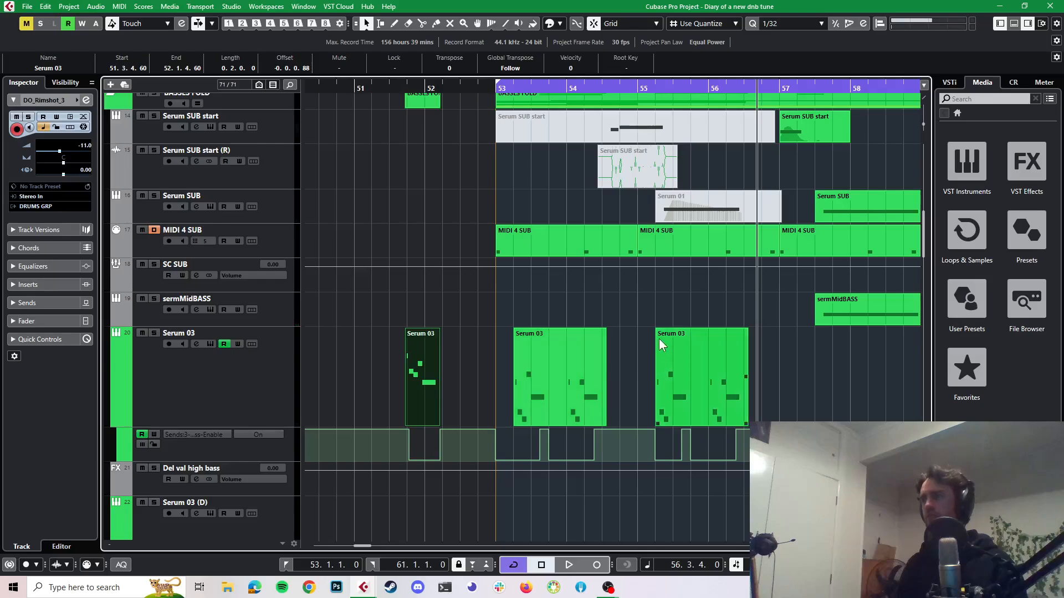
- Play the whole loop from just before bar 53 without the short Serum 03 part, following it through bar 60
click(487, 87)
key(space)
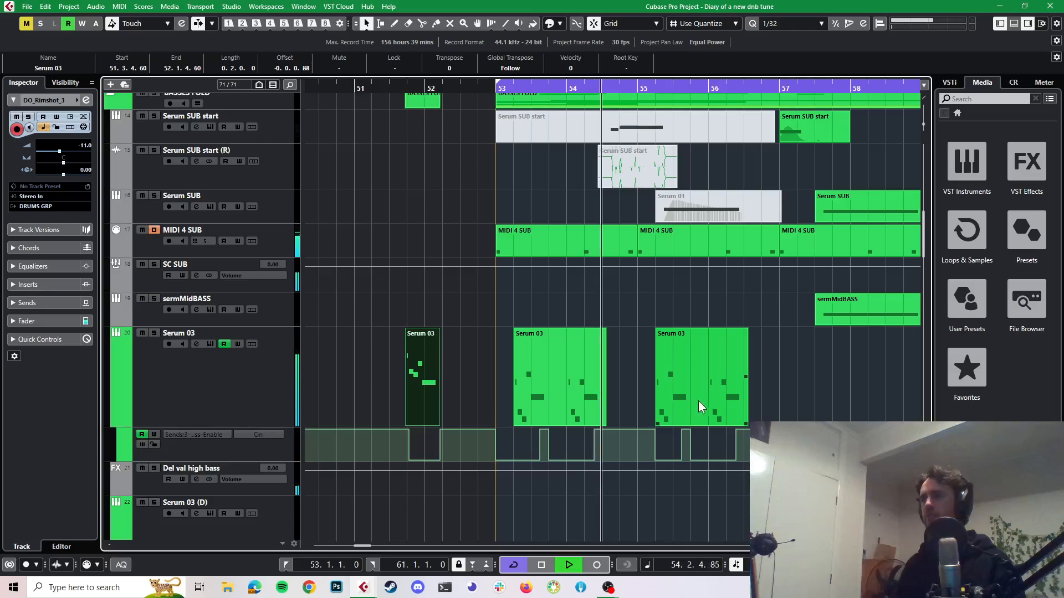
scroll(708, 401, right, 3)
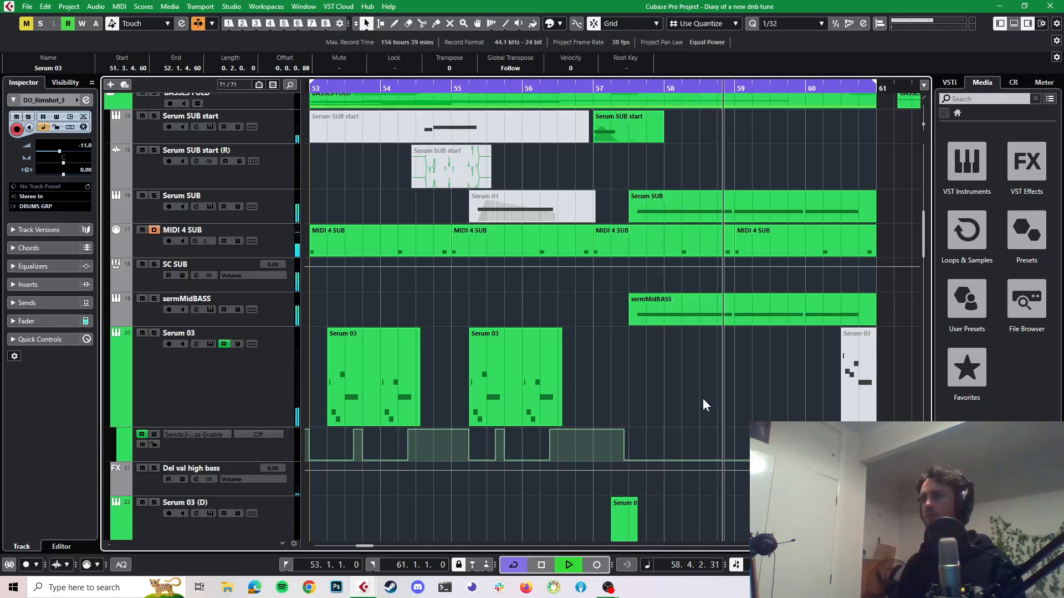
scroll(696, 404, right, 1)
scroll(696, 404, left, 2)
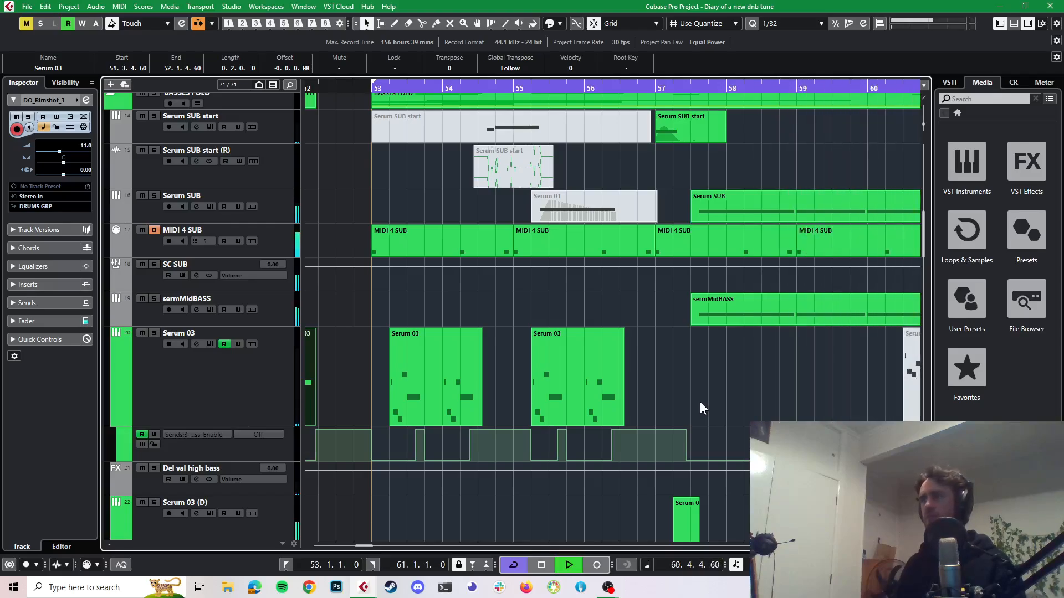
- Stop playback and open the Serum 03 part at 53.2.1 in the Key Editor
key(space)
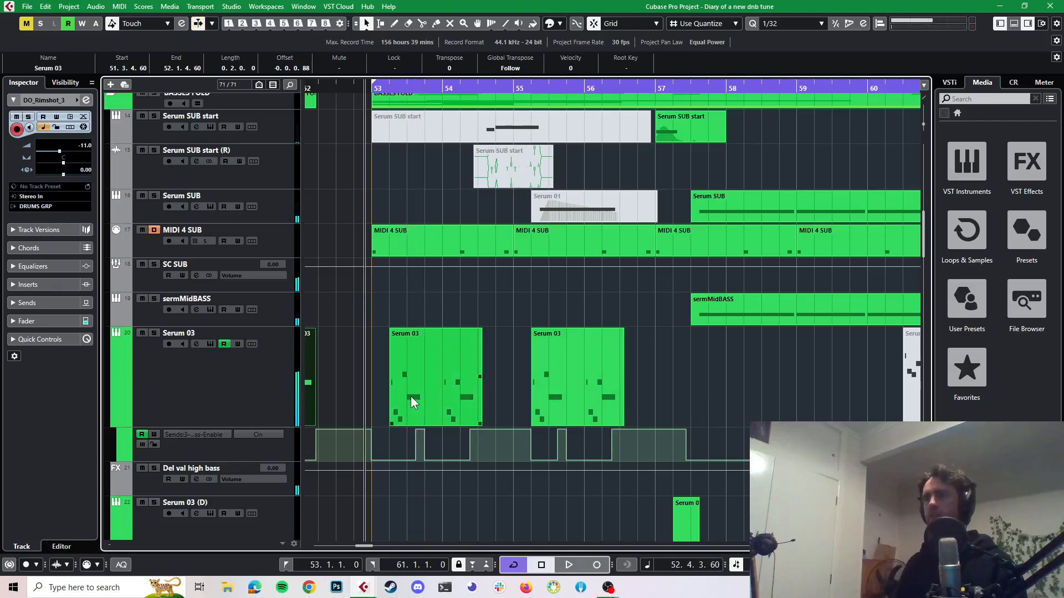
double_click(410, 397)
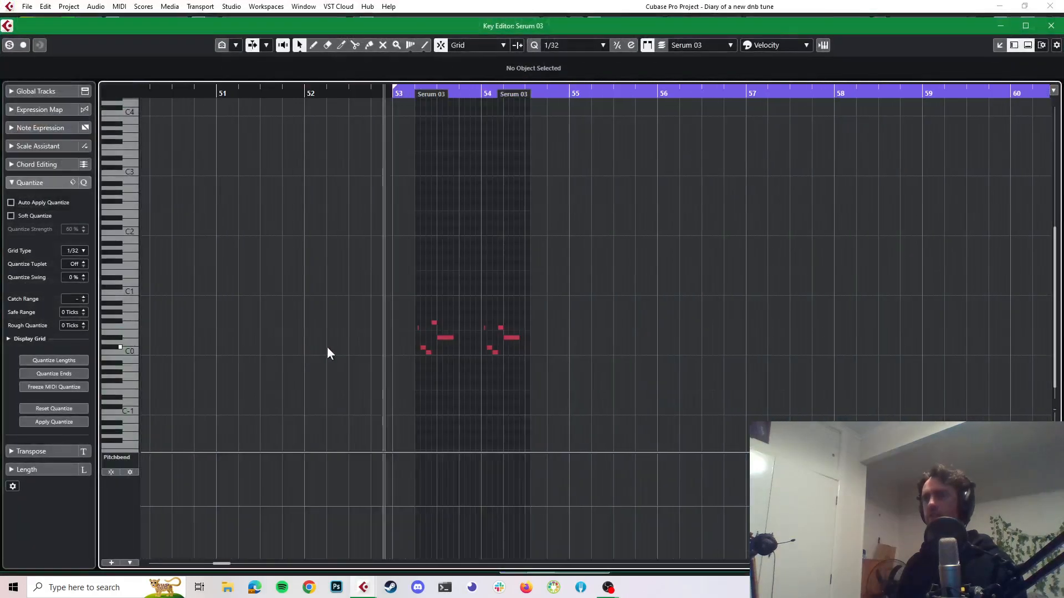
scroll(441, 345, up, 6)
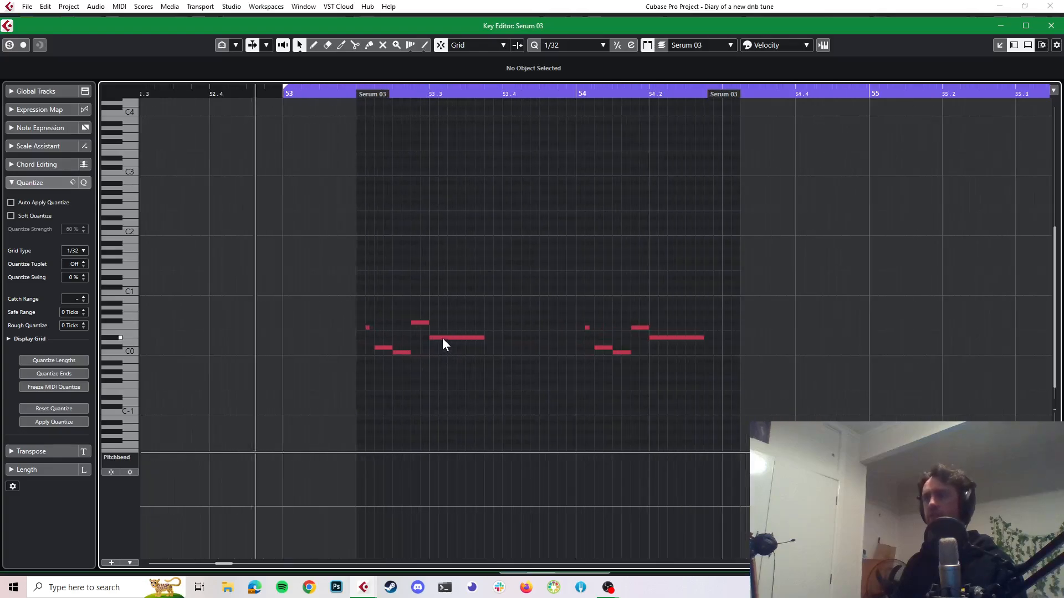
key(space)
key(space)
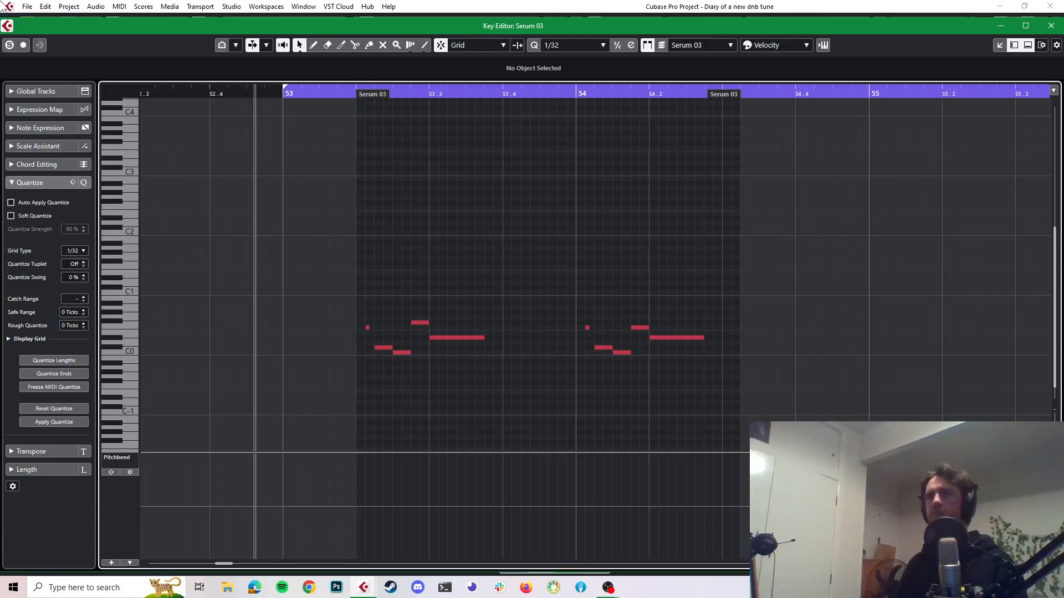
- Solo the part being edited and play it from just before bar 53
click(10, 47)
key(space)
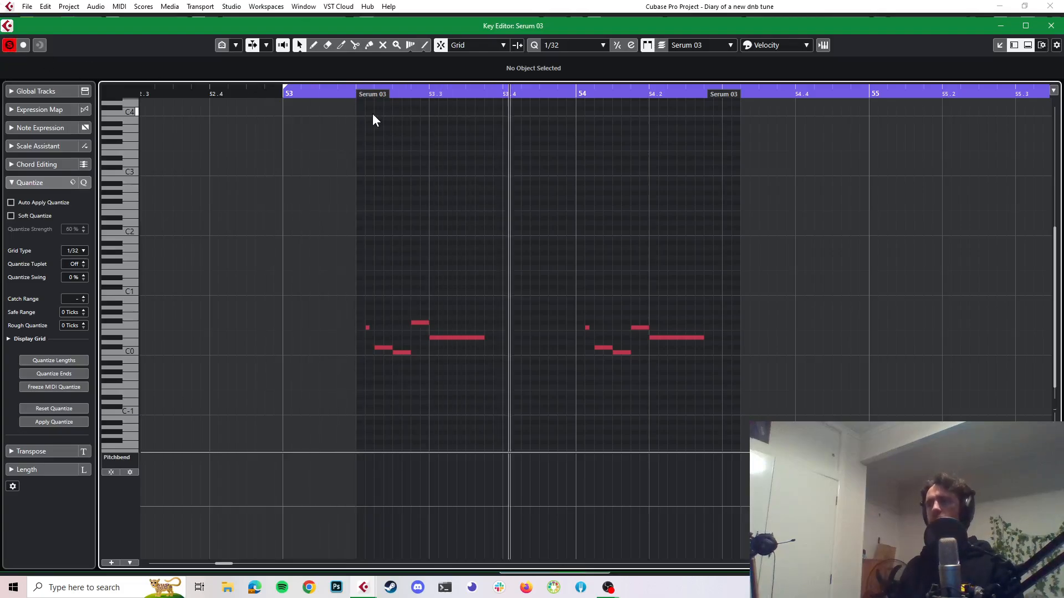
key(space)
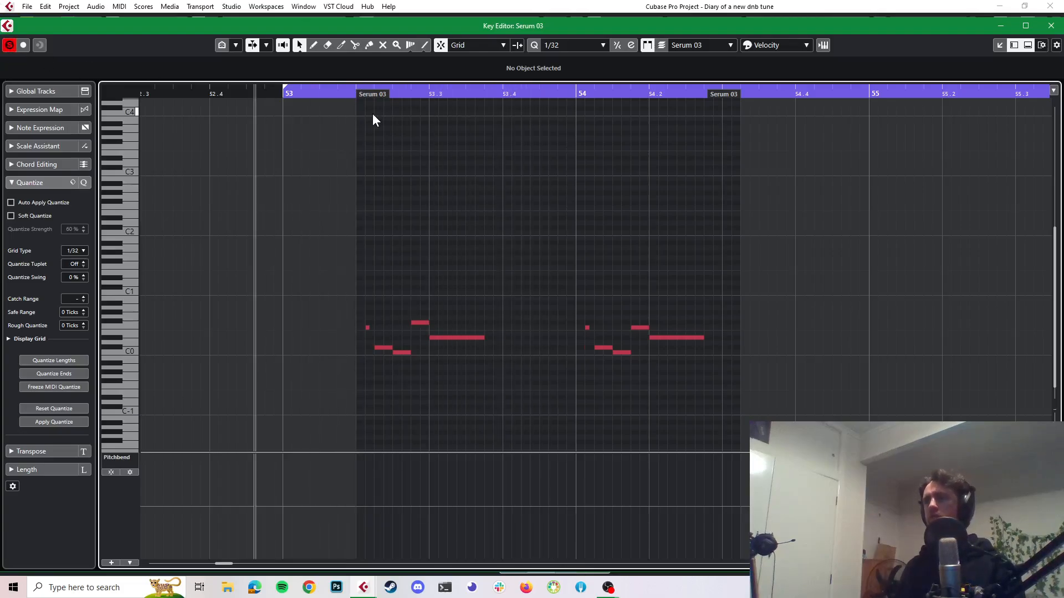
click(272, 95)
key(space)
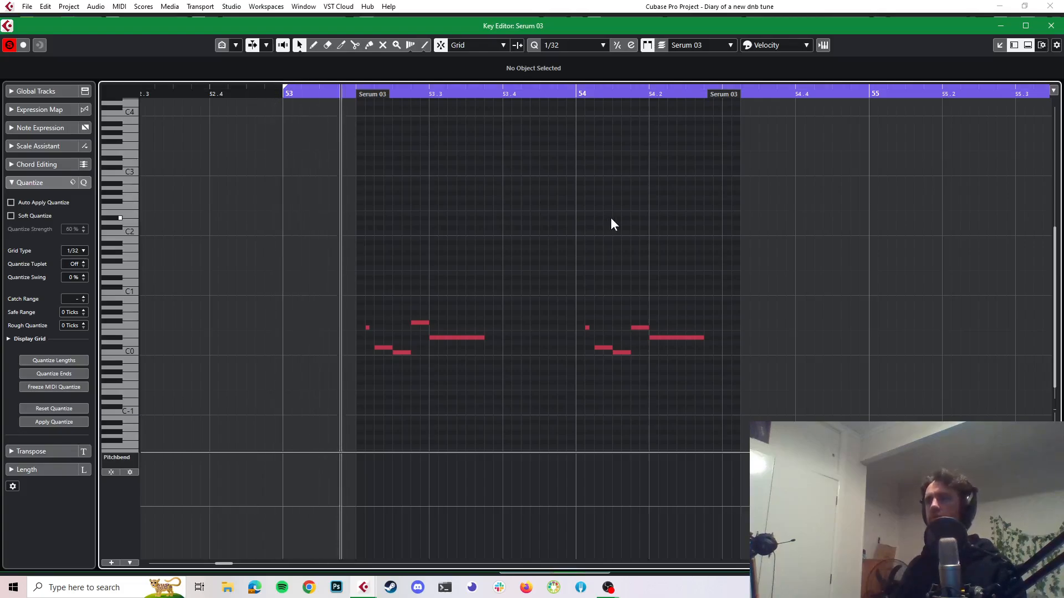
key(space)
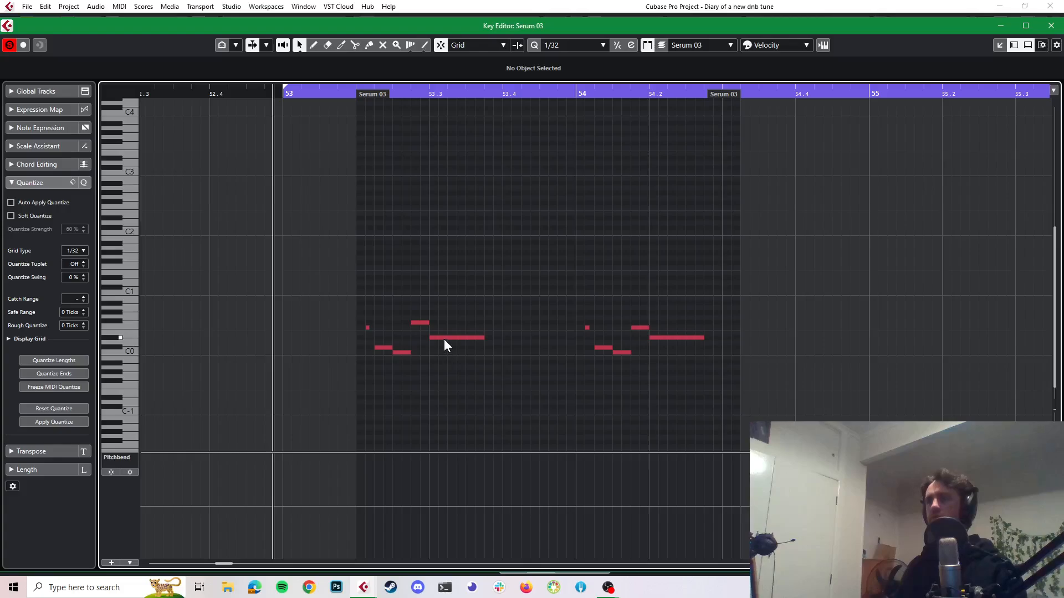
- Raise the long notes at 53.3.1 and 54.2.1 to E0, auditioning the first change
click(444, 338)
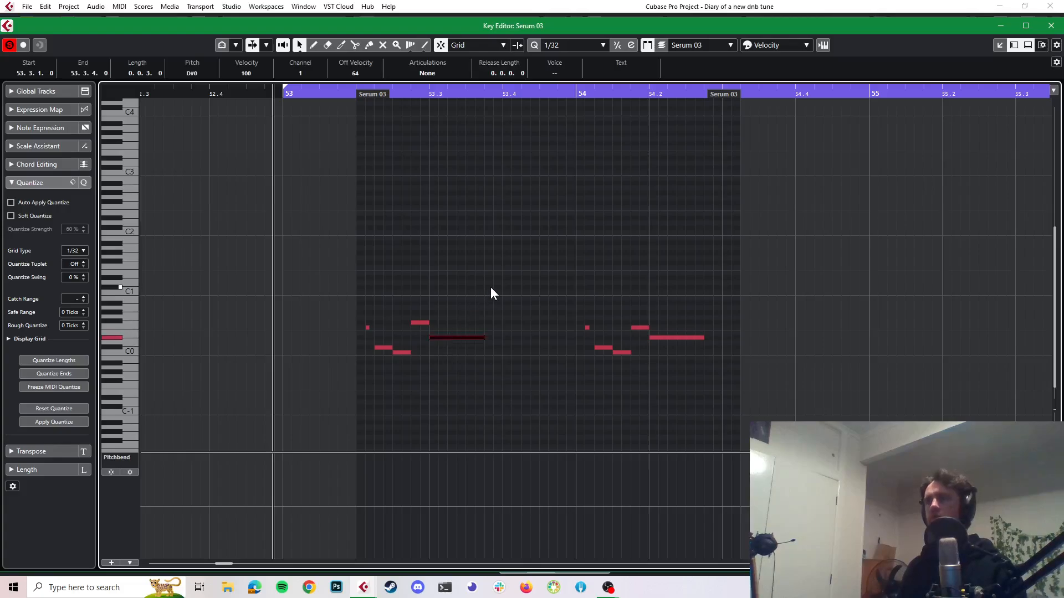
key(Up)
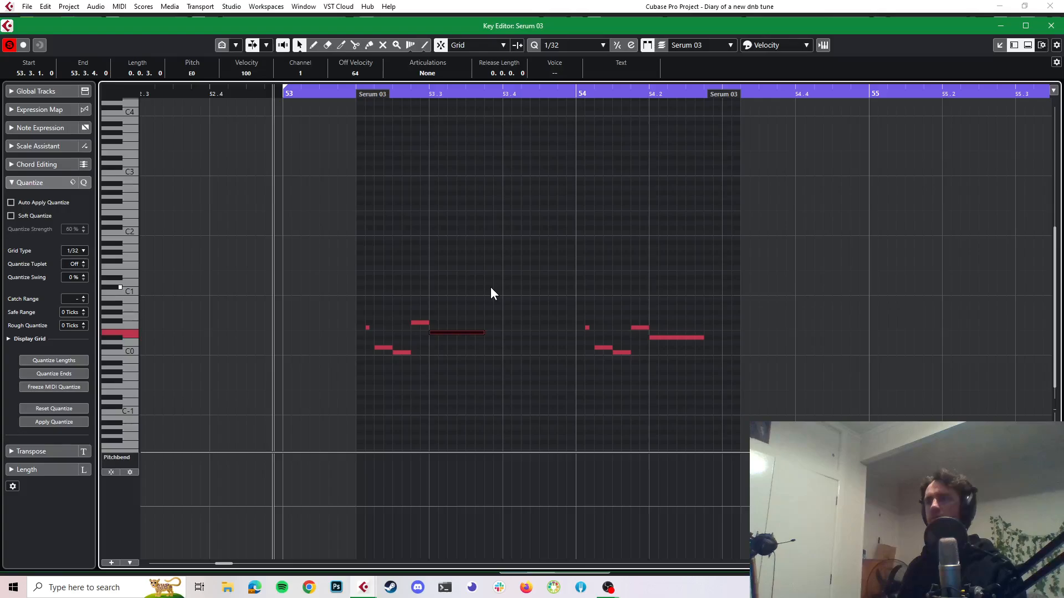
key(space)
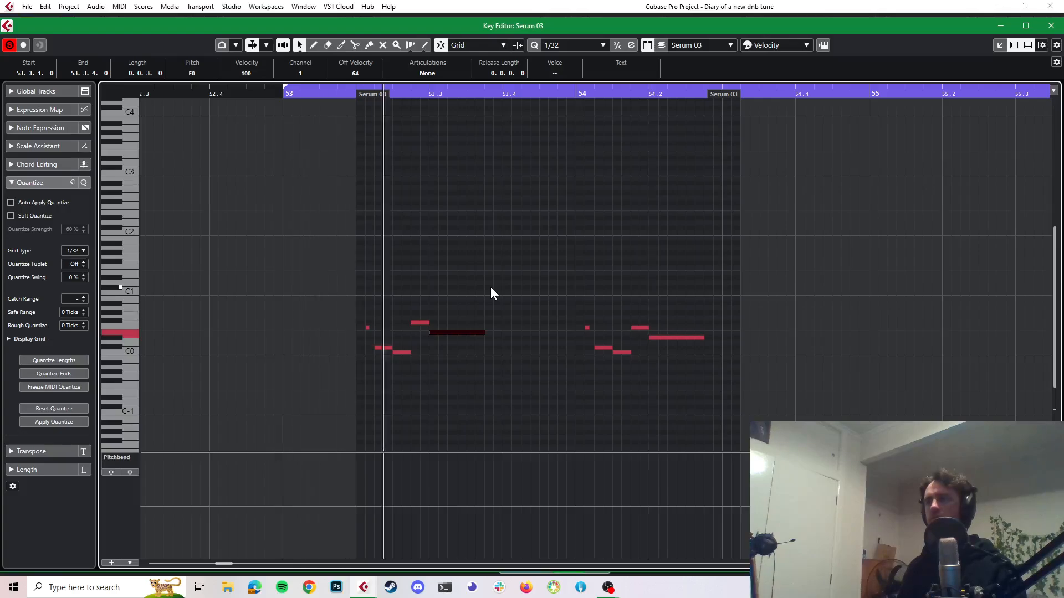
key(space)
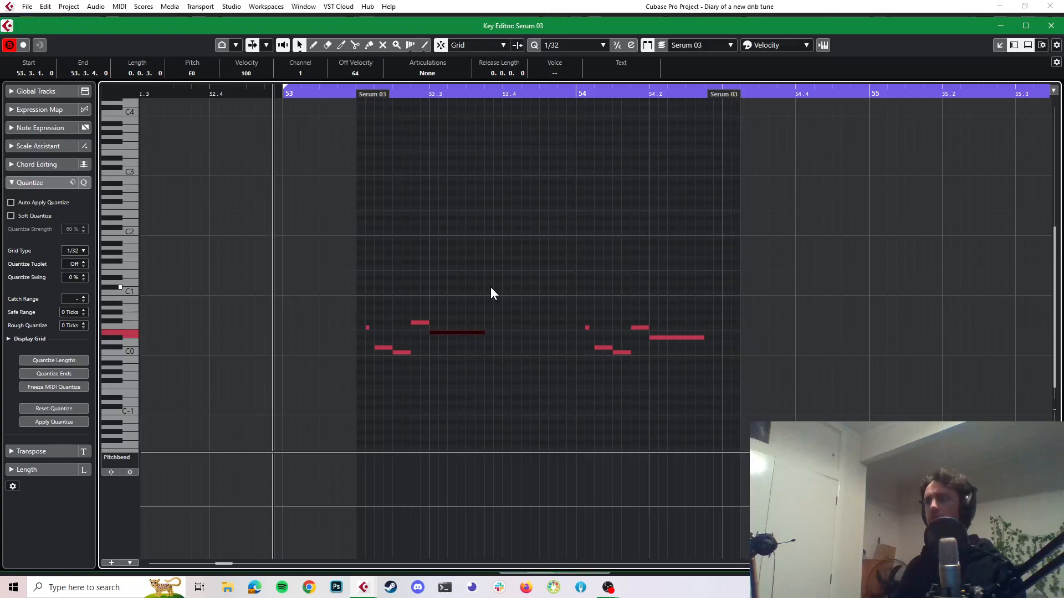
drag(678, 309, 690, 373)
key(Up)
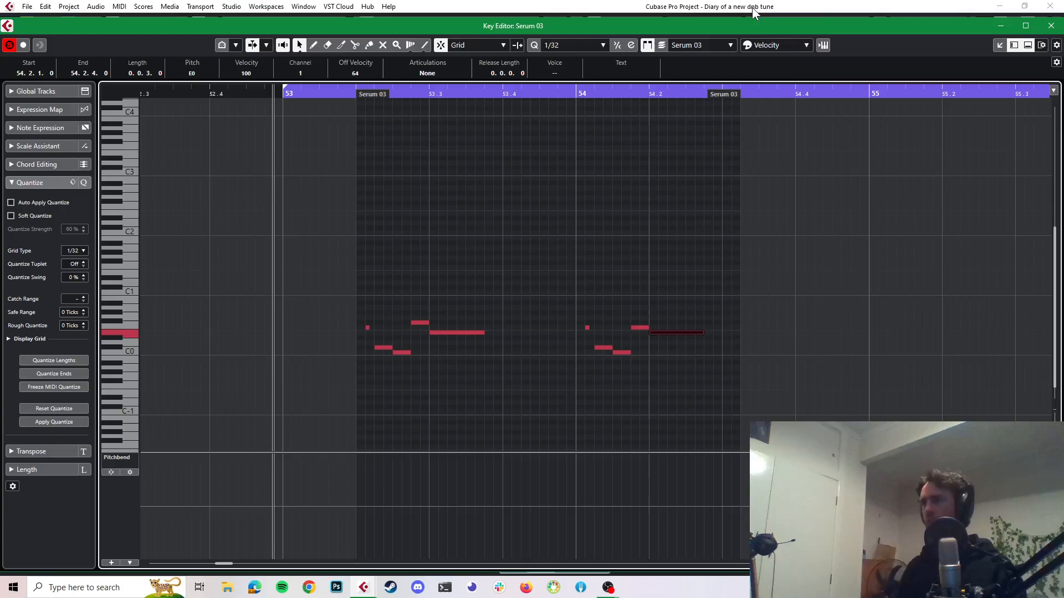
- Turn the editor solo off, return to the project window and play the loop with all tracks
click(444, 332)
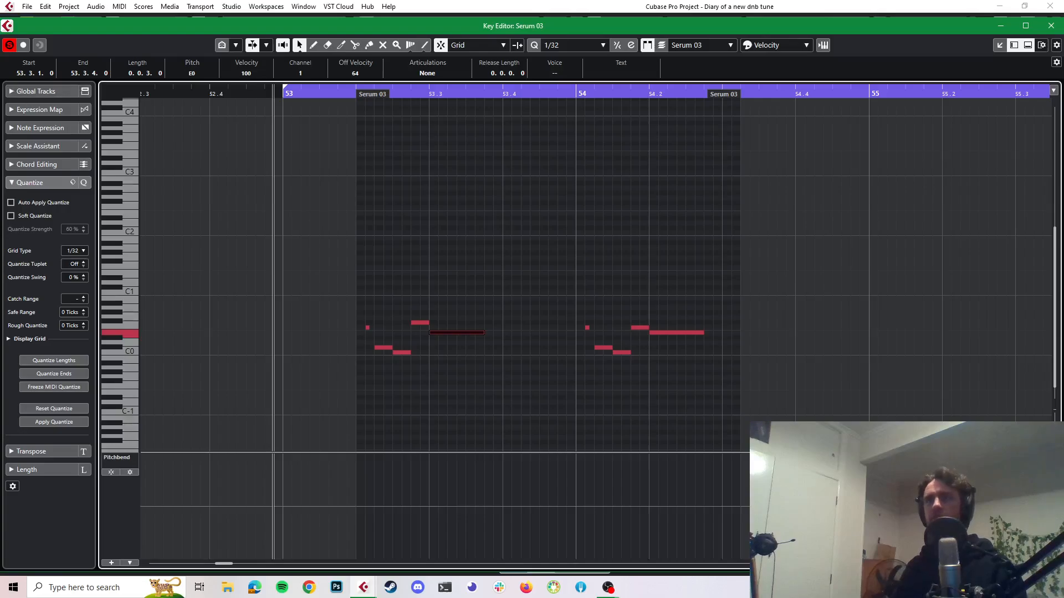
click(9, 45)
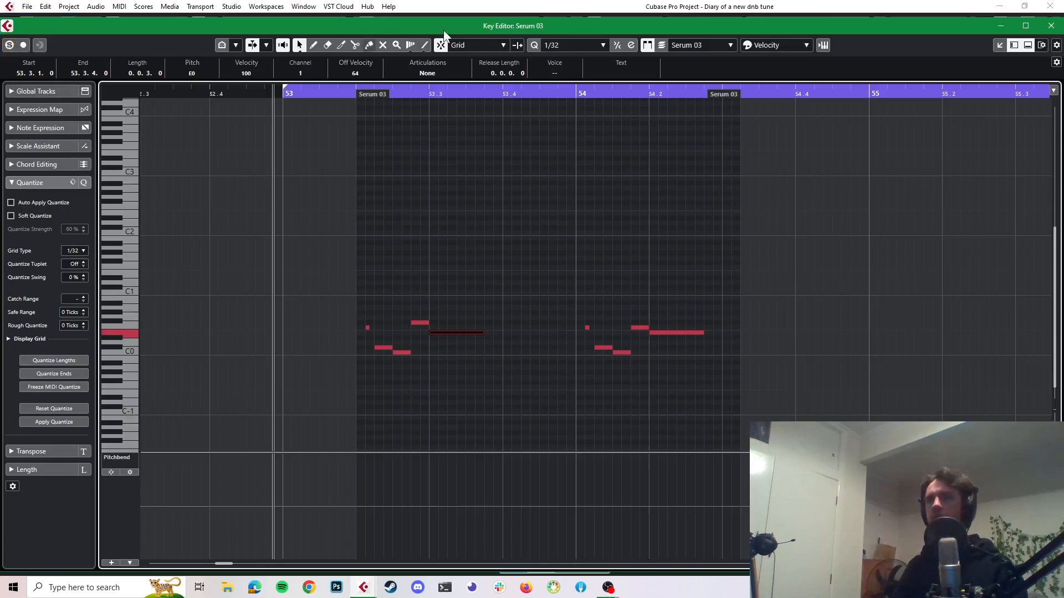
click(559, 10)
key(space)
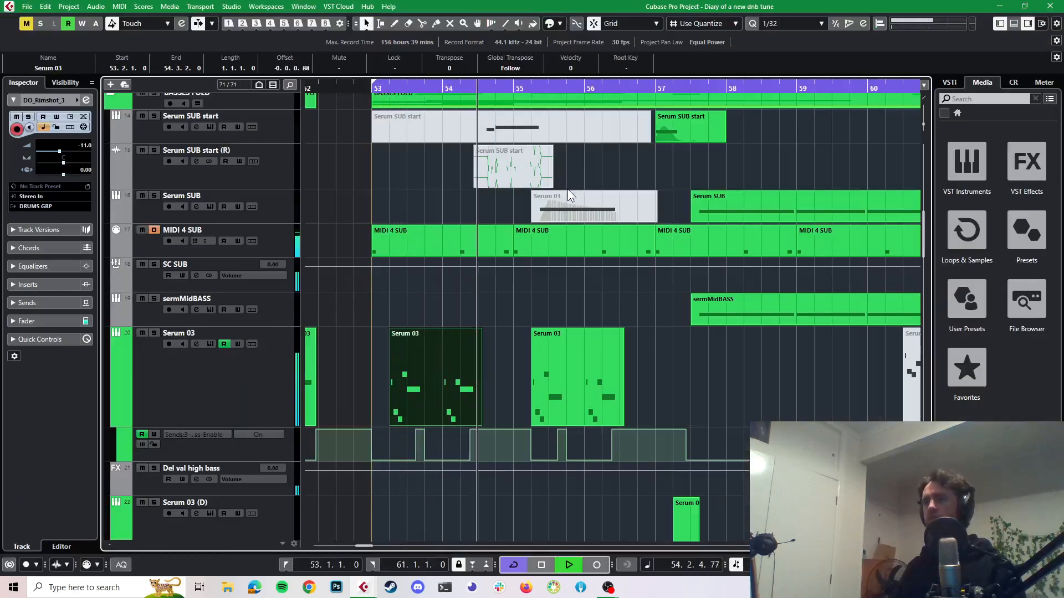
- Raise the long note at 55.3.1 in the second Serum 03 part to E0 and replay the loop
double_click(576, 411)
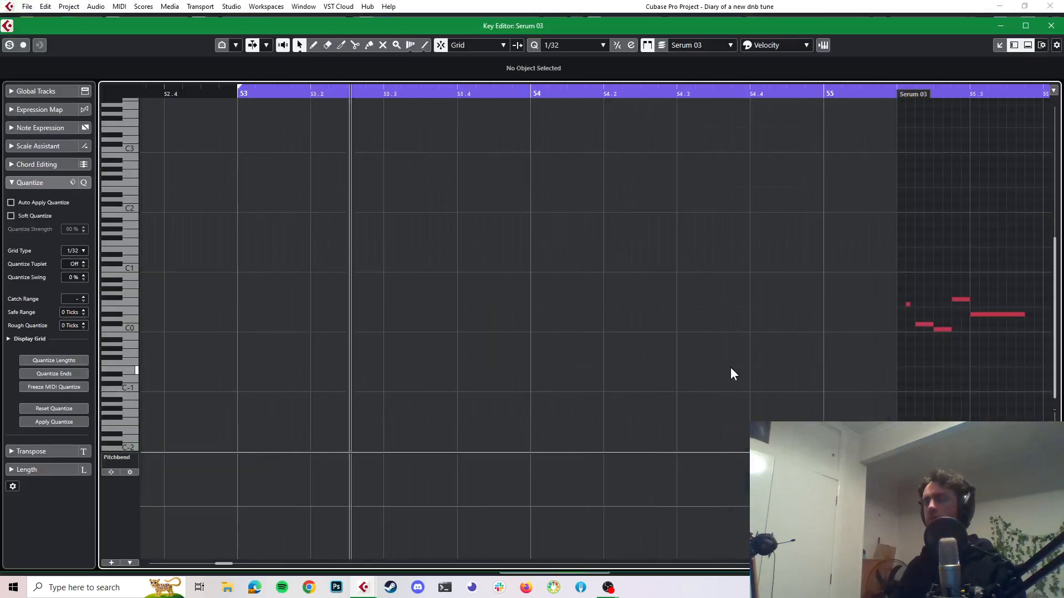
key(f)
drag(453, 314, 453, 310)
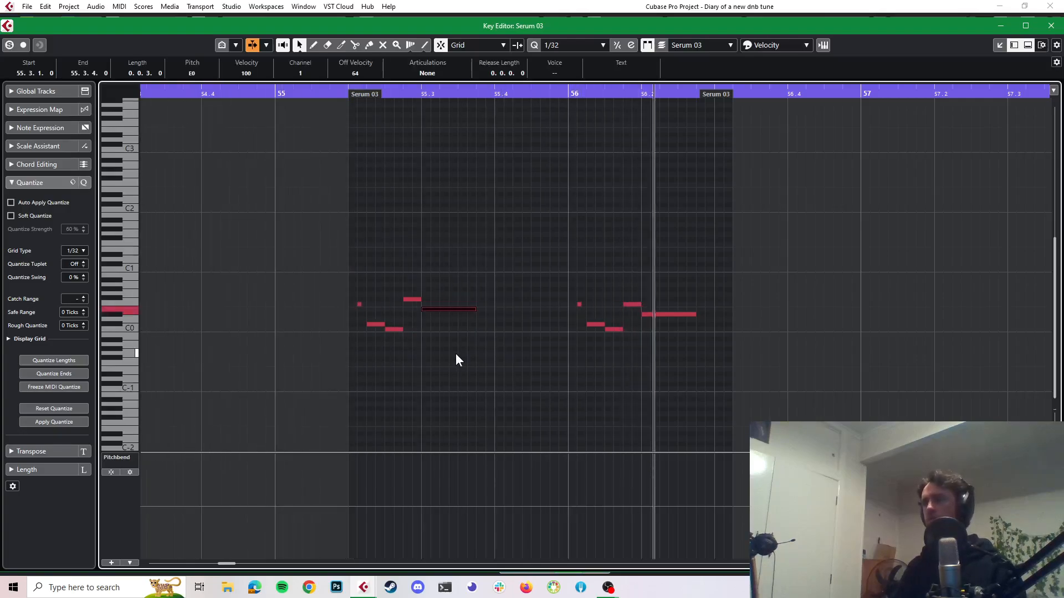
click(599, 5)
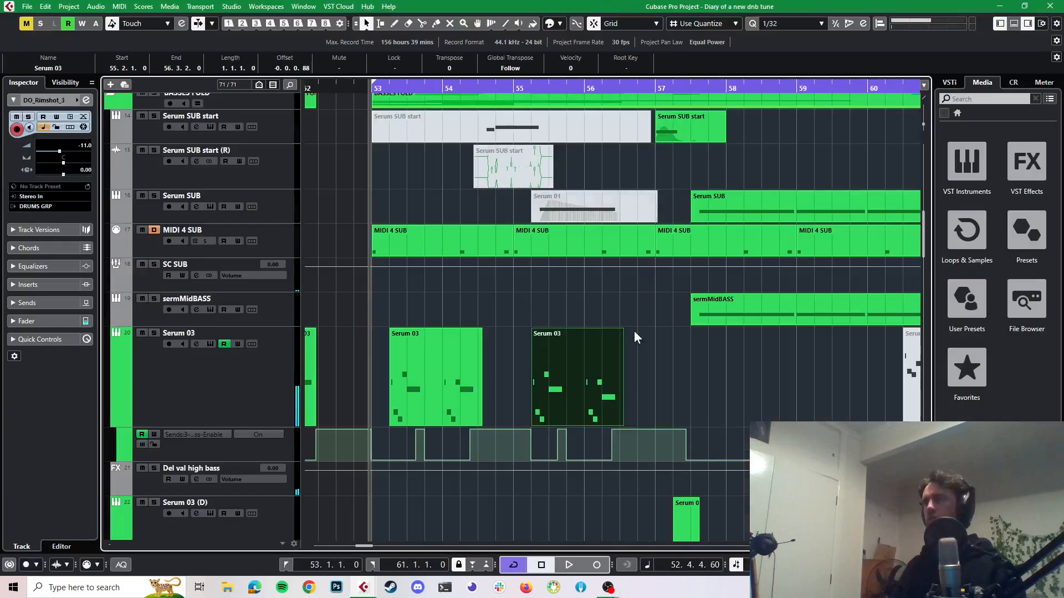
key(space)
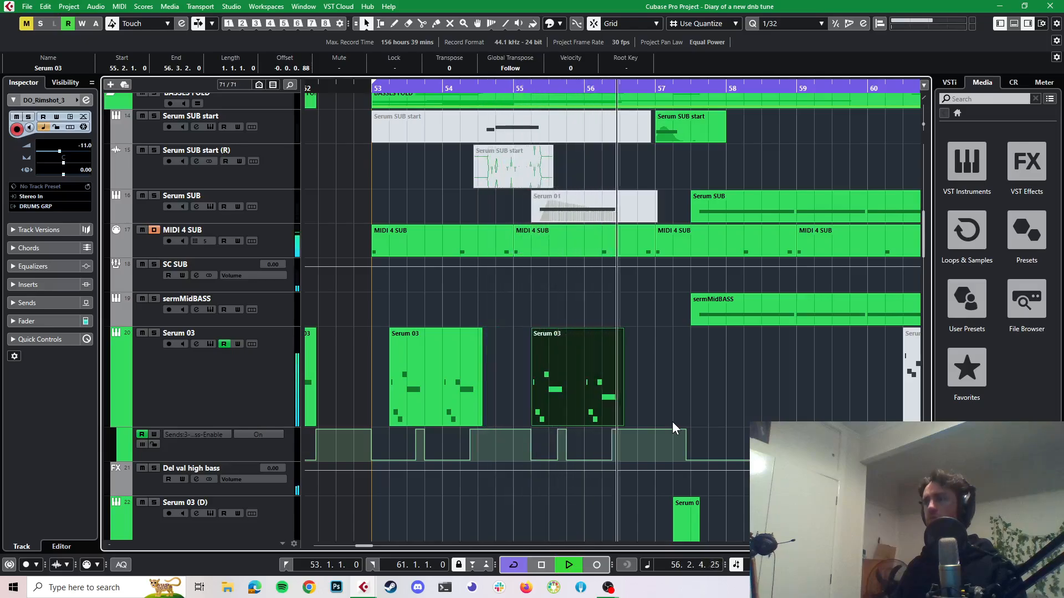
key(space)
- Split the second Serum 03 part at 55.4.1 and delete its latter section
key(3)
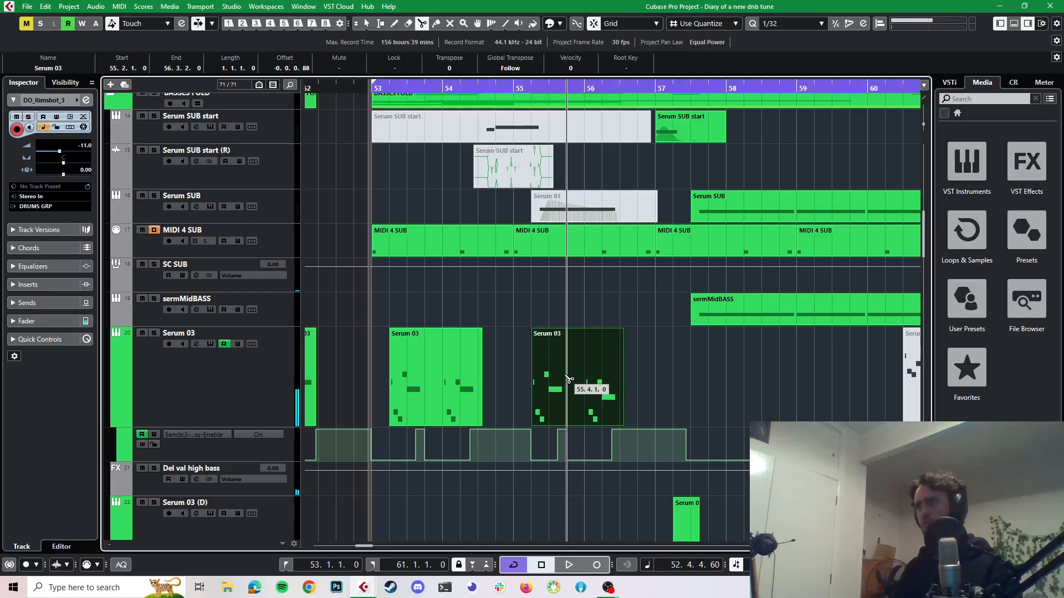
click(567, 379)
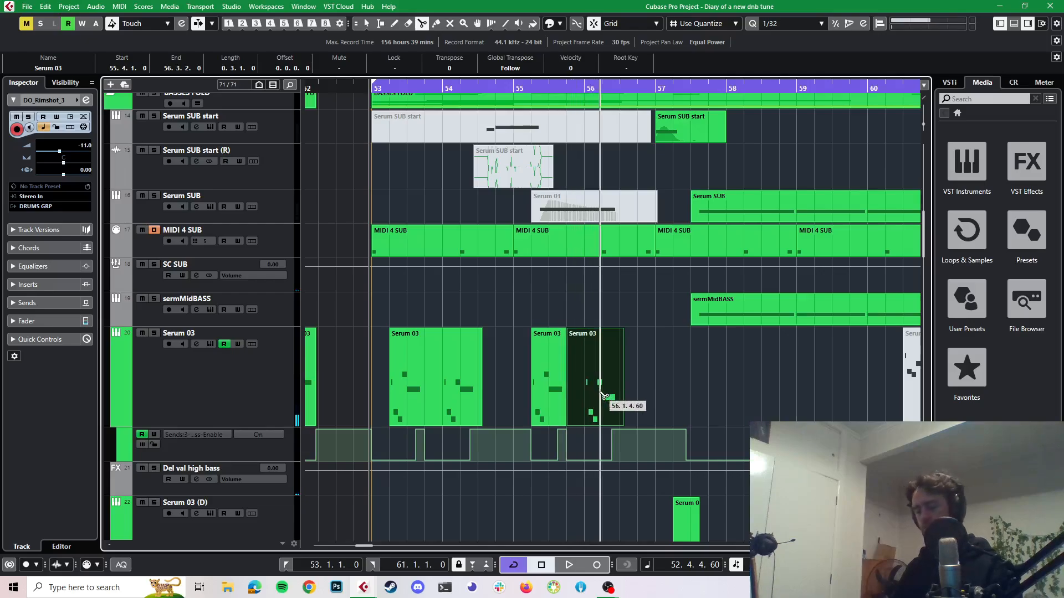
key(1)
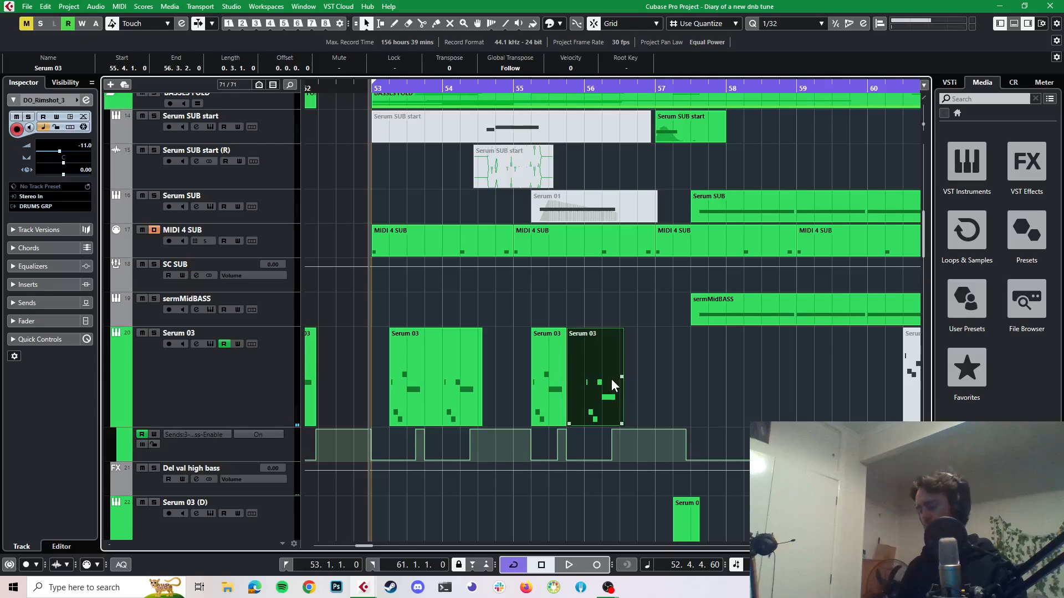
key(Delete)
- Raise both long notes, at 53.3.1 and 54.2.1, to E0 in the lower Serum 03 (D) track's part
scroll(561, 297, down, 6)
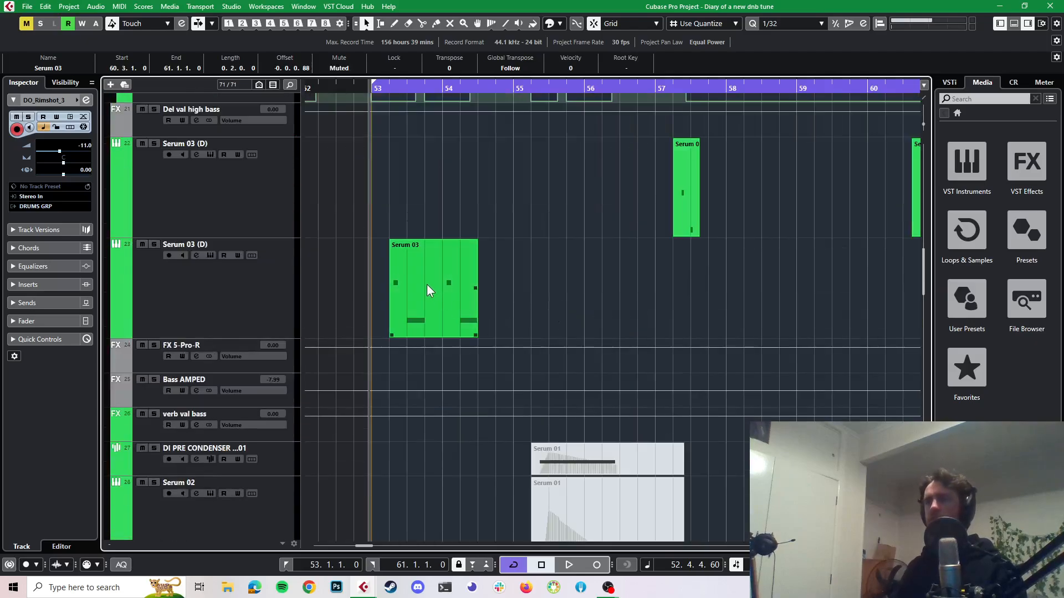
click(426, 284)
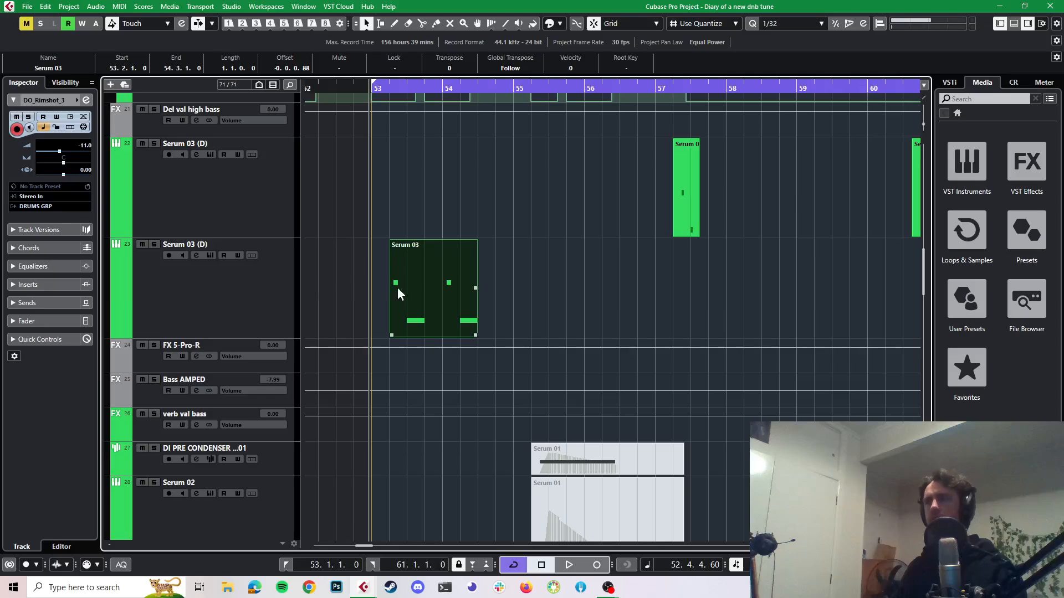
double_click(420, 286)
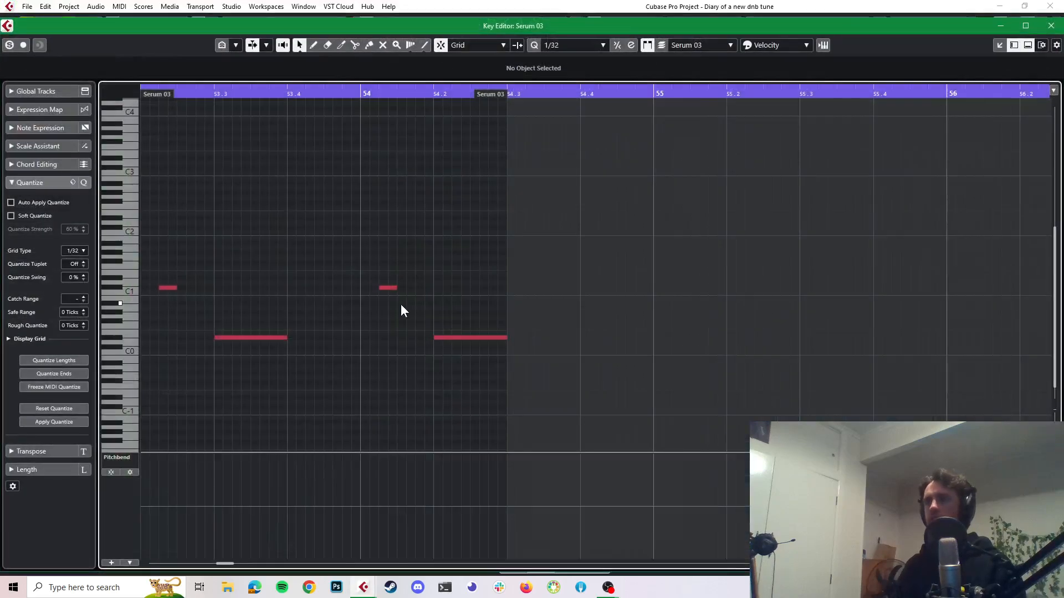
scroll(400, 304, down, 3)
scroll(273, 331, up, 2)
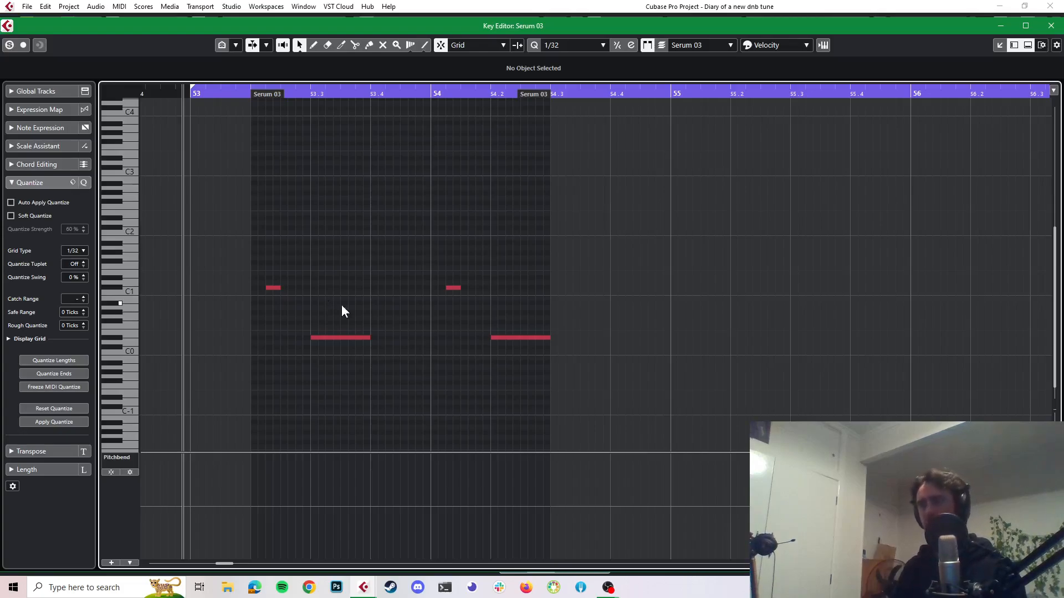
click(325, 338)
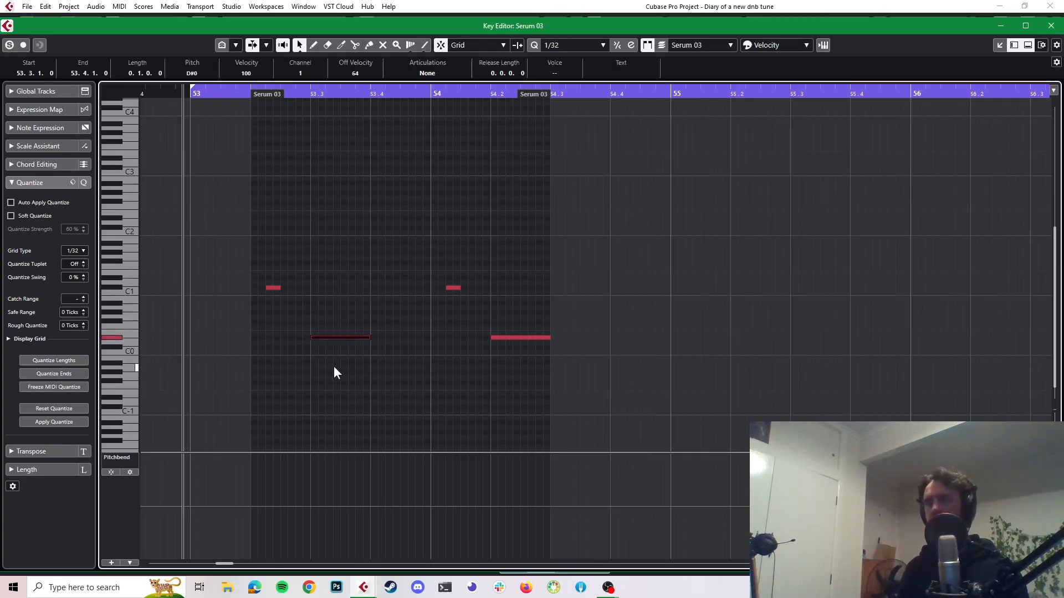
key(Up)
drag(544, 303, 507, 385)
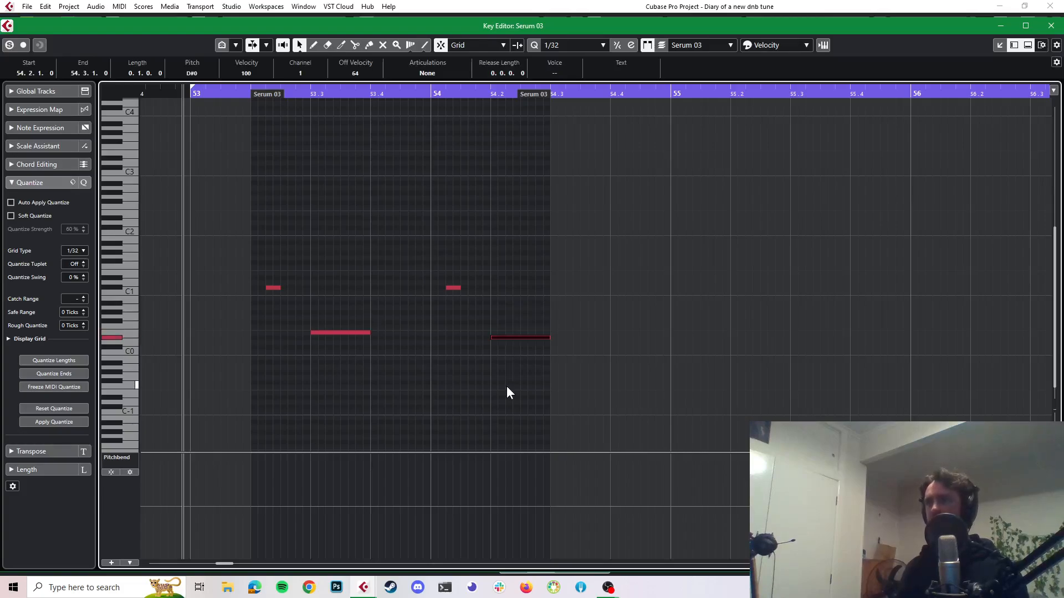
key(Up)
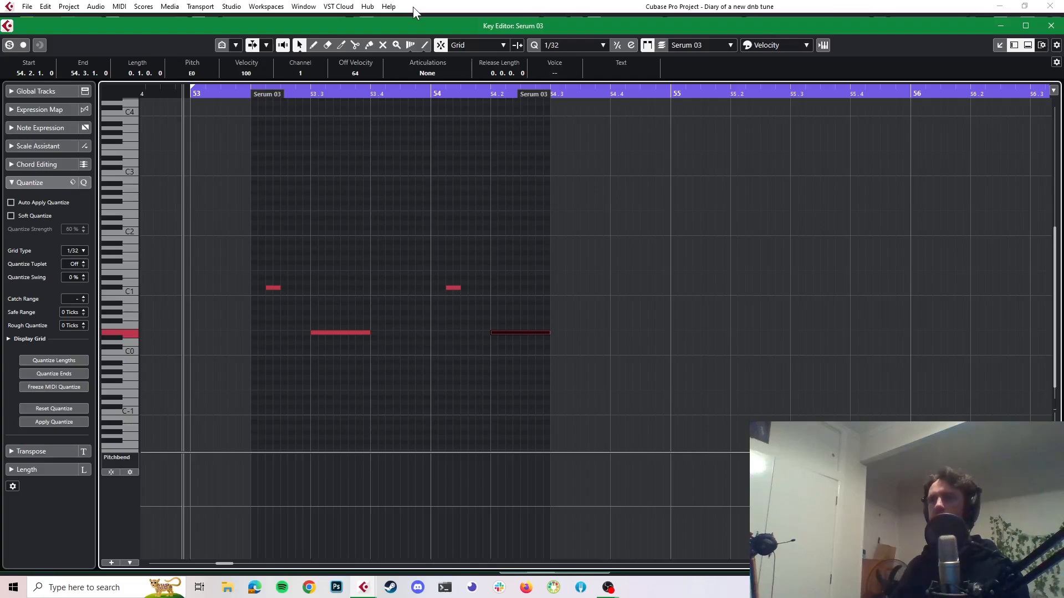
- Play the loop from just before bar 53 to past bar 55, returning to the project window
key(space)
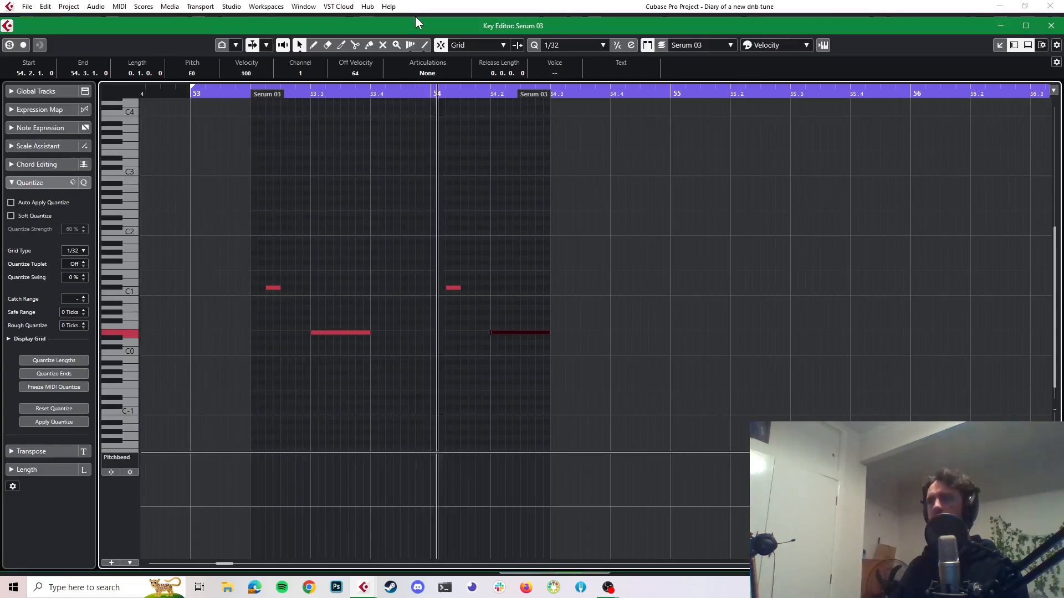
click(420, 8)
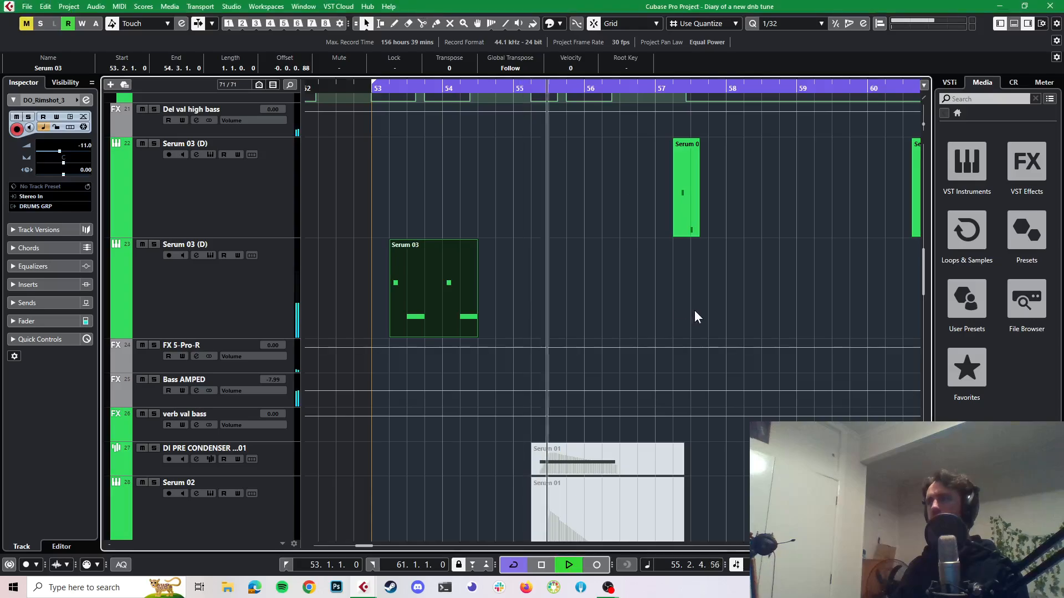
key(space)
- Copy the part on the lower Serum 03 (D) track to 55.2.1, under the shortened Serum 03 part
scroll(582, 299, up, 3)
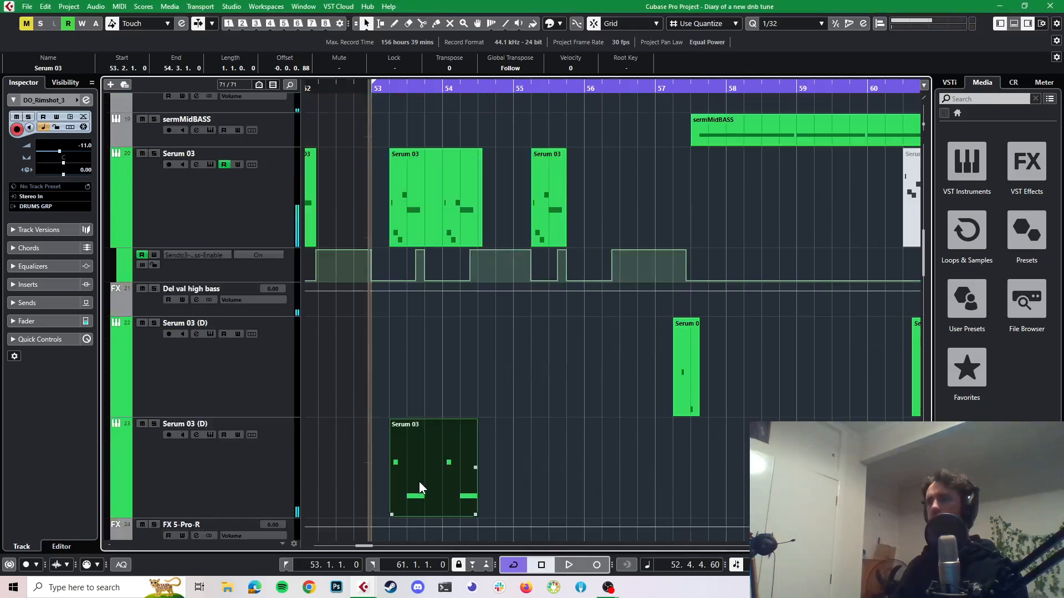
drag(420, 480, 562, 463)
scroll(516, 441, up, 3)
scroll(516, 441, up, 5)
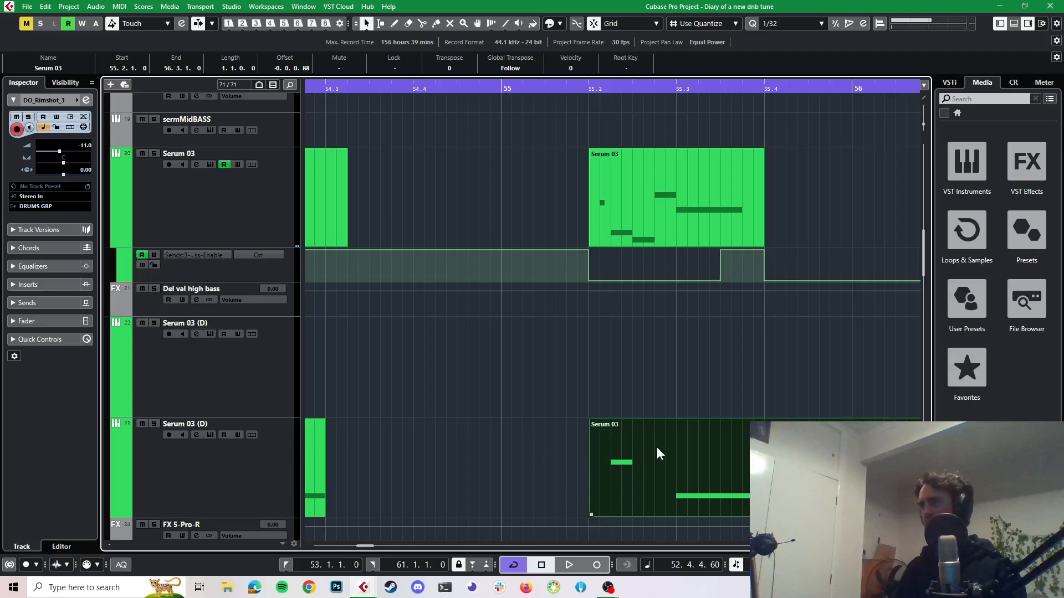
scroll(659, 447, down, 4)
scroll(609, 454, right, 3)
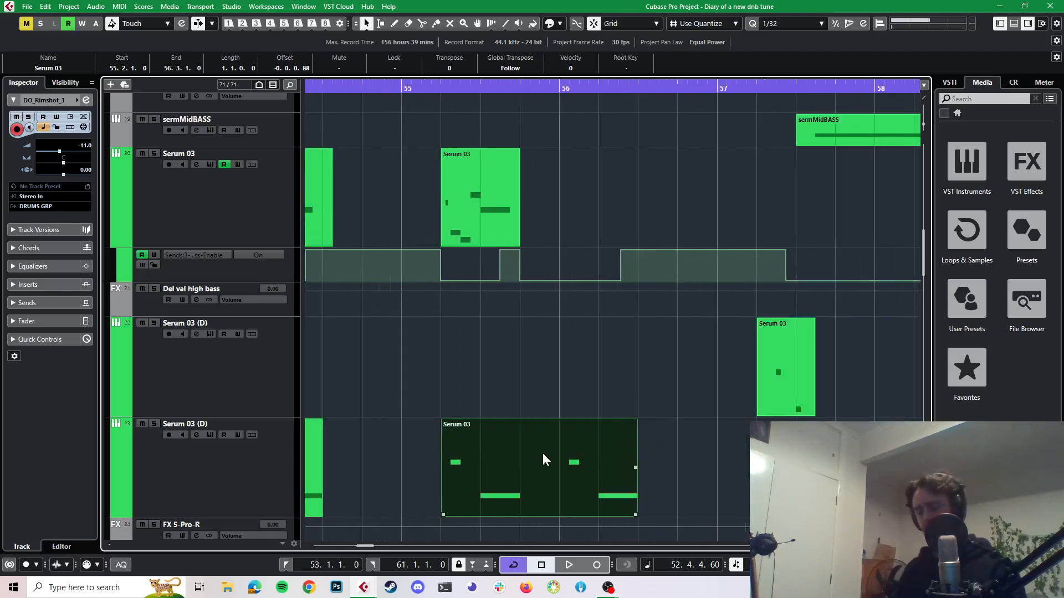
- Split the copied Serum 03 part on the lower Serum 03 (D) track at 55.4.3.60 and delete its latter section
key(3)
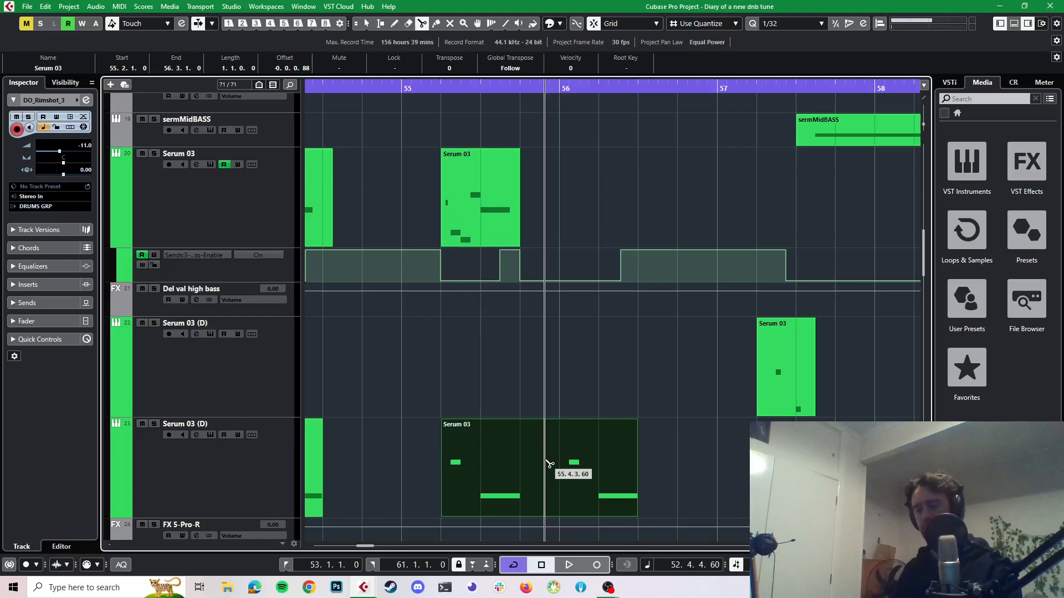
click(547, 464)
key(1)
drag(710, 462, 579, 459)
key(Delete)
- Solo the lower Serum 03 (D) track and raise the long note at 55.3.1 to F0 in its shortened part
scroll(463, 435, left, 5)
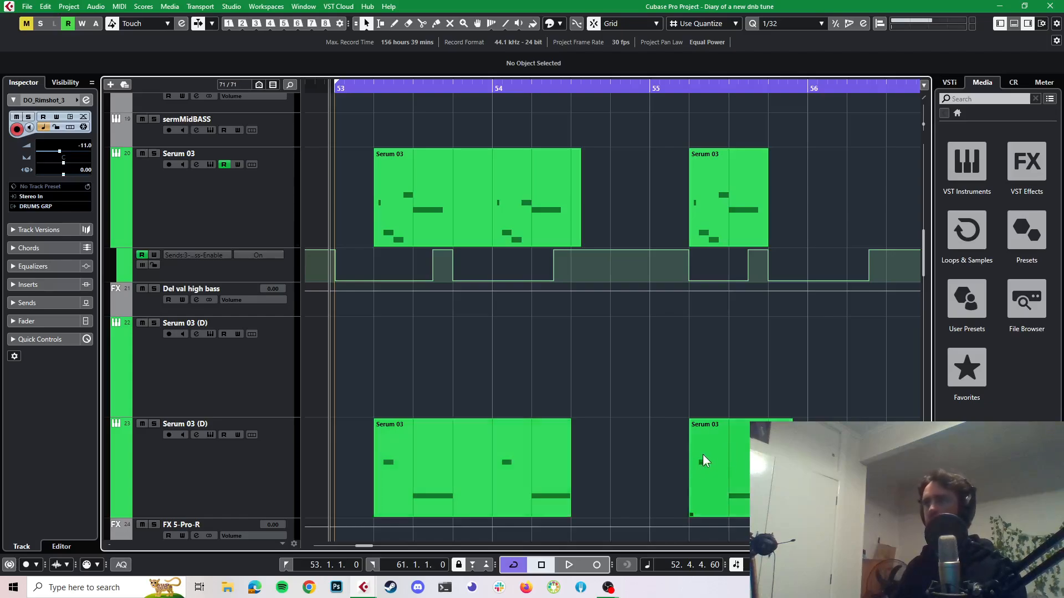
scroll(743, 469, up, 1)
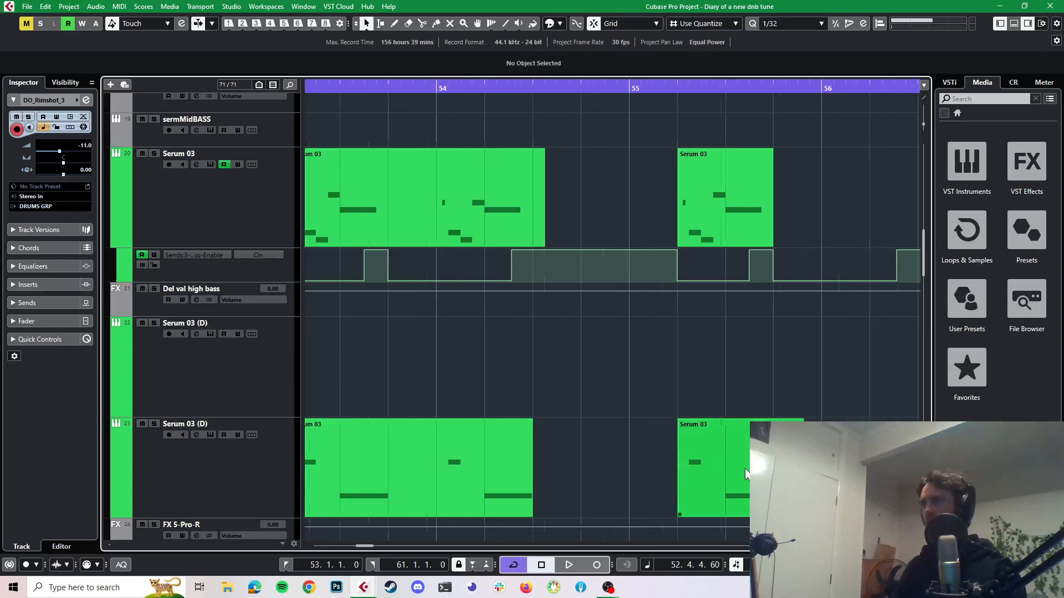
scroll(745, 467, up, 5)
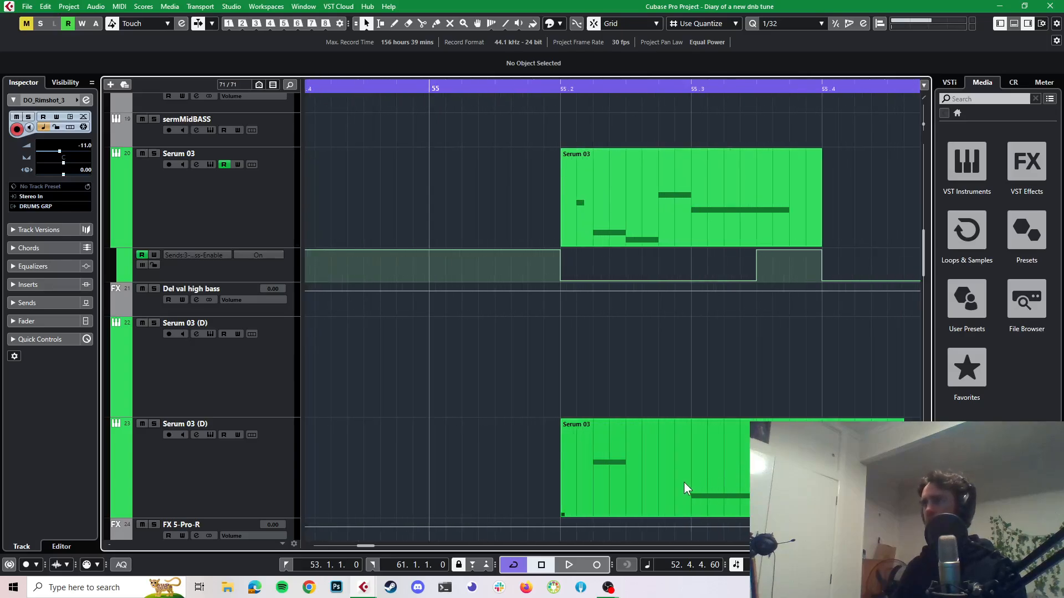
mouse_move(652, 488)
mouse_down()
mouse_move(635, 488)
mouse_move(648, 487)
mouse_up()
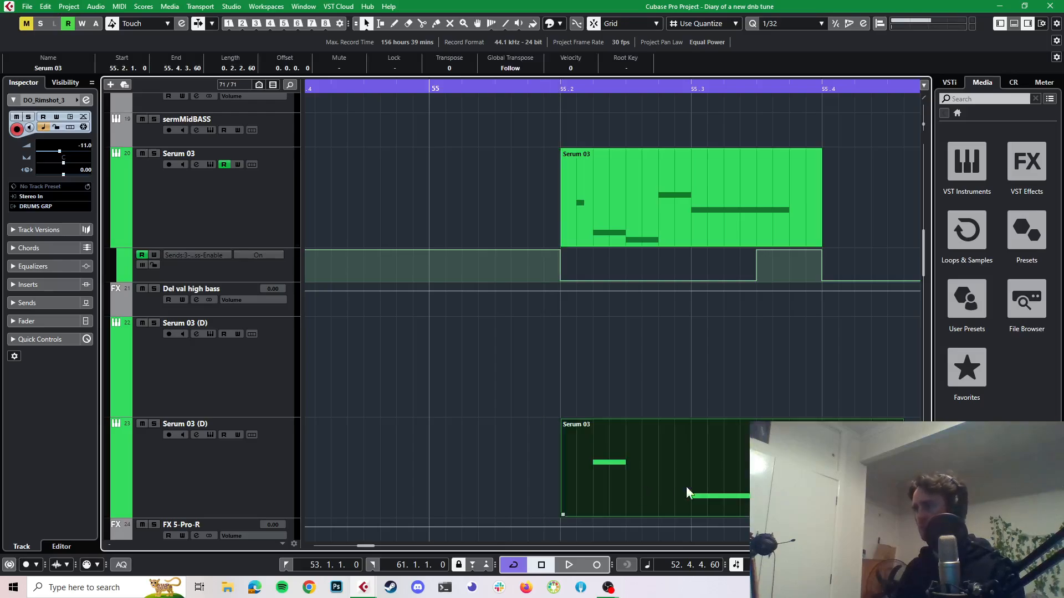
click(521, 88)
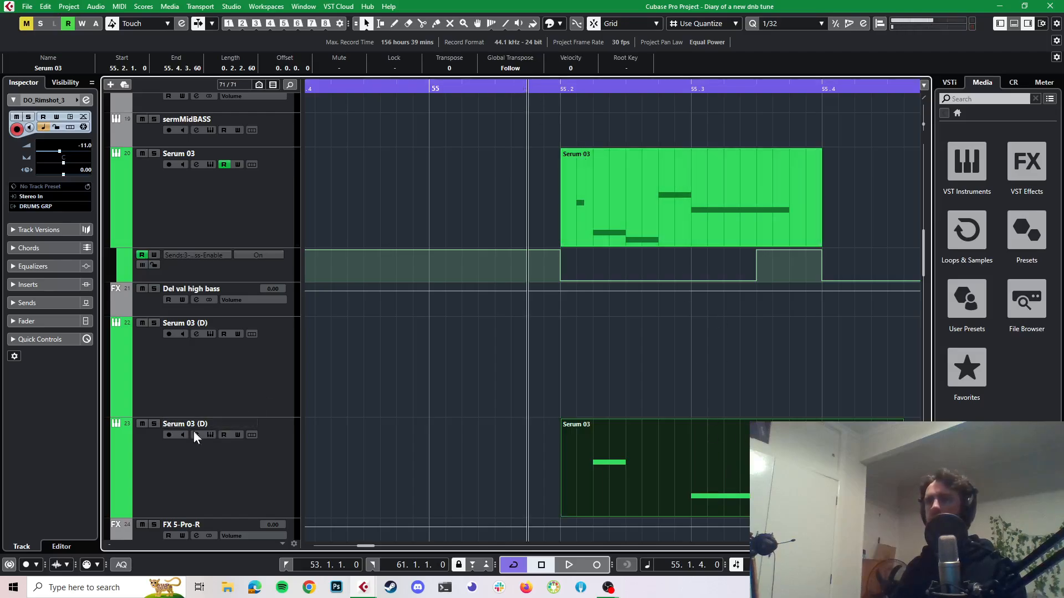
click(154, 424)
double_click(716, 450)
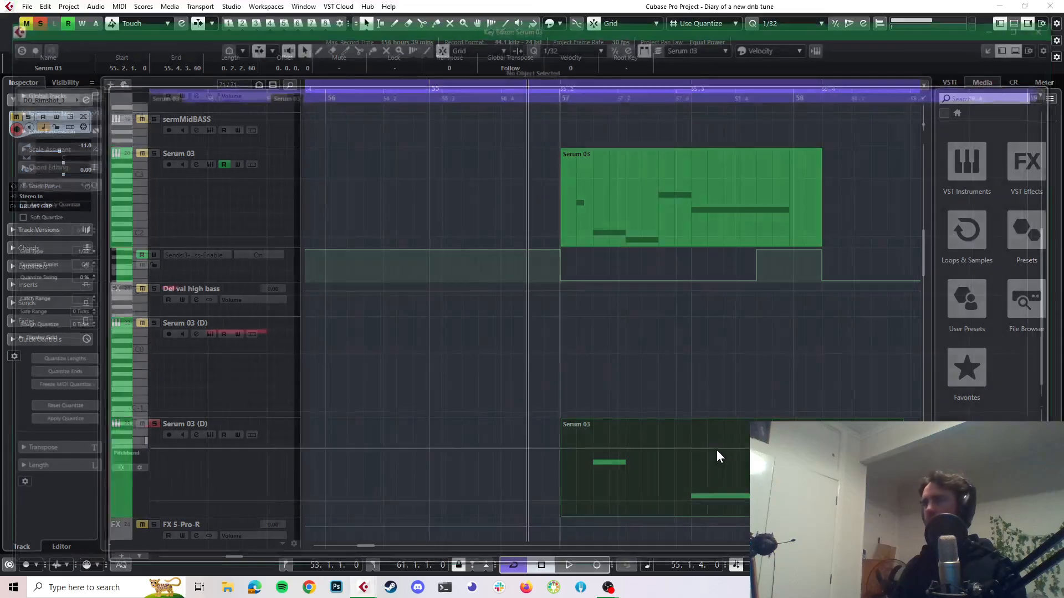
scroll(294, 341, left, 3)
scroll(355, 327, up, 3)
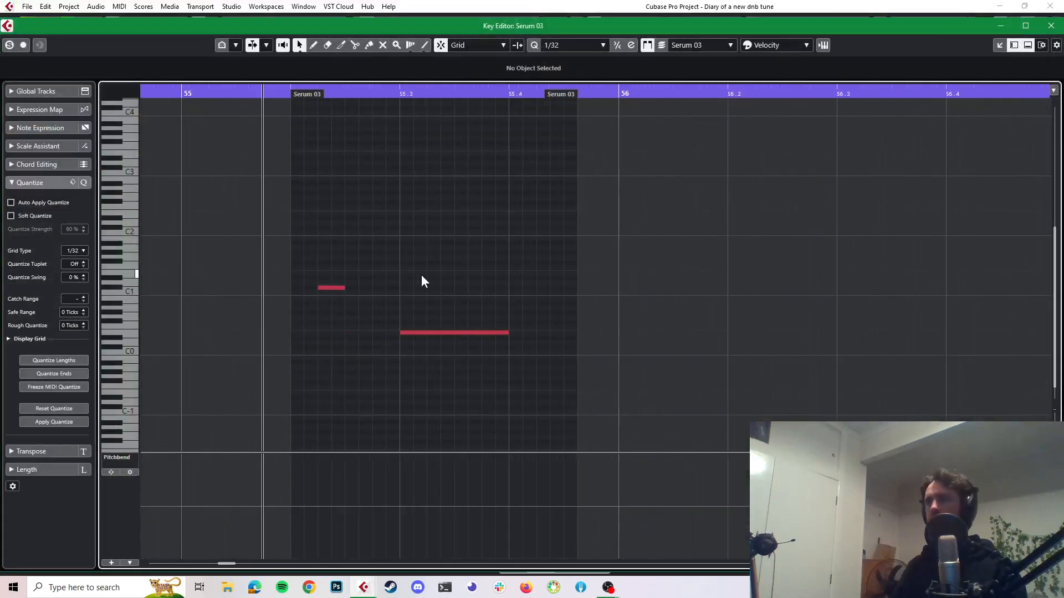
click(427, 333)
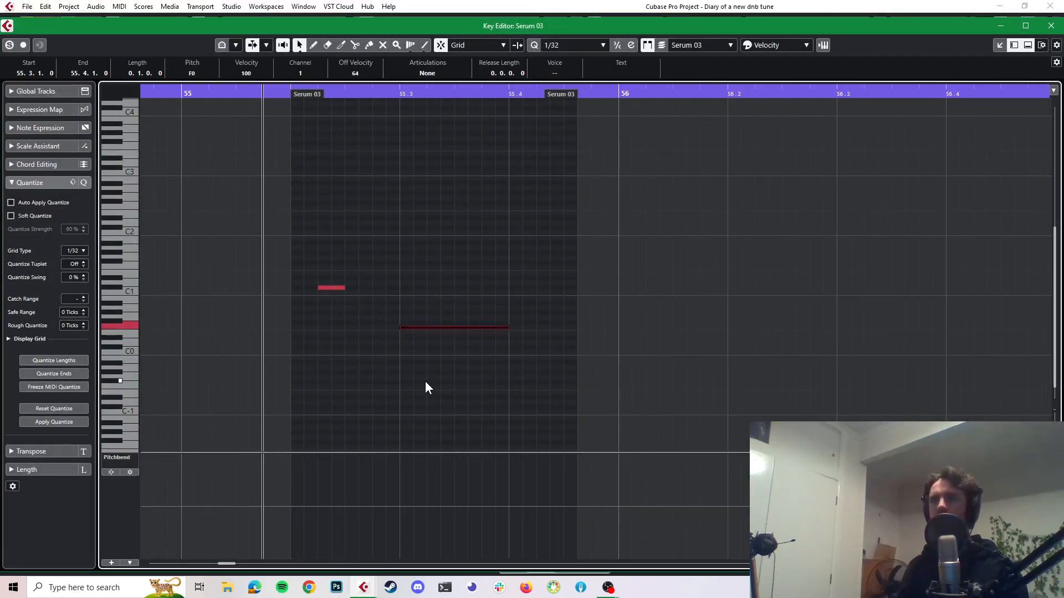
click(510, 8)
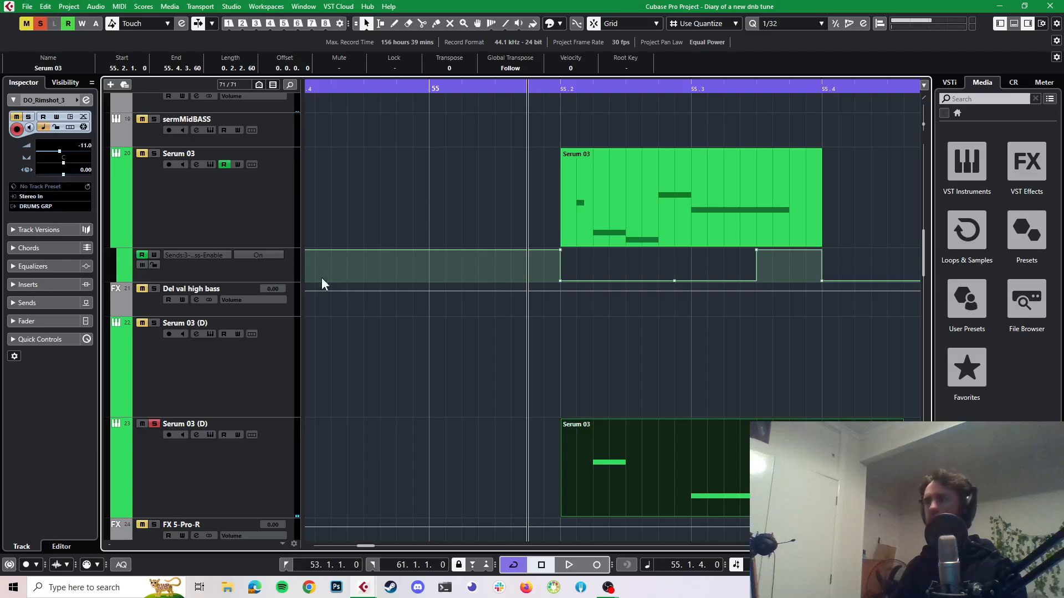
- Play from 55.1.4 with the lower Serum 03 (D) track soloed, and again unsoloed in the full mix
click(155, 424)
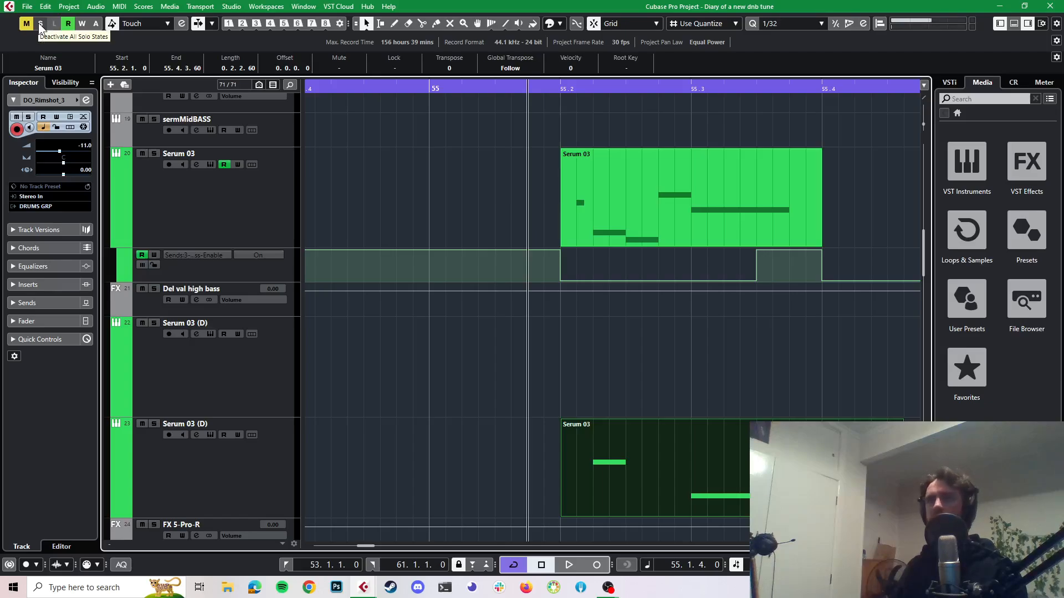
click(154, 424)
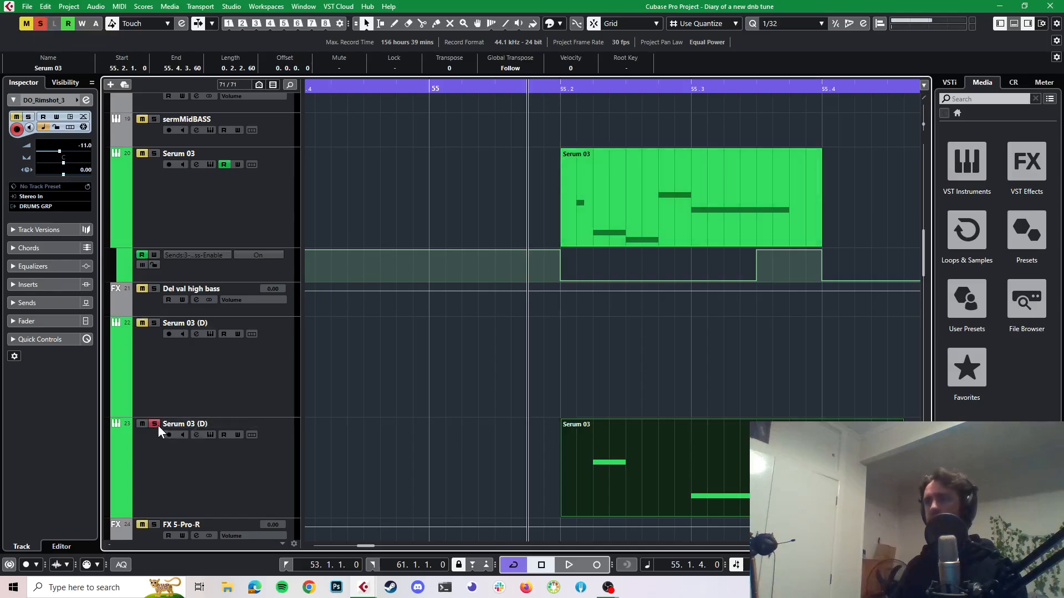
key(space)
key(space)
click(155, 424)
key(space)
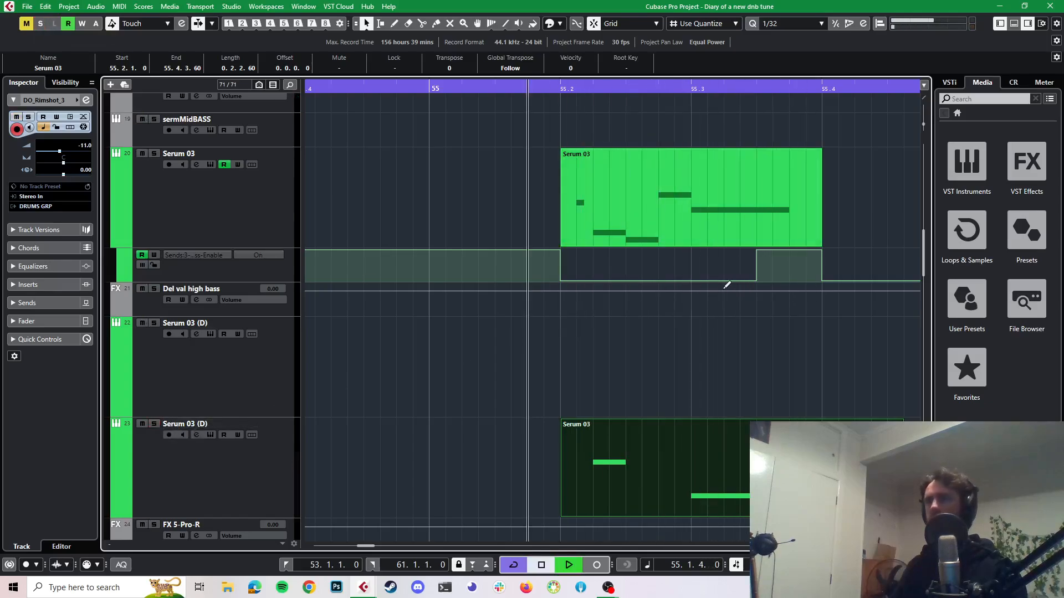
scroll(763, 300, down, 10)
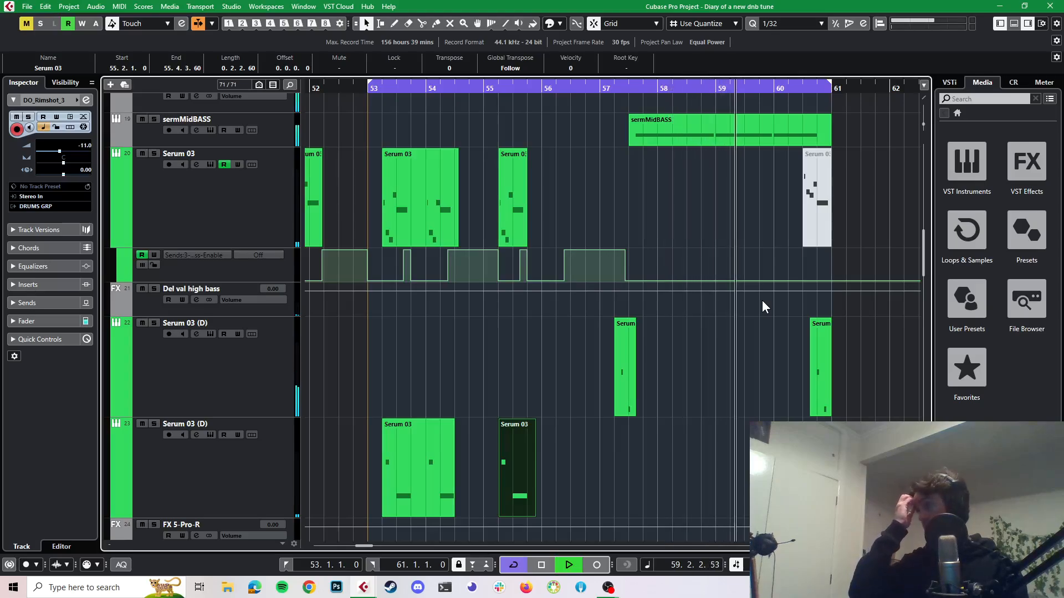
key(space)
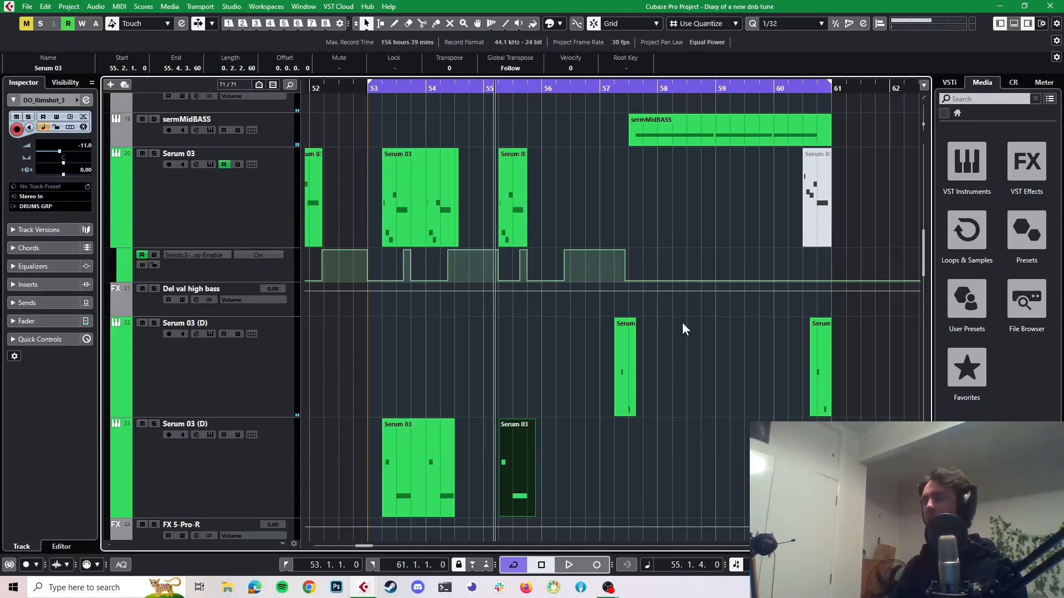
- Play the full mix from 52.4.1, just before the loop start, to past bar 56
scroll(702, 330, up, 2)
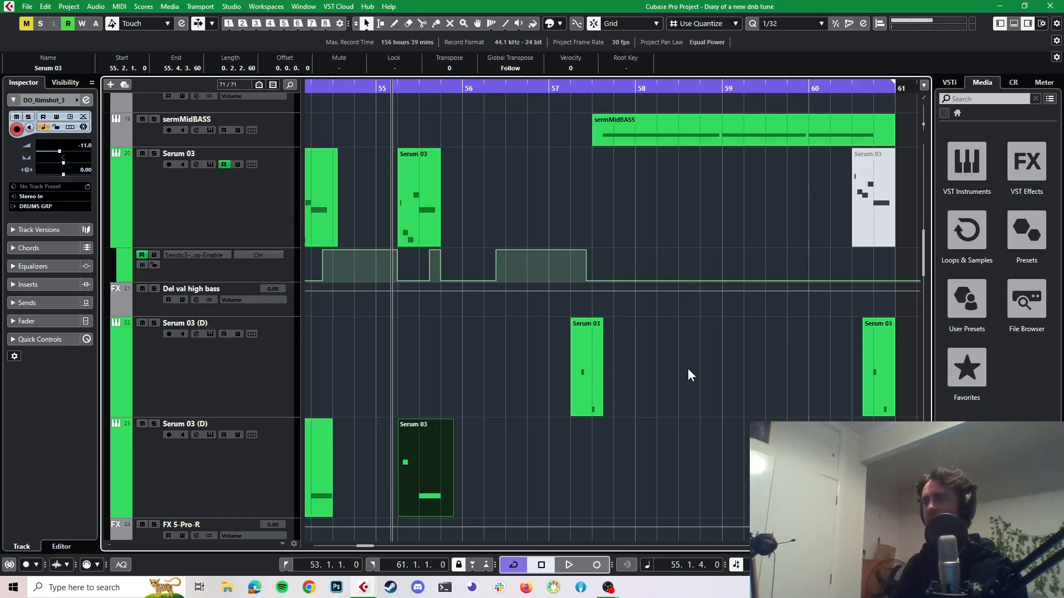
scroll(690, 347, left, 4)
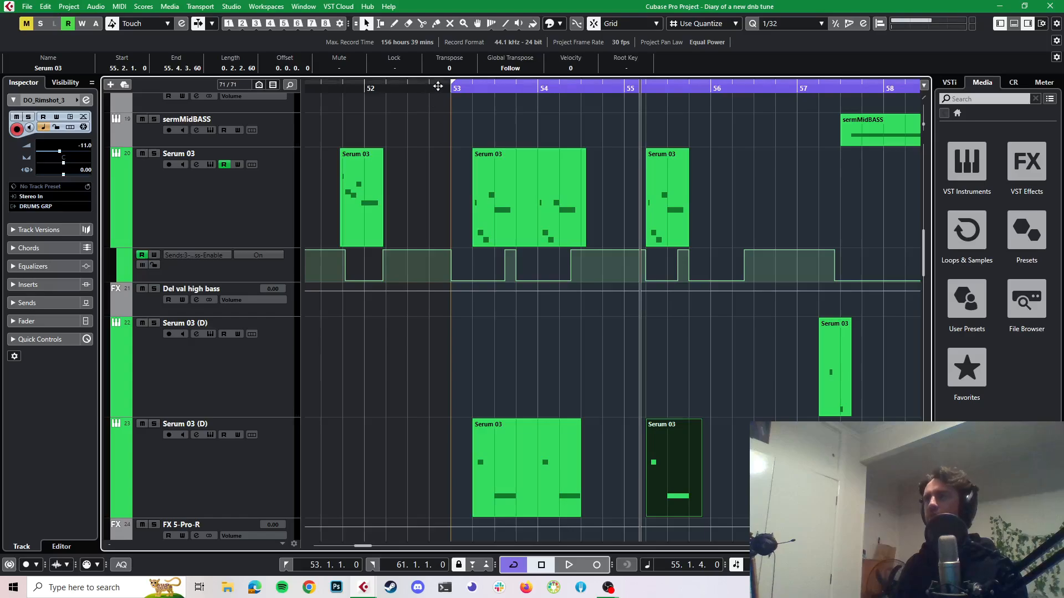
click(536, 187)
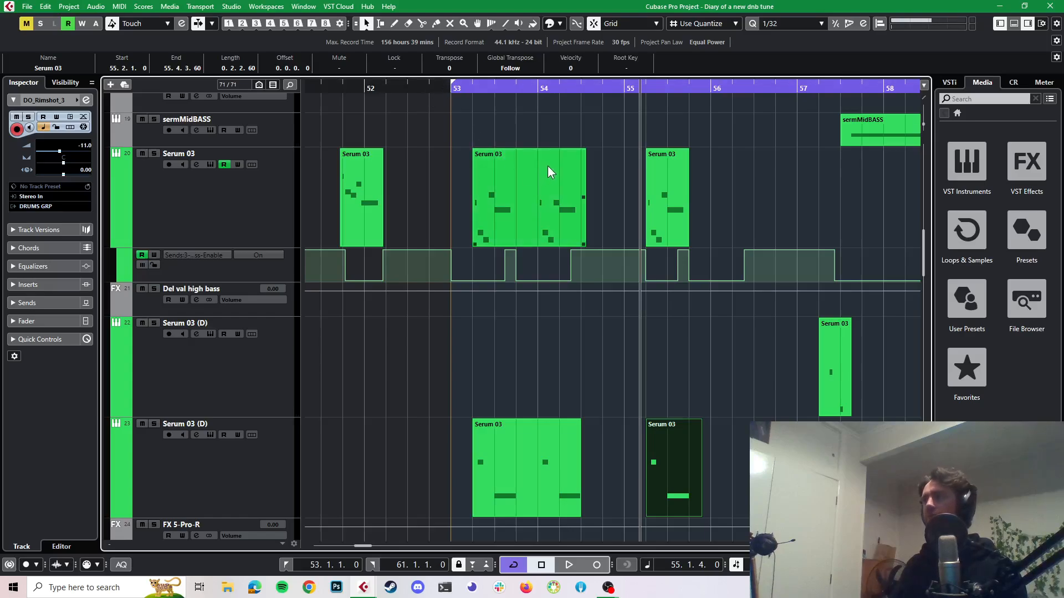
click(427, 126)
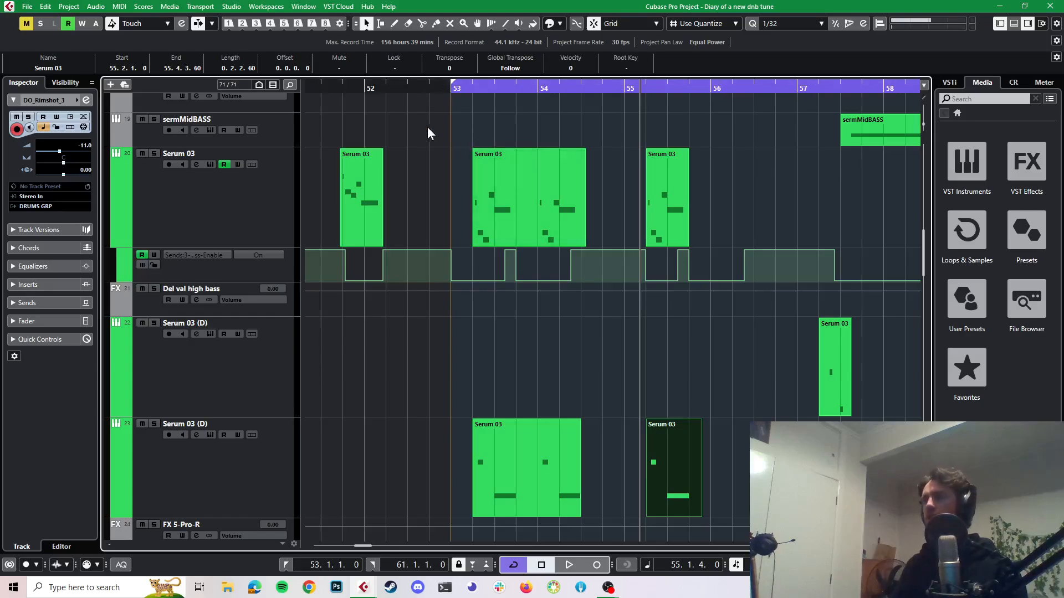
double_click(431, 90)
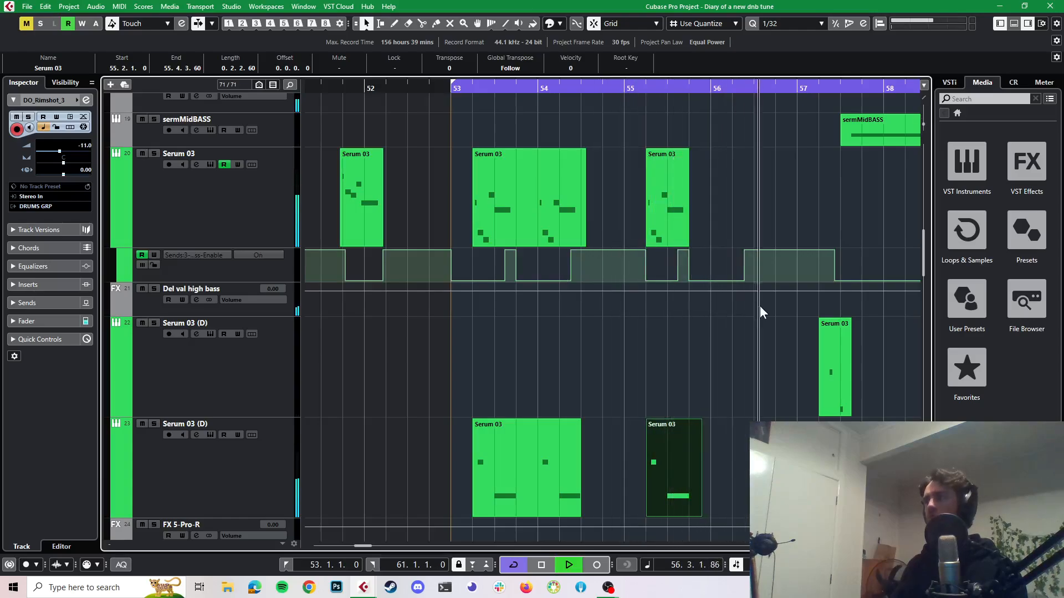
key(space)
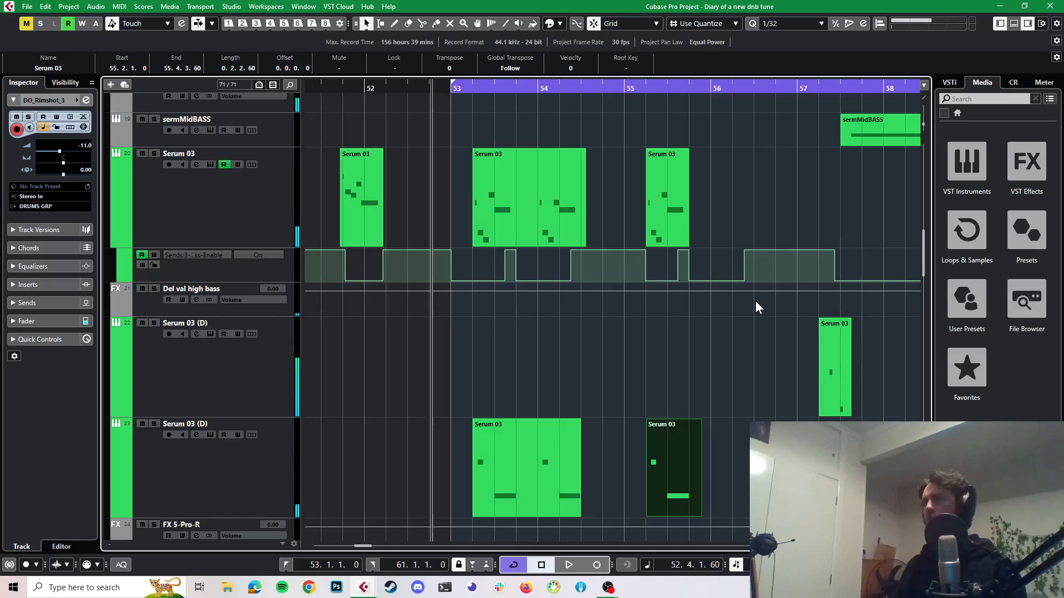
- Unmute the two Serum 01 parts at 55.2.1 on the DI PRE CONDENSER ...01 and Serum 02 tracks
scroll(727, 215, up, 3)
scroll(726, 214, right, 4)
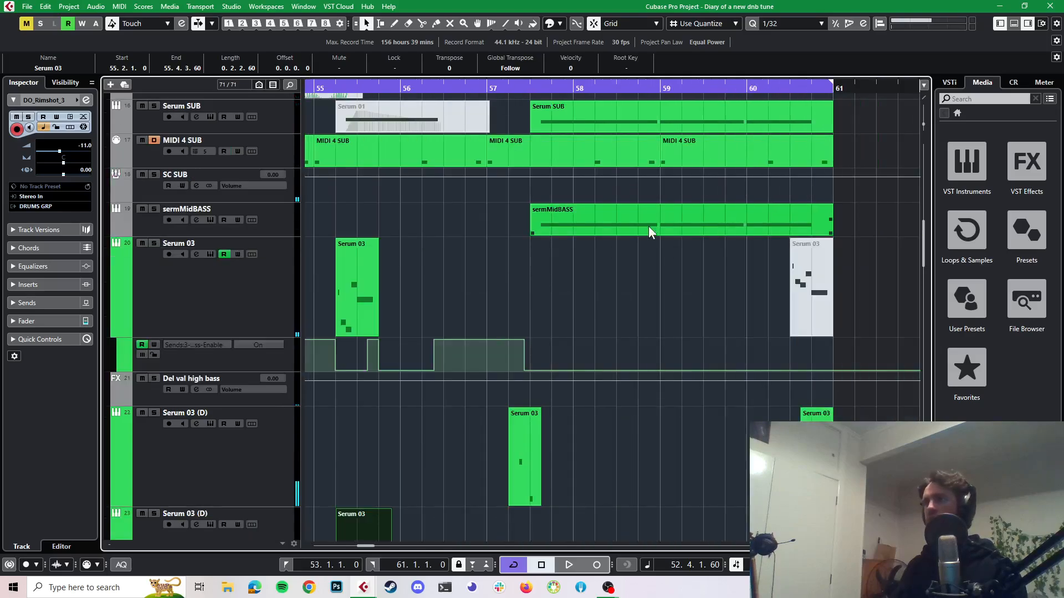
scroll(517, 222, up, 3)
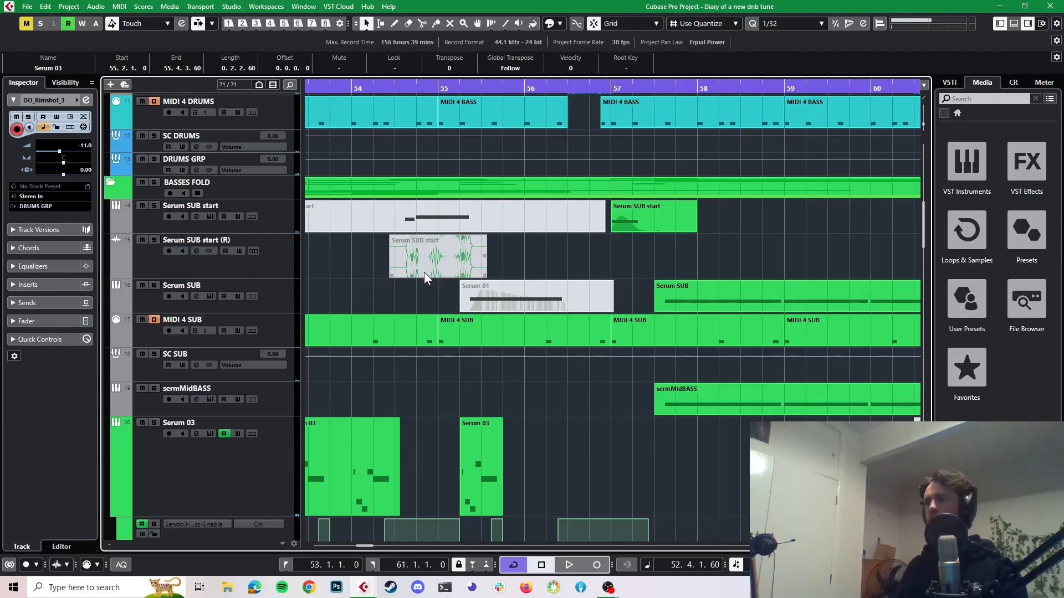
scroll(424, 272, up, 2)
scroll(424, 271, up, 1)
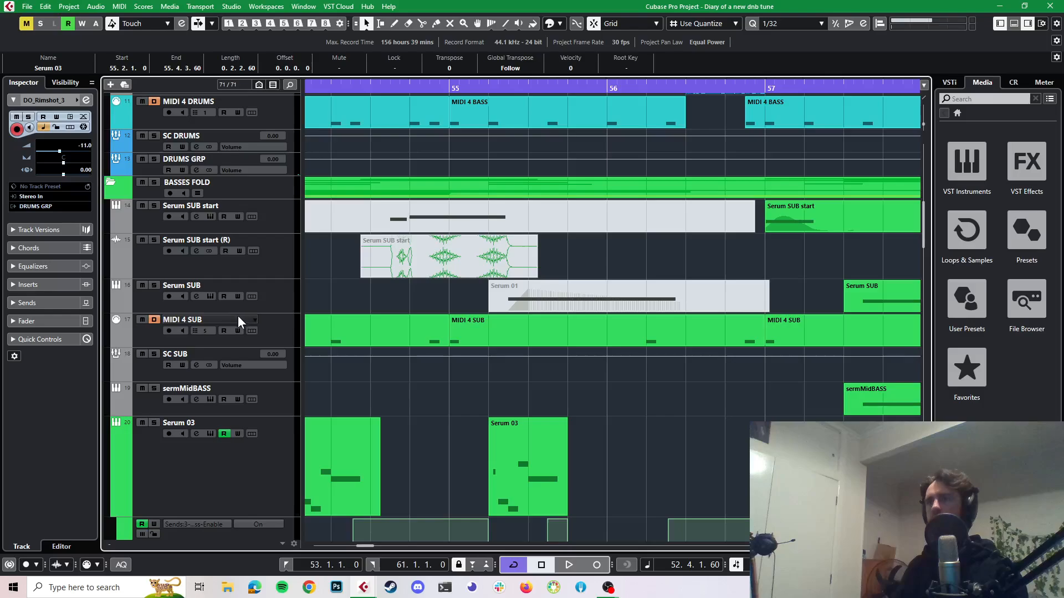
scroll(543, 294, down, 10)
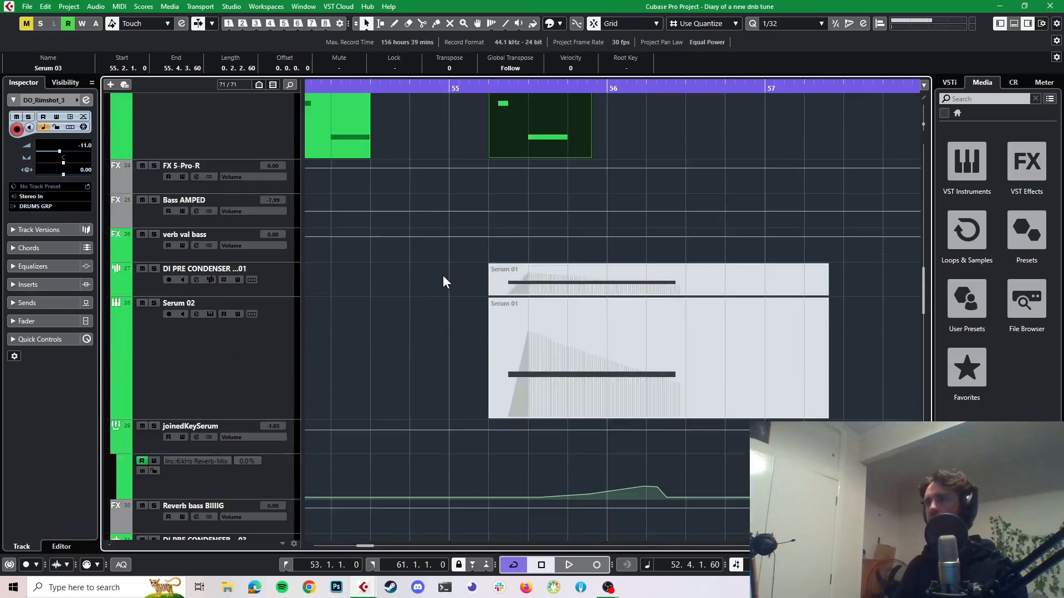
click(566, 365)
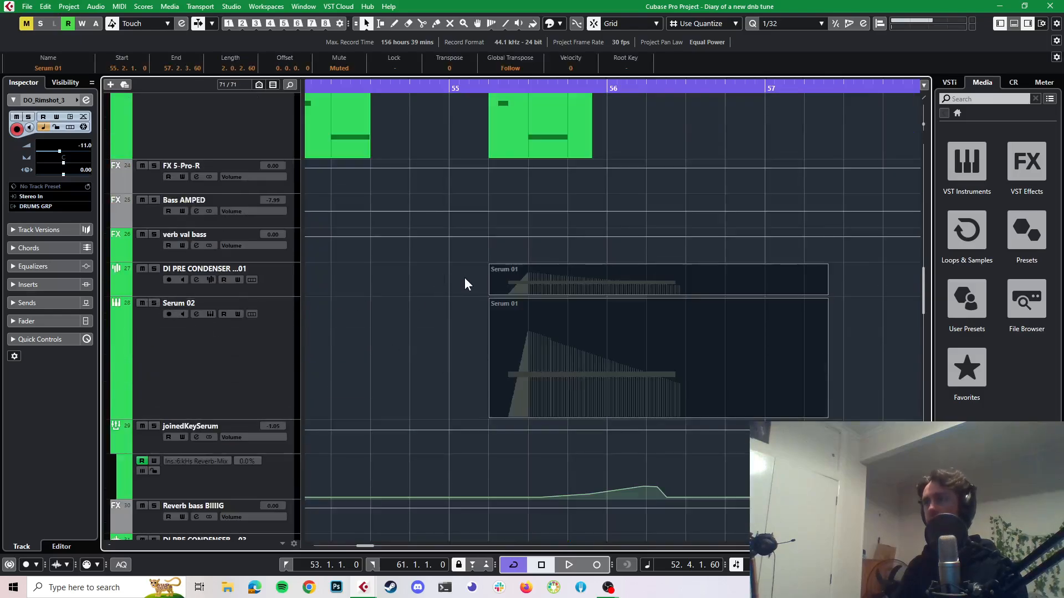
key(shift+u)
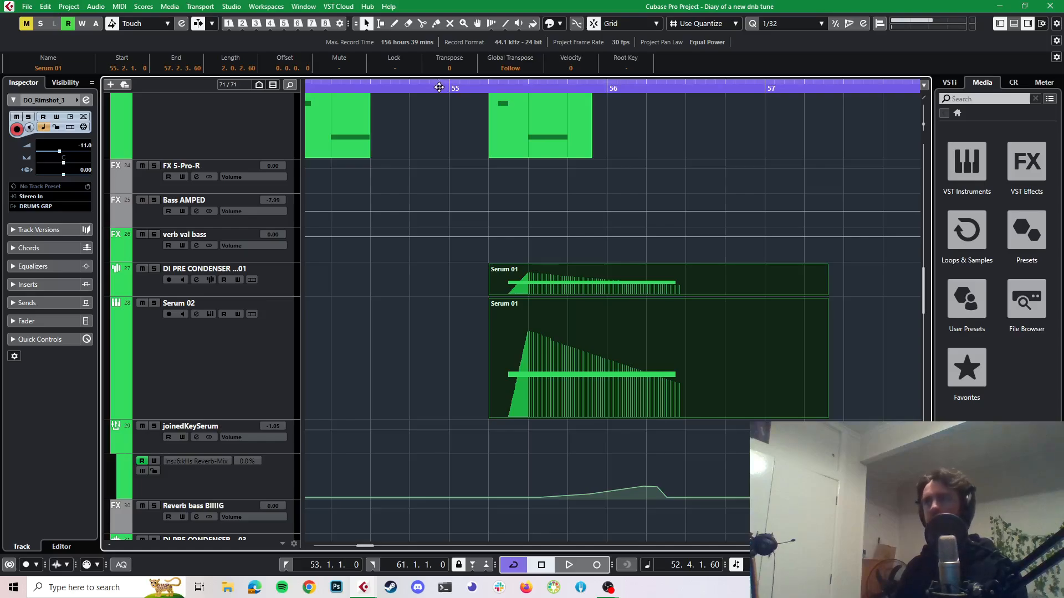
- Solo the DI PRE CONDENSER ...01 and Serum 02 tracks and audition their Serum 01 parts from 55.1.3
click(467, 87)
click(152, 268)
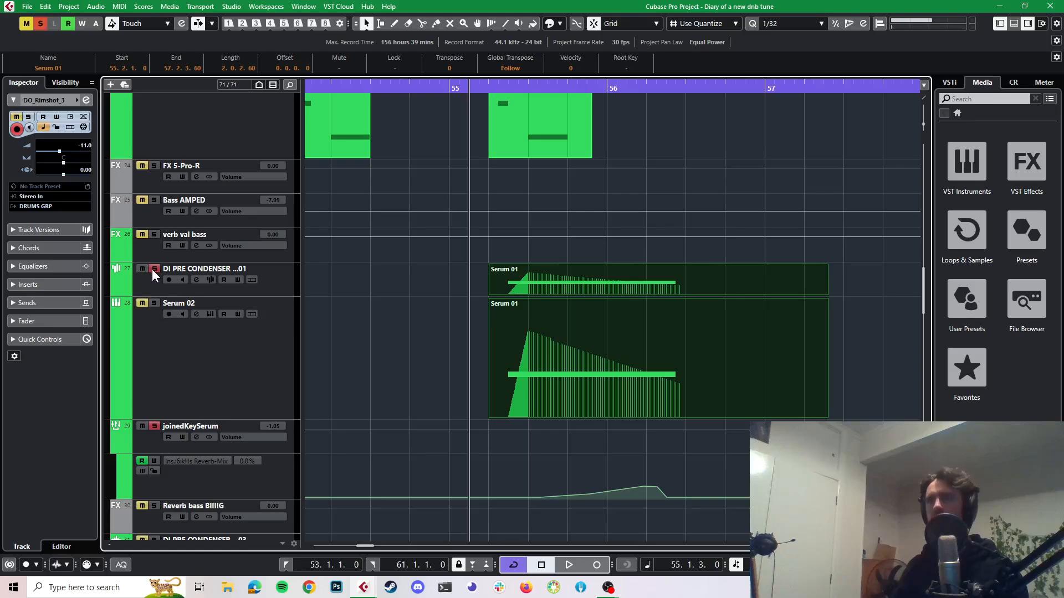
click(152, 269)
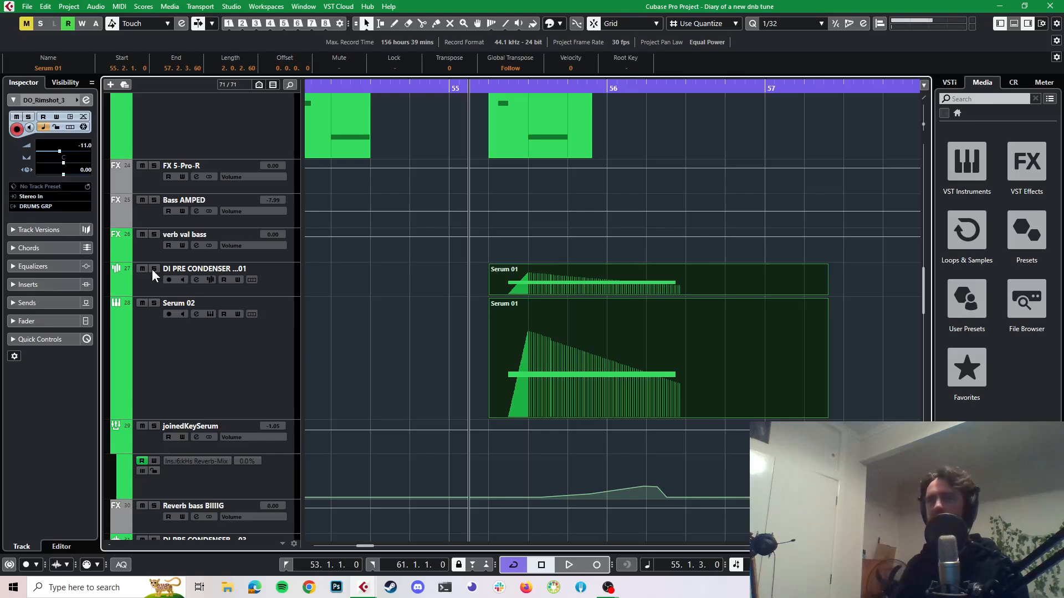
click(153, 270)
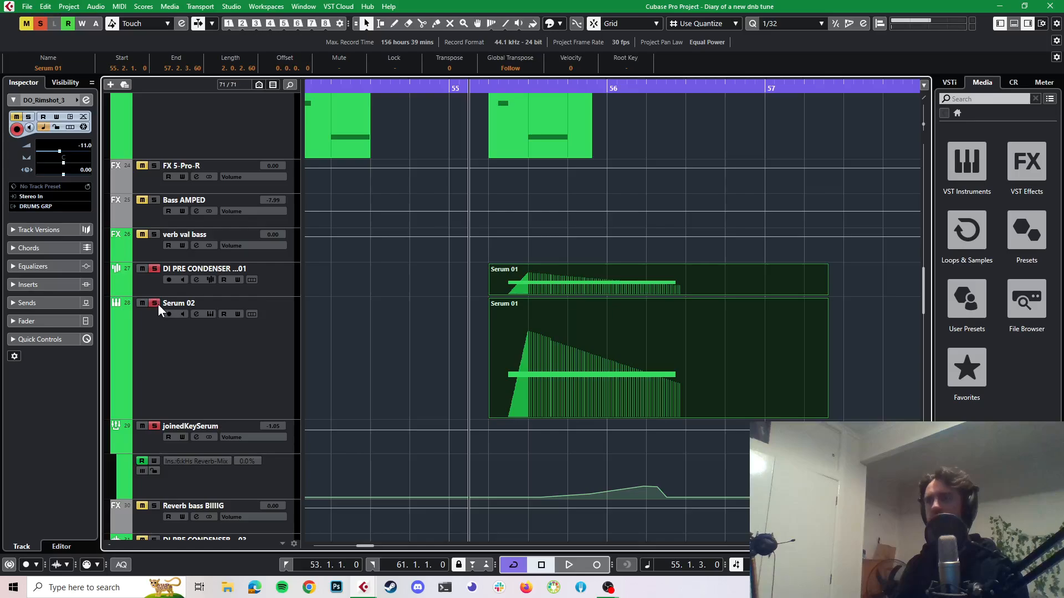
key(space)
key(space)
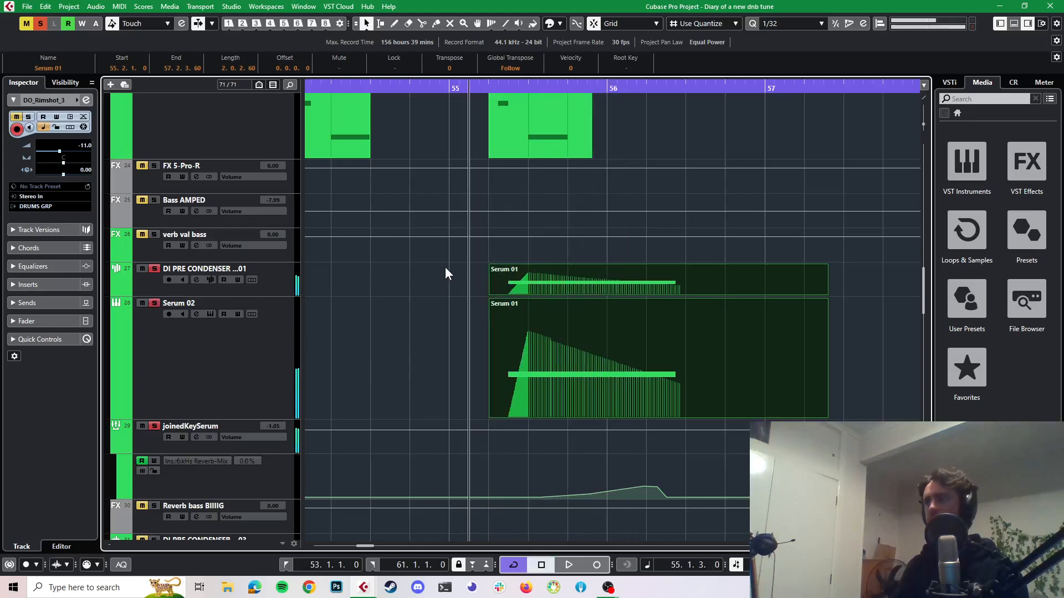
drag(462, 261, 571, 384)
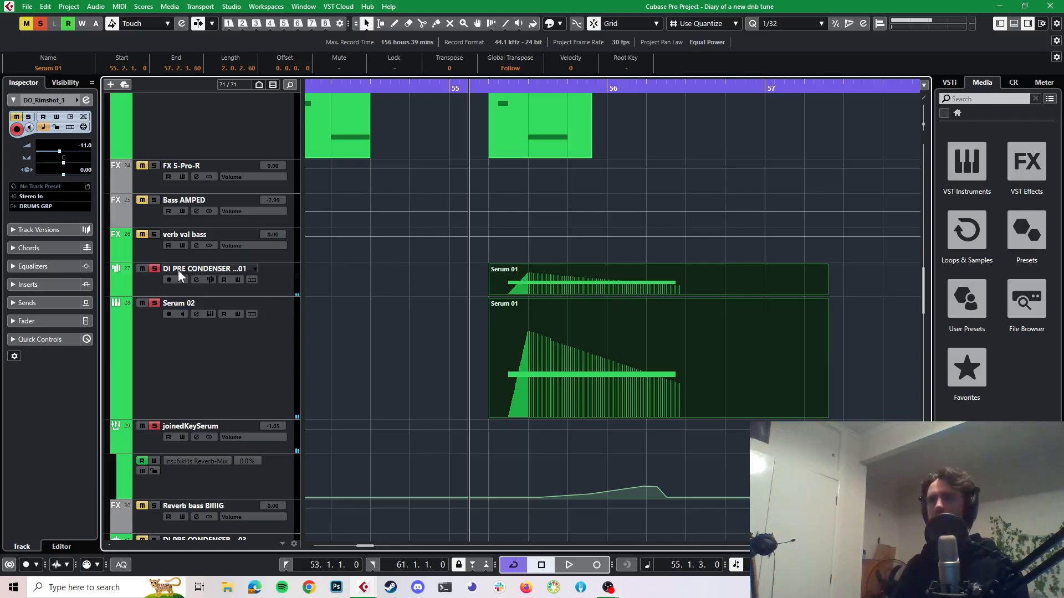
- Unsolo both Serum 01 layer tracks and audition the same passage from 55.1.3 in the full mix
click(154, 269)
click(154, 304)
key(space)
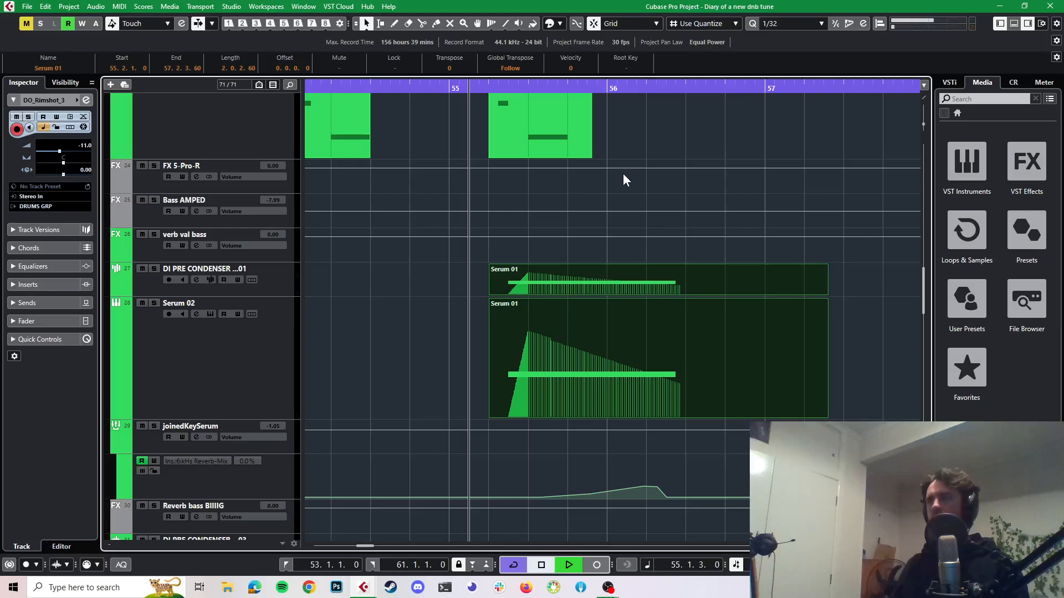
key(space)
- Move both Serum 01 parts on the DI PRE CONDENSER ...01 and Serum 02 tracks to start at 55.3.3
drag(473, 275, 515, 339)
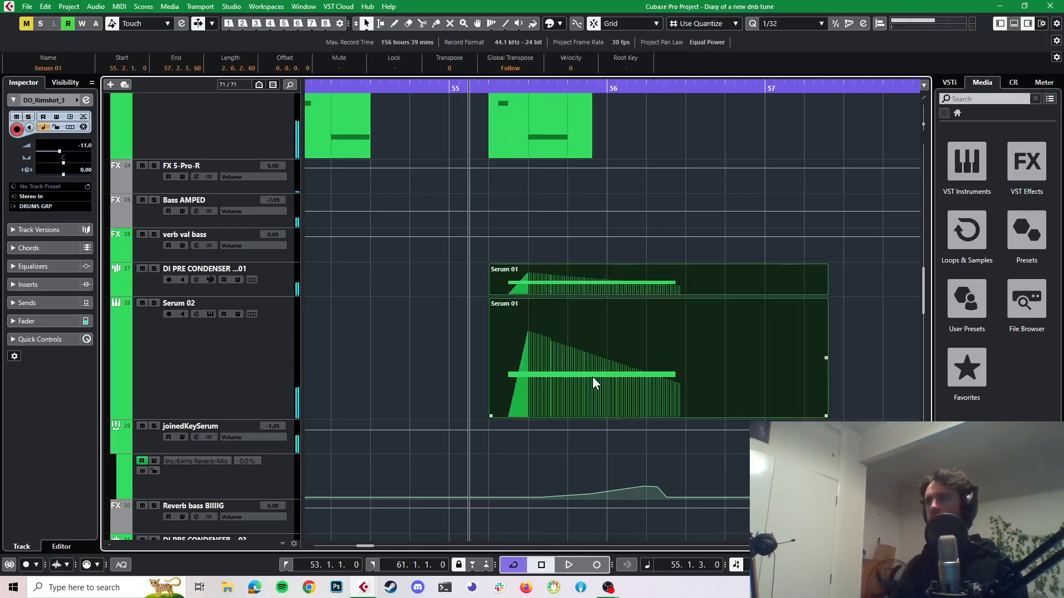
drag(593, 376, 654, 375)
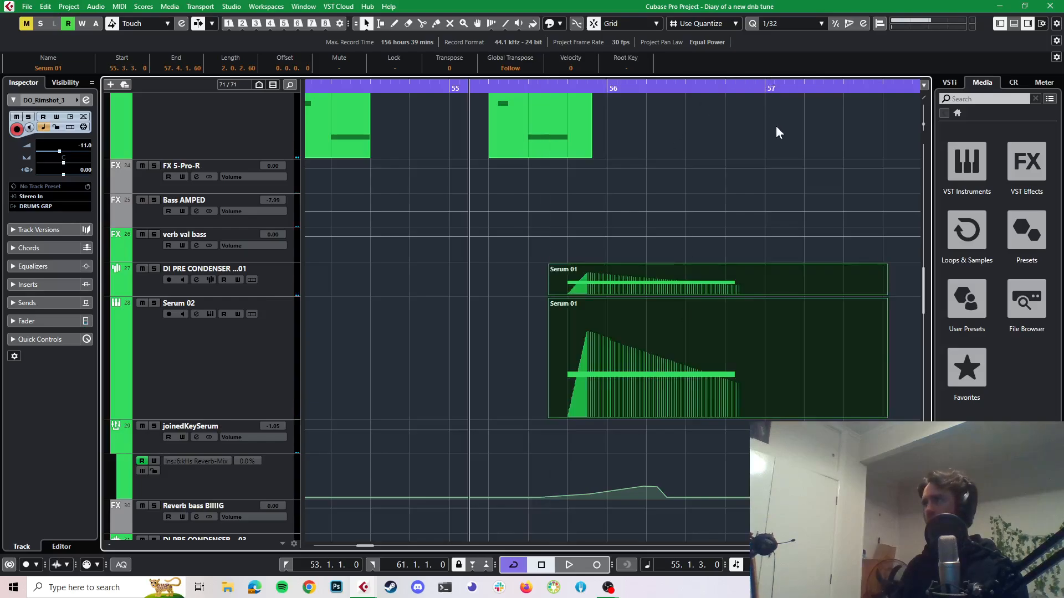
- Audition the passage from 55.1.3, and move both Serum 01 parts on DI PRE CONDENSER ...01 and Serum 02 to start at 55.4.1
scroll(781, 196, up, 15)
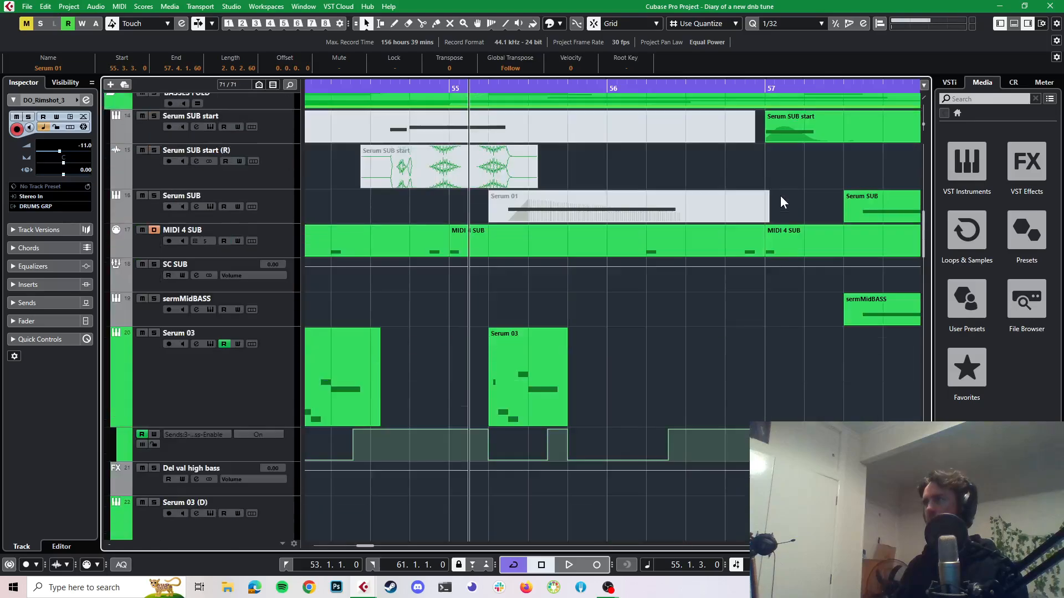
scroll(780, 195, down, 15)
key(space)
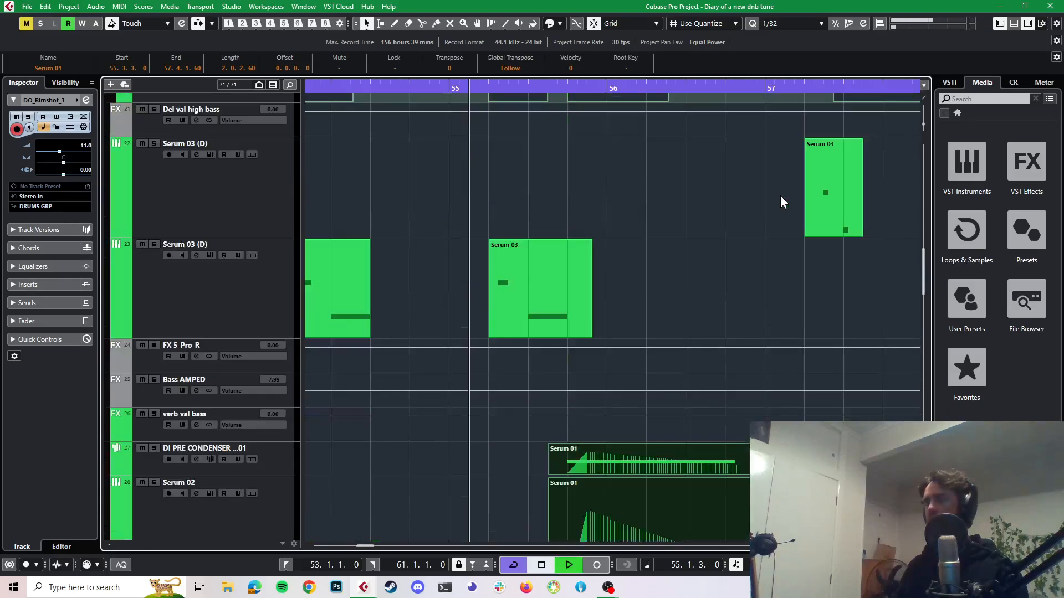
key(space)
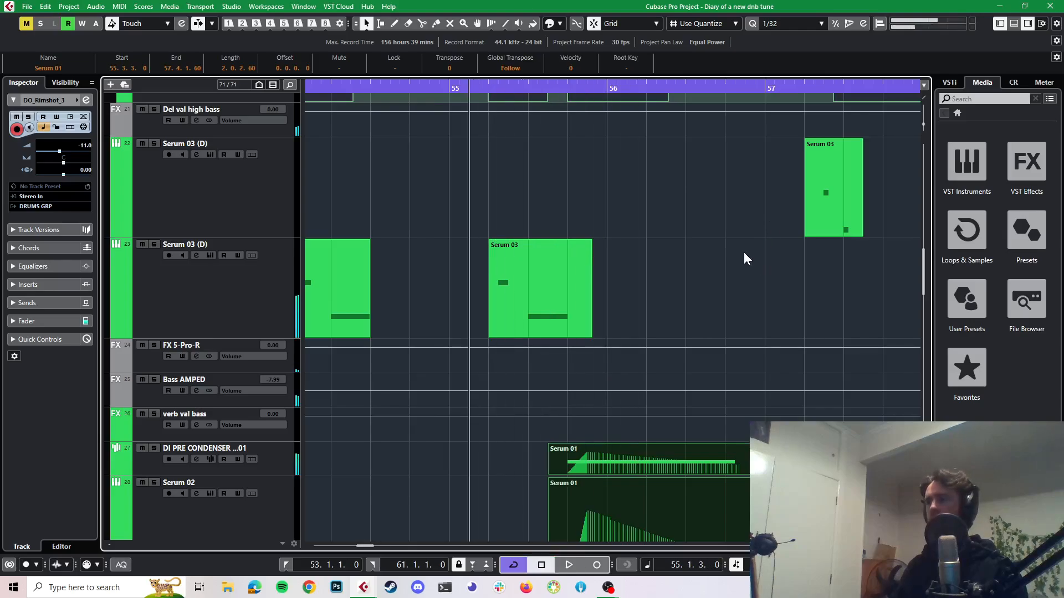
scroll(737, 252, down, 4)
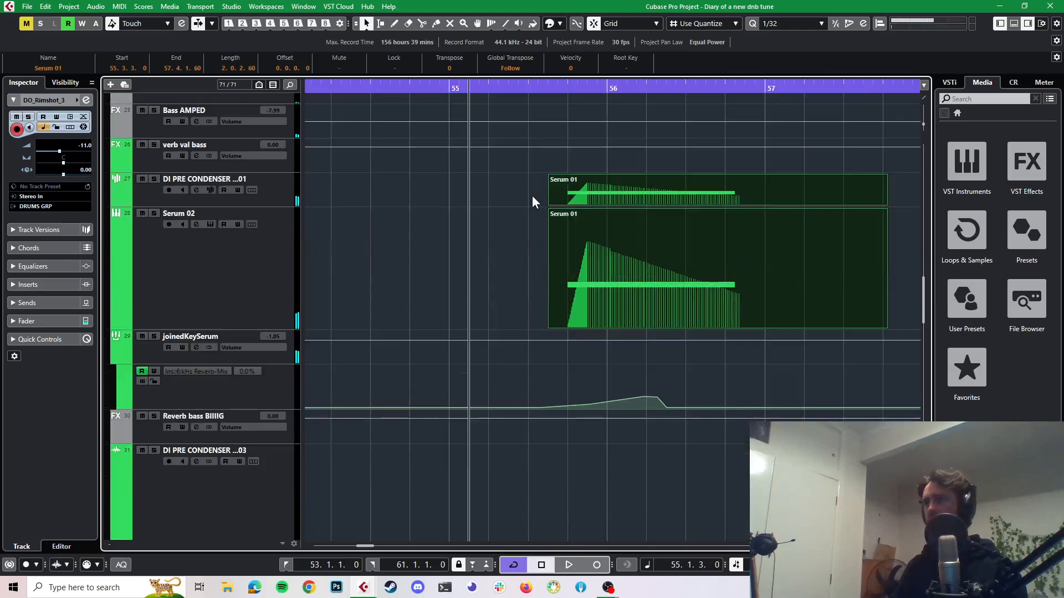
scroll(532, 195, up, 4)
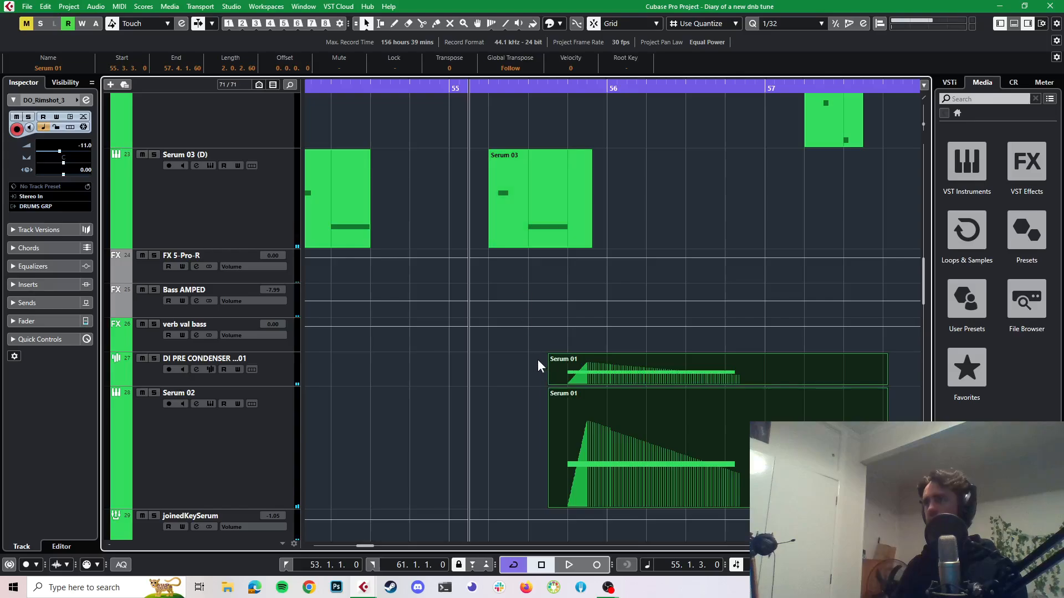
mouse_move(610, 439)
mouse_down()
mouse_move(651, 438)
mouse_move(626, 436)
mouse_up()
- Solo the DI PRE CONDENSER ...01 and Serum 02 tracks and audition their moved Serum 01 parts from 55.1.3
click(154, 394)
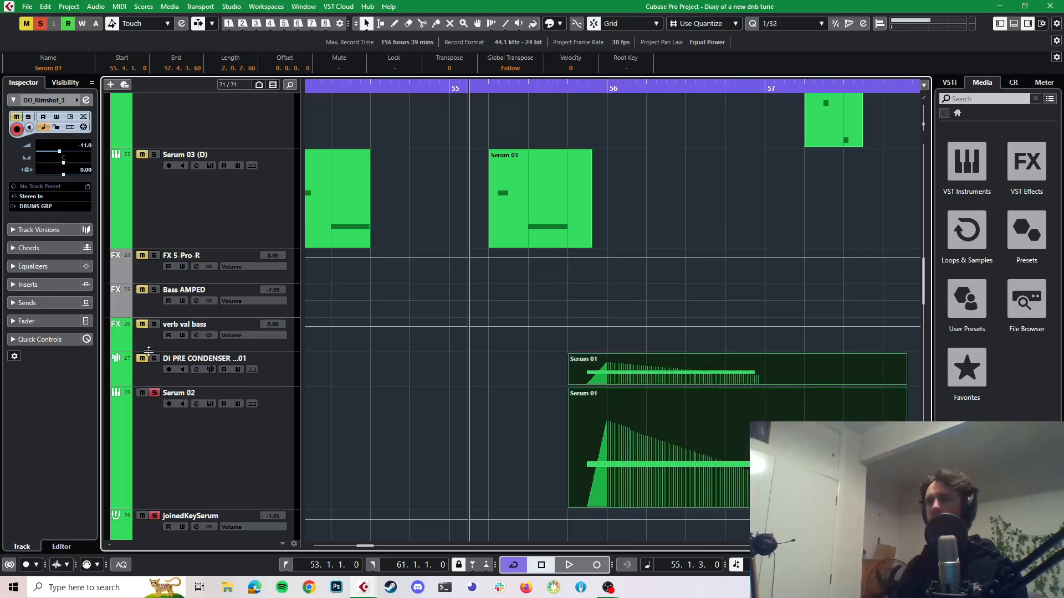
scroll(334, 385, down, 3)
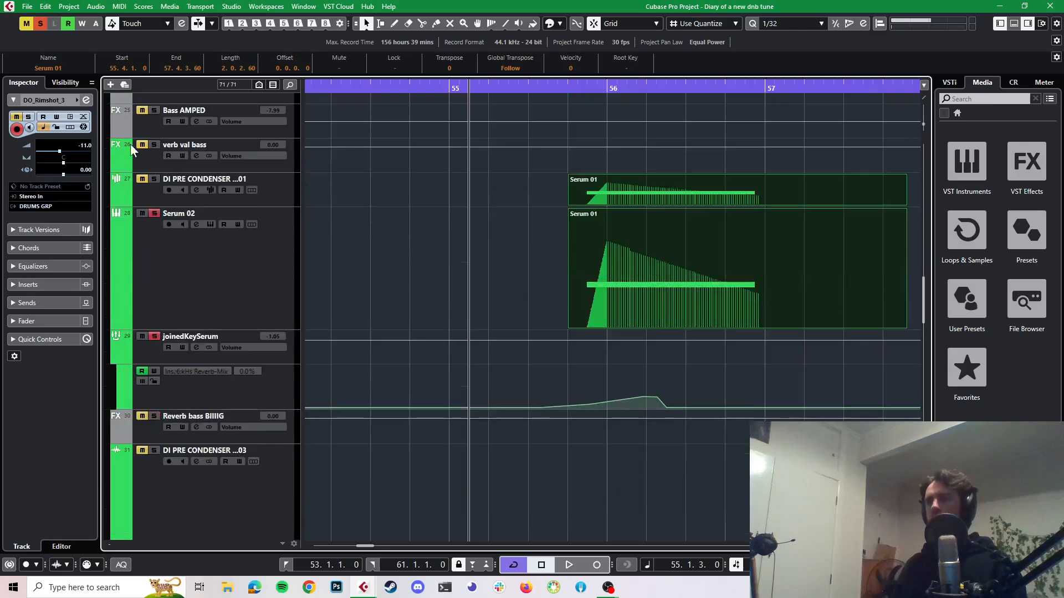
click(154, 213)
click(154, 336)
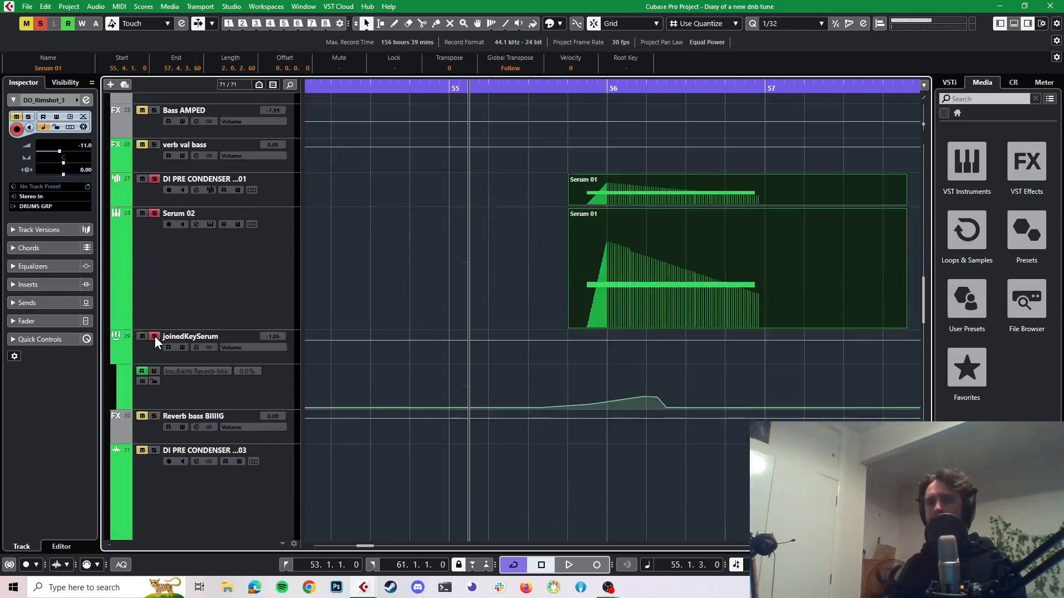
key(space)
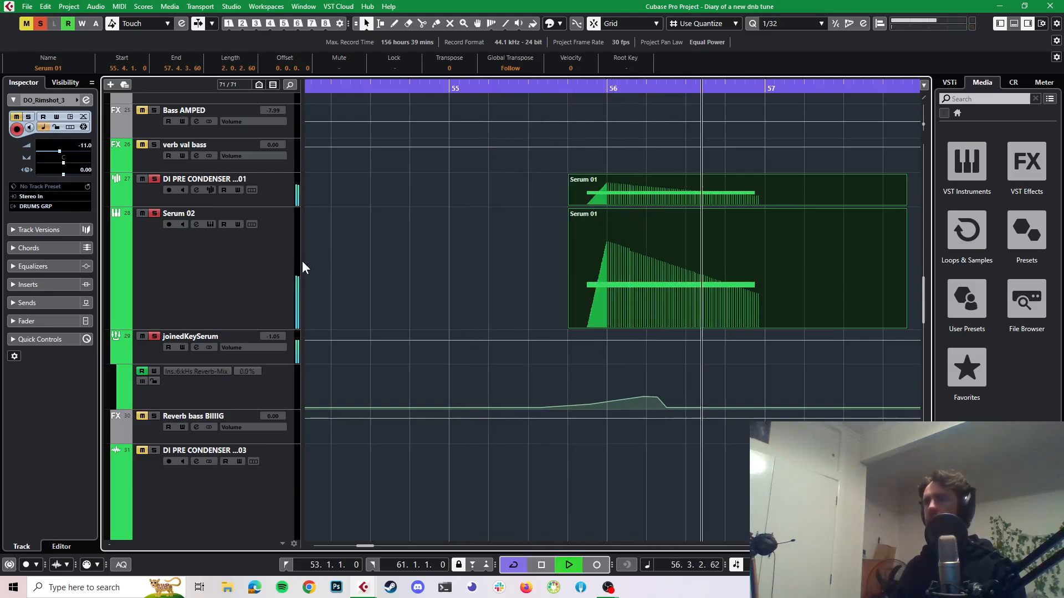
key(space)
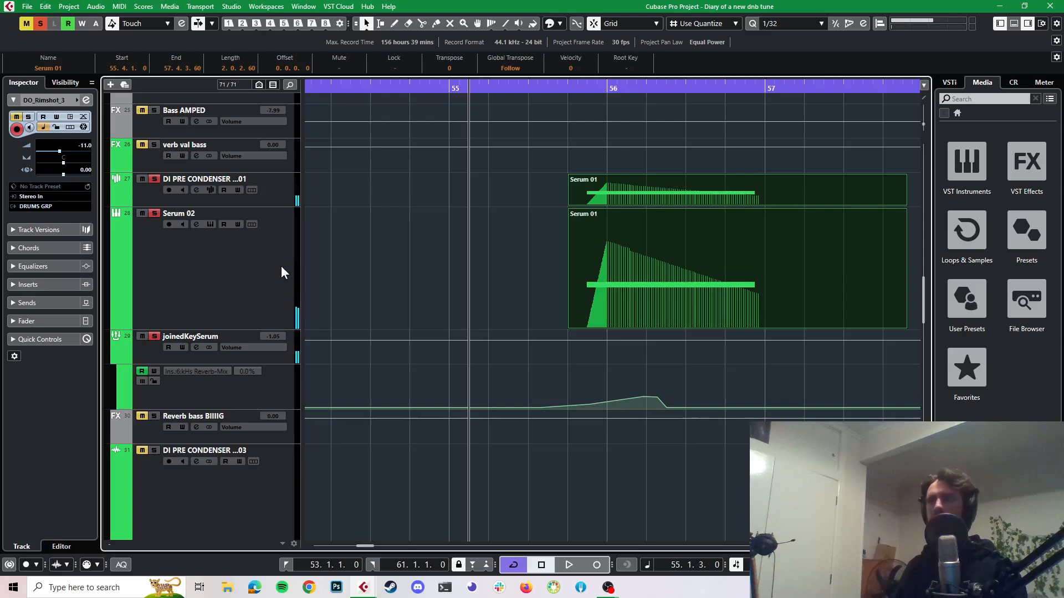
- Open the ShaperBox3 insert of the joinedKeySerum group and examine its filter curve while playing the soloed bass from 55.1.3
click(288, 355)
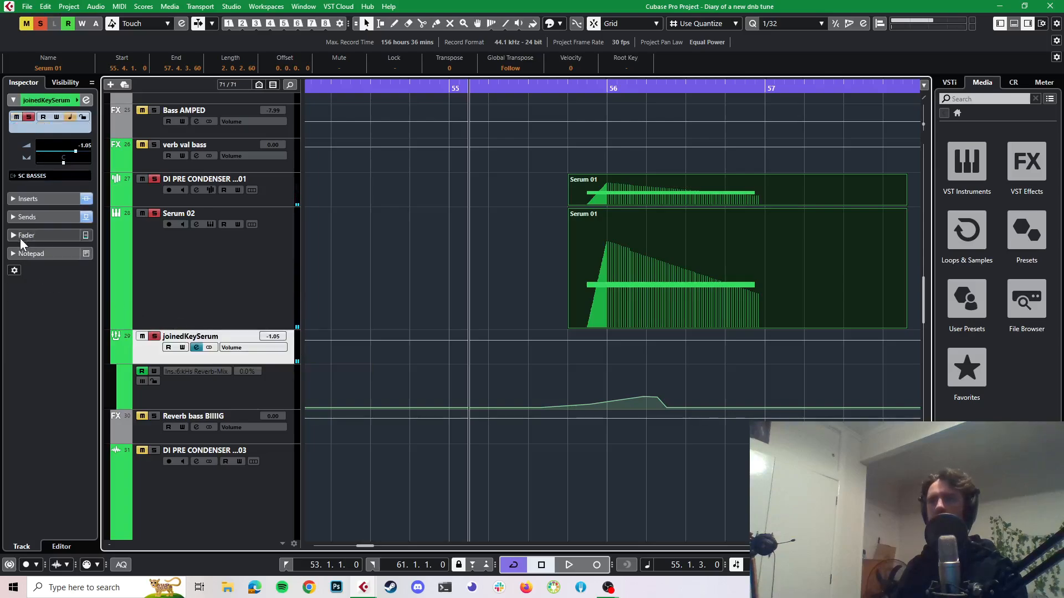
click(22, 223)
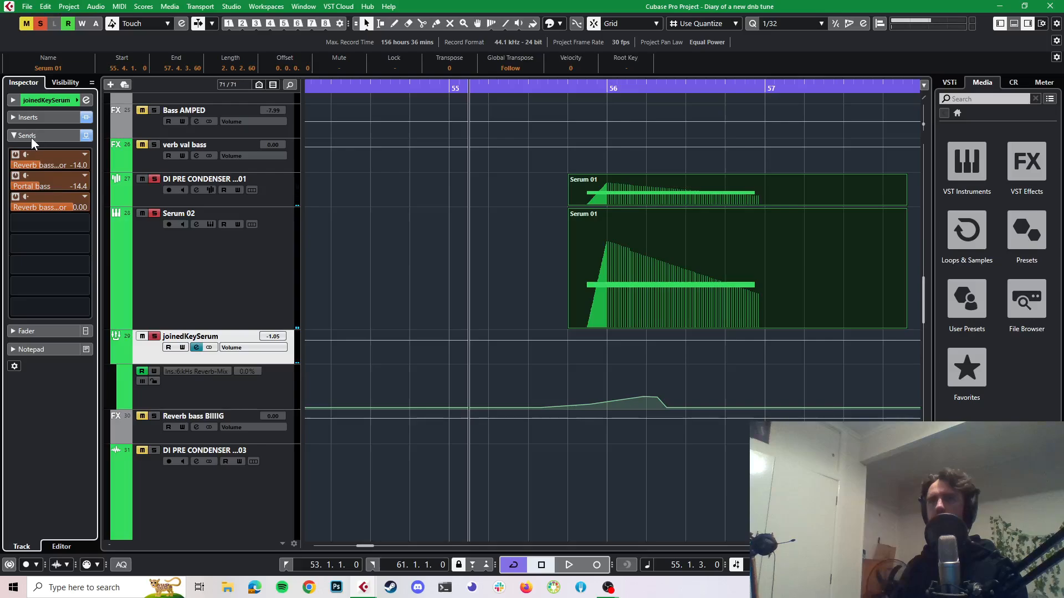
click(31, 137)
click(34, 117)
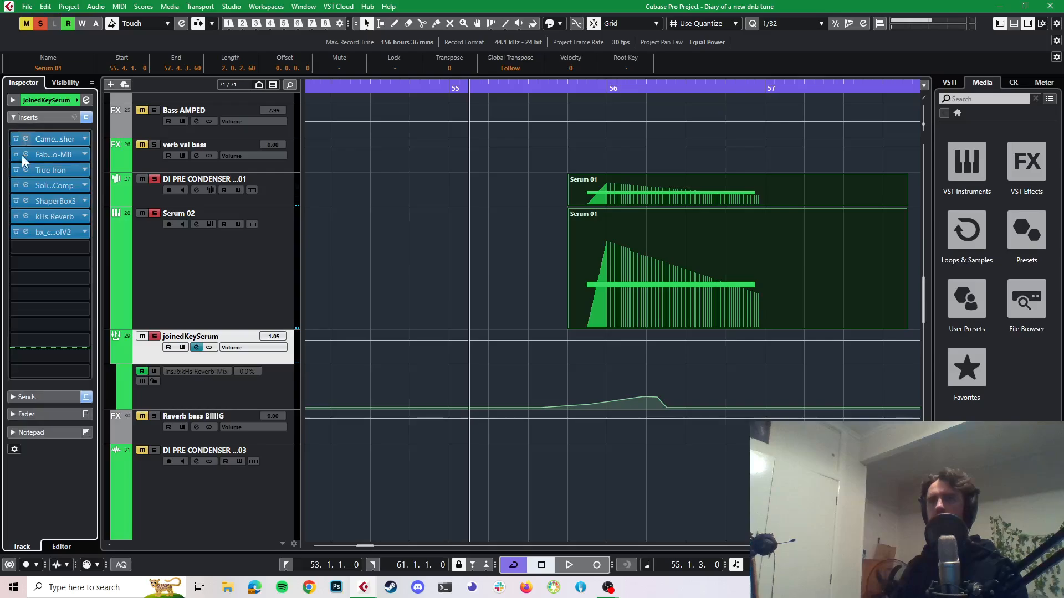
click(25, 201)
key(space)
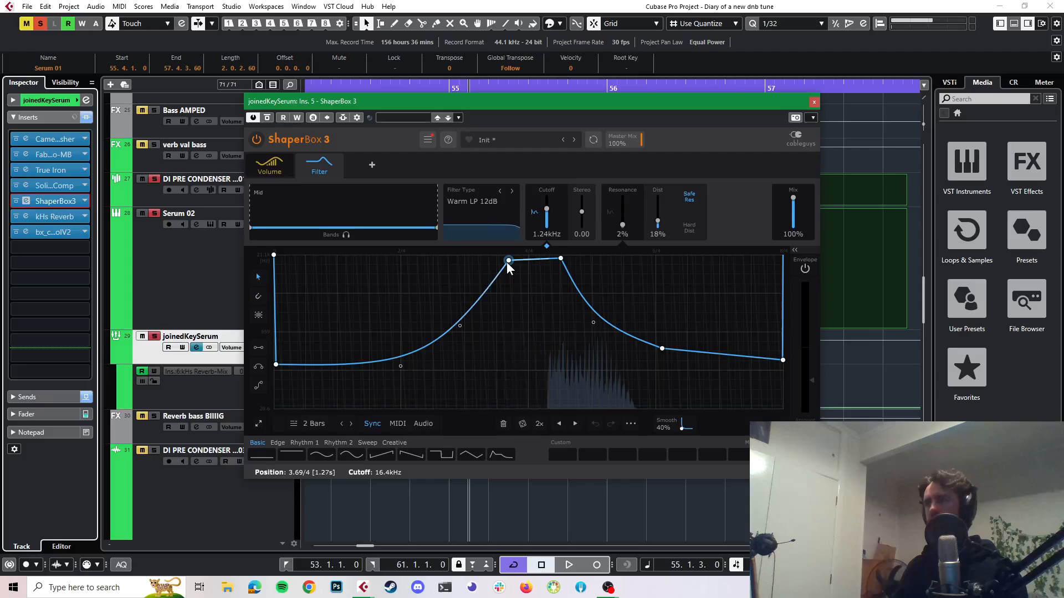
key(space)
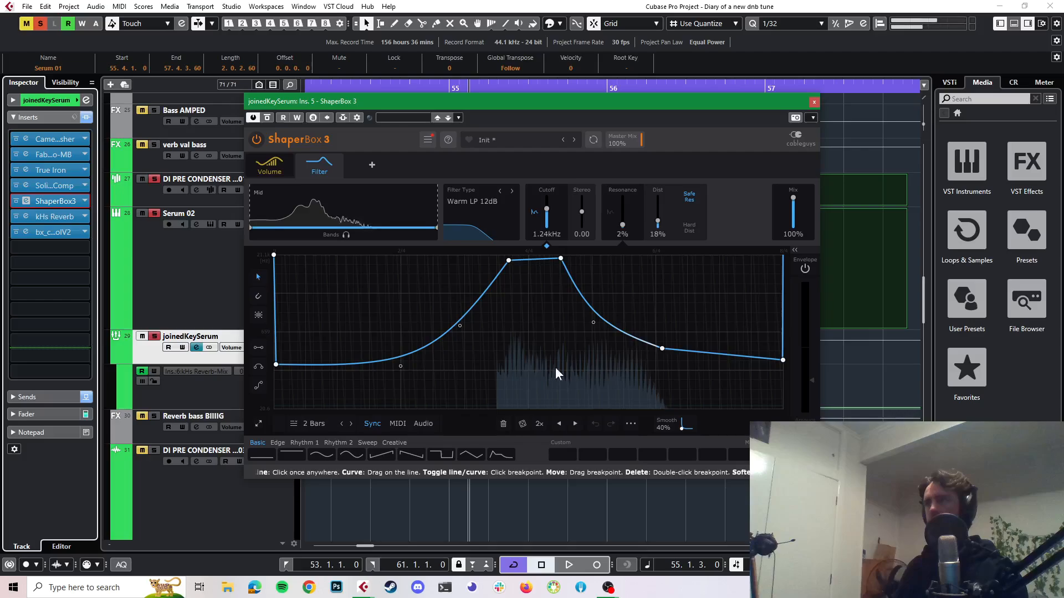
key(space)
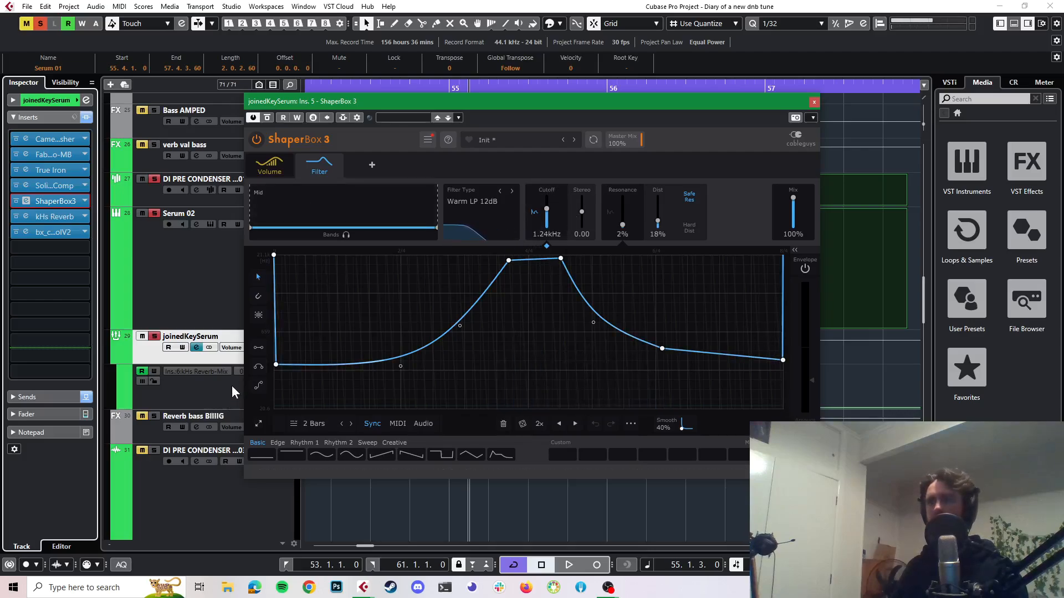
click(264, 319)
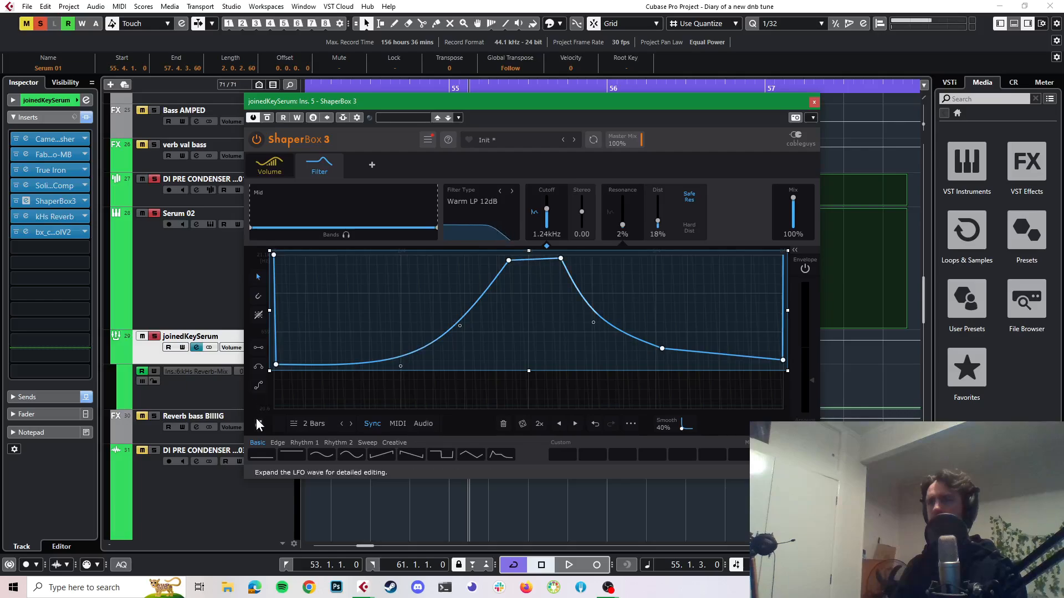
mouse_move(560, 257)
mouse_down()
mouse_move(560, 286)
mouse_move(560, 257)
mouse_up()
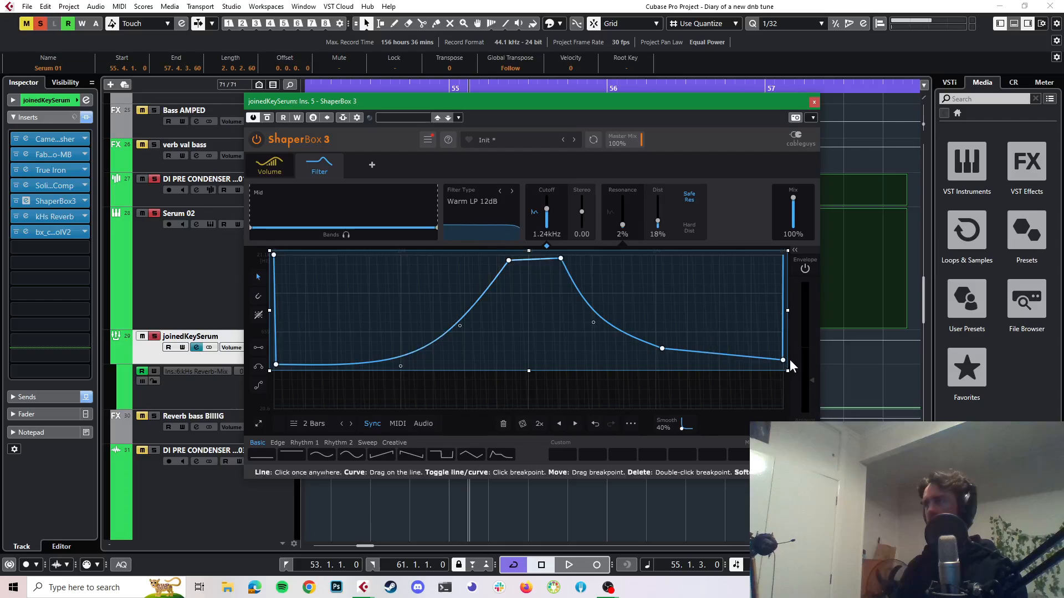
click(608, 381)
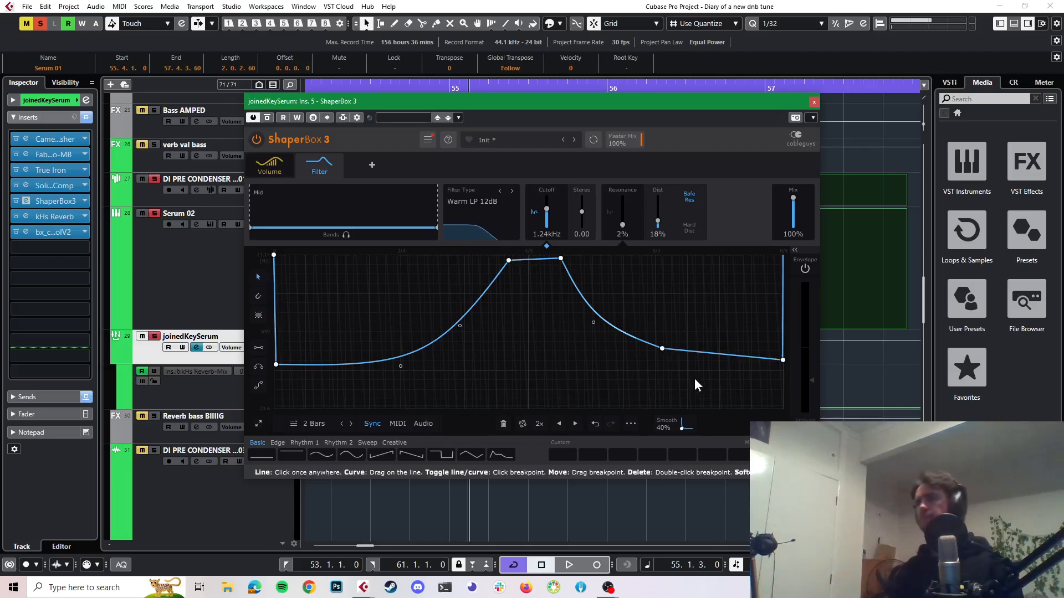
- Shift the four middle breakpoints of the ShaperBox filter curve together towards the end of its two-bar cycle, audition the result and close the plug-in
drag(696, 387, 381, 253)
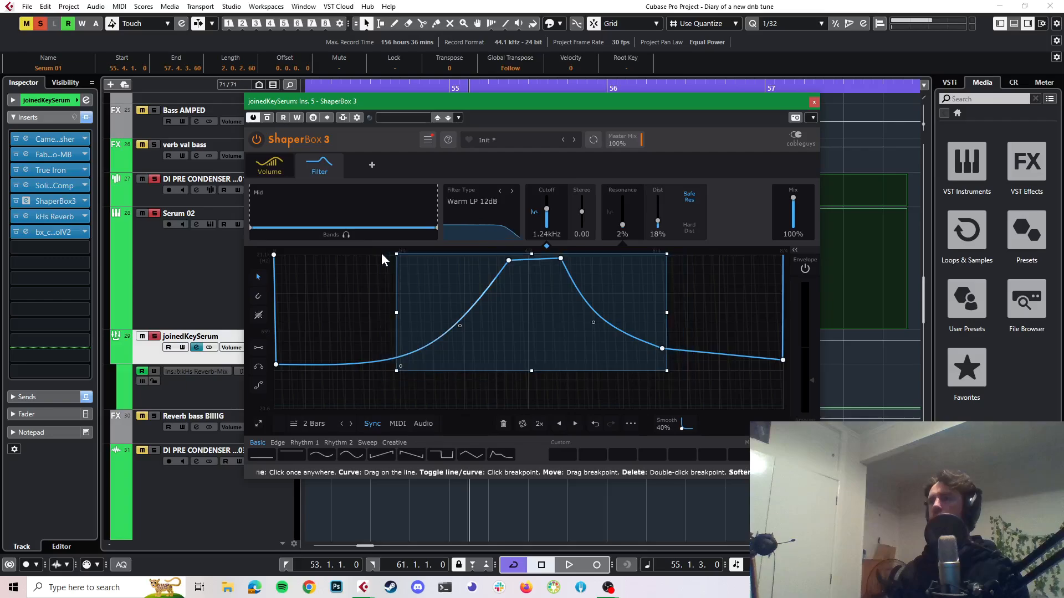
drag(477, 283, 584, 285)
key(space)
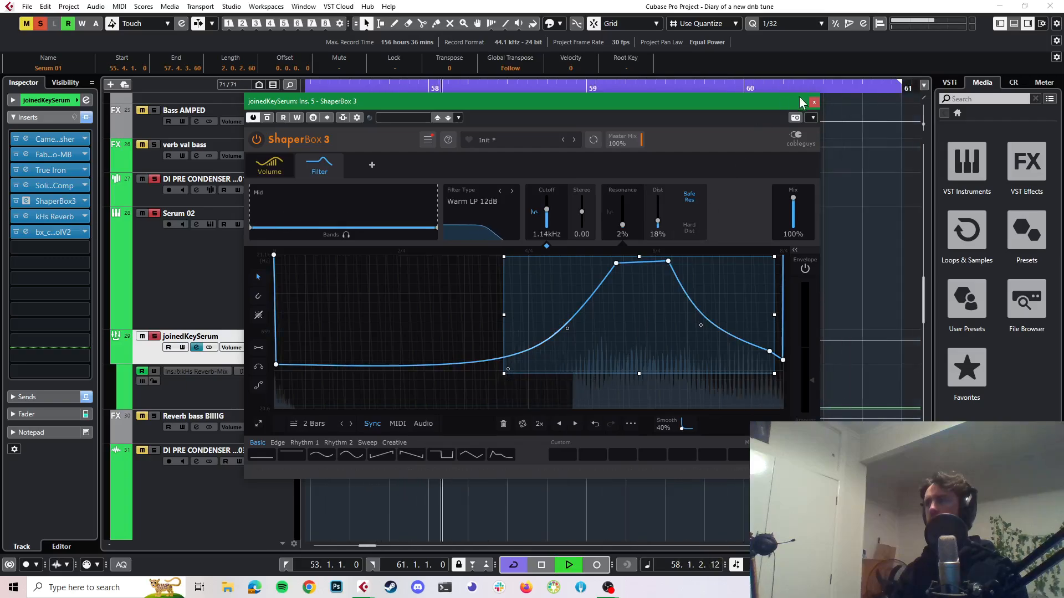
key(space)
click(813, 102)
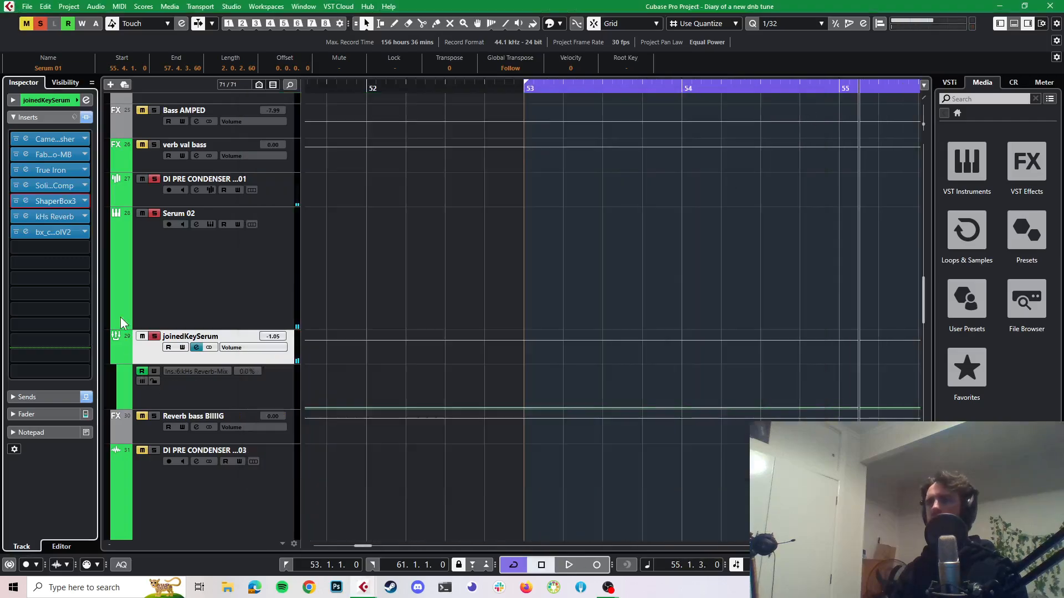
- Deactivate all solos and audition the reshaped bass in the full mix from 55.1.3
click(40, 24)
key(space)
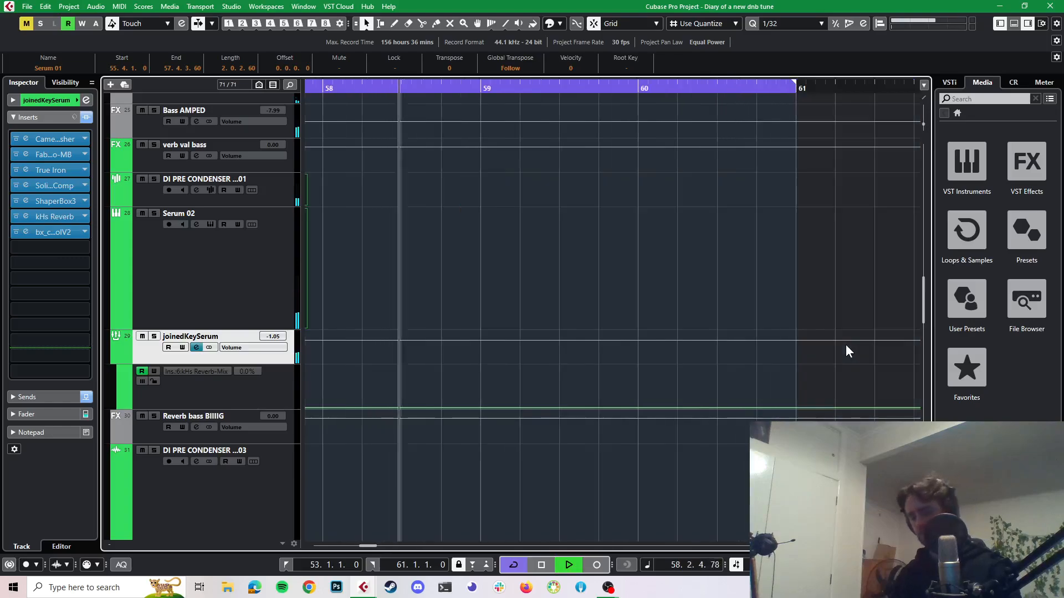
scroll(749, 291, down, 5)
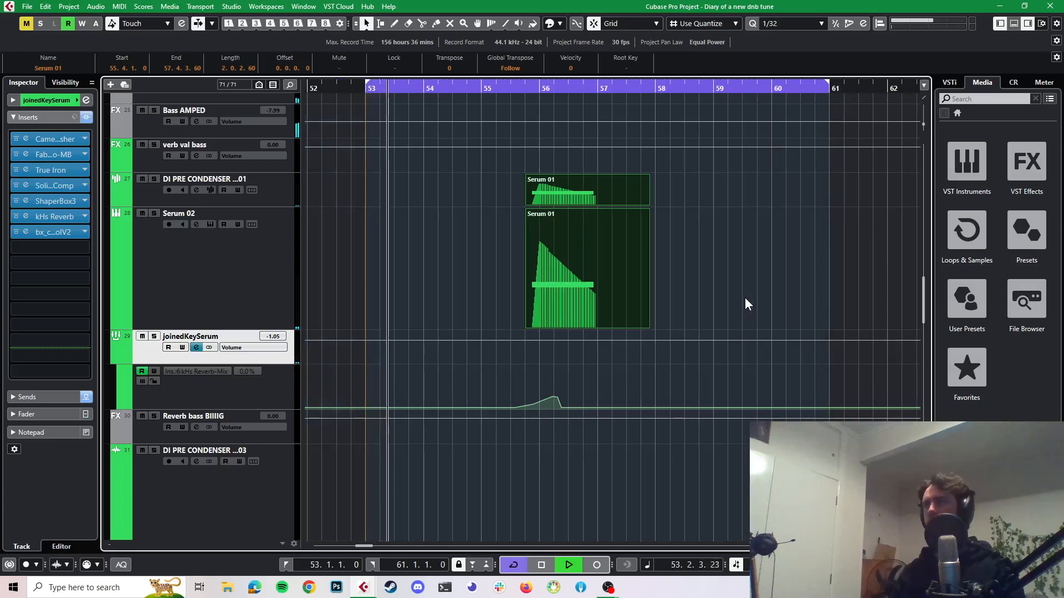
key(space)
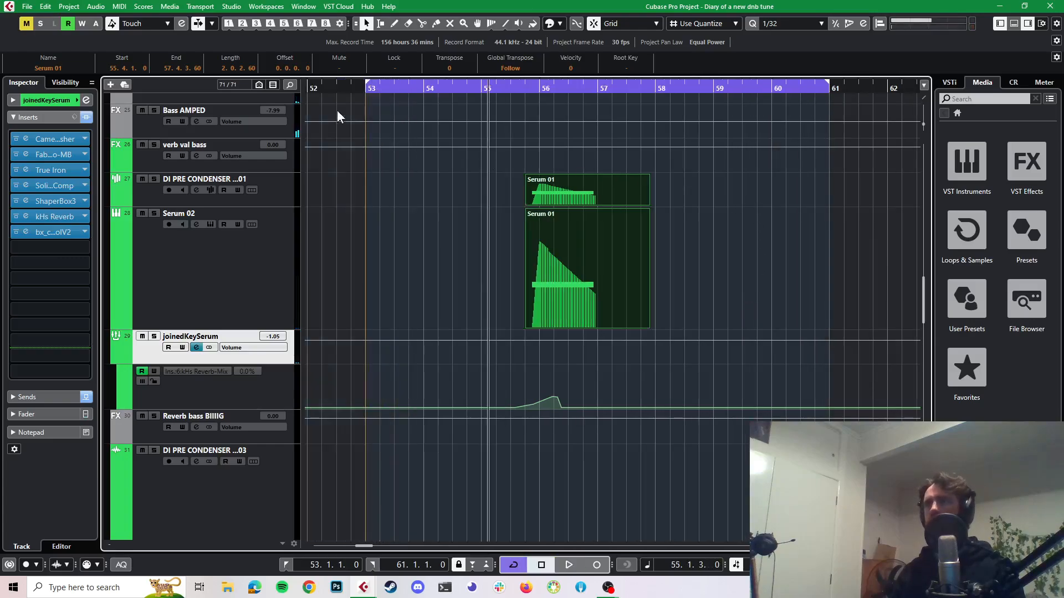
- Audition the full mix from just before bar 53 through the Serum 01 parts, restarting playback at 52.4.3
click(364, 88)
key(space)
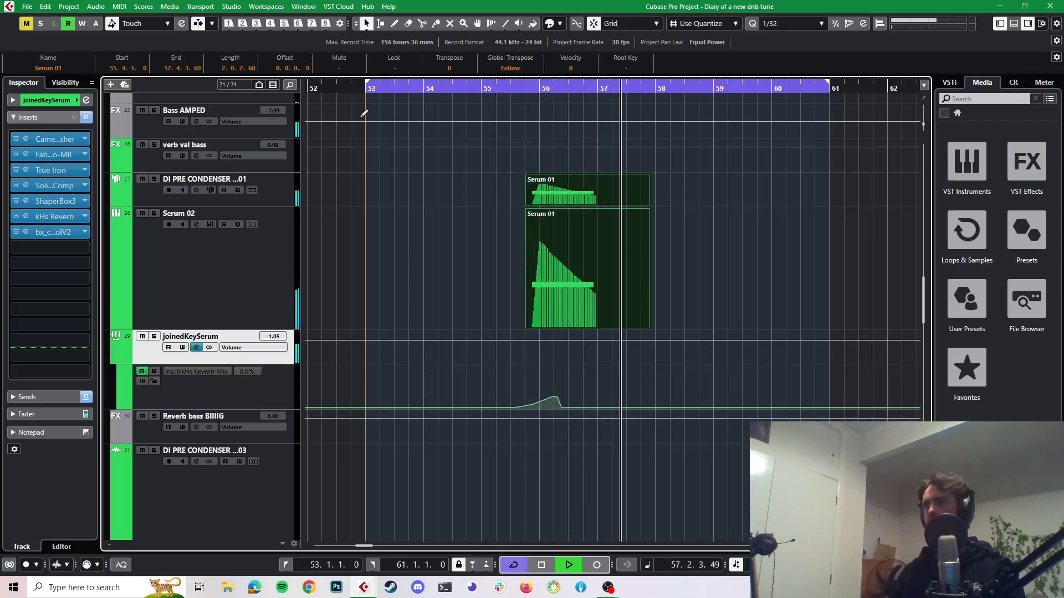
click(359, 88)
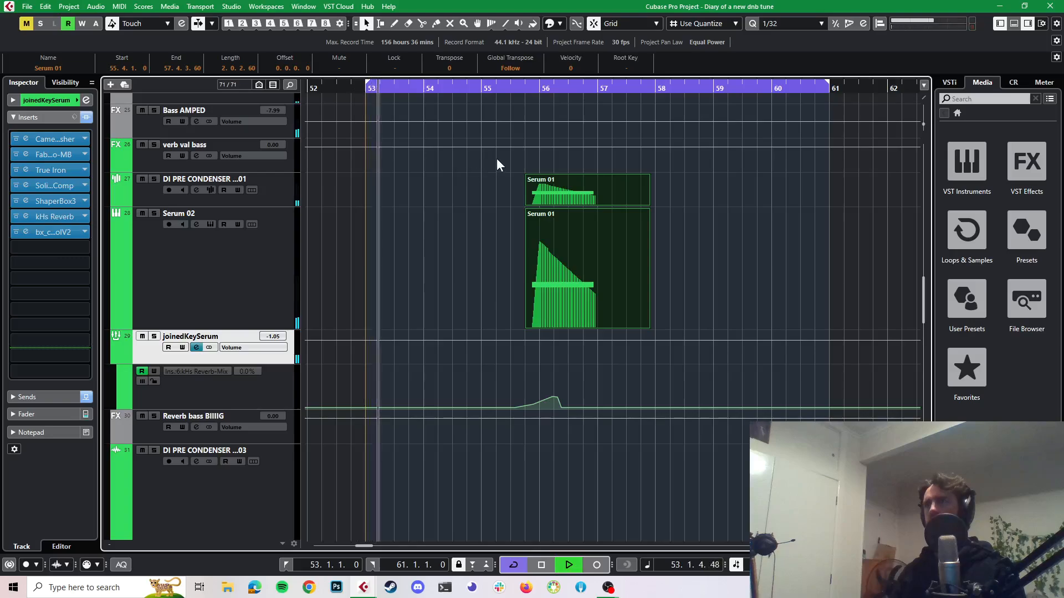
scroll(497, 158, up, 3)
key(space)
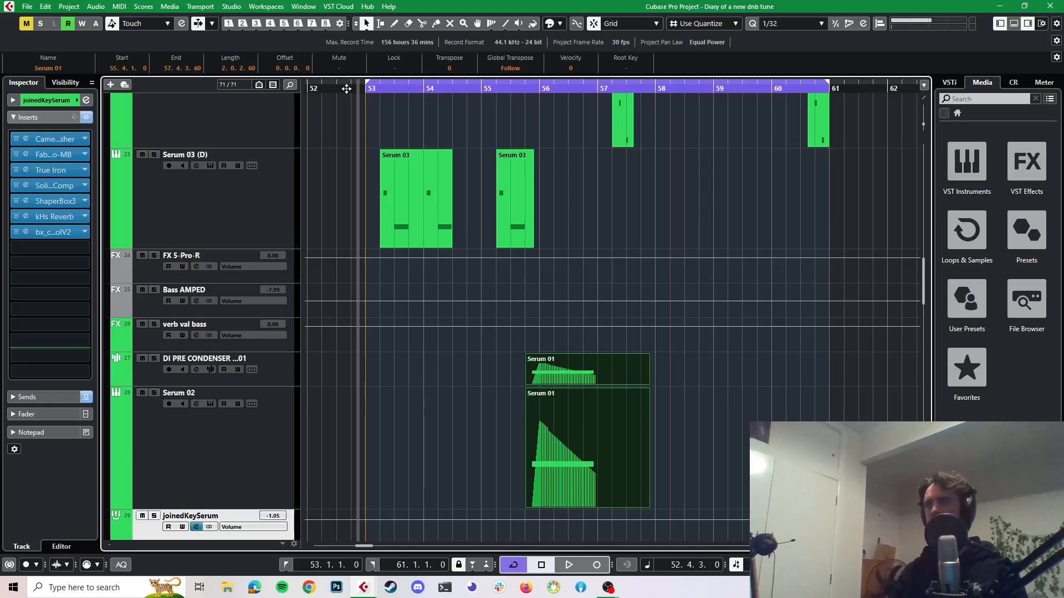
- Set the playhead to 52.4.4 and audition the passage from the start of the drop repeatedly in the full mix
click(347, 88)
scroll(354, 97, up, 3)
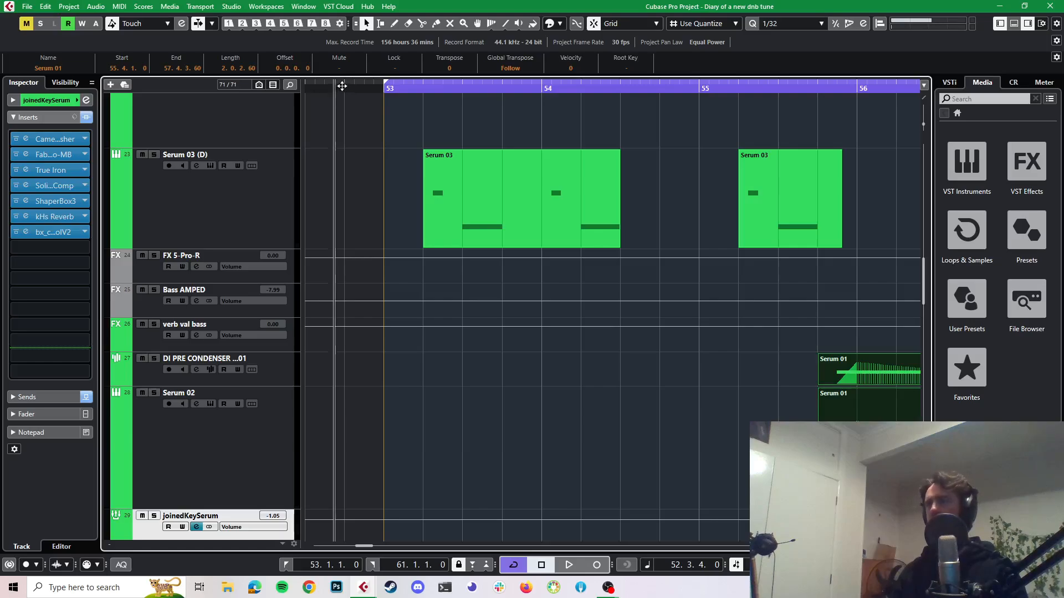
click(373, 91)
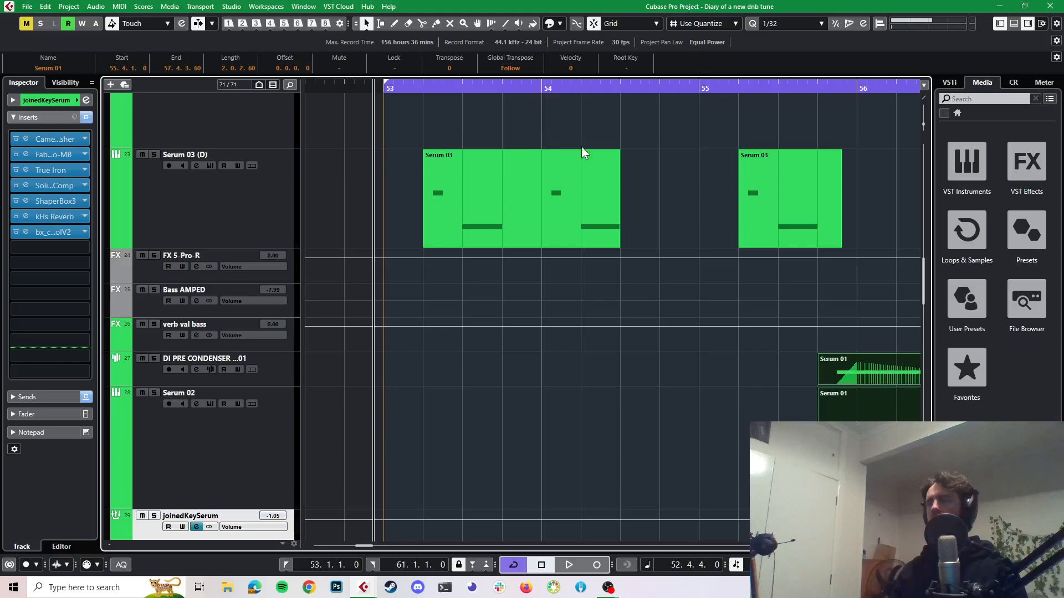
key(space)
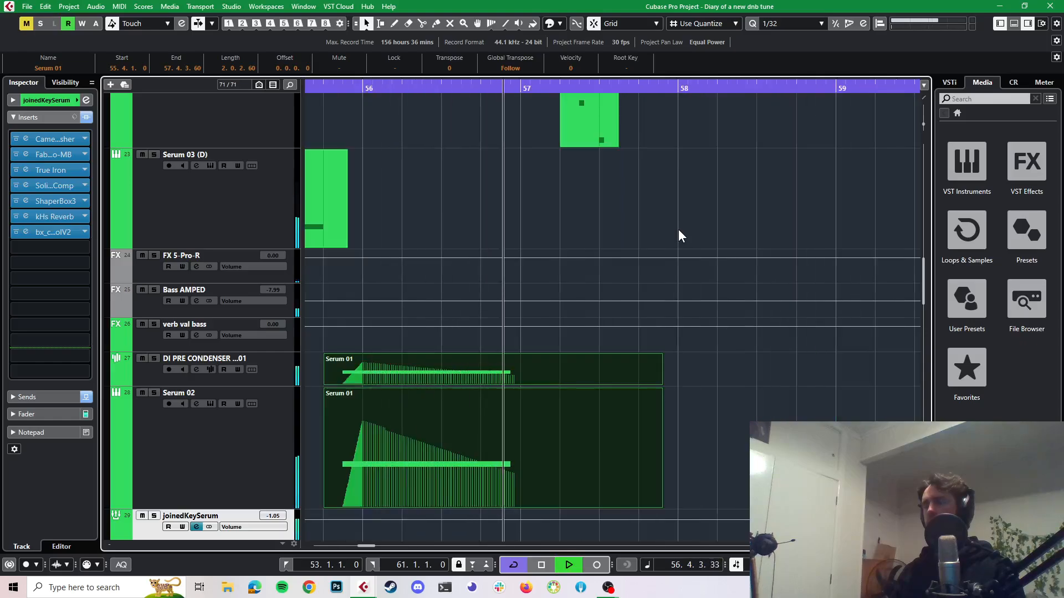
key(space)
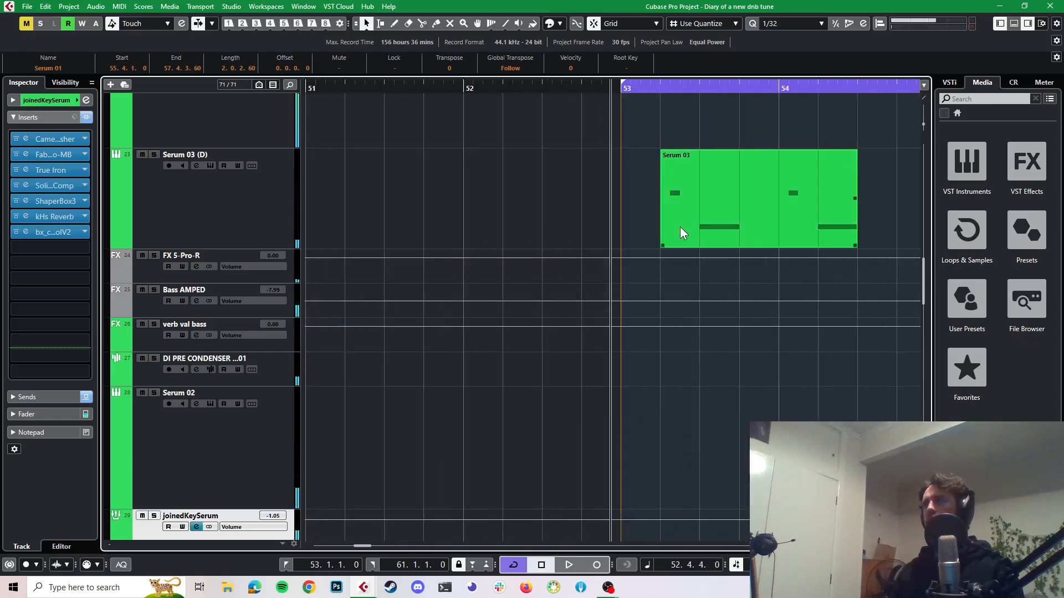
scroll(679, 227, right, 3)
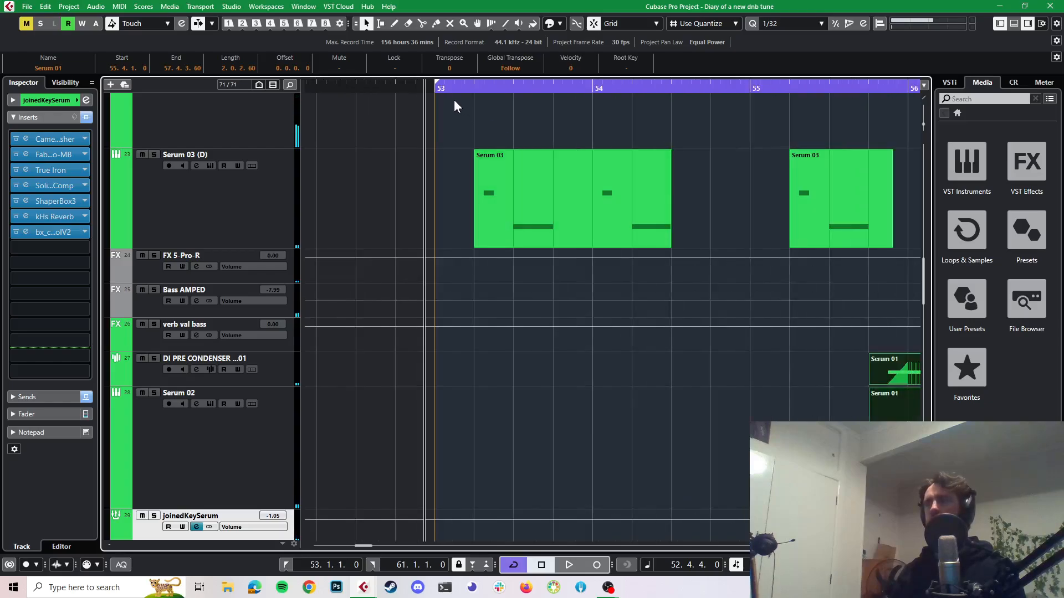
key(space)
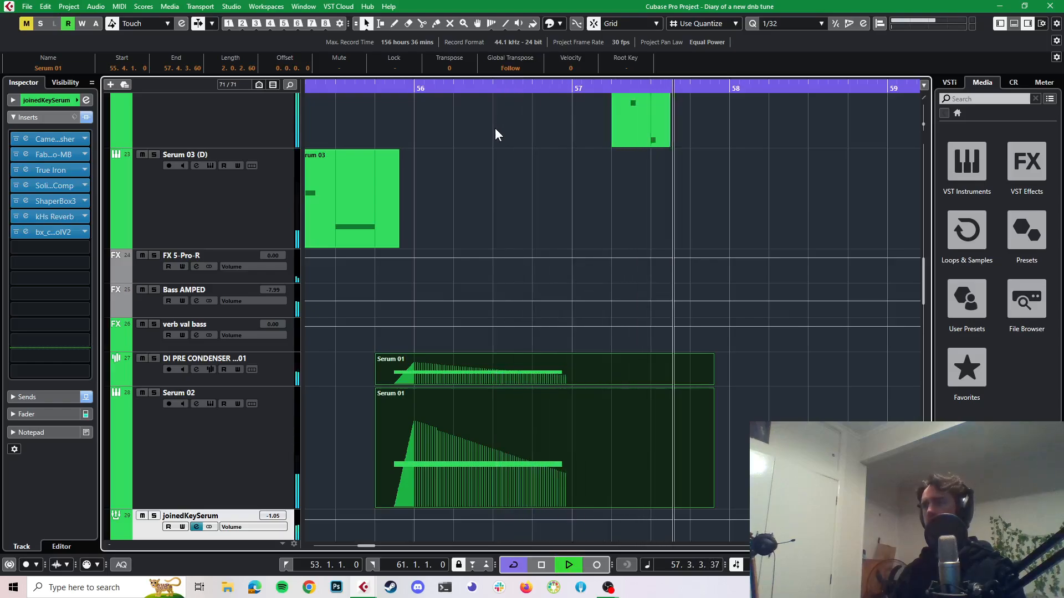
key(space)
key(space)
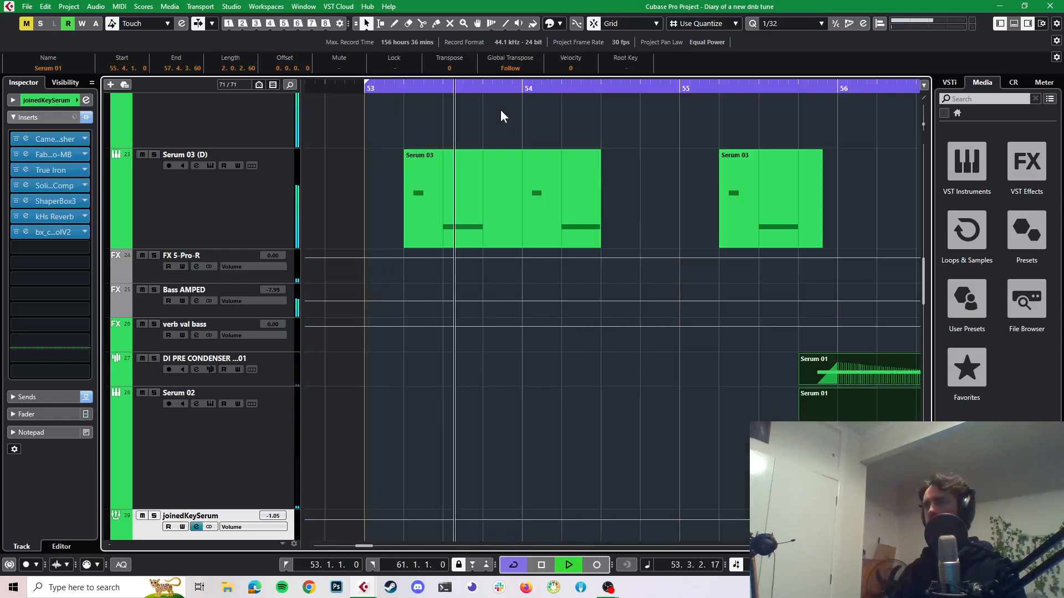
- Stop the full-mix playback, solo the Serum 03 (D) track (track 23) and audition it from 52.4.4
key(space)
click(488, 231)
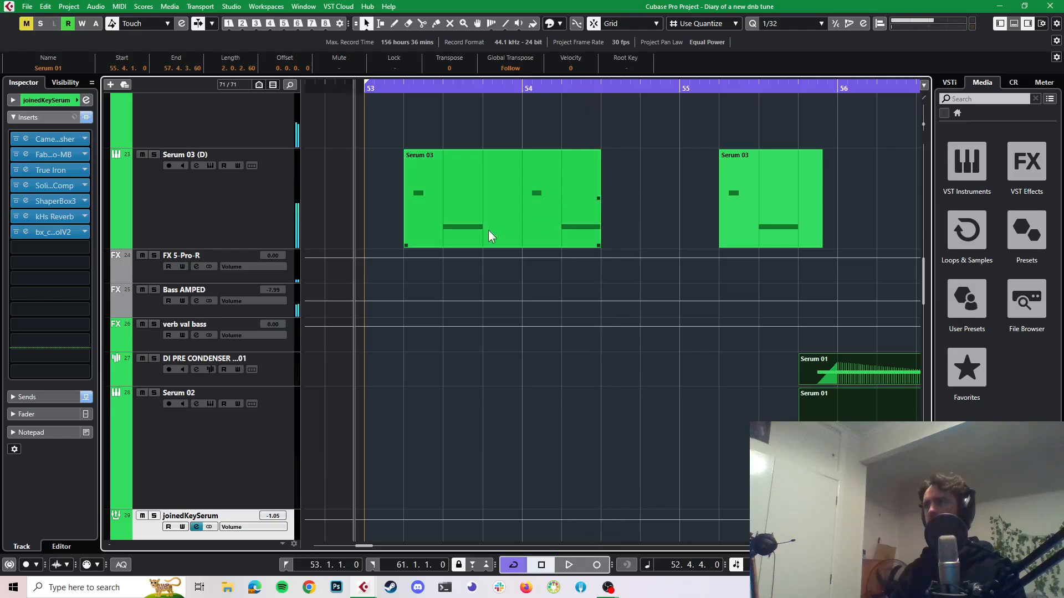
click(155, 157)
key(space)
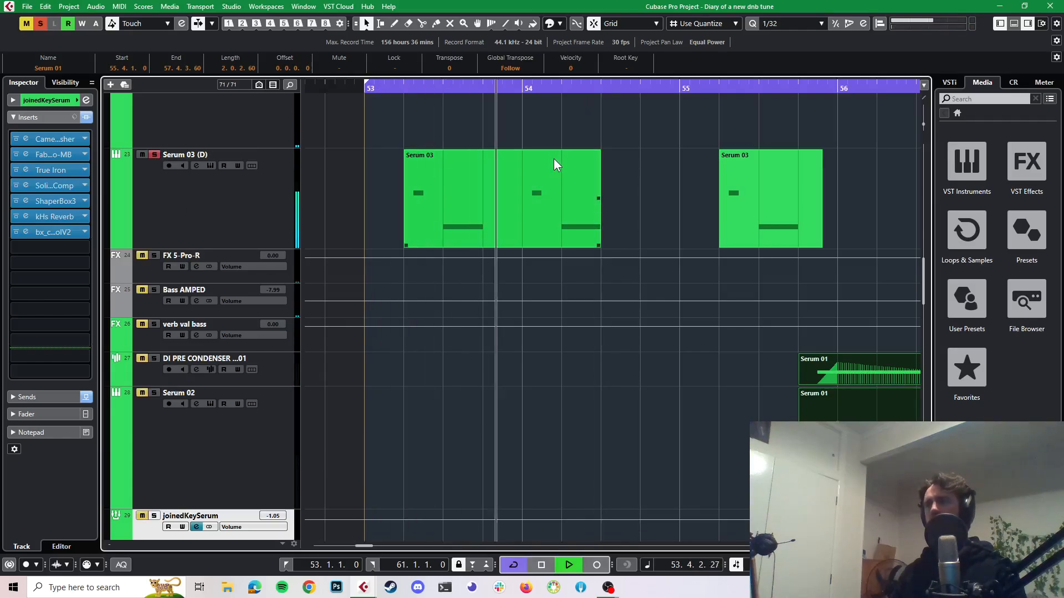
key(space)
- Raise the two long notes at 53.3.1 and 54.2.1 in the first part of Serum 03 (D) to F0
double_click(471, 214)
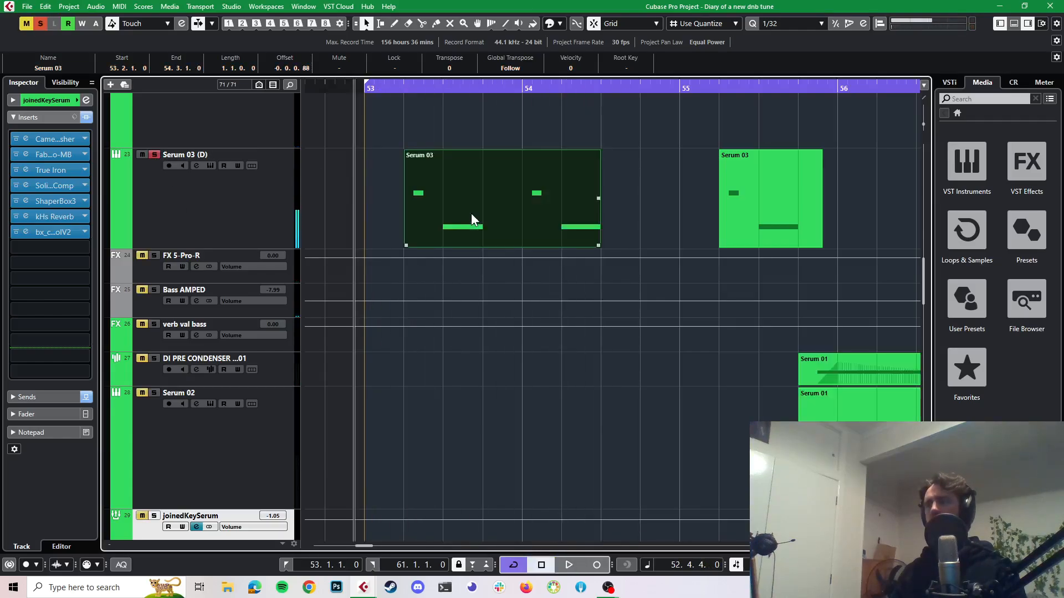
drag(475, 269, 552, 353)
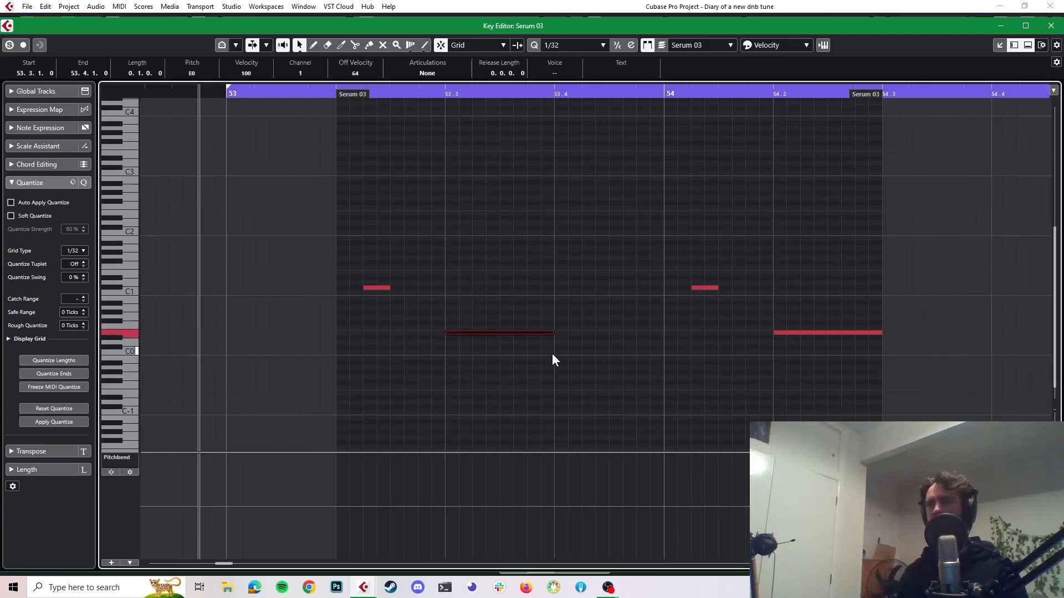
key(Up)
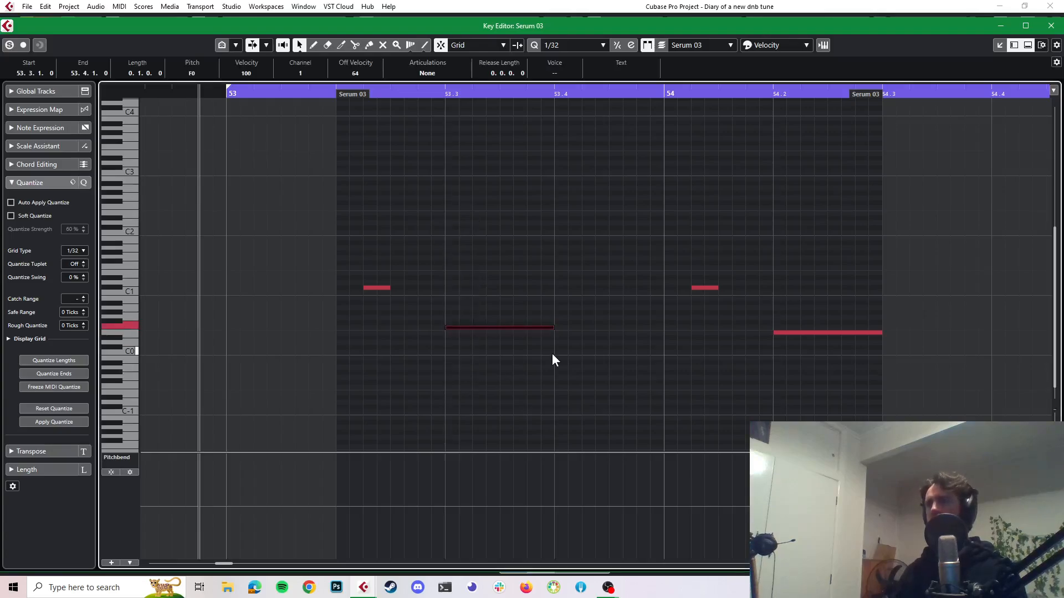
drag(811, 231, 778, 387)
key(Up)
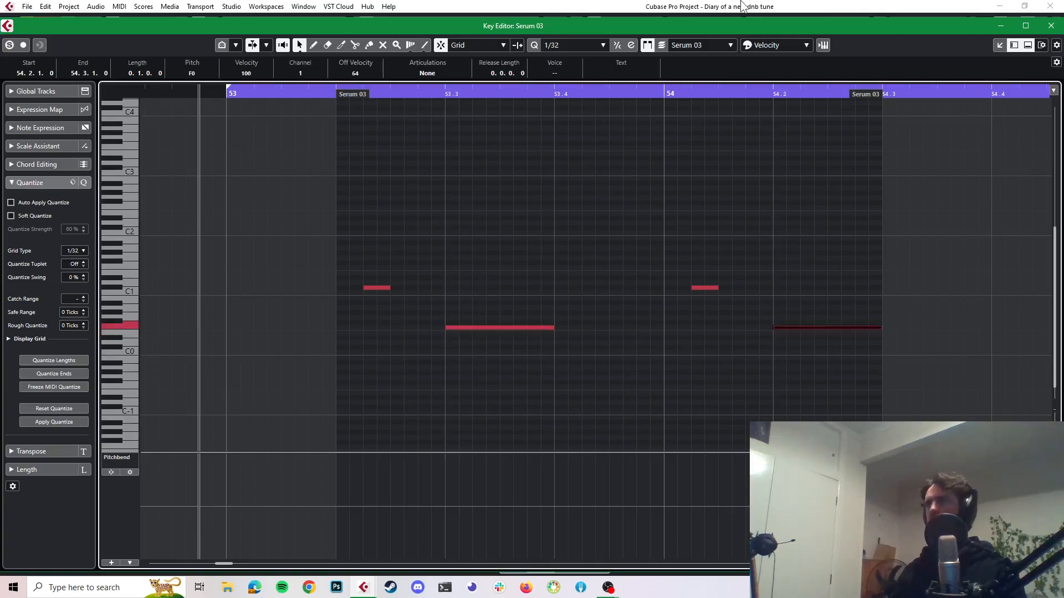
click(551, 6)
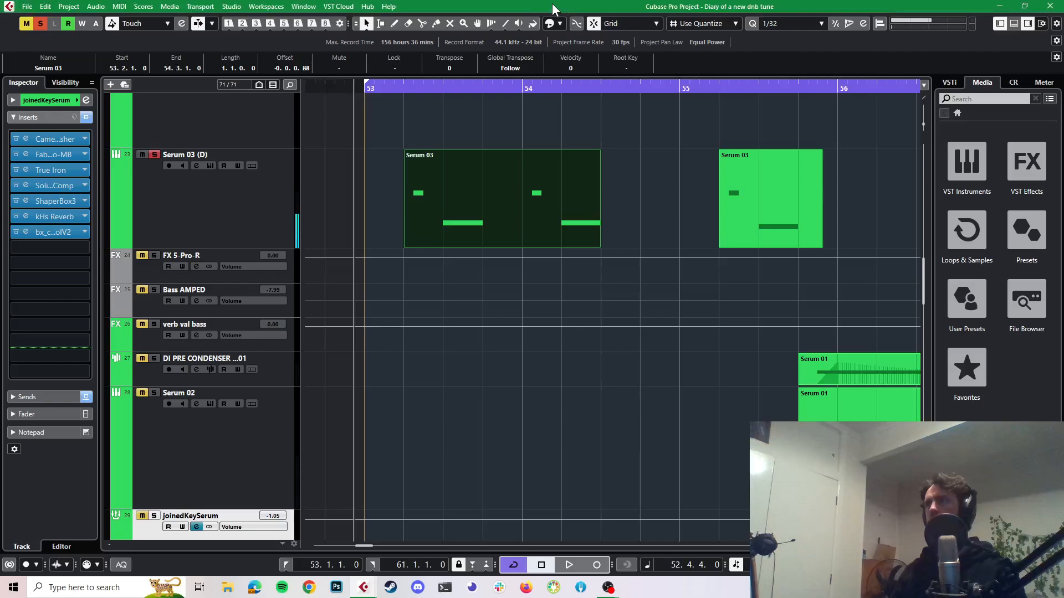
- Raise the long note at 55.3.1 in the second Serum 03 (D) part to F0
double_click(734, 205)
drag(352, 243, 275, 399)
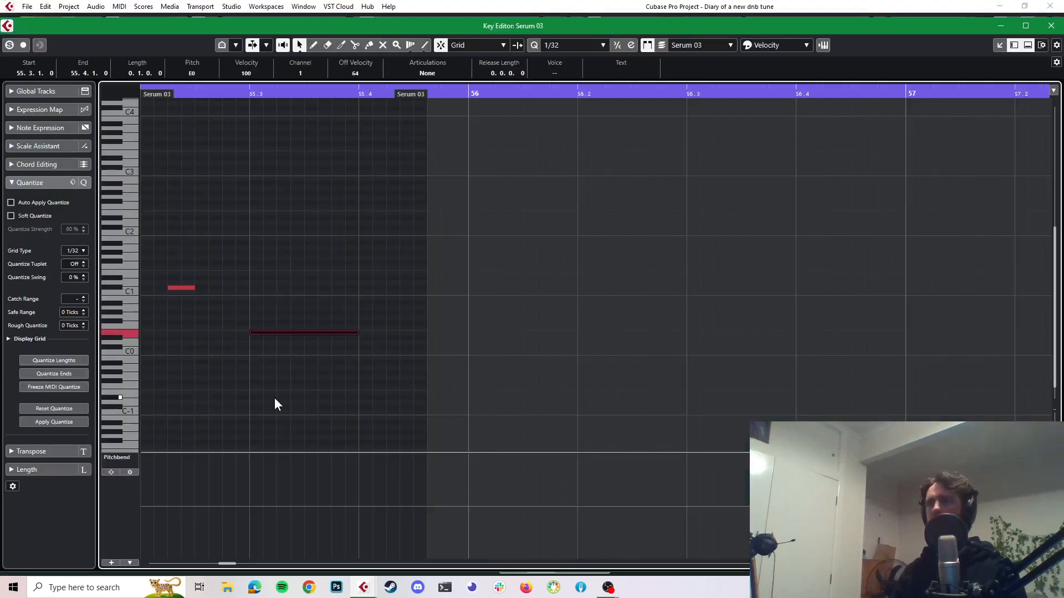
key(Up)
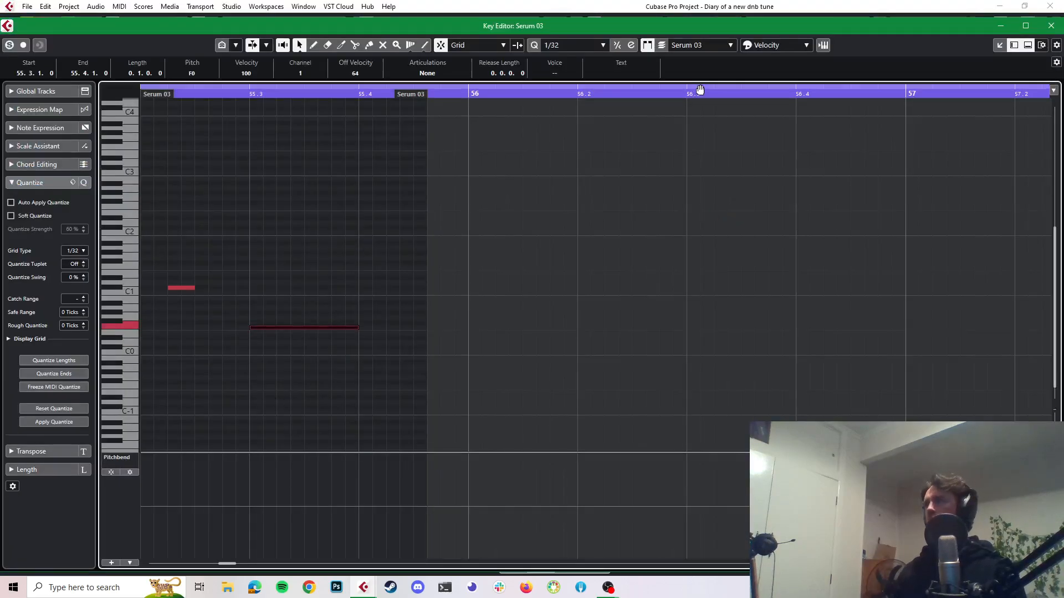
click(774, 7)
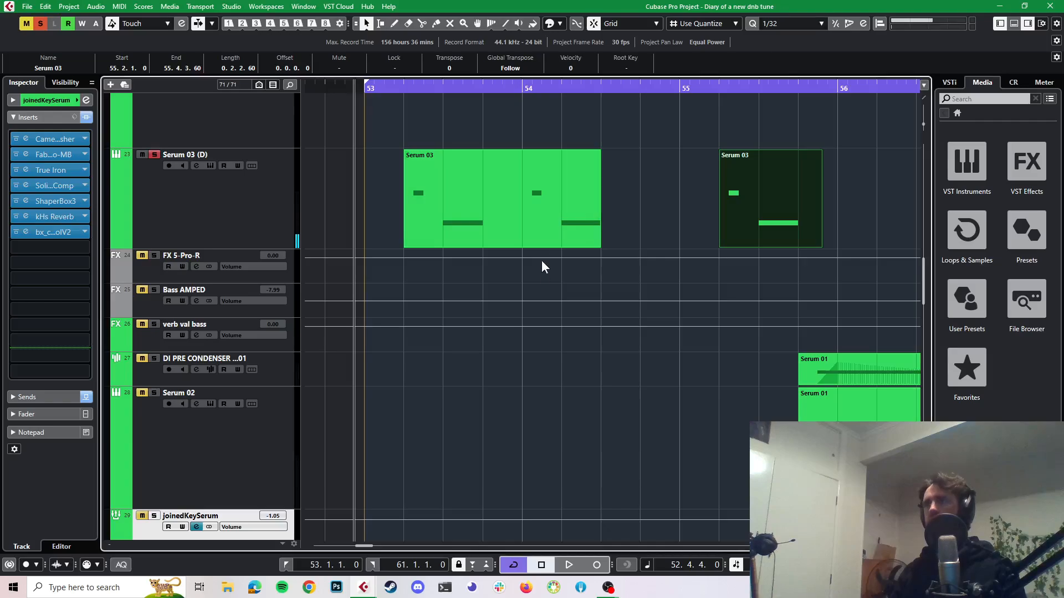
- Raise the long notes at 53.3.1 and 54.2.1 in the first part of the Serum 03 track (track 20) to F0
scroll(571, 198, up, 5)
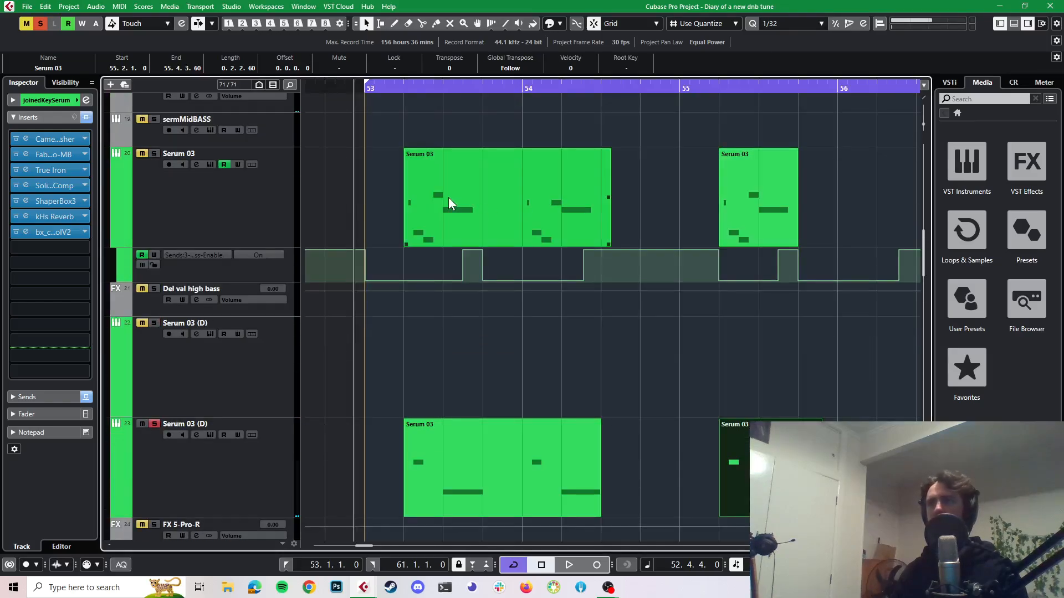
double_click(455, 184)
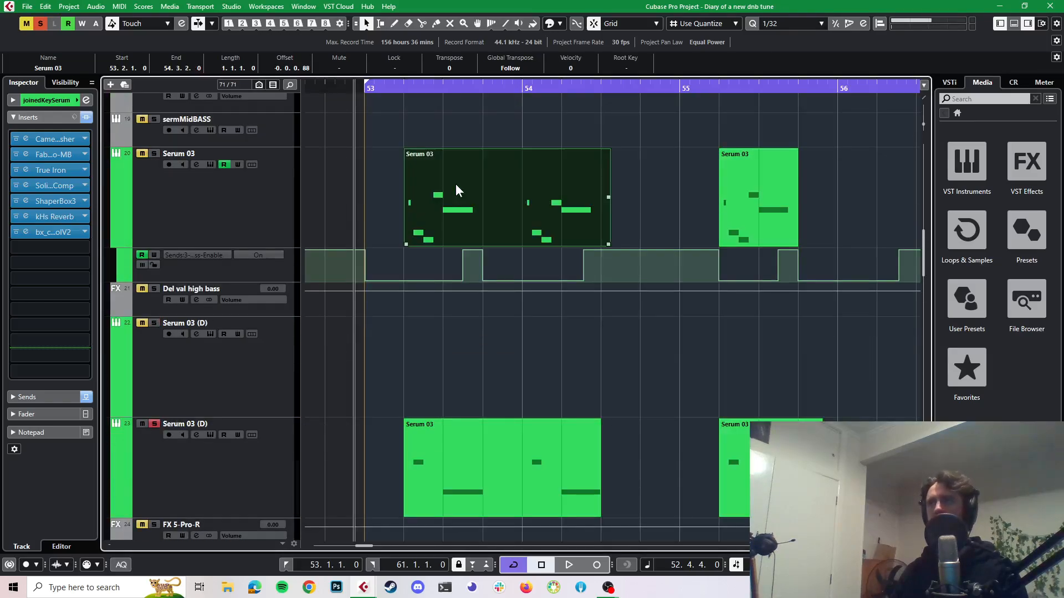
drag(281, 273, 279, 352)
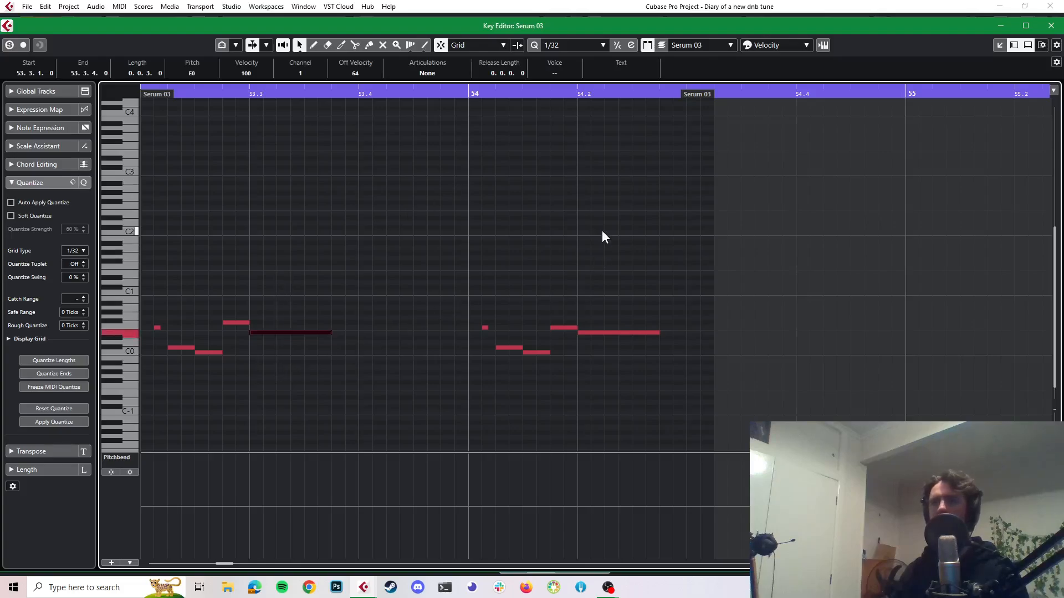
key(Up)
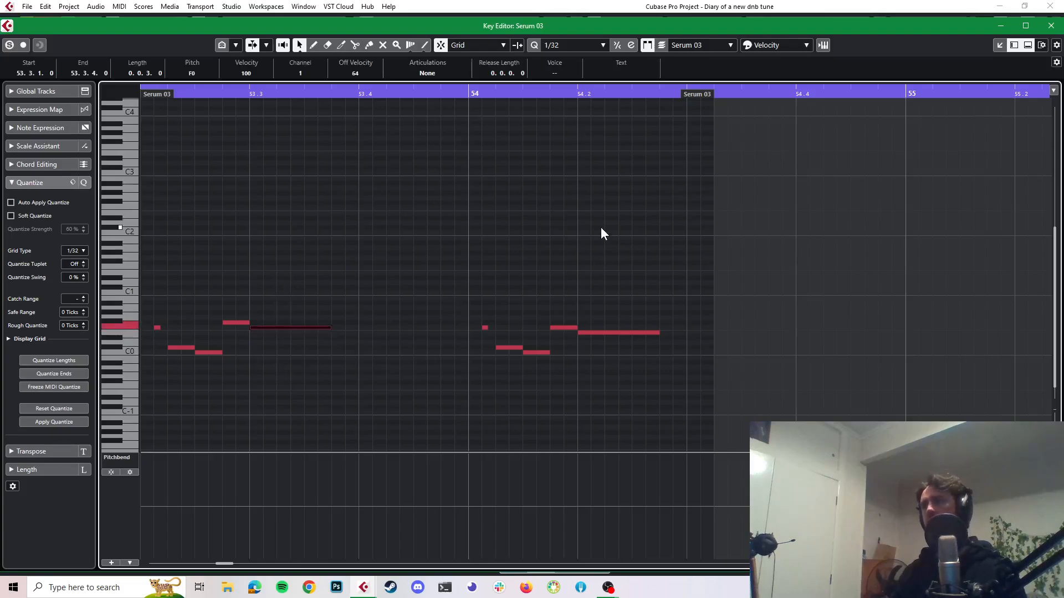
drag(600, 233, 614, 382)
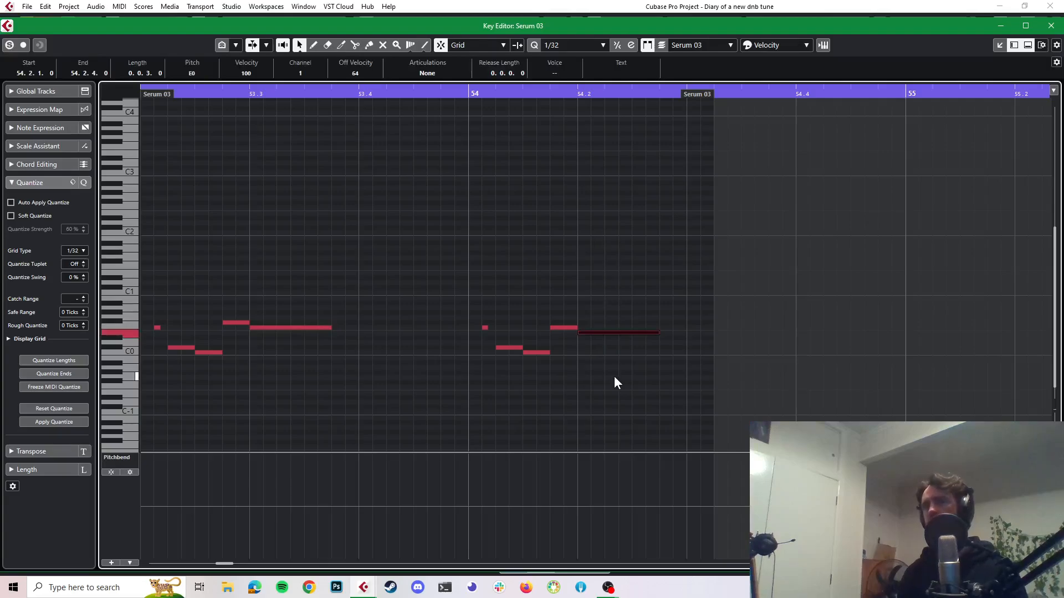
key(Up)
click(717, 6)
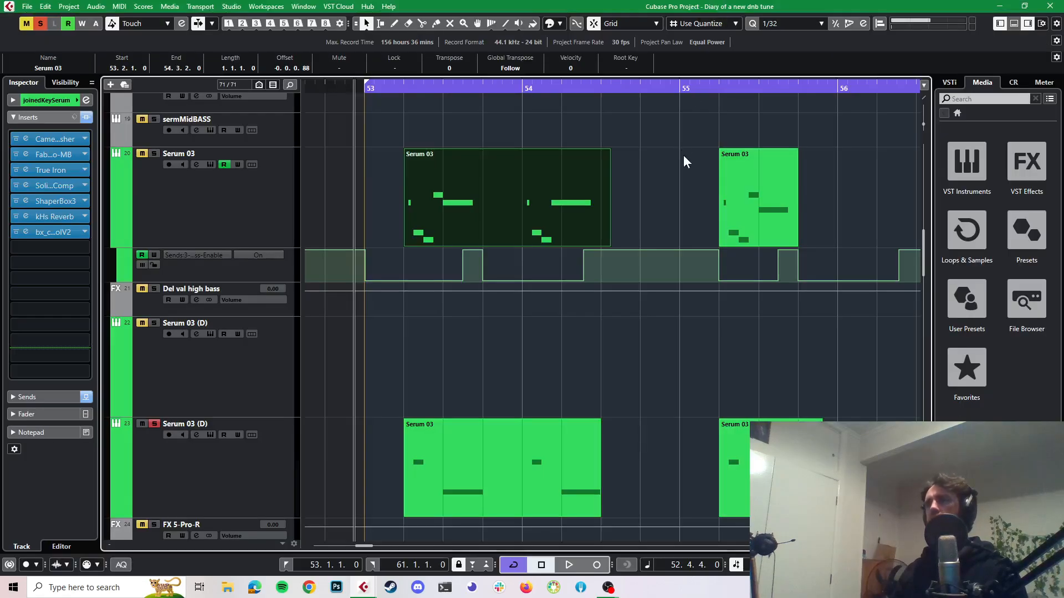
- Raise the long note at 55.3.1 in the second part of the Serum 03 track (track 20) to F0
click(744, 170)
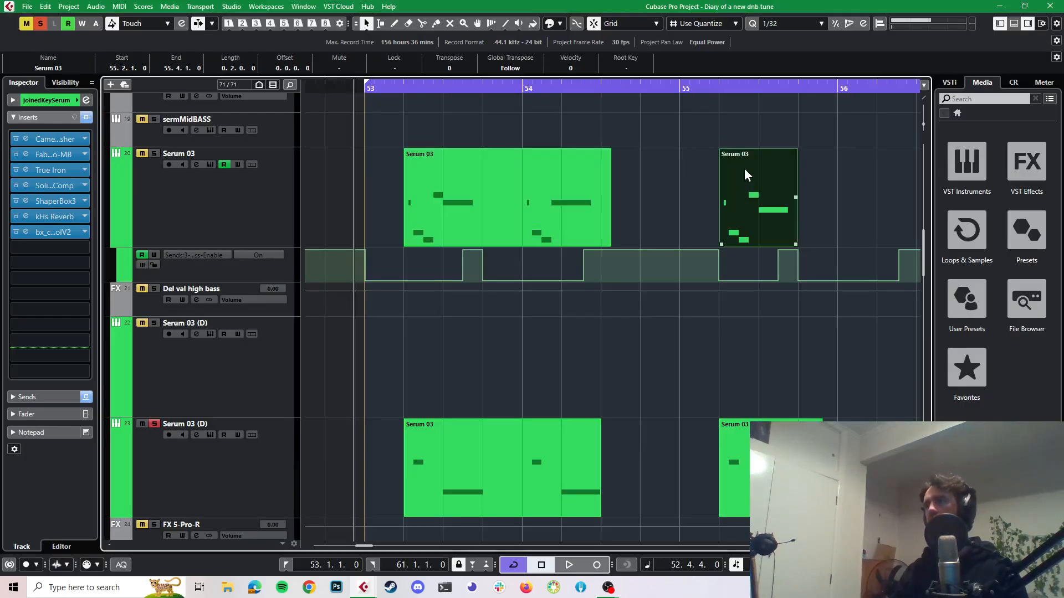
double_click(743, 168)
click(291, 309)
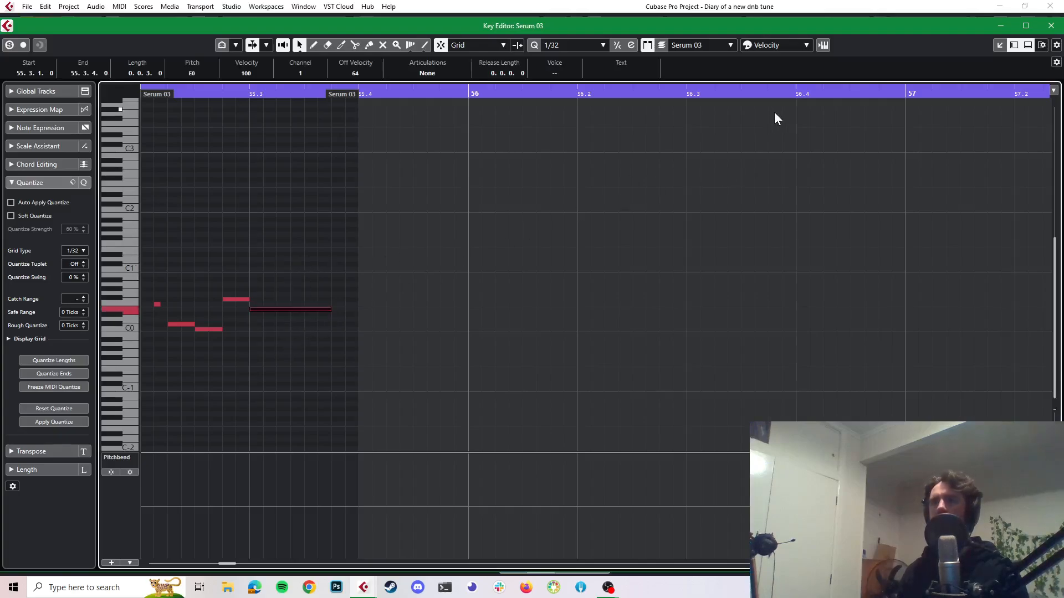
key(Up)
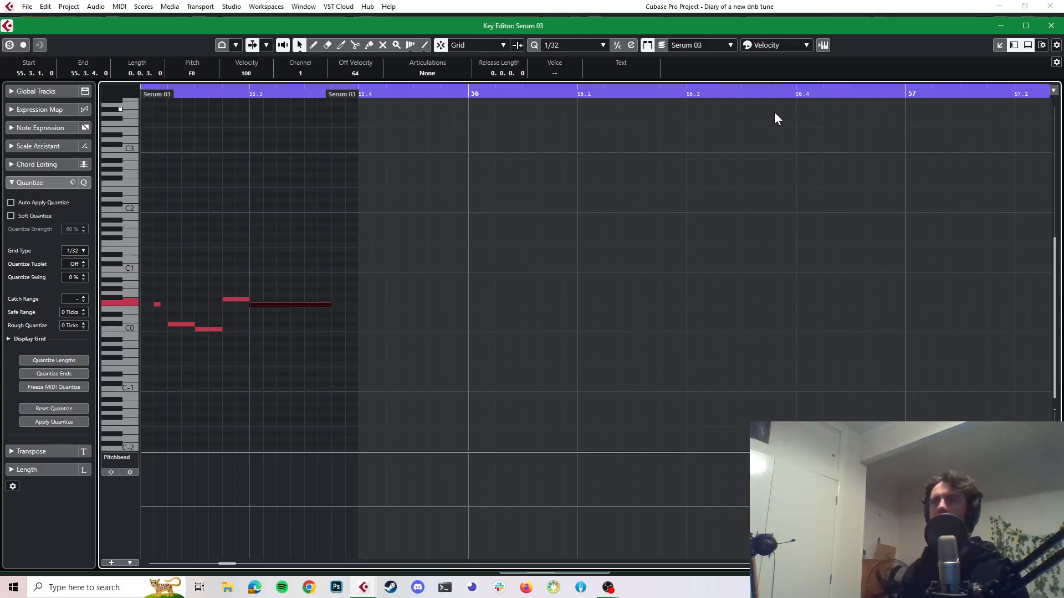
click(216, 330)
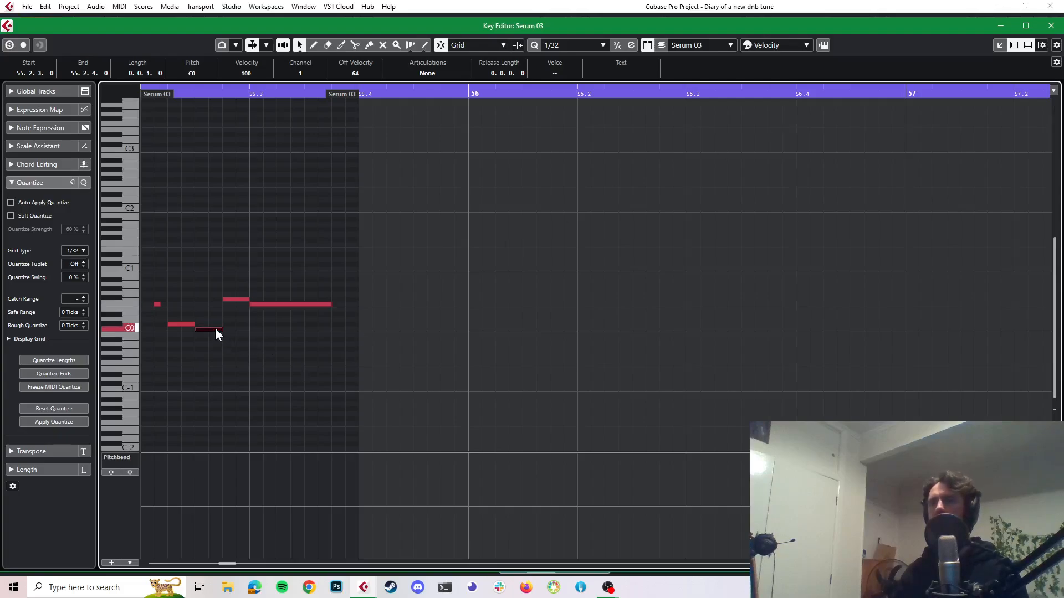
click(465, 2)
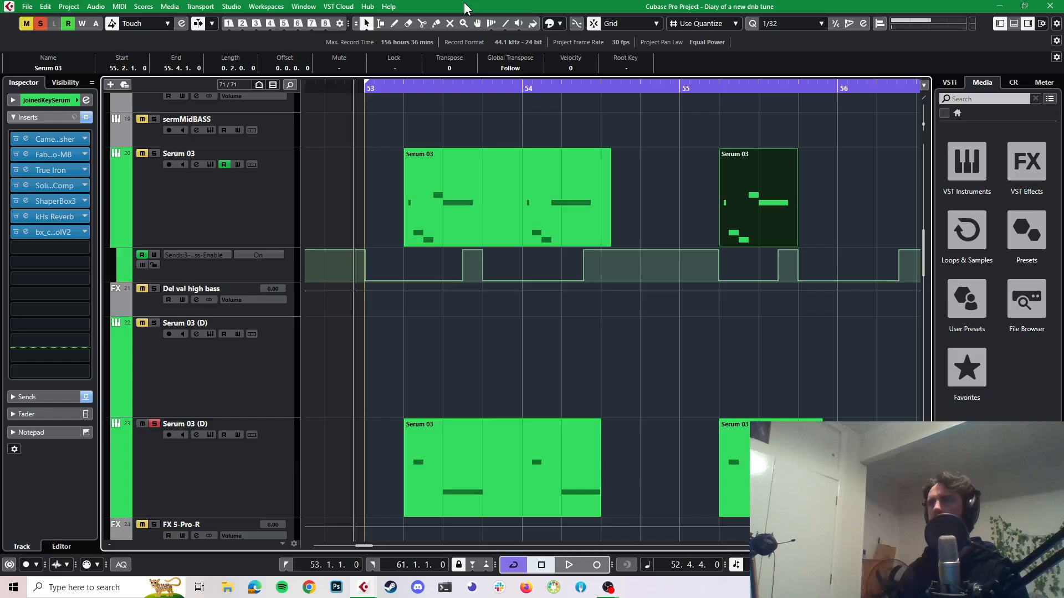
- Deactivate all solos and audition the repitched bass notes in the full mix from 52.4.4
click(45, 23)
key(space)
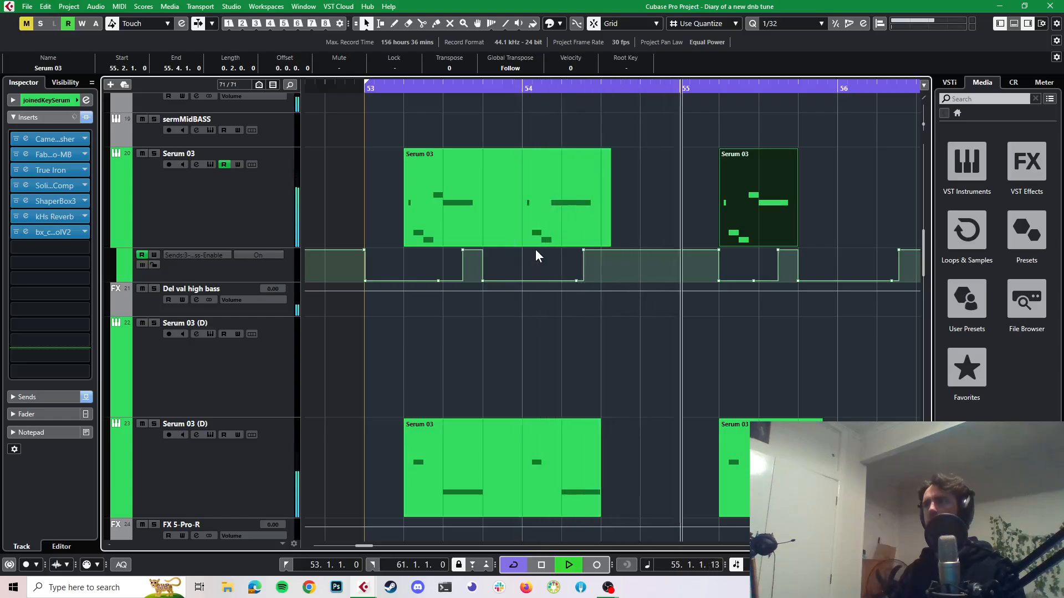
click(536, 247)
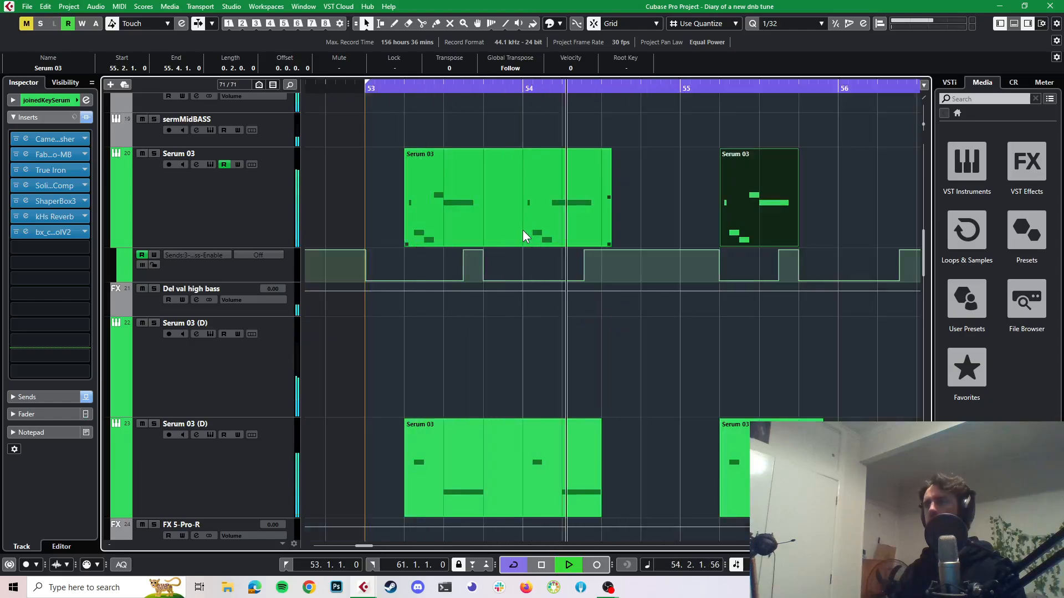
key(space)
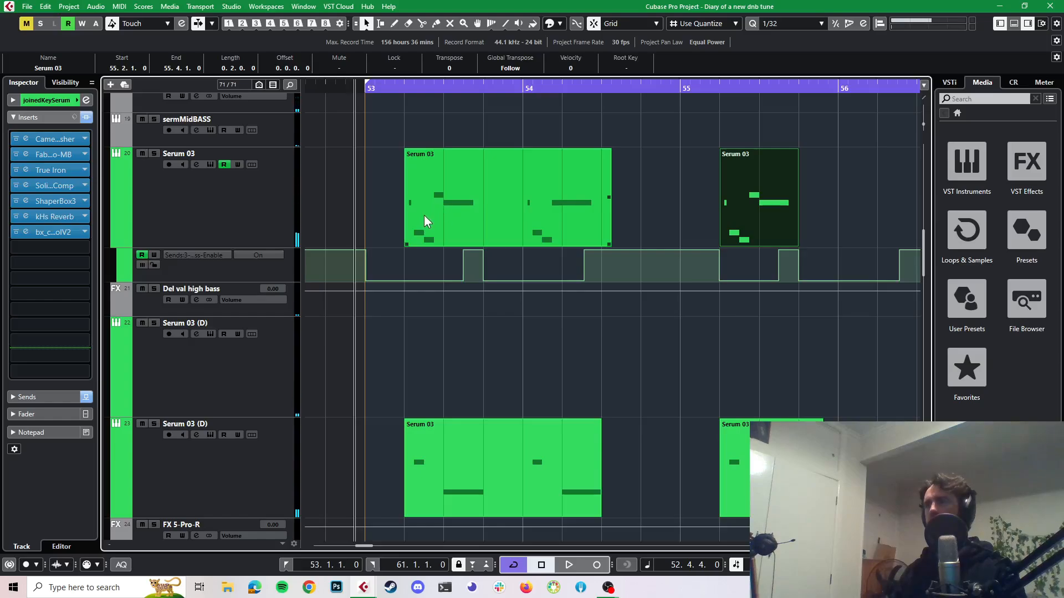
- Solo the Serum 03 track (track 20) and audition its first part with the notes open in the Key Editor
click(152, 153)
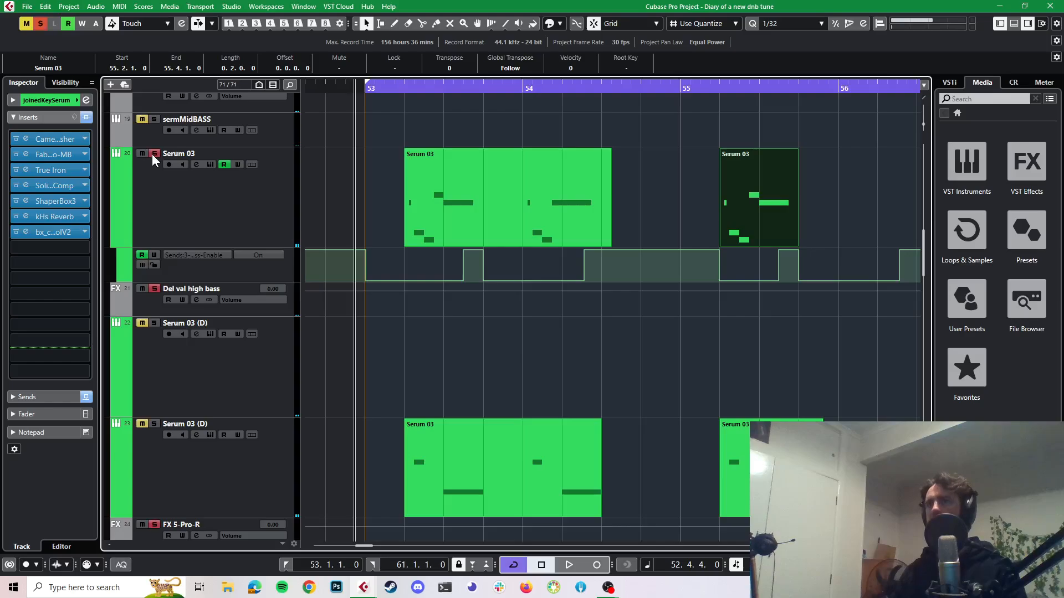
key(space)
key(space)
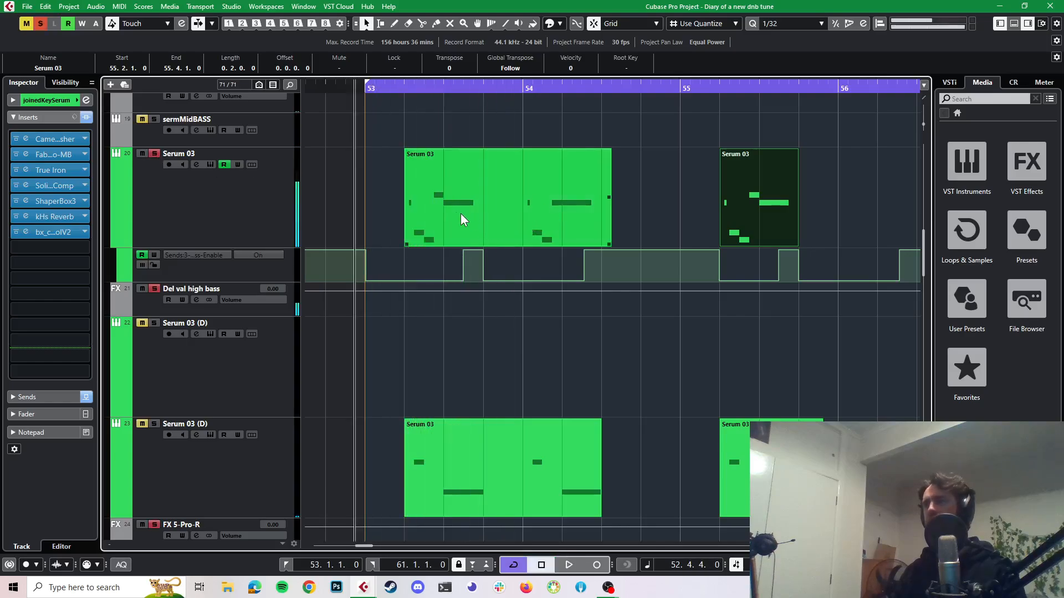
double_click(454, 212)
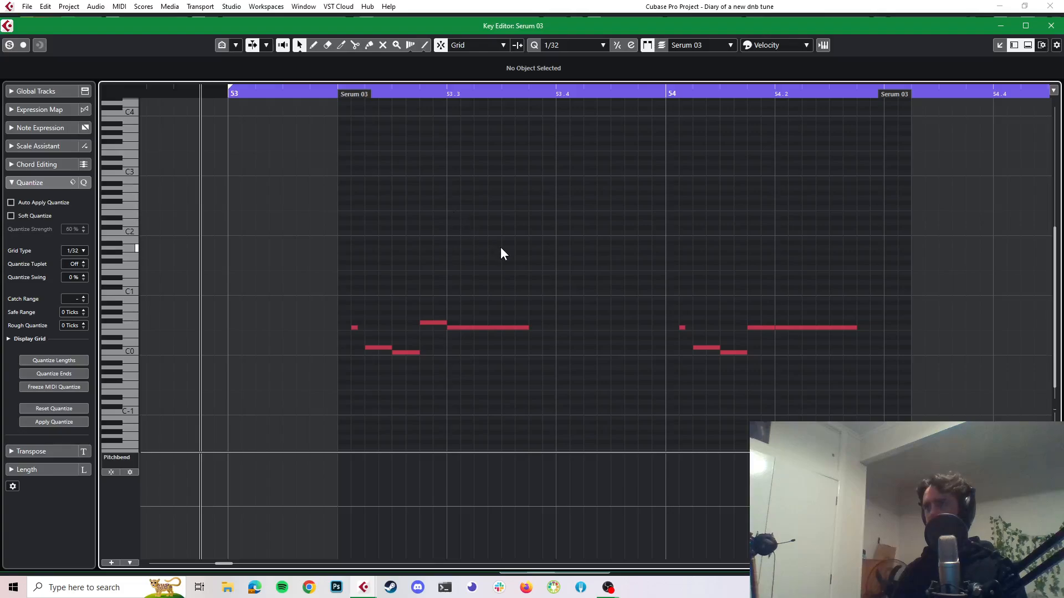
drag(490, 337, 491, 335)
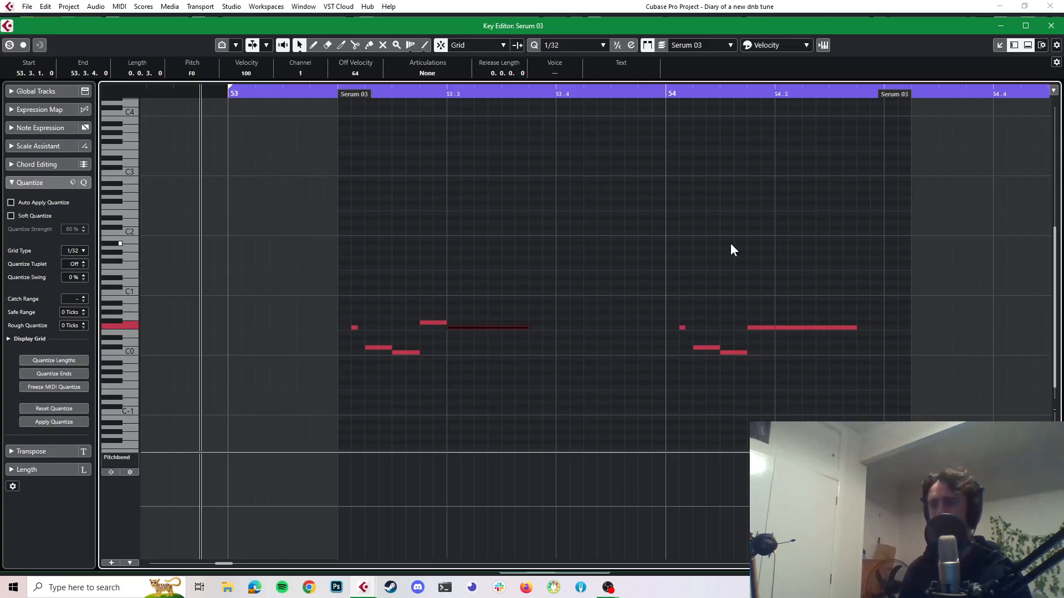
key(space)
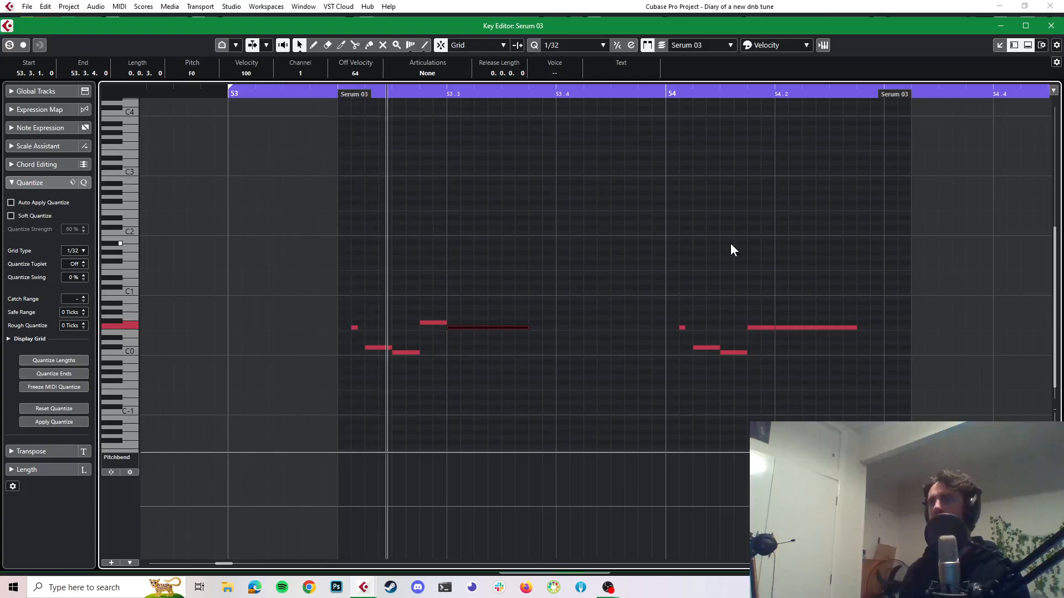
key(space)
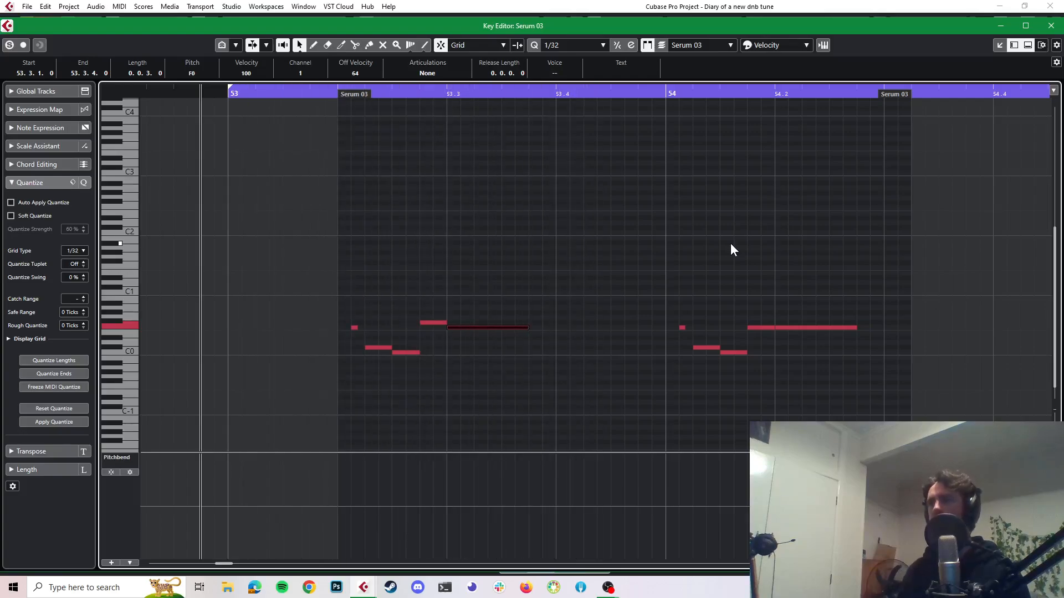
- Compare the pitches of the first phrase's notes, raise its short opening note by three semitones to G#0 and audition the change
click(430, 323)
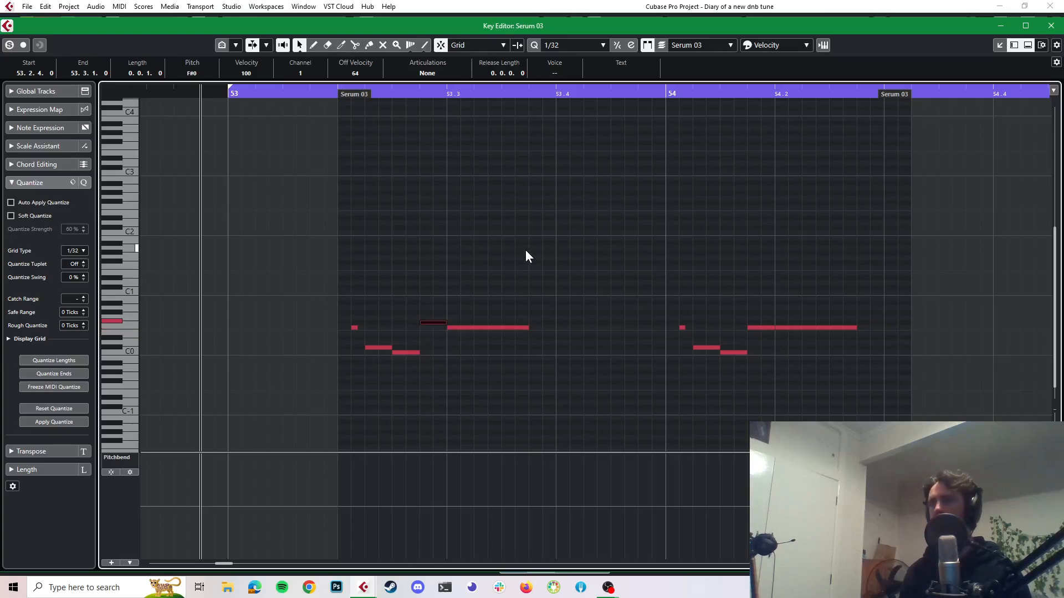
click(354, 328)
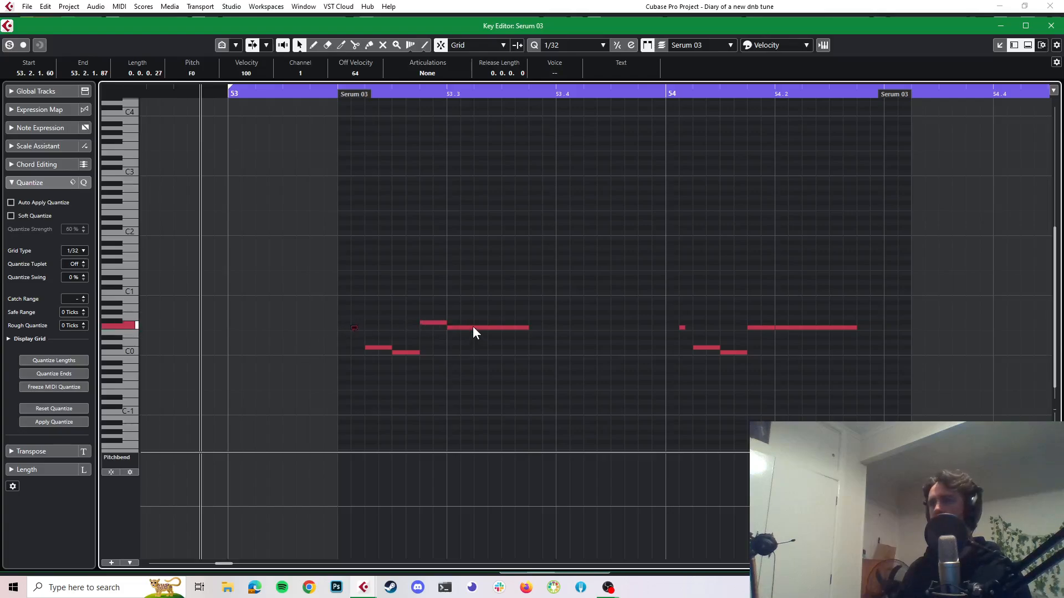
click(473, 328)
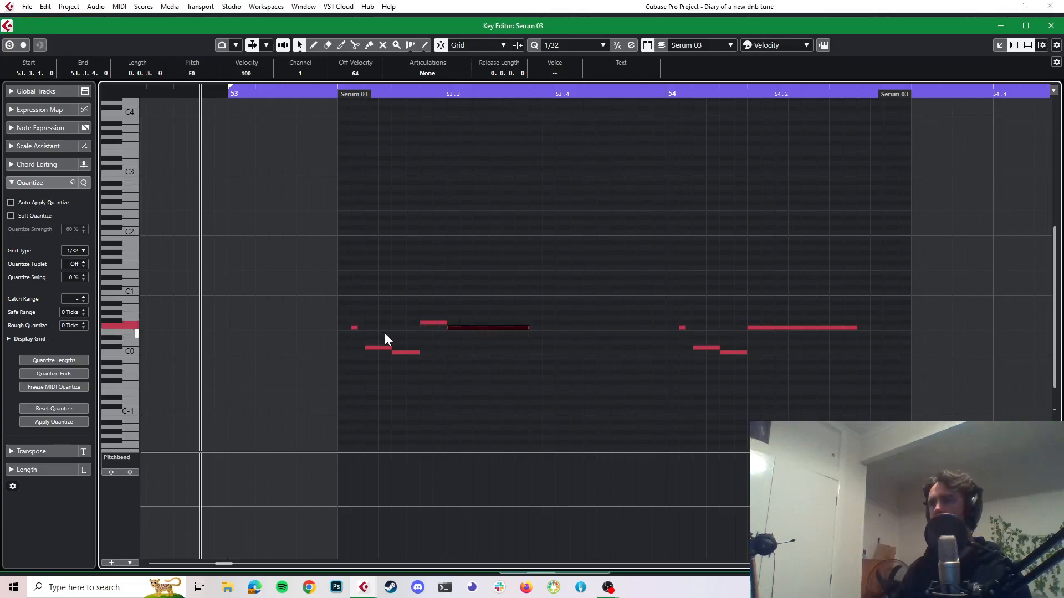
click(354, 328)
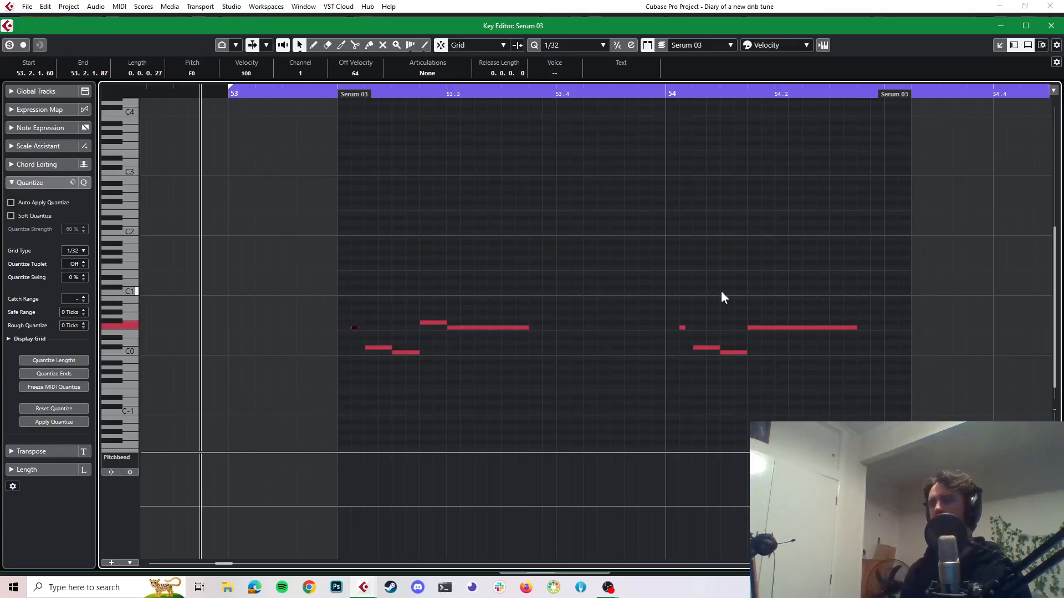
key(Up)
key(Up)
key(Up)
key(space)
key(space)
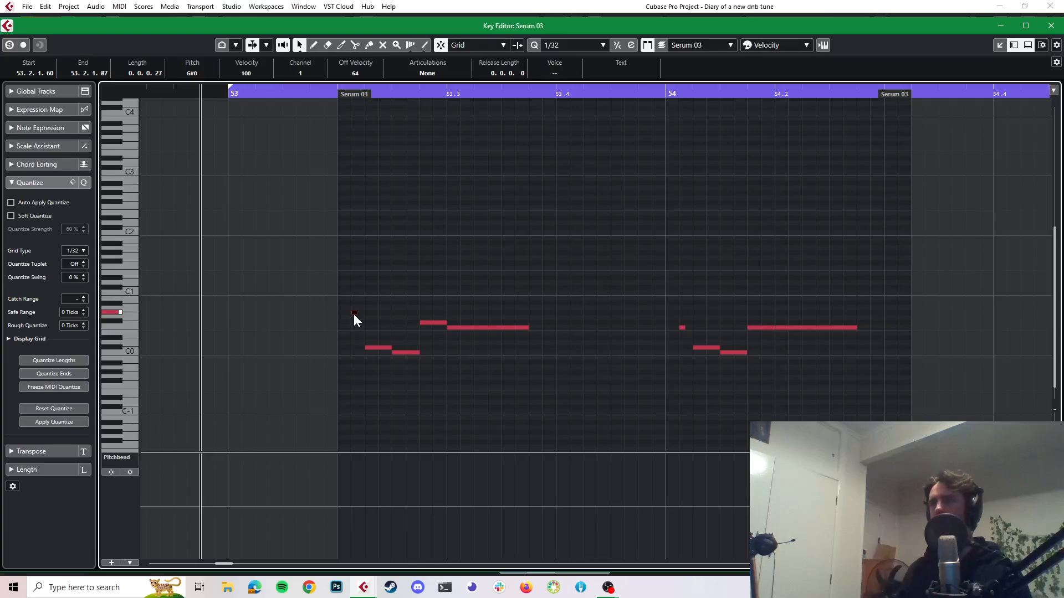
- Raise the second phrase's short opening note in the Serum 03 part by three semitones to G#0 and audition the change
click(681, 327)
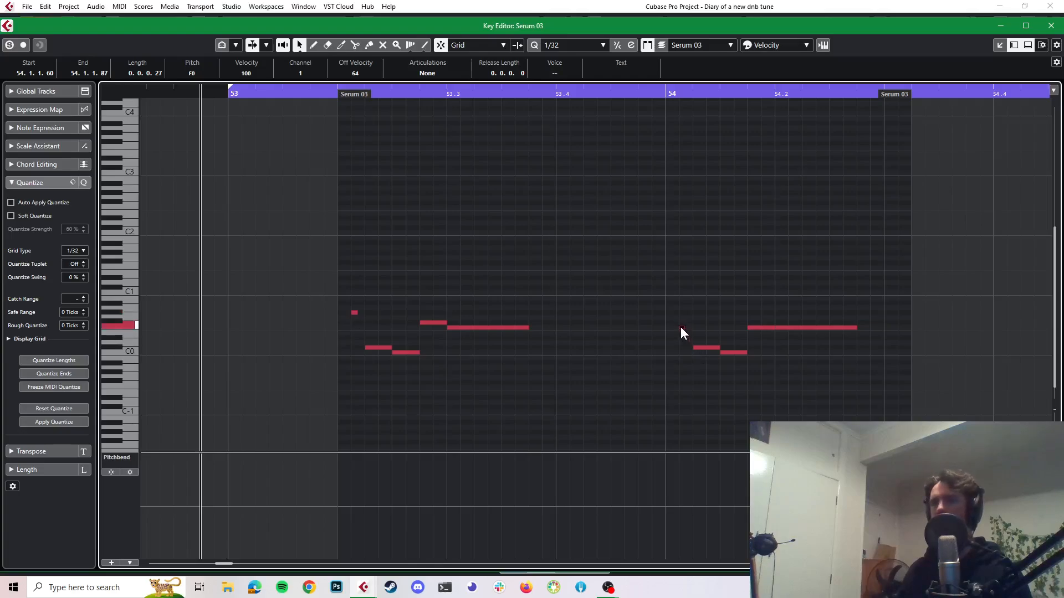
key(Up)
key(Up)
key(Up)
key(space)
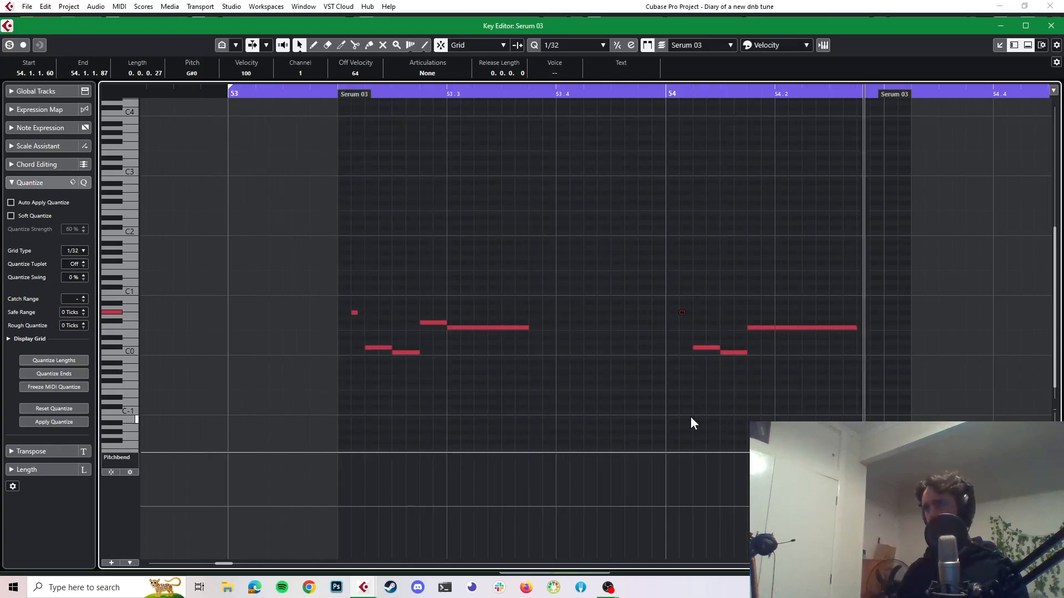
key(space)
key(Escape)
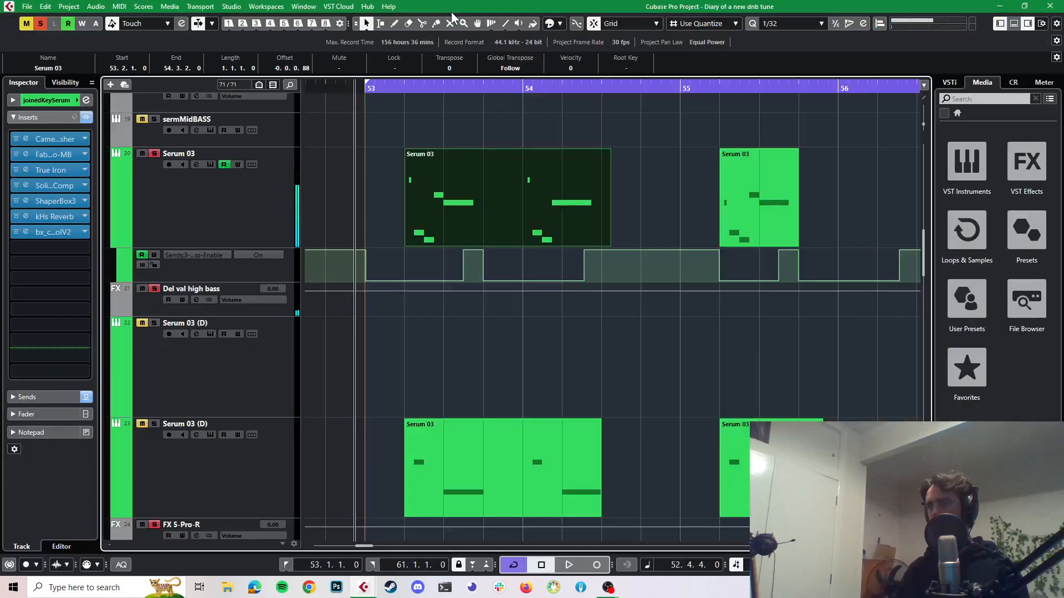
key(space)
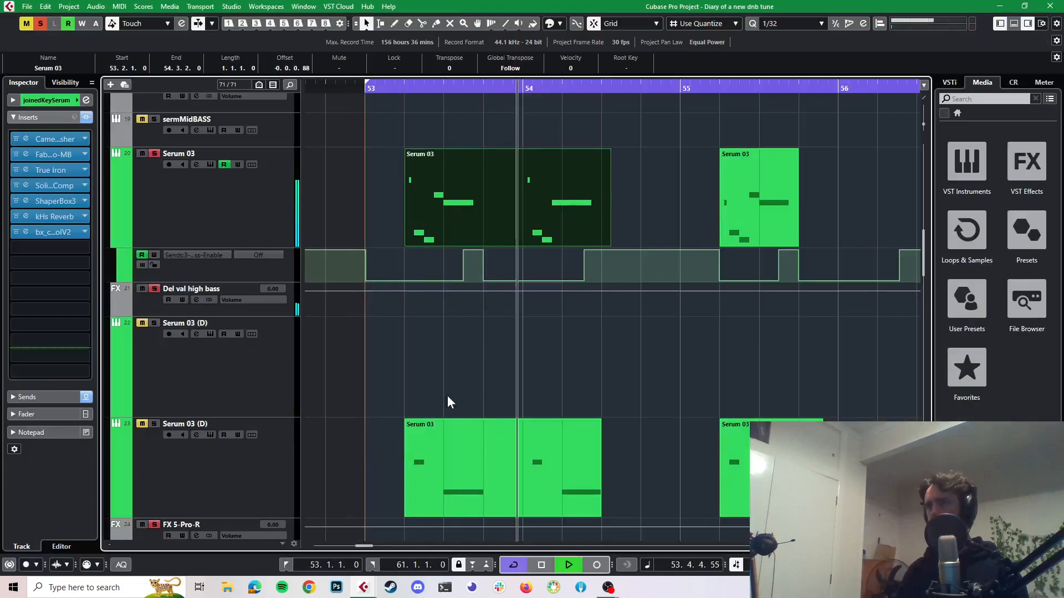
key(space)
- Inspect the notes of the first part on the Serum 03 (D) track (track 23) in the Key Editor and play back the section
double_click(428, 457)
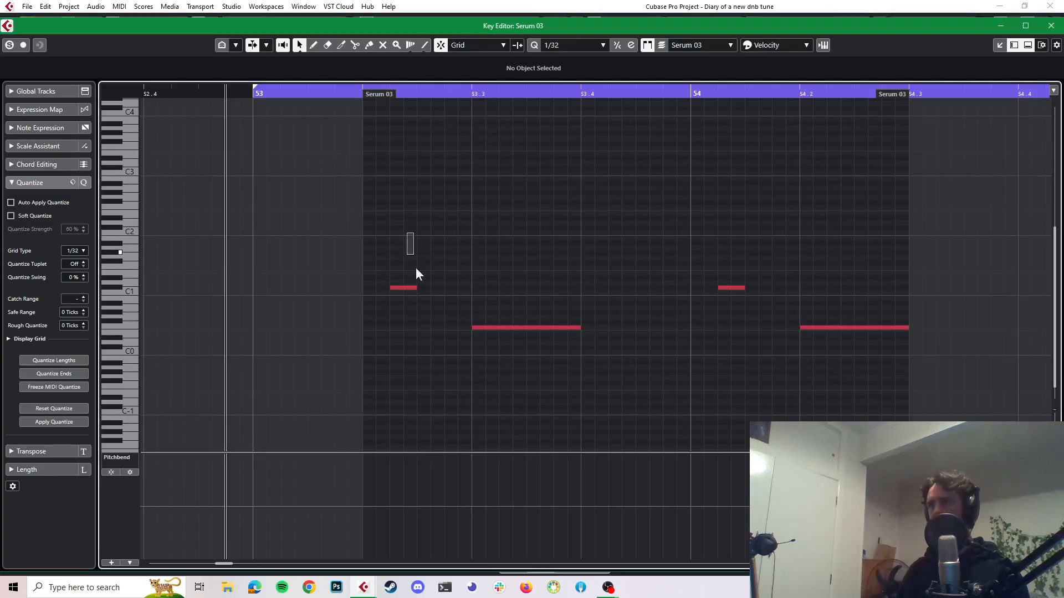
drag(417, 270, 456, 330)
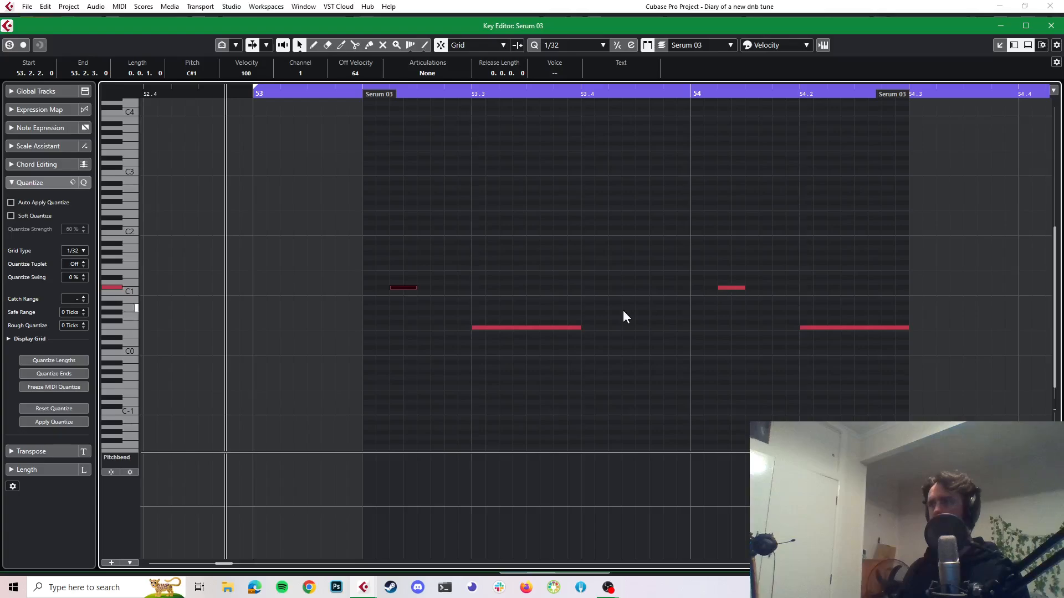
click(511, 327)
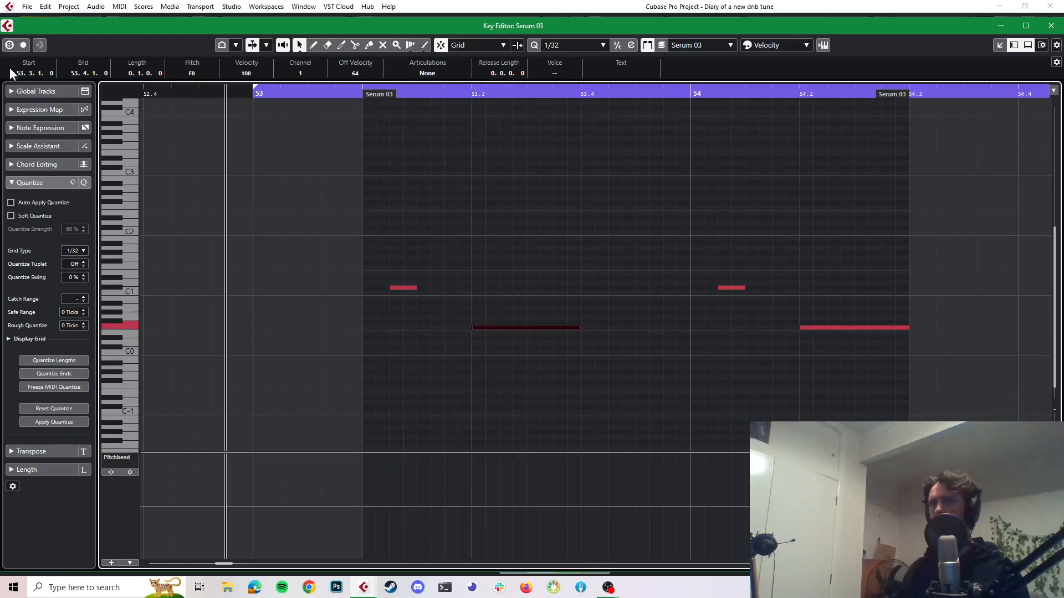
key(space)
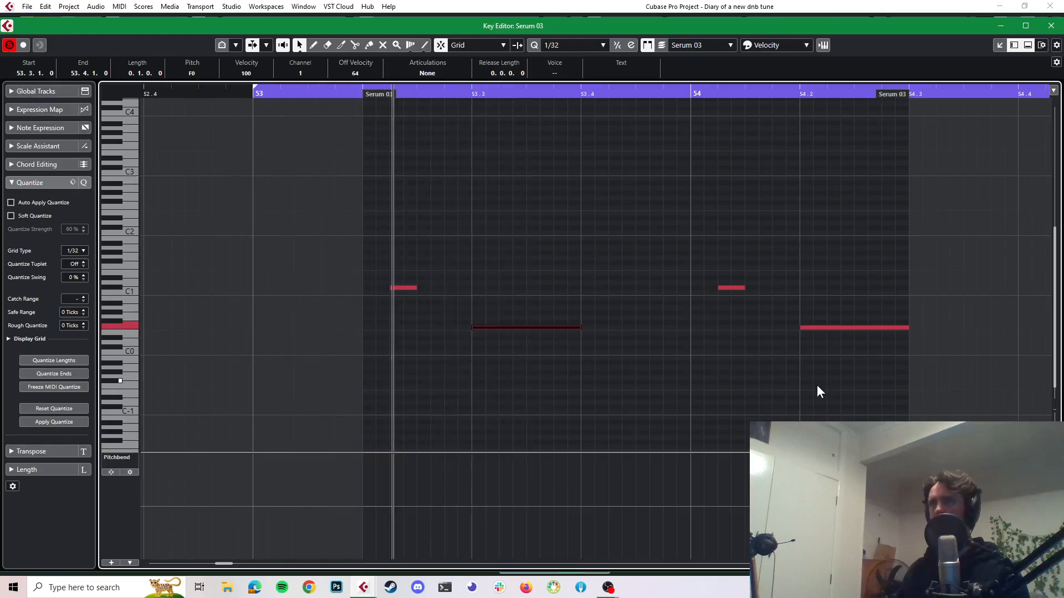
key(space)
click(10, 45)
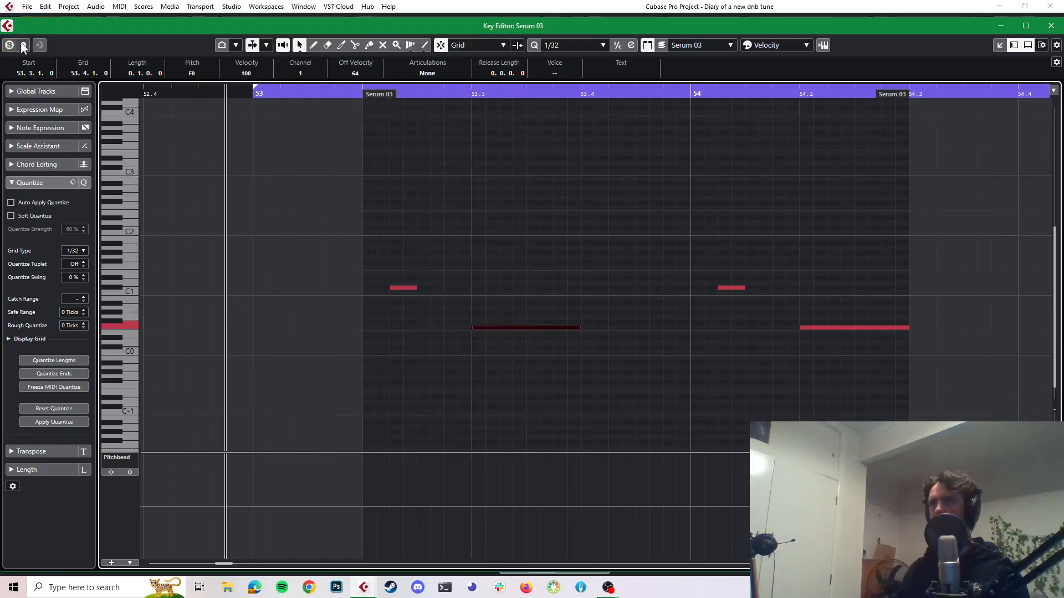
click(486, 7)
key(space)
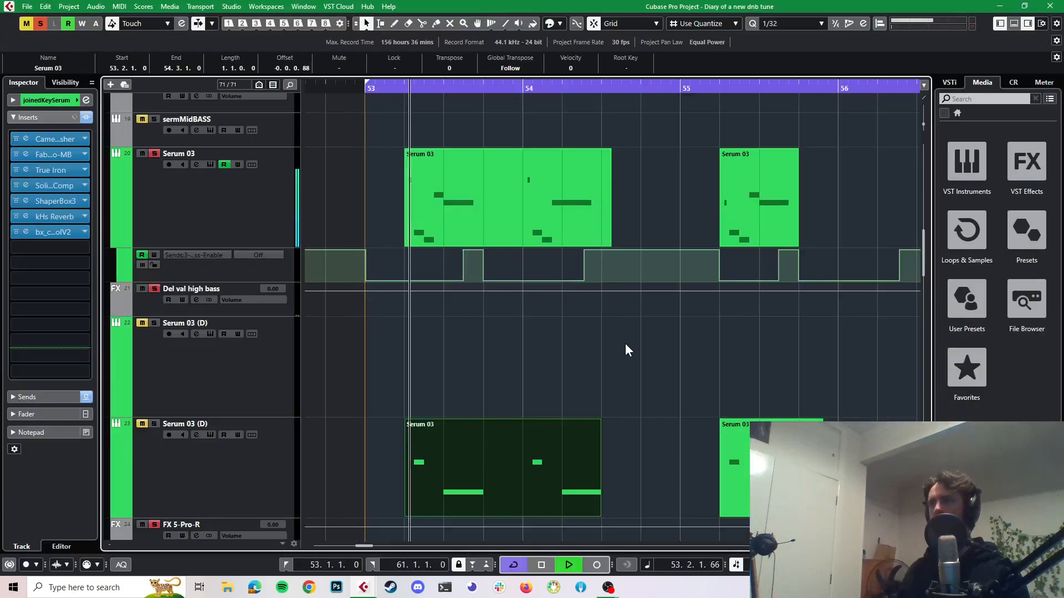
key(space)
- Add the Serum 03 (D) track (track 23) to the solo and audition its first part together with the Serum 03 layer
click(154, 423)
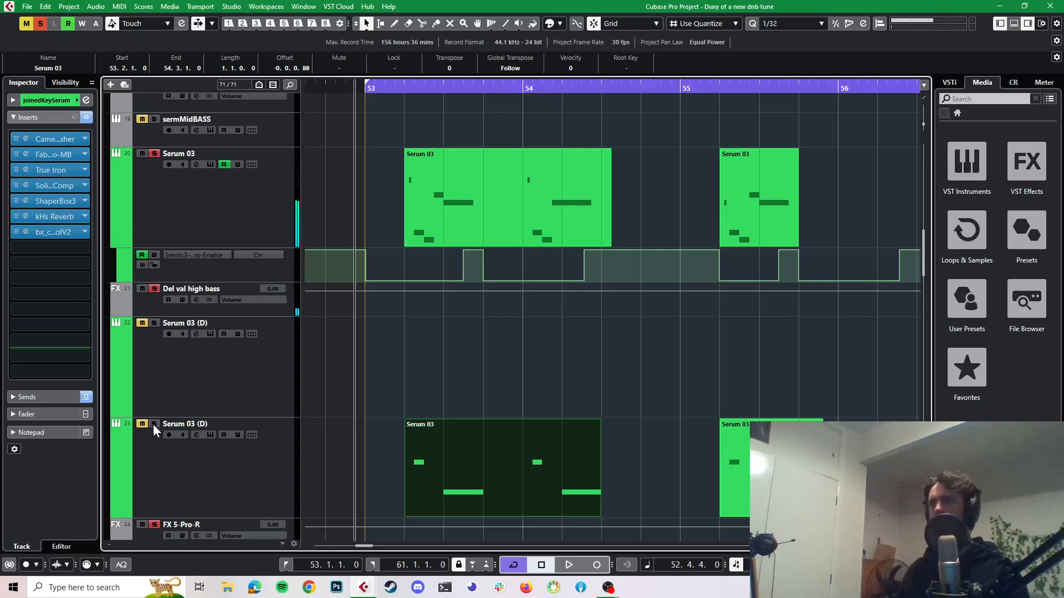
key(space)
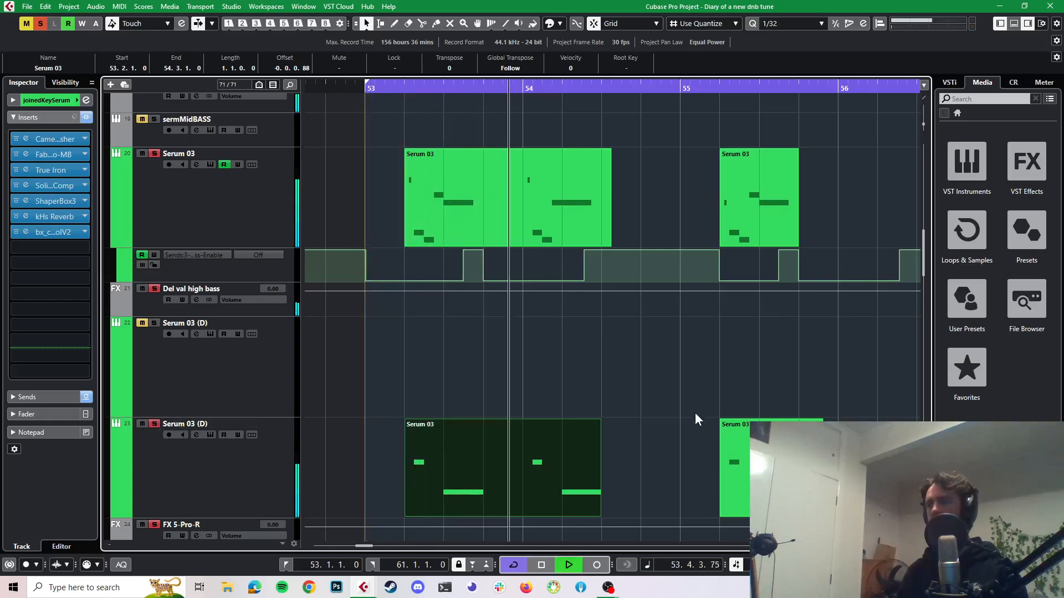
key(space)
key(space)
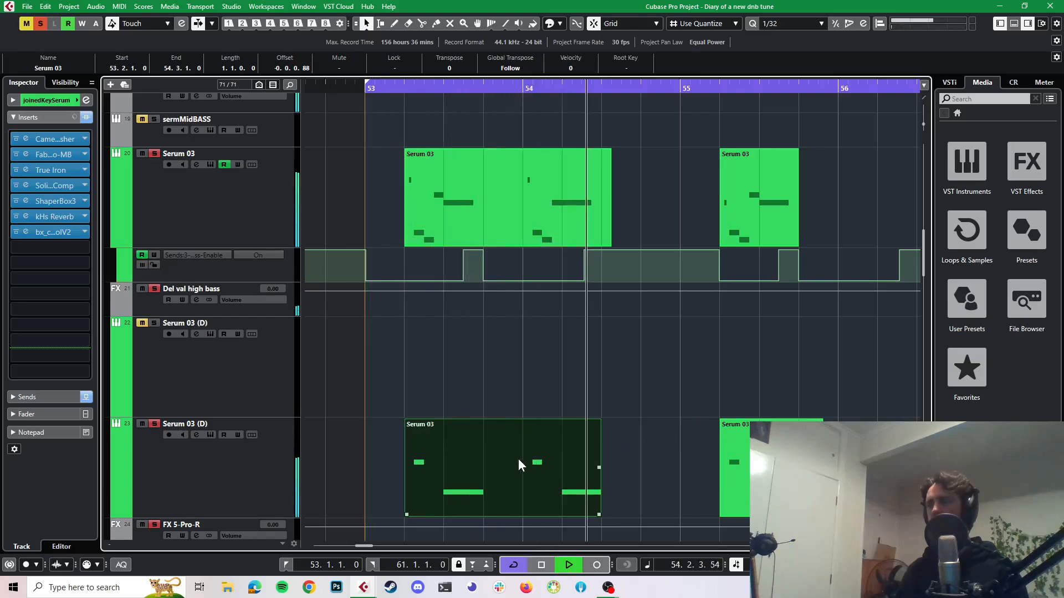
key(space)
click(434, 453)
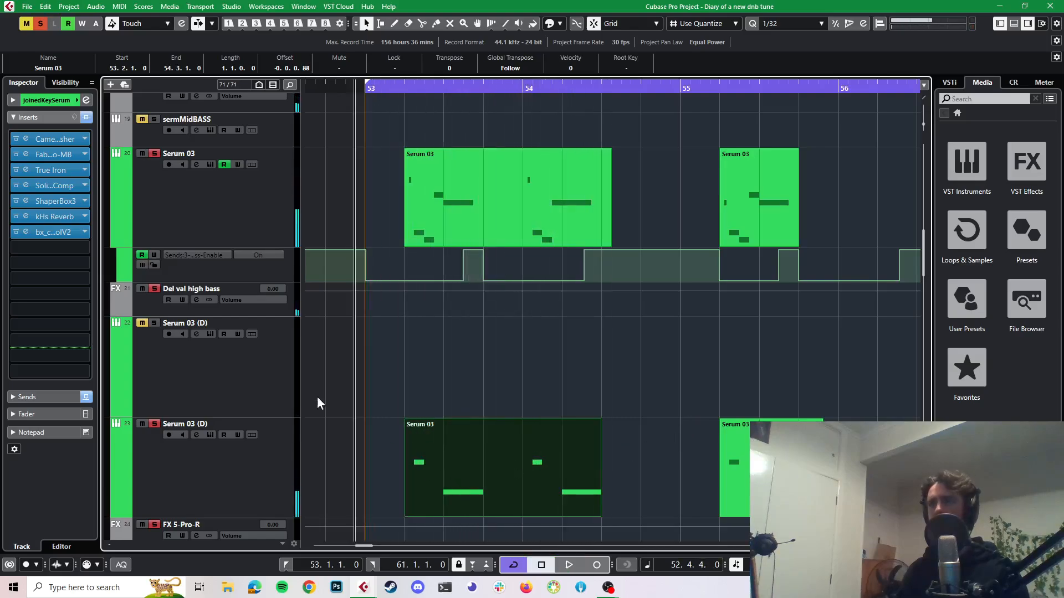
- Move the Del val high bass and empty Serum 03 (D) tracks above the Serum 03 track, and hide Serum 03's automation lane
click(289, 299)
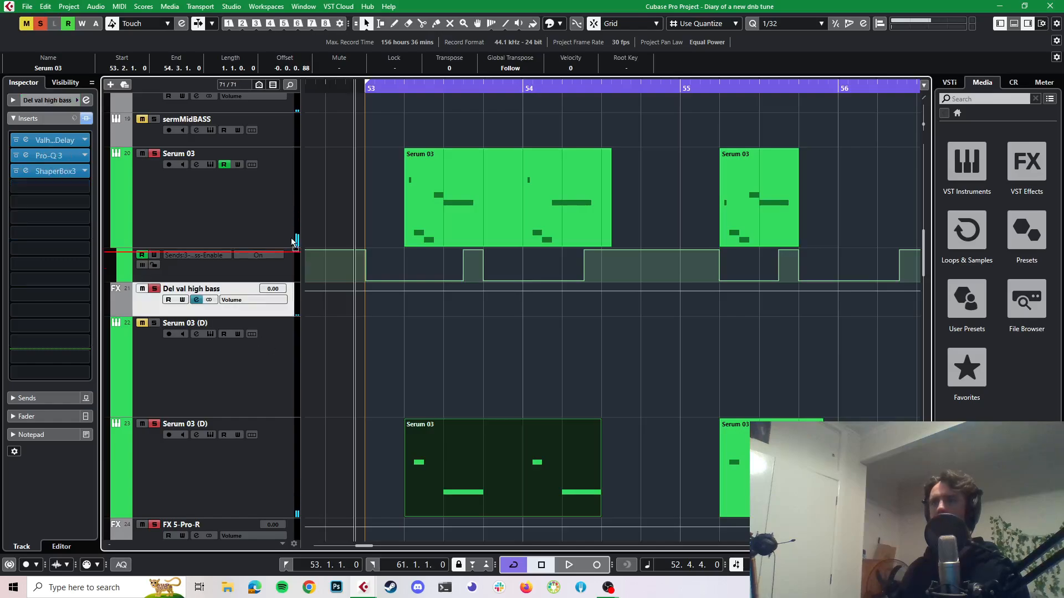
drag(291, 291, 283, 195)
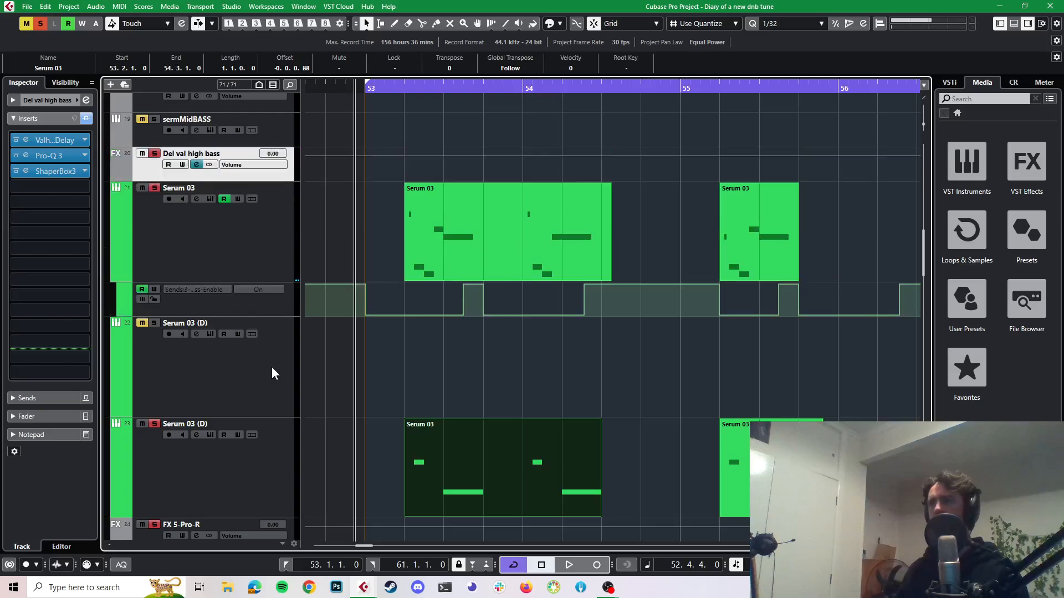
drag(274, 376, 294, 218)
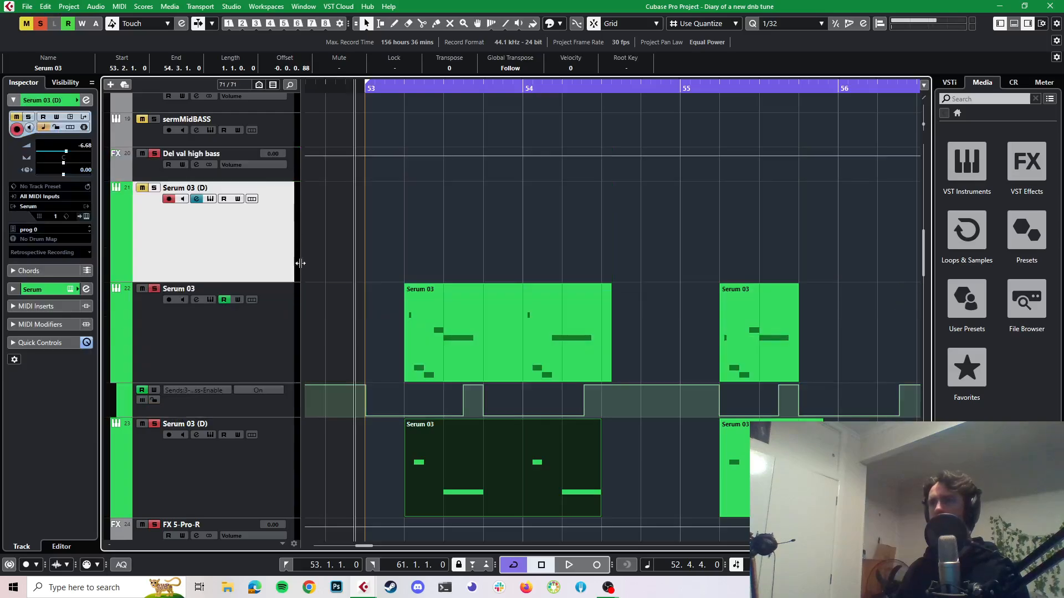
click(271, 344)
right_click(270, 343)
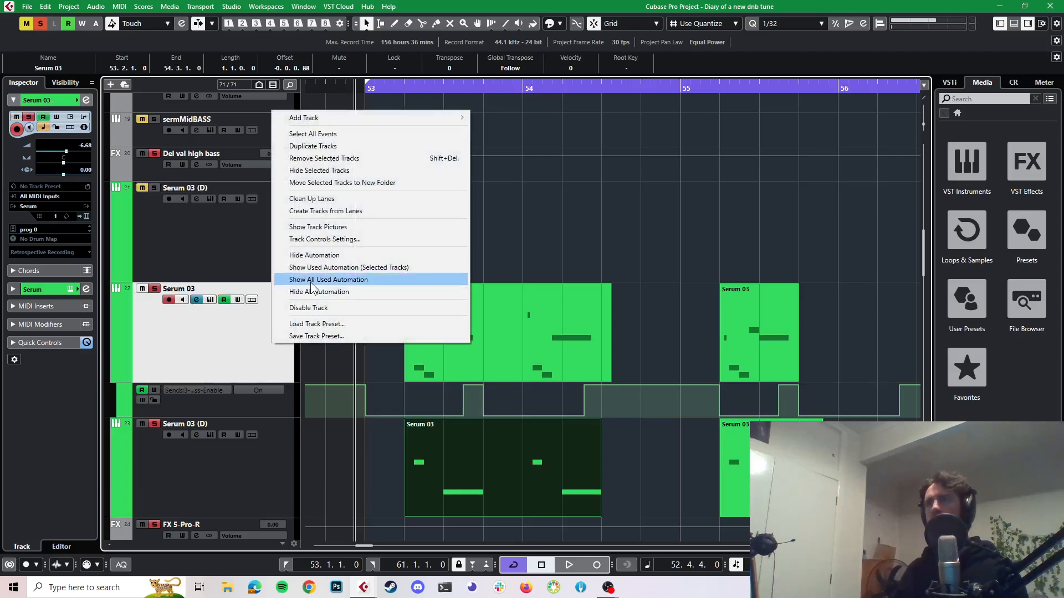
click(317, 255)
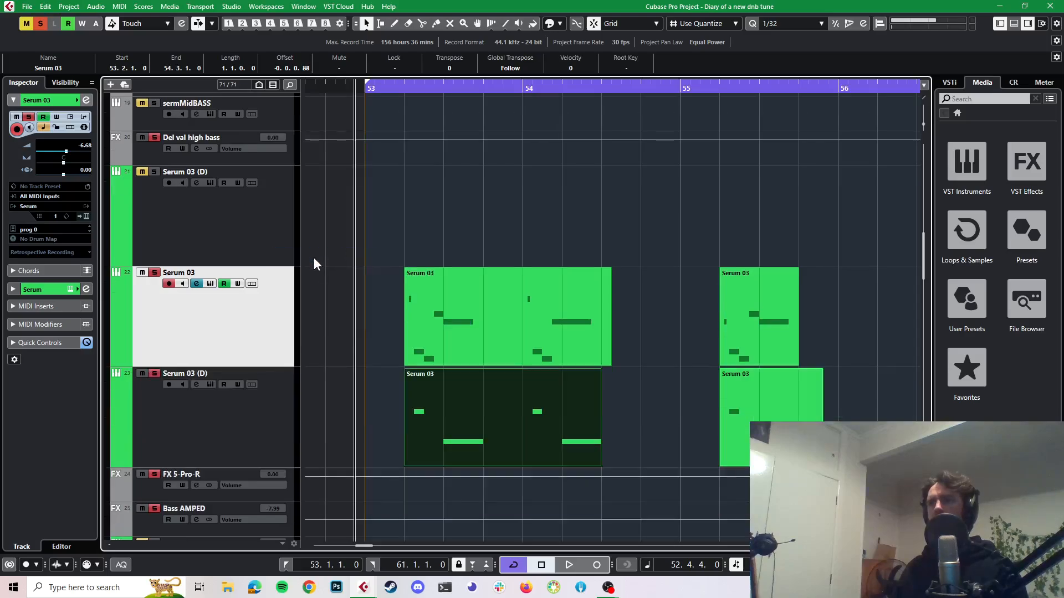
- View the first parts of tracks 22 and 23 together in the Key Editor and compare how their notes line up
scroll(400, 345, up, 3)
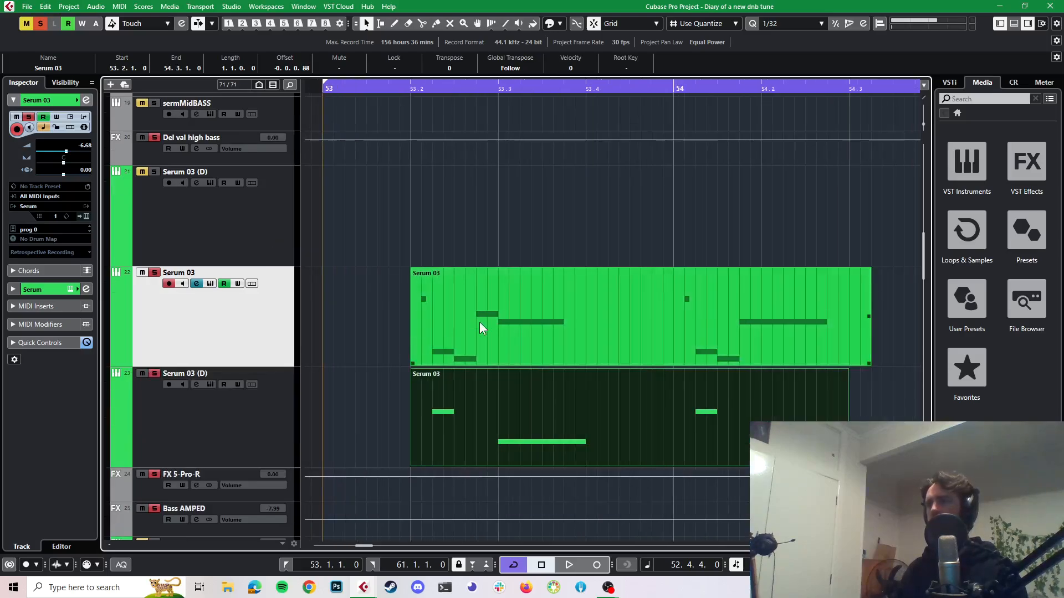
double_click(458, 311)
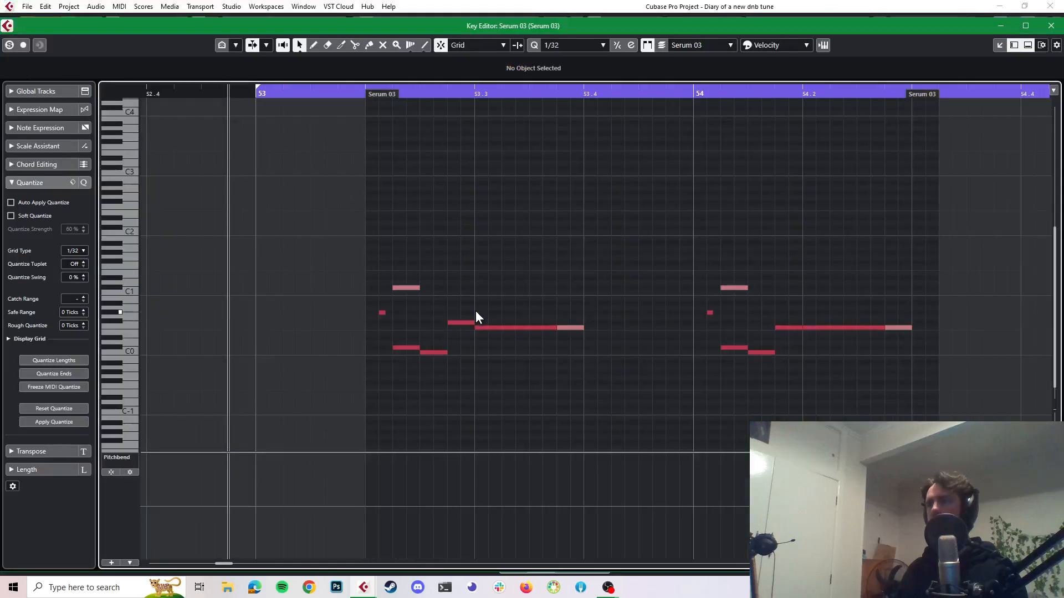
scroll(487, 274, down, 3)
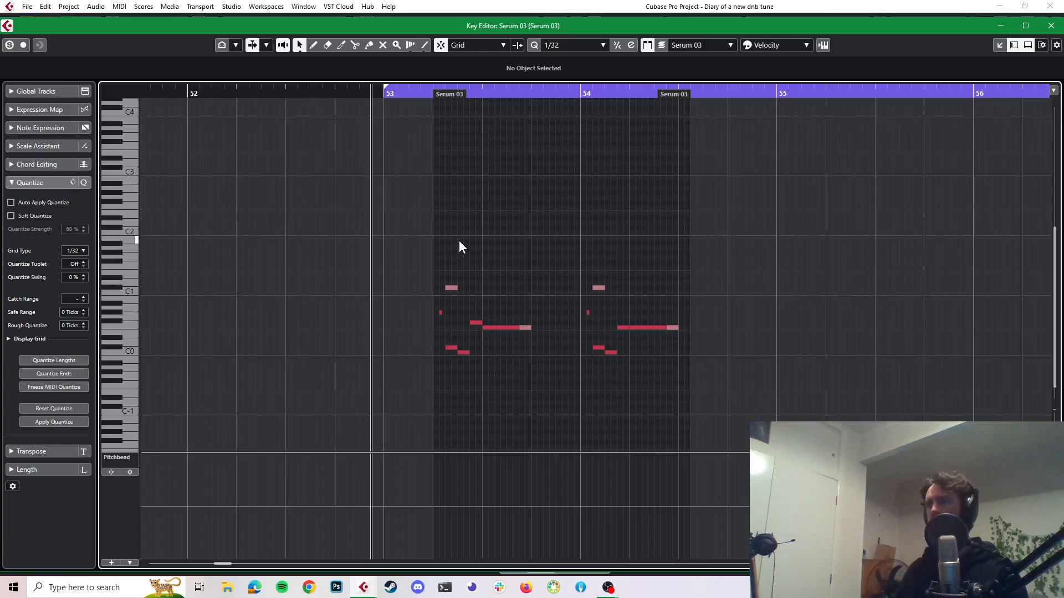
click(560, 11)
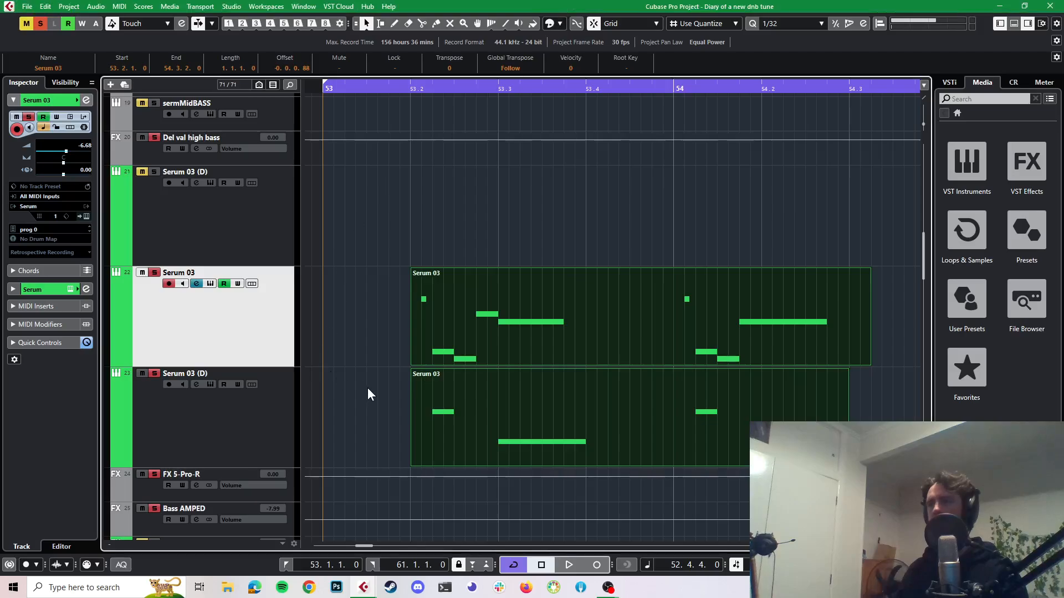
- Compare the pitches of the first short and long notes in the Serum 03 (D) part on track 23
double_click(428, 389)
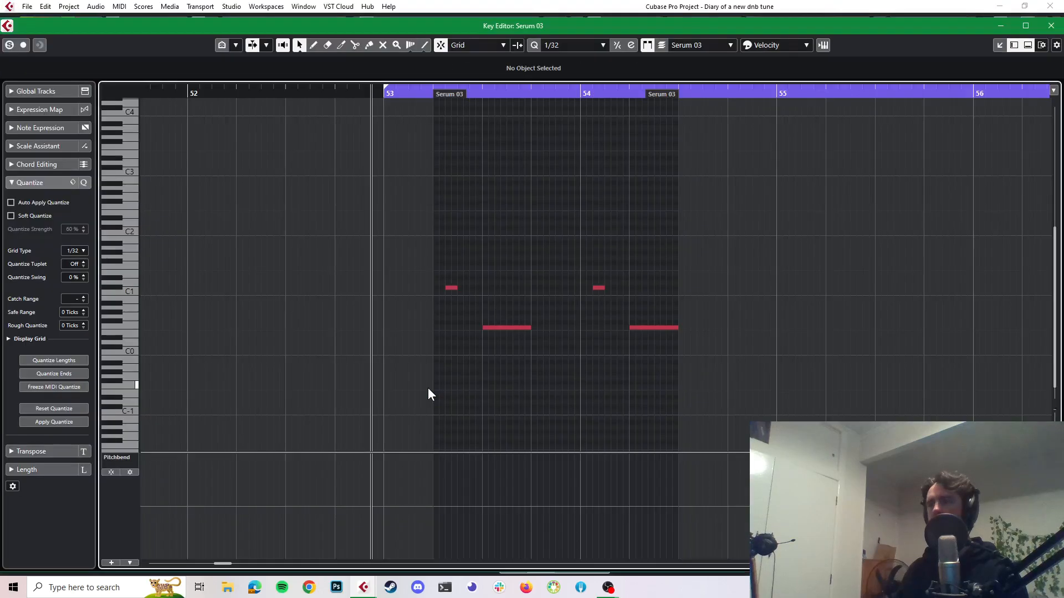
click(451, 288)
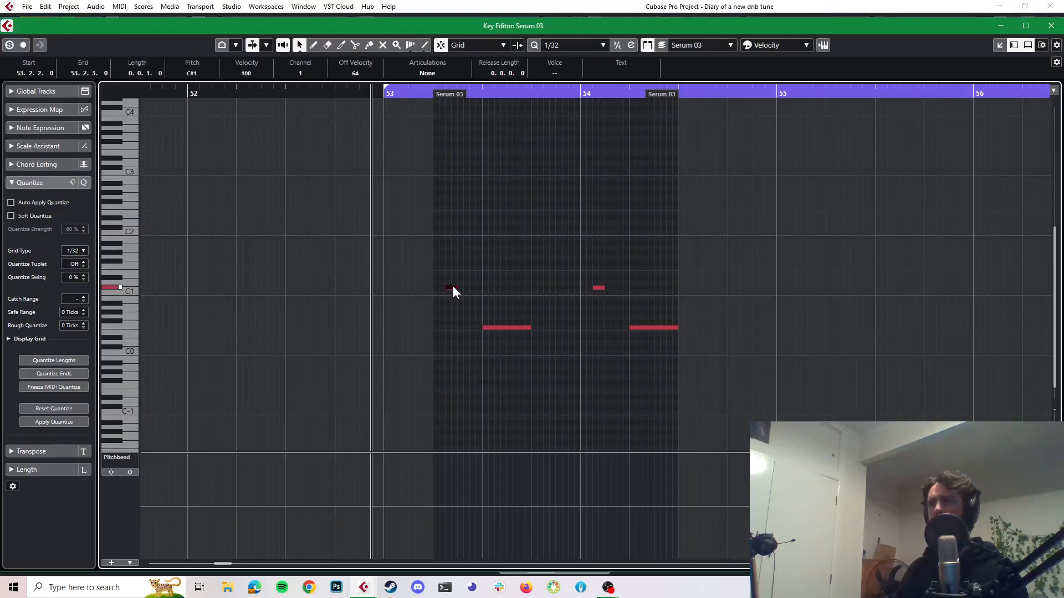
click(490, 324)
click(491, 328)
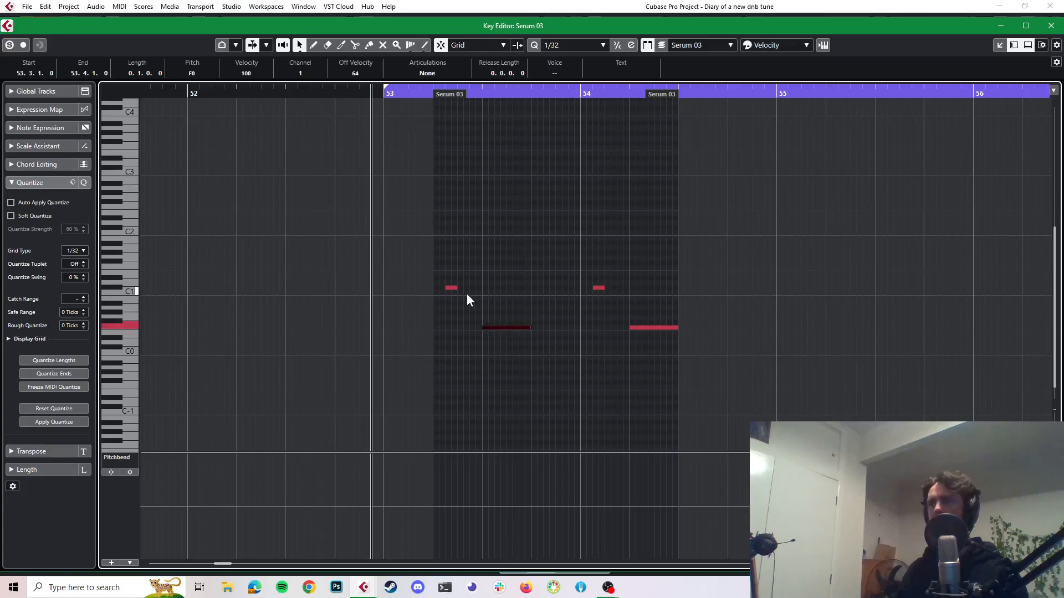
click(451, 288)
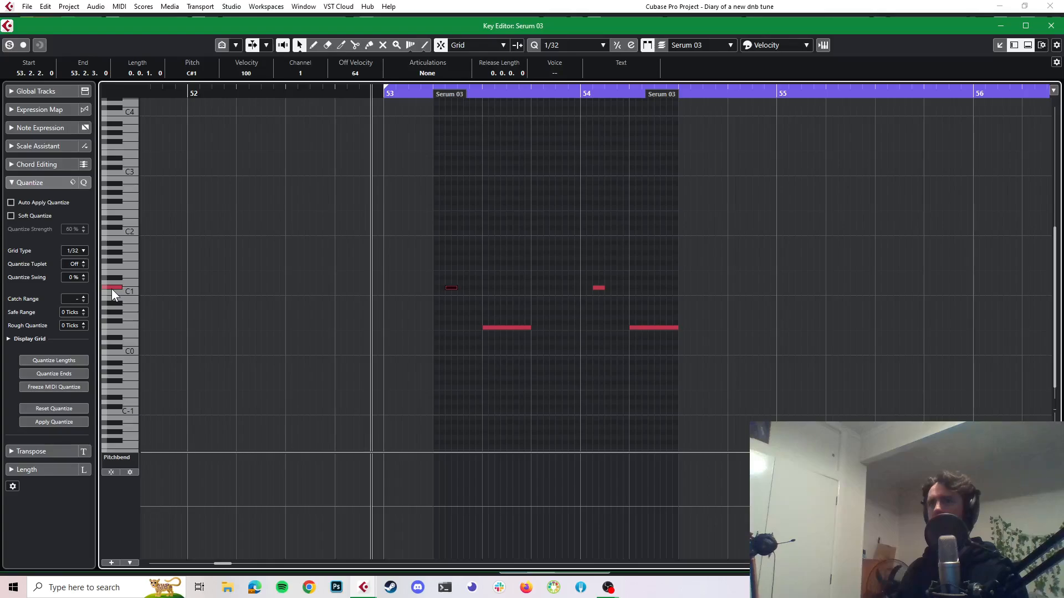
click(615, 8)
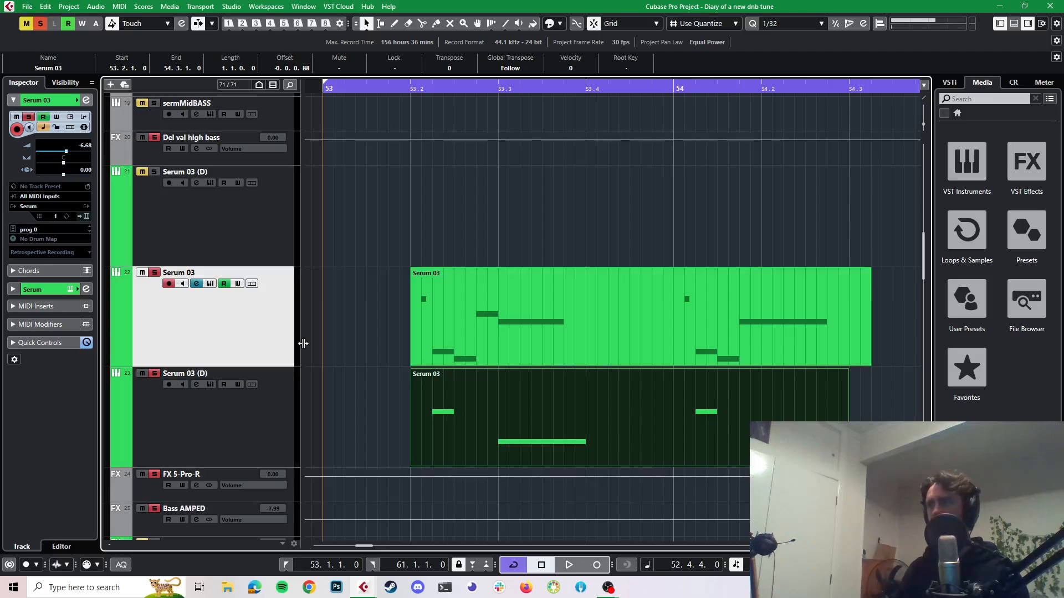
- Check the pitch of the short opening note in the Serum 03 part (track 22) and audition the soloed bass layers
double_click(488, 306)
ctrl+scroll(434, 318, up, 5)
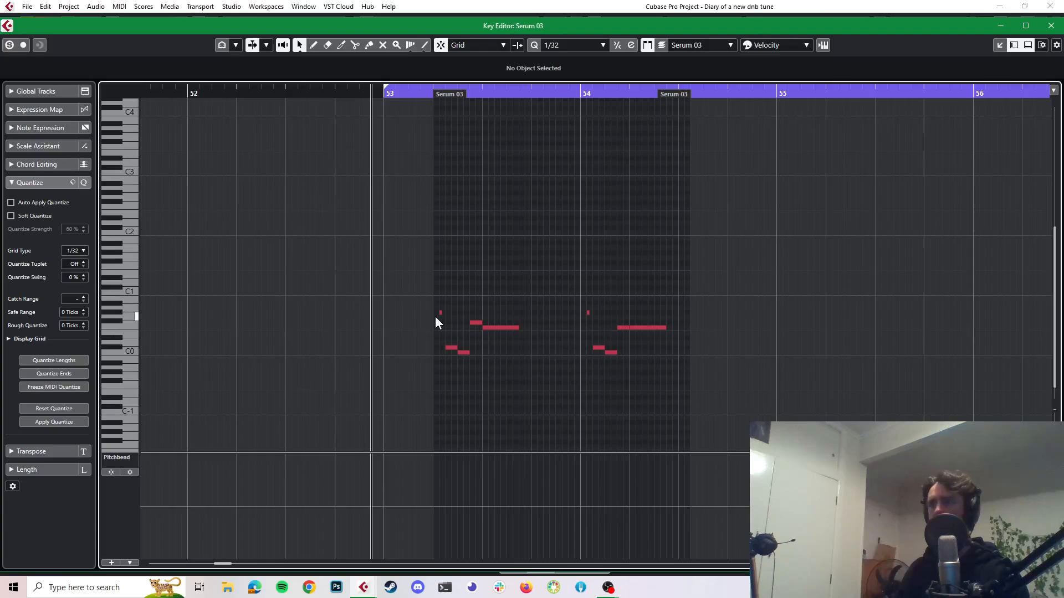
click(452, 313)
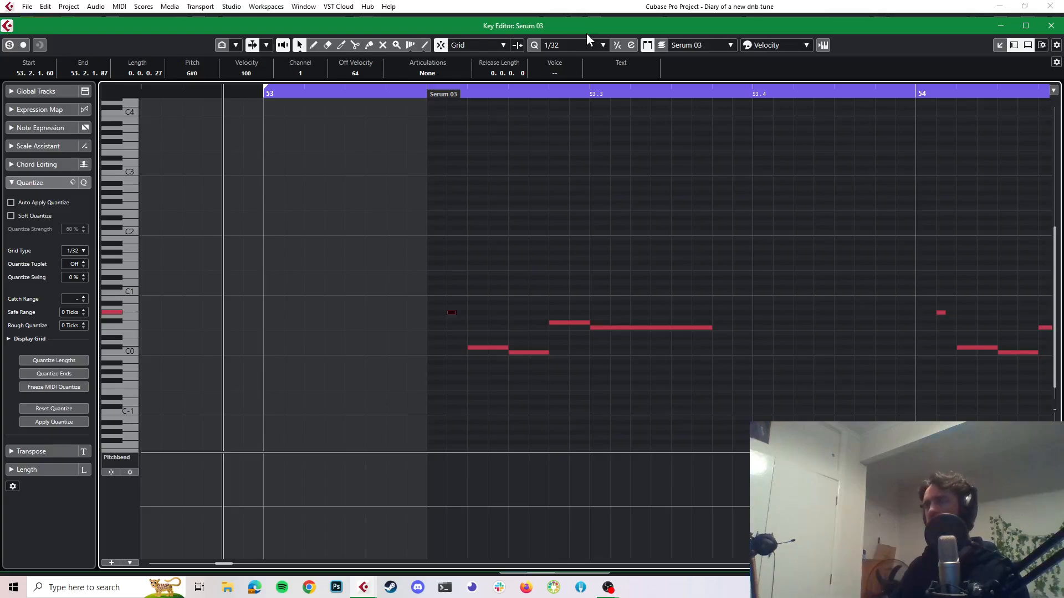
click(573, 8)
key(space)
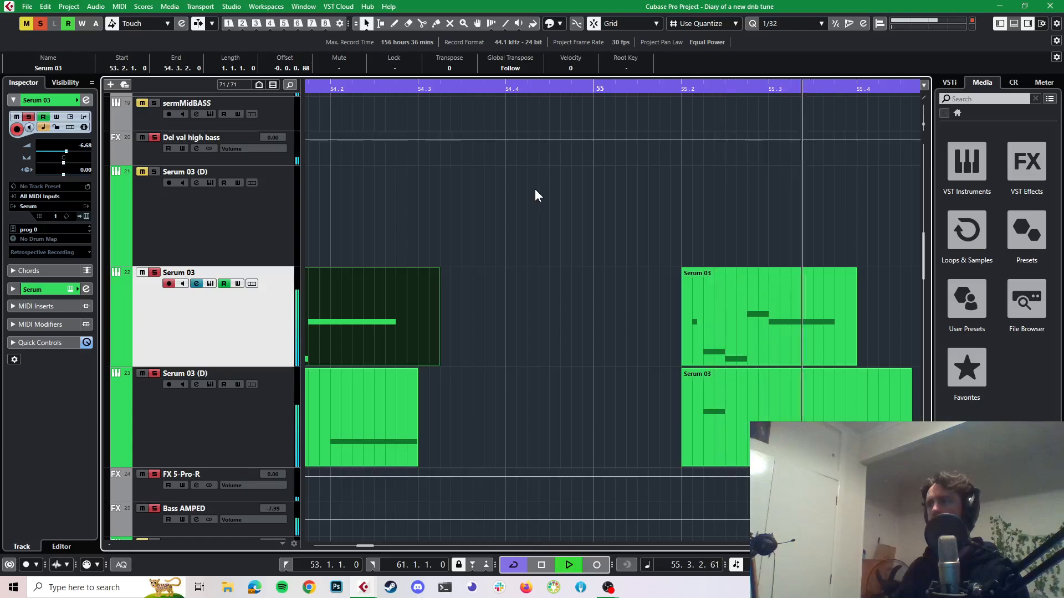
key(space)
- Deactivate all solos and audition the stacked Serum bass layers in the full mix from 52.4.4
click(41, 24)
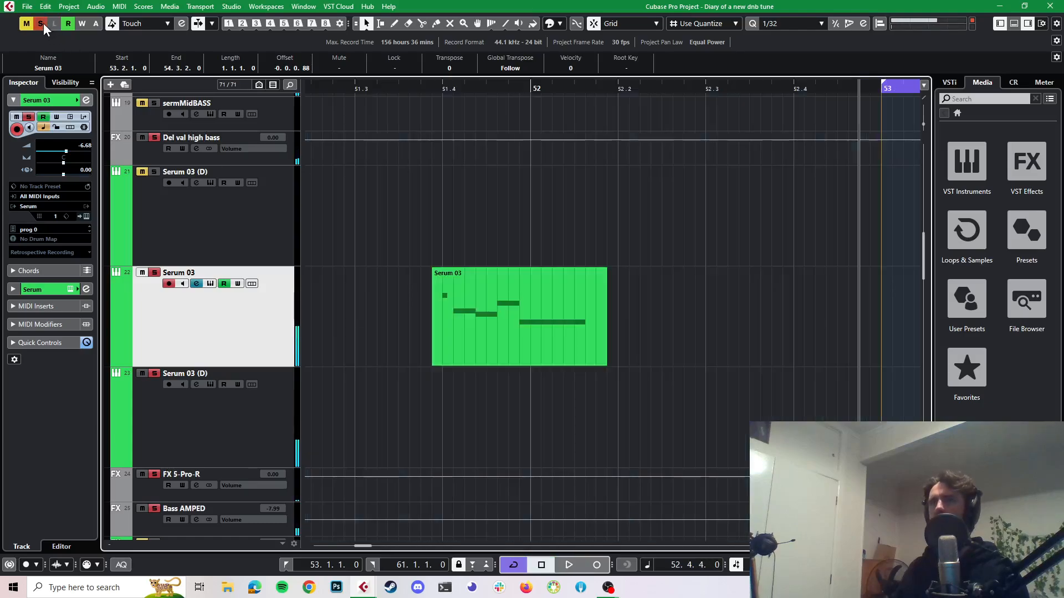
key(space)
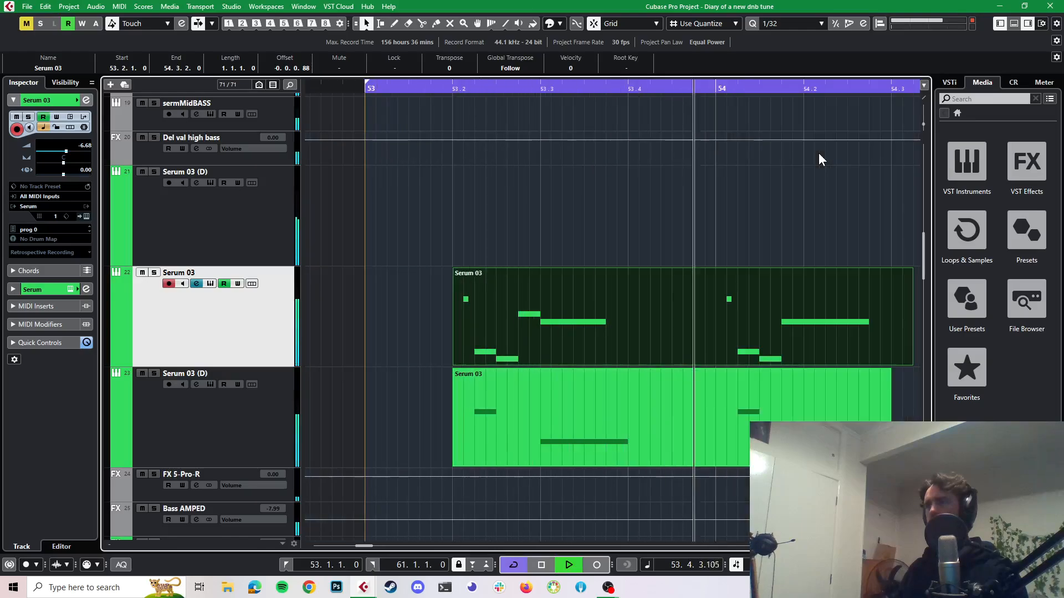
key(space)
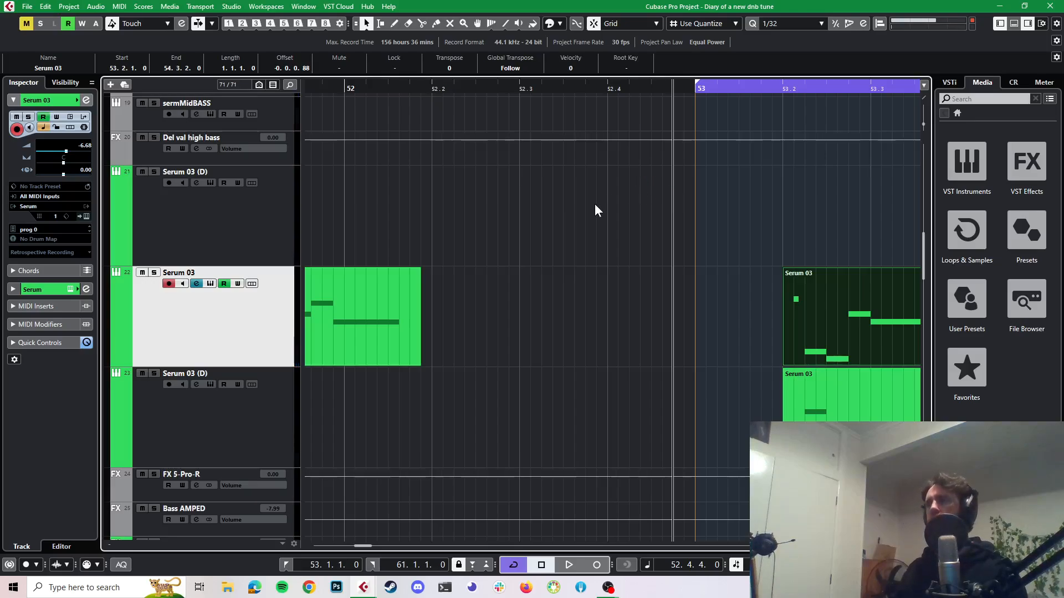
scroll(594, 204, right, 2)
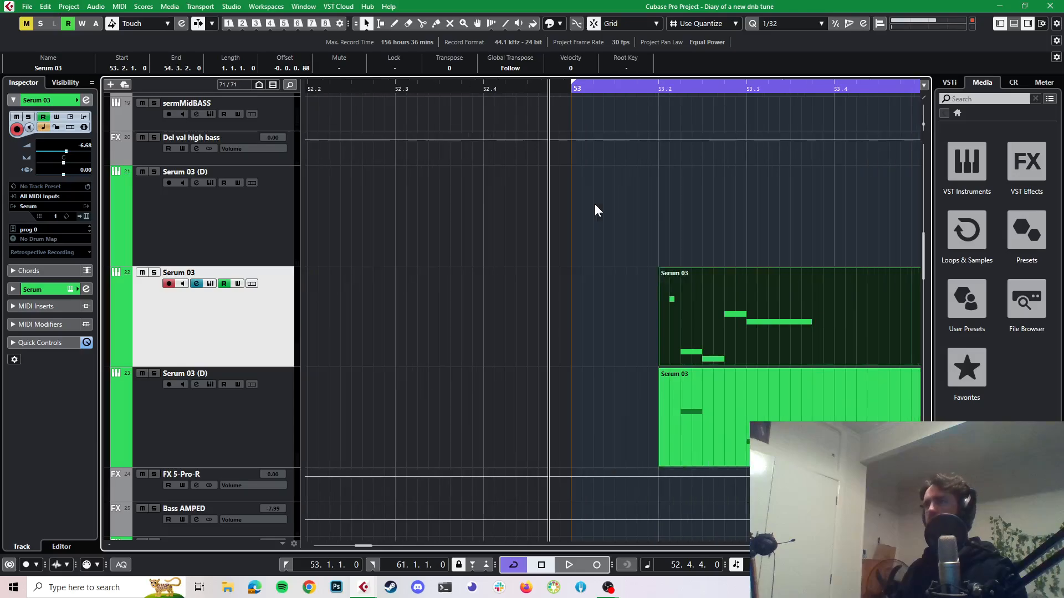
- Unmute the MIDS FOLD folder track and audition the drop with the mids included from just before bar 53
scroll(594, 205, up, 2)
scroll(539, 298, right, 3)
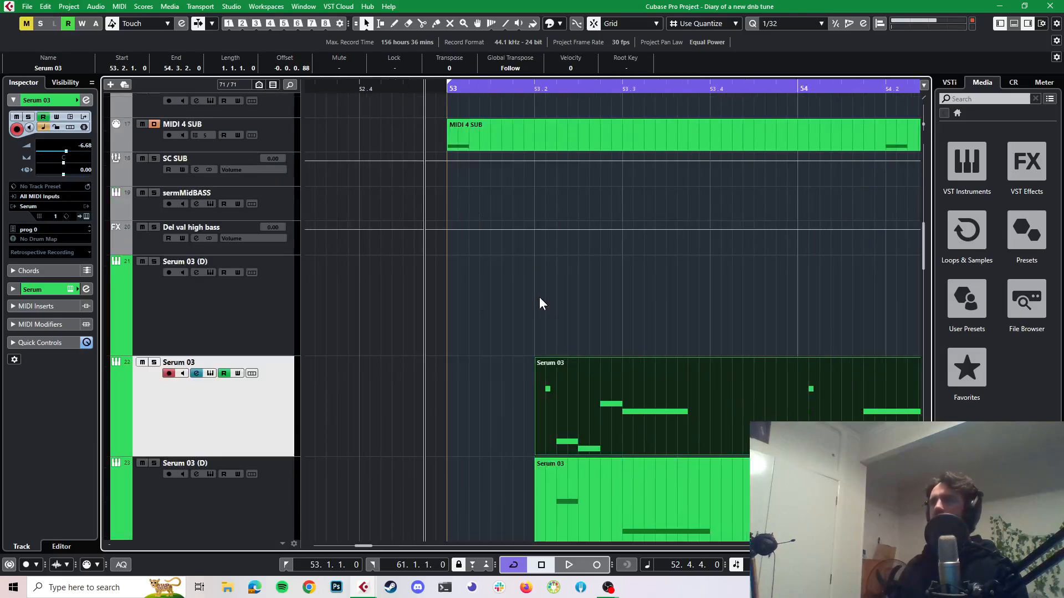
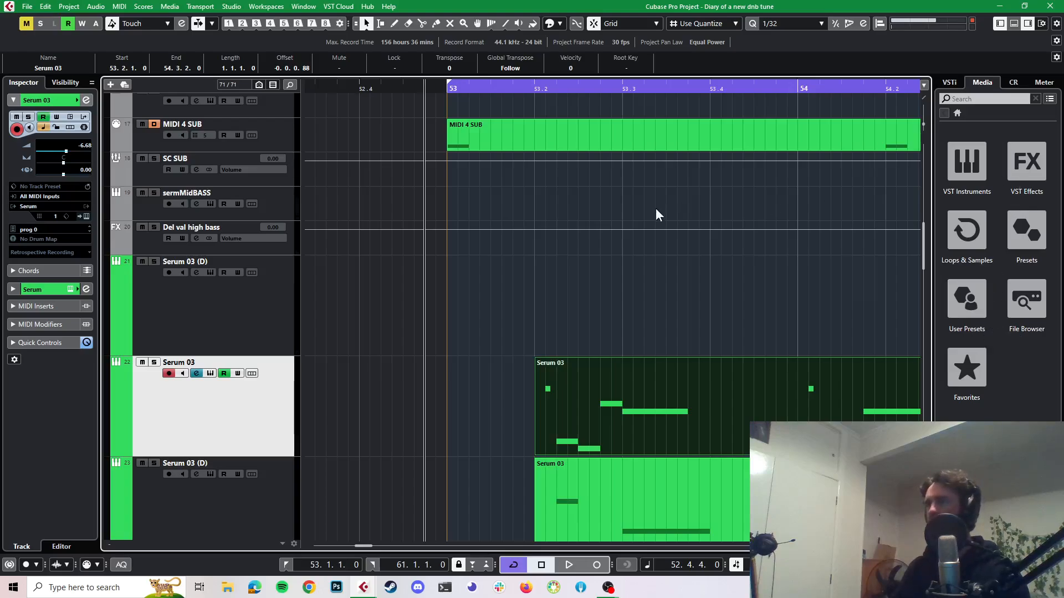
click(438, 86)
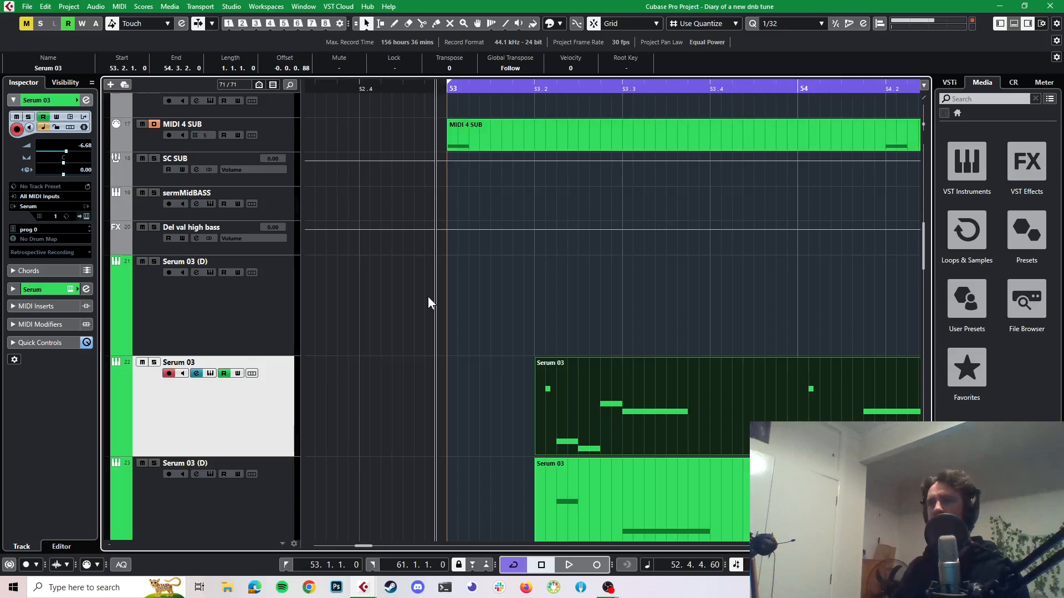
scroll(428, 295, down, 10)
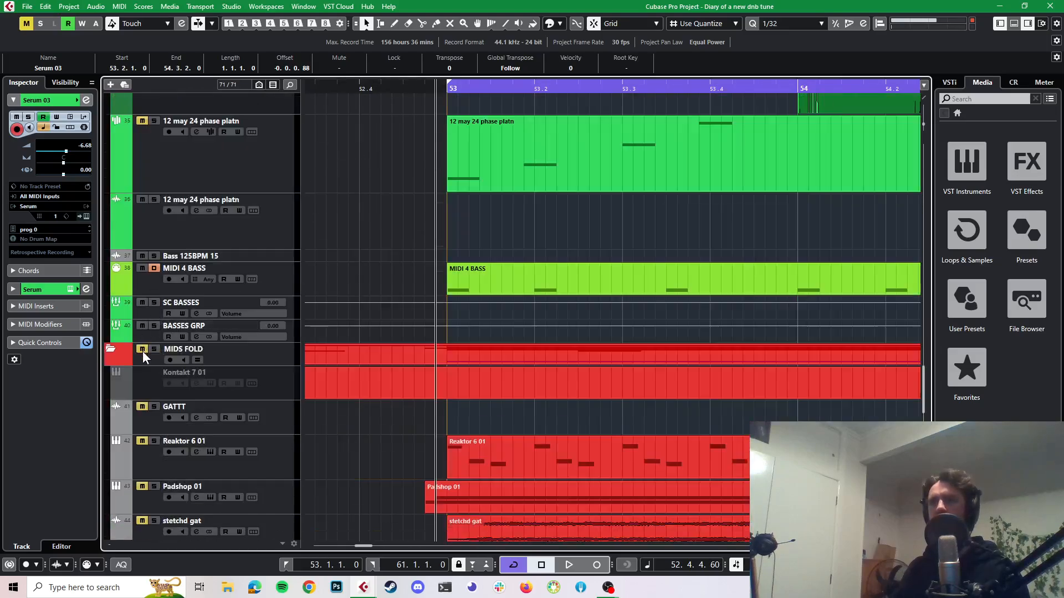
click(142, 349)
key(space)
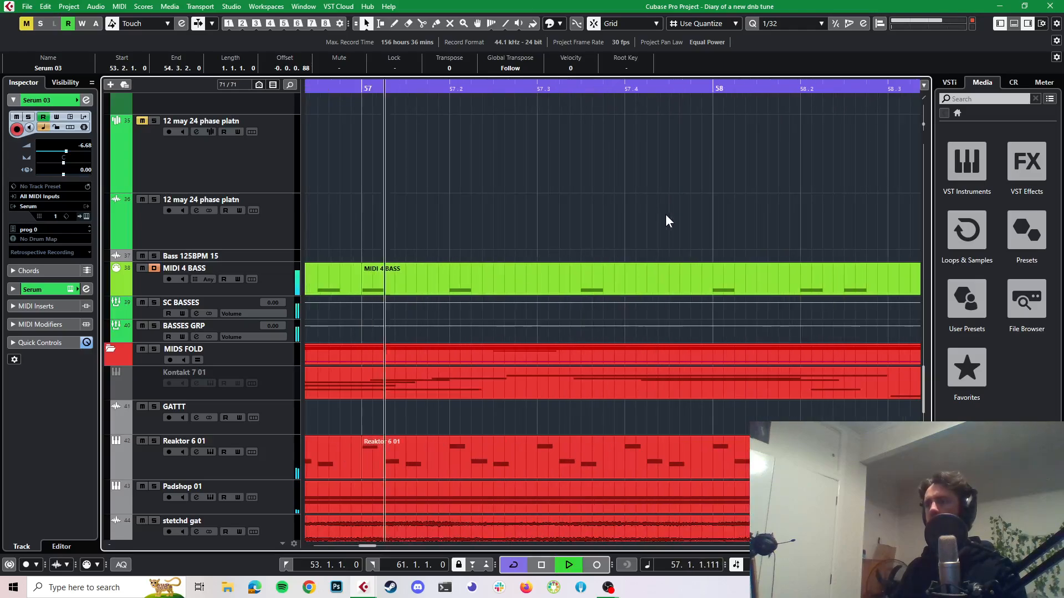
scroll(666, 214, down, 5)
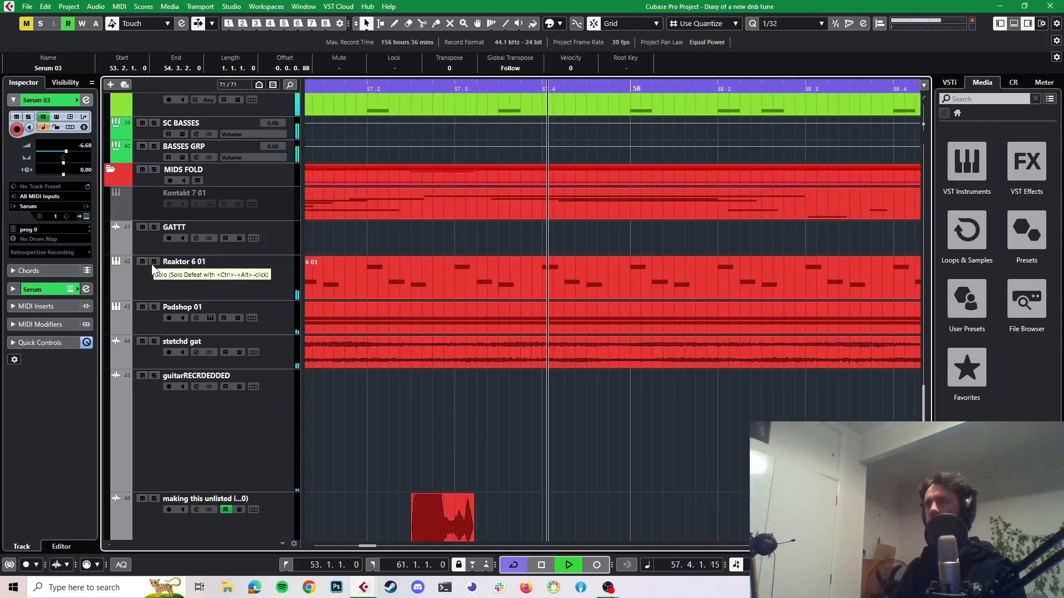
scroll(384, 240, up, 5)
scroll(385, 244, up, 15)
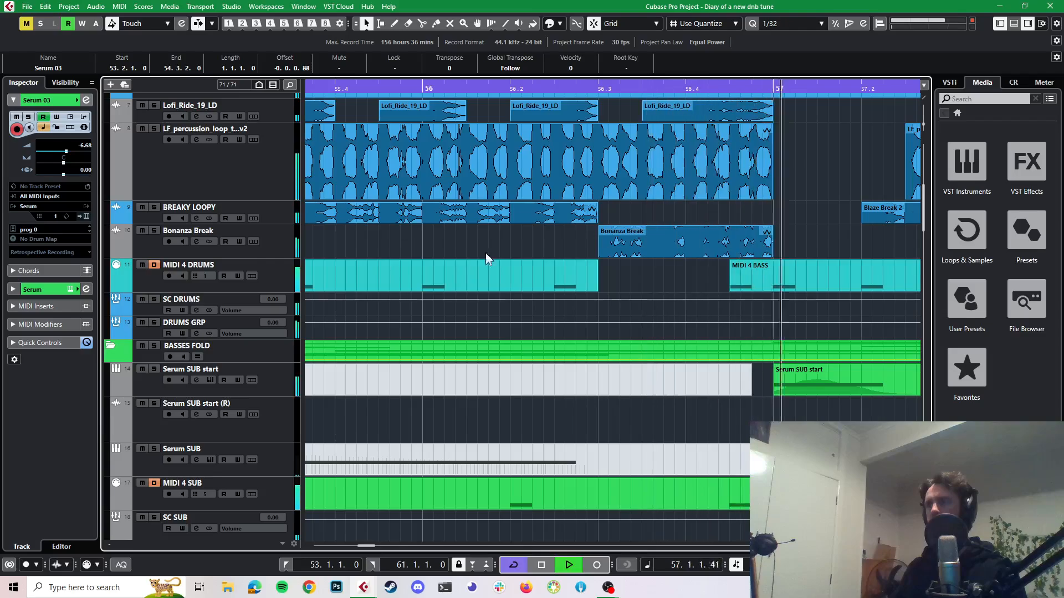
key(space)
- Examine the muted sub parts on Serum SUB start, Serum SUB start (R) and Serum SUB against the Serum 03 parts between bars 54 and 57
scroll(559, 320, right, 14)
scroll(557, 318, down, 4)
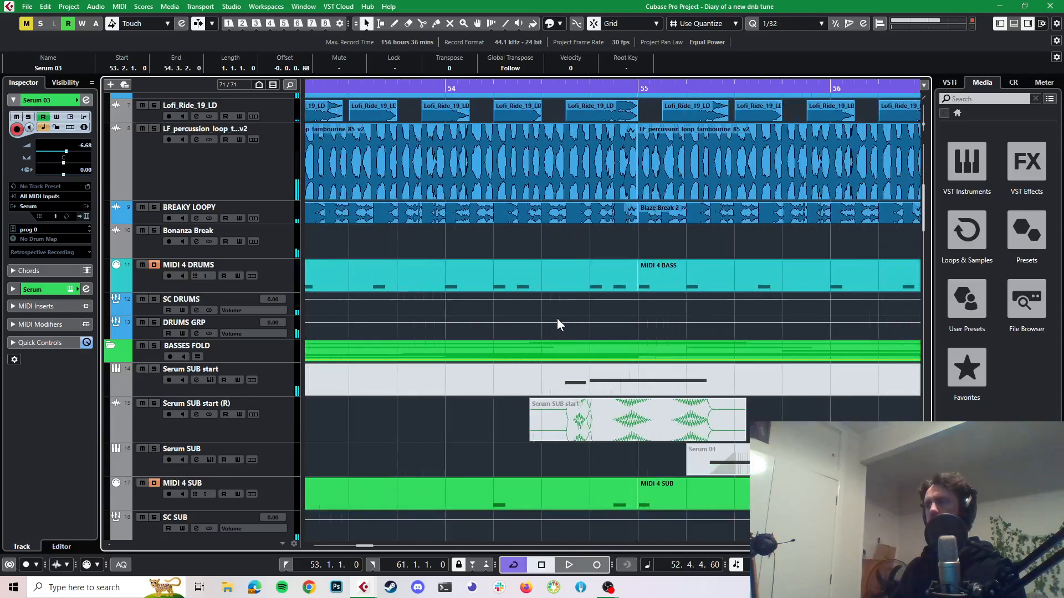
scroll(557, 318, down, 6)
scroll(557, 318, right, 4)
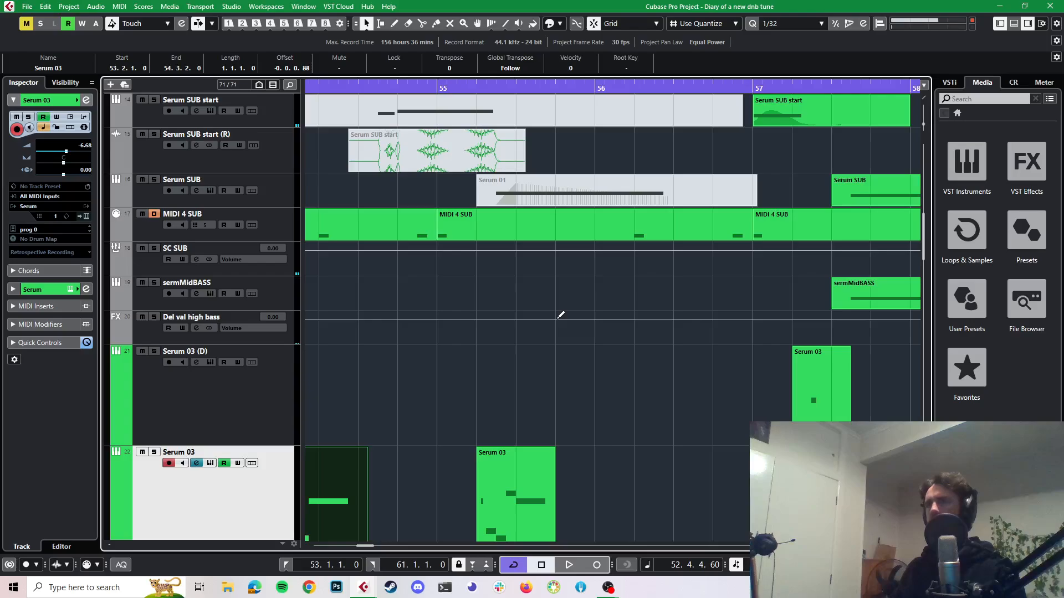
click(154, 179)
click(154, 179)
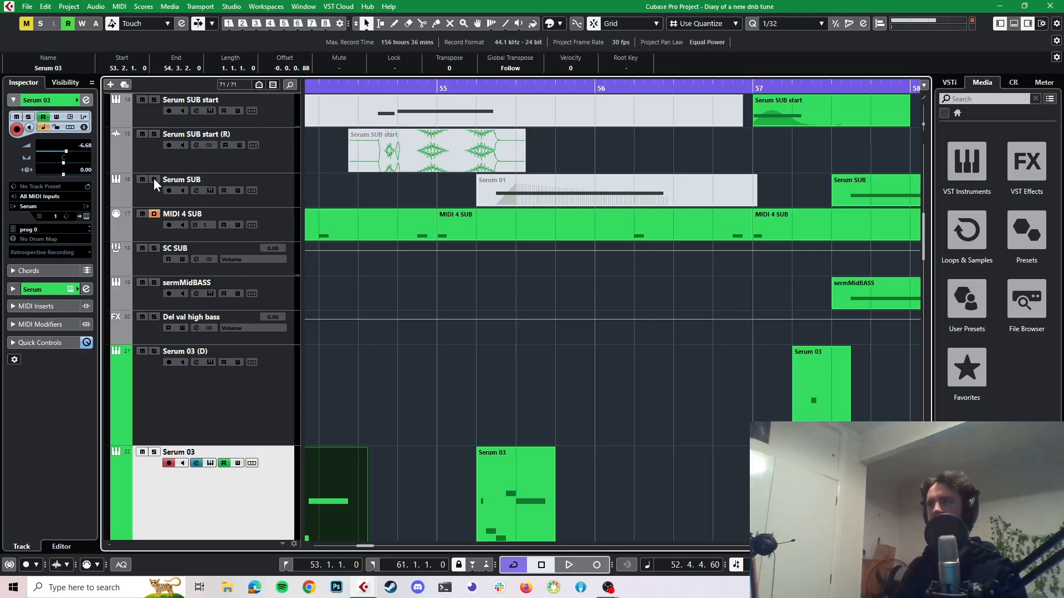
scroll(366, 152, left, 2)
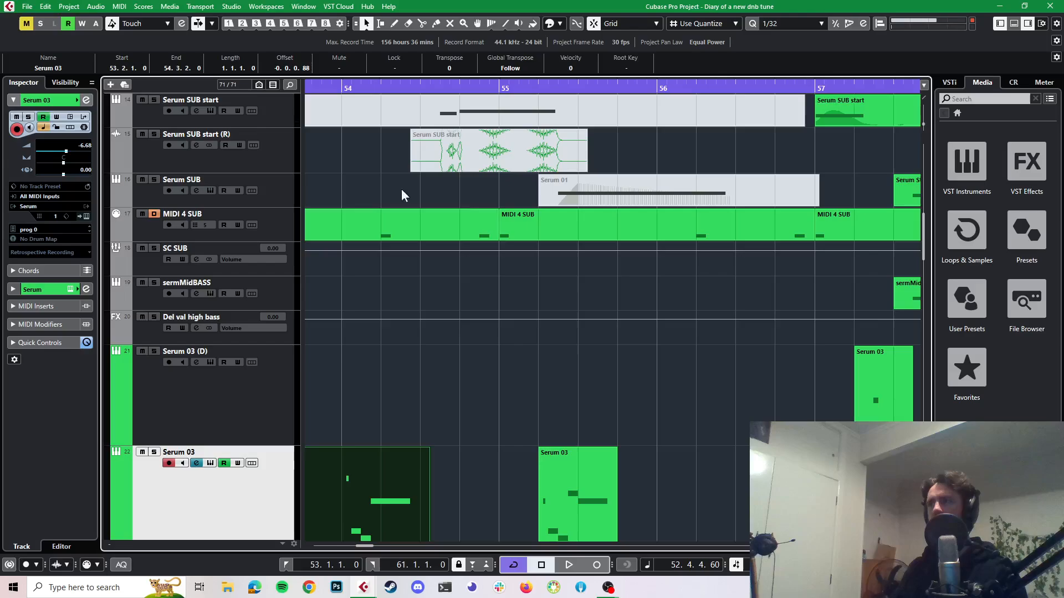
scroll(519, 203, down, 5)
scroll(518, 204, up, 8)
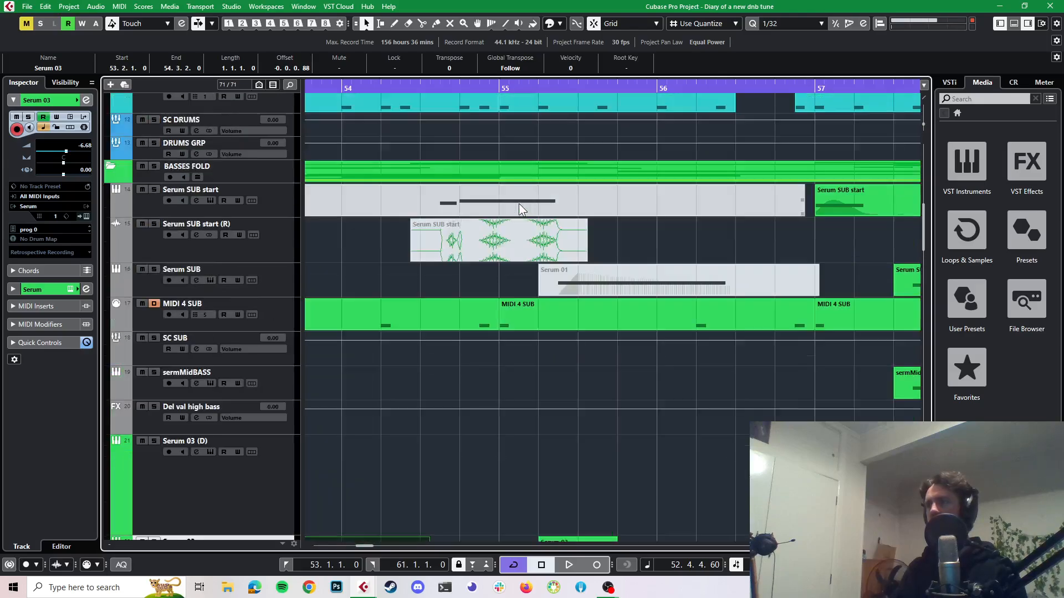
- Unmute the Serum 01 part on the Serum SUB track and audition it soloed from just before 55.2
click(576, 282)
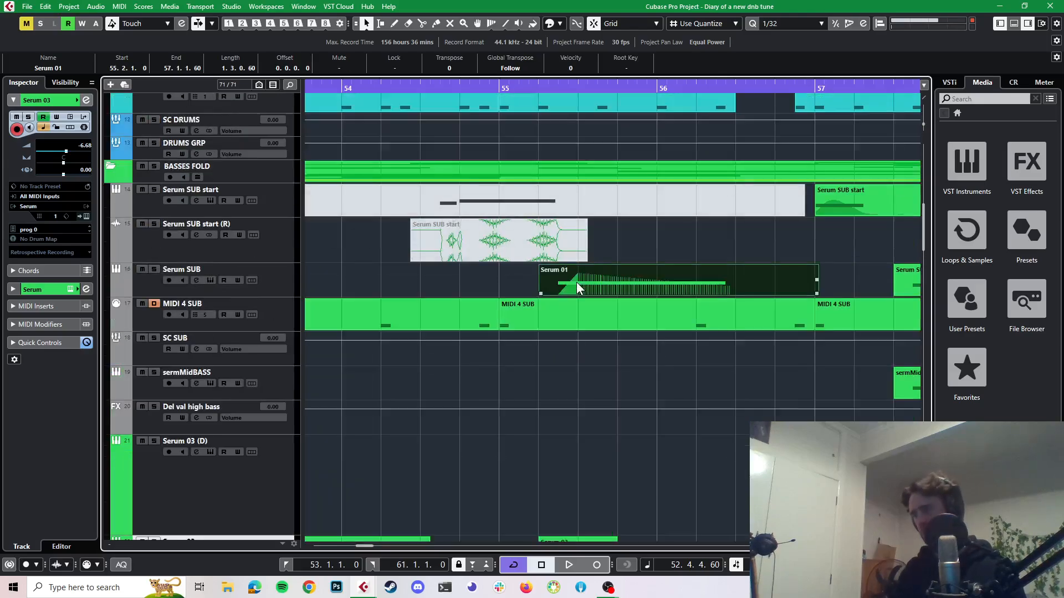
click(152, 271)
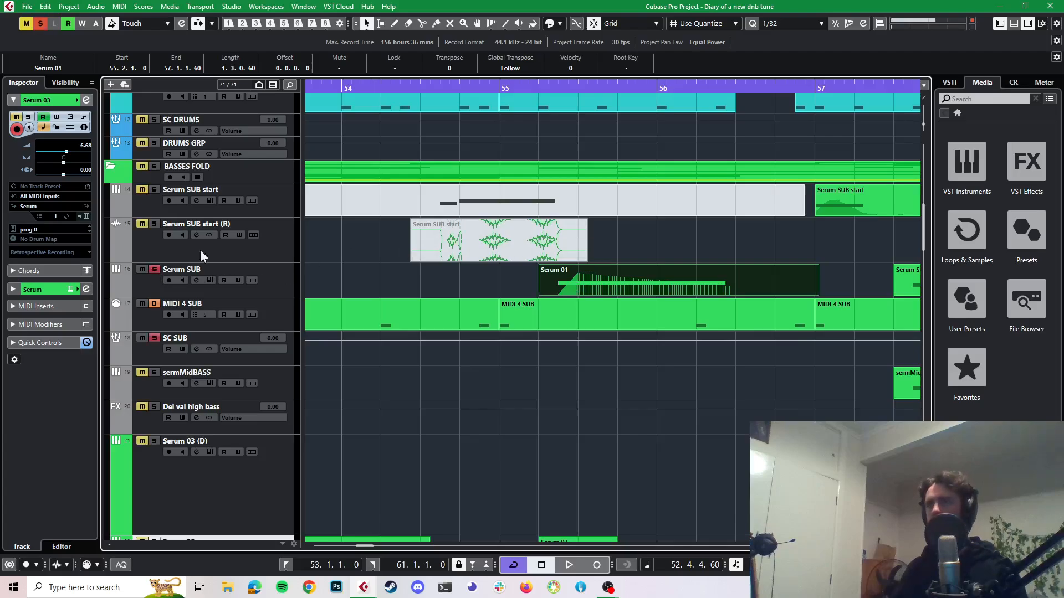
click(527, 89)
key(space)
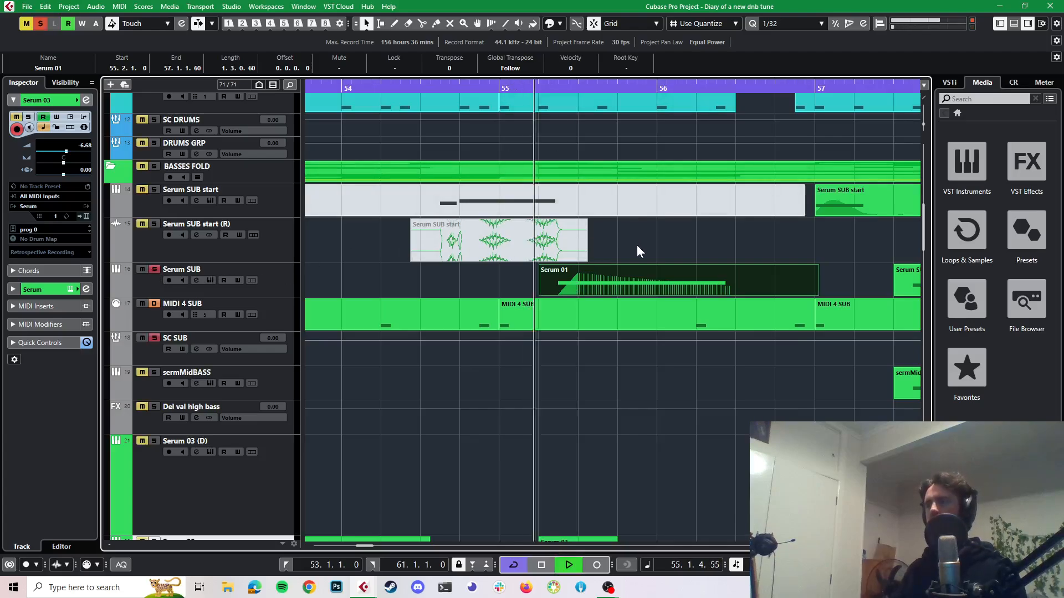
key(space)
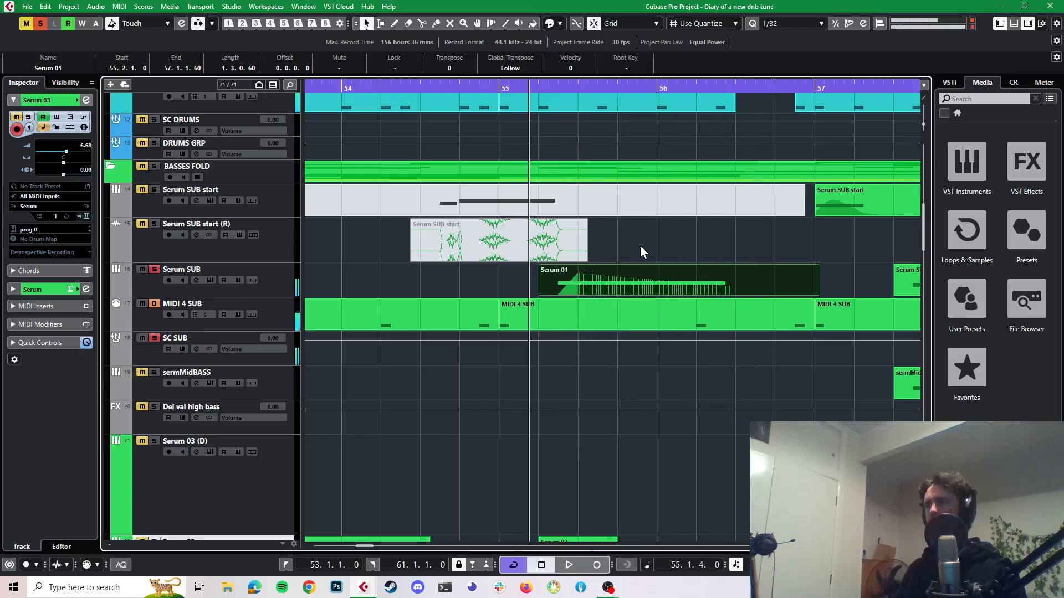
- Move the solo from the Serum SUB track to the Serum SUB start (R) track
scroll(697, 282, down, 10)
scroll(696, 281, down, 8)
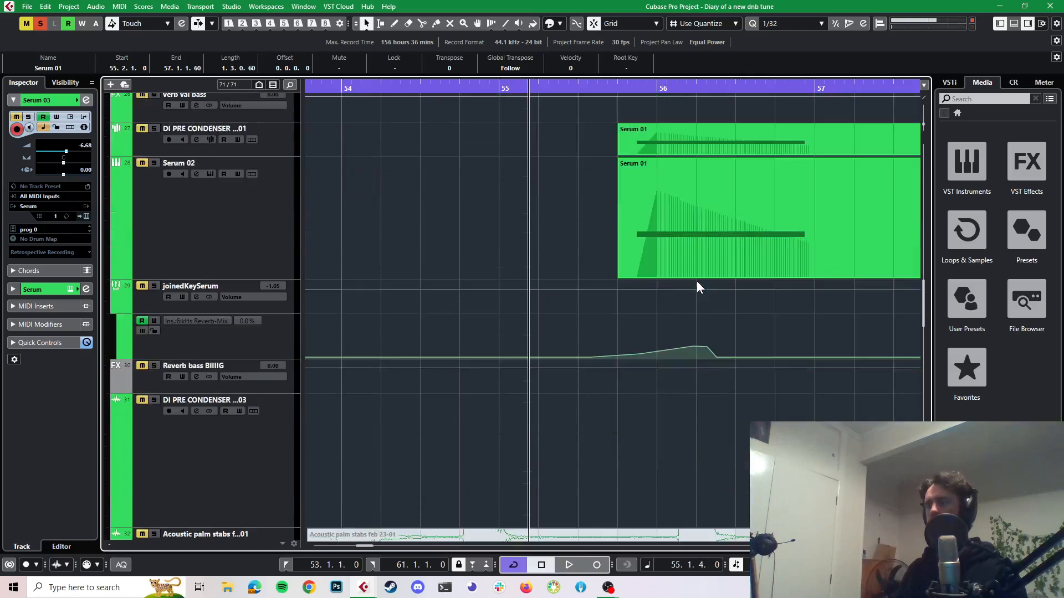
scroll(697, 281, up, 15)
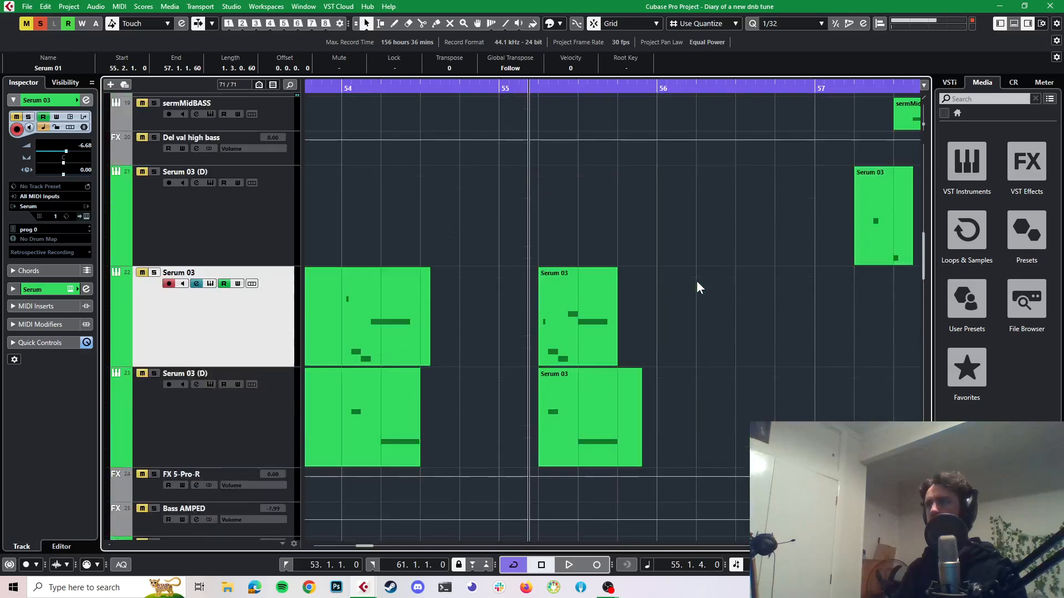
click(154, 269)
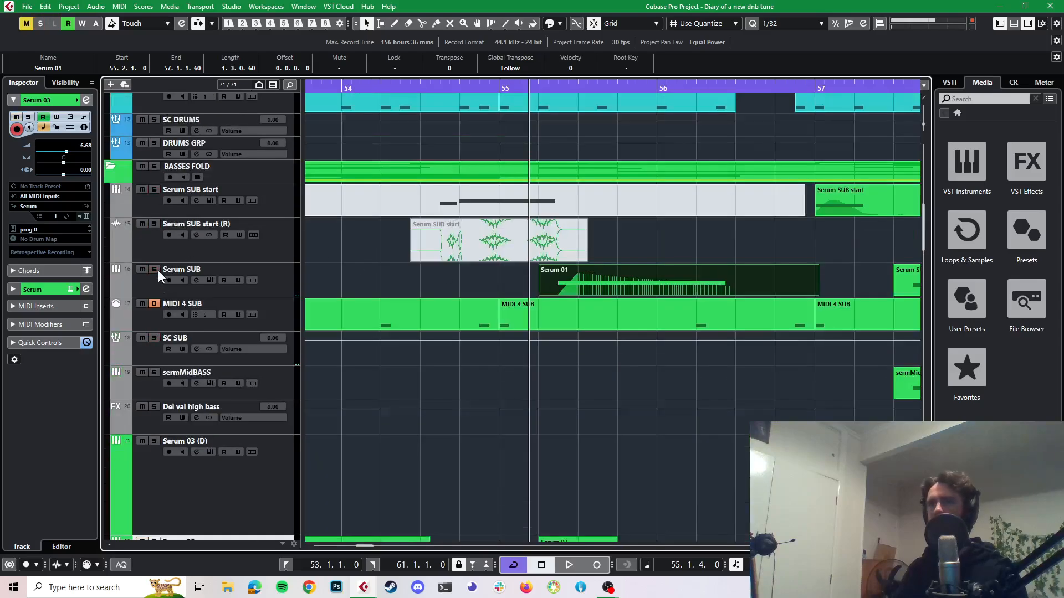
click(154, 224)
- Unmute the Serum SUB start clip on Serum SUB start (R) to audition it from 54.2.3, and mute it again
click(475, 236)
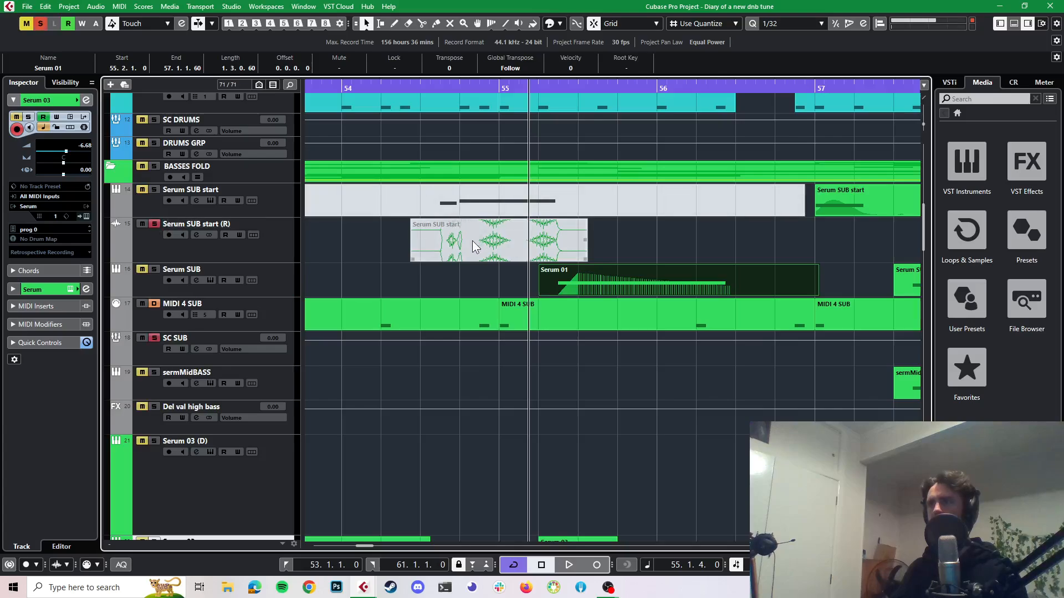
click(472, 241)
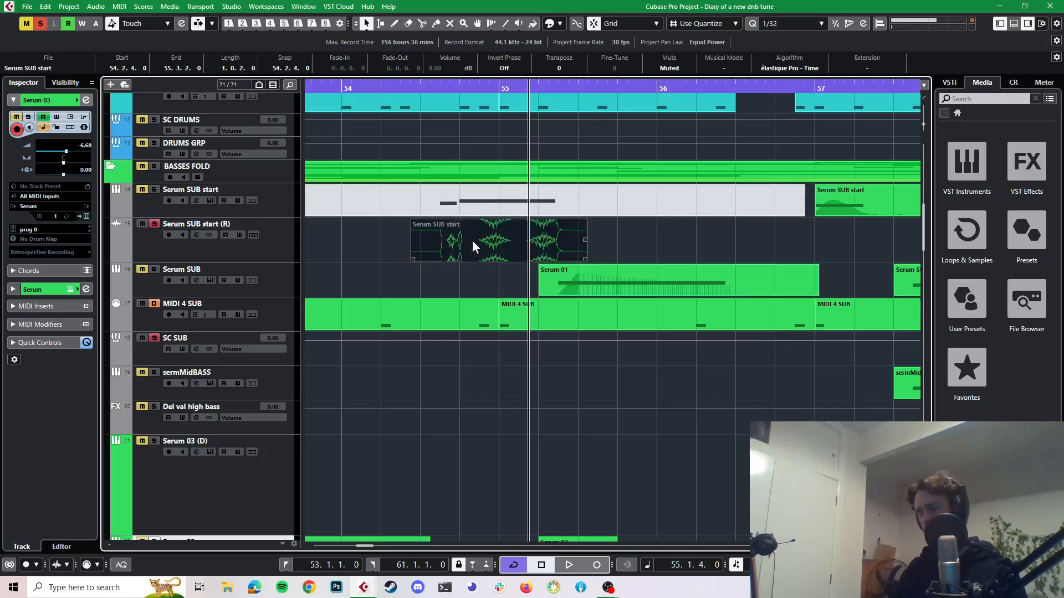
key(shift+u)
click(403, 92)
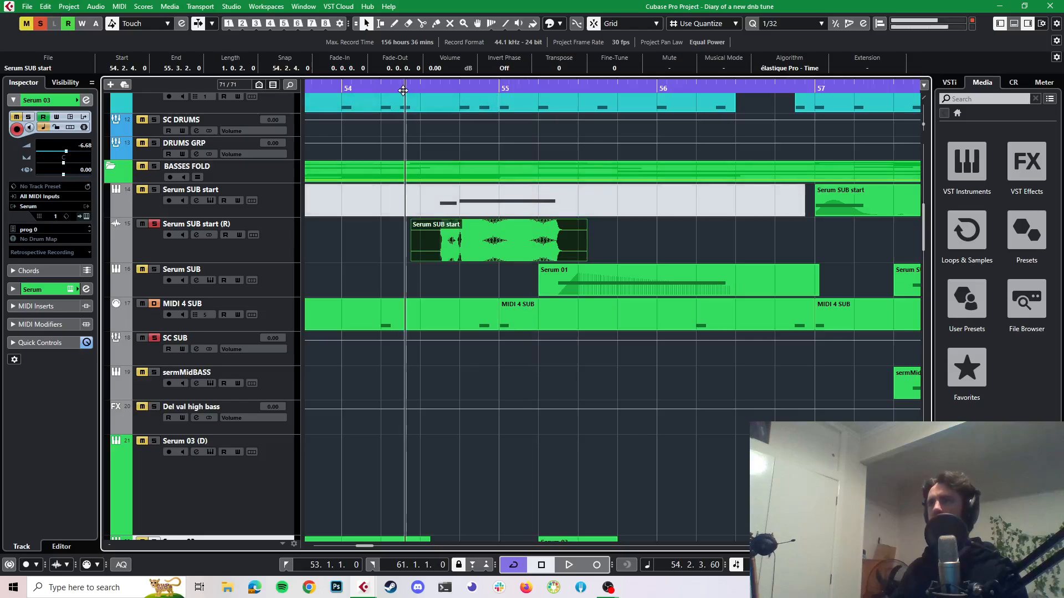
key(space)
key(space)
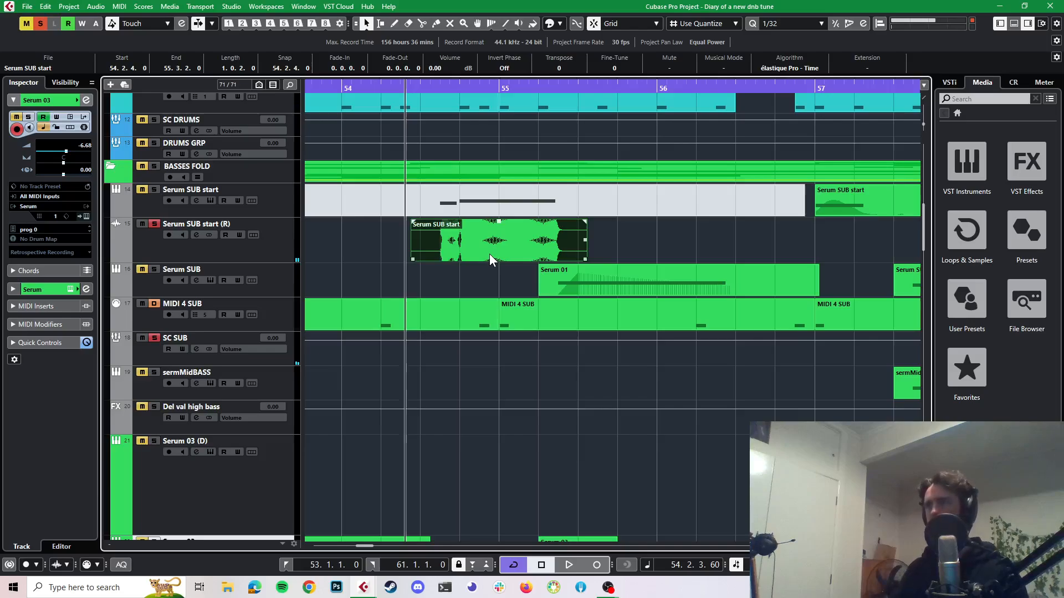
click(610, 233)
click(553, 241)
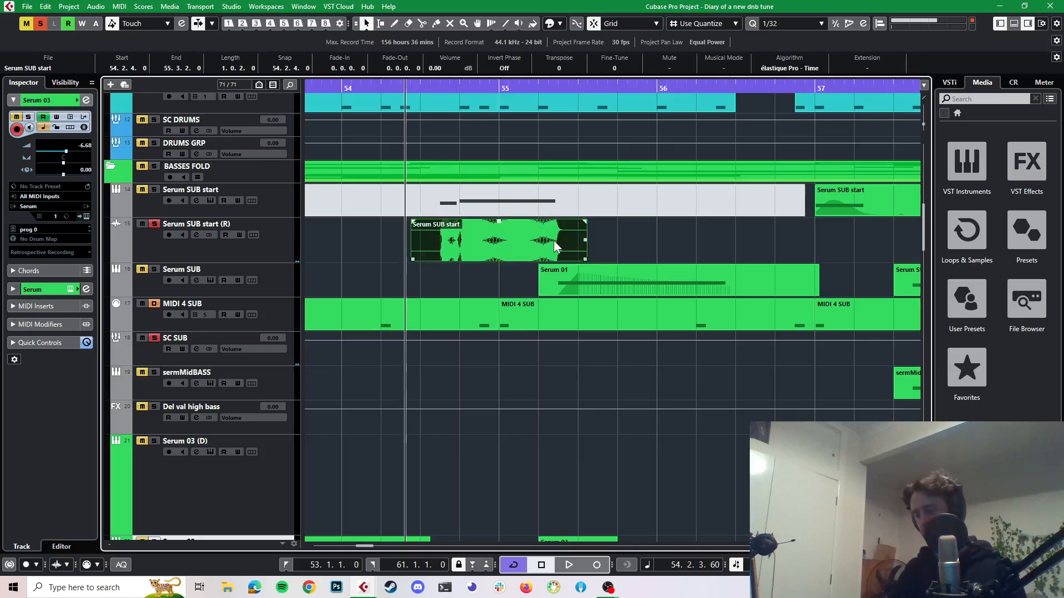
key(shift+m)
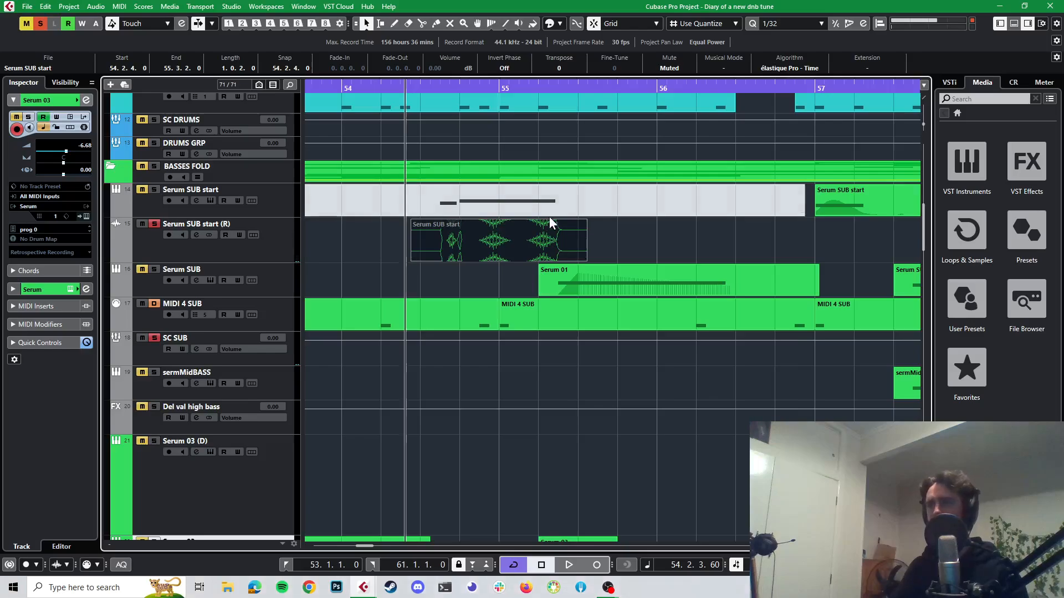
- Examine how the sub parts line up with the Serum 03 and Serum 01 bass parts between bars 53 and 58
scroll(556, 211, down, 3)
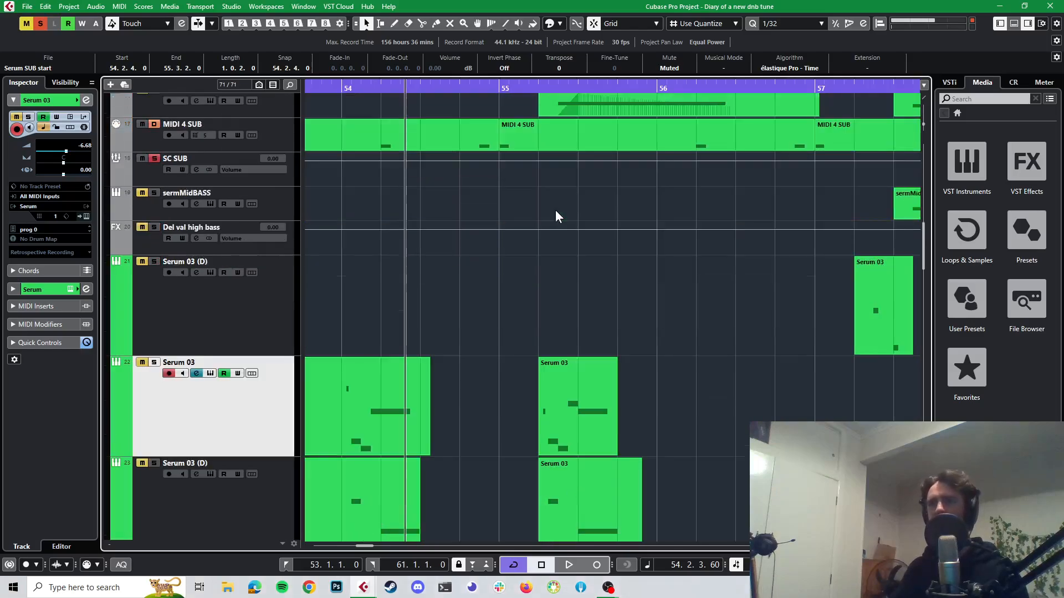
scroll(556, 212, down, 8)
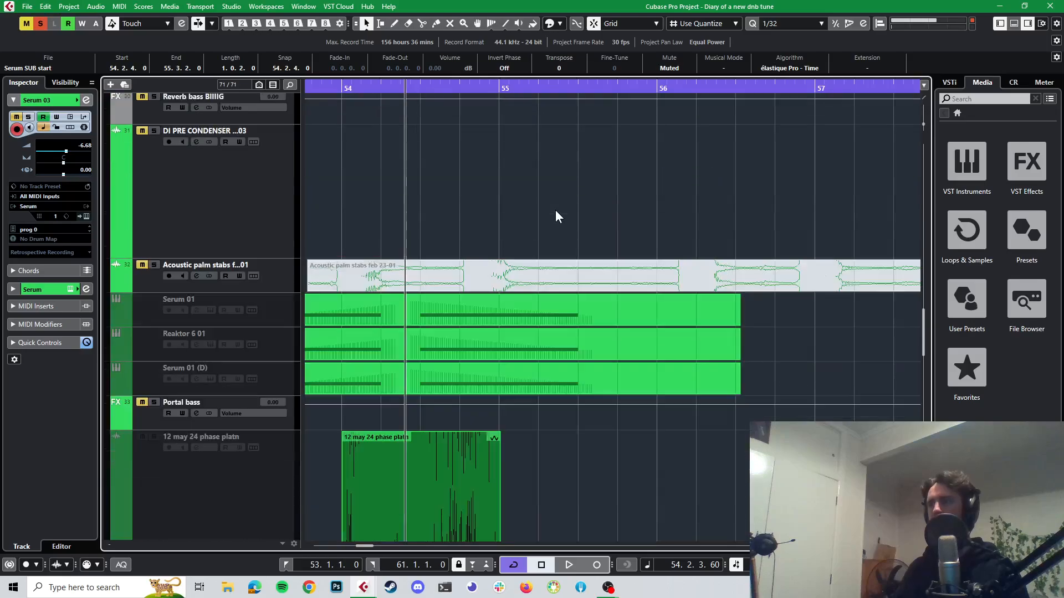
scroll(557, 215, down, 5)
scroll(556, 216, up, 15)
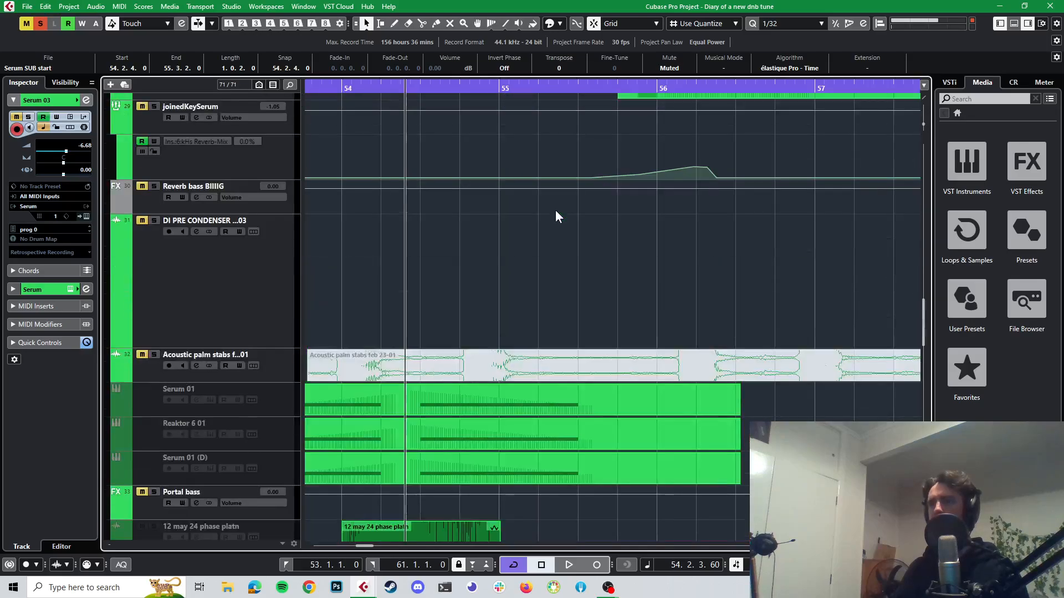
scroll(555, 211, up, 3)
scroll(555, 211, down, 7)
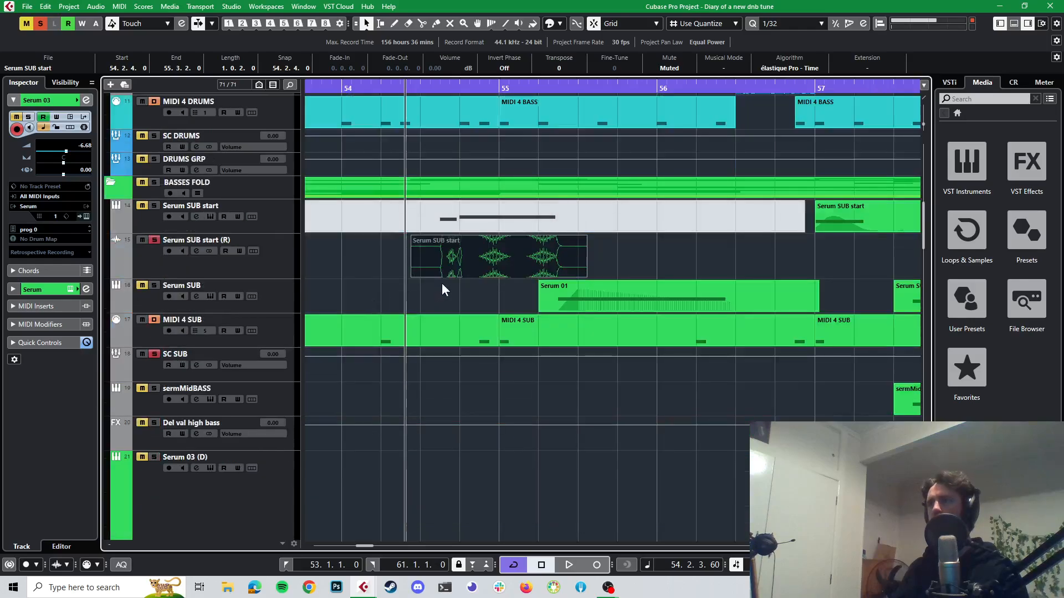
ctrl+scroll(458, 271, down, 5)
scroll(552, 289, down, 4)
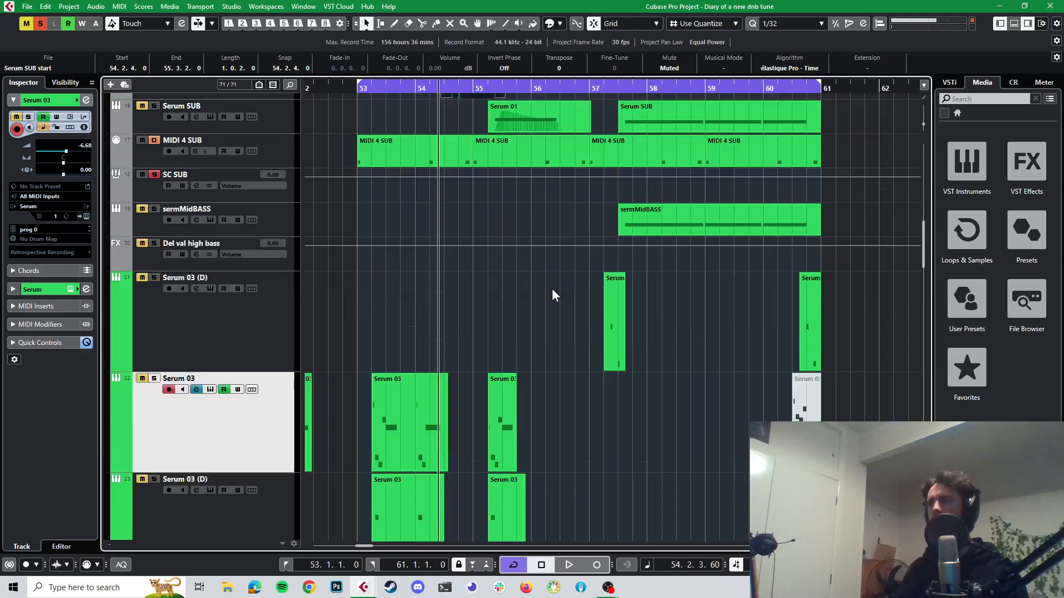
scroll(552, 289, down, 4)
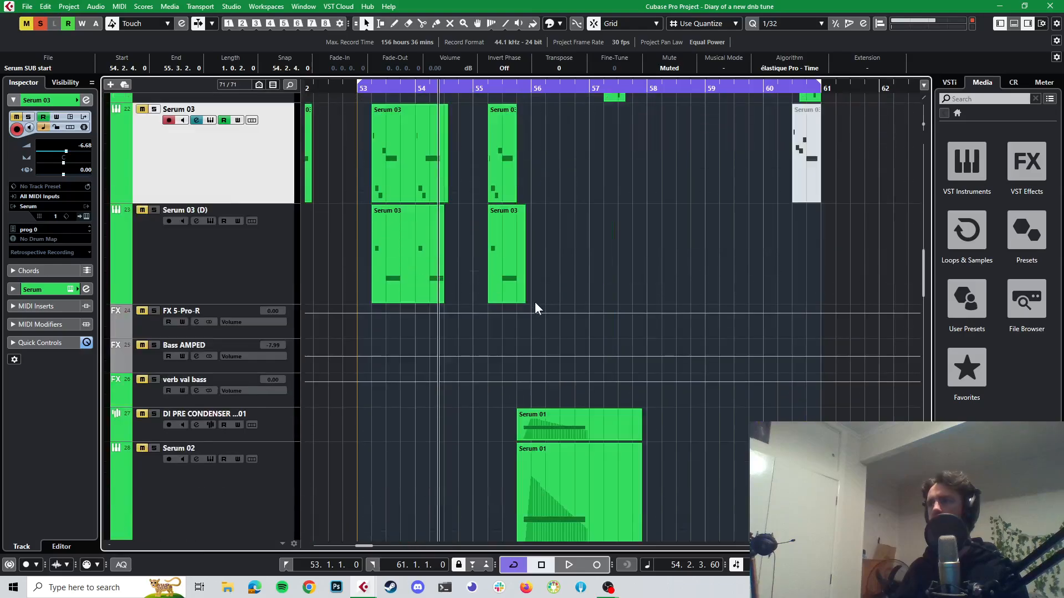
scroll(534, 301, up, 5)
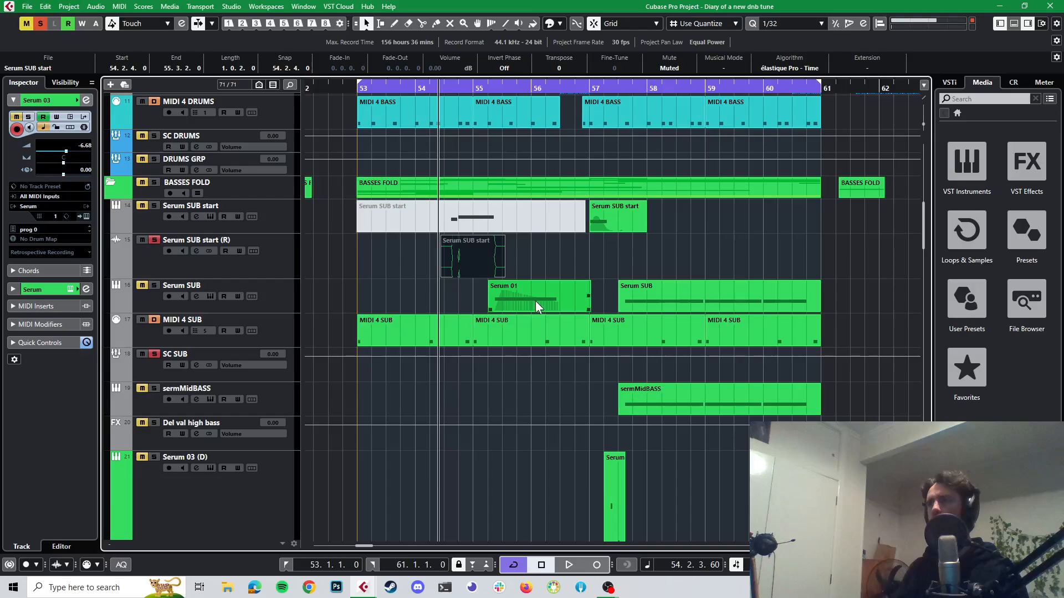
ctrl+scroll(535, 301, up, 4)
scroll(535, 300, down, 4)
scroll(536, 301, down, 2)
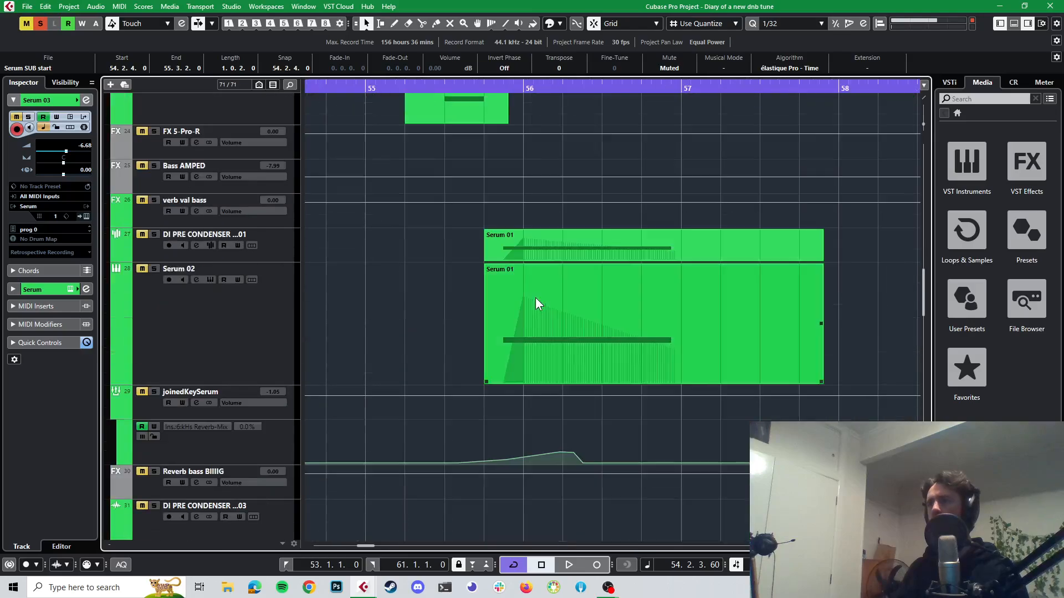
scroll(535, 298, up, 6)
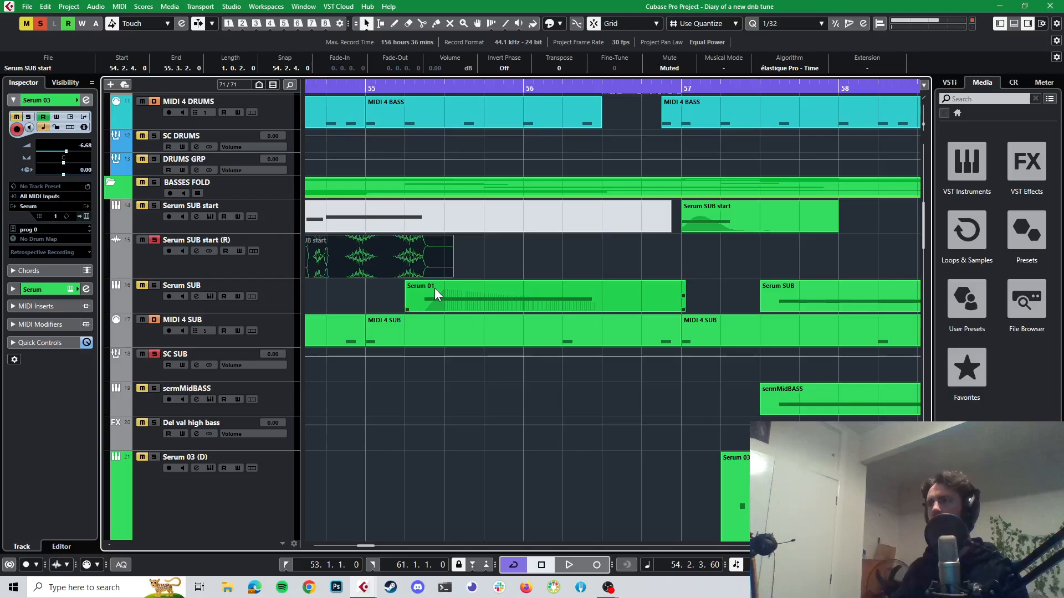
scroll(570, 296, down, 5)
scroll(499, 294, up, 6)
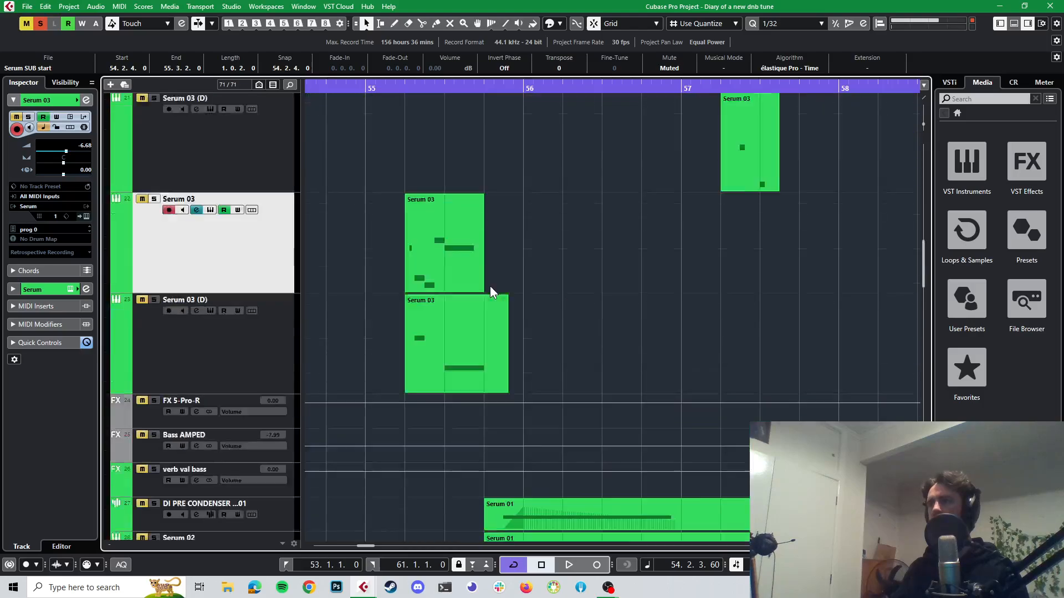
- Move the Serum 01 part on the Serum SUB track to start at 55.4.1, in line with the Serum 01 bass parts
drag(435, 396, 515, 373)
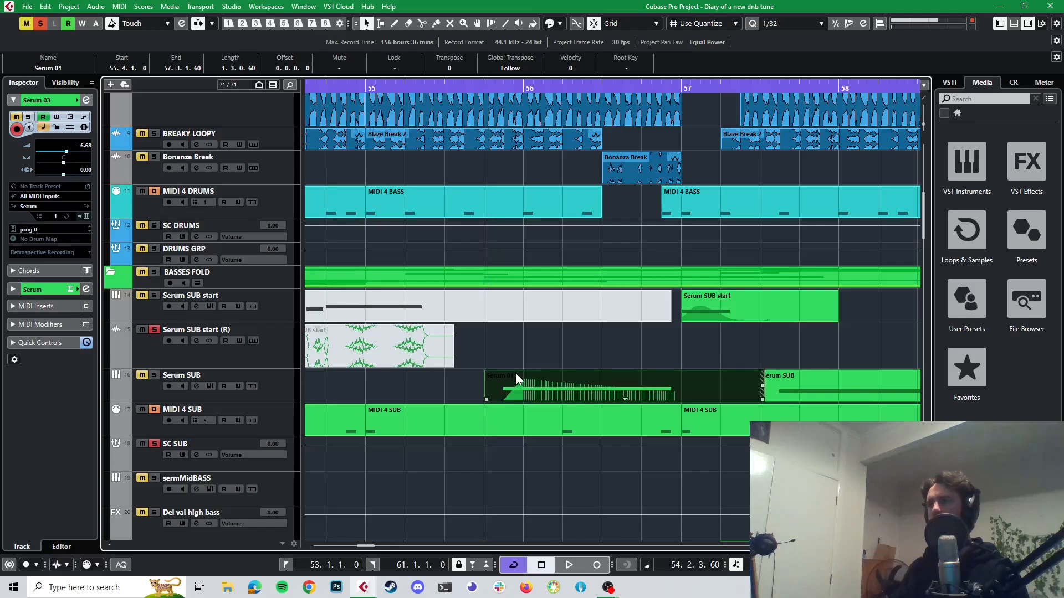
scroll(507, 365, down, 5)
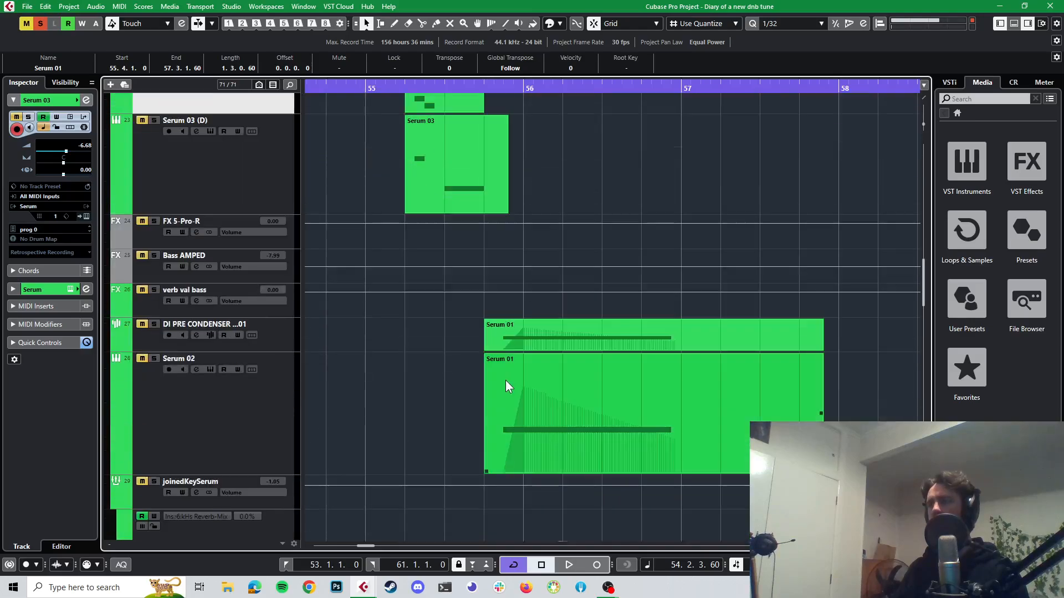
scroll(505, 380, up, 4)
- Solo the whole BASSES FOLD folder instead of the single sub track and audition it from 54.4.3
click(347, 87)
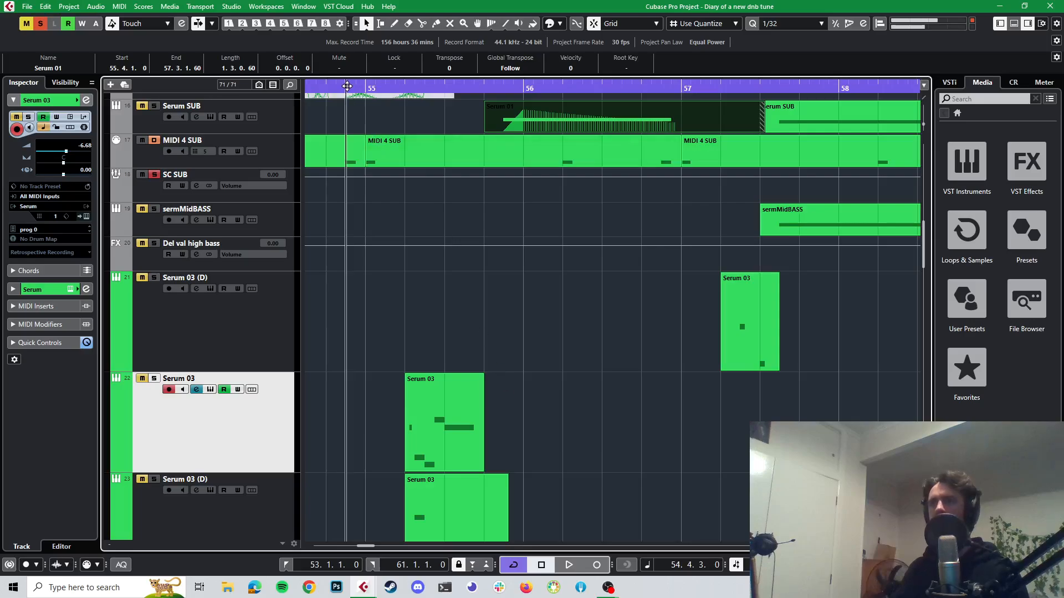
scroll(345, 171, up, 3)
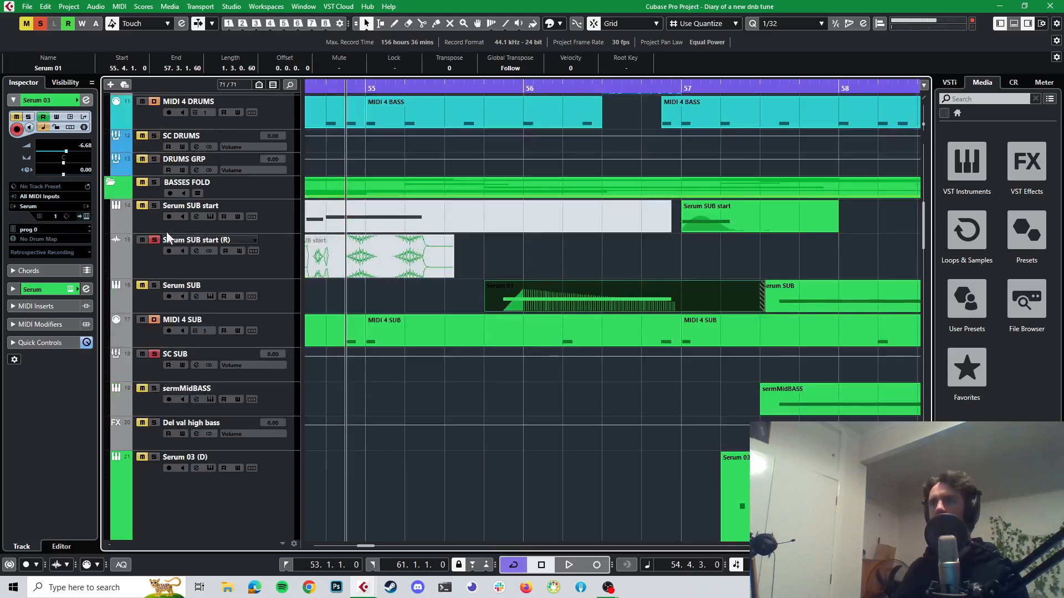
click(155, 182)
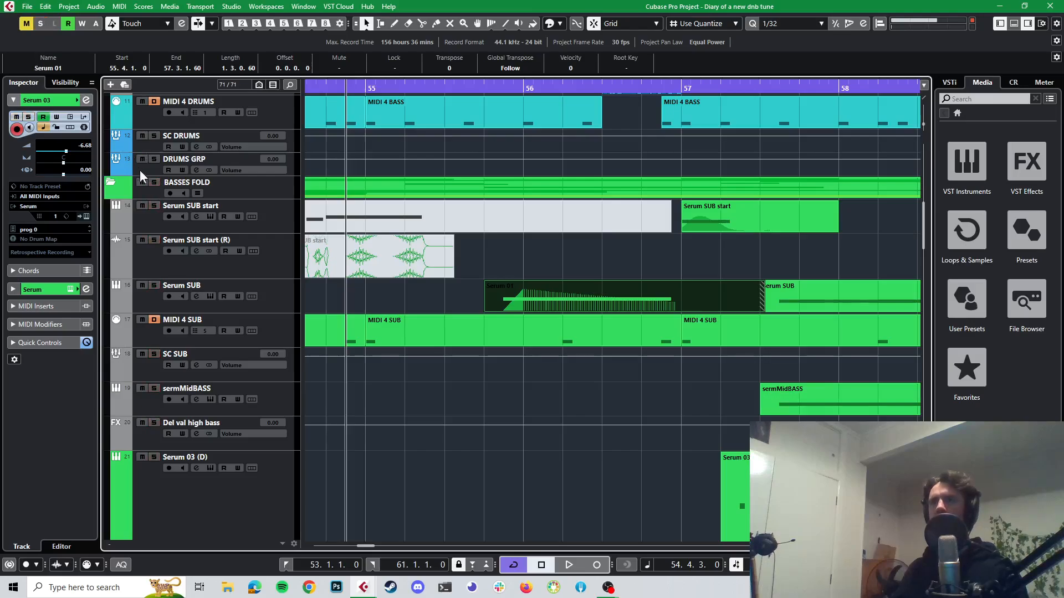
key(space)
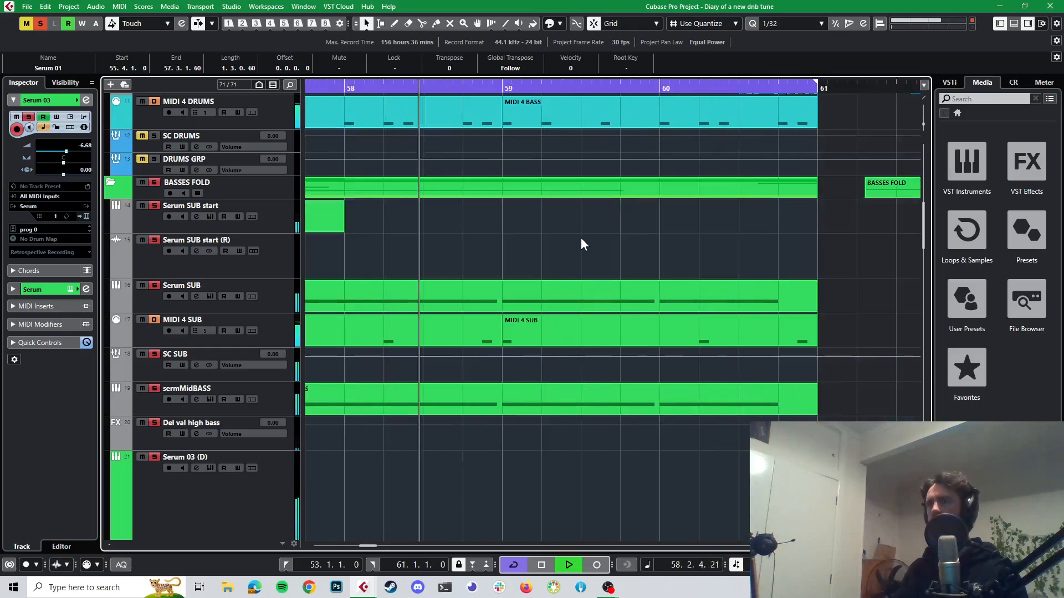
key(space)
- Clear all solos, solo BASSES FOLD again, and audition the basses from just before bar 53
click(541, 90)
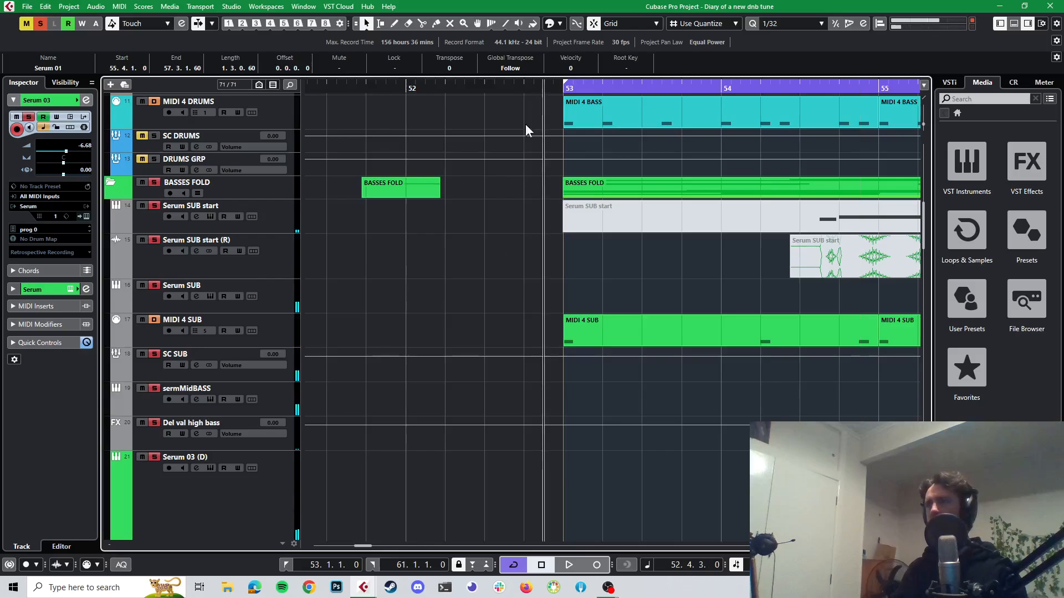
click(40, 23)
scroll(473, 204, right, 2)
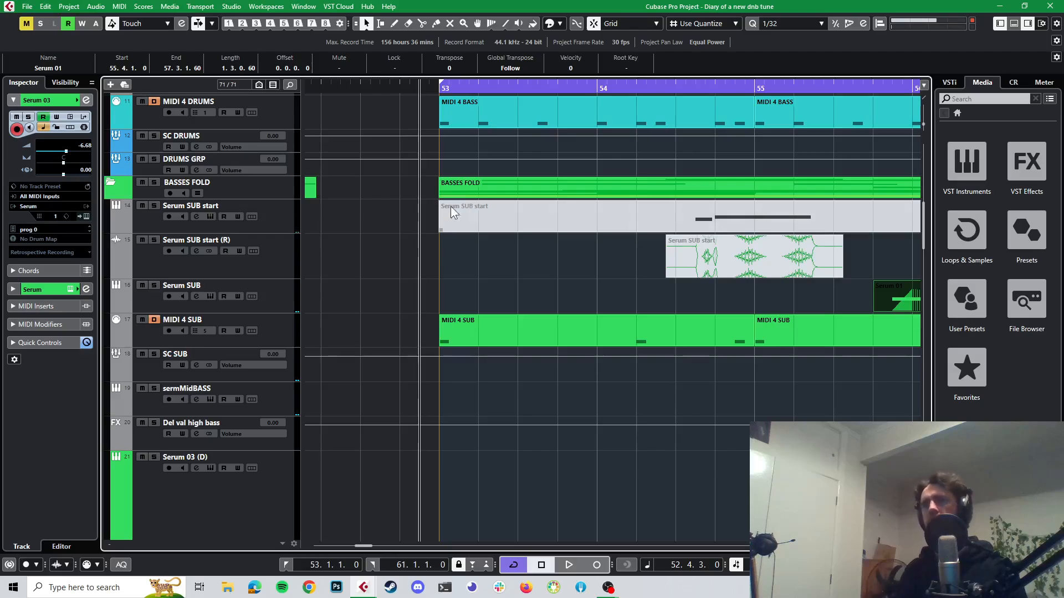
click(154, 182)
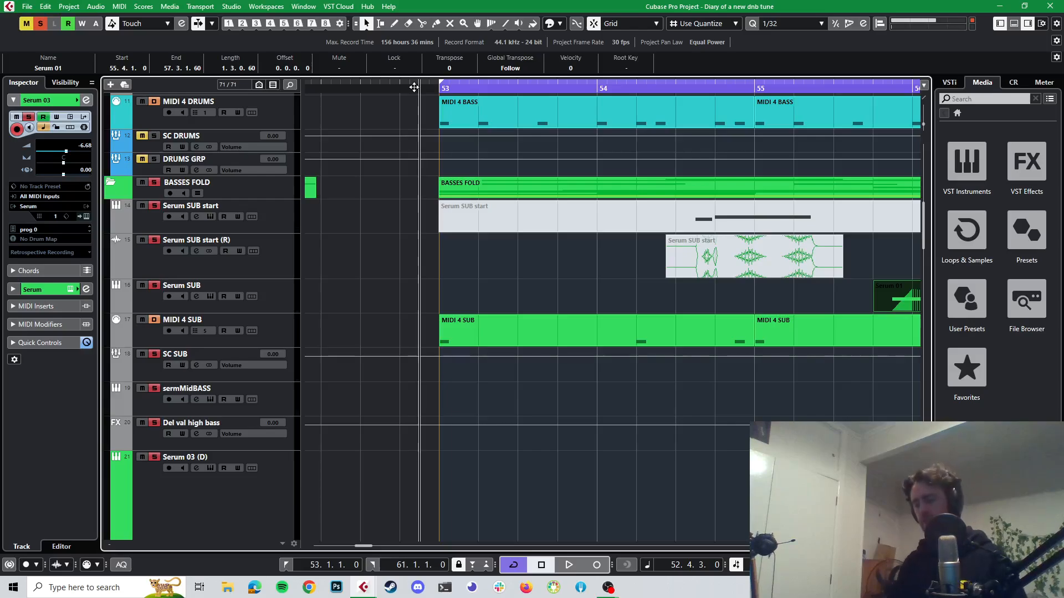
click(389, 102)
key(space)
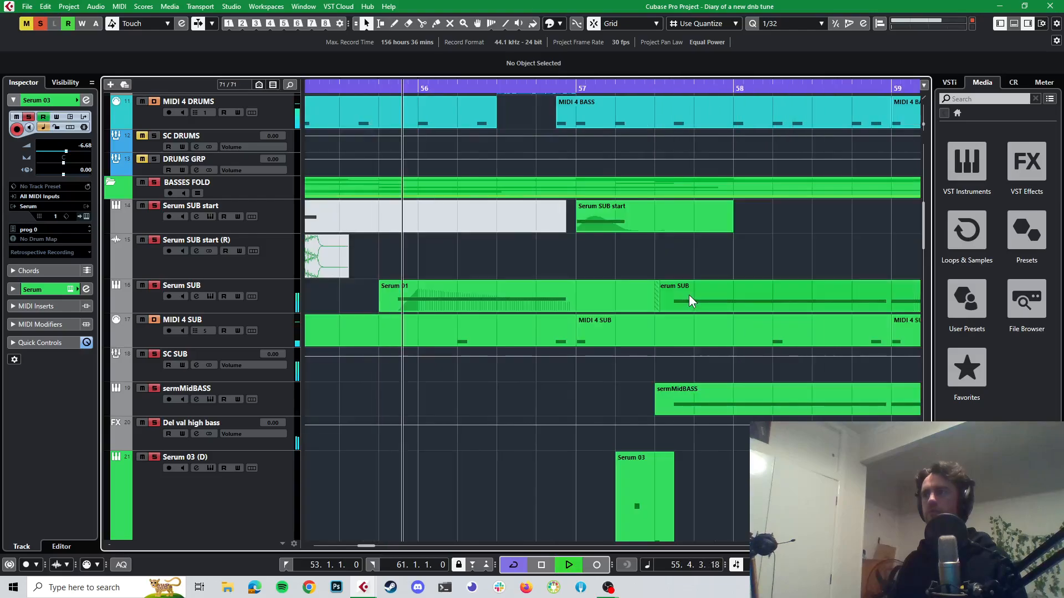
key(space)
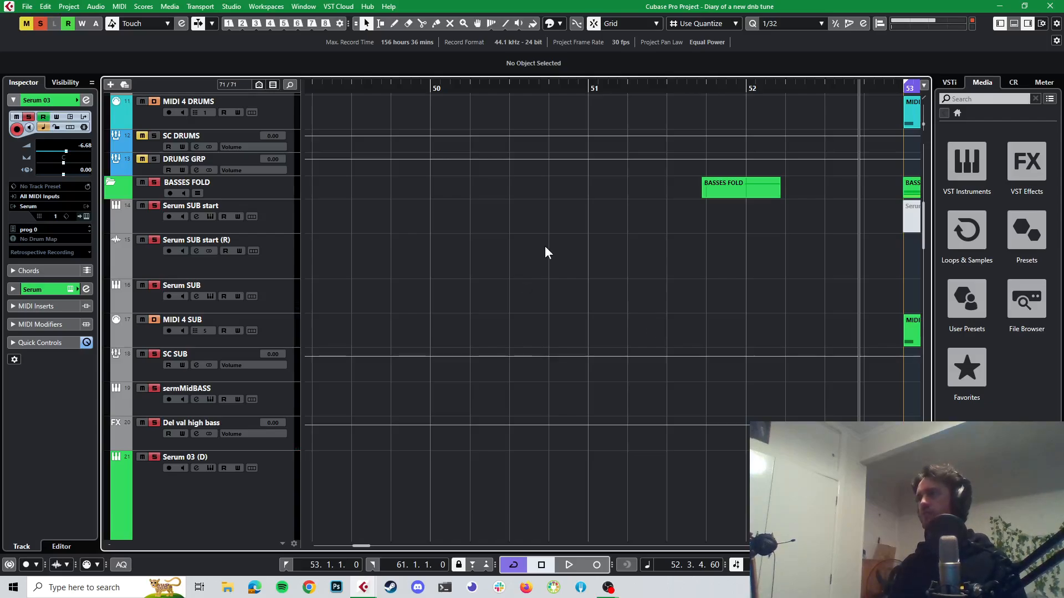
- Audition the soloed basses from 58.4.3 through the end of the loop and around from bar 53
scroll(537, 271, right, 7)
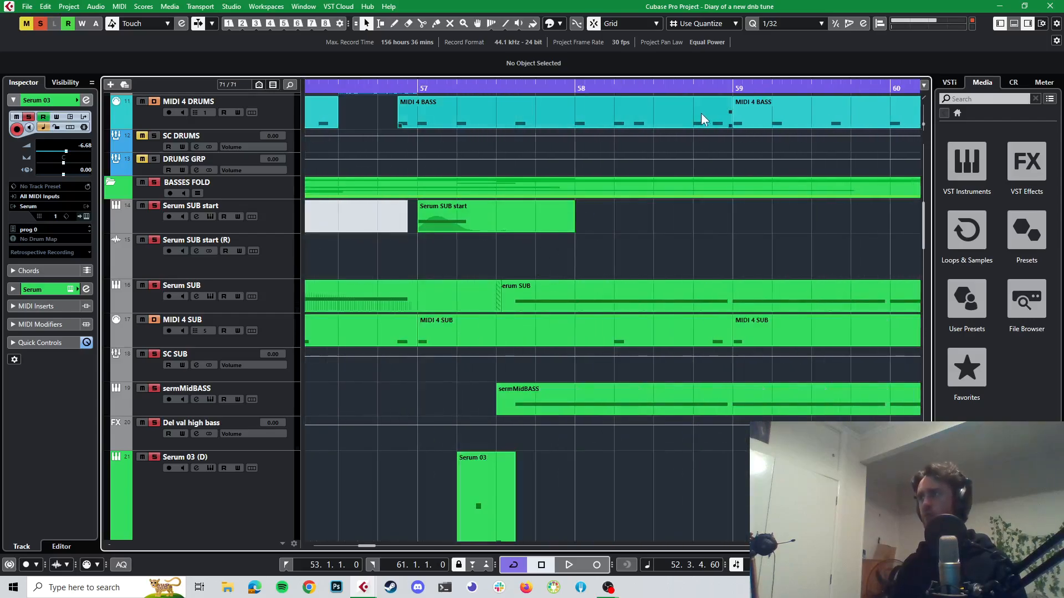
click(711, 90)
key(space)
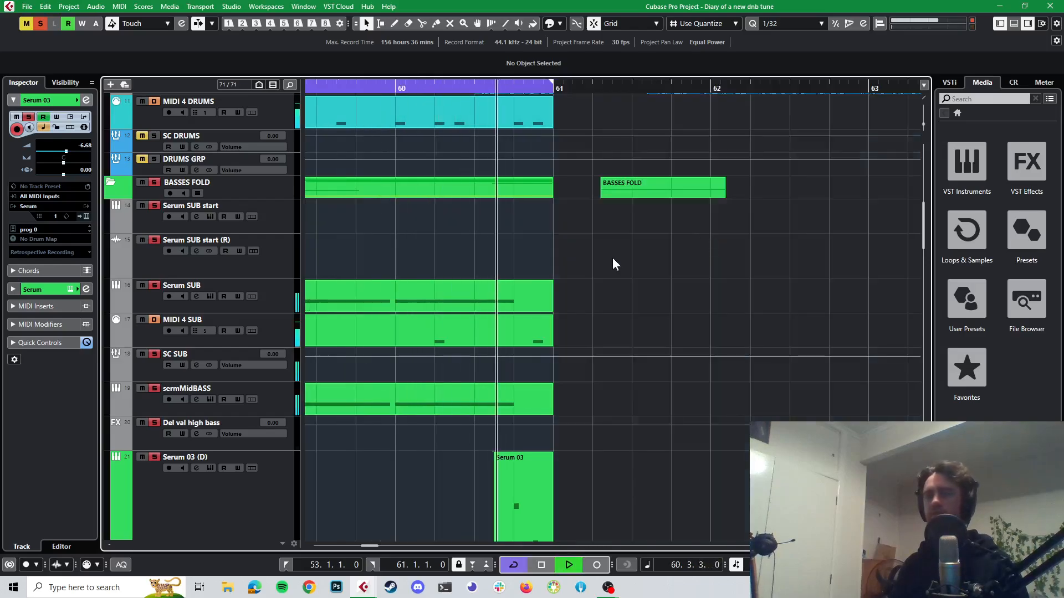
key(space)
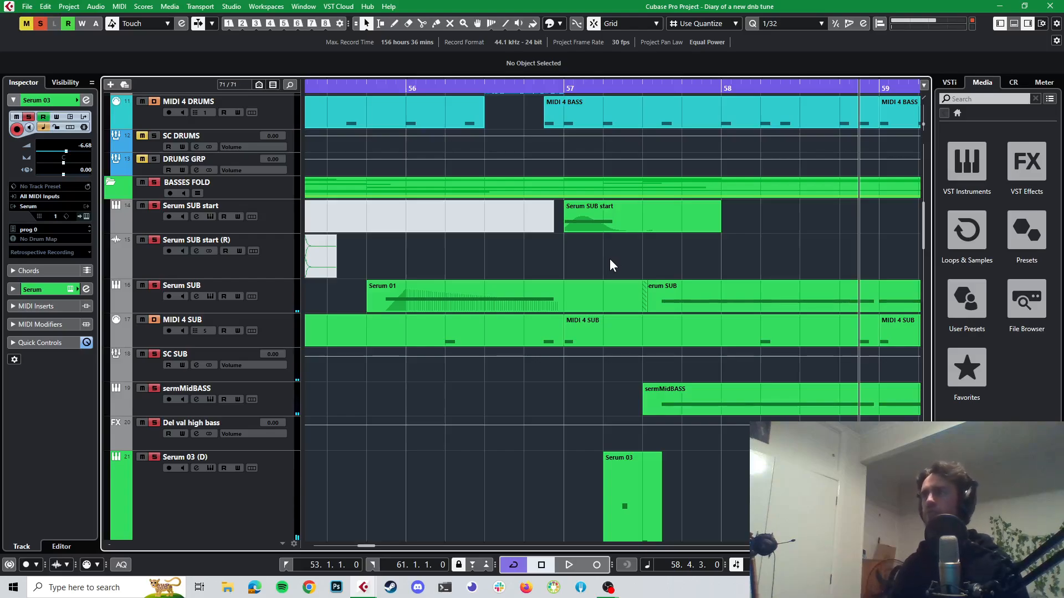
key(space)
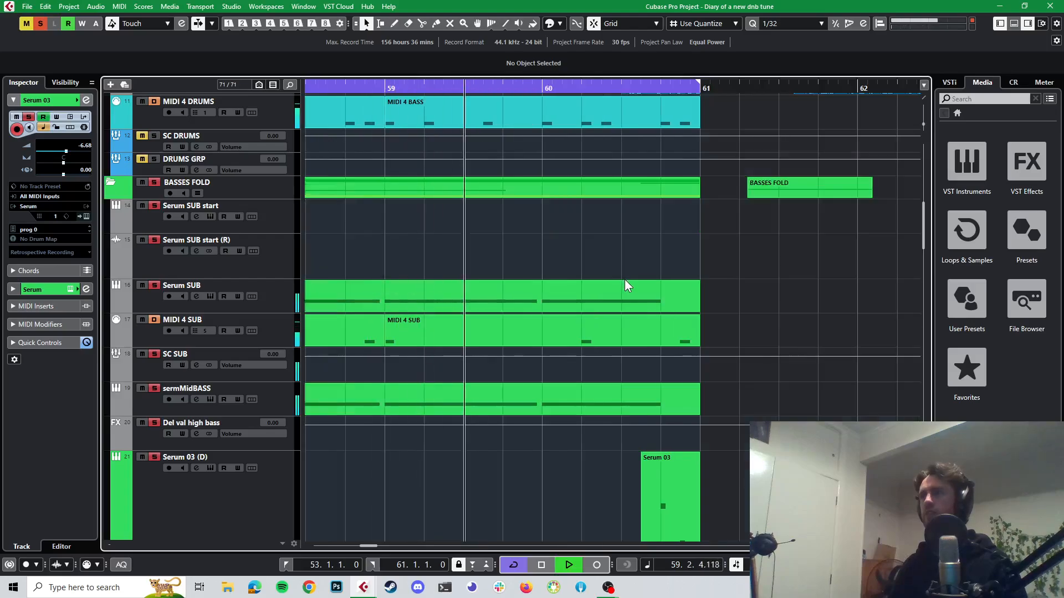
scroll(624, 281, down, 4)
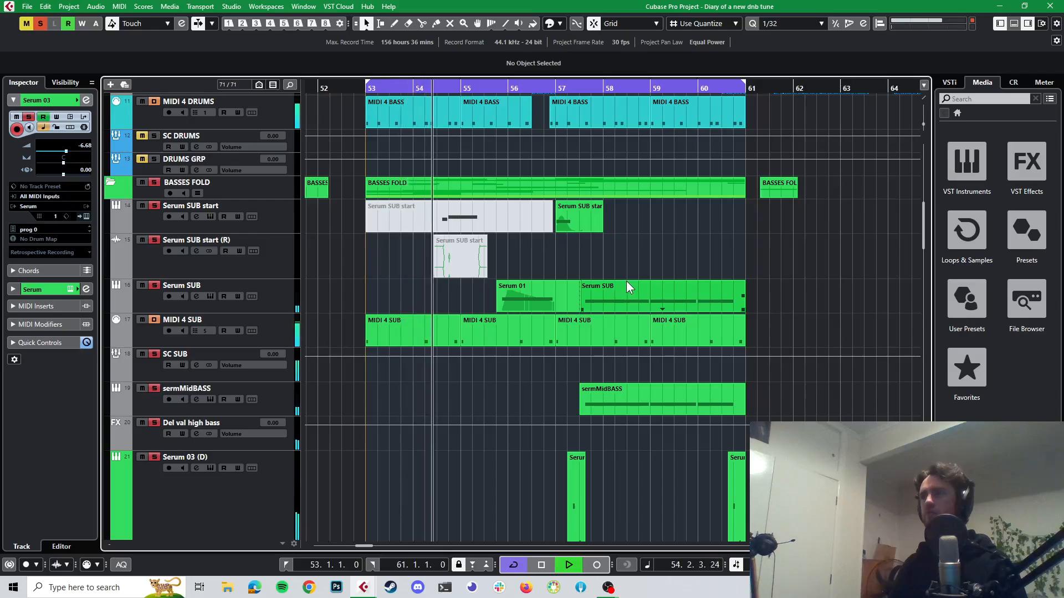
key(space)
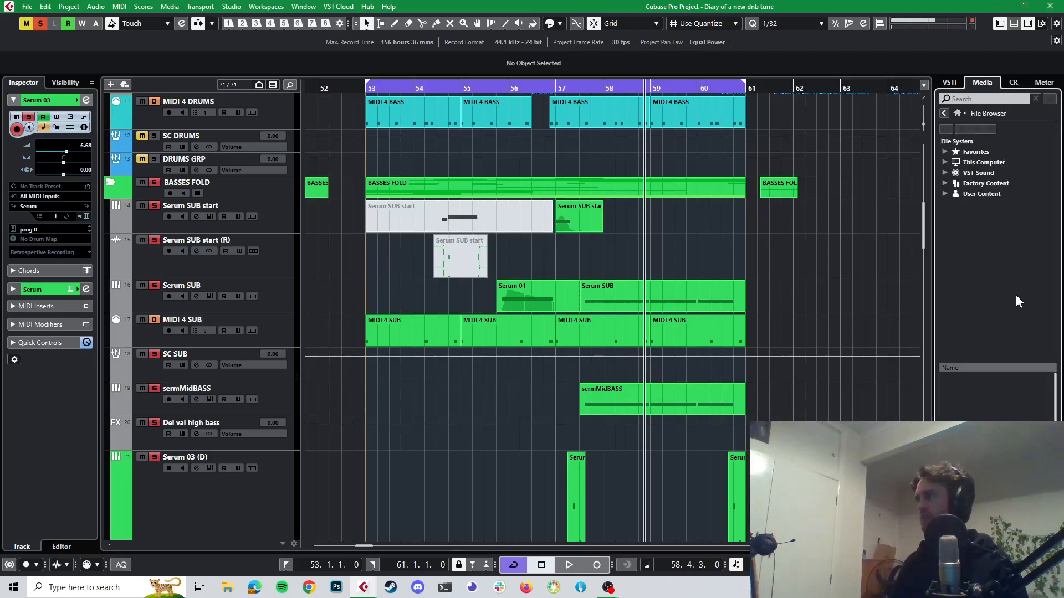
- Open the JOSHMADE folder in the media favorites and clear its "hat" search filter to list all files
click(955, 113)
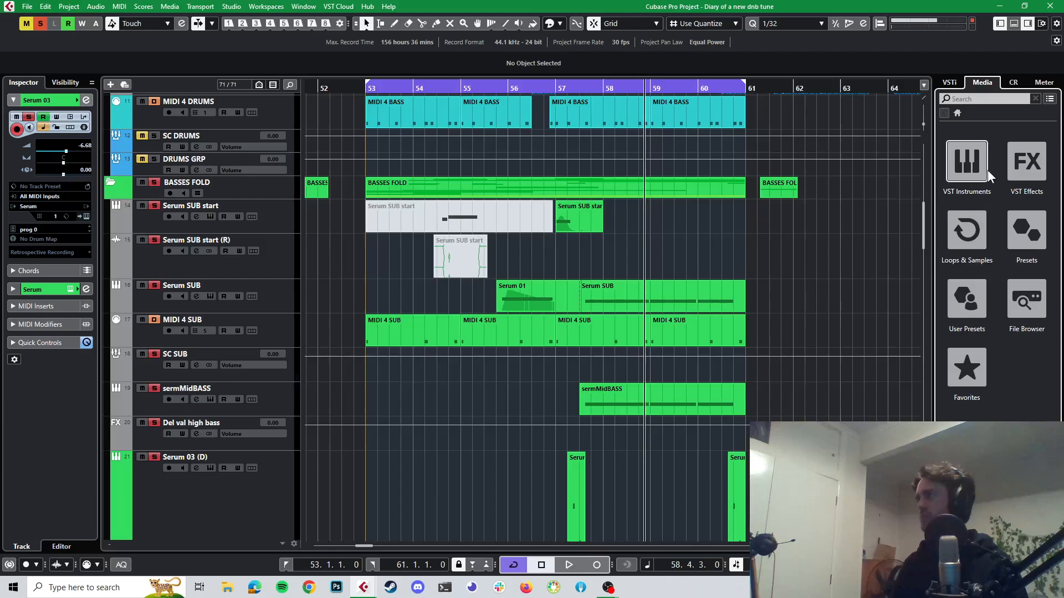
click(956, 363)
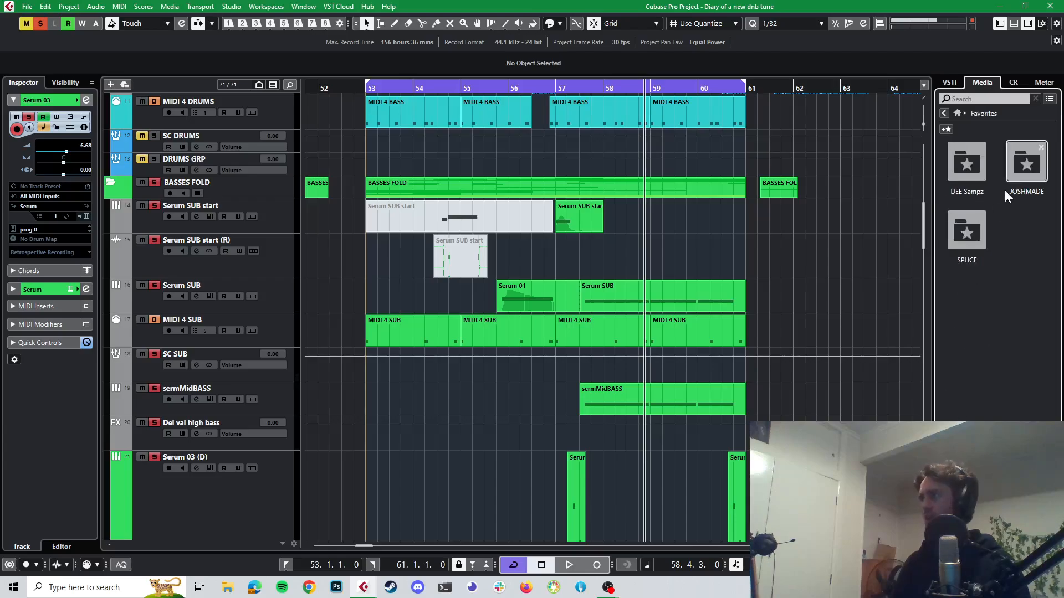
click(1015, 179)
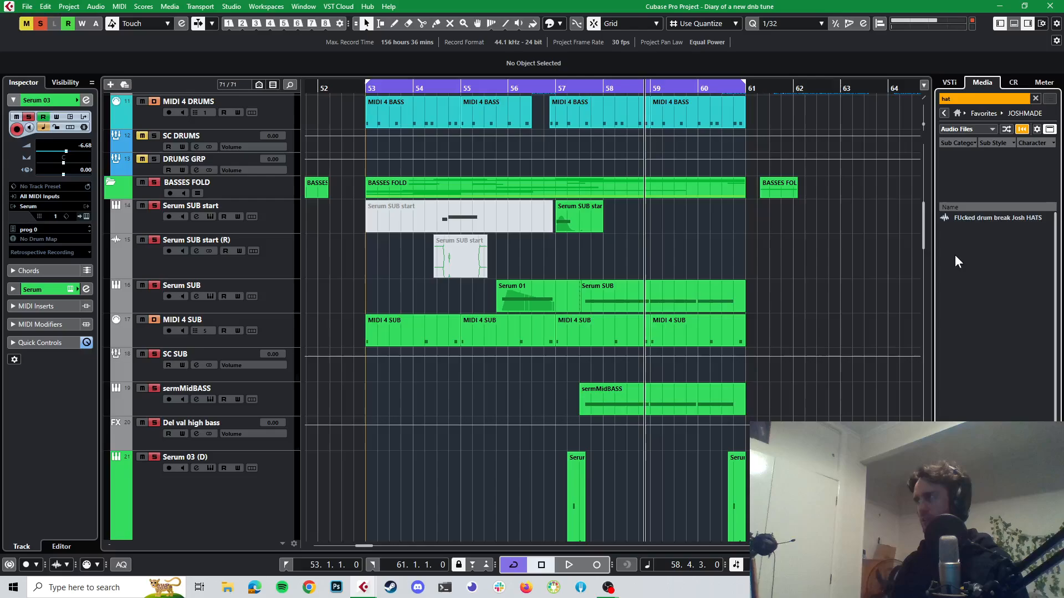
click(1034, 100)
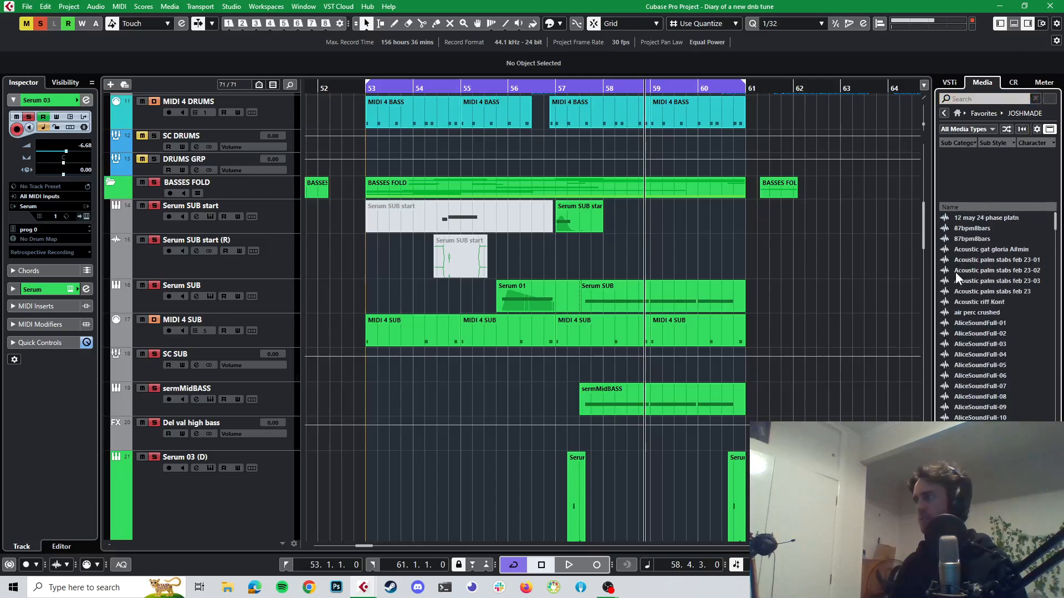
- Browse the JOSHMADE samples and audition the Bass harsh distortion serum, Choir Spitfire Chords and Crunchy texture effect filter gritty sounds
scroll(955, 273, down, 8)
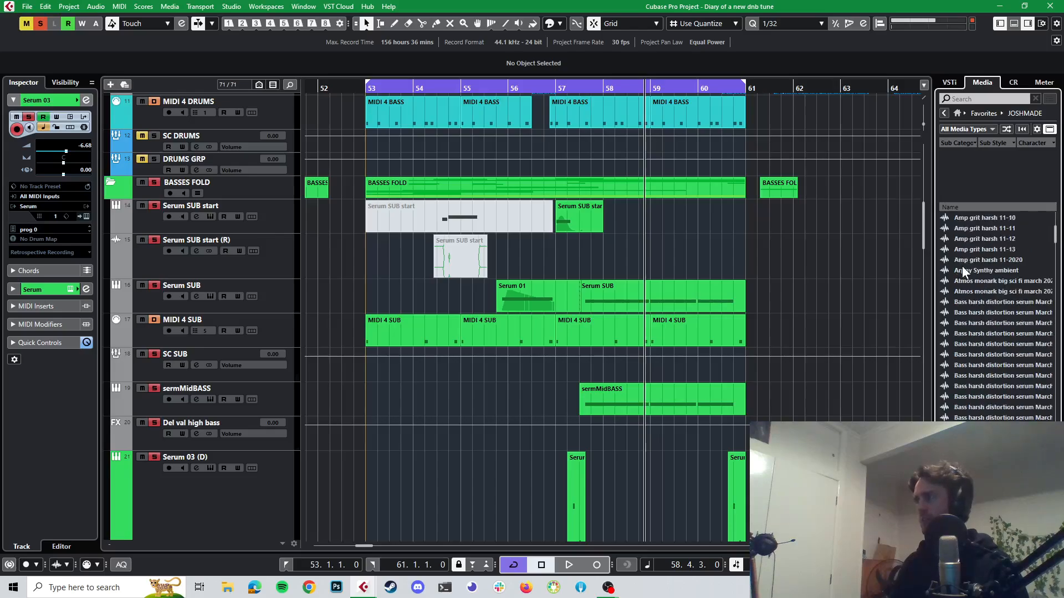
scroll(962, 265, down, 3)
click(970, 270)
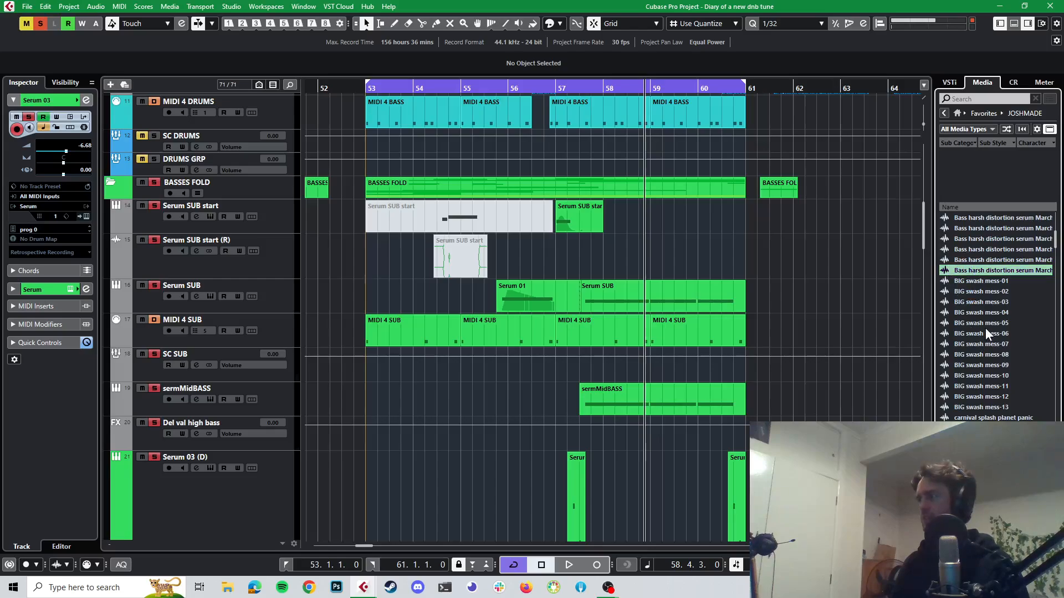
scroll(985, 332, down, 2)
scroll(983, 335, down, 2)
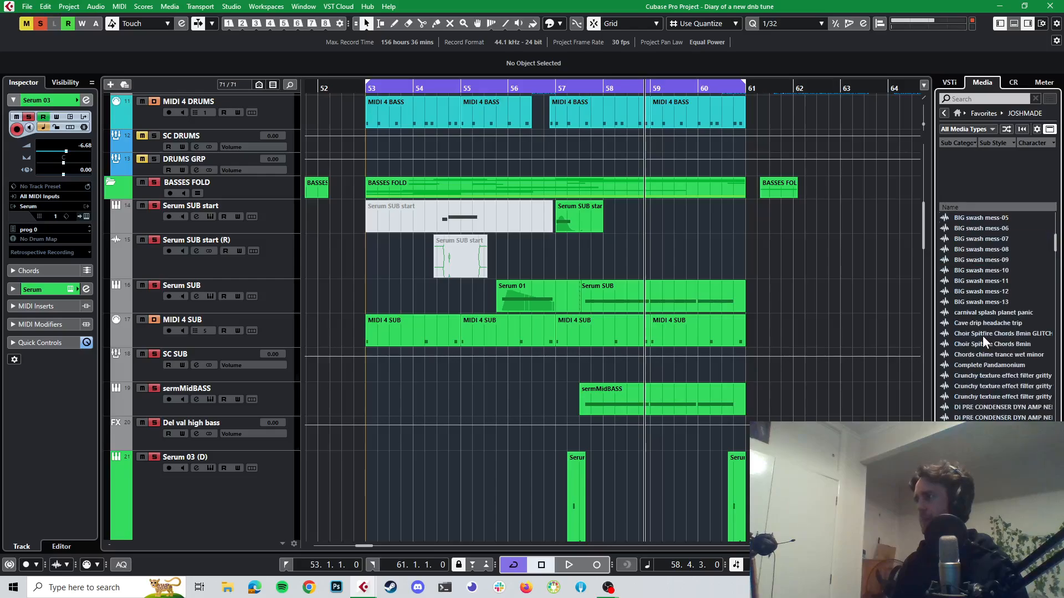
click(979, 335)
click(967, 386)
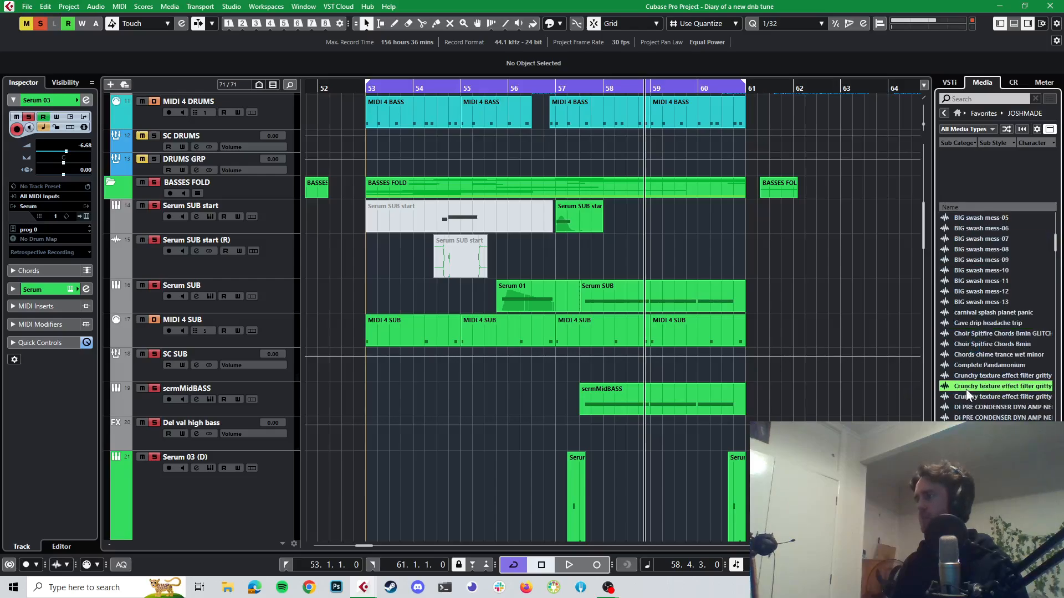
scroll(992, 403, down, 2)
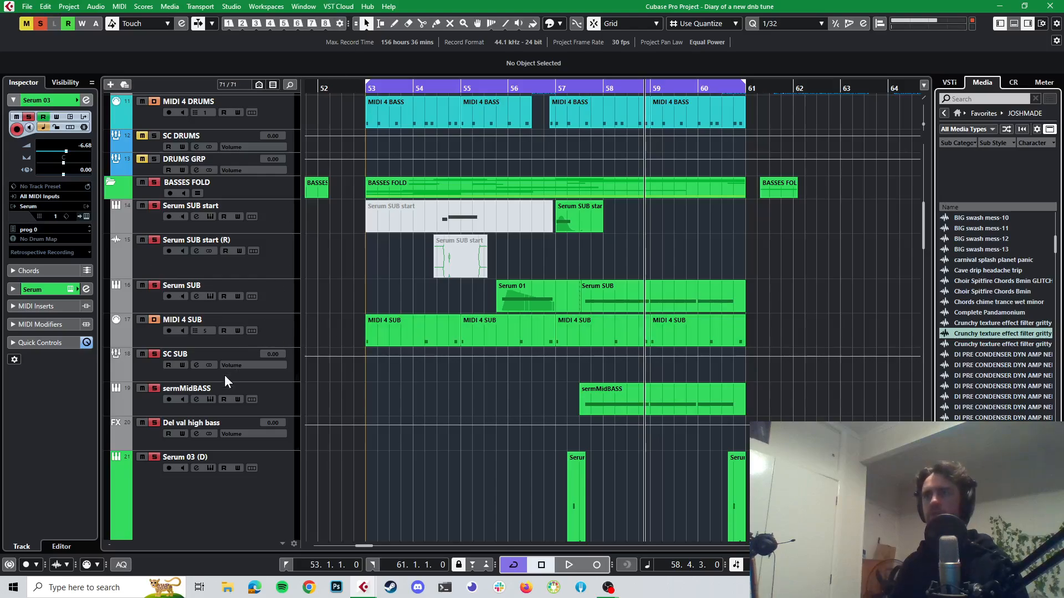
- Open the SPAN analyzer on the PRE MAST track and check it while playing the project and the Crunchy texture sample
scroll(374, 353, down, 15)
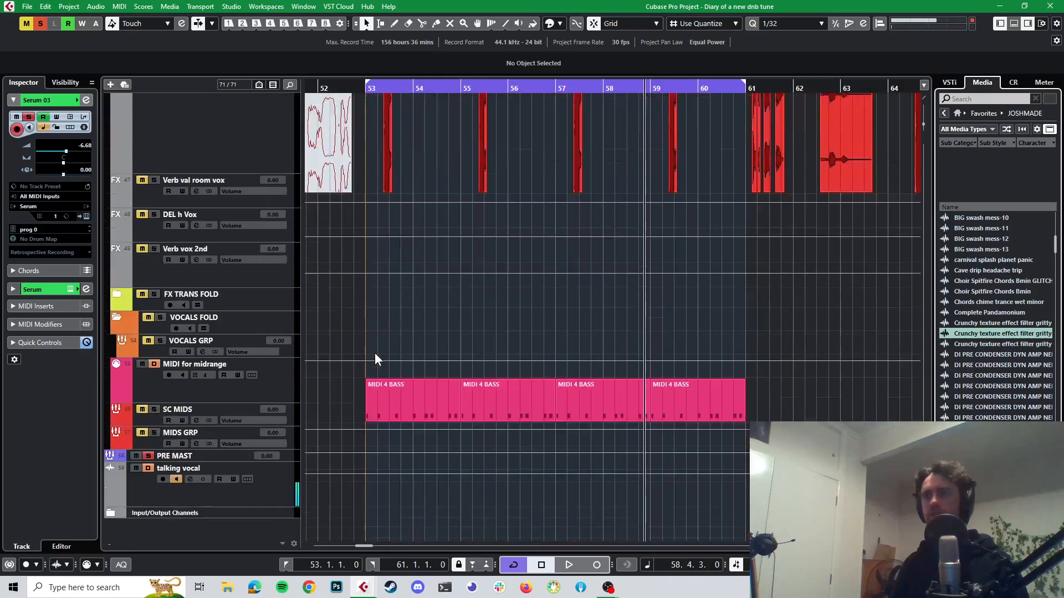
click(291, 453)
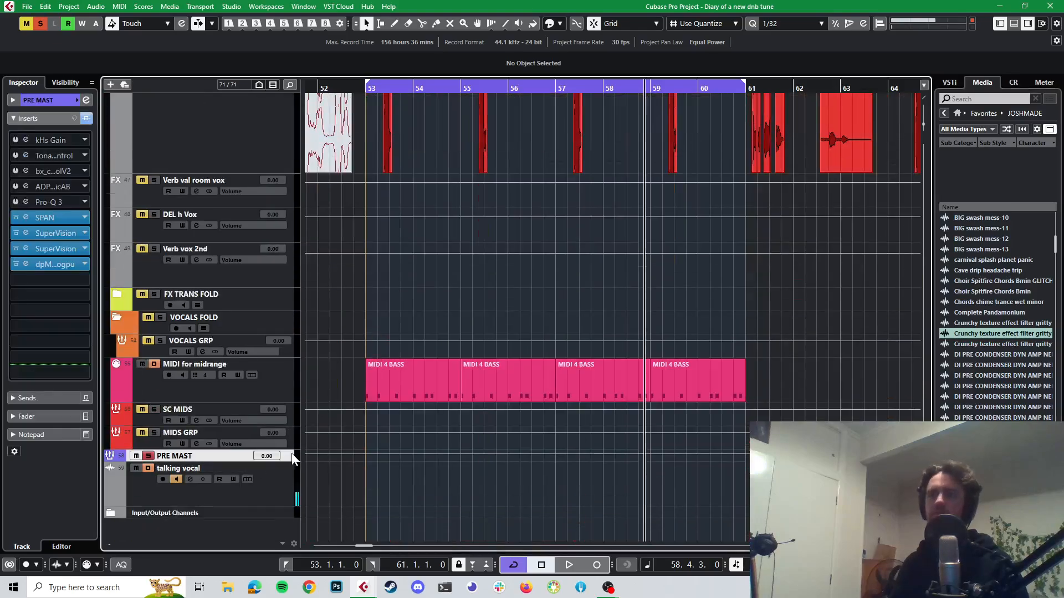
click(25, 218)
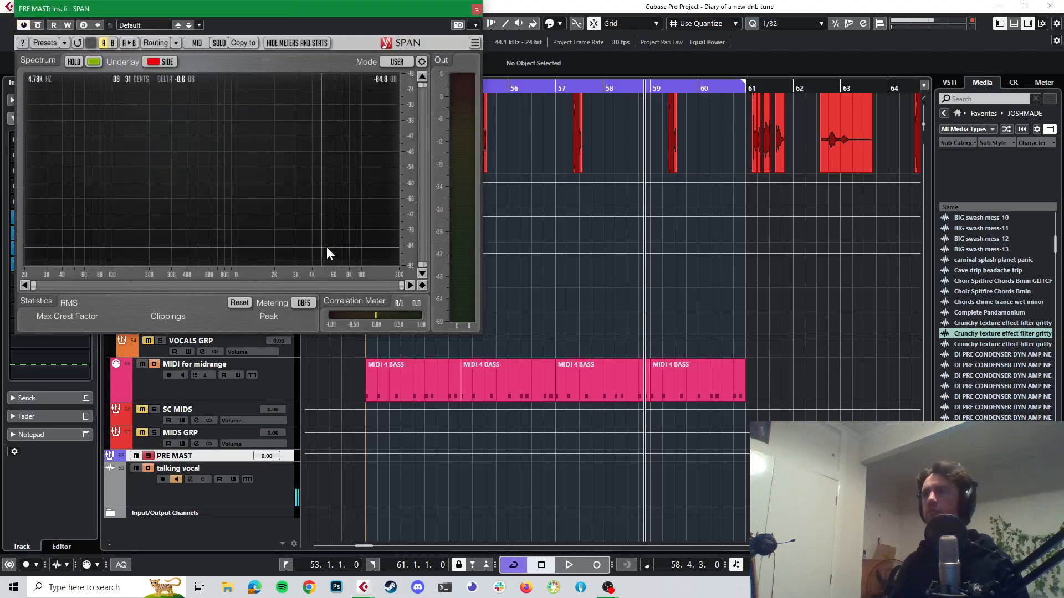
drag(251, 11, 396, 95)
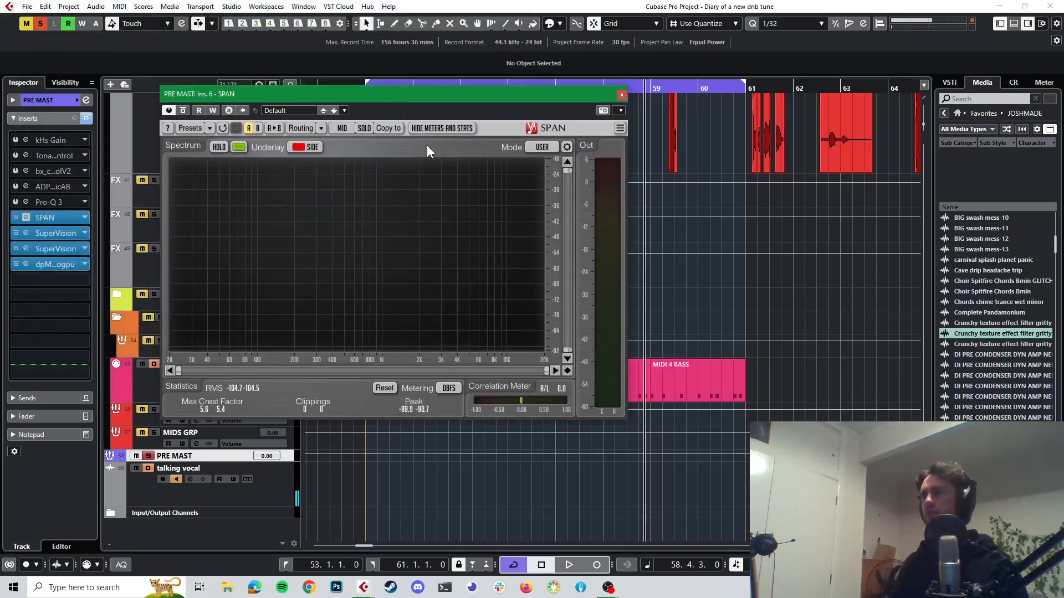
key(space)
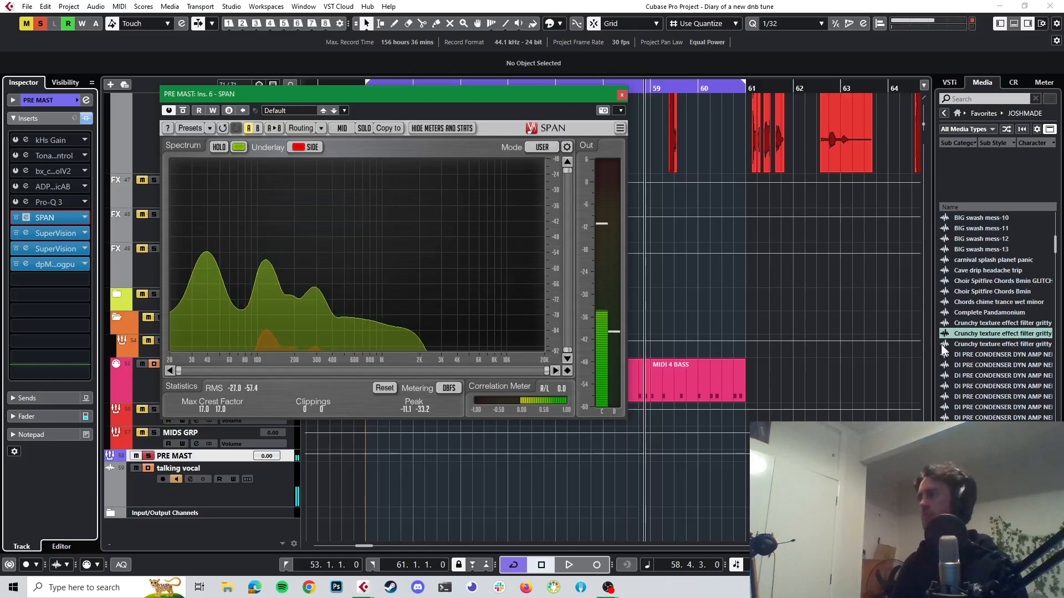
click(966, 334)
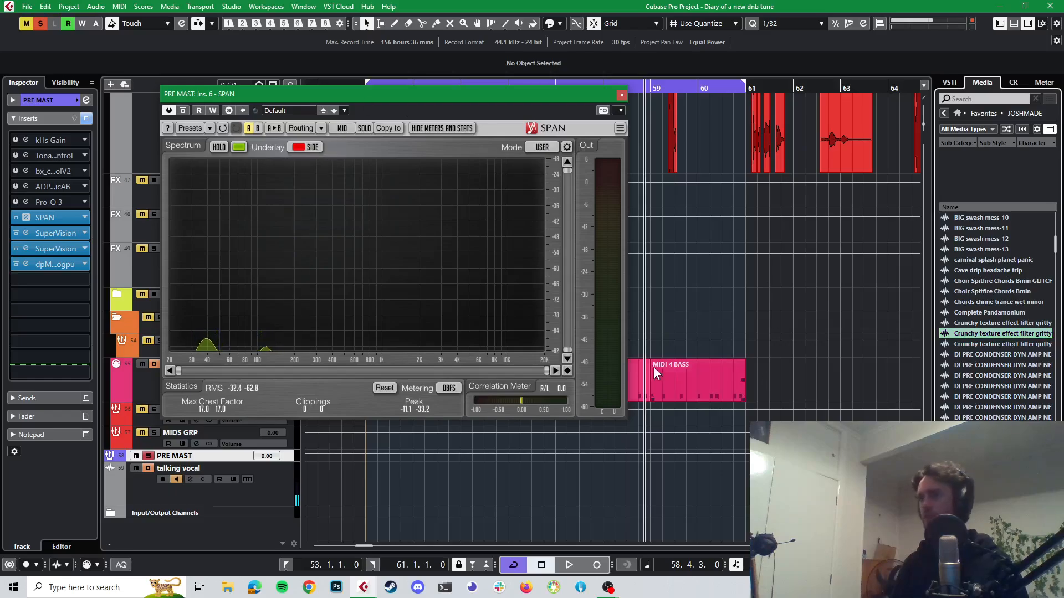
- Move SPAN from the PRE MAST channel's inserts to the first insert slot of Stereo Out in the MixConsole, and close its window
key(F3)
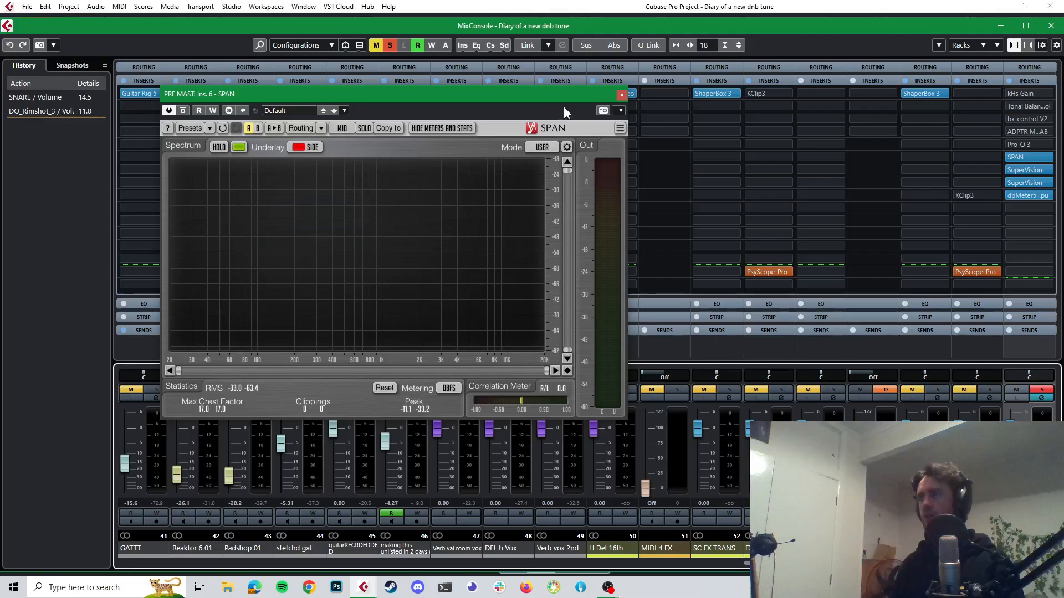
drag(557, 93, 489, 81)
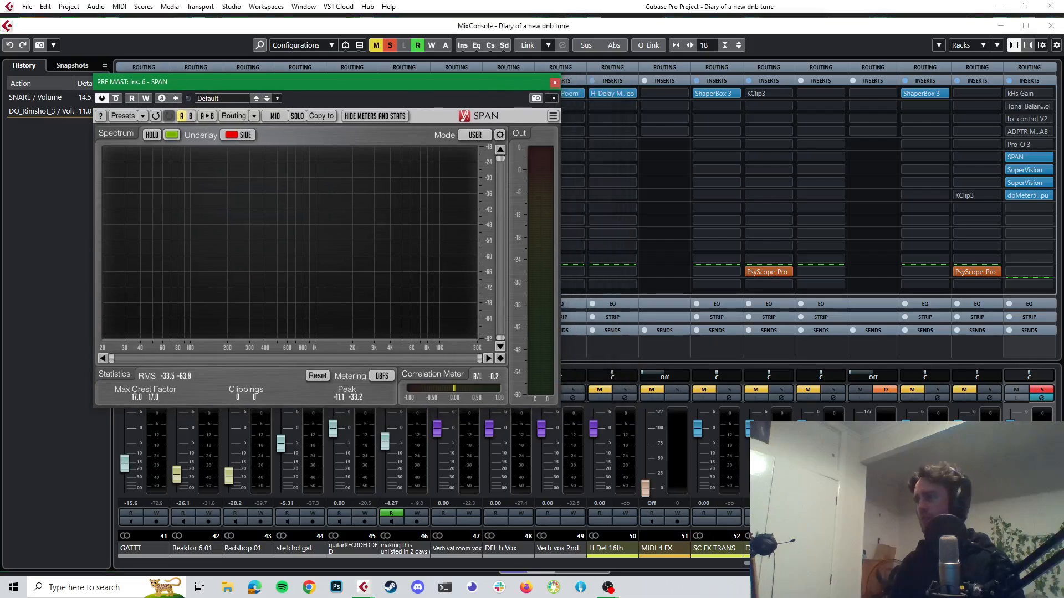
drag(881, 563, 928, 562)
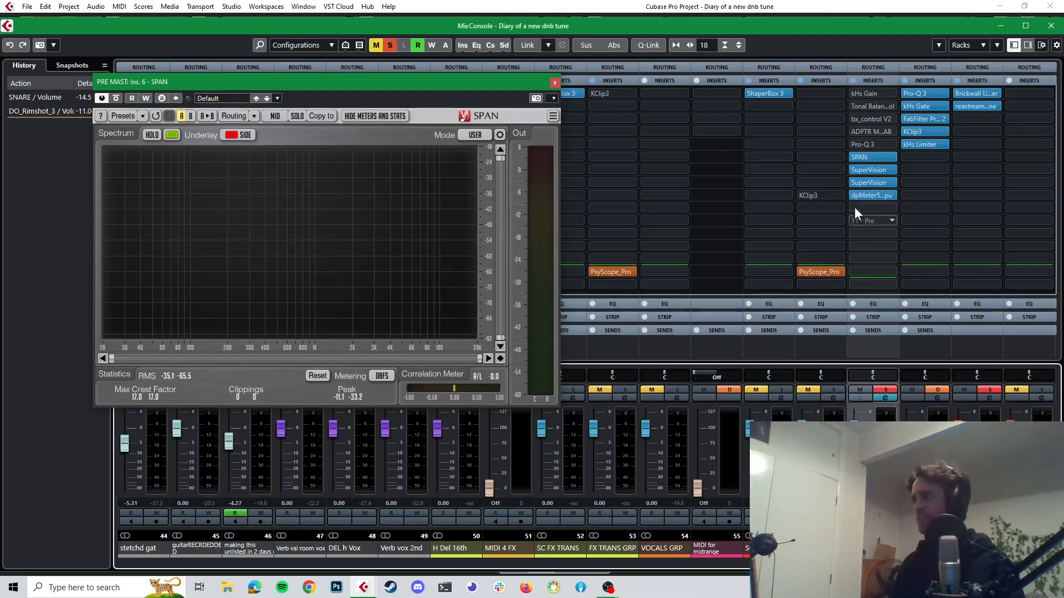
mouse_move(871, 154)
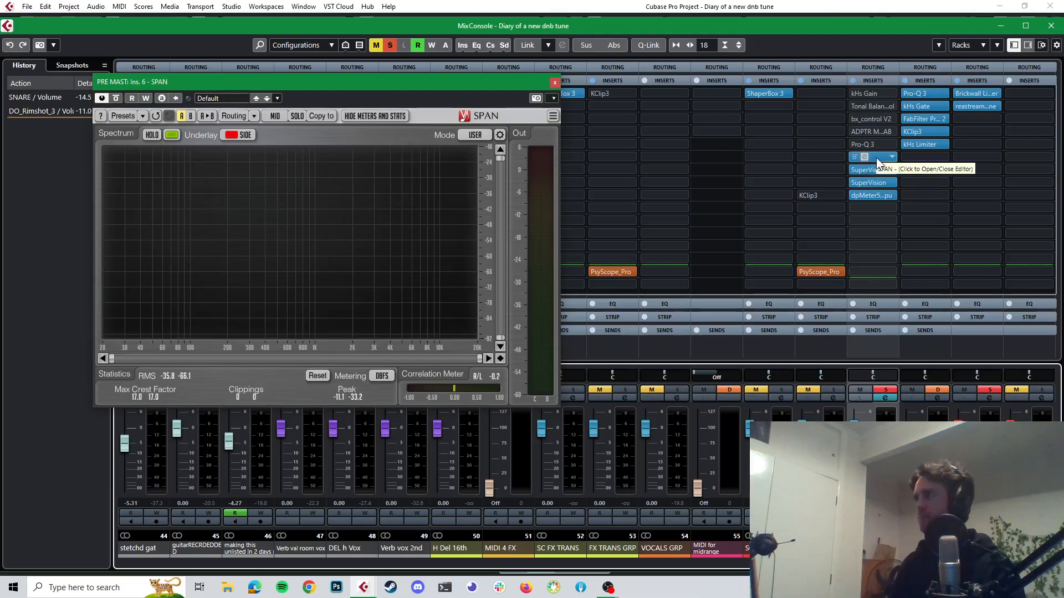
drag(876, 157, 918, 103)
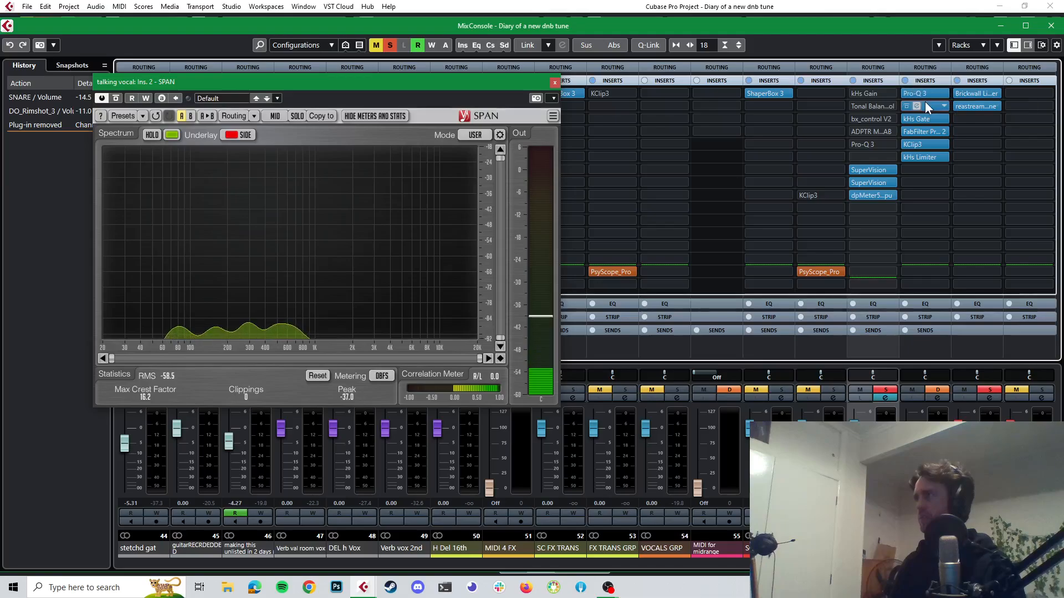
drag(926, 105, 969, 93)
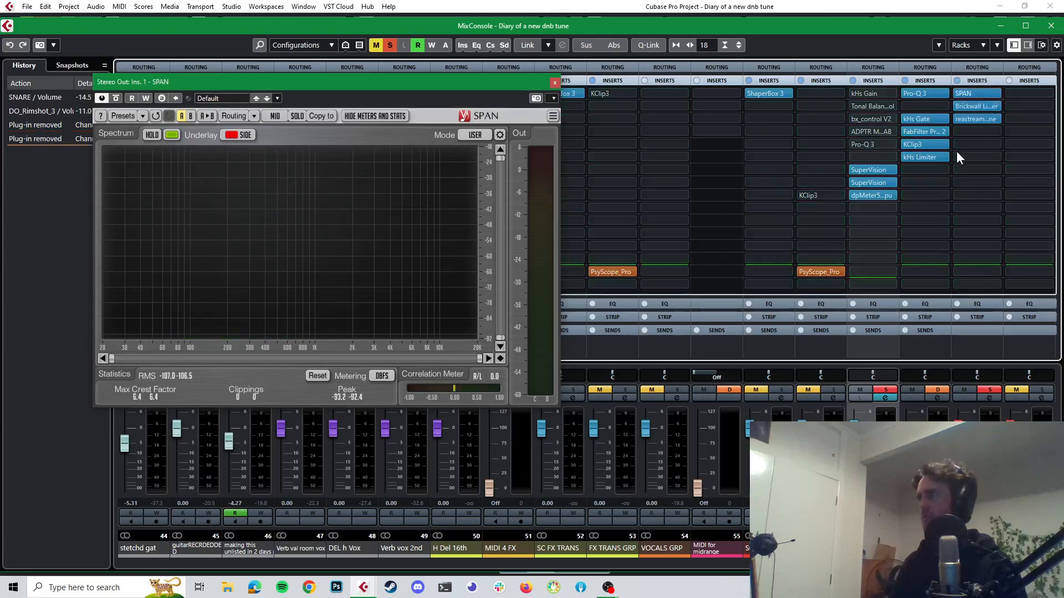
click(674, 9)
click(554, 82)
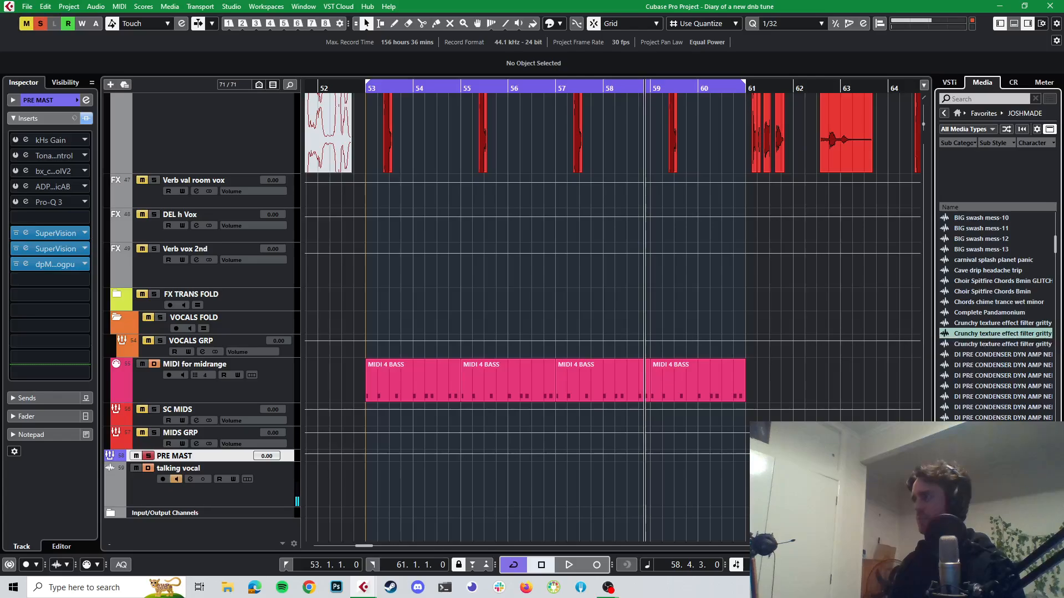
- Reopen SPAN on Stereo Out and compare the spectrum of the soloed basses with that of the Crunchy texture sample
click(966, 334)
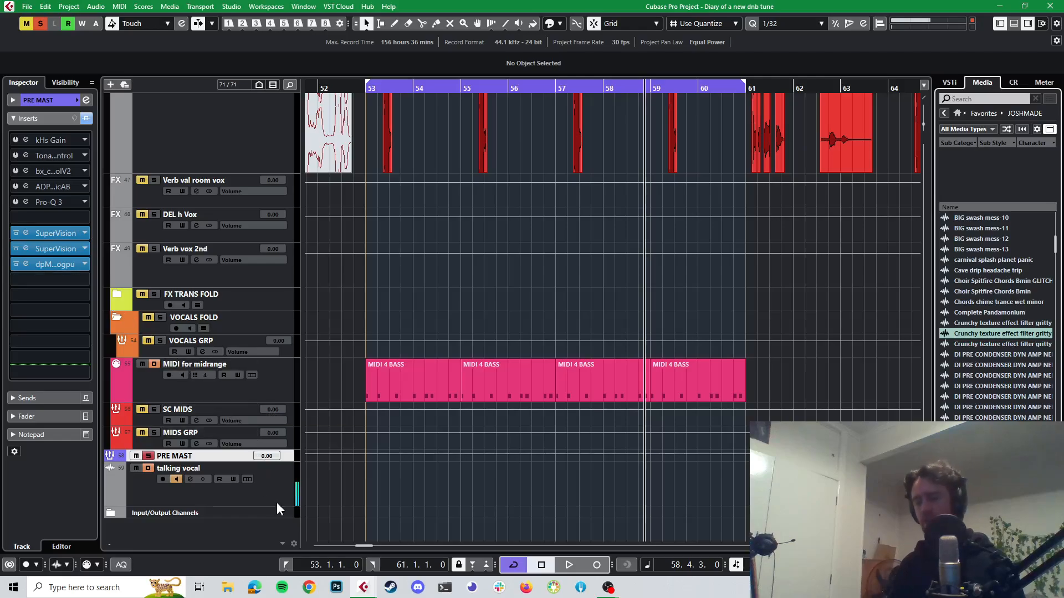
key(F3)
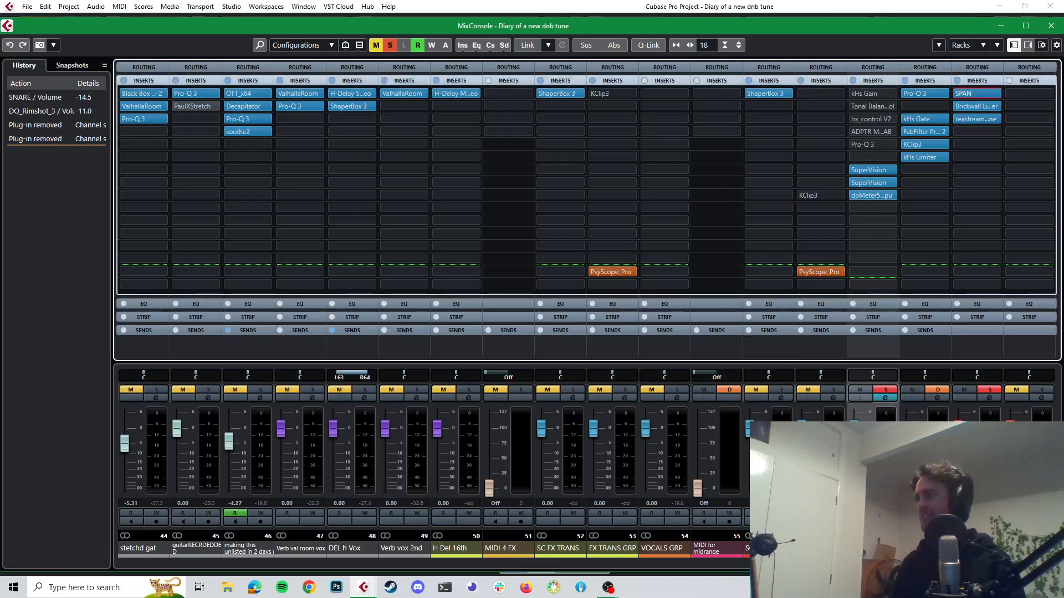
click(968, 96)
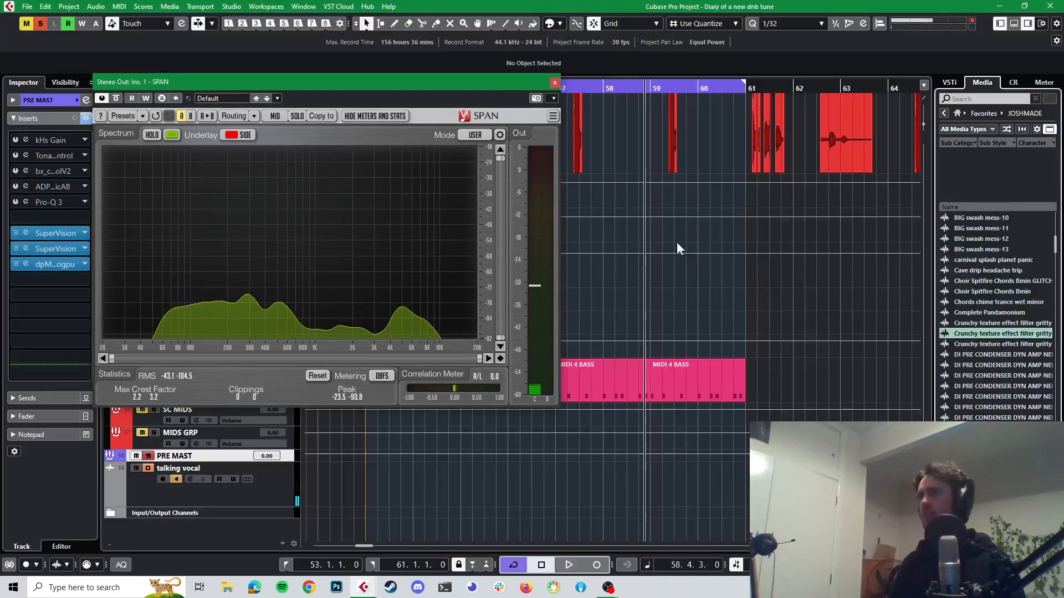
key(space)
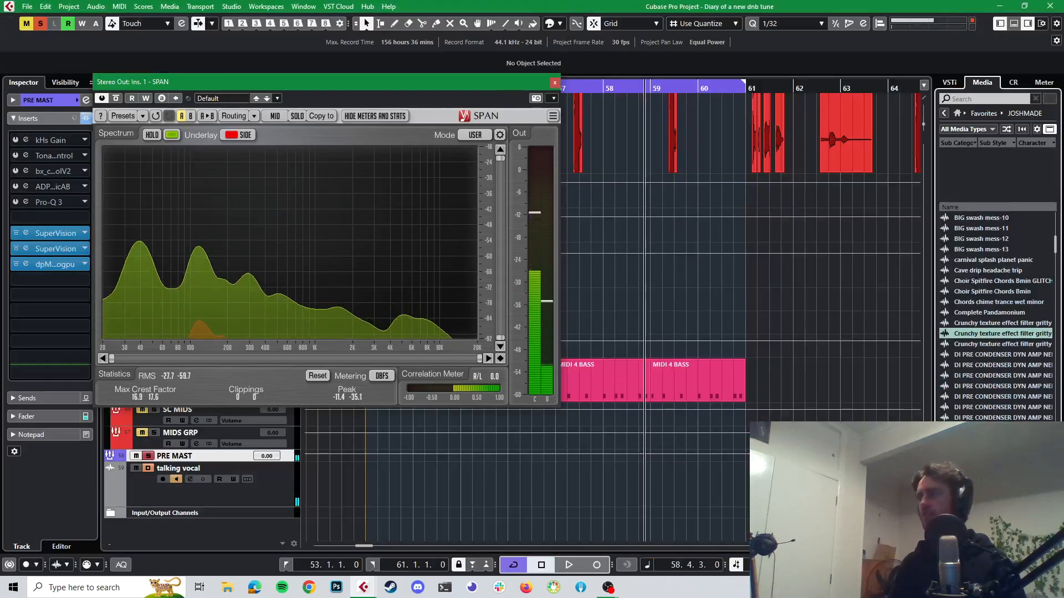
click(965, 334)
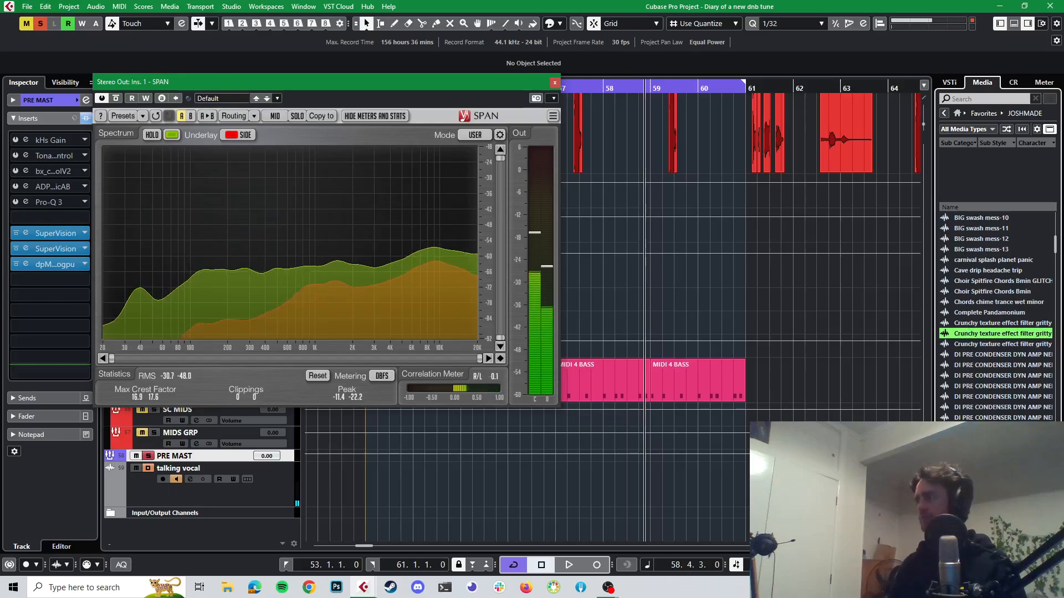
click(775, 565)
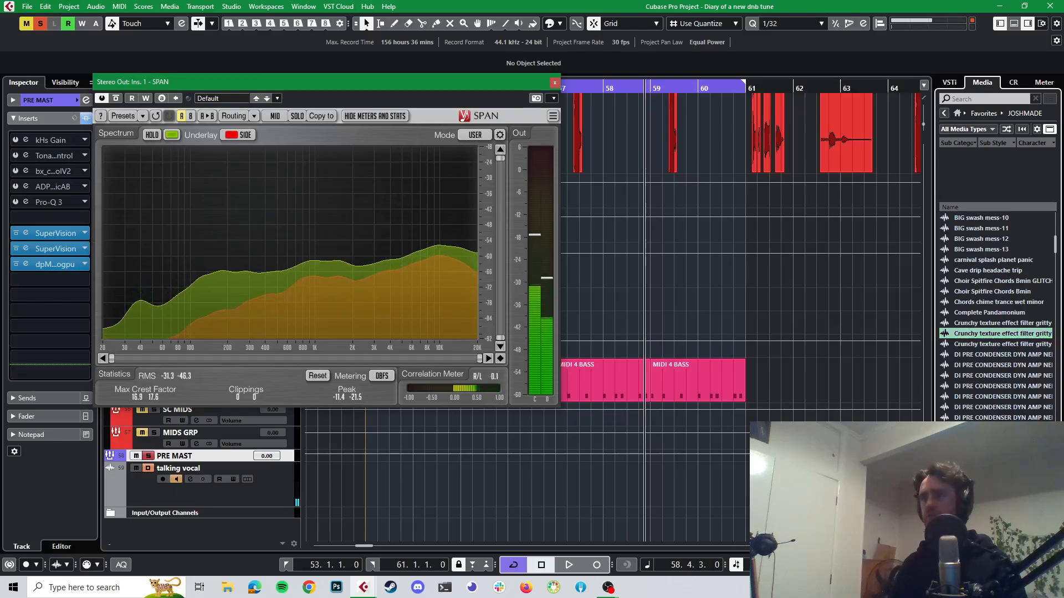
- Audition another Crunchy texture sample and several DI PRE CONDENSER DYN AMP NELSON samples through SPAN, and close the analyzer
click(983, 345)
click(986, 407)
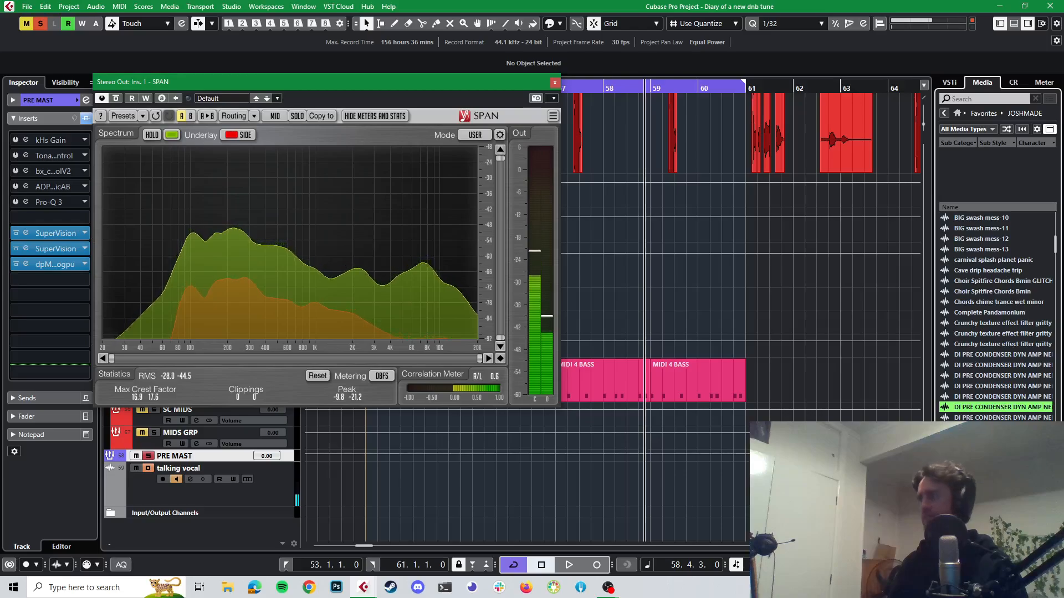
click(998, 438)
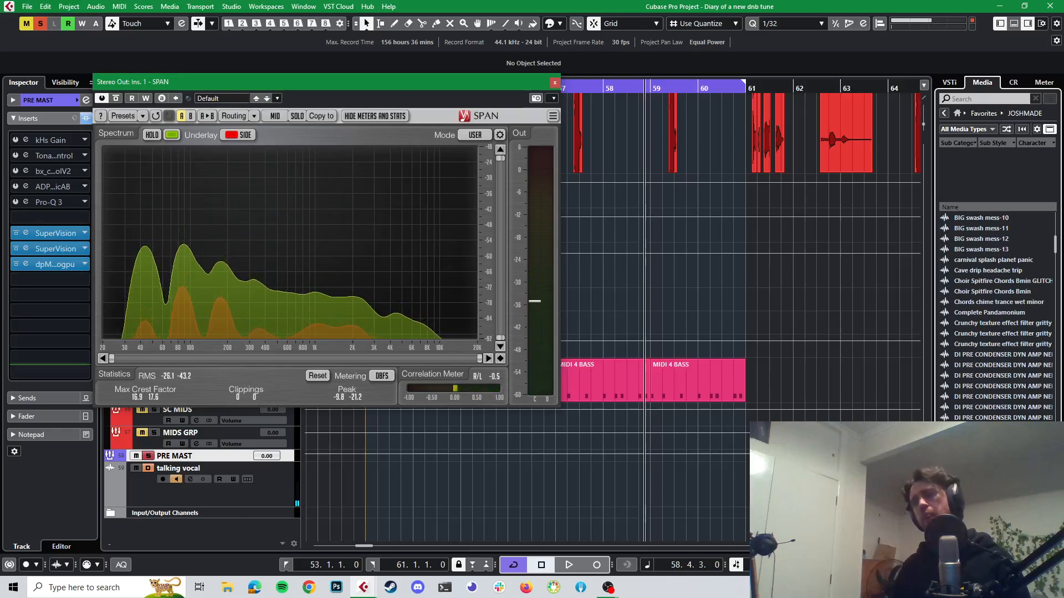
click(554, 82)
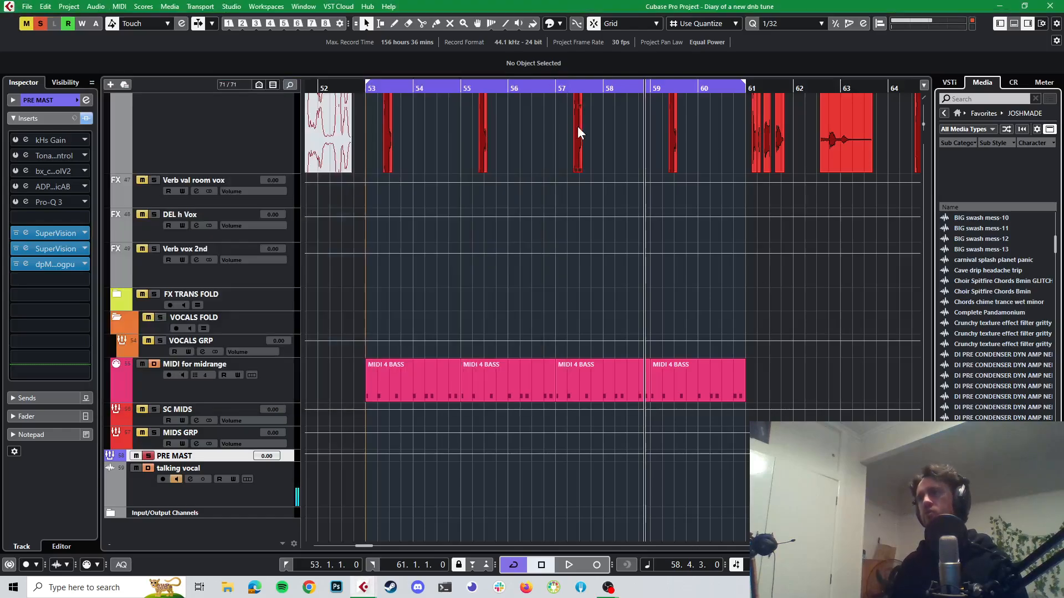
- Deactivate solo on all tracks and play the full arrangement from 52.4.1
scroll(634, 195, up, 5)
scroll(430, 123, up, 20)
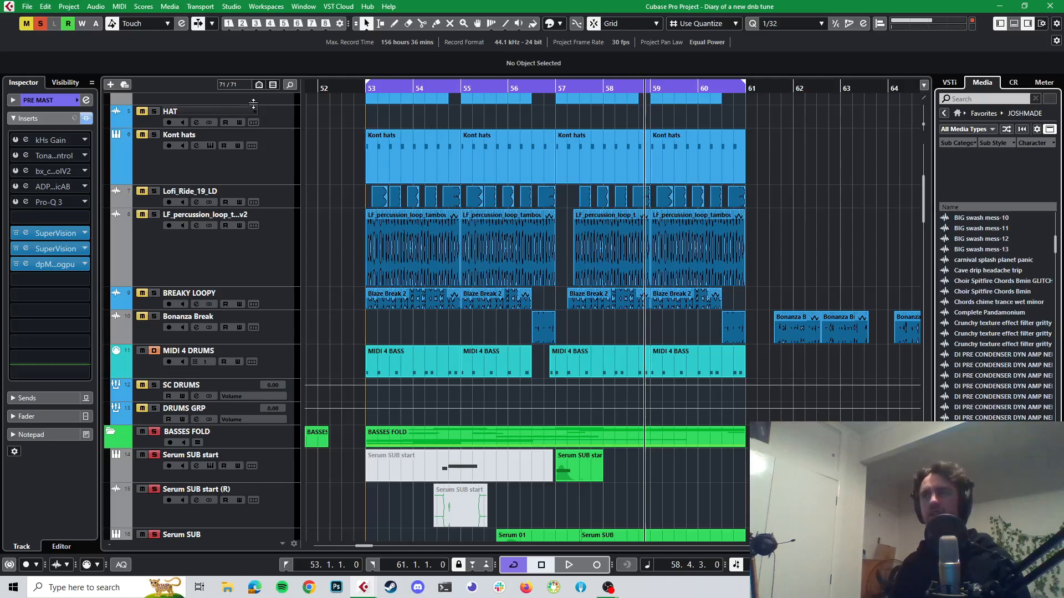
click(41, 25)
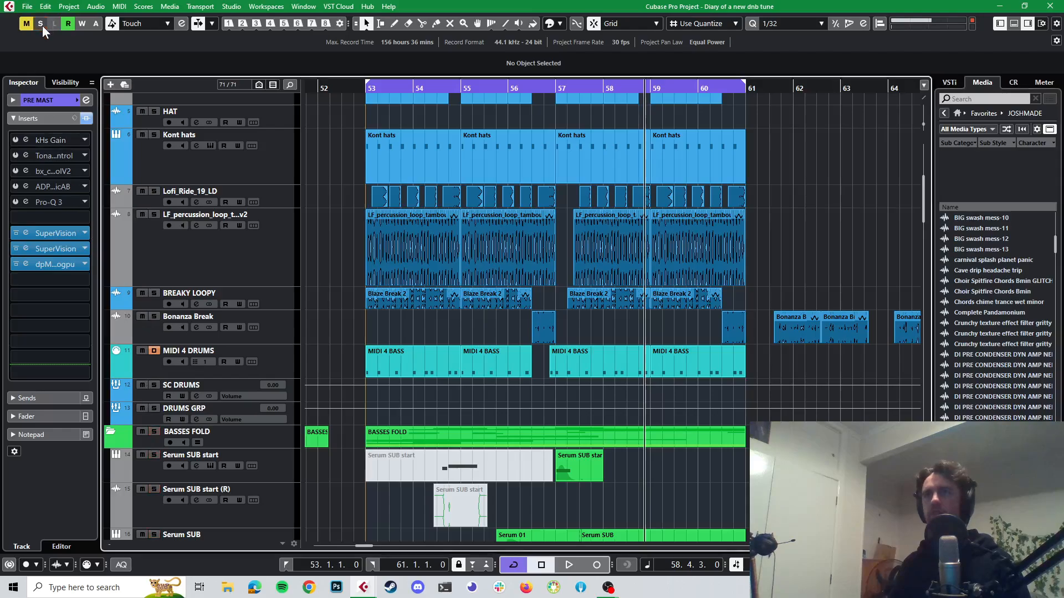
click(353, 88)
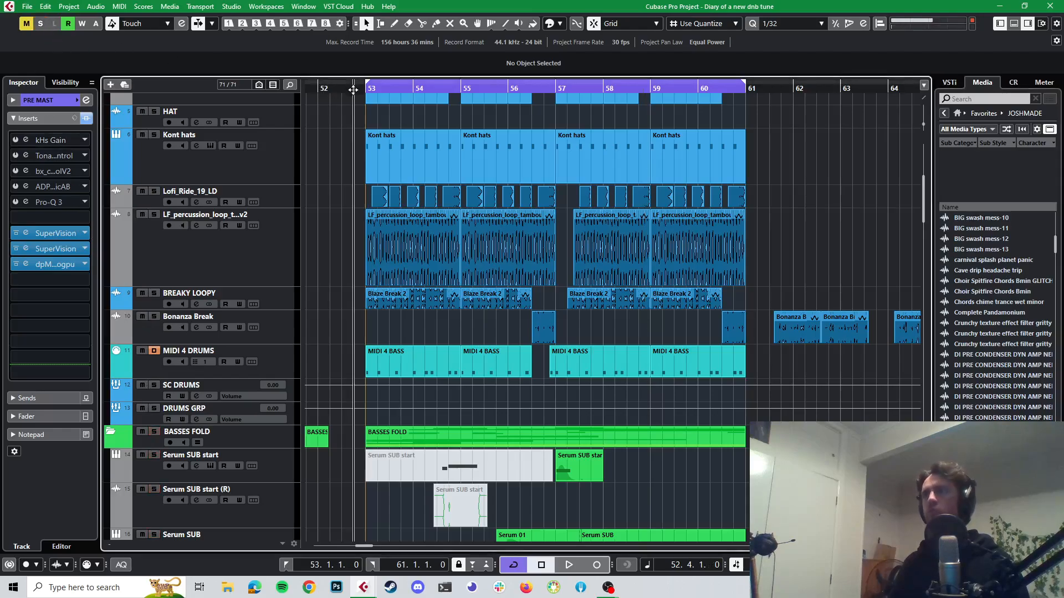
key(space)
key(space)
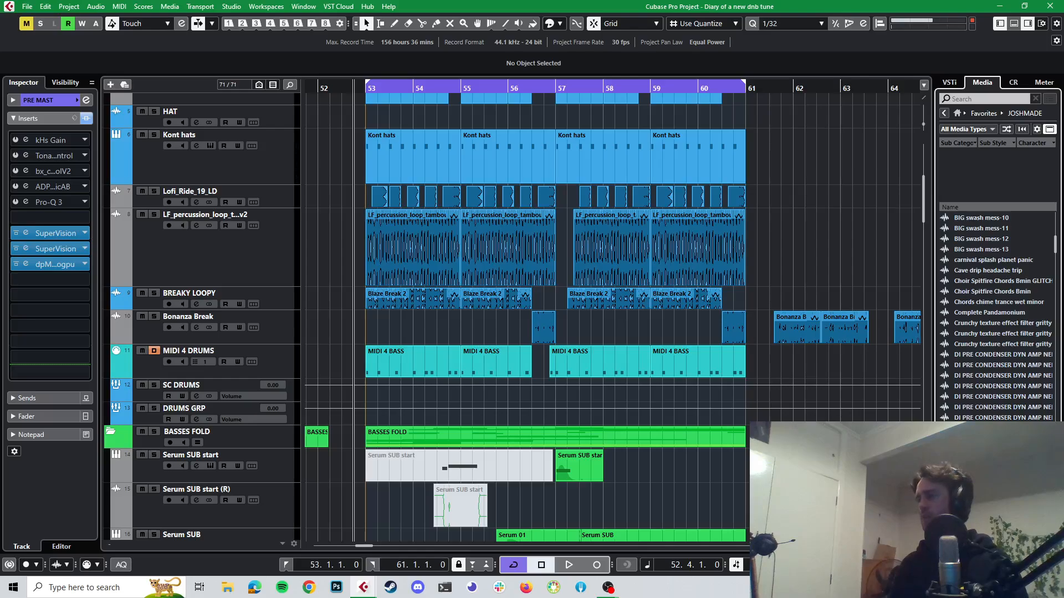
- Import the DI PRE CONDENSER DYN AMP NELSON-08 sample onto a new track inside BASSES FOLD, starting at 52.4.1
scroll(590, 398, down, 10)
scroll(589, 398, up, 5)
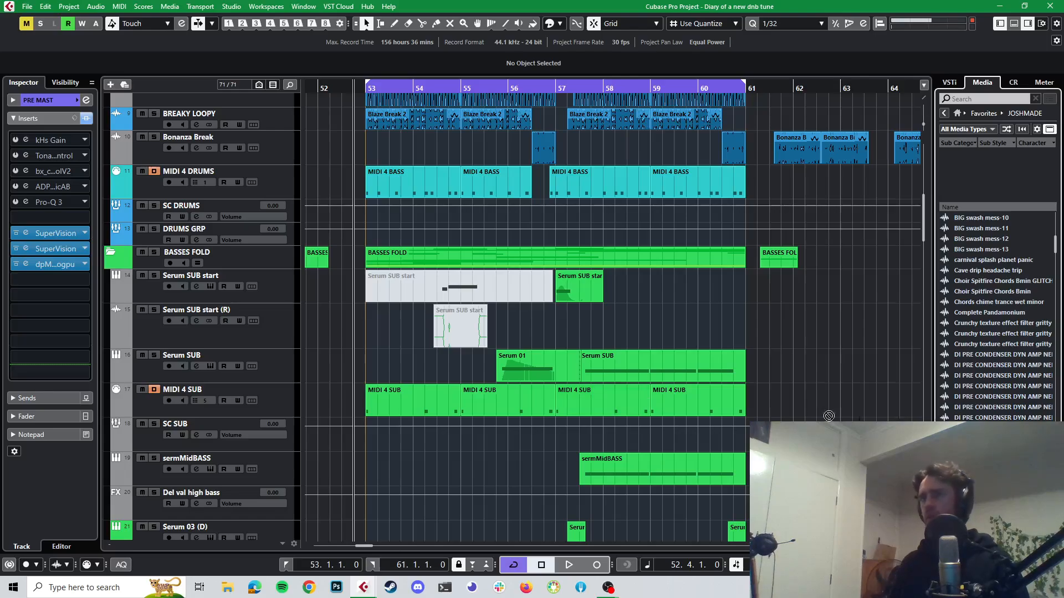
drag(828, 416, 258, 305)
drag(265, 290, 265, 288)
click(627, 385)
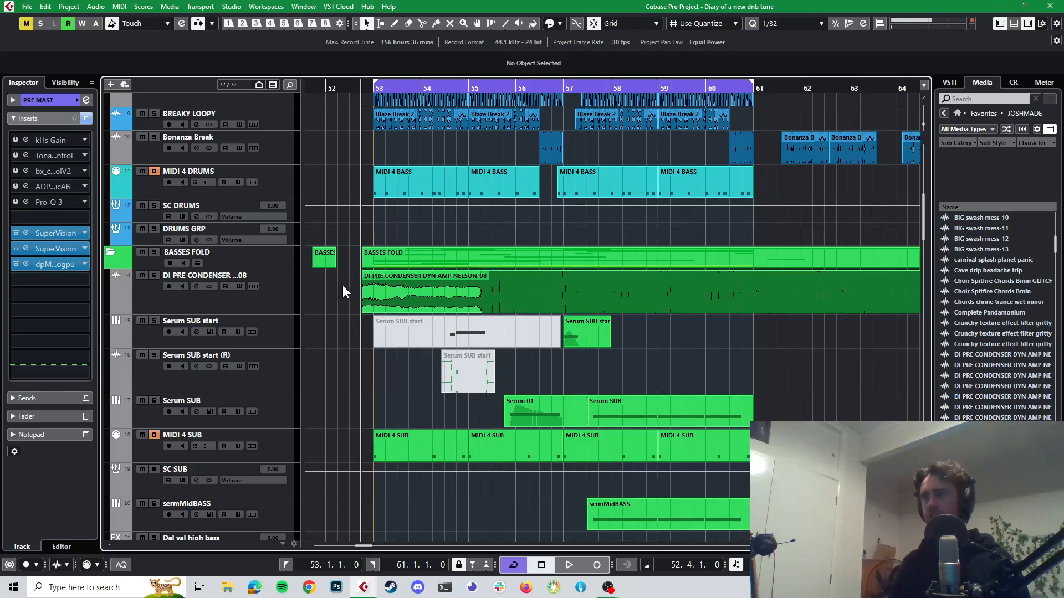
- Set the playback position to 52.2.3, ahead of the imported DI PRE CONDENSER sample
scroll(342, 285, up, 5)
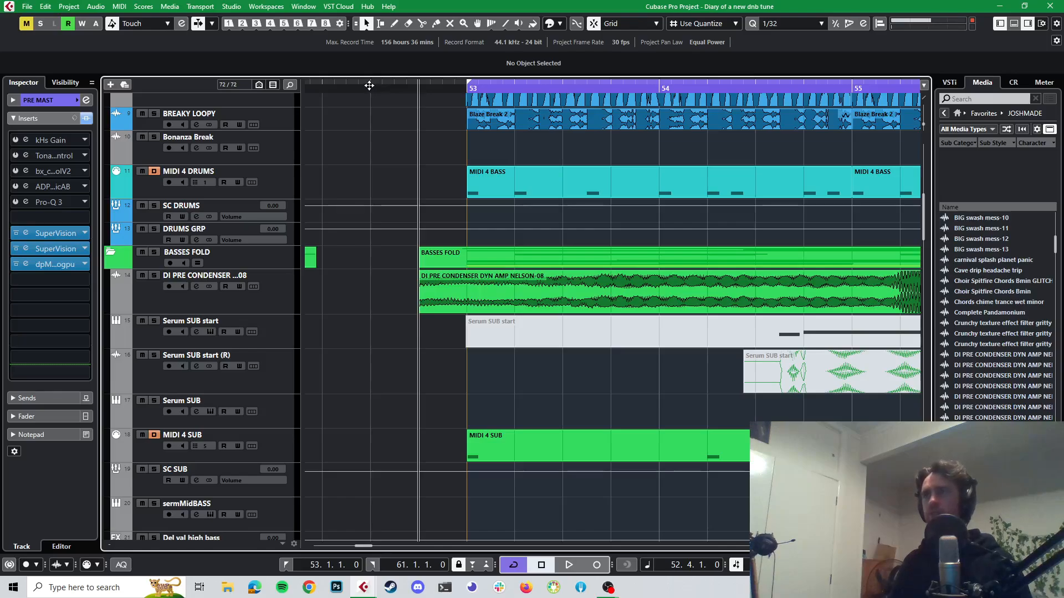
click(369, 85)
click(343, 86)
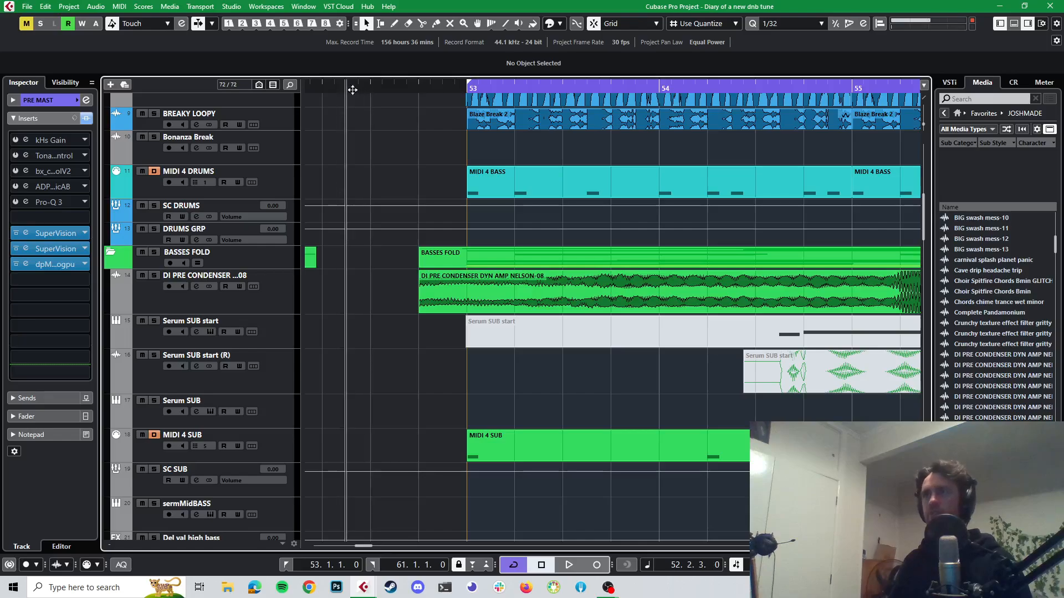
- Set the playback position to 52.2.4, solo the DI PRE CONDENSER track and lower its volume to -17.2 dB
click(365, 86)
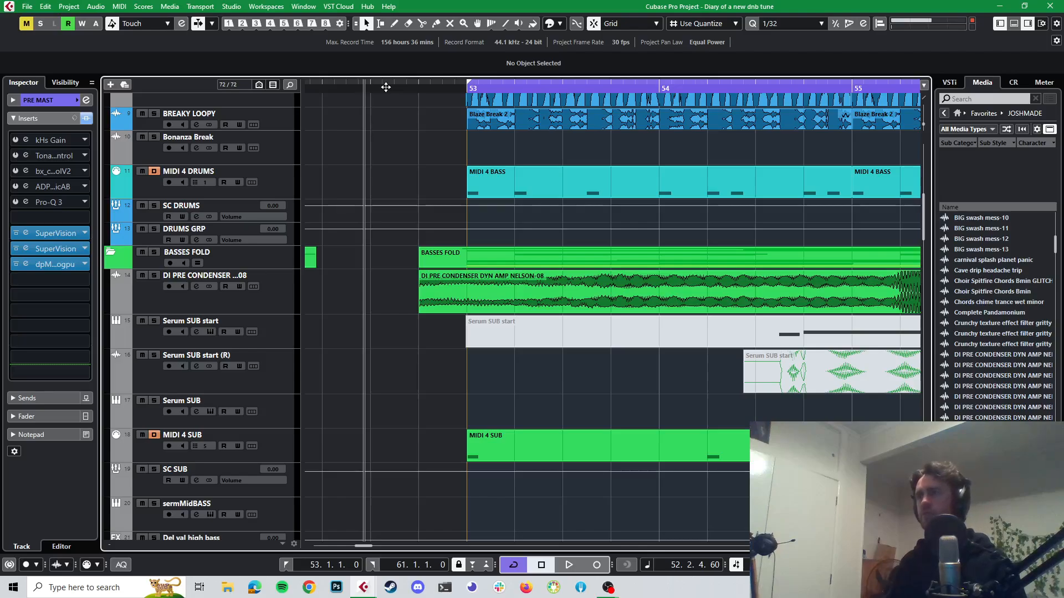
click(155, 277)
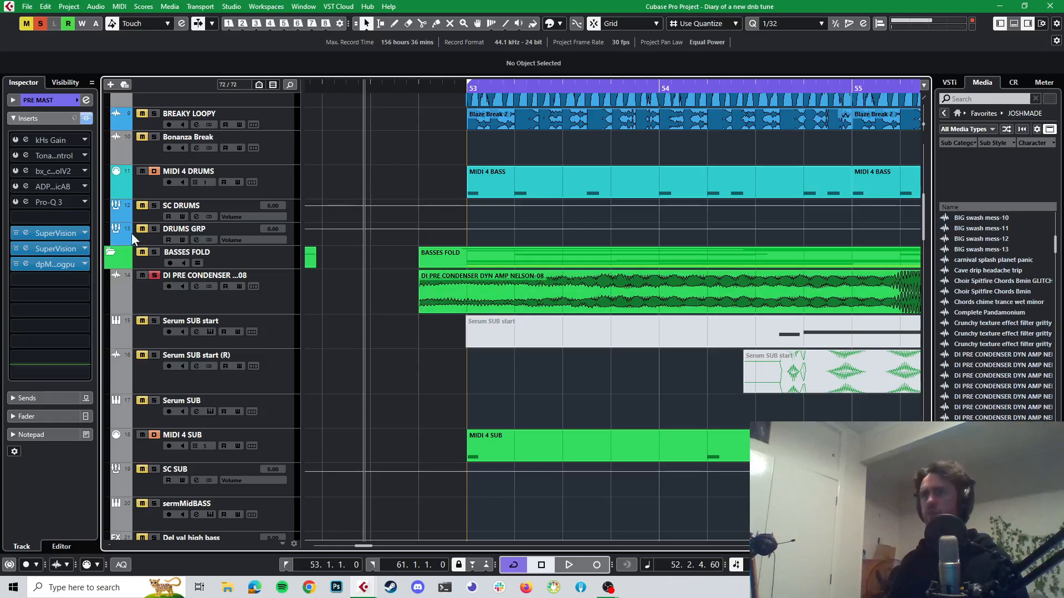
click(280, 279)
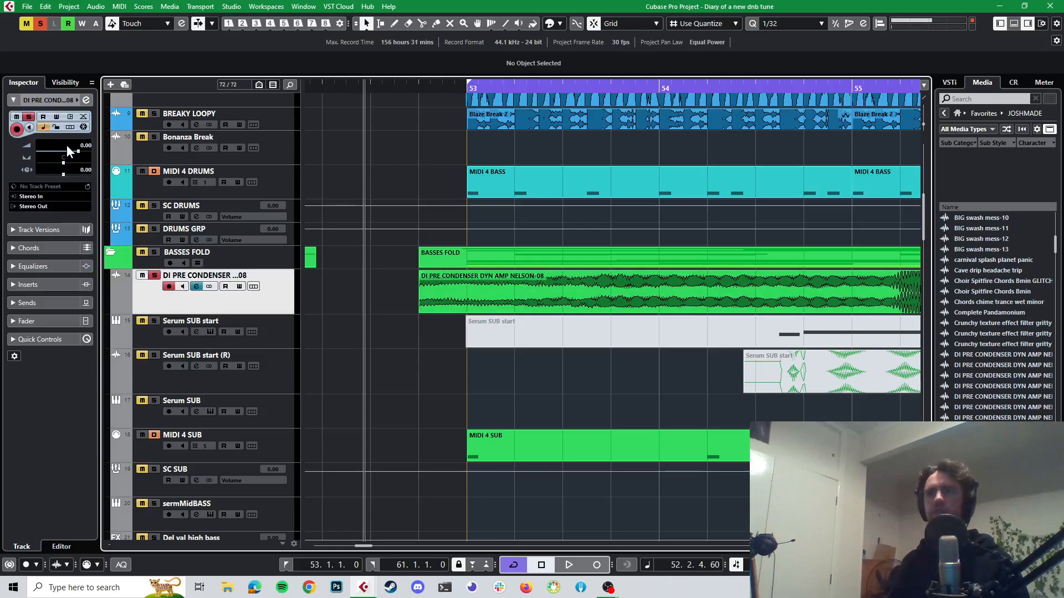
drag(82, 188, 75, 225)
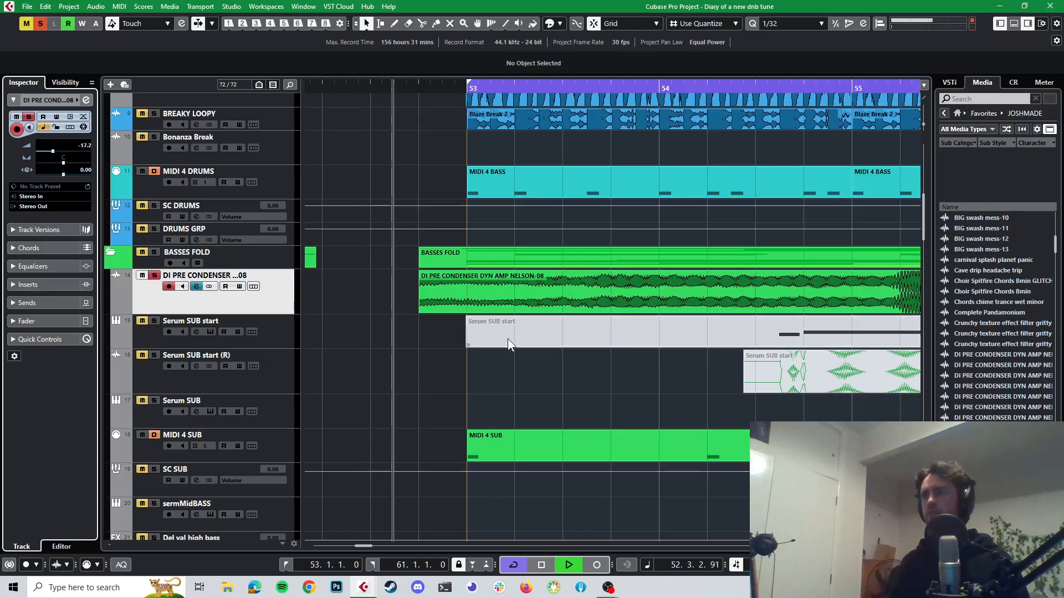
- Route the DI PRE CONDENSER track's output to BASSES GRP
click(41, 207)
text(bass)
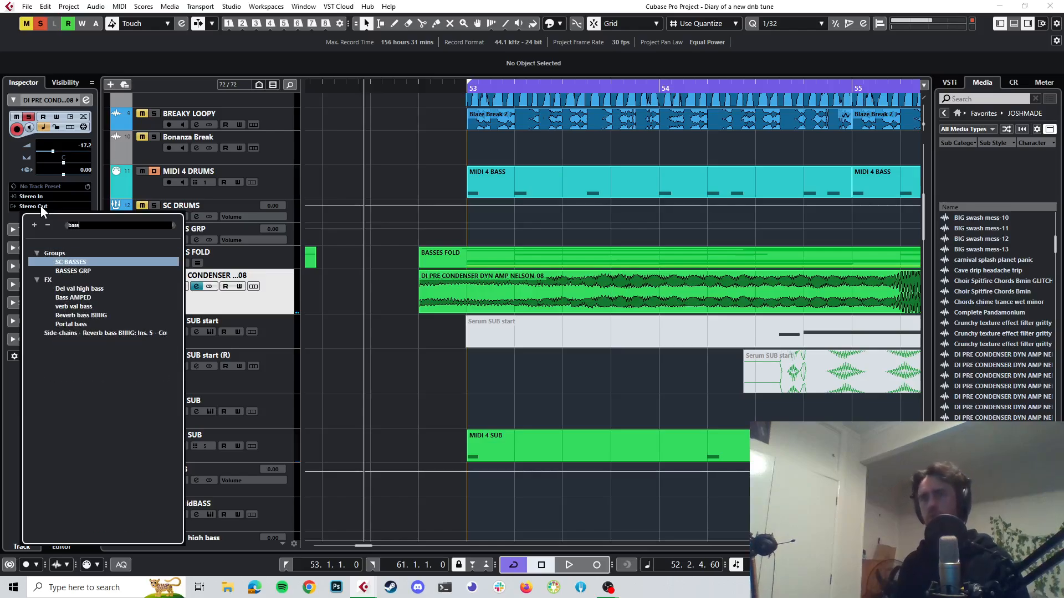
click(62, 270)
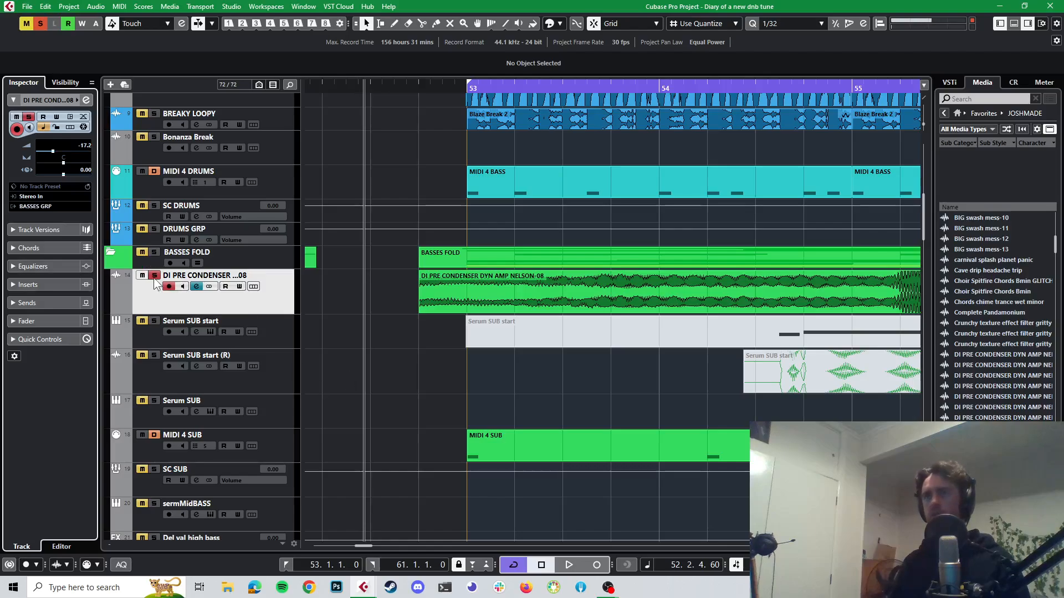
- Play the soloed DI PRE CONDENSER track and raise its volume to -11.8 dB
key(space)
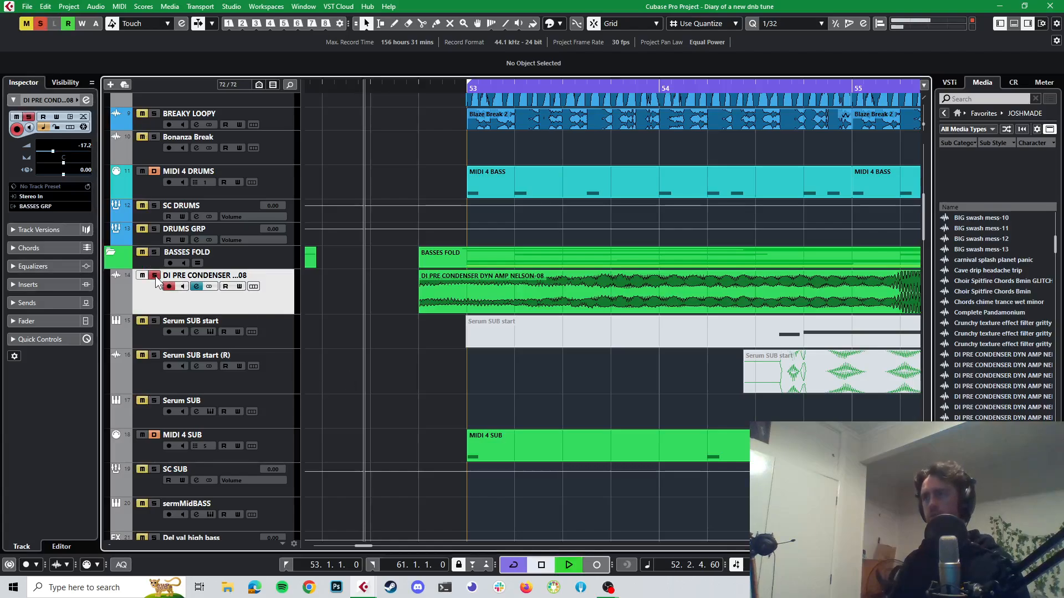
key(space)
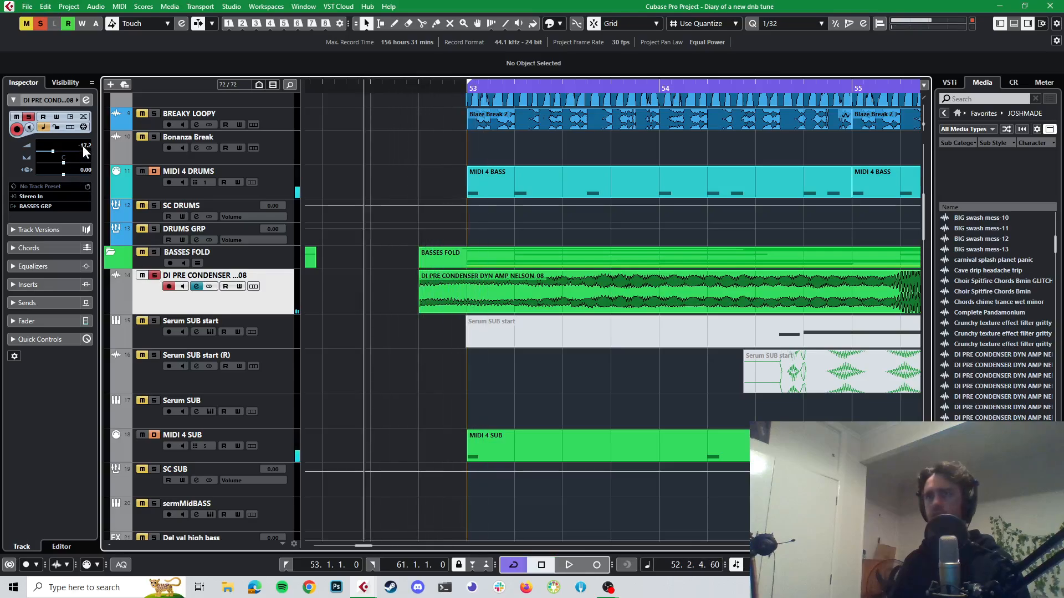
drag(82, 146, 84, 137)
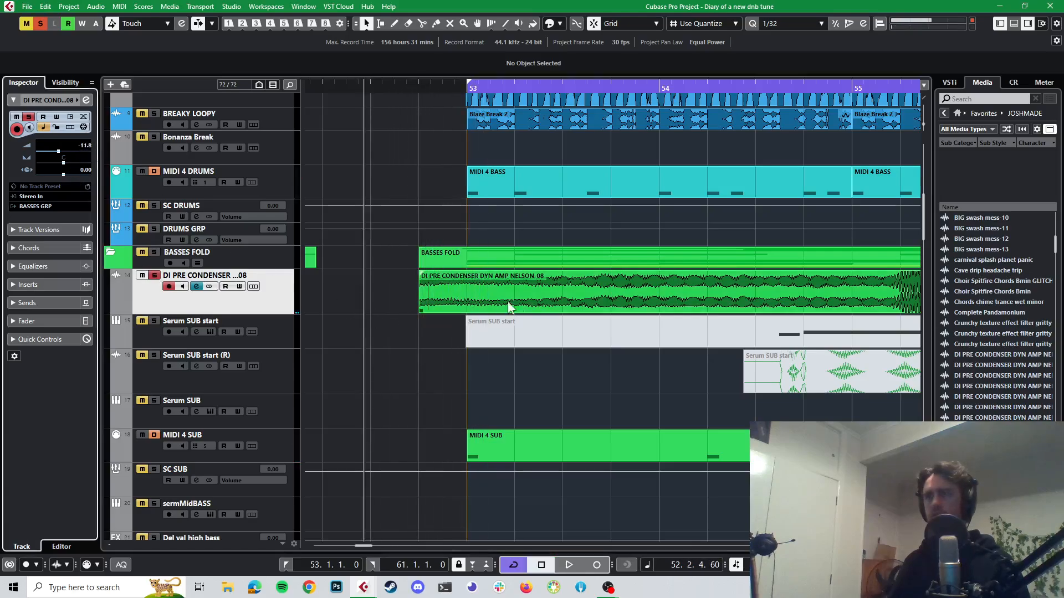
- Play the soloed sample from 55.1.2, where its spikier section begins
scroll(611, 241, down, 4)
scroll(610, 241, right, 4)
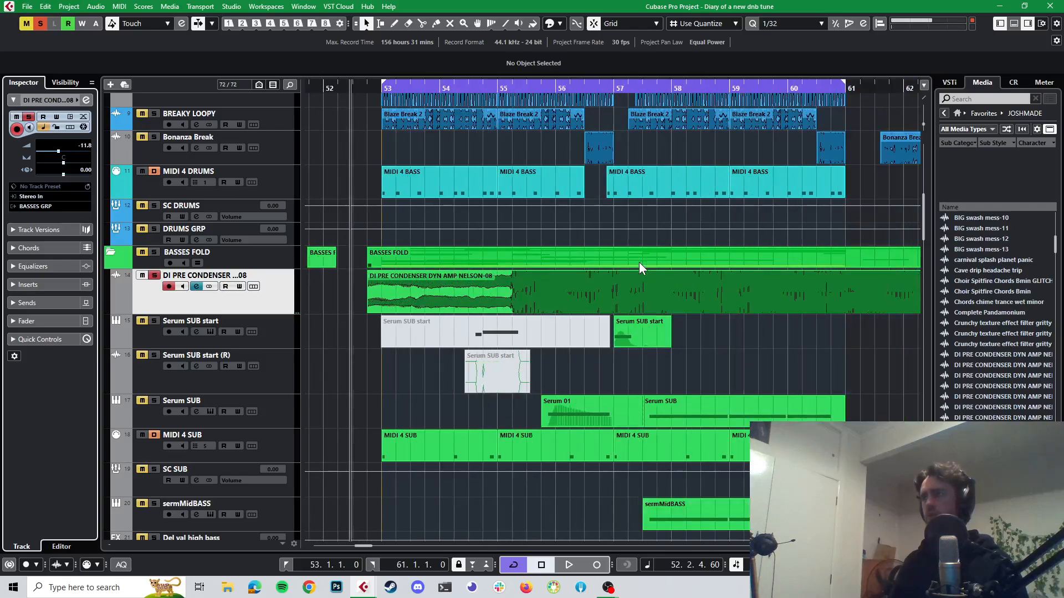
click(498, 97)
key(space)
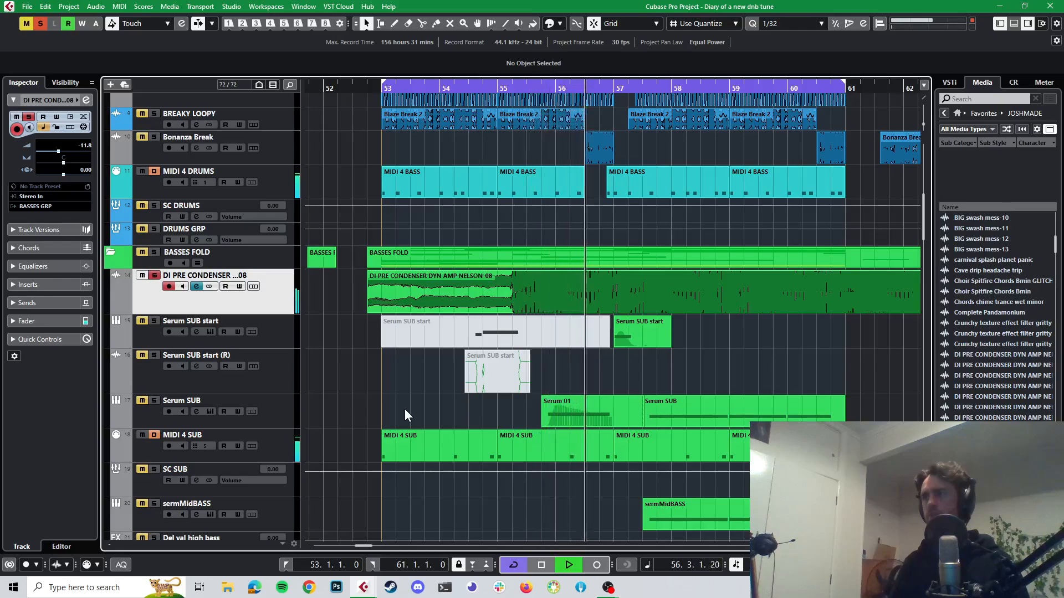
key(space)
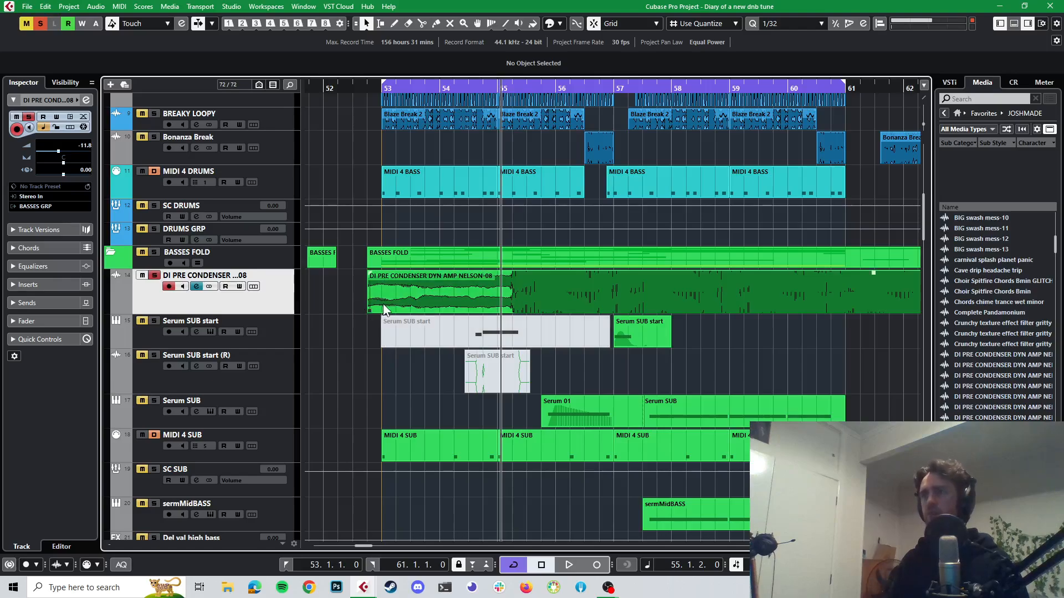
- Adjust the DI PRE CONDENSER event so it starts at 53.1.1 with the sample's spikier section
drag(366, 308, 407, 295)
key(h)
key(h)
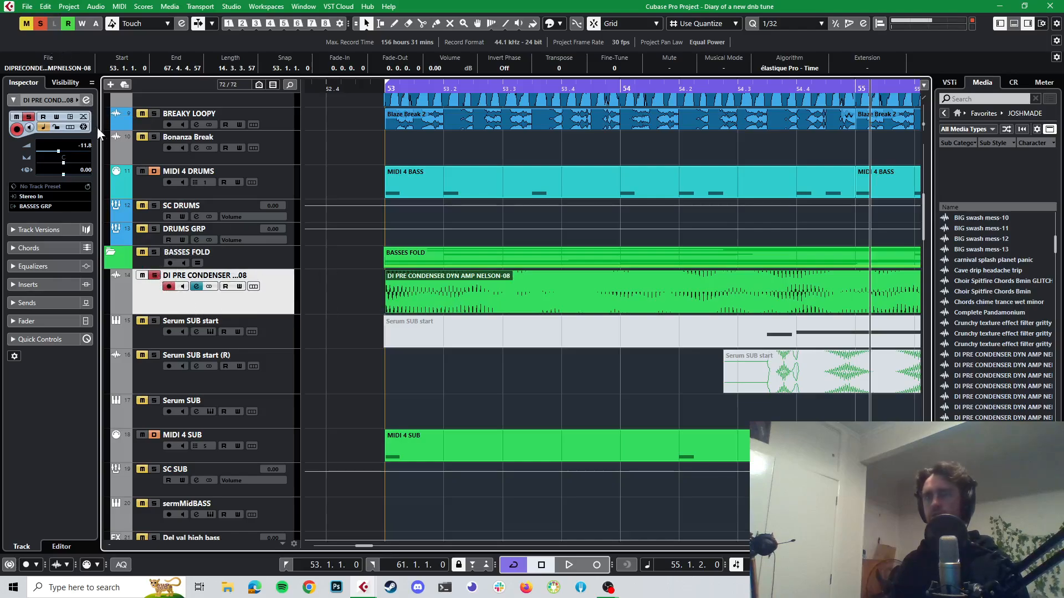
- Load SerumFX_x64 in the first insert slot of the DI PRE CONDENSER channel
click(87, 100)
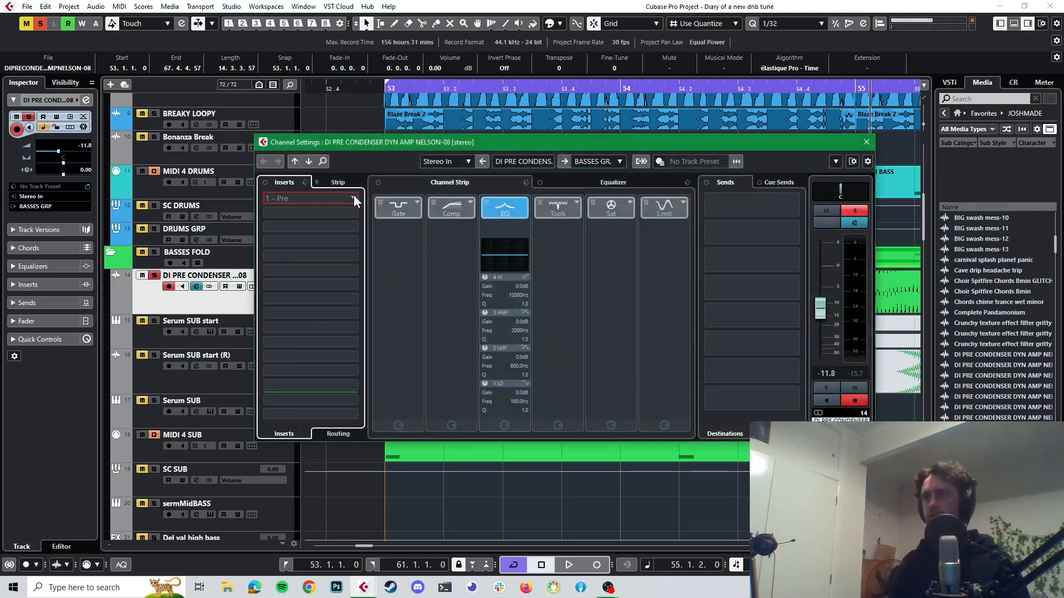
click(353, 195)
text(serumfx)
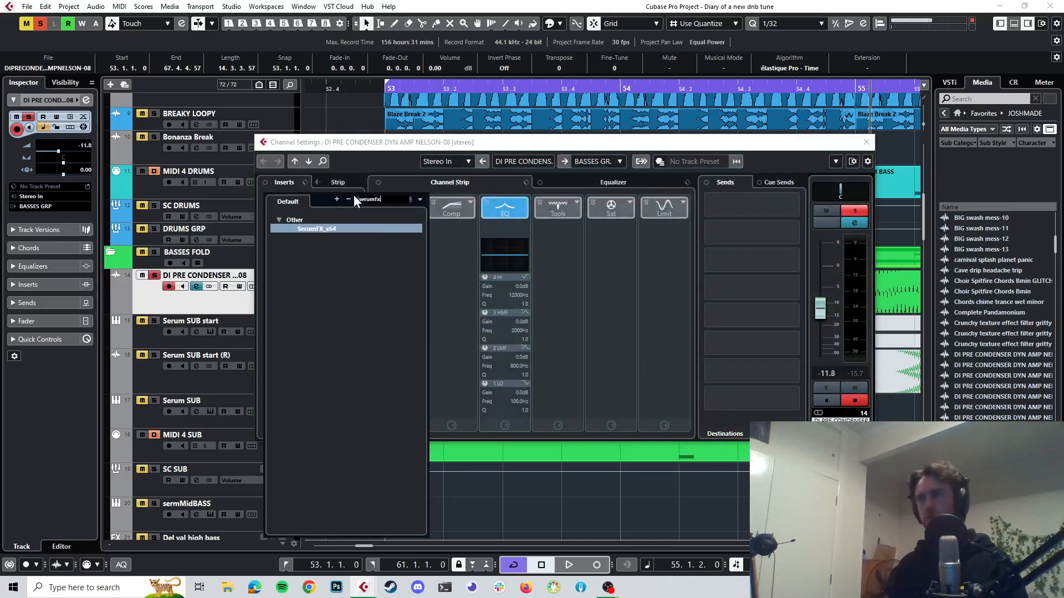
click(327, 229)
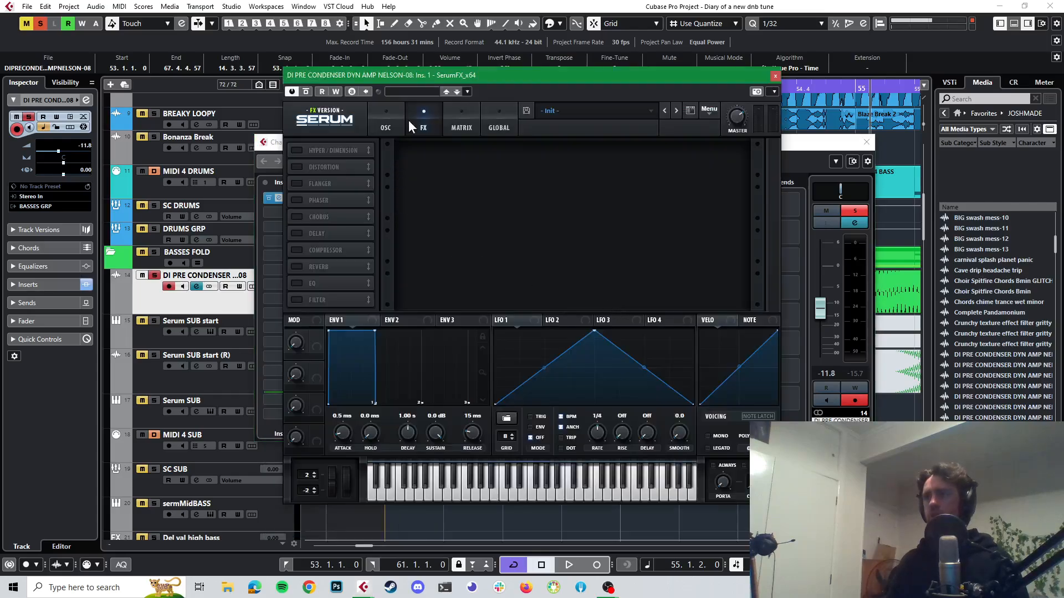
- Enable Serum FX's main MG Low 12 filter and switch its oscillator A and B routing
click(386, 116)
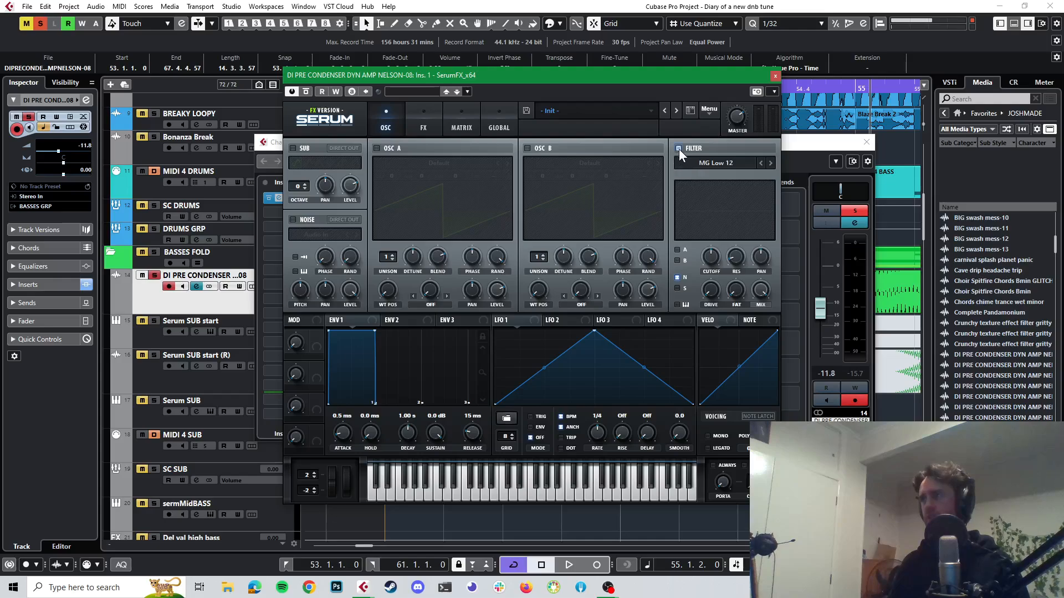
click(677, 260)
click(676, 250)
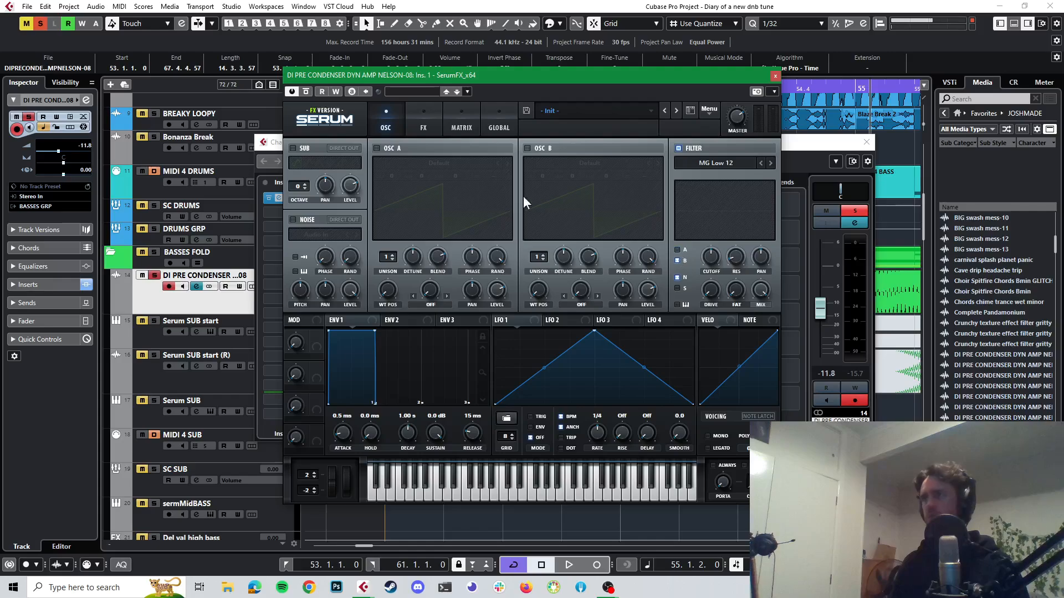
- Enable the Filter effect in Serum's effects rack and move it up to just below Hyper/Dimension
click(427, 113)
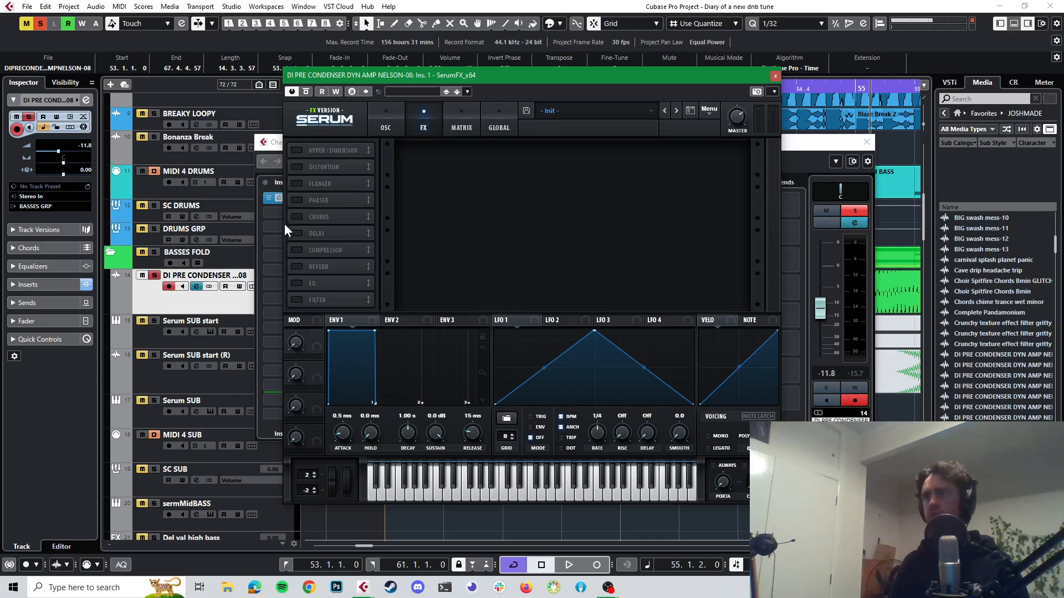
click(296, 299)
drag(313, 296, 338, 151)
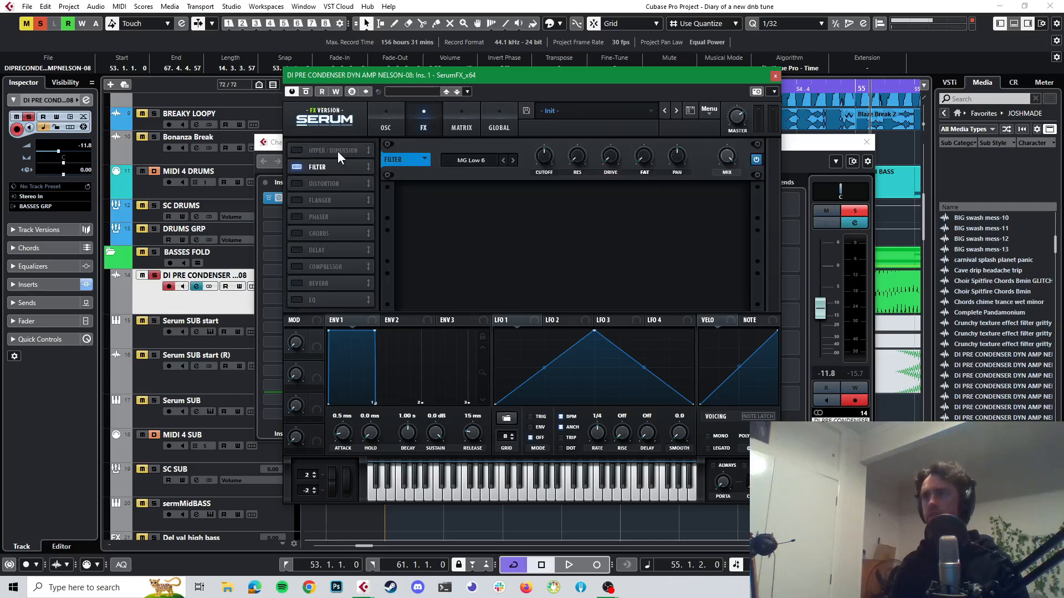
- Look through the filter types, including Misc, for both the effects-rack filter and the main filter
click(484, 161)
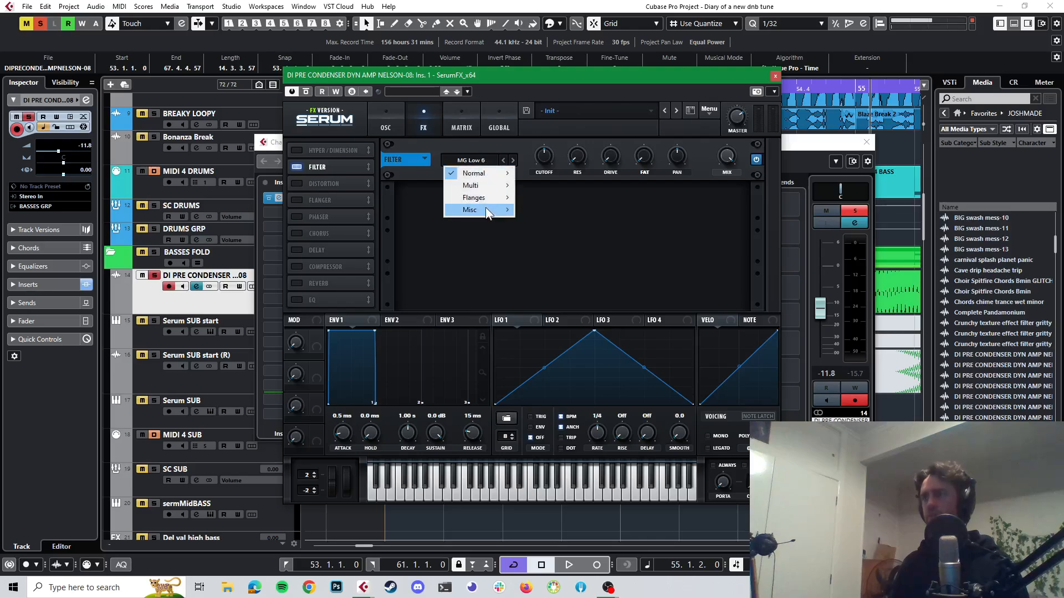
click(387, 114)
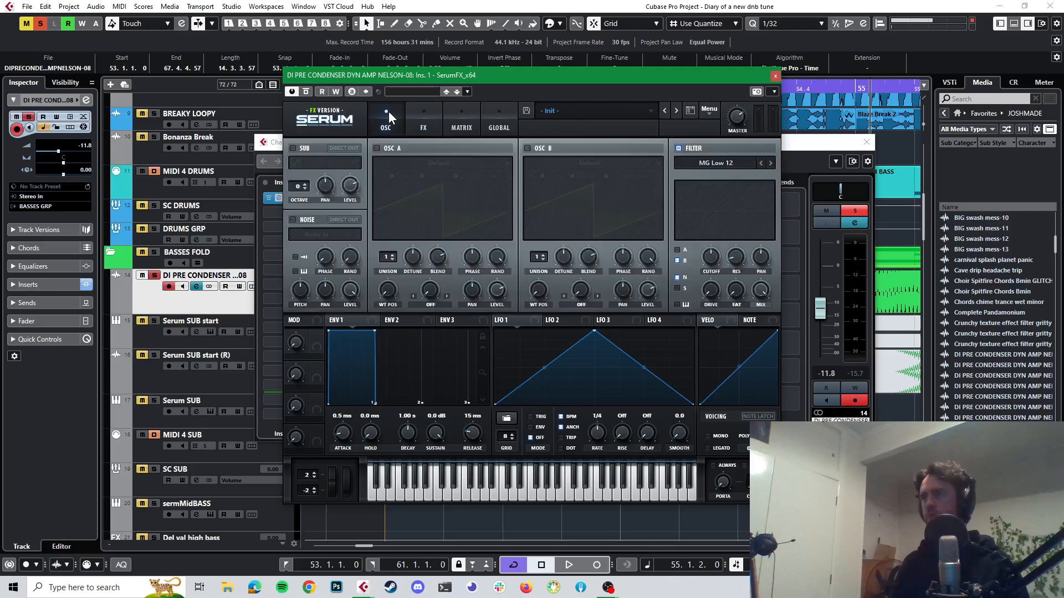
click(718, 163)
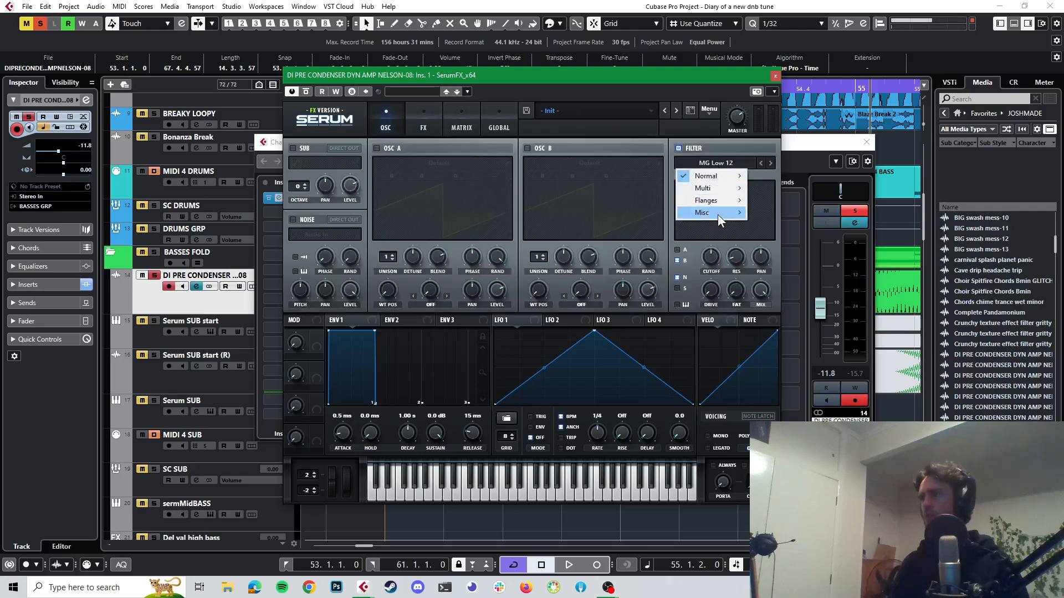
click(432, 114)
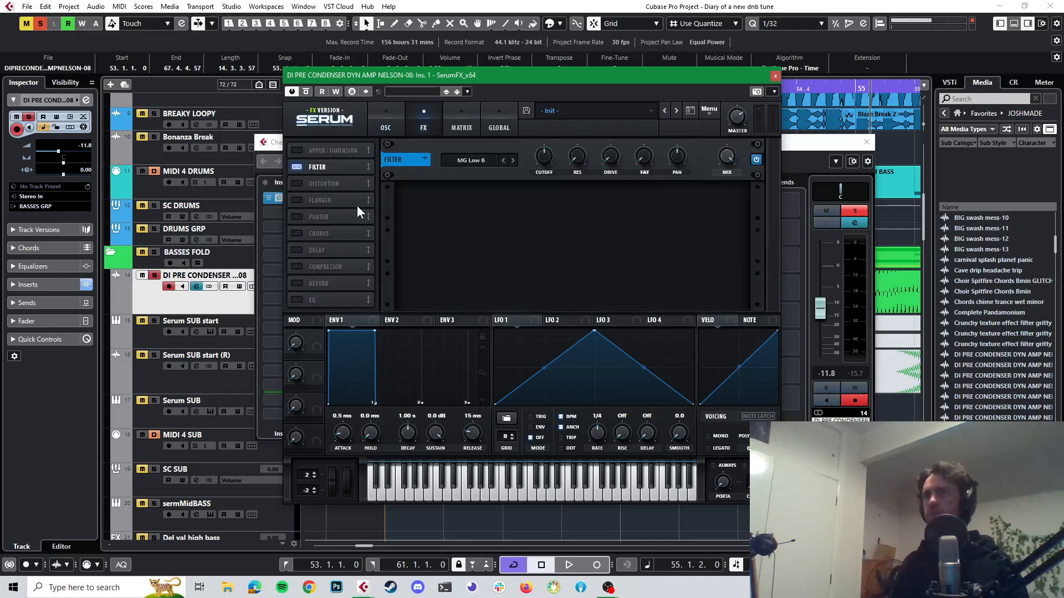
click(467, 159)
mouse_move(466, 210)
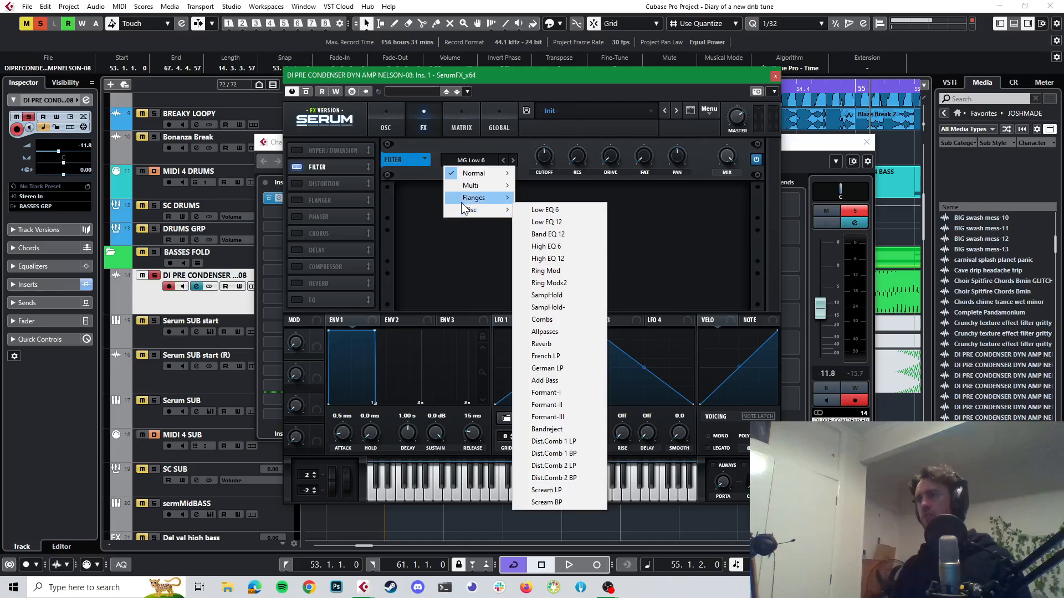
click(500, 84)
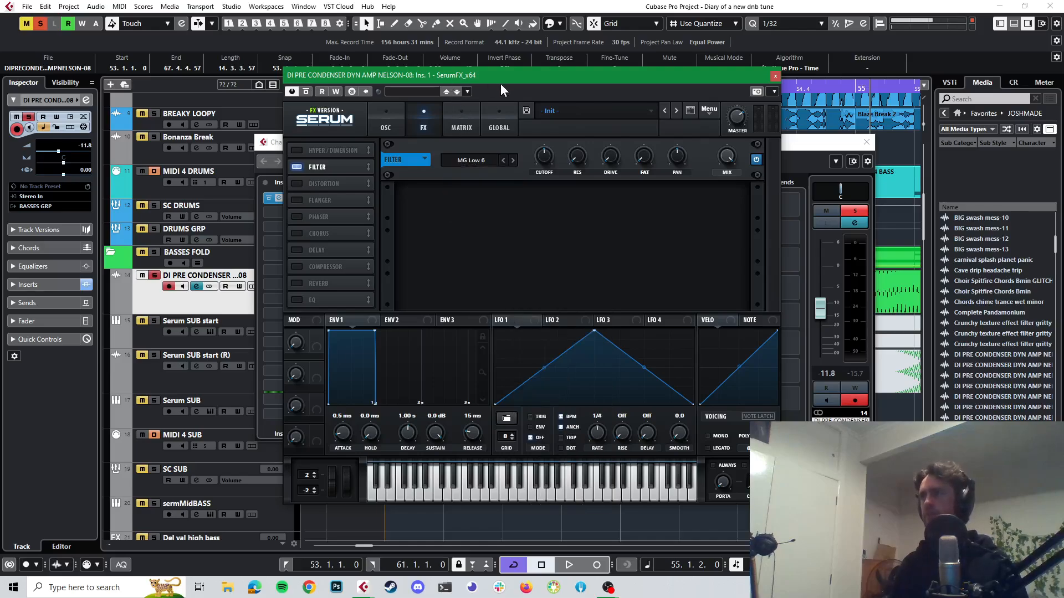
- Play the sample through the MG Low 6 filter and lower the filter's cutoff
key(space)
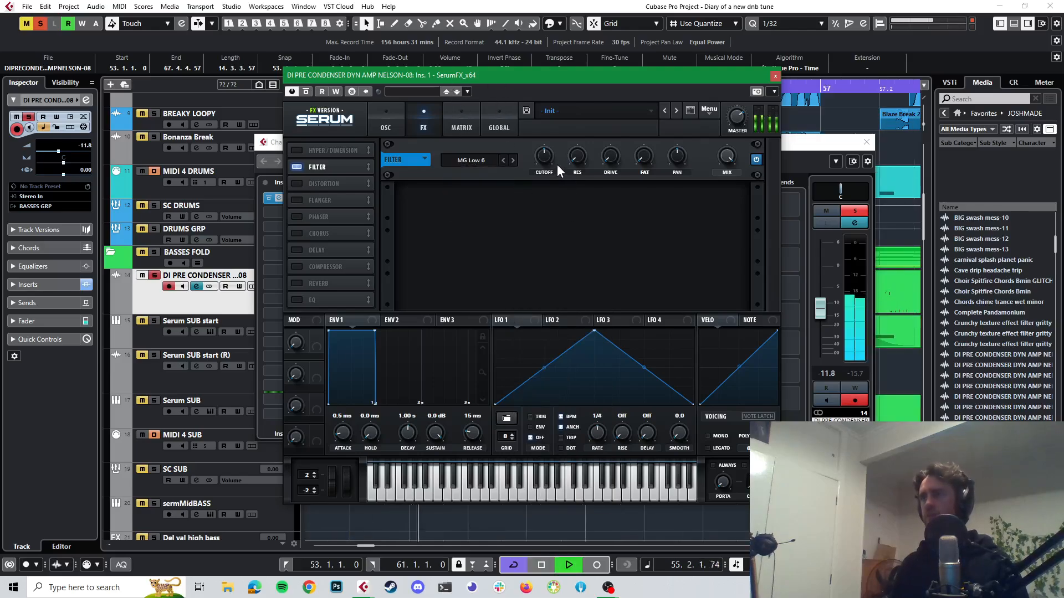
drag(546, 159, 521, 171)
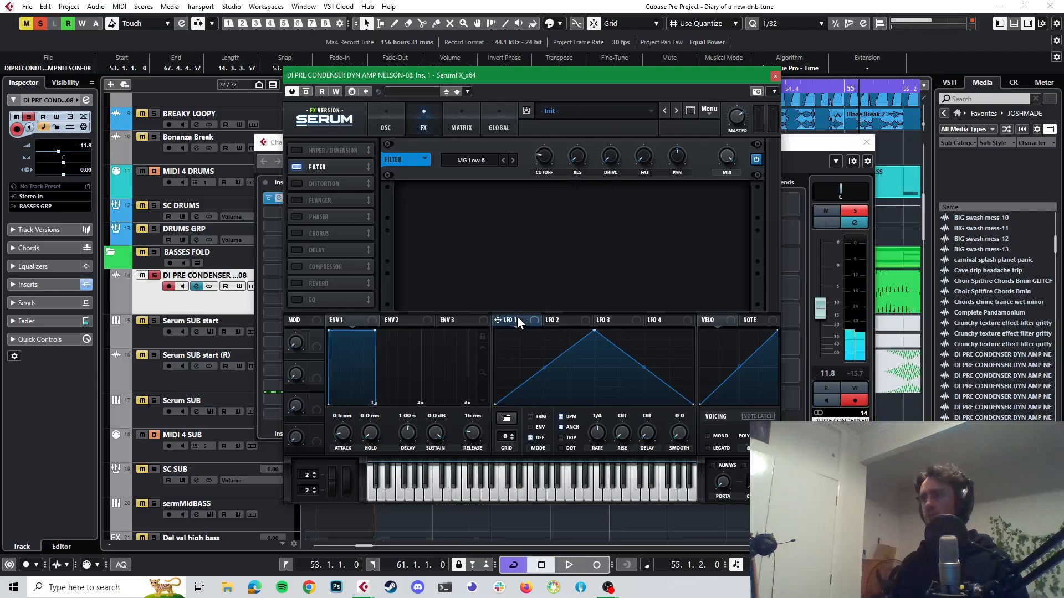
- Set LFO 1 to envelope mode and shape a curved rise to an early peak, falling to zero about two thirds through
click(531, 416)
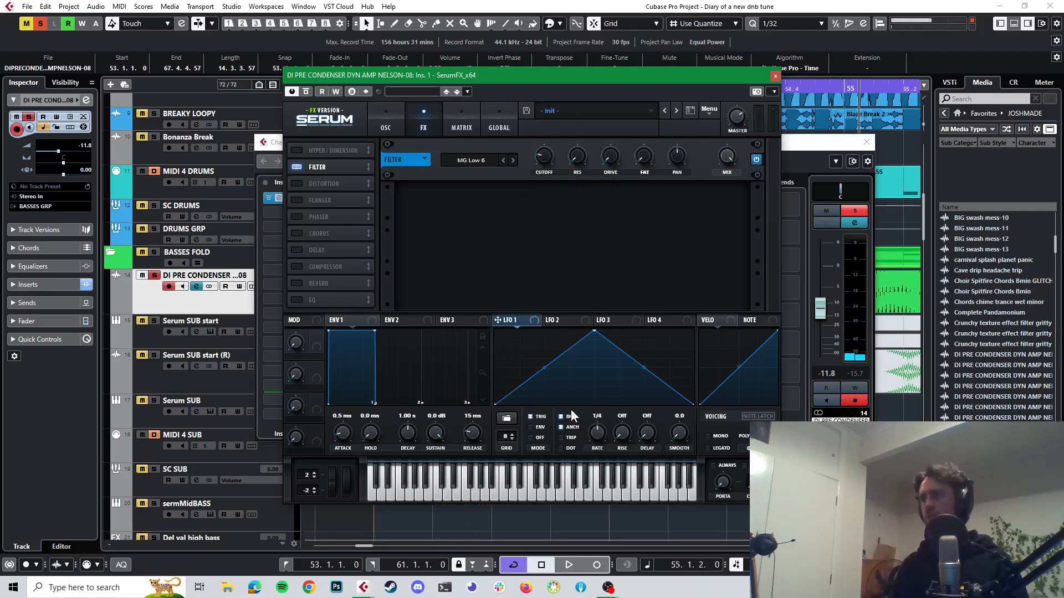
drag(593, 330, 523, 322)
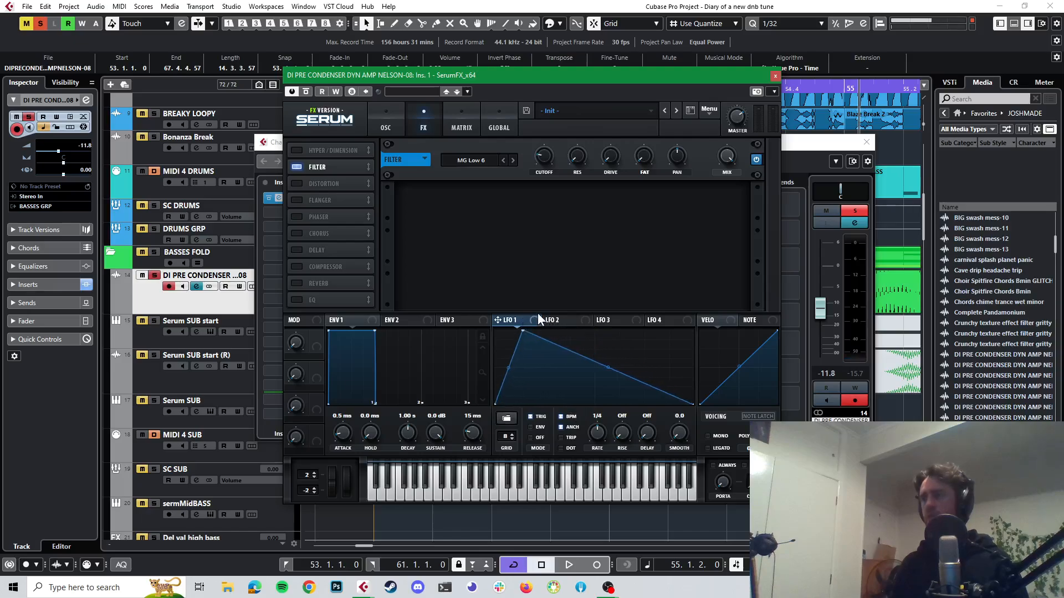
click(531, 427)
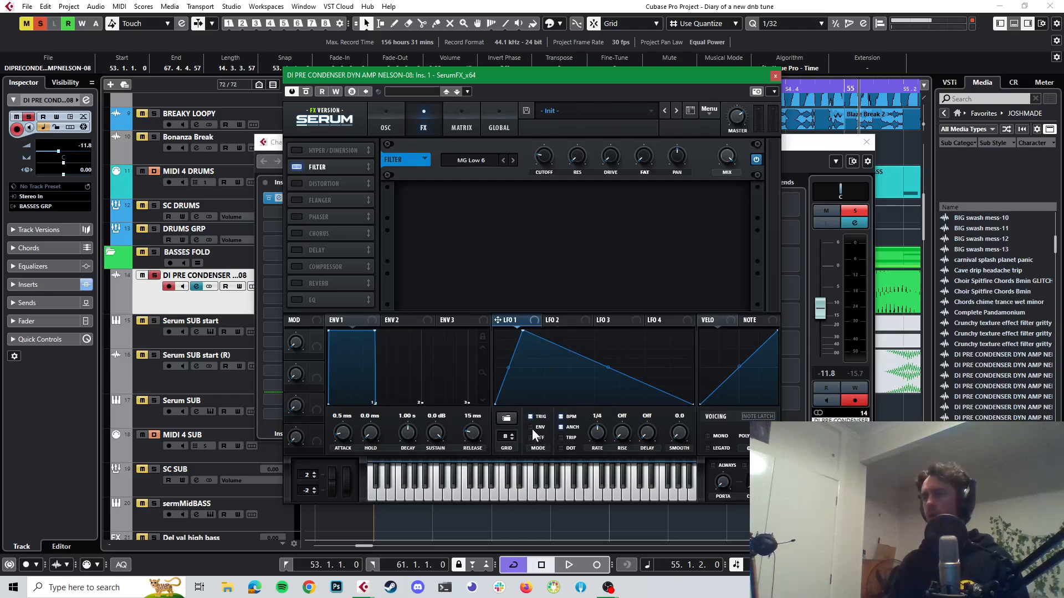
drag(524, 331, 536, 331)
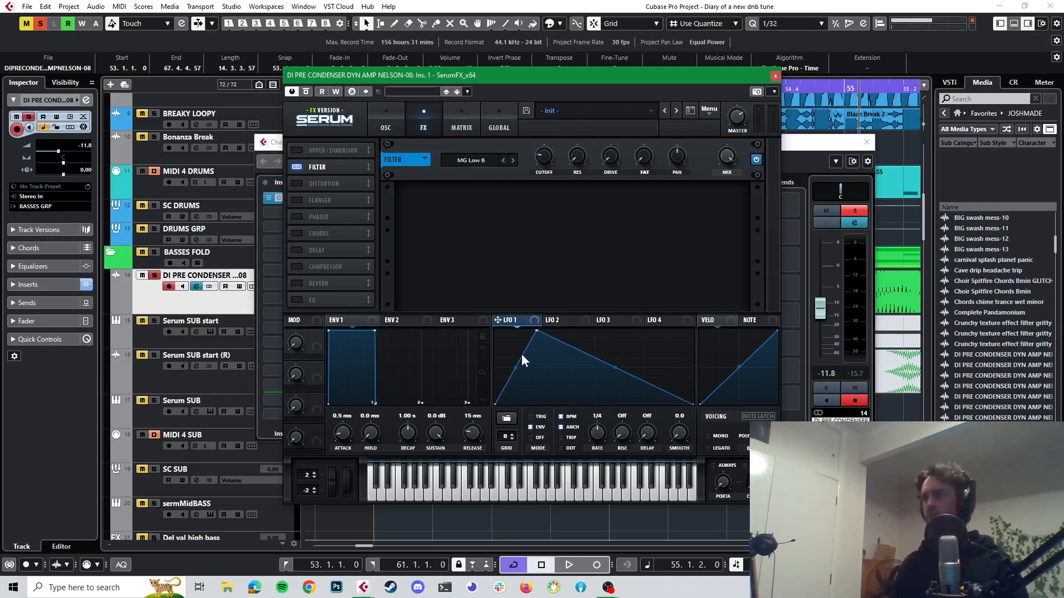
drag(516, 369, 516, 391)
double_click(602, 396)
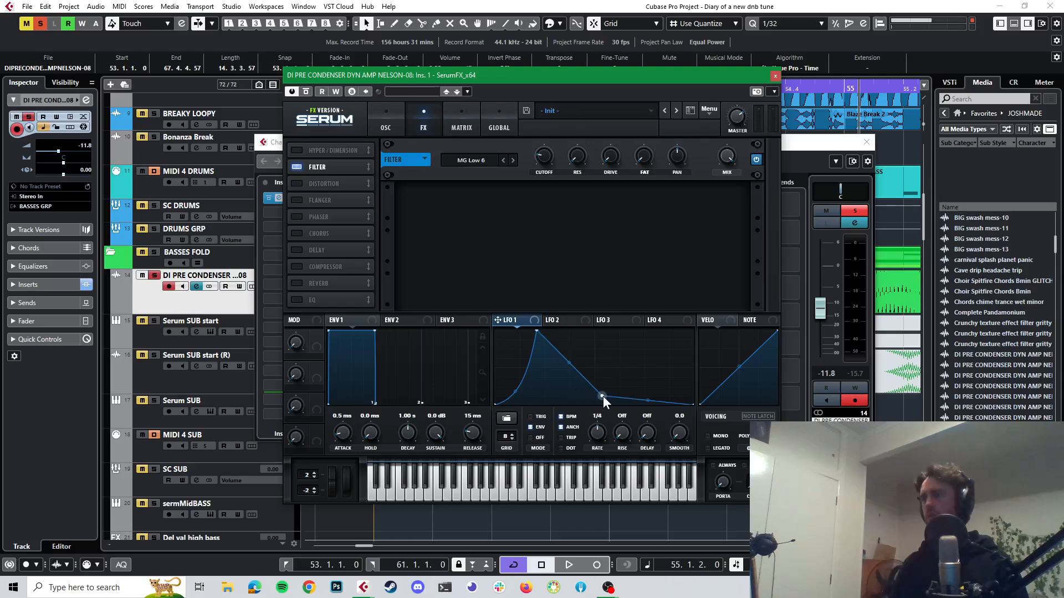
drag(602, 396, 631, 420)
- Assign LFO 1 to the effects filter's cutoff, adjust the cutoff knob slightly and play the sample
drag(499, 317, 505, 297)
drag(544, 157, 543, 158)
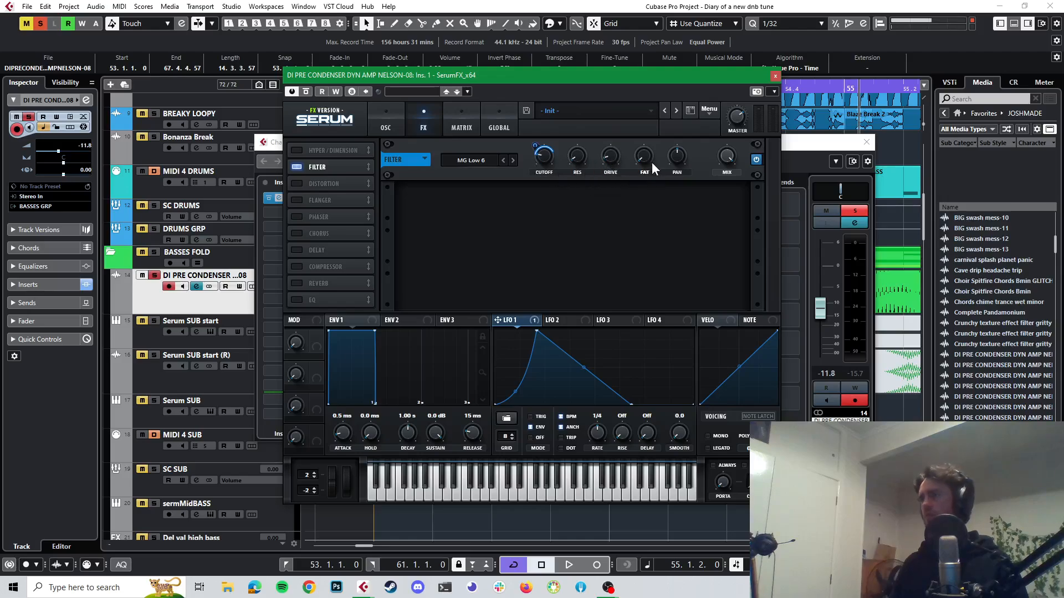
key(space)
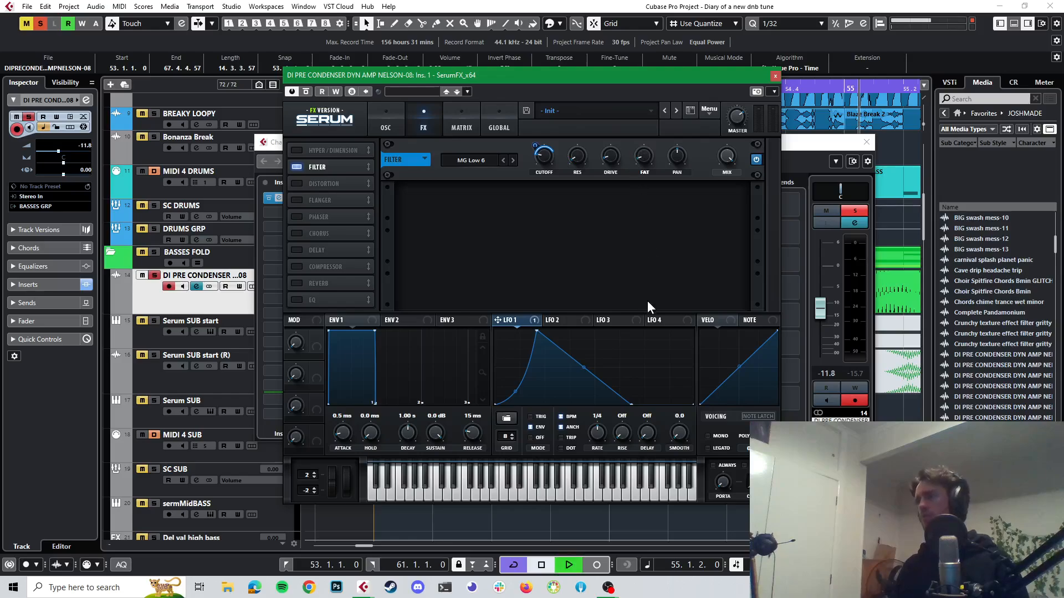
- Enable Note Latch in Serum FX and play the sample through the modulated filter
key(space)
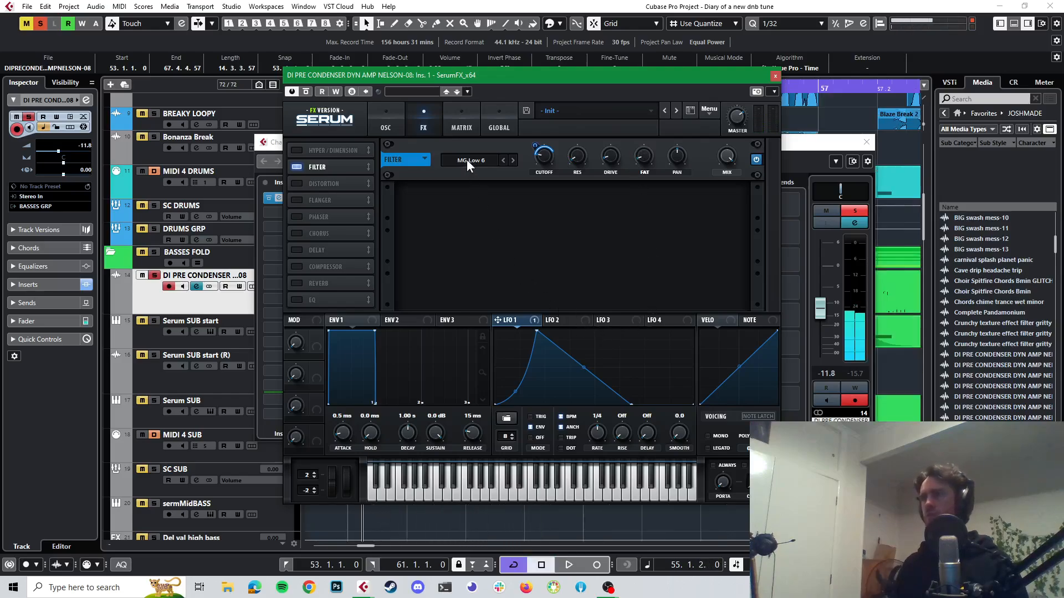
click(758, 416)
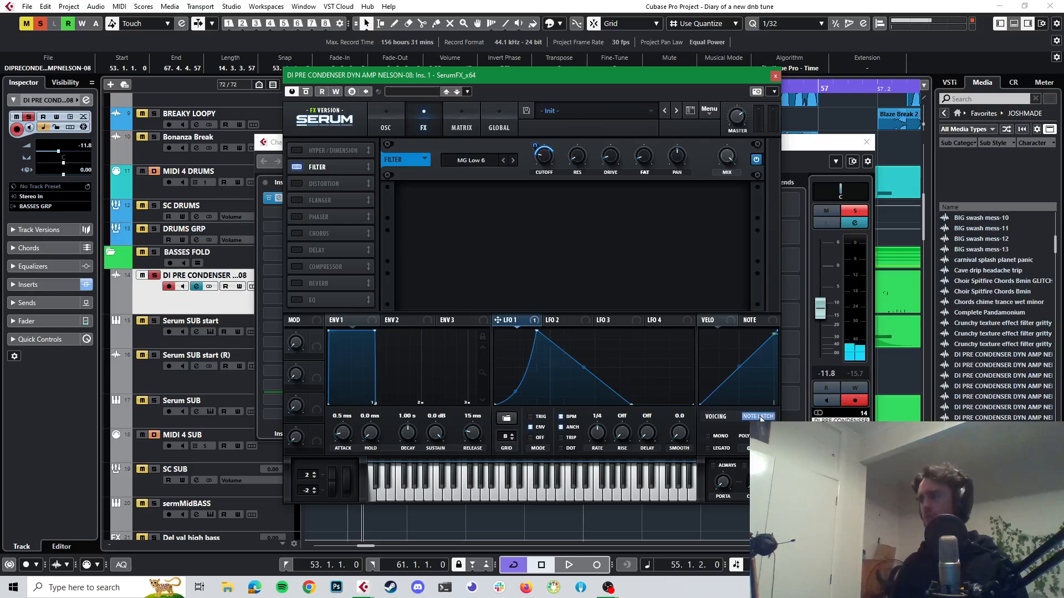
key(space)
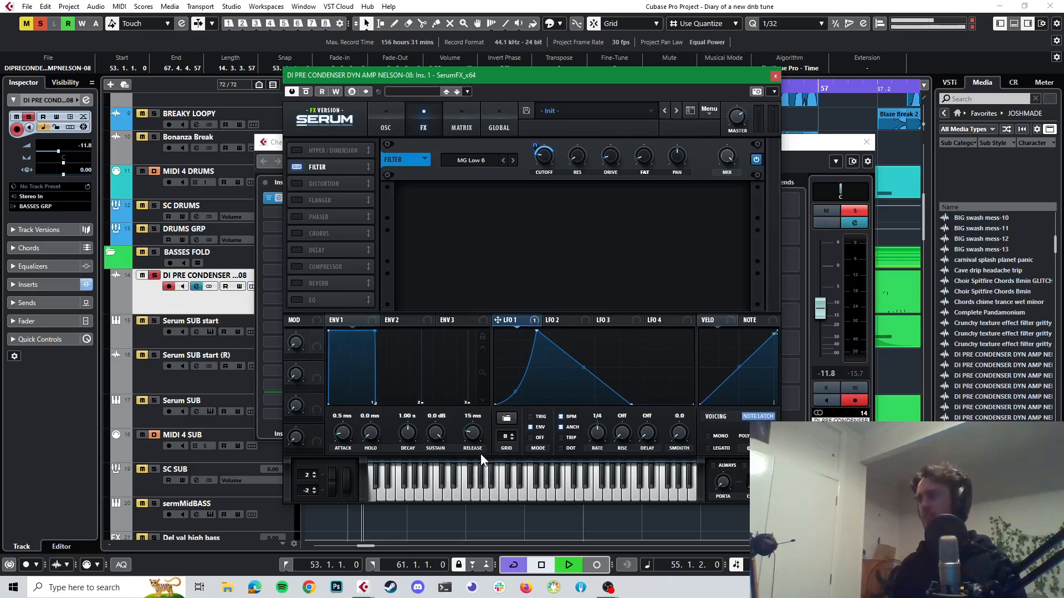
key(space)
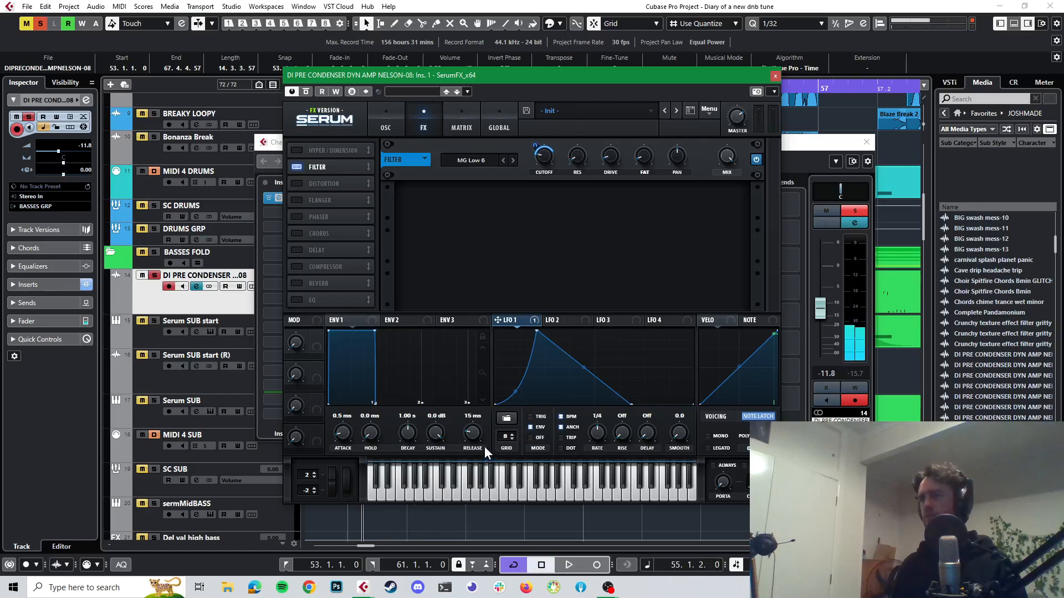
- Move the end point of LFO 1's curve slightly later while comparing its trigger and envelope modes during playback
click(530, 417)
key(space)
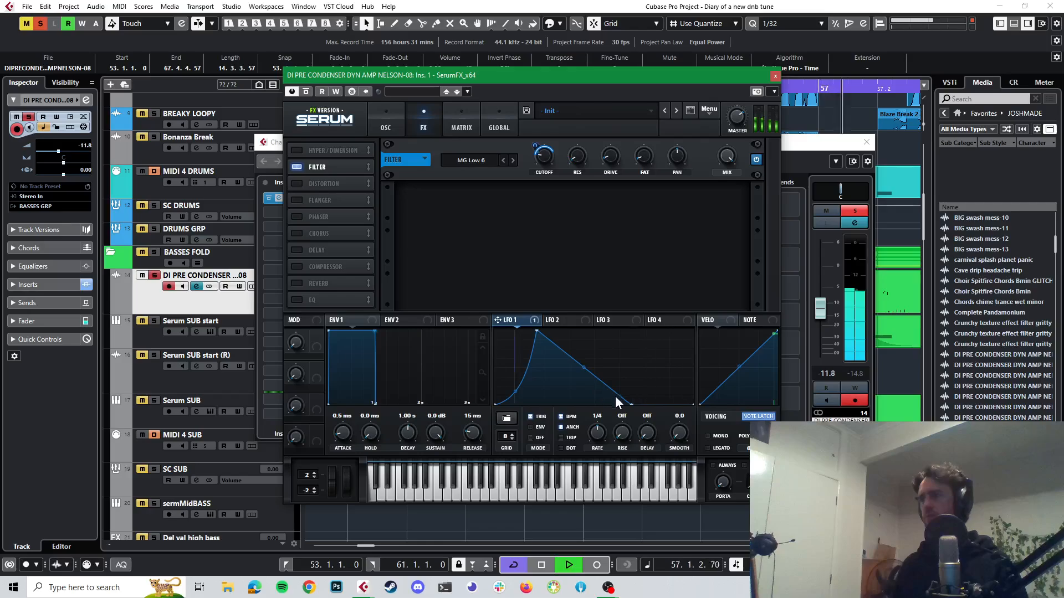
drag(631, 403, 641, 403)
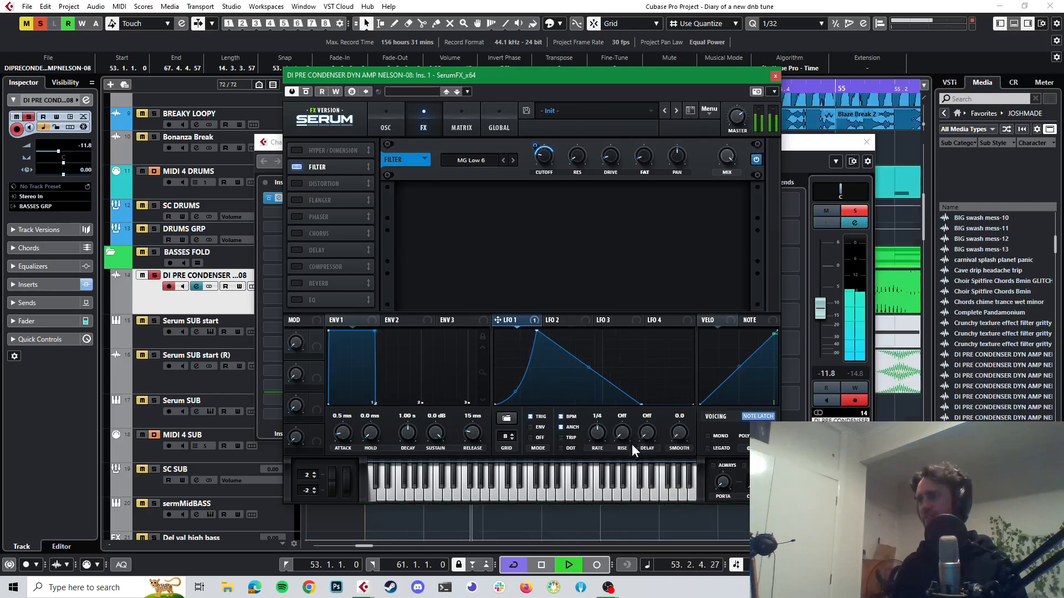
click(534, 430)
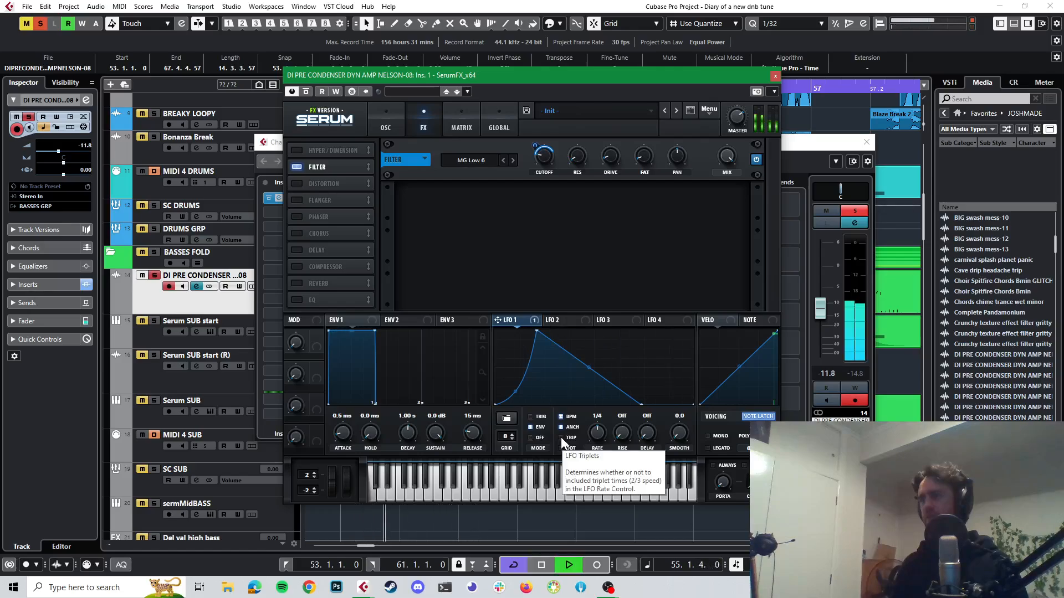
key(space)
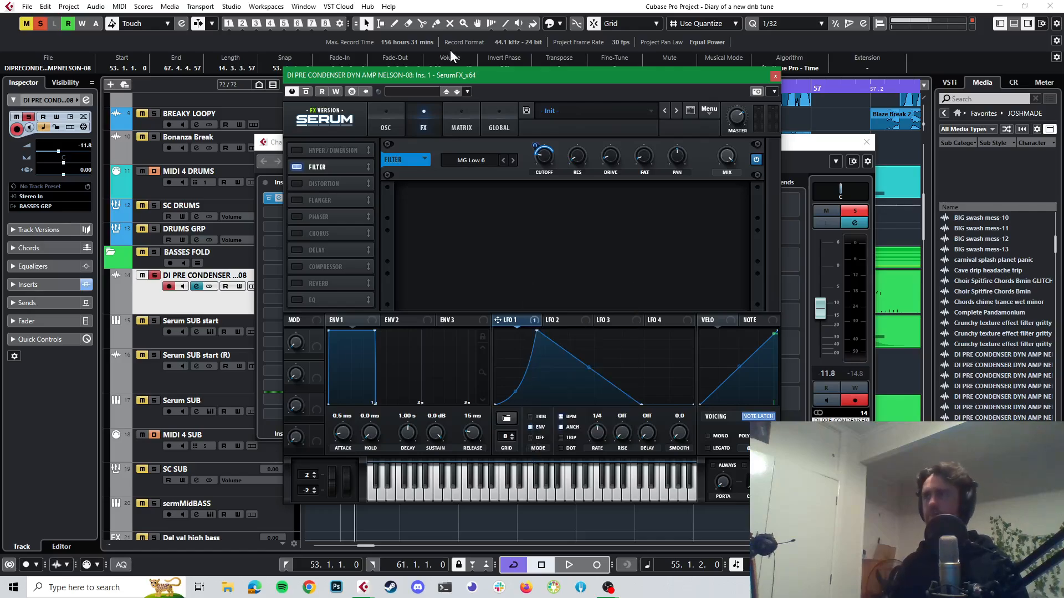
- Clear the plugin windows aside, move the sample clip to start at 53.1.1.60 and play from just before bar 53
drag(450, 75, 1016, 198)
drag(525, 145, 992, 195)
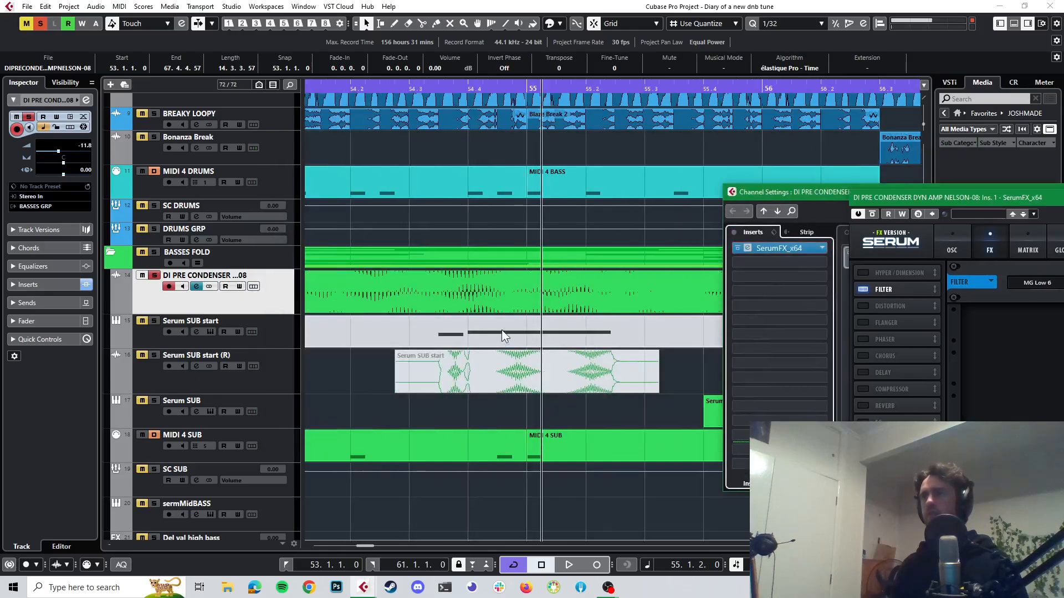
scroll(511, 292, down, 4)
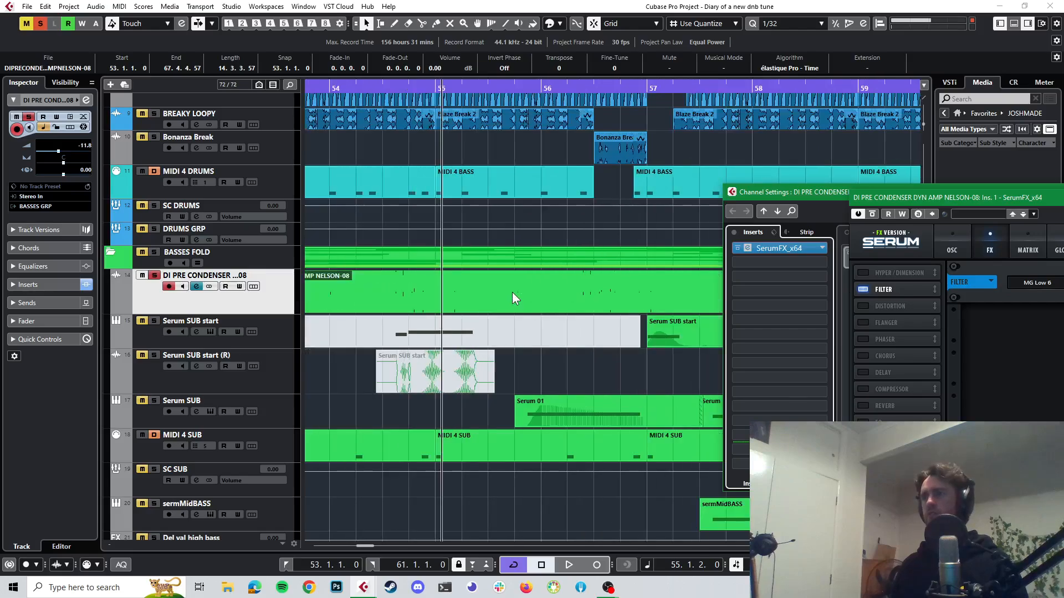
drag(322, 311, 327, 308)
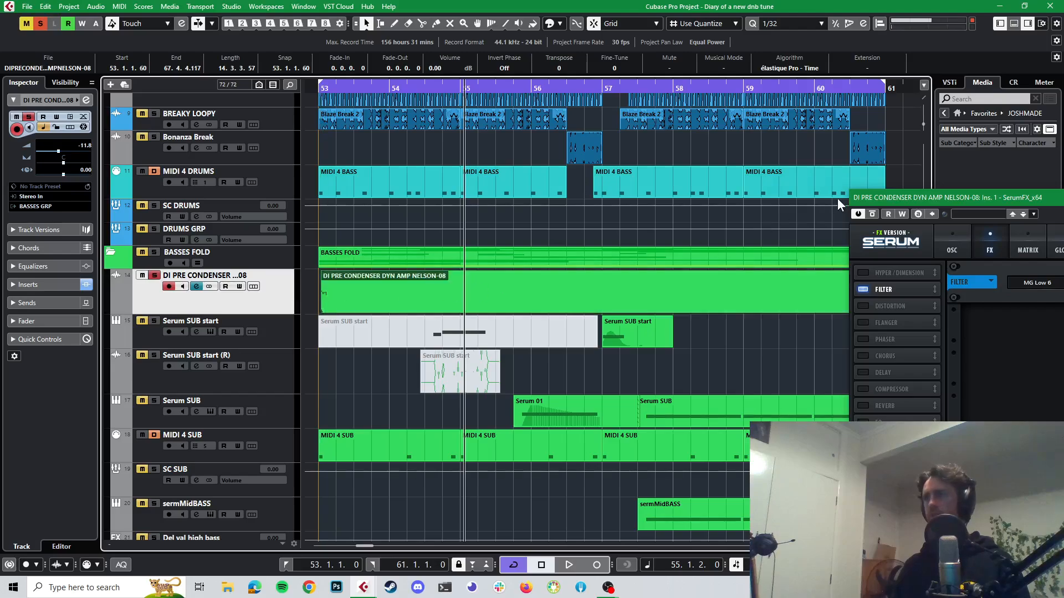
click(311, 87)
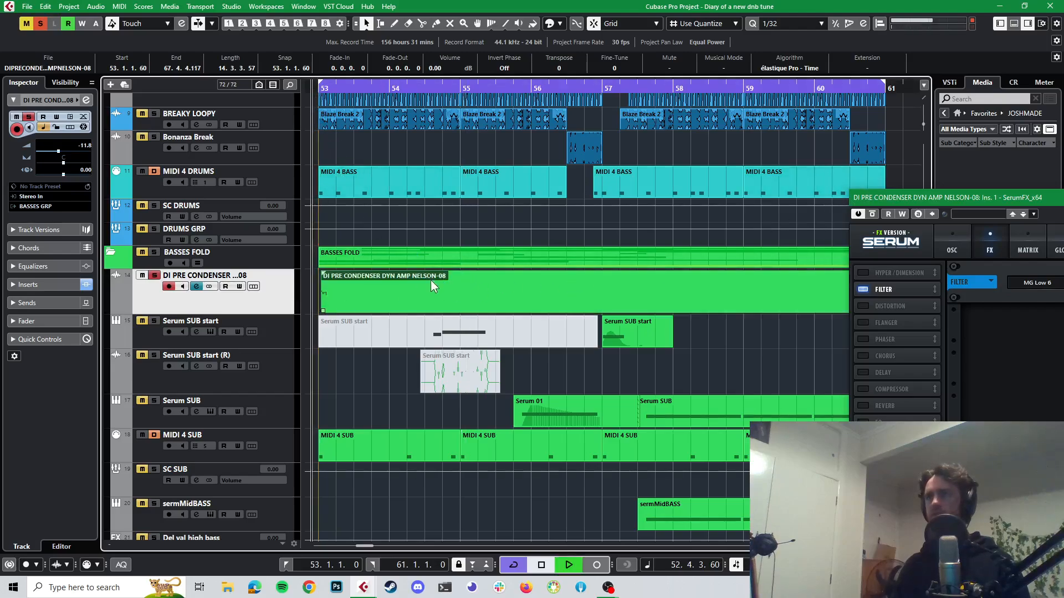
key(space)
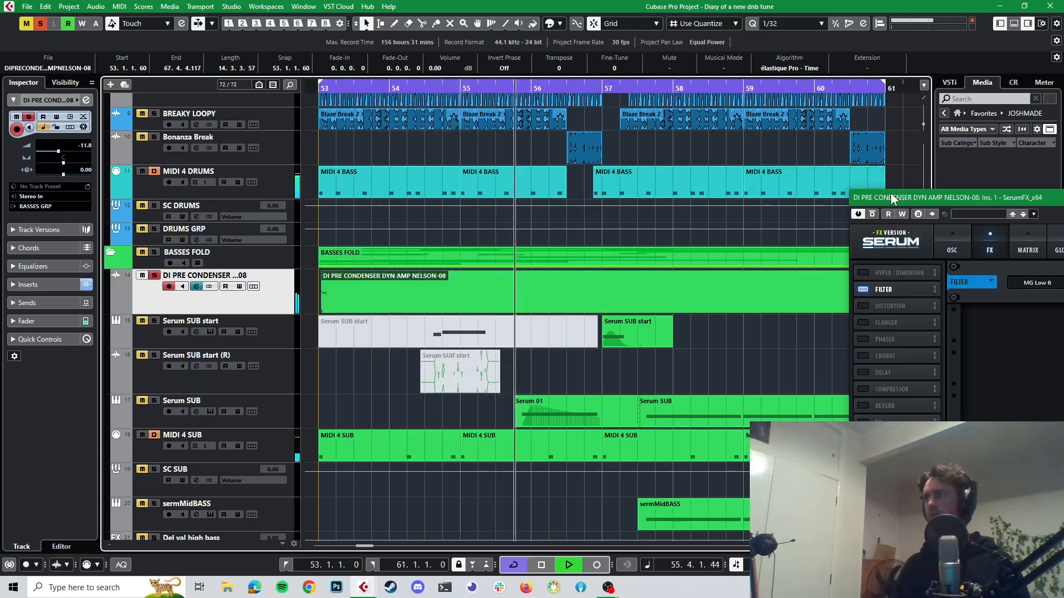
- Increase the waveform display height in the arrangement and stop playback
drag(923, 125, 922, 142)
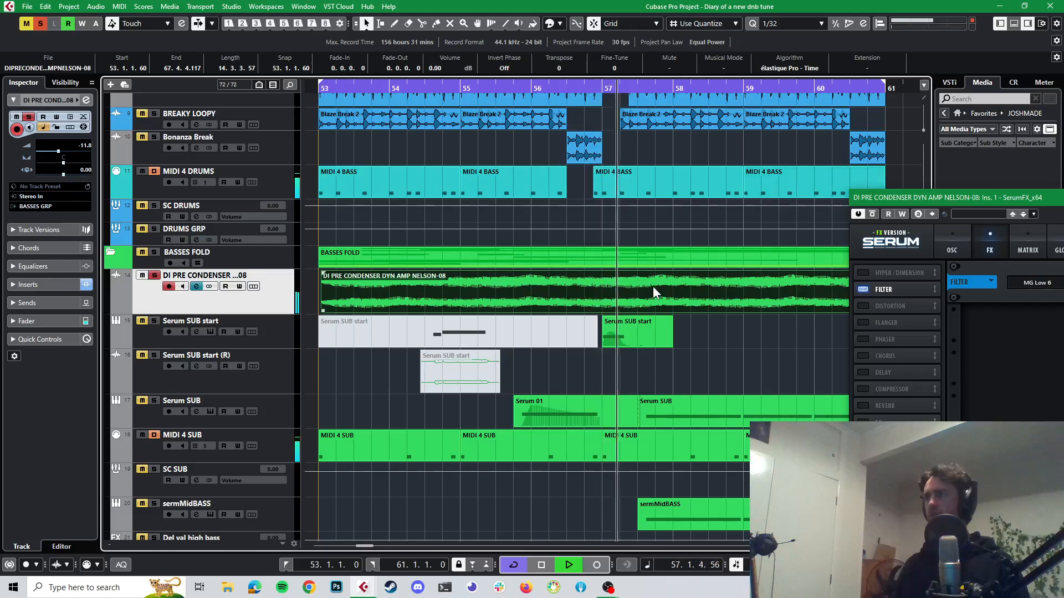
scroll(655, 291, down, 5)
scroll(657, 290, down, 1)
key(space)
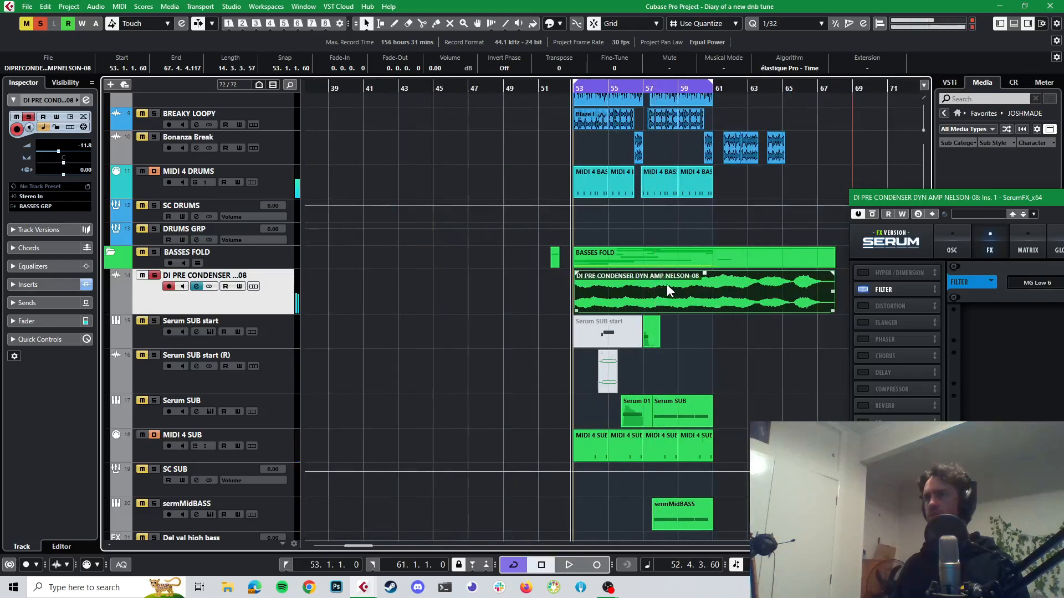
- Switch LFO 1 to trigger mode in Serum FX and park the plugin window off the arrangement
key(space)
click(866, 195)
drag(867, 200, 511, 112)
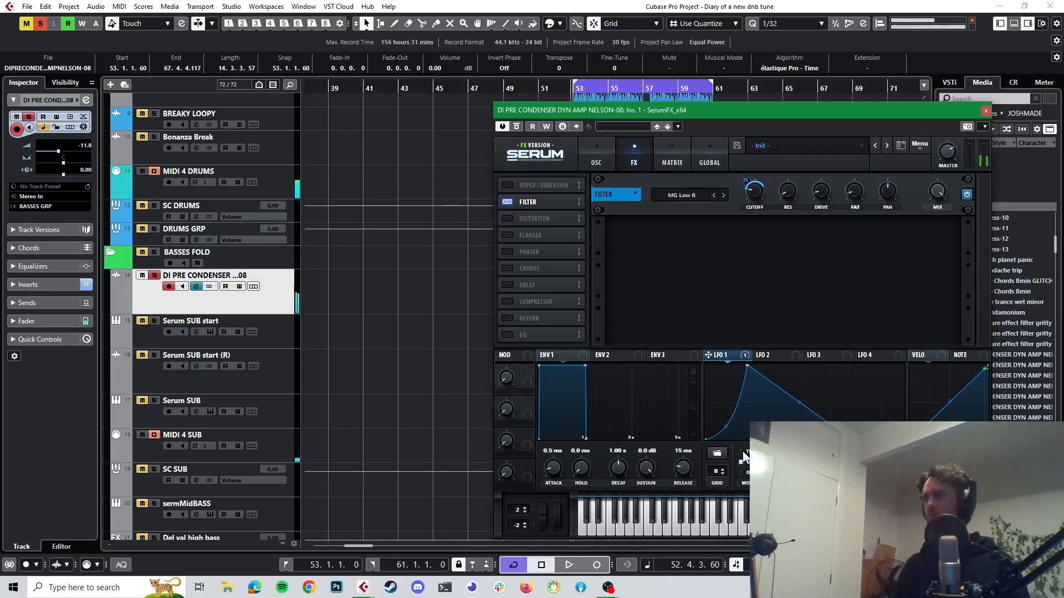
drag(703, 117, 1000, 305)
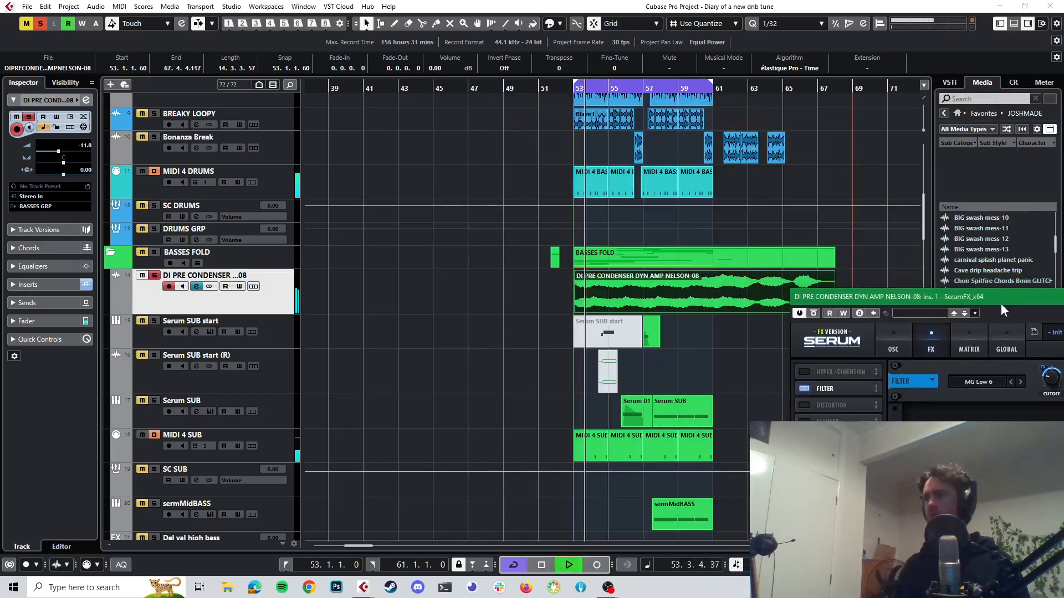
- Play the passage from just before bar 53 several times to check the filter modulation at the sample's start
scroll(622, 251, up, 1)
scroll(606, 266, up, 3)
scroll(417, 260, up, 3)
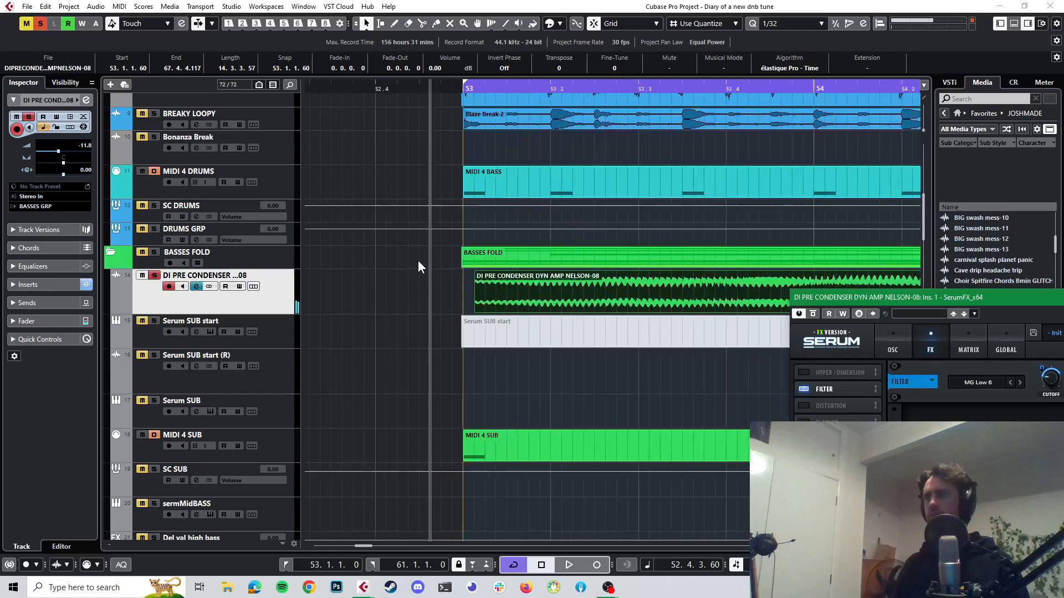
scroll(540, 296, up, 1)
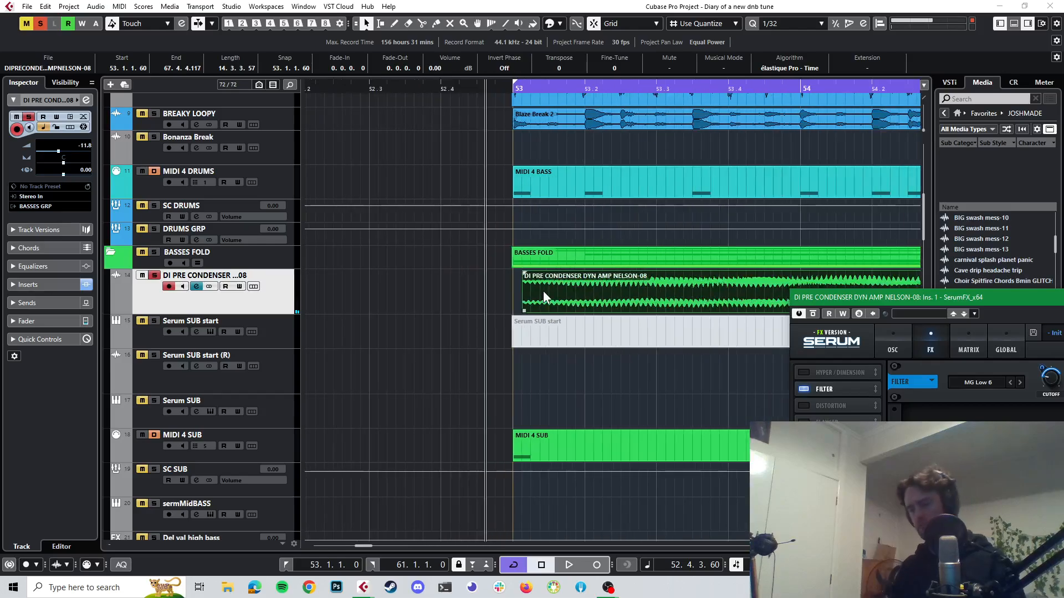
key(space)
key(space)
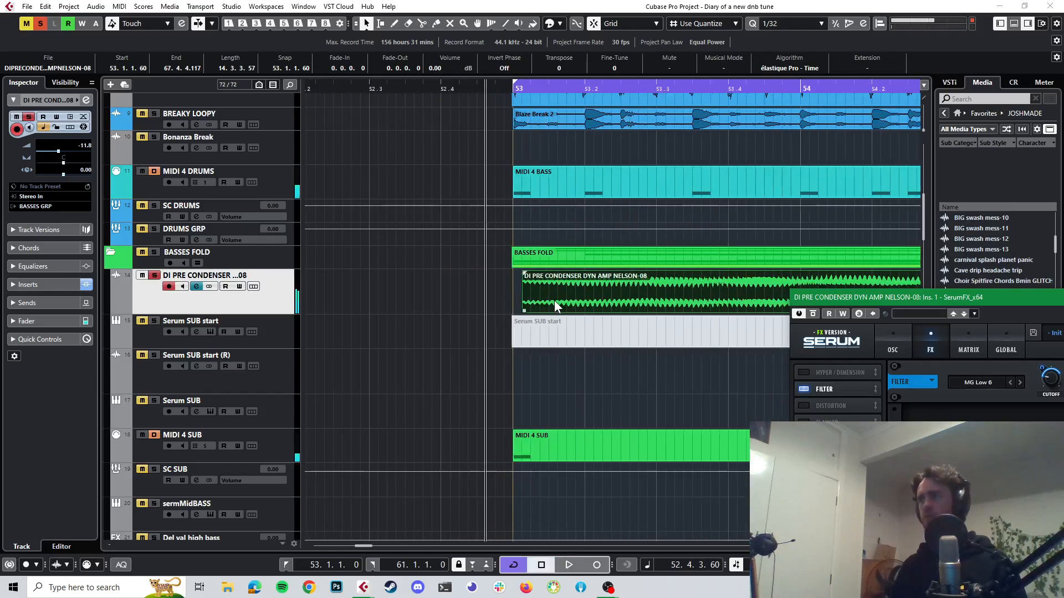
scroll(570, 291, down, 5)
key(space)
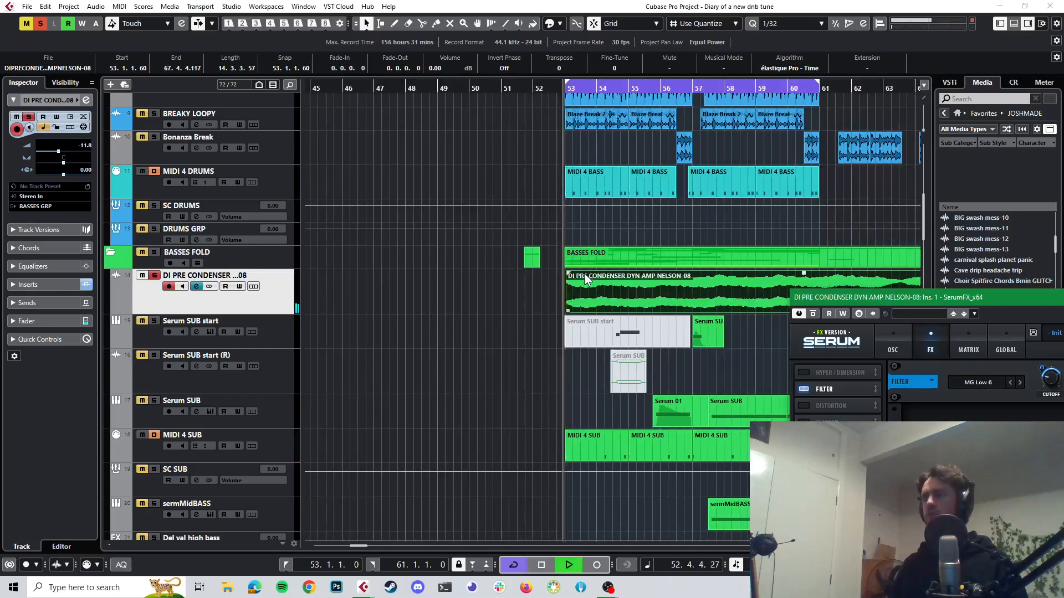
scroll(583, 277, up, 4)
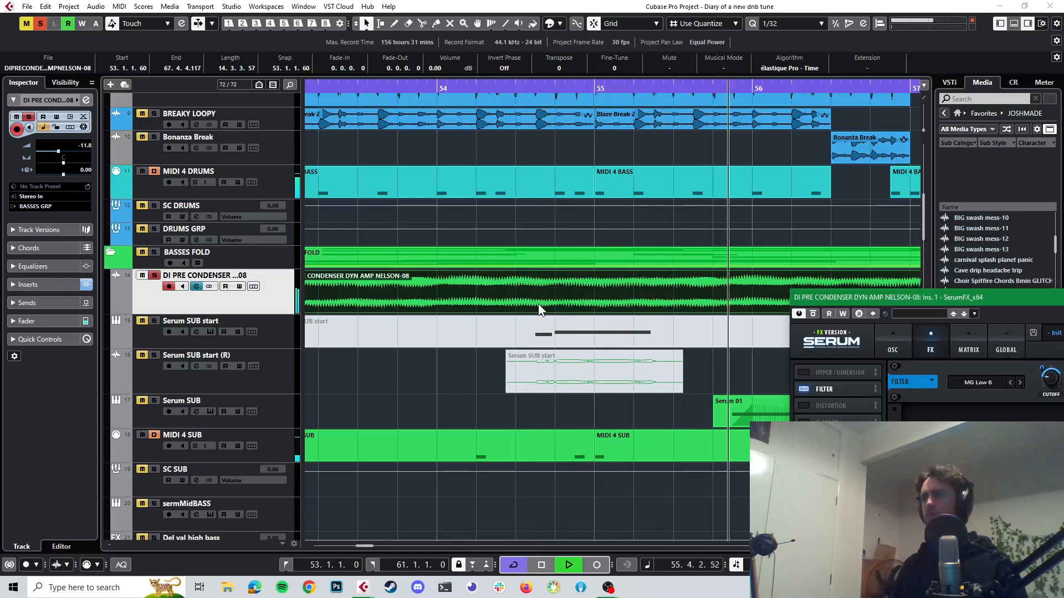
key(space)
- Move the sample clip back to start at 53.1.1.0
scroll(541, 303, right, 4)
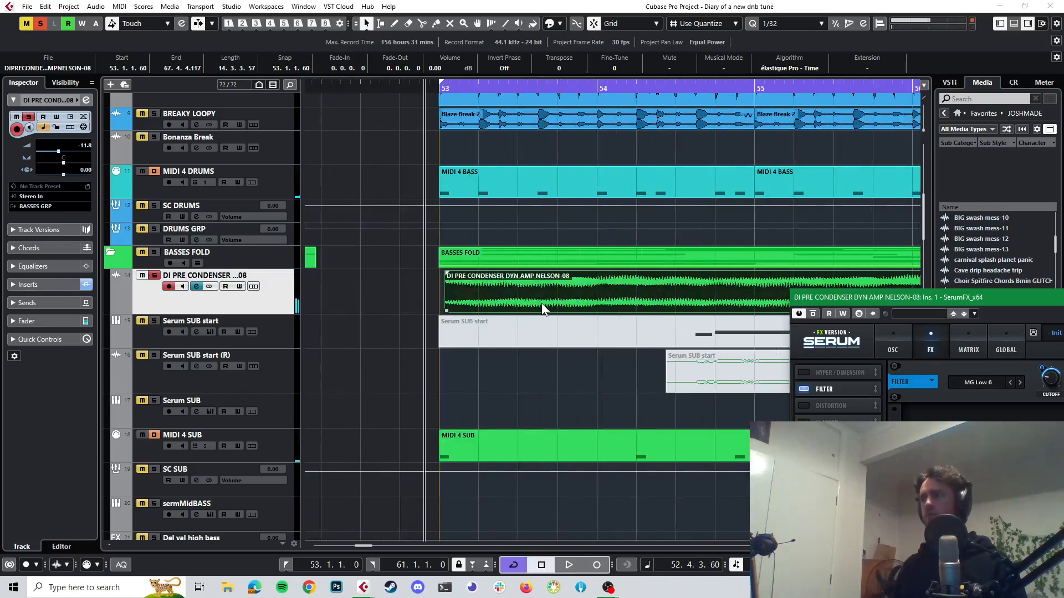
scroll(540, 303, up, 2)
drag(517, 296, 504, 297)
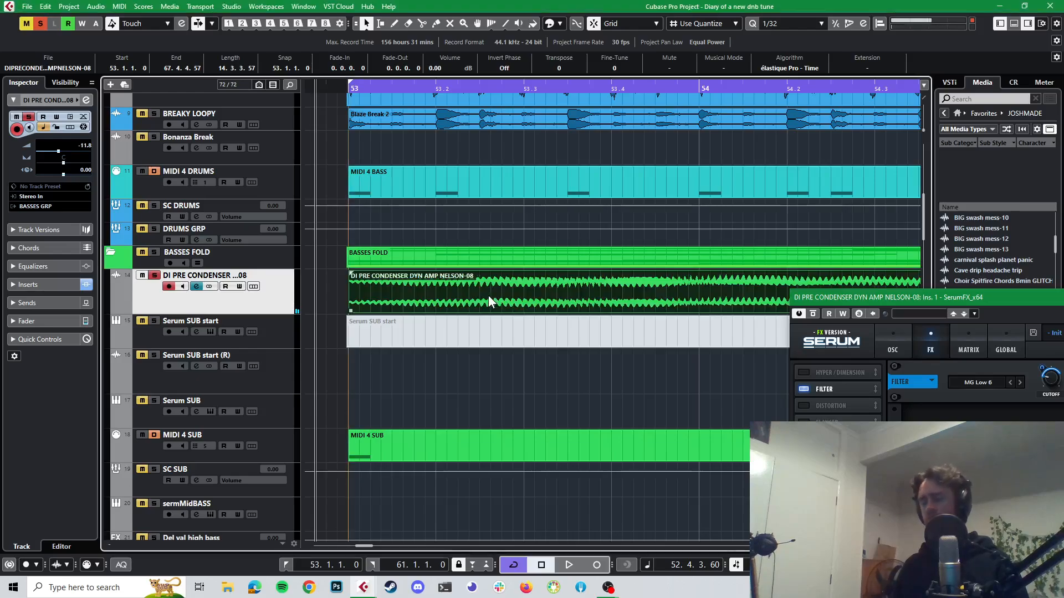
- Split the sample clip at 53.2.1.0, move its second part to 53.3.2.60 and play the result
key(3)
click(436, 299)
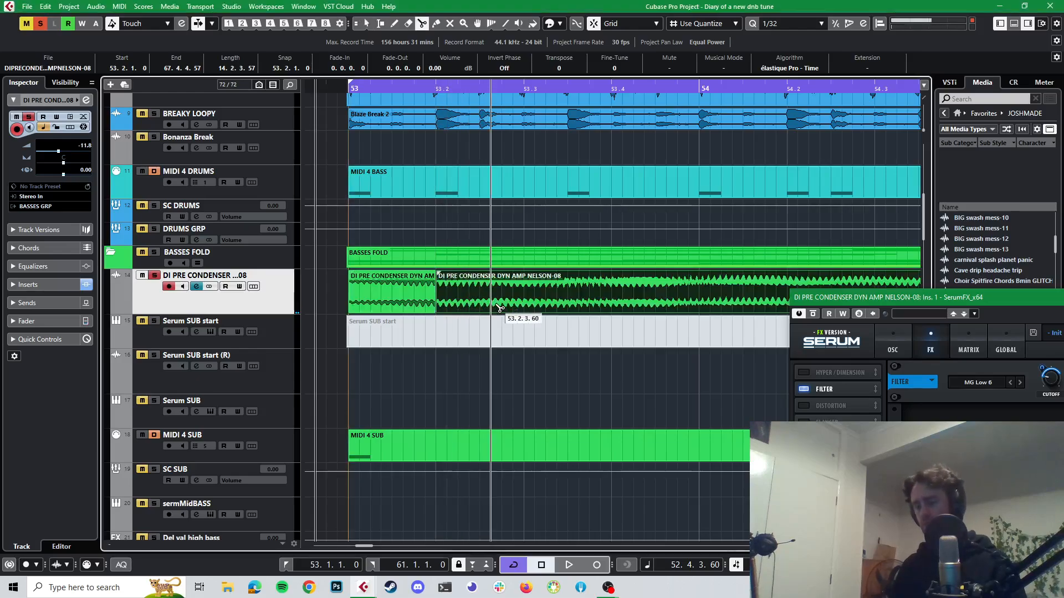
key(1)
drag(496, 304, 566, 311)
key(space)
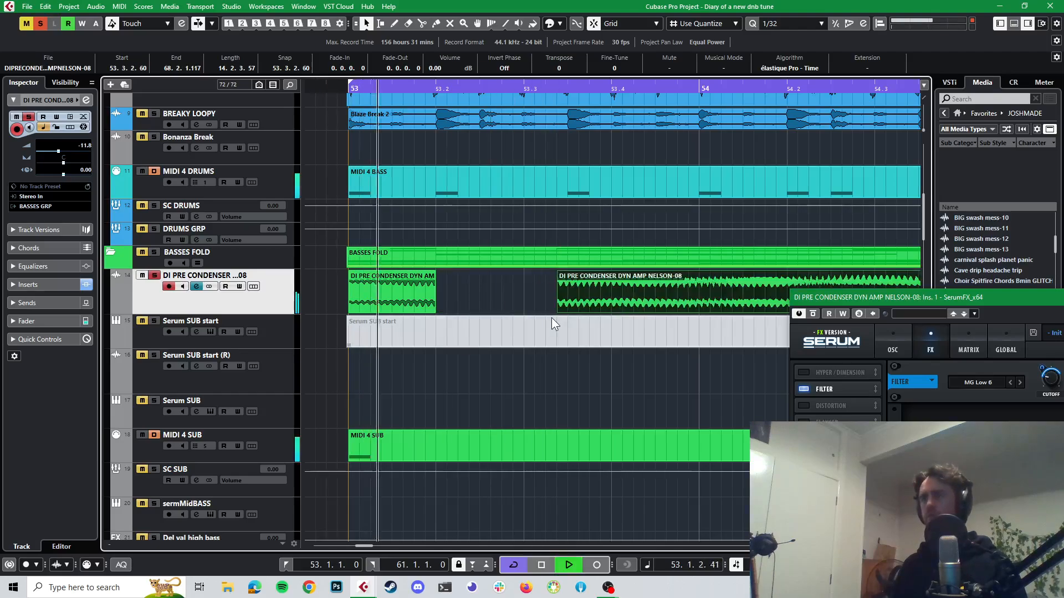
key(space)
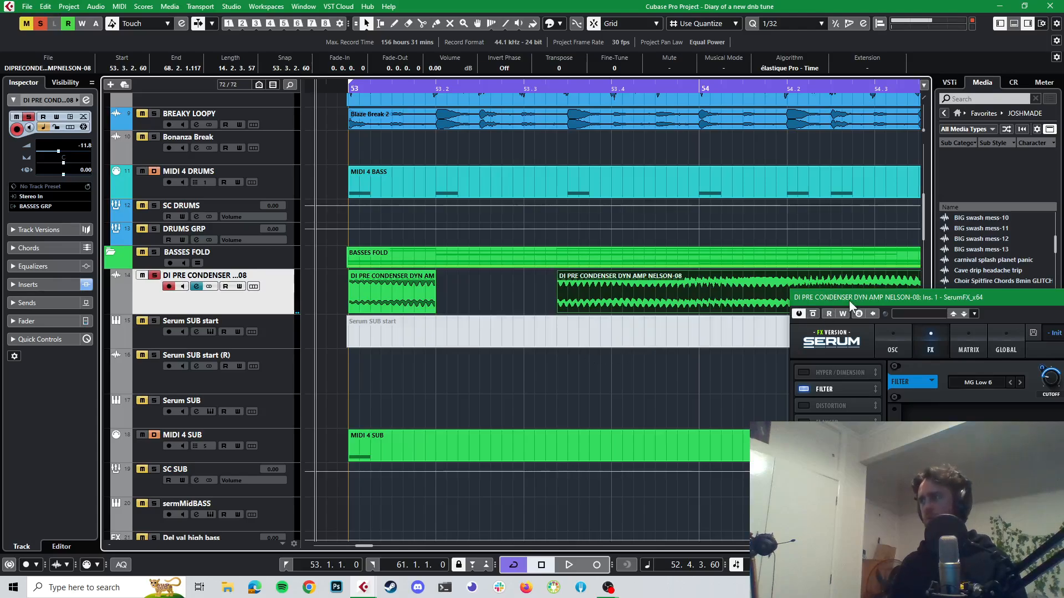
- Solo the DRUMS GRP alongside the sample, raise the sample track's volume to -8.34 and play them together
click(154, 228)
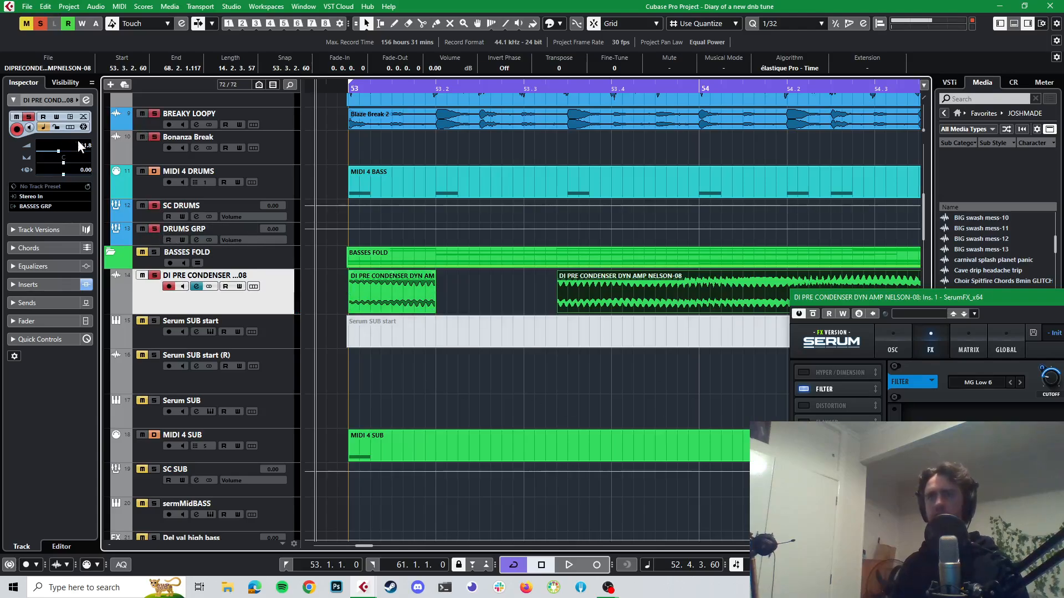
drag(78, 144, 84, 145)
key(space)
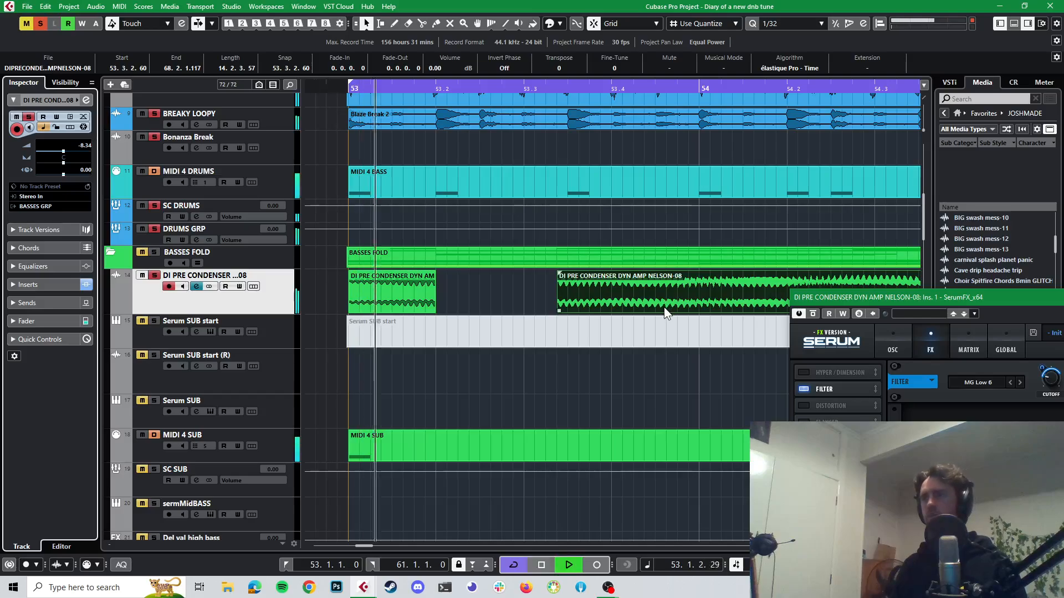
key(space)
key(space)
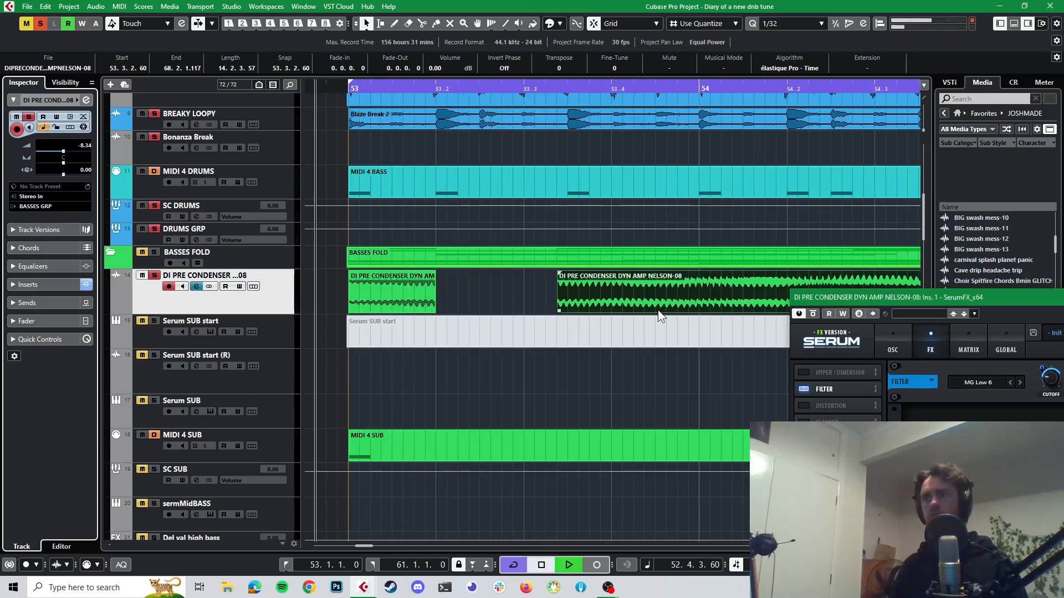
key(space)
key(space)
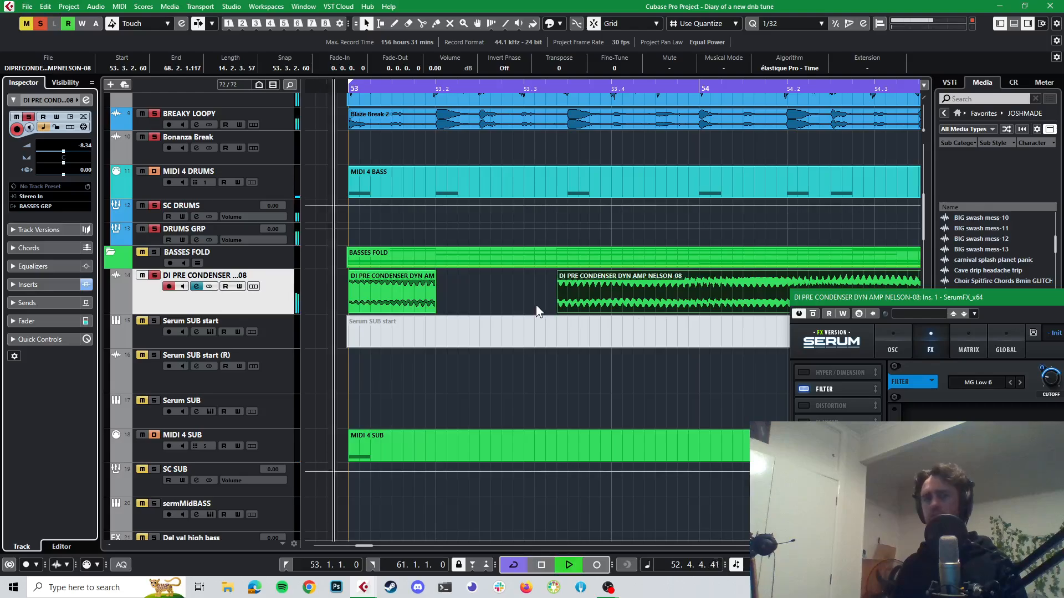
key(space)
- Bring Serum FX back into view and raise the effects filter's drive to about 28% during playback
drag(882, 301, 477, 191)
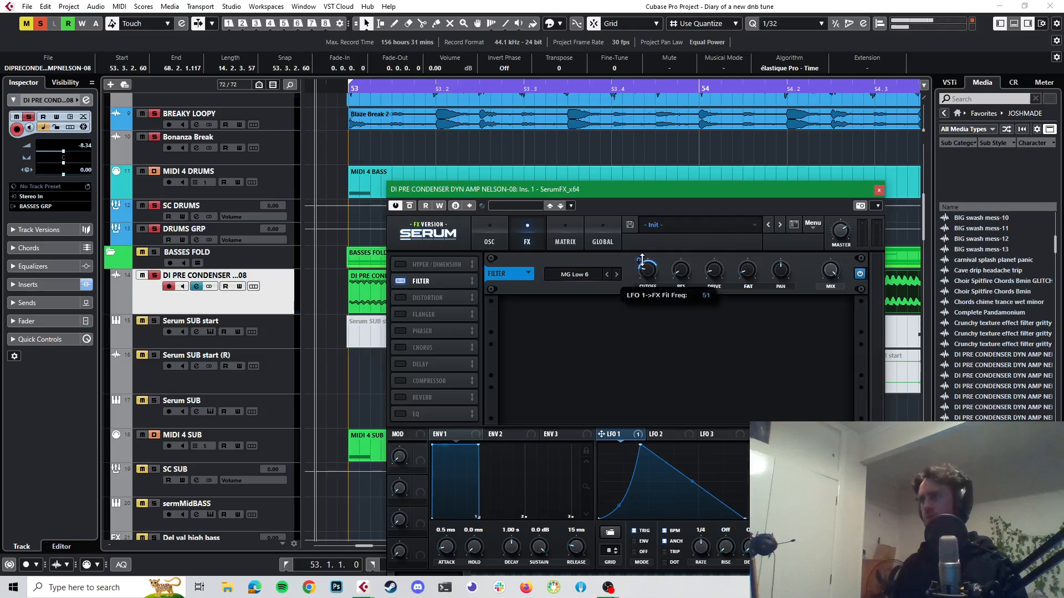
key(space)
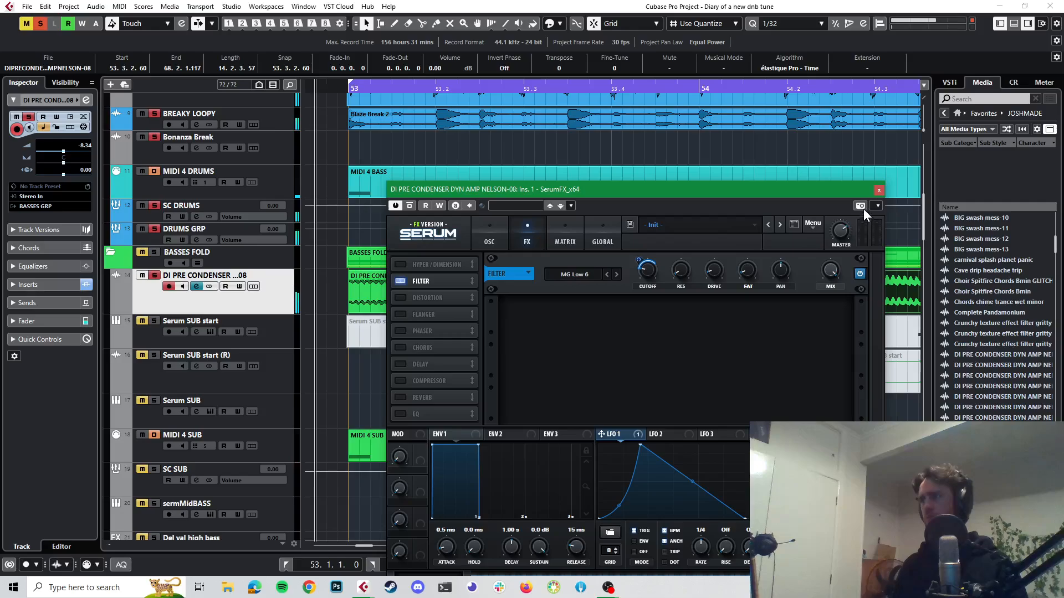
drag(709, 272, 717, 263)
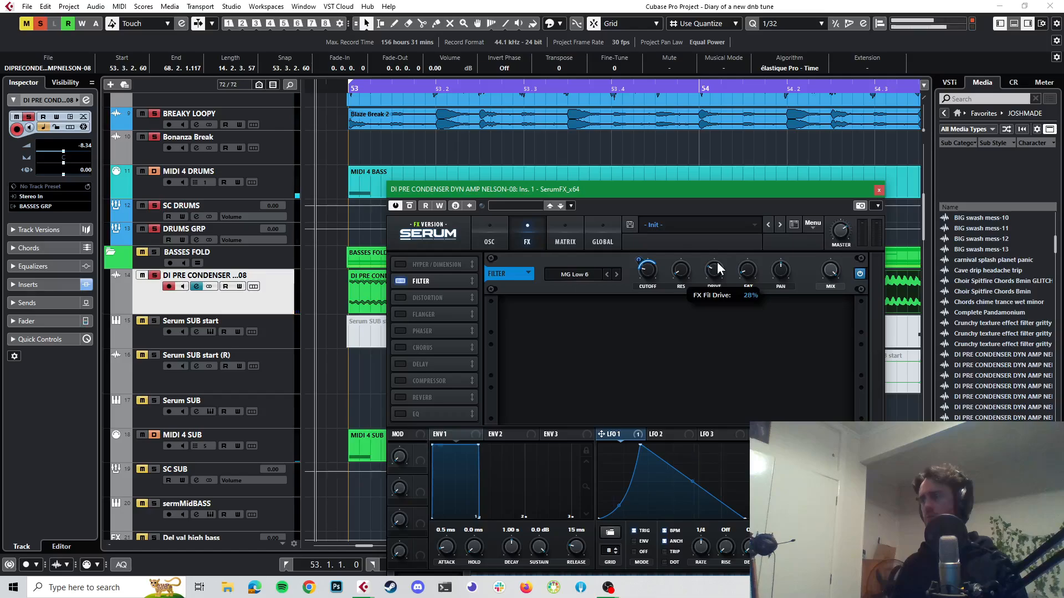
mouse_move(641, 254)
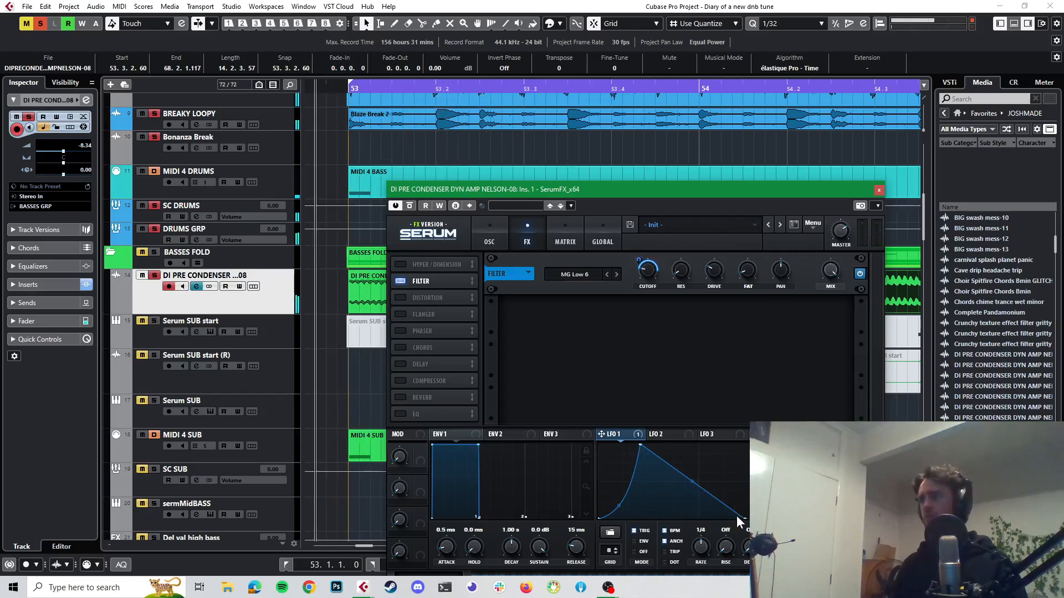
- Add a second point beside LFO 1's peak, bend the falling segment into a steep concave curve and play the result
drag(695, 486, 683, 506)
double_click(657, 446)
drag(657, 446, 652, 437)
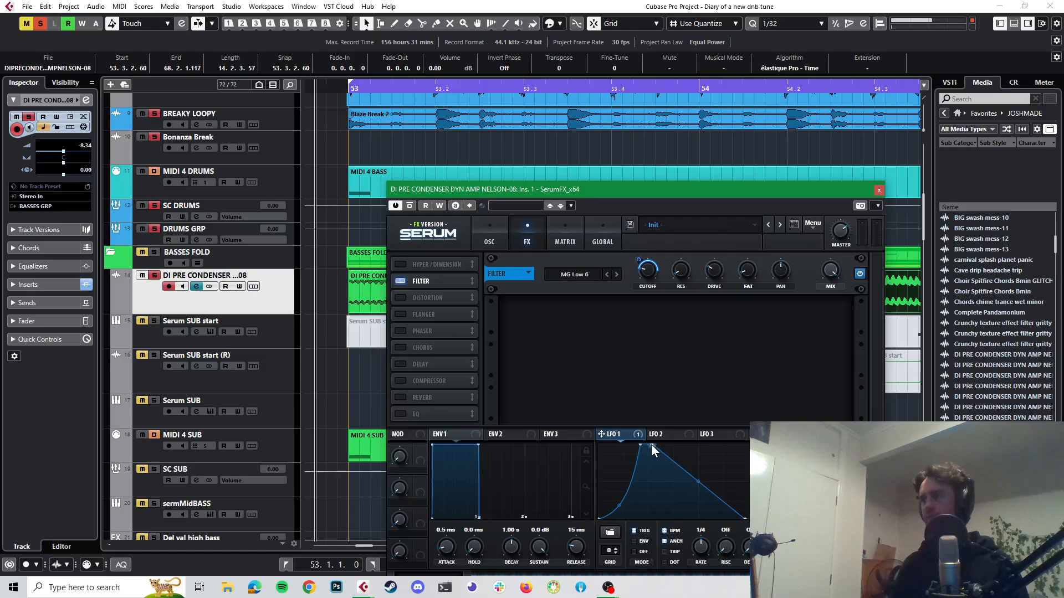
drag(652, 446, 647, 443)
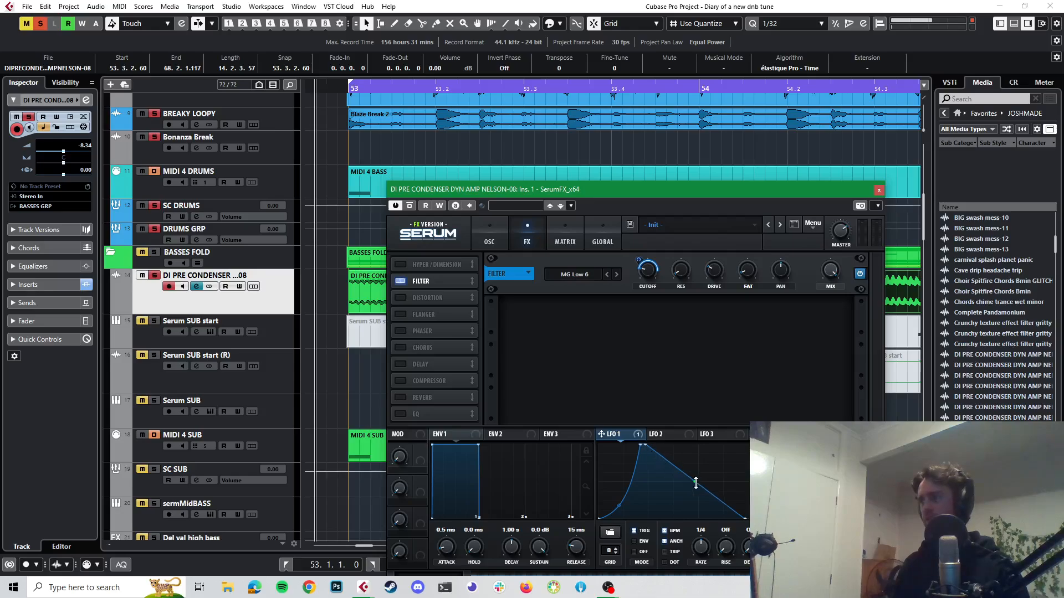
drag(696, 484, 680, 496)
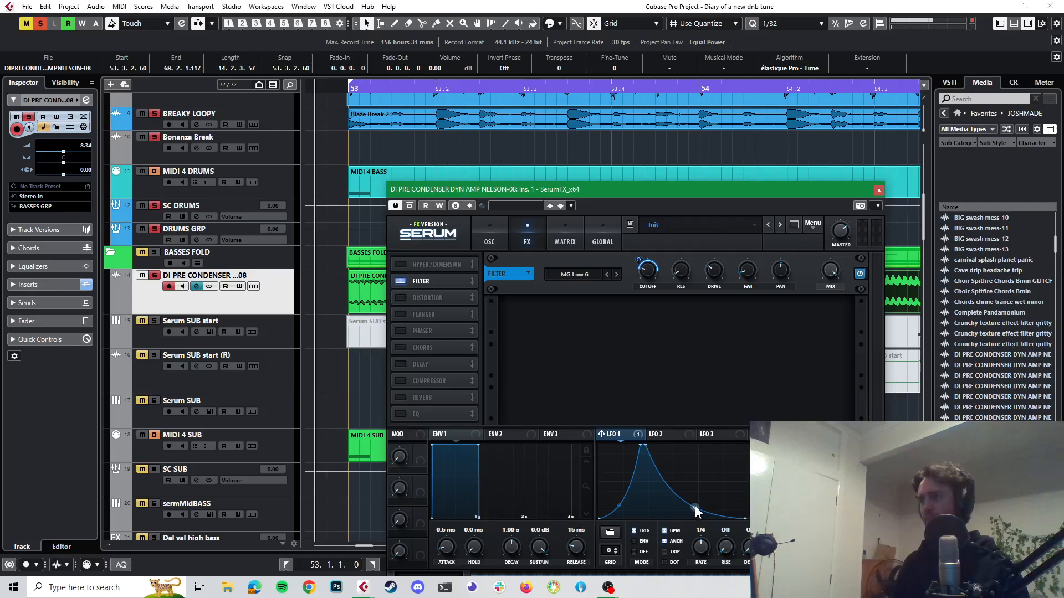
drag(695, 507, 693, 508)
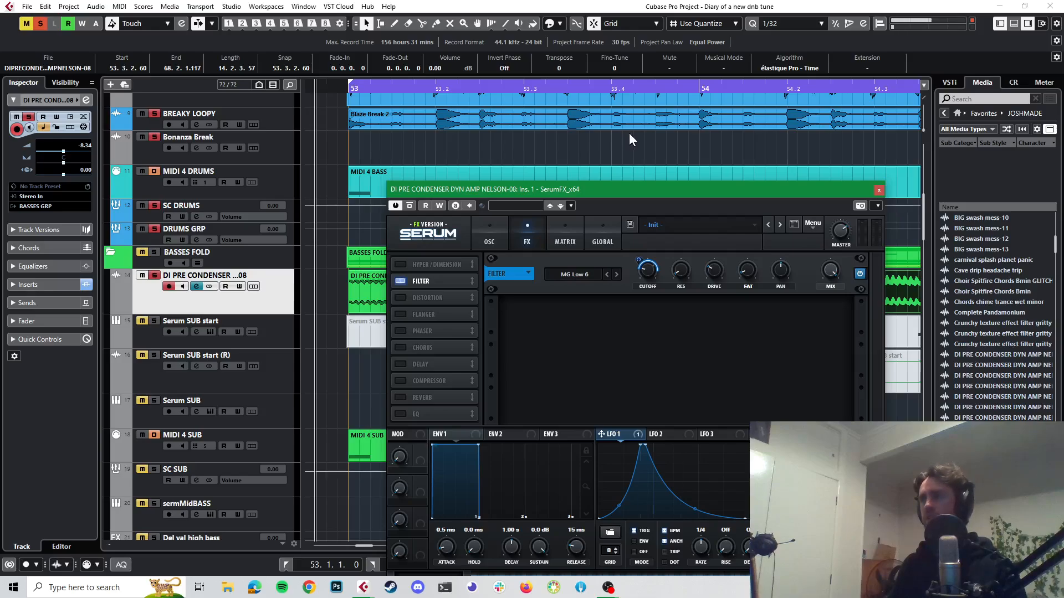
key(space)
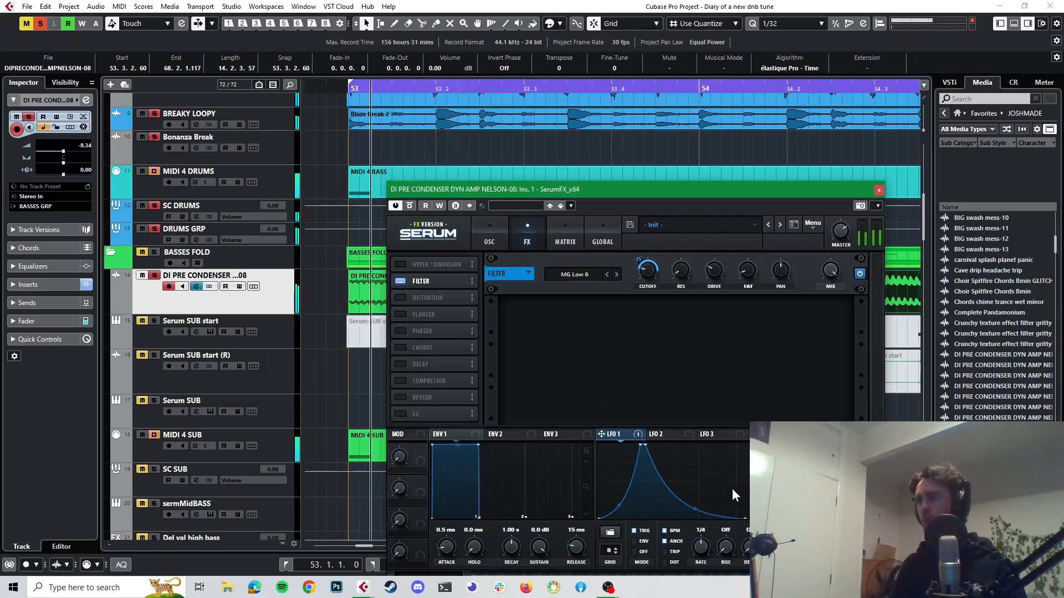
- Move Serum FX aside and trim the first sample clip to end at 53.1.4.60
drag(552, 191, 760, 192)
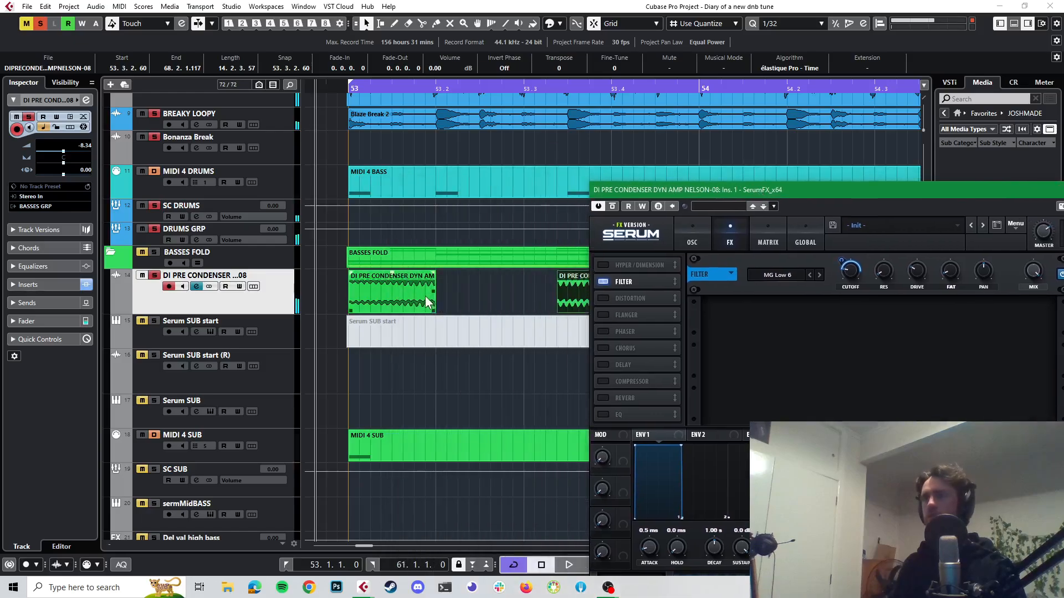
scroll(424, 296, up, 2)
drag(442, 311, 427, 310)
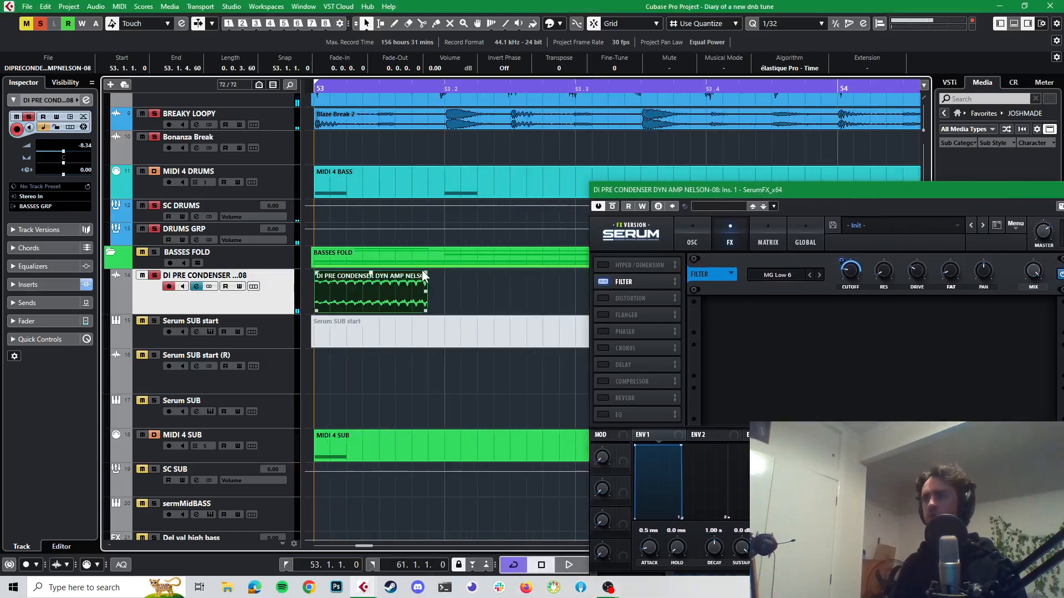
- Give the first sample clip a fade-out of 0.0.1.82 and play it with the drums
scroll(423, 277, left, 2)
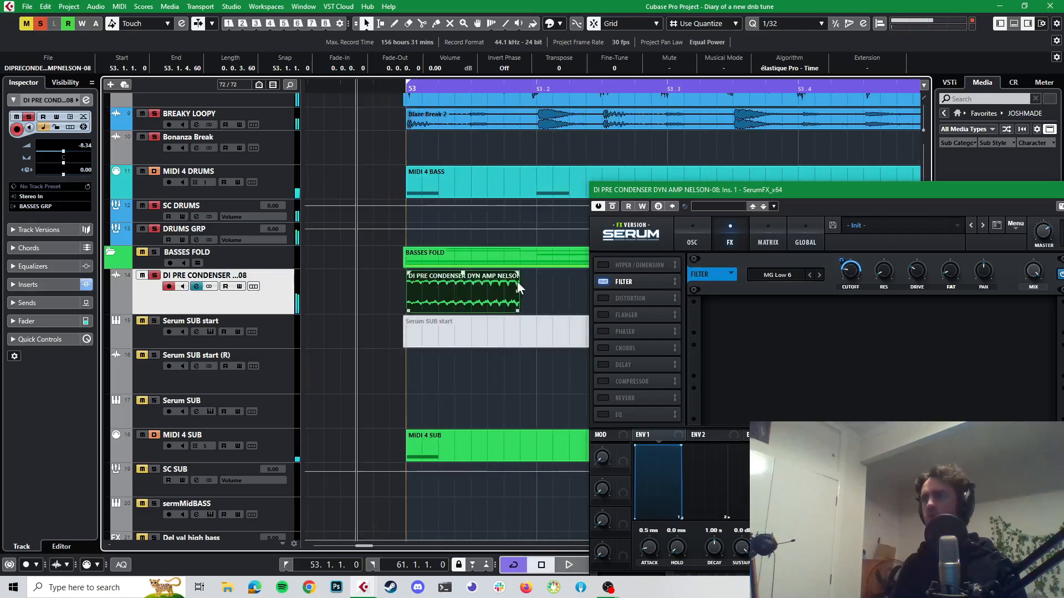
drag(517, 274, 465, 272)
key(space)
key(space)
key(space)
key(space)
key(space)
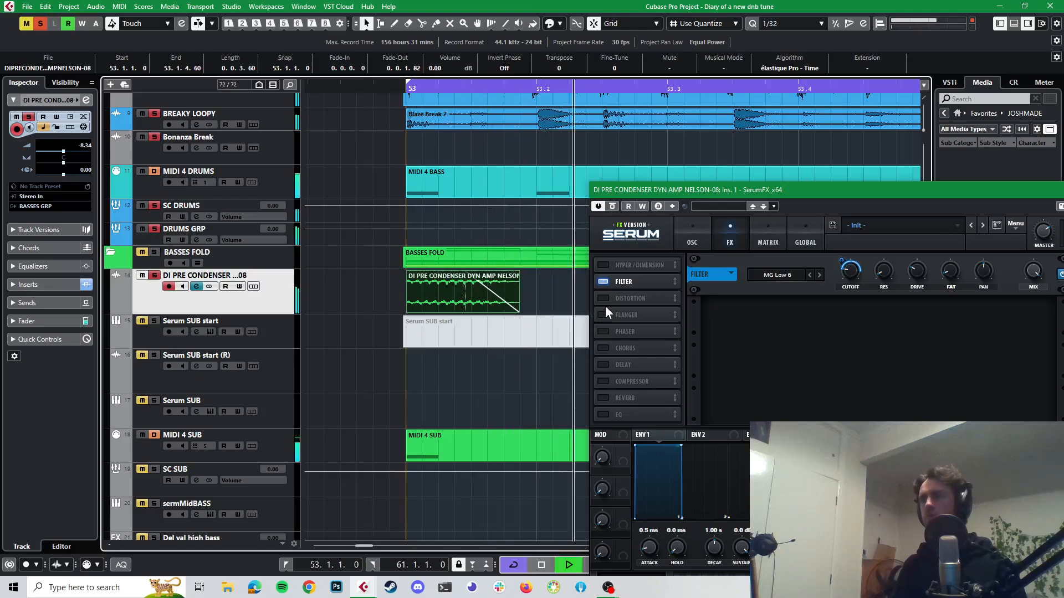
key(space)
- Close Serum FX, clear the track solos and play the sample in the full mix
drag(720, 193, 437, 155)
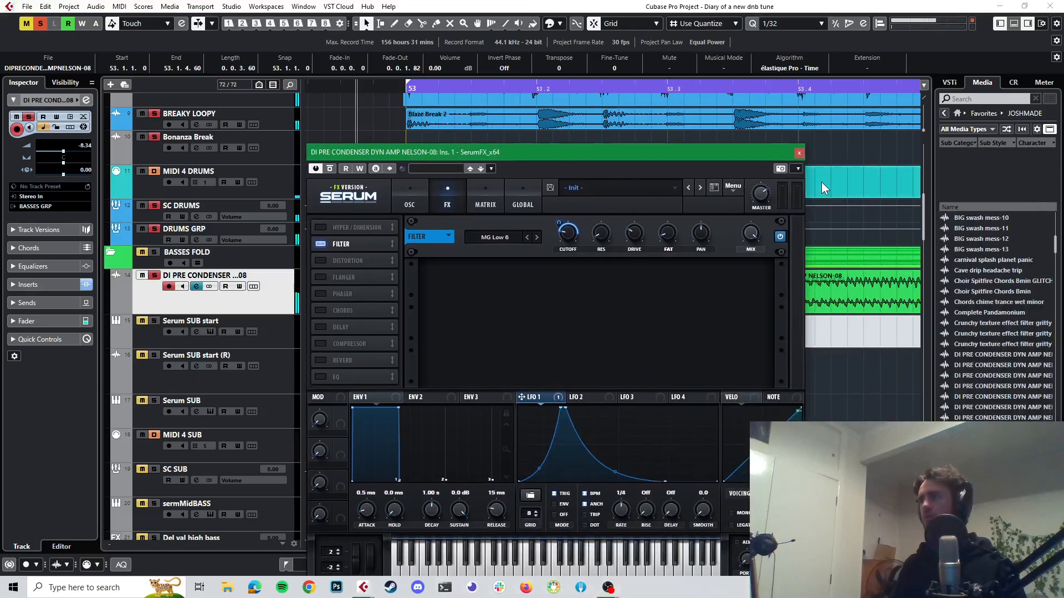
click(798, 152)
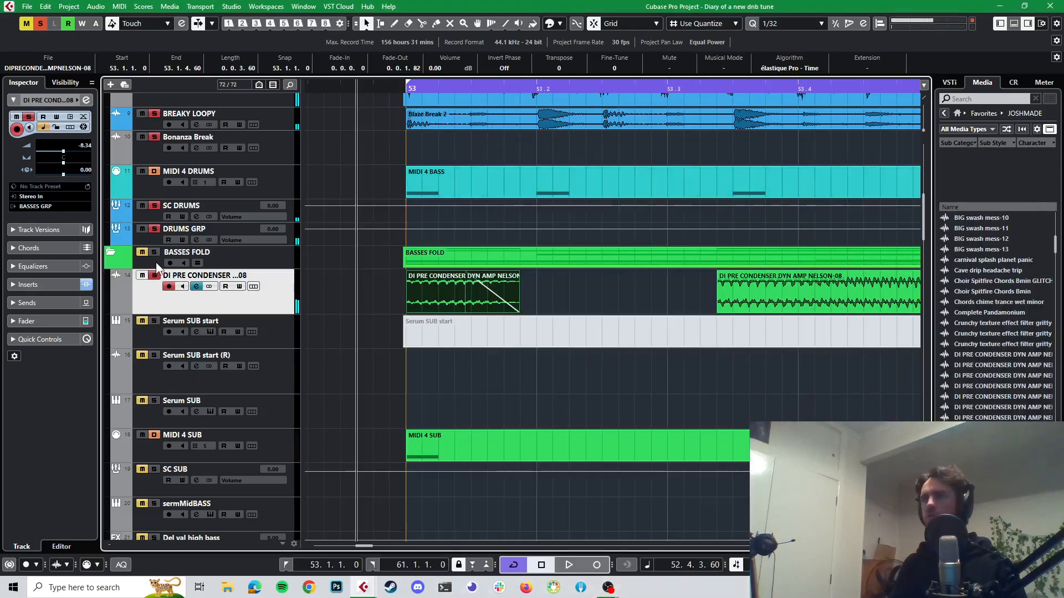
click(155, 230)
key(space)
key(space)
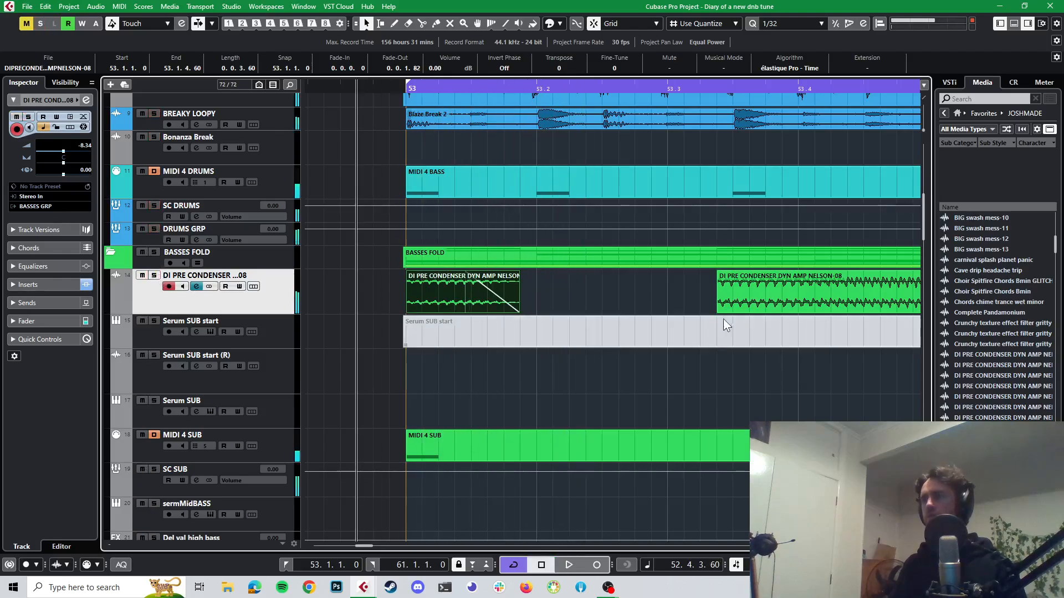
- Move the second sample clip out of the way to start at 60.1.1.0
click(738, 293)
key(g)
key(g)
key(g)
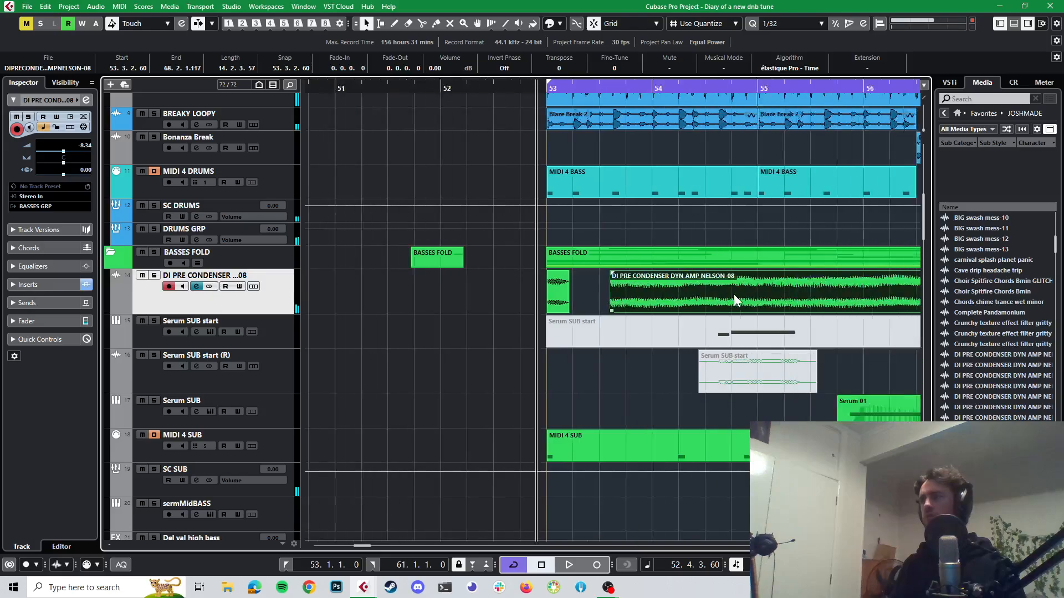
scroll(733, 295, right, 1)
key(g)
key(g)
key(g)
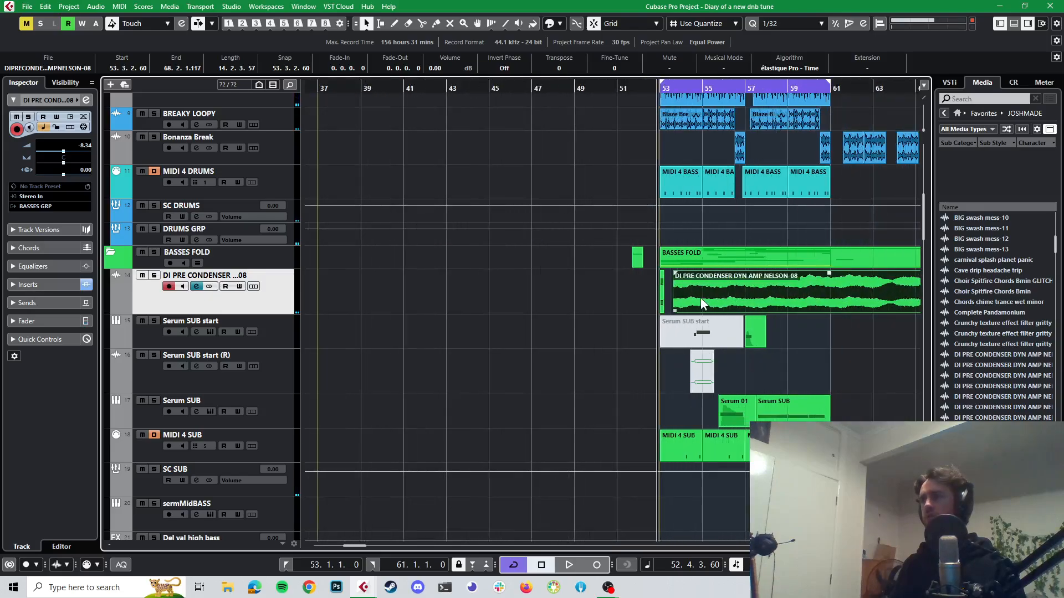
drag(700, 298, 839, 303)
- Play the mix around bar 53 to hear the short sample clip on its own against the other tracks
key(h)
key(h)
key(h)
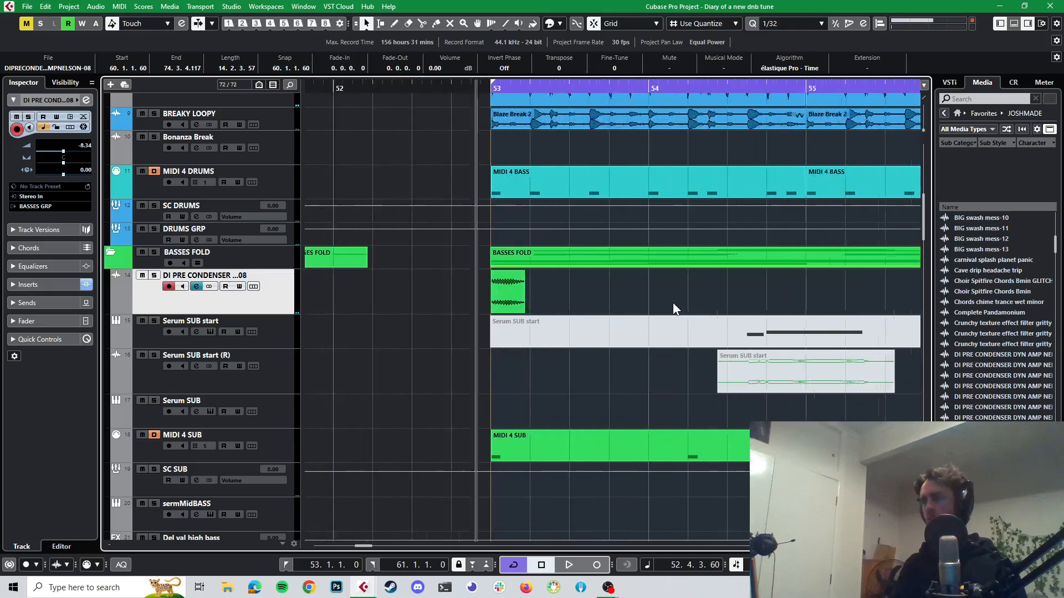
key(space)
key(space)
key(space)
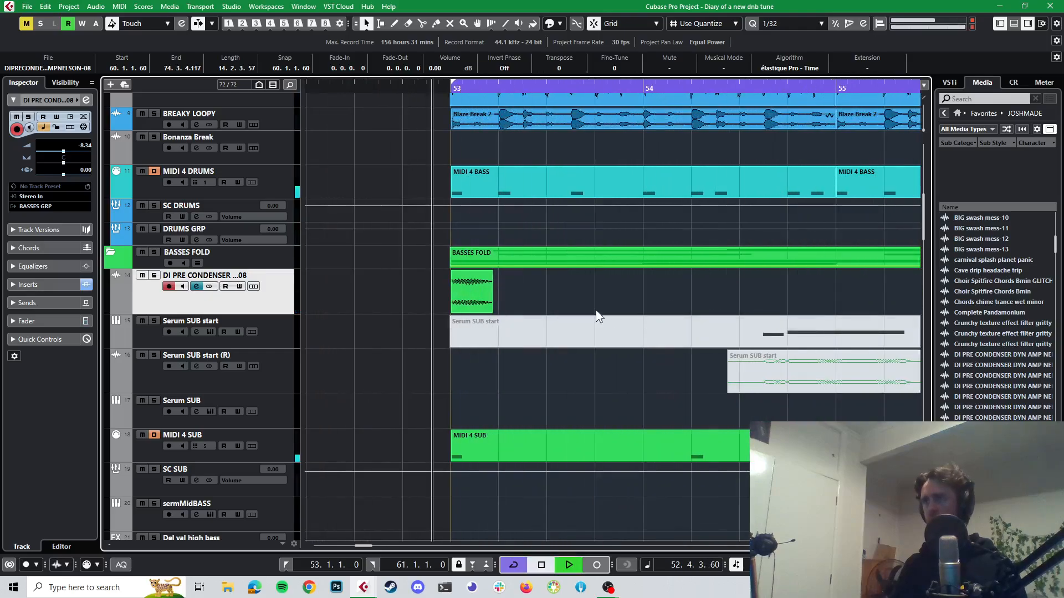
key(space)
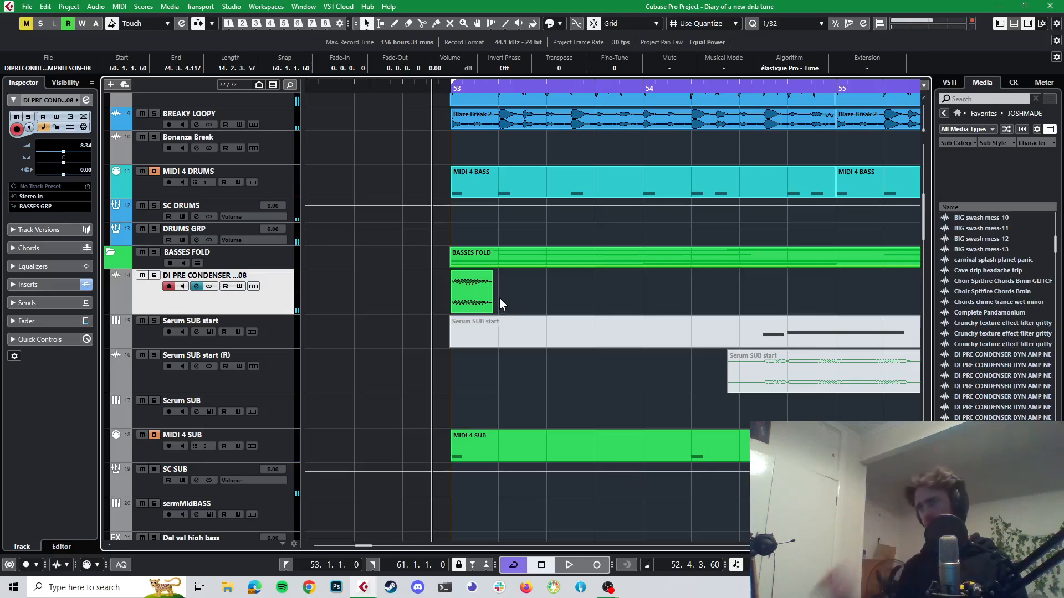
- Shorten the sample clip at bar 53 to end at 53.1.3.68 and play it
scroll(448, 314, up, 4)
click(590, 310)
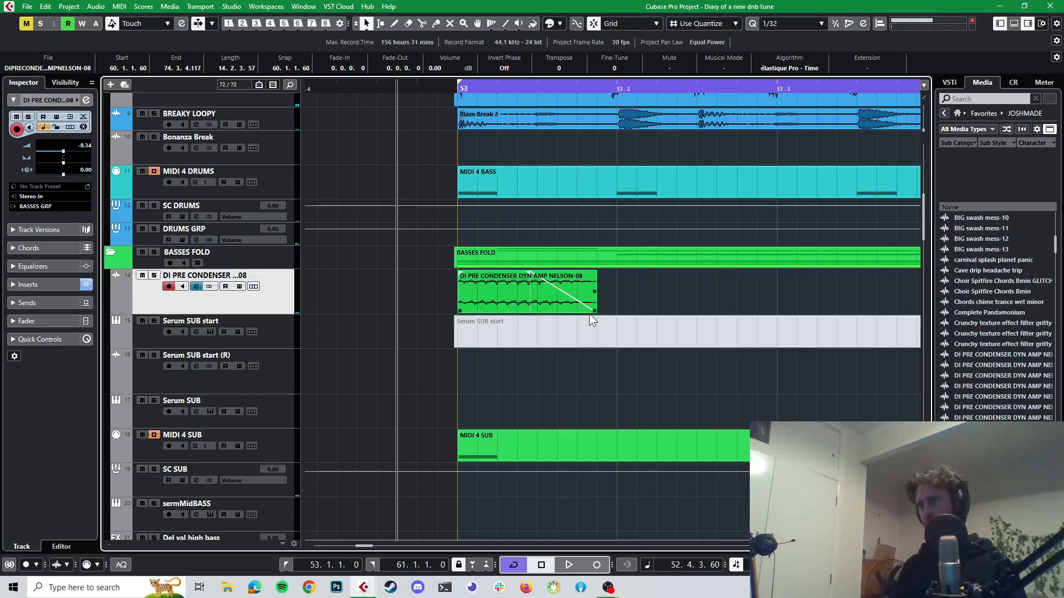
drag(591, 305, 557, 306)
key(space)
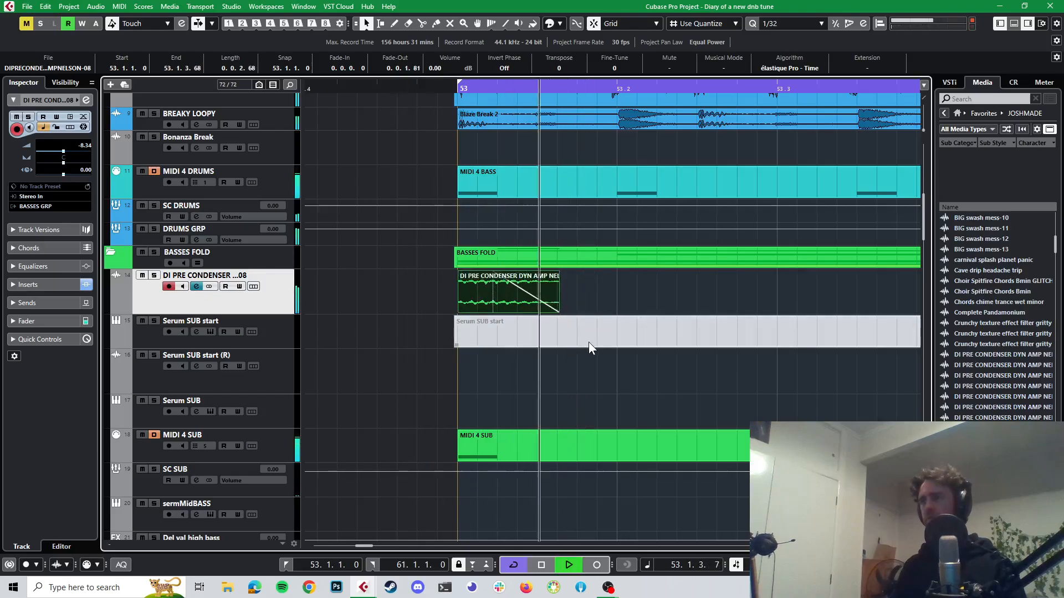
key(space)
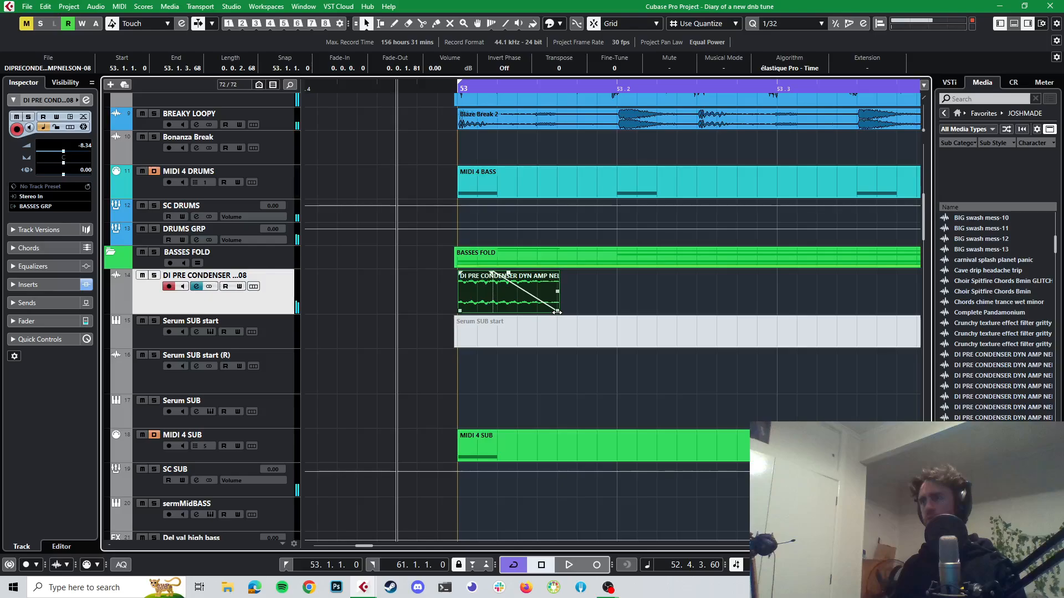
key(space)
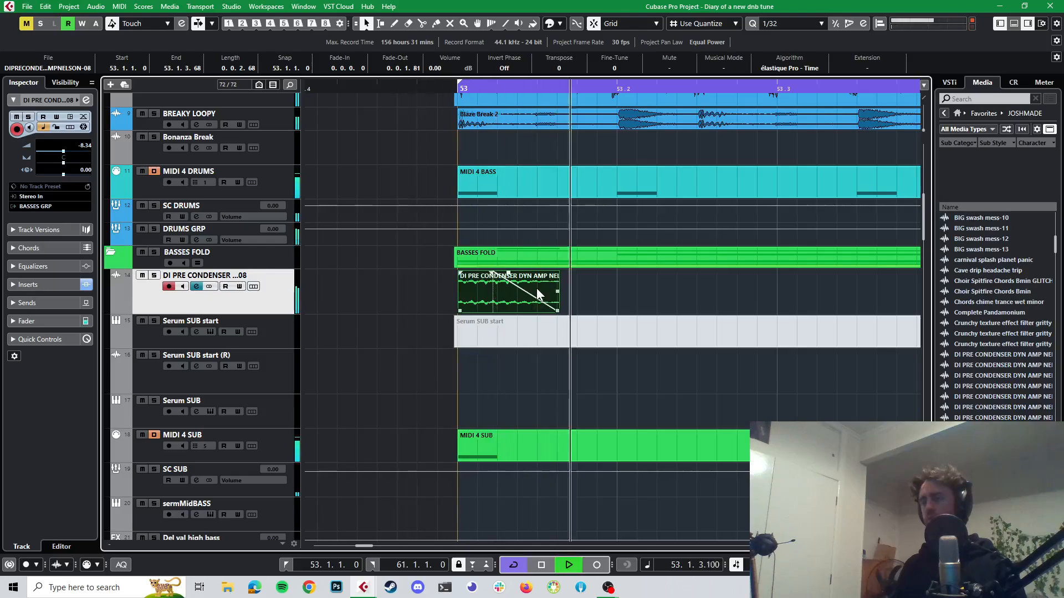
key(space)
- Lengthen the sample clip to end at 53.1.3.118 and play it
drag(557, 312, 574, 313)
key(space)
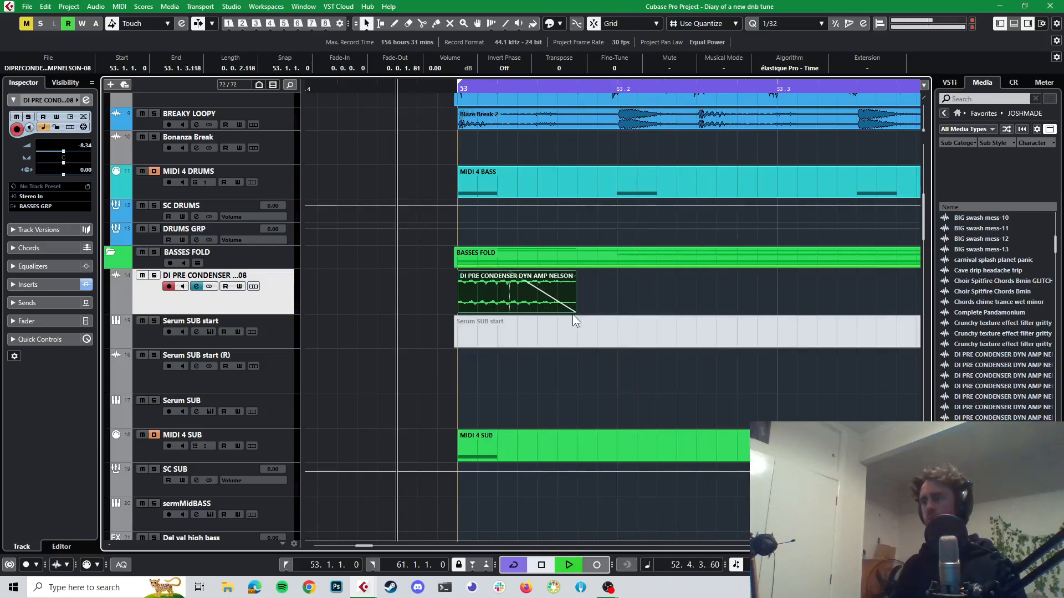
key(space)
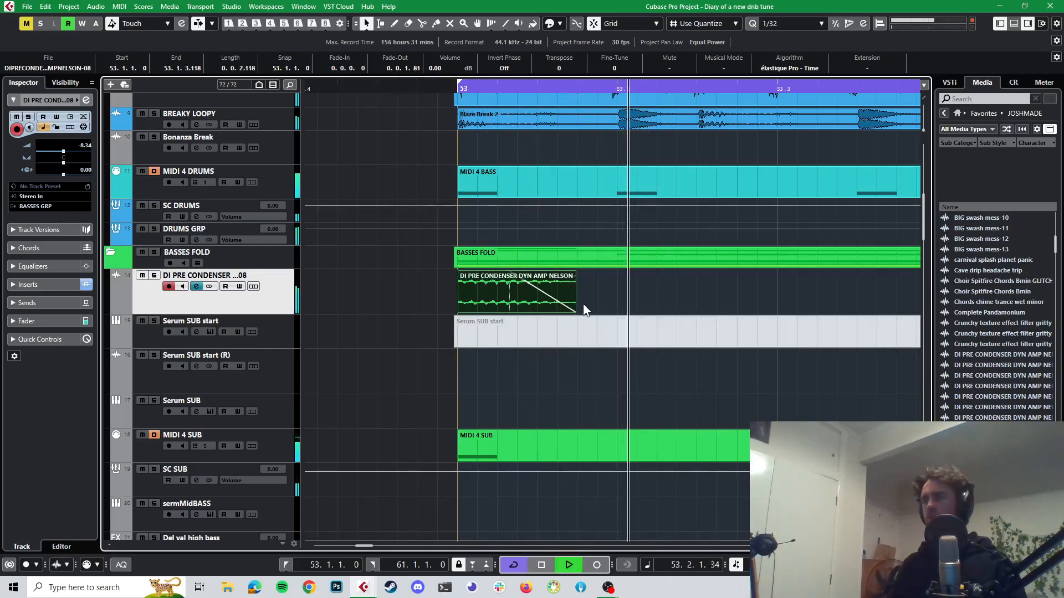
- Lengthen the sample clip to end at 53.2.1.0, look through the other bass tracks and play the mix
drag(574, 311, 611, 320)
scroll(412, 313, down, 15)
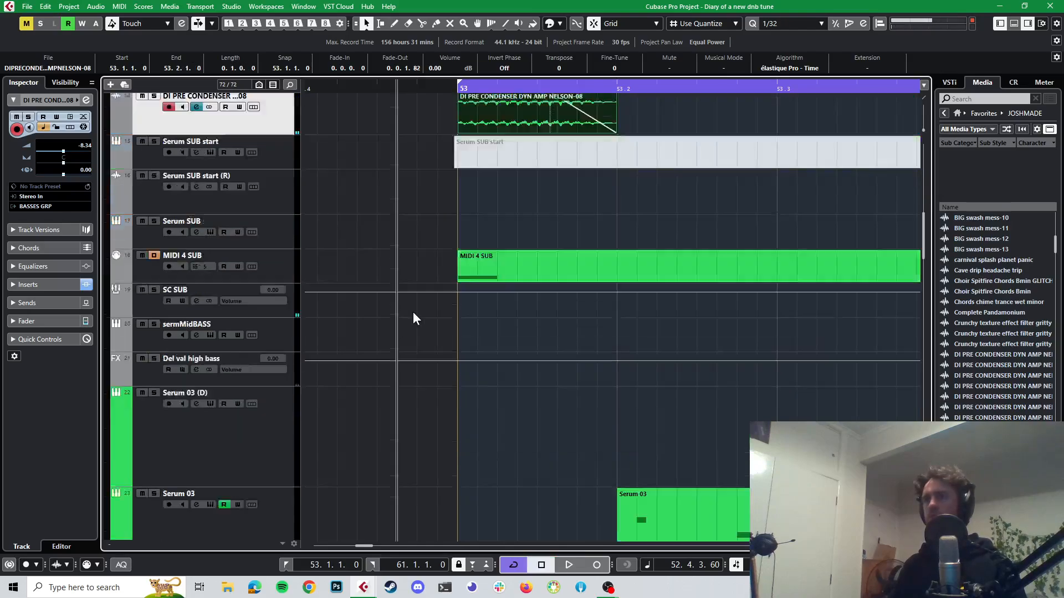
scroll(408, 316, up, 5)
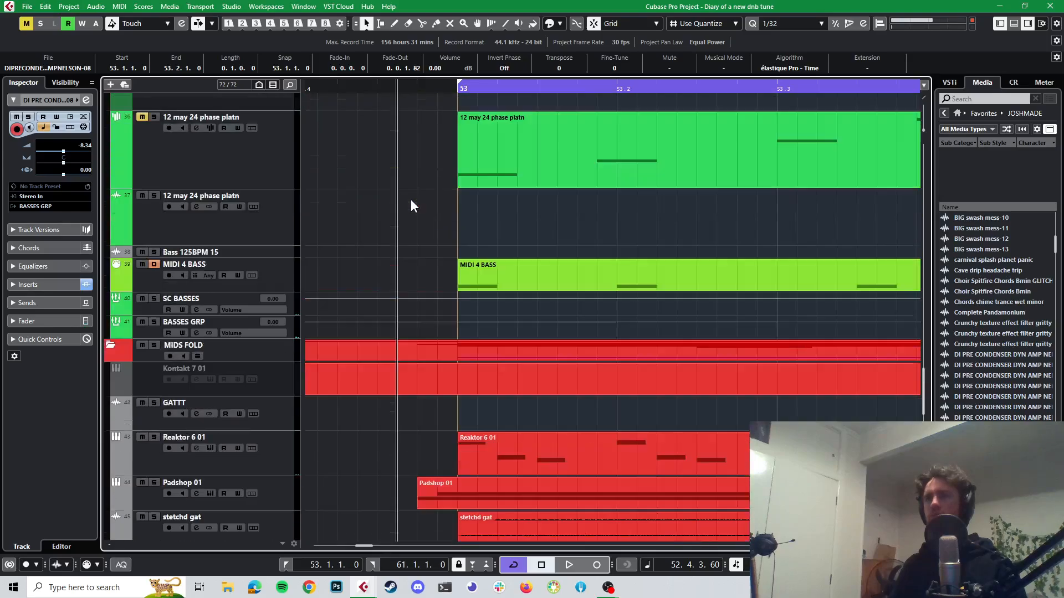
scroll(380, 247, up, 13)
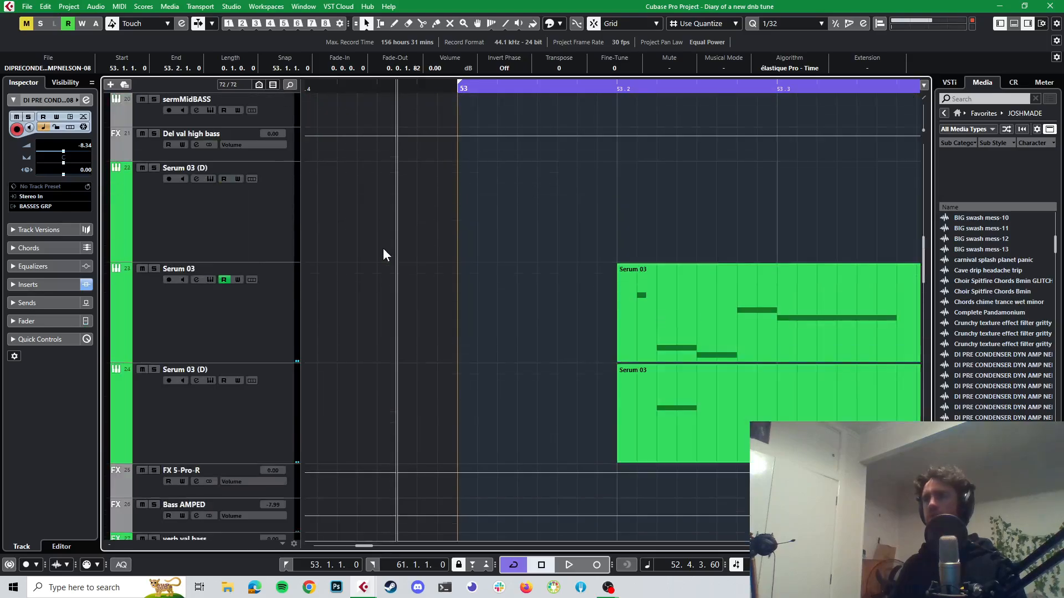
scroll(620, 375, down, 4)
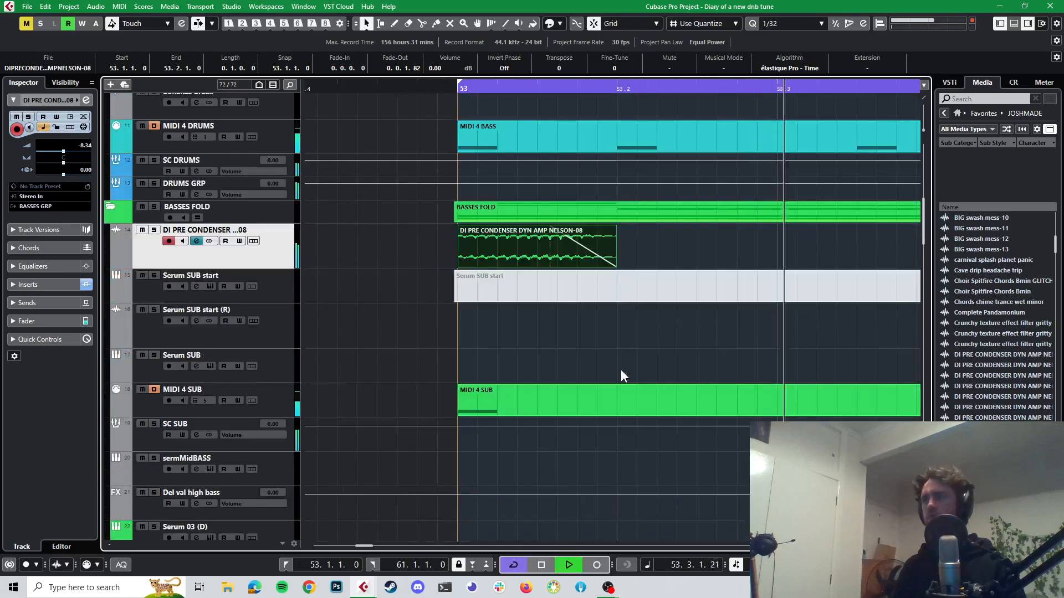
- Lengthen the sample clip to end at 53.2.2.0 and play it in the mix
drag(613, 271, 656, 265)
key(space)
key(space)
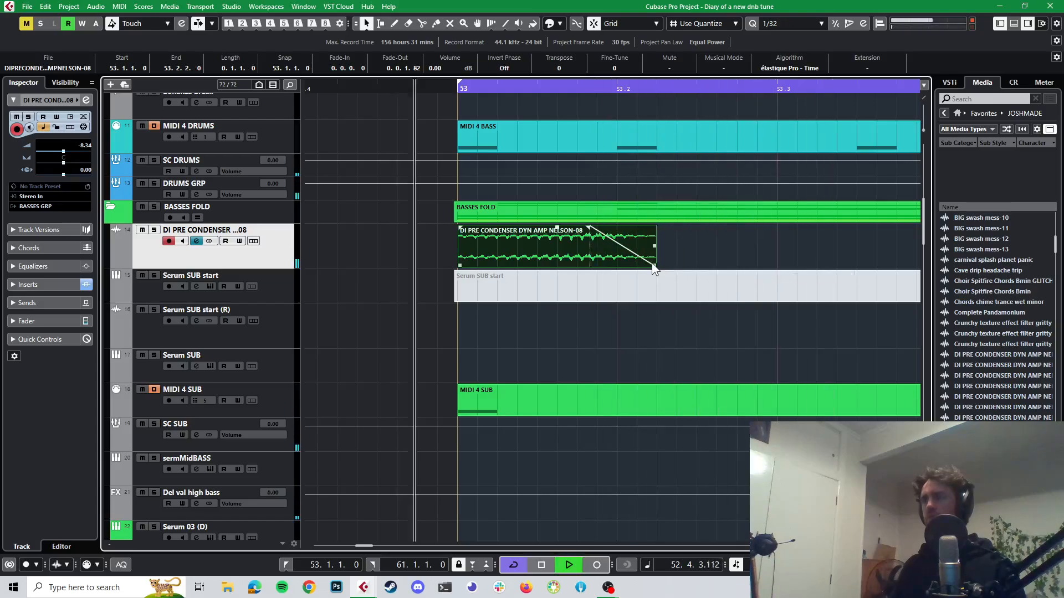
key(space)
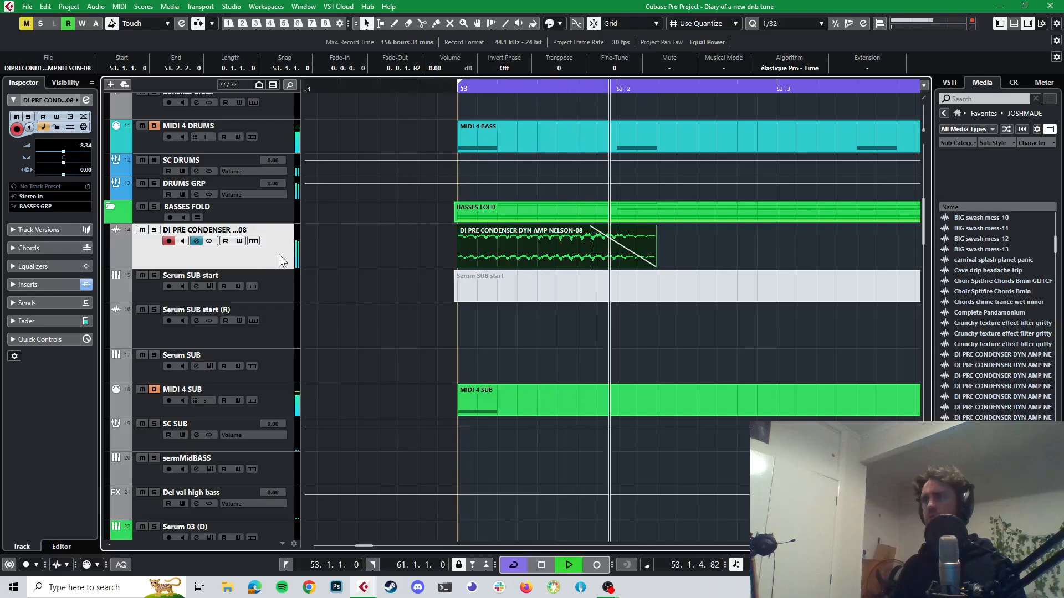
key(space)
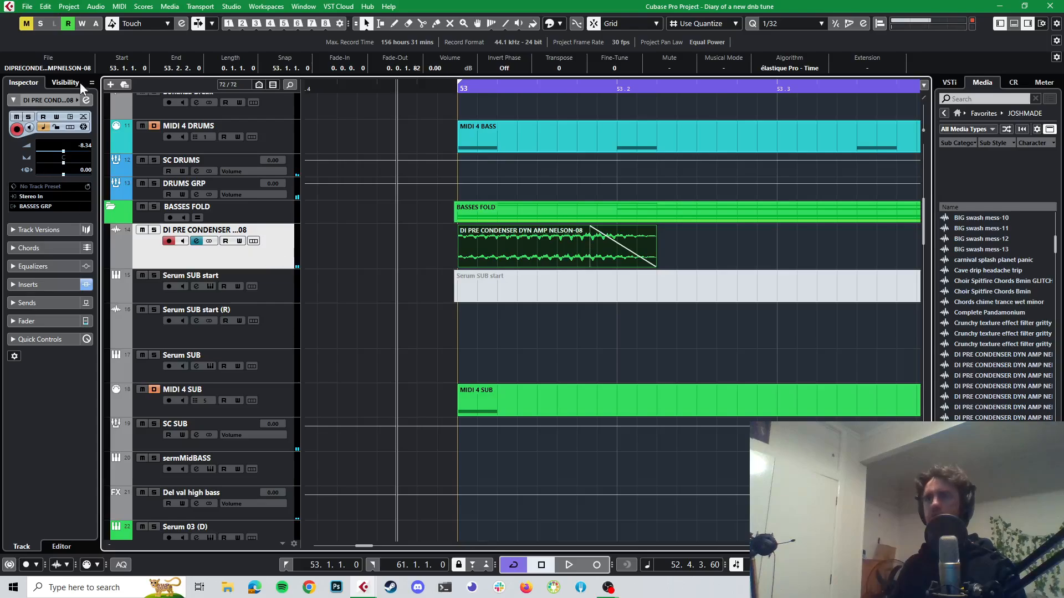
- Open the sample track's channel settings and add kHs Pitch Shifter as the insert after SerumFX_x64
click(88, 102)
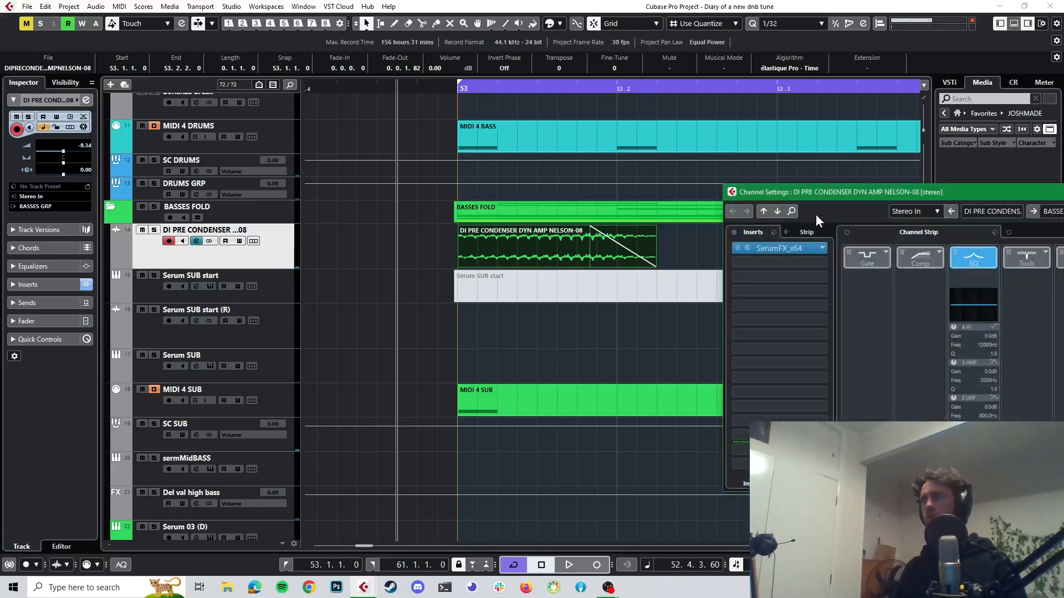
drag(821, 194, 535, 141)
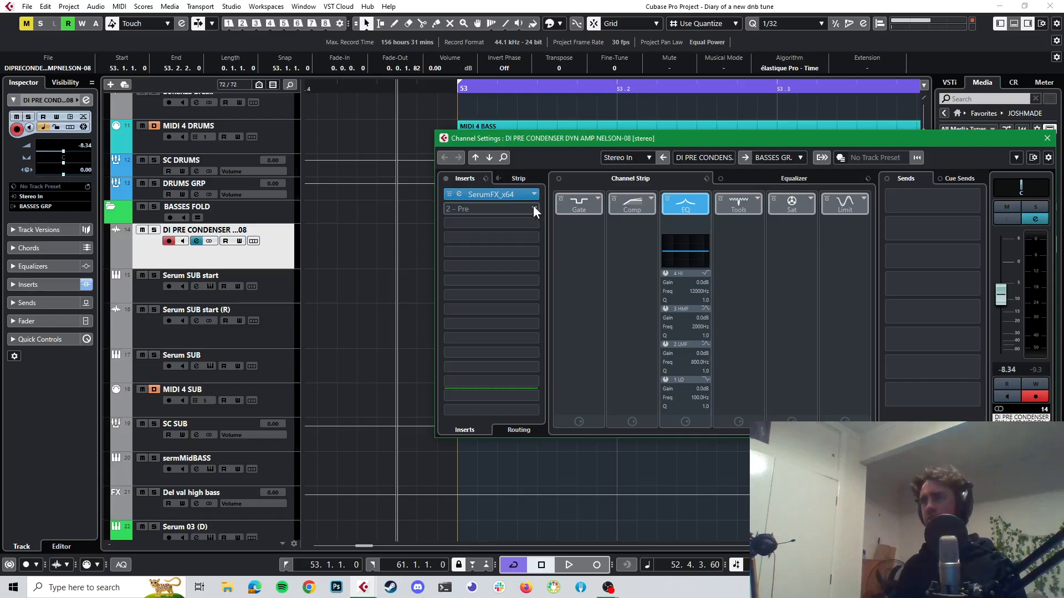
click(535, 208)
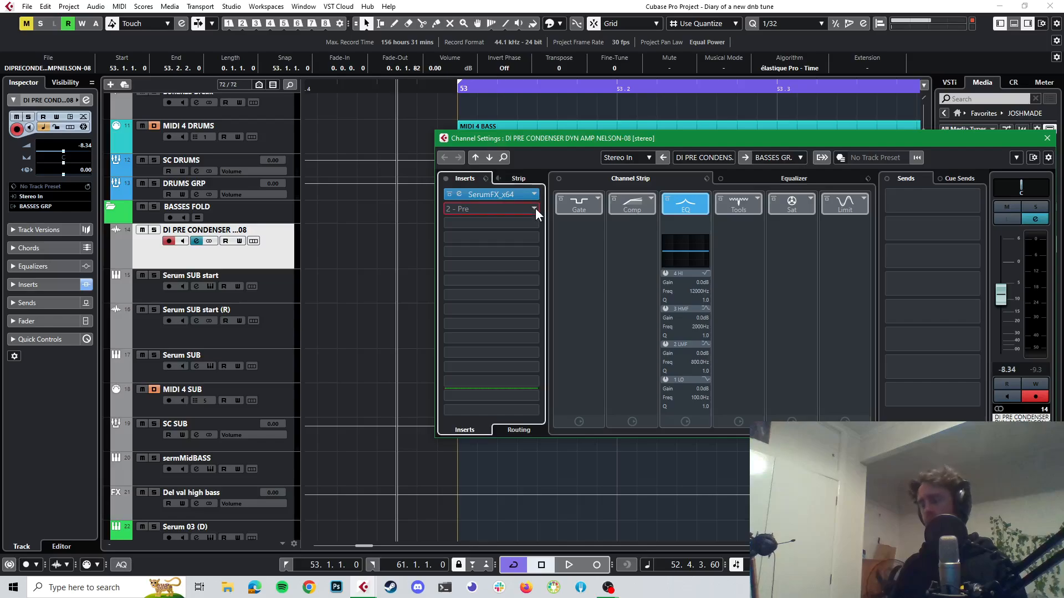
text(pitch)
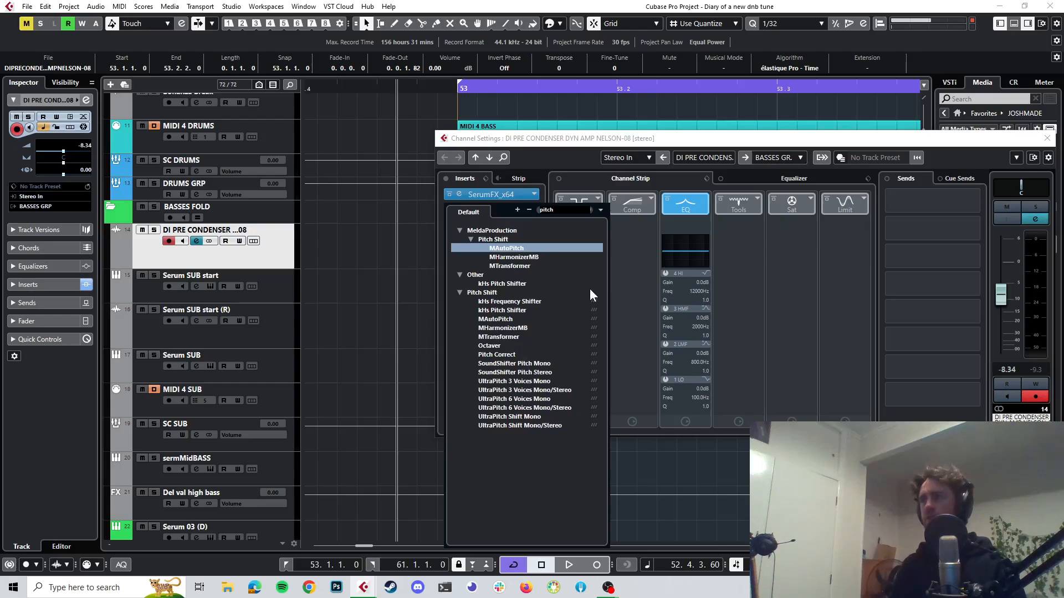
click(500, 311)
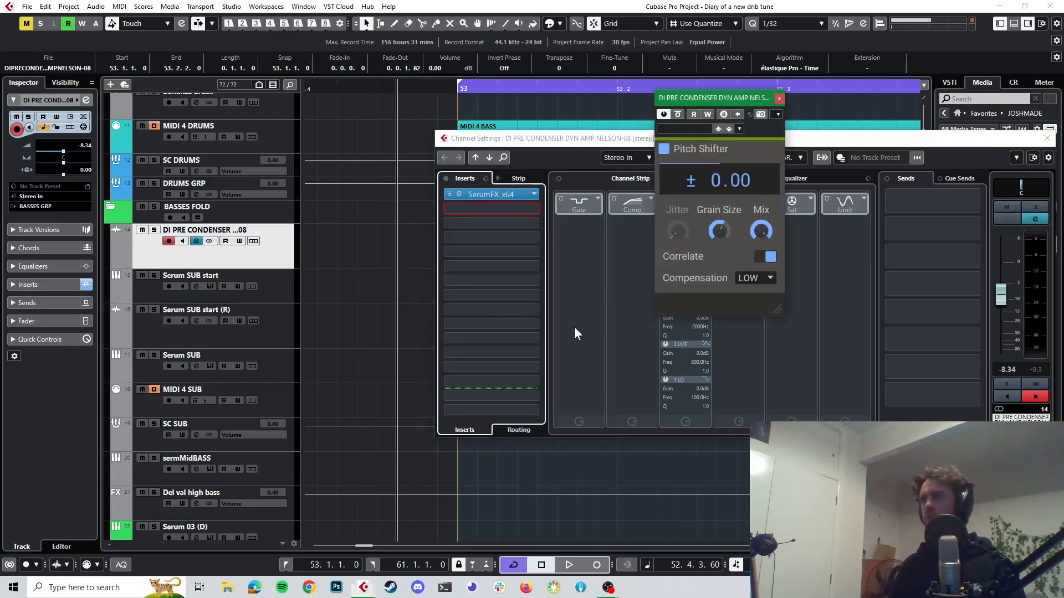
- Set the kHs Pitch Shifter on the sample track to -1.00 semitones, audition it in the mix and close the plug-in and channel settings
key(space)
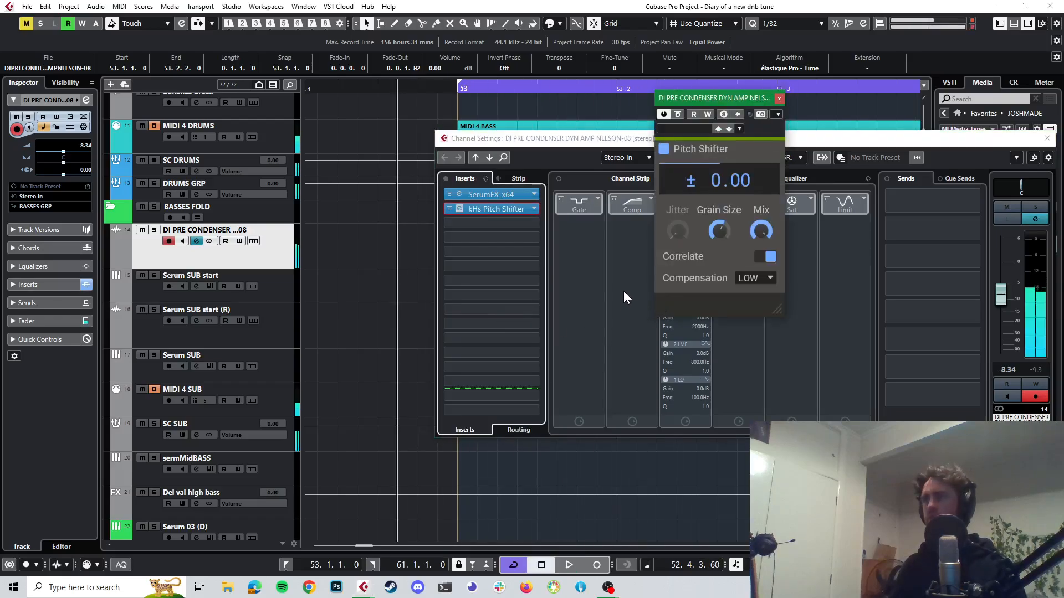
key(space)
drag(719, 182, 720, 191)
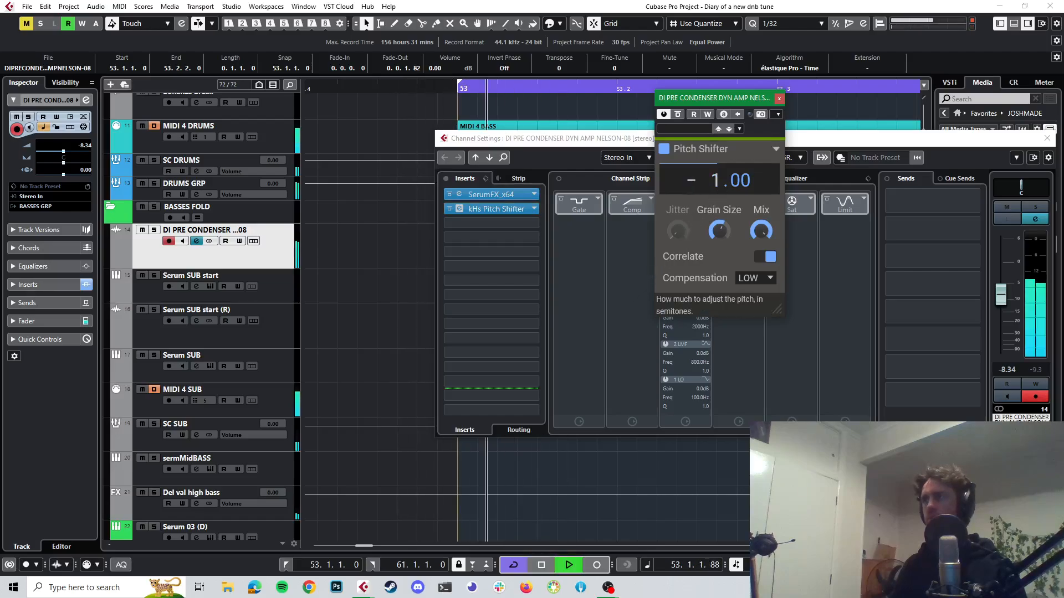
key(space)
key(space)
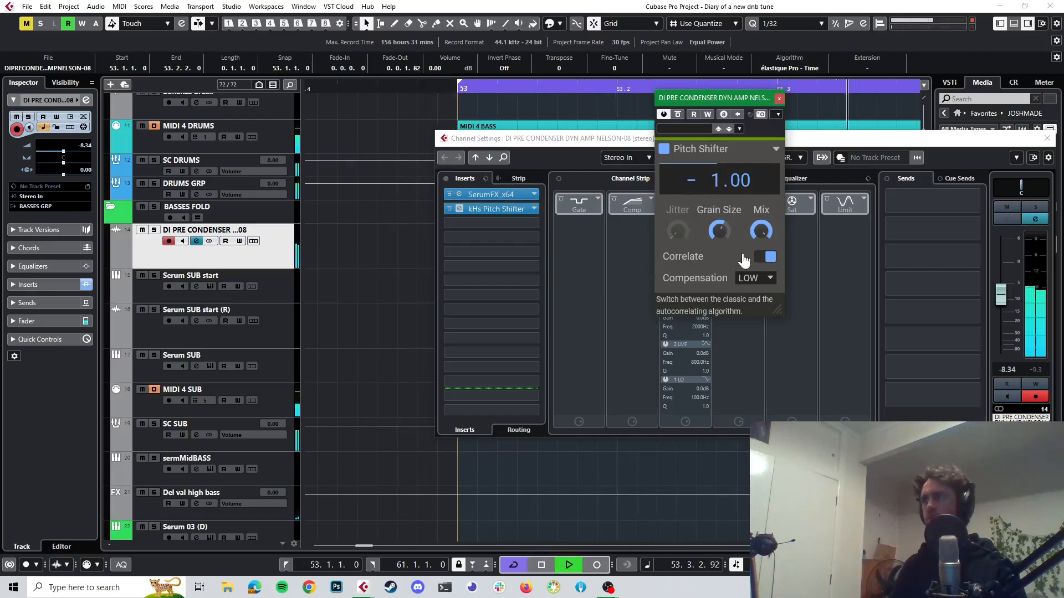
key(space)
key(space)
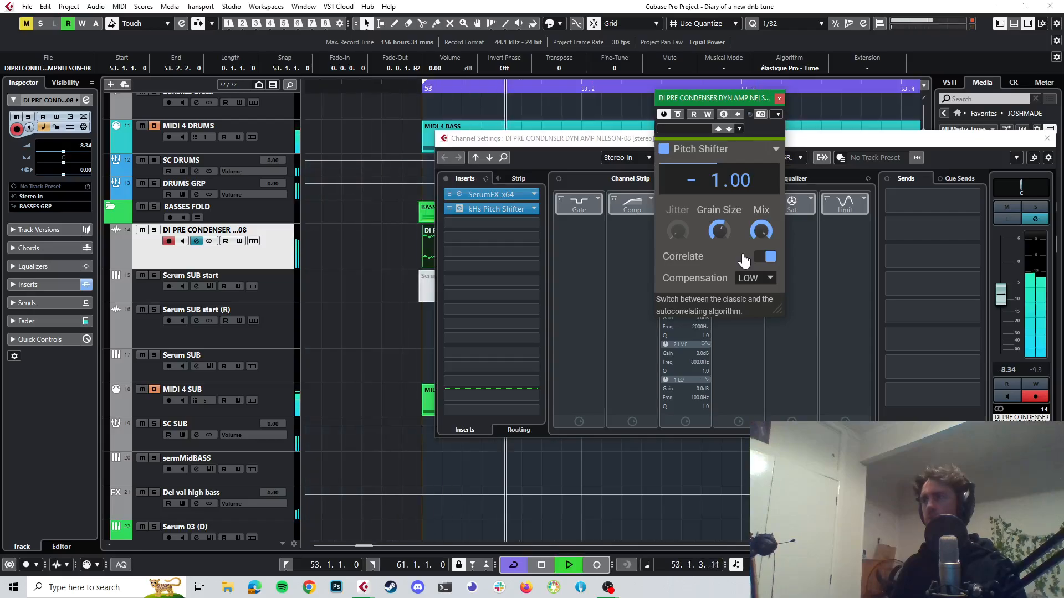
key(space)
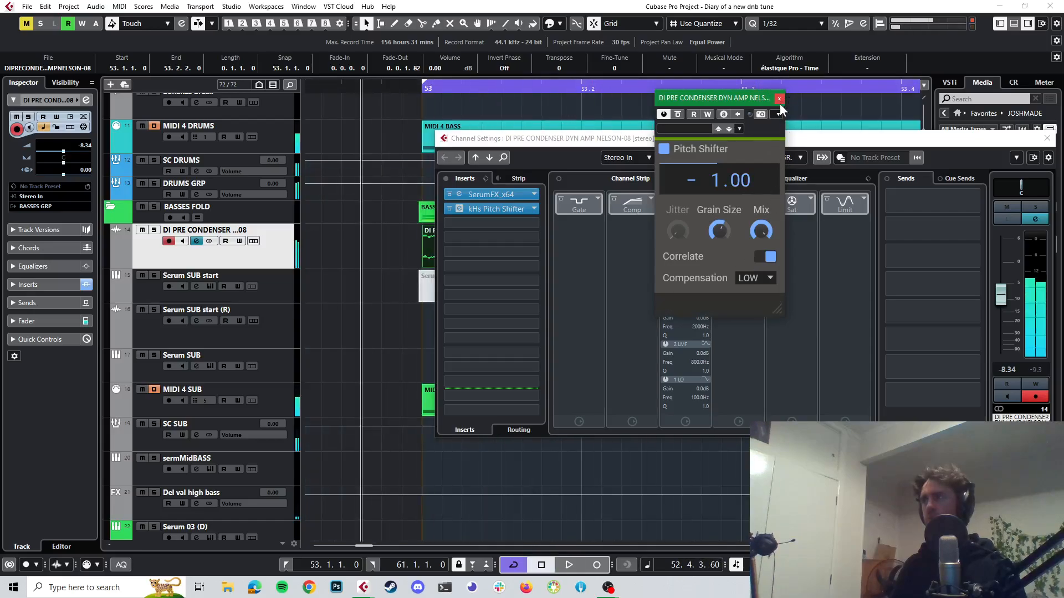
click(779, 98)
click(1046, 138)
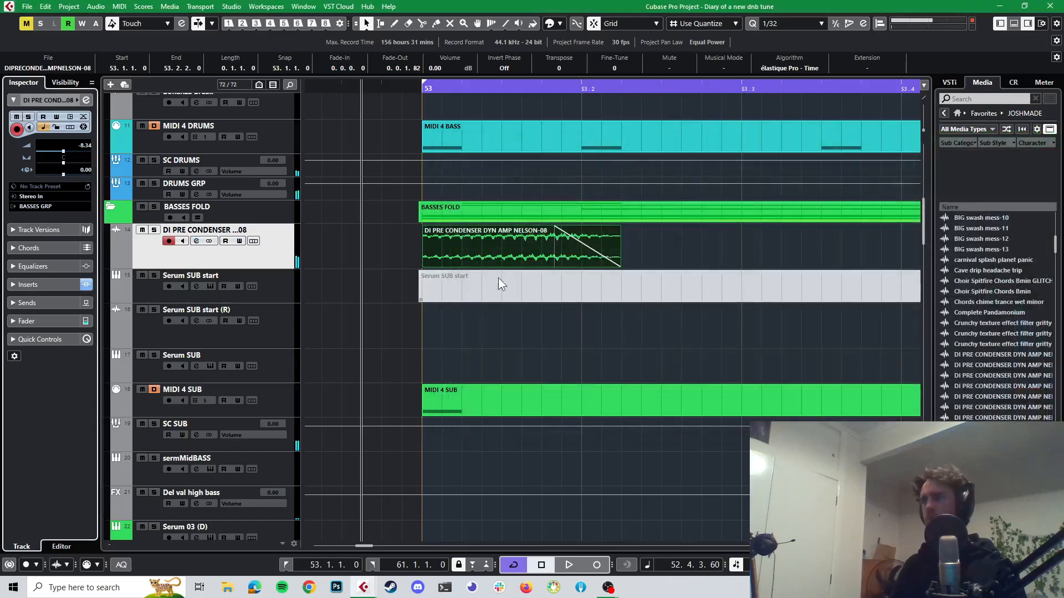
- Change the sample clip's fade-out from linear to a steep concave curve and play it
double_click(602, 237)
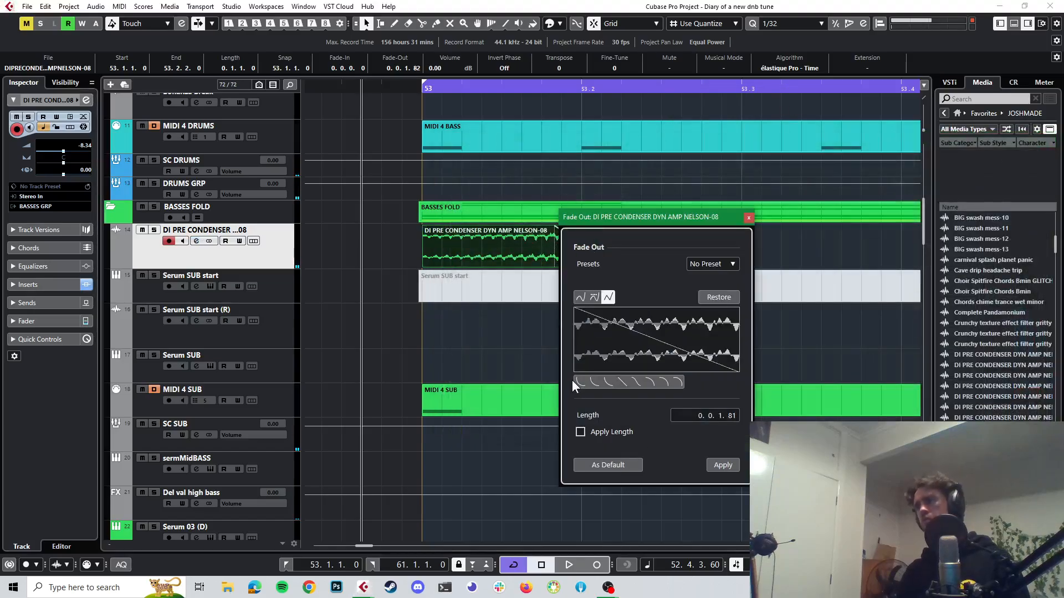
click(607, 381)
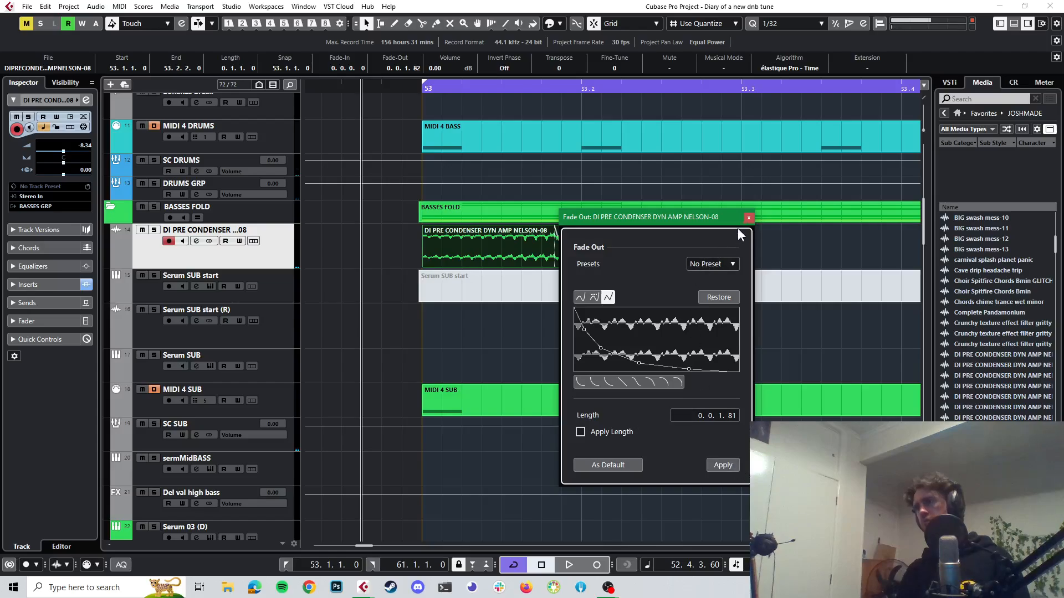
click(749, 218)
key(space)
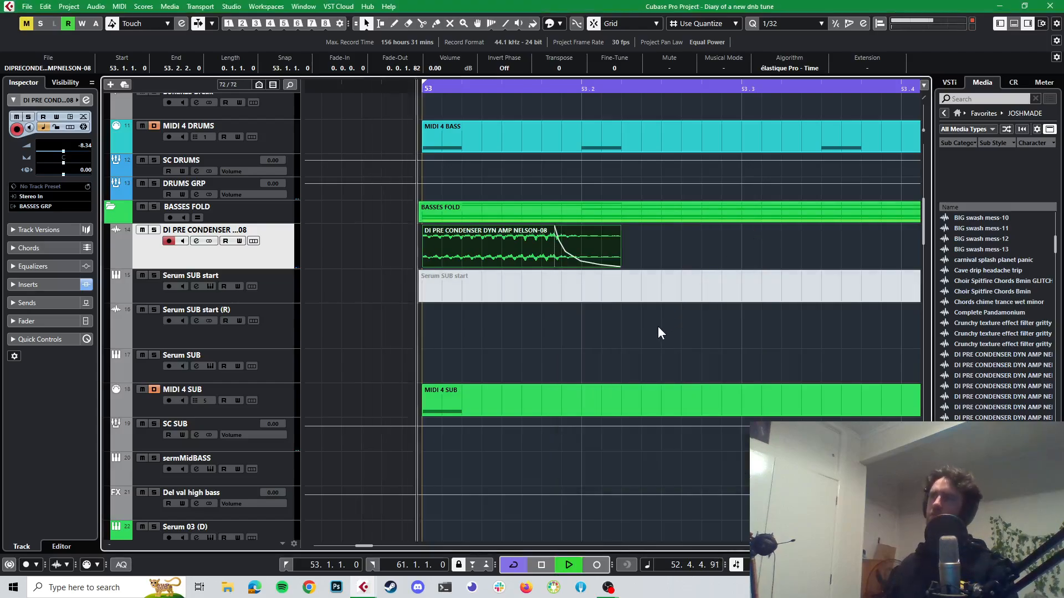
key(space)
- Shorten the sample clip to end at 53.2.1.97, play it, and shorten it further to end at 53.2.1.74, playing it again
click(605, 262)
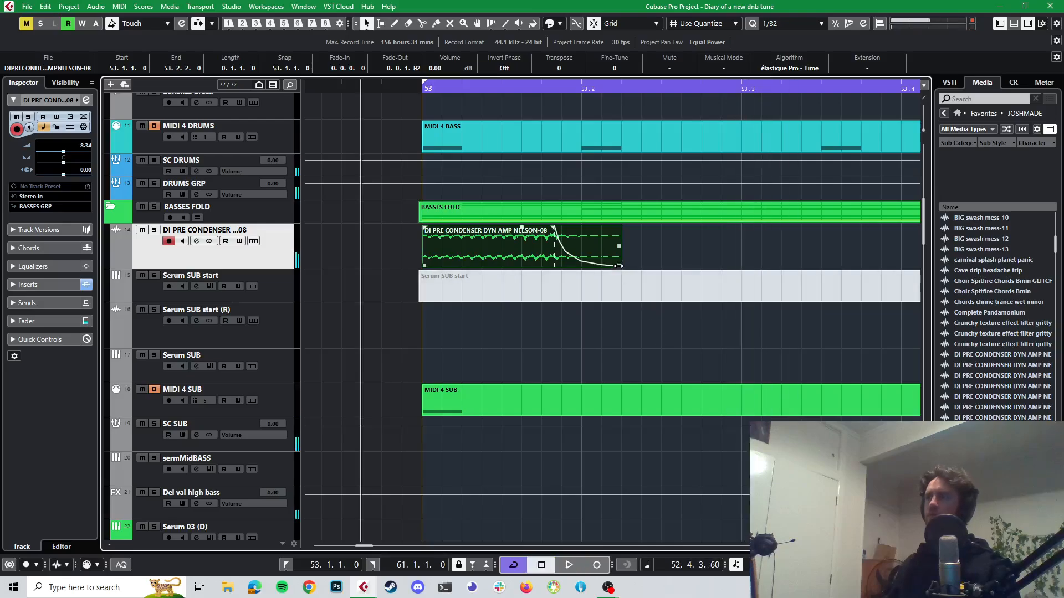
drag(618, 266, 614, 265)
scroll(614, 260, up, 3)
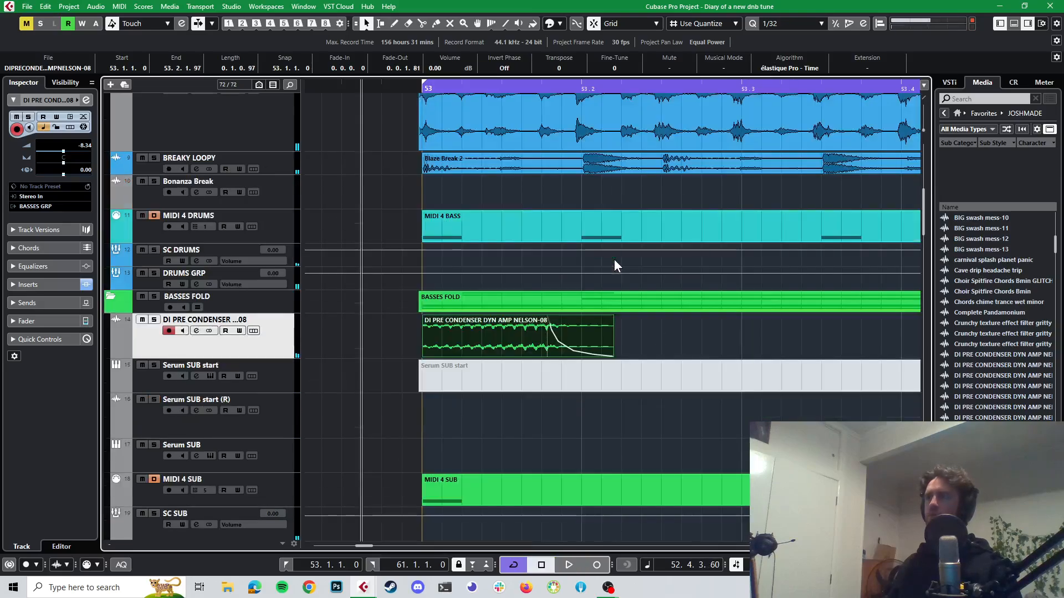
key(space)
click(610, 330)
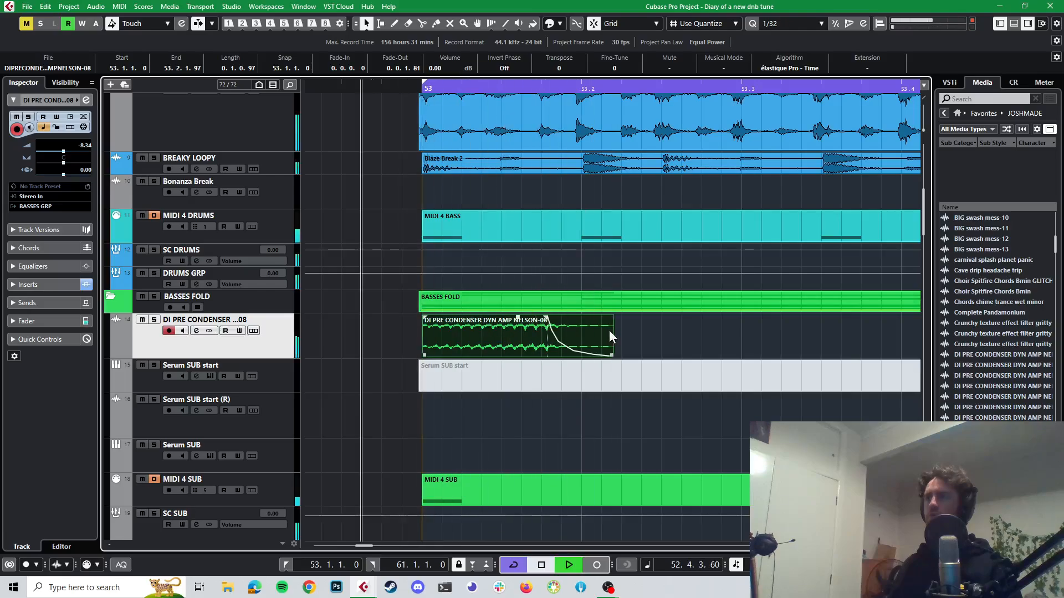
key(space)
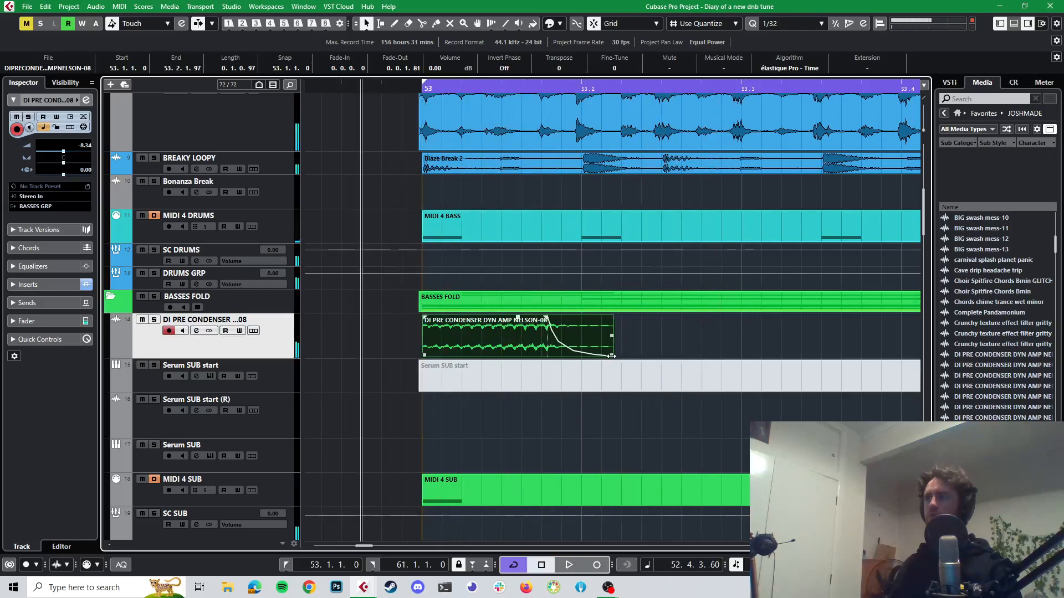
drag(611, 358, 606, 357)
key(space)
key(space)
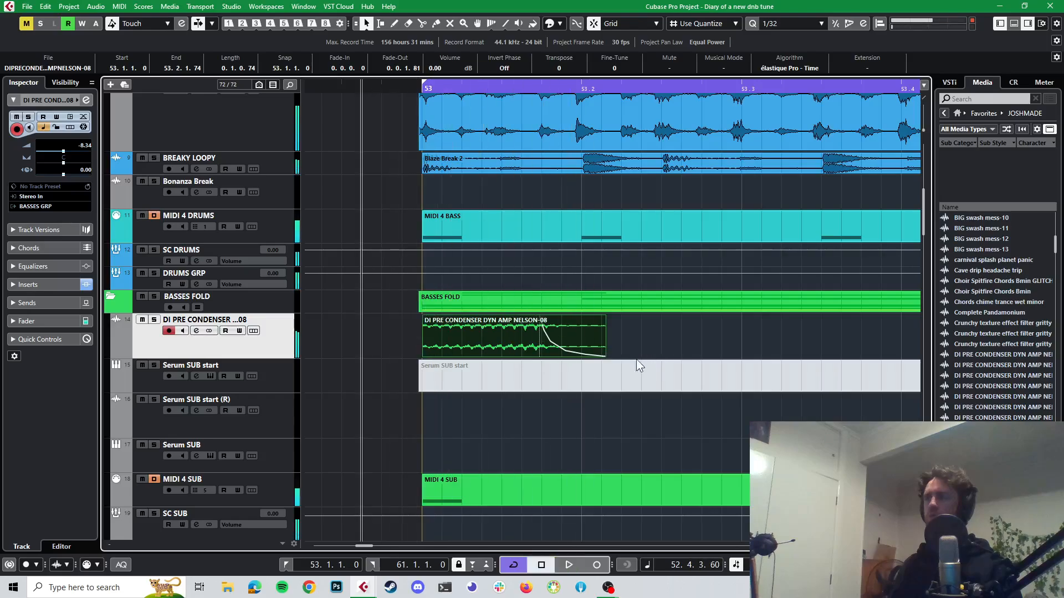
- Find the Serum 03 track among the bass tracks, solo it and play it
scroll(577, 294, down, 5)
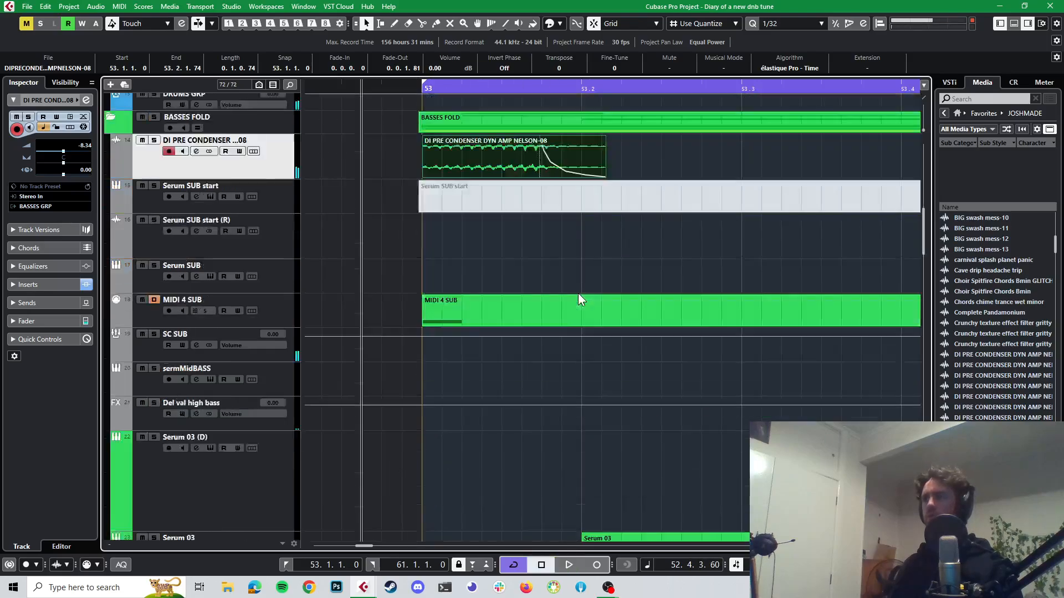
scroll(578, 294, down, 4)
key(space)
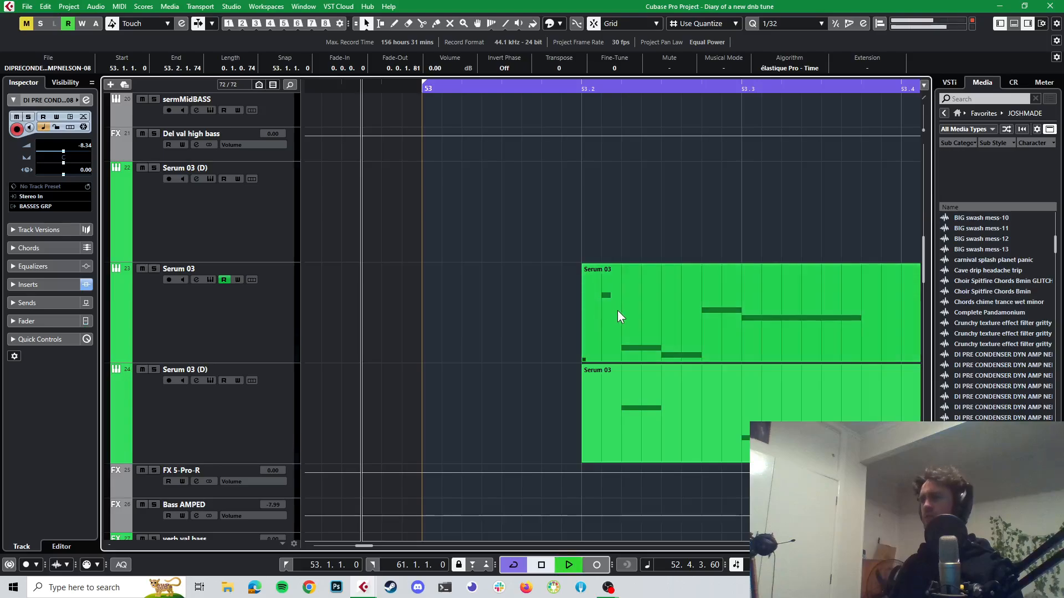
key(space)
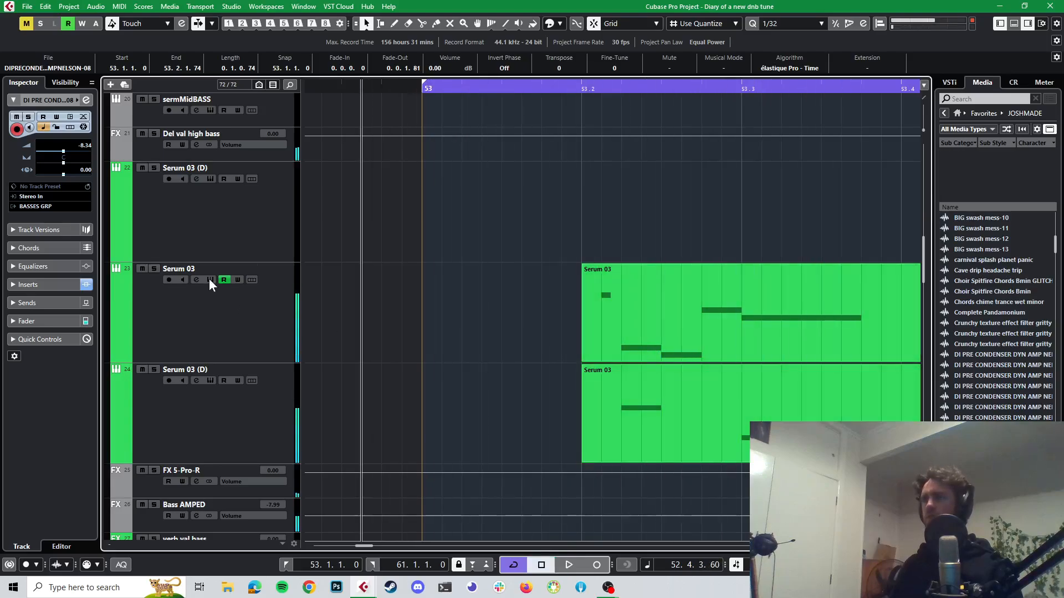
click(155, 270)
key(space)
key(space)
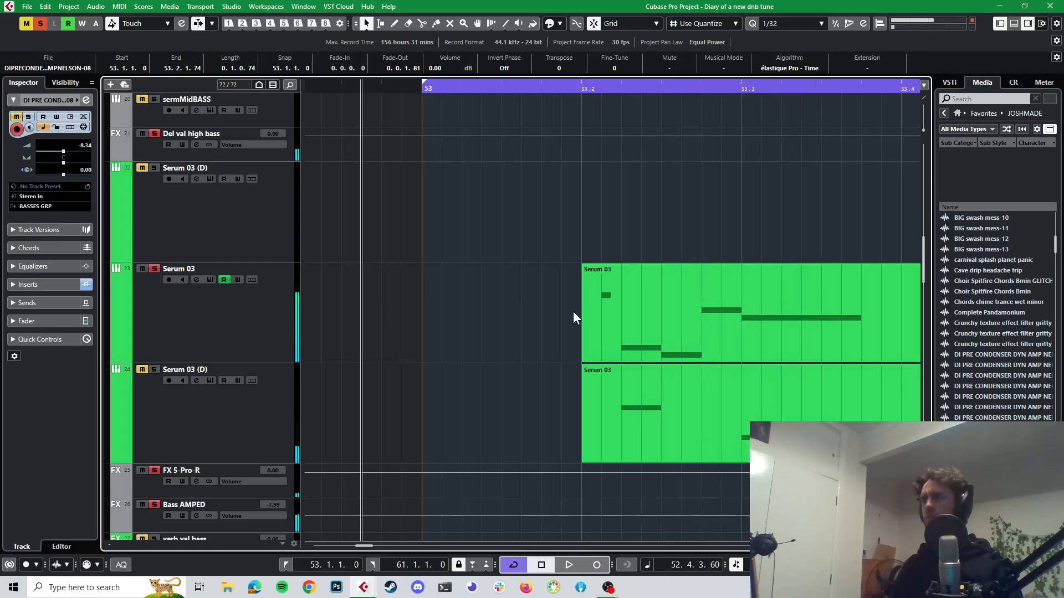
- Open the Serum 03 clip's notes, check the pitch of the long note at 53.3 and play the part
double_click(683, 317)
click(312, 328)
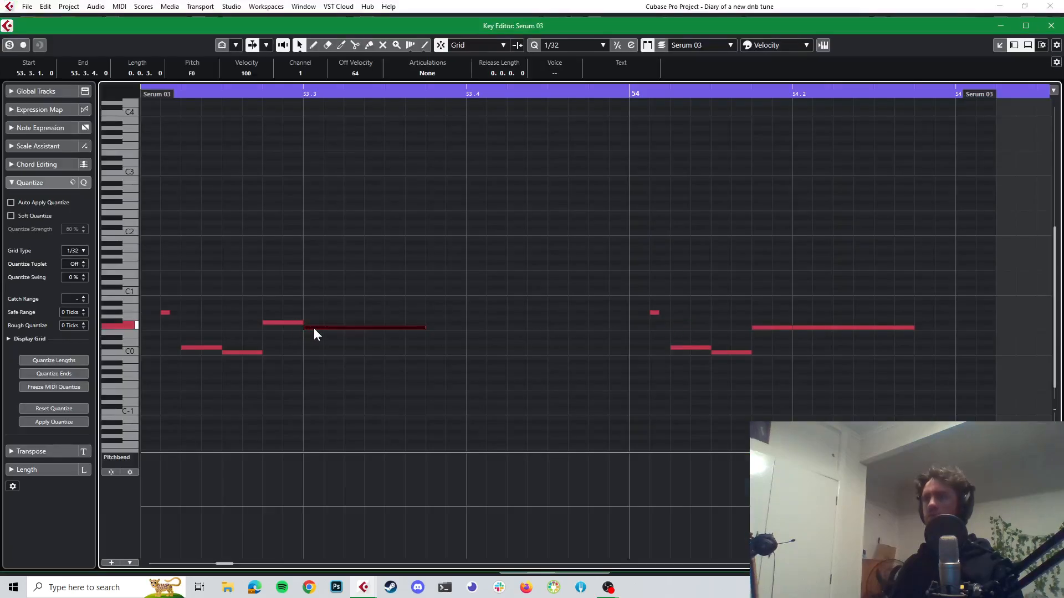
key(space)
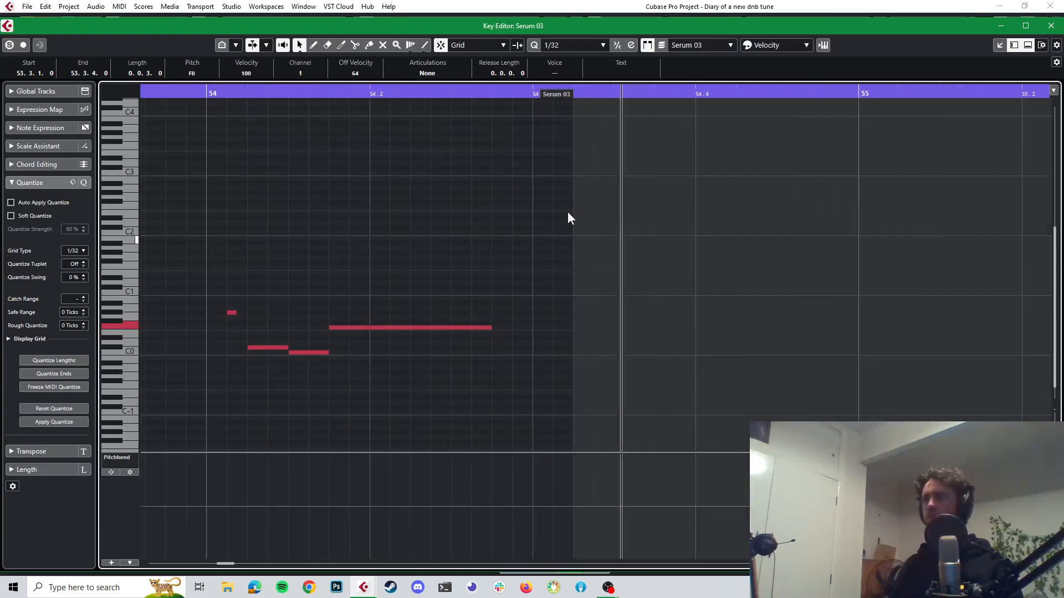
key(space)
click(606, 6)
scroll(610, 283, right, 9)
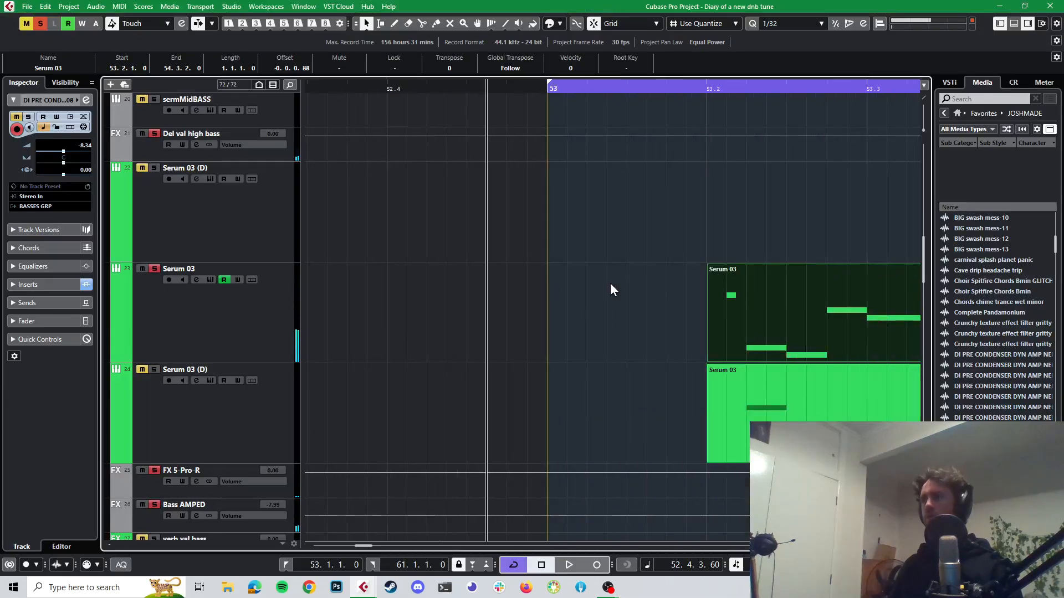
- View the notes of the Serum 03 (D) clip below it and play them
double_click(569, 396)
key(space)
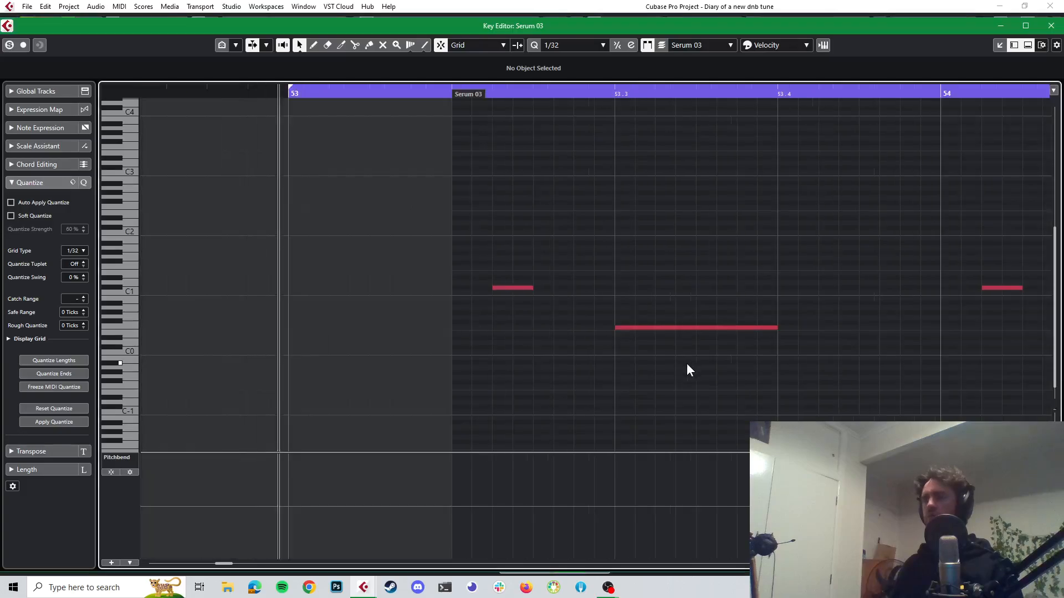
key(space)
click(416, 9)
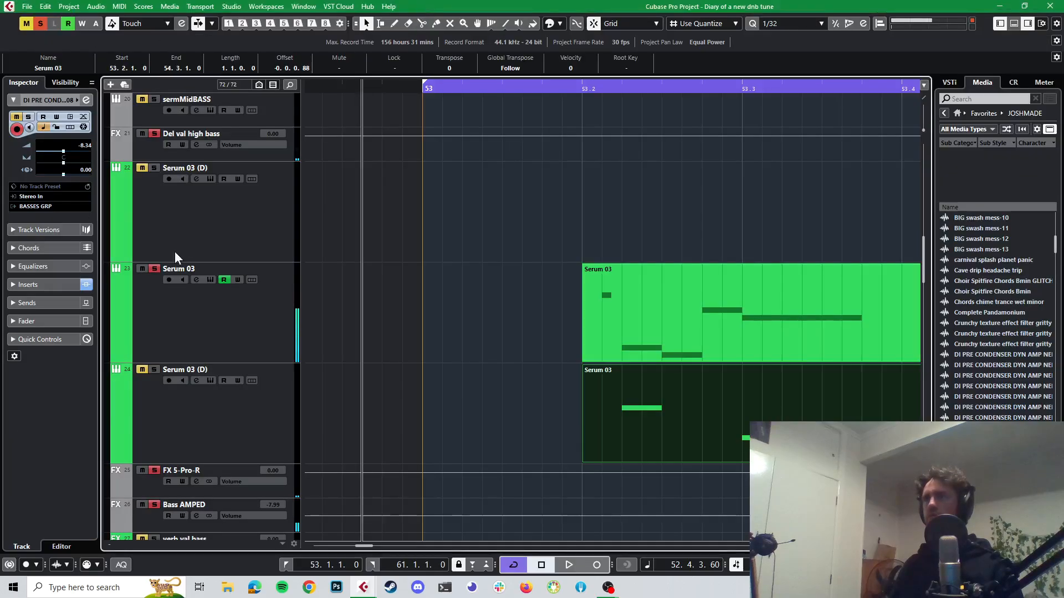
- Switch the solo from Serum 03 to the Serum 03 (D) track below it and play it
click(154, 268)
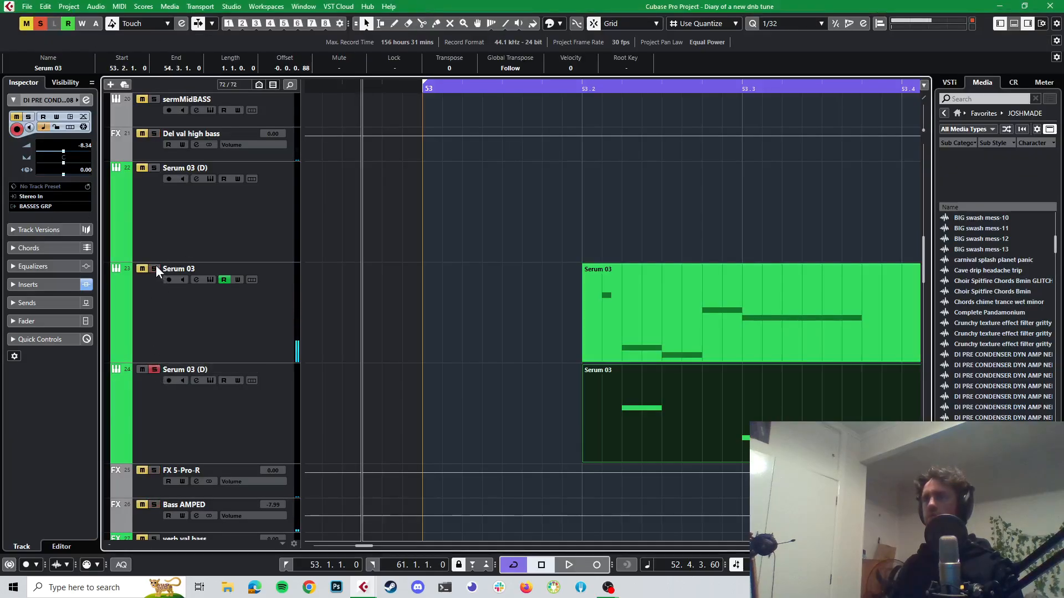
key(space)
key(space)
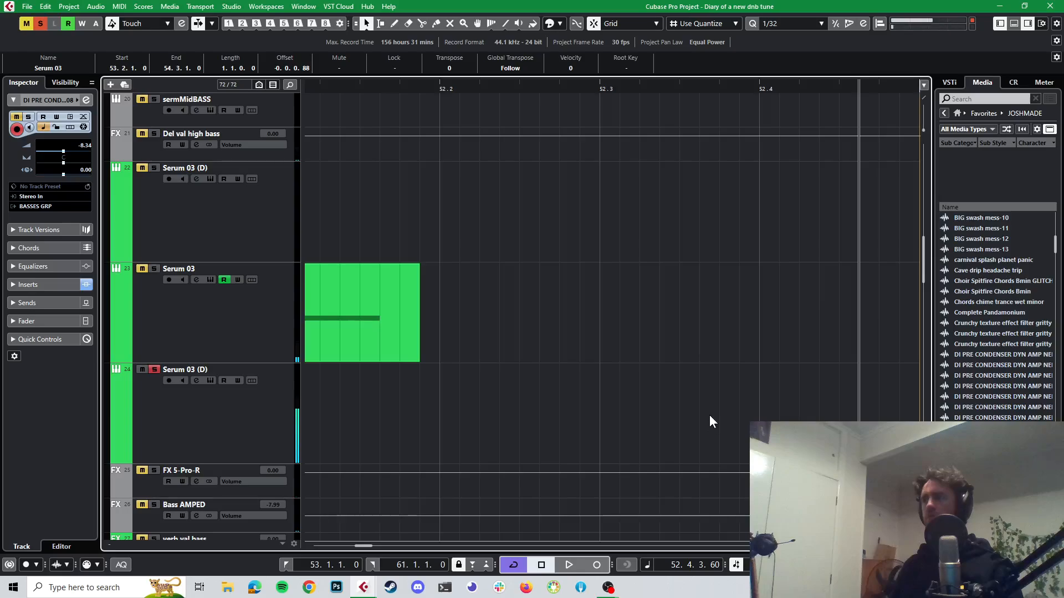
key(space)
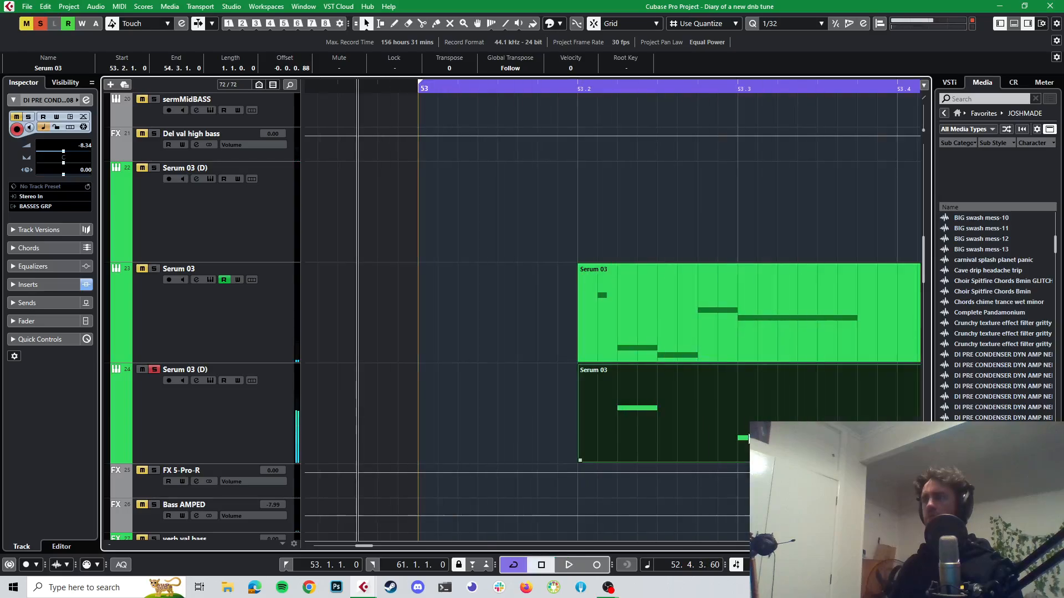
- Check the pitch of the long notes at 53.3 and 54.2 in the Serum 03 (D) clip, leaving the note editor when finished
double_click(697, 427)
click(686, 328)
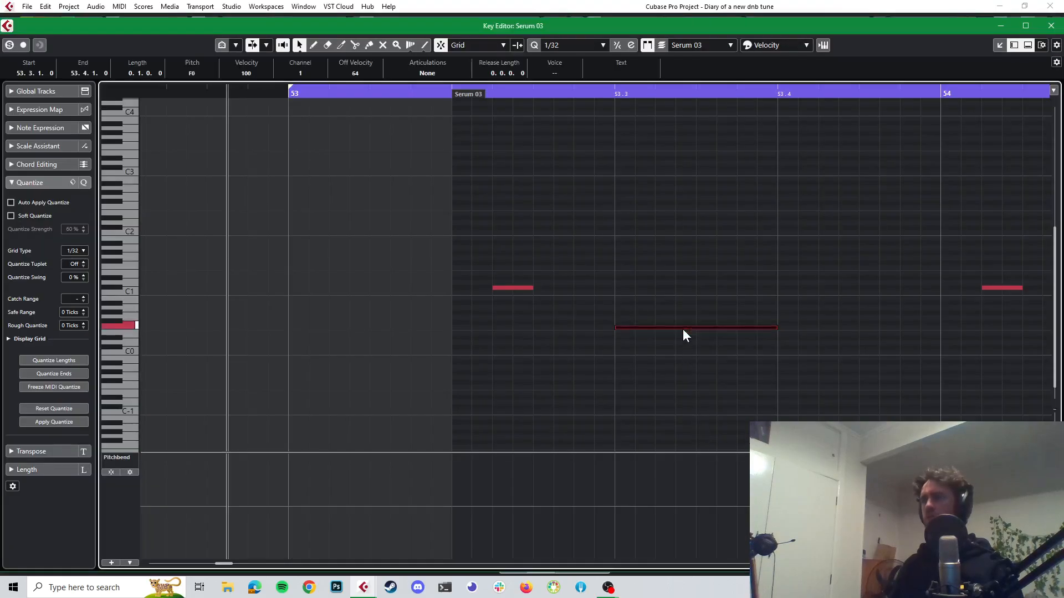
scroll(696, 346, right, 3)
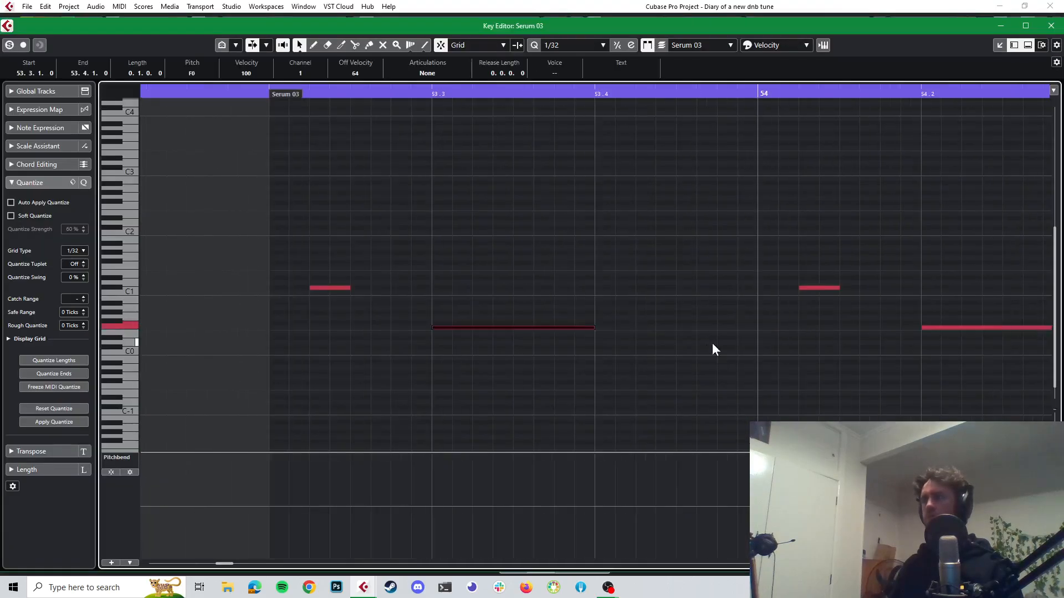
click(952, 329)
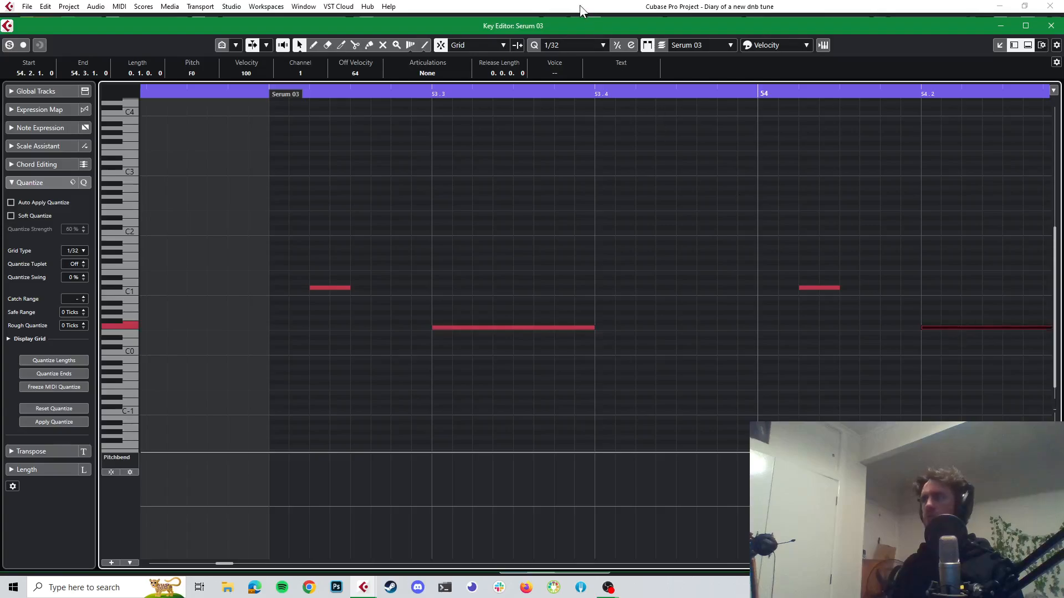
key(Return)
- Clear the existing solos, solo the whole BASSES FOLD folder and play the basses with the sample
scroll(560, 258, up, 10)
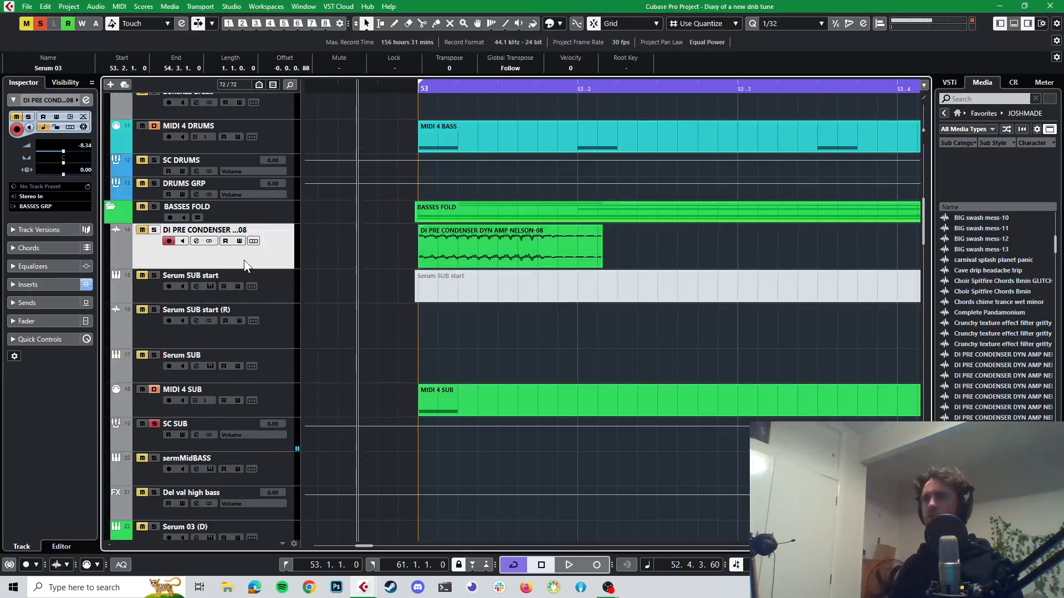
click(155, 230)
click(44, 24)
click(155, 206)
key(space)
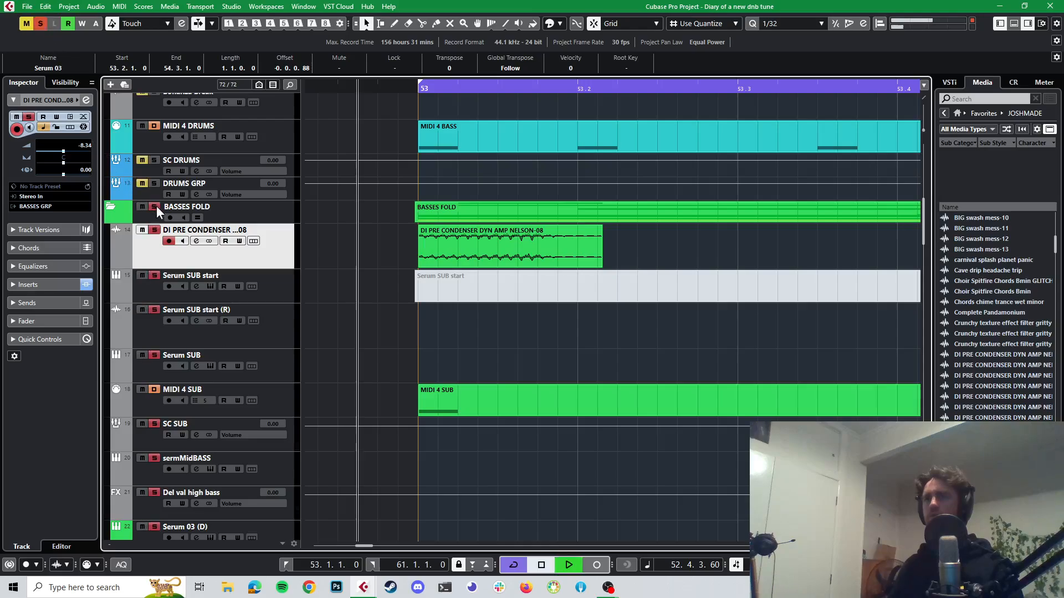
key(space)
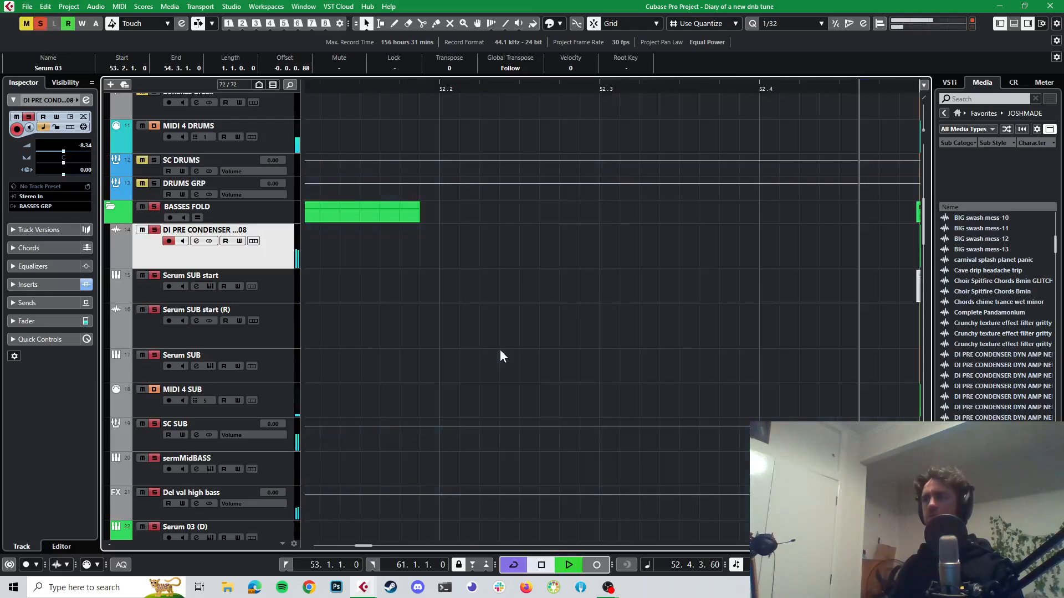
key(space)
key(space)
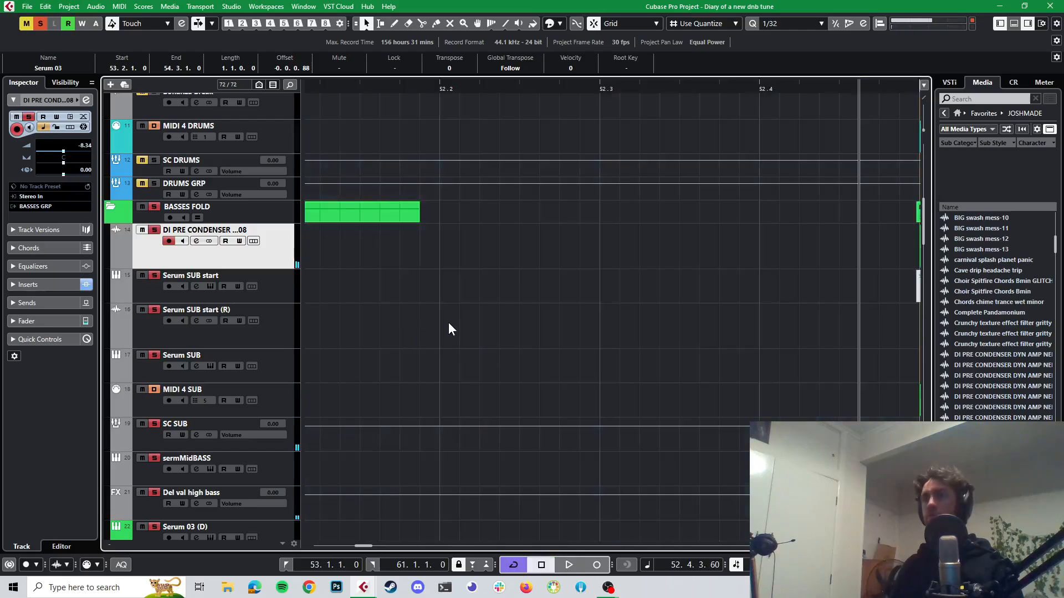
- Open the Pitch Shifter insert of the DI PRE CONDENSER …08 track, raise the shift to +1.00 semitone and play it with the basses
scroll(449, 323, right, 8)
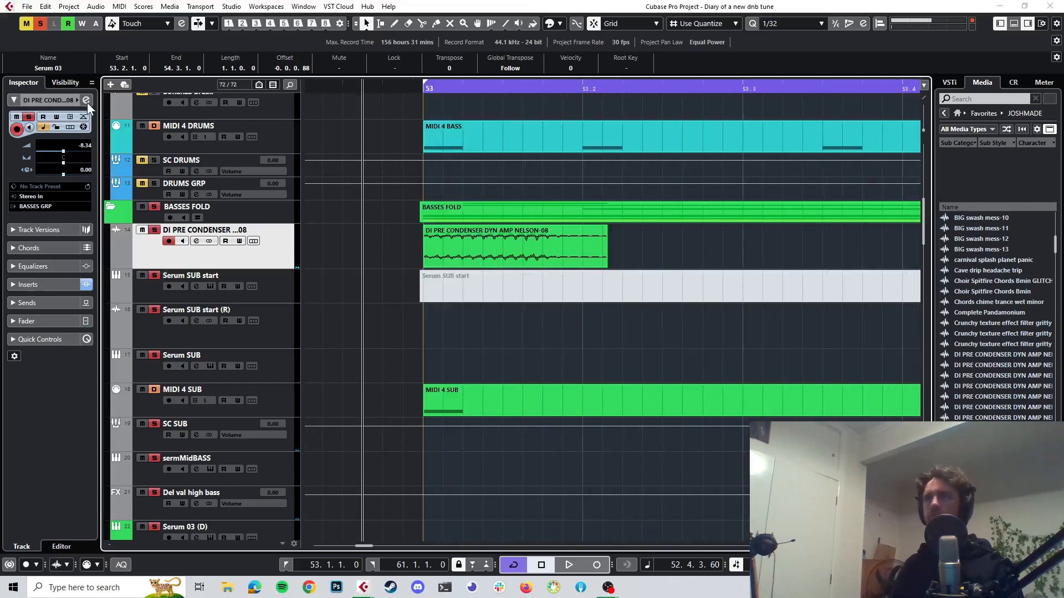
click(86, 101)
click(459, 209)
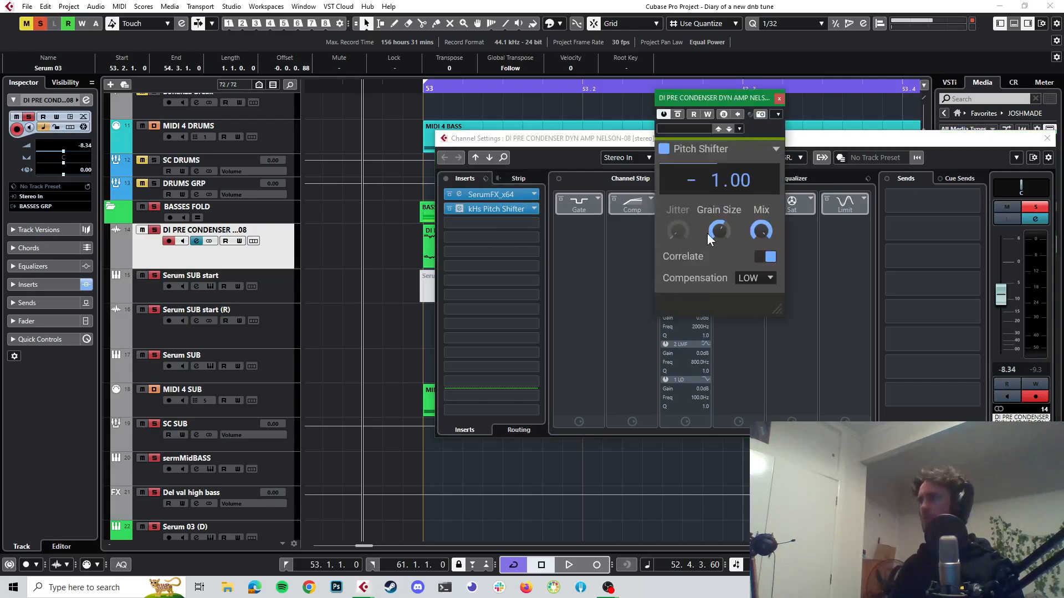
mouse_move(719, 234)
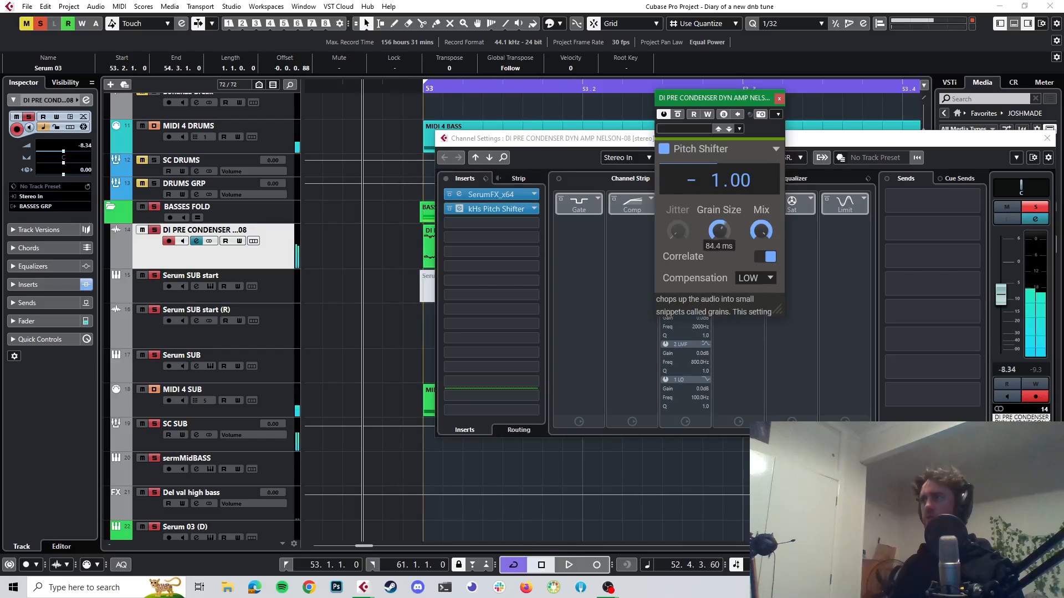
scroll(719, 234, up, 2)
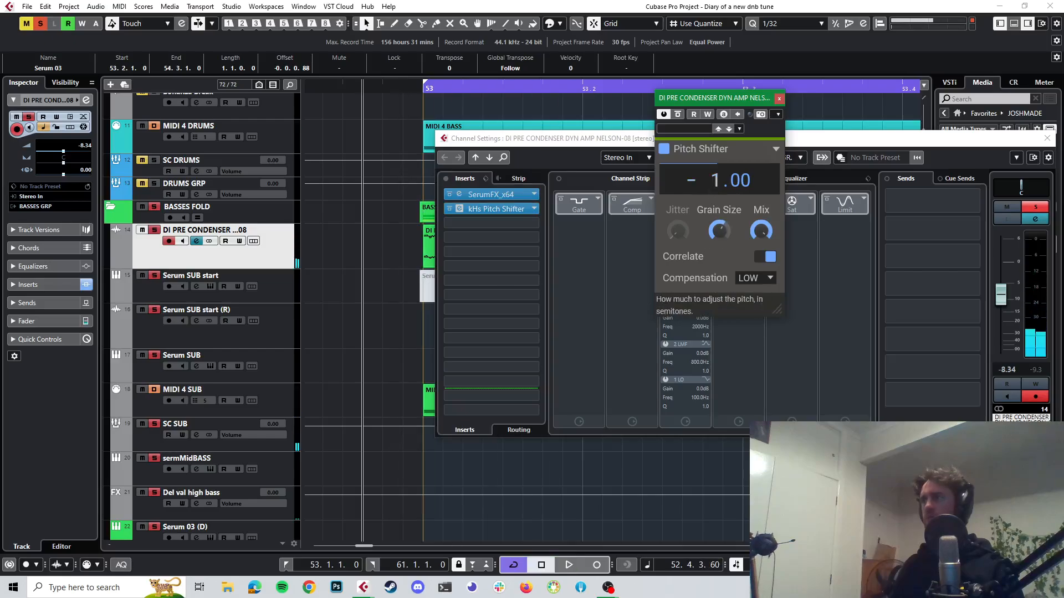
key(space)
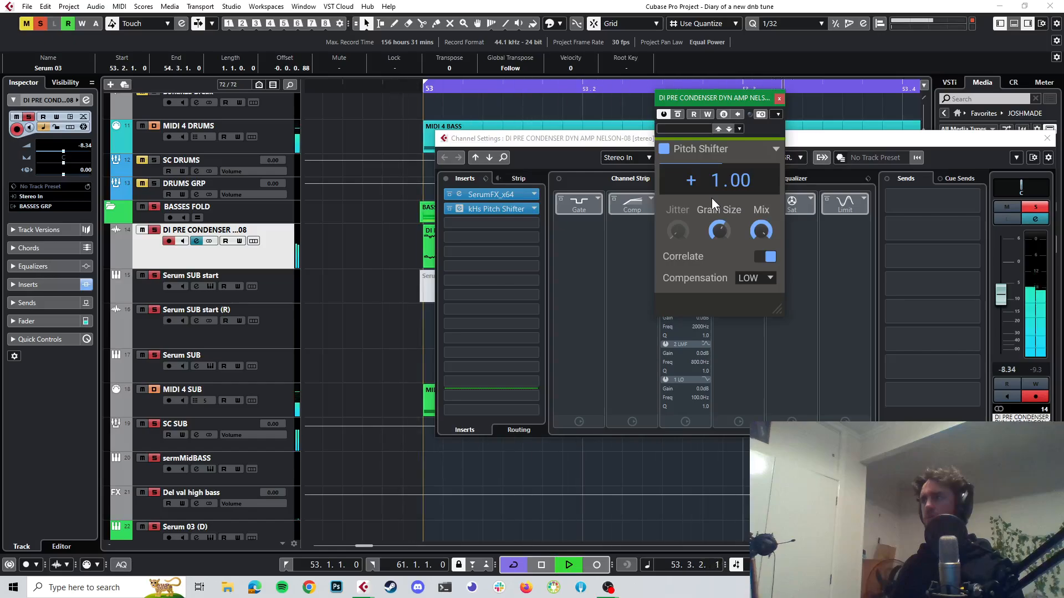
key(space)
- Raise the Pitch Shifter to +2.00 semitones and play the sample against the basses
scroll(716, 185, up, 1)
key(space)
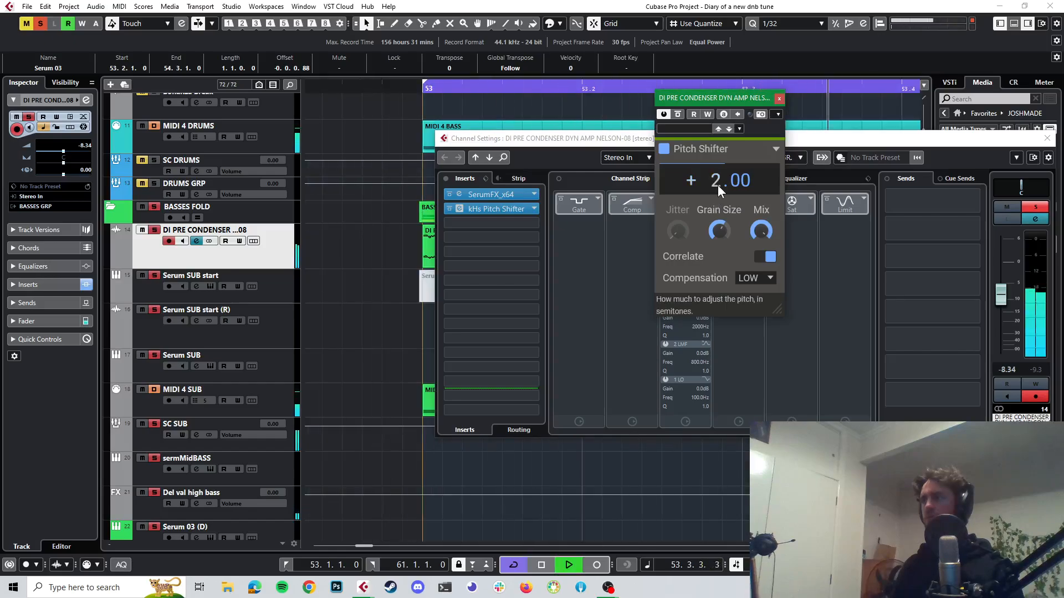
key(space)
key(space)
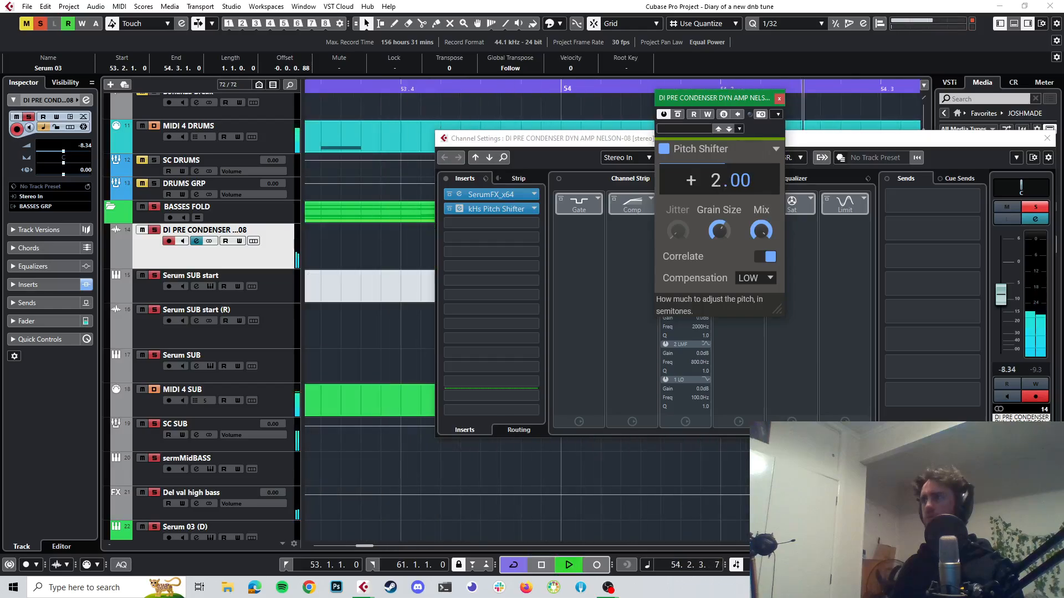
- Try a shift of +3.00 semitones on the sample and play it with the soloed basses
scroll(717, 185, up, 1)
key(space)
key(space)
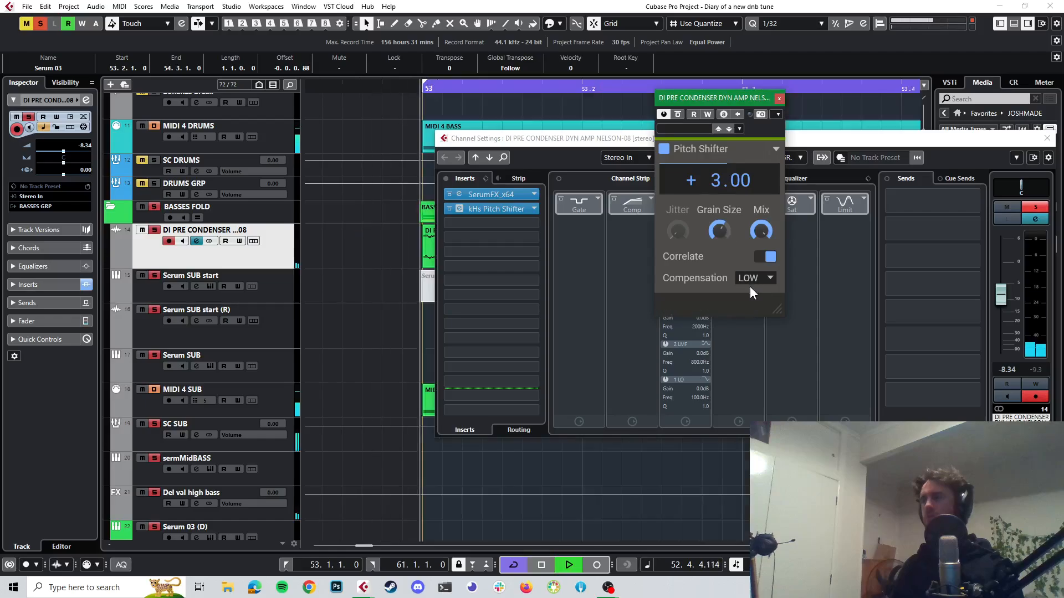
key(space)
key(space)
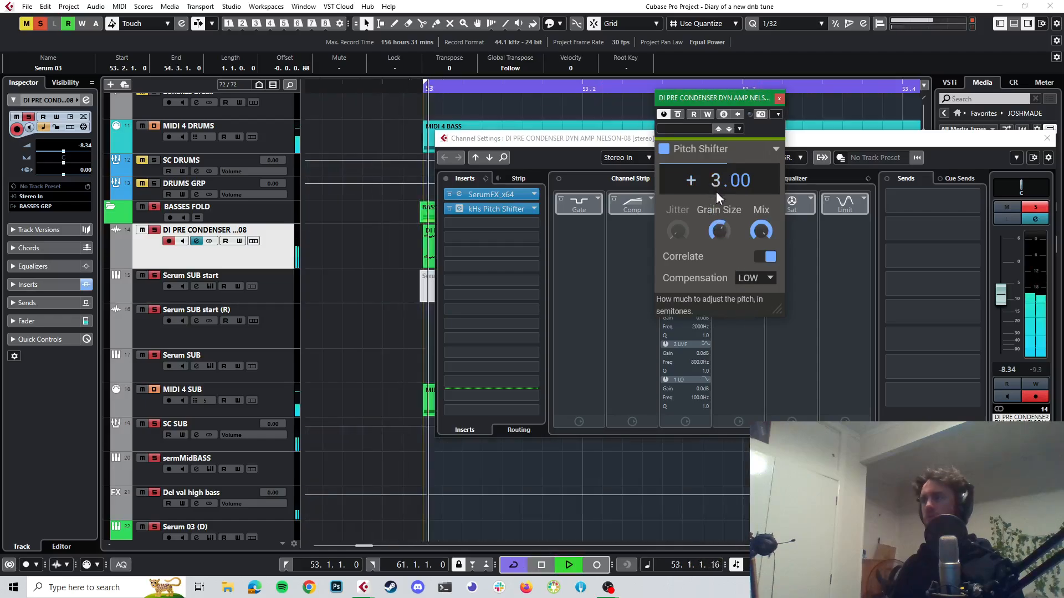
key(space)
- Set the sample's pitch shift to +4.00 semitones, play it with the basses and close the plug-in and channel settings windows
drag(716, 188, 716, 181)
key(space)
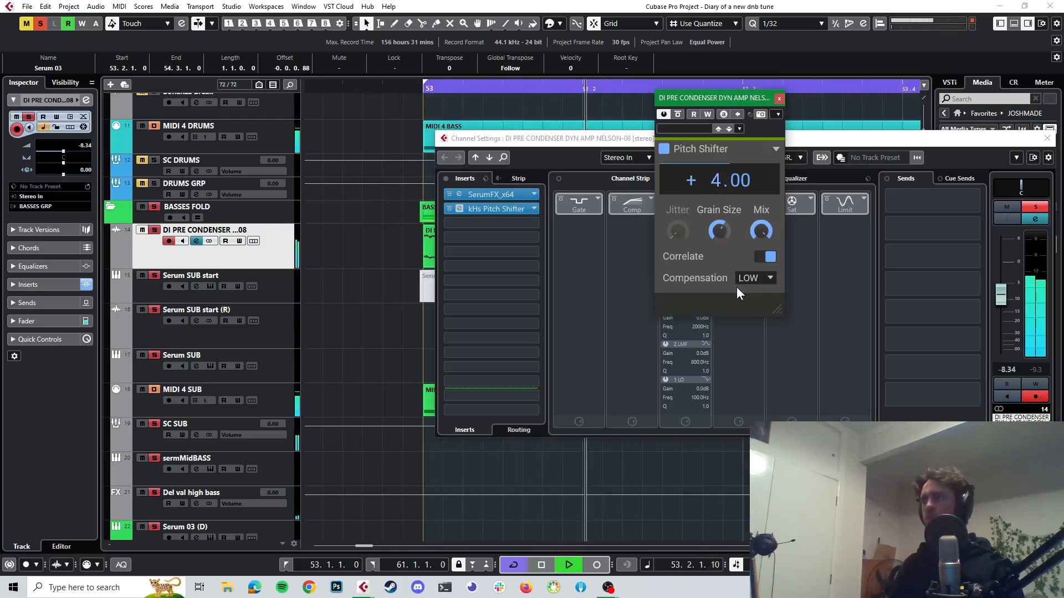
key(space)
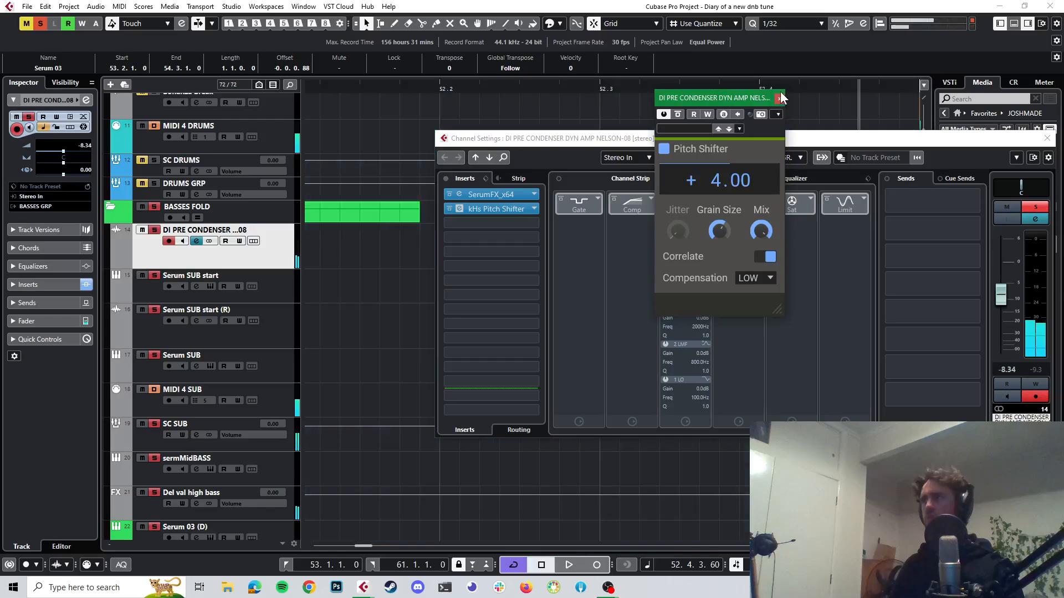
click(779, 99)
click(218, 263)
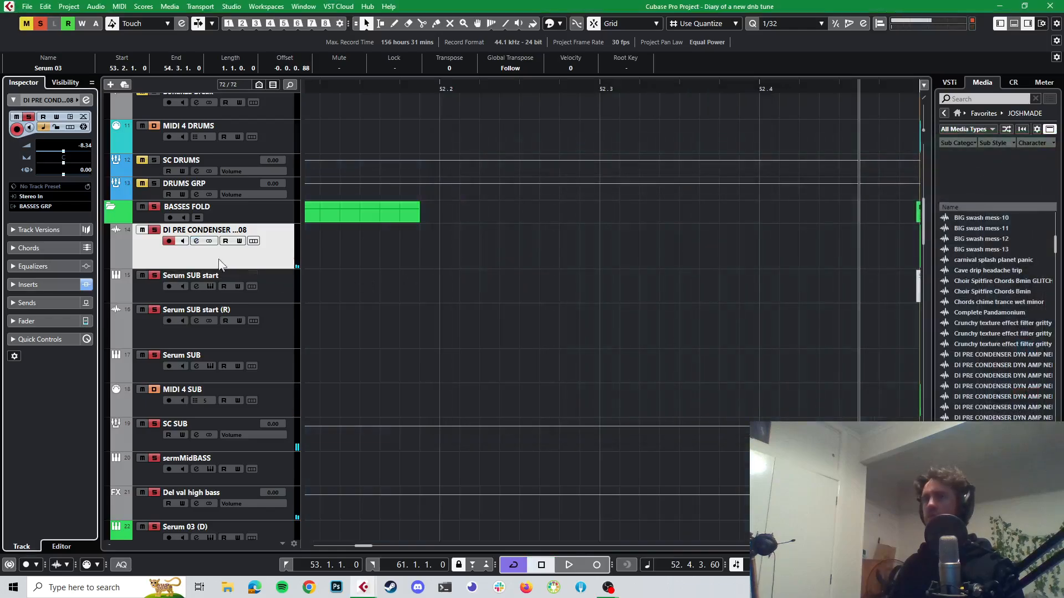
- Clear all solos and play the full mix from bar 53, checking the sample against the Serum 03 tracks
click(38, 23)
key(space)
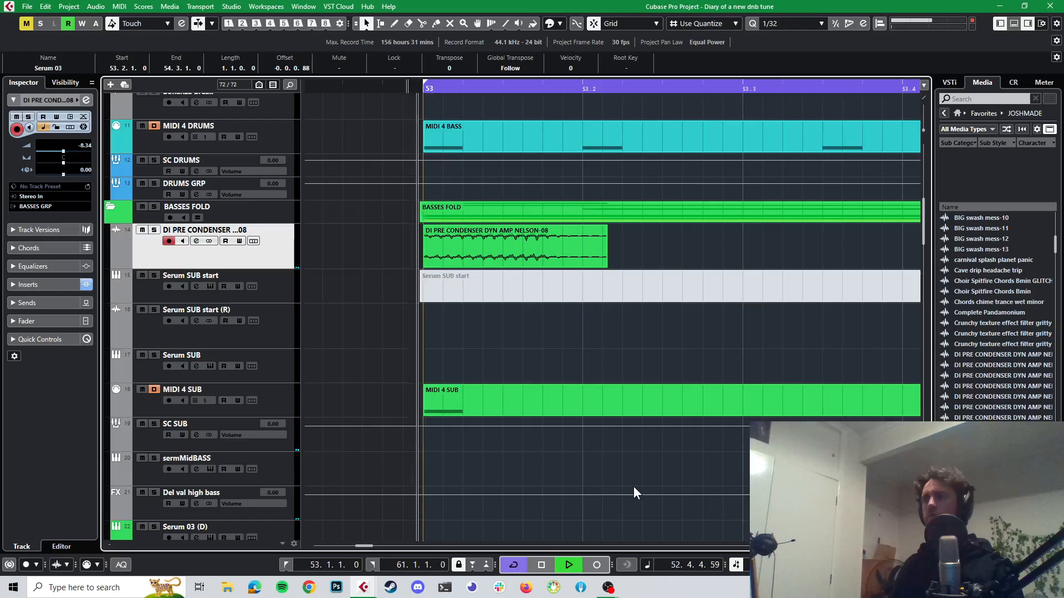
key(space)
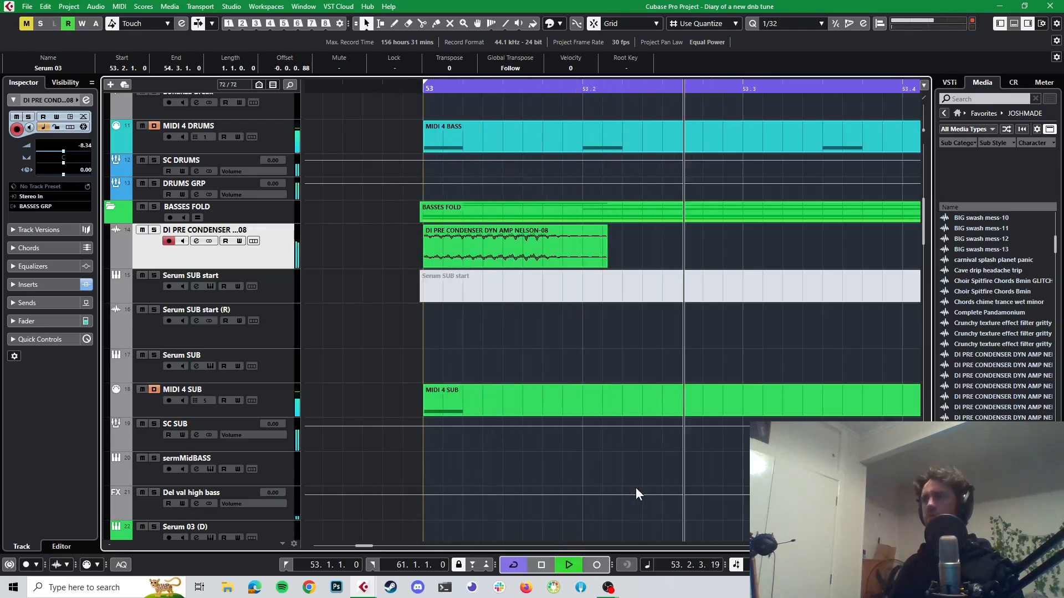
scroll(644, 487, down, 8)
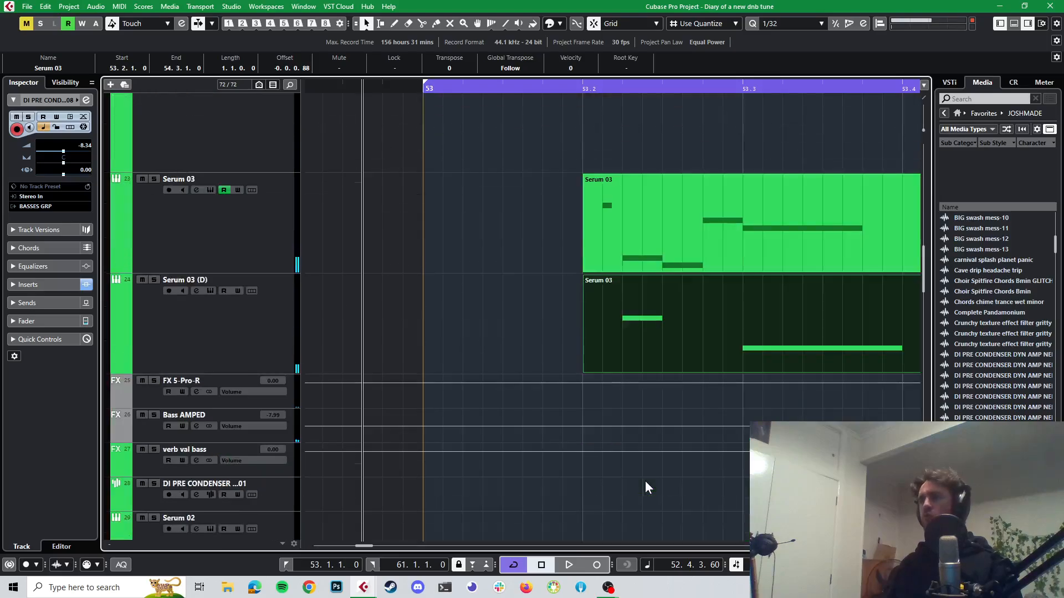
scroll(646, 482, up, 4)
scroll(650, 478, up, 4)
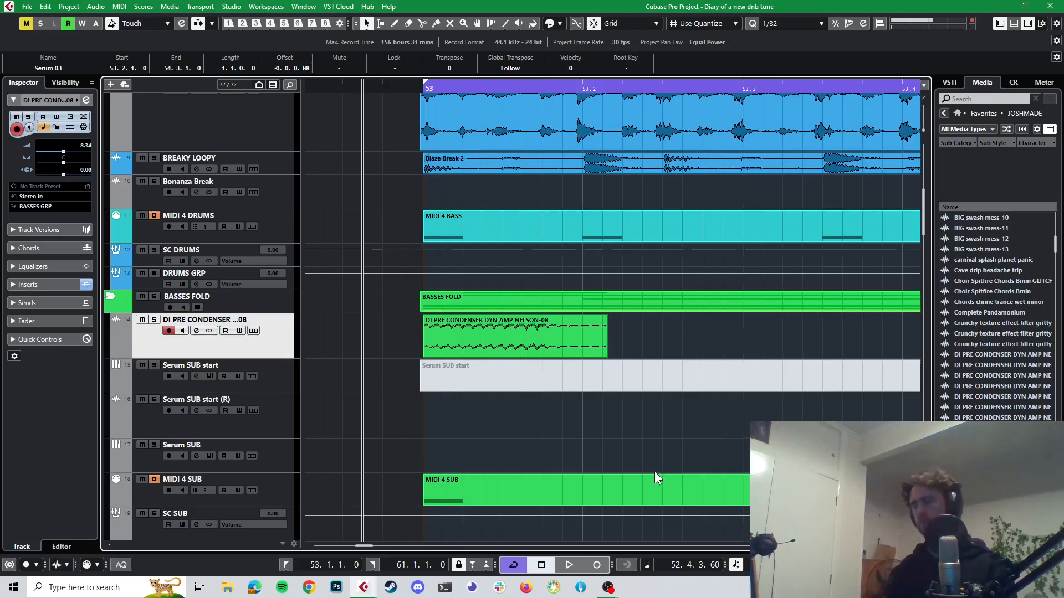
key(space)
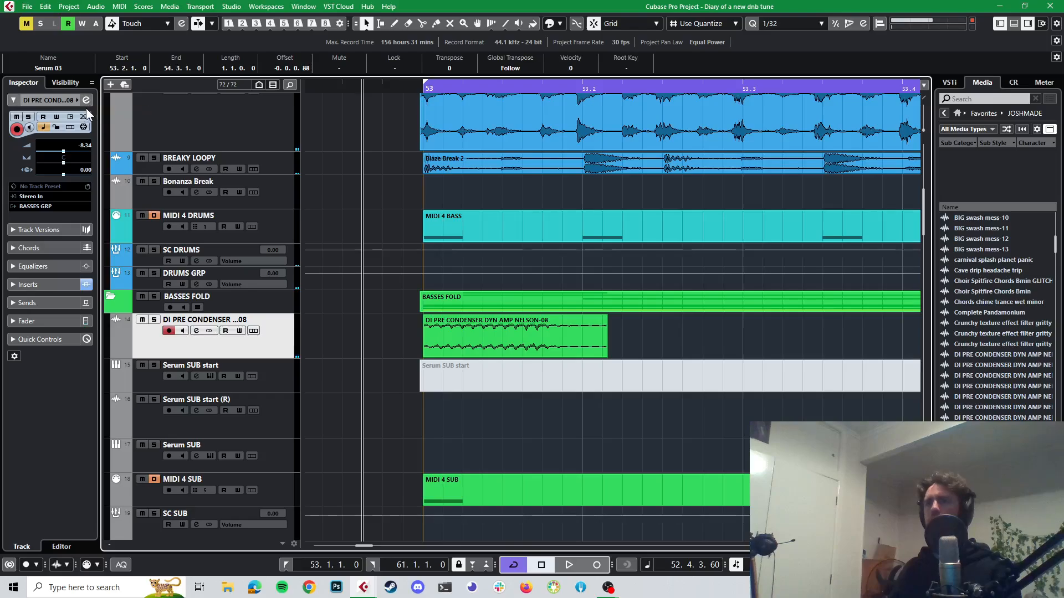
- Open SerumFX on the DI PRE CONDENSER …08 track and reshape LFO 1 with an extra rise point and a later peak
click(25, 282)
click(25, 194)
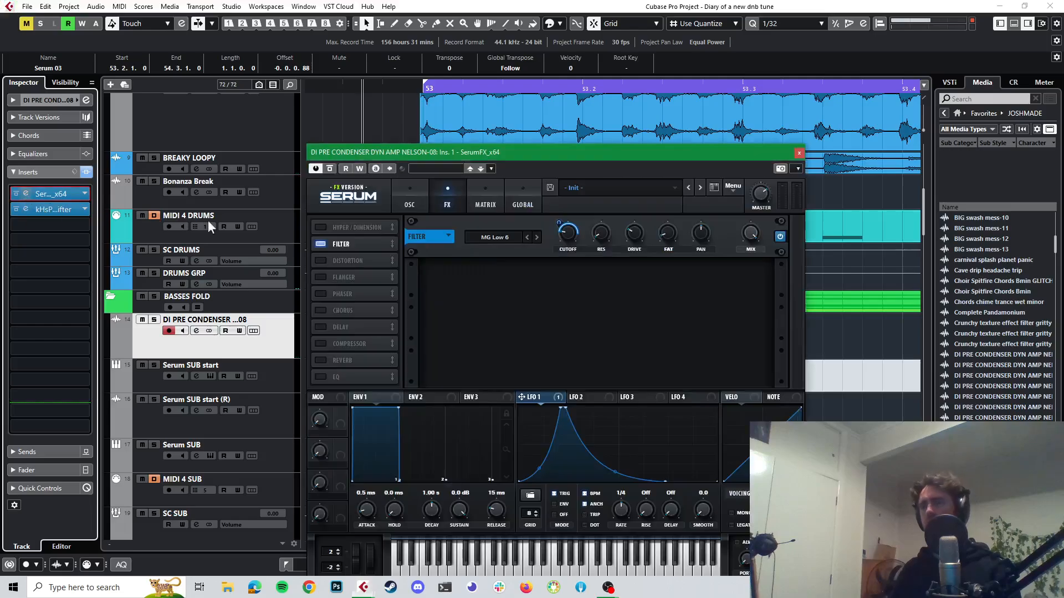
drag(544, 154, 585, 25)
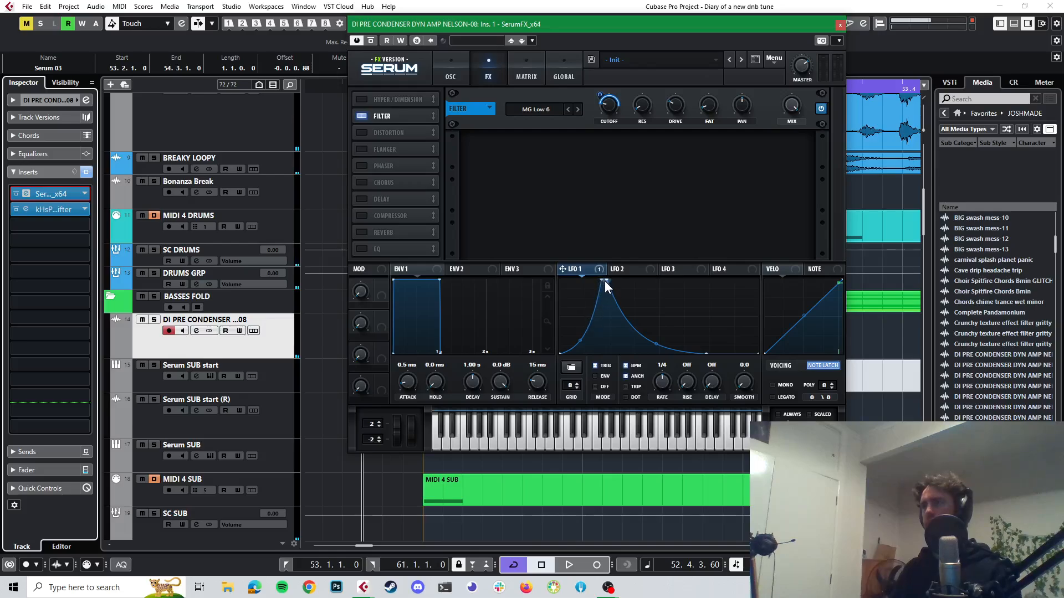
drag(605, 283, 589, 304)
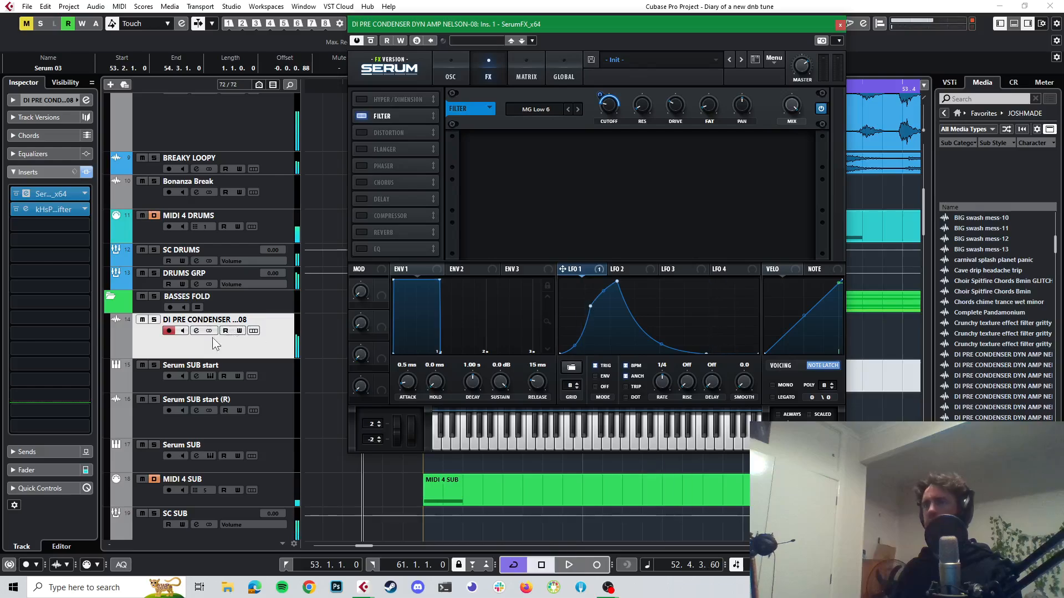
- Solo the sample track and reshape LFO 1 to start at its maximum and curve down to zero, playing the result
click(155, 320)
key(space)
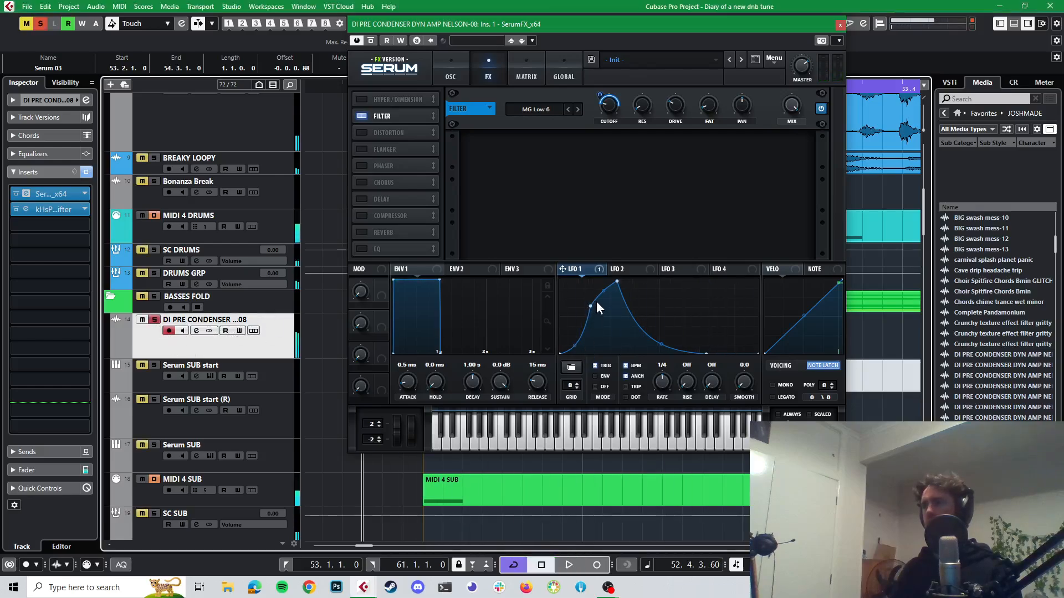
drag(590, 307, 604, 336)
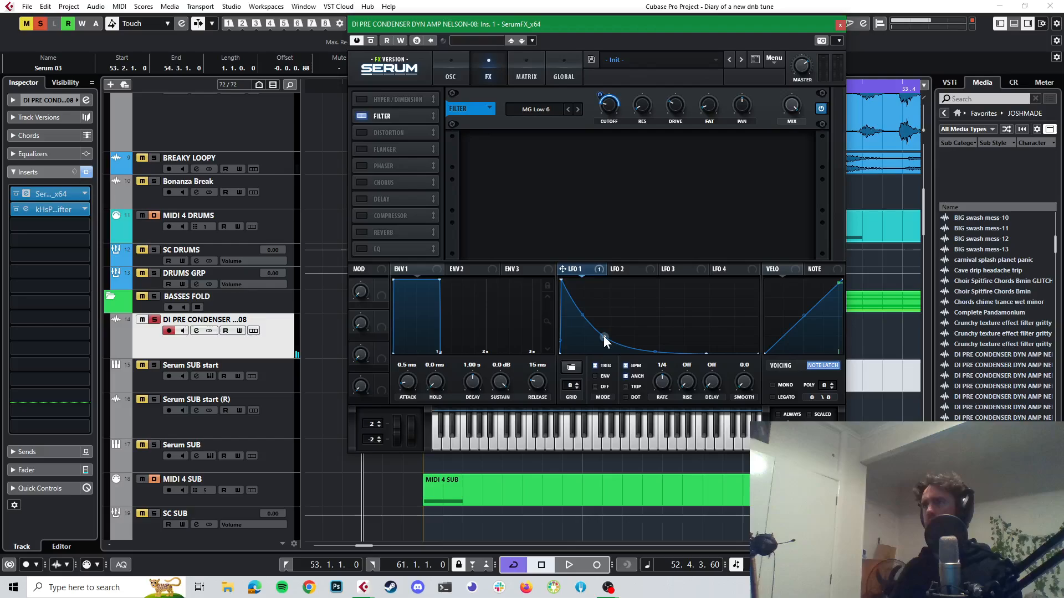
key(space)
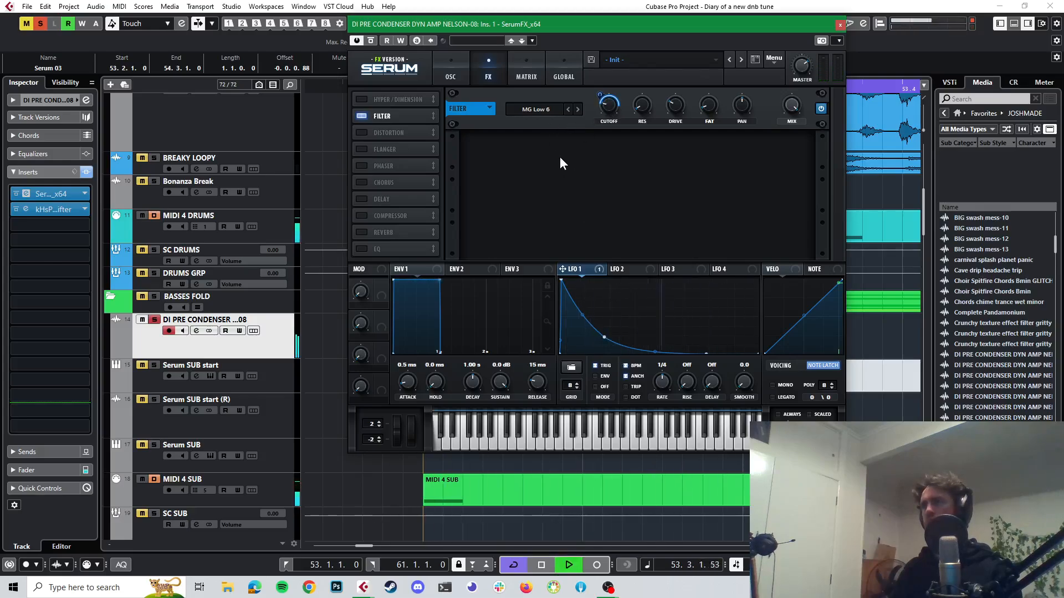
- Examine the LFO 1 routing in SerumFX's modulation matrix and its oscillator and filter settings while playing the soloed sample
click(537, 62)
key(space)
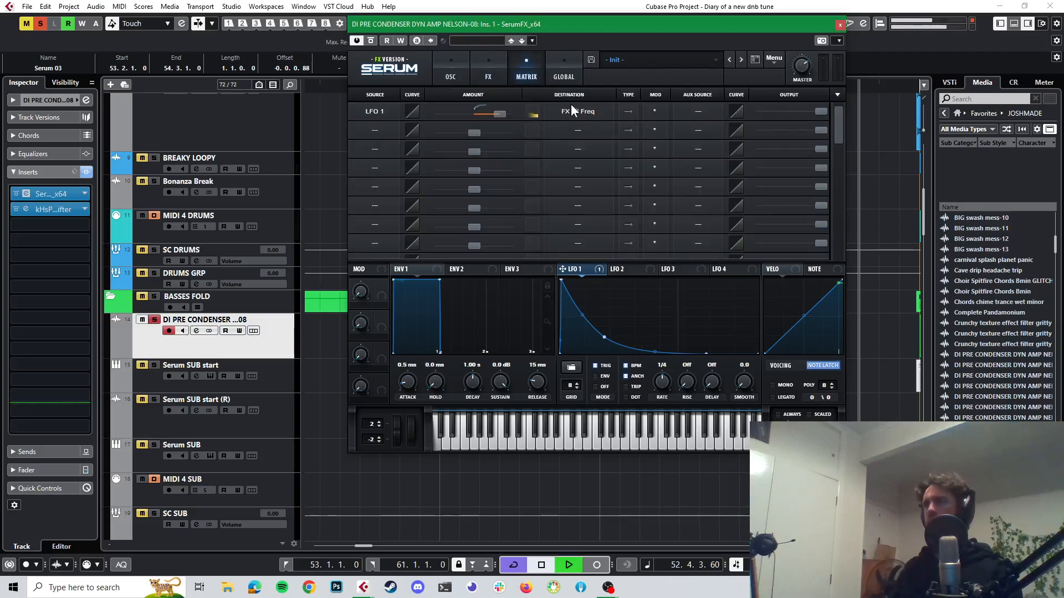
key(space)
click(455, 65)
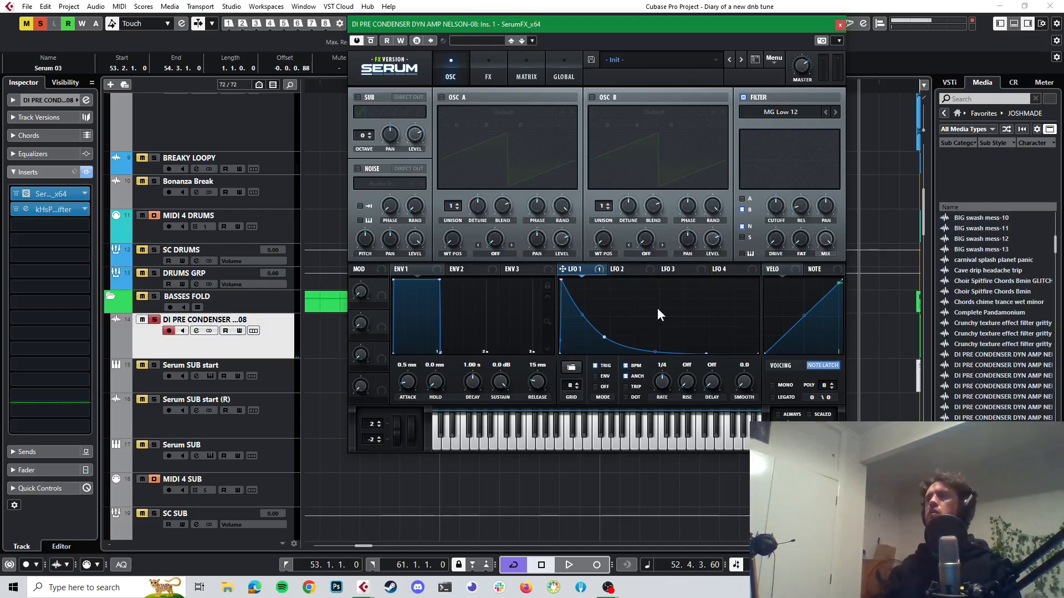
- Solo the whole BASSES FOLD folder and play the sample with its reshaped filter LFO alongside the basses
key(space)
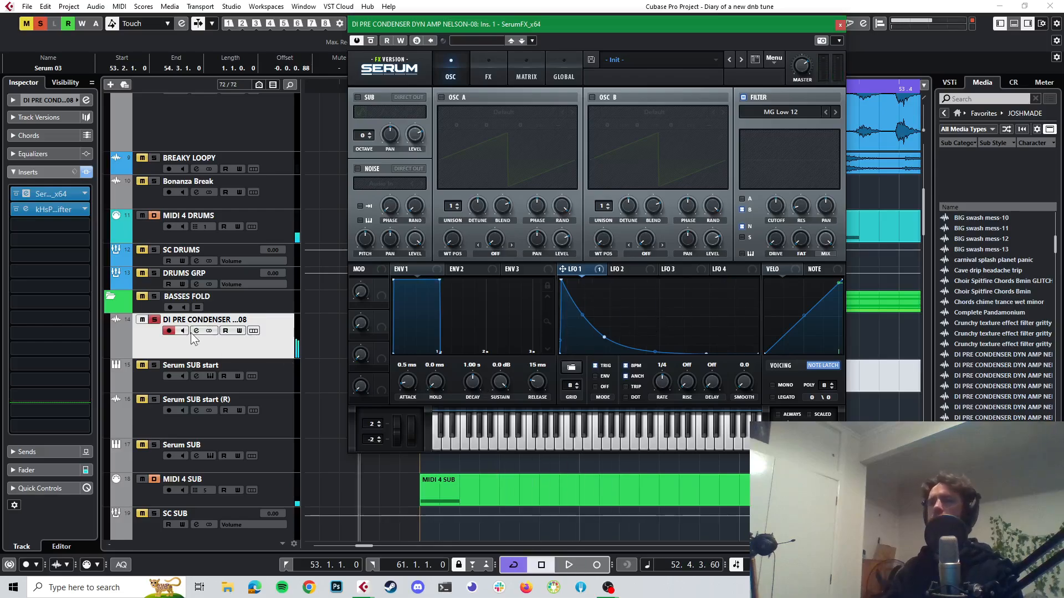
click(155, 297)
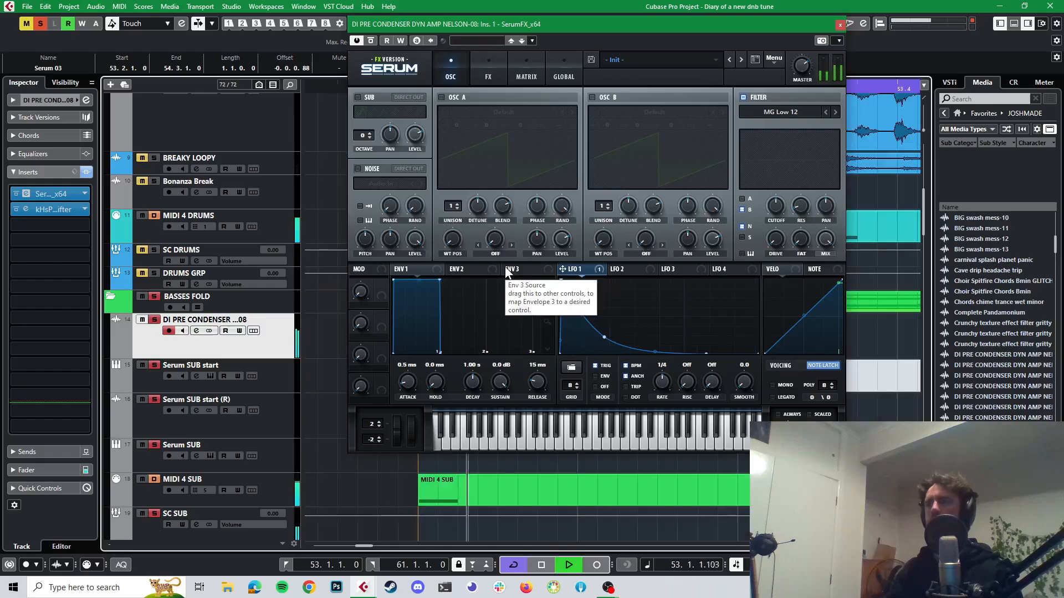
key(space)
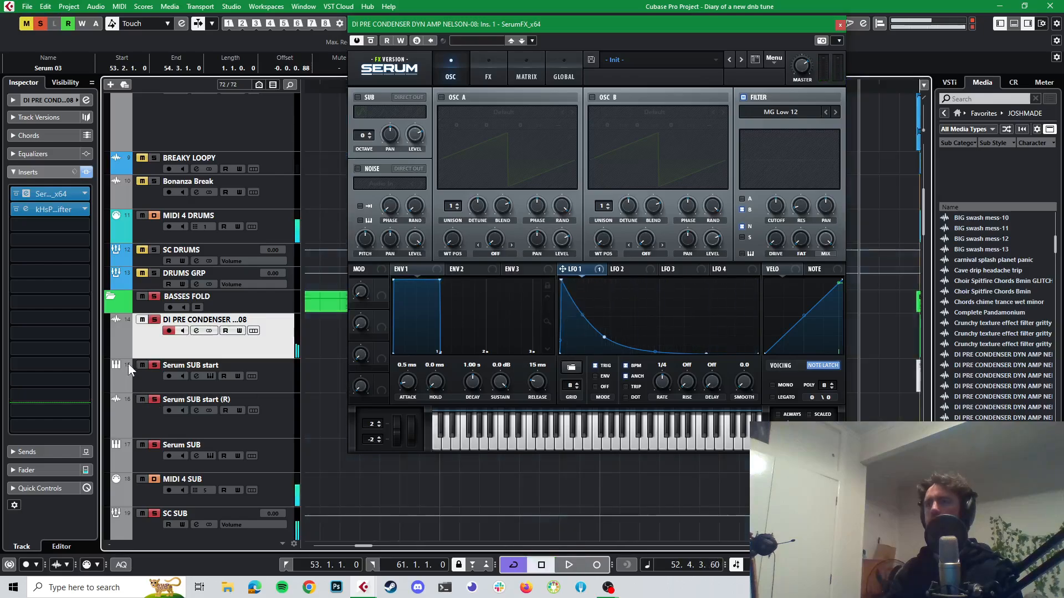
- Clear the solos, mute the DI PRE CONDENSER …08 track and close its SerumFX window
click(155, 298)
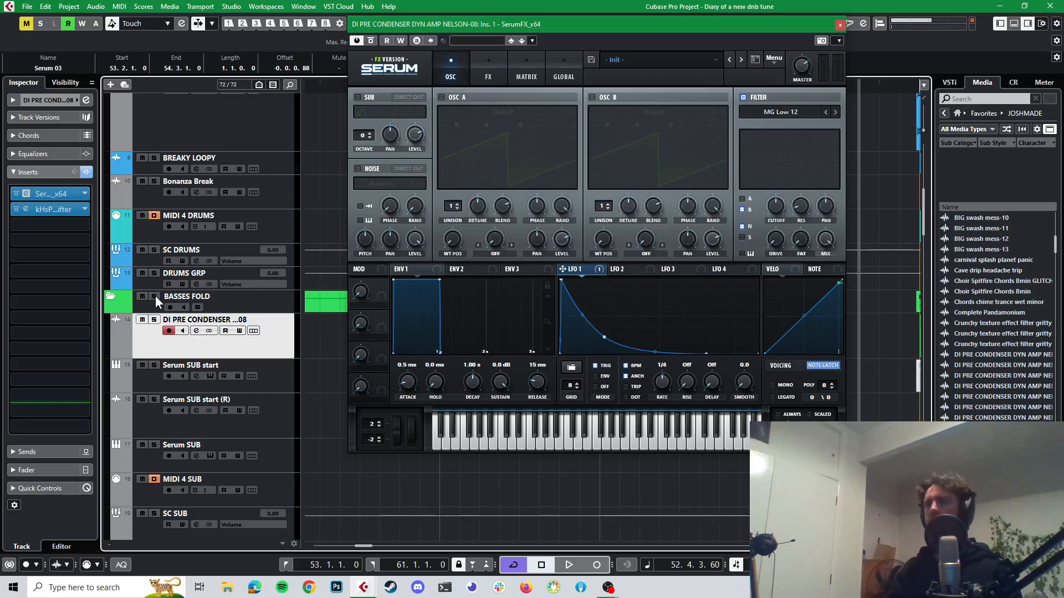
click(142, 320)
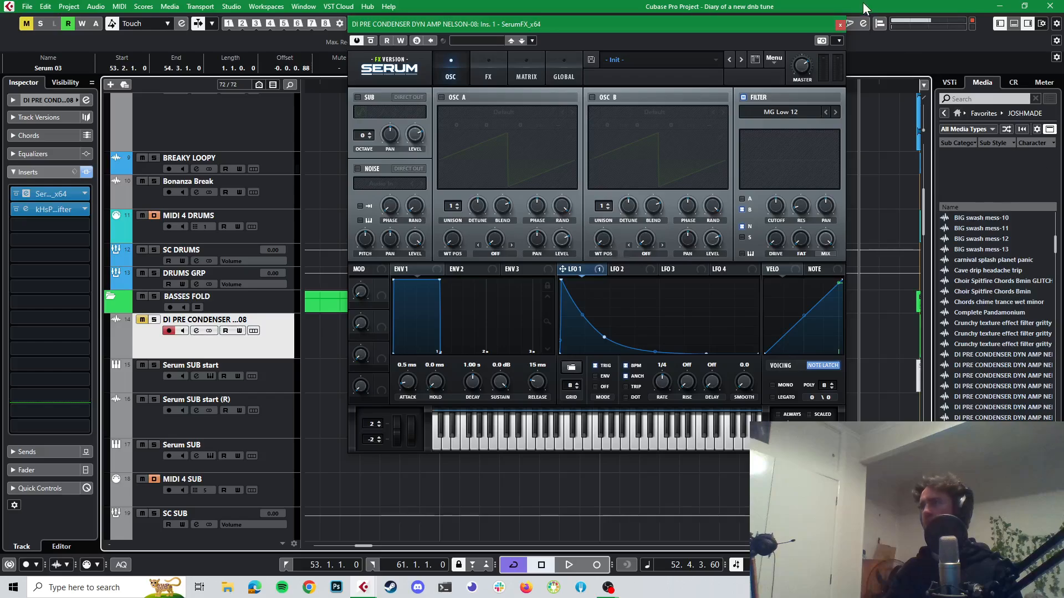
click(840, 25)
- Audition several more of the DI PRE CONDENSER DYN AMP NELSON samples in the JOSHMADE folder
scroll(1001, 310, down, 5)
click(1001, 292)
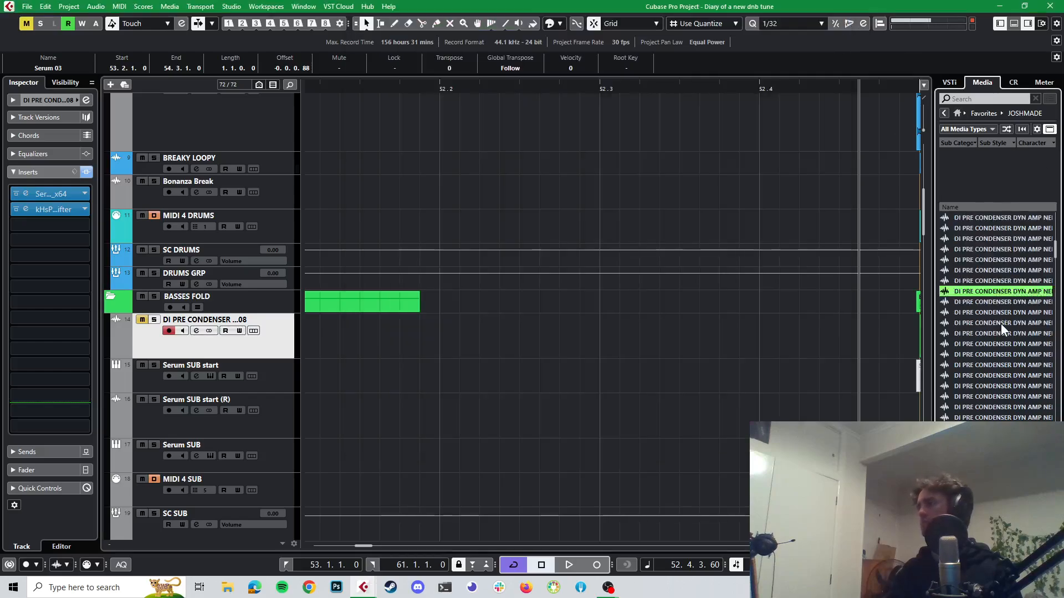
click(997, 239)
click(992, 313)
click(966, 377)
scroll(981, 413, down, 3)
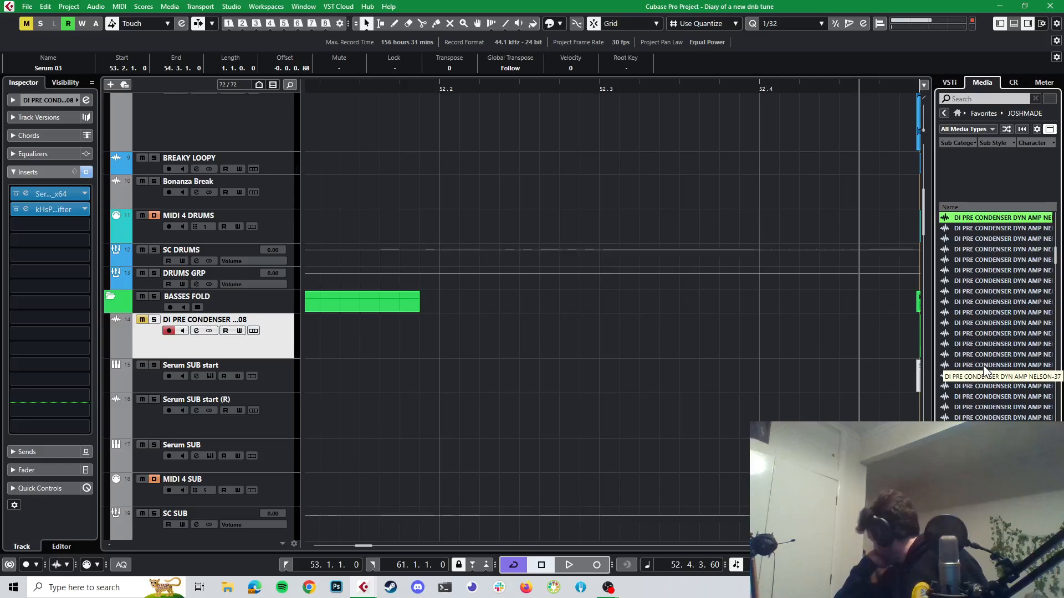
click(1000, 417)
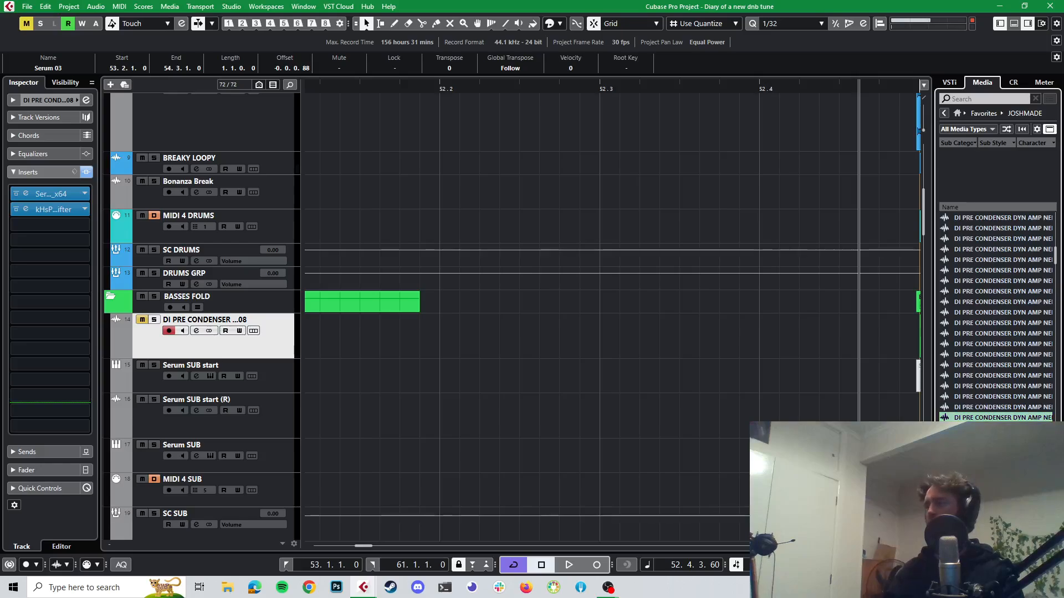
click(997, 428)
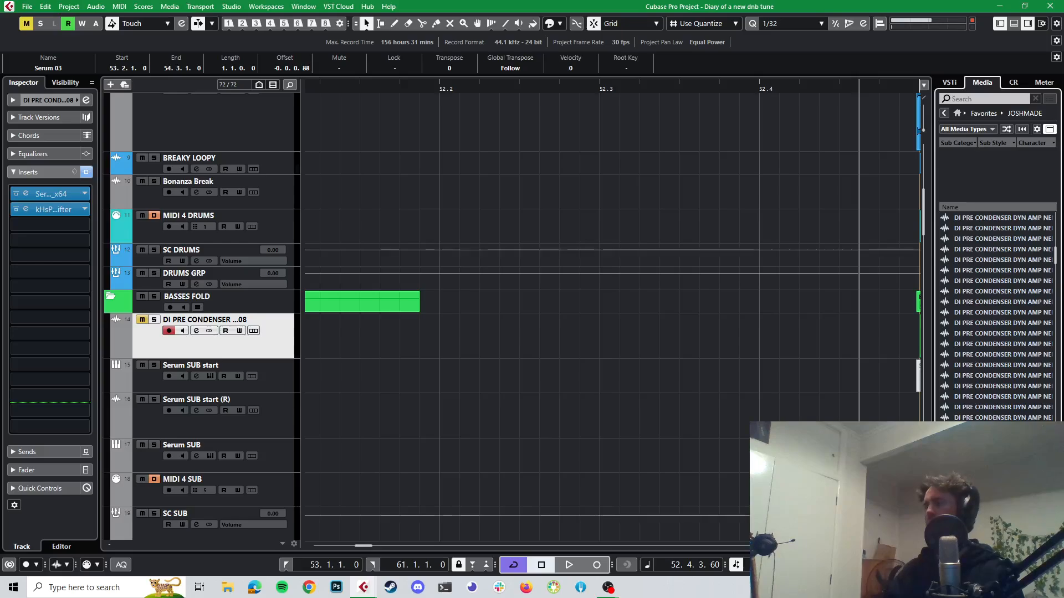
- Audition DistsubNeuroting samples from the first part of the series, including -11, -16 and -29
scroll(983, 435, down, 5)
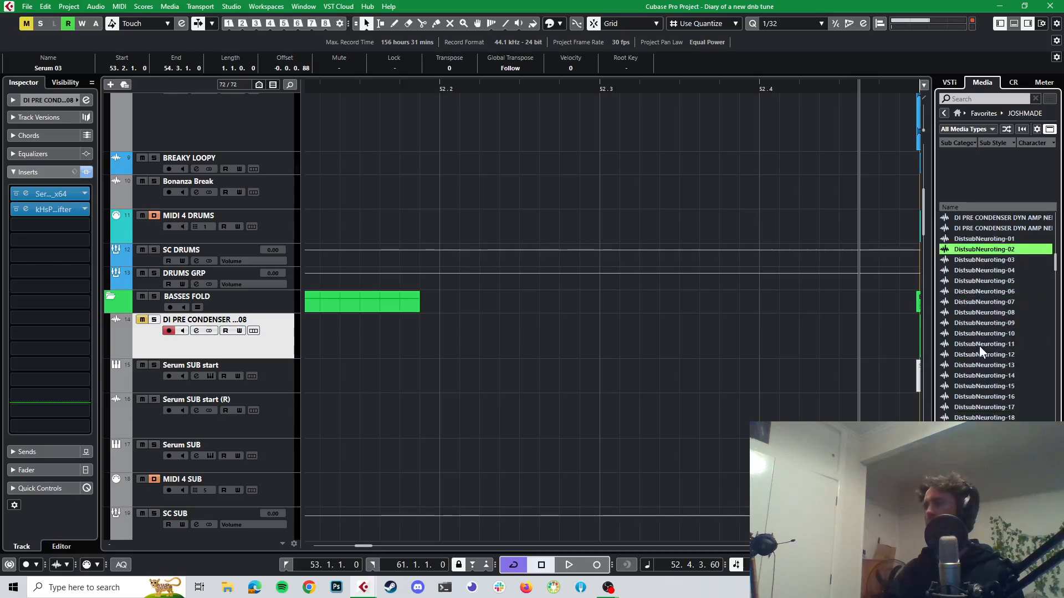
click(979, 346)
click(982, 432)
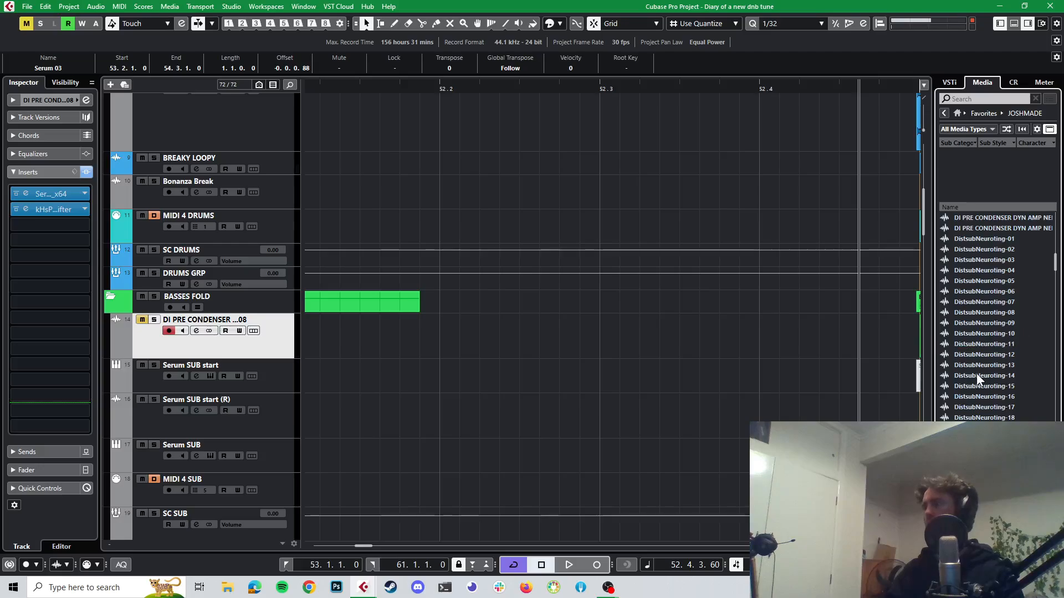
click(974, 396)
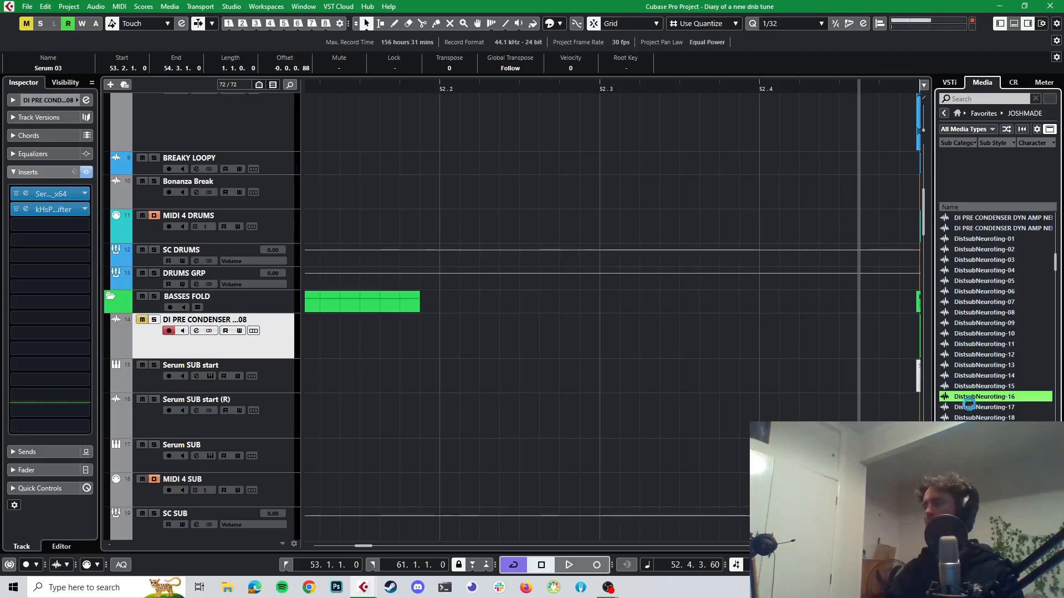
click(980, 438)
scroll(982, 385, down, 3)
click(983, 376)
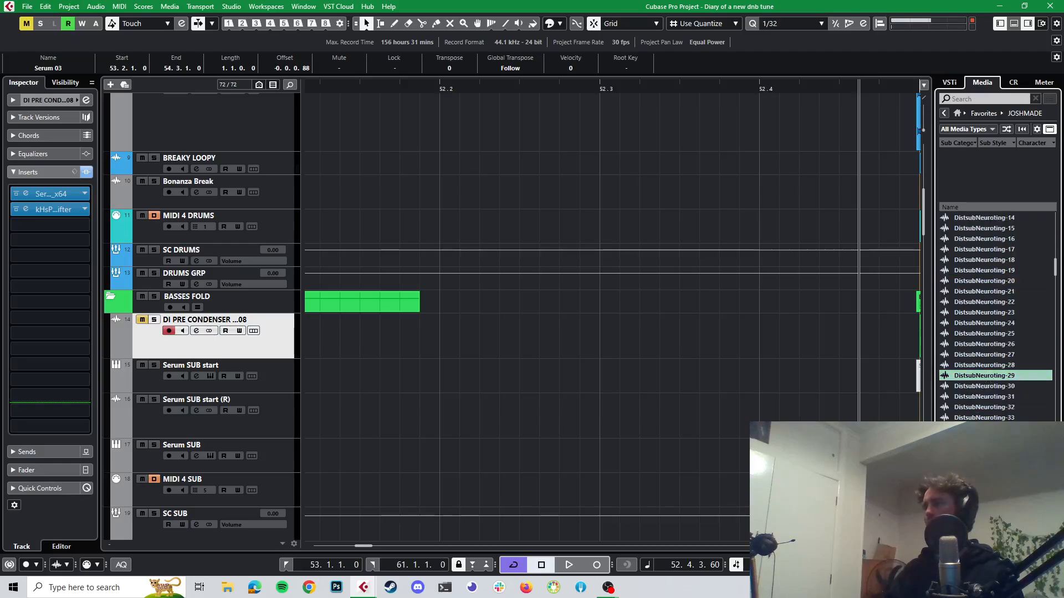
- Audition the remaining DistsubNeuroting samples, including -34, -41, -74 and the unnumbered one
scroll(985, 365, down, 2)
click(984, 323)
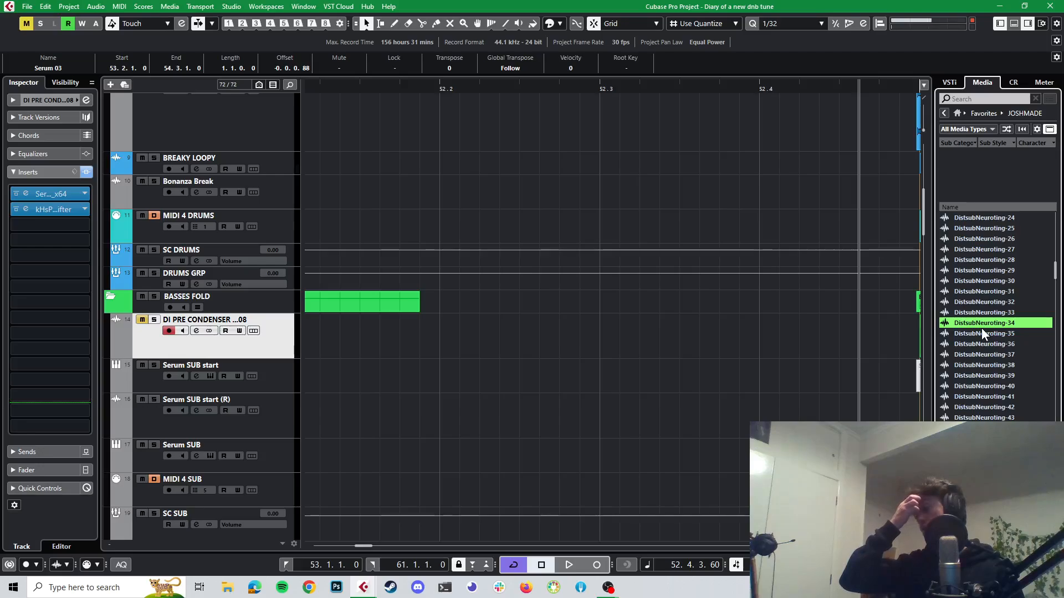
click(989, 396)
scroll(980, 361, down, 3)
click(979, 358)
scroll(980, 333, down, 9)
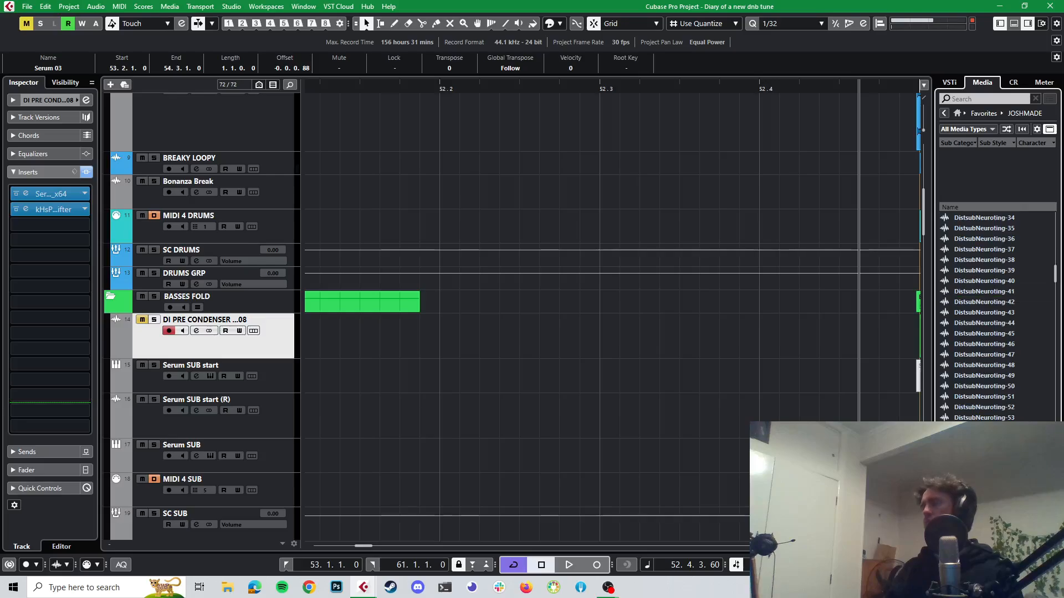
click(980, 324)
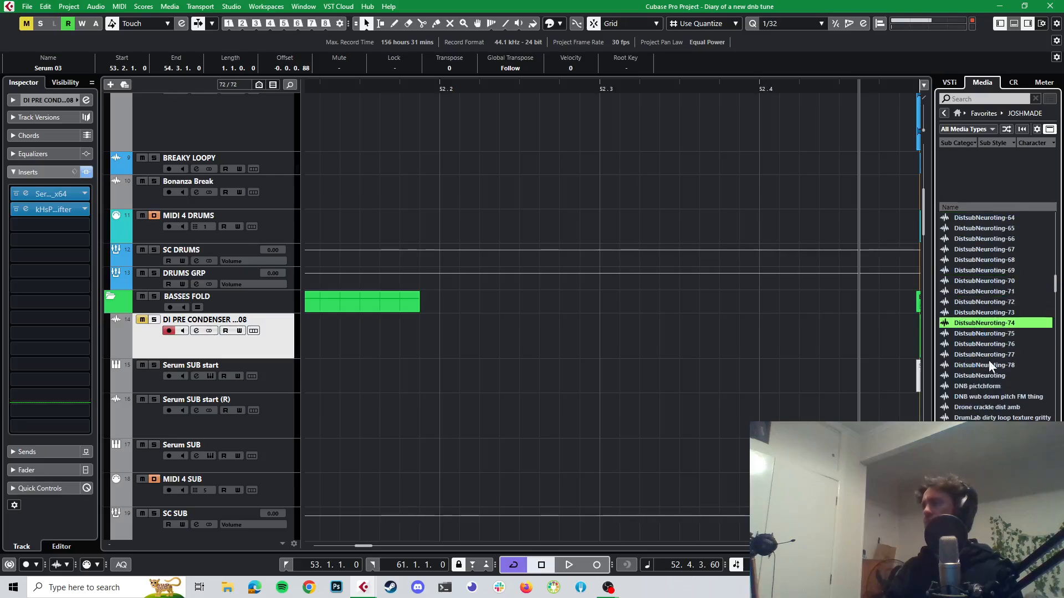
click(980, 375)
- Audition the DNB pictchform, DNB wub down pitch FM thing and Drone crackle dist amb samples
click(973, 387)
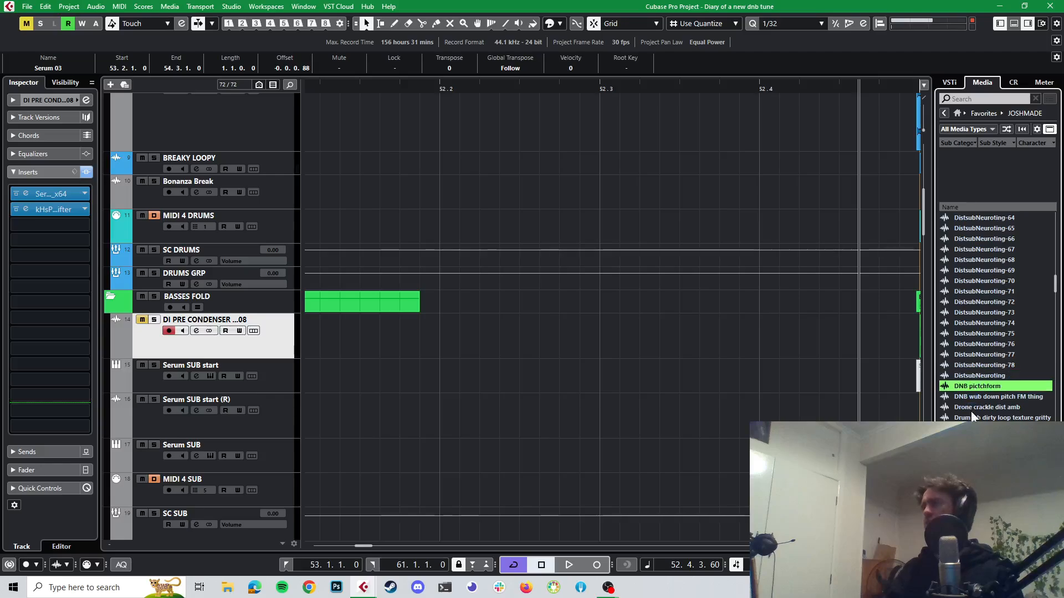
click(979, 397)
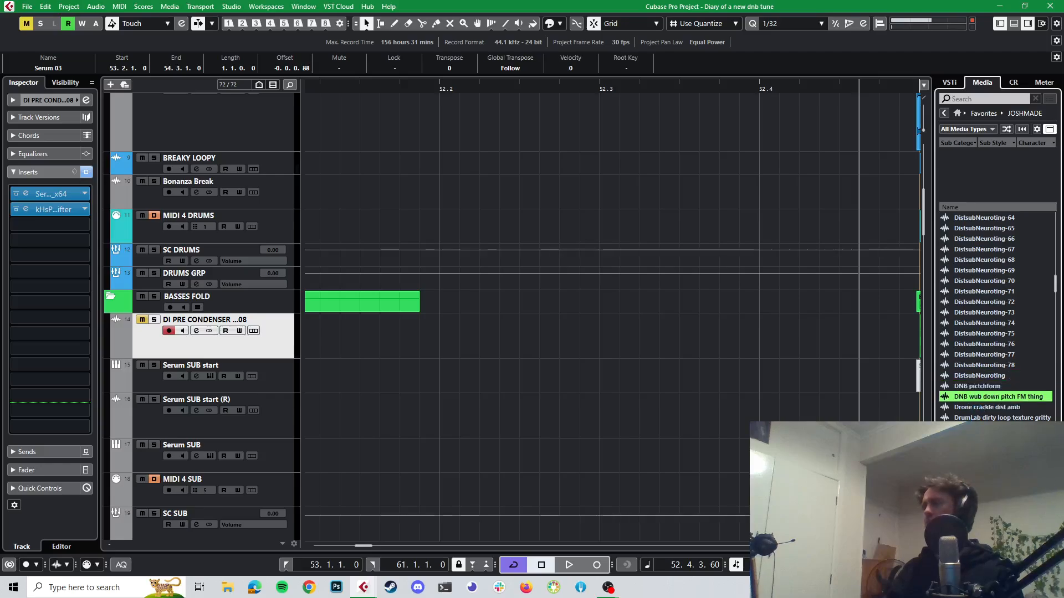
click(976, 408)
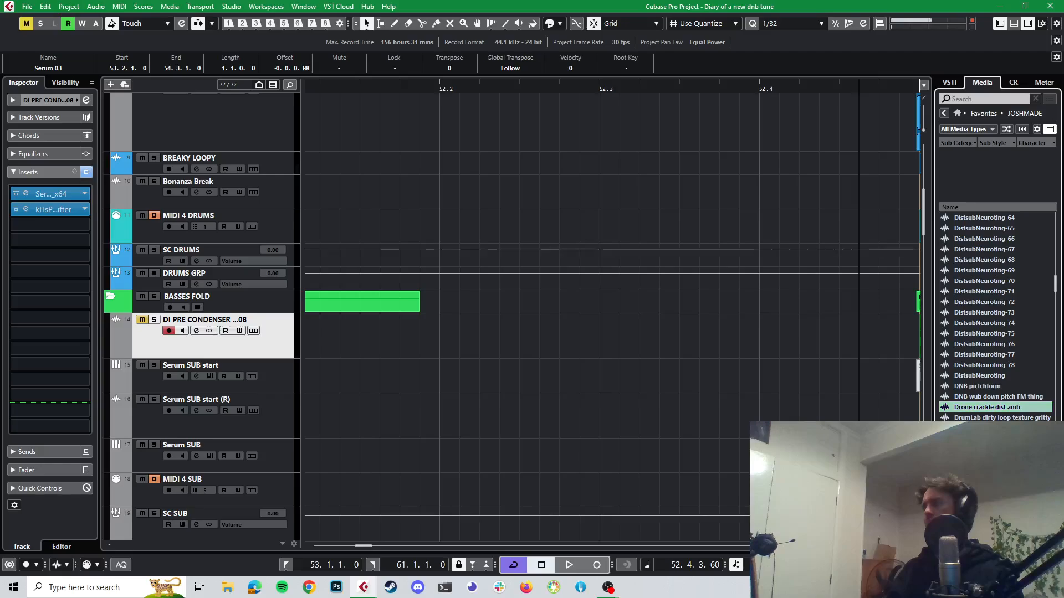
- Audition the DrumLab dirty loop and Ins Portal textures, followed by the EW Horn Swell Chords and EW Josh String notes samples
click(978, 429)
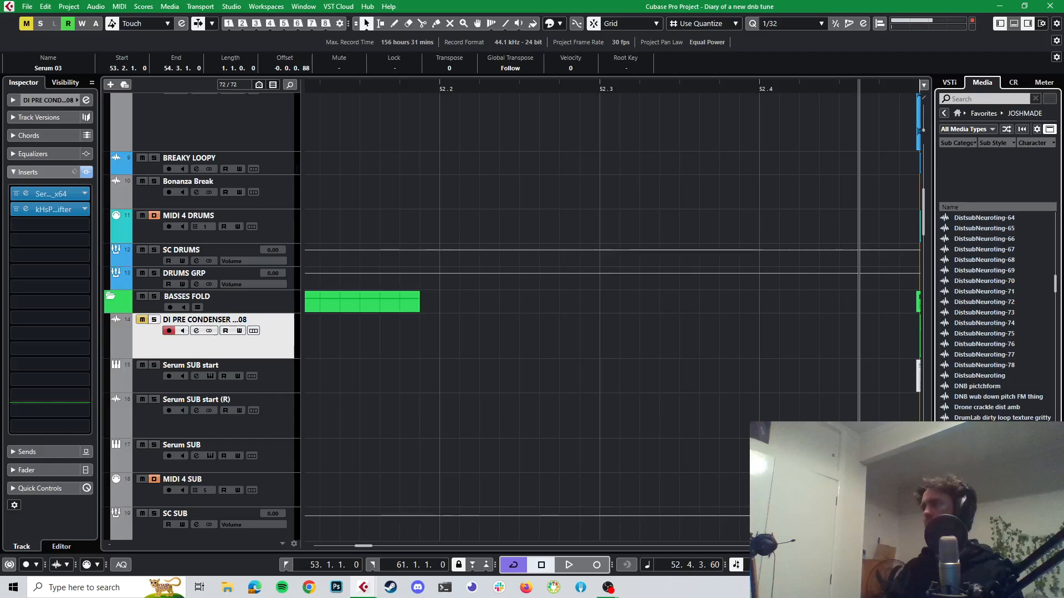
scroll(996, 332, down, 3)
click(991, 333)
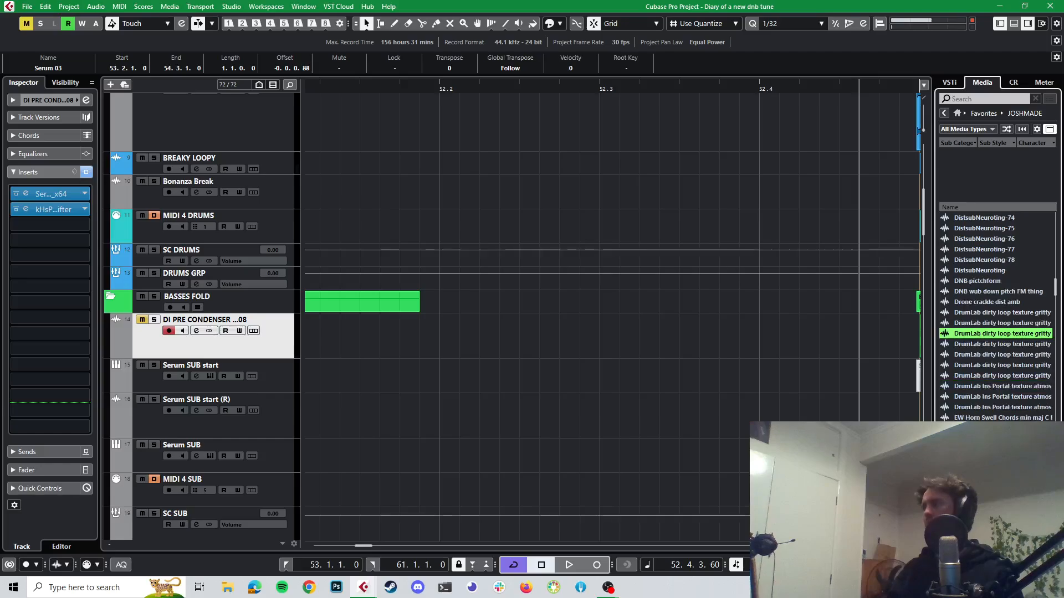
click(986, 383)
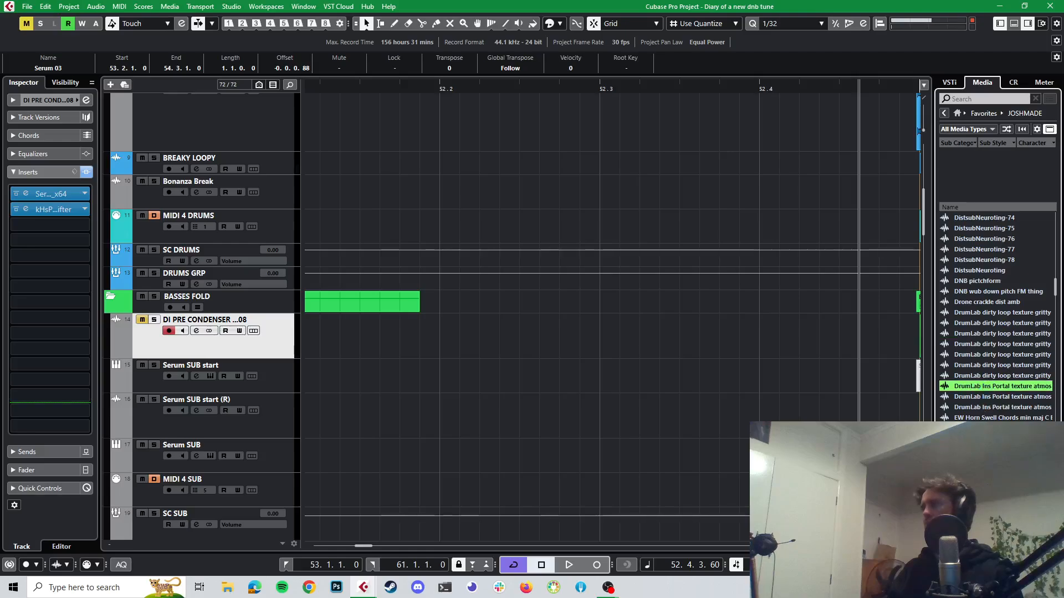
click(992, 408)
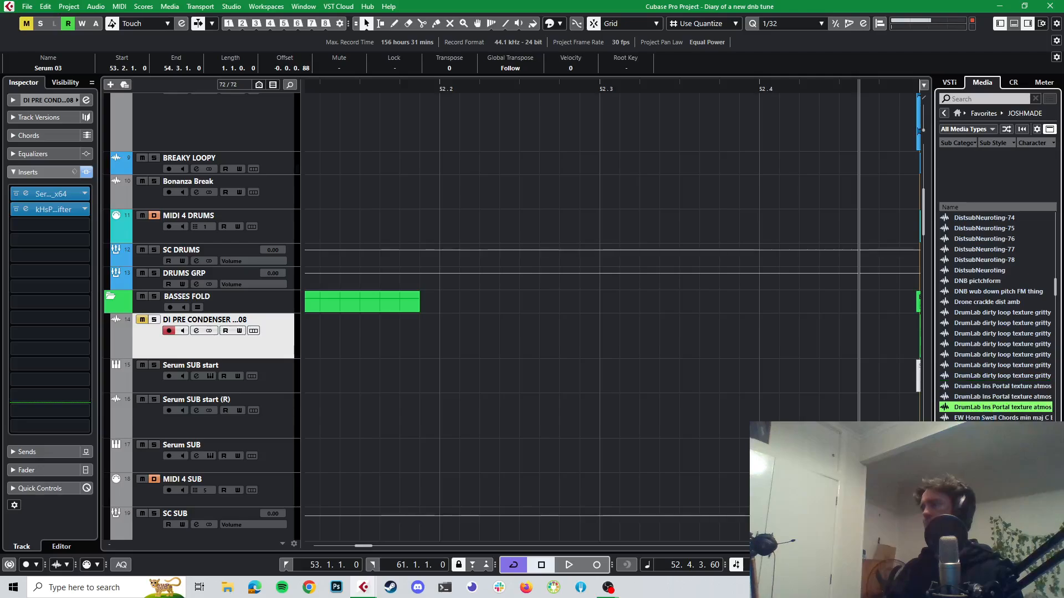
key(Down)
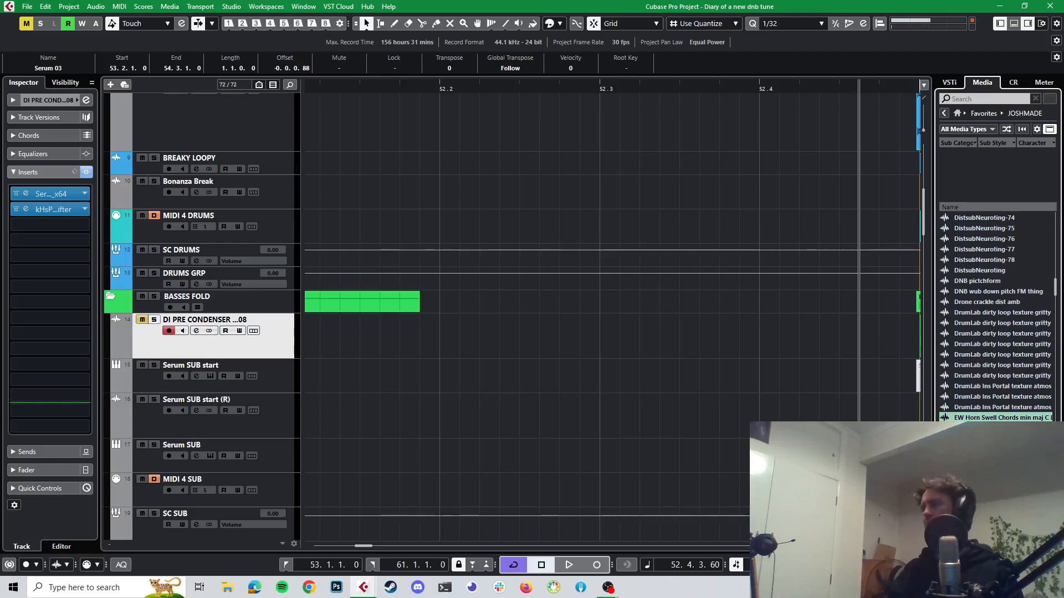
key(Down)
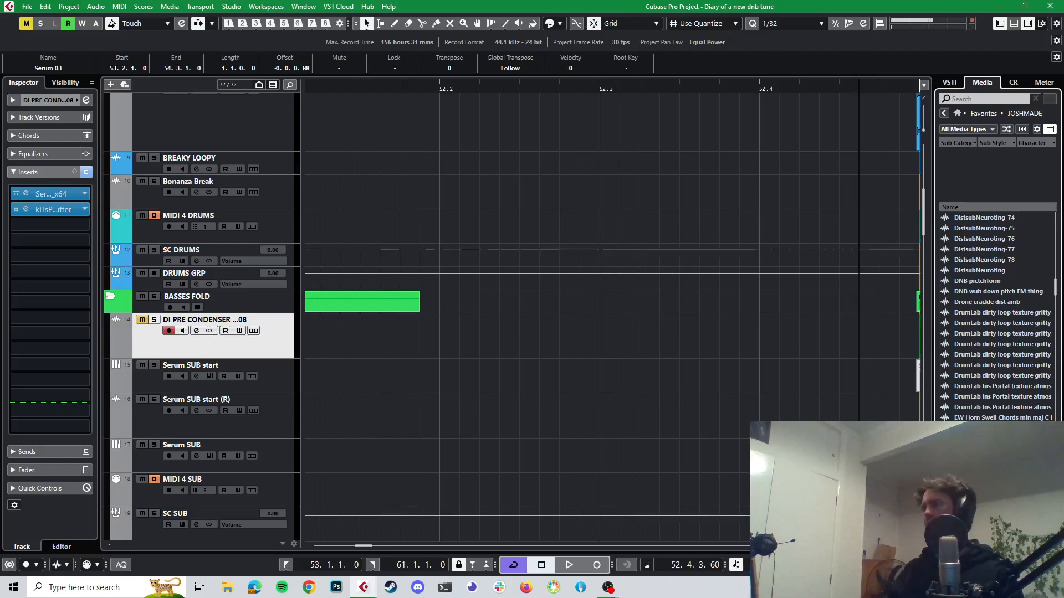
- Audition the FM8 samples, including FM8 16 Feb grit kilo filter-02, fm8 bass oc 22 SD and FM8WARBDISS-01 and -04
scroll(996, 302, down, 5)
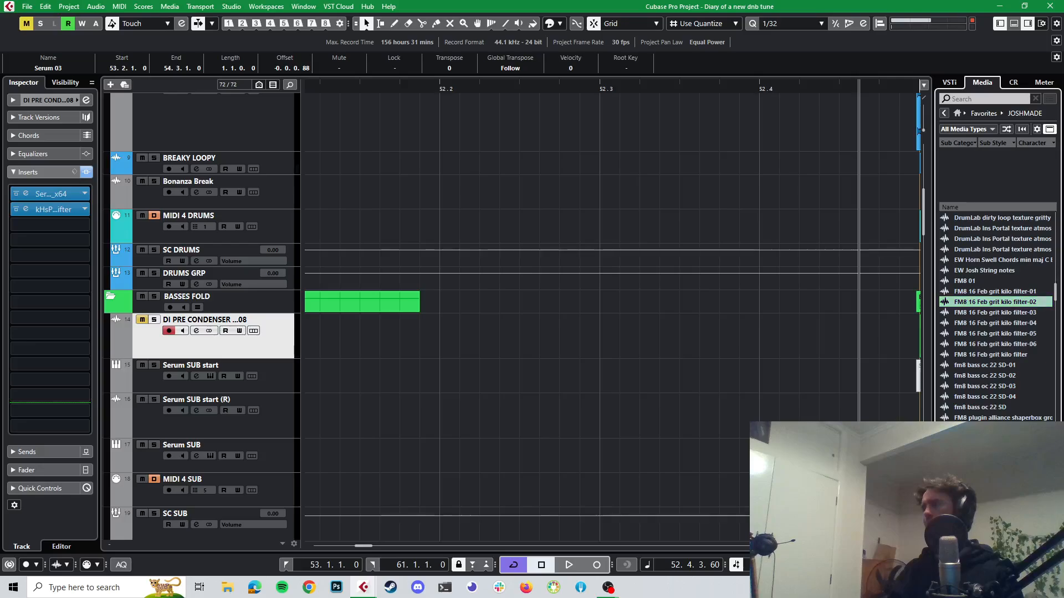
click(973, 407)
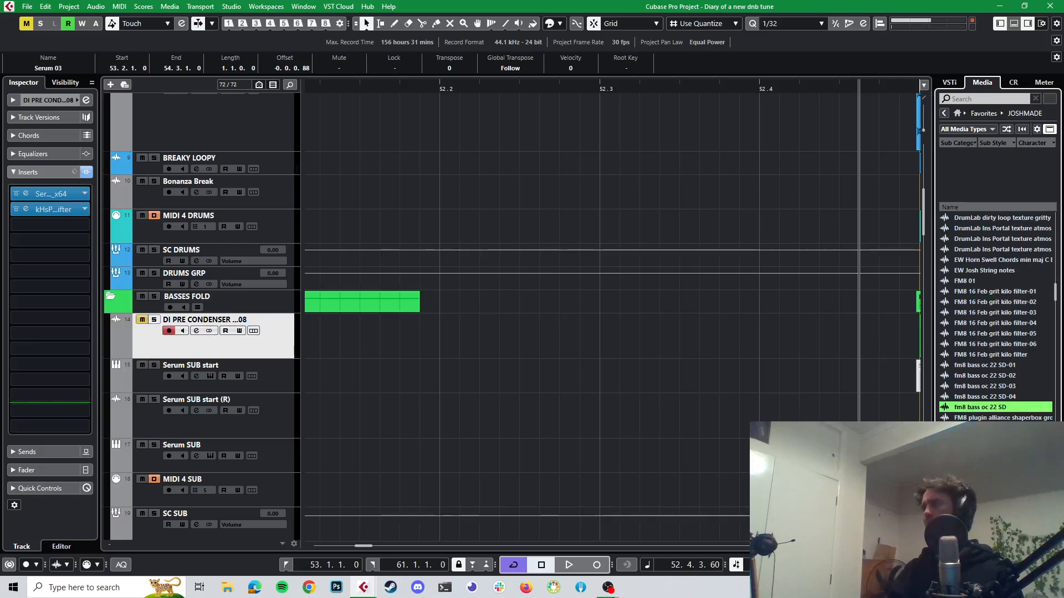
click(980, 438)
scroll(980, 439, down, 1)
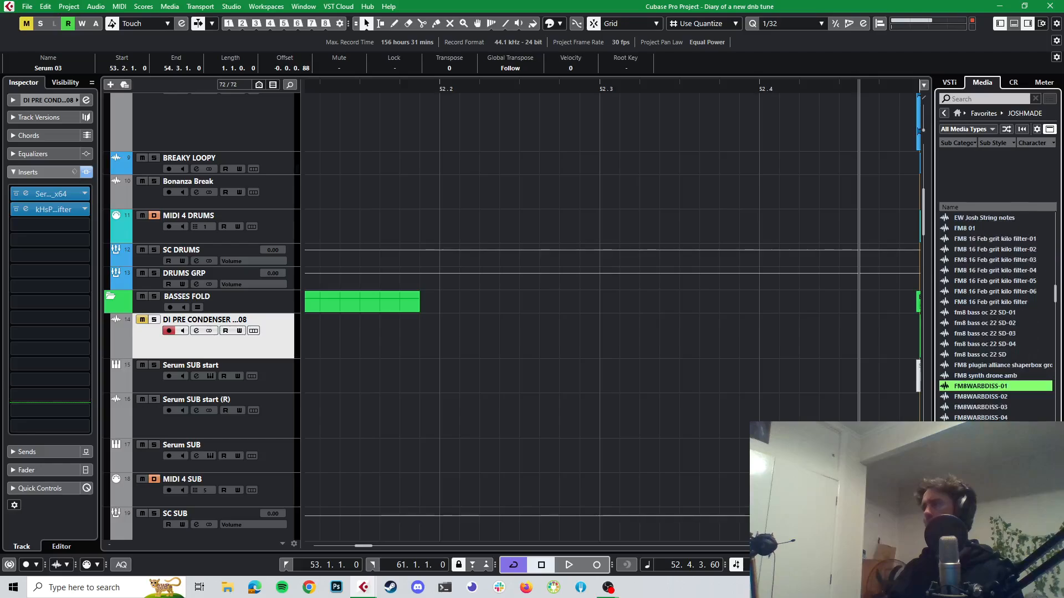
click(980, 418)
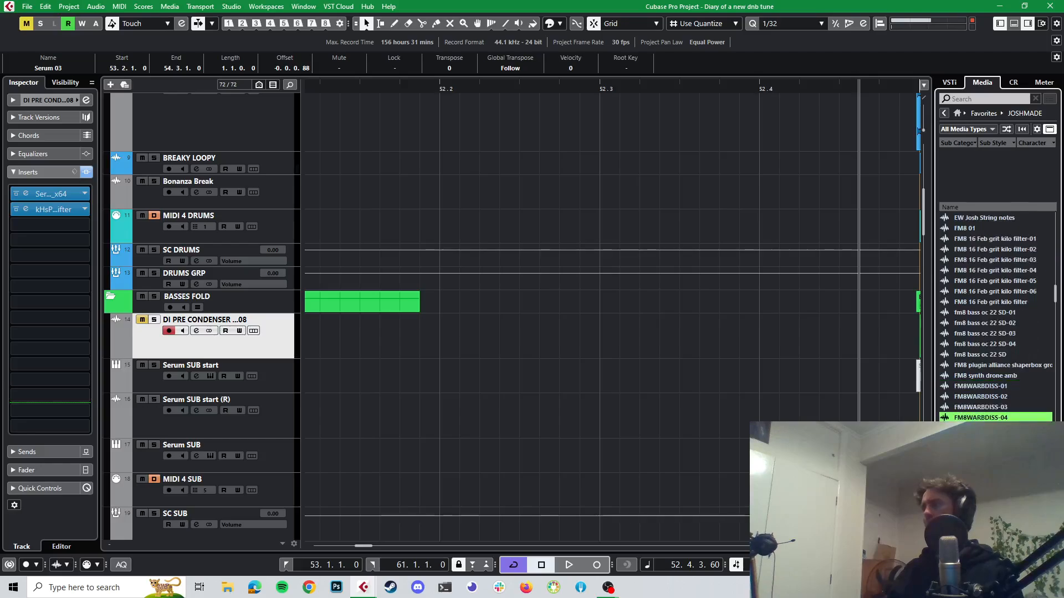
- Audition several of the FOGHORN go brrt Razor noise samples
scroll(980, 418, down, 4)
click(981, 356)
click(978, 312)
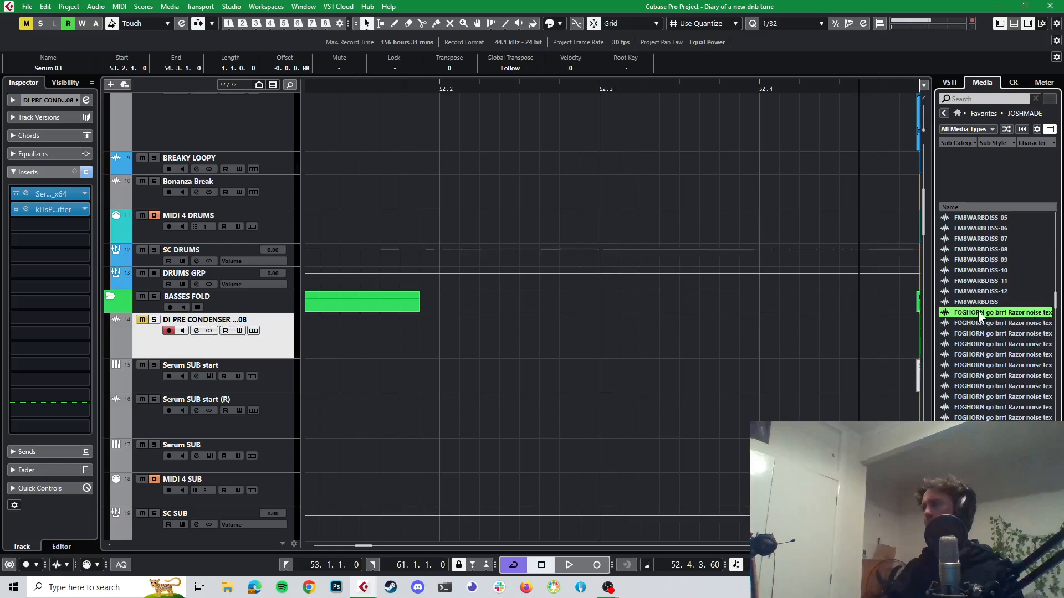
click(963, 439)
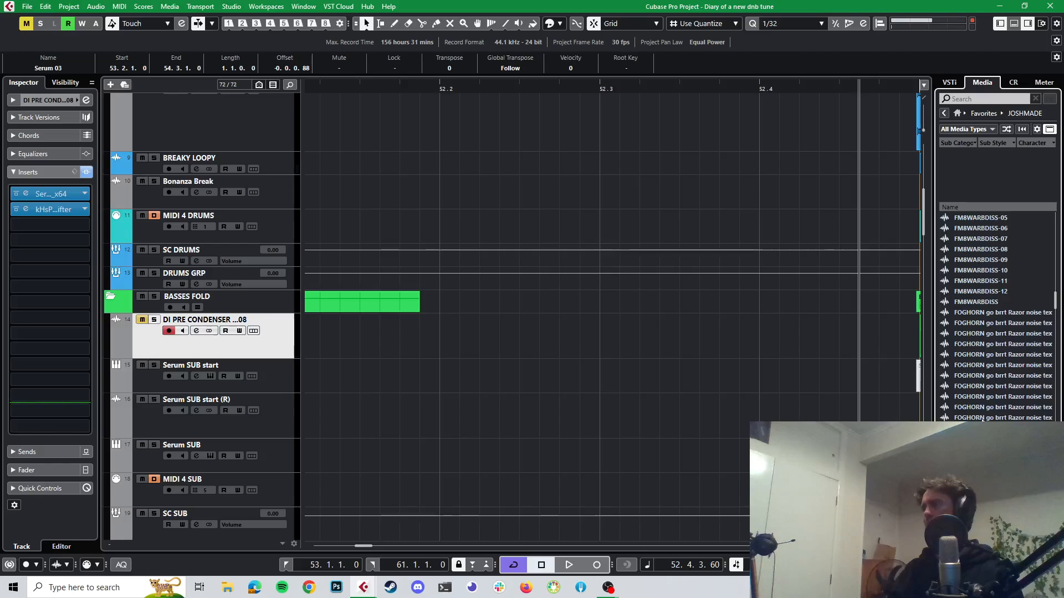
- Audition the Gat talk bit crush-05, -02 and unnumbered samples
scroll(978, 388, down, 3)
click(970, 365)
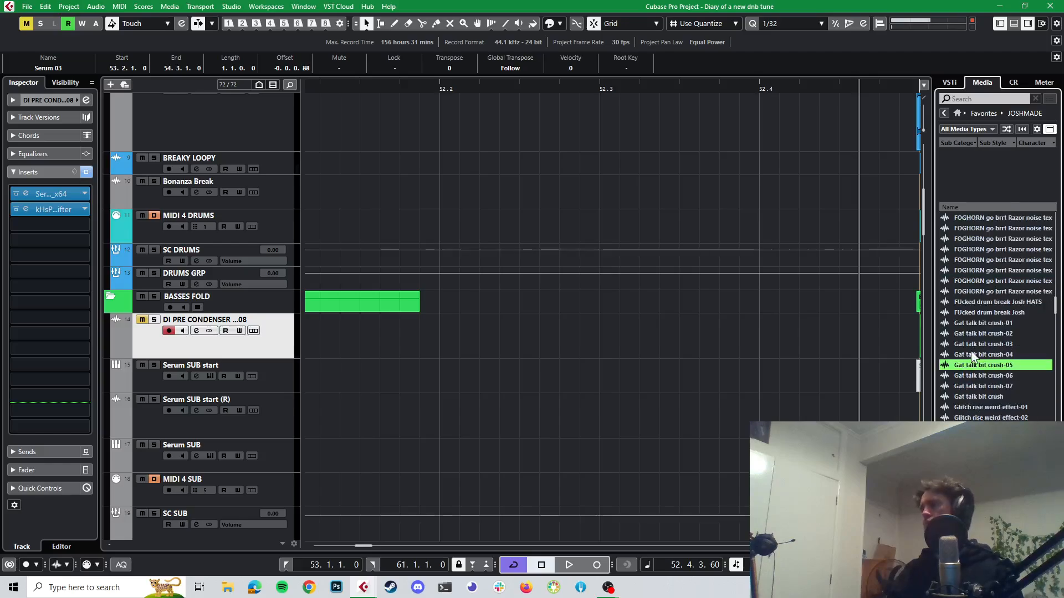
click(985, 334)
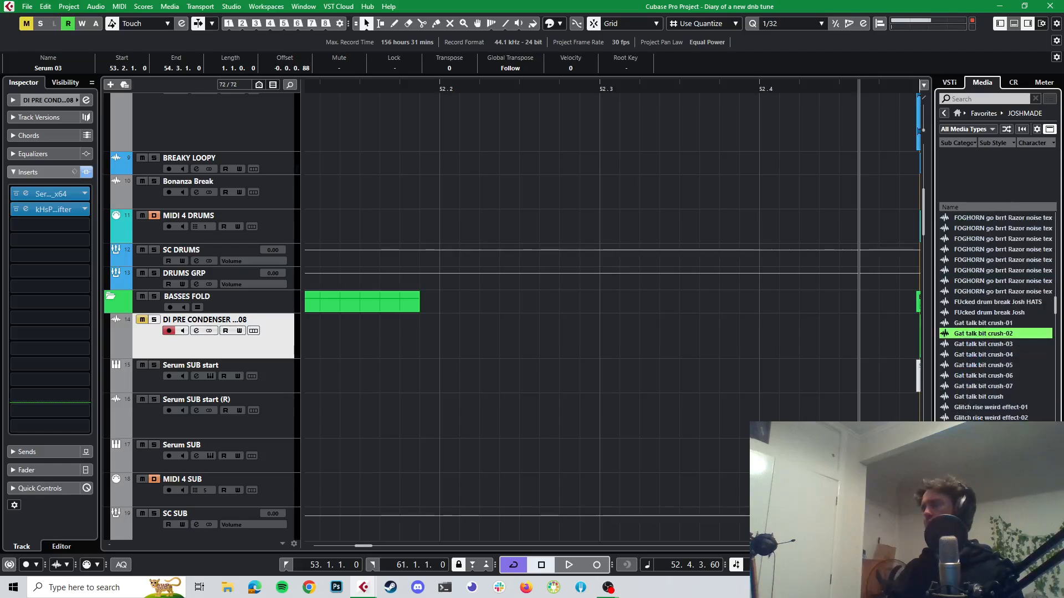
click(962, 398)
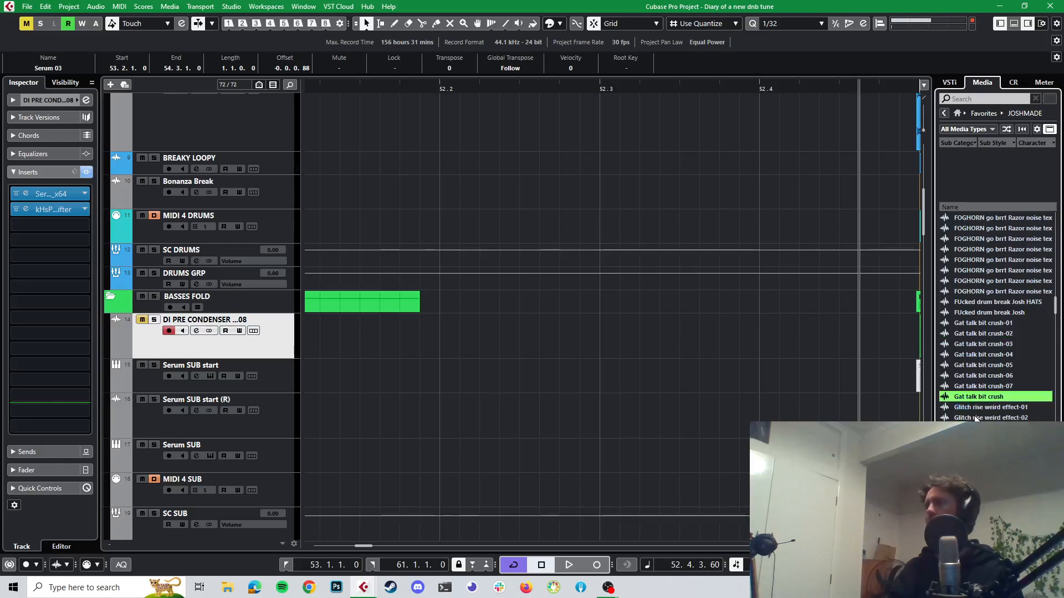
- Audition the Glitch rise weird effect samples, including -02, -13 and -14
click(975, 418)
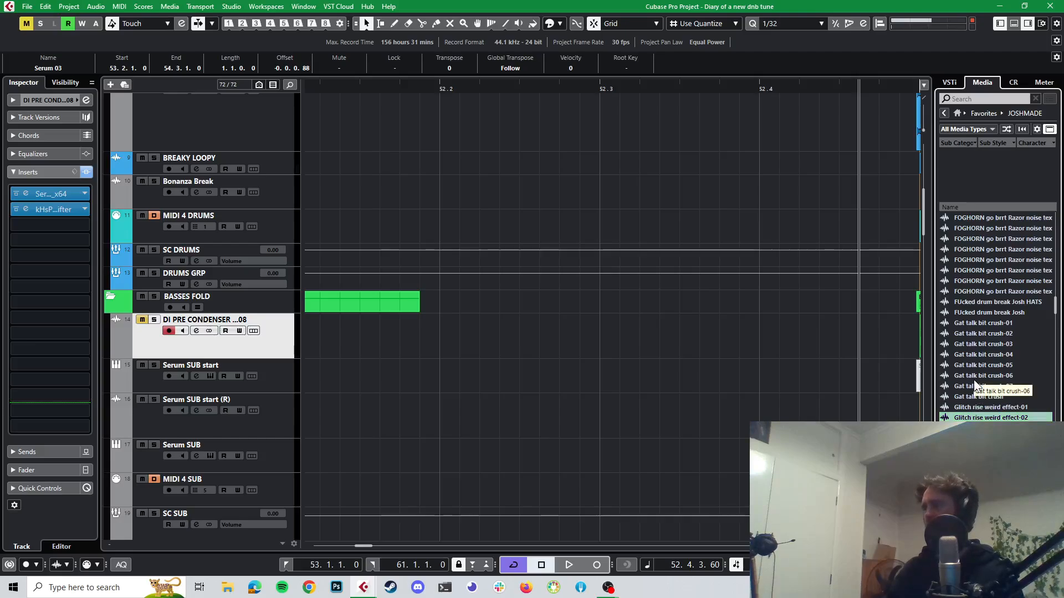
scroll(973, 380, down, 2)
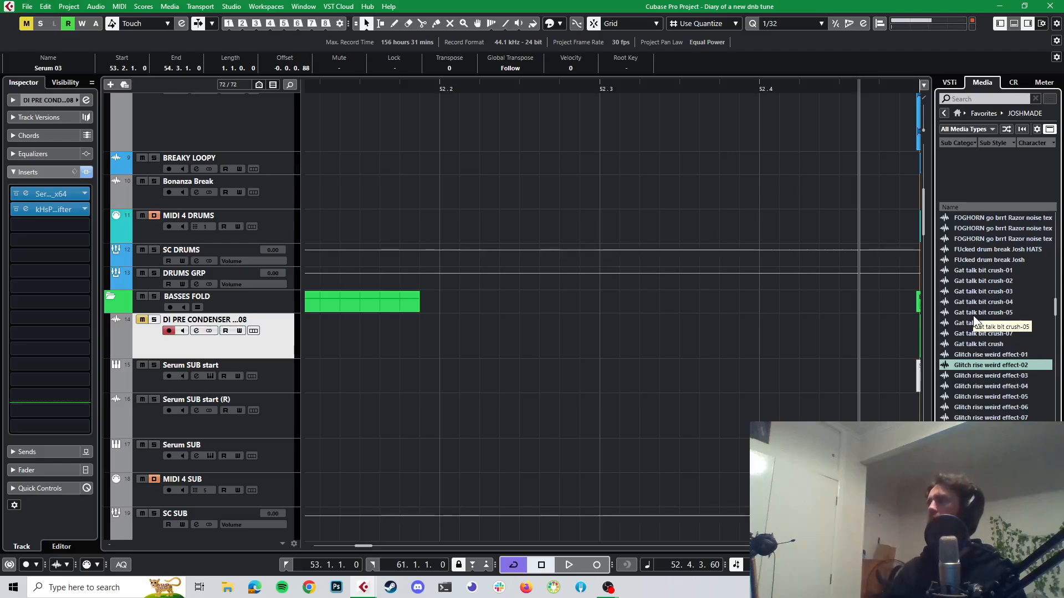
scroll(985, 387, down, 3)
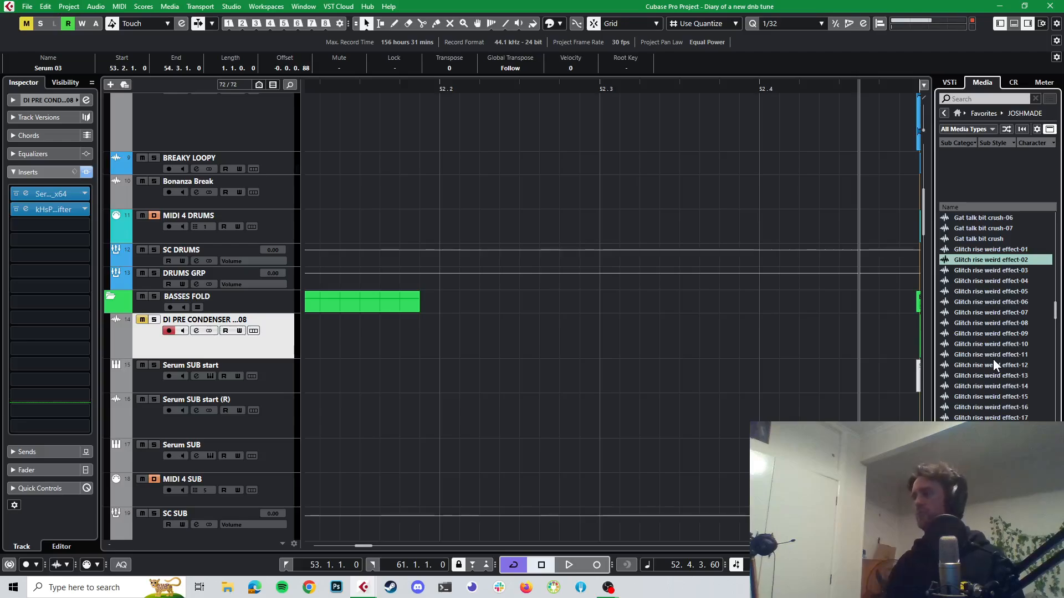
click(992, 375)
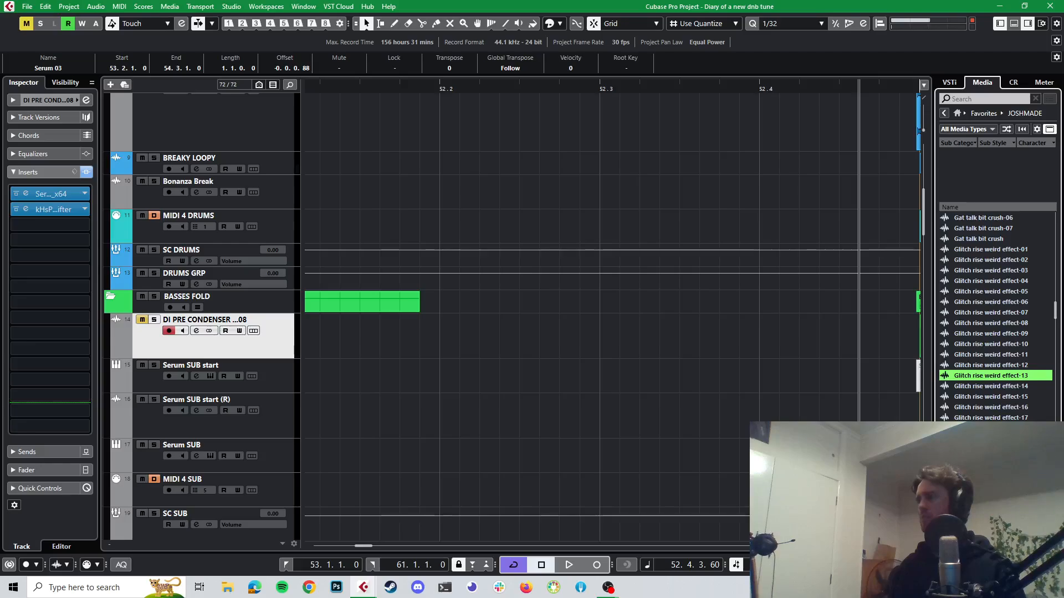
click(978, 386)
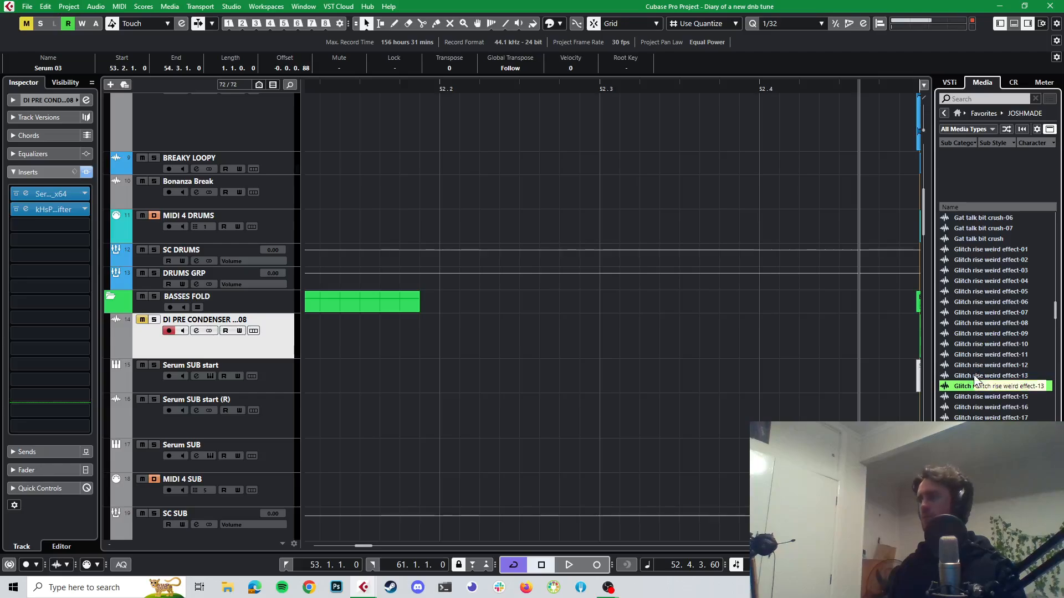
click(978, 439)
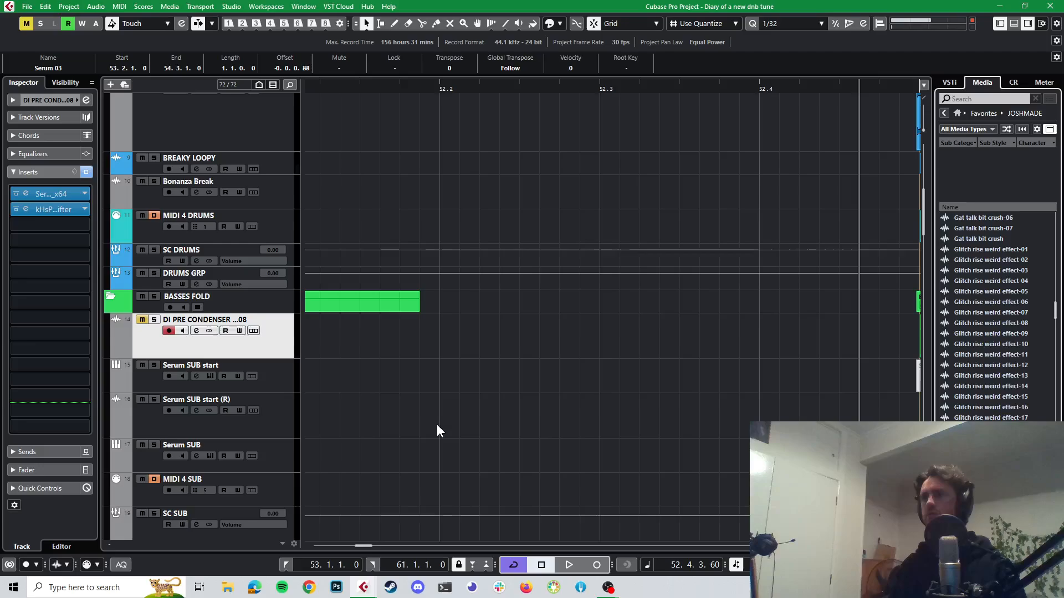
- Place the Glitch rise weird effect-19 sample just before bar 53 on a new track below the DI PRE CONDENSER track
scroll(458, 347, left, 2)
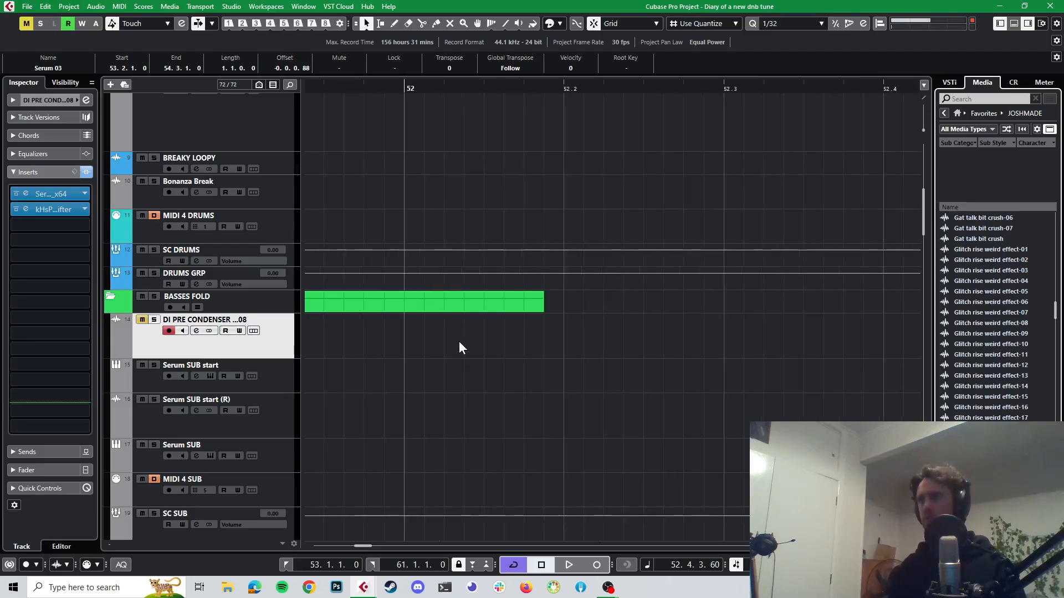
scroll(459, 342, left, 4)
scroll(471, 339, down, 7)
scroll(580, 341, up, 4)
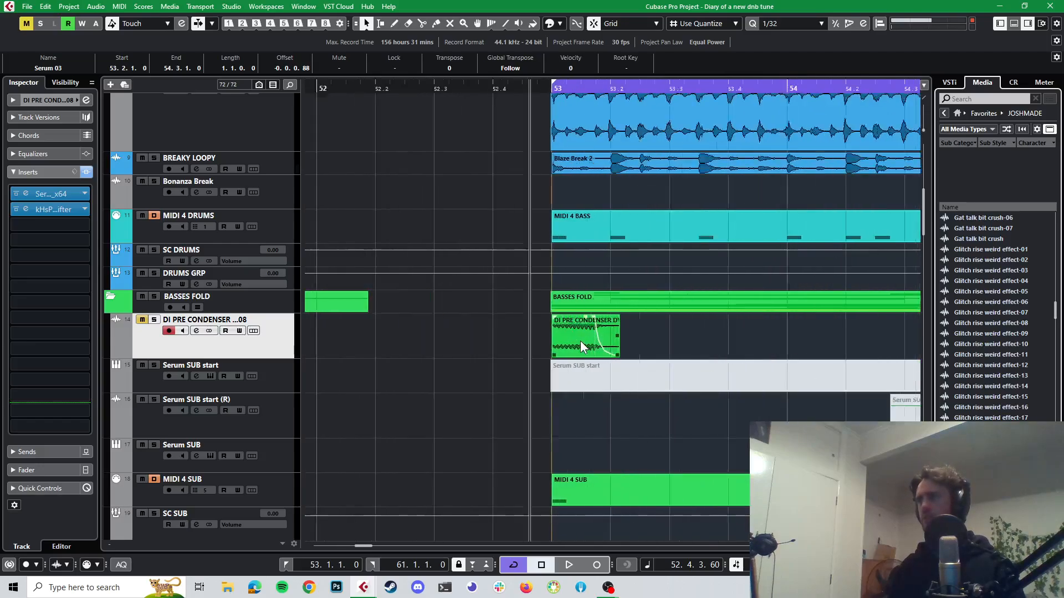
scroll(581, 340, up, 1)
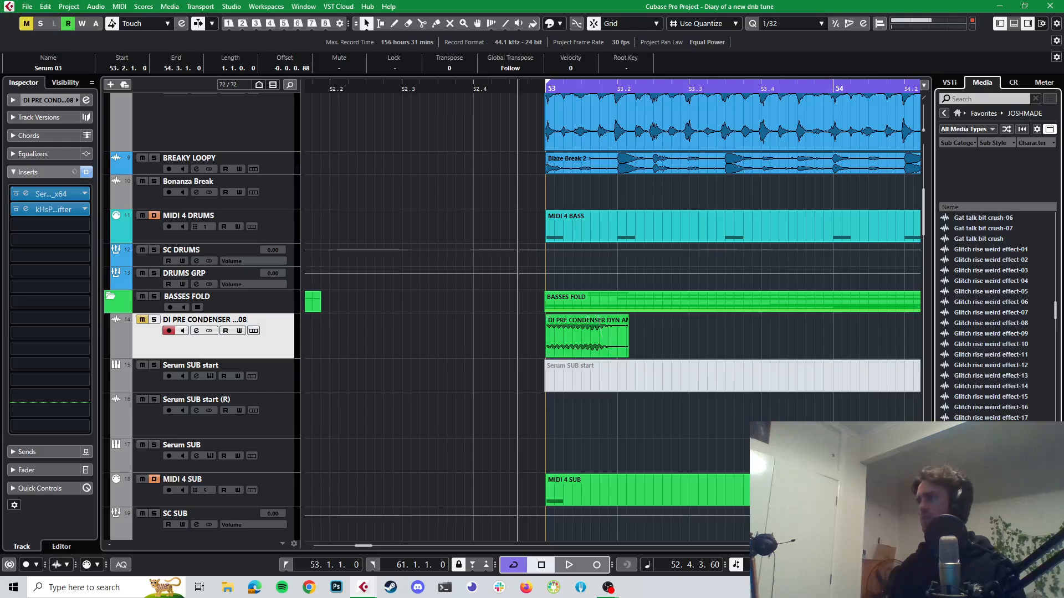
drag(987, 438, 281, 366)
click(610, 386)
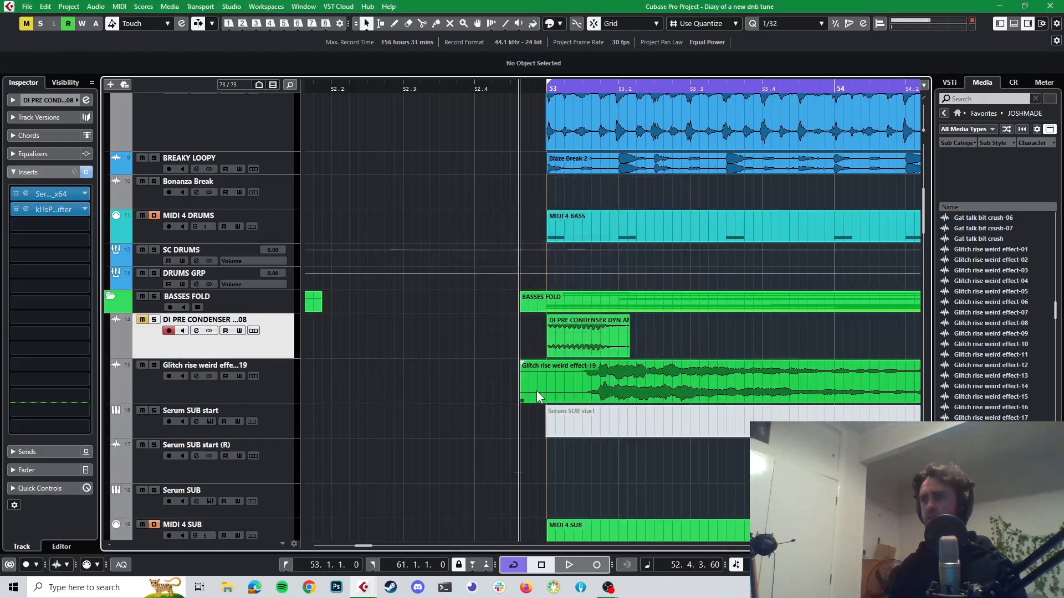
- Set the input routing of the Glitch rise weird effect-19 track to BASSES GRP
click(278, 377)
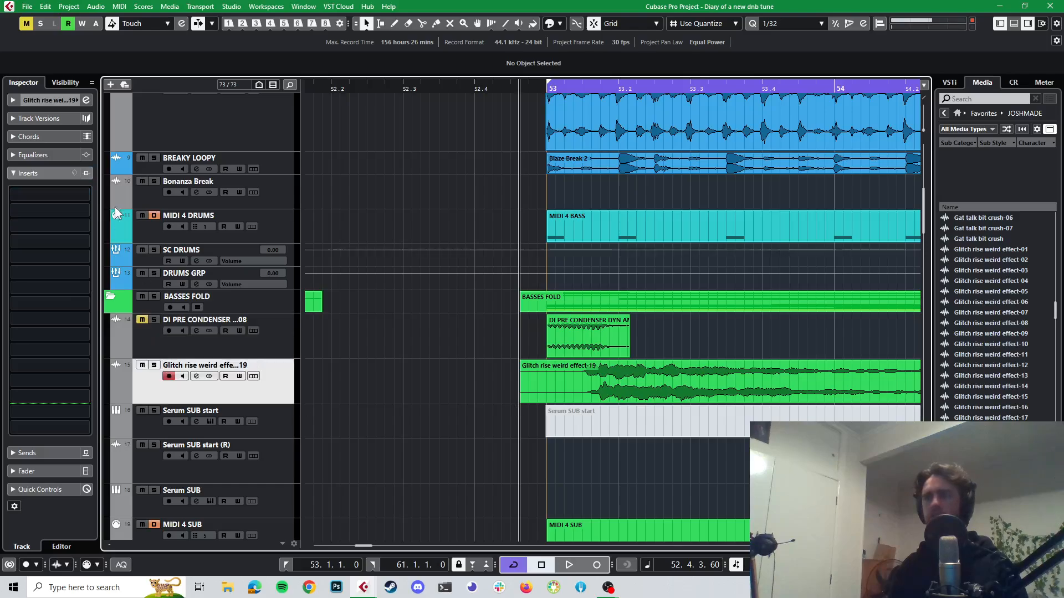
click(58, 101)
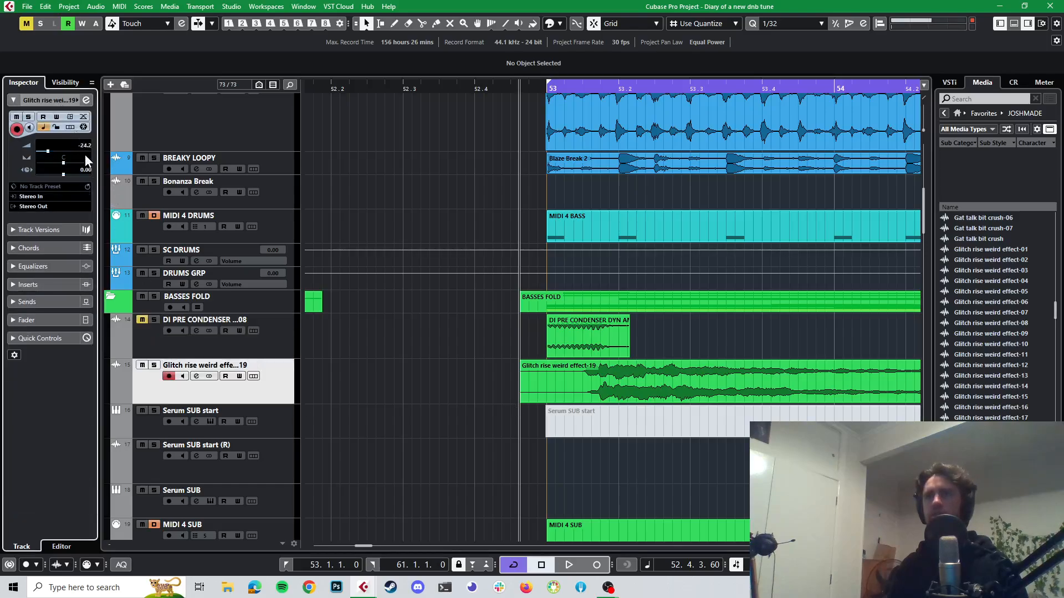
click(32, 196)
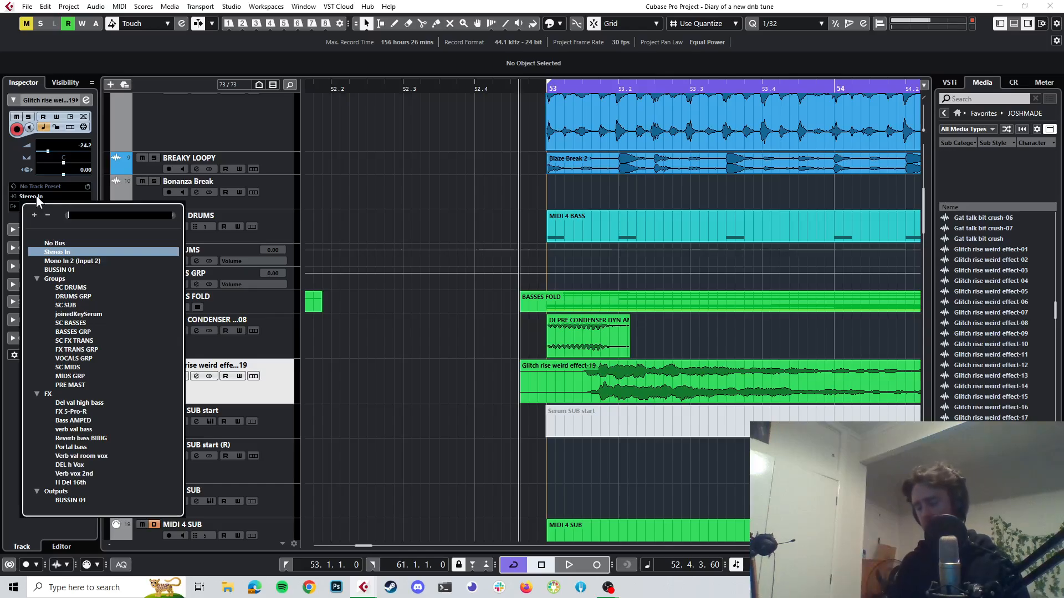
text(bas)
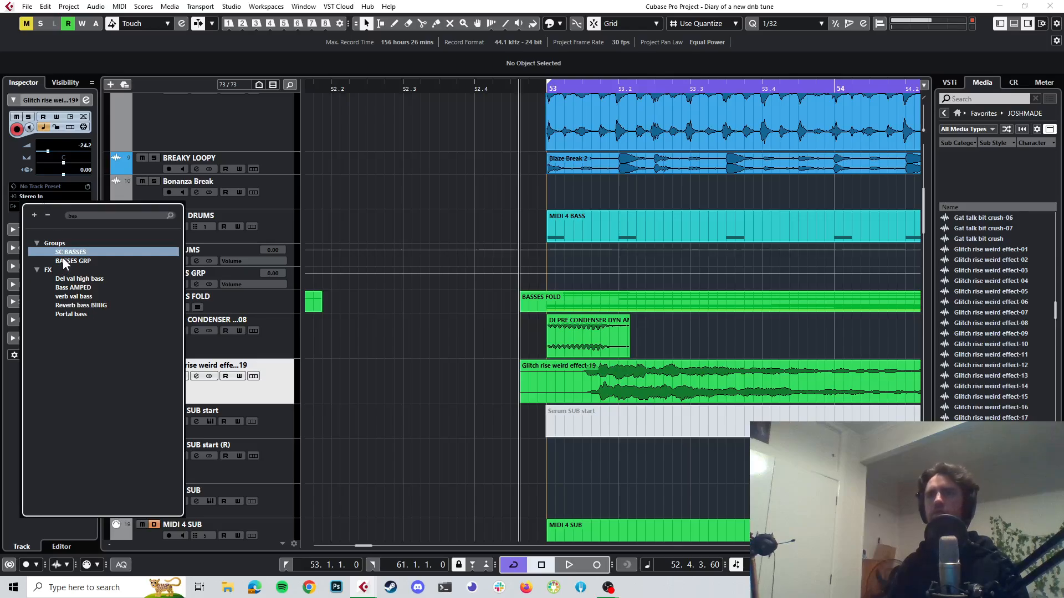
click(63, 260)
- Solo the Glitch rise weird effect-19 track and shift its clip to start at 52.4.1.60, checking the timing by playback
drag(633, 388, 583, 383)
click(154, 365)
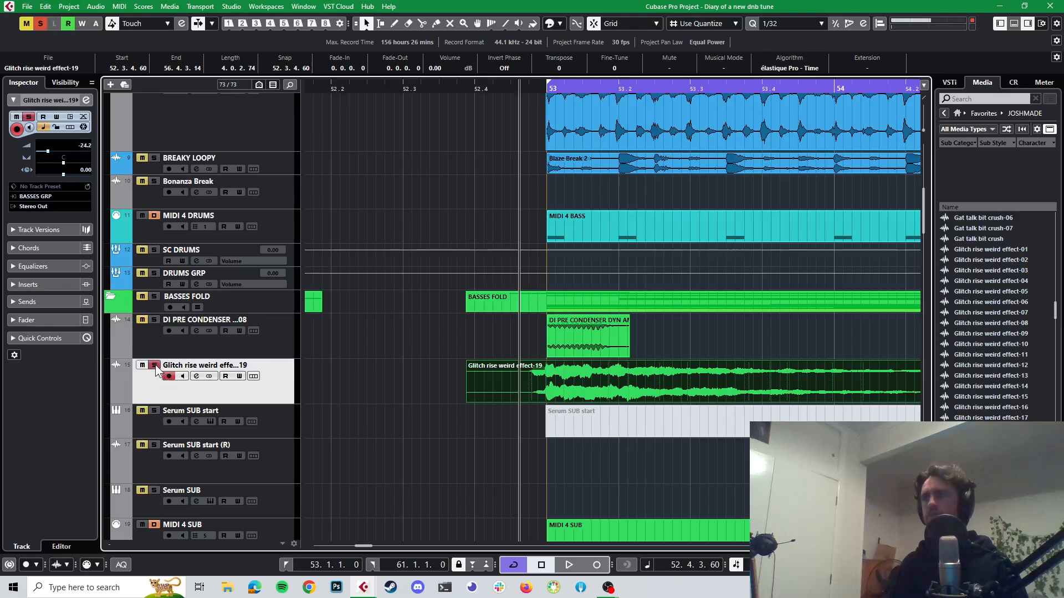
key(space)
key(space)
key(space)
key(space)
drag(616, 392, 635, 390)
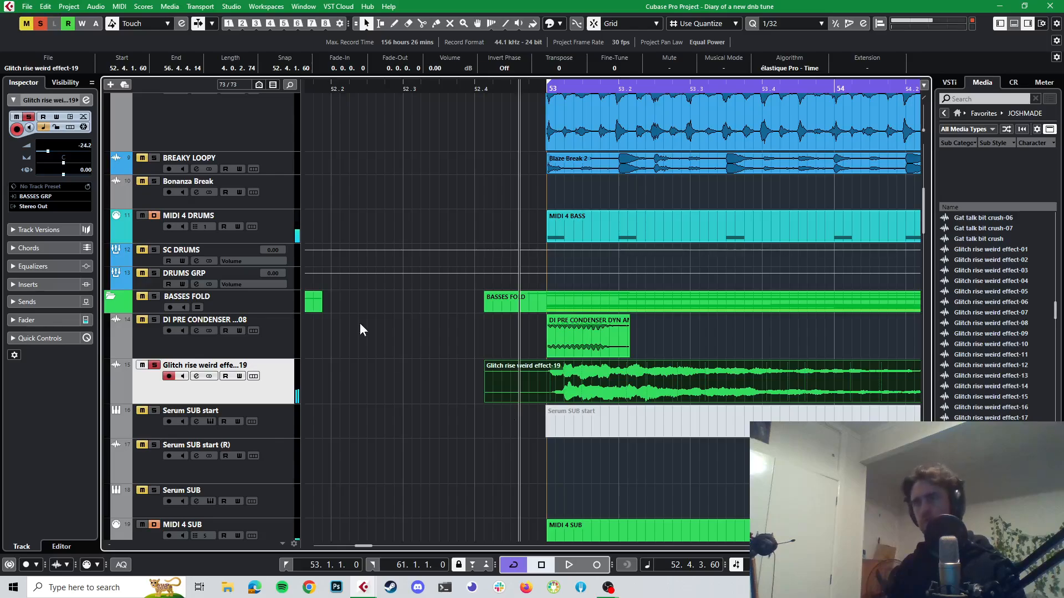
- Solo the DRUMS GRP too, play the clip with the drums, and cut away the glitch clip's tail after 53.2.1.60
click(154, 273)
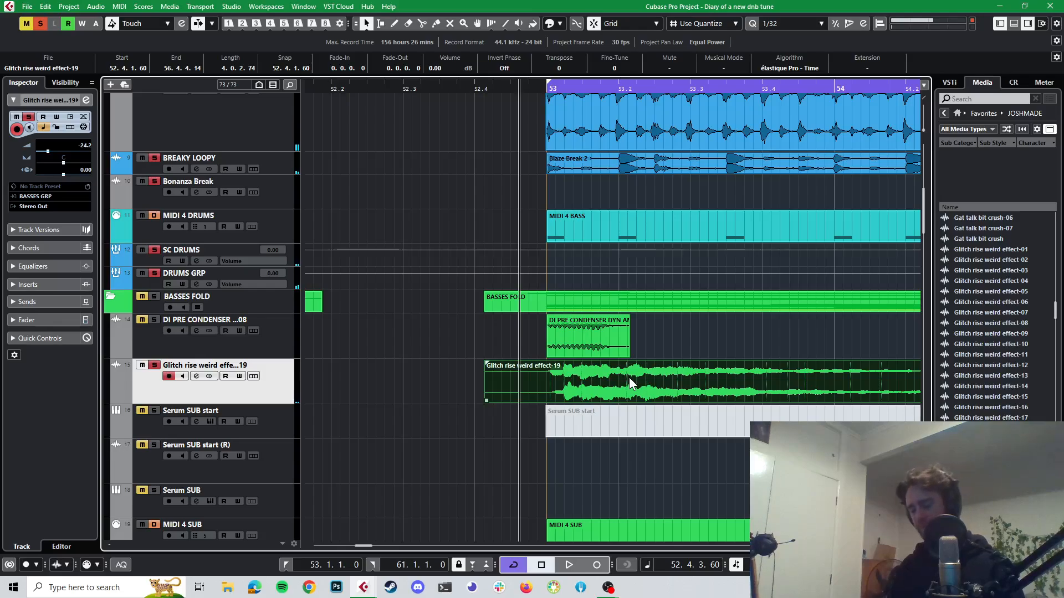
key(space)
key(space)
alt+click(628, 377)
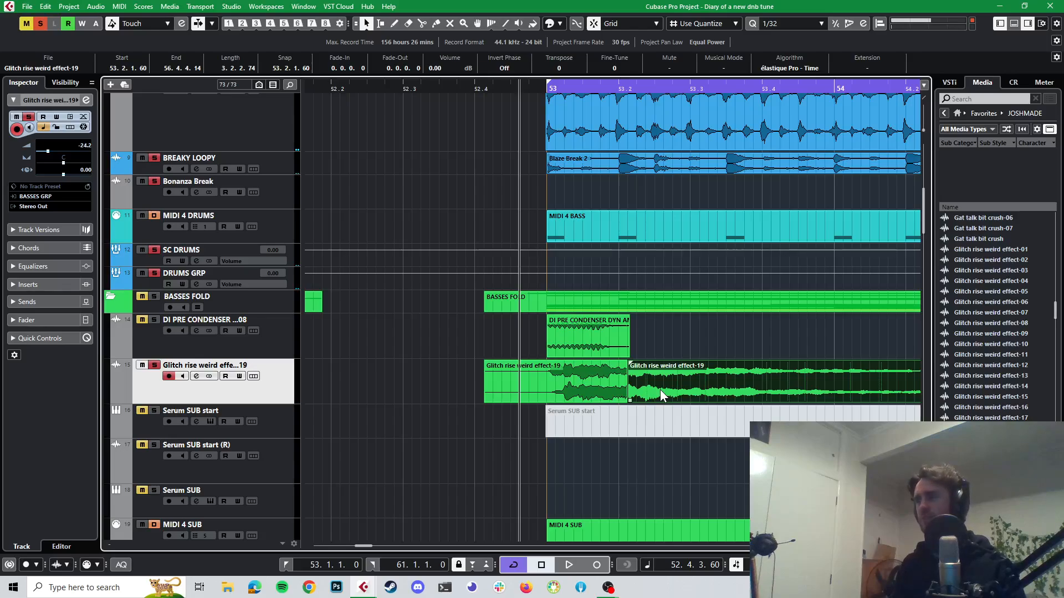
key(Delete)
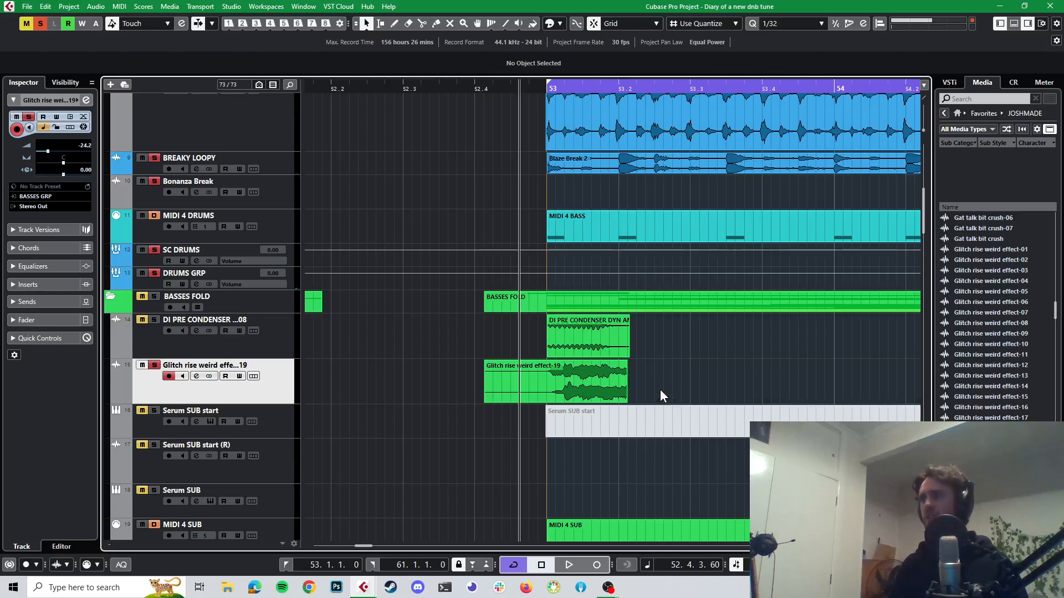
- Trim the start of the Glitch rise weird effect-19 clip to 53.1.1.0 and play it against the drums
key(space)
key(space)
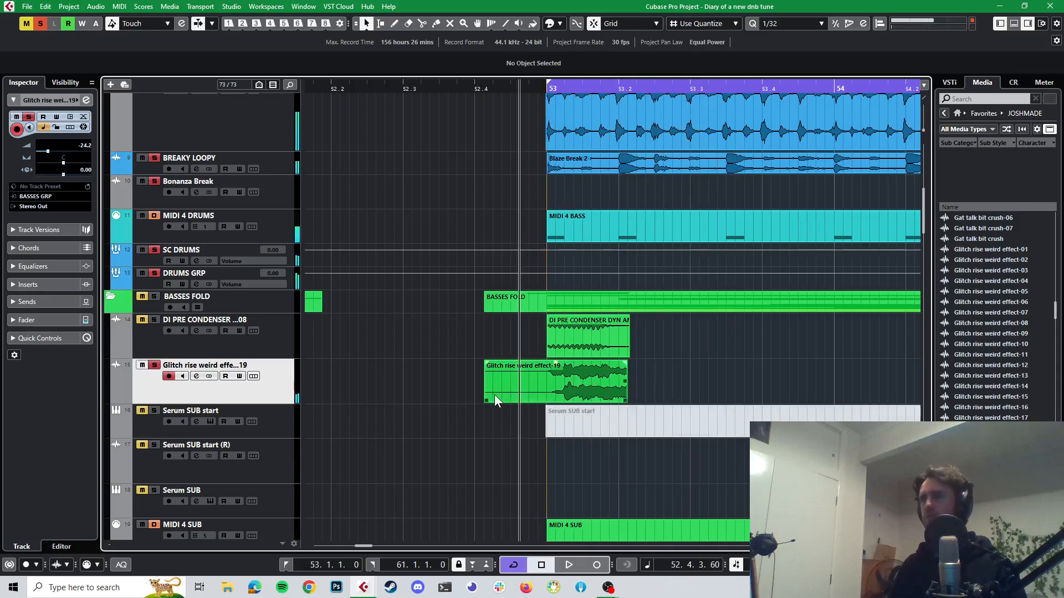
drag(486, 398, 547, 398)
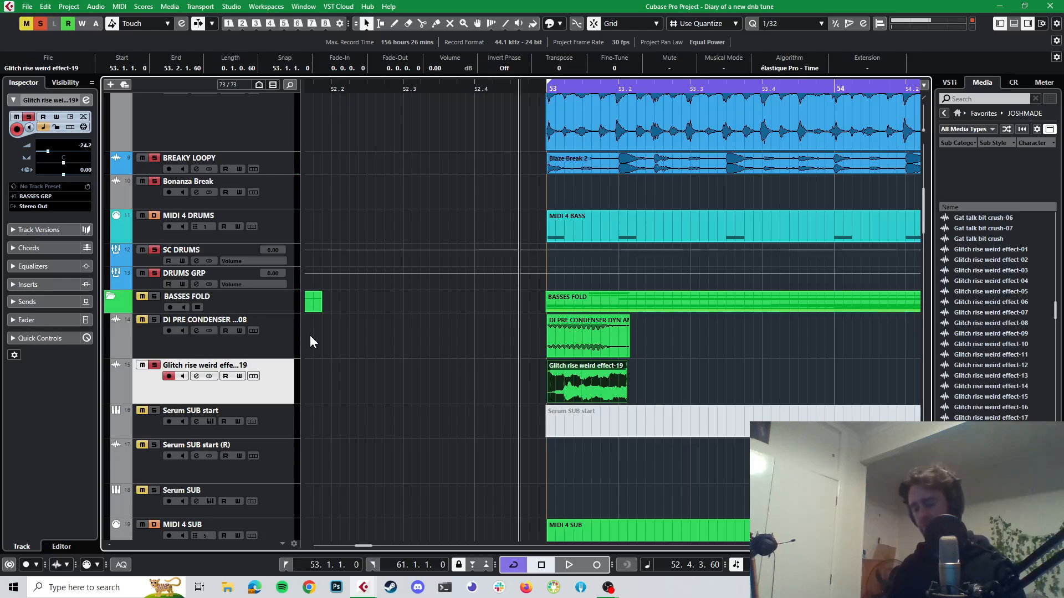
key(space)
key(space)
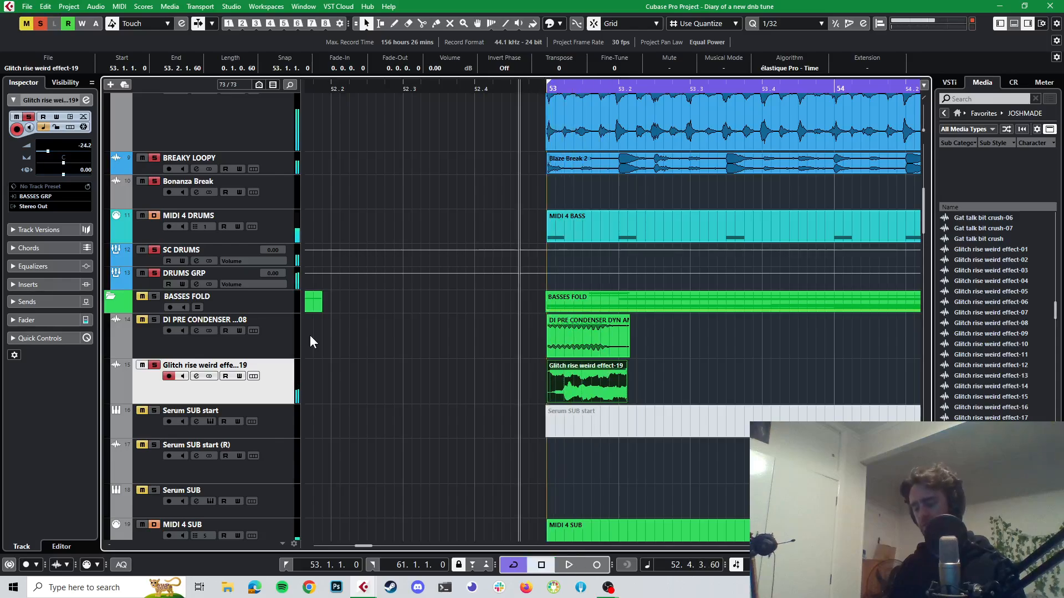
- Unsolo the DRUMS GRP and Glitch rise weird effect-19 tracks and play the glitch clip in the full mix
click(154, 273)
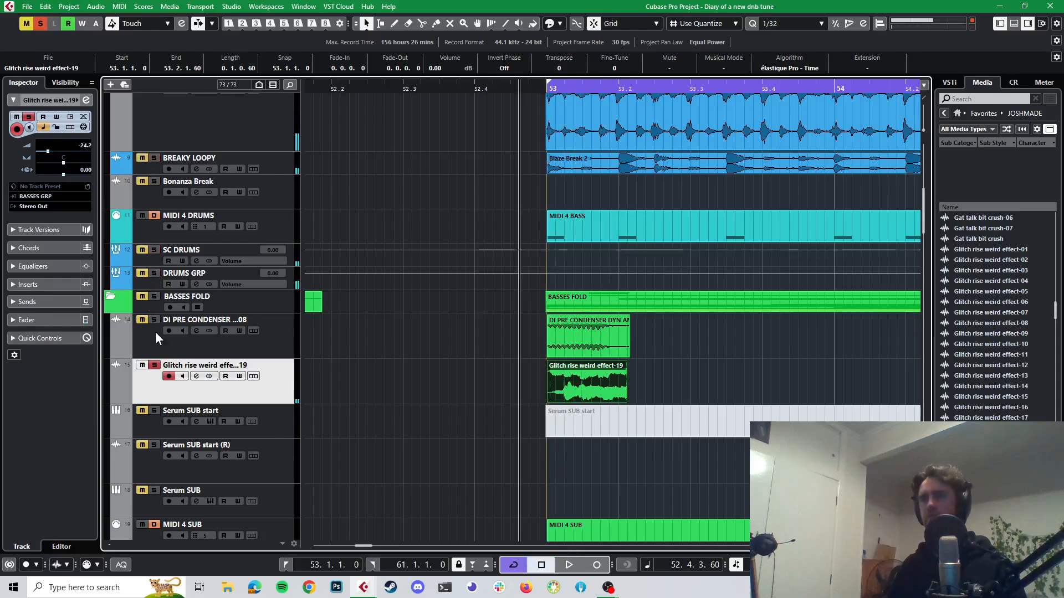
click(154, 365)
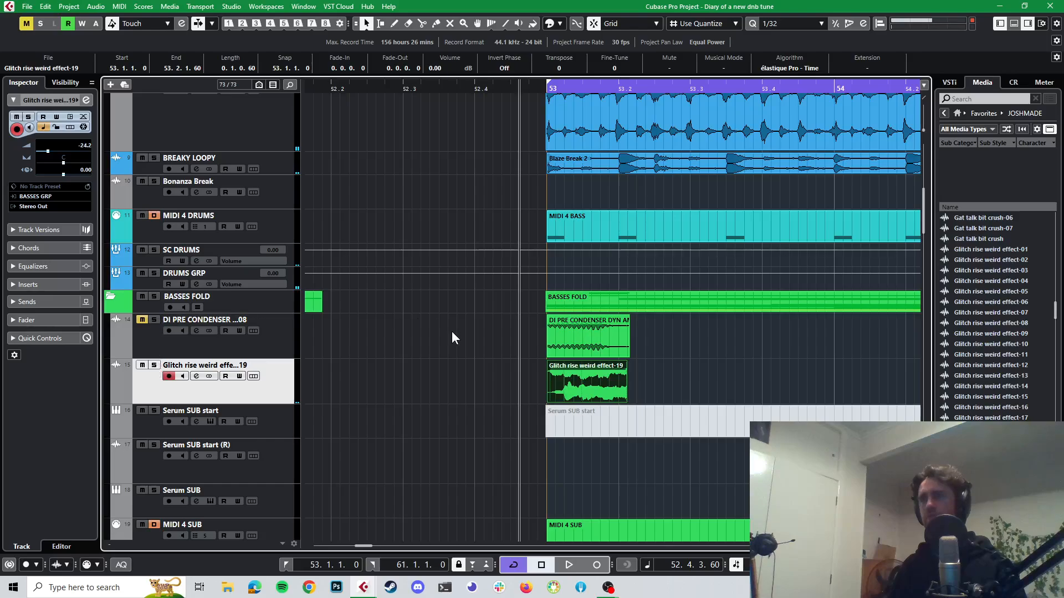
key(space)
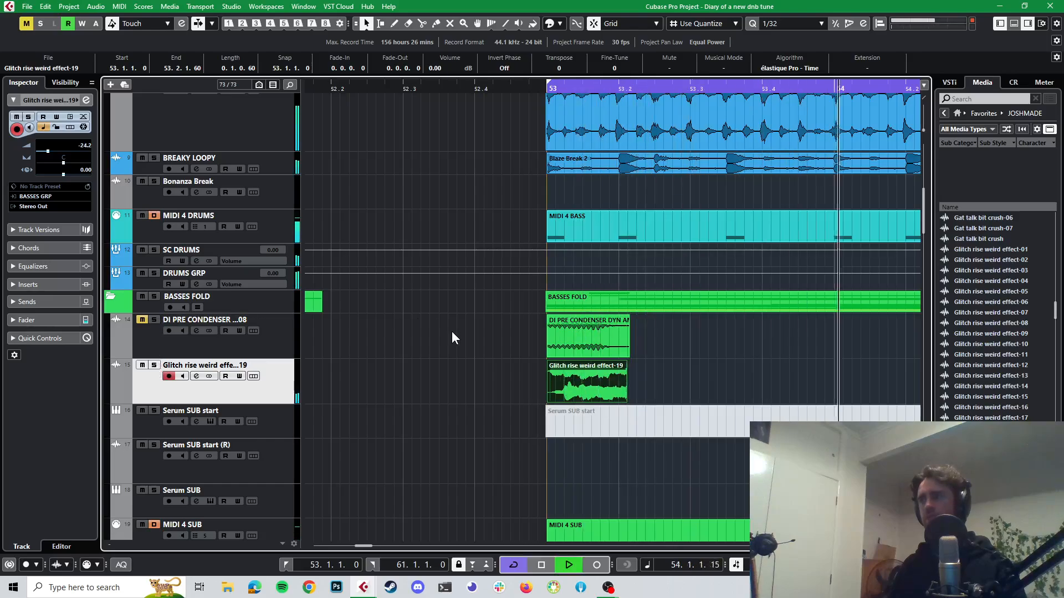
key(space)
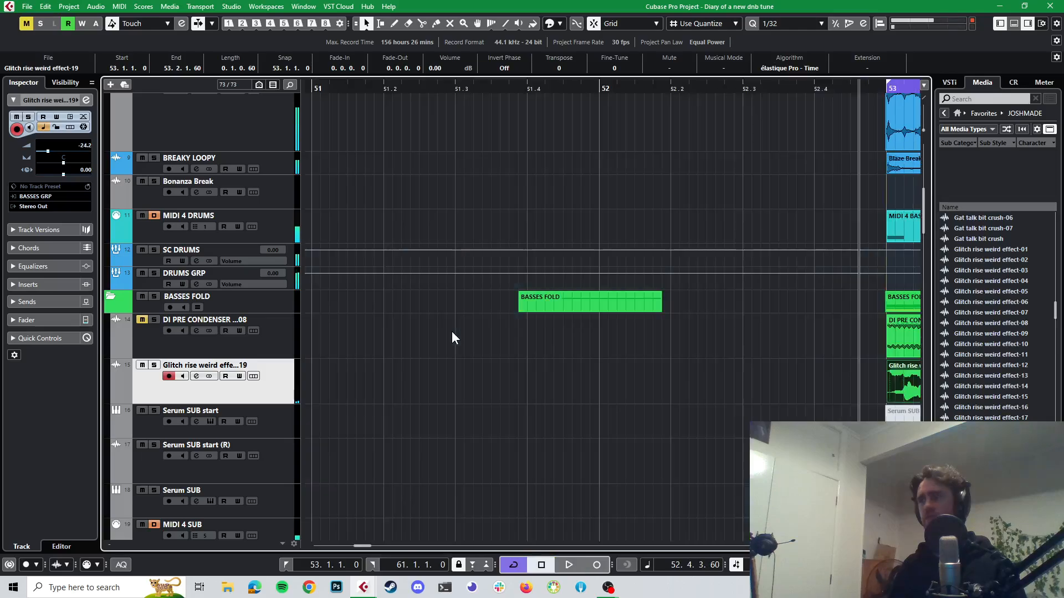
key(space)
key(space)
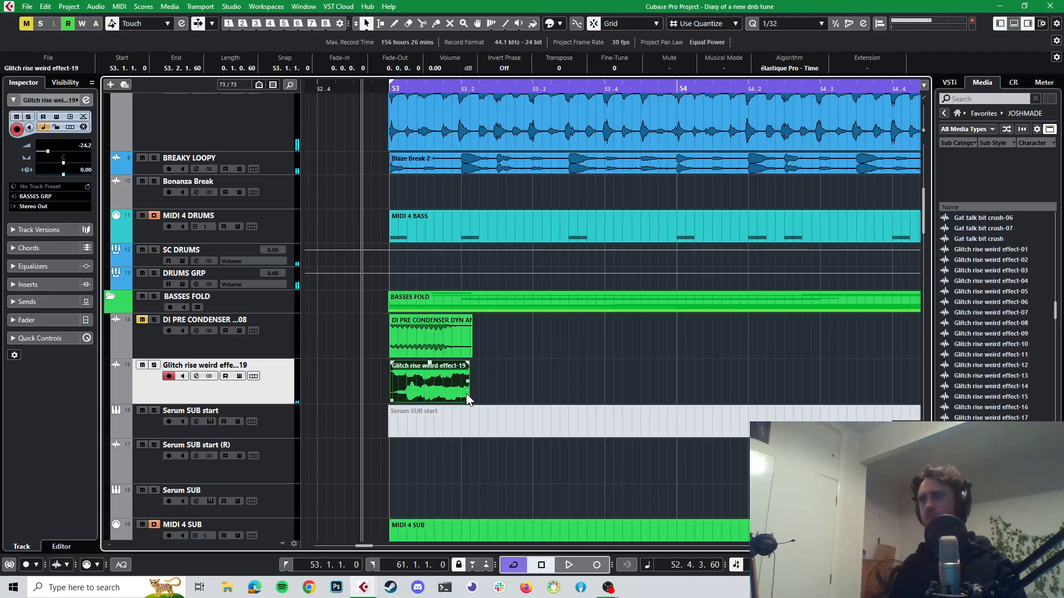
- Shorten the glitch clip to end at 53.2.1.0 and listen to it in the full mix
drag(467, 398, 458, 396)
key(space)
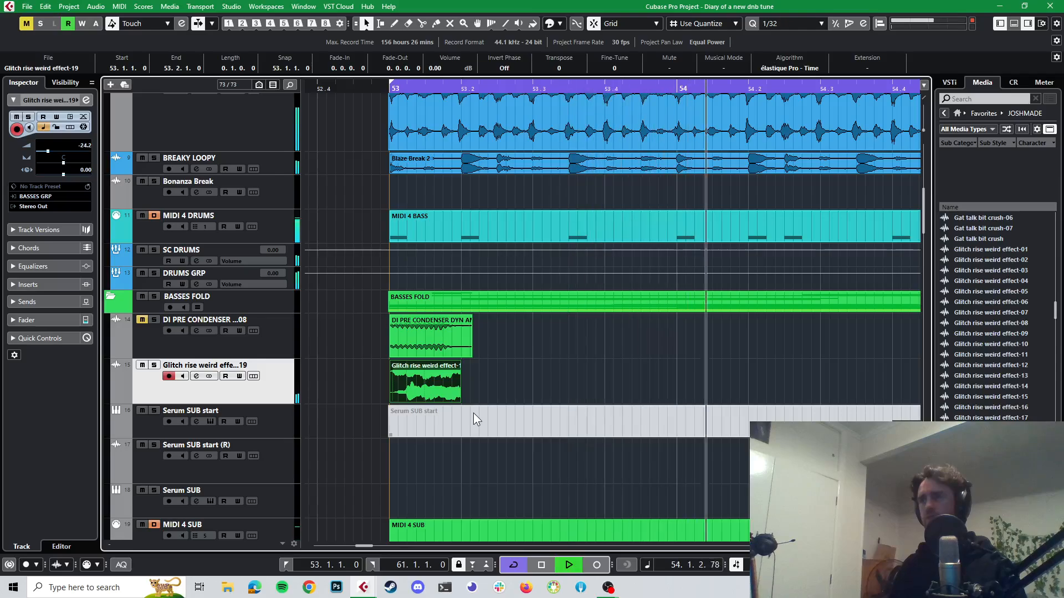
key(space)
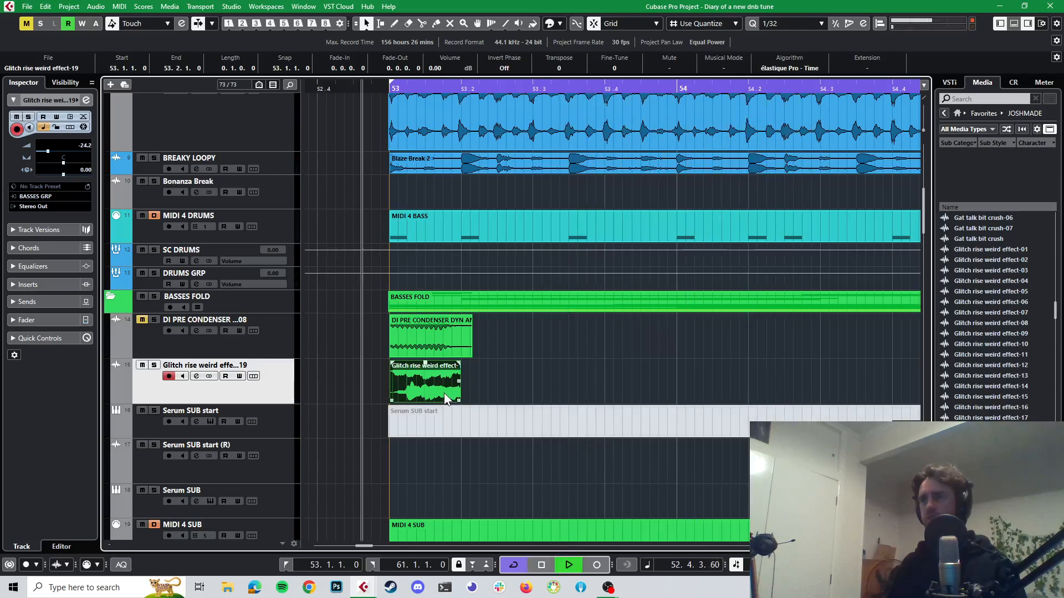
key(space)
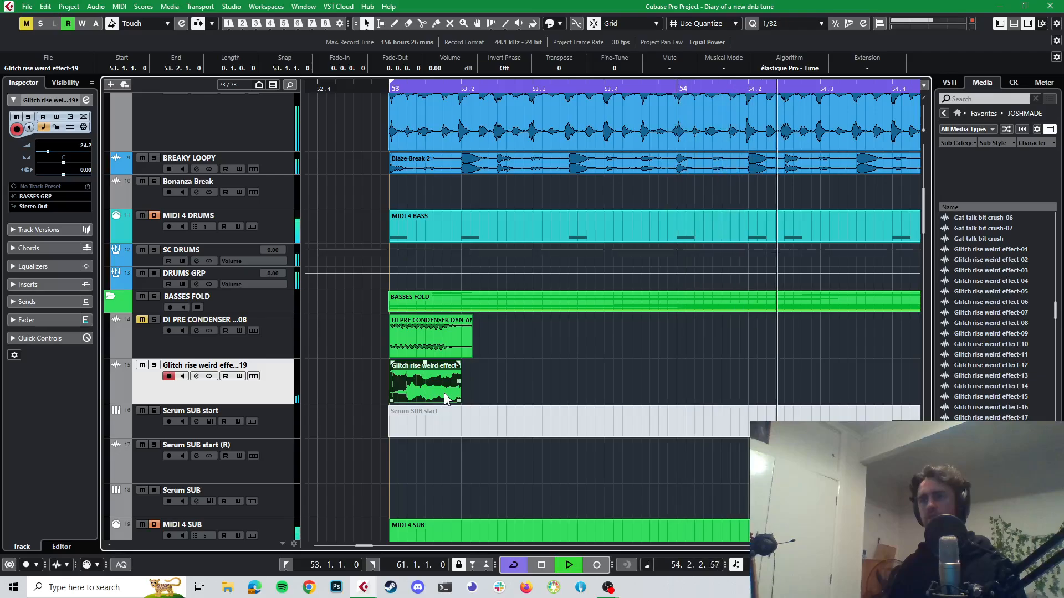
key(space)
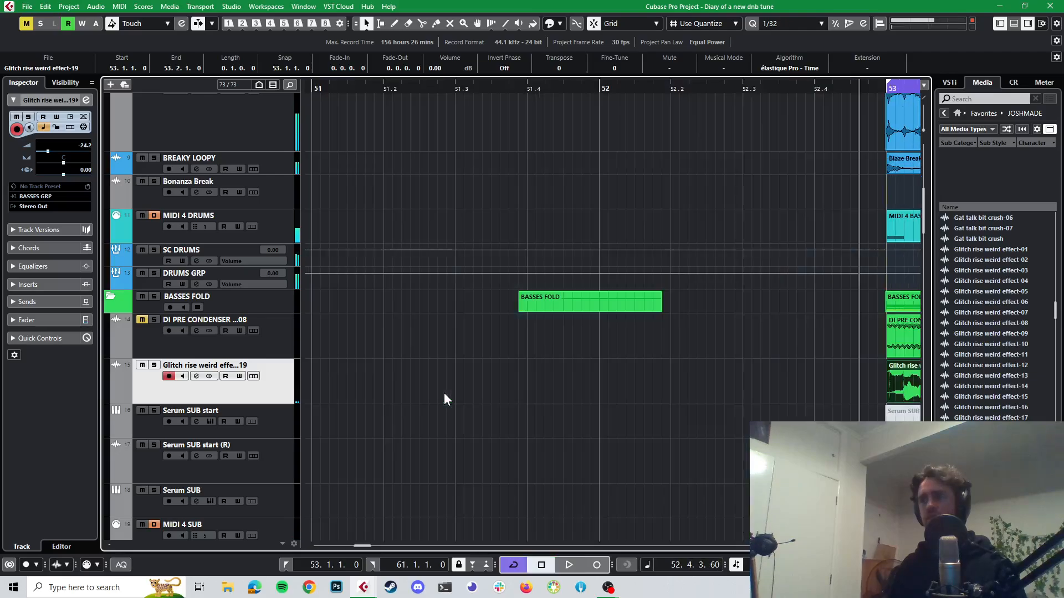
scroll(532, 390, right, 3)
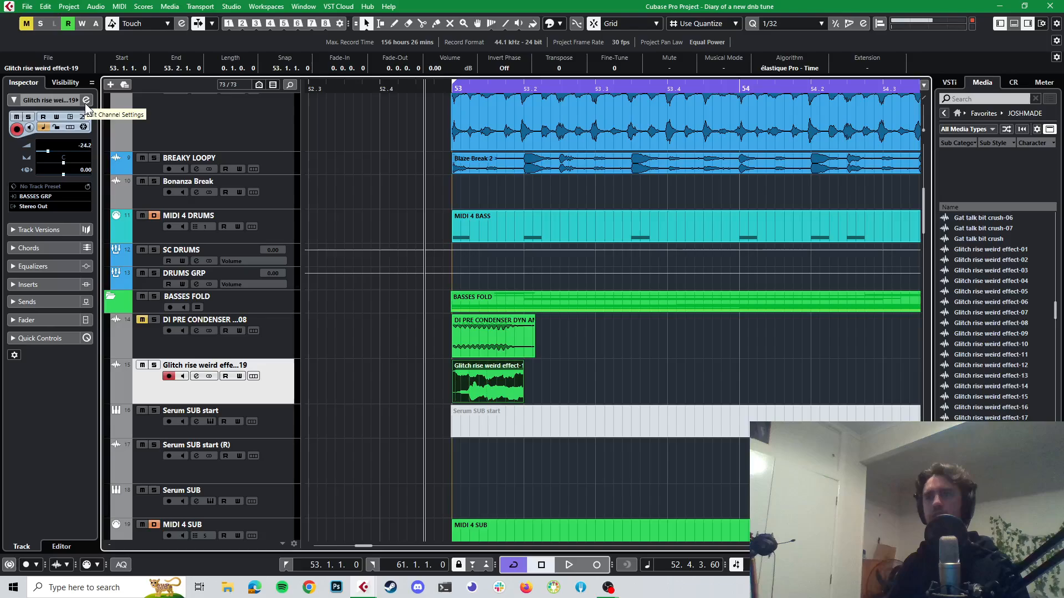
key(space)
key(space)
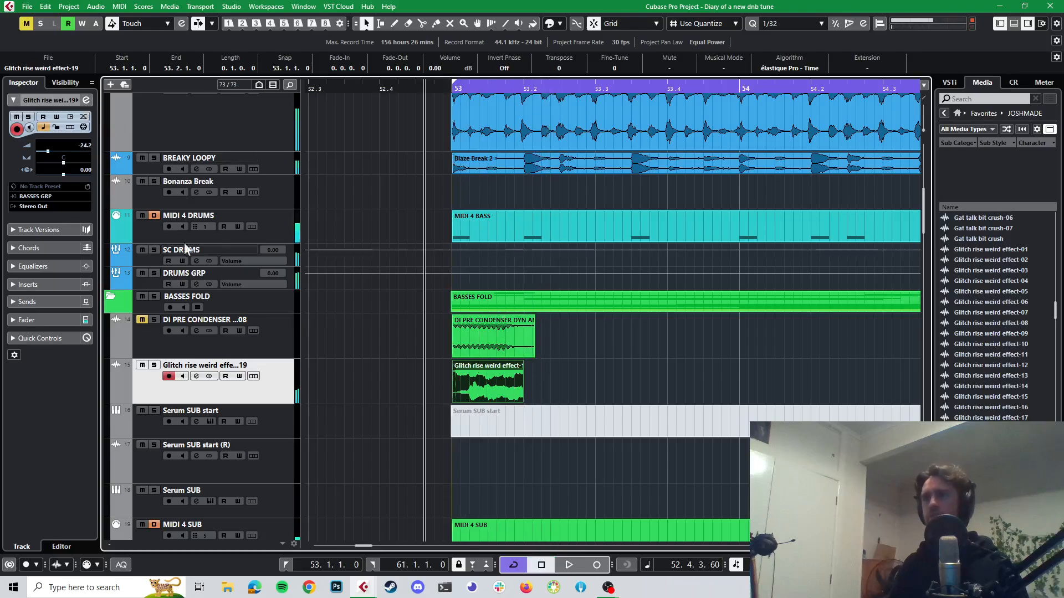
- Insert the Sausage Fattener effect in the first insert slot of the Glitch rise weird effect-19 channel
click(86, 101)
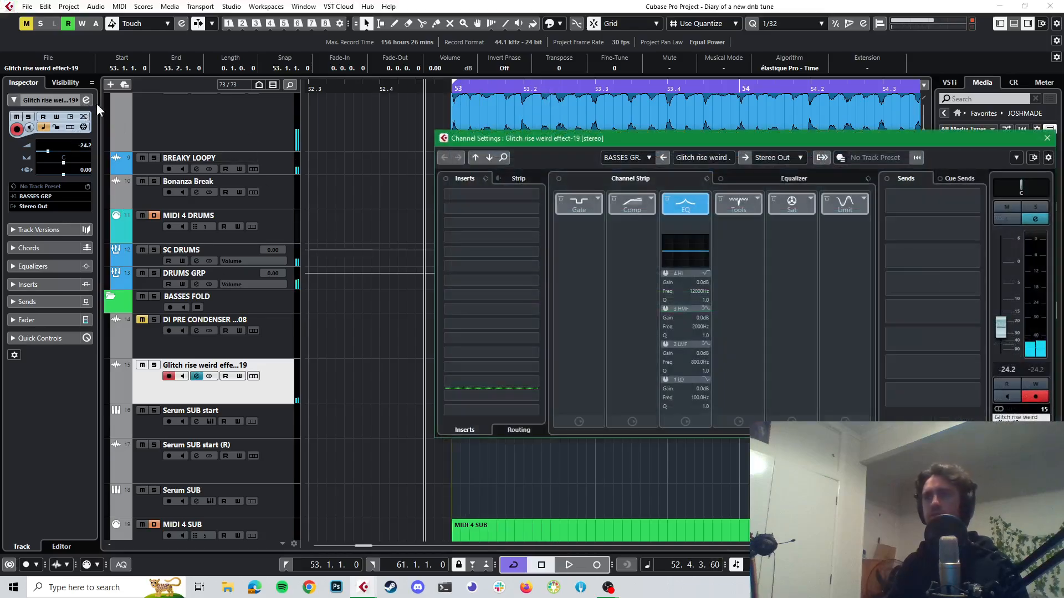
click(535, 194)
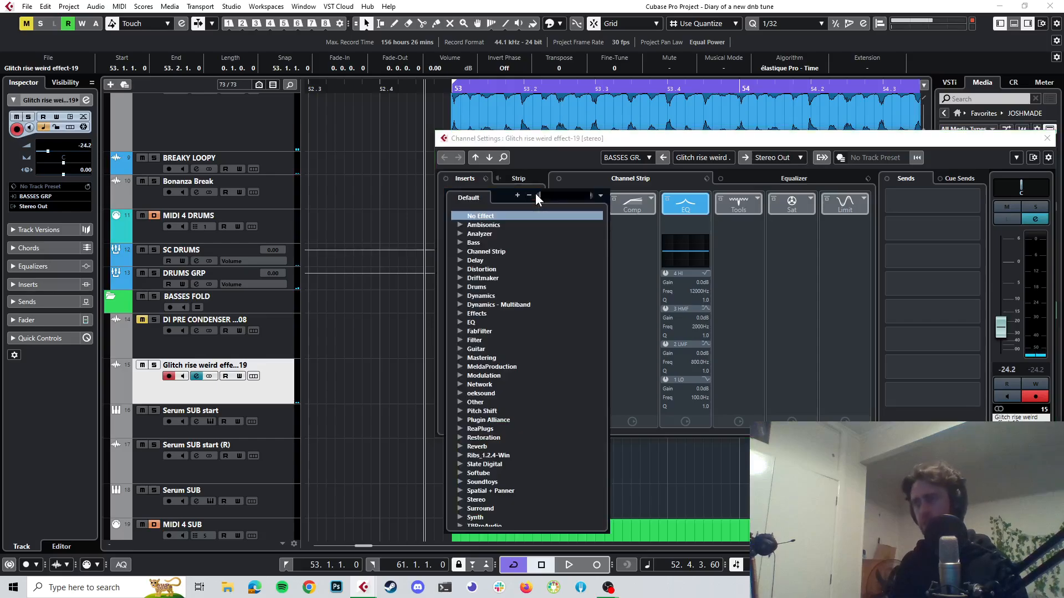
text(saus)
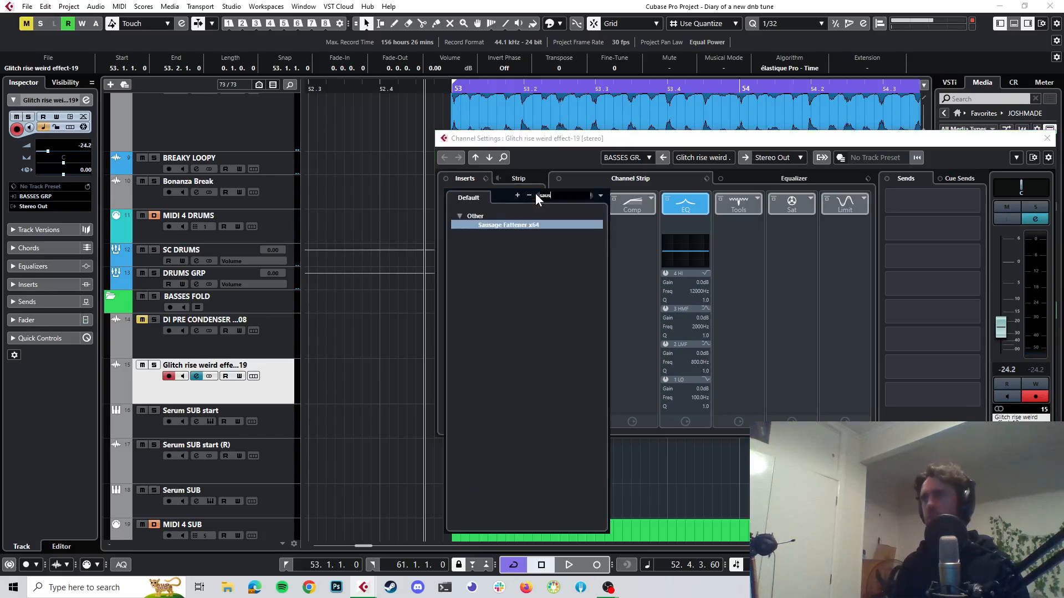
click(528, 228)
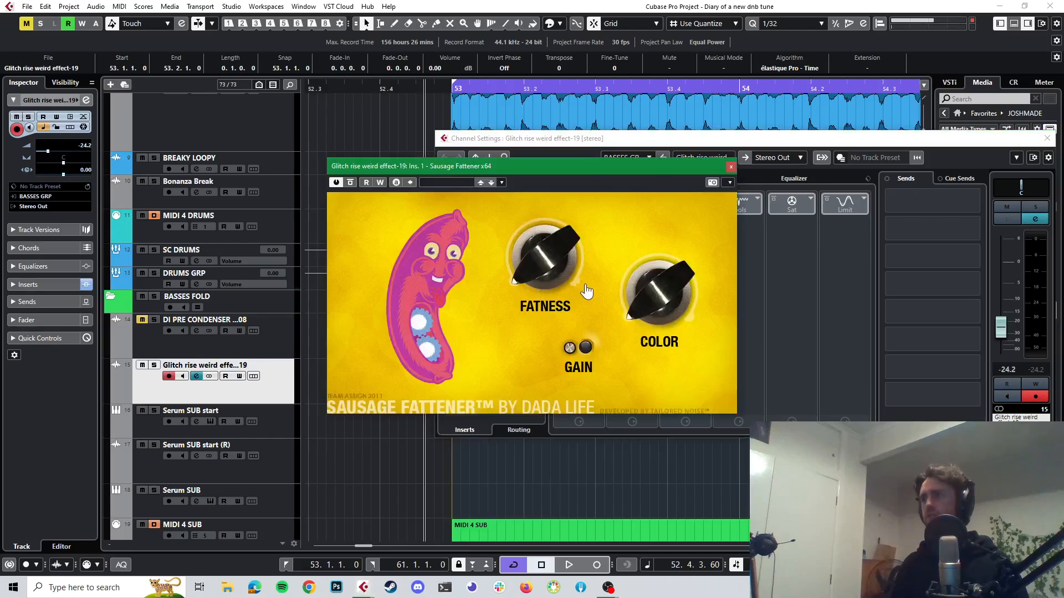
- Raise Sausage Fattener's Fatness and Color, fine-tune both while checking by playback, and close the plugin and channel settings
drag(562, 260, 560, 238)
drag(644, 314, 663, 330)
key(space)
key(space)
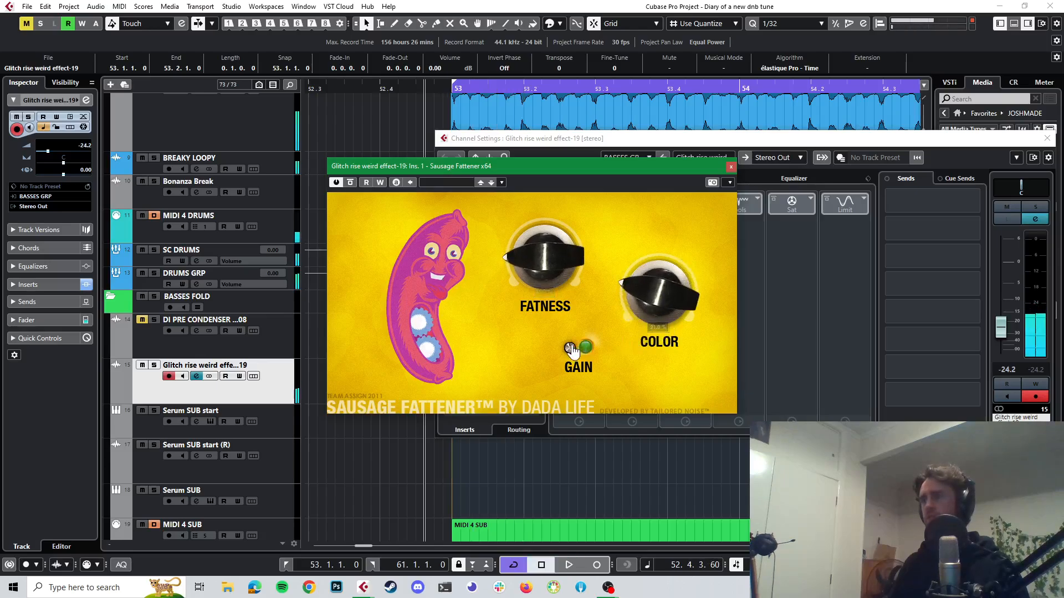
drag(545, 286, 551, 269)
drag(659, 299, 665, 310)
click(732, 168)
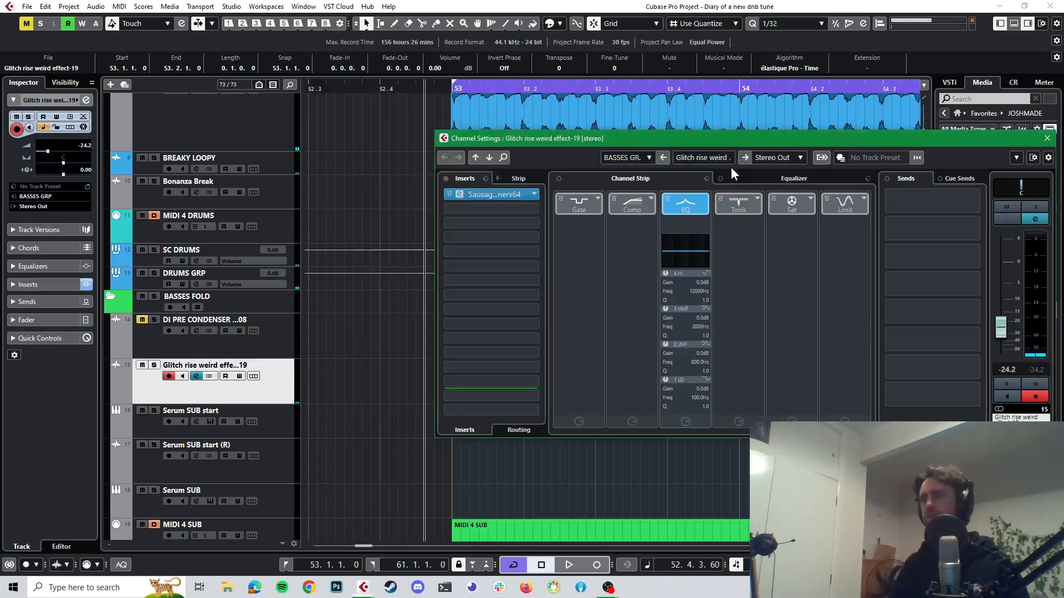
drag(823, 141, 667, 135)
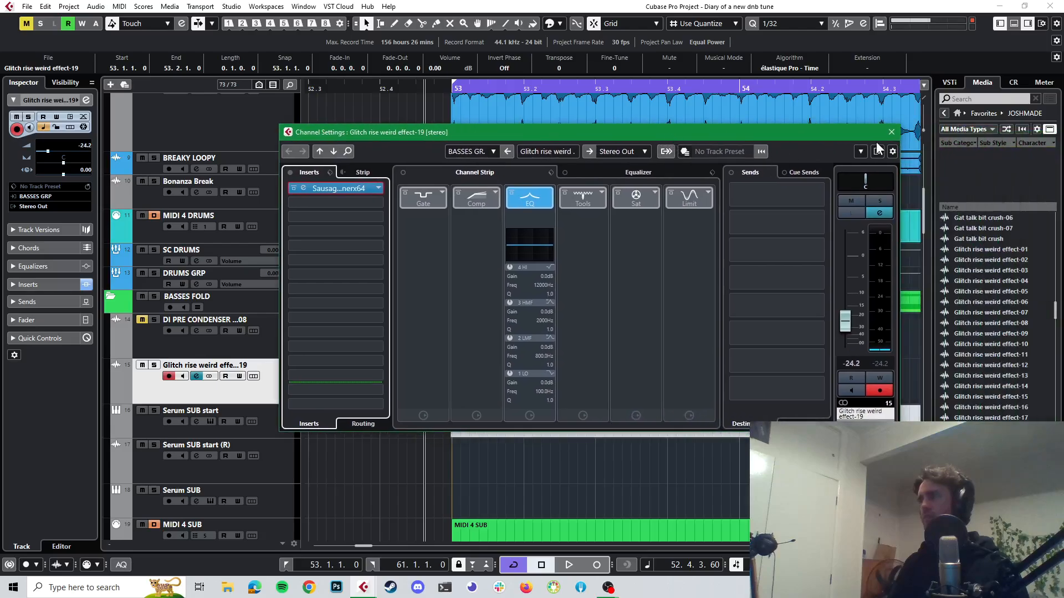
click(891, 132)
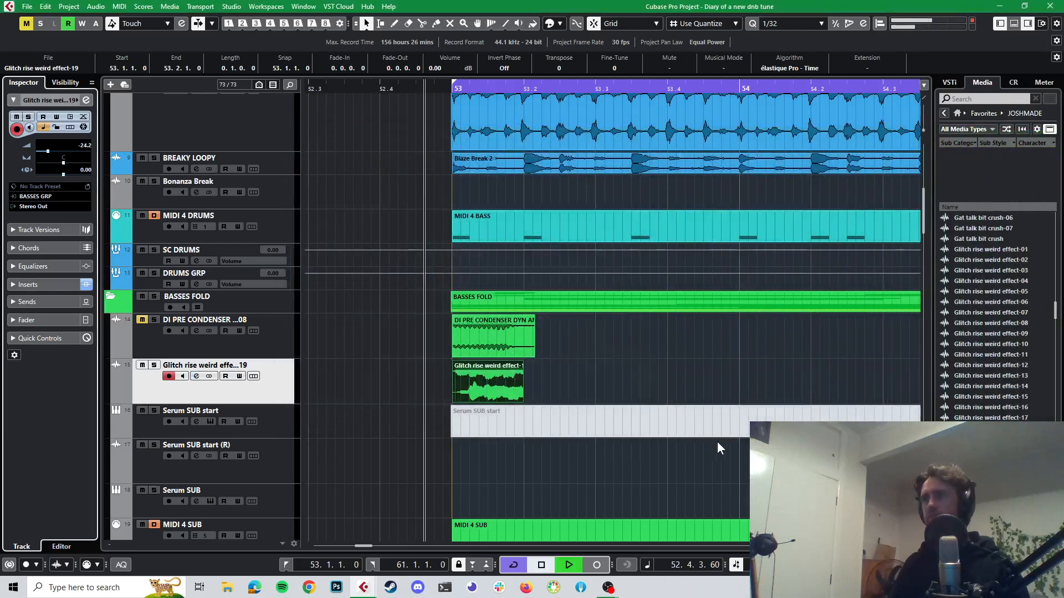
- Play the full mix through the loop from bar 53 to check the processed glitch clip in context
key(space)
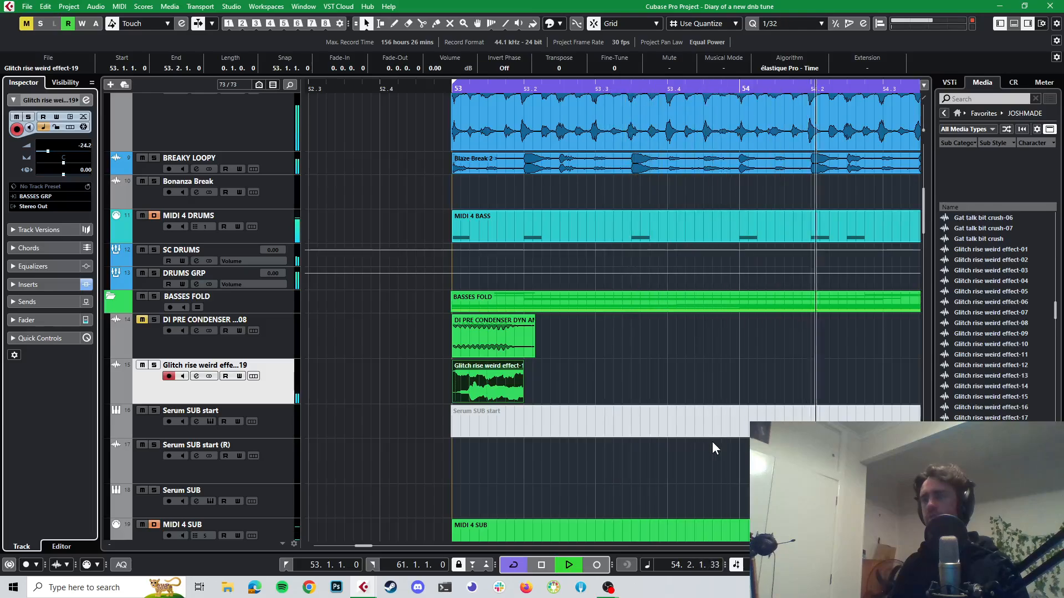
key(space)
key(space)
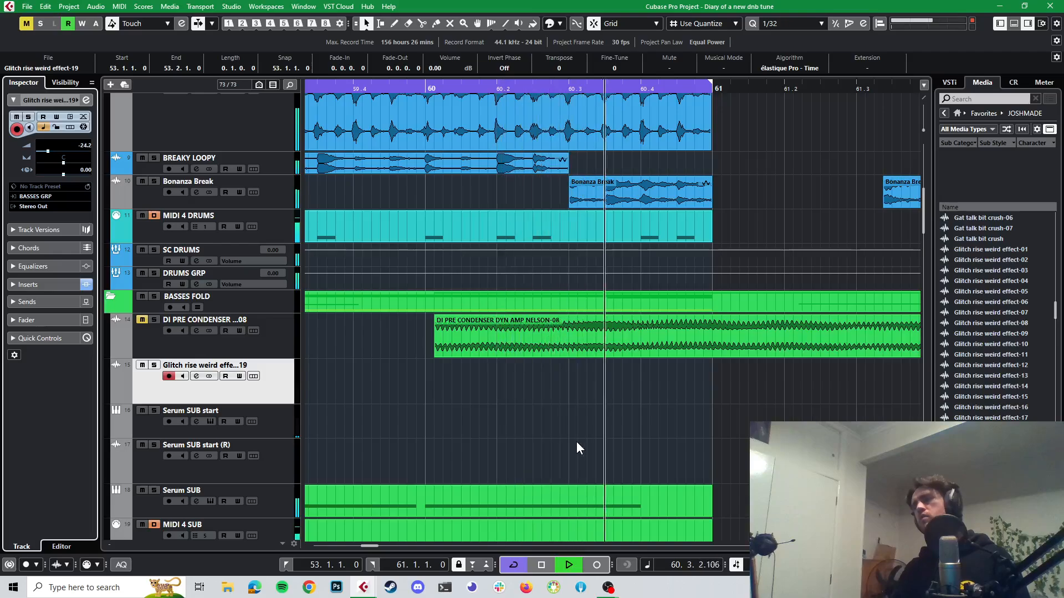
scroll(576, 441, down, 12)
key(space)
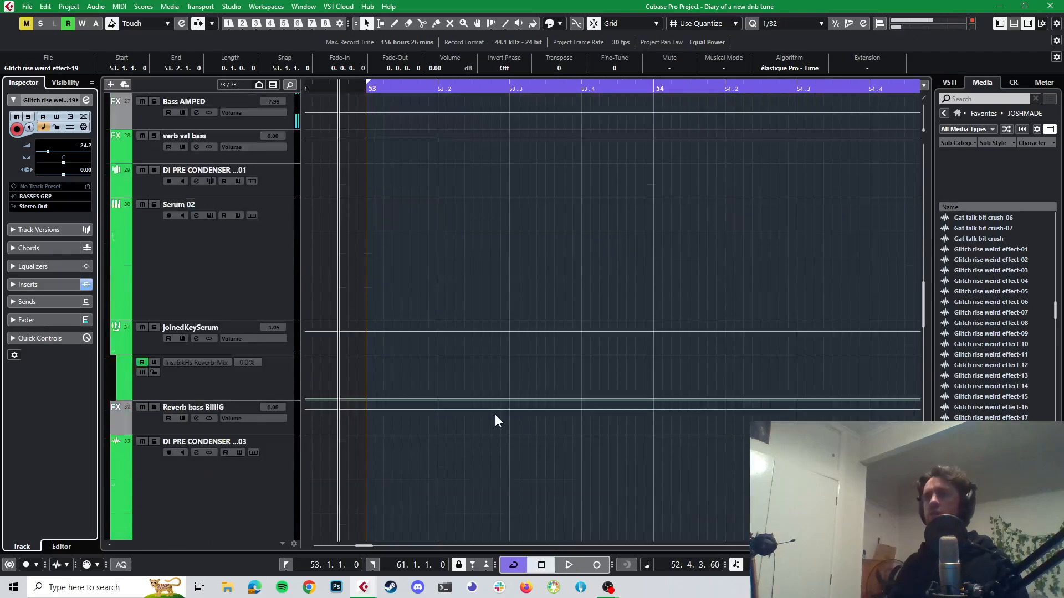
- Unmute the MIDS FOLD folder track and listen to its parts together with the drums and basses
scroll(477, 408, down, 10)
scroll(467, 407, down, 3)
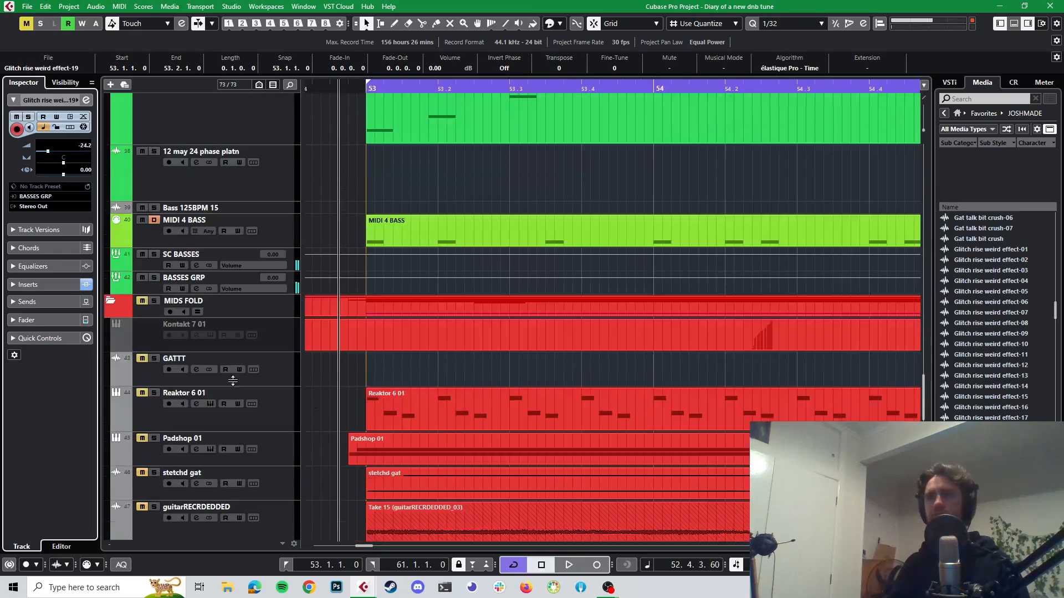
click(142, 303)
key(space)
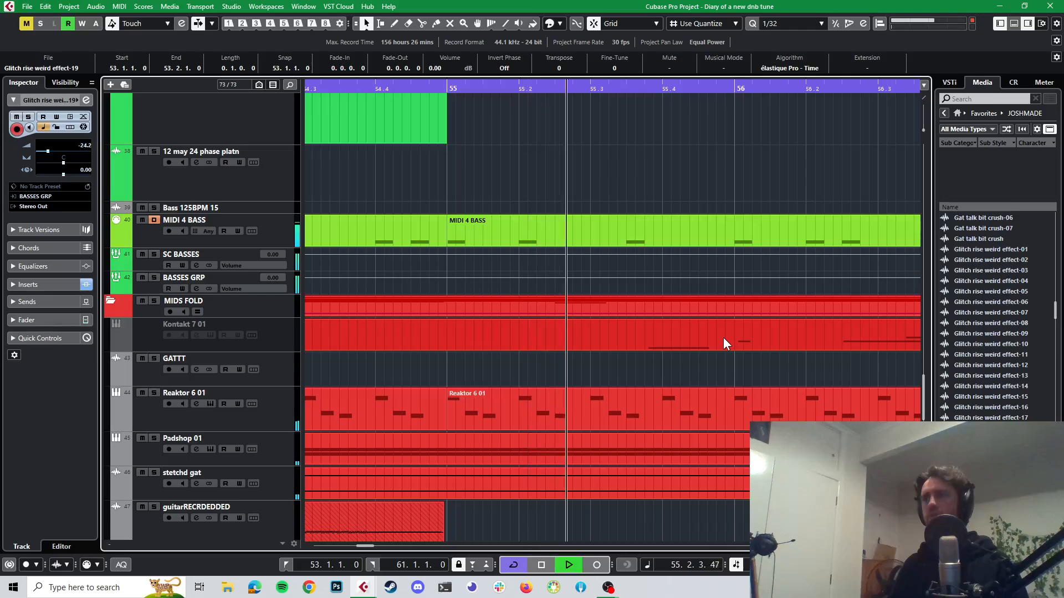
key(space)
- Solo the "making this unlisted" vocal track below guitarRECRDEDDED and play it from just before bar 53
scroll(723, 343, down, 9)
scroll(723, 337, right, 6)
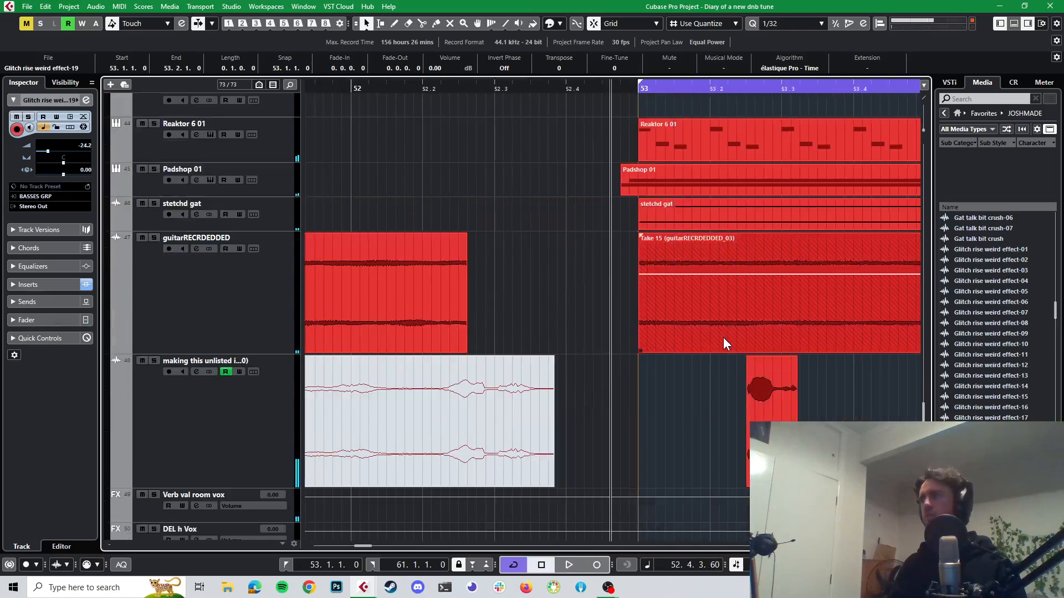
scroll(544, 332, down, 5)
scroll(544, 333, up, 6)
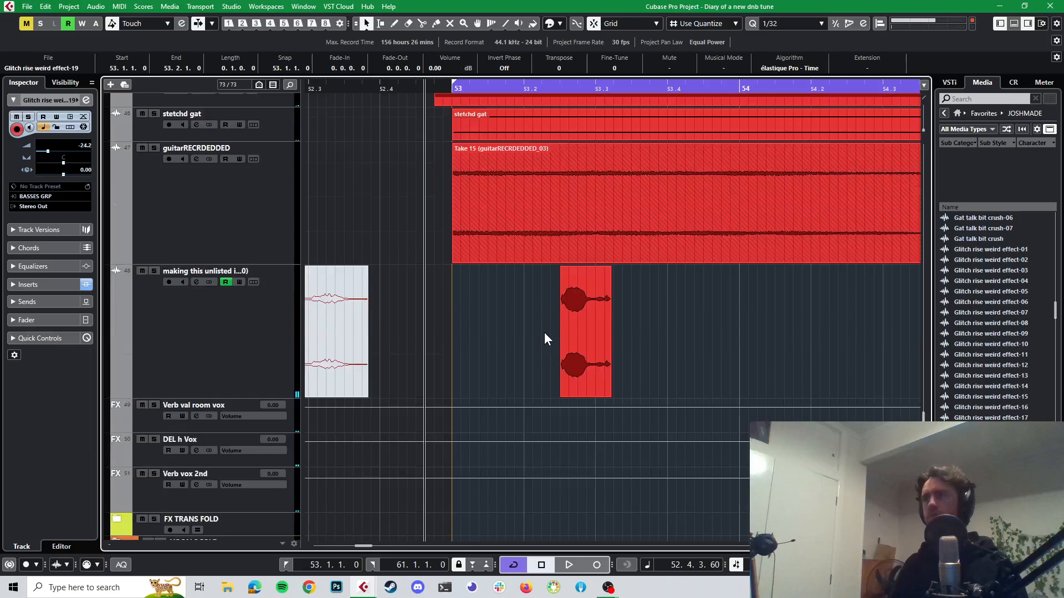
scroll(394, 374, down, 3)
click(152, 270)
key(space)
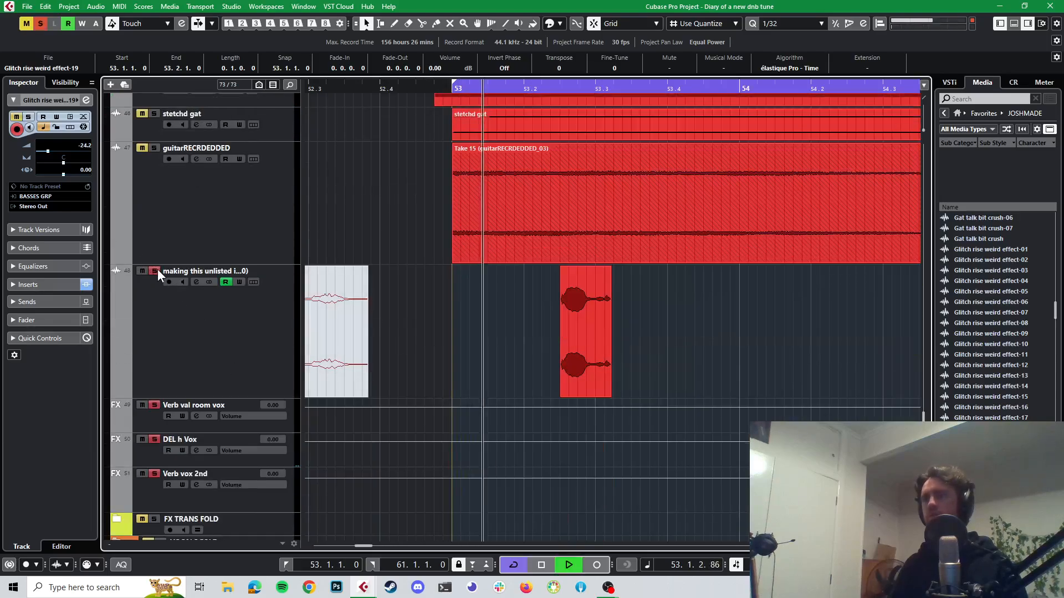
key(space)
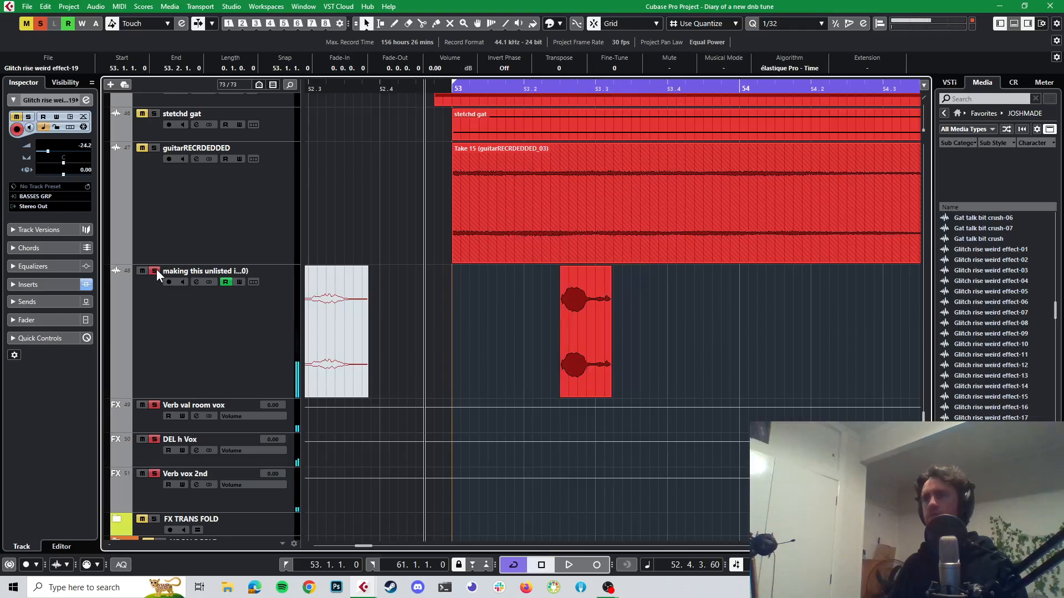
- Unsolo and mute the "making this unlisted" vocal track, and play the mix from just before bar 53
click(532, 136)
click(550, 91)
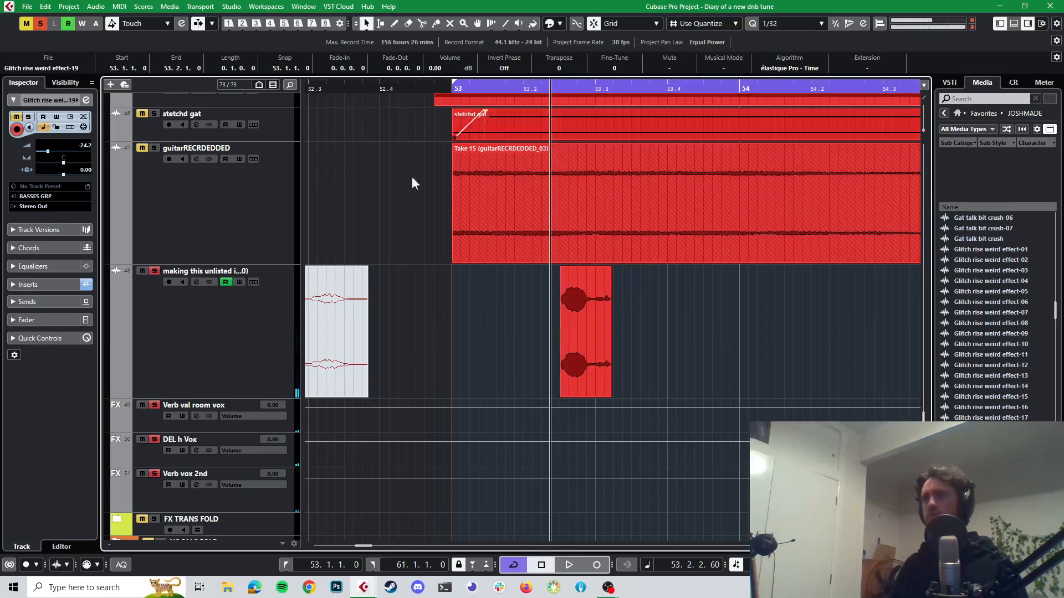
click(154, 271)
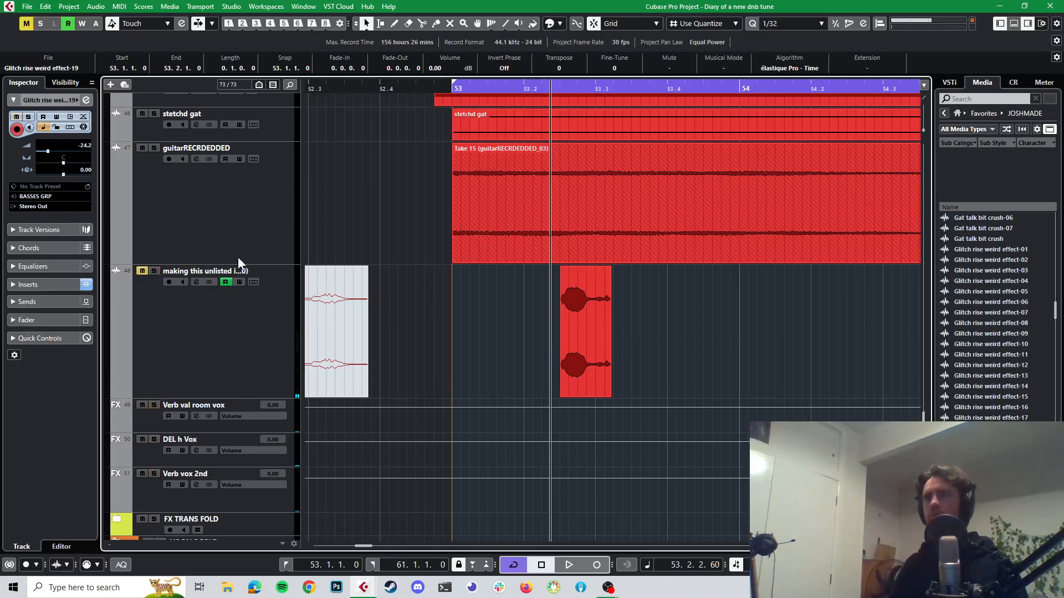
key(space)
key(space)
click(436, 85)
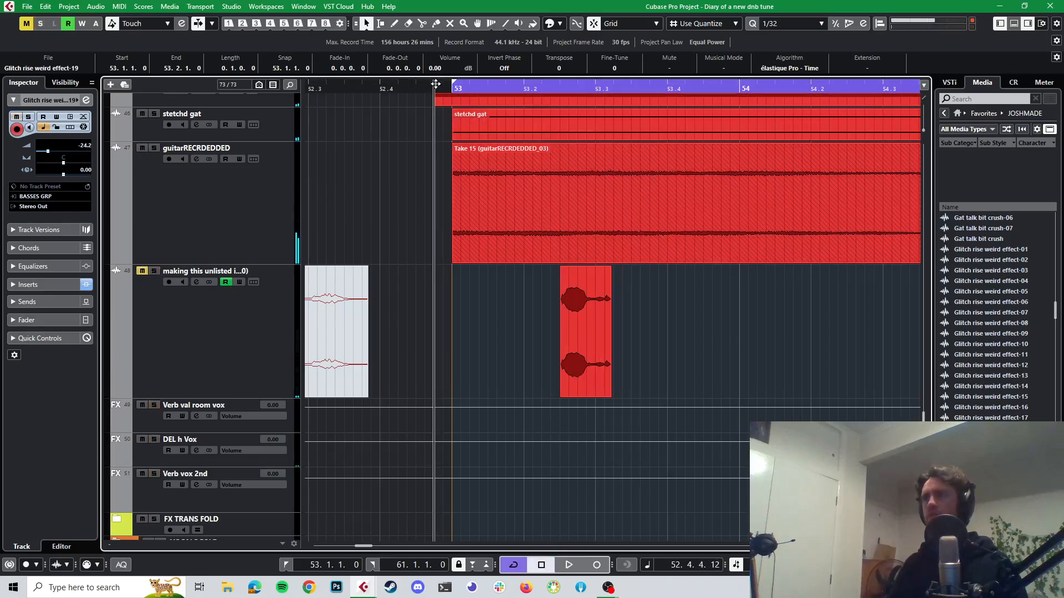
key(space)
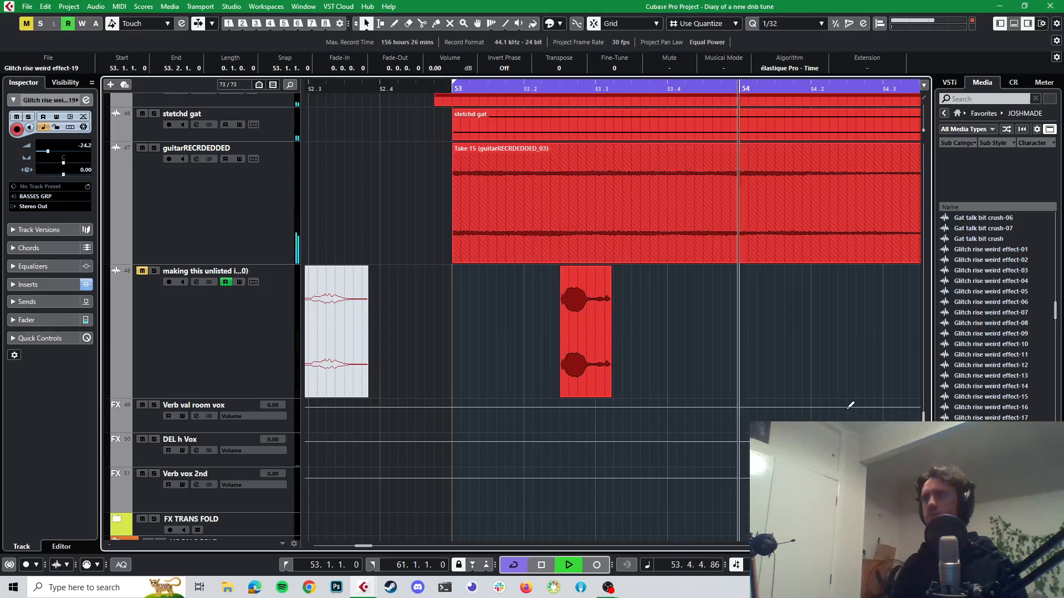
- Solo the Reaktor 6 01 track during loop playback and listen to it on its own
scroll(847, 408, up, 5)
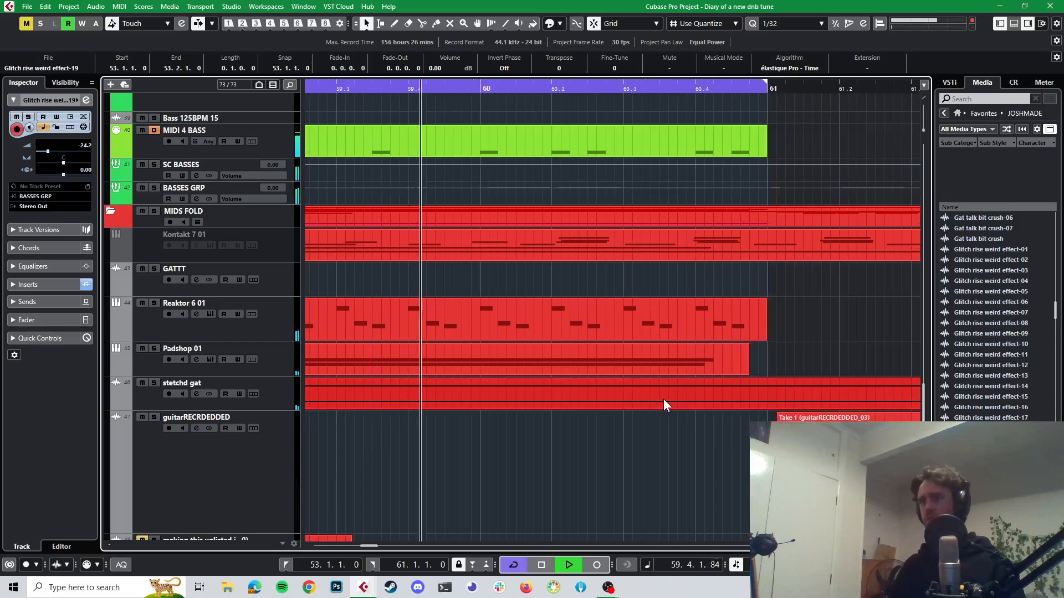
click(154, 303)
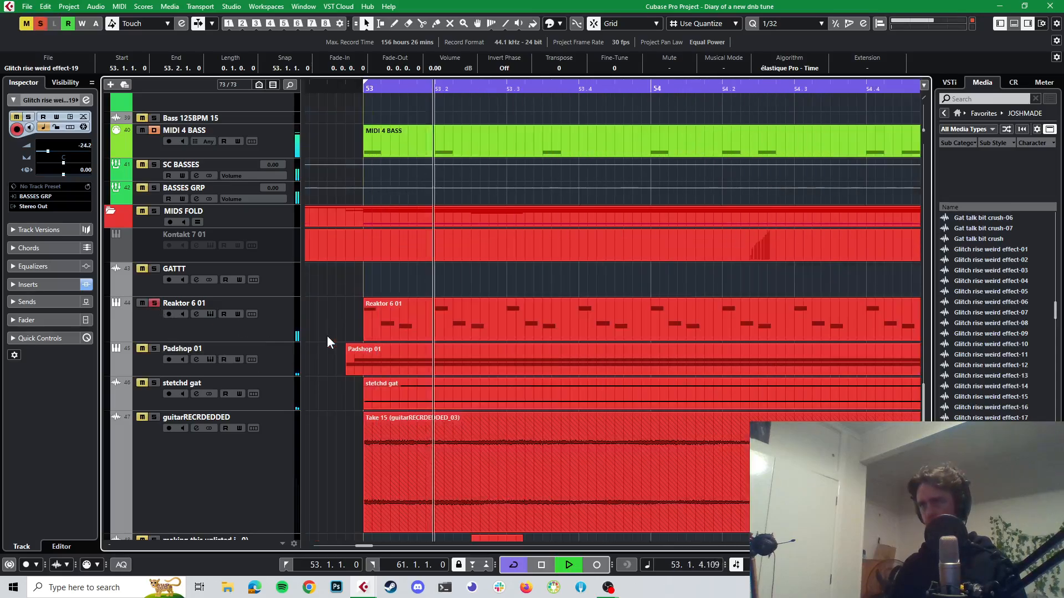
key(space)
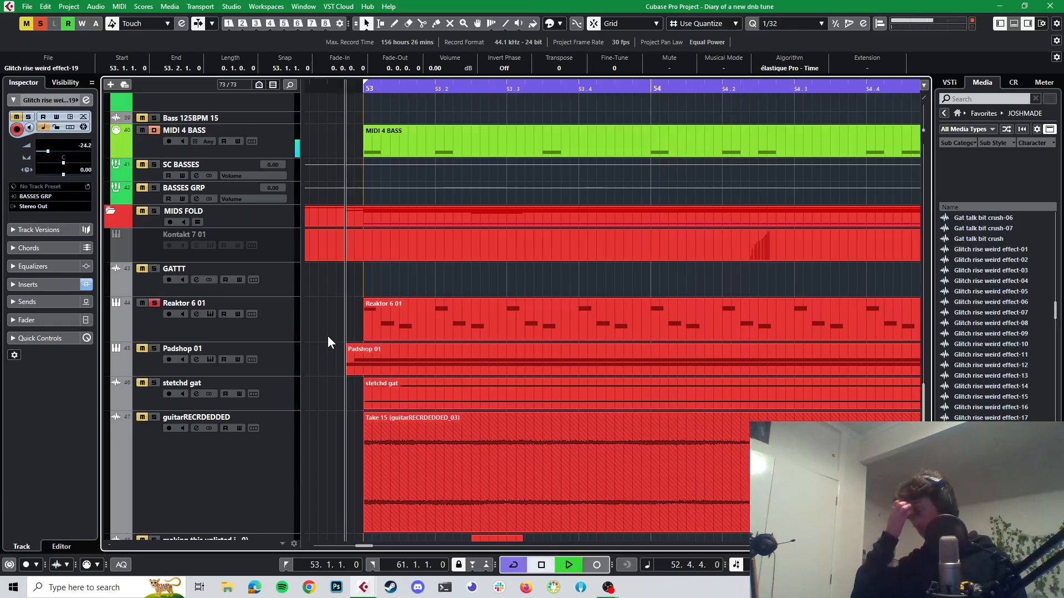
key(space)
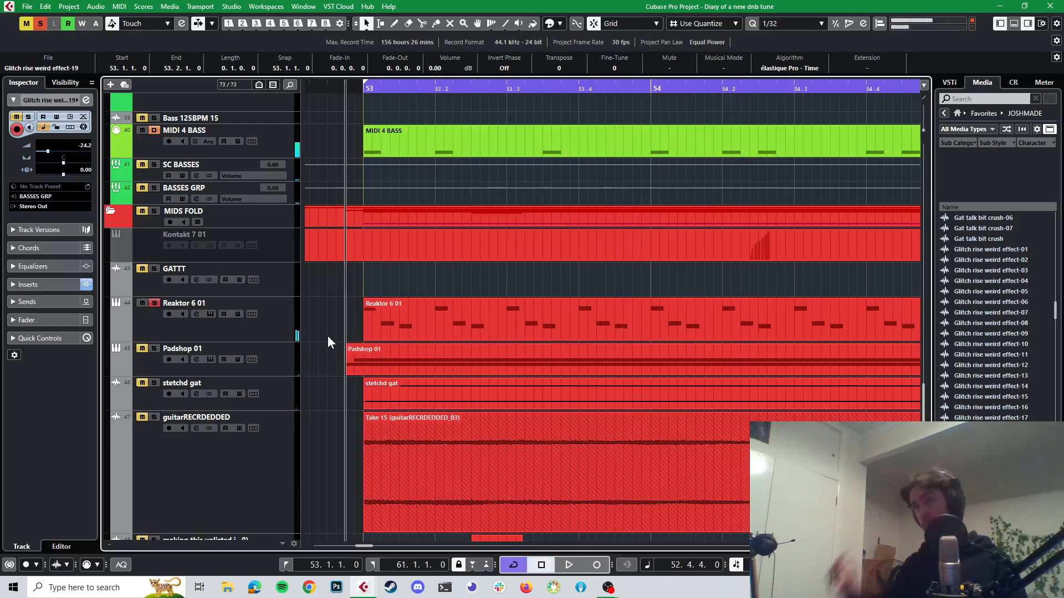
- Check the Reaktor 6 01 track's channel settings, close them and open its Reaktor 6 instrument
click(284, 313)
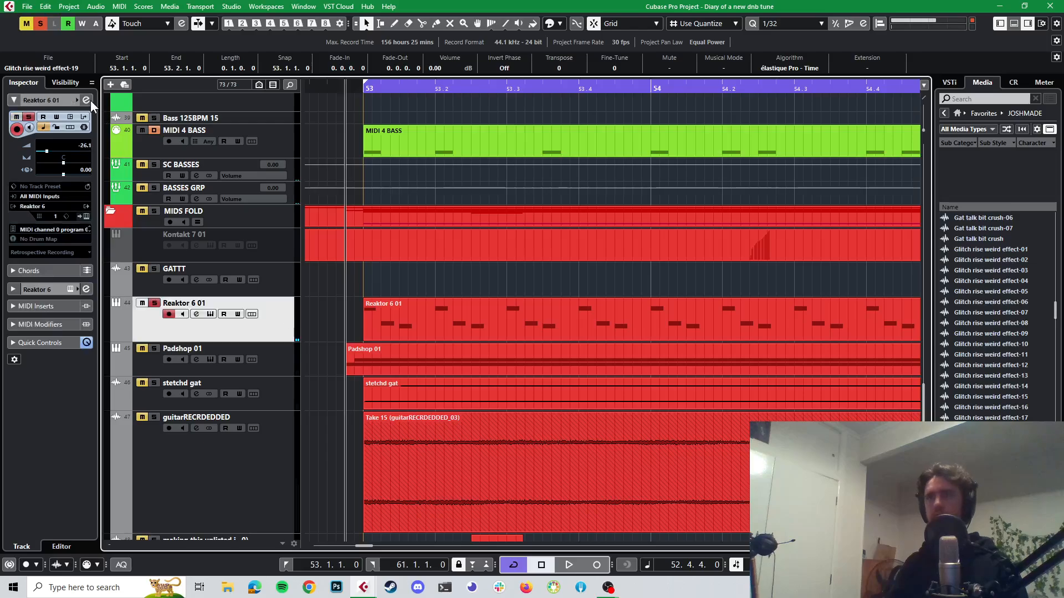
click(87, 100)
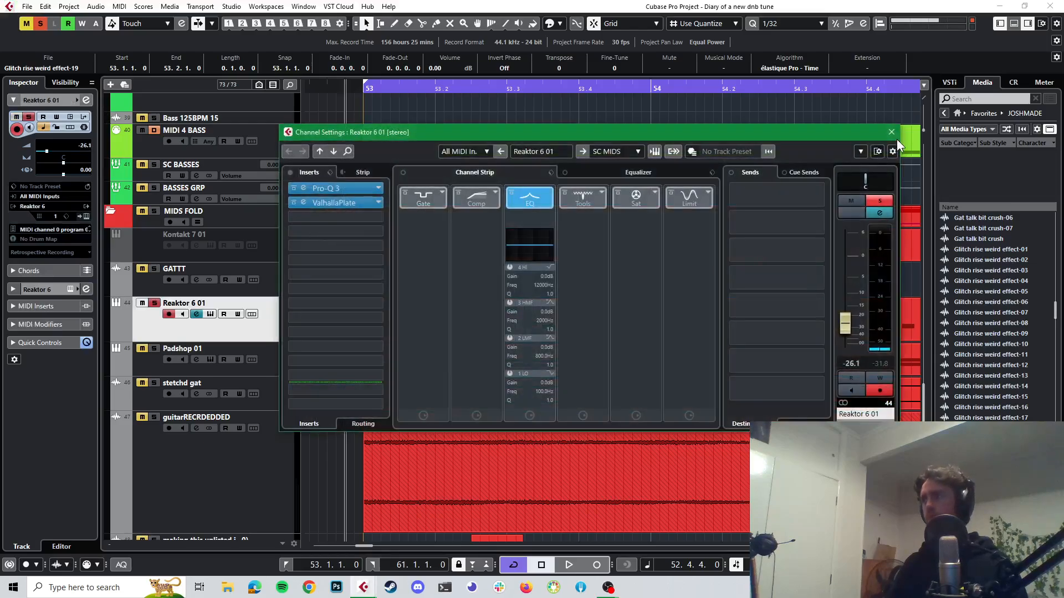
click(891, 132)
click(211, 314)
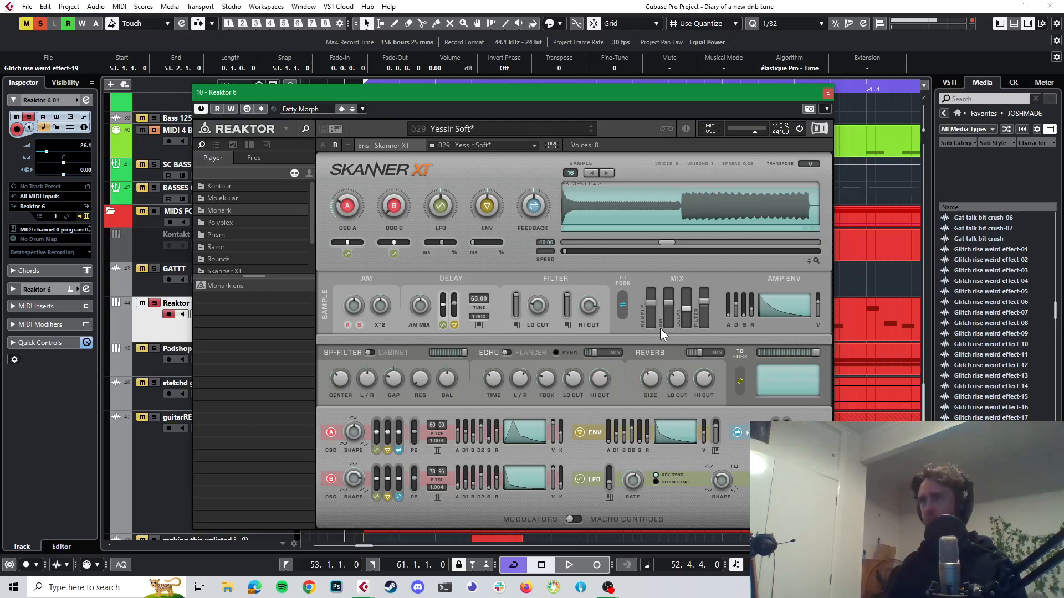
- Play the soloed Reaktor 6 01 part repeatedly while examining the Skanner XT controls of the Yessir Soft patch
key(space)
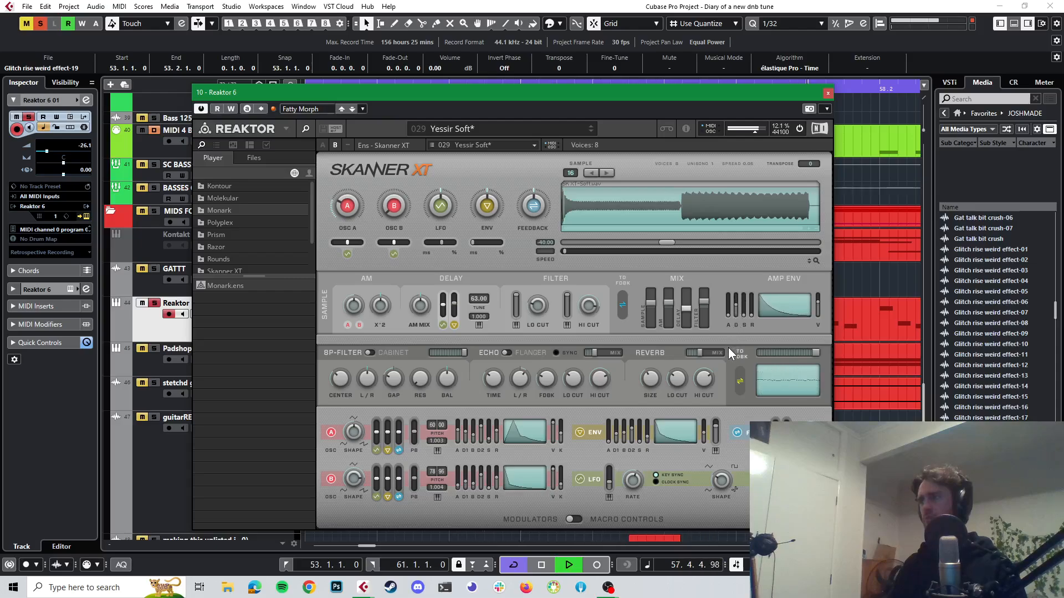
drag(734, 317, 734, 295)
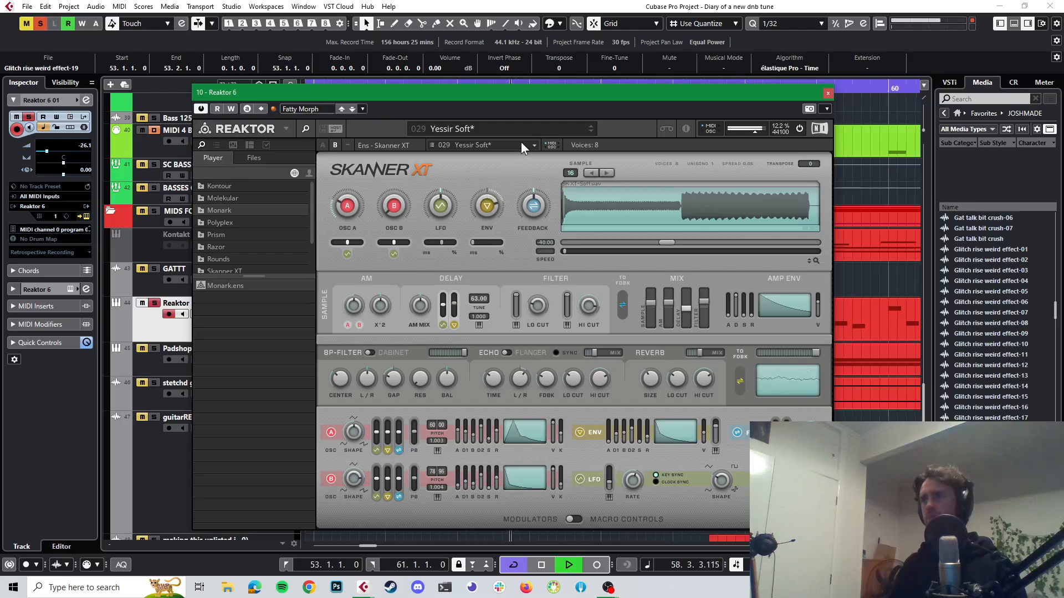
key(space)
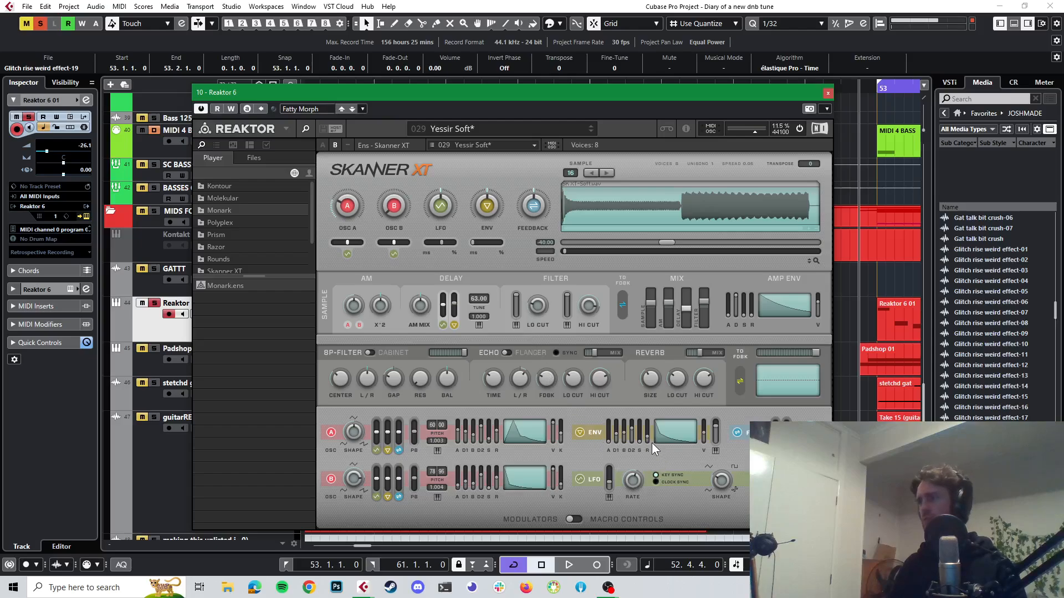
key(space)
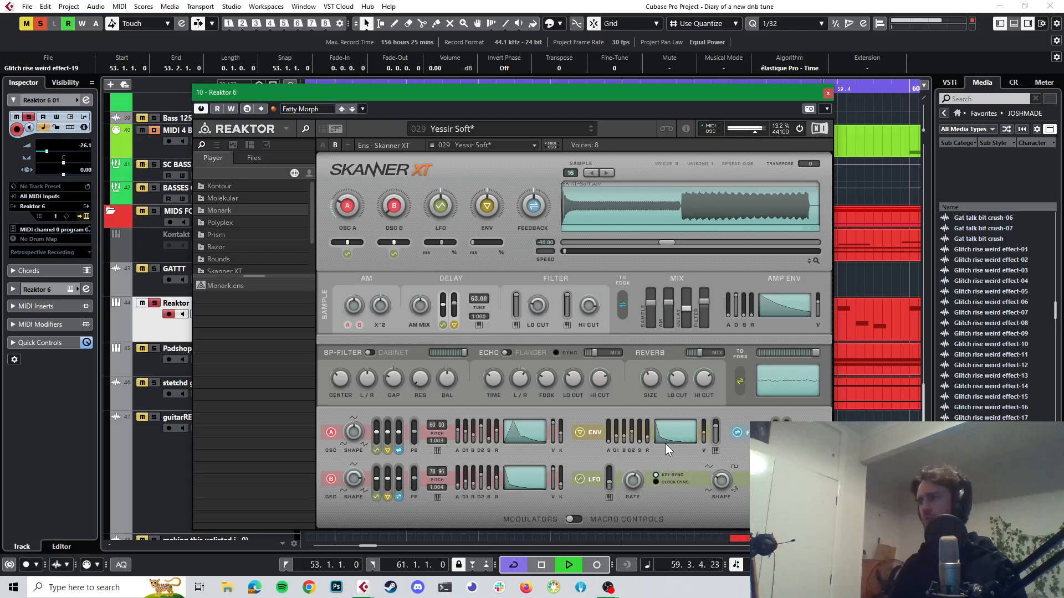
key(space)
key(space)
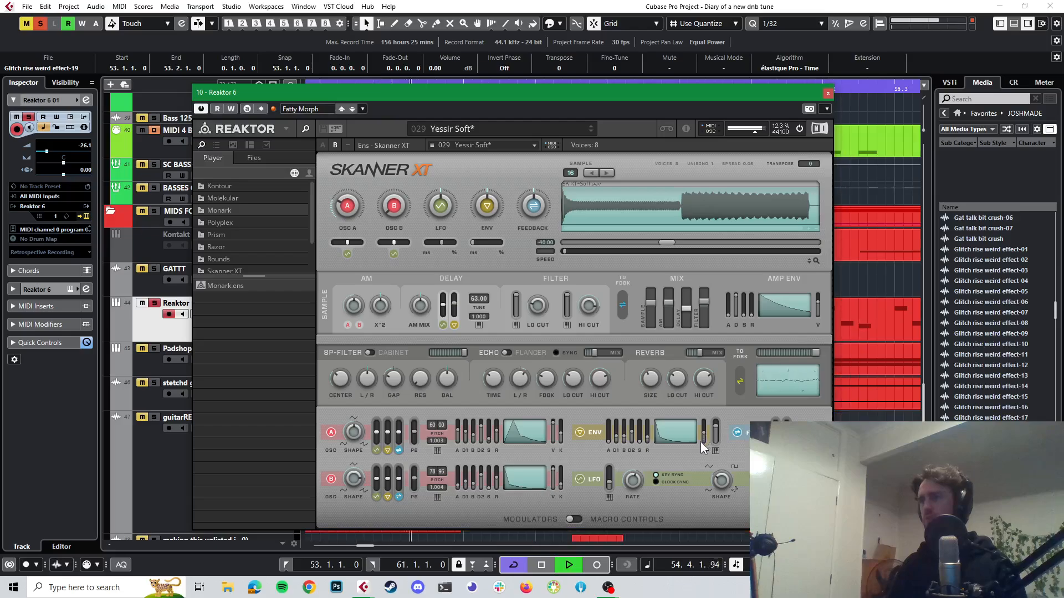
key(space)
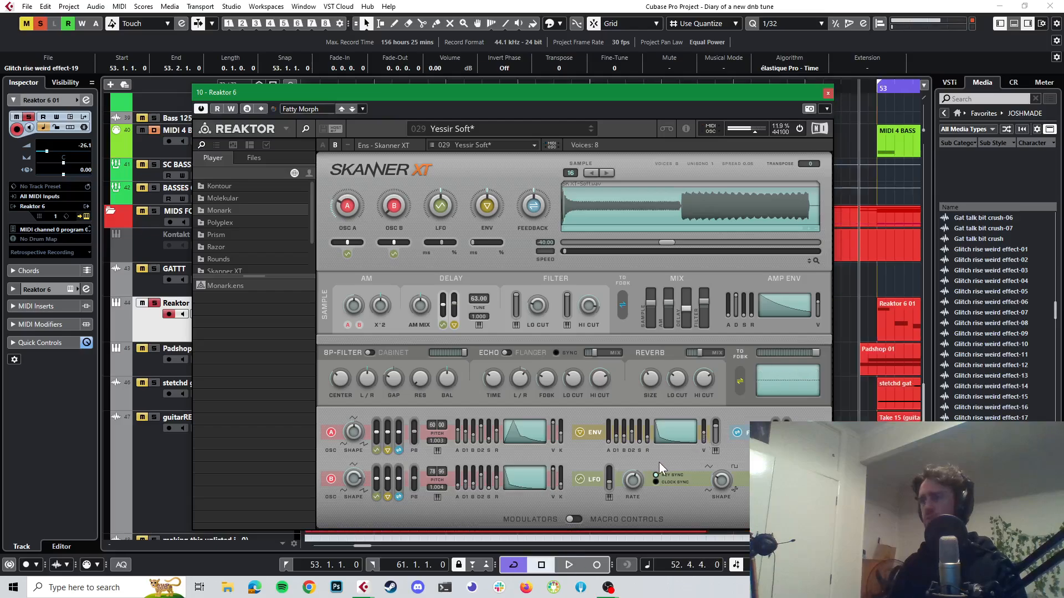
- View Skanner XT's macro controls, return to the modulators view and restart playback
click(570, 520)
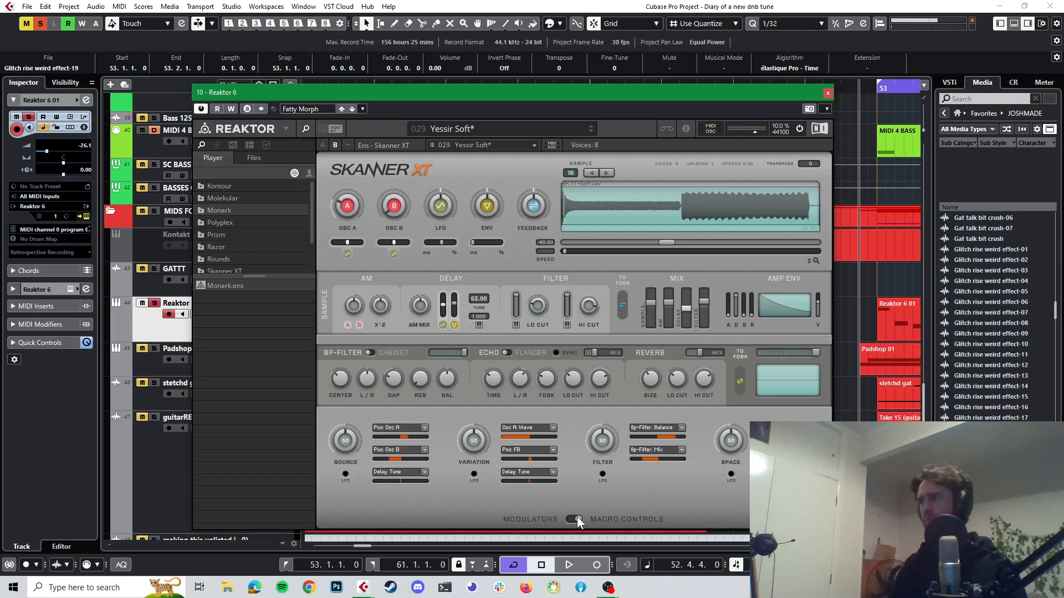
click(575, 519)
key(space)
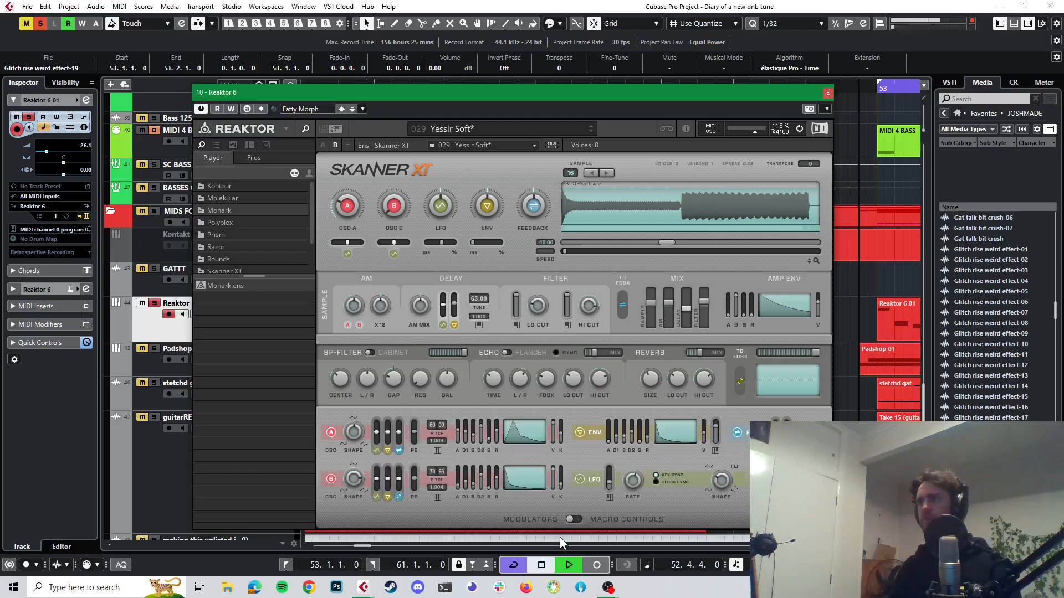
- Bypass the ValhallaPlate insert on the Reaktor 6 01 channel and reopen the Reaktor instrument
click(827, 94)
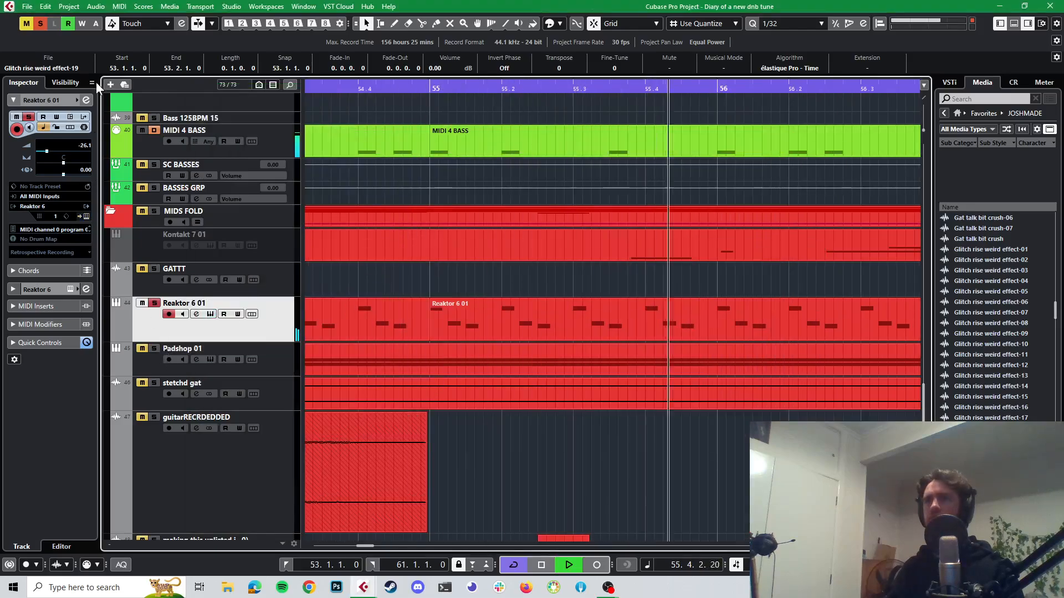
click(88, 100)
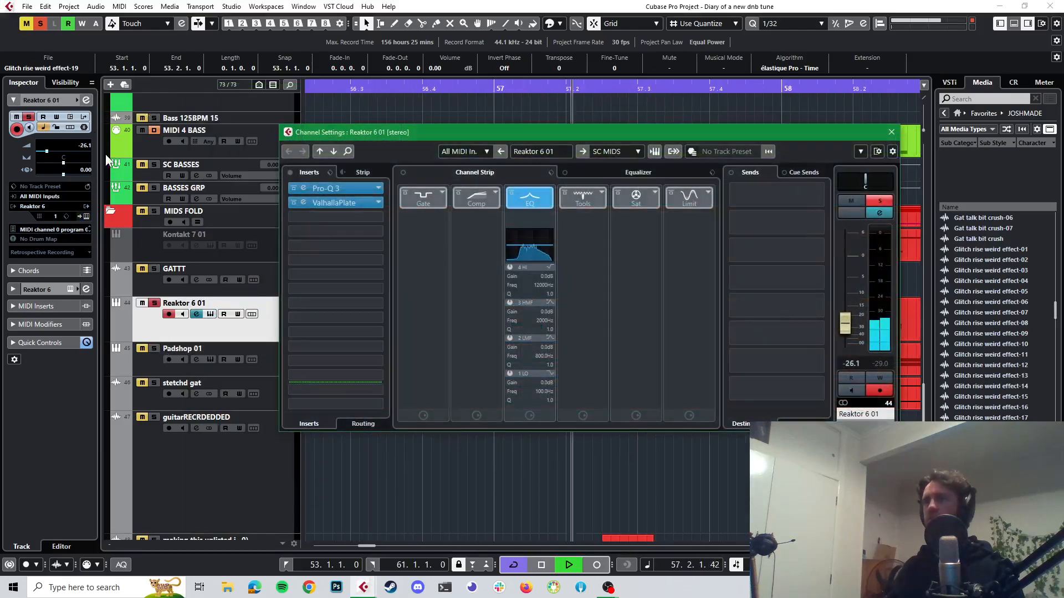
click(289, 204)
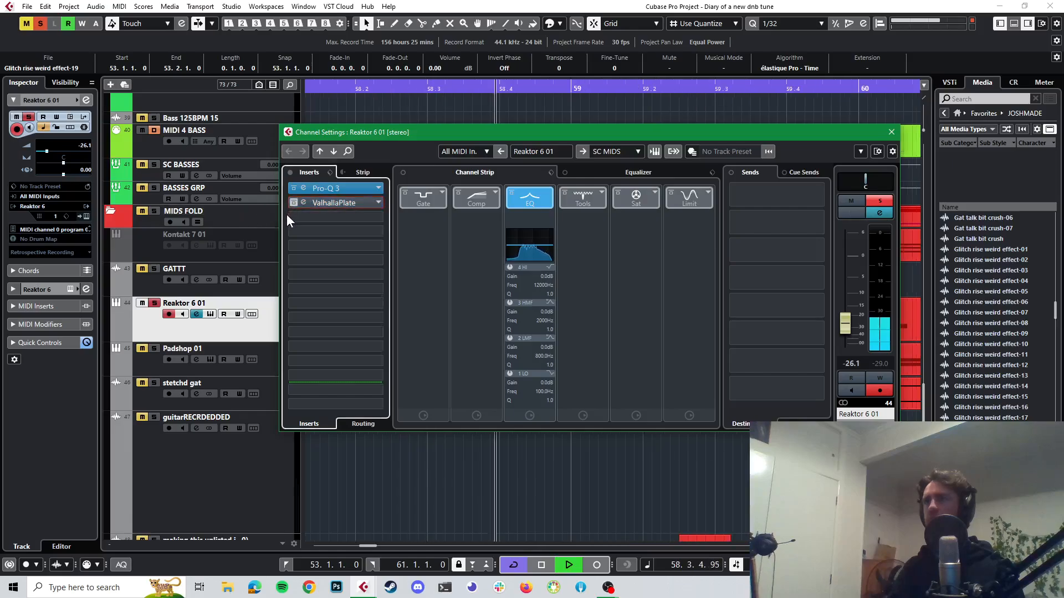
click(210, 314)
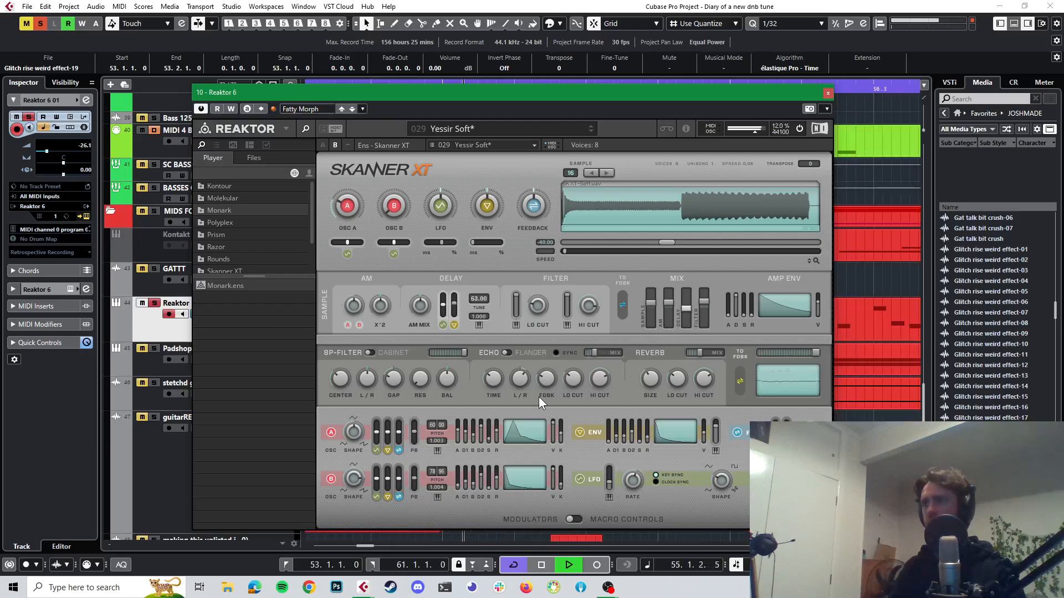
- Audition the soloed Skanner XT patch without ValhallaPlate over the loop from bar 53, examining its oscillator, delay and effect controls
key(space)
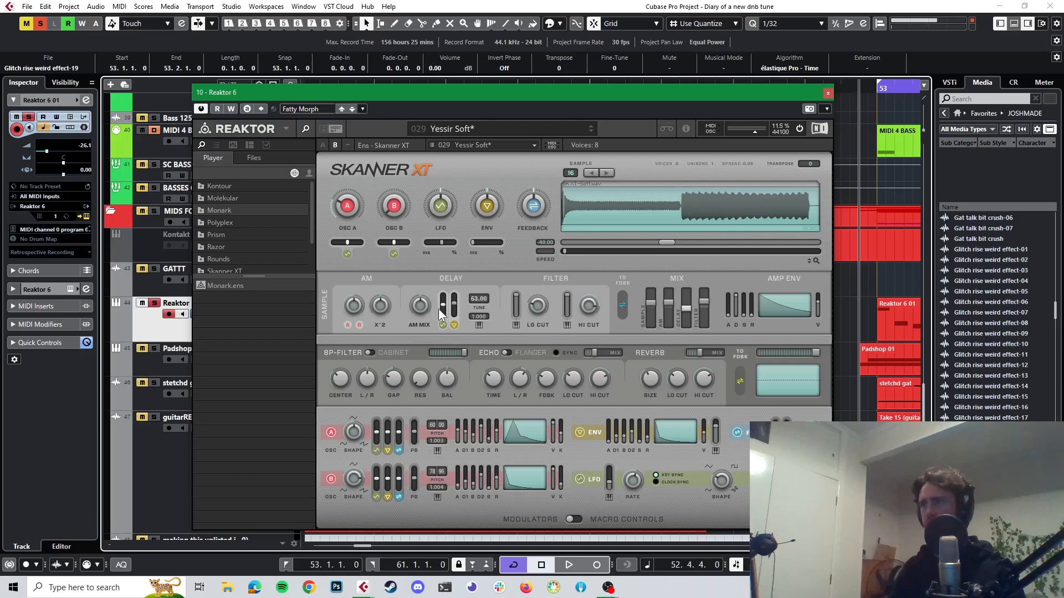
key(space)
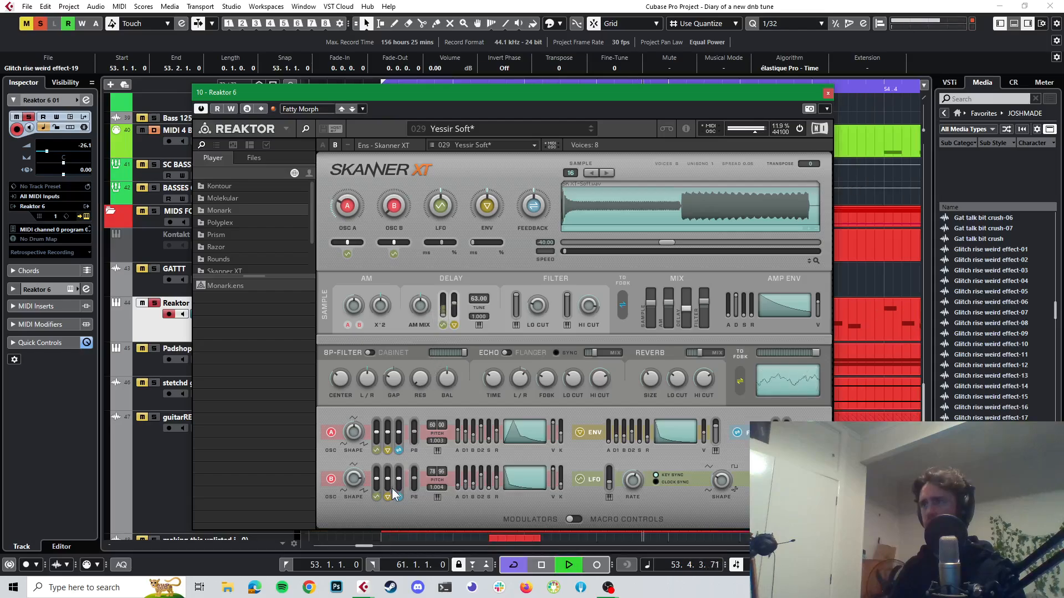
key(space)
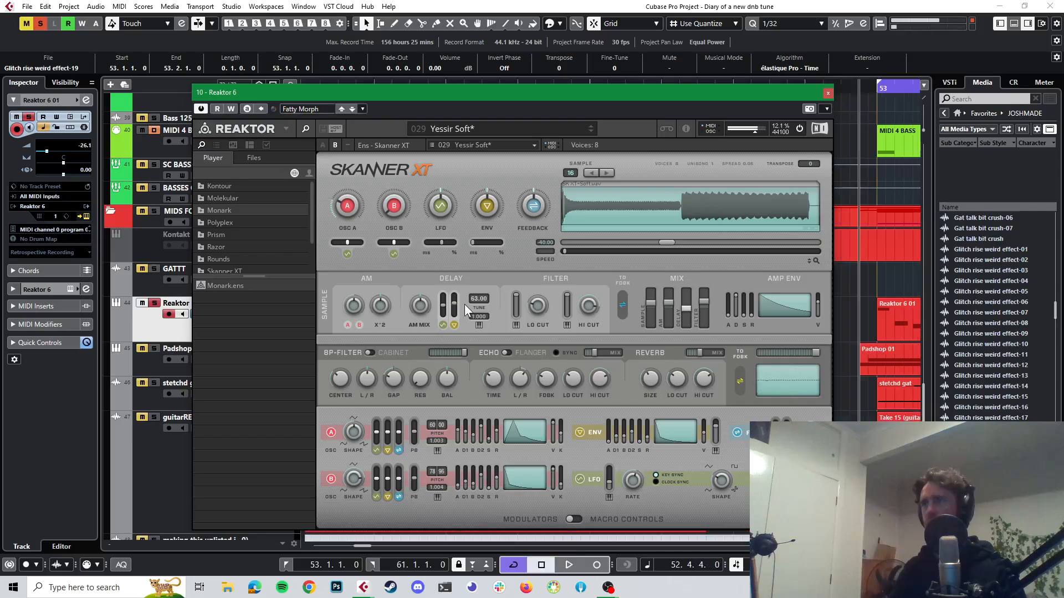
key(space)
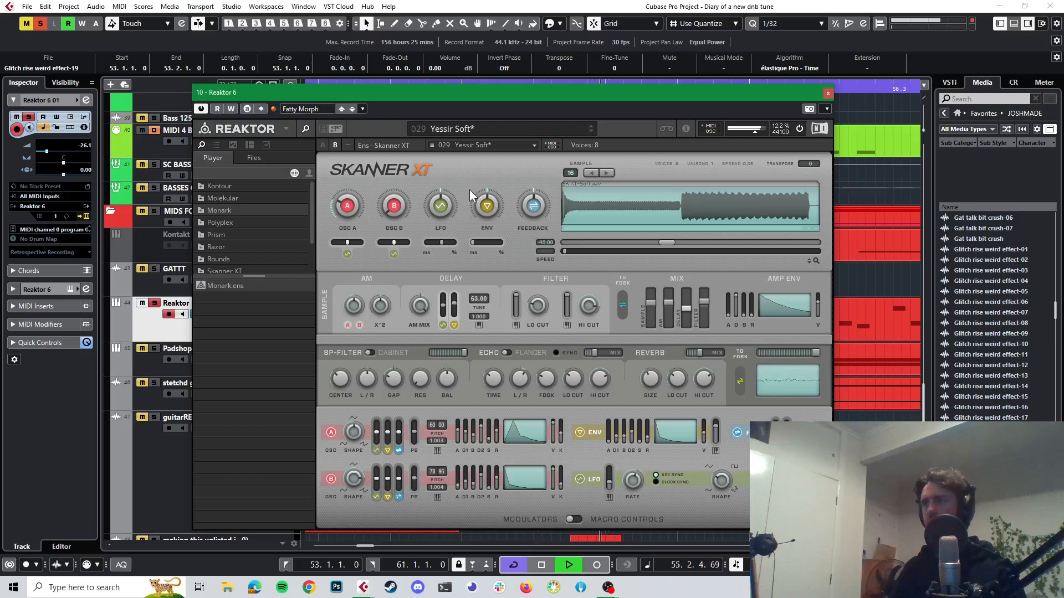
key(space)
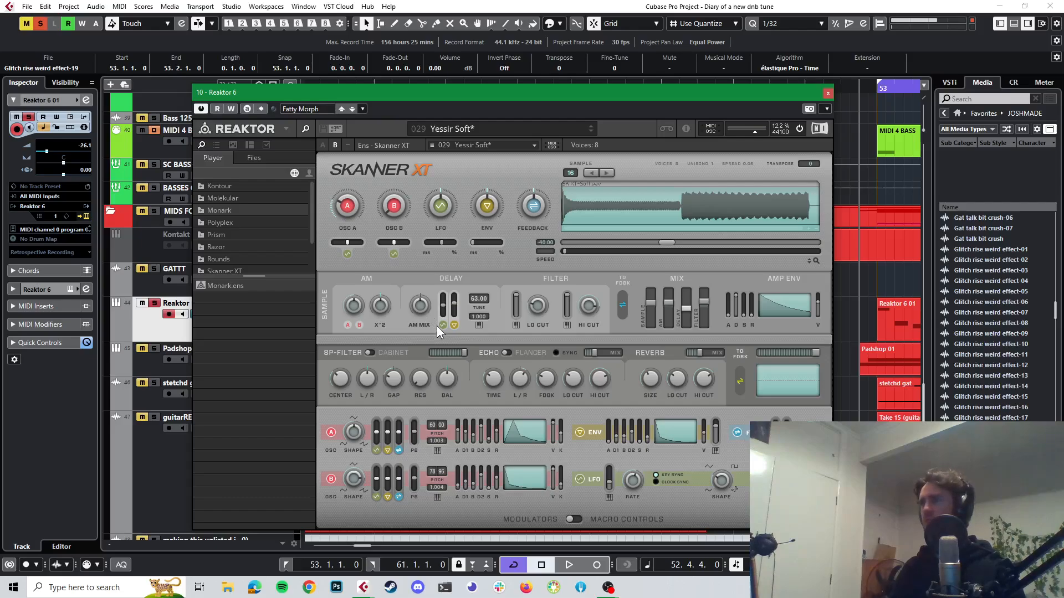
key(space)
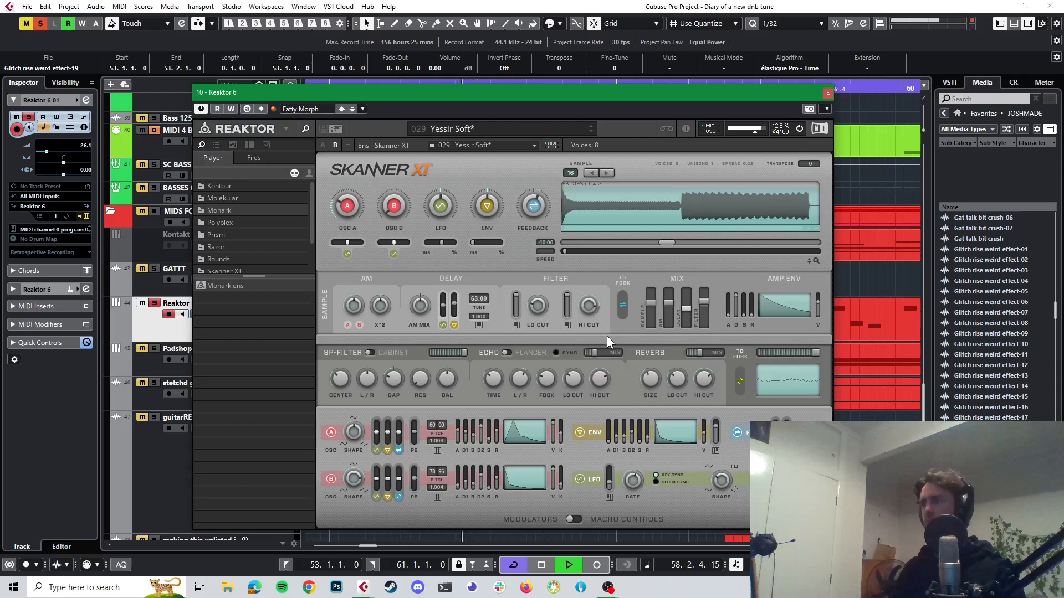
key(space)
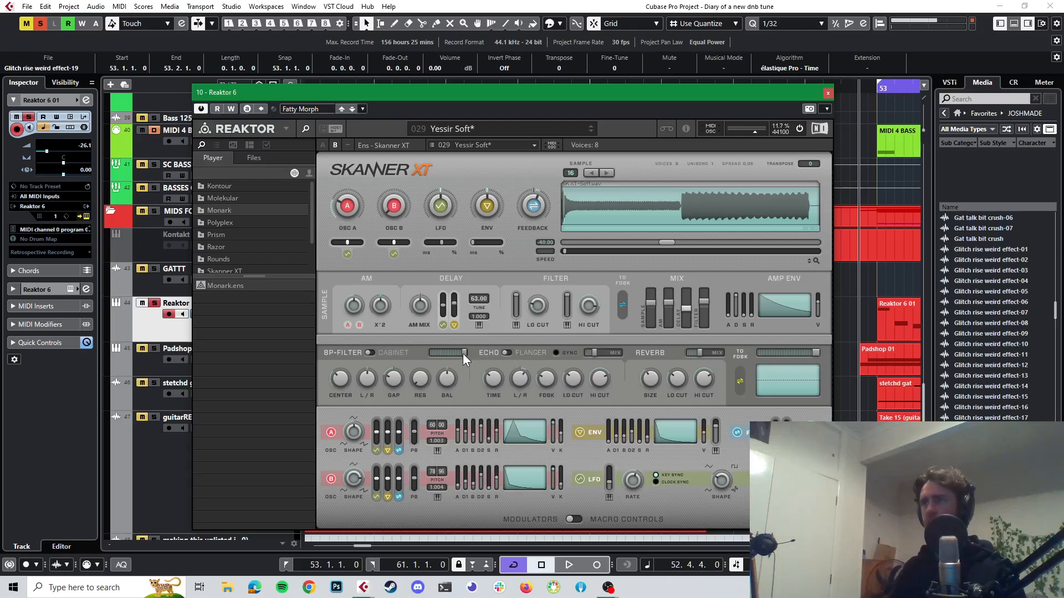
- Lower the BP-filter amount slightly and turn the Reverb and Echo mixes fully down in Skanner XT during playback
key(space)
mouse_move(464, 353)
mouse_down()
mouse_move(433, 353)
mouse_move(462, 353)
mouse_up()
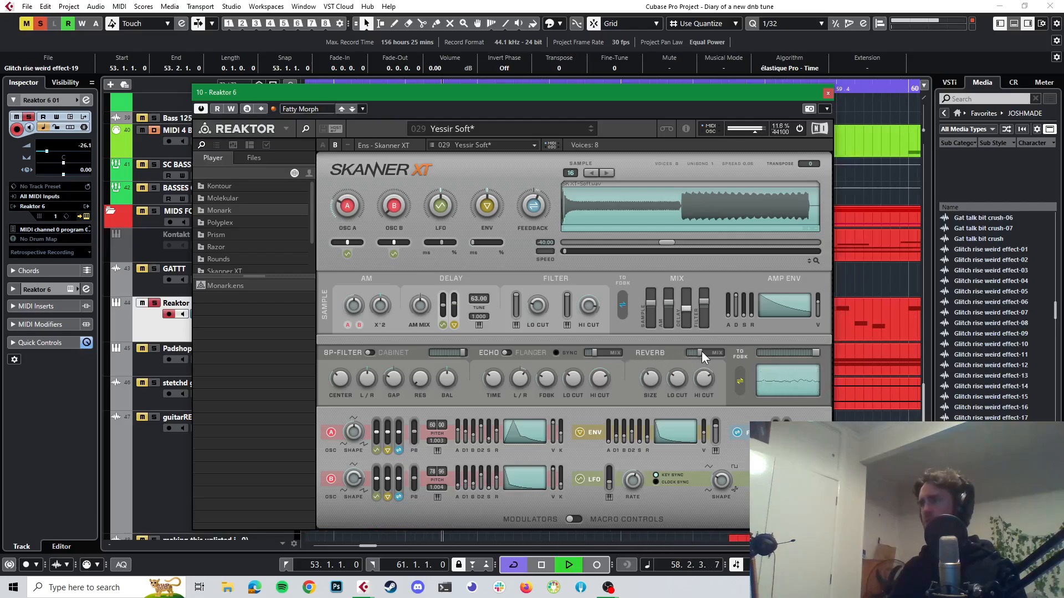
mouse_move(701, 352)
mouse_down()
mouse_move(745, 351)
mouse_move(687, 354)
mouse_up()
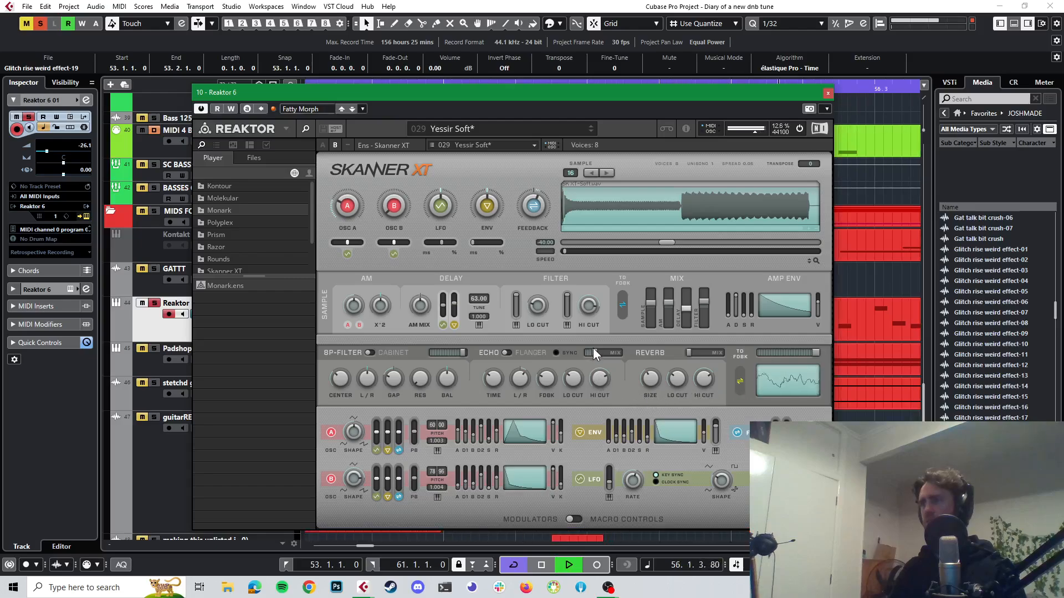
drag(593, 352, 550, 351)
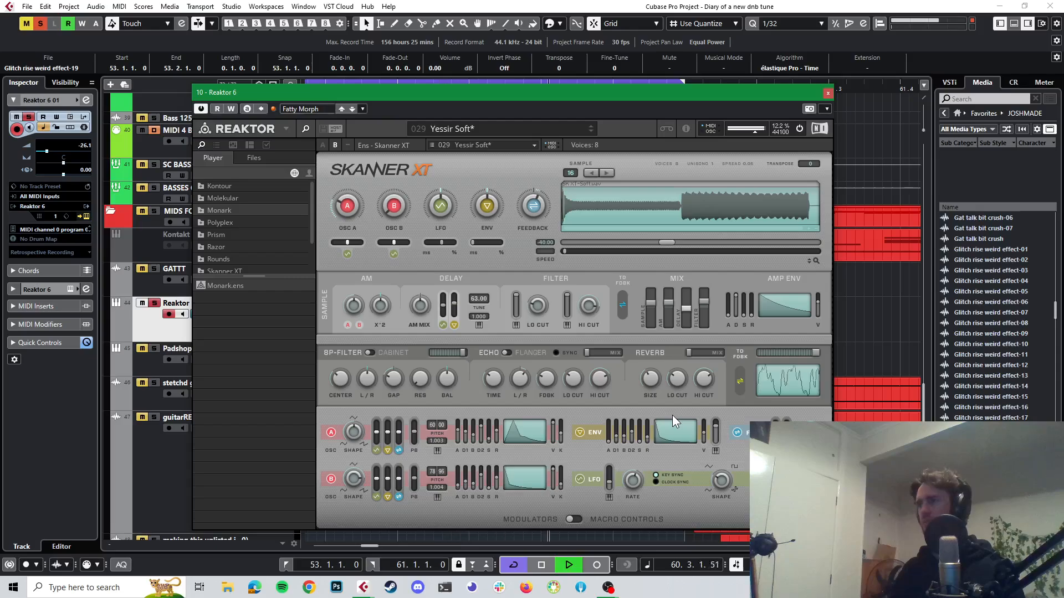
key(space)
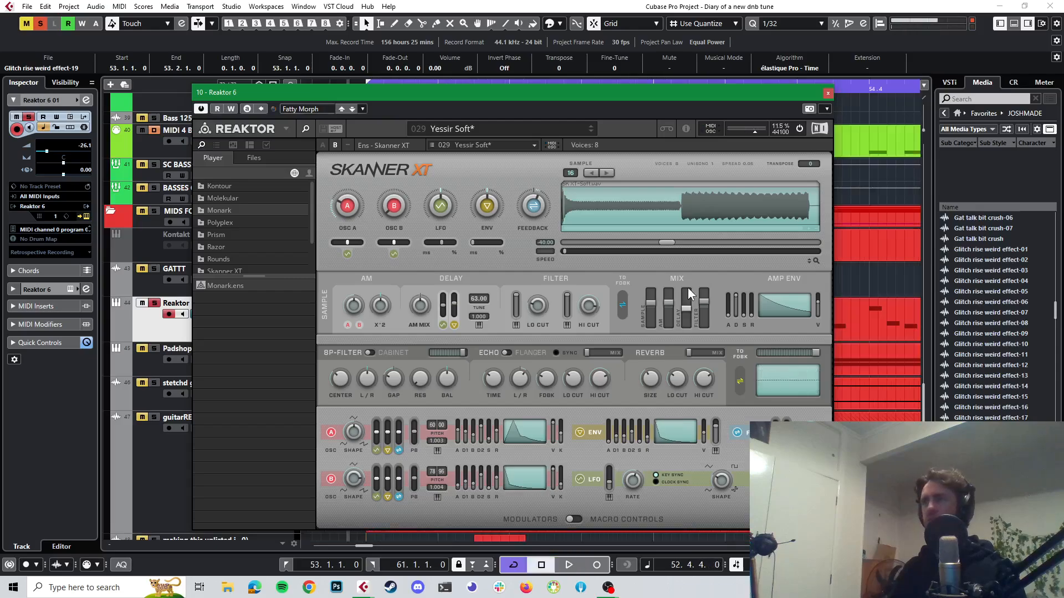
key(space)
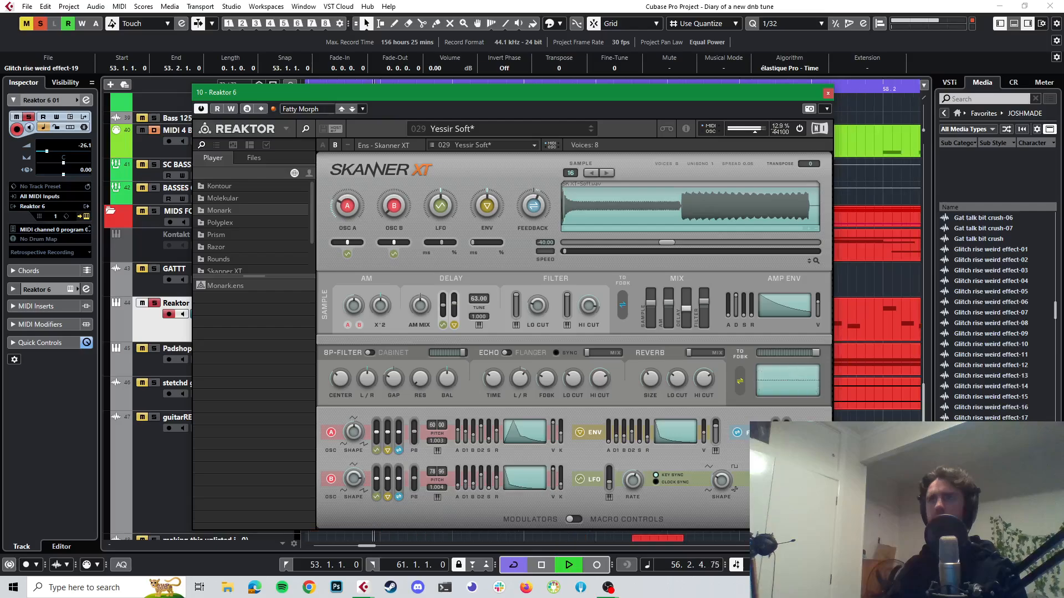
click(828, 92)
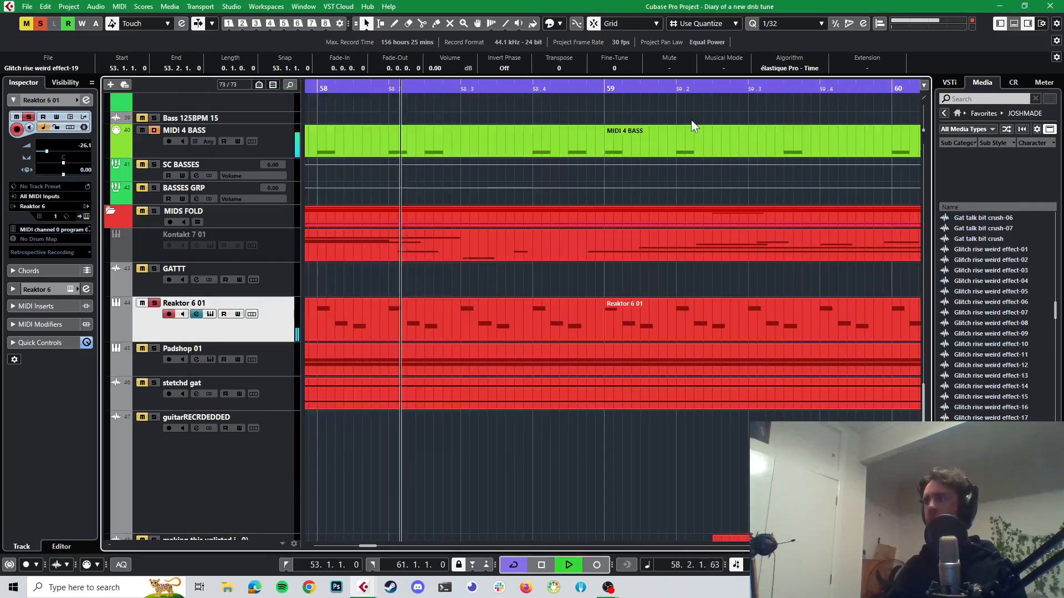
- Re-enable the ValhallaPlate insert on the Reaktor 6 01 channel and lower its mix to 22.8 %
click(85, 100)
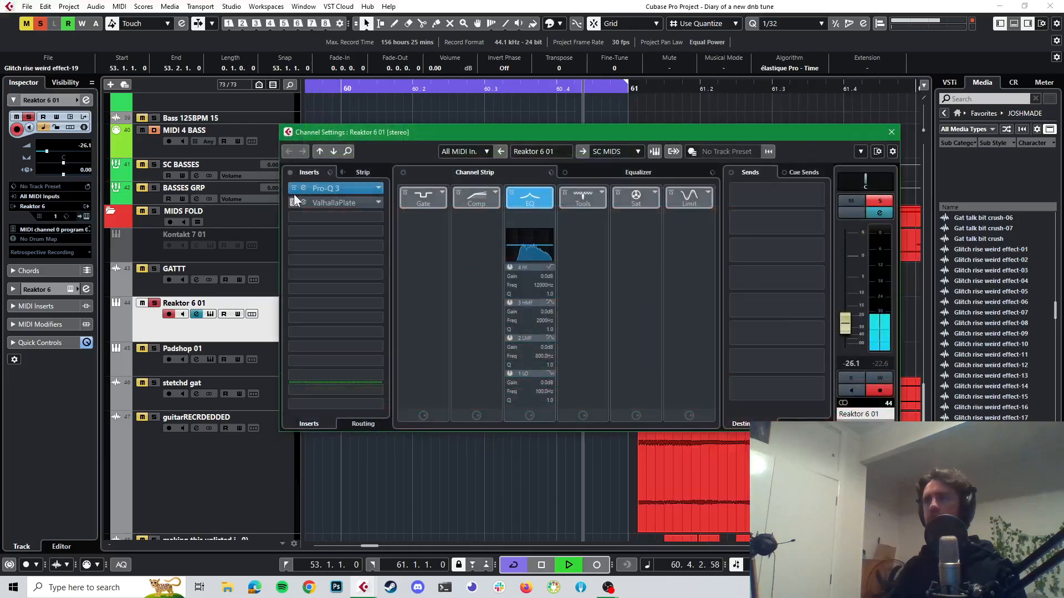
click(292, 203)
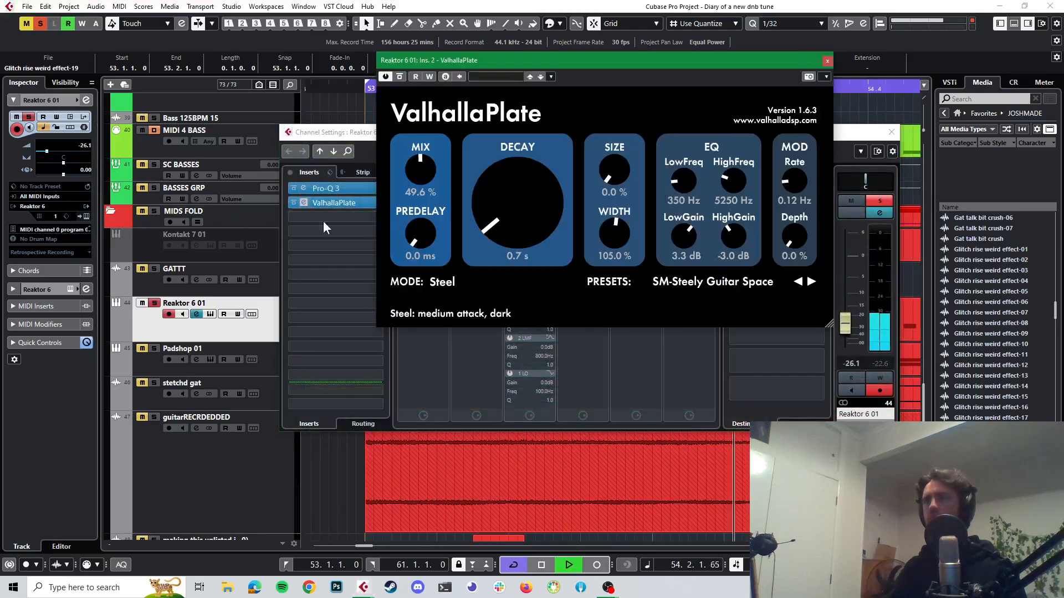
drag(420, 169, 424, 198)
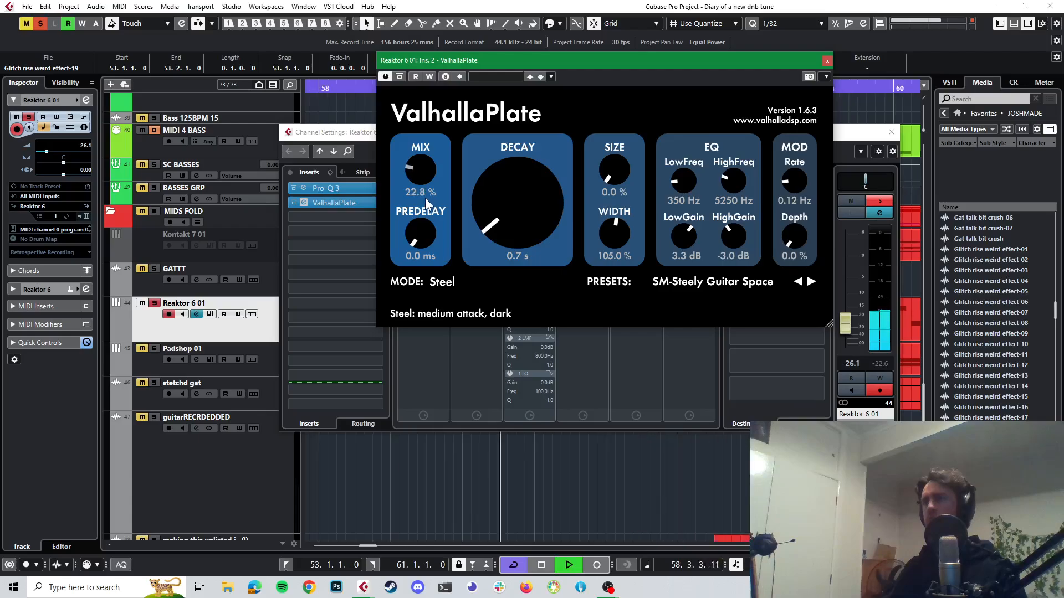
click(827, 61)
click(890, 132)
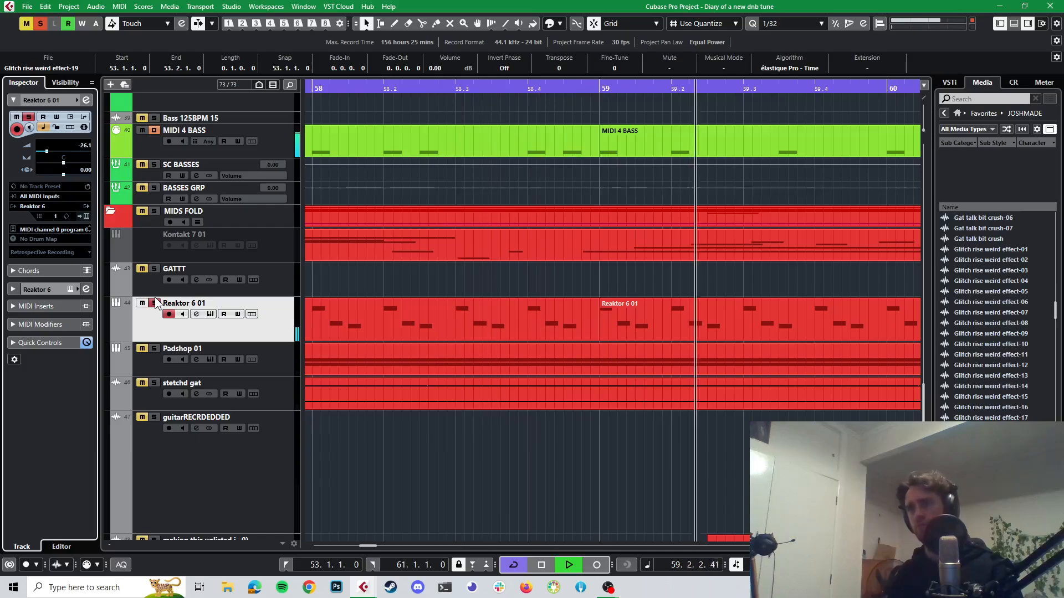
- Unsolo the Reaktor 6 01 track and play the full mix from the loop start
key(space)
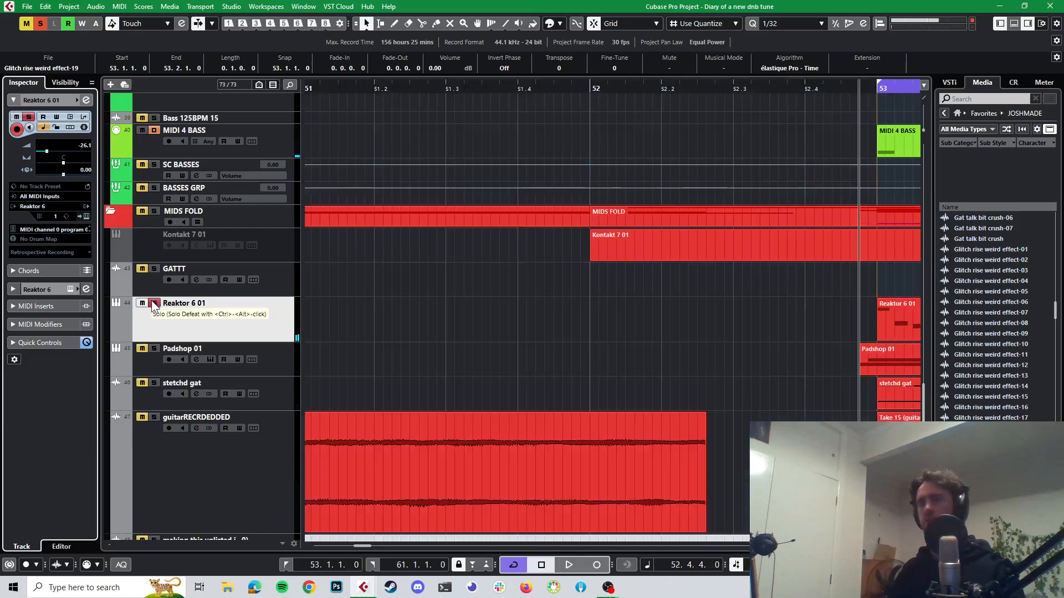
click(155, 306)
key(space)
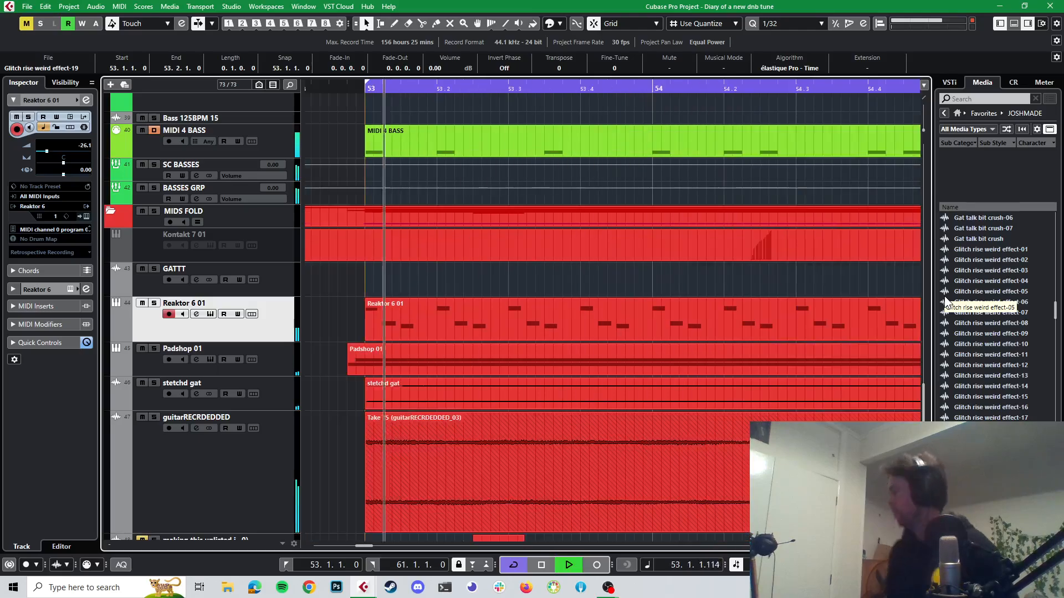
key(space)
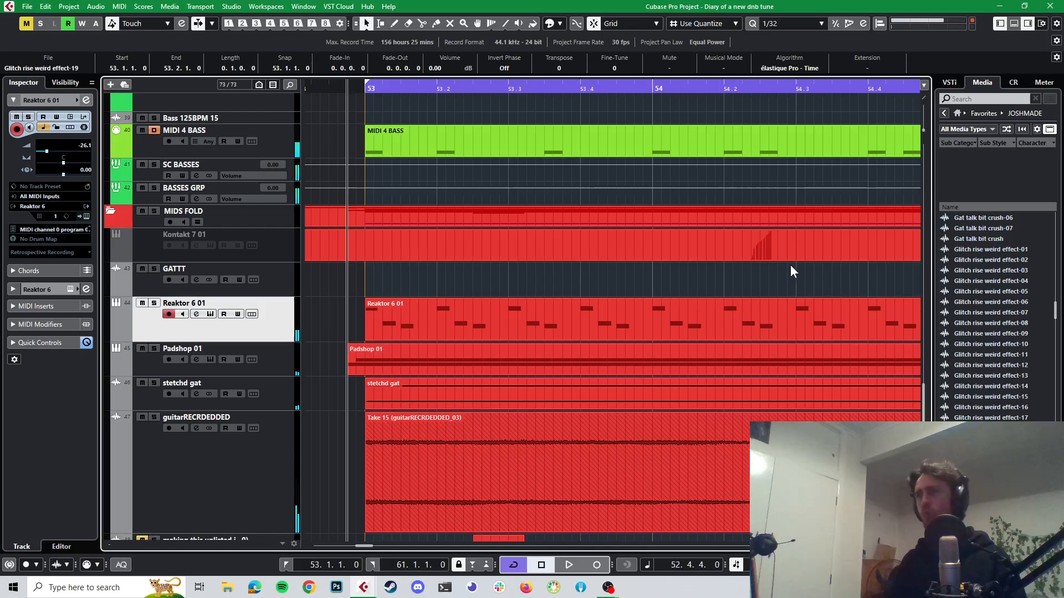
- Look through the Serum and sub tracks in the BASSES FOLD folder and play the loop to hear them in the mix
scroll(552, 250, up, 10)
scroll(552, 255, up, 4)
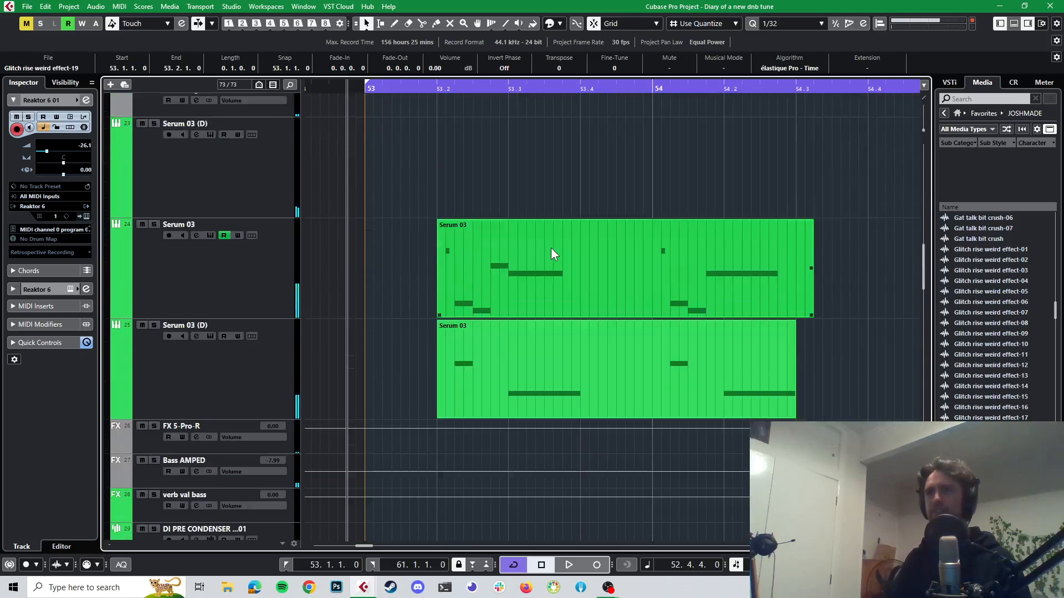
scroll(531, 252, up, 12)
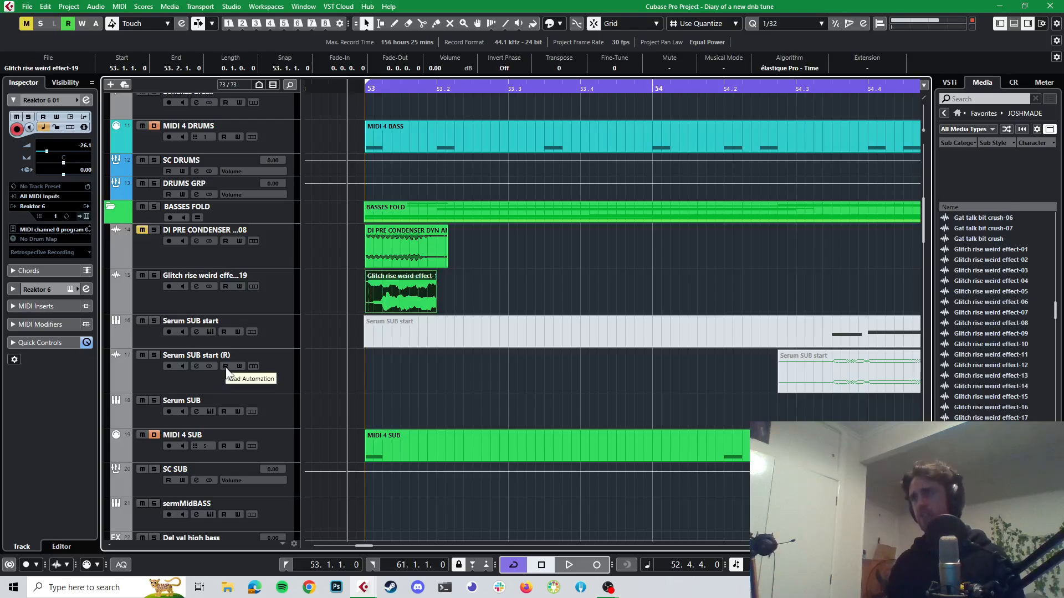
scroll(509, 291, down, 5)
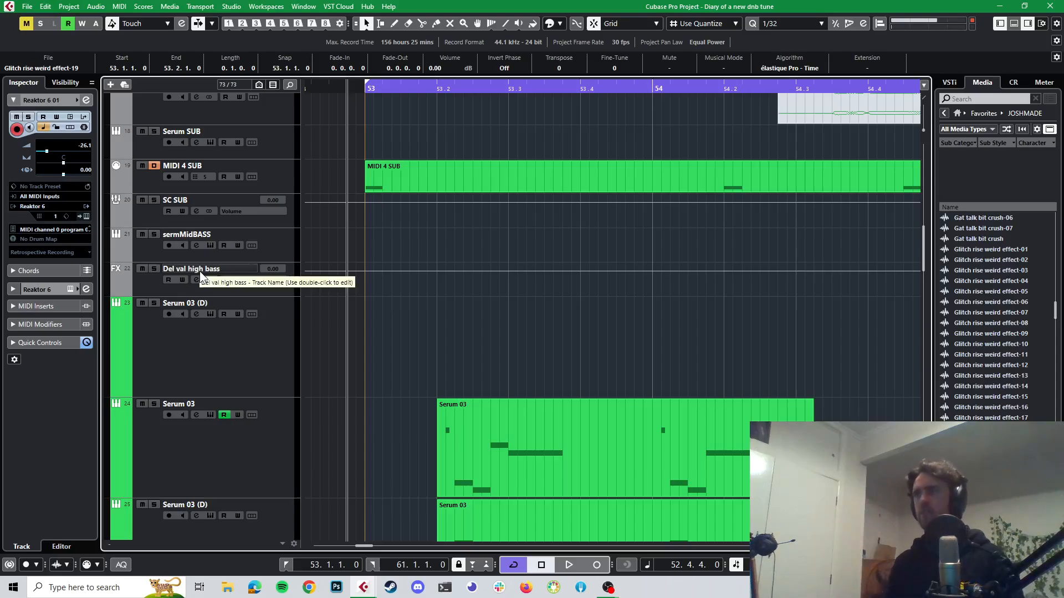
key(space)
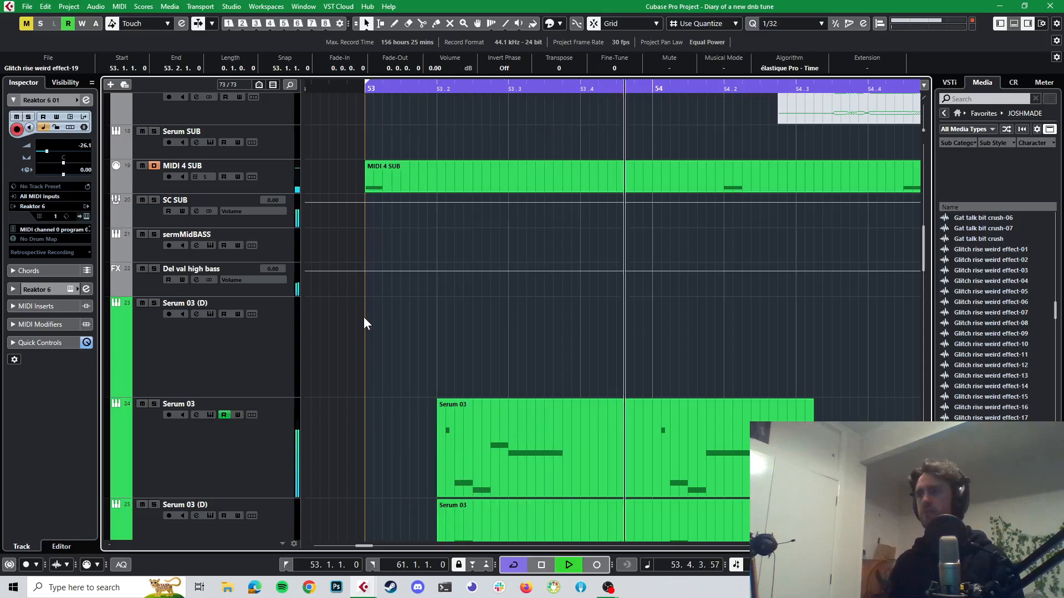
key(space)
scroll(366, 315, up, 5)
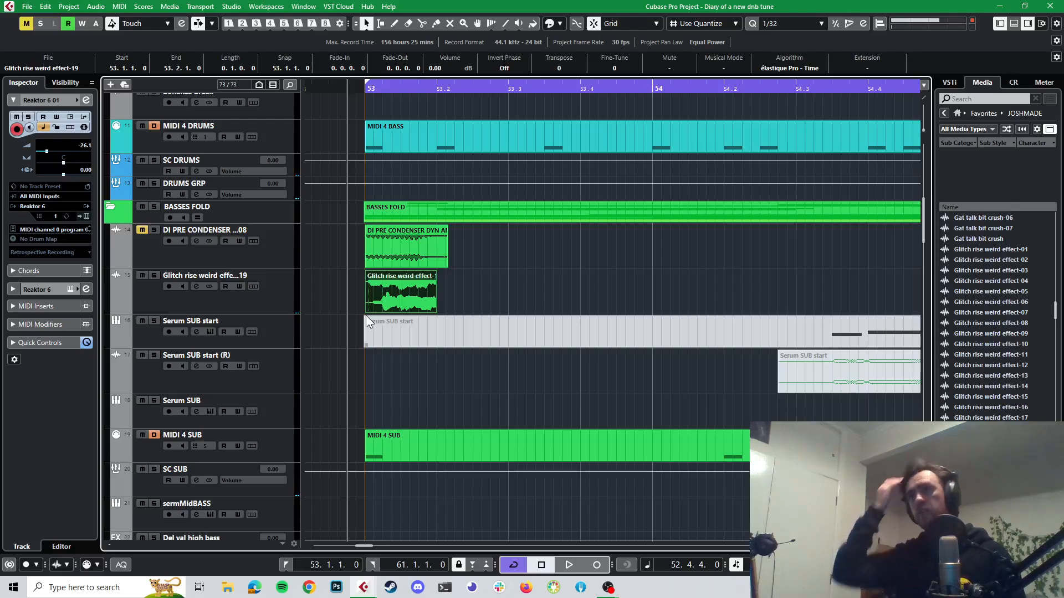
click(154, 275)
scroll(360, 304, down, 6)
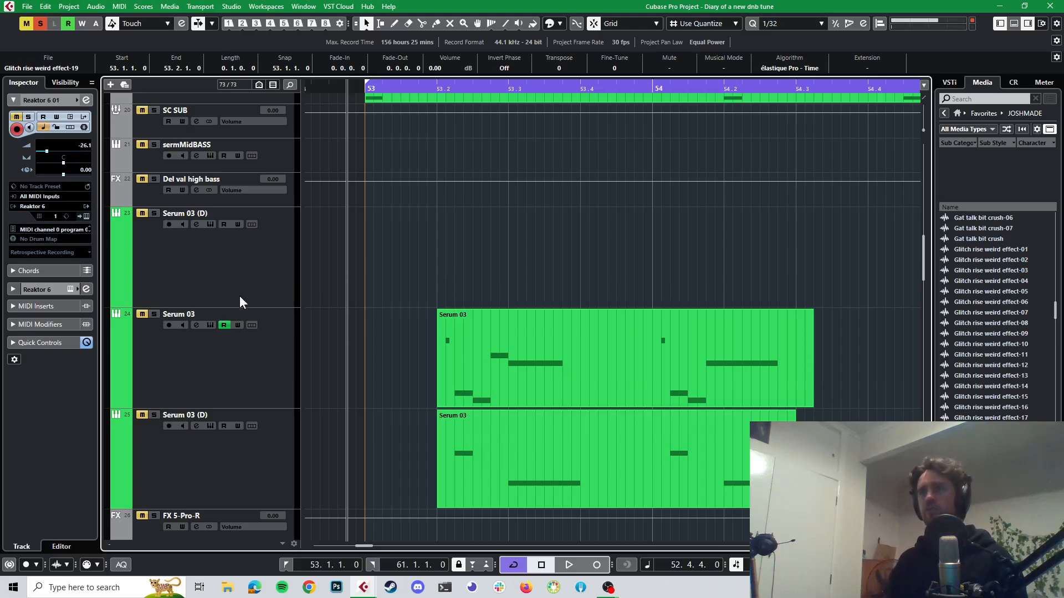
scroll(375, 244, up, 3)
scroll(324, 174, up, 3)
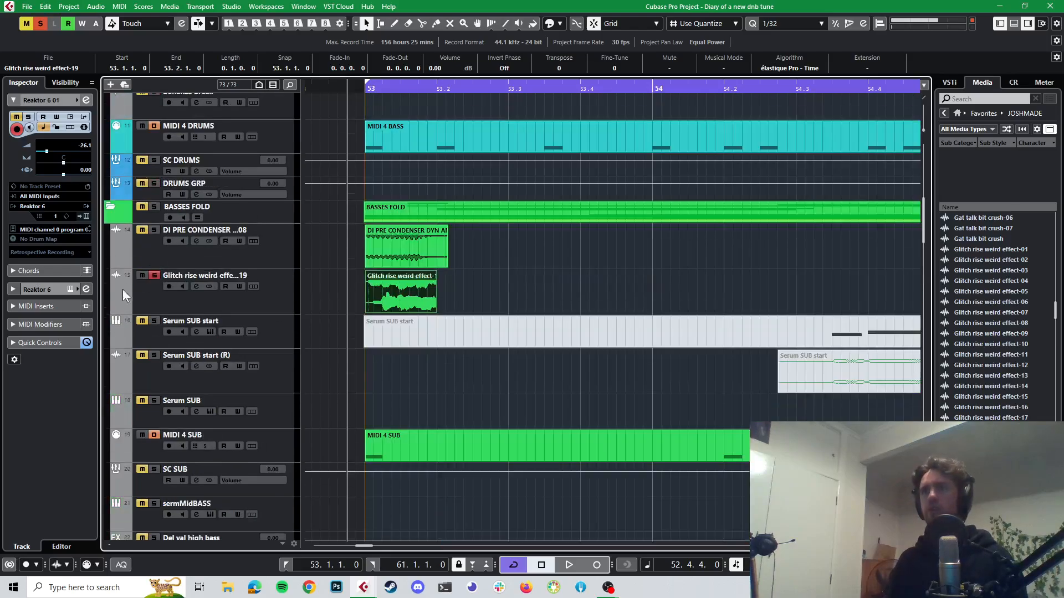
click(155, 275)
- Solo the BASSES FOLD folder and audition the basses over the loop from bar 53
click(157, 206)
key(space)
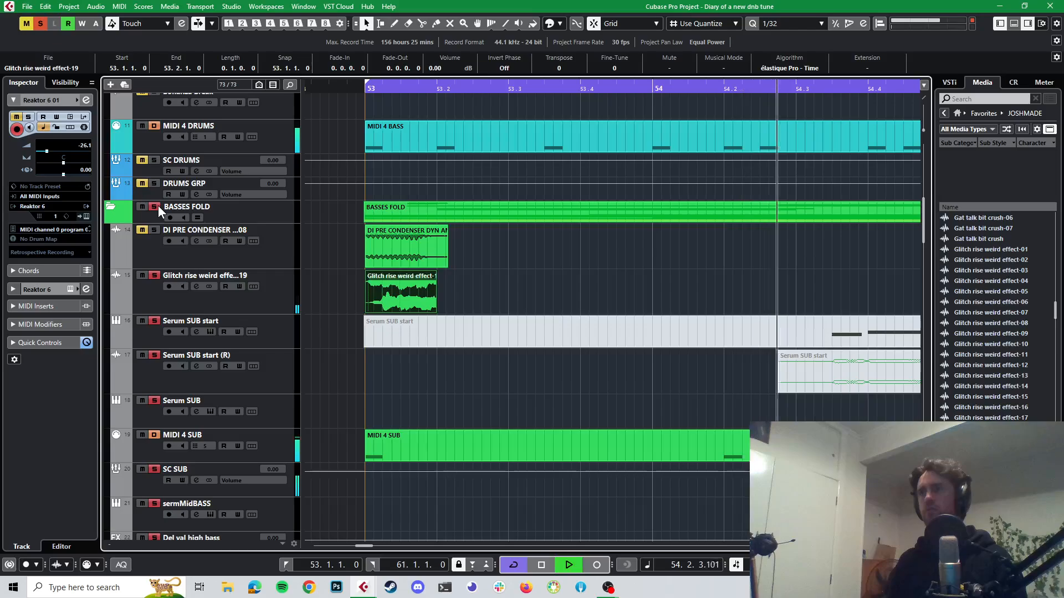
key(space)
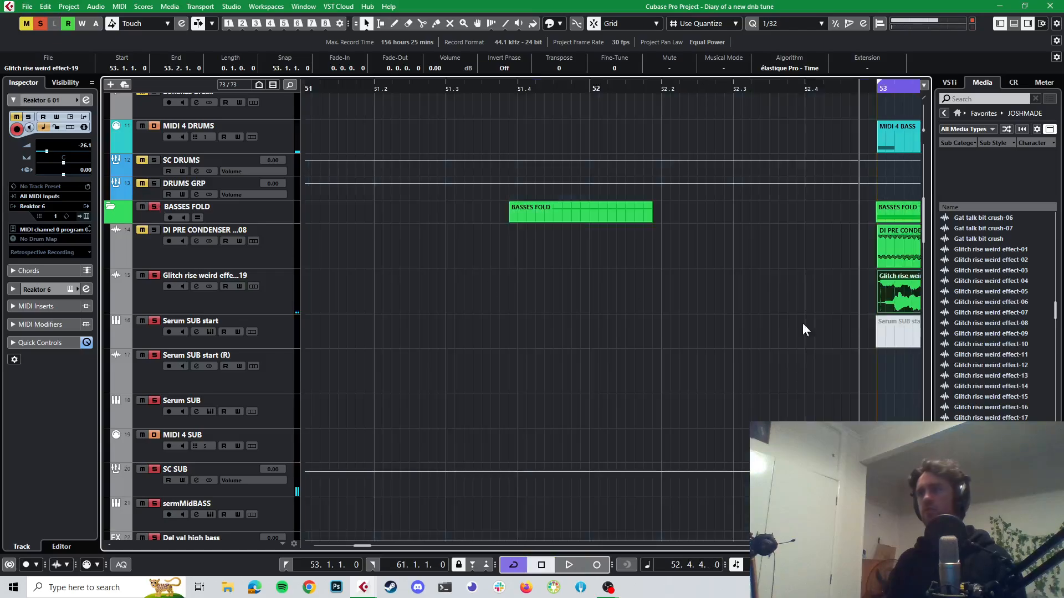
scroll(731, 383, right, 4)
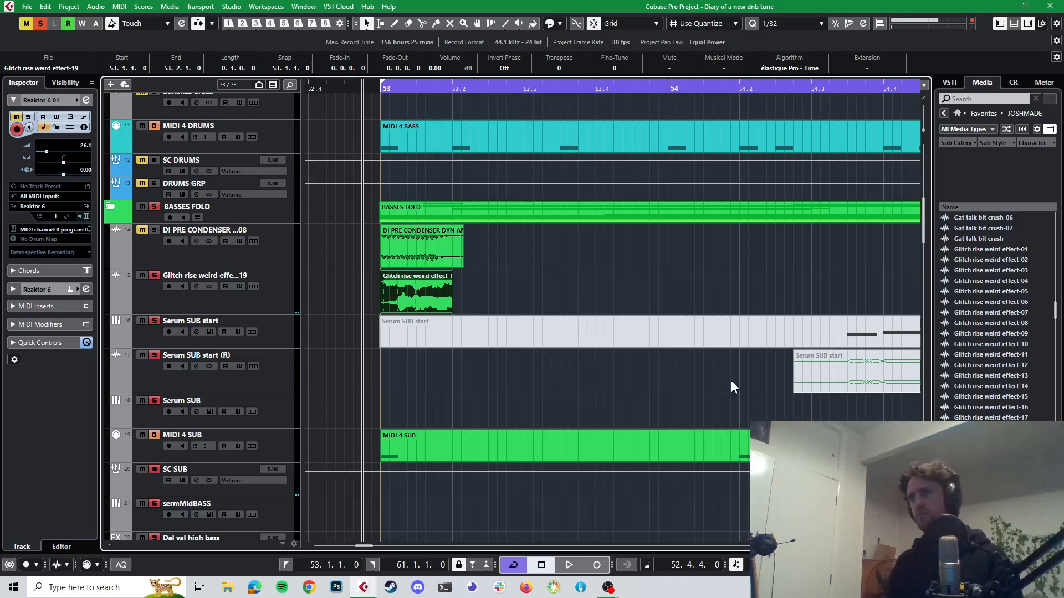
ctrl+scroll(514, 366, down, 2)
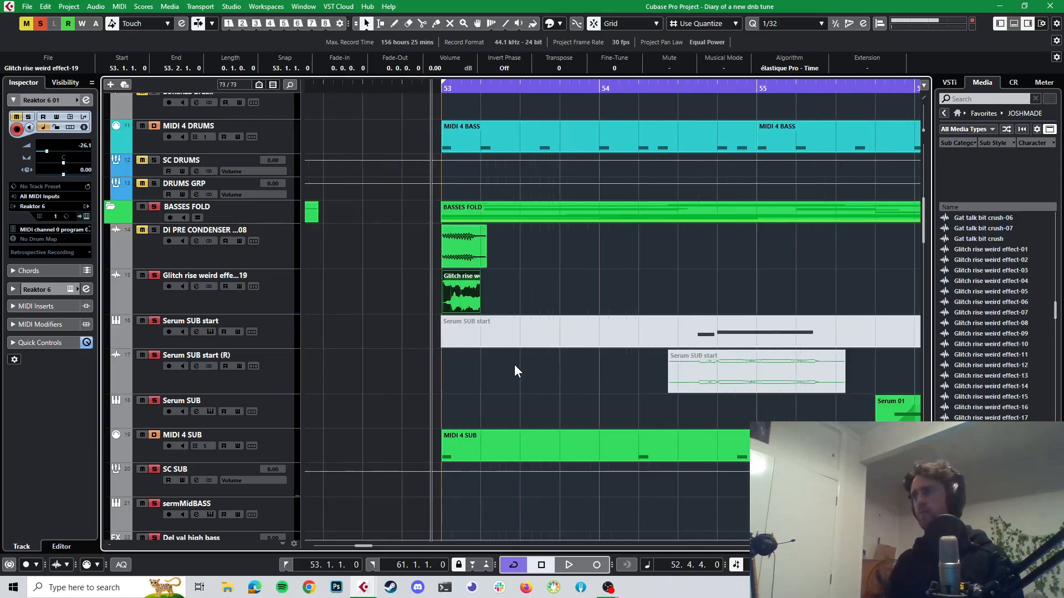
- Copy the Glitch rise weird effect-19 clip from bar 53 to bar 55 and play the loop to hear it
scroll(514, 365, right, 1)
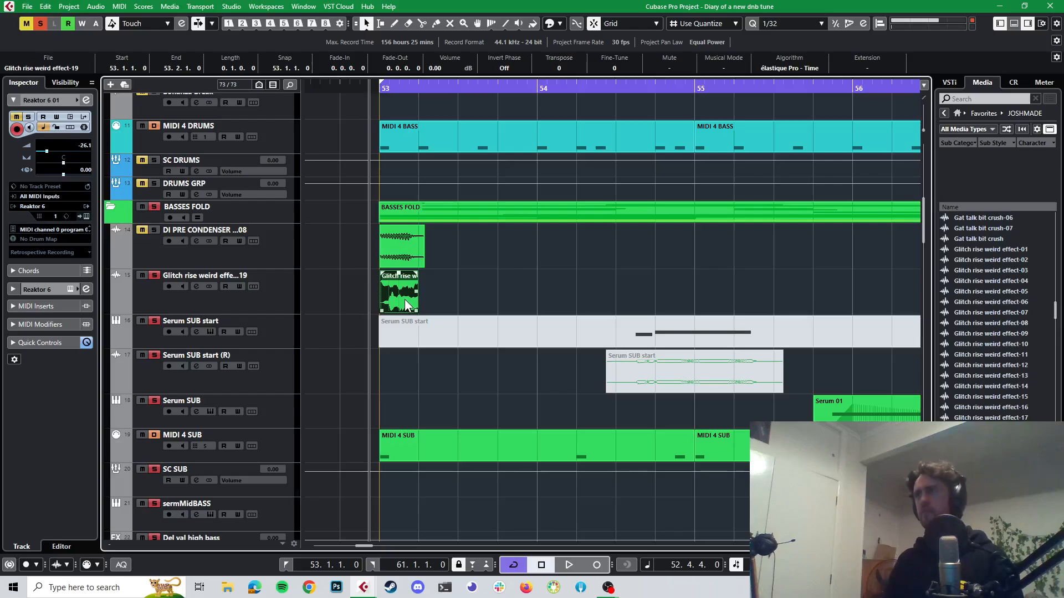
drag(404, 304, 720, 277)
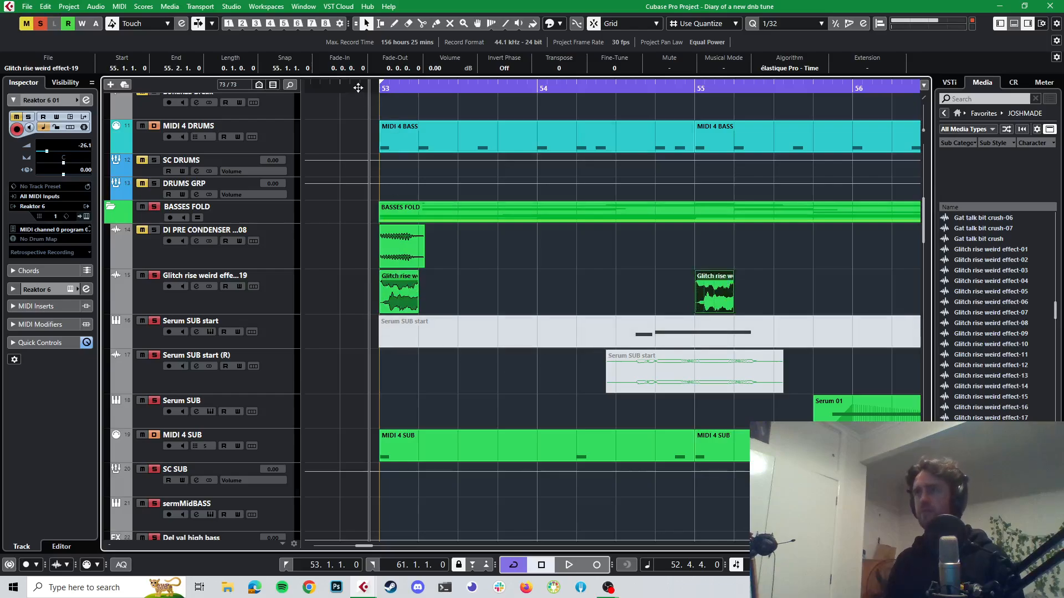
key(space)
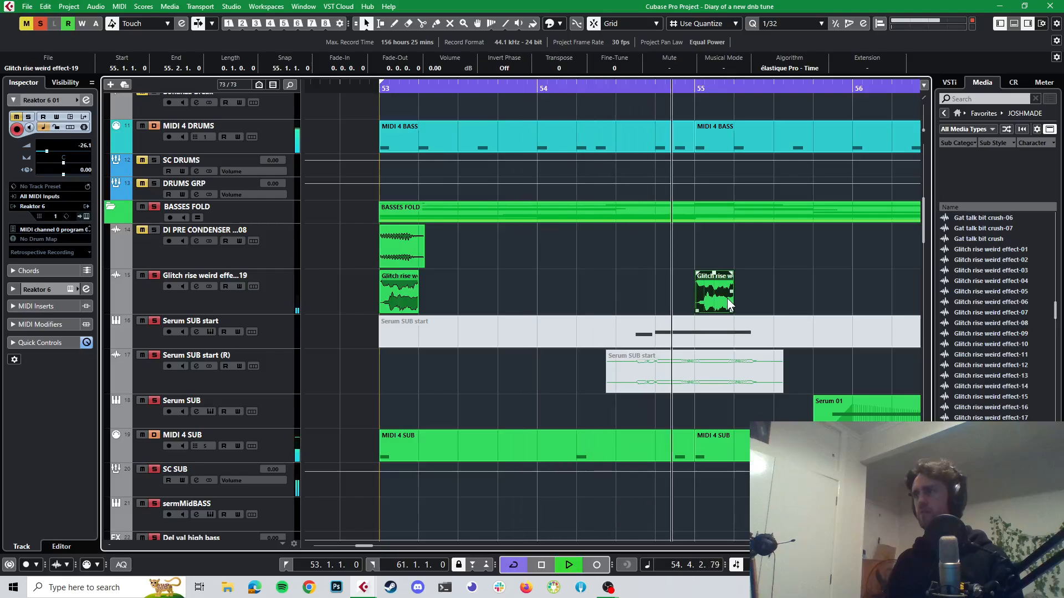
key(space)
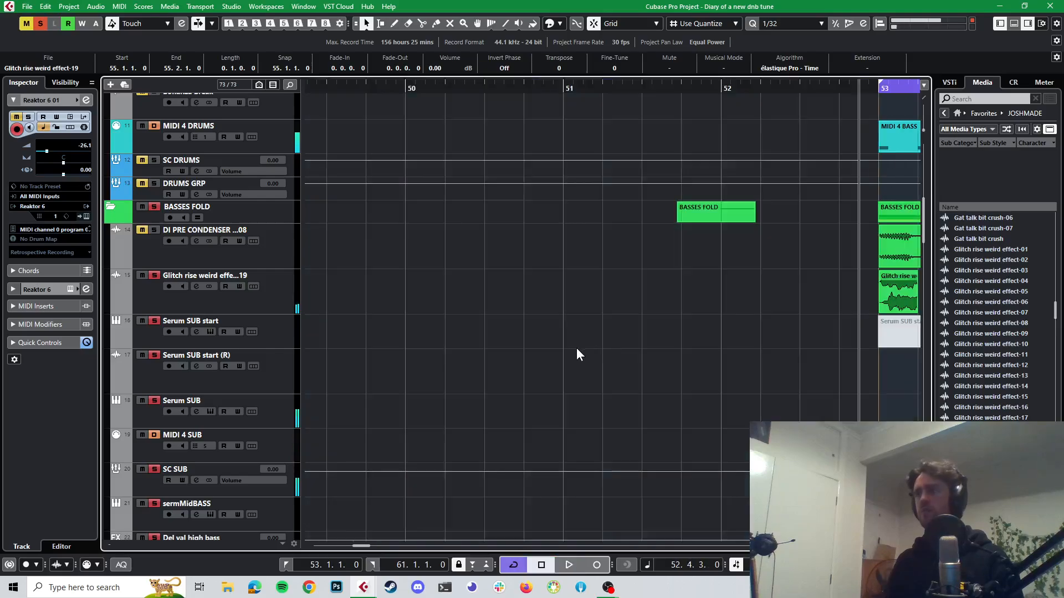
key(space)
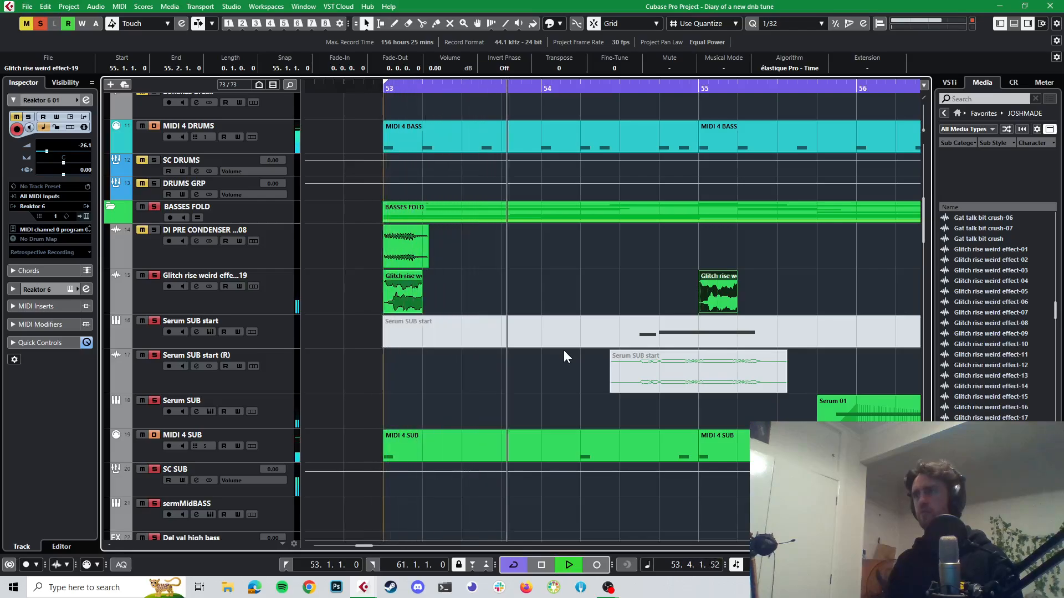
key(space)
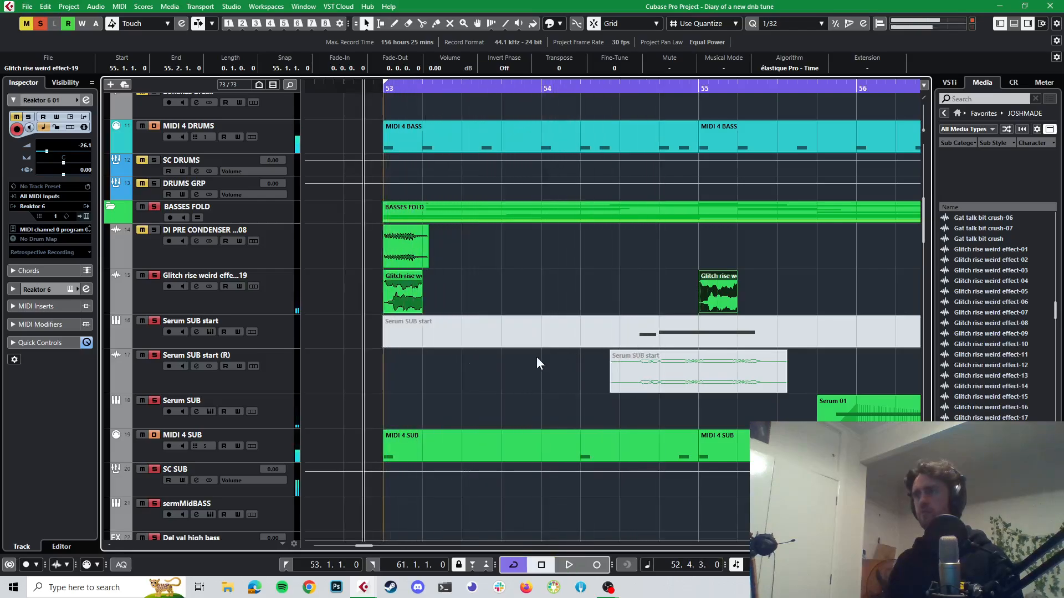
- Look through the bass tracks from the Glitch rise weird effect clips down to Serum 02
click(415, 289)
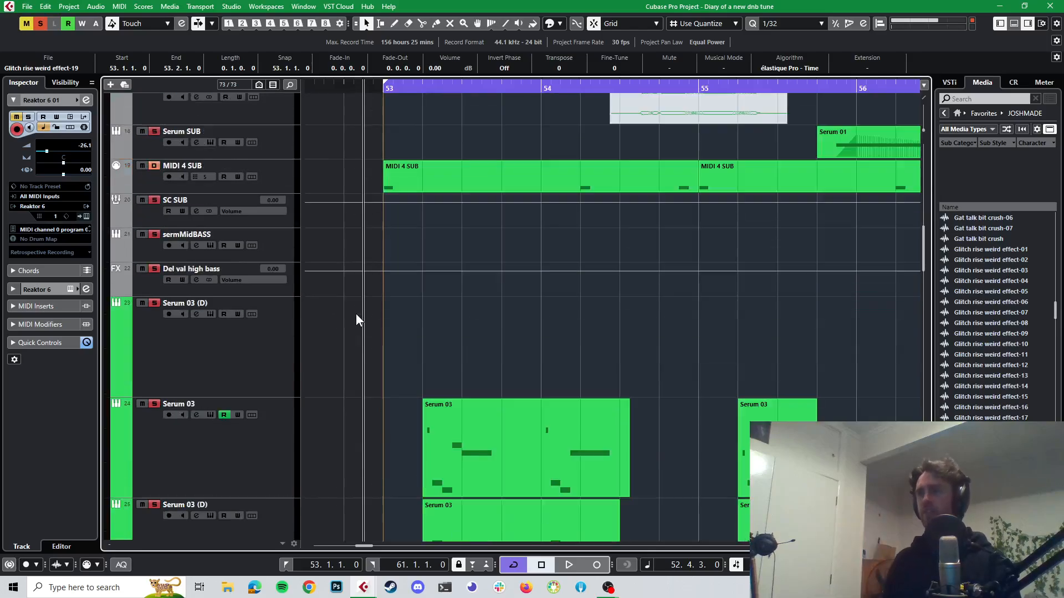
scroll(356, 314, down, 5)
scroll(360, 339, up, 5)
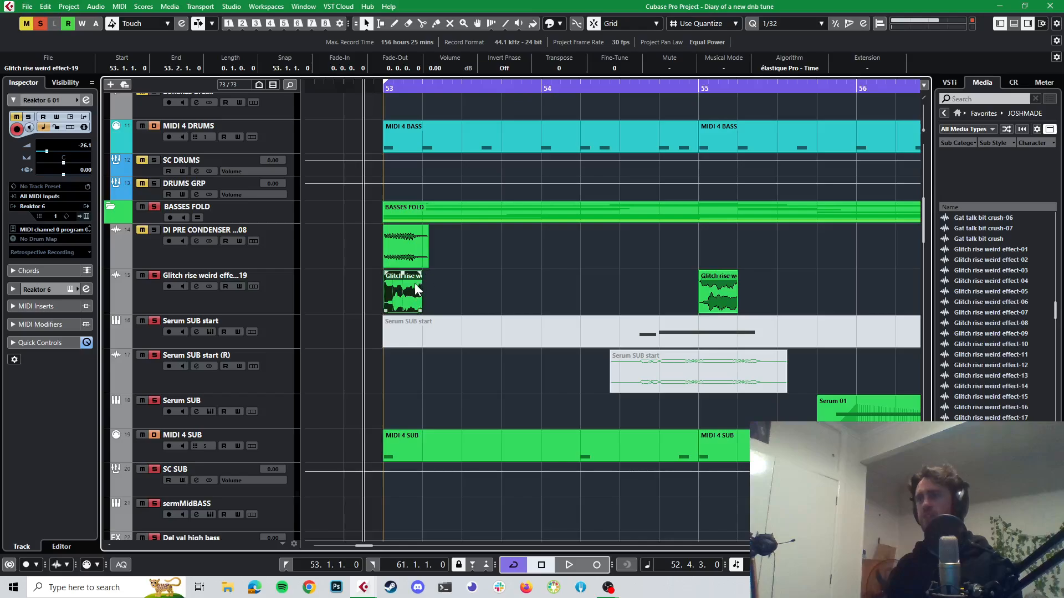
scroll(415, 288, down, 5)
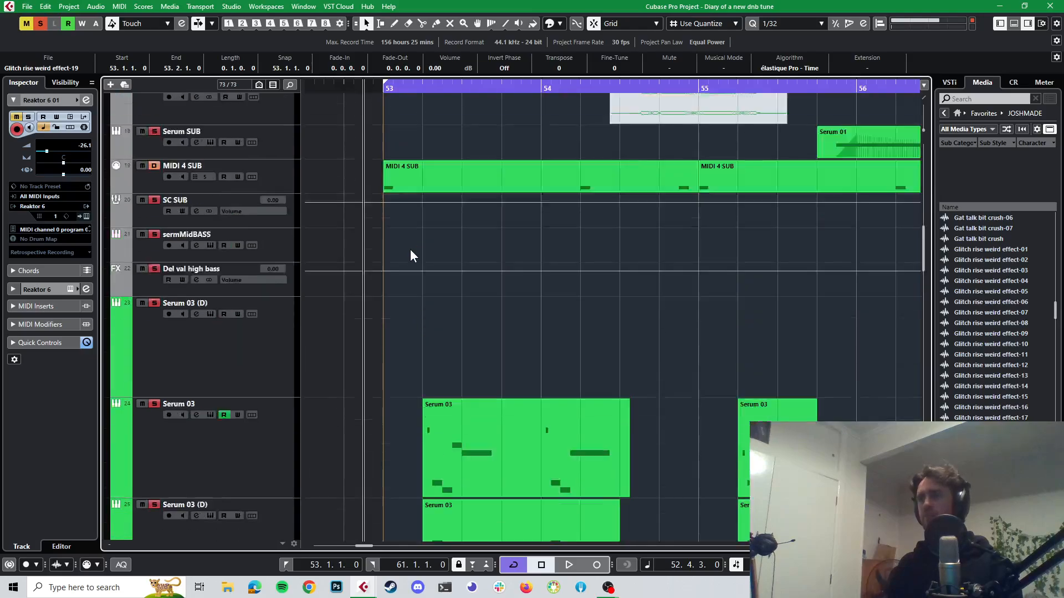
scroll(409, 253, up, 2)
scroll(408, 256, down, 2)
scroll(406, 258, up, 3)
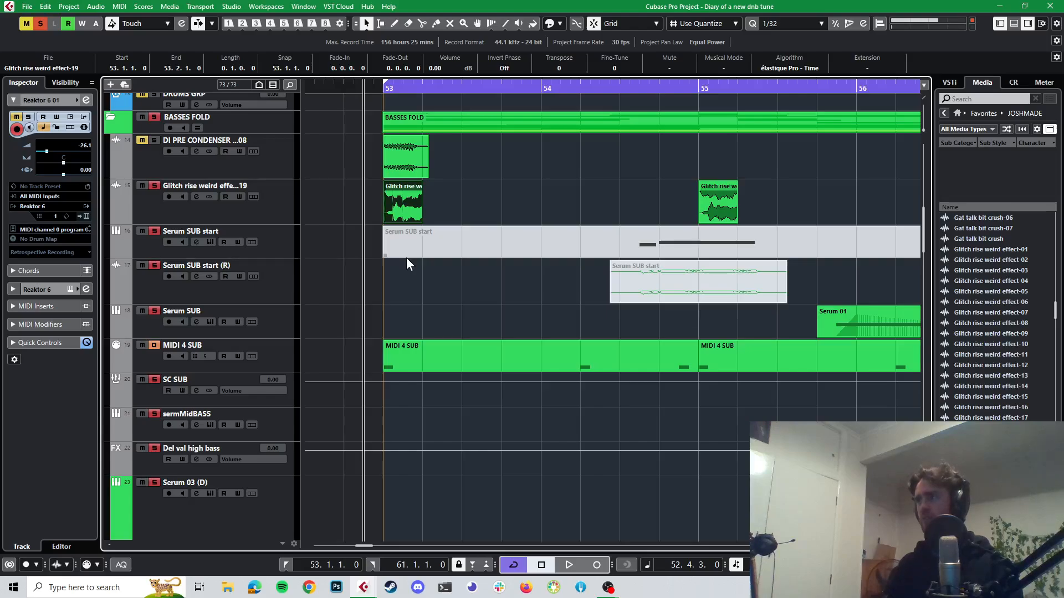
scroll(406, 258, down, 7)
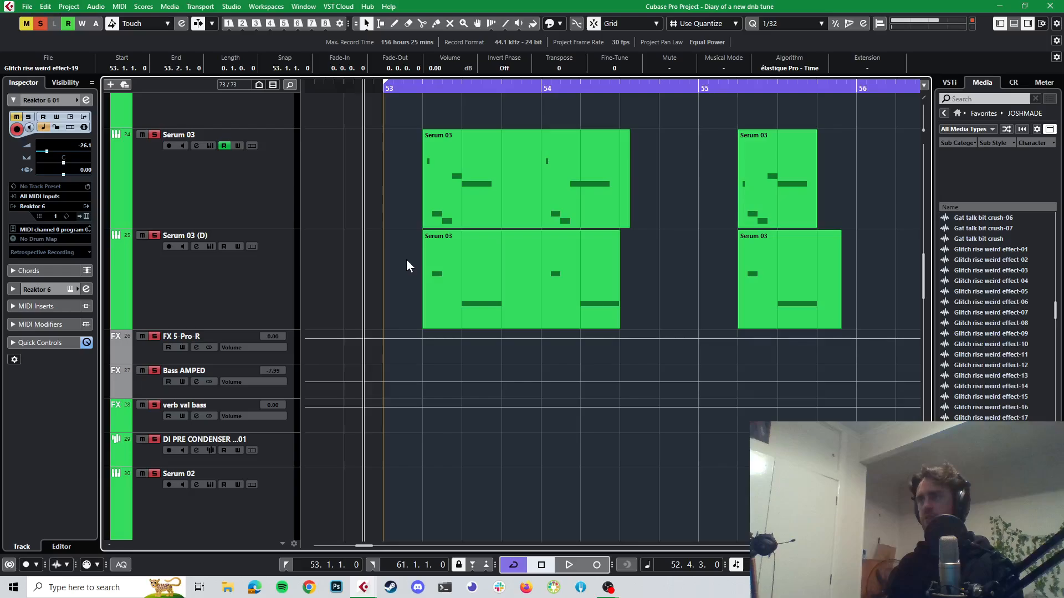
scroll(406, 259, down, 5)
scroll(407, 259, up, 5)
scroll(407, 265, up, 5)
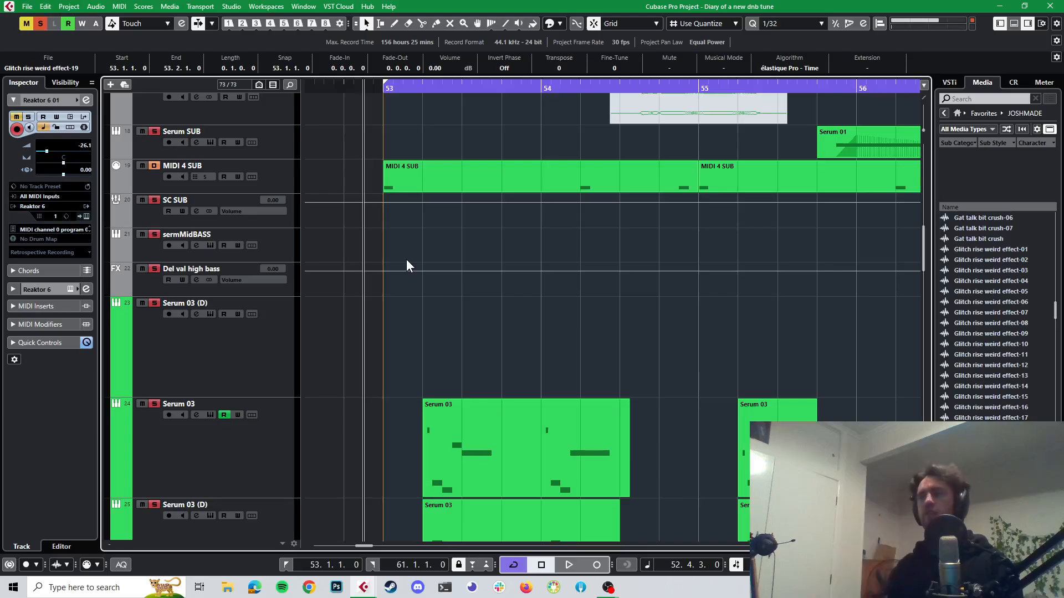
scroll(388, 331, down, 5)
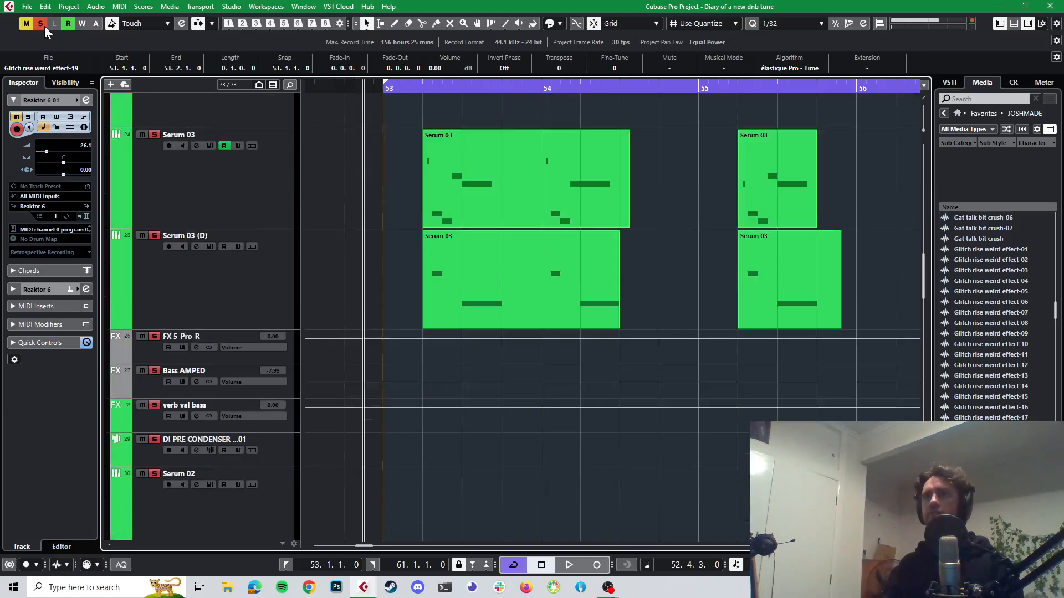
- Solo only the Serum 03 track and audition its first clip in bar 53
ctrl+click(155, 134)
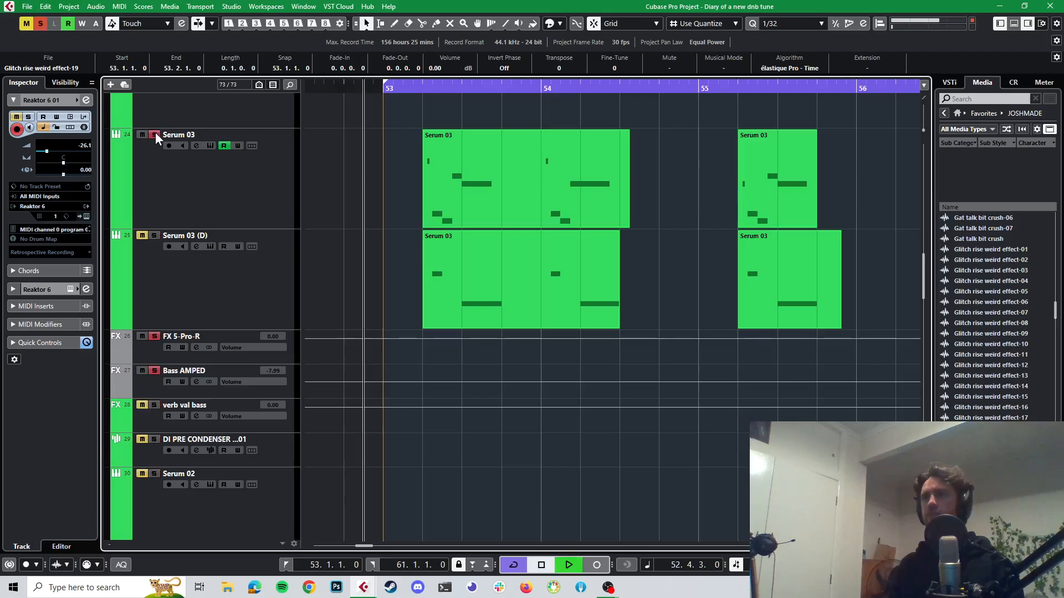
key(space)
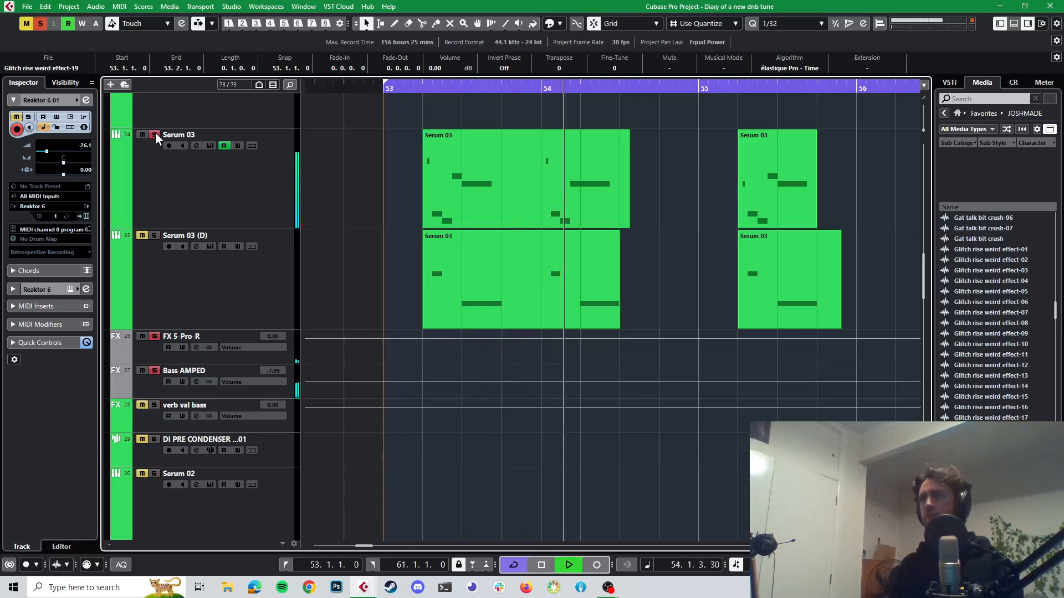
key(space)
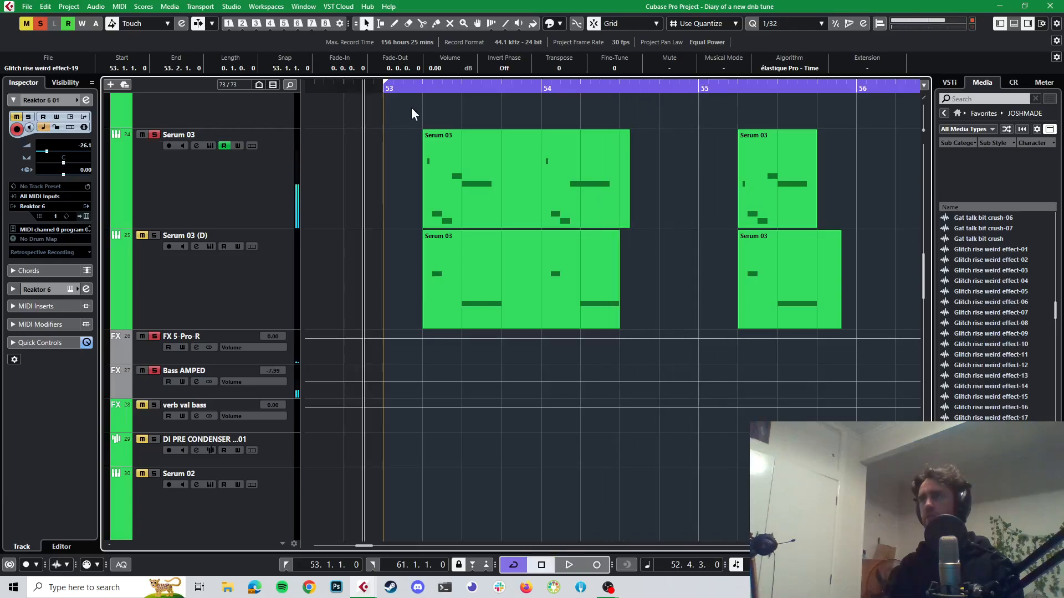
click(419, 90)
click(580, 238)
key(space)
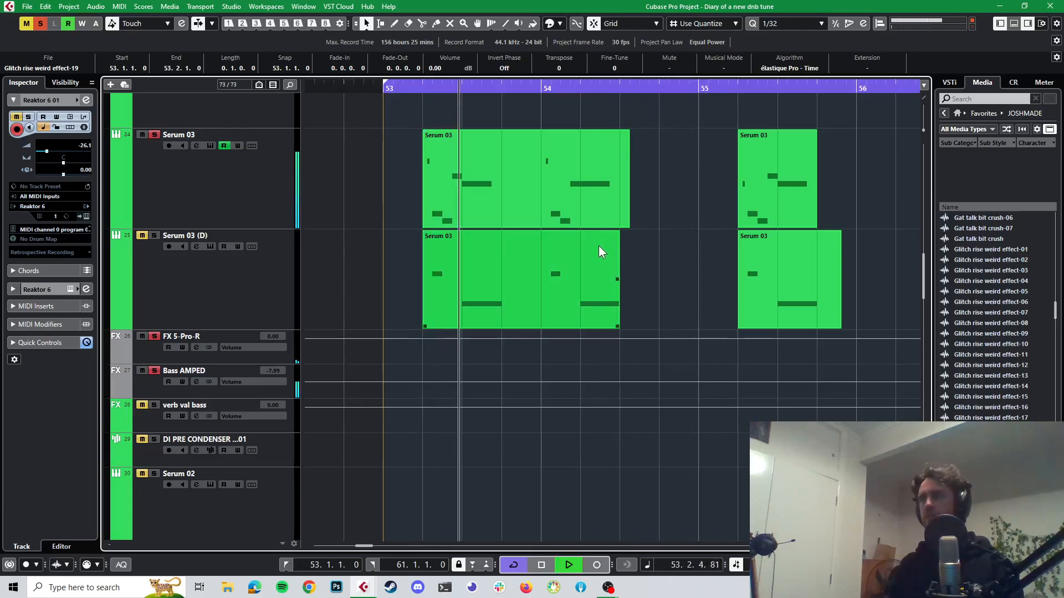
key(space)
- Set the playback position to 53.3.1 and audition the soloed Serum 03 part from there
click(462, 89)
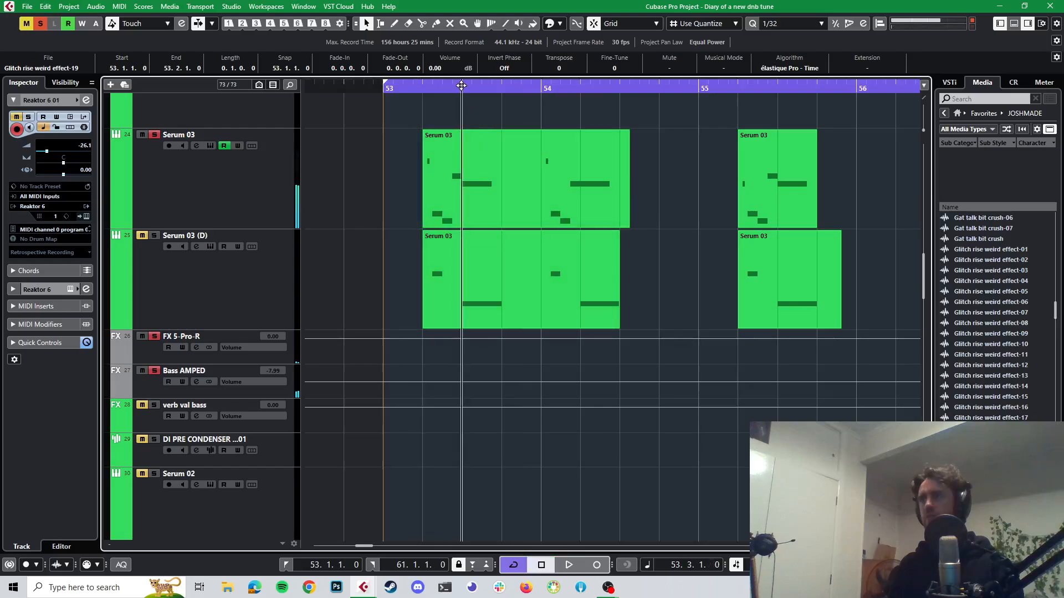
click(596, 188)
click(662, 211)
key(space)
key(space)
key(space)
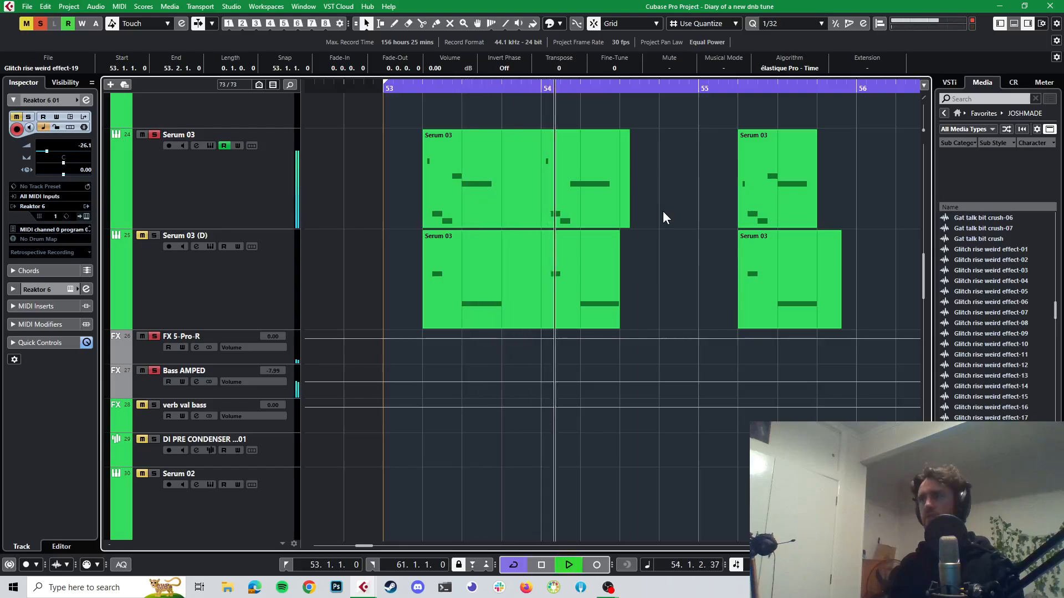
key(space)
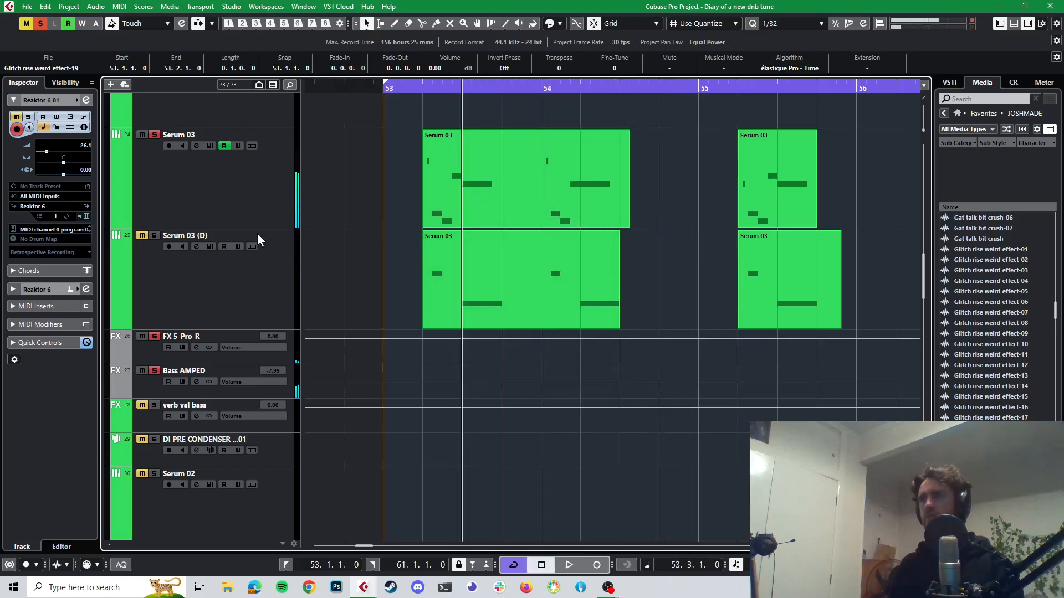
- Bypass all sends in the Serum 03 channel settings and play the part from 53.3.1 without them
click(244, 201)
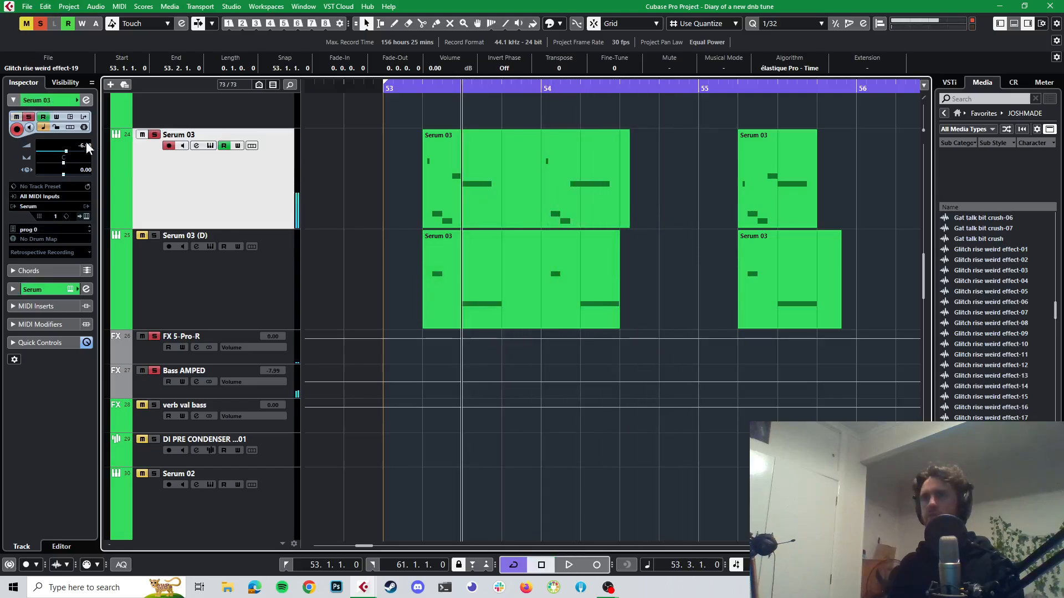
click(86, 100)
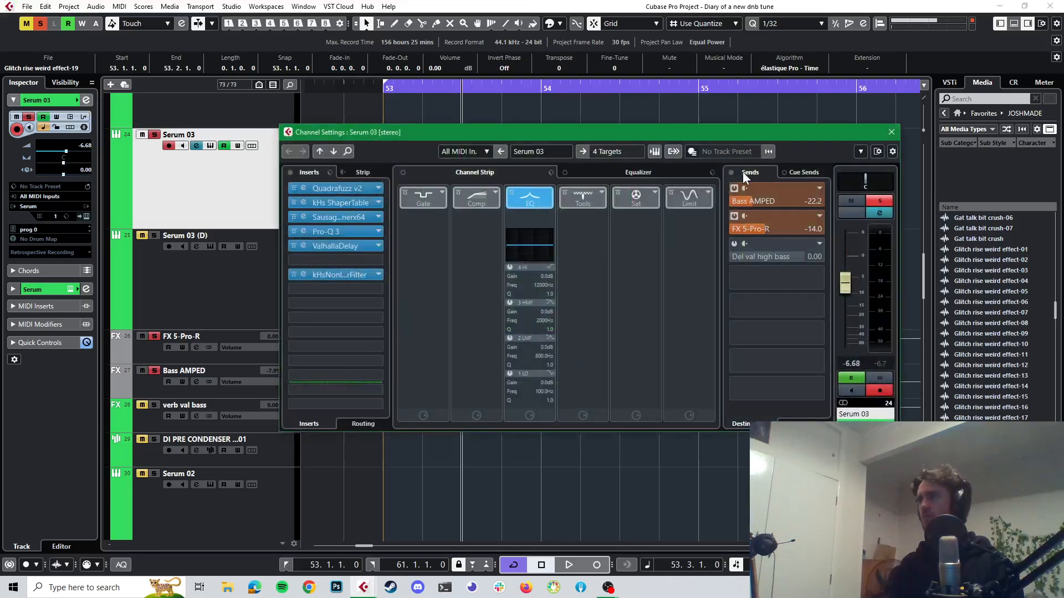
click(729, 172)
key(space)
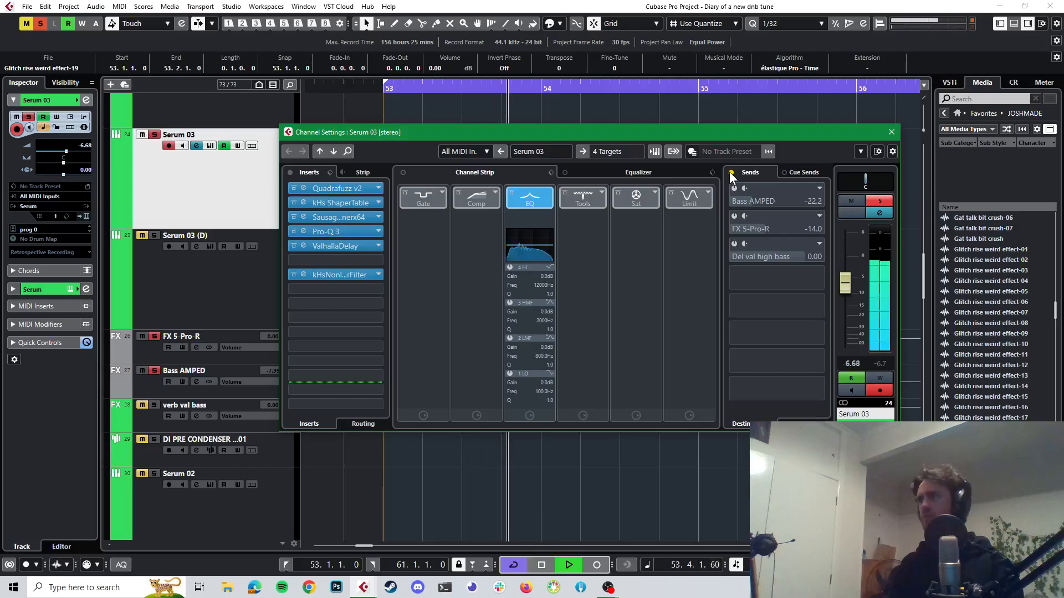
key(space)
key(space)
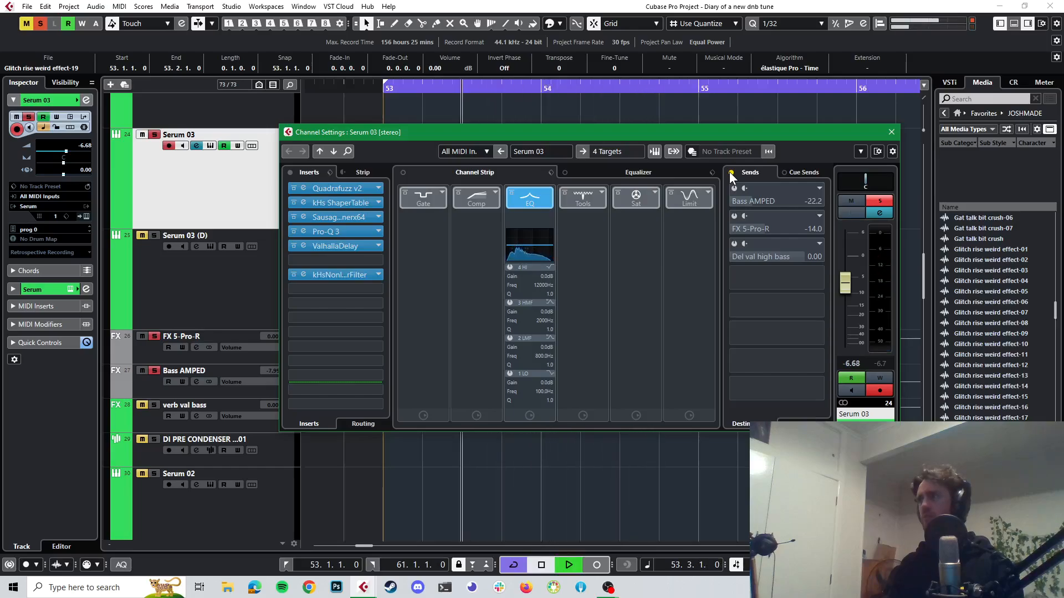
key(space)
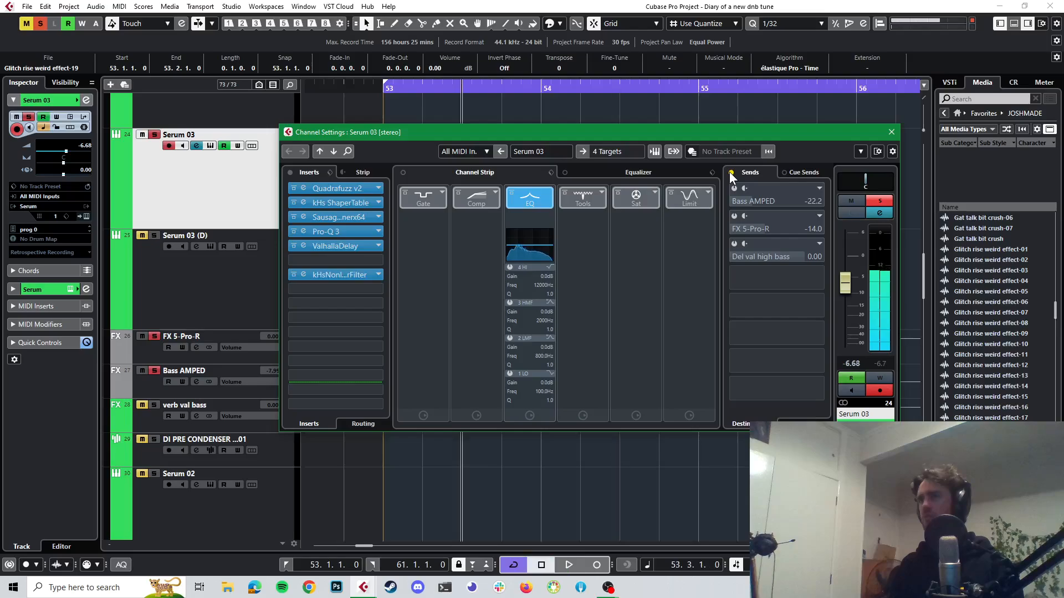
- Move the Serum 03 clip before bar 52 earlier so it starts at 51.1.4
drag(506, 136, 594, 317)
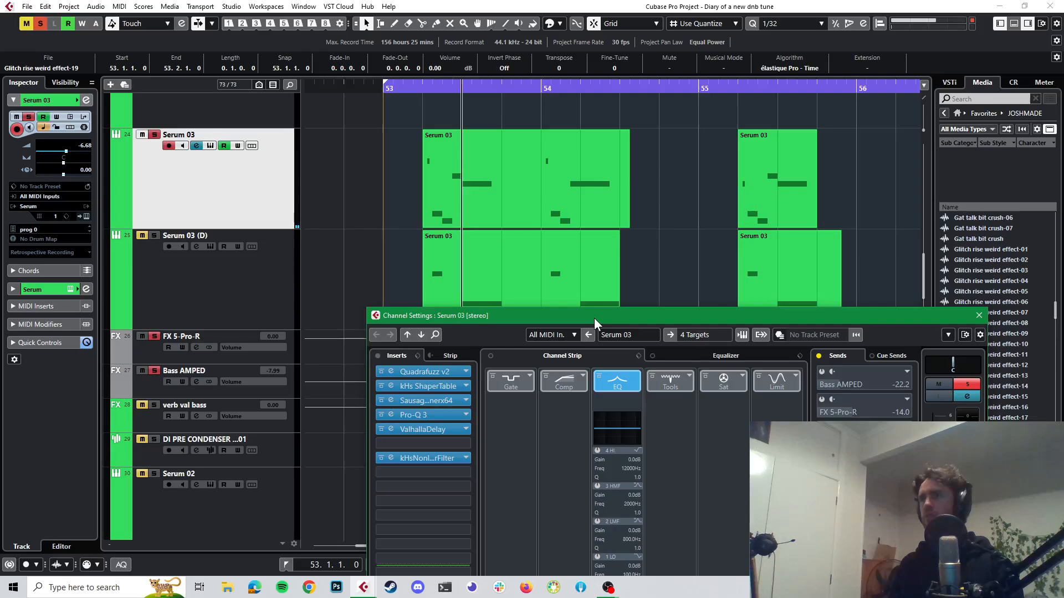
scroll(489, 239, left, 4)
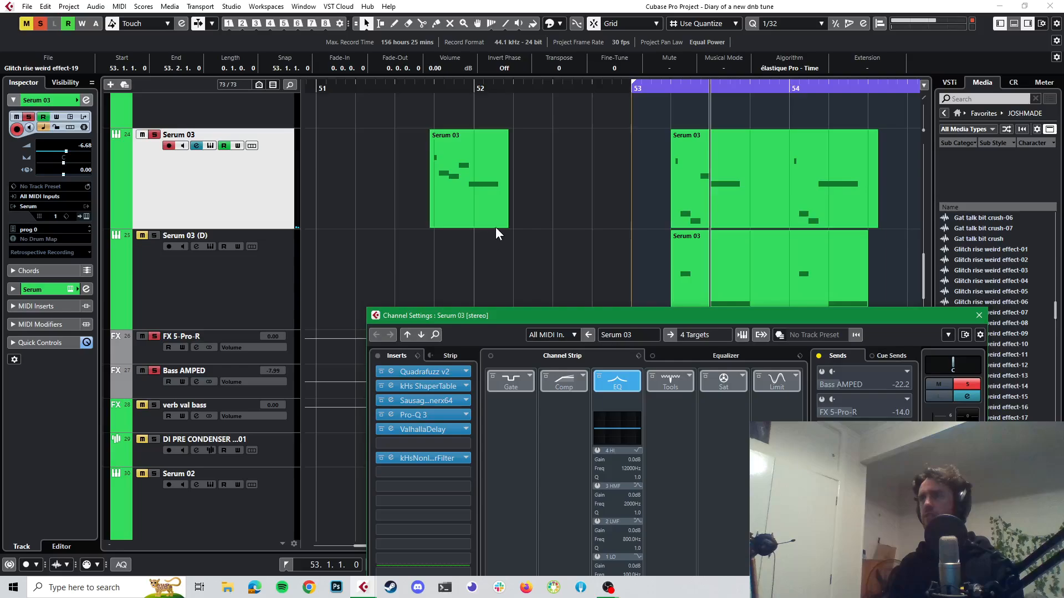
drag(483, 181, 400, 181)
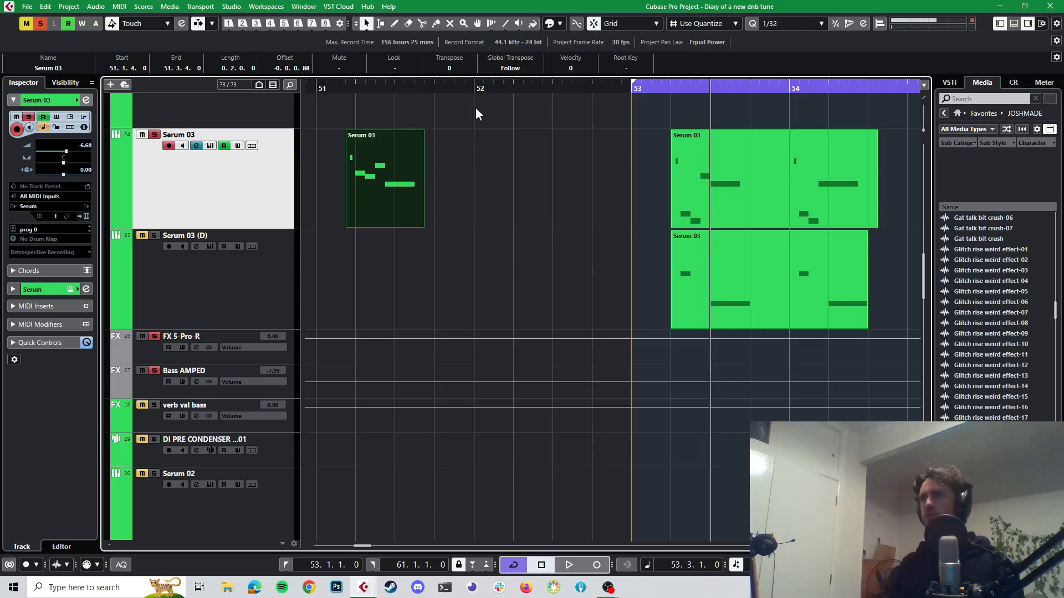
- Set the playback position to bar 52 and draw an empty one-bar Serum 03 part from bar 52 to 53
click(476, 88)
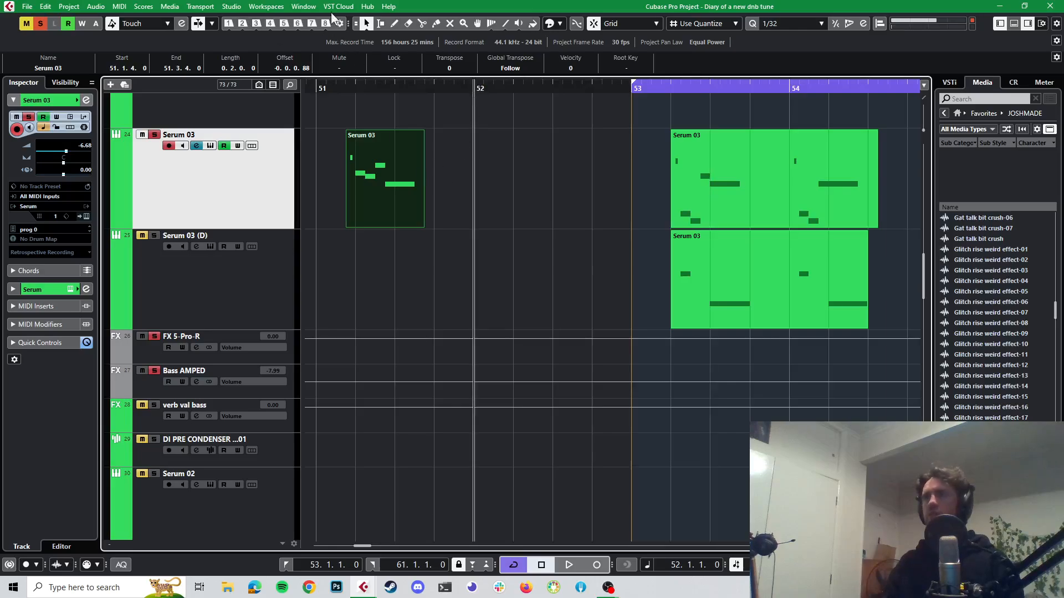
click(394, 23)
drag(476, 167, 629, 169)
key(1)
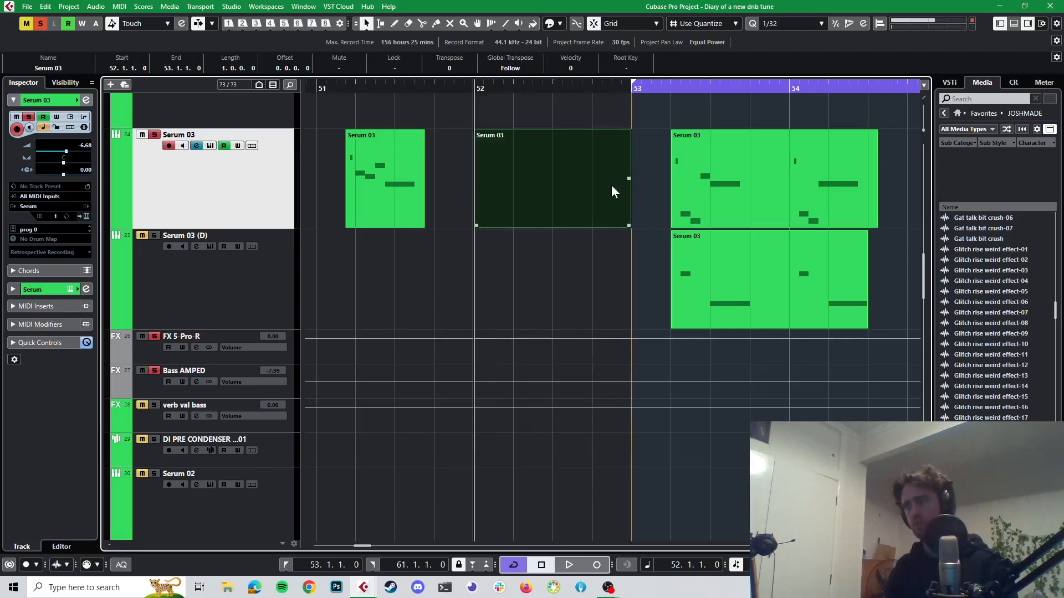
- Open the new Serum 03 part in the Key Editor and draw an E2 note from 52.1.1.60 to 52.3.3.60
double_click(576, 194)
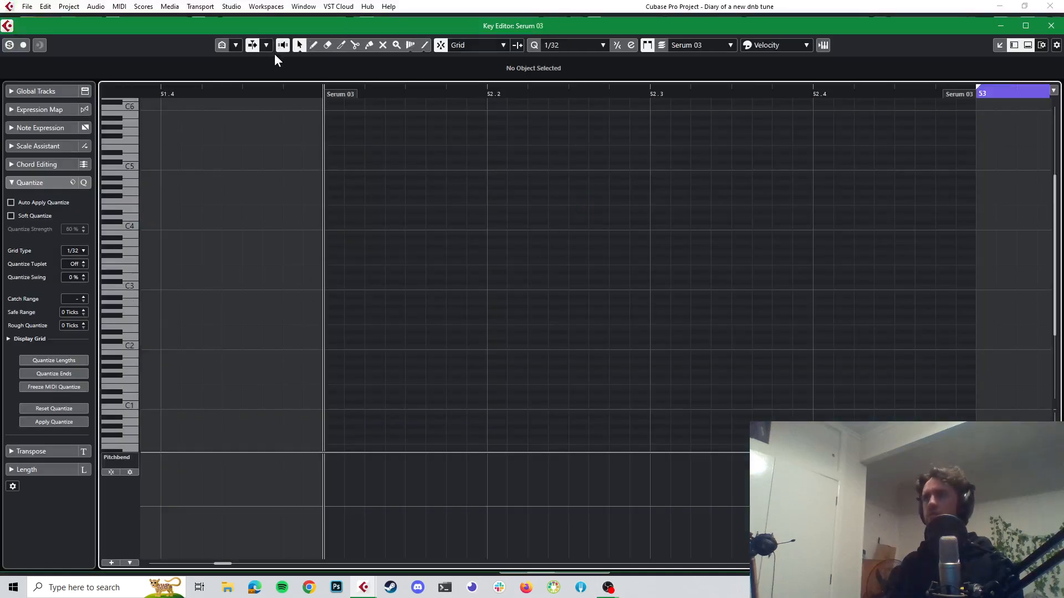
click(314, 46)
mouse_move(358, 327)
mouse_down()
mouse_move(680, 291)
mouse_move(749, 308)
mouse_up()
key(1)
drag(676, 242, 503, 432)
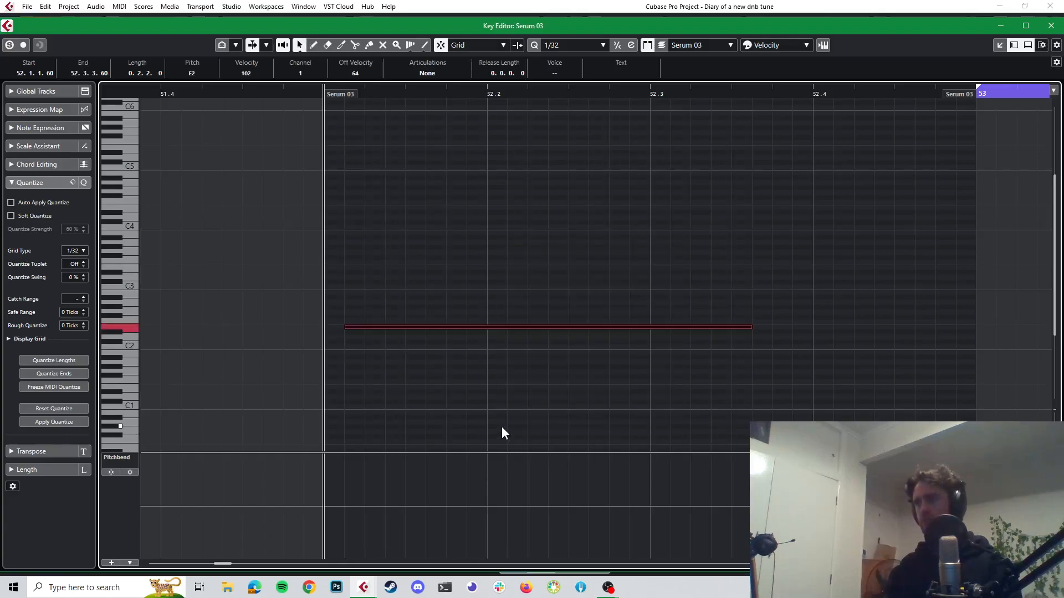
- Transpose the long note in the new Serum 03 part down to C#1
key(Down)
key(Down)
key(Down)
key(Down)
key(Down)
key(Down)
key(Down)
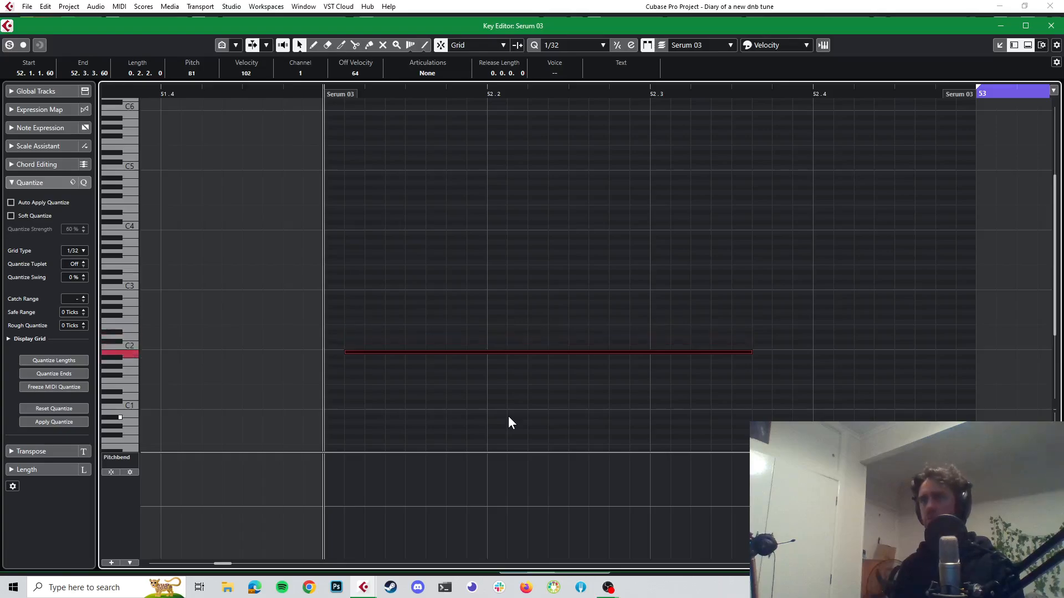
key(Down)
key(Down)
key(Down)
key(Down)
key(Down)
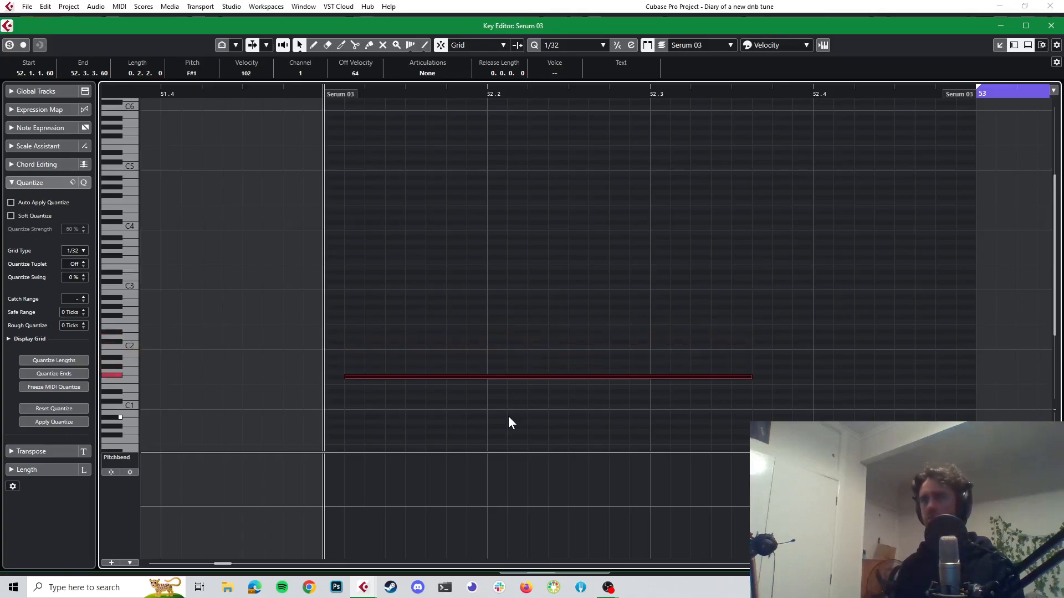
key(Down)
key(Down)
key(Down)
key(Down)
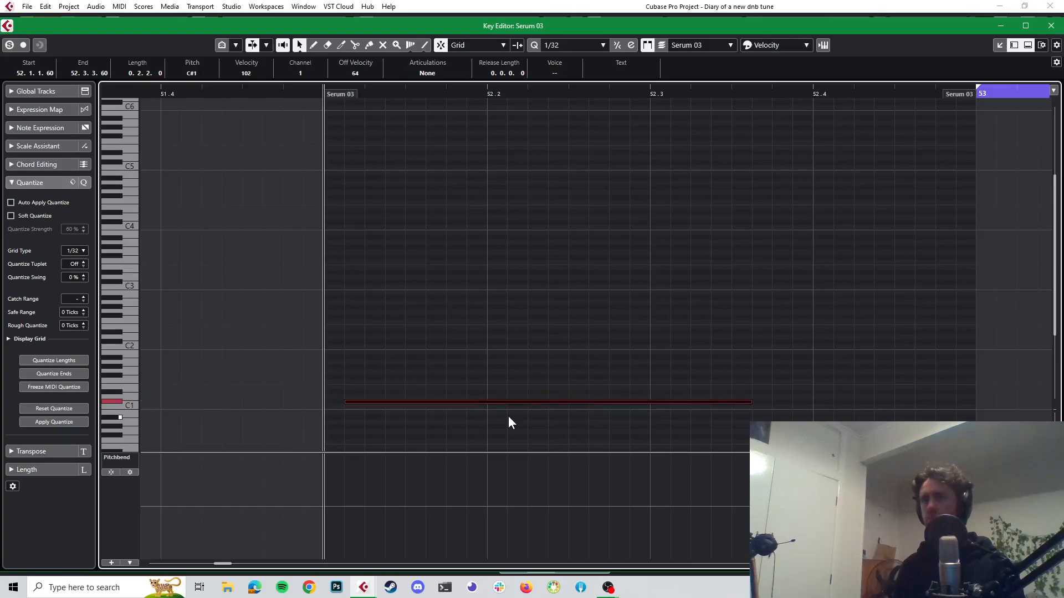
- Transpose the long note in the new Serum 03 part down to G#0 and audition it from the project window
key(Down)
key(Down)
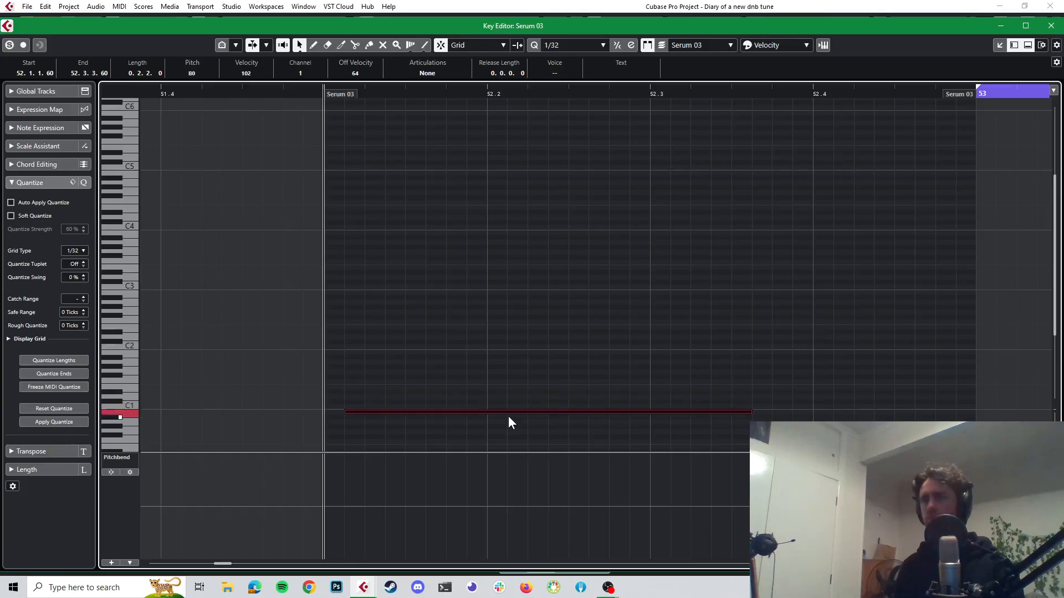
key(Down)
key(Down)
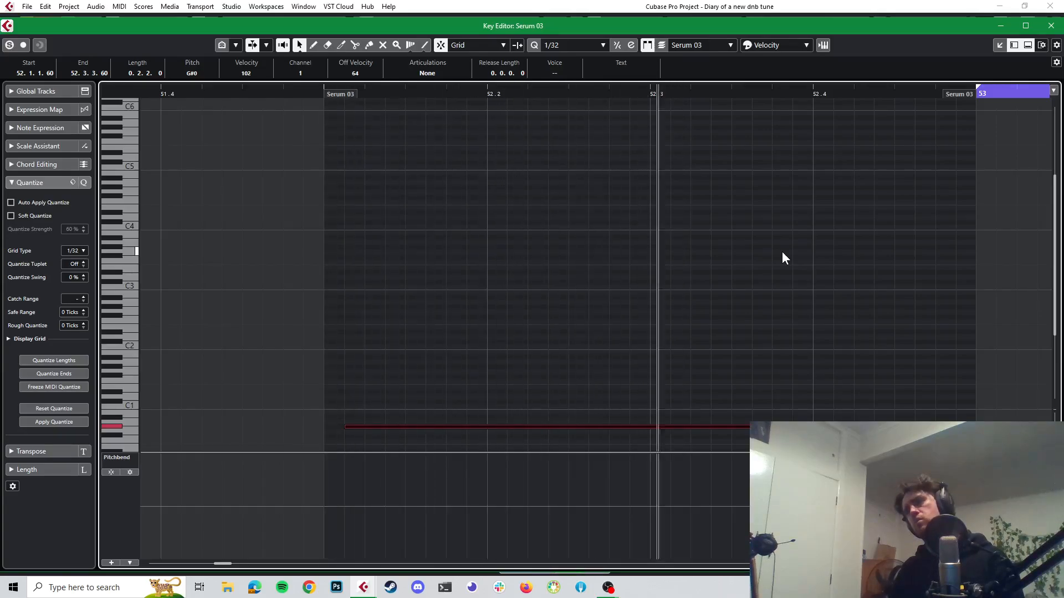
click(588, 9)
key(space)
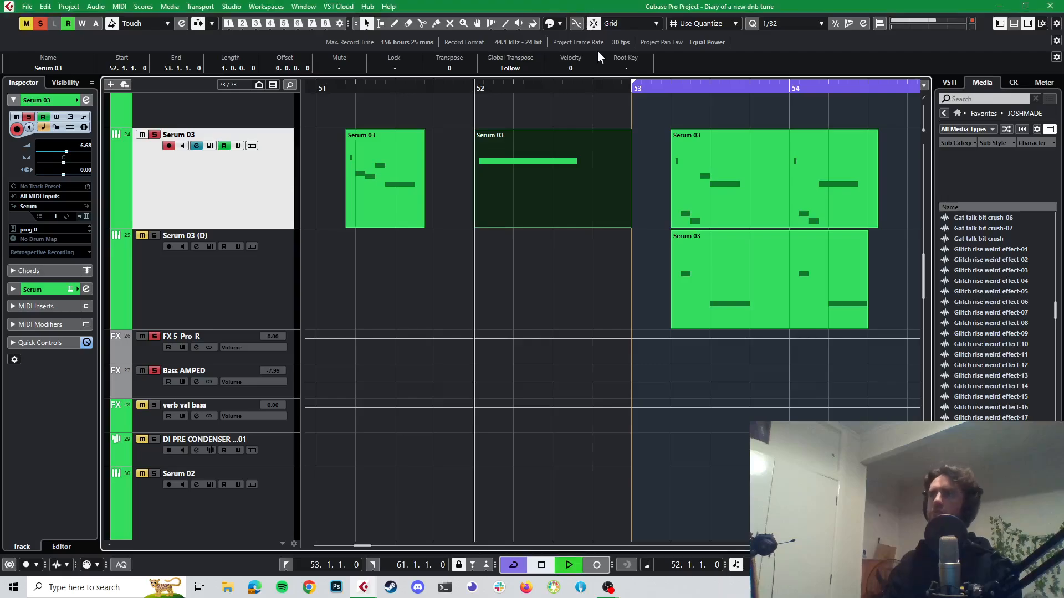
key(space)
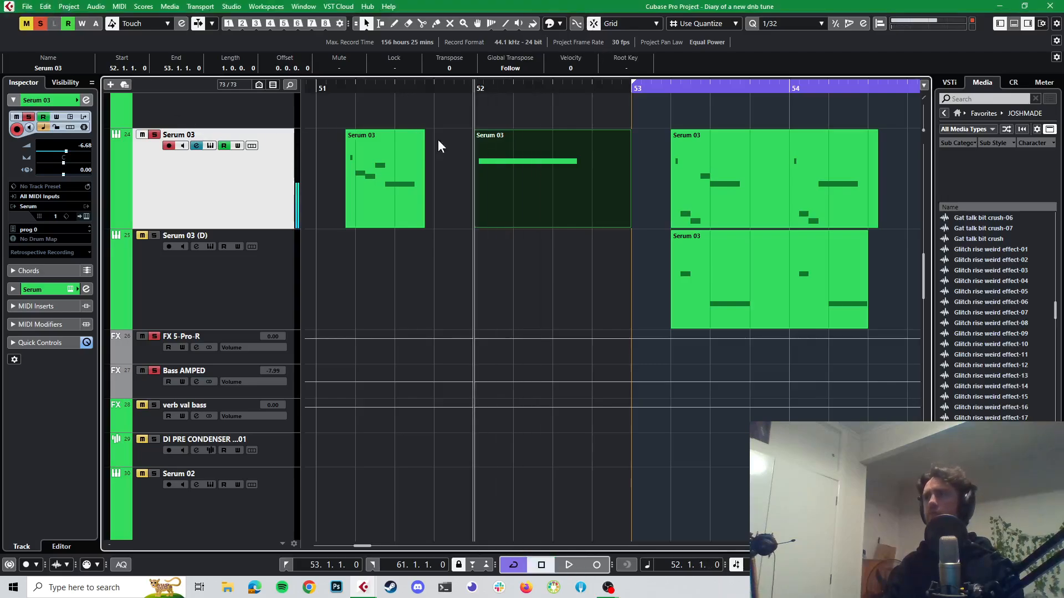
- Render the bar 52 Serum 03 part in place to audio with the current render settings
click(98, 7)
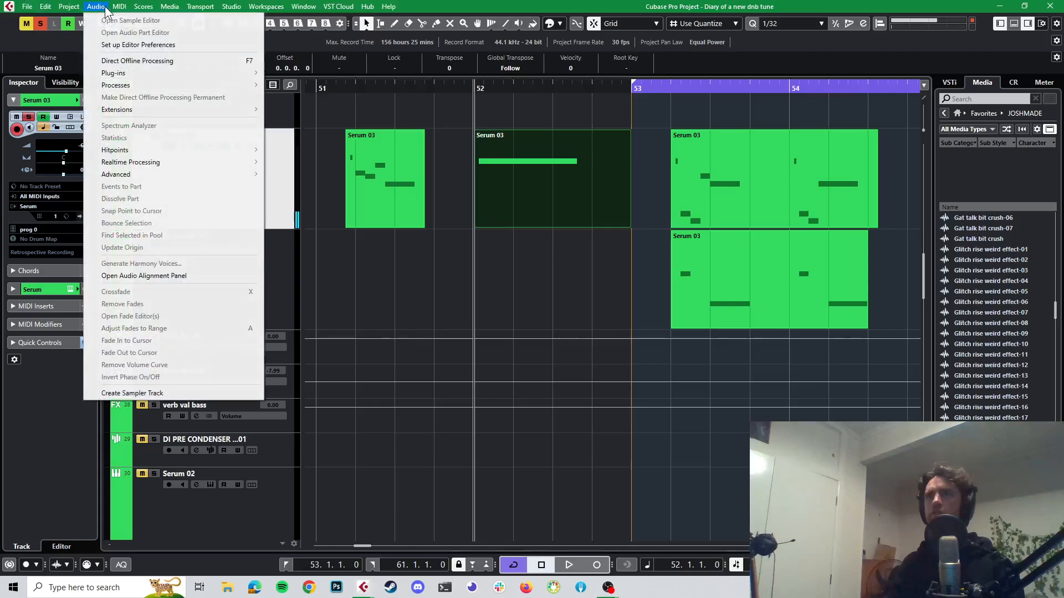
mouse_move(47, 7)
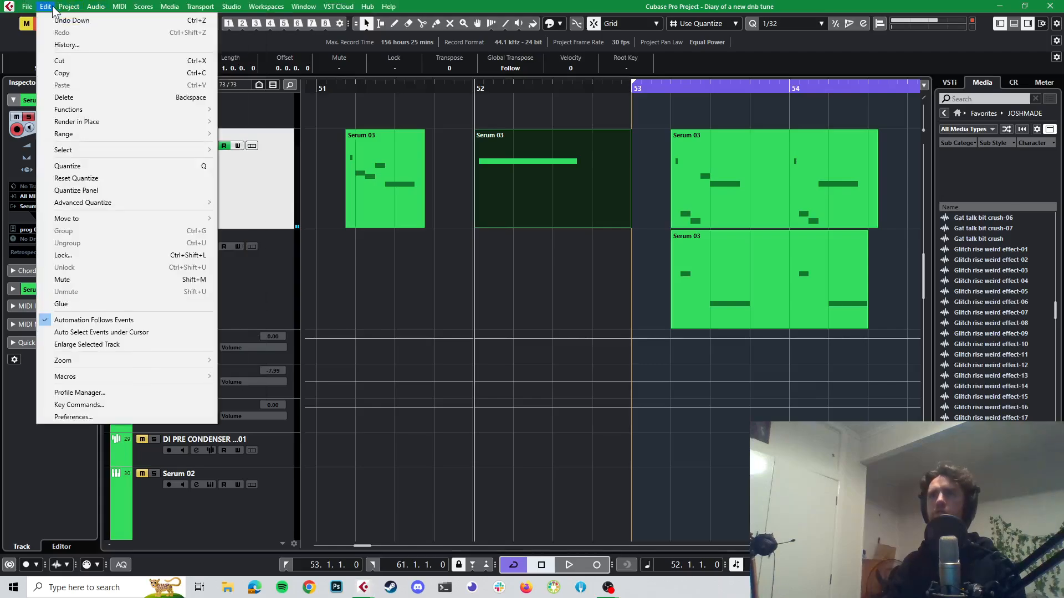
mouse_move(78, 119)
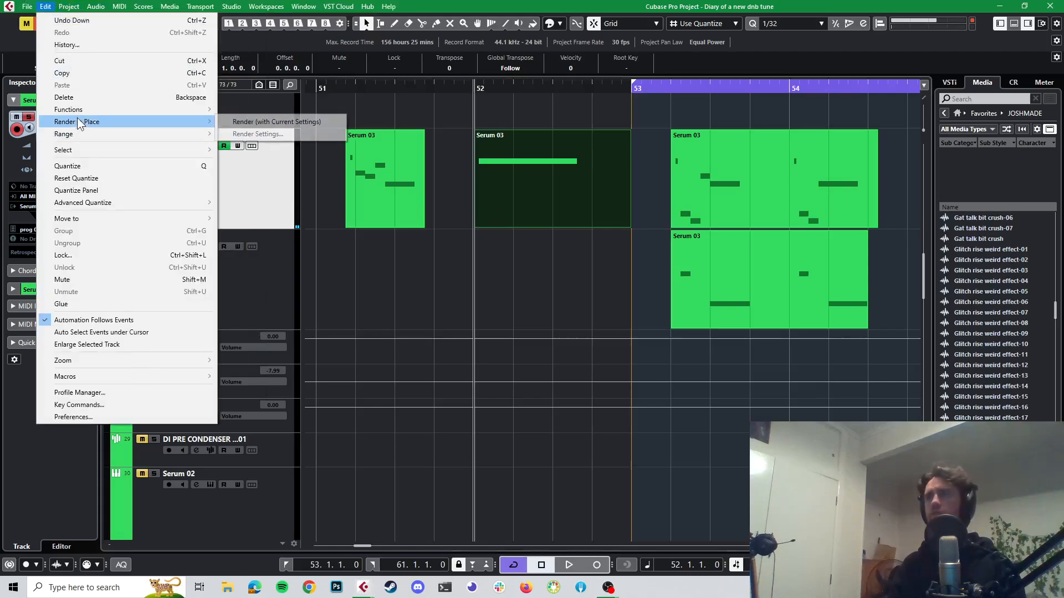
click(280, 125)
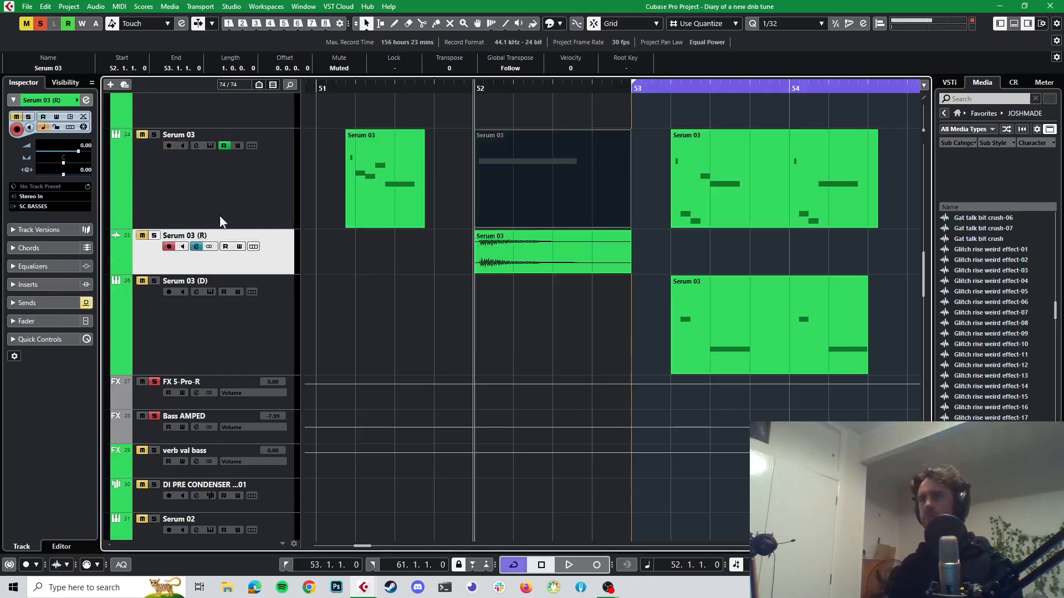
- Reactivate the bypassed sends on the original Serum 03 instrument channel and close its channel settings
click(284, 191)
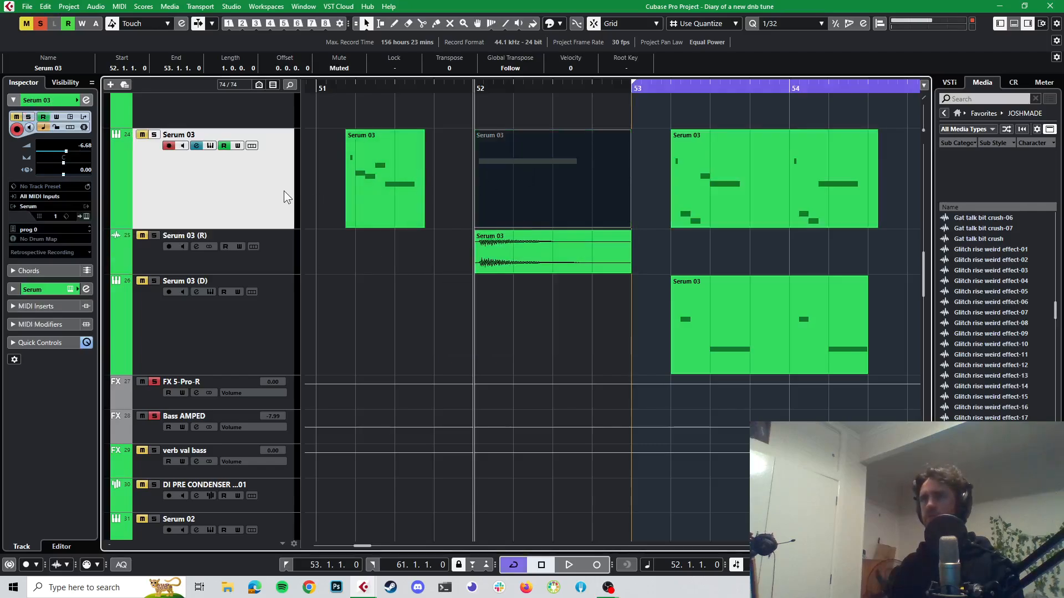
click(85, 100)
click(819, 355)
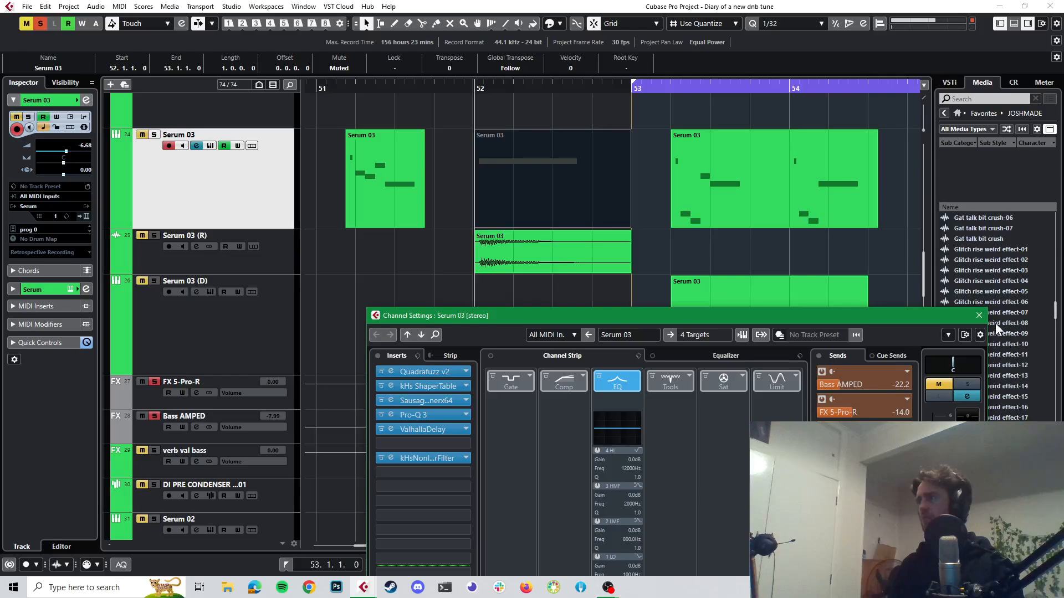
click(979, 315)
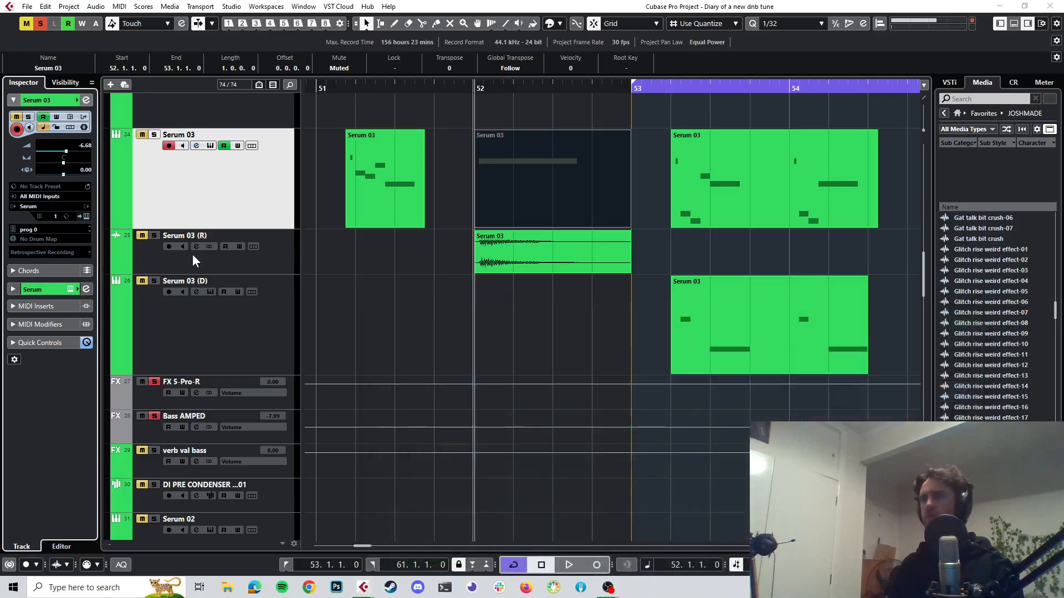
- Solo the rendered Serum 03 (R) track and audition its audio clip from bar 52
click(155, 236)
key(space)
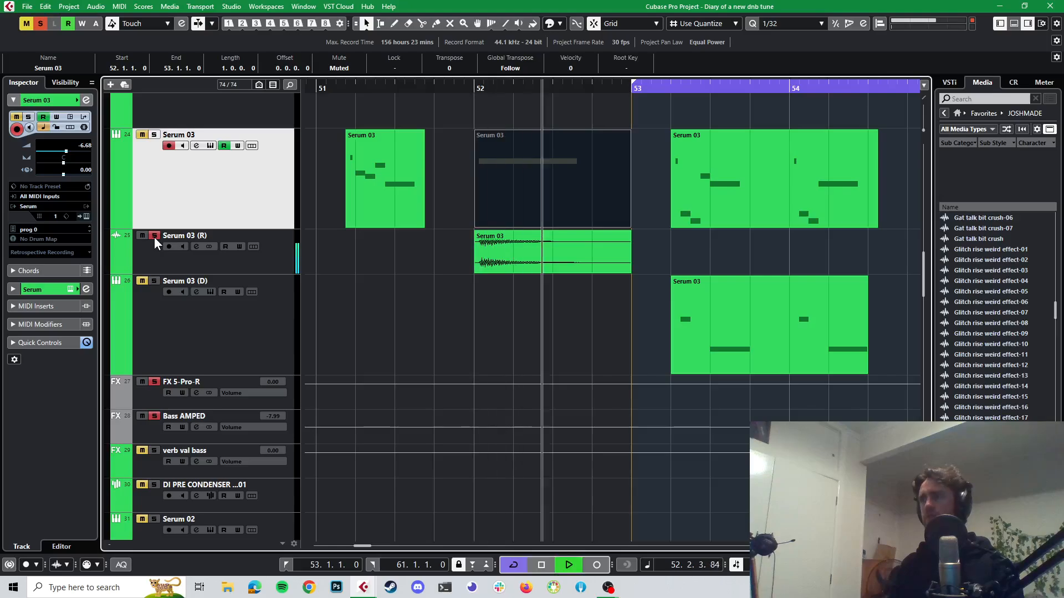
key(space)
key(space)
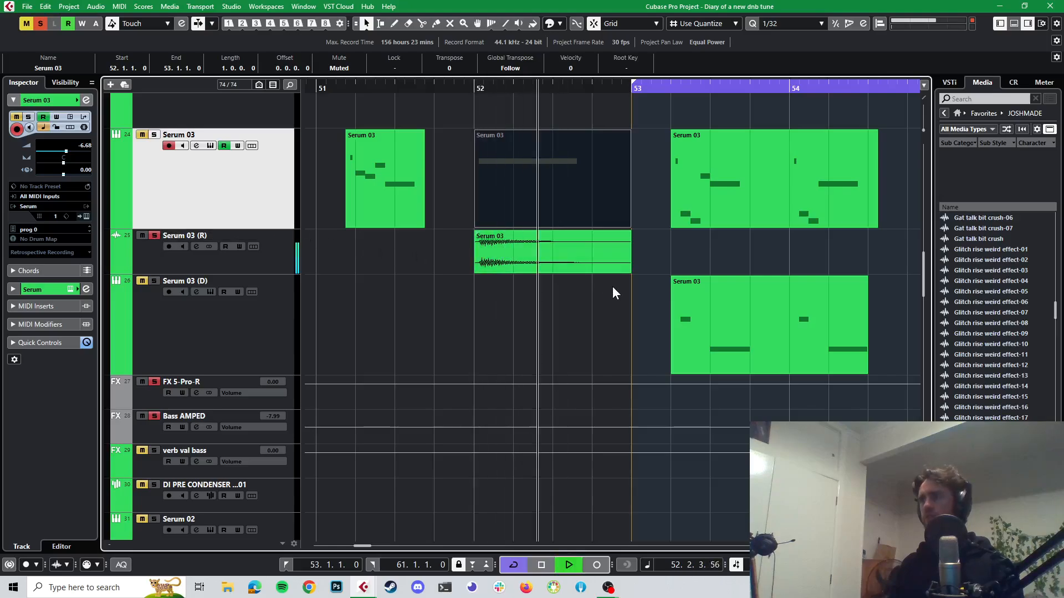
key(space)
- Move the Serum 03 (R) track up so it sits directly below the Glitch rise weird effect-19 track
scroll(613, 286, up, 3)
scroll(613, 293, up, 3)
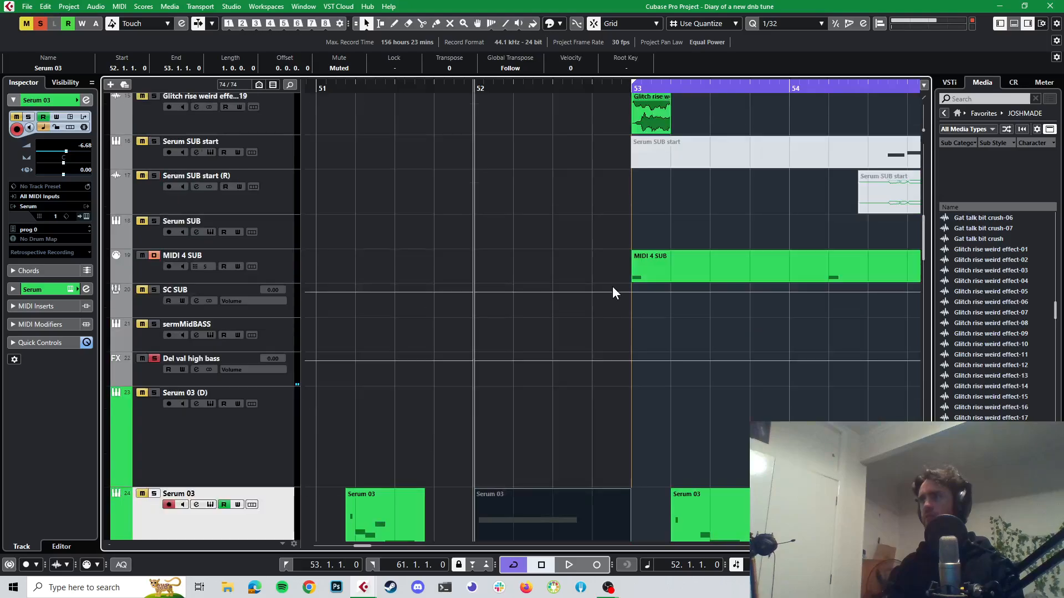
scroll(367, 455, down, 3)
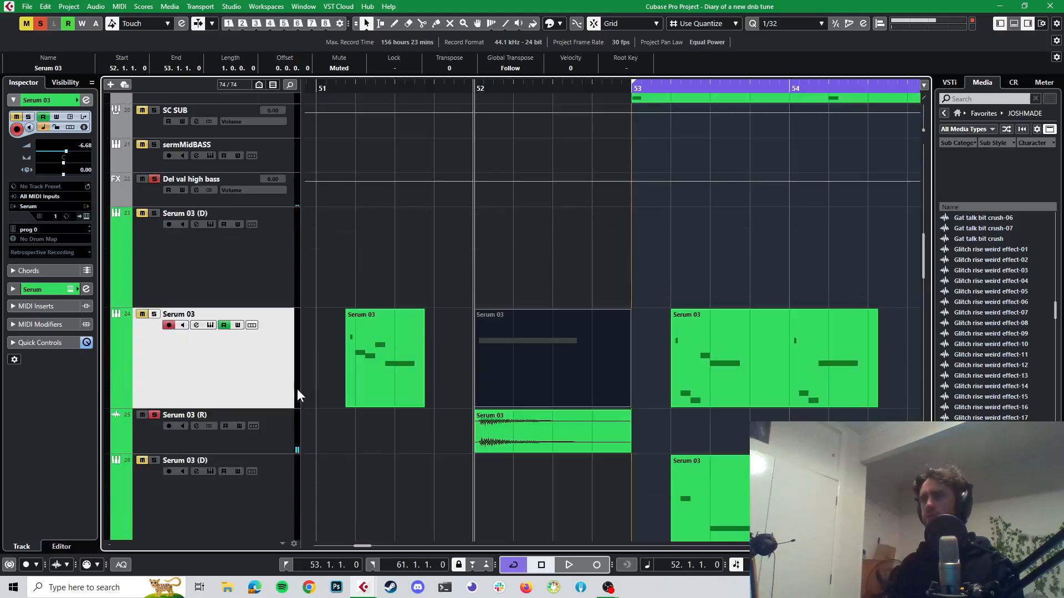
click(277, 437)
scroll(277, 281, up, 3)
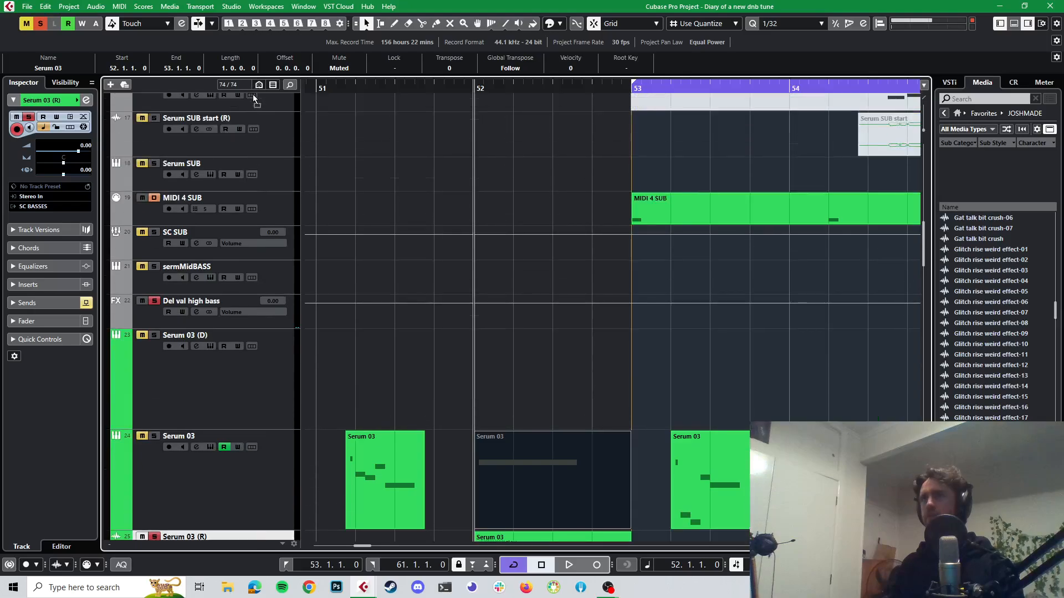
scroll(253, 99, up, 5)
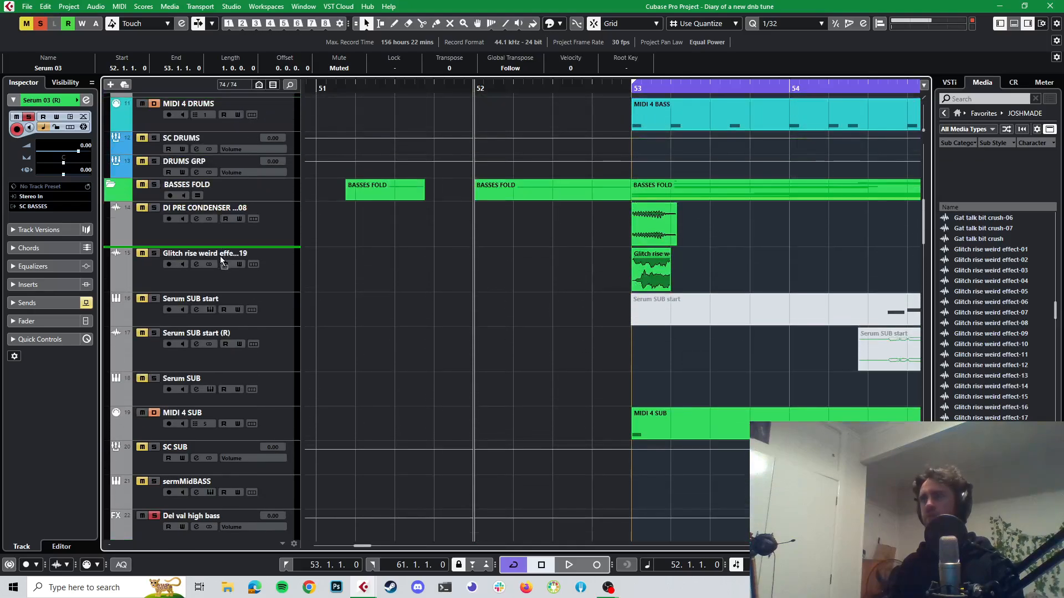
drag(220, 256, 238, 305)
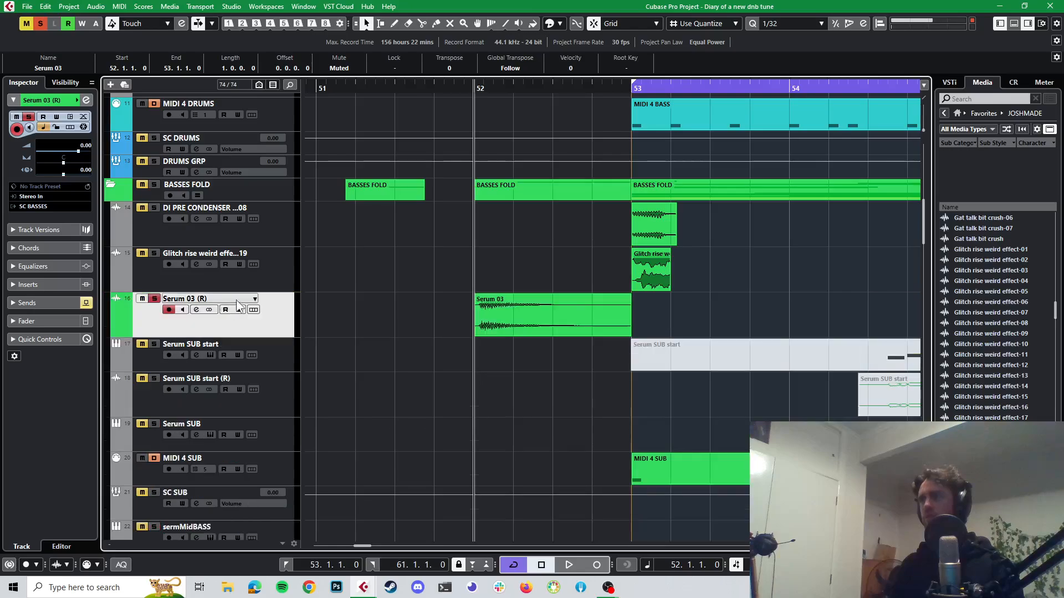
- Move the rendered Serum 03 clip to start at 52.4.4 and audition it together with the soloed Glitch rise weird effect-19 track
drag(486, 330, 641, 314)
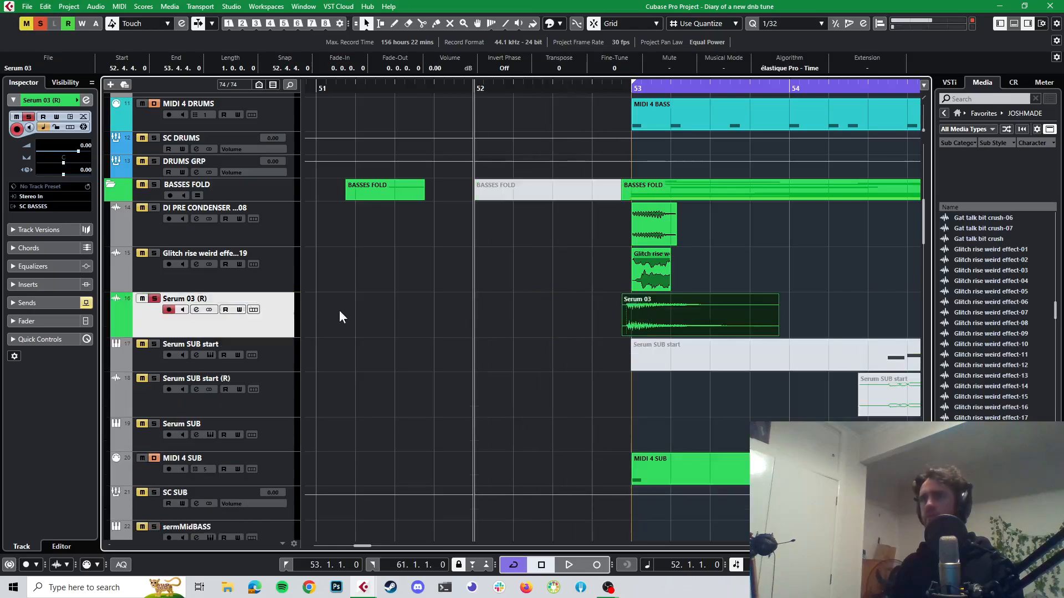
key(space)
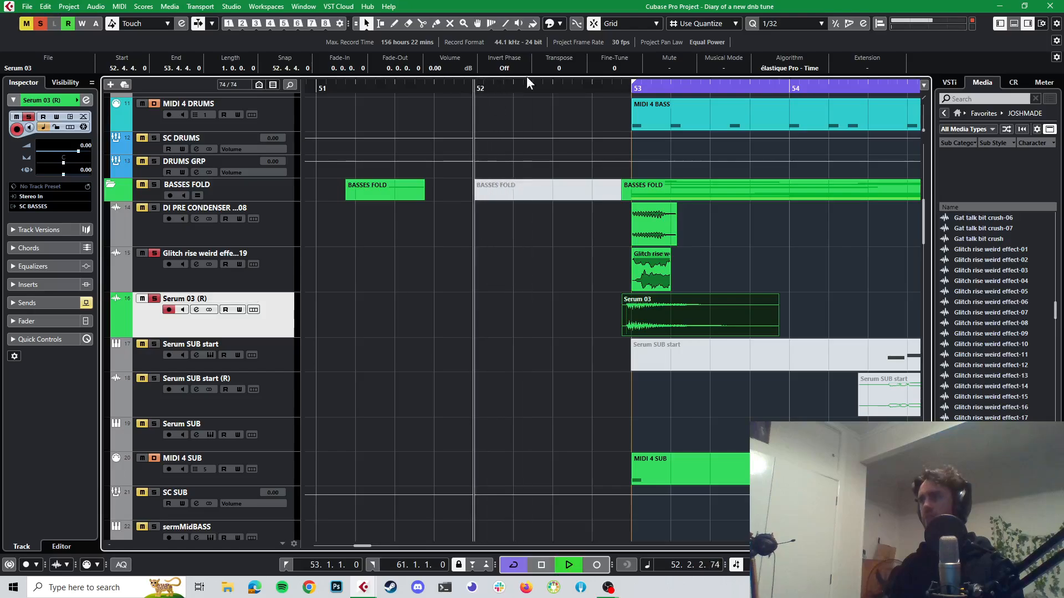
key(space)
click(611, 89)
key(space)
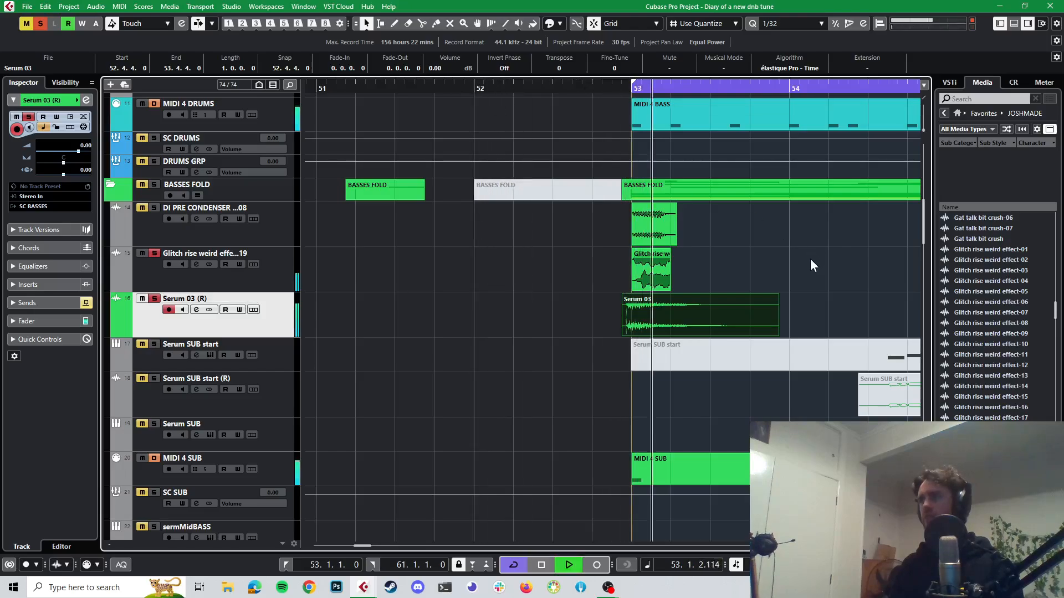
key(space)
- Nudge the rendered Serum 03 clip to start at 52.4.4.60 and audition it with the glitch effect again
click(636, 316)
scroll(646, 308, up, 5)
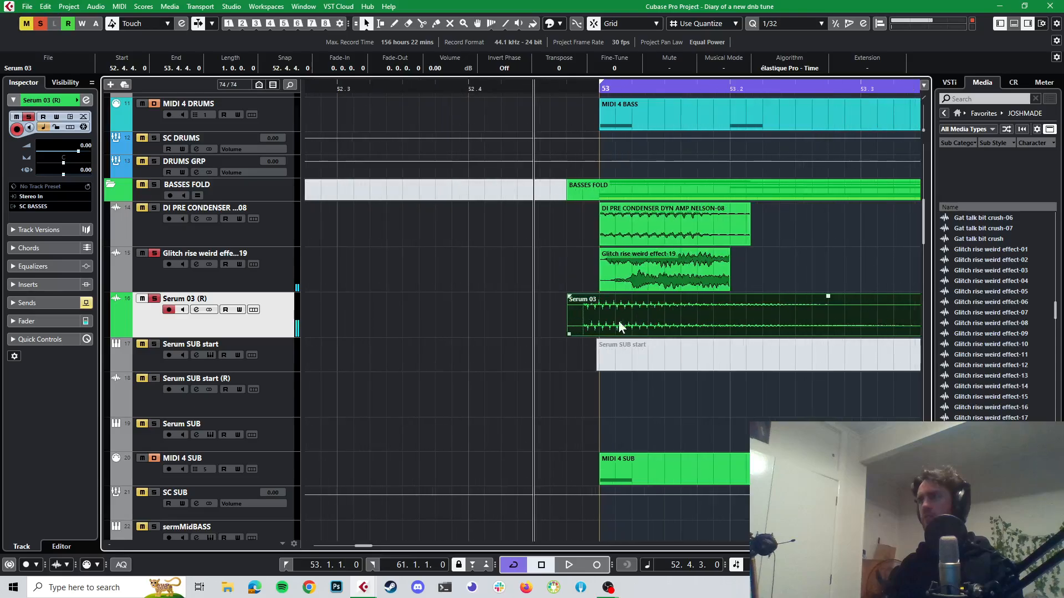
drag(618, 320, 635, 321)
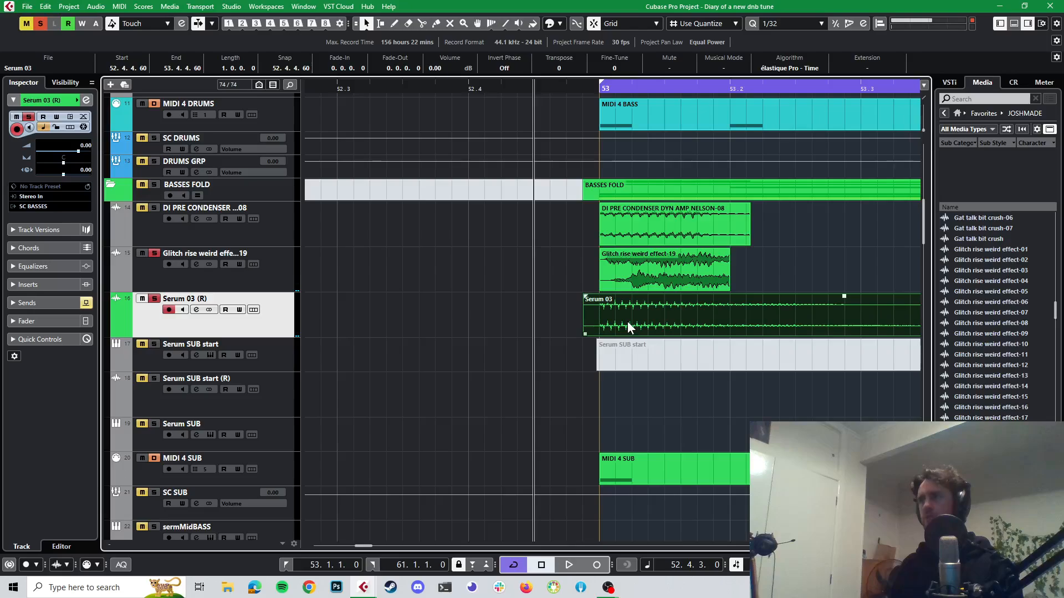
key(space)
click(381, 332)
key(space)
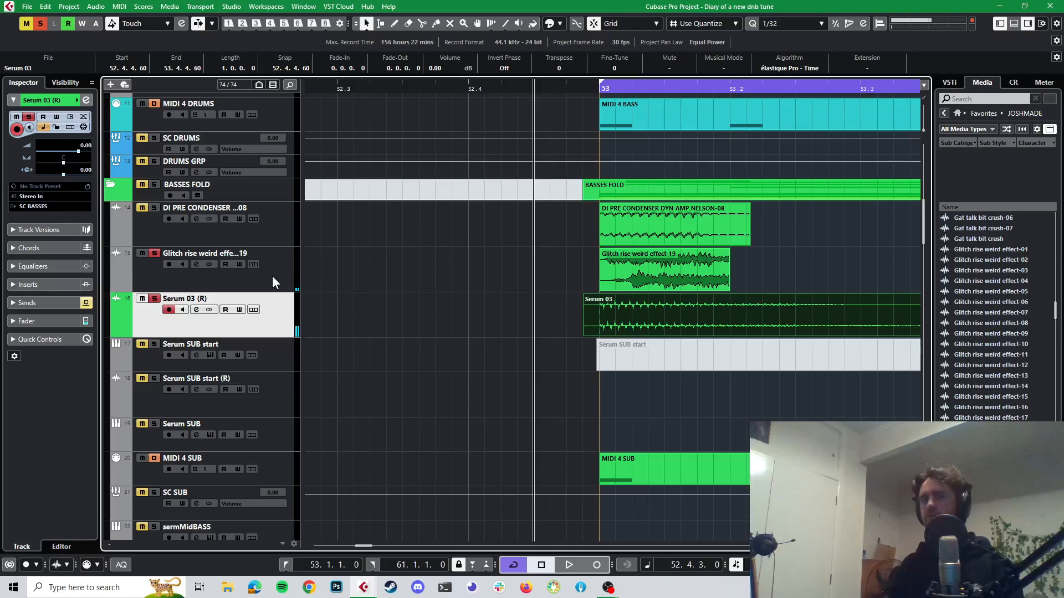
- Load VocalSynth 2 in insert slot 4 of the Glitch rise weird effect-19 channel and place its window beside the inserts
click(287, 283)
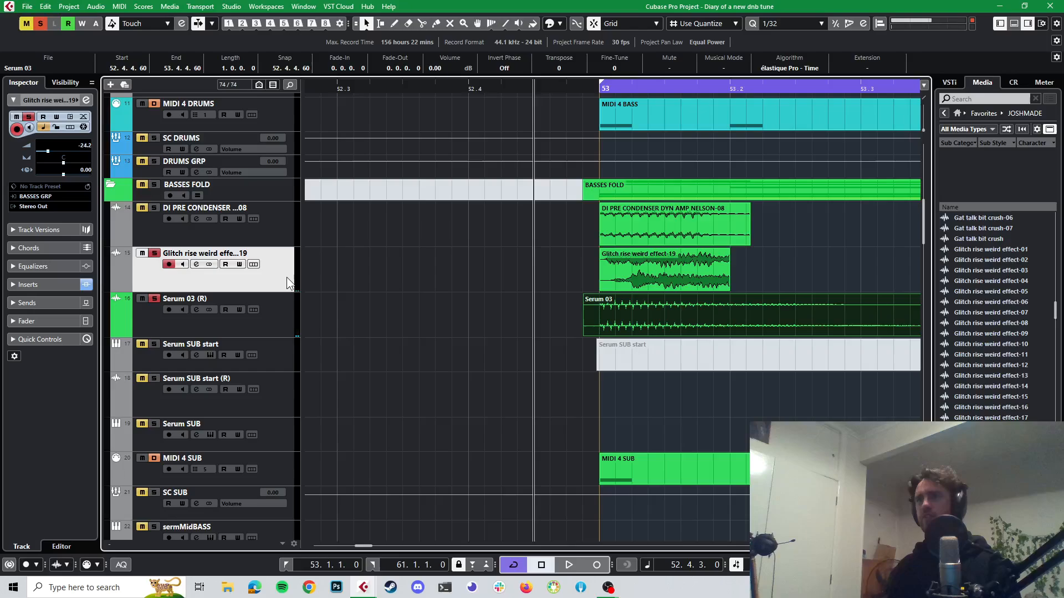
click(86, 99)
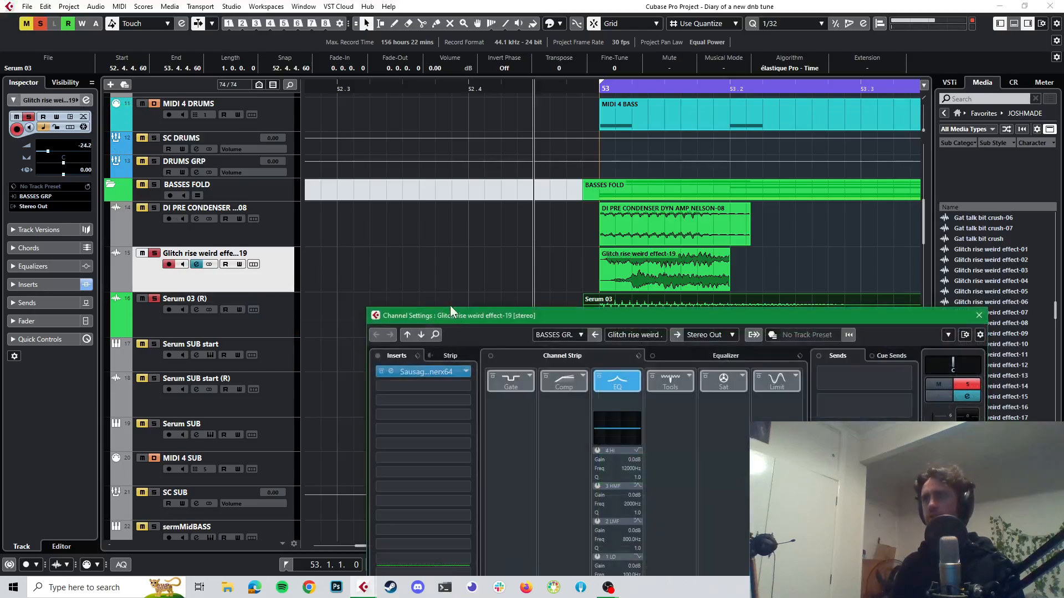
drag(450, 310, 395, 155)
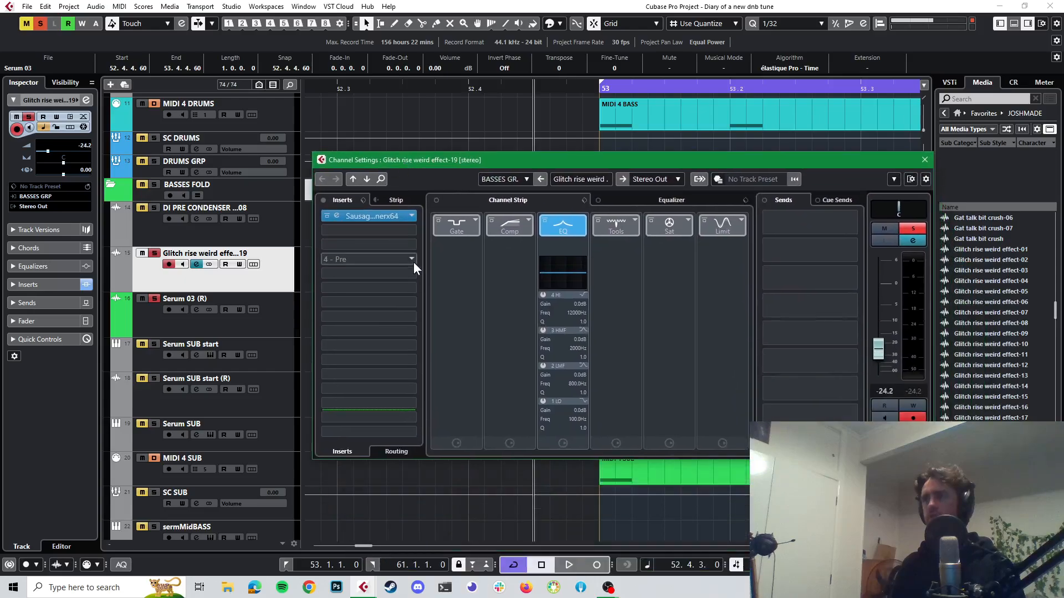
click(413, 261)
text(voc)
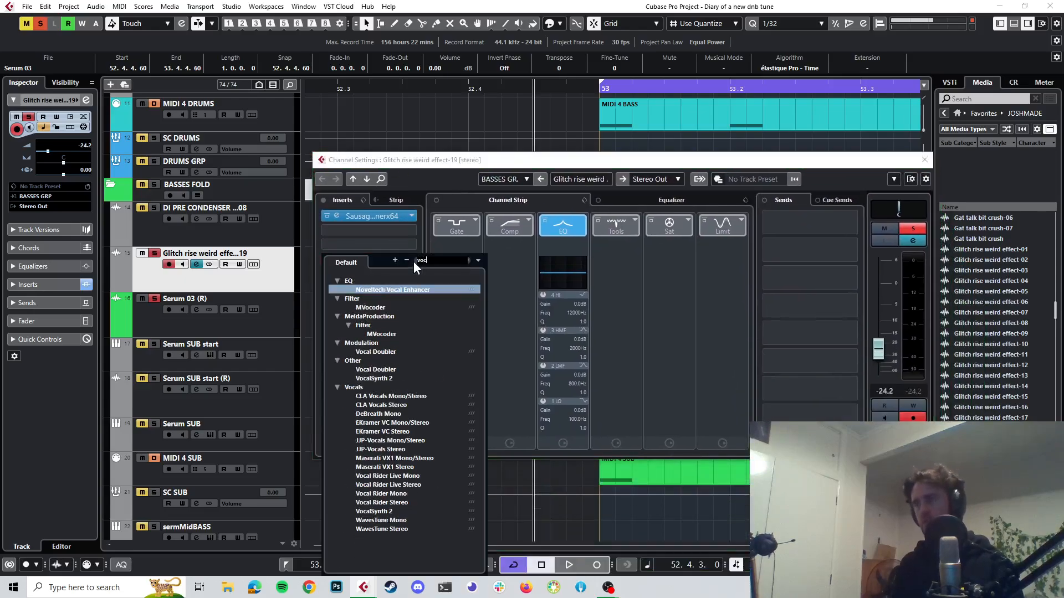
text(al)
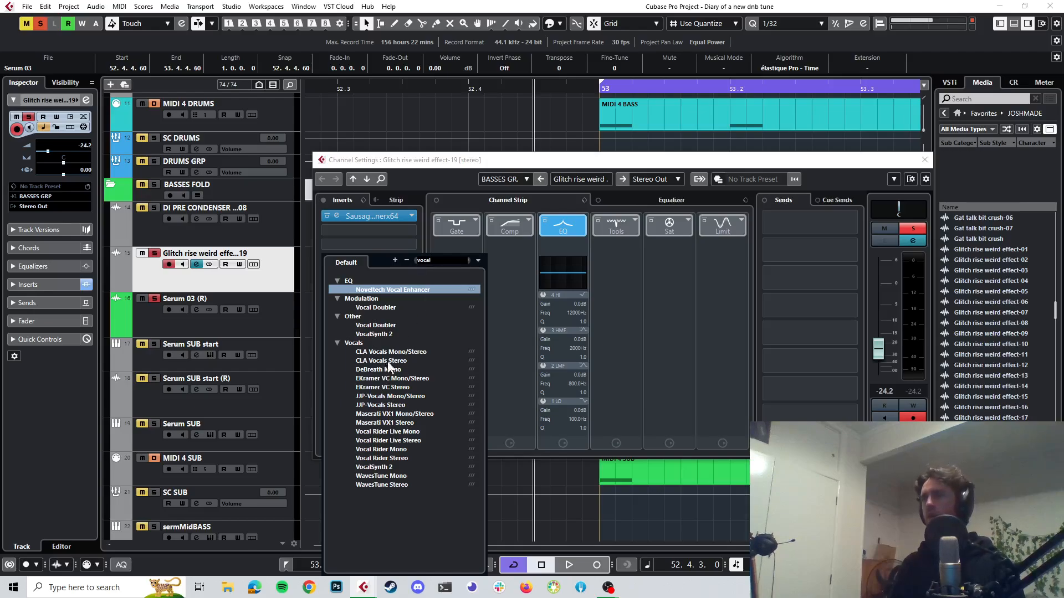
double_click(394, 468)
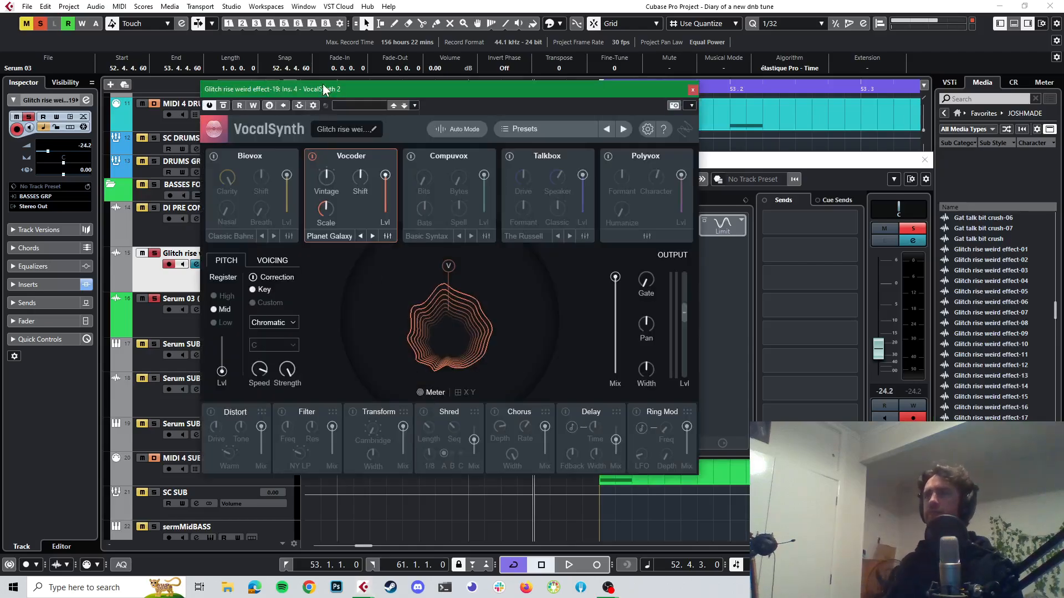
drag(324, 89, 616, 113)
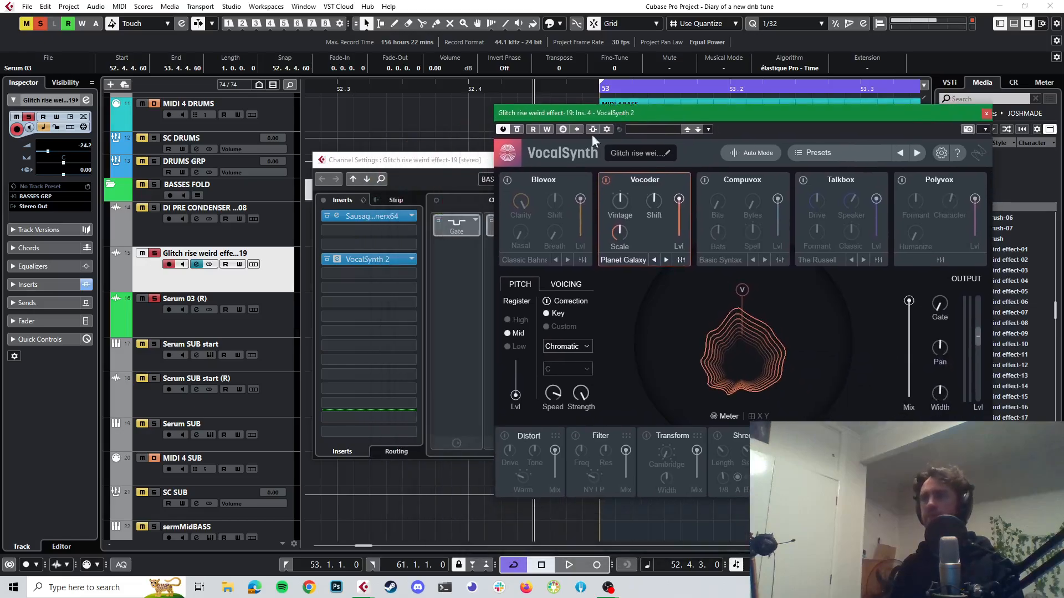
- Switch VocalSynth 2 on the Glitch rise weird effect-19 track to Sidechain mode after viewing the MIDI mode setup
click(290, 263)
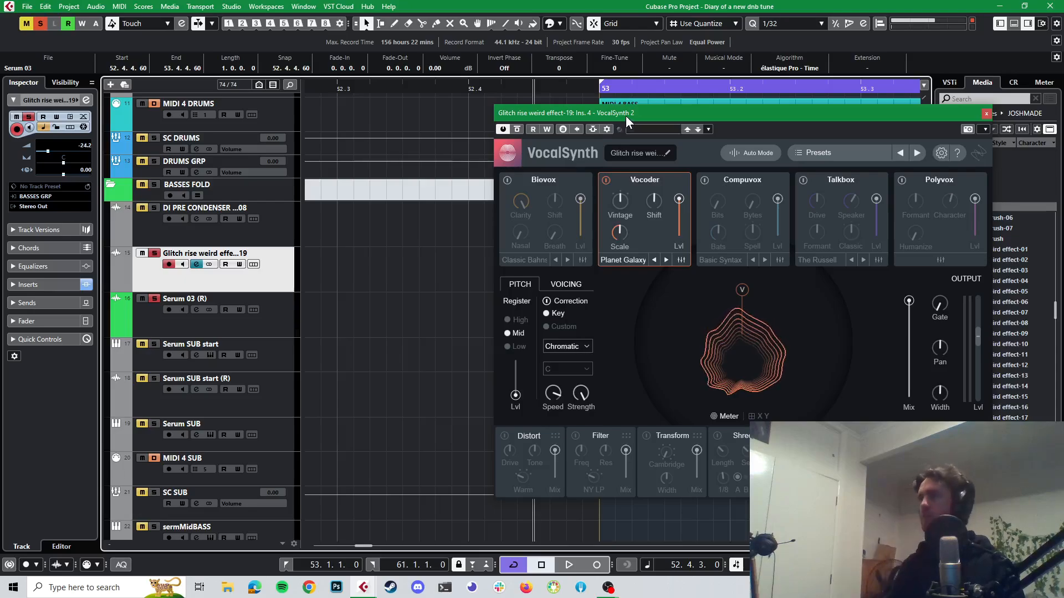
click(770, 152)
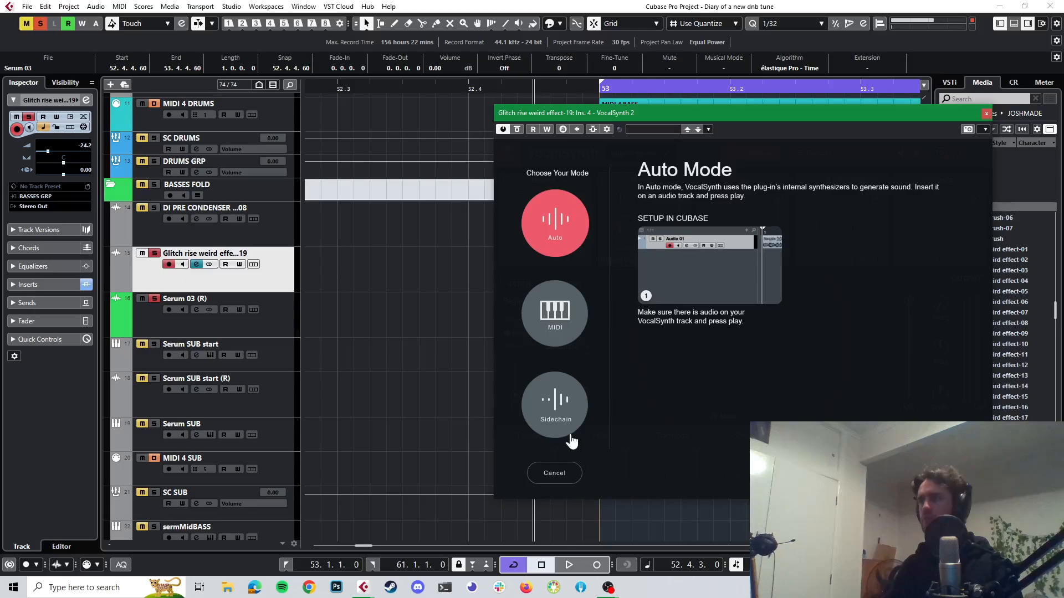
click(552, 349)
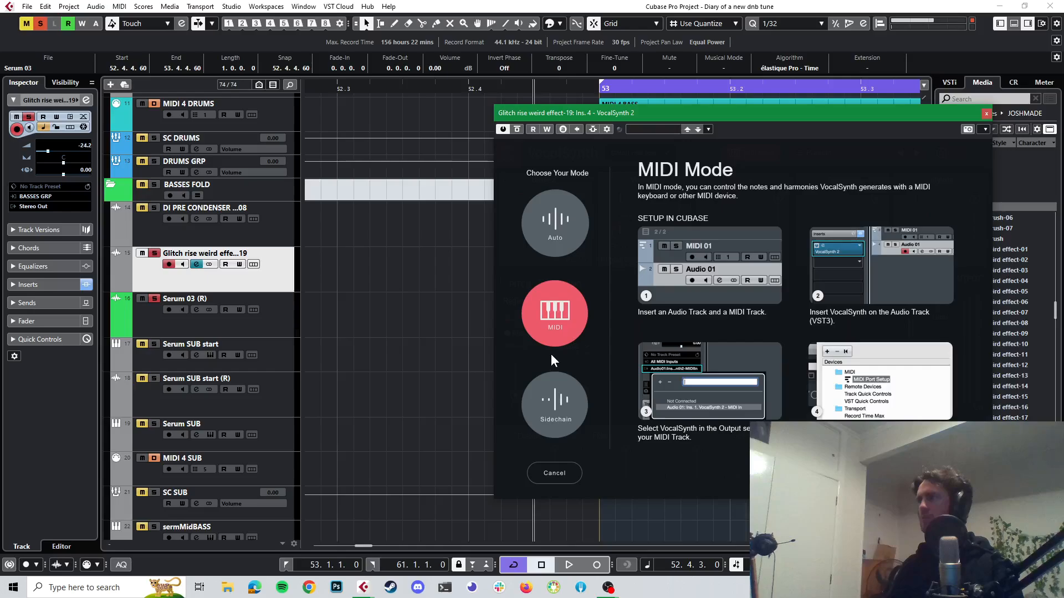
click(567, 427)
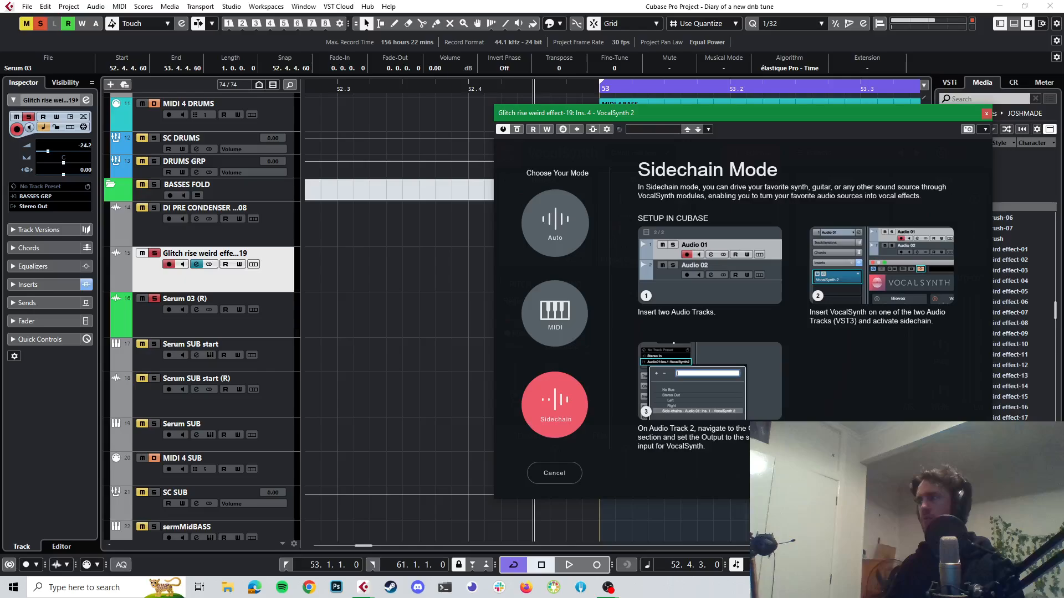
click(555, 405)
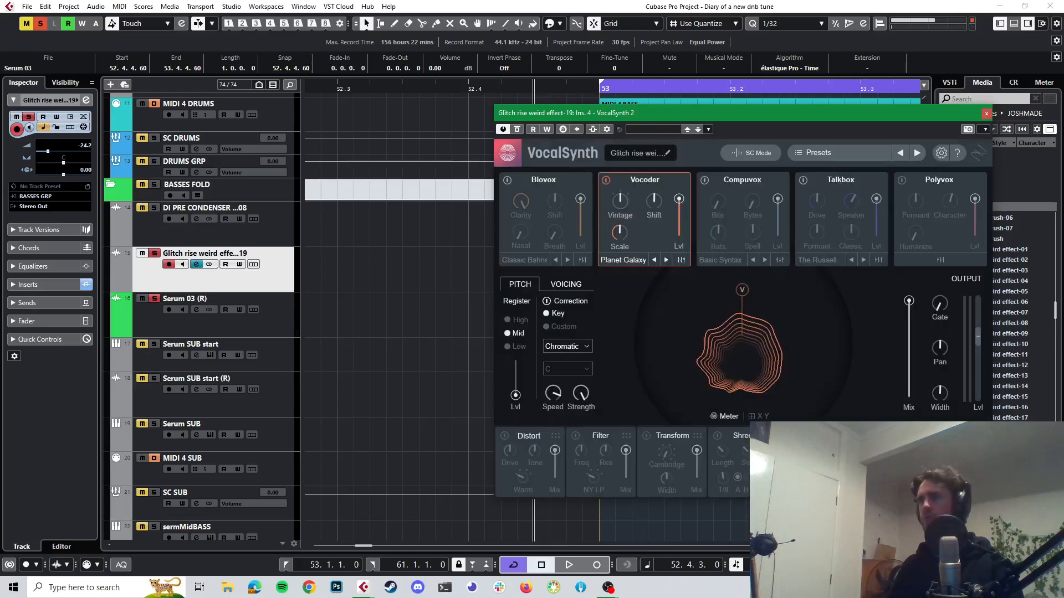
- Route the Serum 03 (R) track's output to the side-chain of the Reverb bass BIIIG insert 5 compressor
click(281, 310)
click(281, 311)
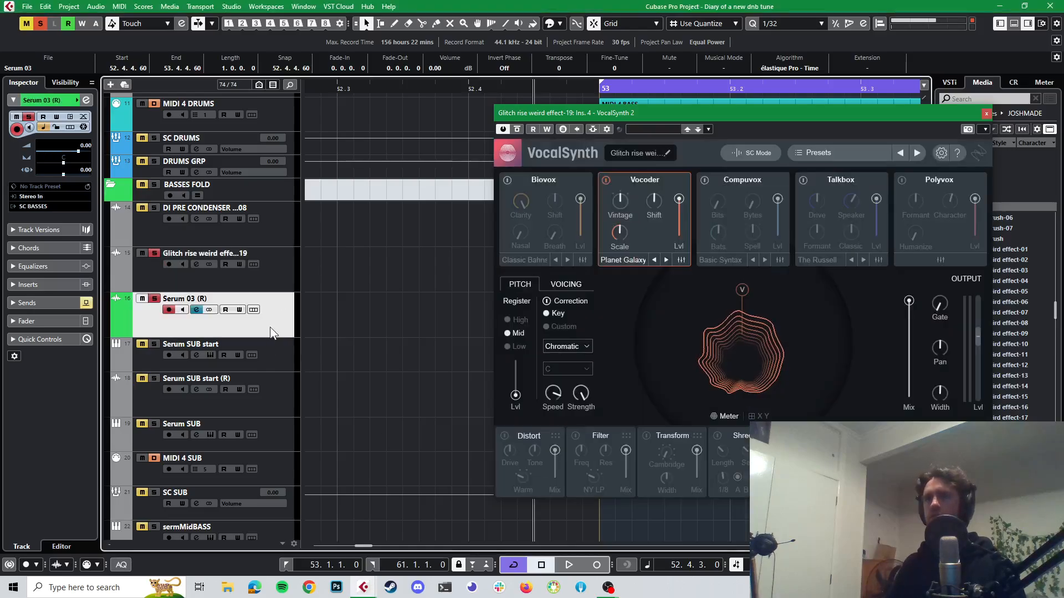
drag(569, 111, 918, 269)
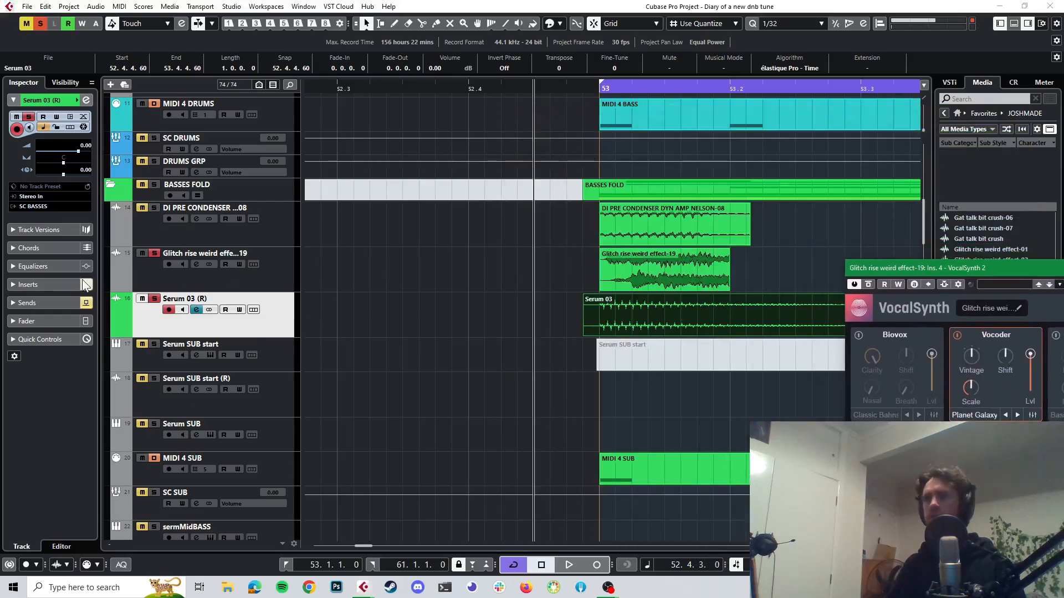
click(47, 206)
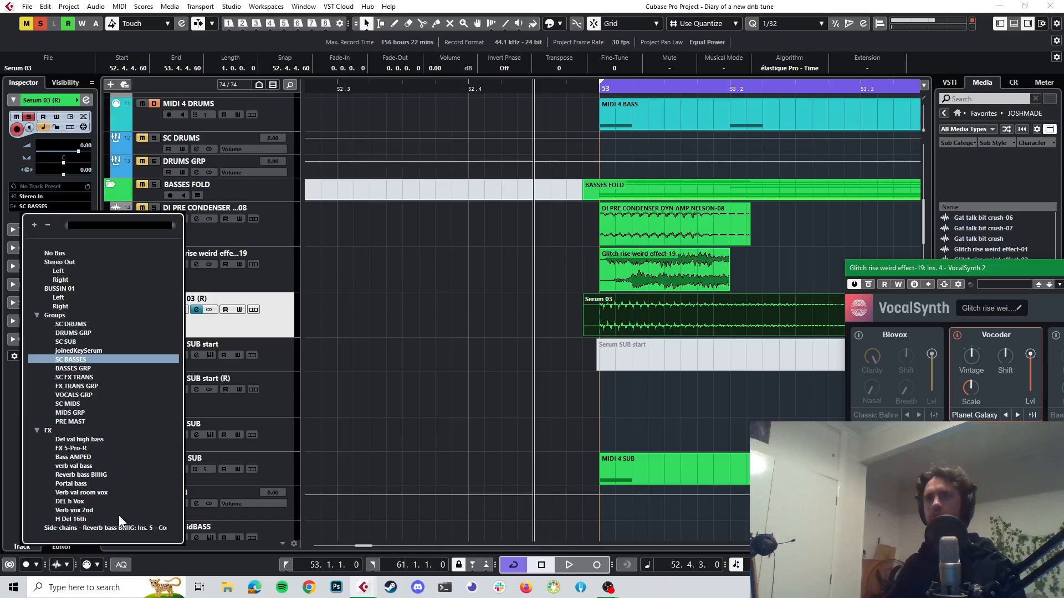
click(100, 527)
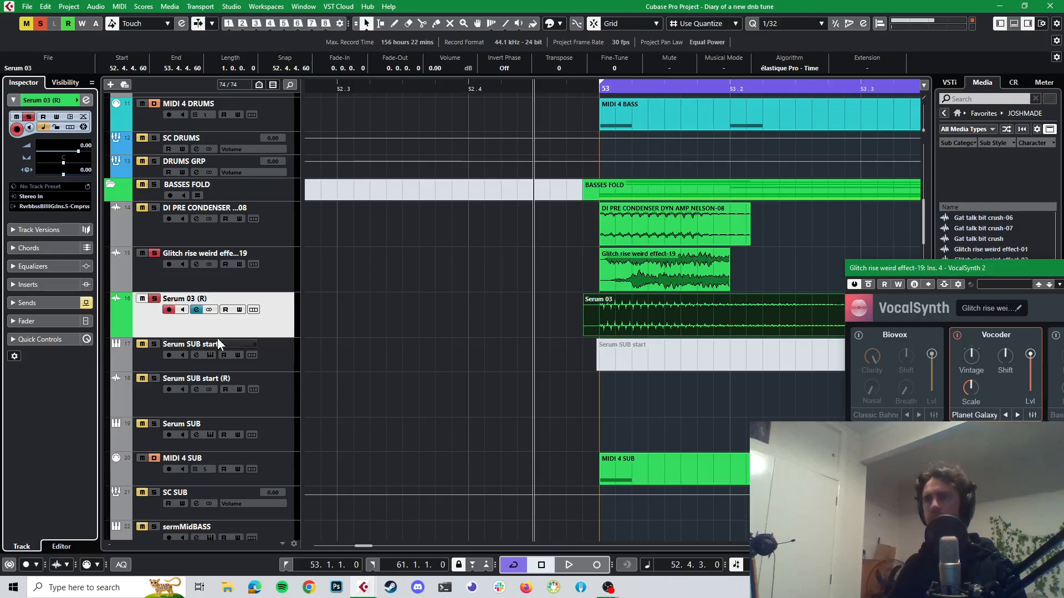
- Show the Serum 03 (R) track's sends and audition it together with the glitch effect around bar 53
click(68, 305)
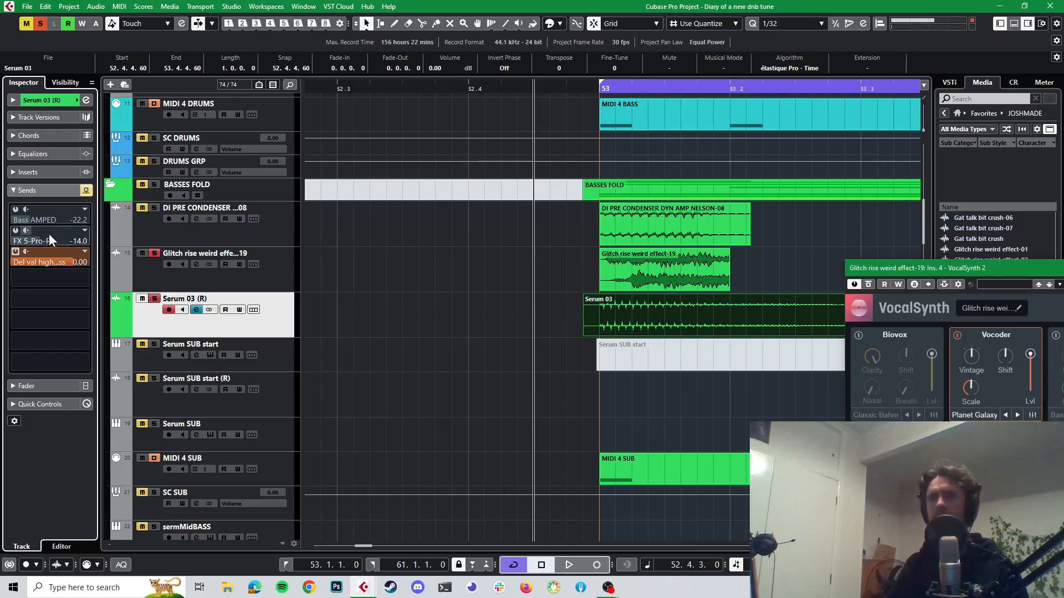
scroll(446, 284, down, 2)
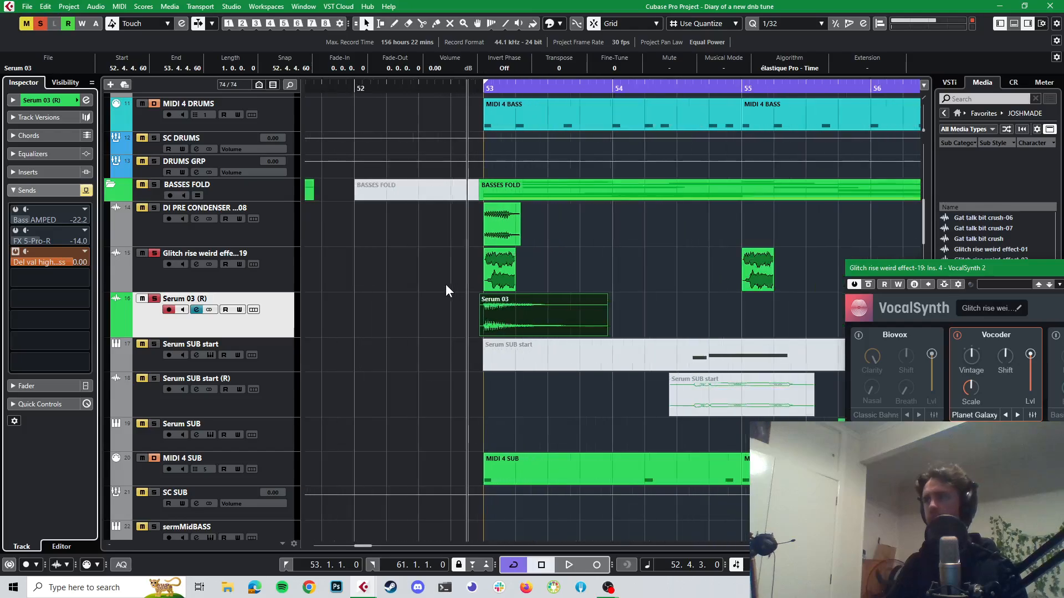
scroll(446, 284, up, 1)
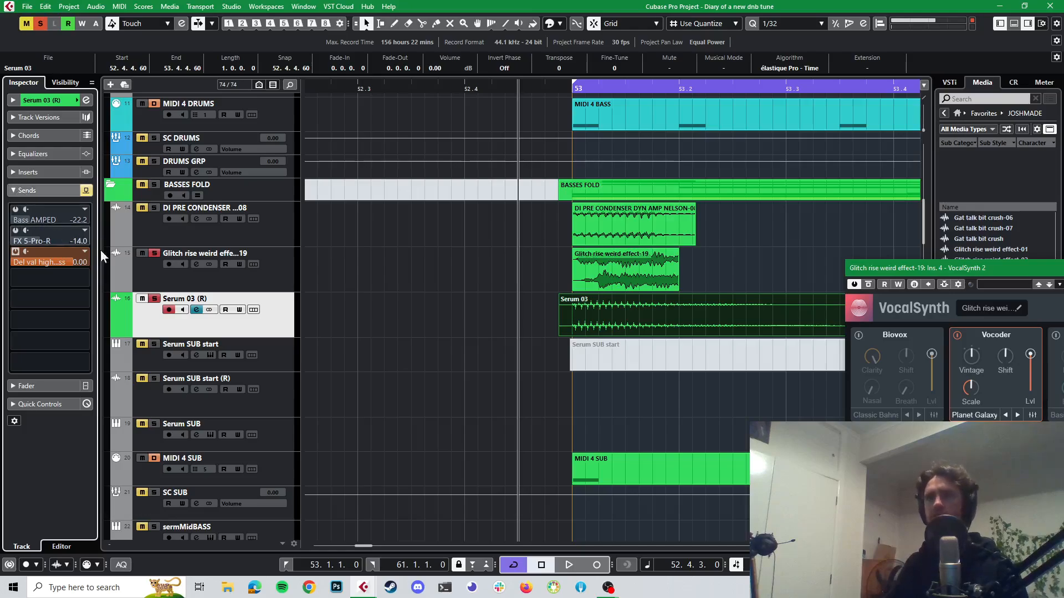
key(space)
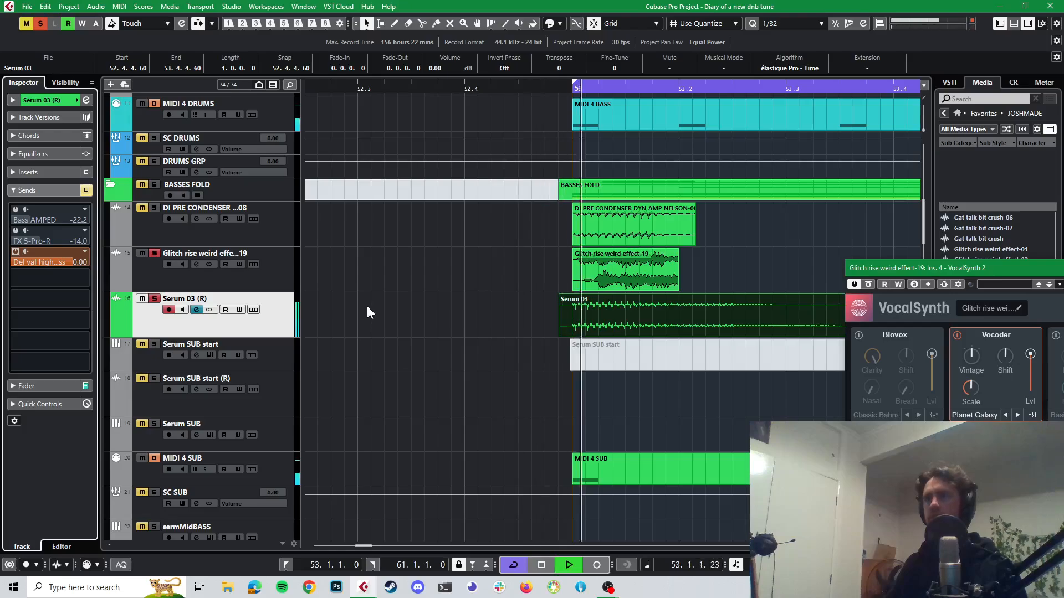
key(space)
key(space)
key(space)
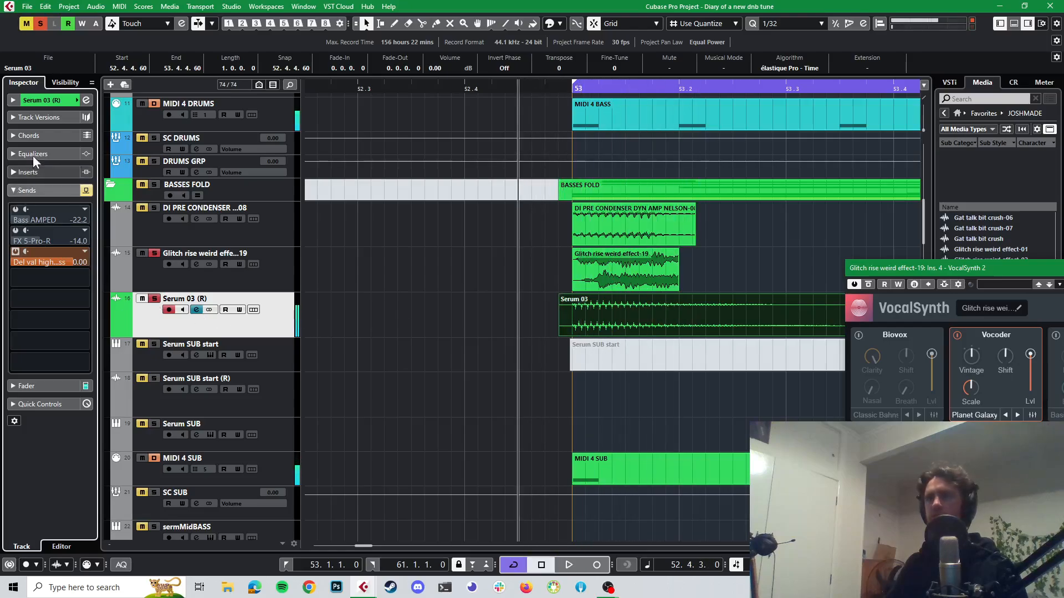
- Audition the passage with Serum 03 (R) unsoloed, then solo that track again and replay it for comparison
click(154, 298)
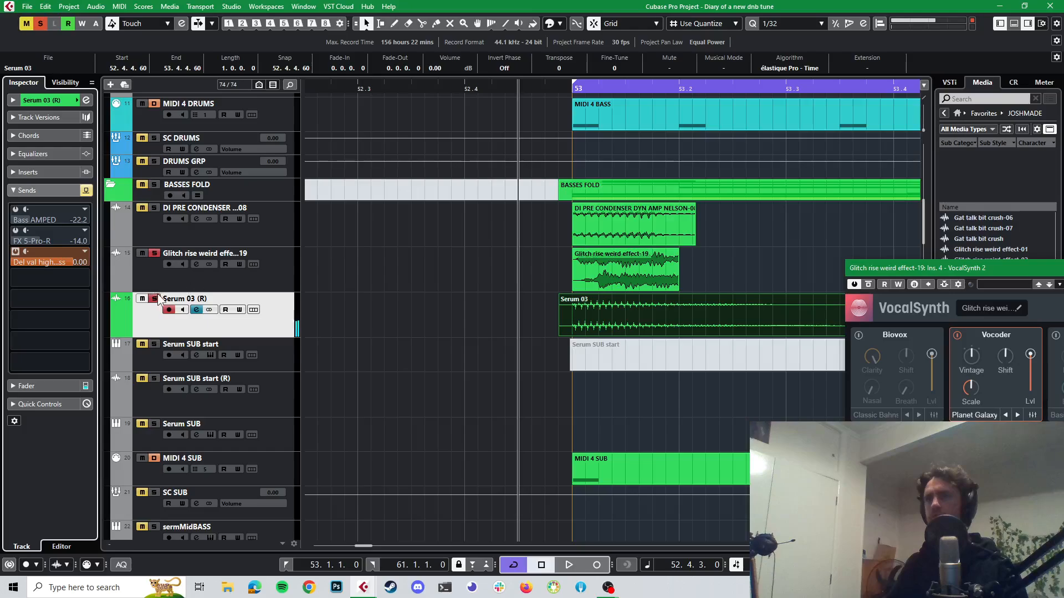
key(space)
key(space)
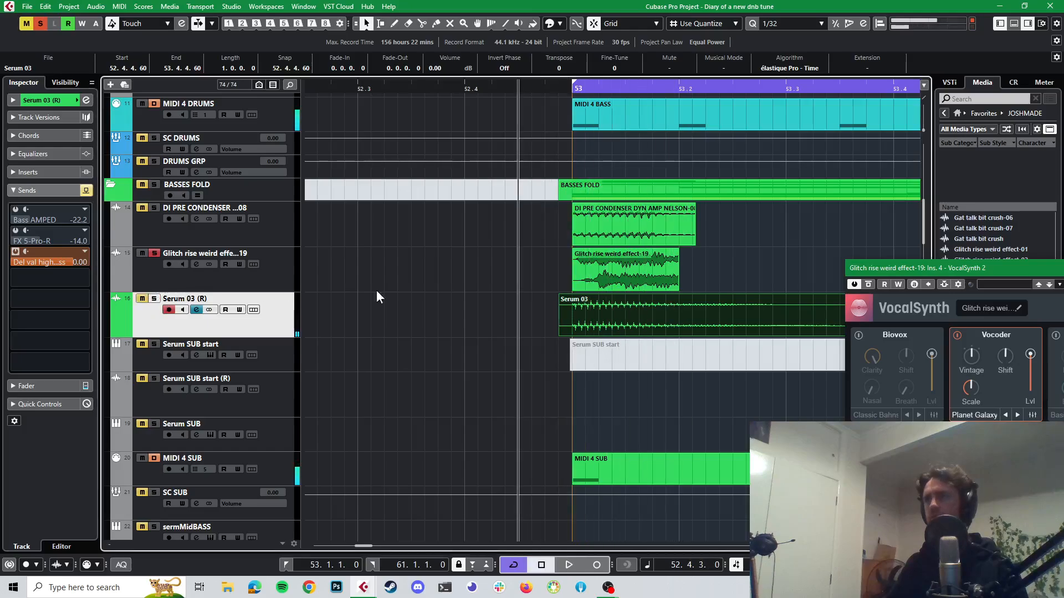
drag(889, 268, 642, 124)
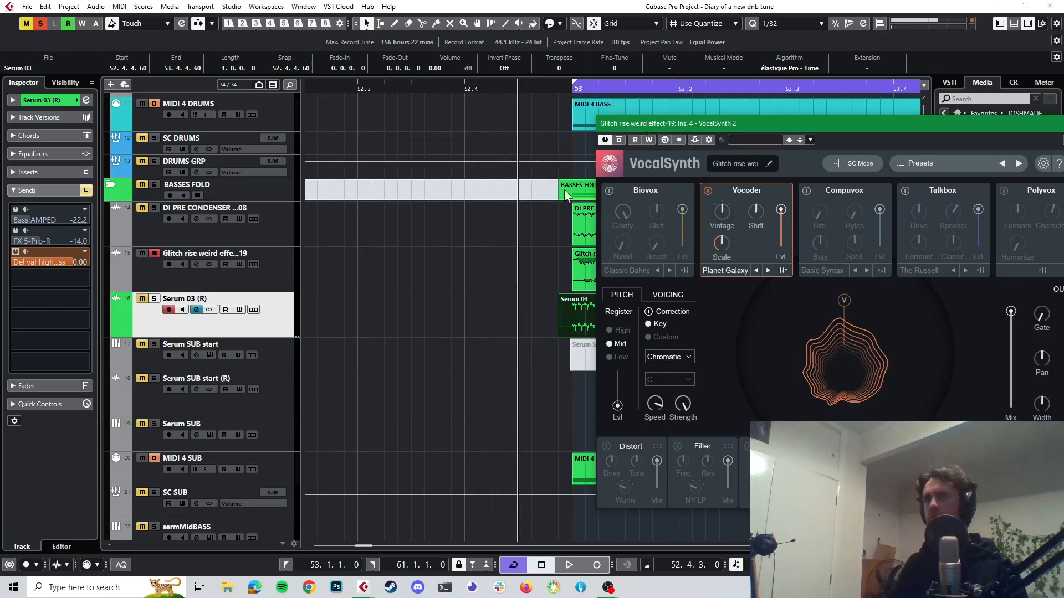
click(154, 298)
key(space)
key(space)
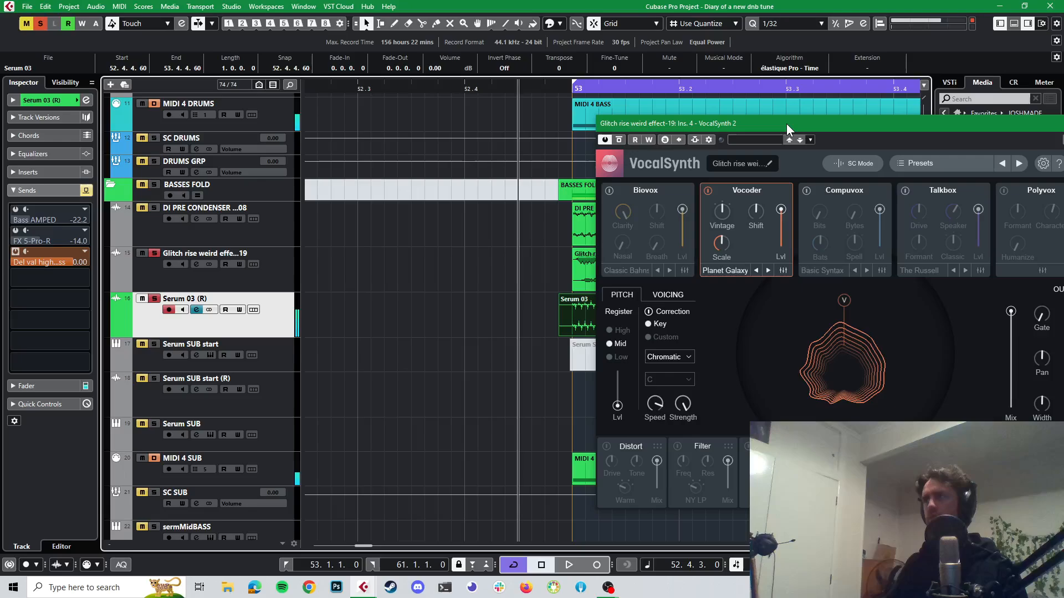
- Lower VocalSynth 2's output mix to its minimum and audition the dry sound
drag(786, 124, 482, 103)
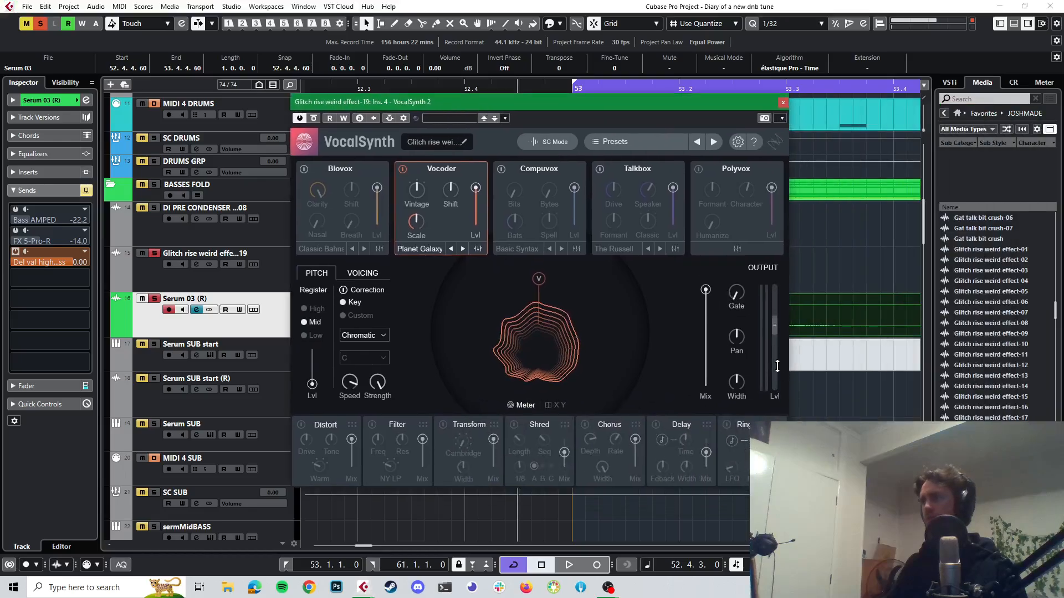
key(space)
key(space)
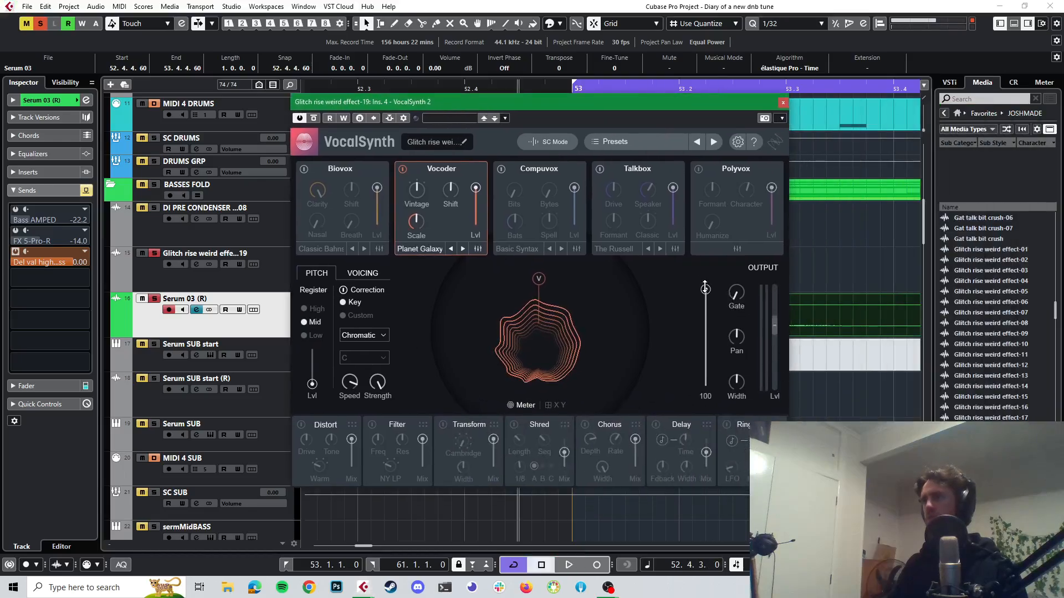
drag(707, 290, 706, 385)
key(space)
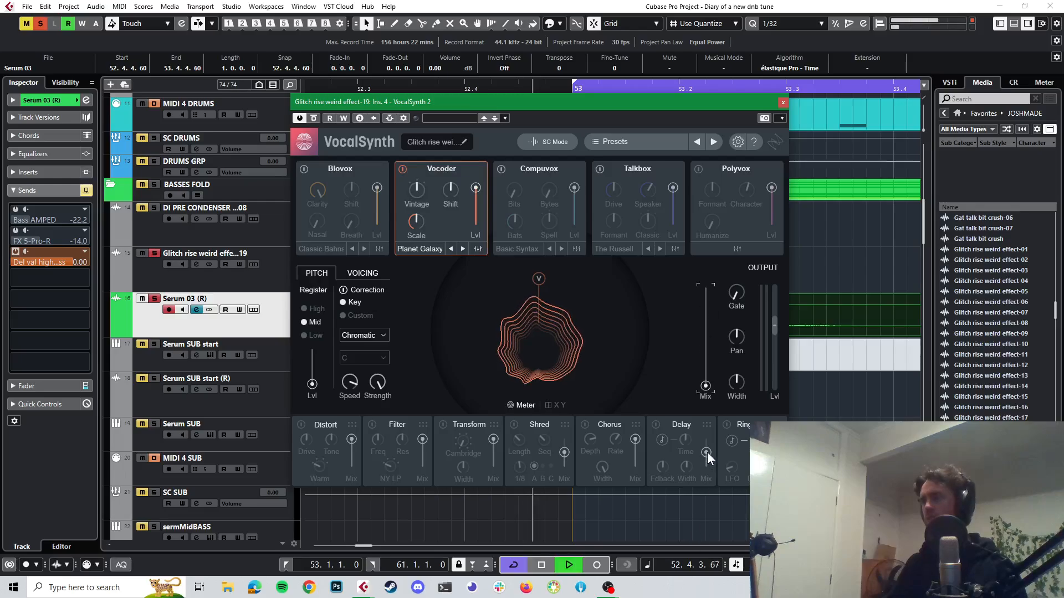
key(space)
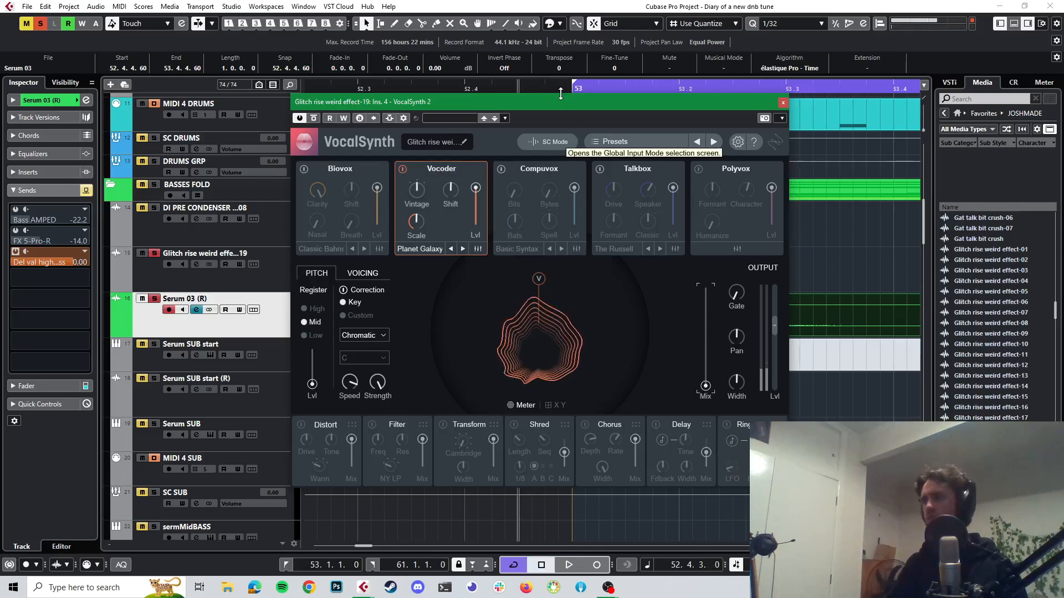
- Trim the end of the Serum 03 clip to 53.2.1.0, matching the glitch clip's end, and audition it
drag(560, 107, 720, 390)
ctrl+scroll(752, 305, down, 2)
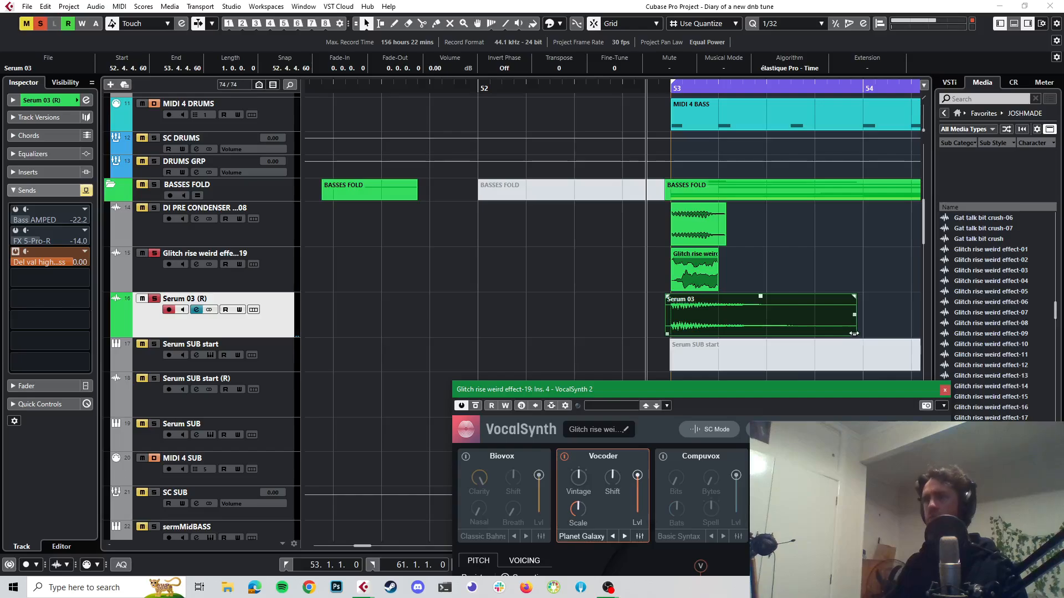
drag(853, 333, 718, 333)
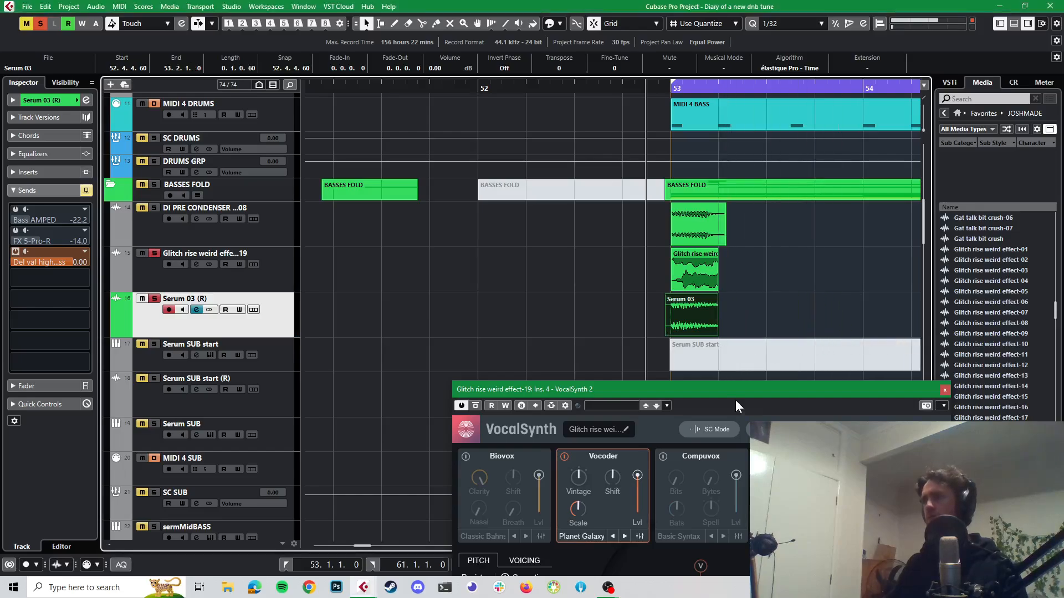
key(space)
key(space)
key(space)
key(space)
- Set VocalSynth 2's output mix to 18 and audition the result several times
drag(646, 391, 536, 71)
key(space)
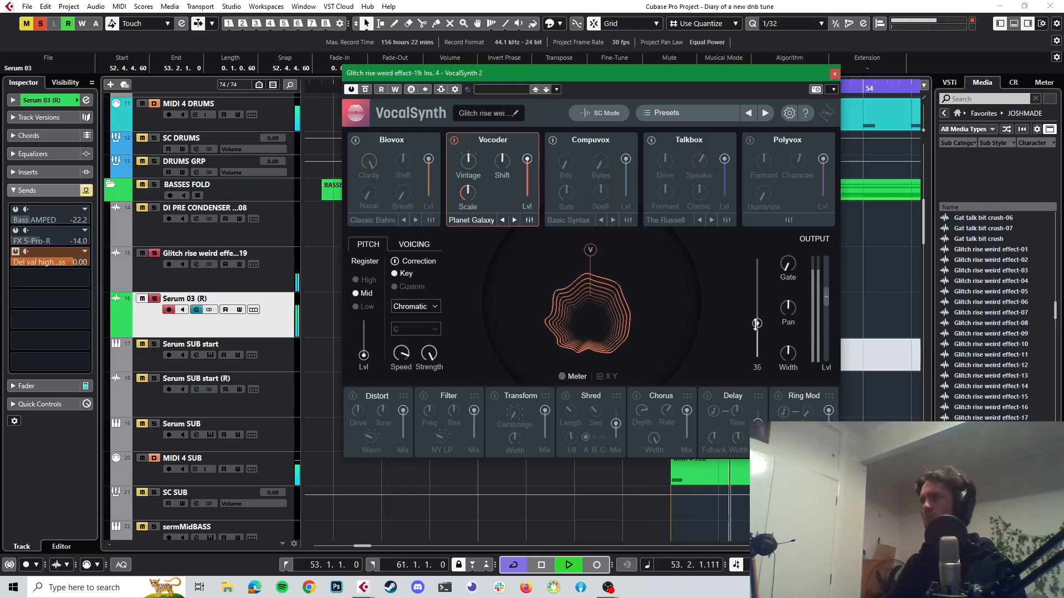
key(space)
mouse_move(757, 324)
mouse_down()
mouse_move(756, 302)
mouse_move(757, 340)
mouse_up()
key(space)
key(space)
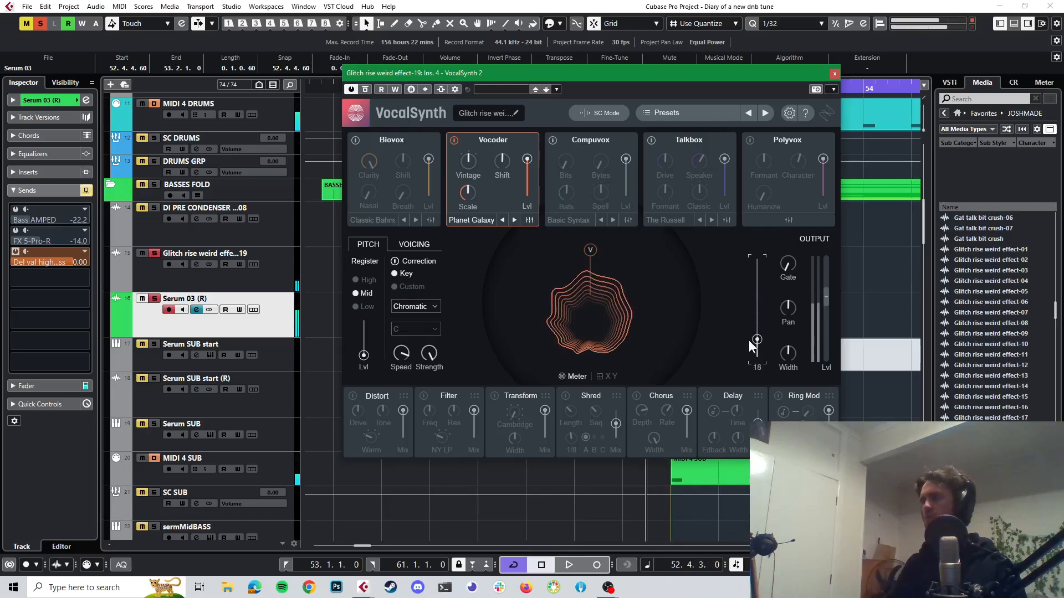
key(space)
key(space)
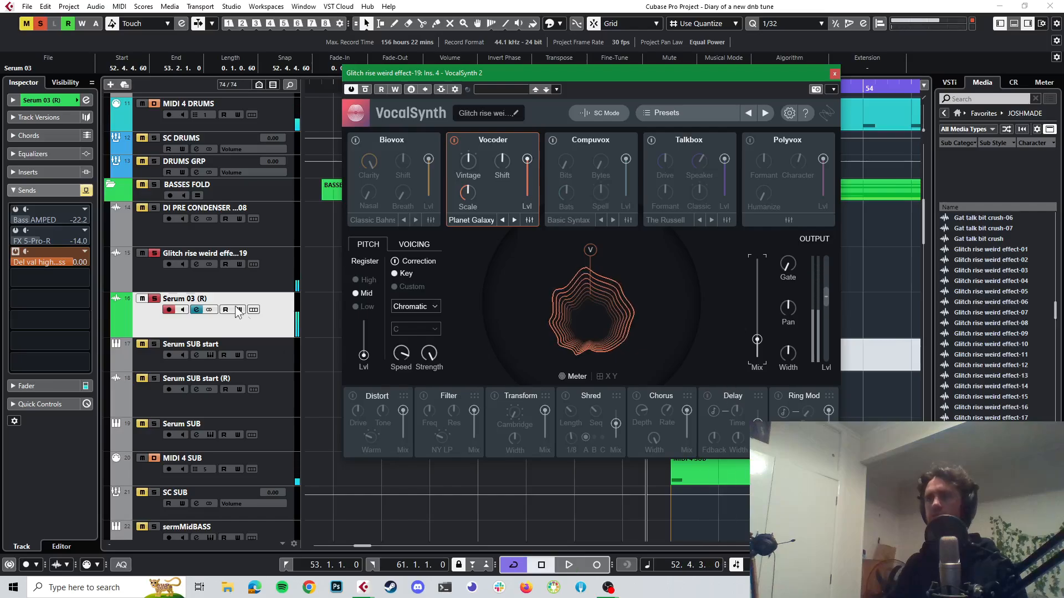
key(space)
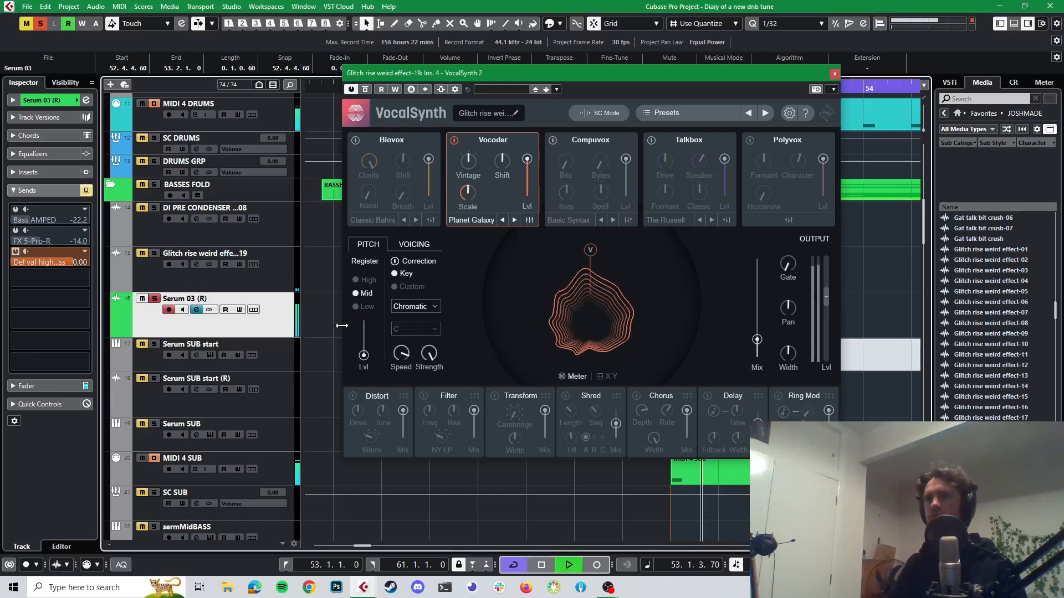
key(space)
- Check the Serum 03 (R) track's sends and inserts, toggling its Del val high bass send and the sends bypass
drag(539, 72, 1063, 338)
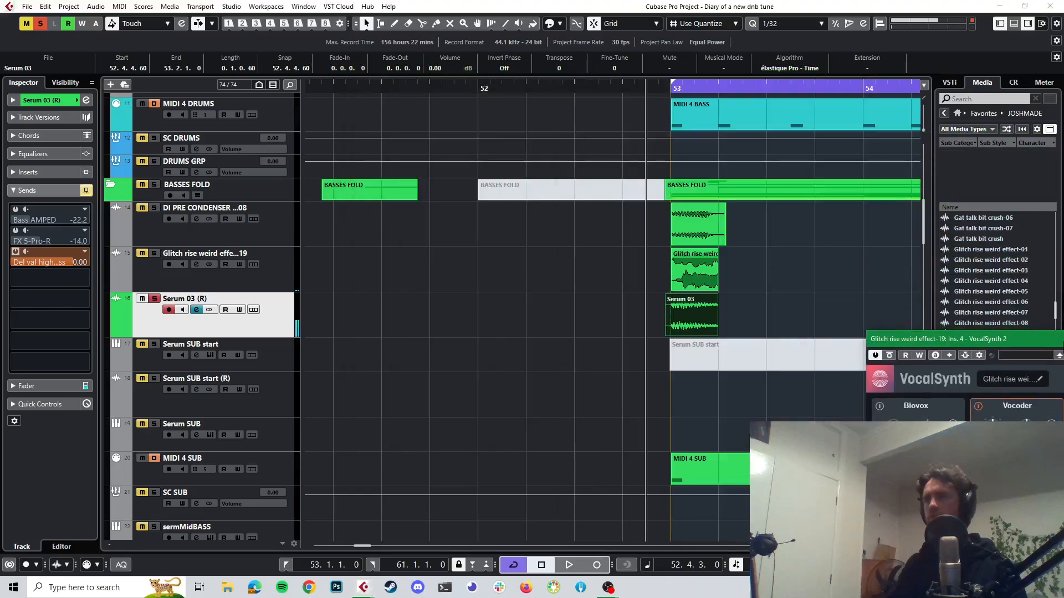
click(15, 251)
click(15, 252)
click(16, 252)
click(27, 173)
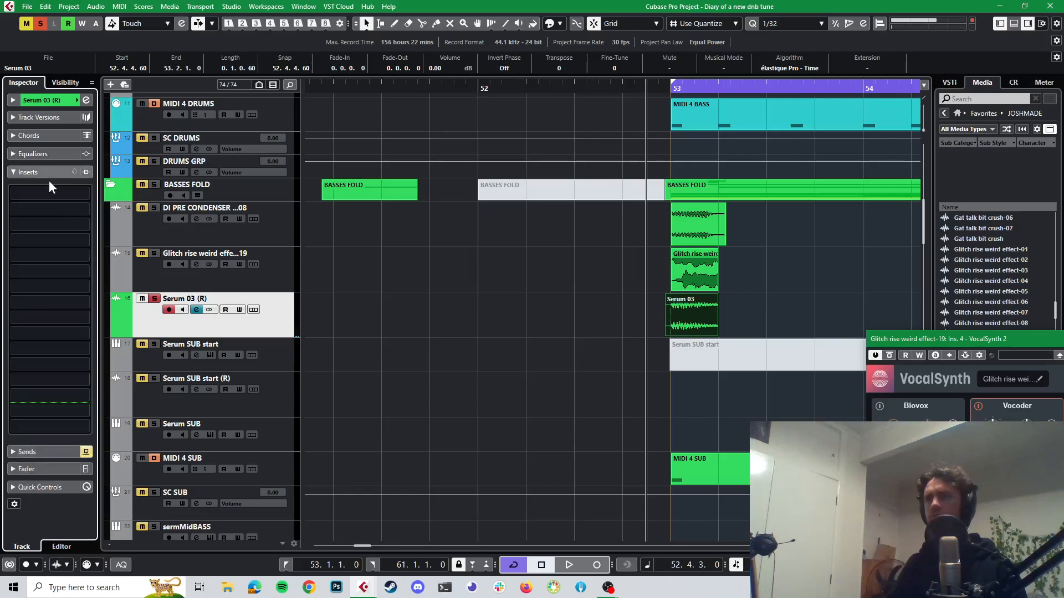
click(86, 451)
- Bypass VocalSynth 2 on the Glitch rise weird effect-19 track and audition the passage while toggling that track's solo
click(269, 281)
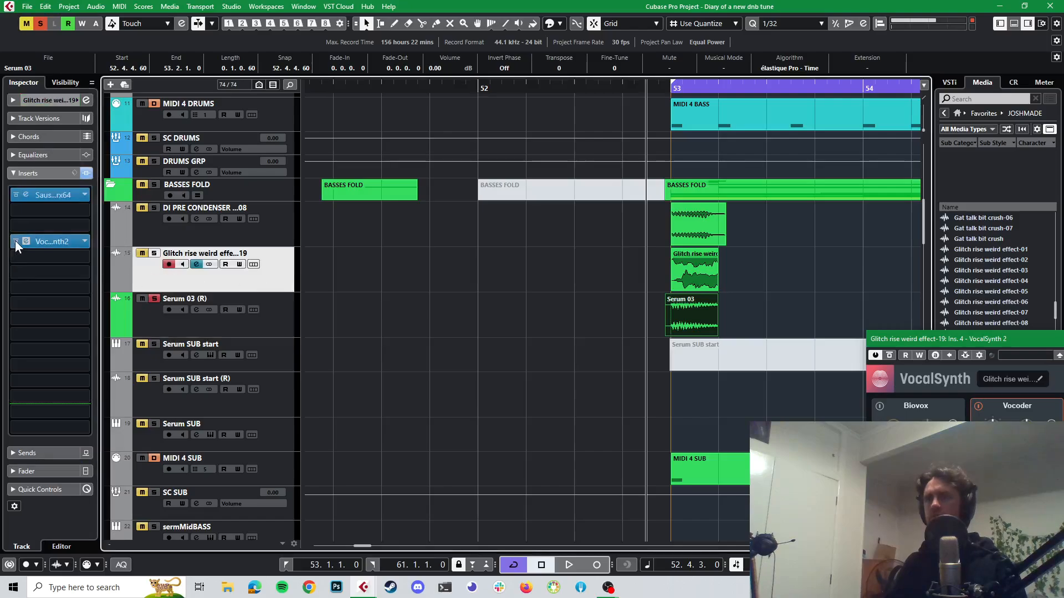
click(15, 241)
key(space)
key(space)
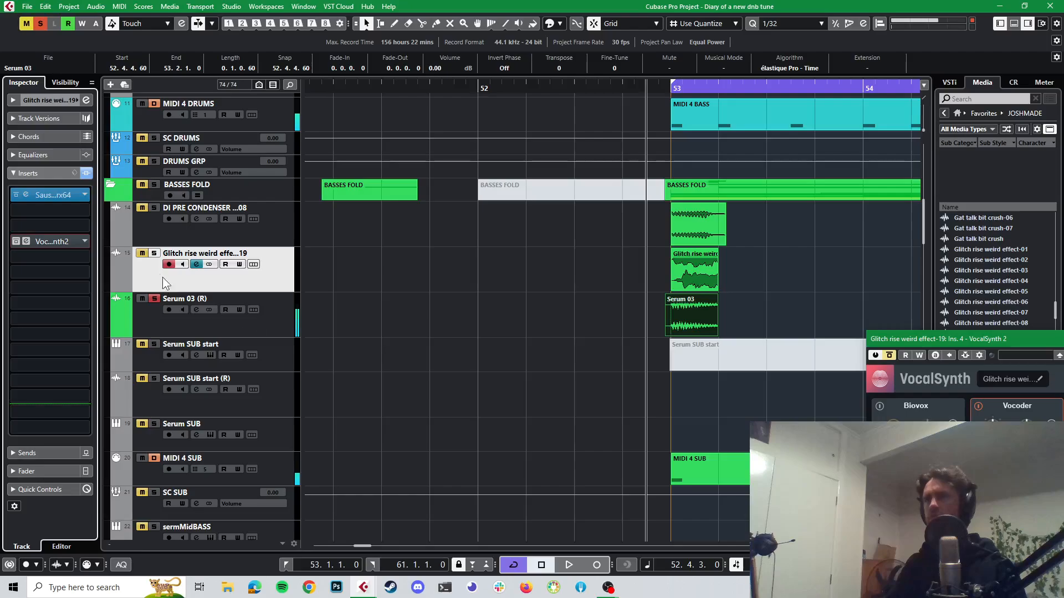
click(154, 253)
key(space)
key(space)
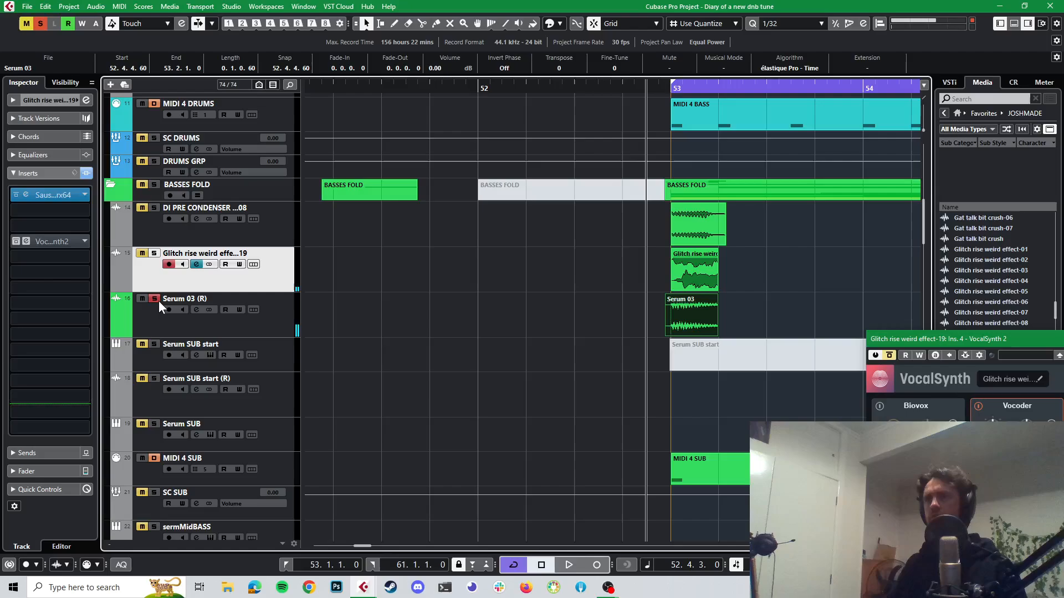
- Toggle the Serum 03 (R) track's solo, audition the passage again, and select that track
click(154, 299)
key(space)
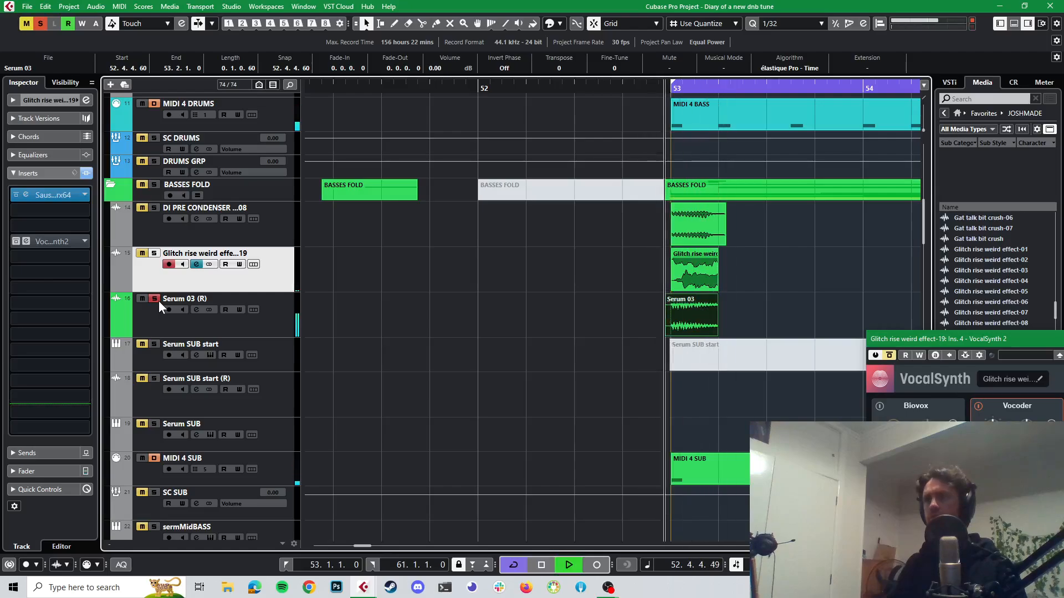
key(space)
click(275, 308)
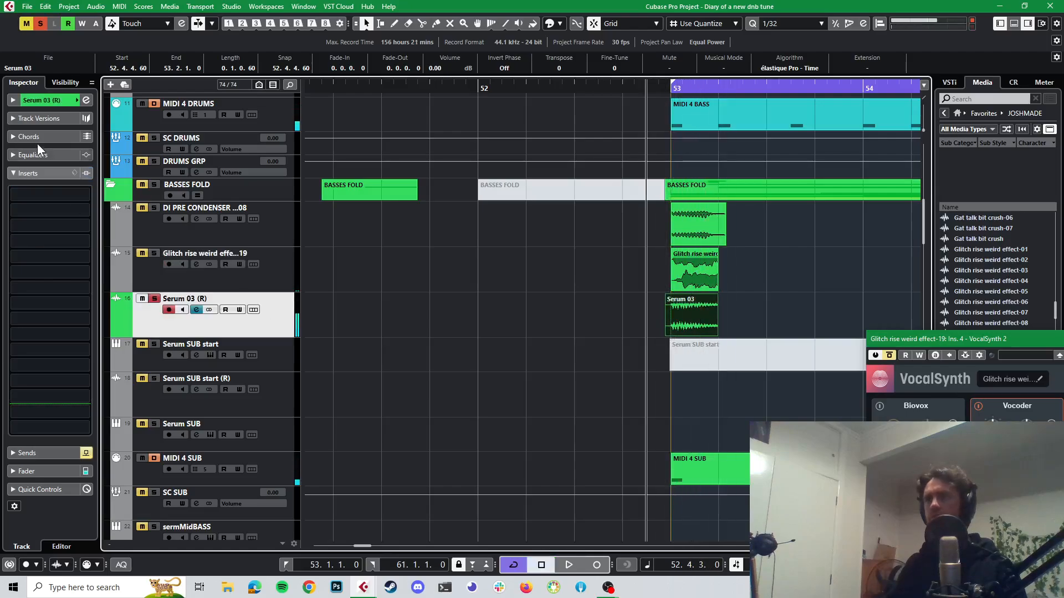
- Activate the side-chain input of VocalSynth 2 on Glitch rise weird effect-19 and route the Serum 03 (R) track's output to it
click(46, 99)
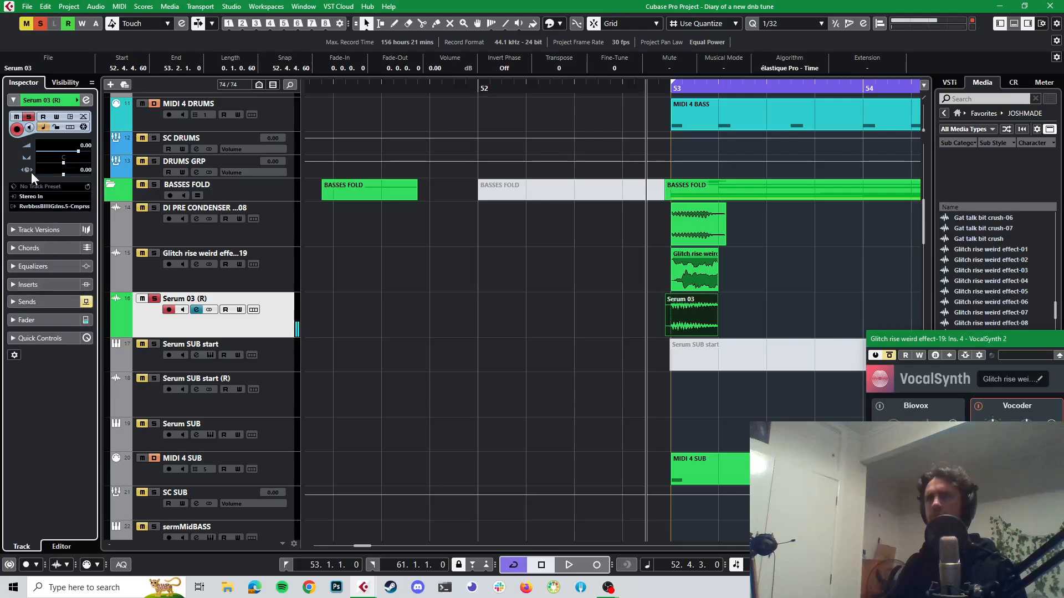
click(35, 207)
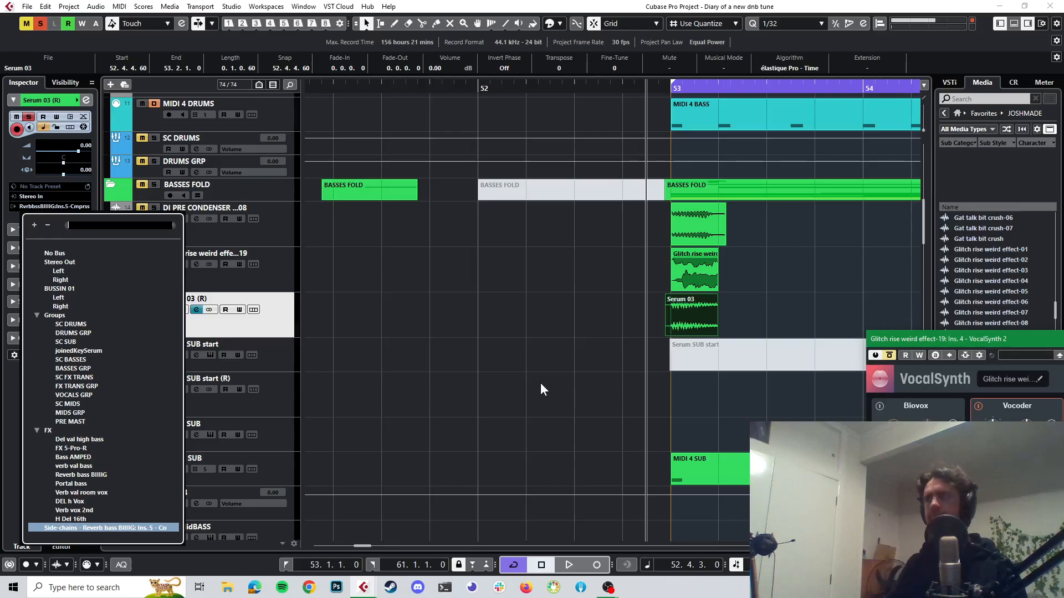
click(895, 338)
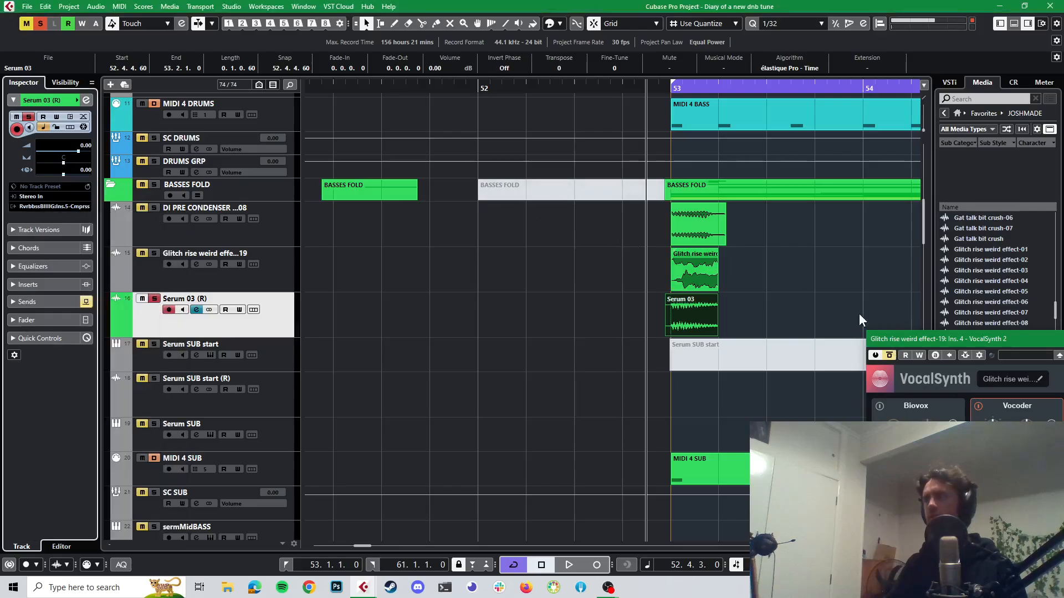
drag(891, 340, 481, 168)
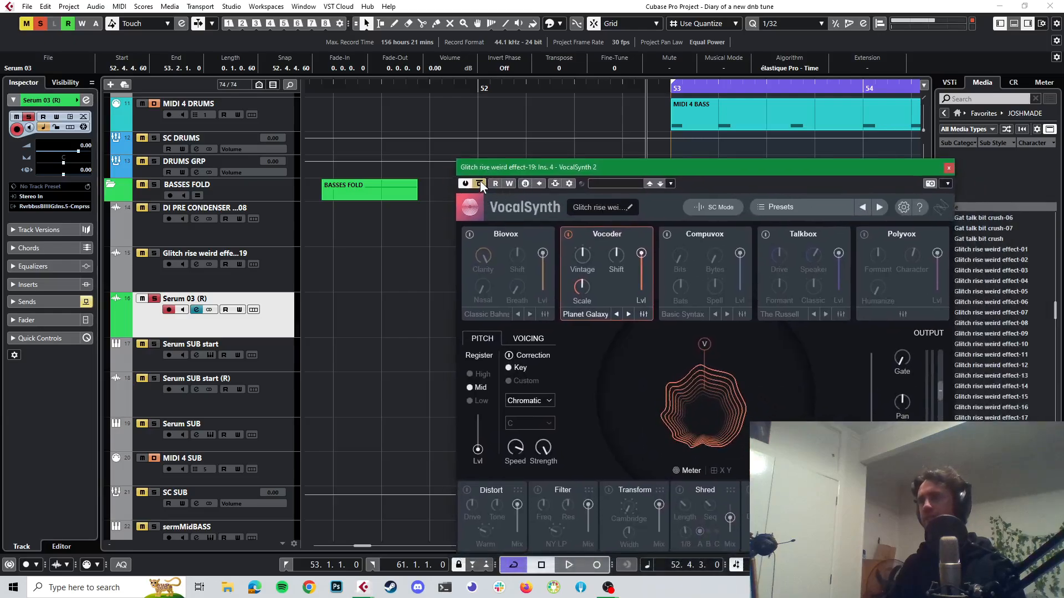
click(556, 184)
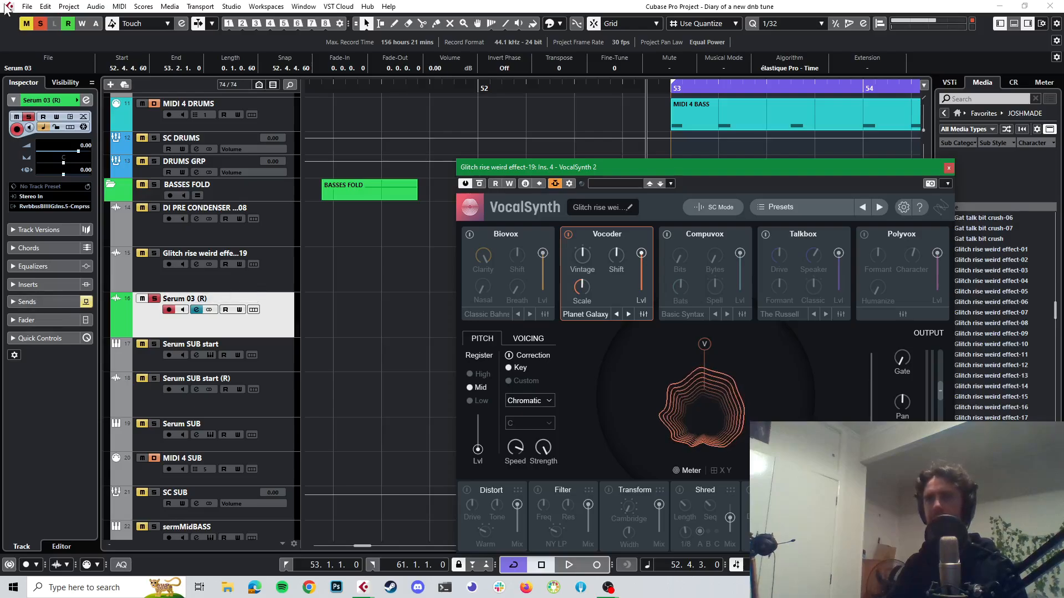
click(33, 206)
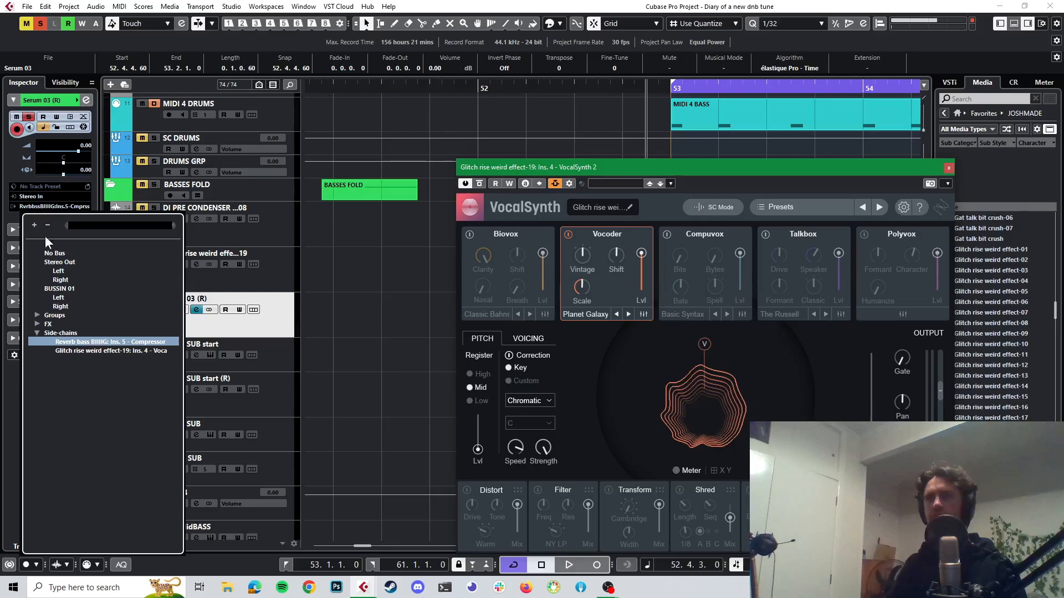
click(85, 351)
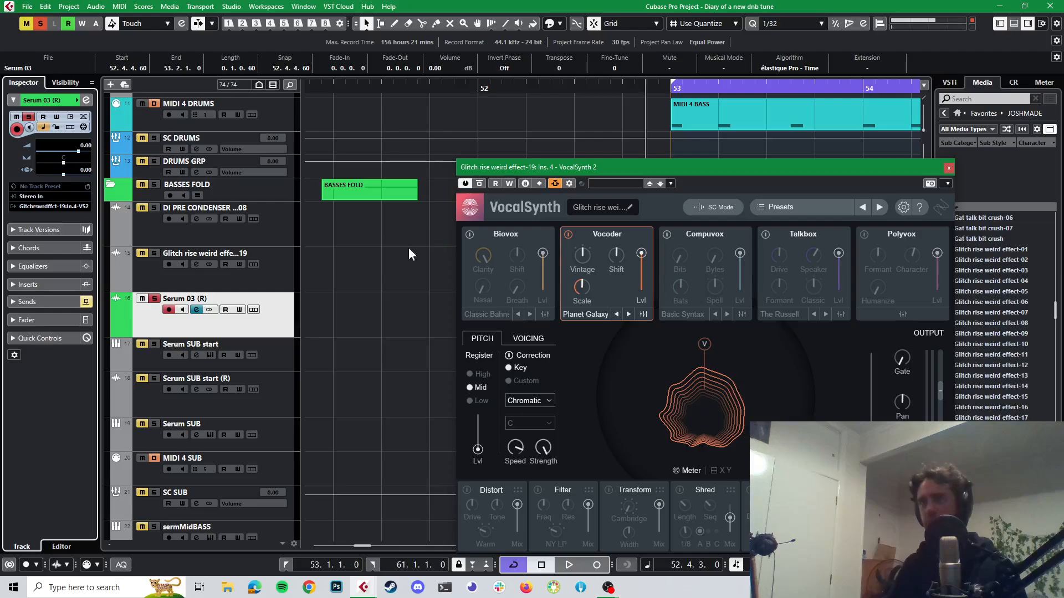
- Solo the Glitch rise weird effect-19 track alongside Serum 03 (R) and reposition the VocalSynth 2 window over the arrangement
click(153, 253)
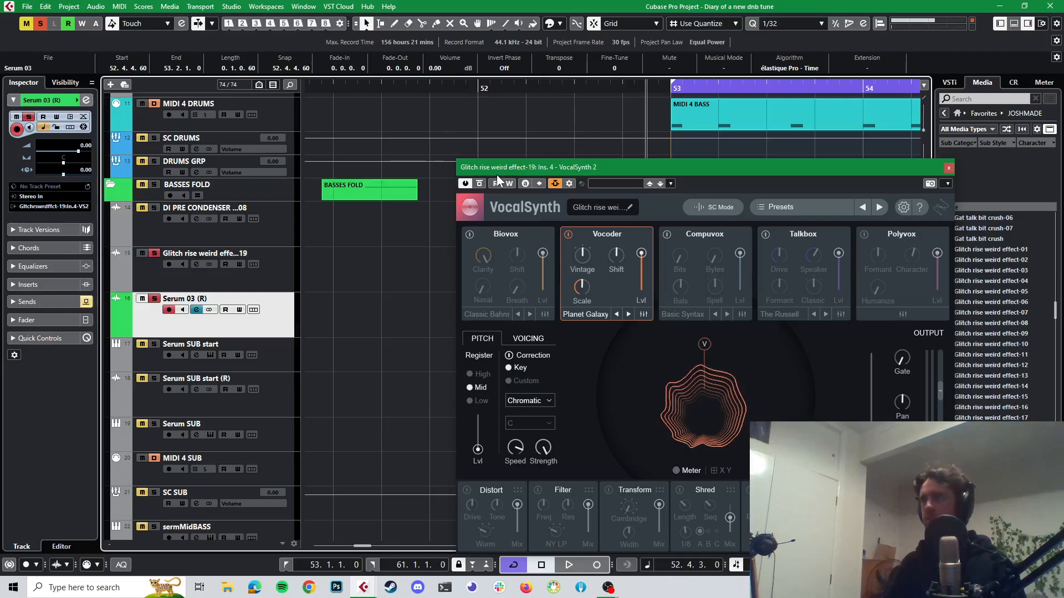
drag(497, 174, 425, 78)
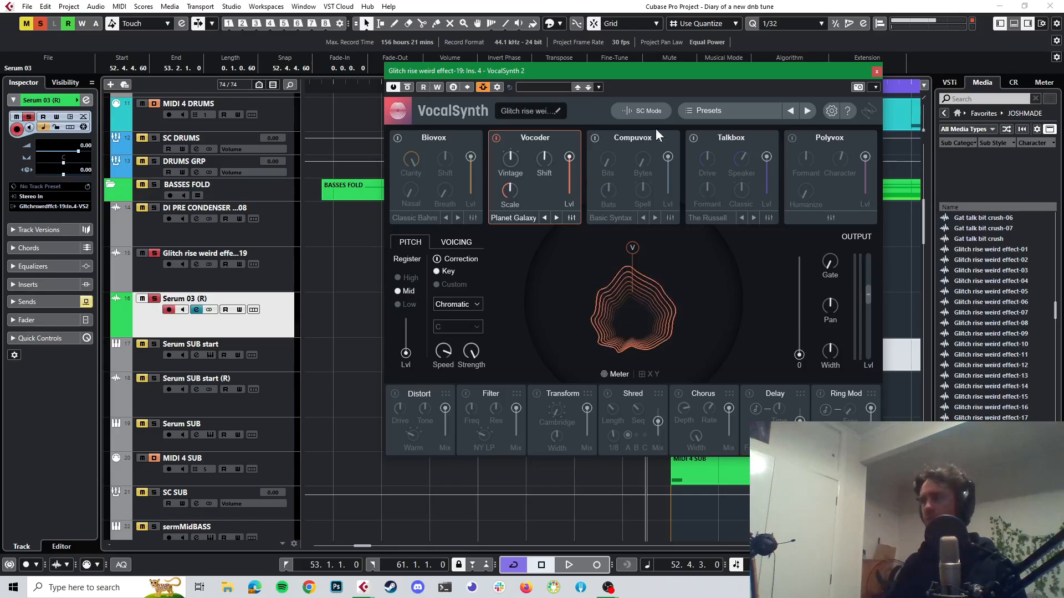
drag(639, 70, 758, 259)
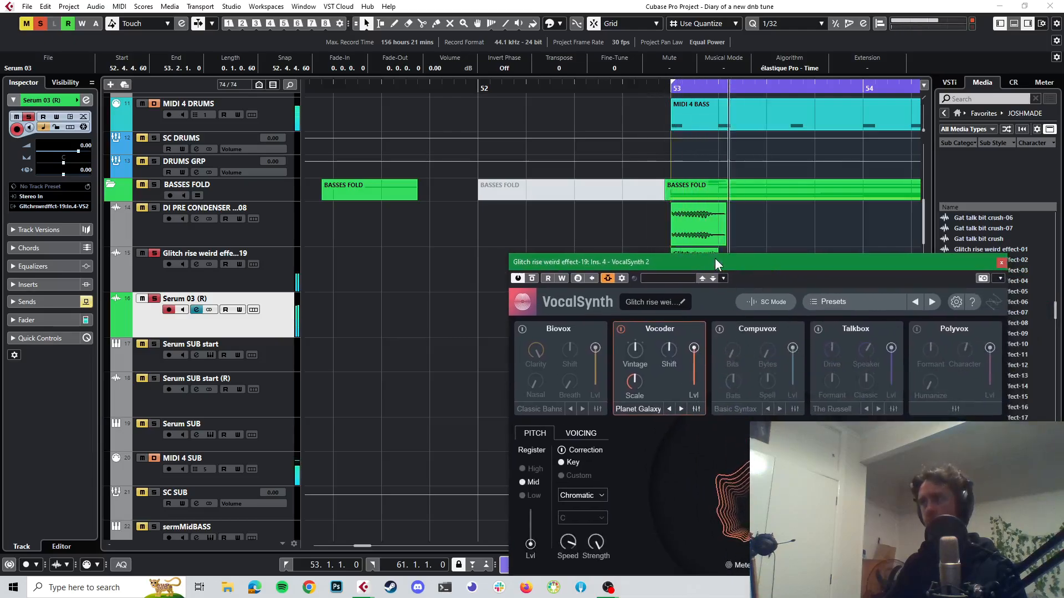
drag(715, 258, 511, 86)
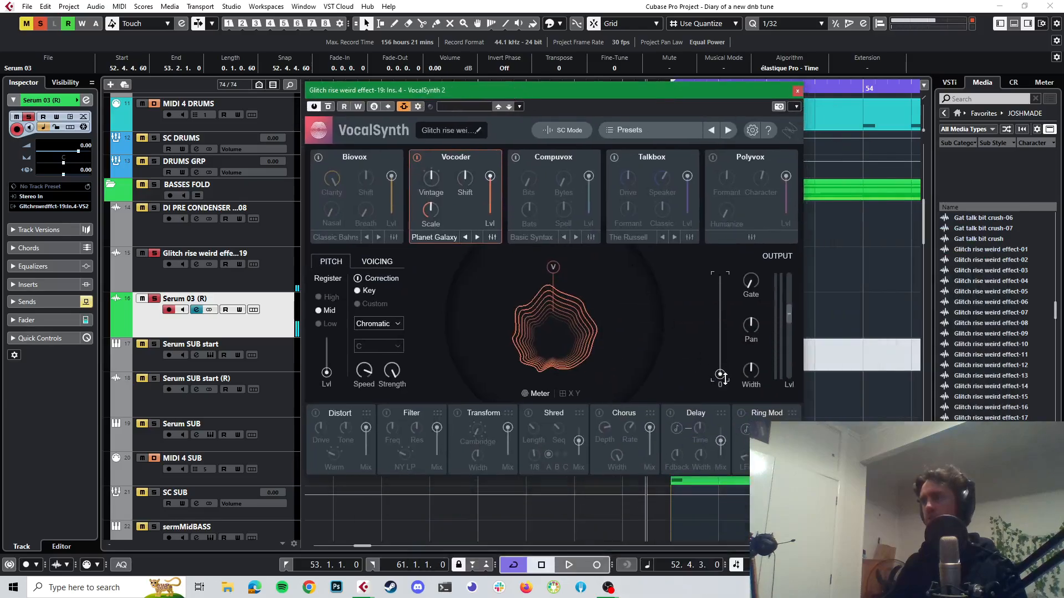
- Raise VocalSynth 2's output mix to its maximum and audition the side-chained passage repeatedly
key(space)
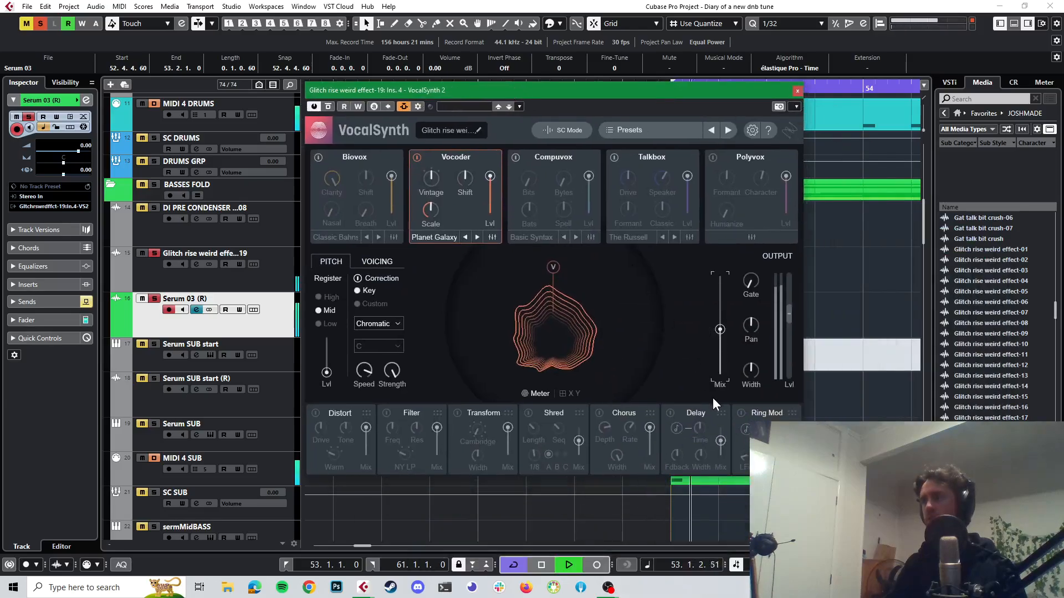
key(space)
key(space)
drag(719, 330, 701, 245)
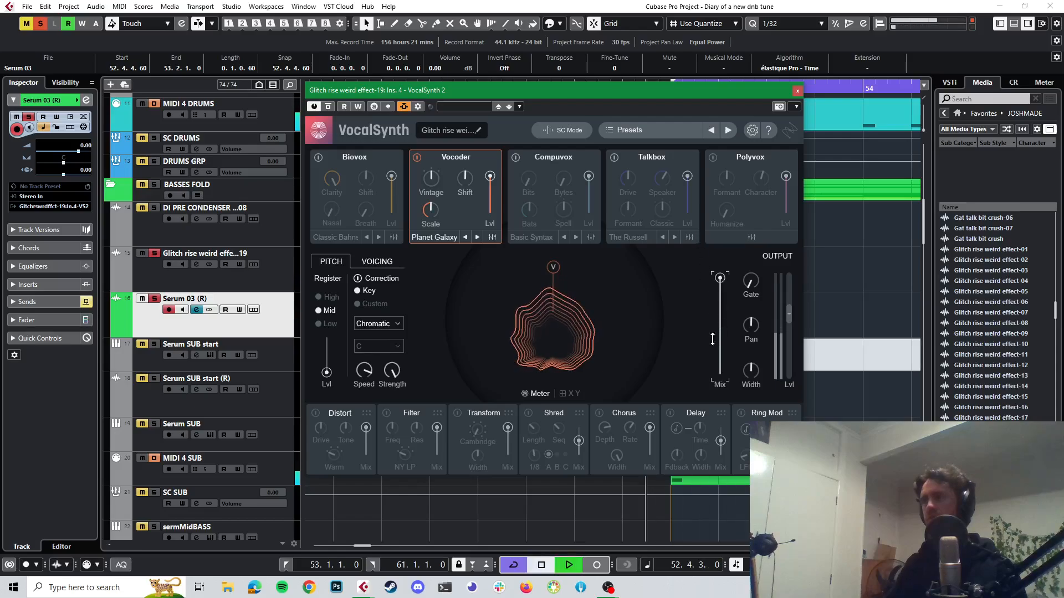
key(space)
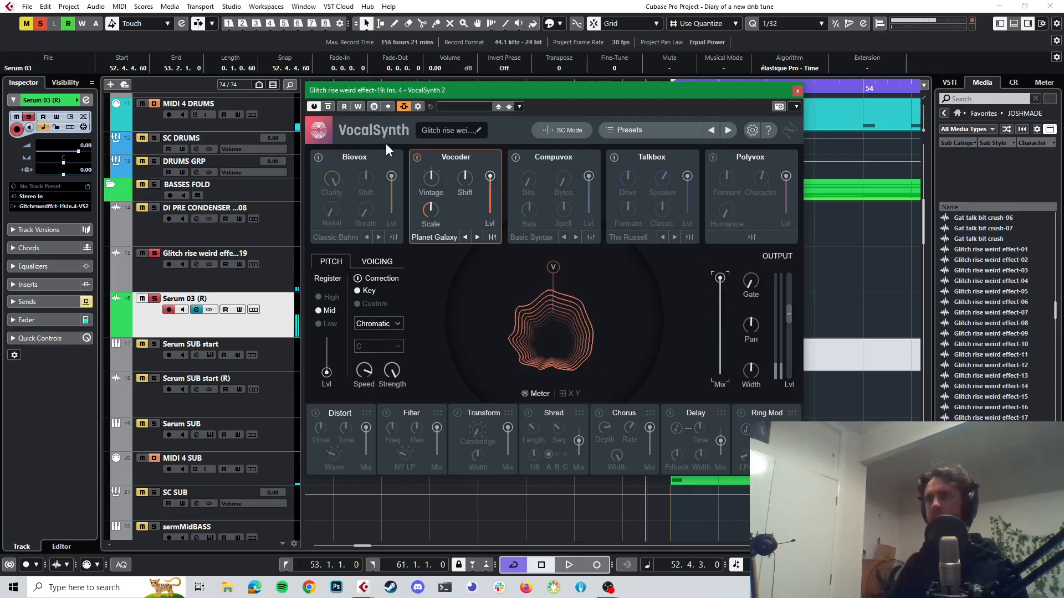
key(space)
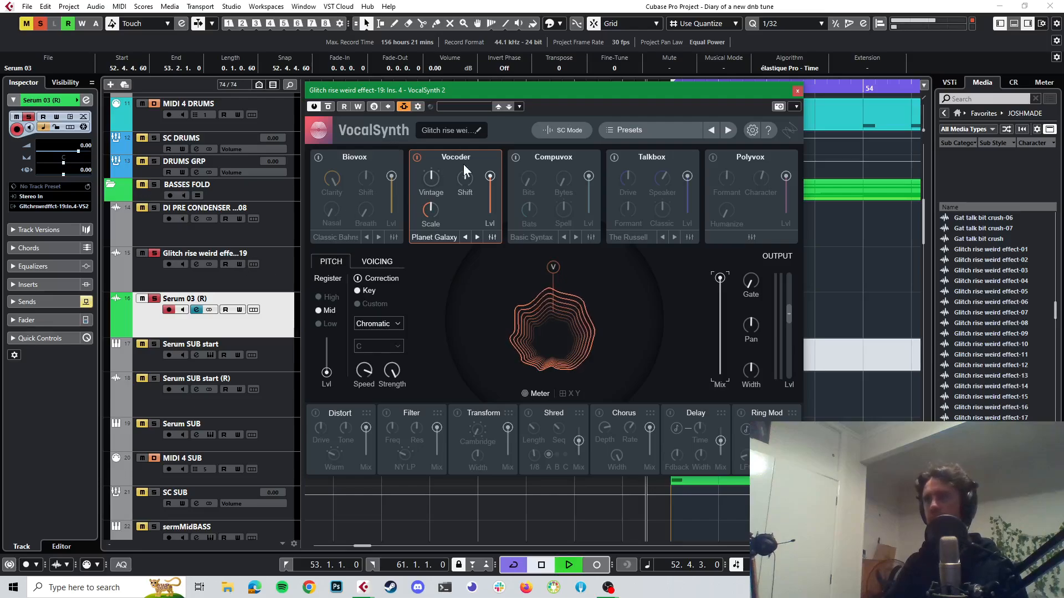
key(space)
key(space)
key(space)
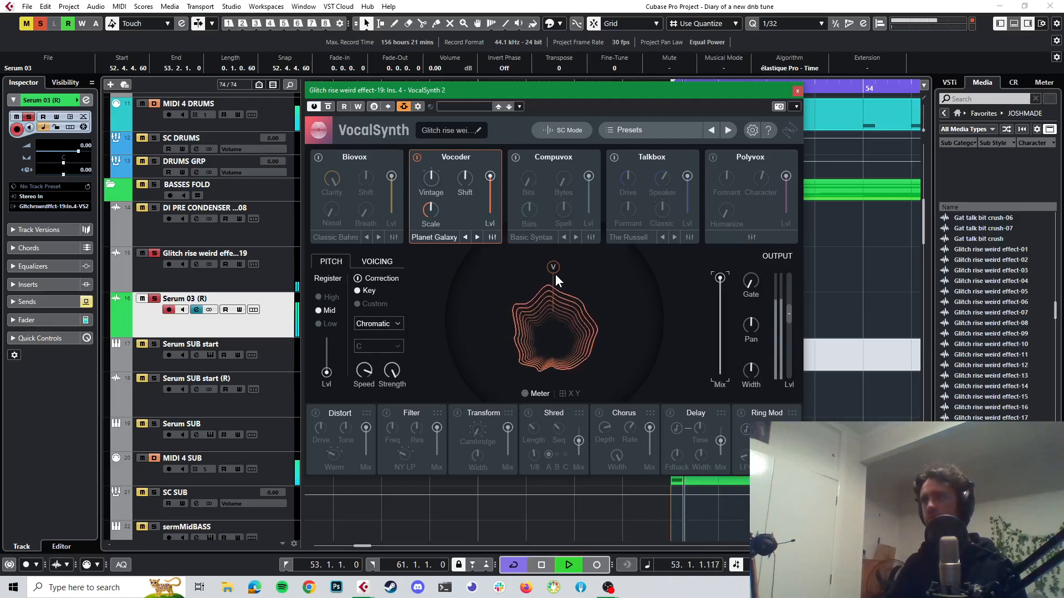
key(space)
- Load VocalSynth 2's By Myself preset, set the output mix to 52 and audition the passage
click(728, 130)
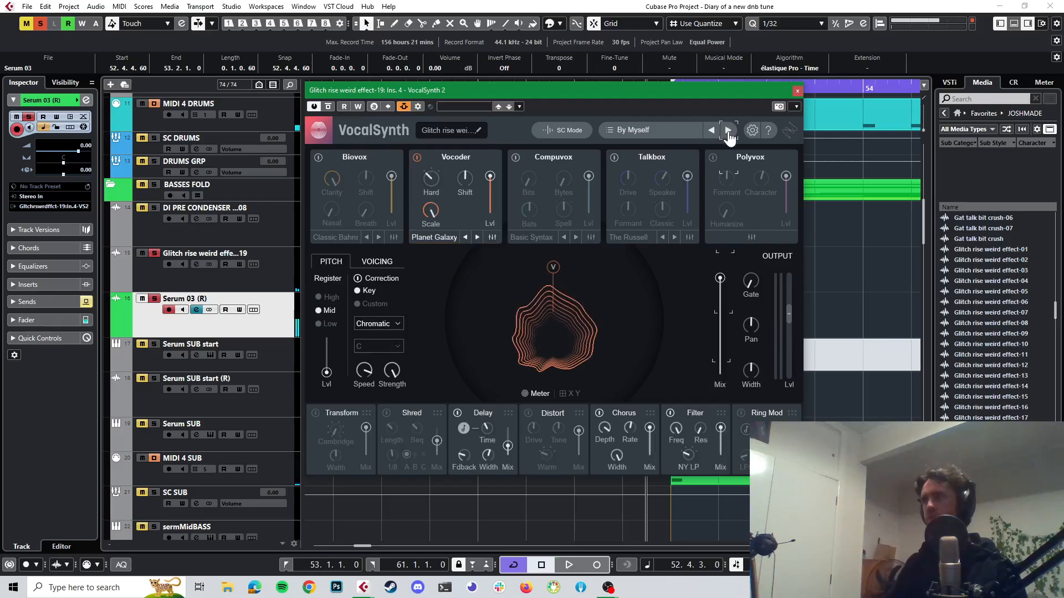
key(space)
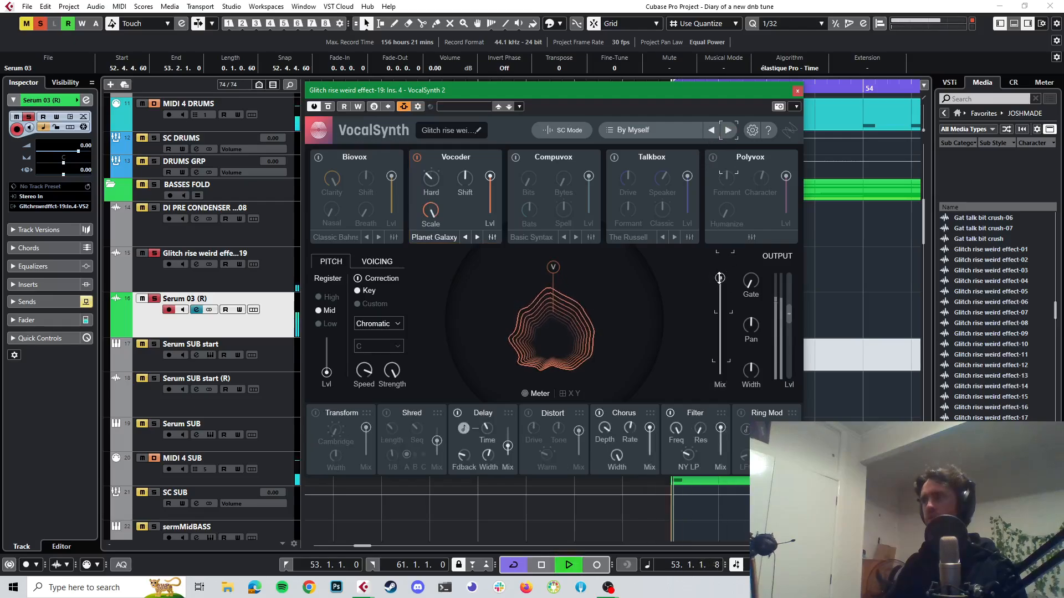
drag(720, 278, 727, 438)
key(space)
key(space)
drag(717, 364, 718, 323)
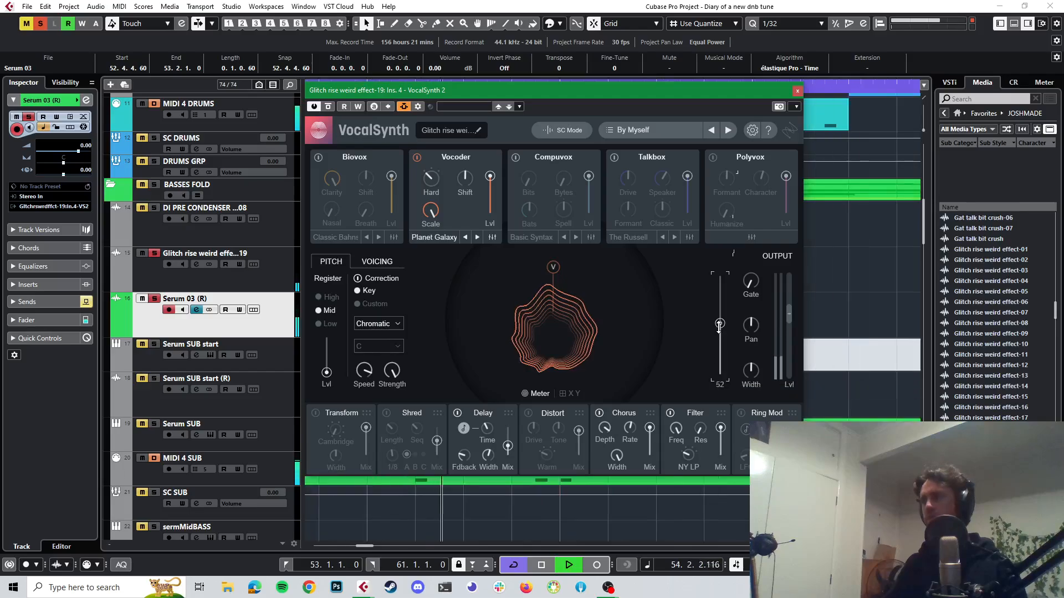
key(space)
key(space)
key(space)
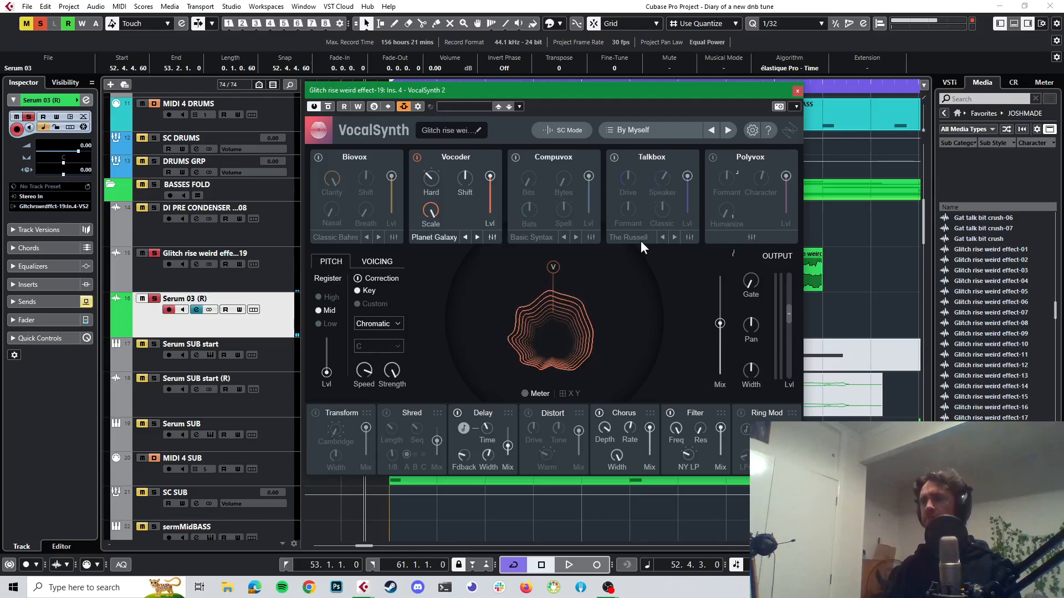
- Raise VocalSynth 2's output mix to 58 while replaying the passage, and switch to the Flight of the Angels preset
key(space)
key(space)
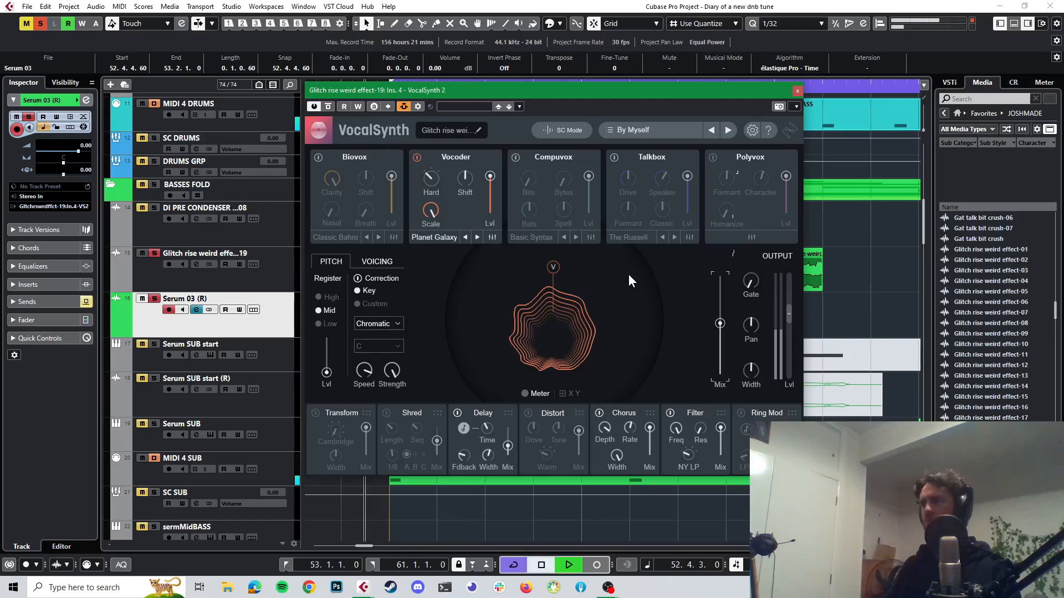
key(space)
key(space)
key(space)
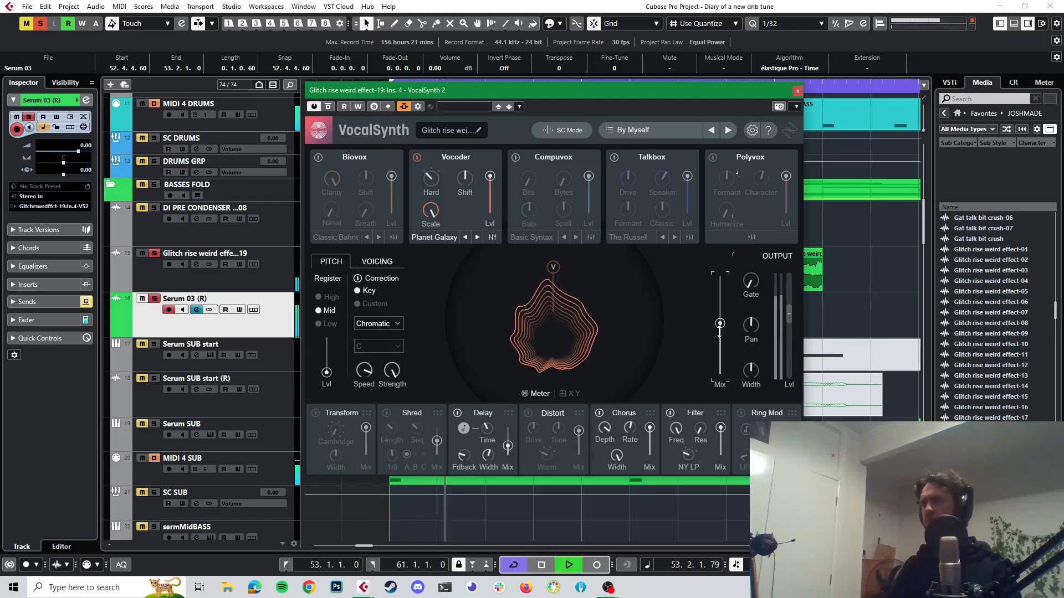
key(space)
key(space)
mouse_move(721, 324)
mouse_down()
mouse_move(726, 265)
mouse_move(724, 409)
mouse_move(723, 319)
mouse_up()
key(space)
key(space)
key(space)
key(space)
key(space)
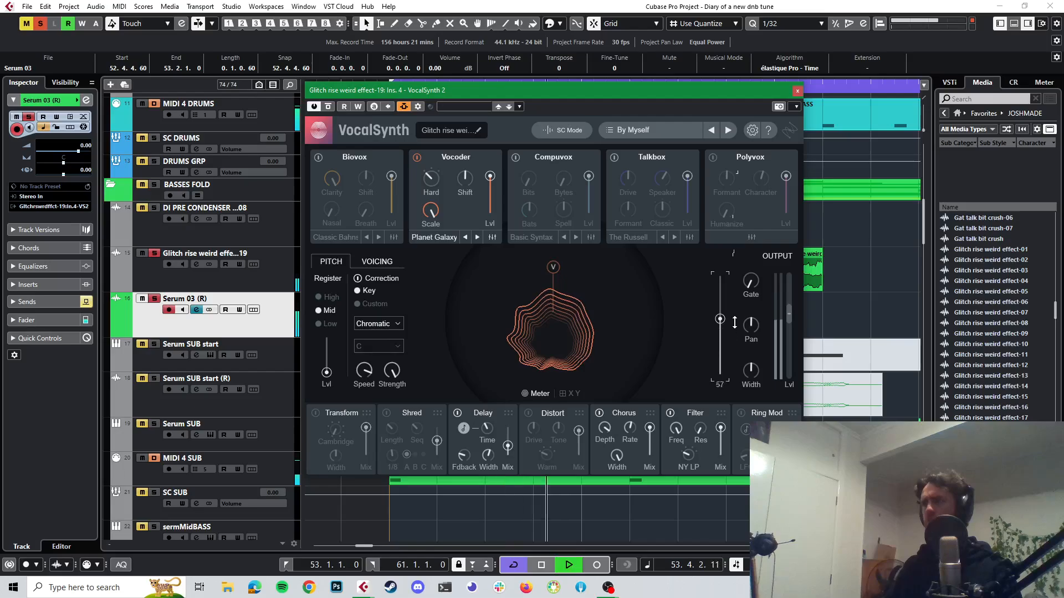
key(space)
key(space)
key(space)
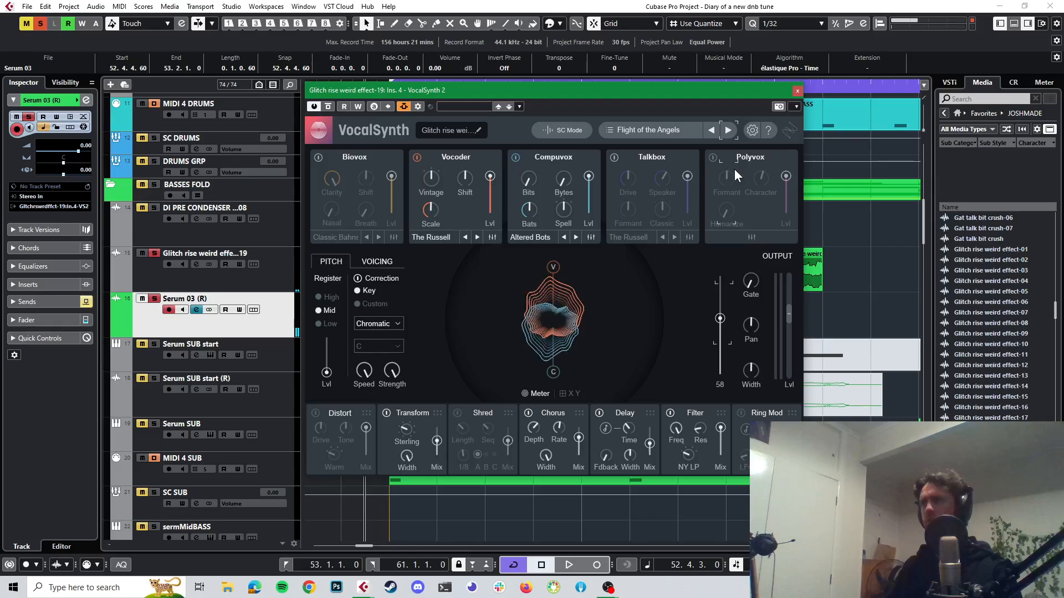
- Browse VocalSynth 2's iZotope presets, load the Default preset and close the preset browser
click(666, 130)
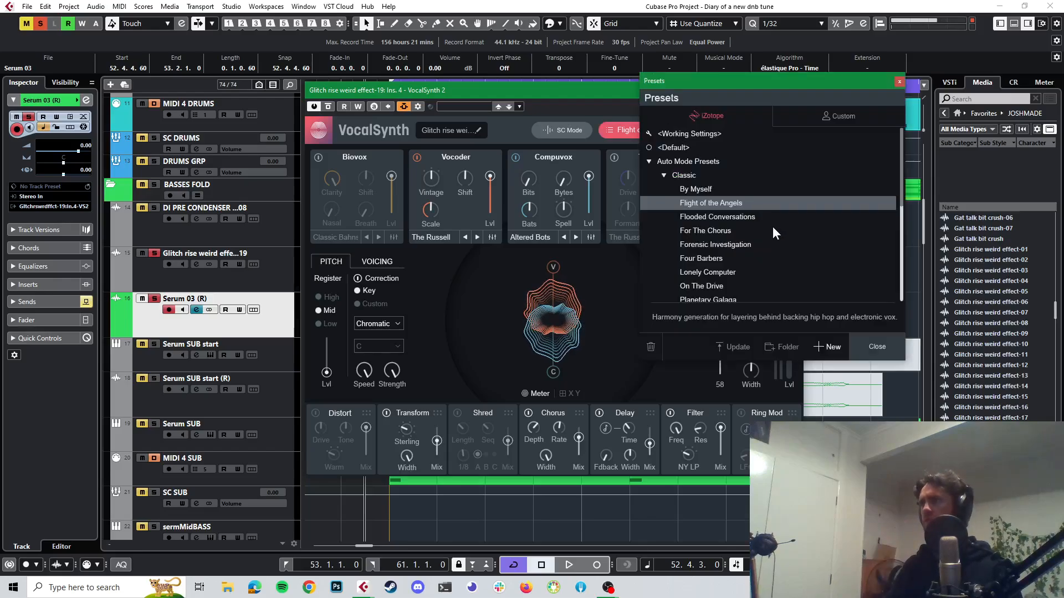
scroll(772, 226, down, 6)
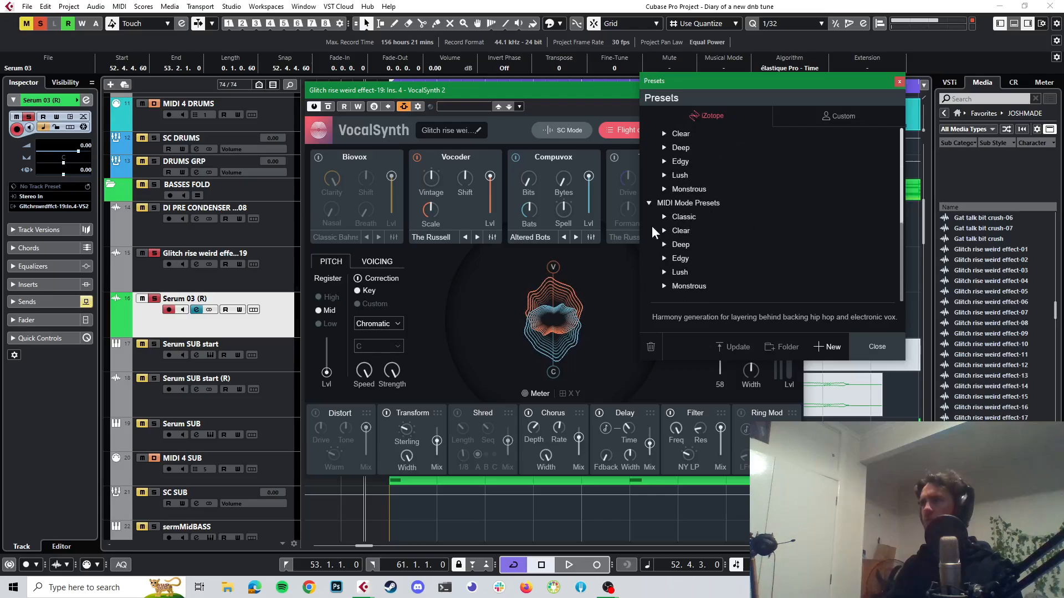
scroll(754, 227, up, 6)
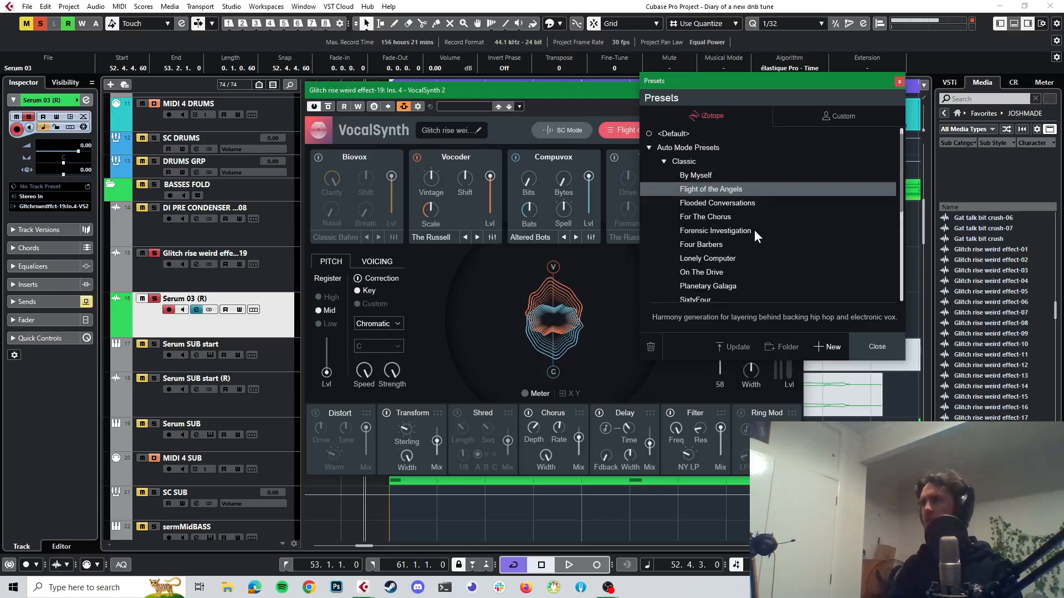
scroll(753, 230, down, 5)
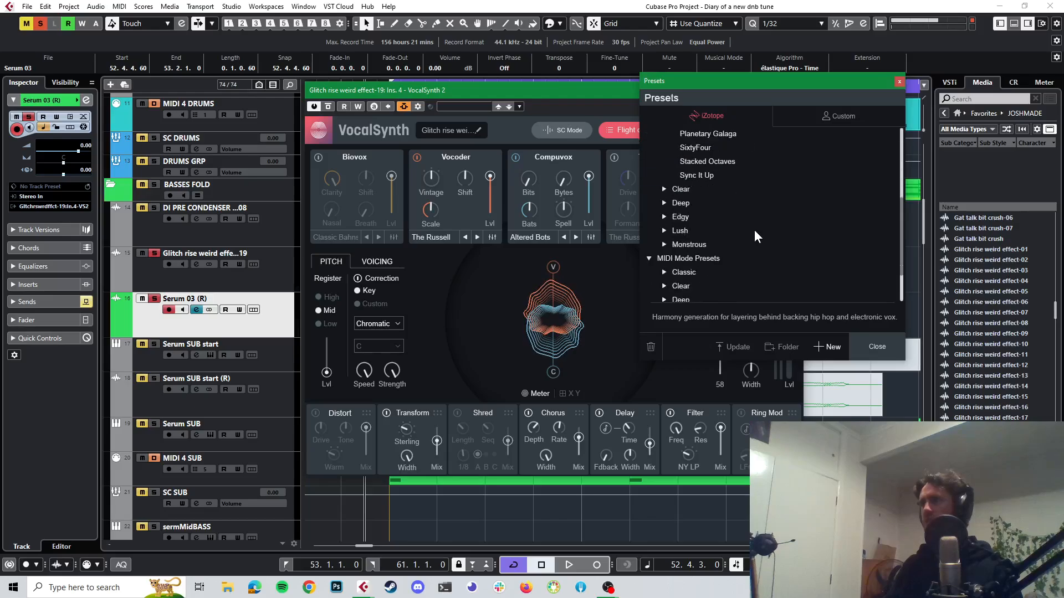
scroll(739, 241, down, 2)
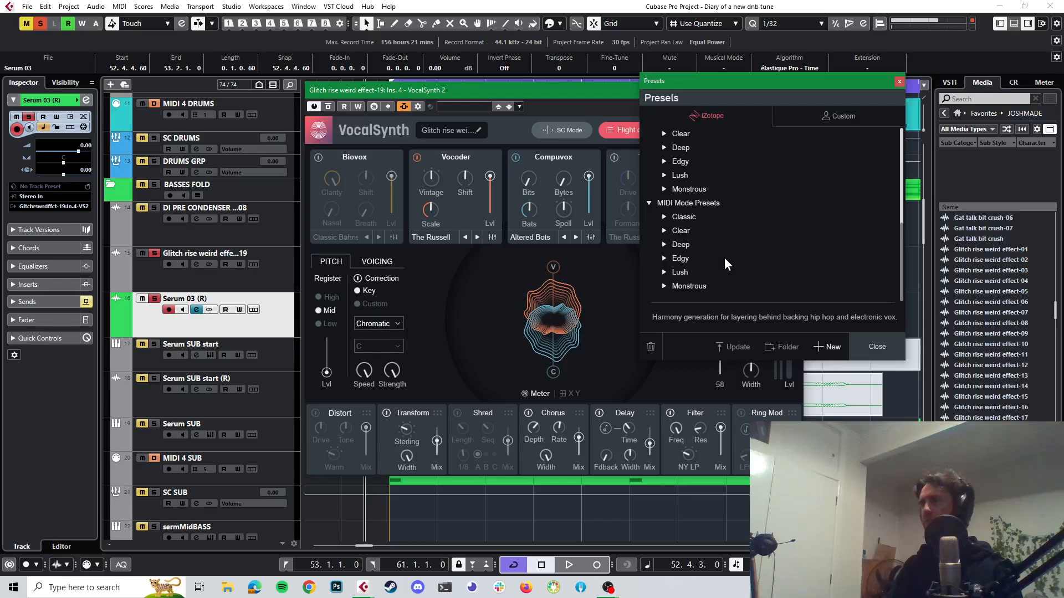
scroll(725, 247, up, 5)
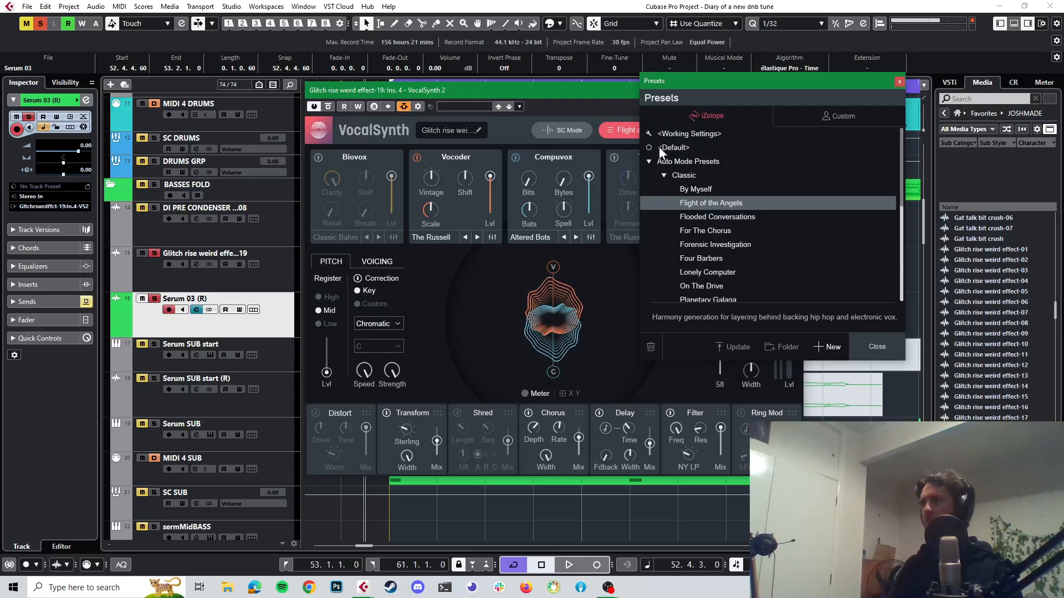
click(666, 152)
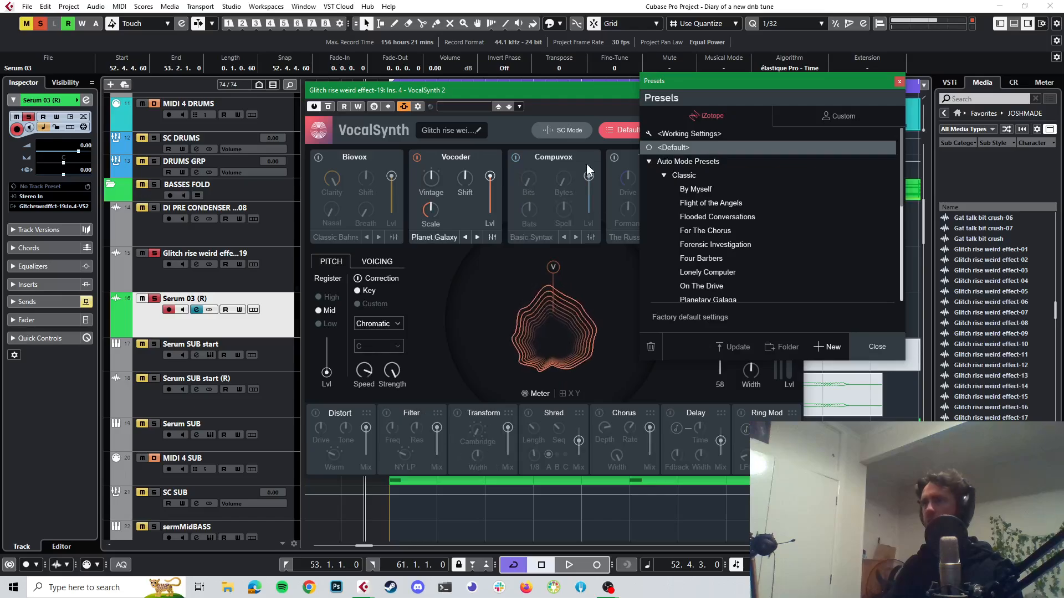
click(575, 96)
click(894, 83)
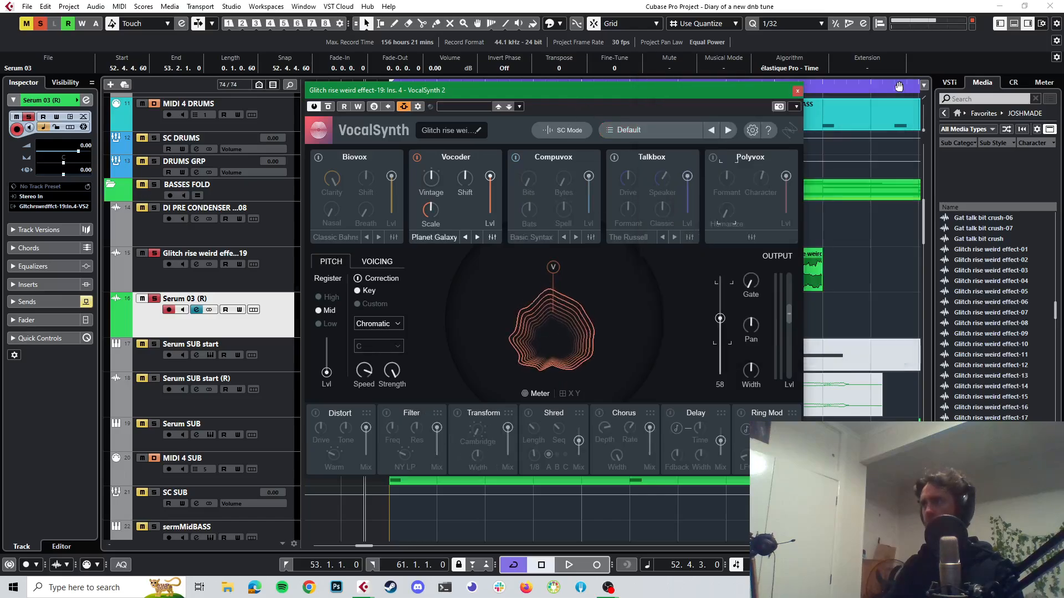
- Set VocalSynth 2's output mix to 100 while auditioning the passage
key(space)
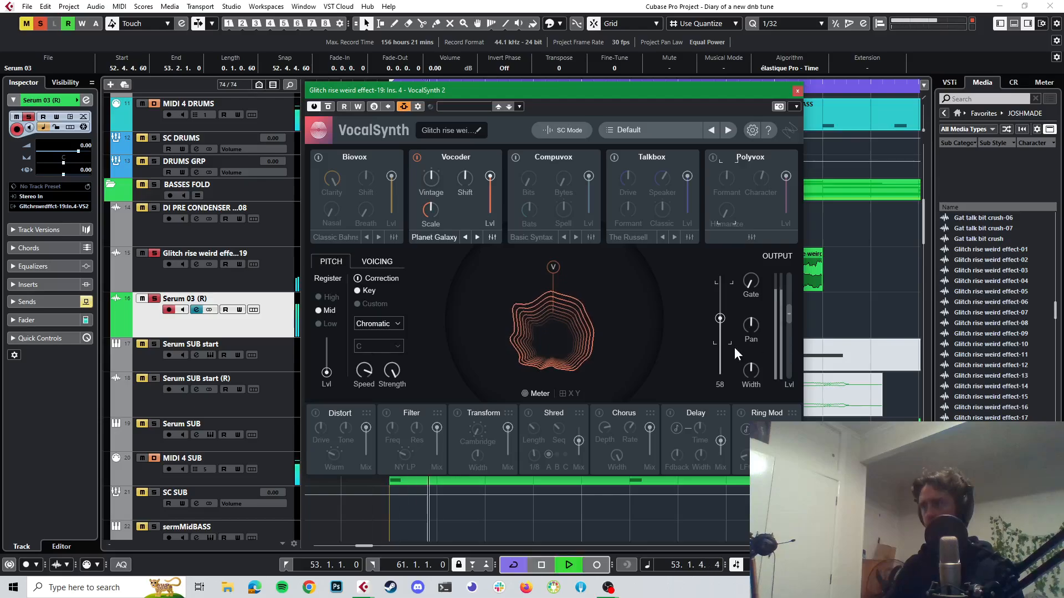
drag(720, 319, 735, 245)
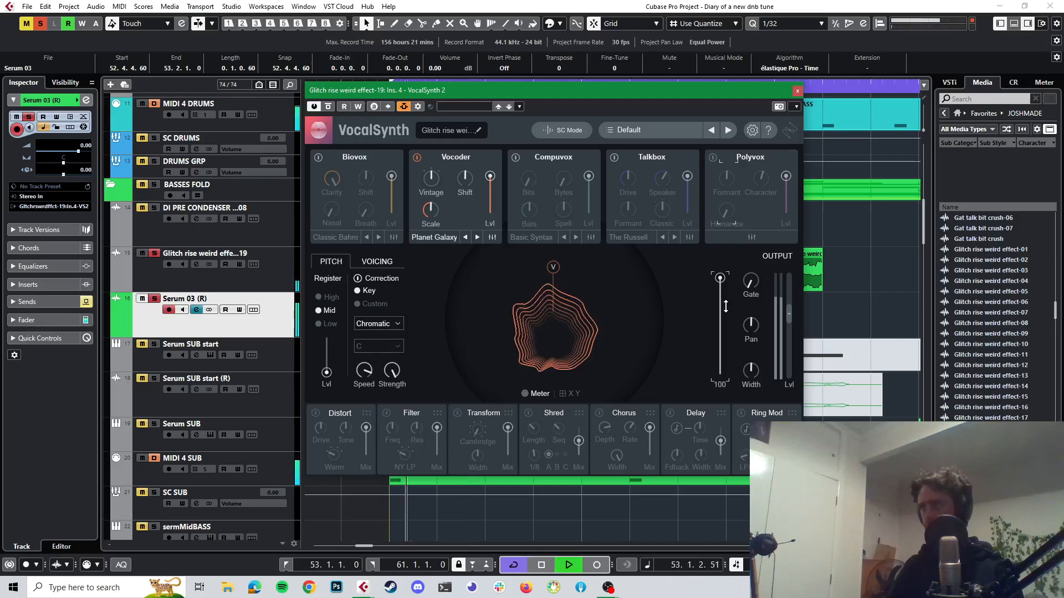
key(space)
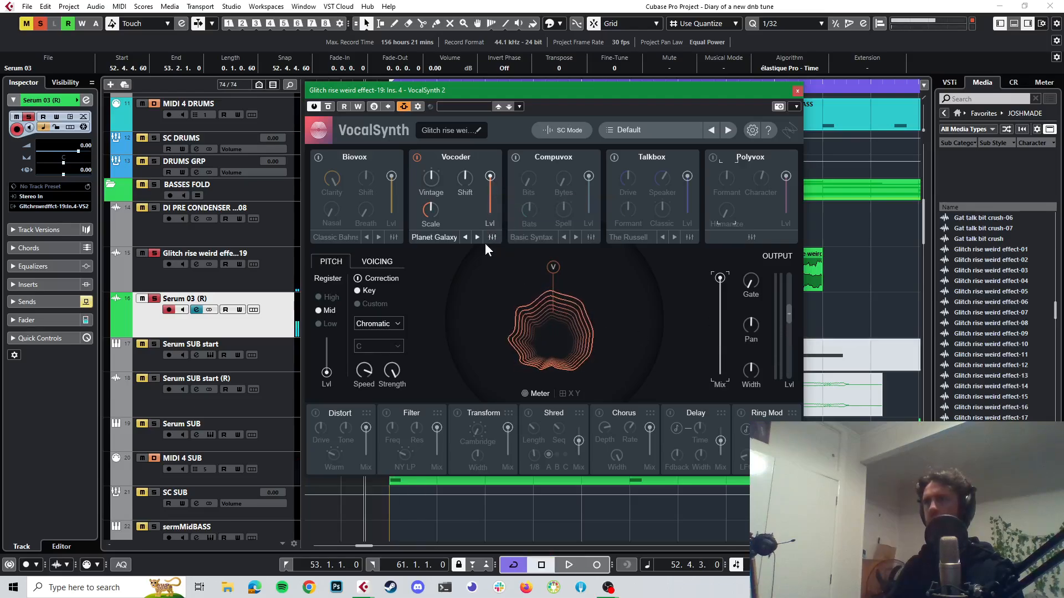
- Set the Vocoder to Smooth with its Shift lowered to -26.40, auditioning the passage repeatedly
drag(438, 180, 475, 36)
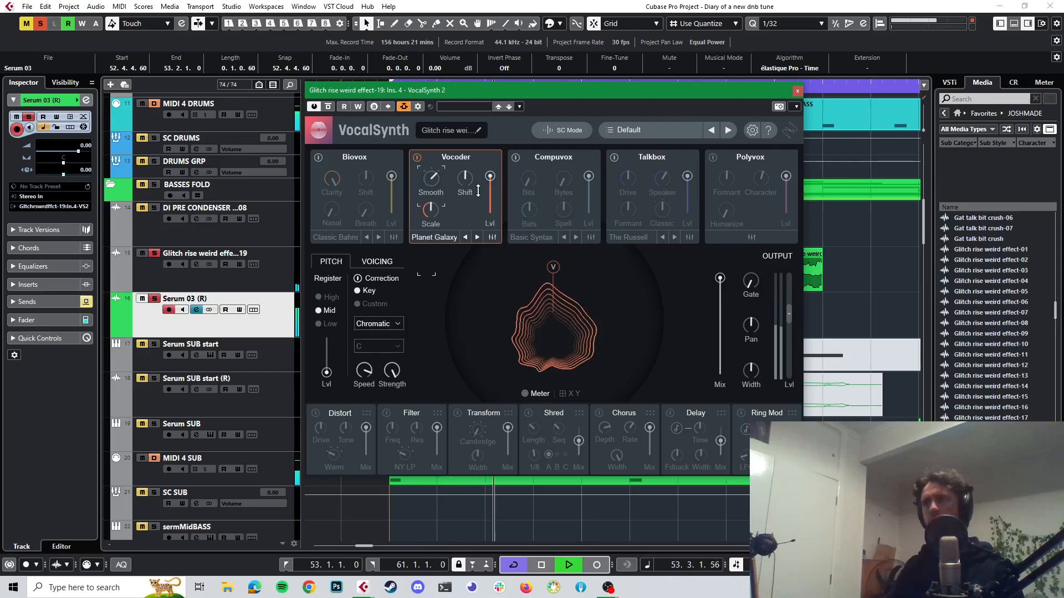
key(space)
key(space)
mouse_move(467, 178)
mouse_down()
mouse_move(473, 217)
mouse_move(476, 196)
mouse_up()
key(space)
key(space)
key(space)
key(space)
key(space)
key(space)
key(space)
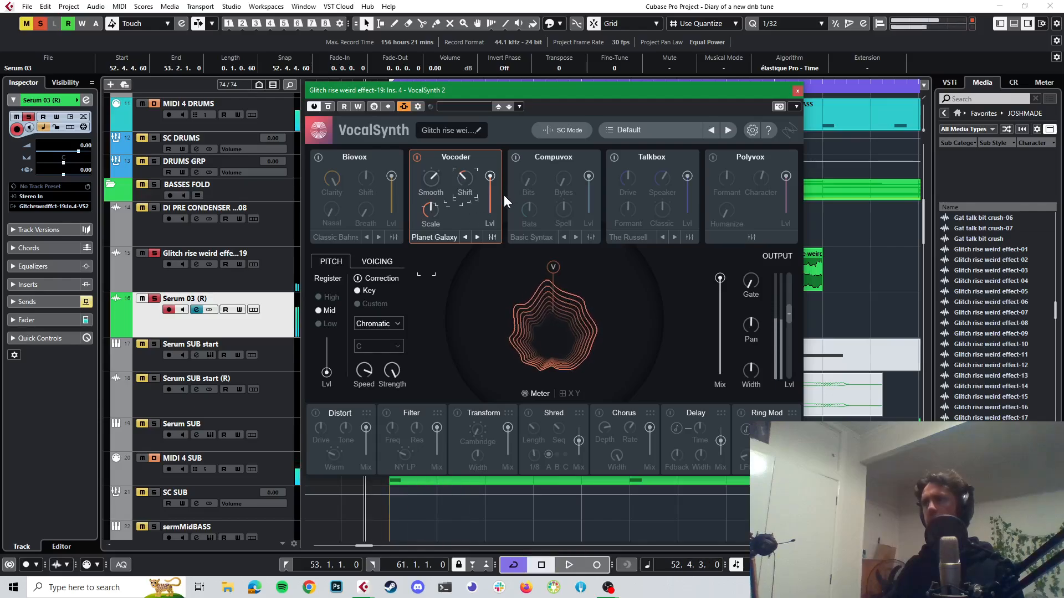
key(space)
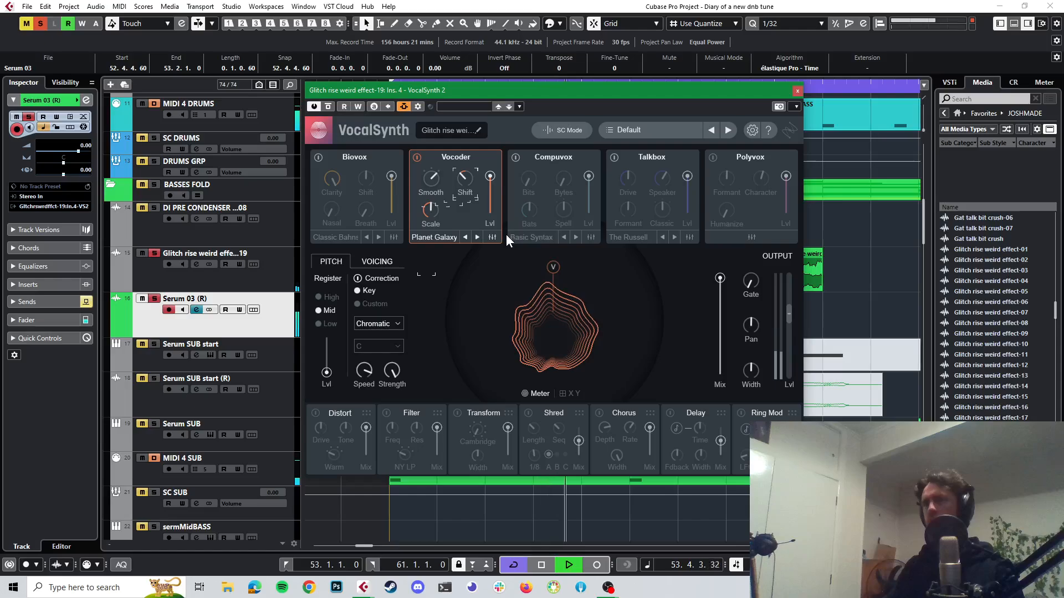
key(space)
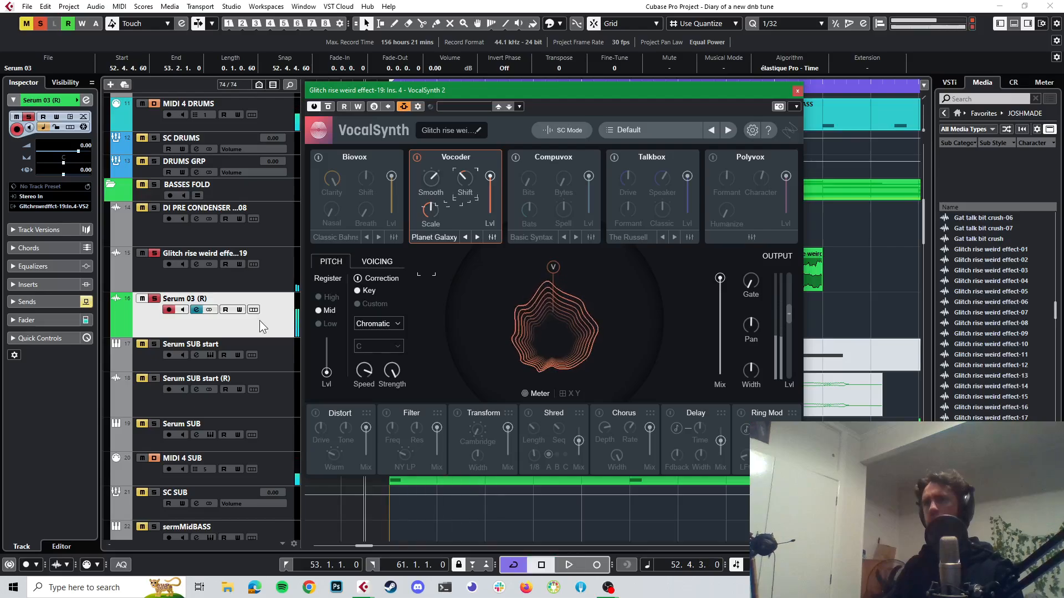
- Enable the Compuvox module, try an output mix of 44 before returning it to 100, and adjust the Compuvox Bits during playback
key(space)
drag(730, 284, 736, 336)
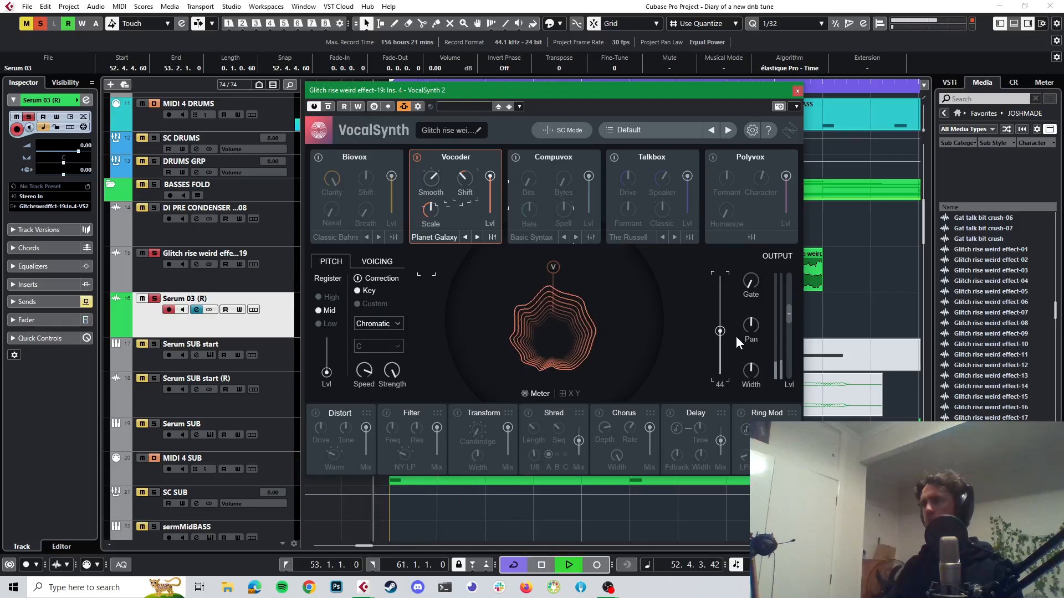
click(515, 158)
key(space)
drag(720, 331, 719, 277)
key(space)
key(space)
key(space)
key(space)
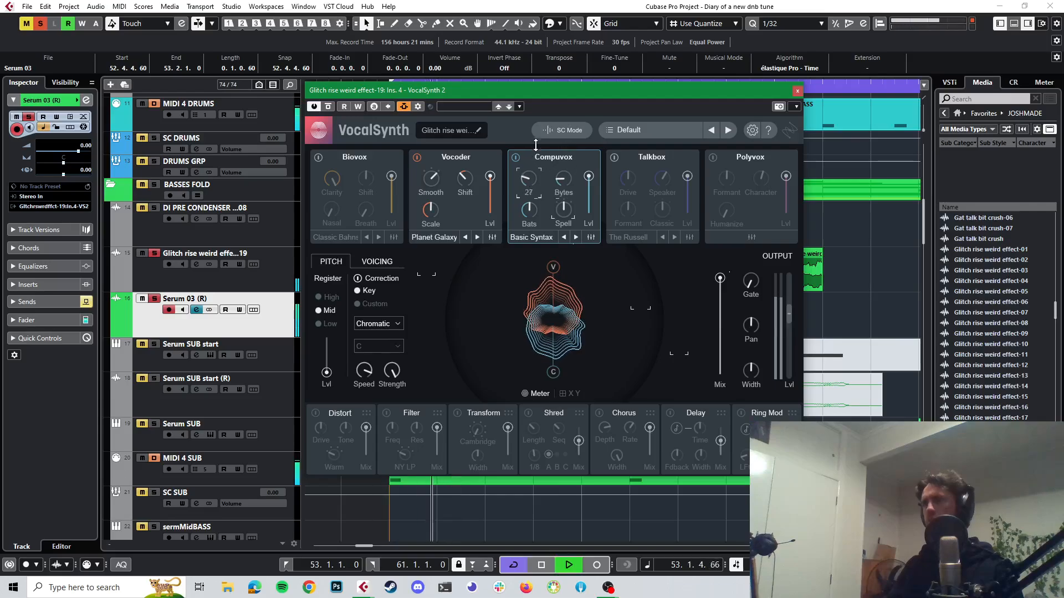
key(space)
- Set the loop range from 52.4.2.0 to 53.2.4.60 around the Serum 03 clip and start playback with VocalSynth 2 in view
drag(524, 93, 1062, 215)
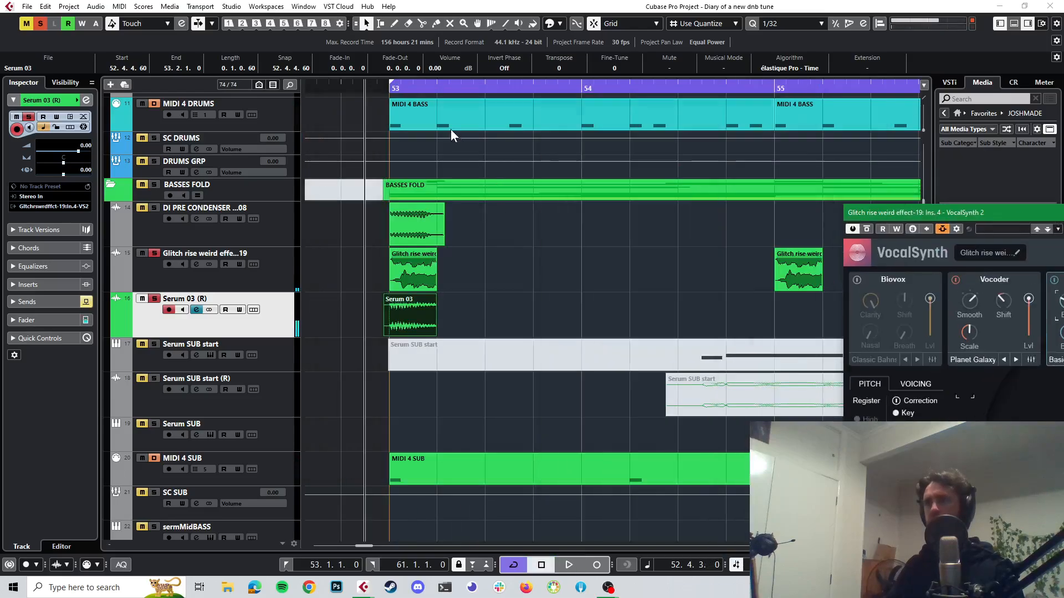
drag(354, 84, 478, 72)
key(space)
drag(918, 214, 609, 110)
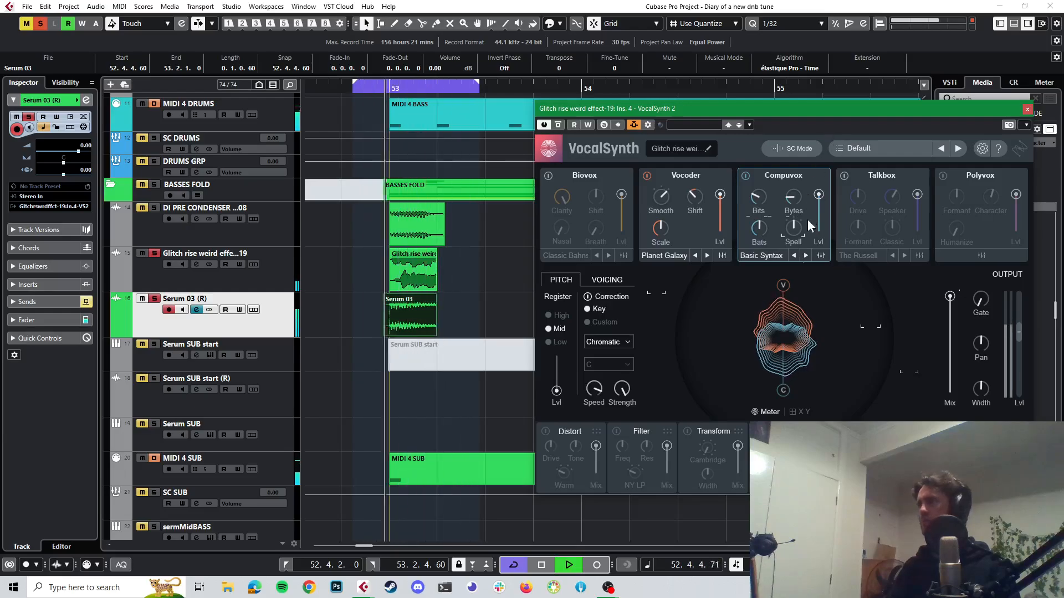
- Raise the Compuvox Bytes to 70.80, switch Spell to Math and lower the module's level to 19.70
drag(793, 197, 793, 129)
drag(795, 224, 892, 231)
- Try blending in the Talkbox module with adjusted knobs and a reduced level, and disable it again
click(845, 177)
drag(892, 198, 915, 243)
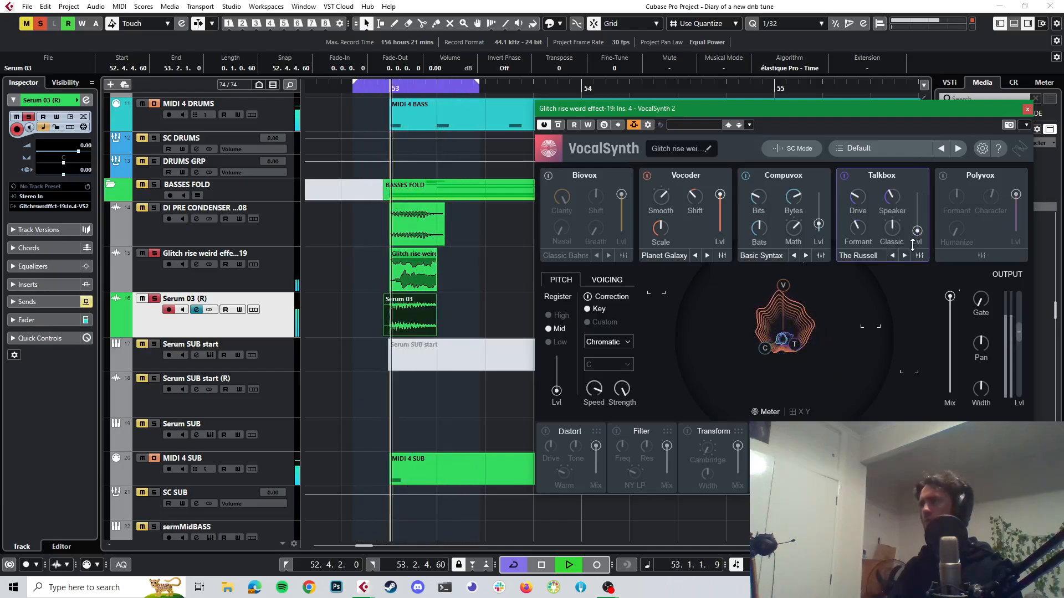
click(844, 176)
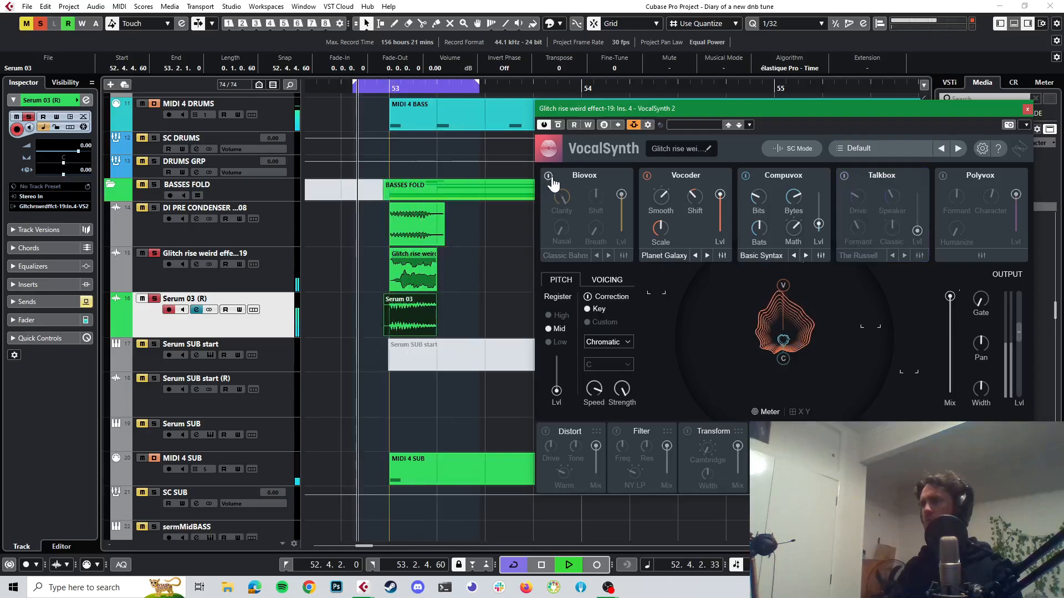
- Enable the Biovox module with Nasal at 48.40 and Breath at 24.80, and lower the output mix to about 49
click(548, 175)
drag(556, 228, 580, 128)
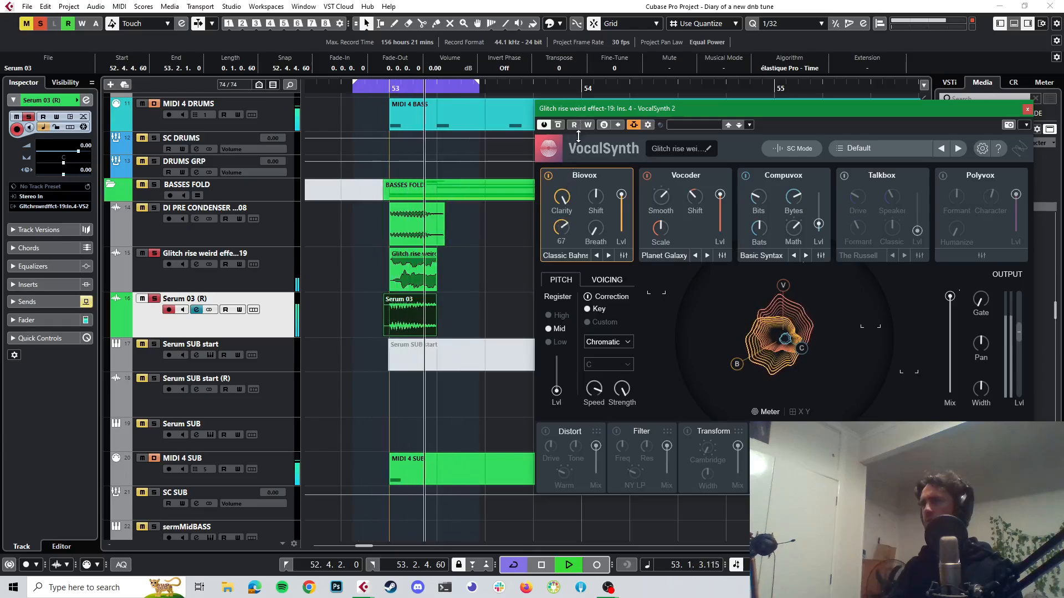
mouse_move(596, 228)
mouse_down()
mouse_move(604, 188)
mouse_move(598, 214)
mouse_up()
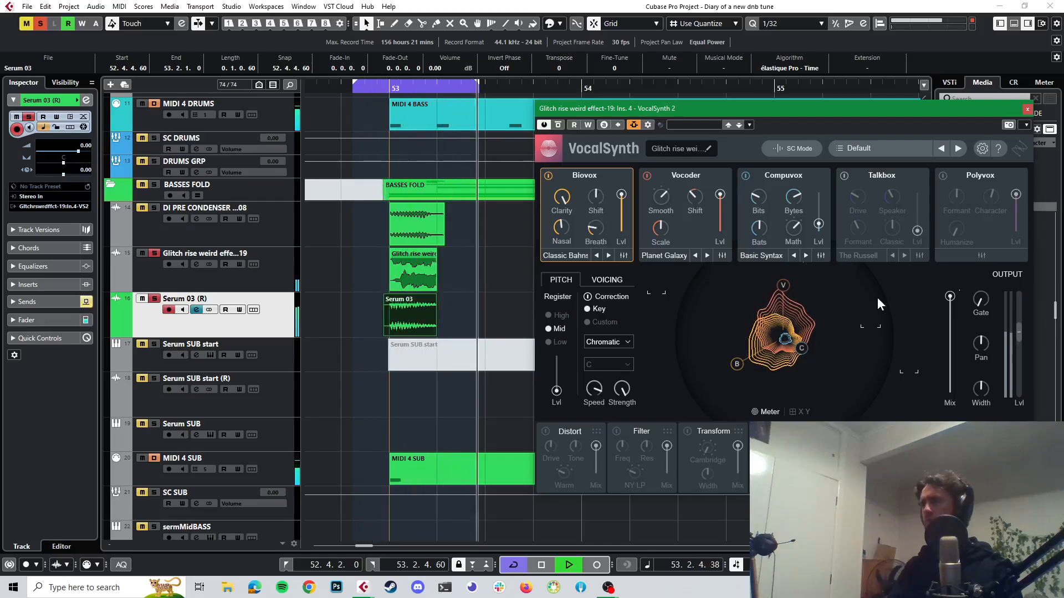
drag(950, 296, 950, 345)
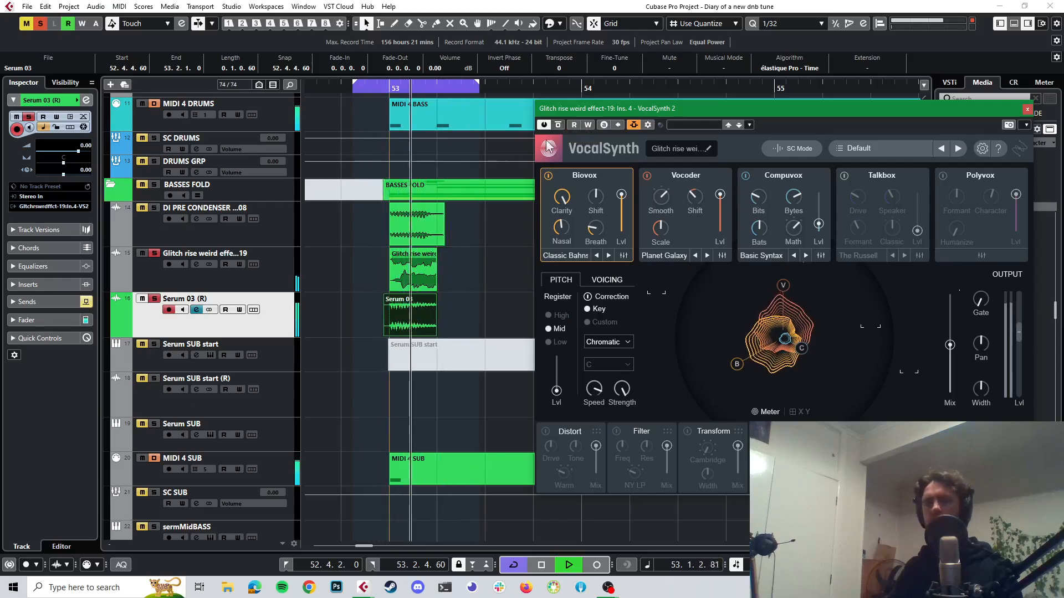
- In the MixConsole, move the Stereo Out's Brickwall Limiter and reastream inserts down one slot each
scroll(323, 283, down, 15)
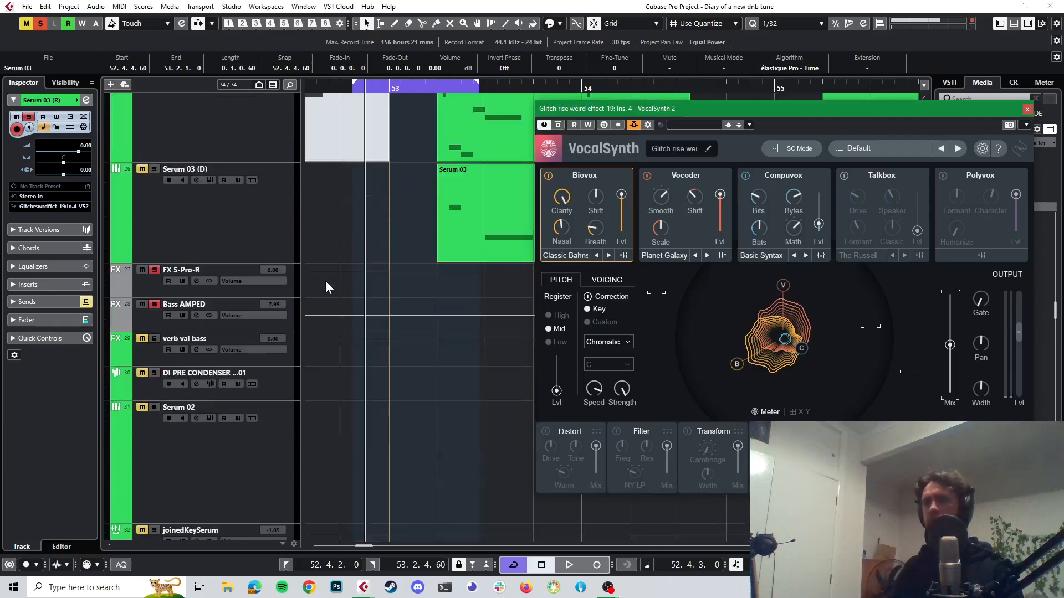
scroll(334, 291, down, 10)
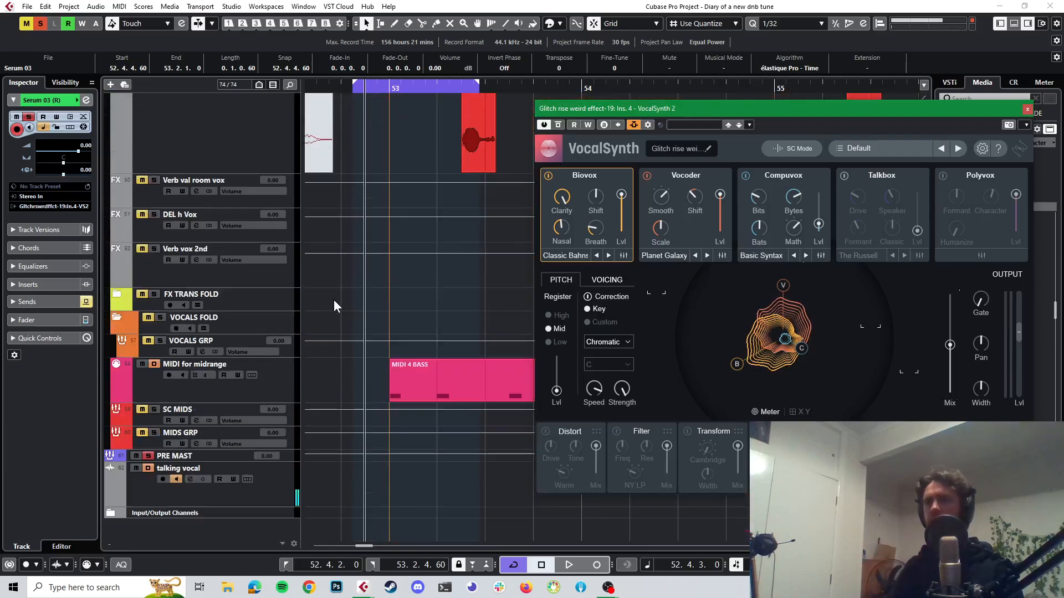
click(287, 456)
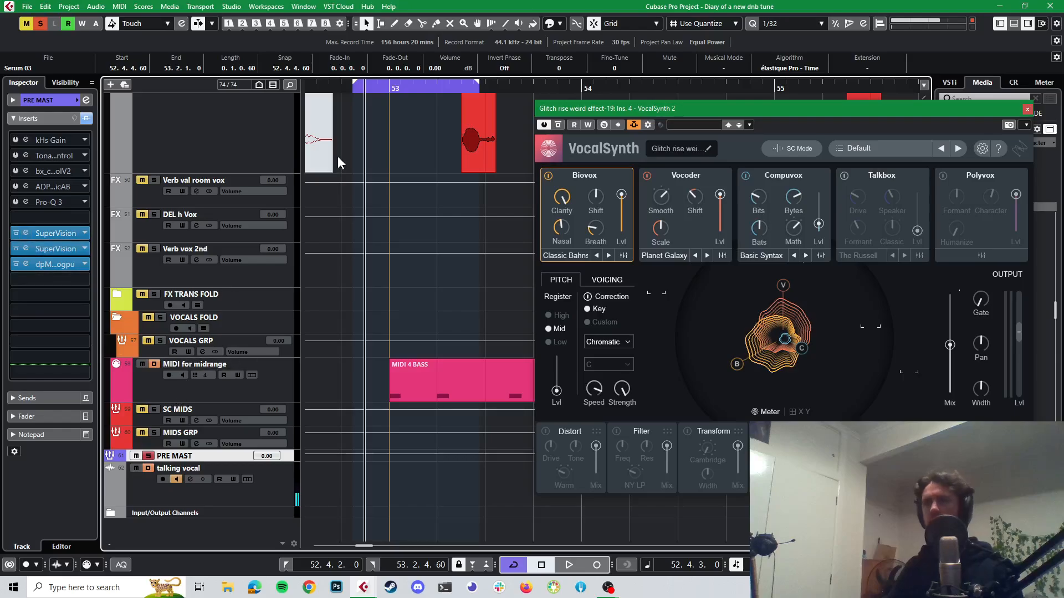
key(F3)
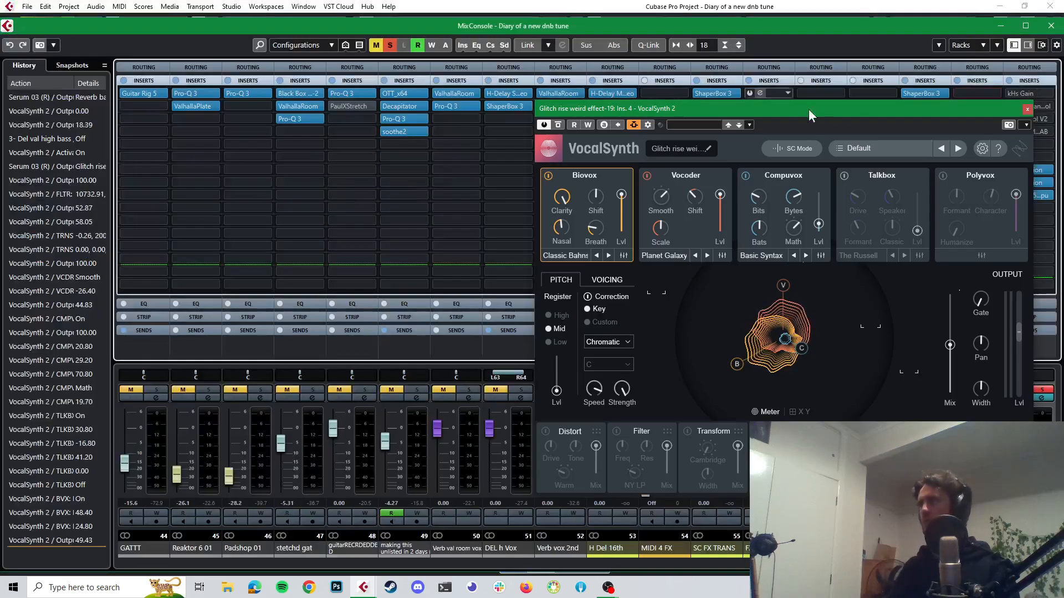
drag(903, 109, 547, 61)
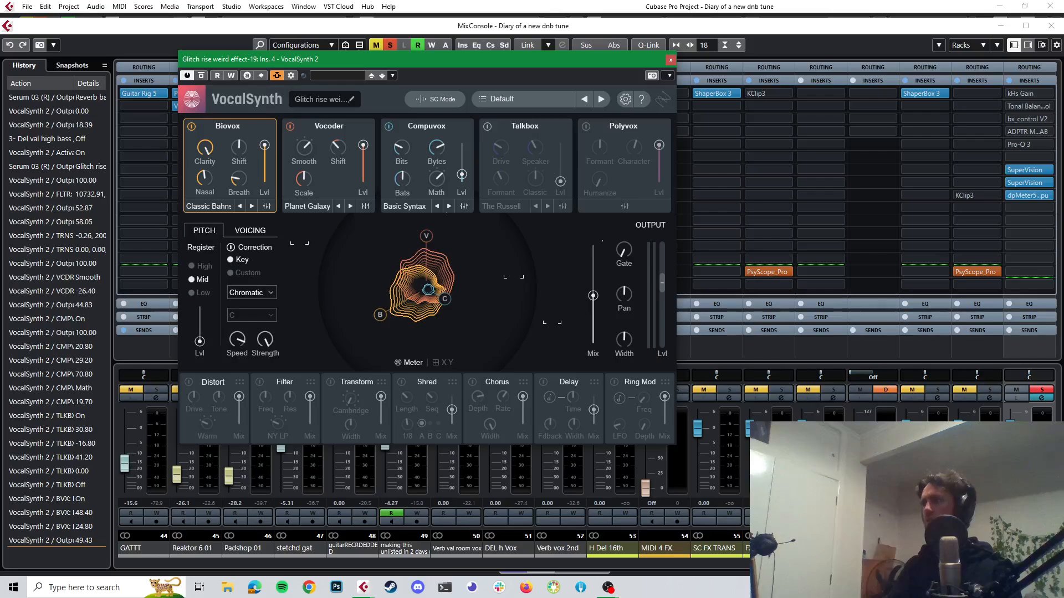
drag(886, 564, 931, 564)
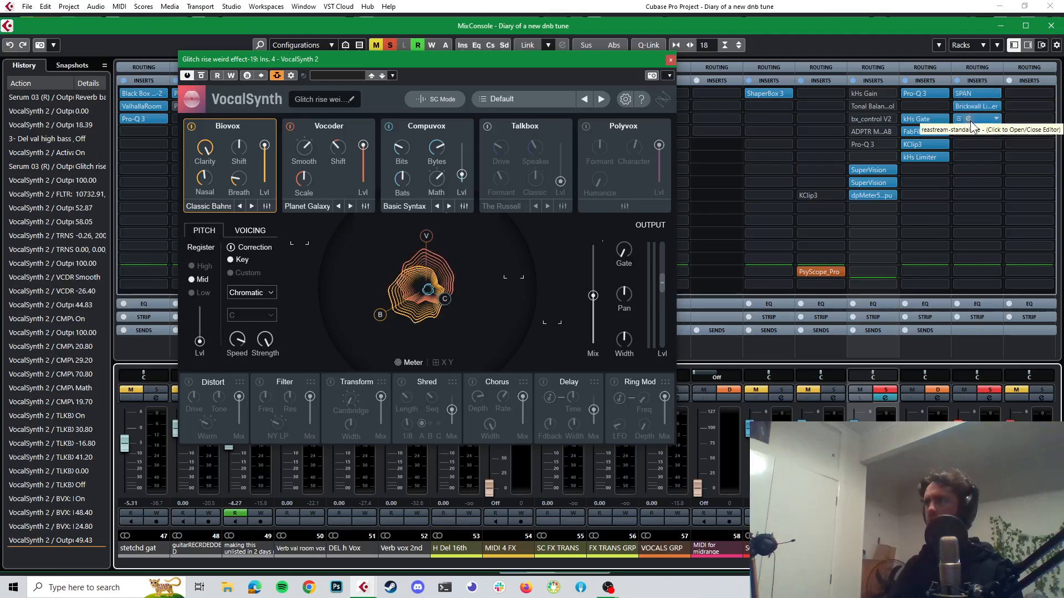
mouse_move(970, 120)
mouse_down()
mouse_move(974, 137)
mouse_move(989, 119)
mouse_up()
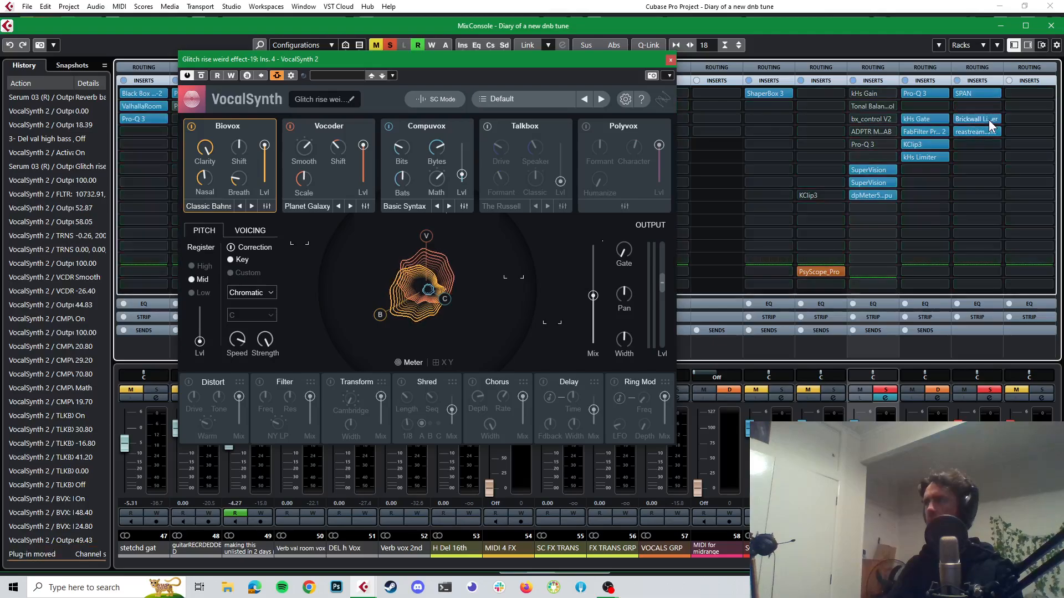
- Insert the SPAN analyzer in the Stereo Out's free second insert slot and reposition its window
click(995, 107)
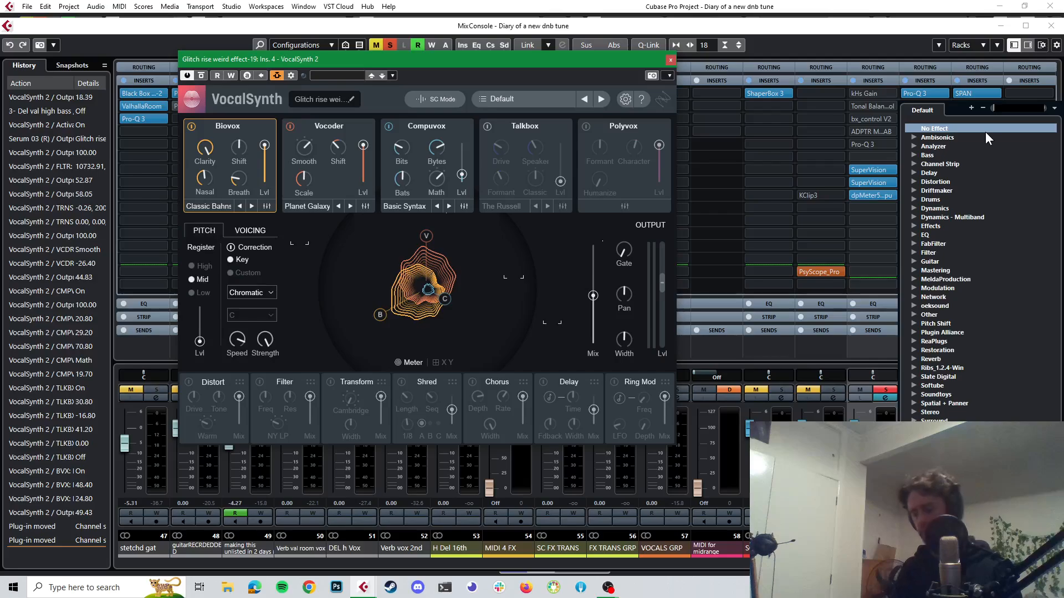
text(span)
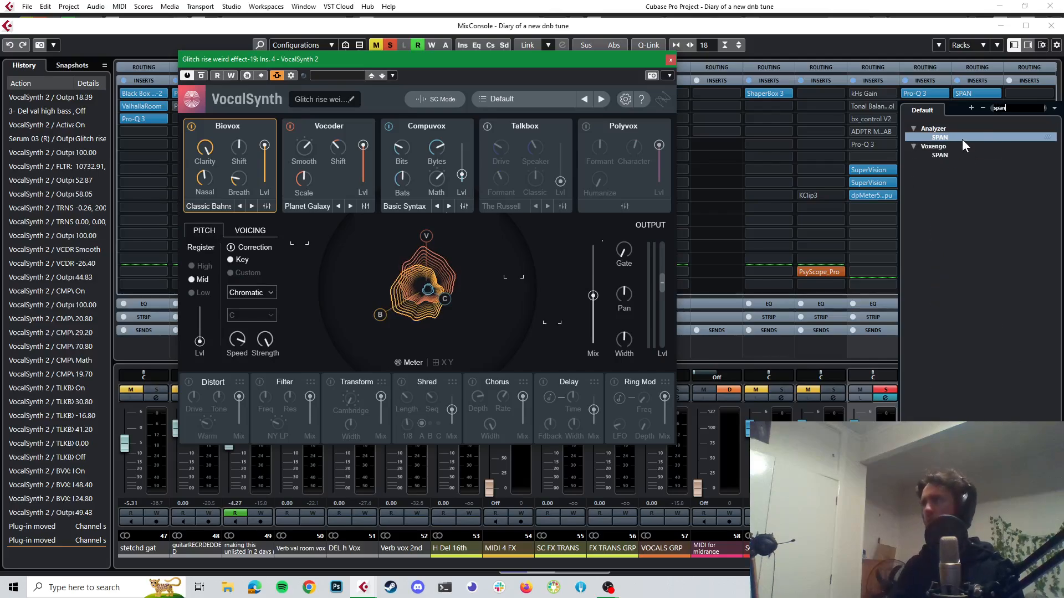
click(962, 139)
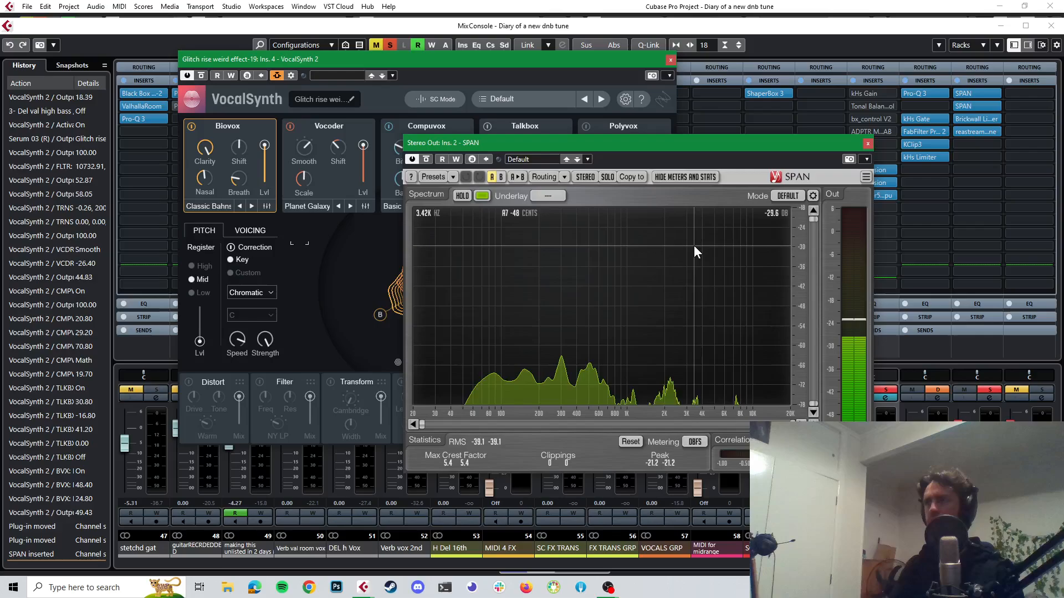
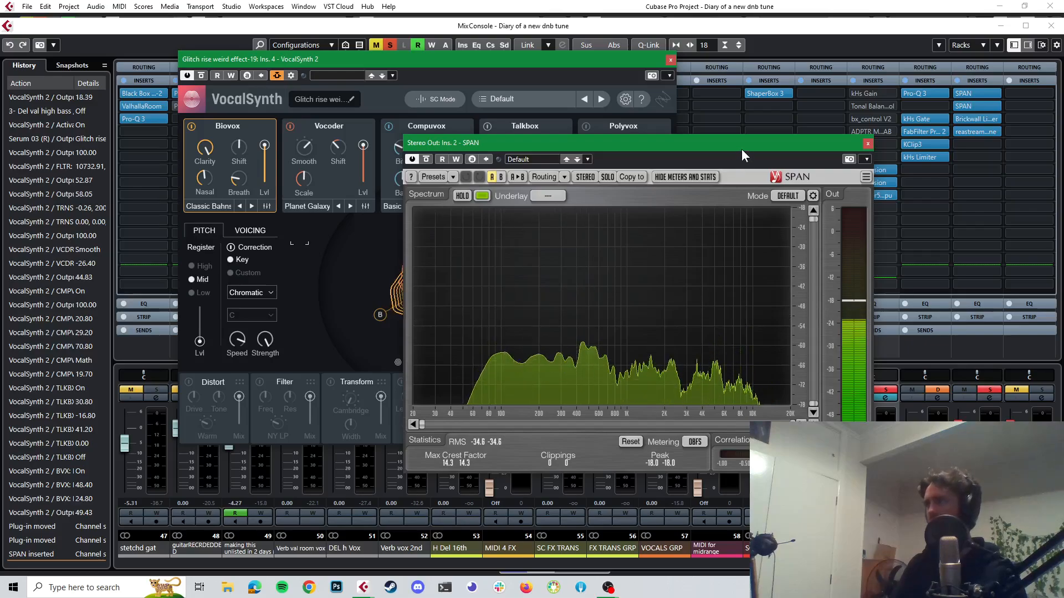
drag(743, 144, 765, 126)
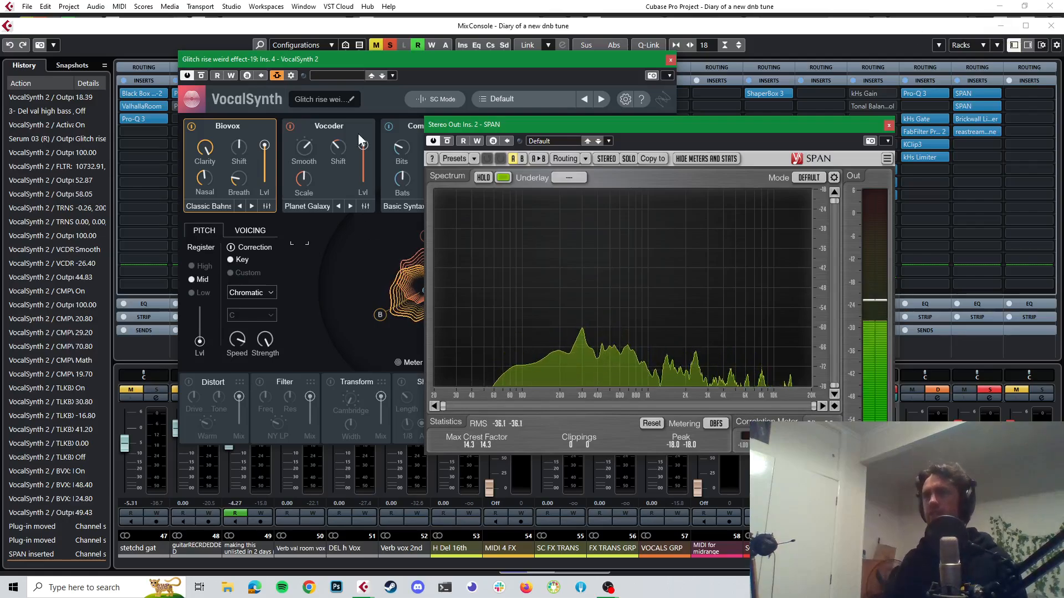
- Return to the project window, bypass VocalSynth 2 and arrange its window side by side with SPAN
click(554, 7)
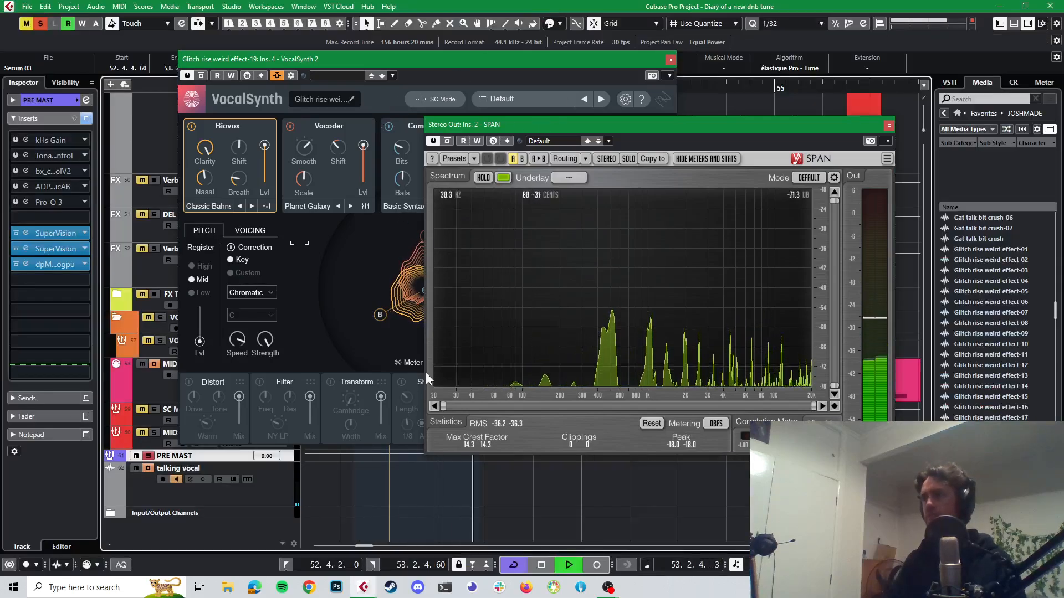
click(202, 76)
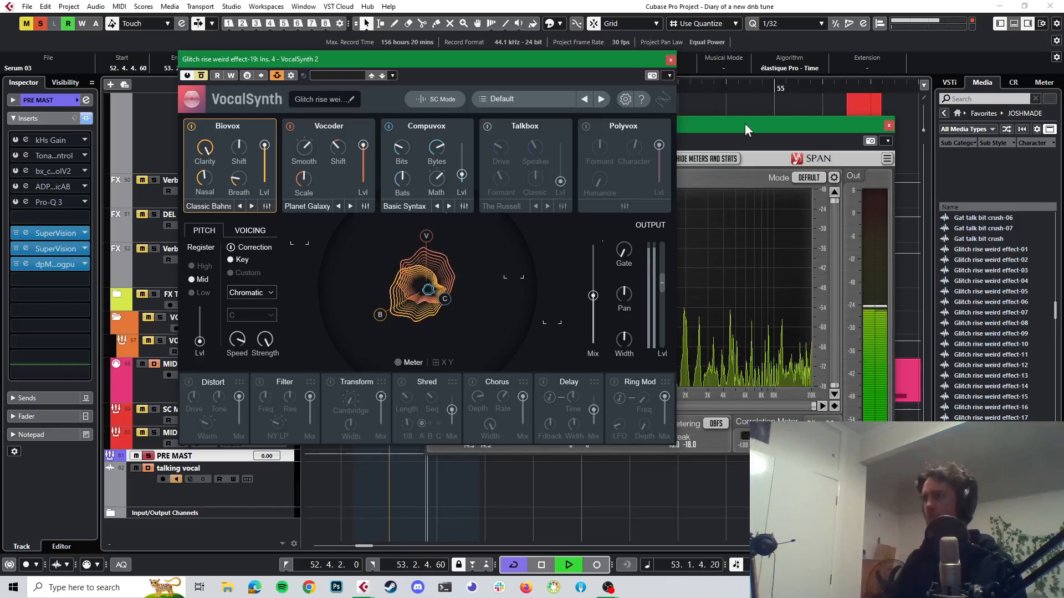
drag(746, 130, 902, 184)
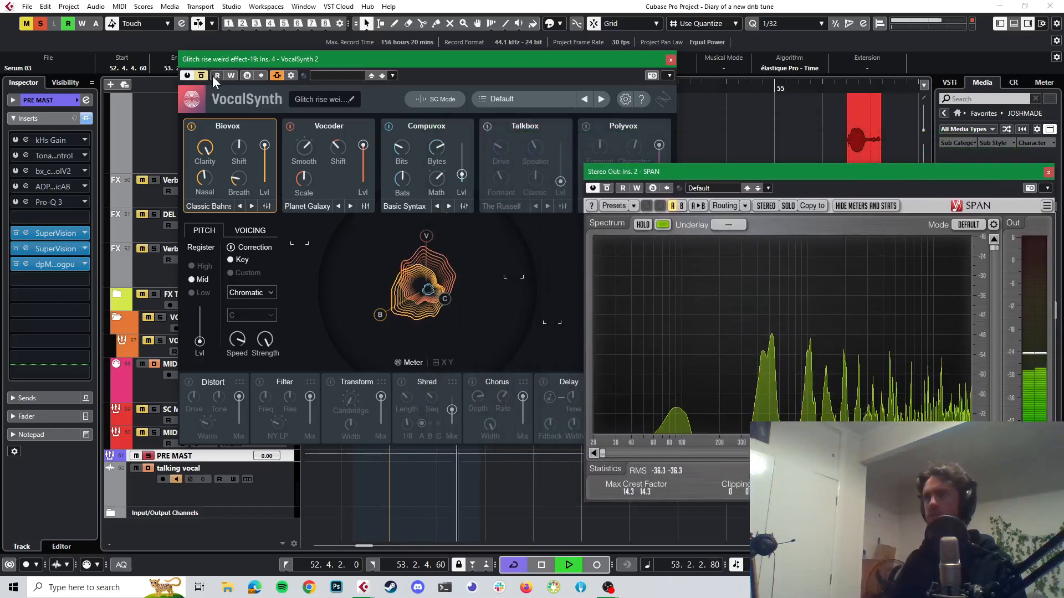
drag(222, 57, 106, 5)
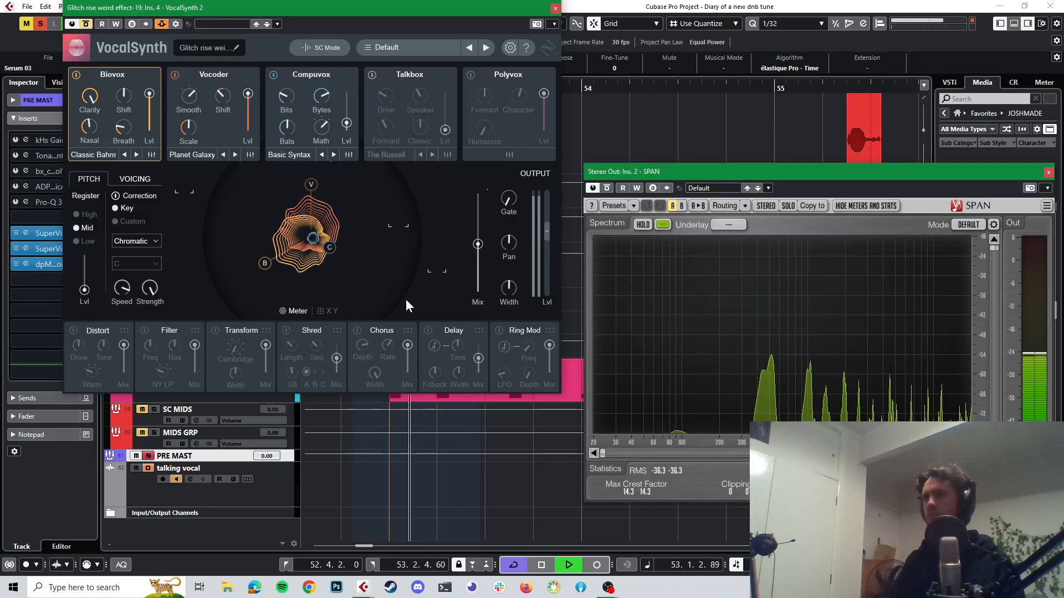
- Set VocalSynth 2's output mix to 100 and compare the looped passage's spectrum in SPAN with the effect active and bypassed
drag(477, 244, 497, 167)
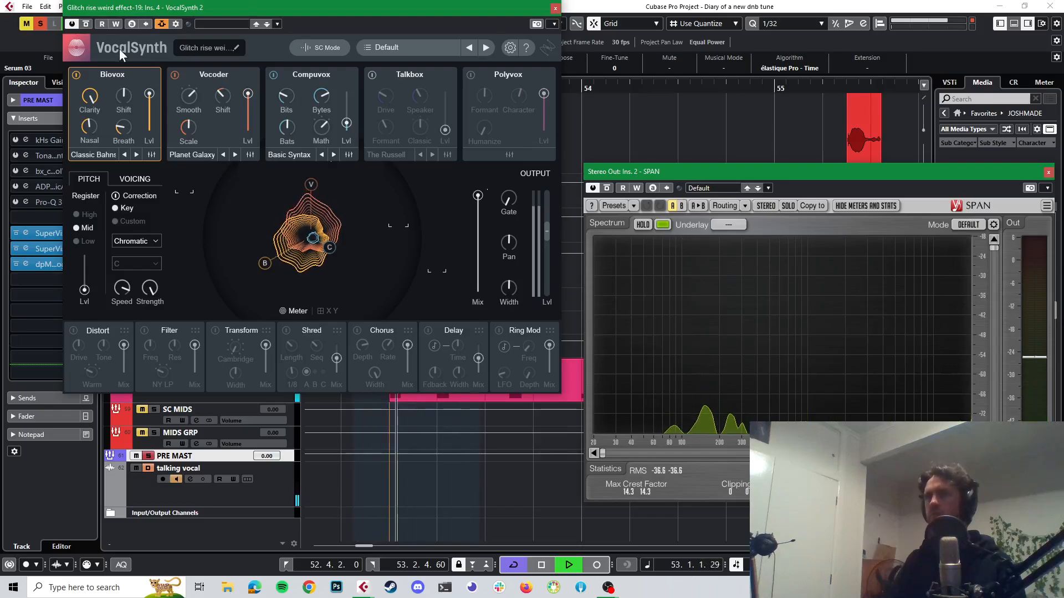
click(86, 27)
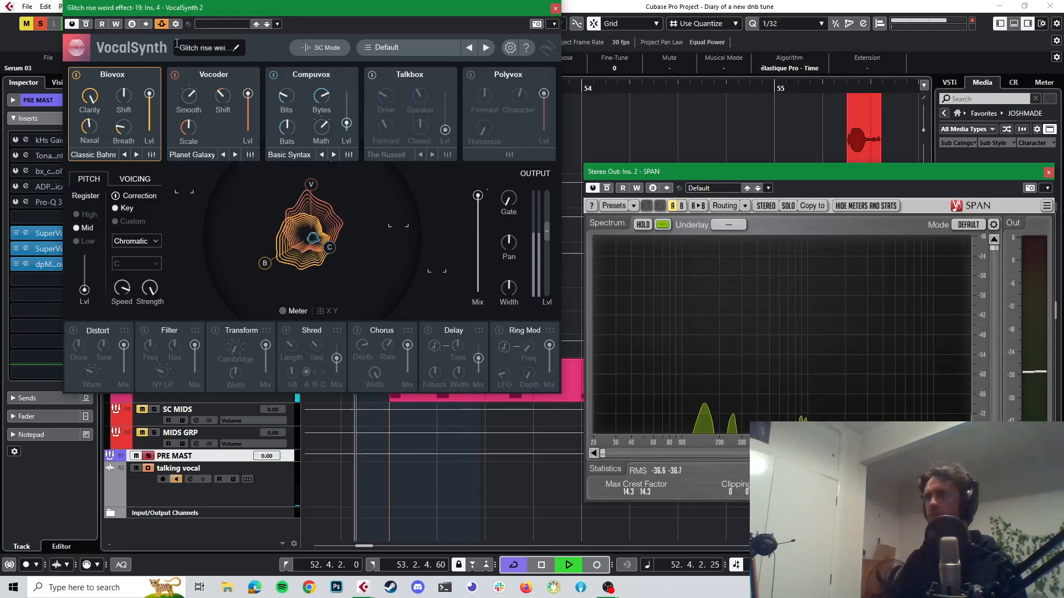
click(86, 24)
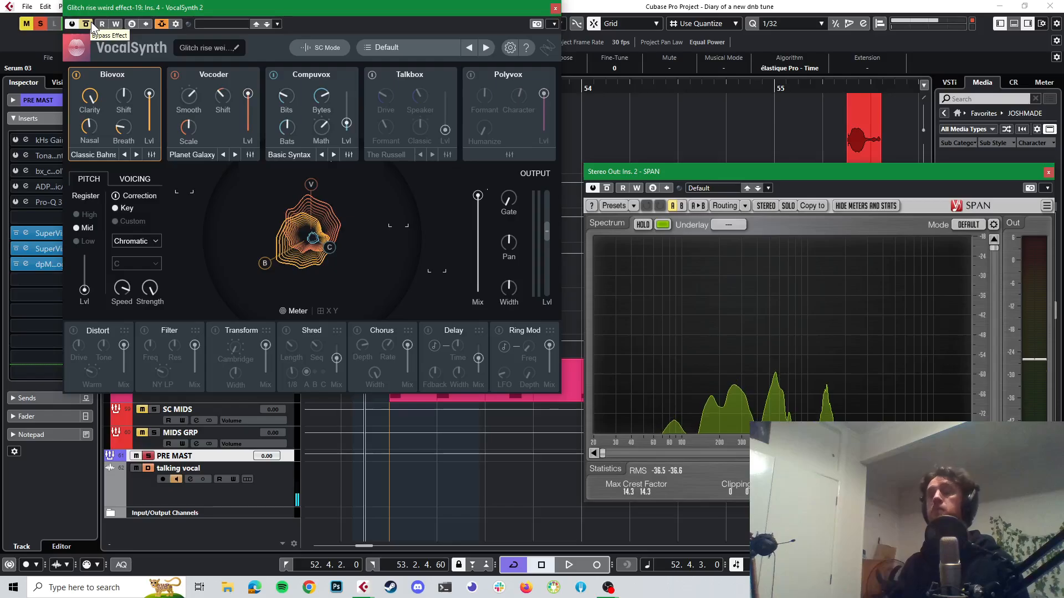
key(space)
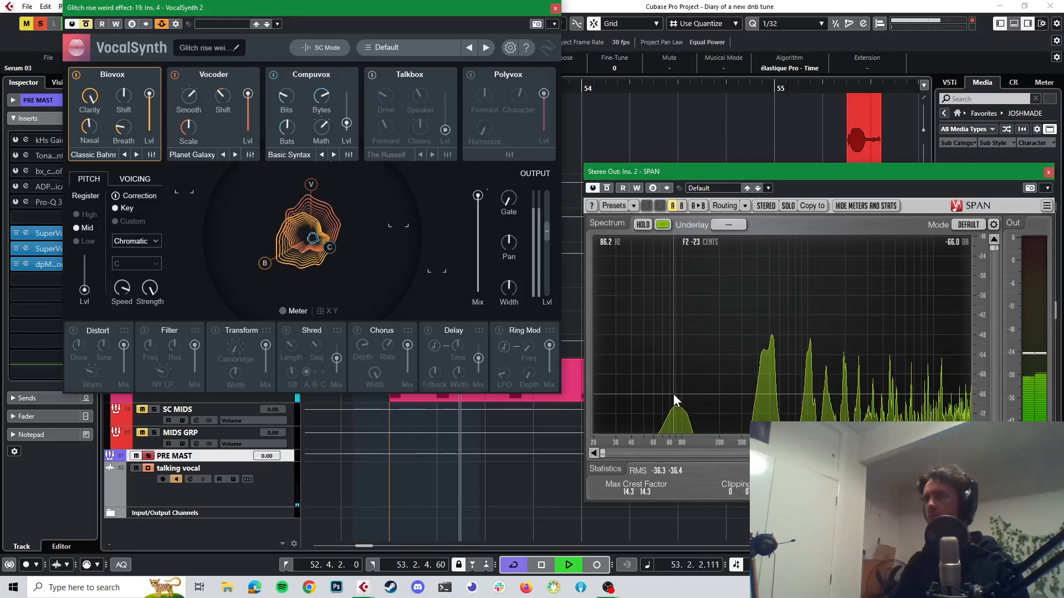
key(space)
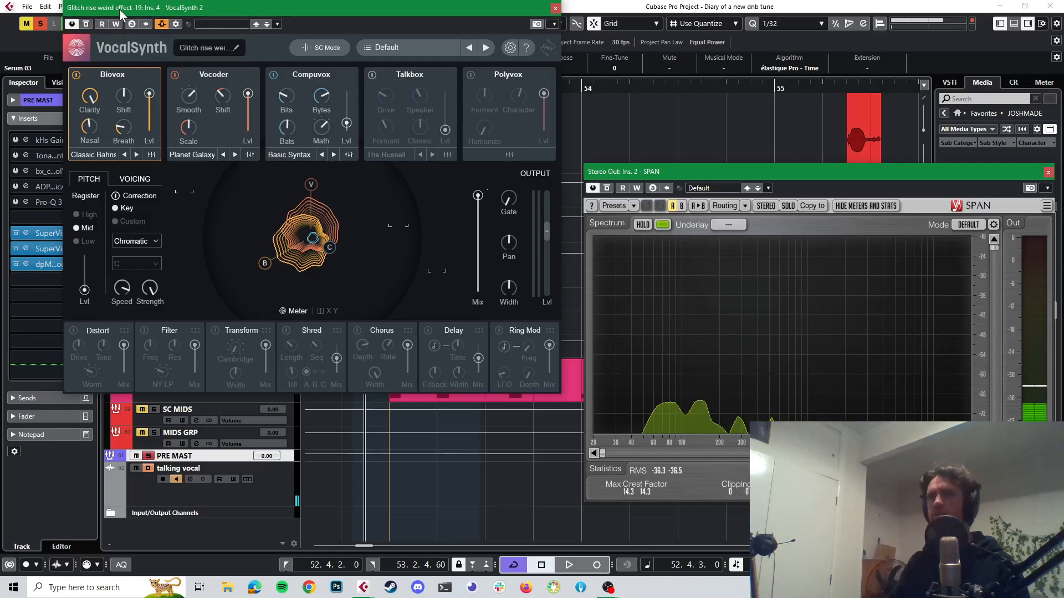
- Play the looped passage, move VocalSynth 2 clear of SPAN and read the frequency of the low-end spectrum peak
drag(121, 9, 576, 35)
scroll(399, 166, up, 10)
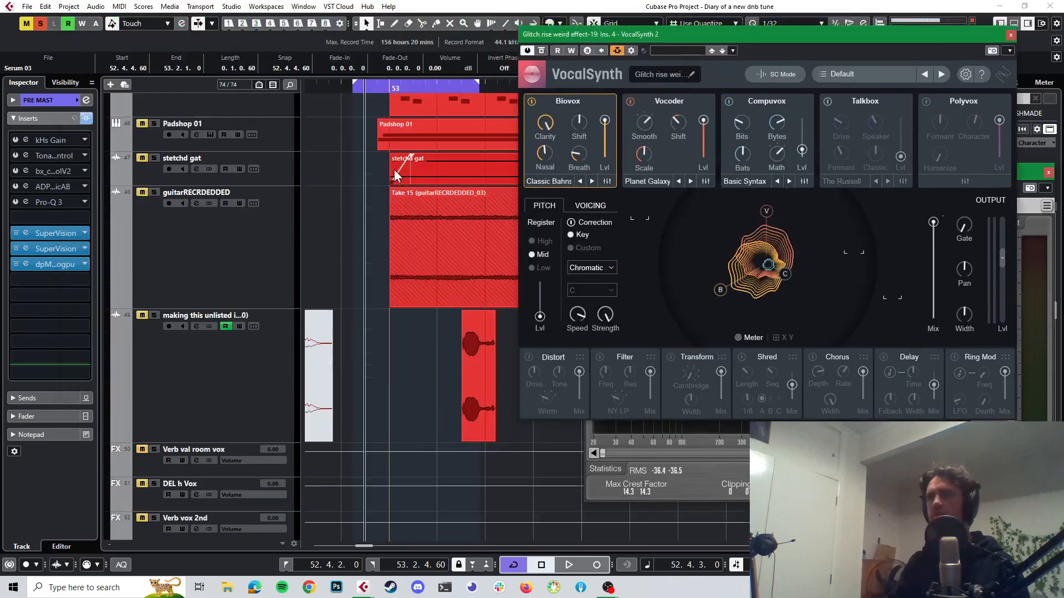
key(space)
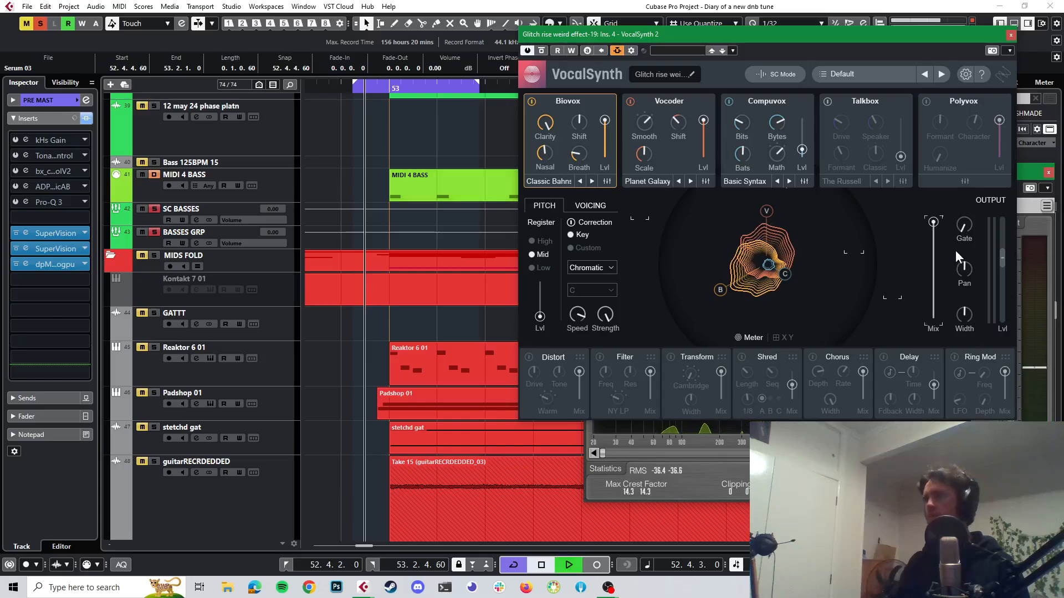
key(space)
drag(738, 35, 210, 3)
key(space)
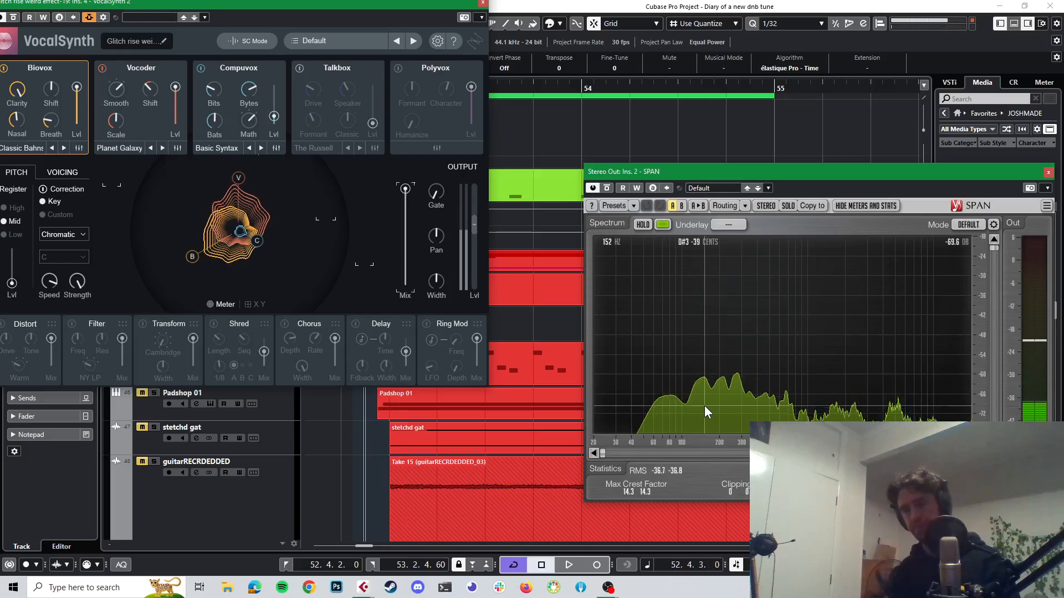
- Switch to Calculator, subtract 89 from 152, and minimise it to return to the Cubase project
click(74, 585)
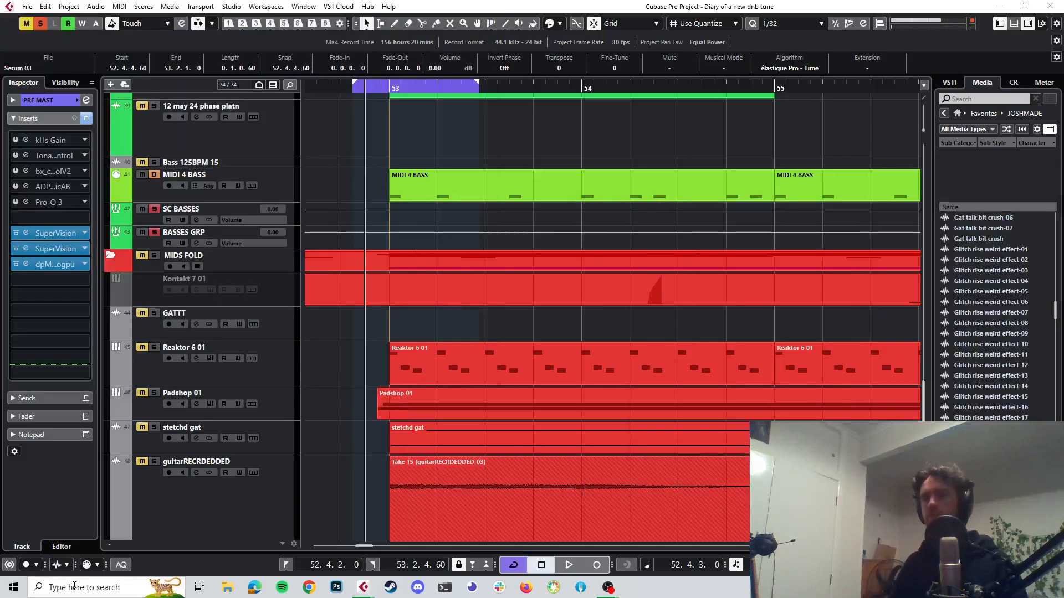
text(calc)
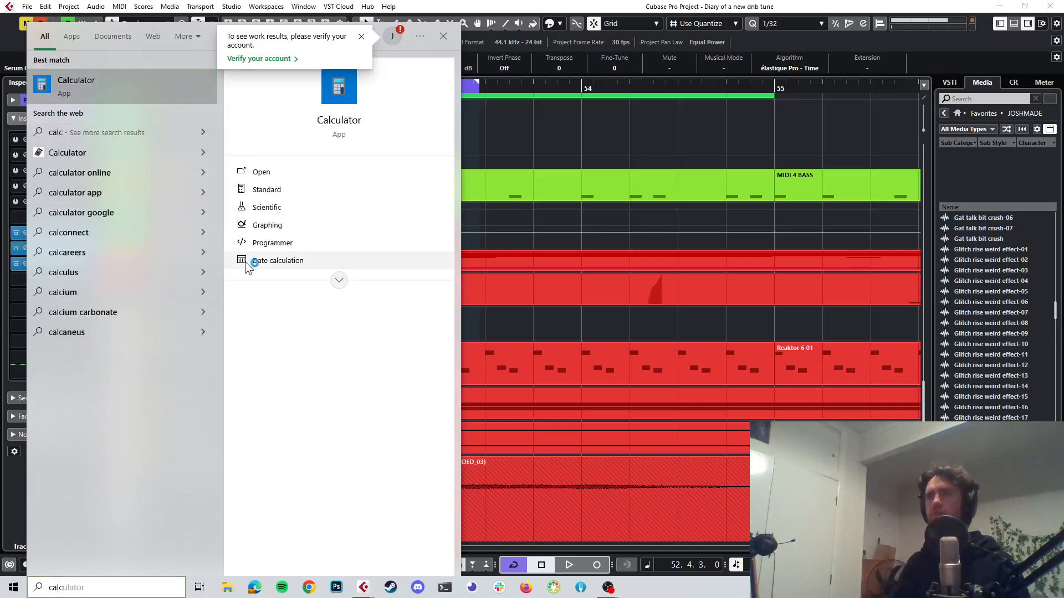
click(135, 73)
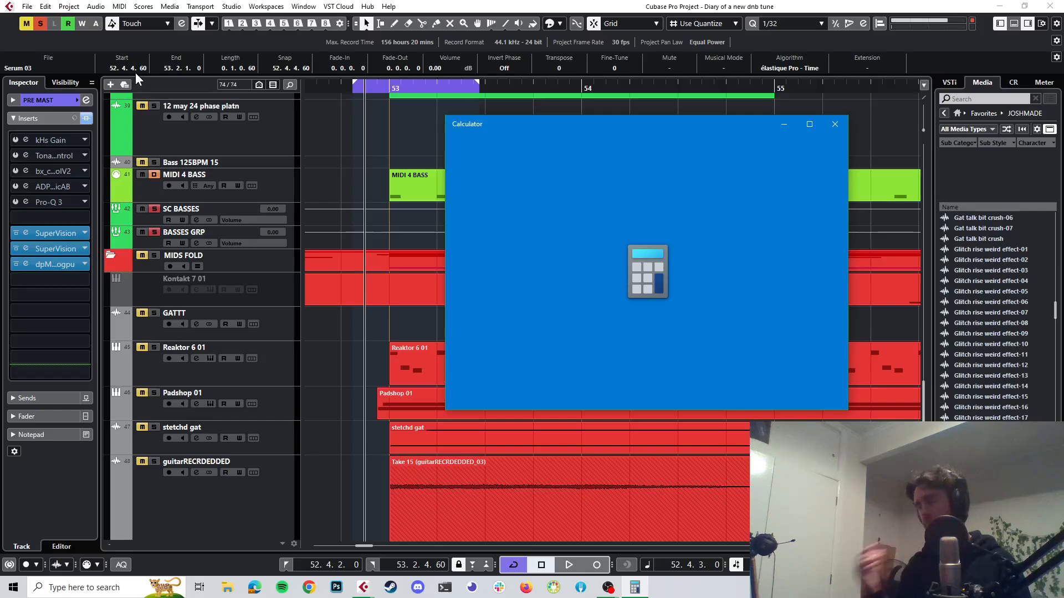
click(479, 368)
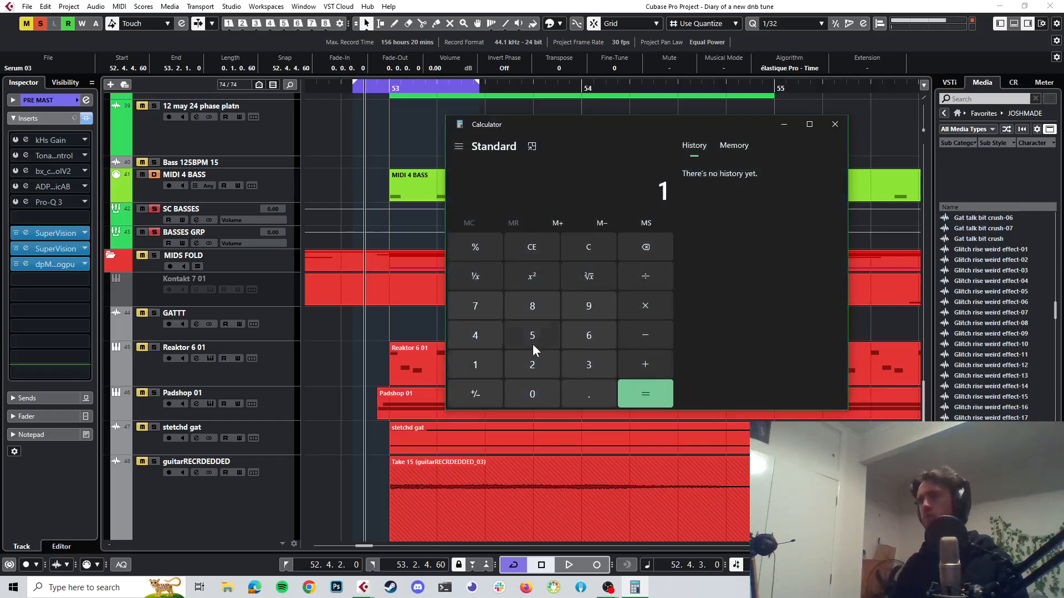
click(536, 341)
click(542, 358)
click(632, 336)
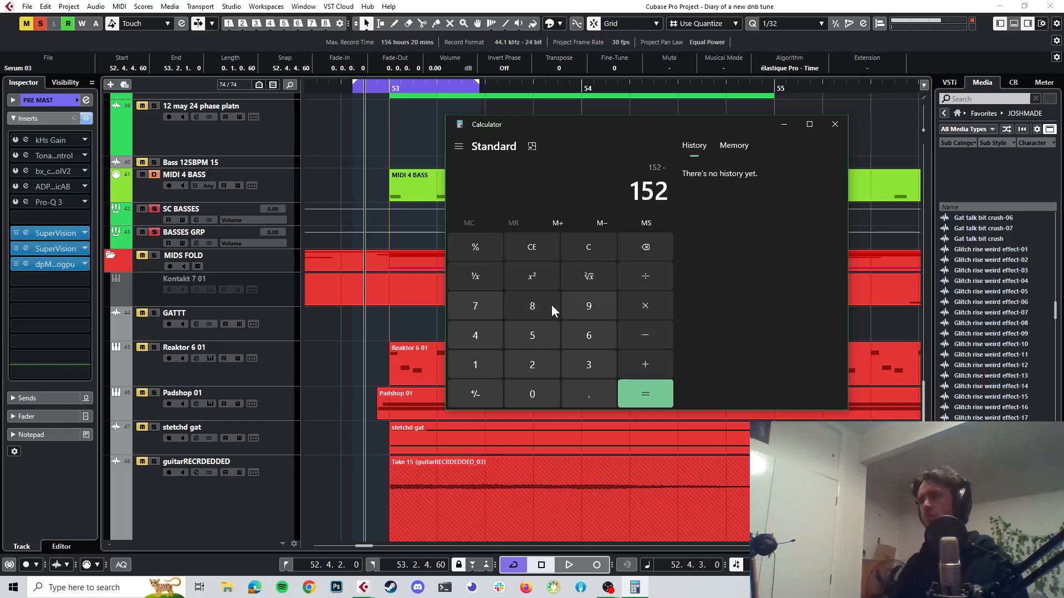
click(551, 306)
click(574, 307)
click(624, 398)
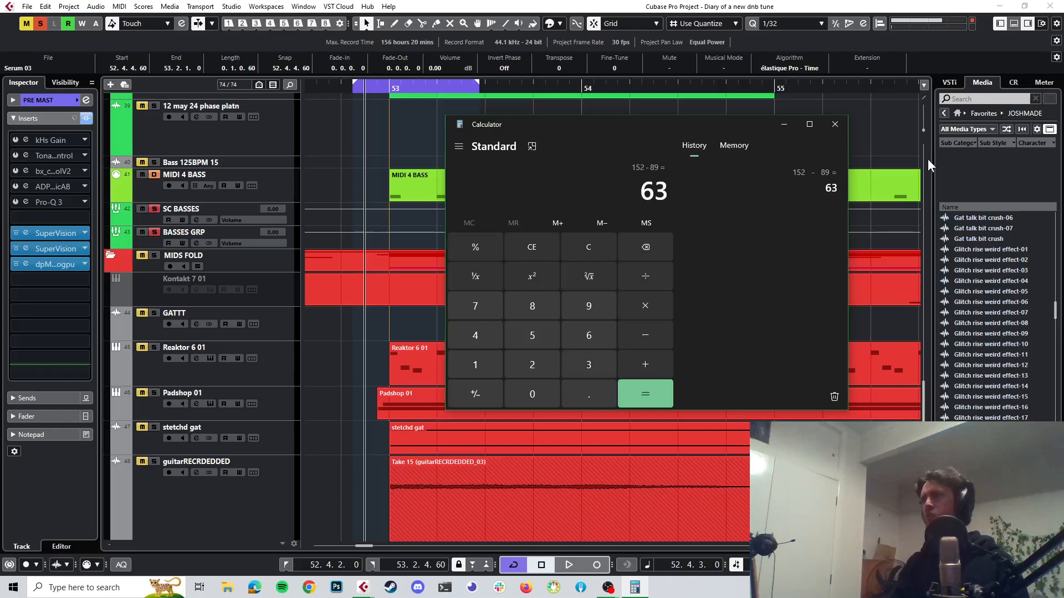
click(786, 125)
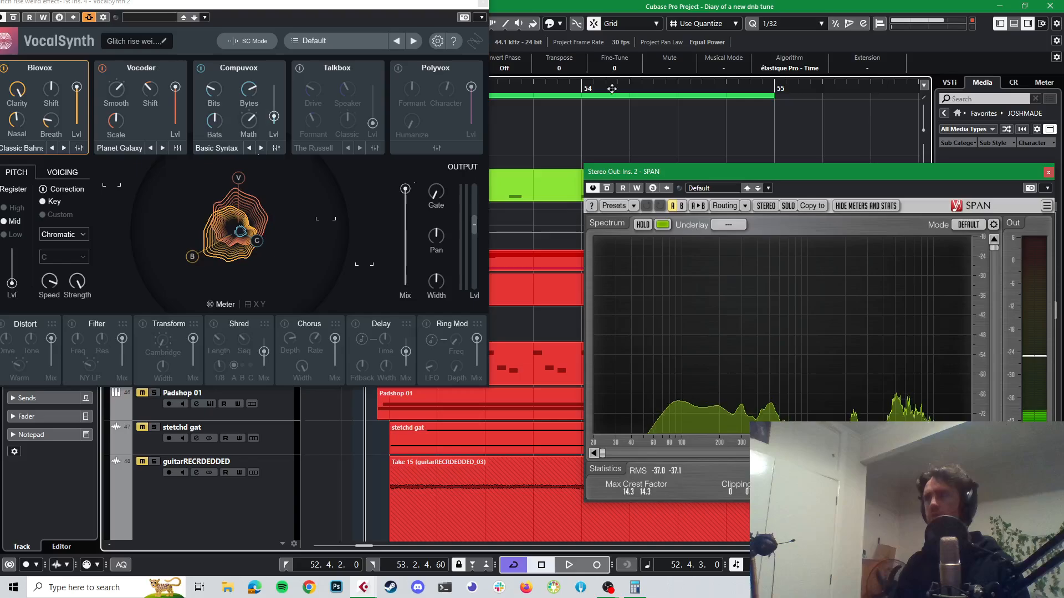
- Move VocalSynth 2 aside and insert kHs Frequency Shifter in the first insert slot of the Serum 03 (R) track
click(408, 11)
drag(407, 7, 1042, 123)
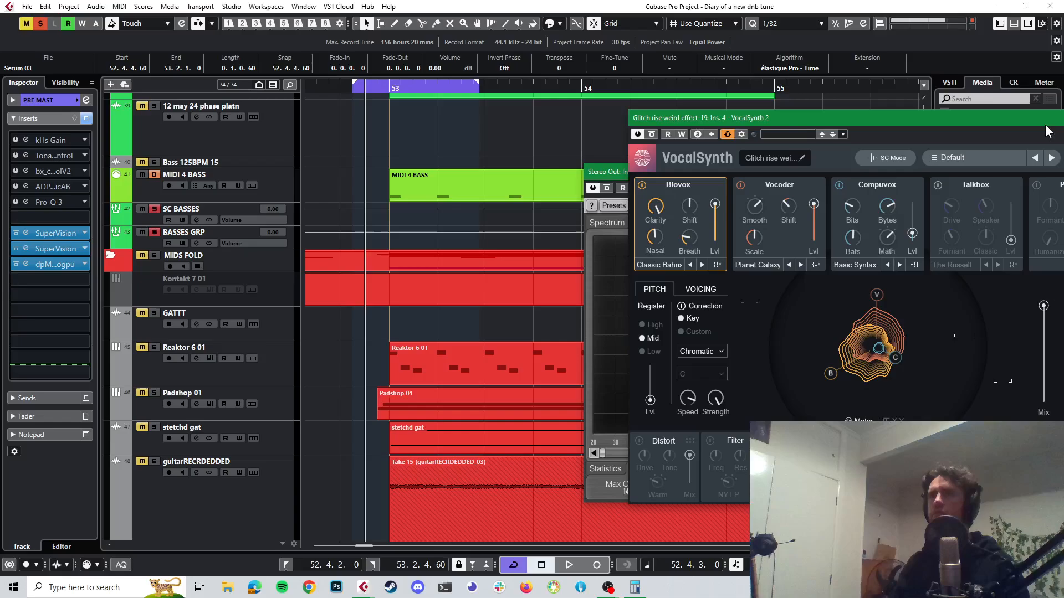
scroll(491, 174, up, 10)
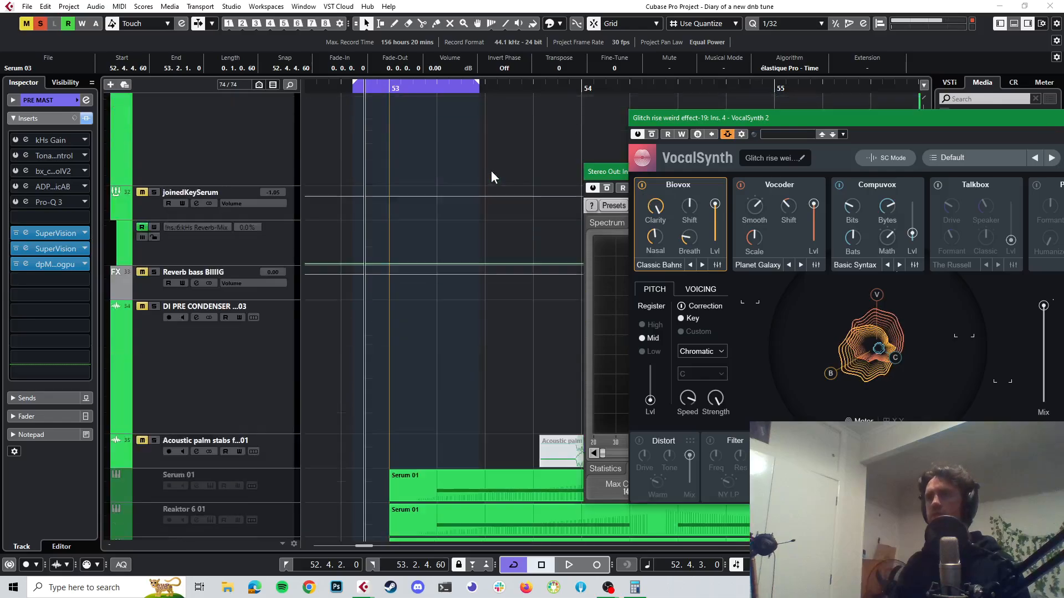
scroll(491, 170, up, 10)
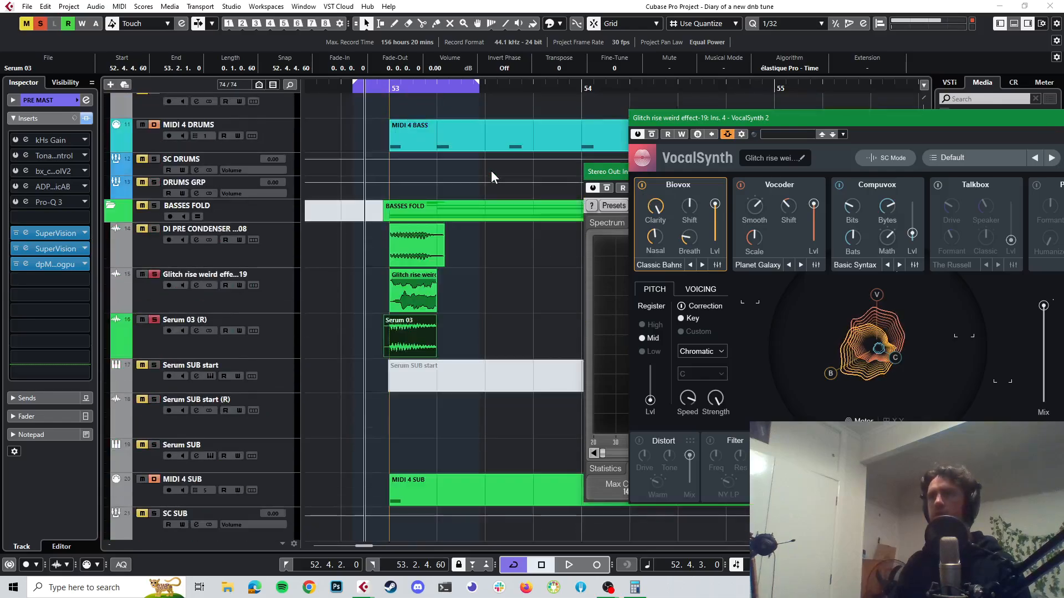
click(293, 285)
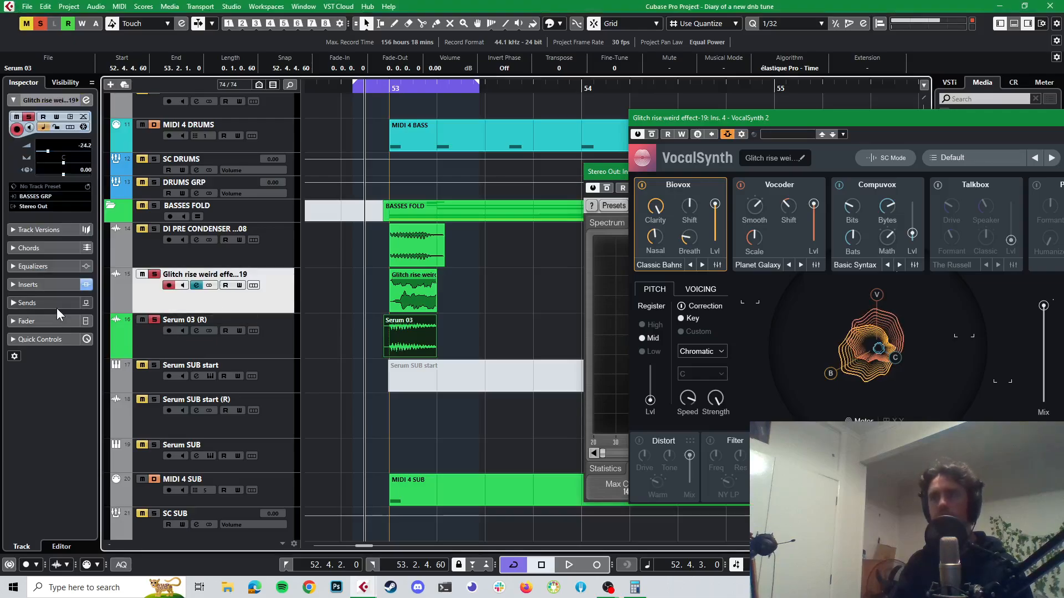
click(277, 325)
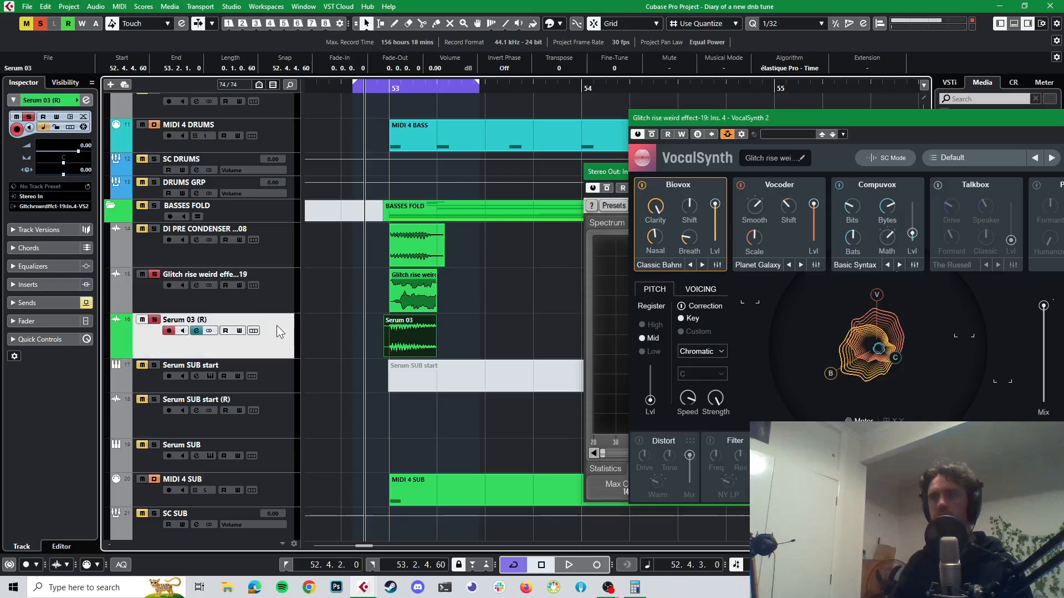
click(31, 284)
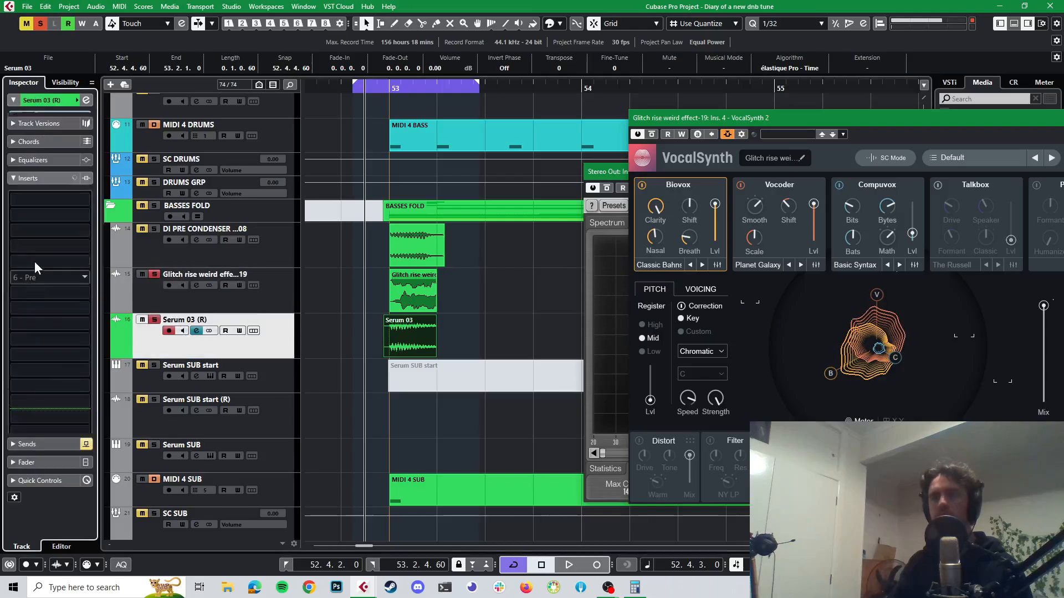
click(84, 193)
text(freque)
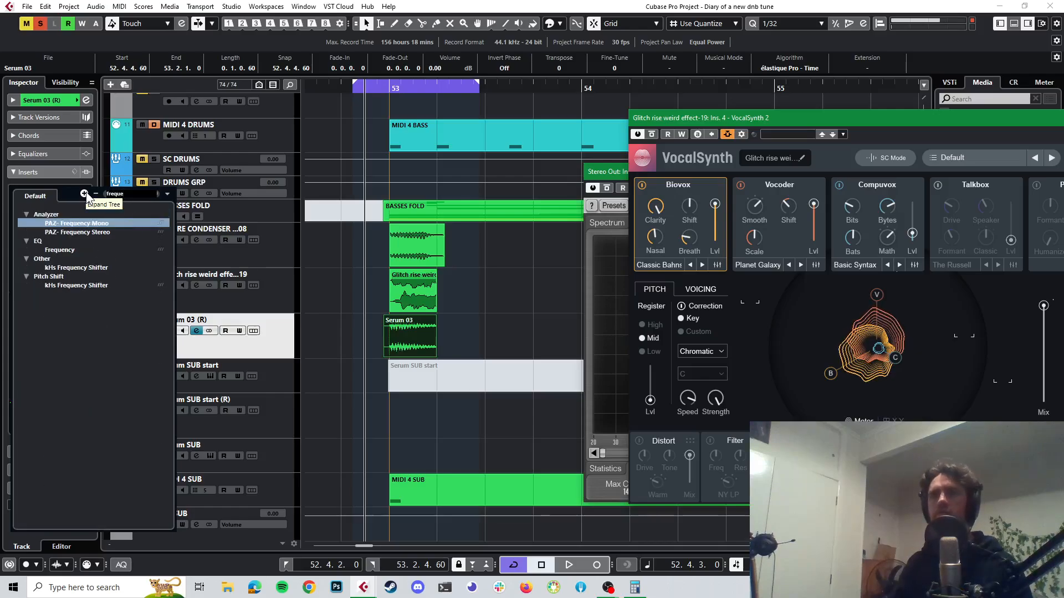
click(71, 285)
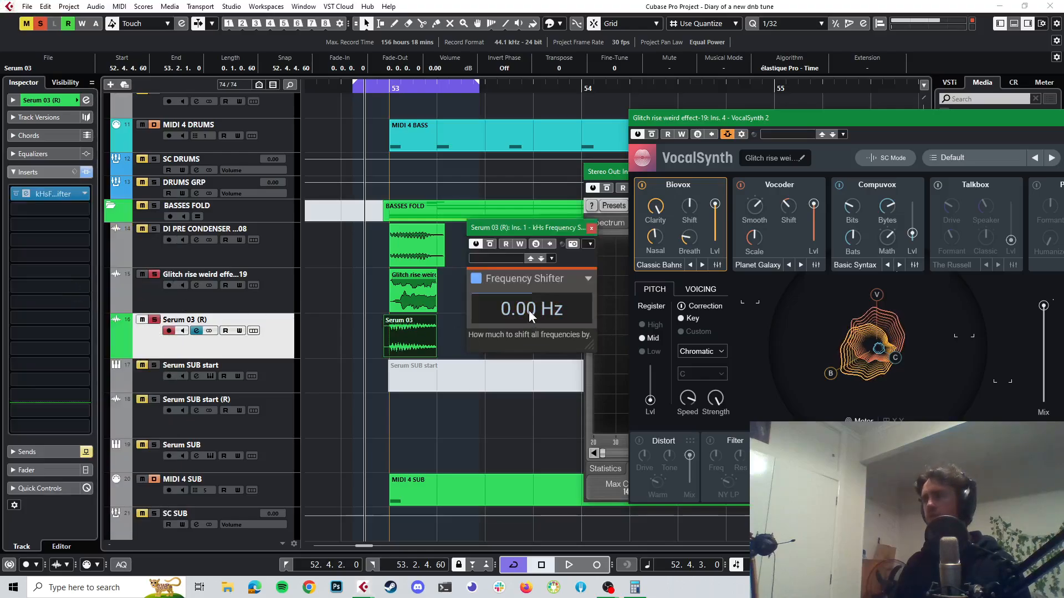
- Recheck the calculation and try Frequency Shifter amounts of -50 and -85 Hz on Serum 03 (R), resetting the shift to zero
click(641, 584)
click(635, 586)
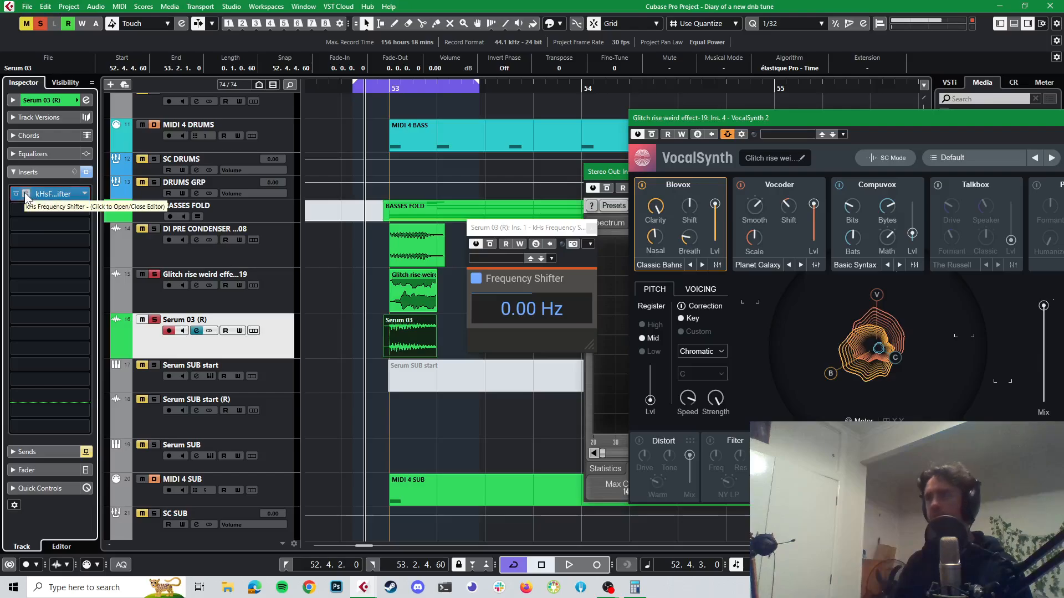
drag(527, 307, 526, 346)
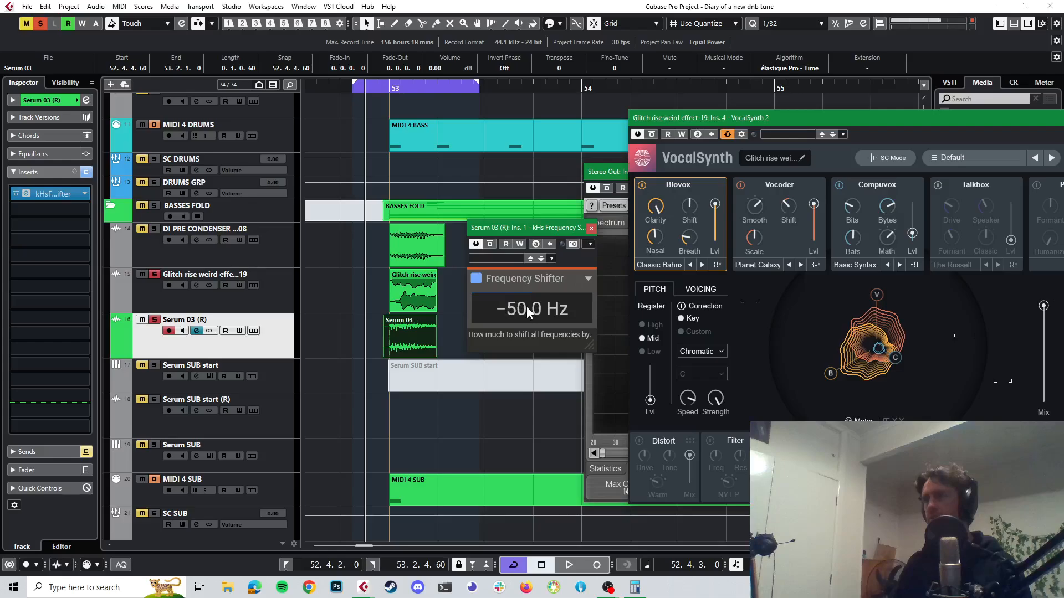
double_click(524, 306)
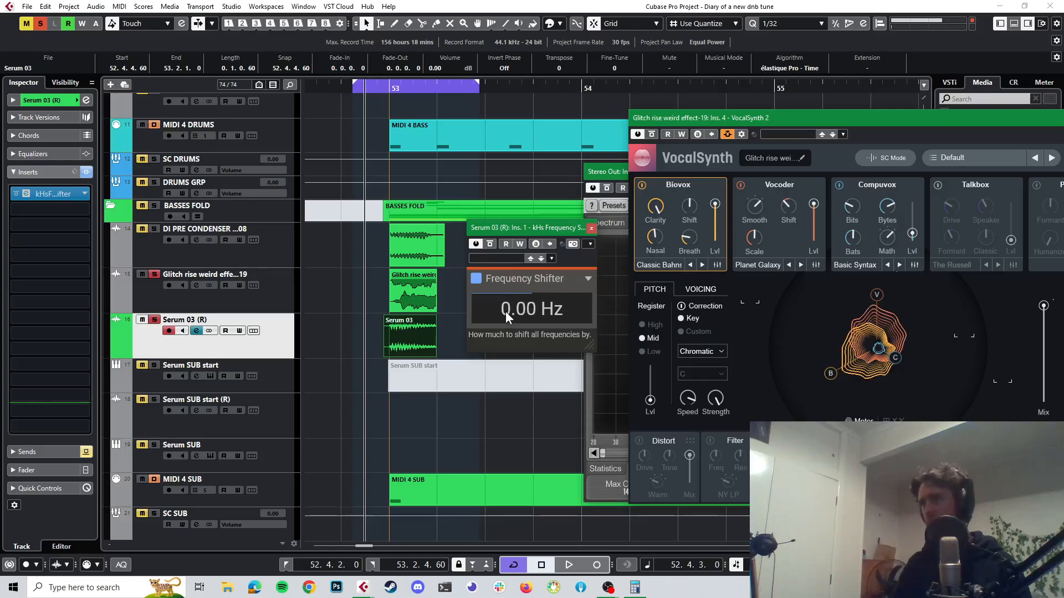
drag(505, 311, 506, 379)
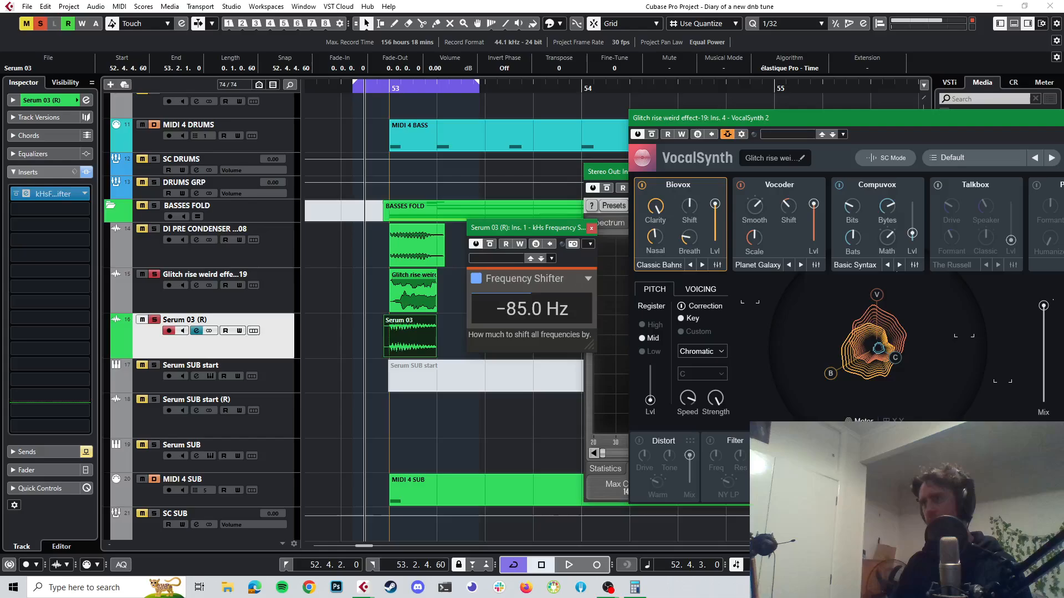
double_click(514, 314)
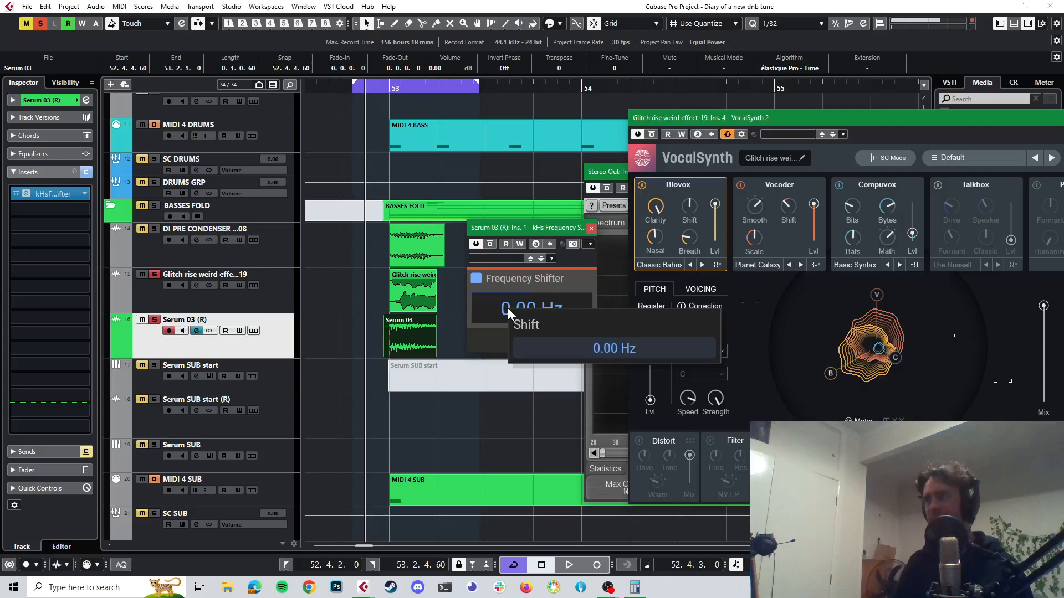
- Try a positive shift of 63 Hz in Serum 03 (R)'s Frequency Shifter
double_click(596, 349)
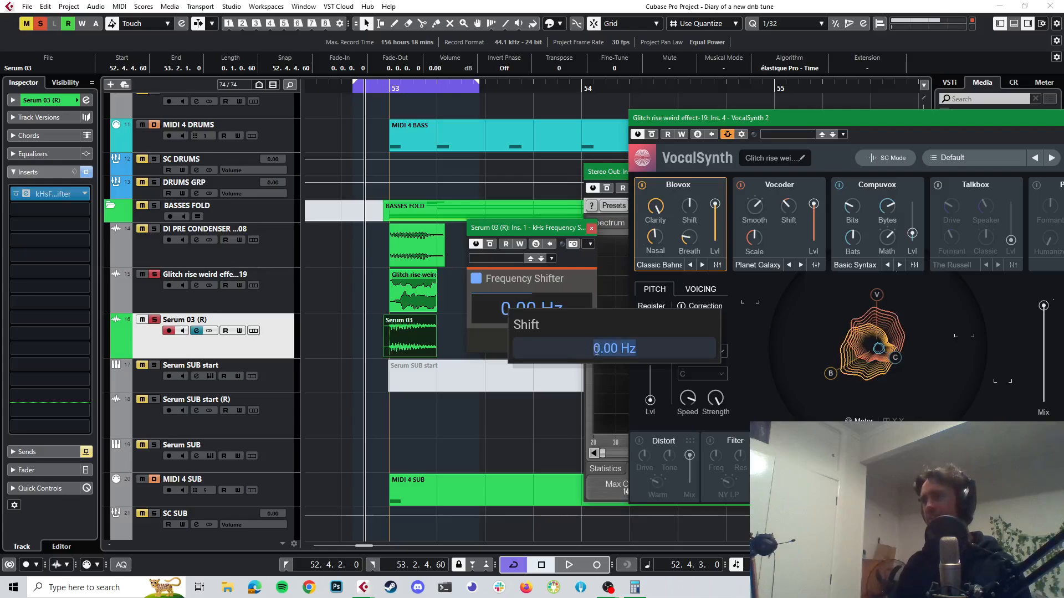
key(Home)
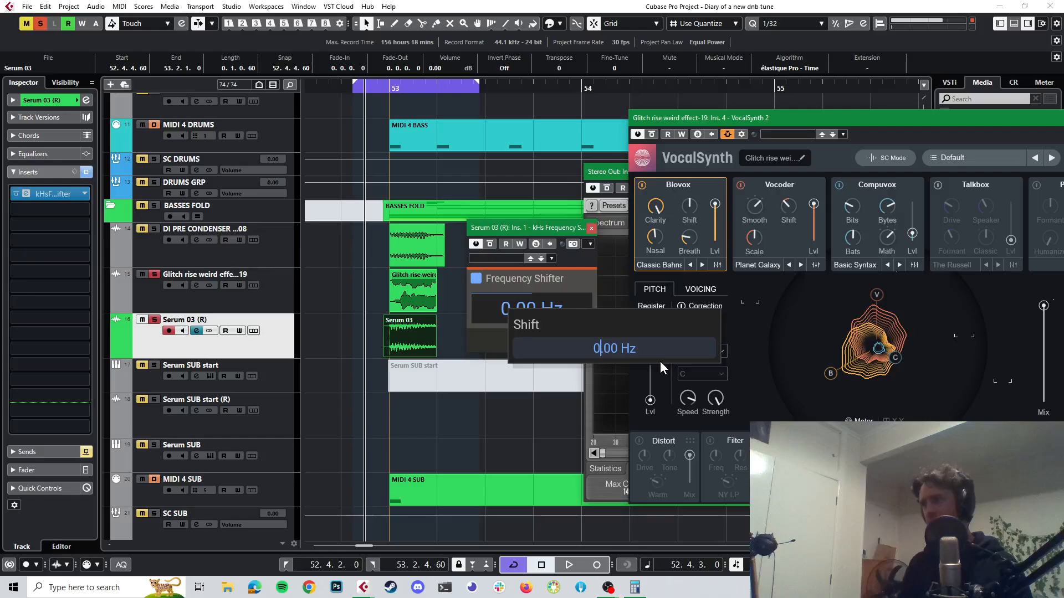
key(BackSpace)
text(63)
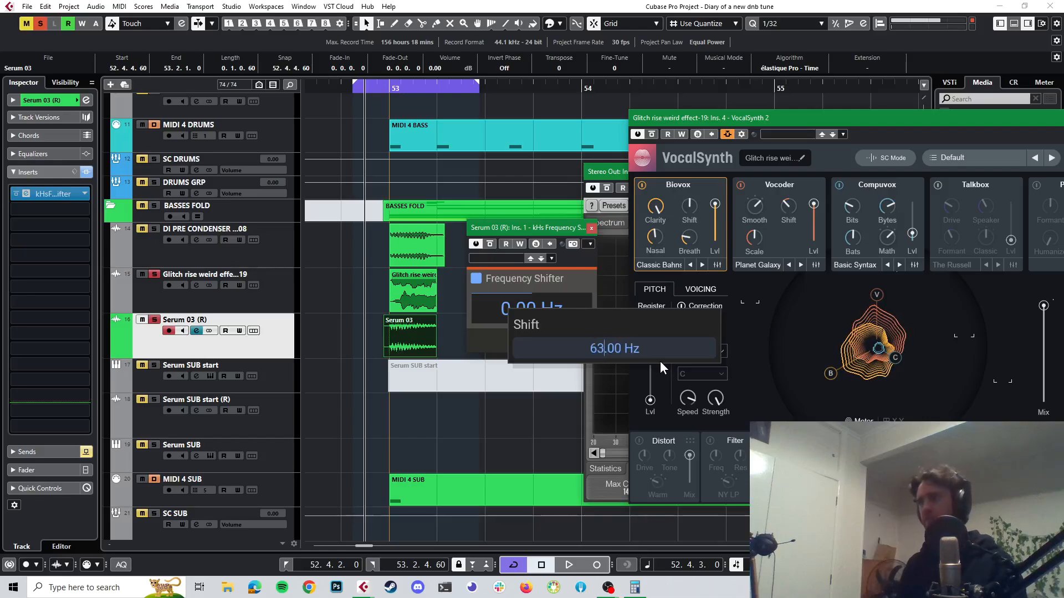
key(Return)
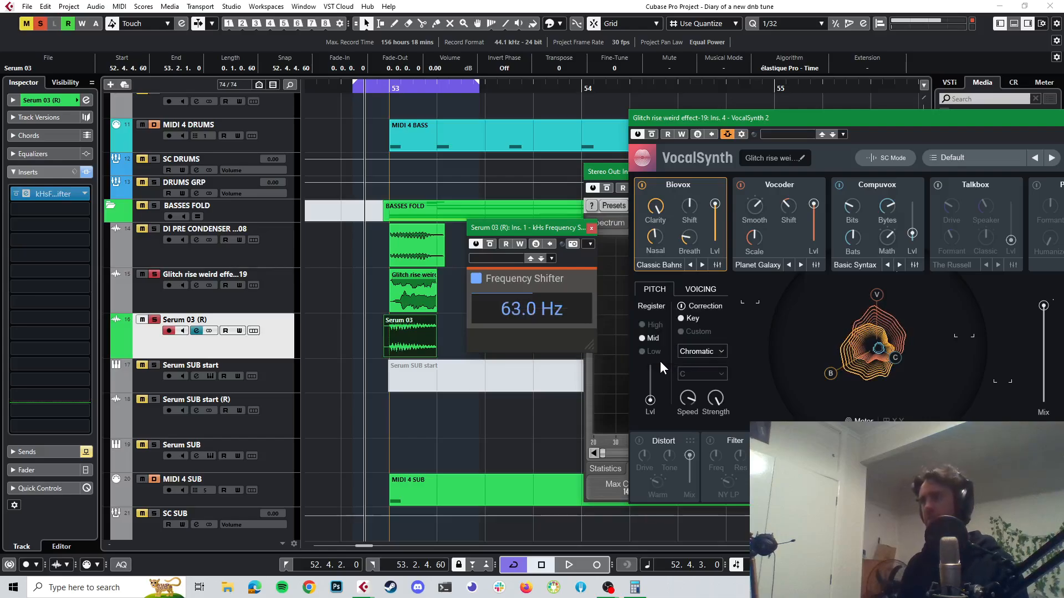
- Set the Frequency Shifter on Serum 03 (R) to -63 Hz and close its window
double_click(504, 308)
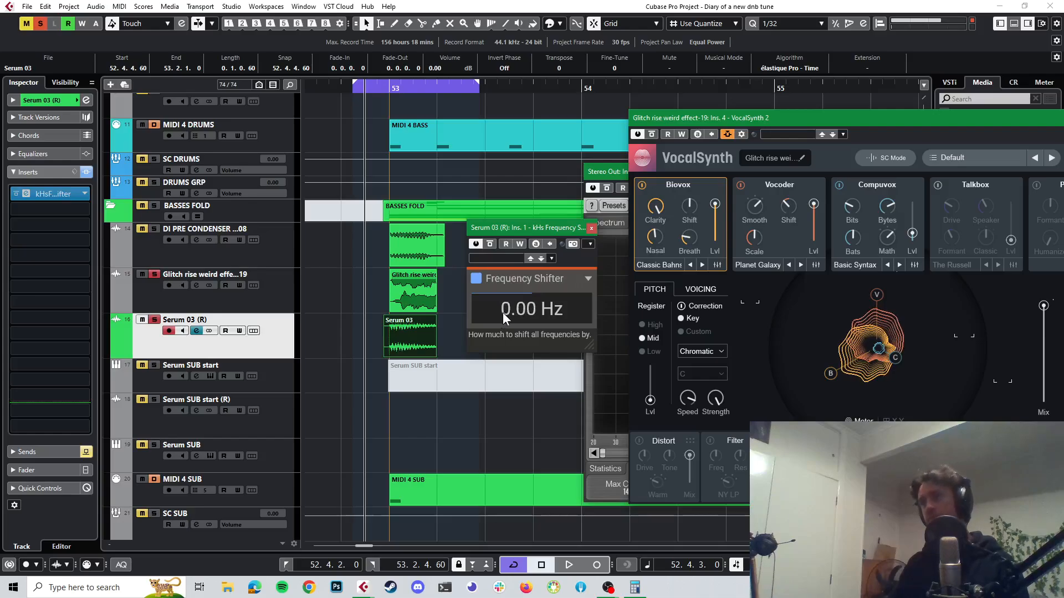
click(503, 312)
double_click(590, 355)
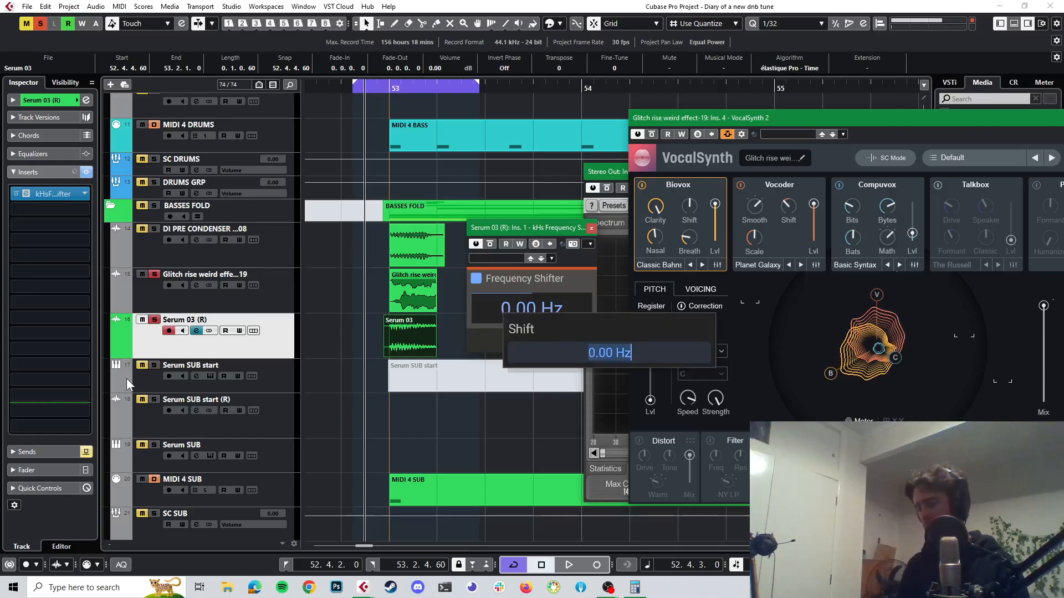
key(BackSpace)
text(-6)
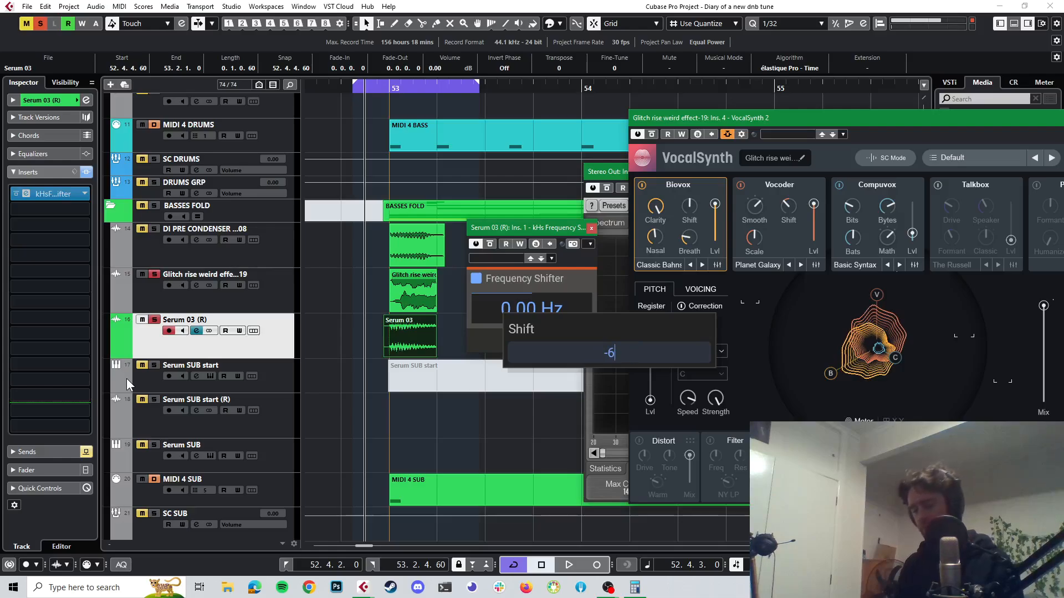
text(3)
key(Return)
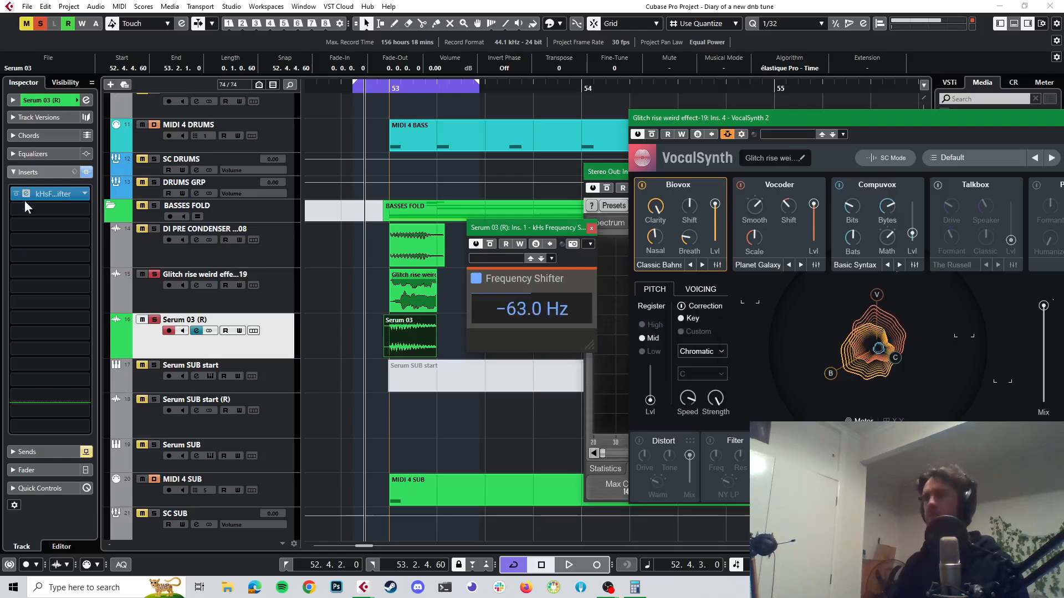
click(591, 227)
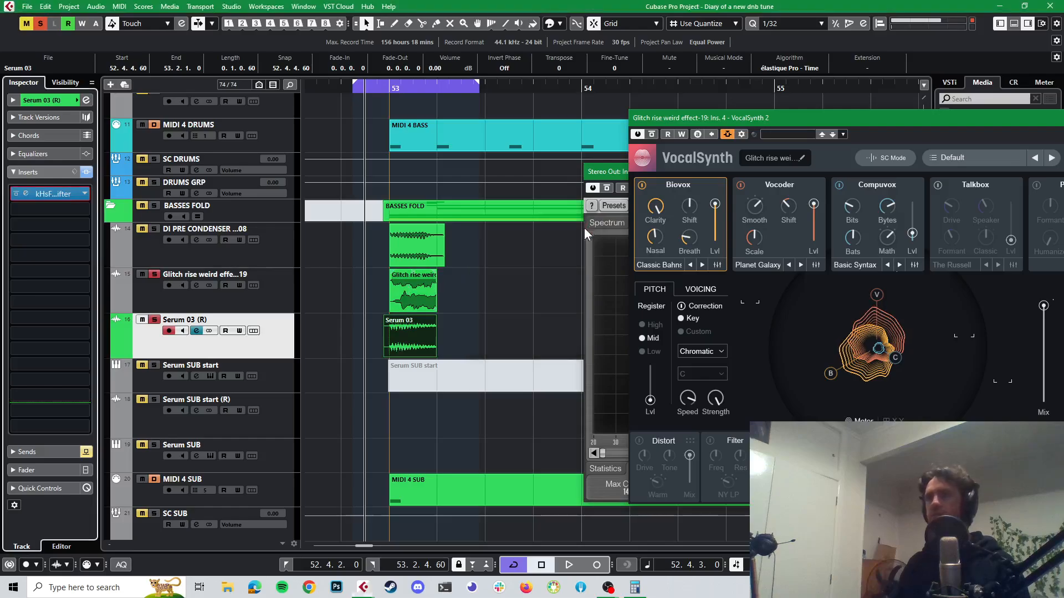
- Route the output of the Serum 03 (R) track to Stereo Out
click(288, 286)
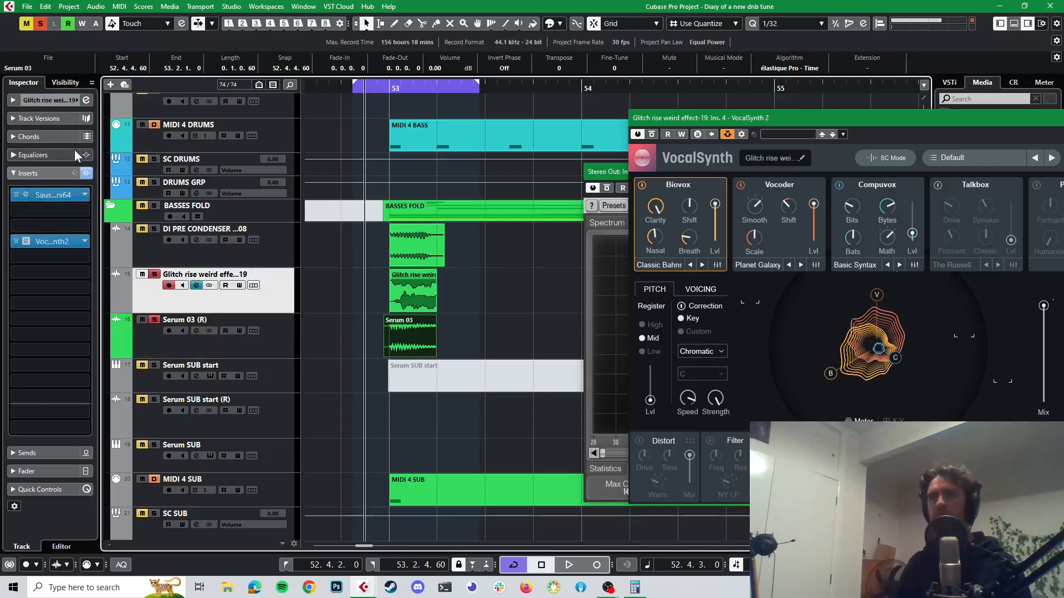
click(277, 340)
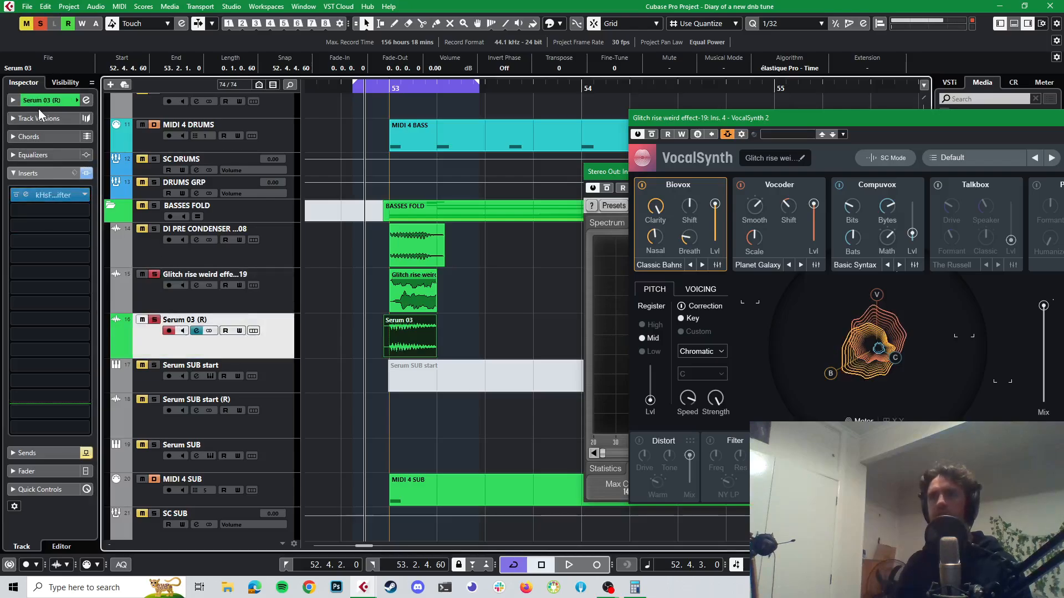
click(38, 103)
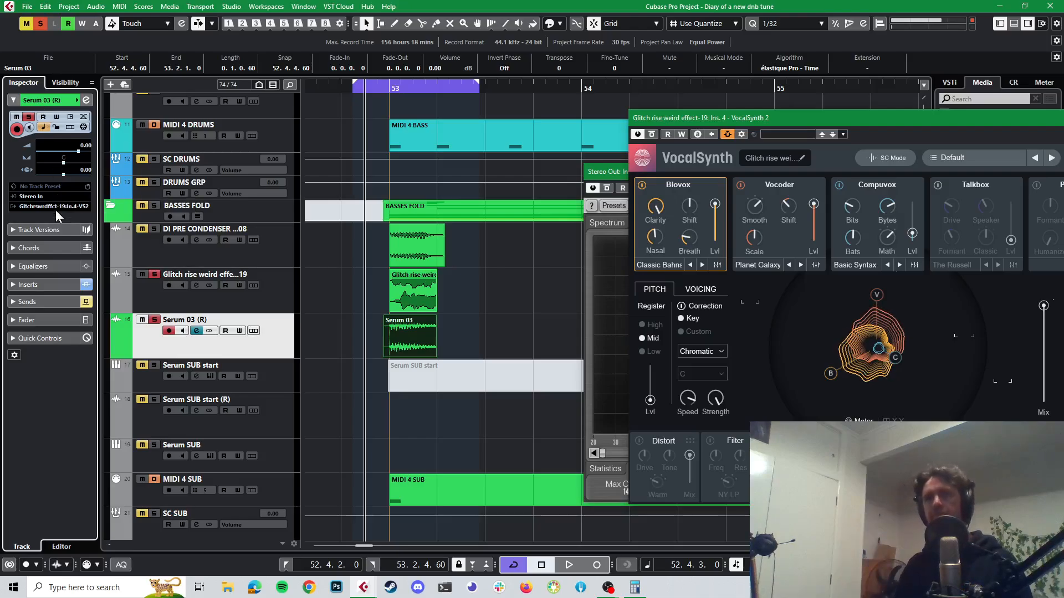
click(55, 208)
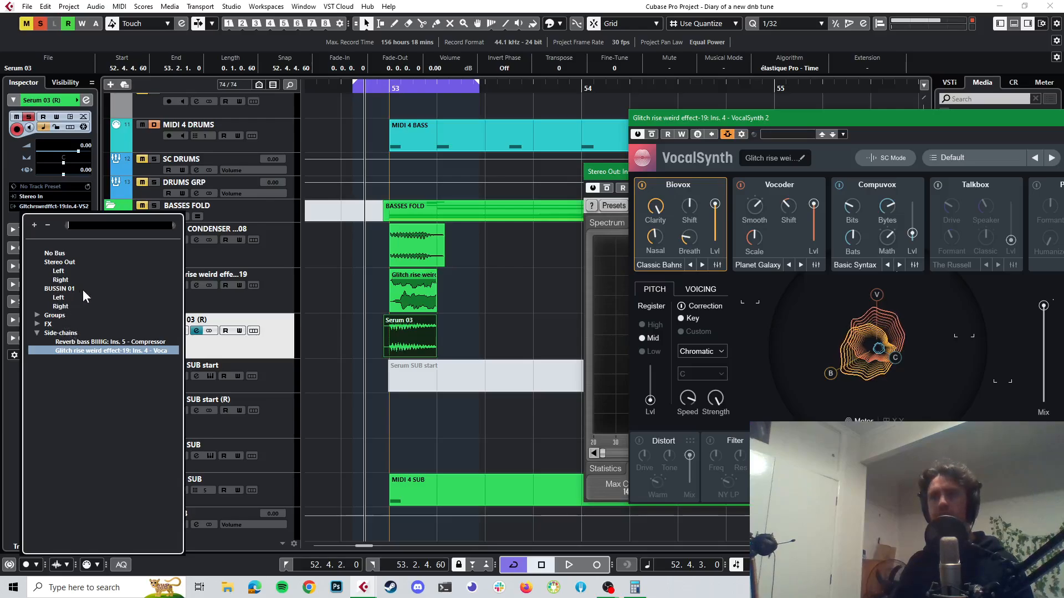
click(66, 263)
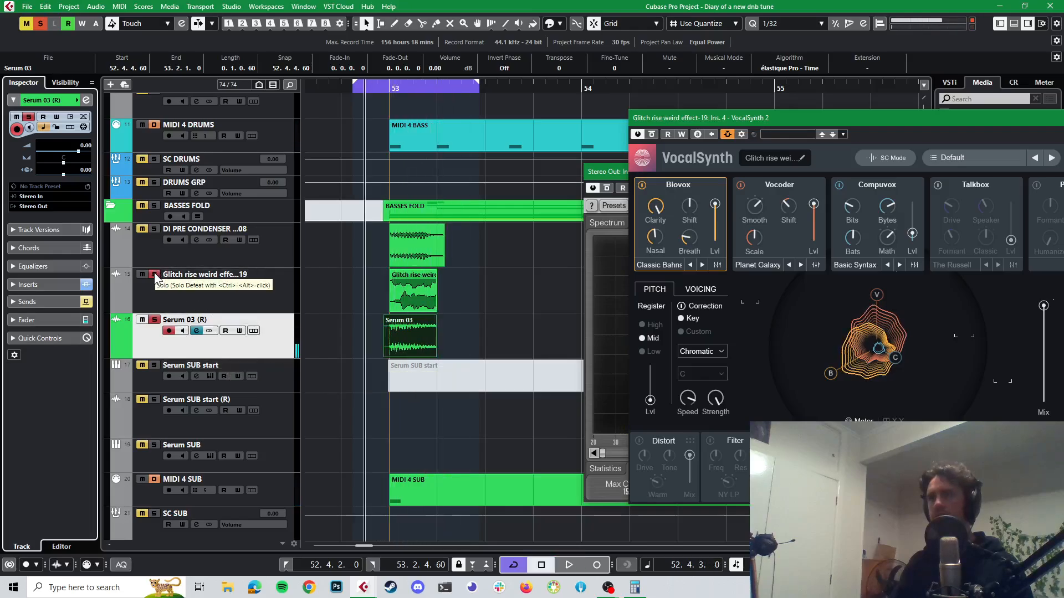
- Play Serum 03 (R) without the glitch riser and examine its lowest peak in SPAN
key(space)
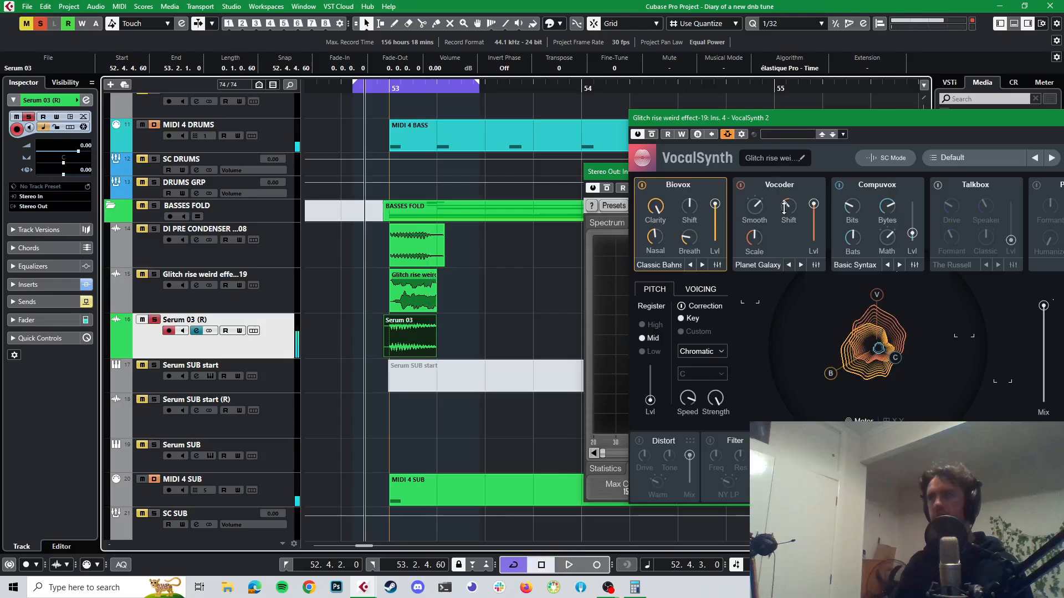
drag(756, 120, 193, 61)
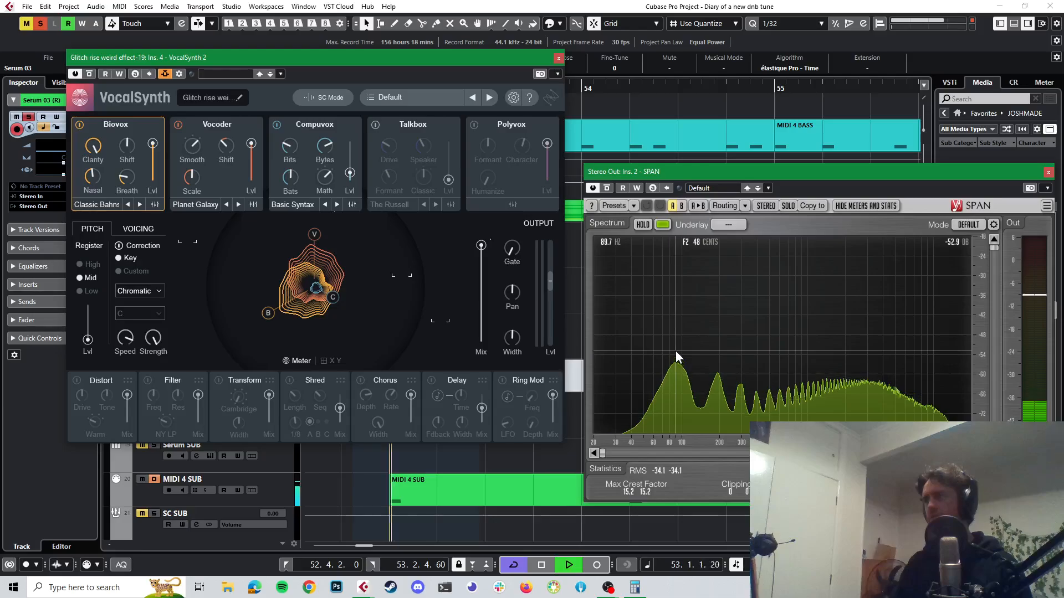
key(space)
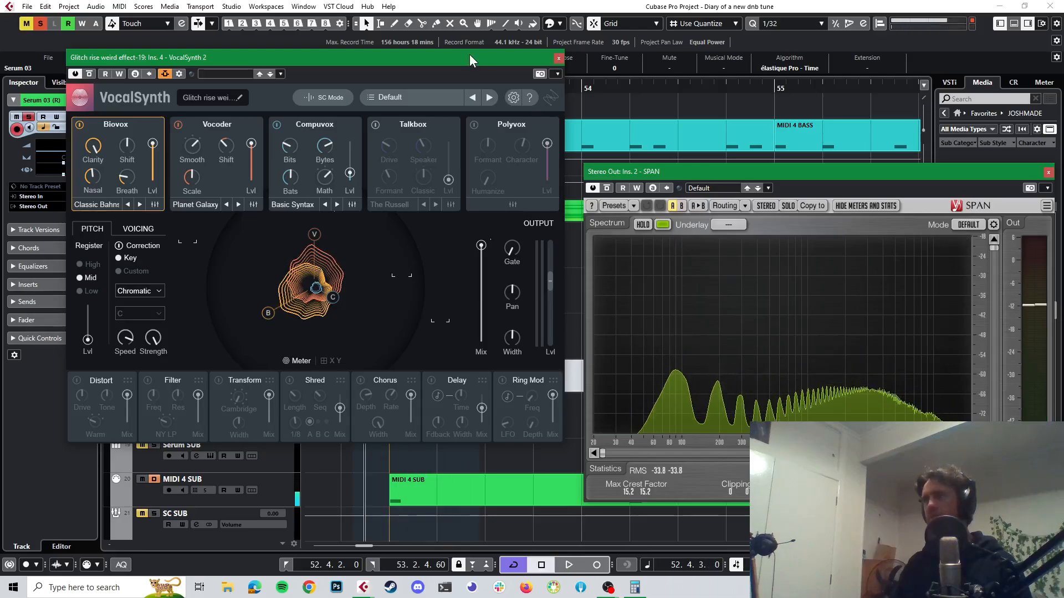
drag(470, 54, 957, 172)
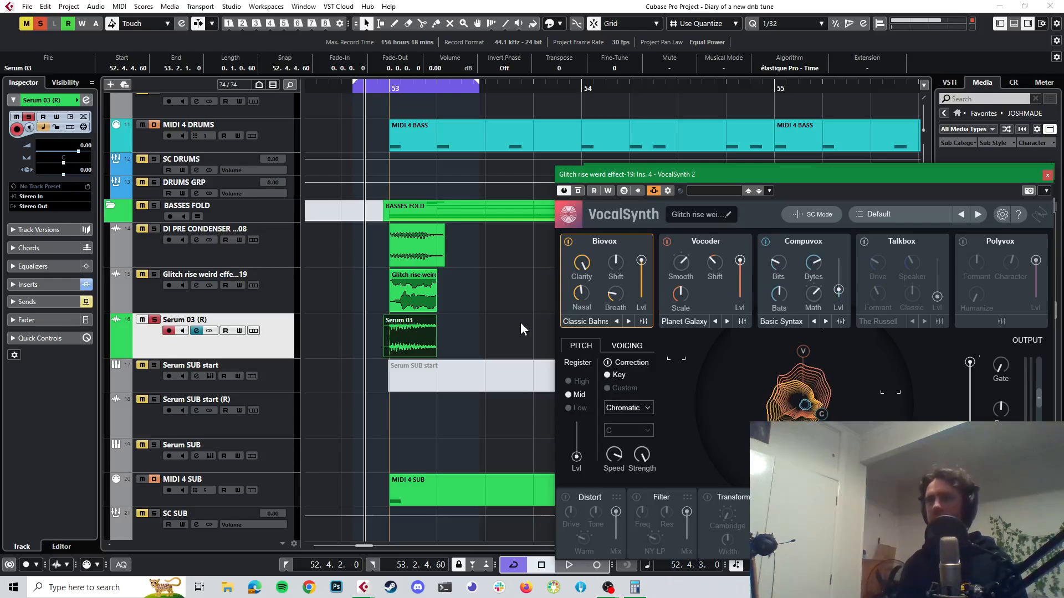
- Route Serum 03 (R) to the VocalSynth 2 side-chain on the glitch riser track and solo the riser again
click(48, 205)
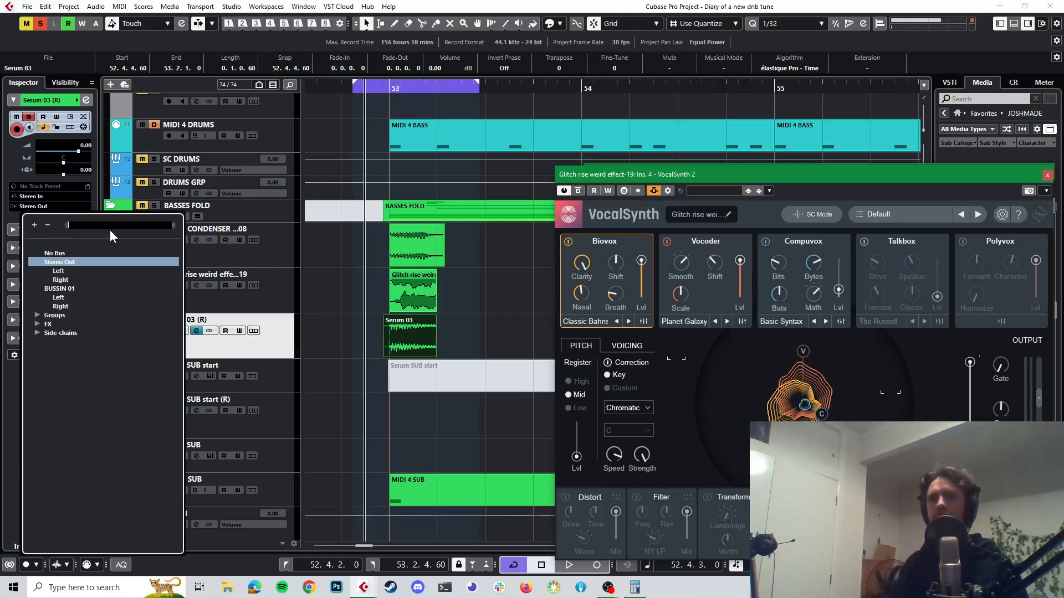
click(36, 332)
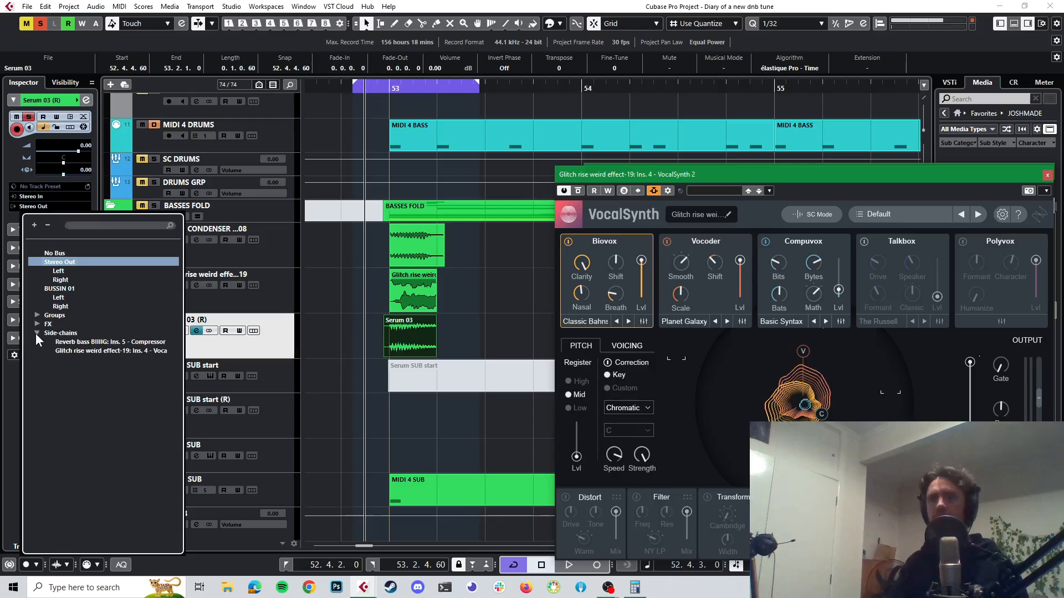
click(102, 350)
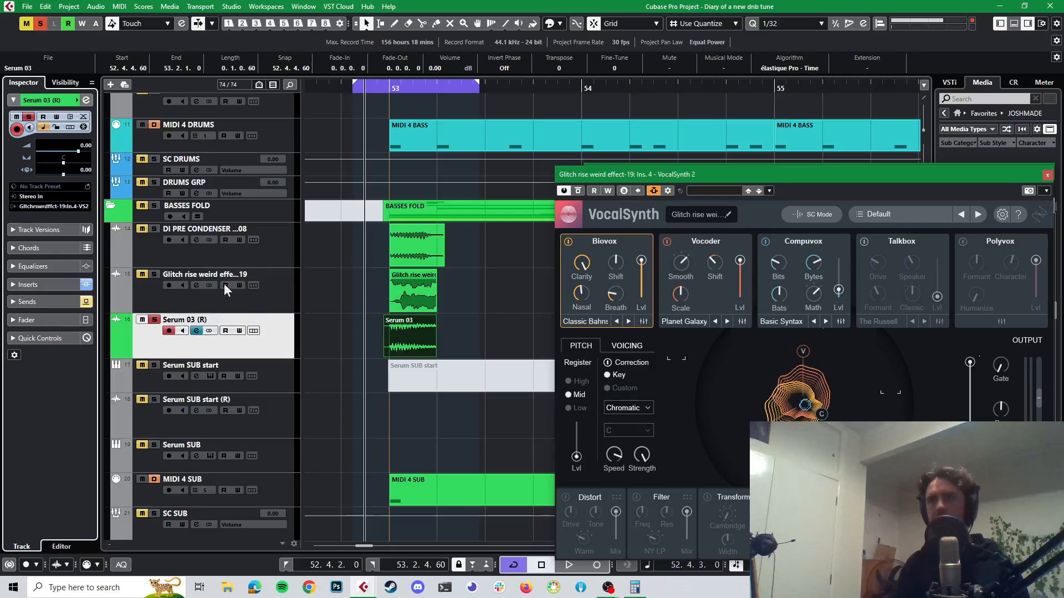
click(157, 274)
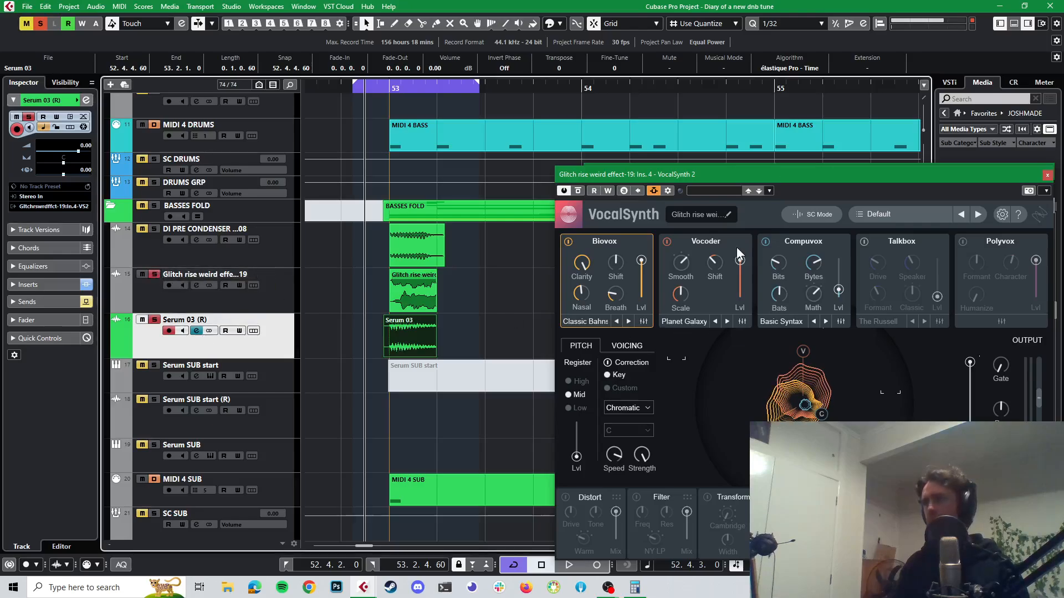
- Reposition the VocalSynth 2 window so SPAN is partly visible and play the side-chained loop
drag(713, 173, 529, 84)
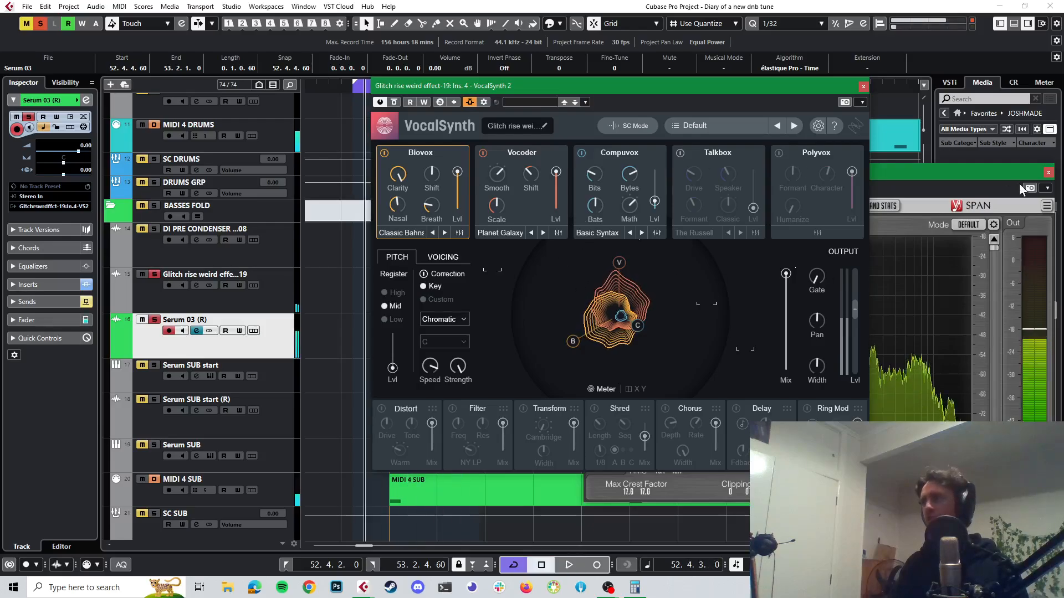
click(978, 172)
click(603, 87)
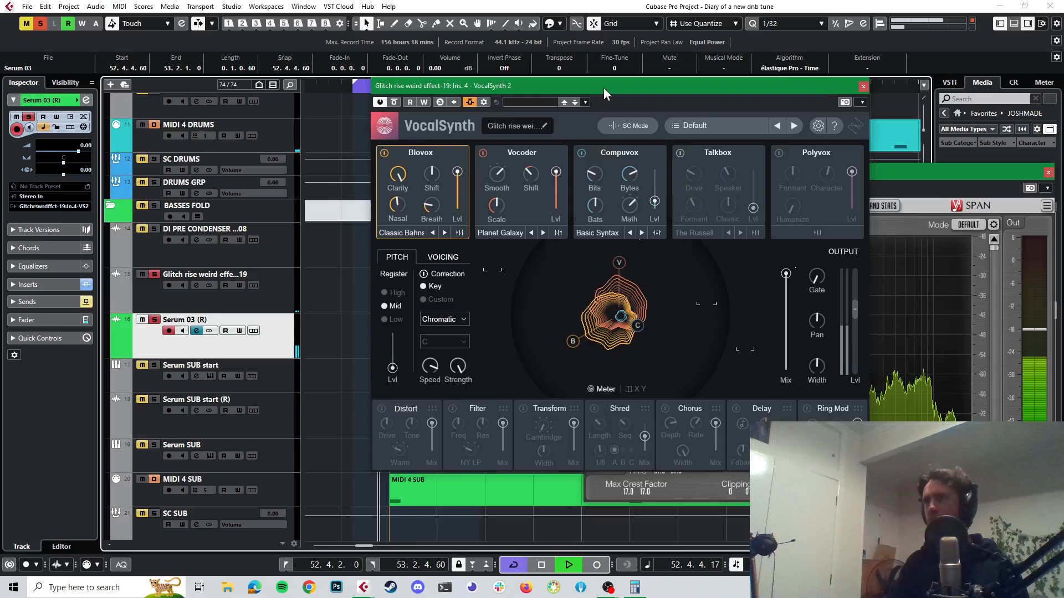
drag(603, 87, 533, 66)
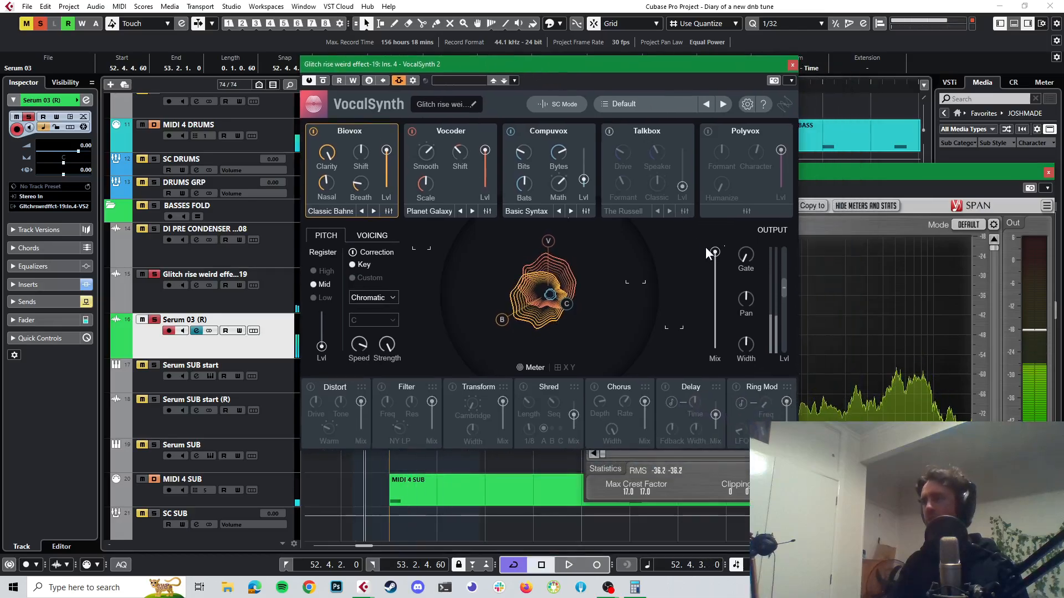
key(space)
- Disable Biovox in VocalSynth 2, trying a roughly half Mix before returning Mix to full
drag(714, 252, 731, 307)
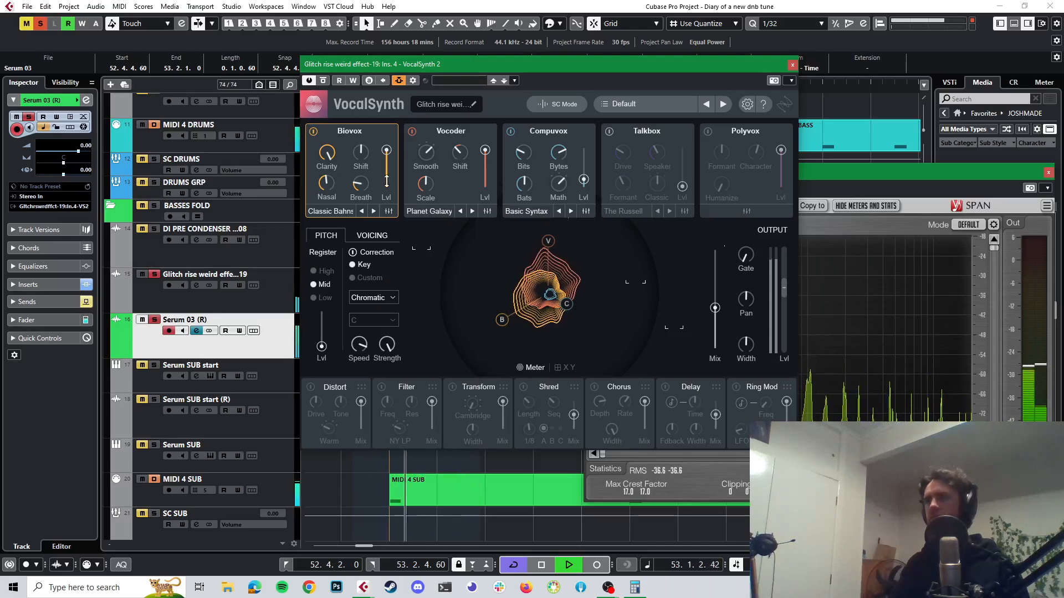
click(314, 132)
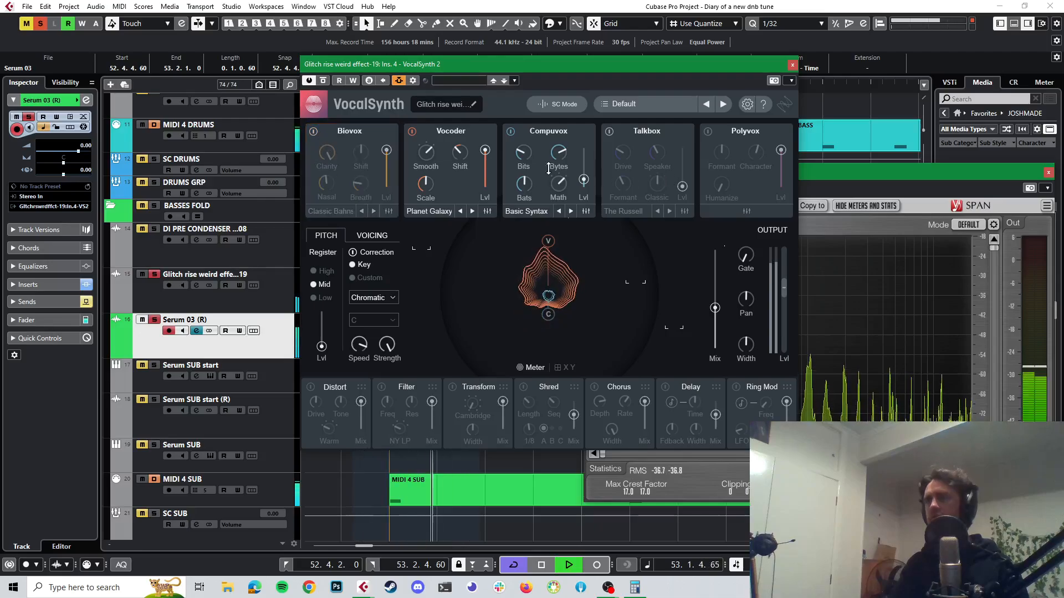
drag(716, 309, 715, 251)
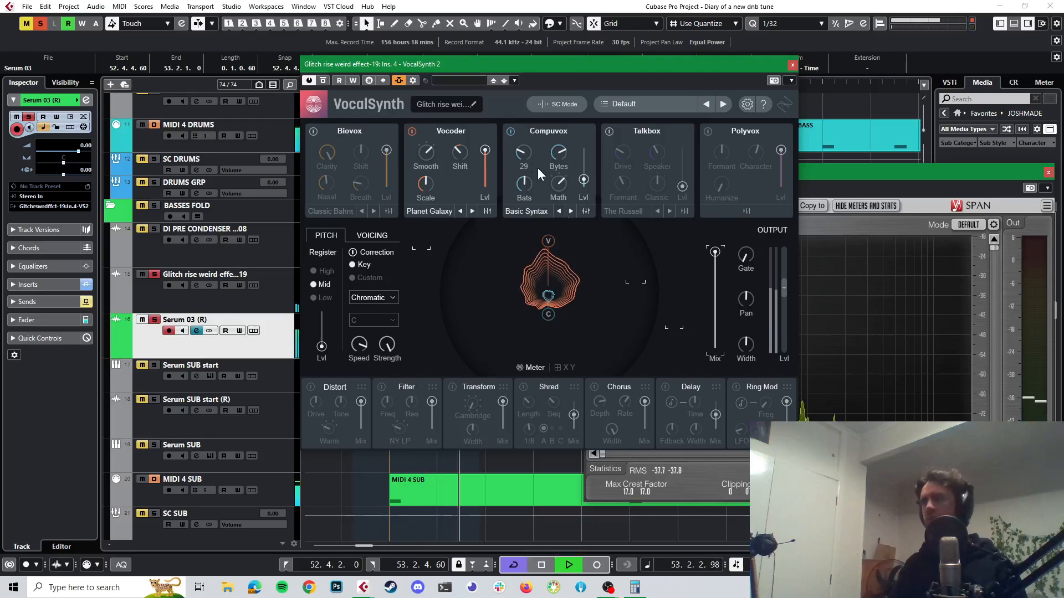
- Compare the sound with Compuvox off and on, and raise the Compuvox level to 100
click(510, 131)
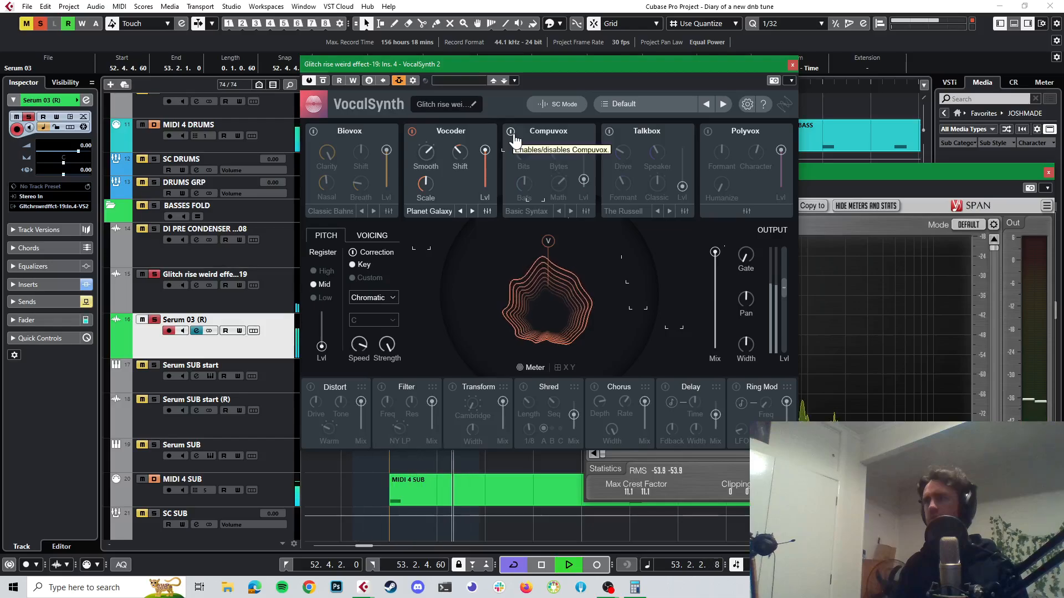
click(510, 131)
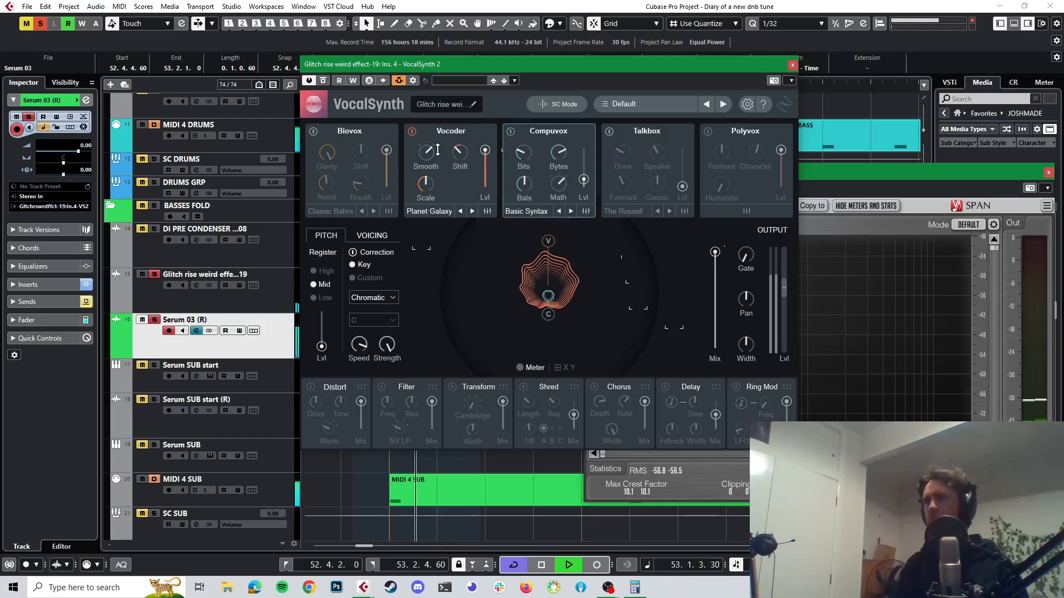
drag(581, 174, 574, 112)
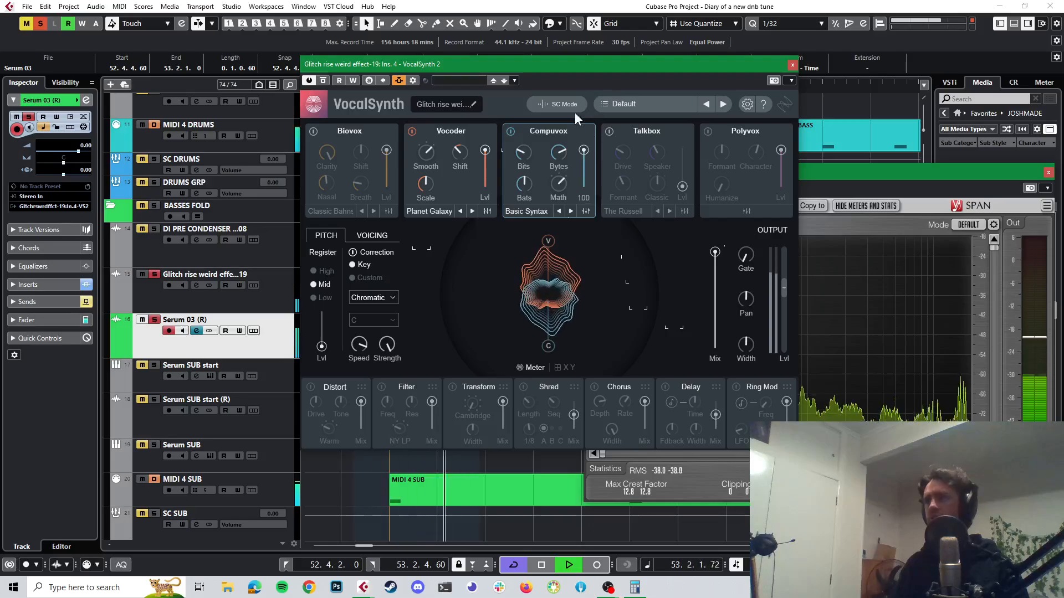
- Solo Talkbox at full level by enabling it and disabling Vocoder and Compuvox
click(412, 133)
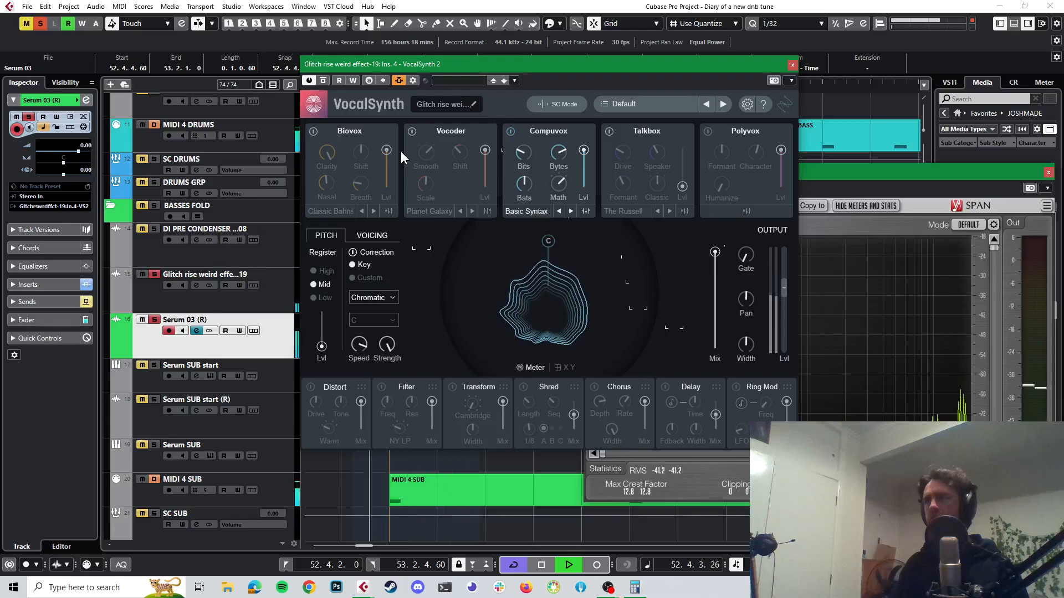
click(609, 131)
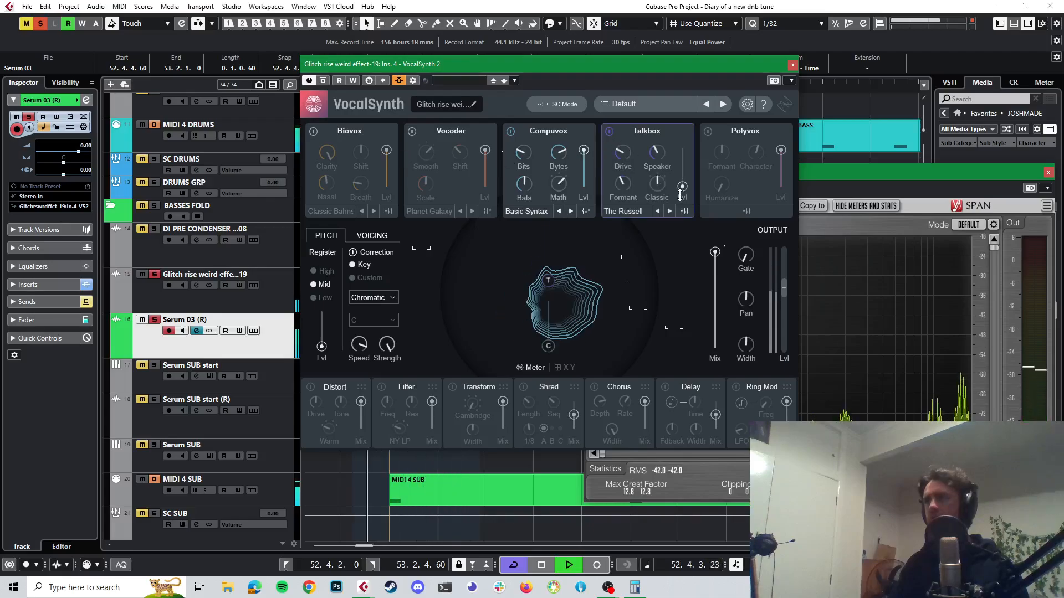
drag(681, 188, 682, 150)
click(510, 131)
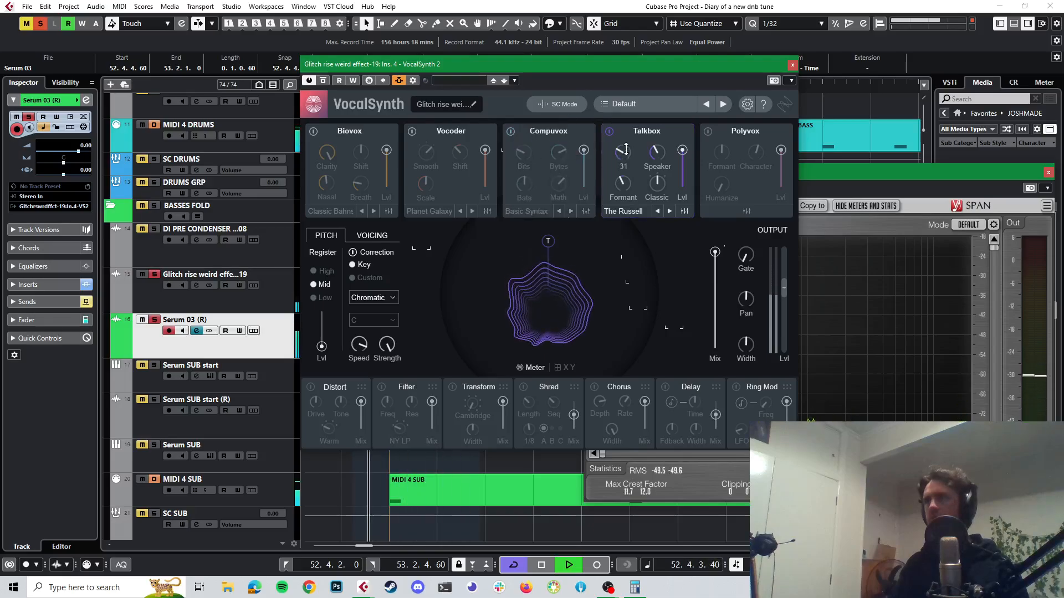
- Raise Talkbox's Drive, set its Formant to 50 and audition presets up to Classic Bahns
drag(623, 153, 631, 107)
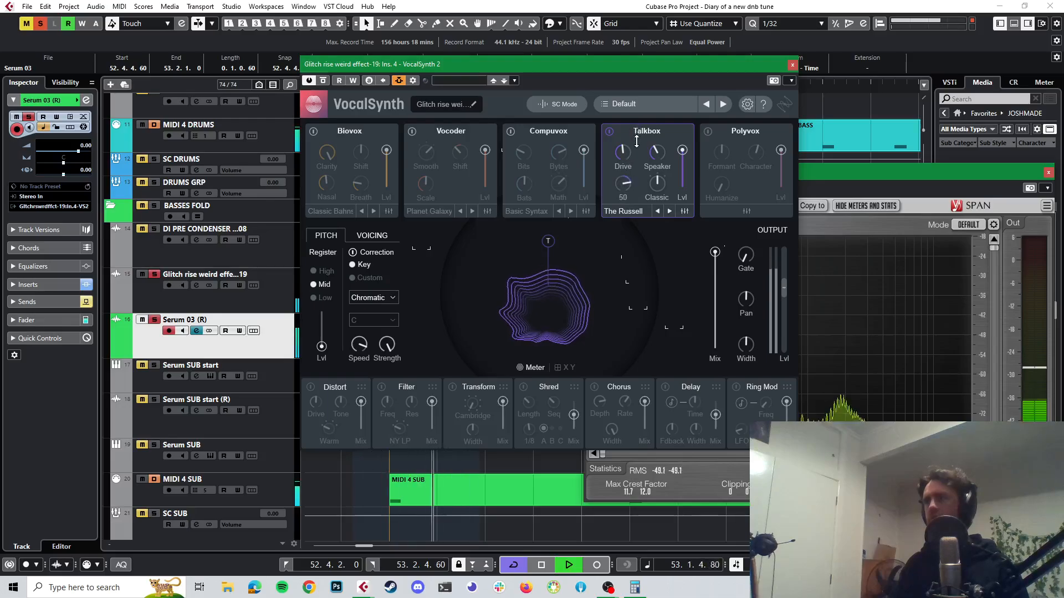
click(669, 211)
click(669, 211)
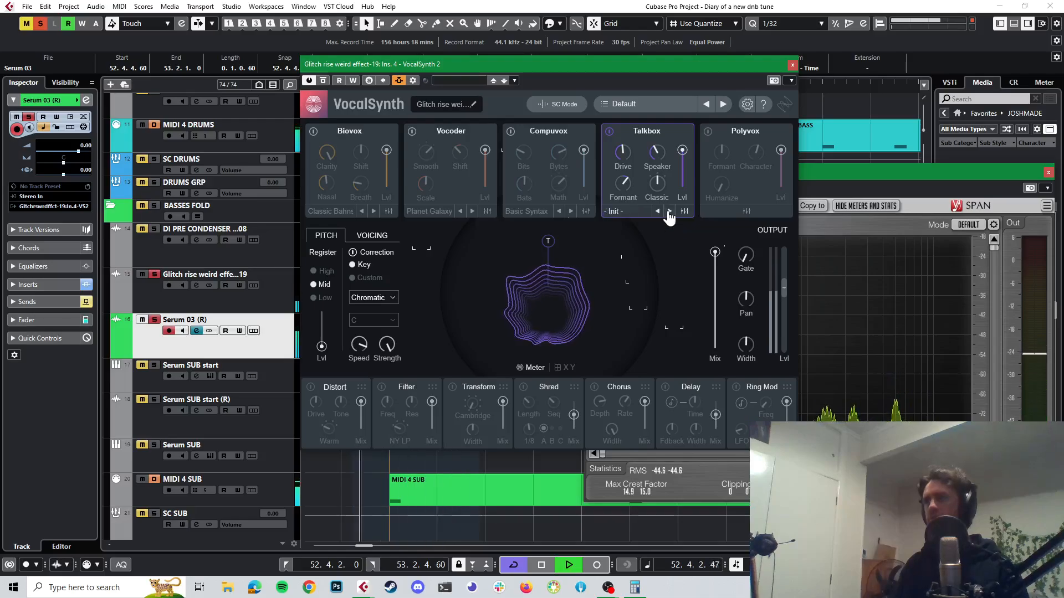
click(669, 211)
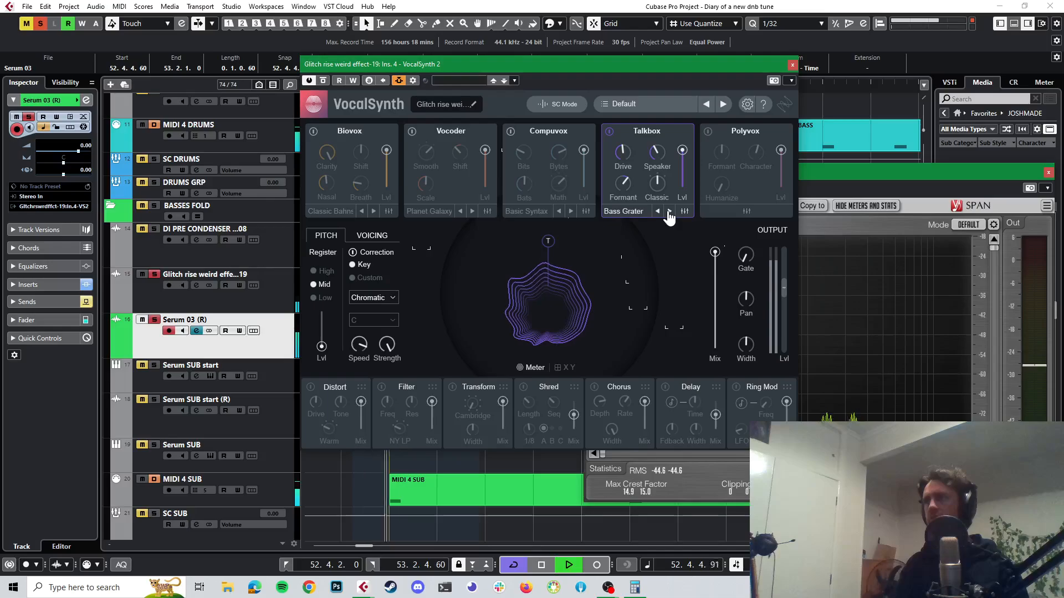
click(669, 211)
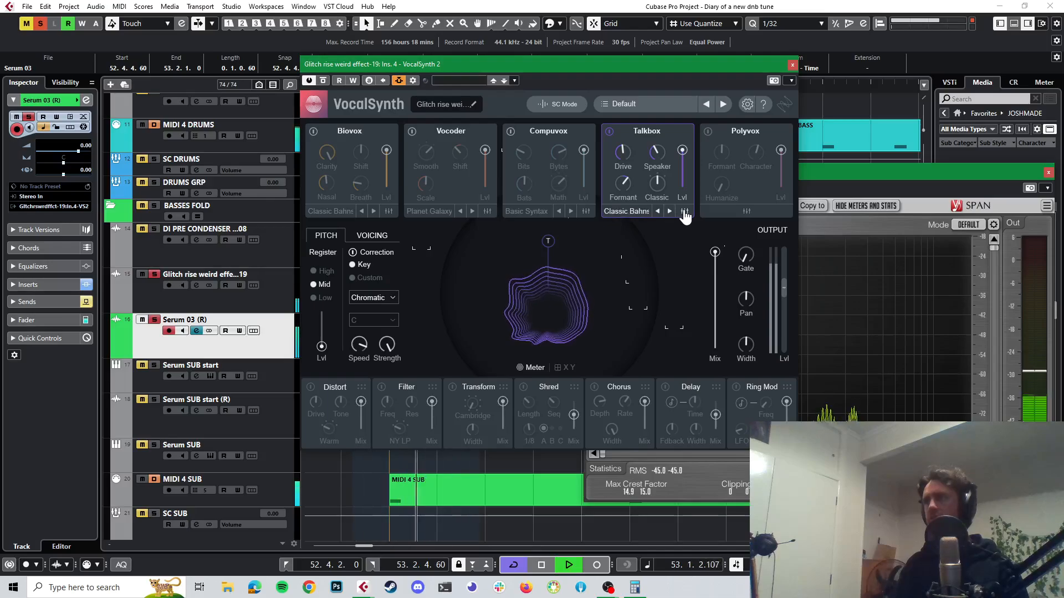
- Look over Talkbox's advanced synth settings and set its speaker tone to Bright
click(685, 212)
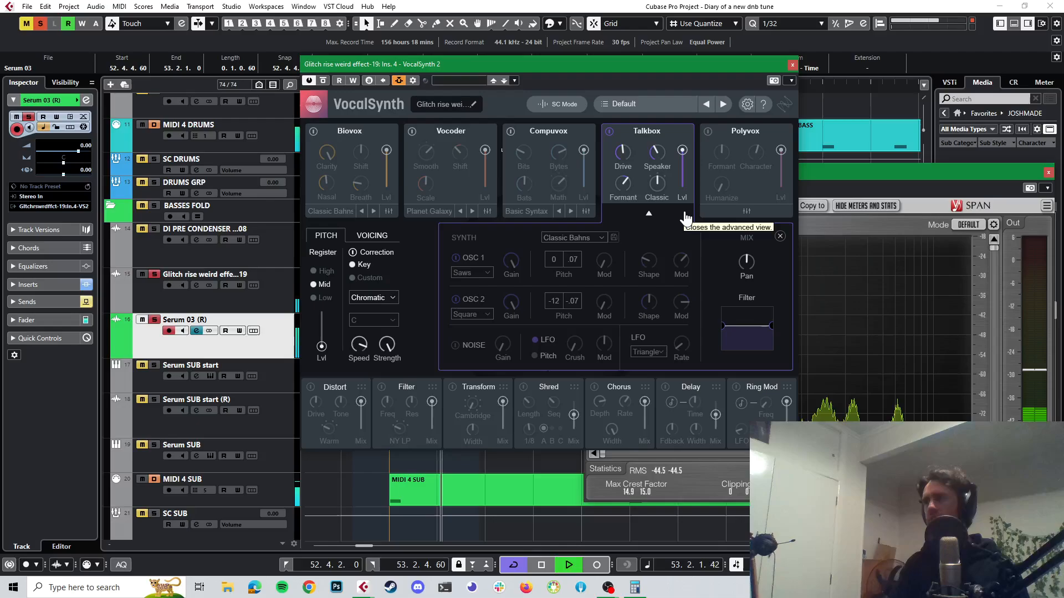
click(684, 214)
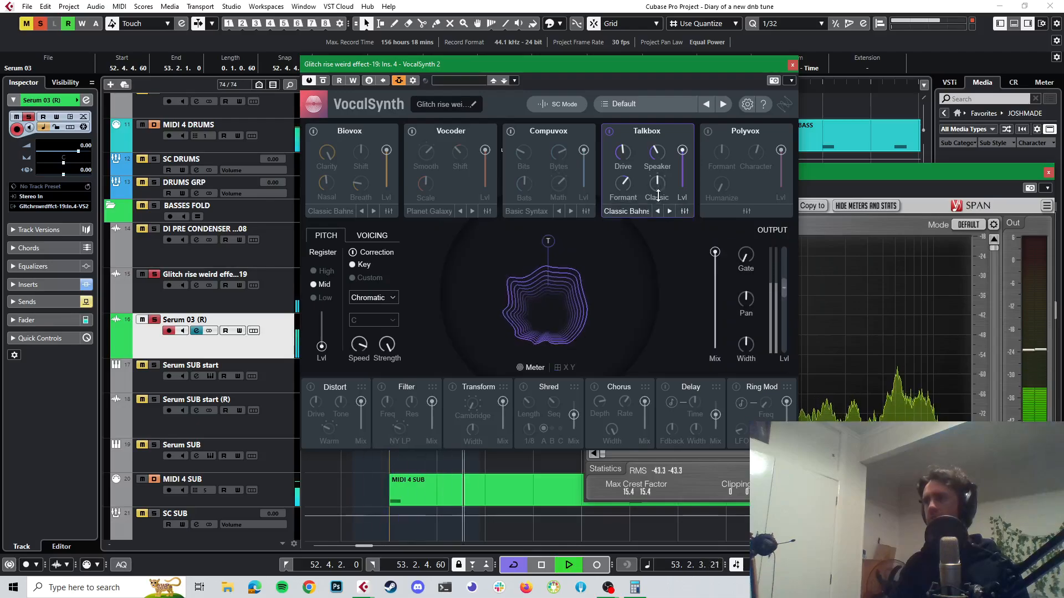
mouse_move(658, 196)
mouse_down()
mouse_move(658, 217)
mouse_move(659, 180)
mouse_up()
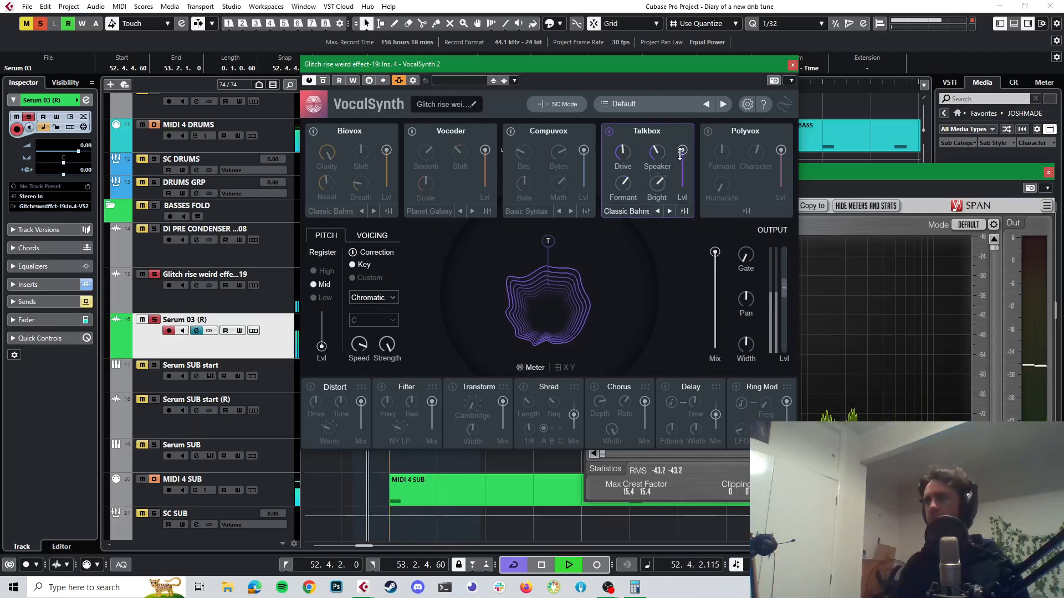
- Replace Talkbox with Compuvox as the active VocalSynth module and change Compuvox's mode from Math to Read
click(610, 133)
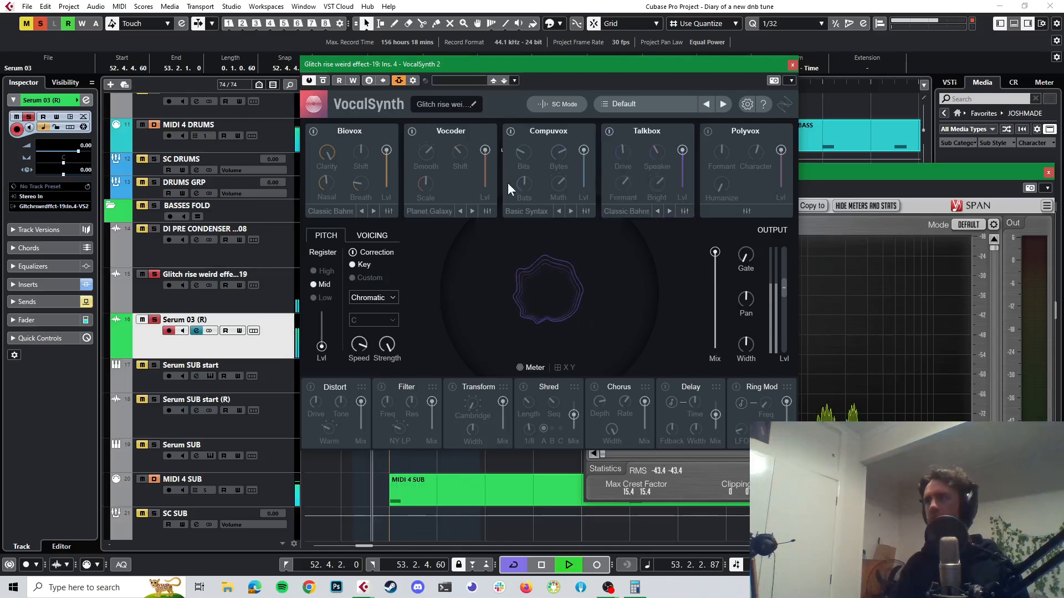
click(510, 132)
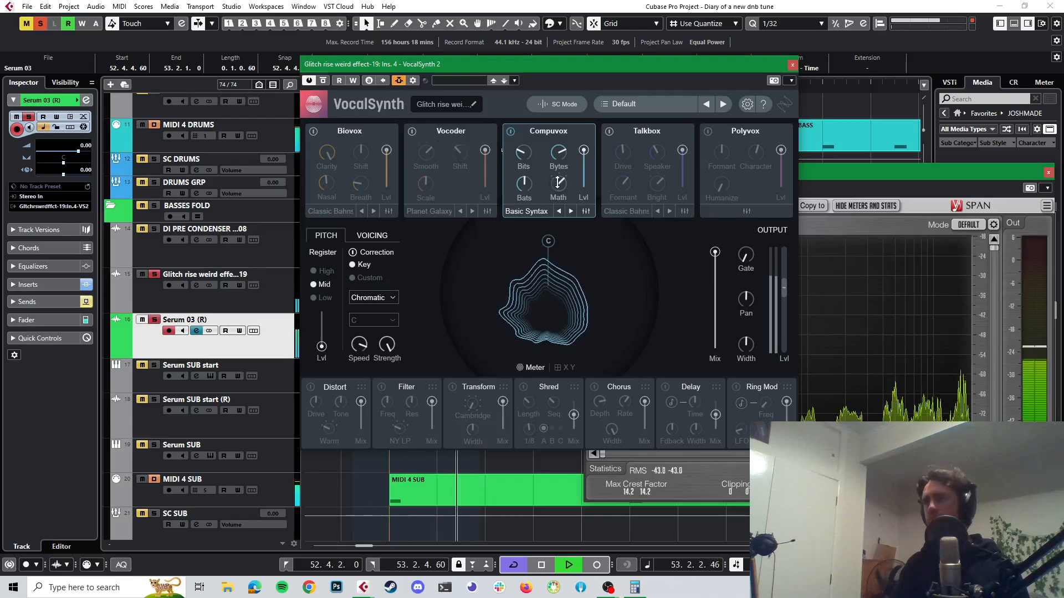
drag(554, 184, 547, 244)
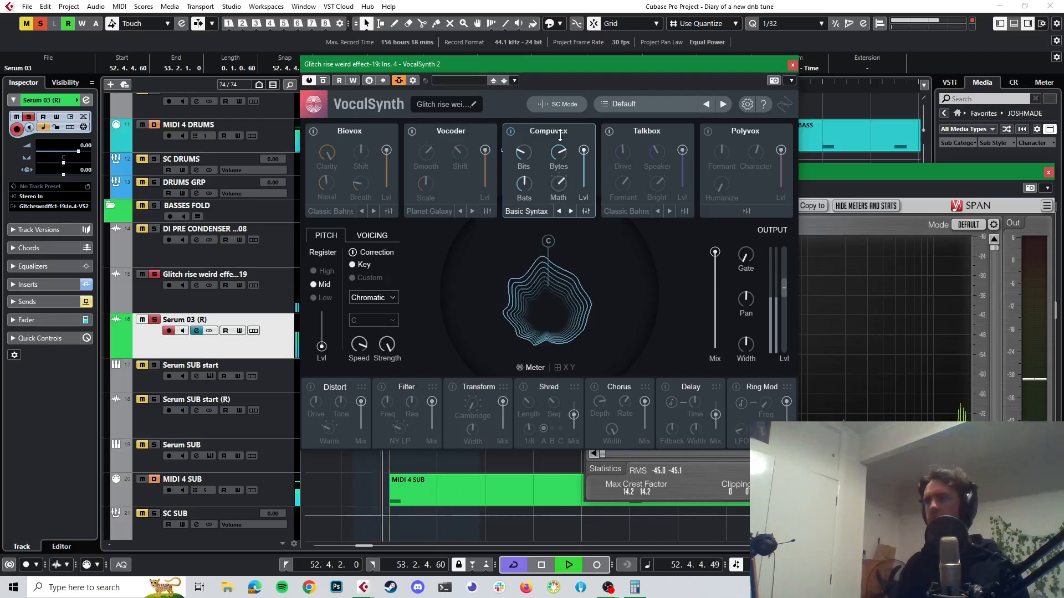
drag(560, 135, 546, 220)
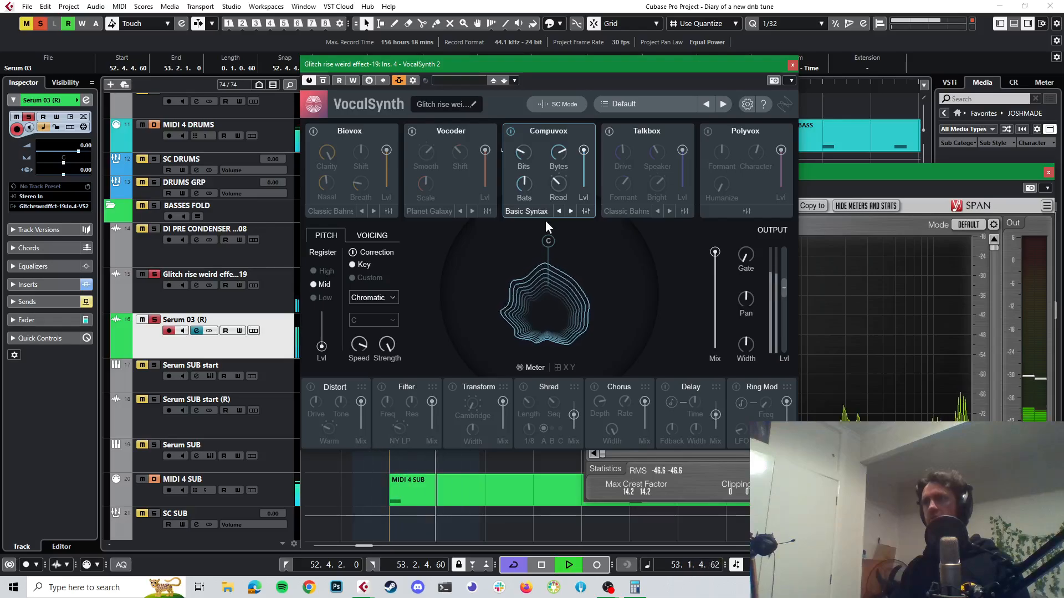
- Enable Vocoder alongside Compuvox, adjust its Shift and Scale, and lower the output Mix to about half
click(411, 132)
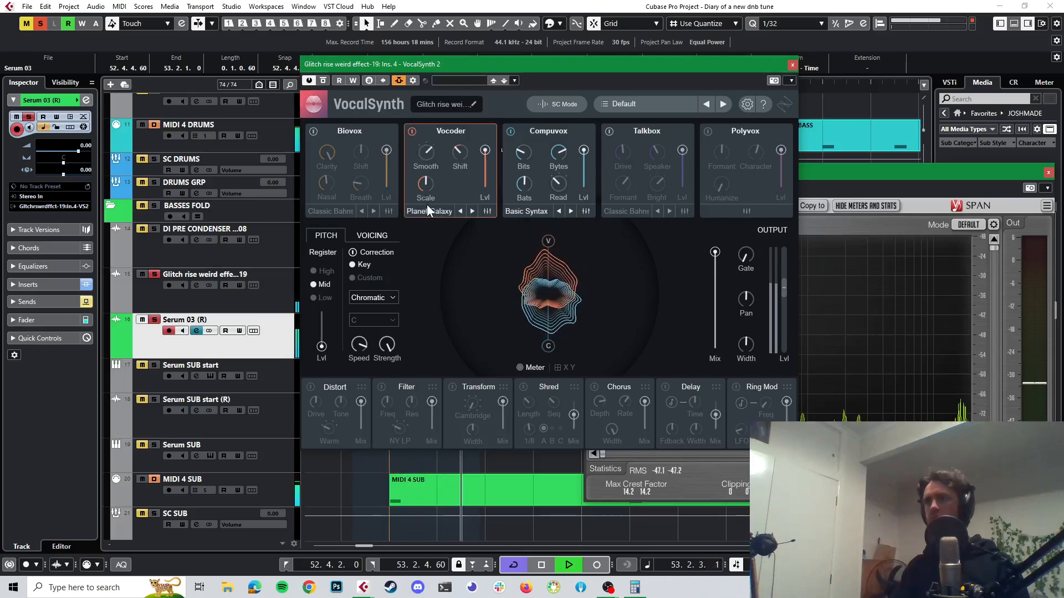
drag(460, 154, 457, 131)
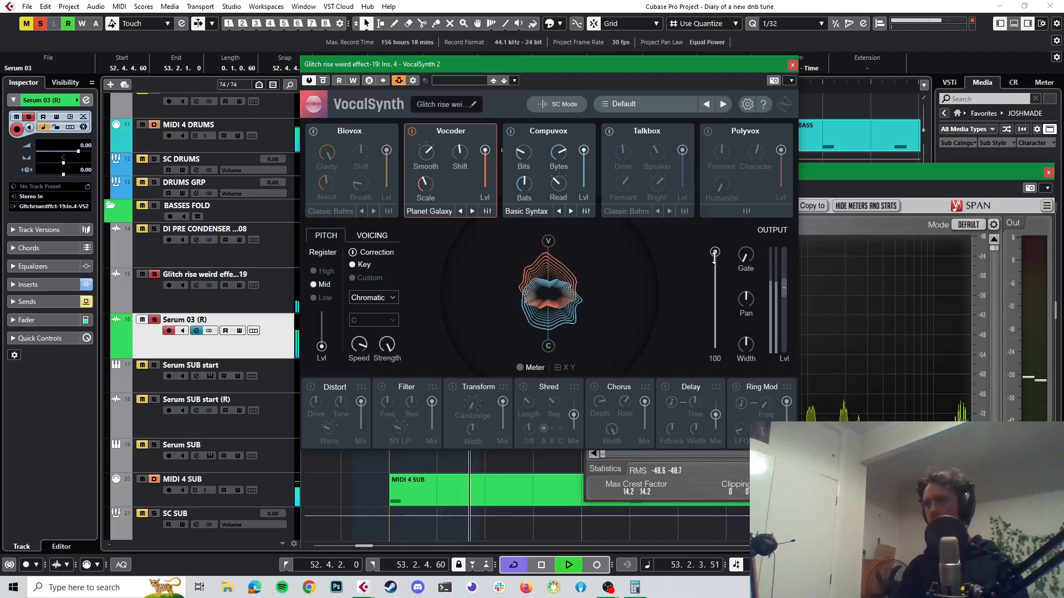
drag(714, 254, 709, 305)
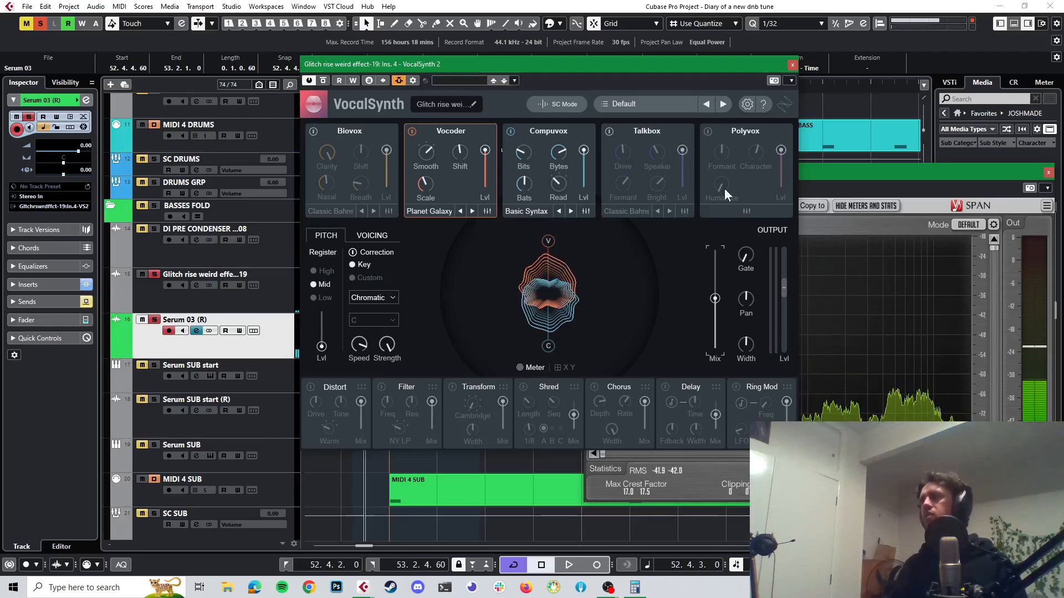
- Close the VocalSynth 2 and SPAN windows and insert FabFilter Pro-L 2 directly after VocalSynth 2 on the glitch riser track
click(792, 64)
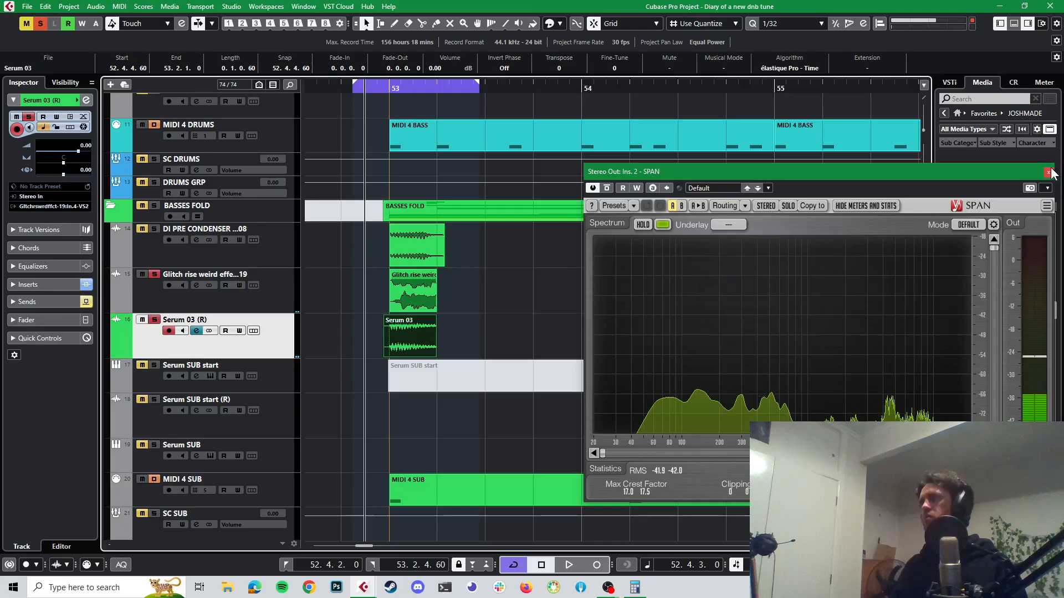
click(1048, 173)
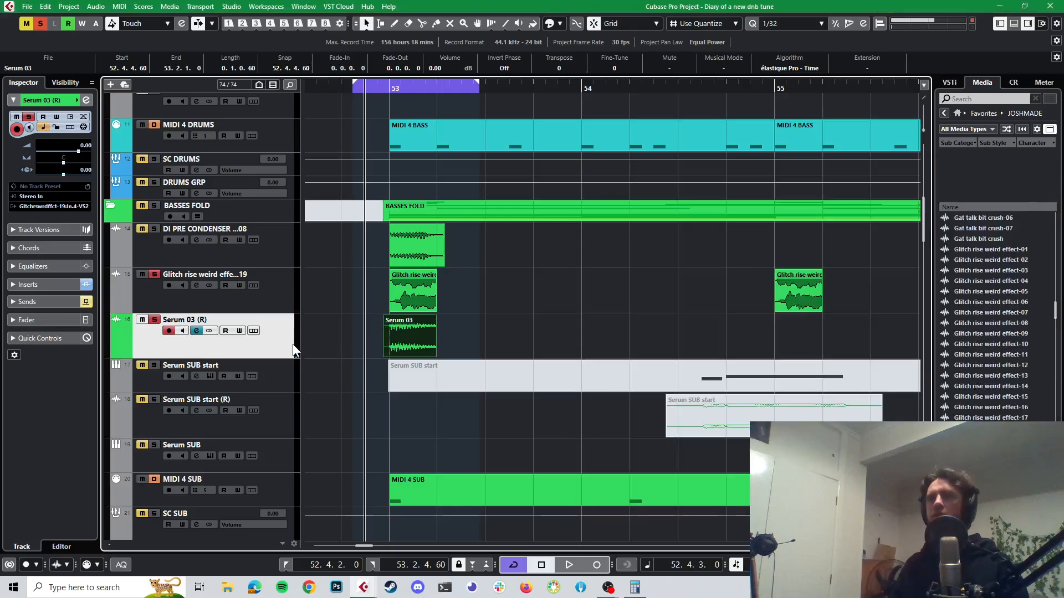
click(279, 297)
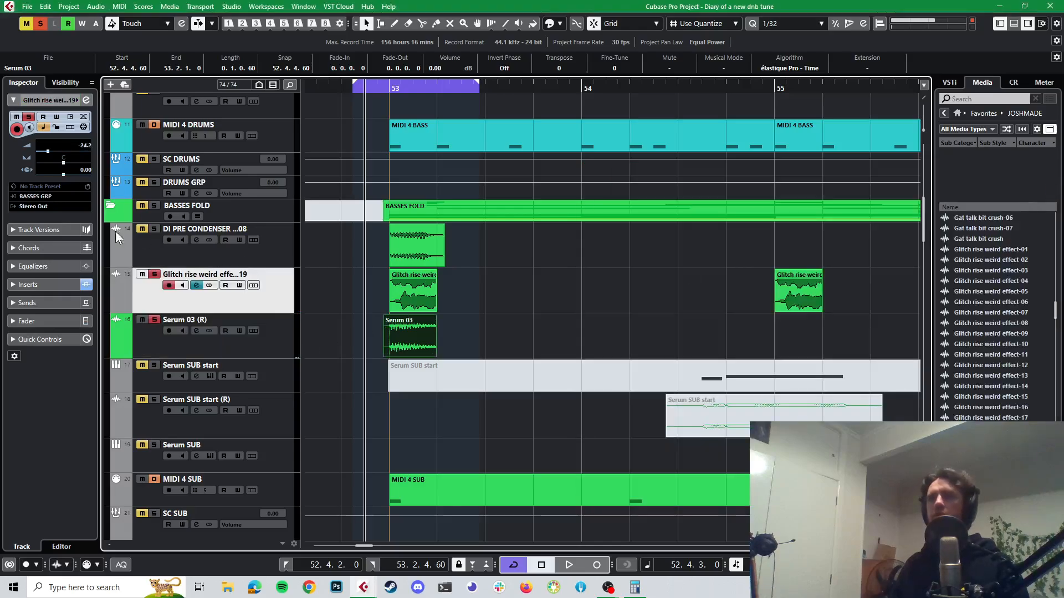
click(86, 101)
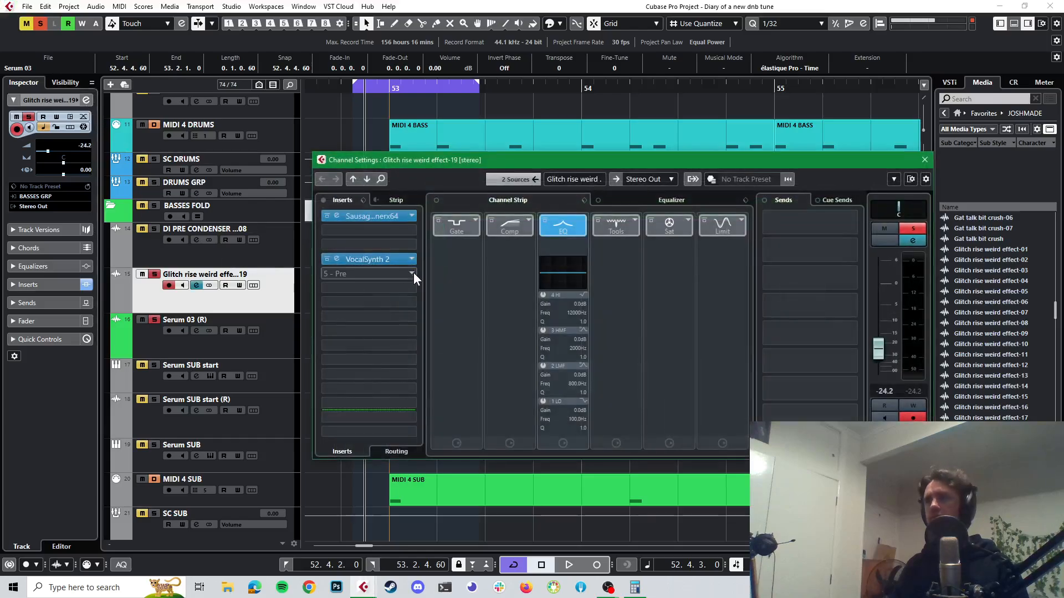
click(414, 273)
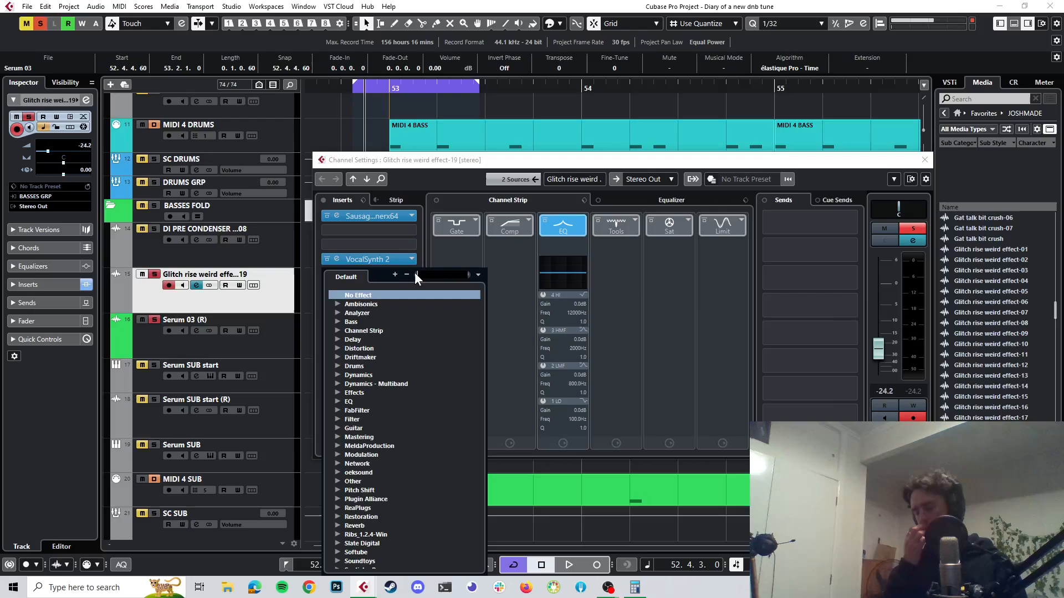
text(pro-l)
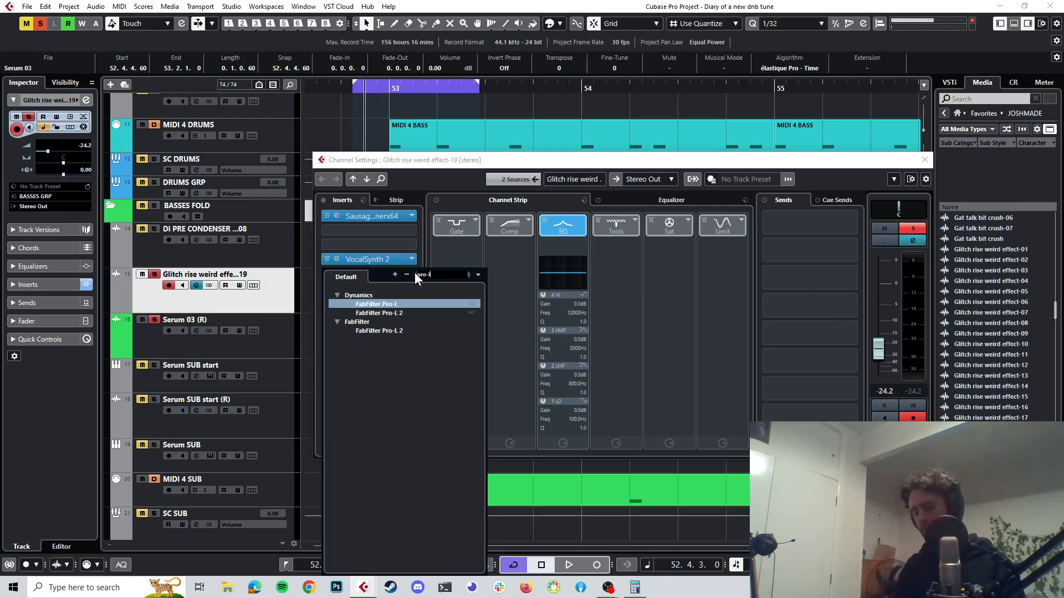
click(387, 314)
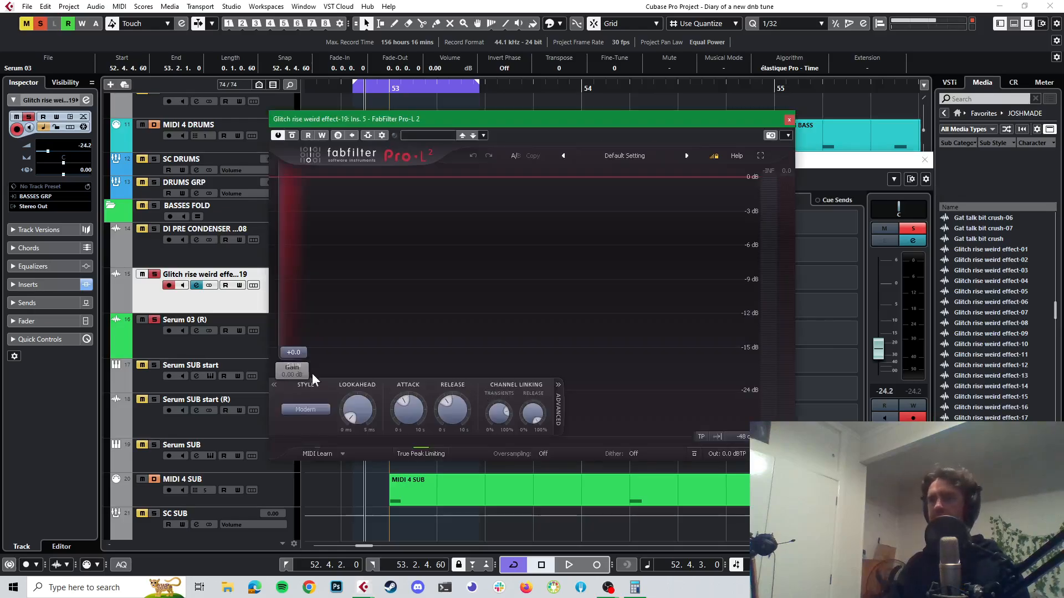
- Set Pro-L 2's style to Punchy, attack to 10.9 ms and release to 15 ms
click(322, 409)
click(309, 435)
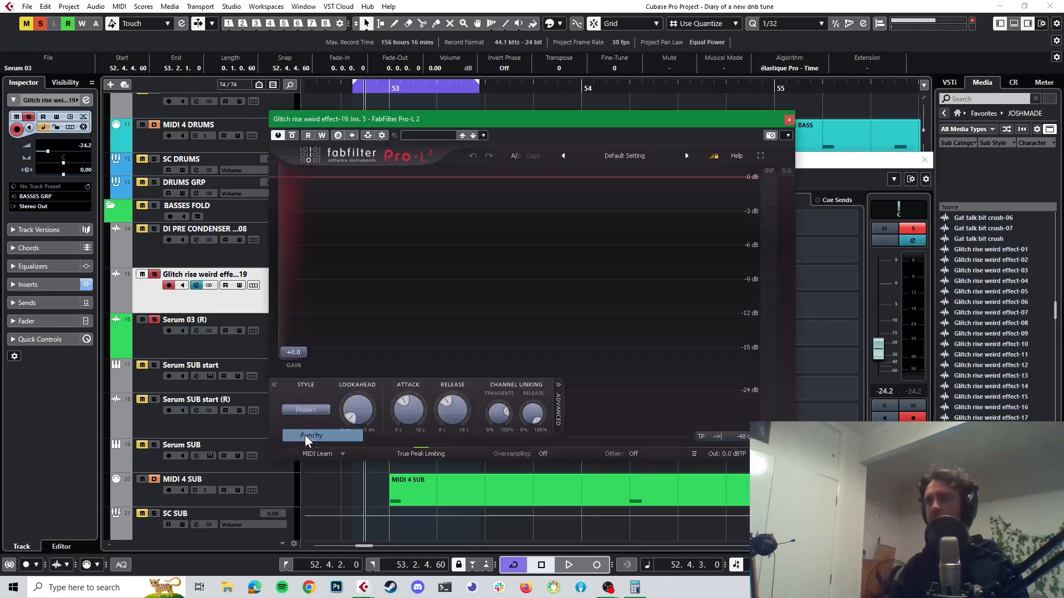
mouse_move(405, 402)
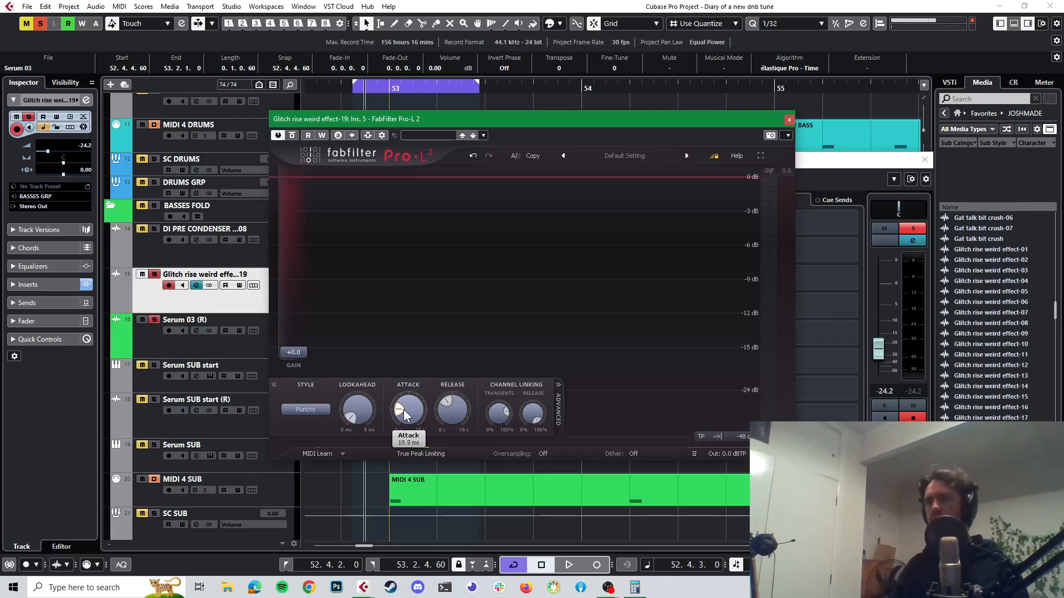
mouse_move(447, 407)
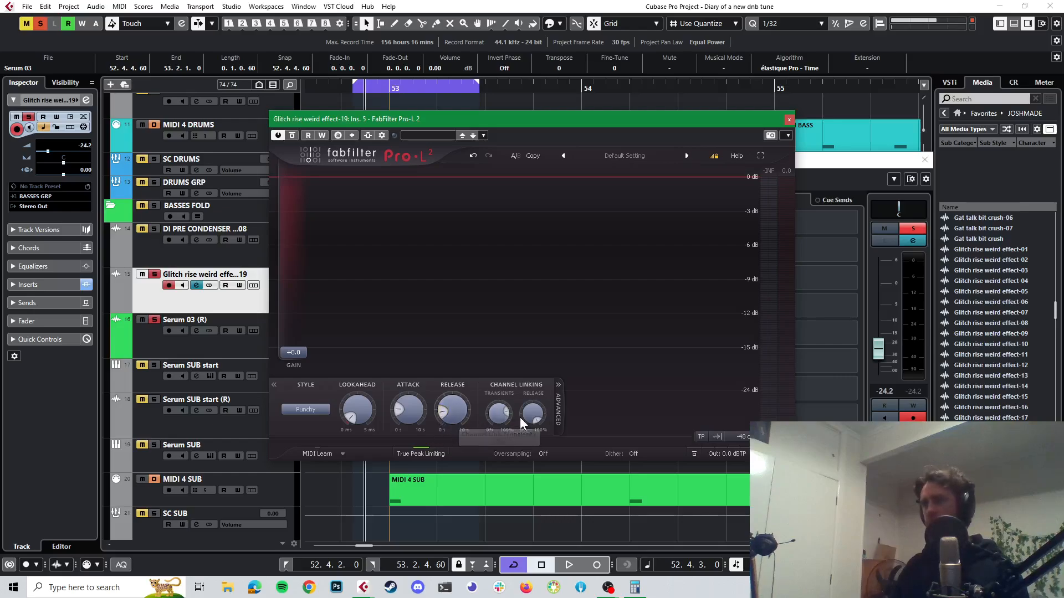
mouse_move(516, 420)
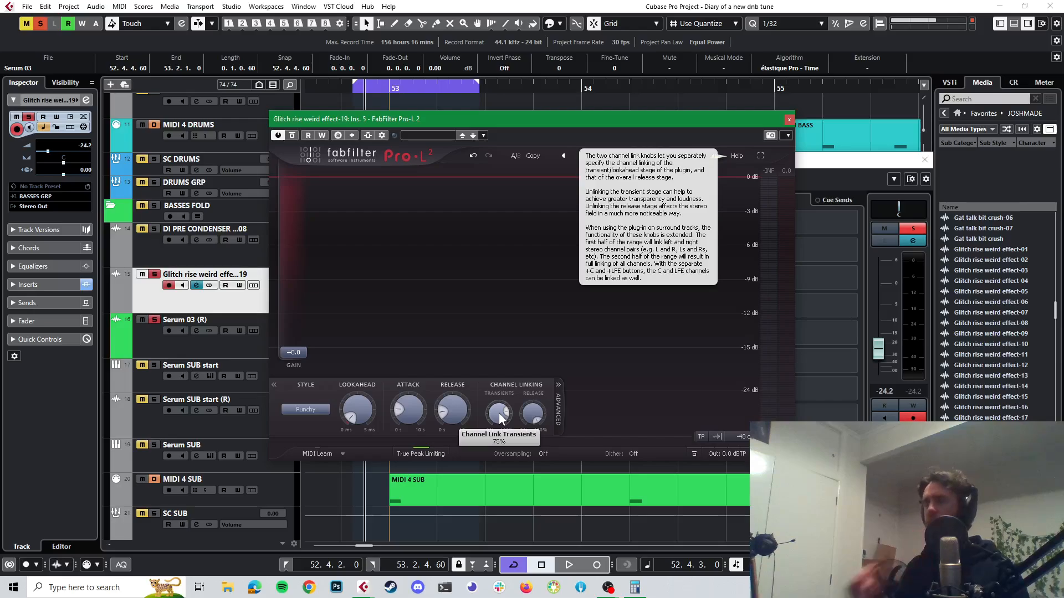
- Audition the limiter's transient channel linking at 0% and 27% during playback, and try the lookahead at 0.24 ms
key(space)
mouse_move(499, 413)
mouse_down()
mouse_move(501, 493)
mouse_move(497, 433)
mouse_up()
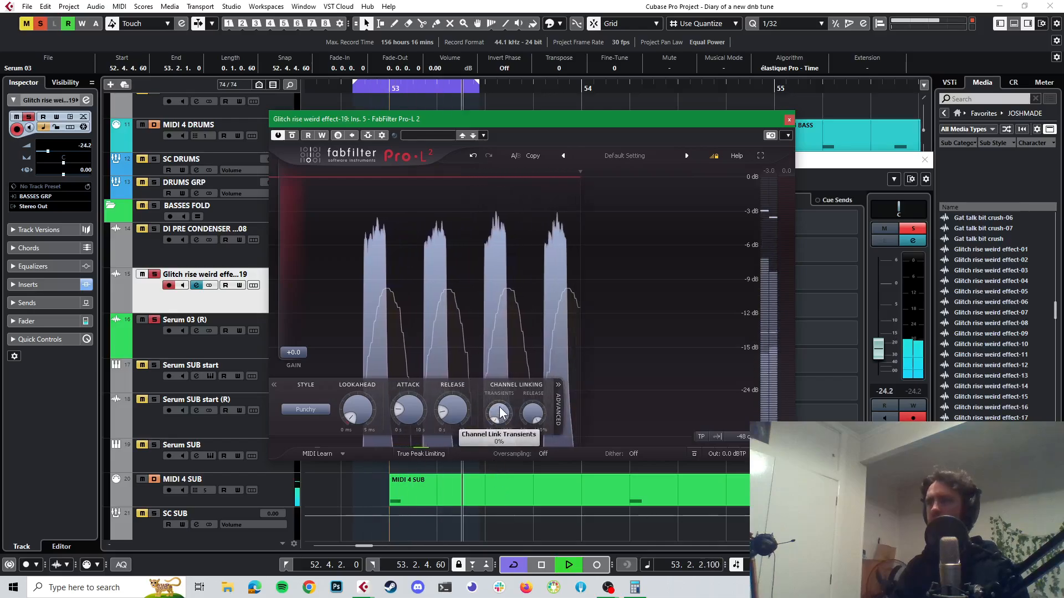
mouse_move(497, 415)
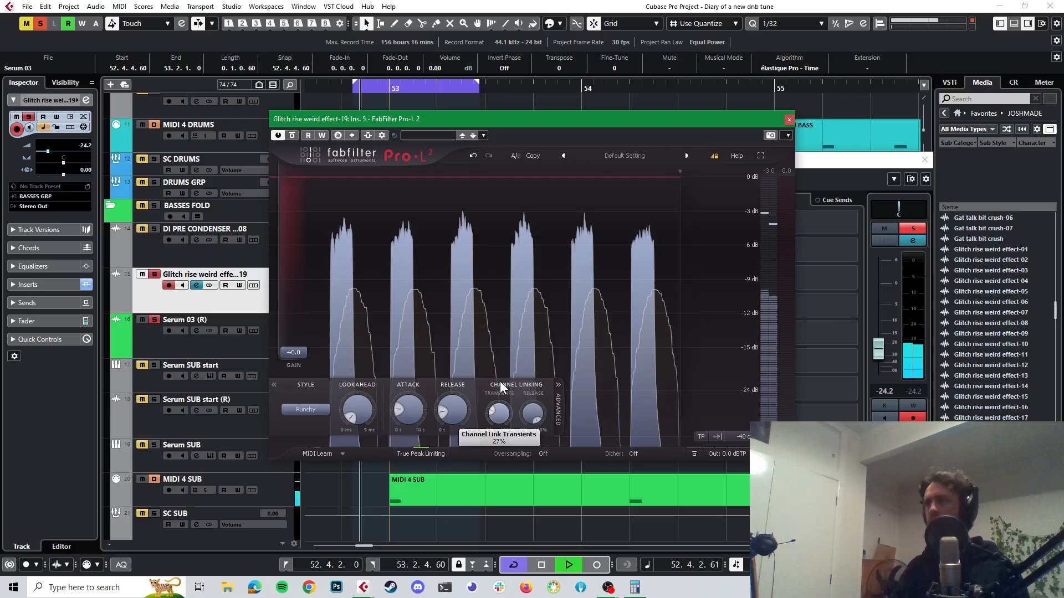
key(space)
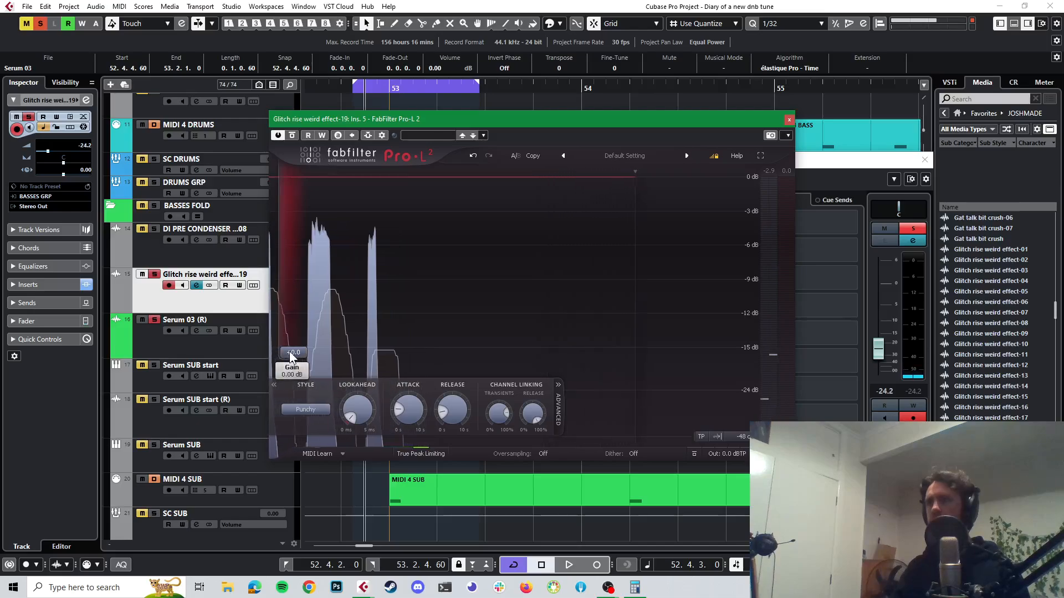
mouse_move(353, 420)
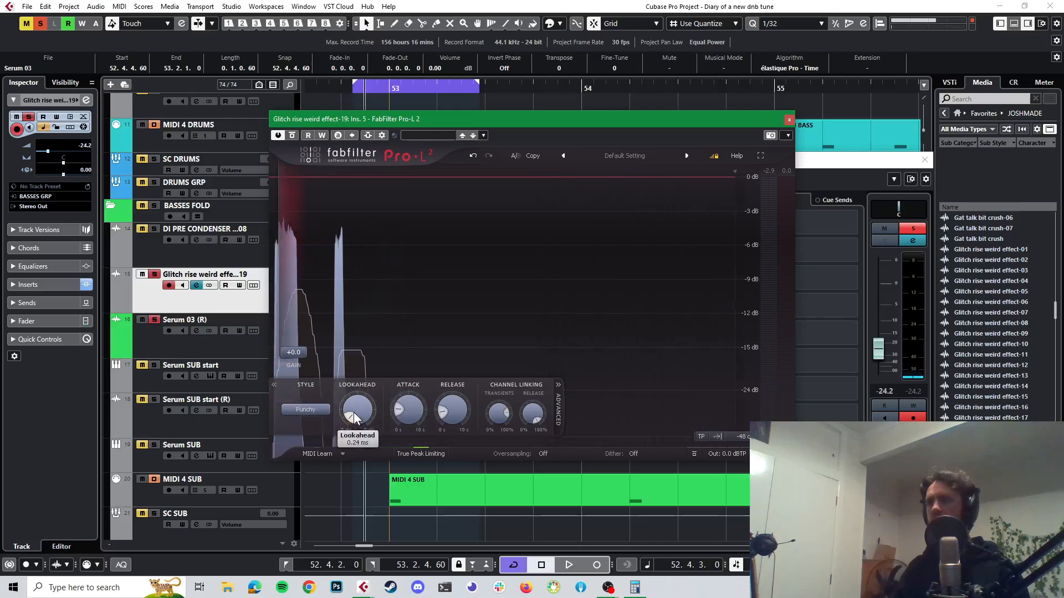
drag(353, 414, 354, 418)
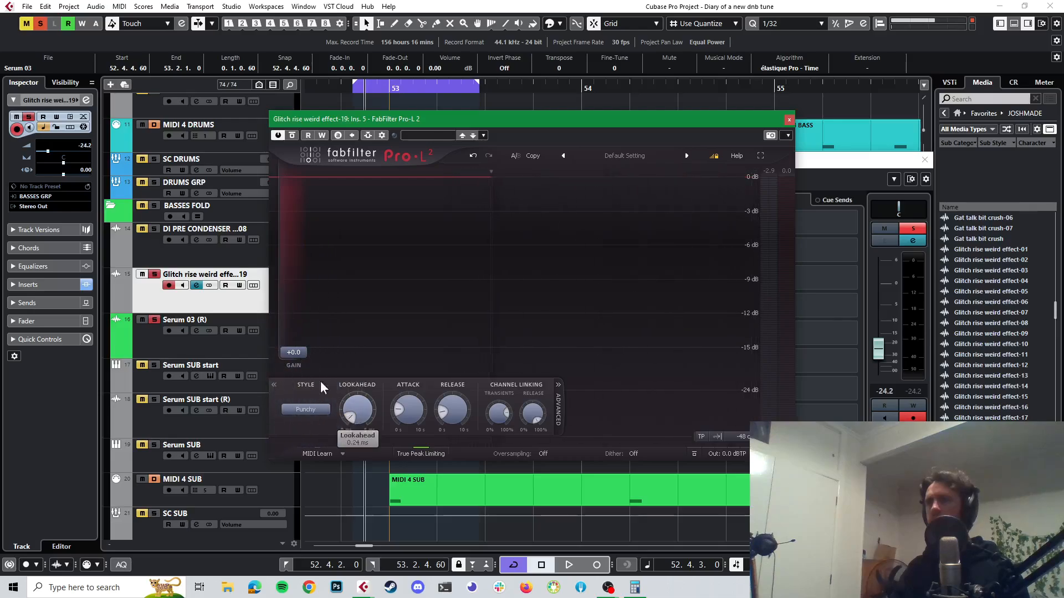
- Raise the limiter's gain to +4.7 dB while the loop plays, then close the Pro-L 2 window and stop playback
key(space)
drag(301, 353, 304, 326)
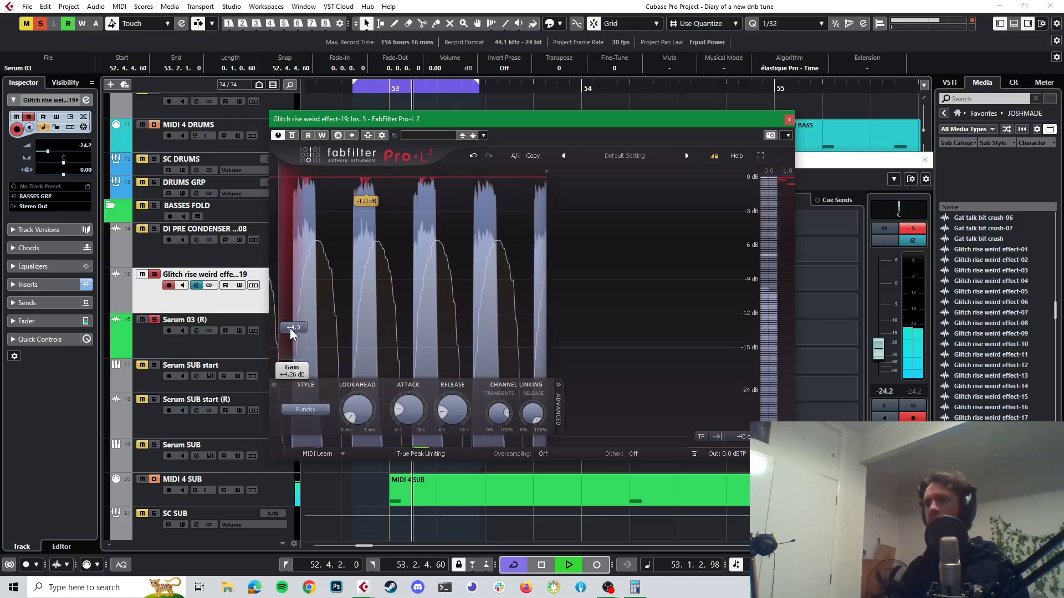
drag(291, 328, 287, 324)
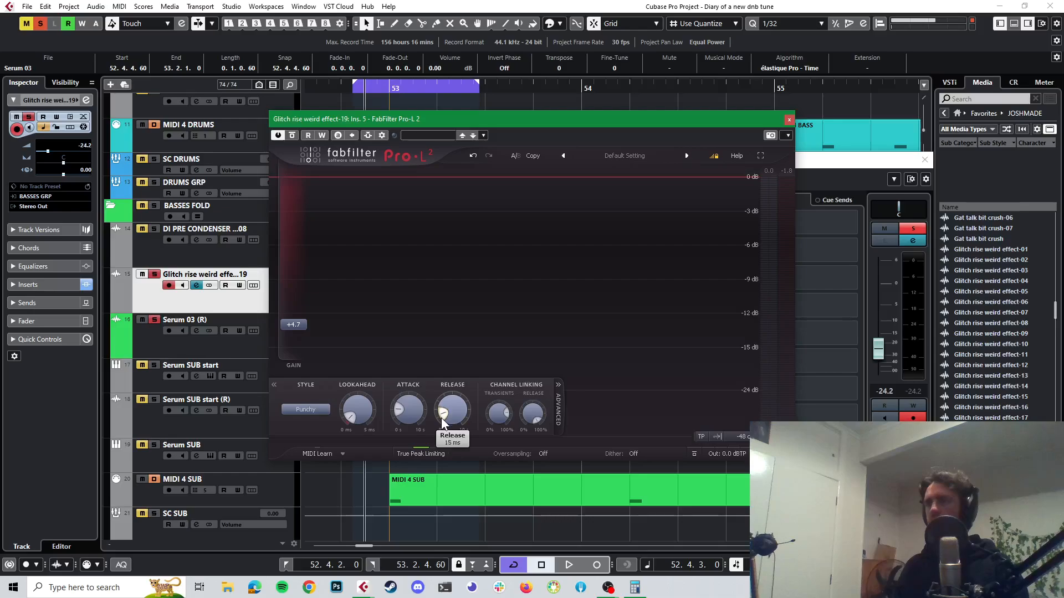
key(space)
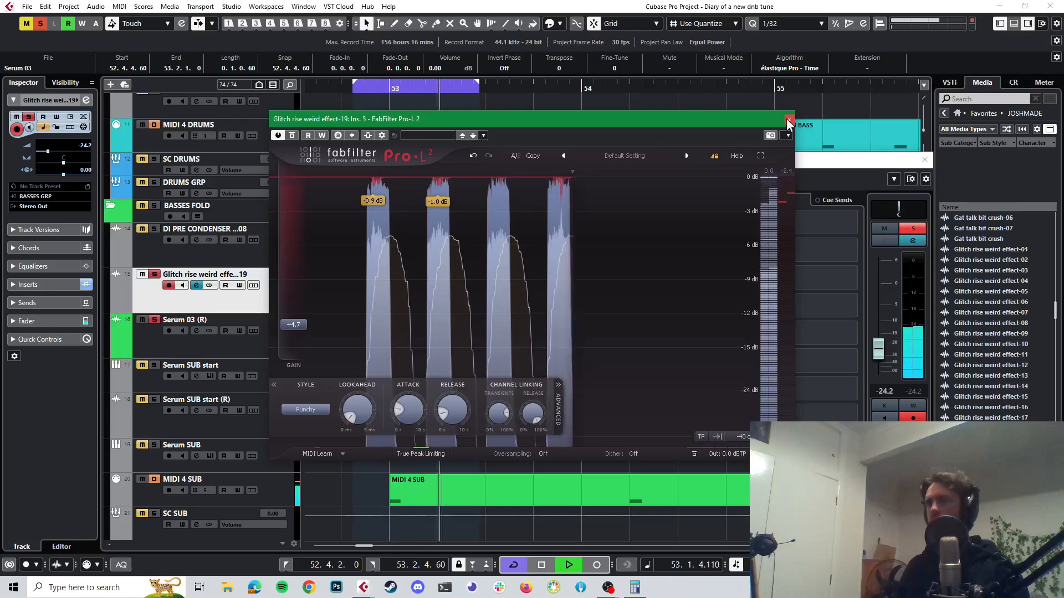
click(788, 120)
key(space)
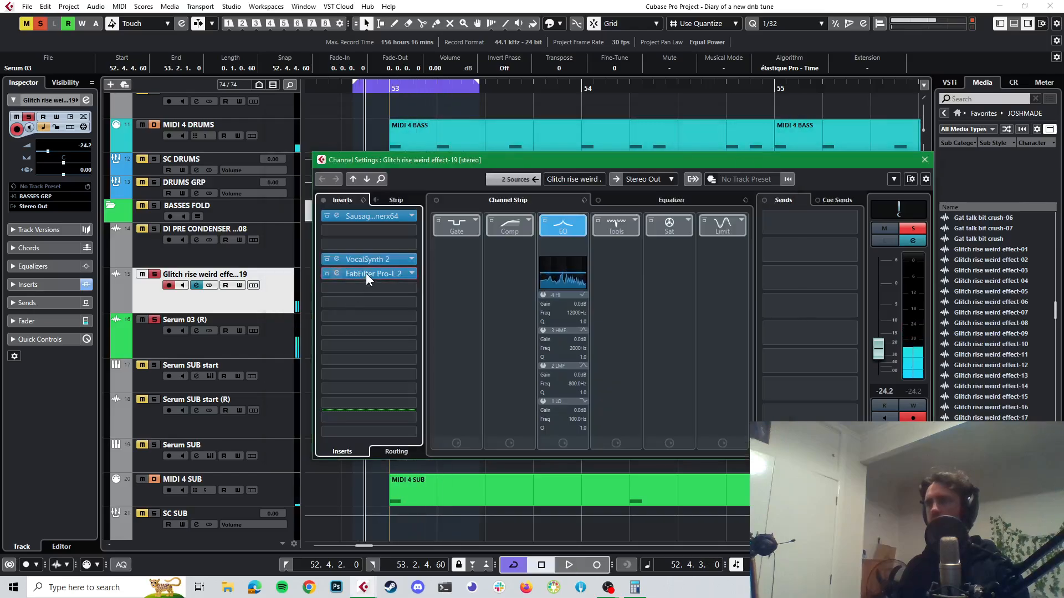
- Move Pro-L 2 down one insert slot and insert SPL TwinTube between VocalSynth 2 and the limiter
drag(365, 273, 366, 286)
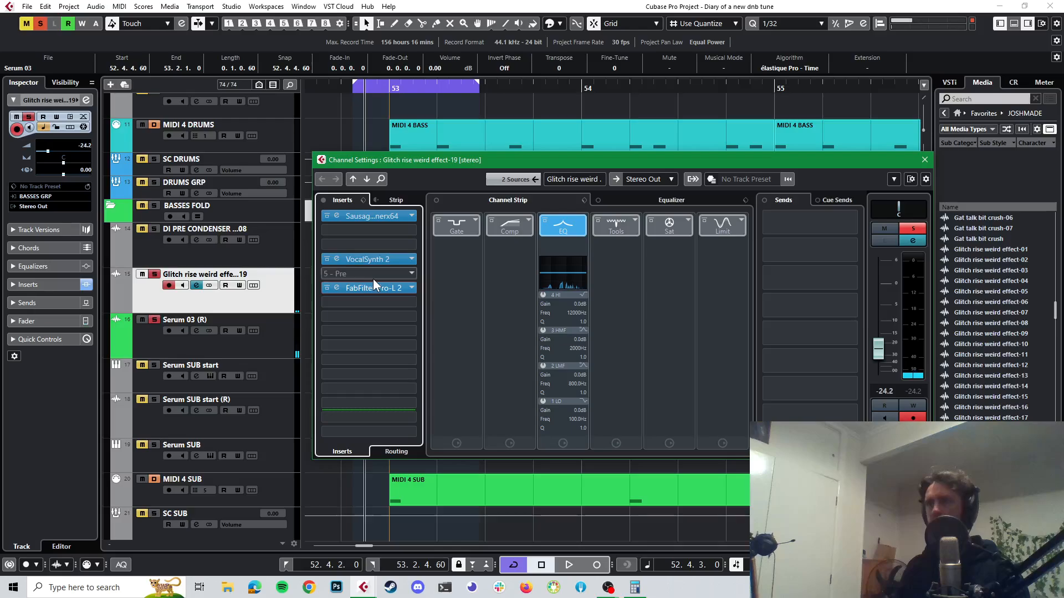
click(413, 273)
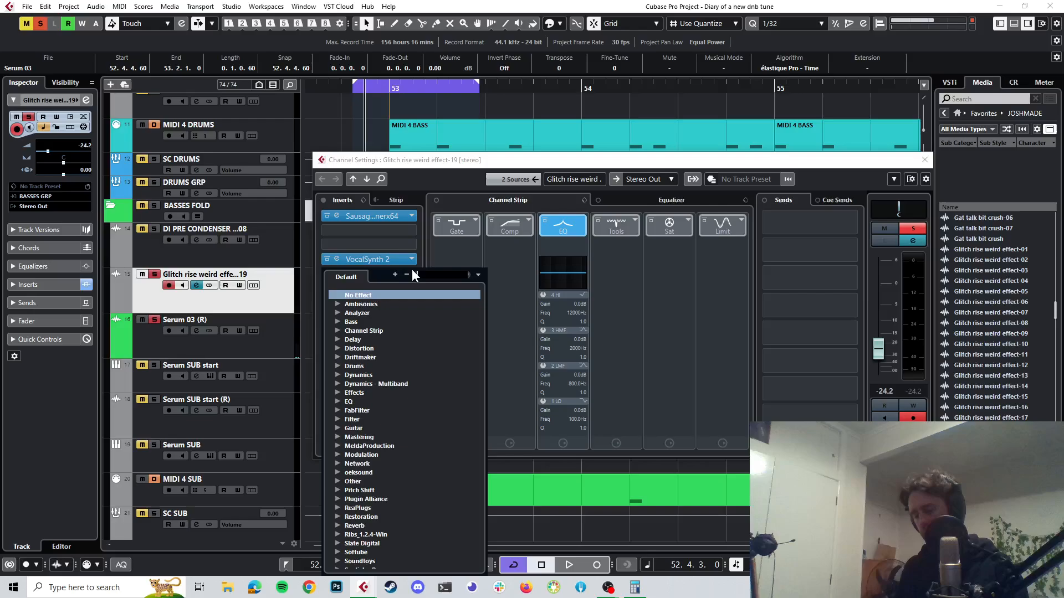
text(spl)
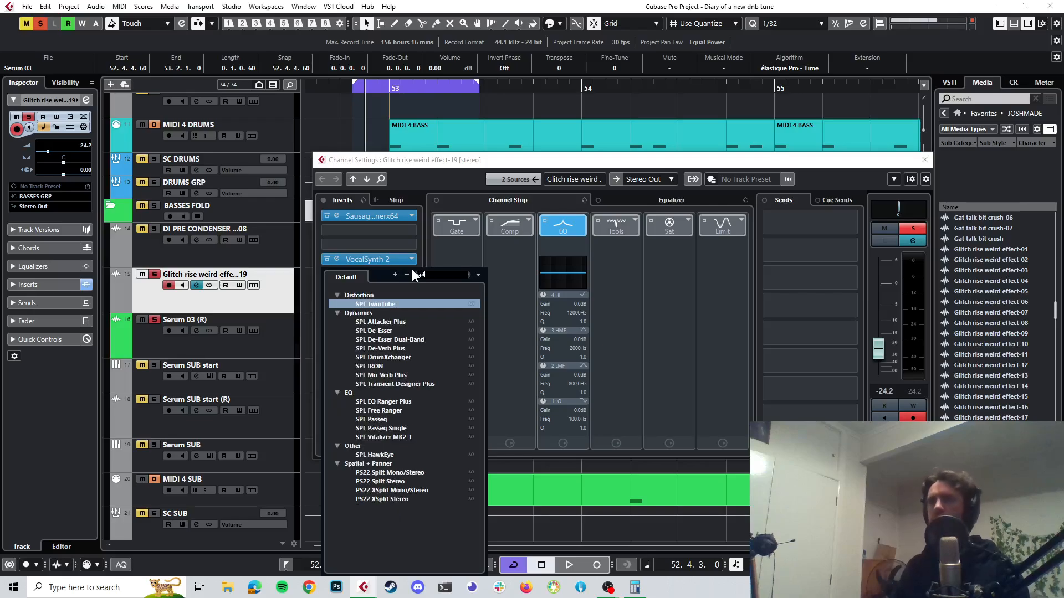
click(390, 305)
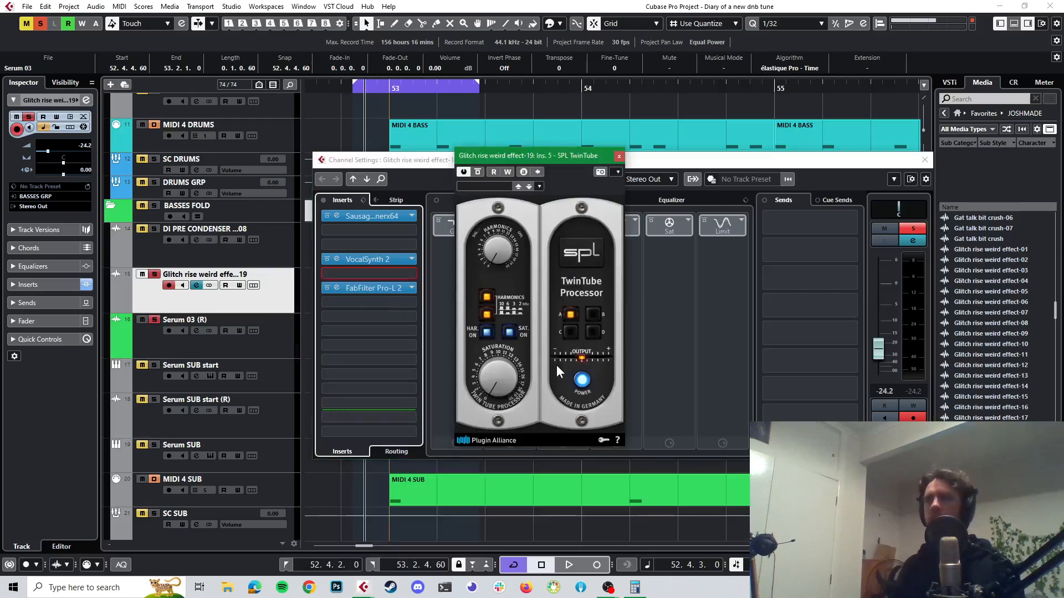
- Raise TwinTube's harmonics and dial in a small amount of saturation while the loop plays
key(space)
drag(494, 249, 497, 229)
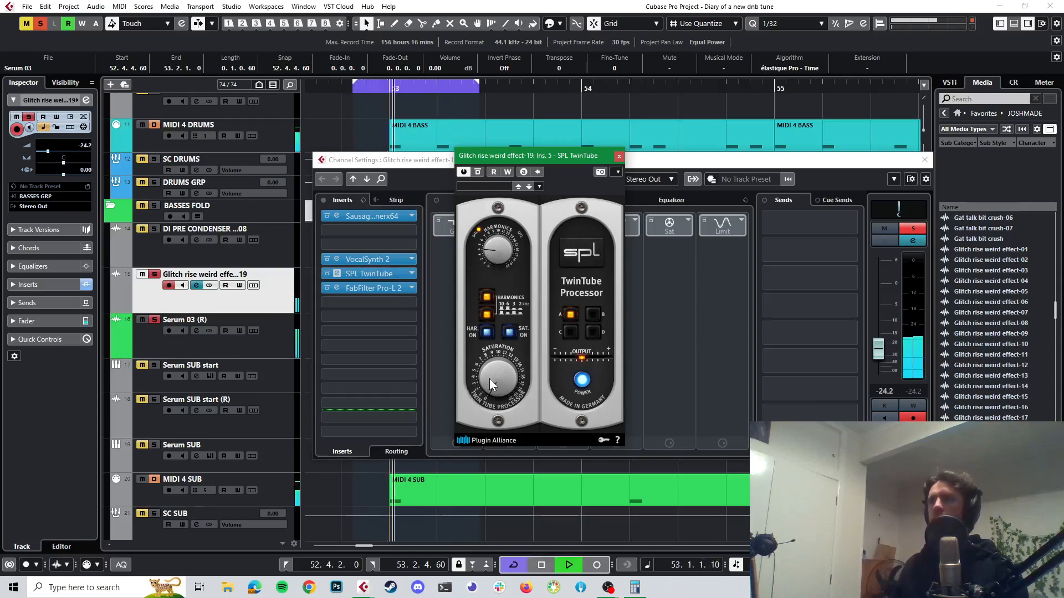
drag(490, 378, 488, 339)
drag(484, 385, 487, 401)
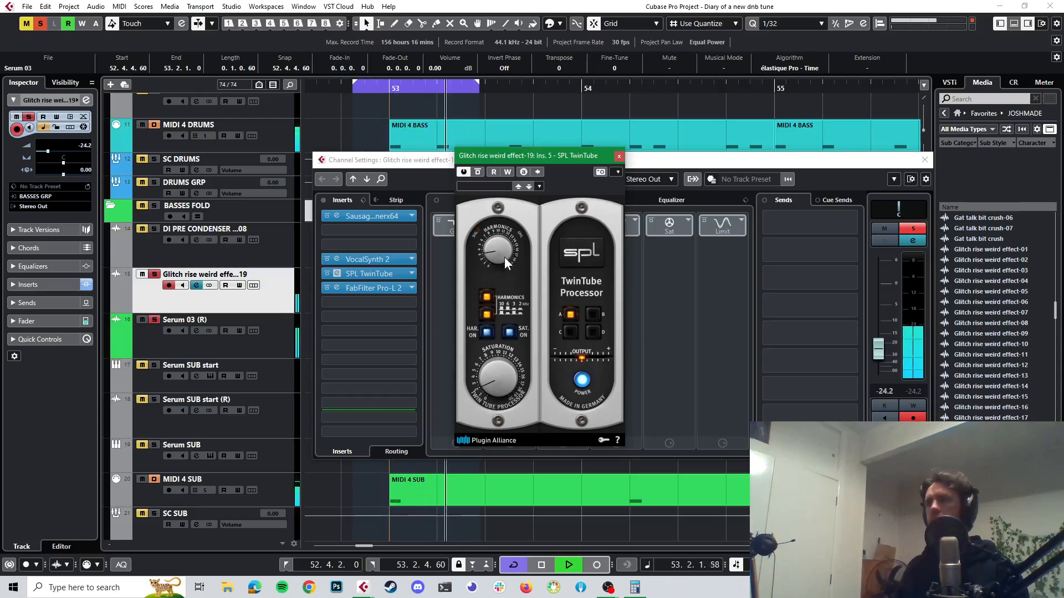
- Move the FabFilter Pro-L 2 insert down one slot and compare the sound with SPL TwinTube bypassed and active
click(618, 155)
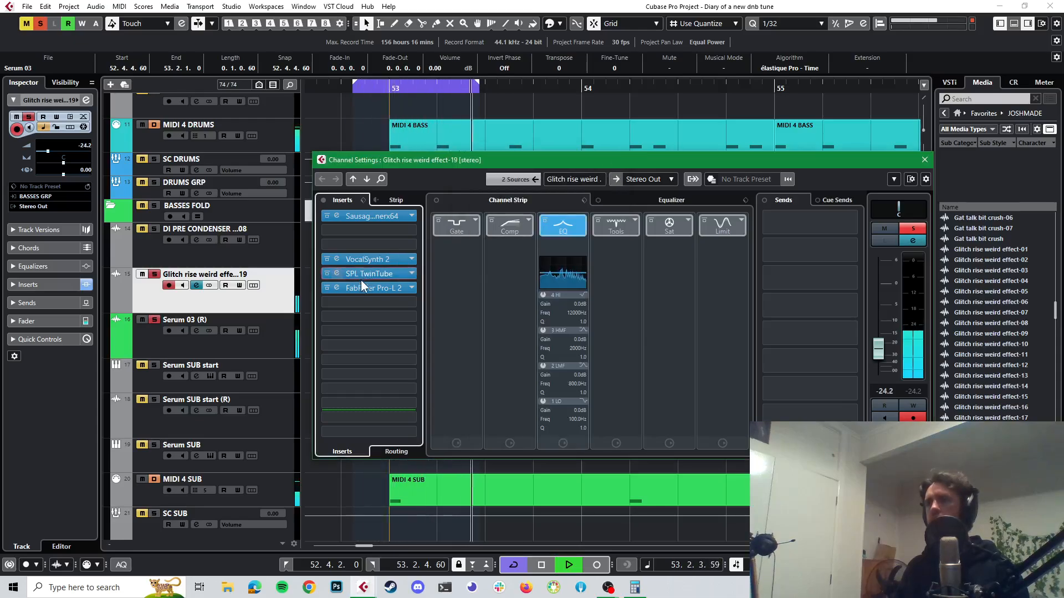
drag(360, 291, 362, 300)
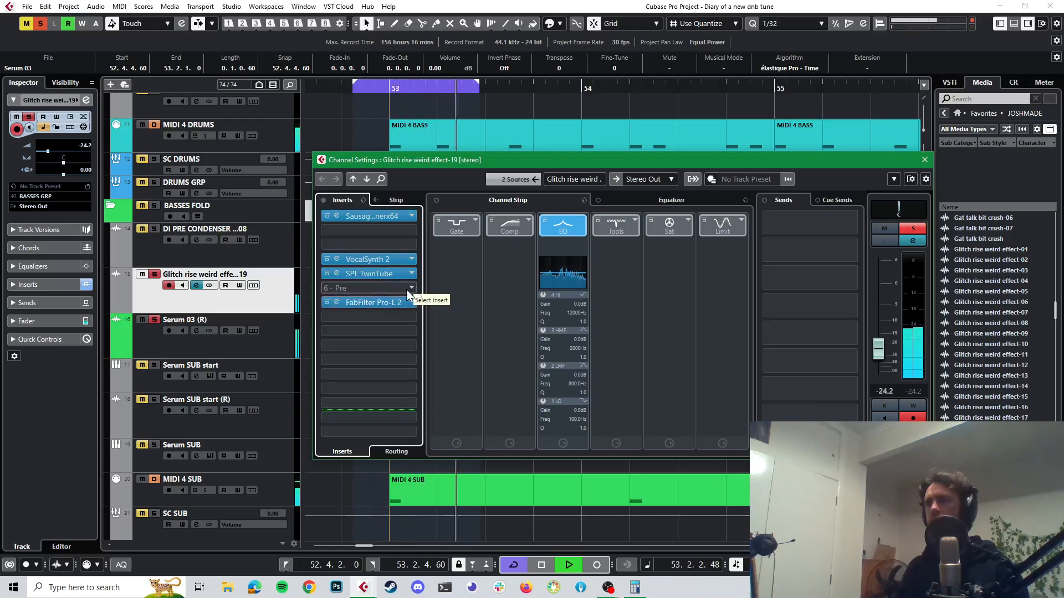
click(327, 273)
click(327, 273)
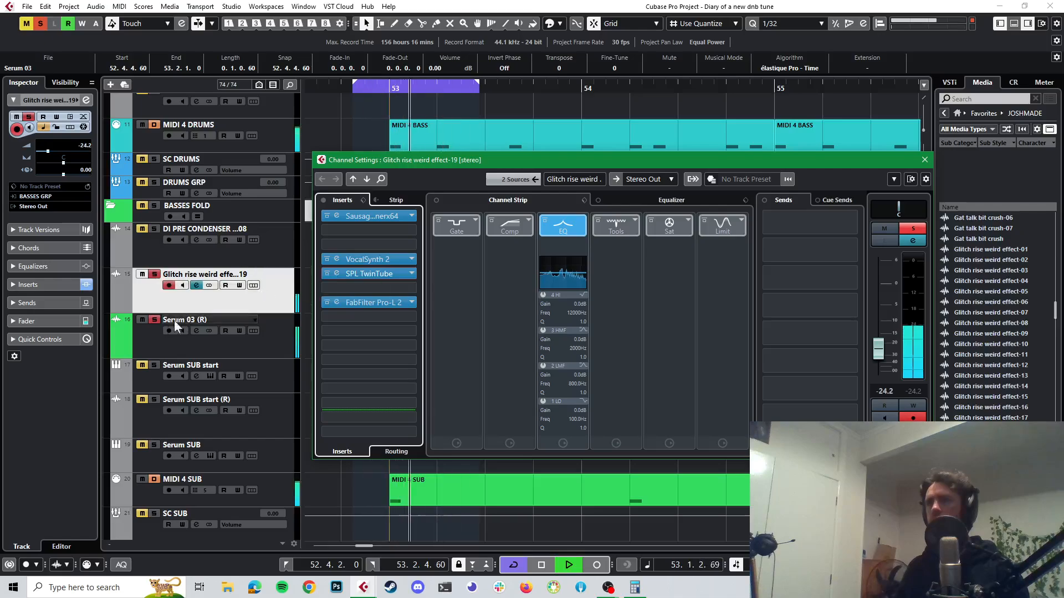
- Compare the mix with Serum 03 (R) unsoloed and soloed, and set that track's volume to -6.03 dB during playback
click(155, 318)
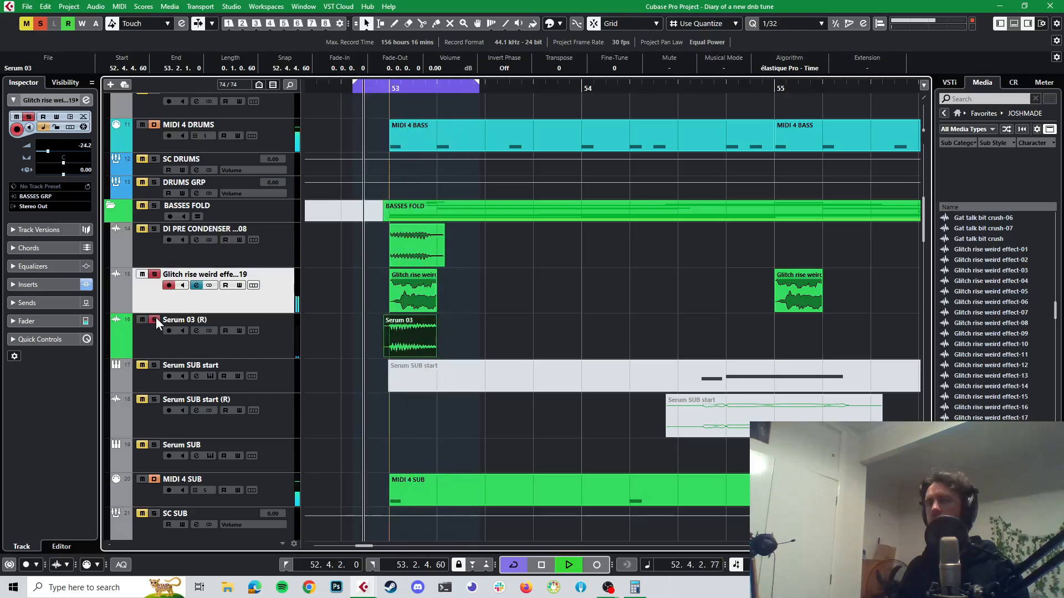
click(155, 320)
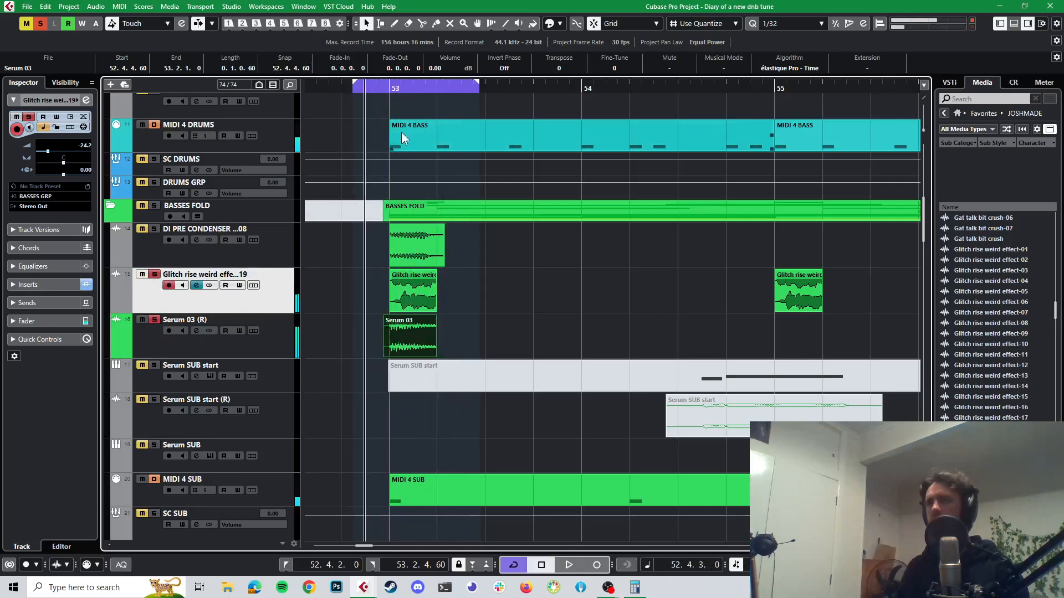
click(385, 320)
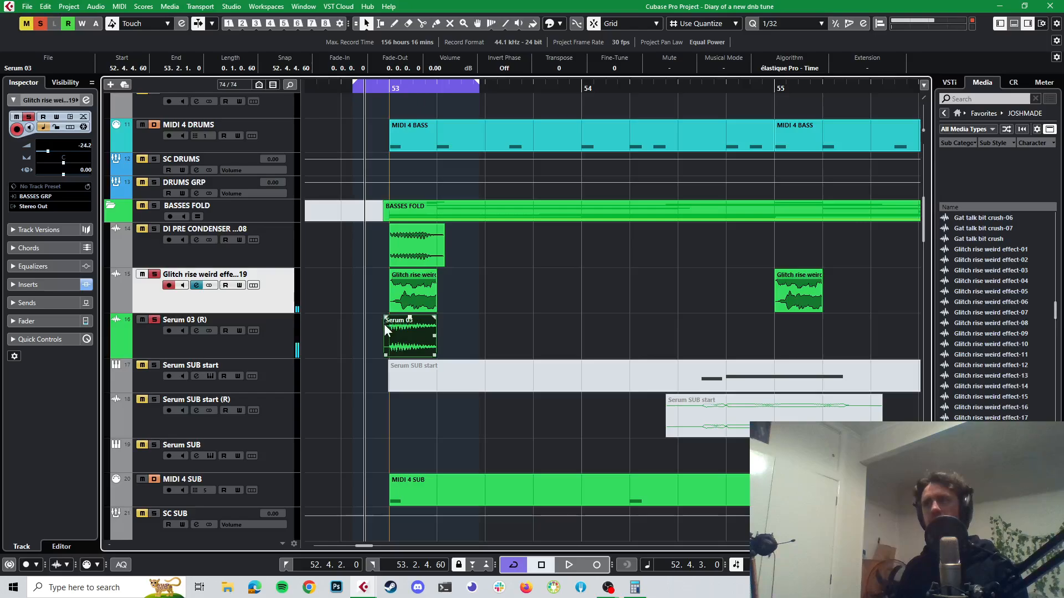
click(274, 333)
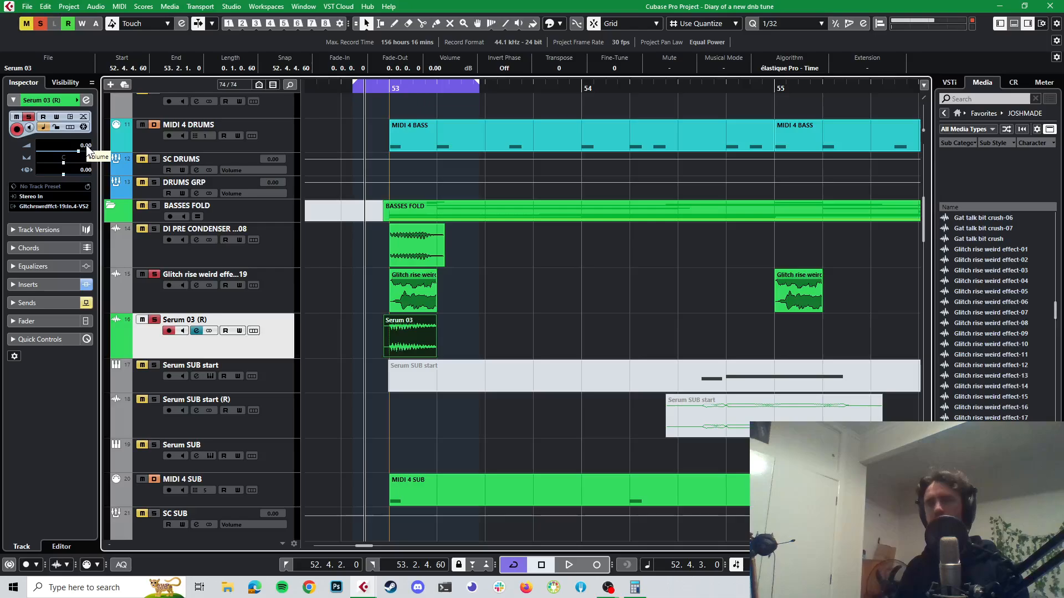
key(space)
drag(87, 146, 75, 165)
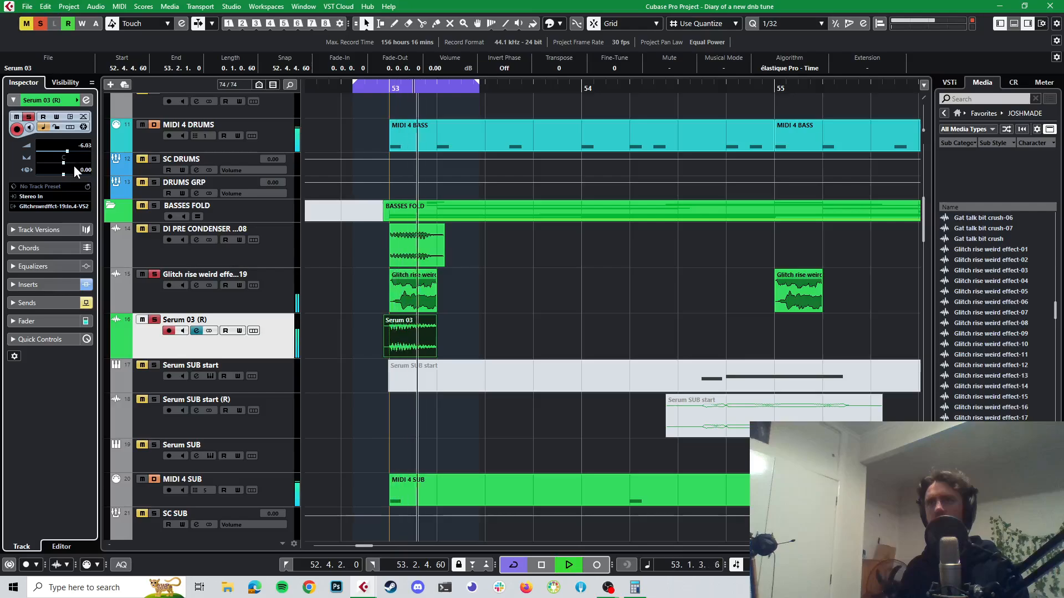
- Insert kHs Gain in the second insert slot of Serum 03 (R) and raise its gain while auditioning
click(85, 100)
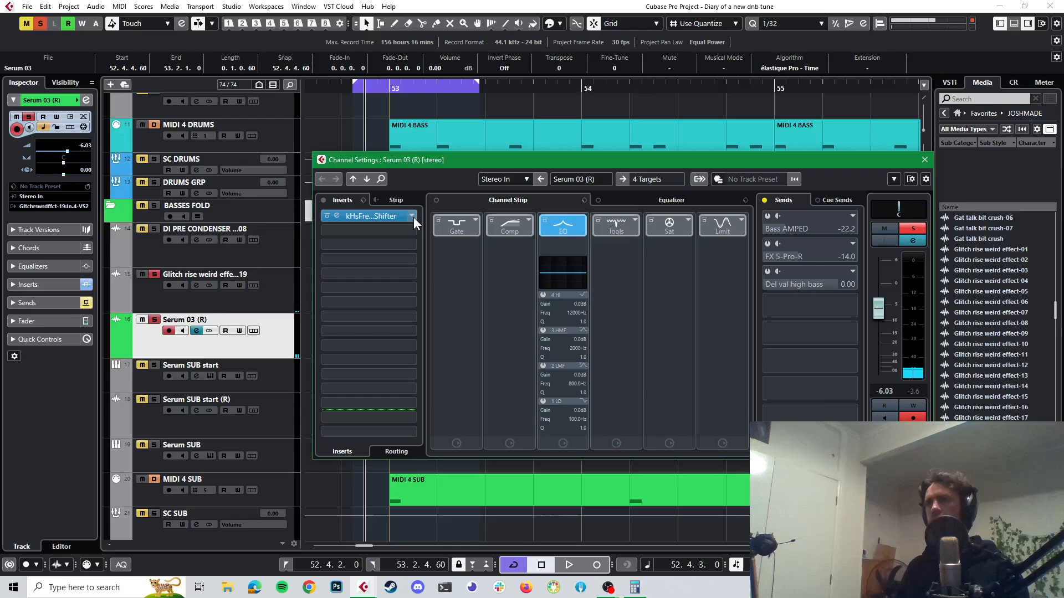
click(413, 231)
text(gain)
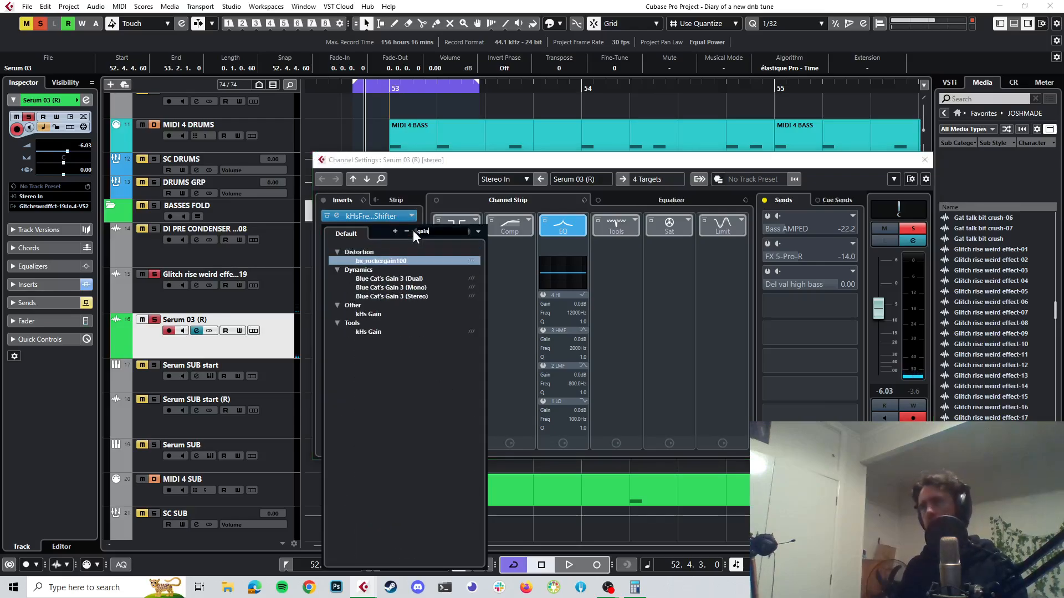
click(369, 332)
key(space)
drag(440, 279, 440, 240)
key(space)
click(520, 190)
- Route the Glitch rise weird effect-19 track with Stereo In as its input and SC BASSES as its output
click(277, 277)
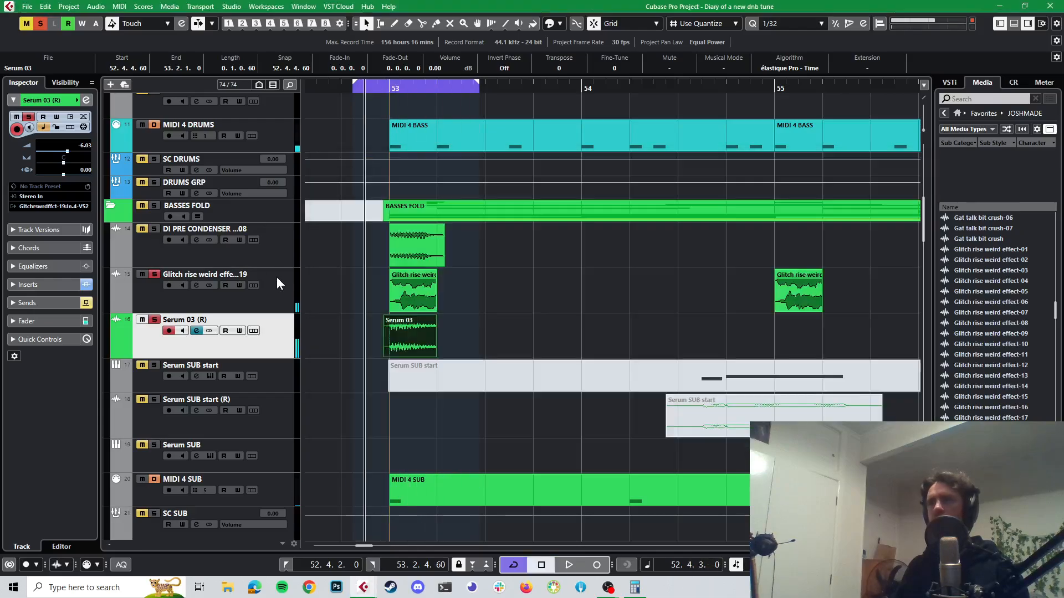
click(277, 277)
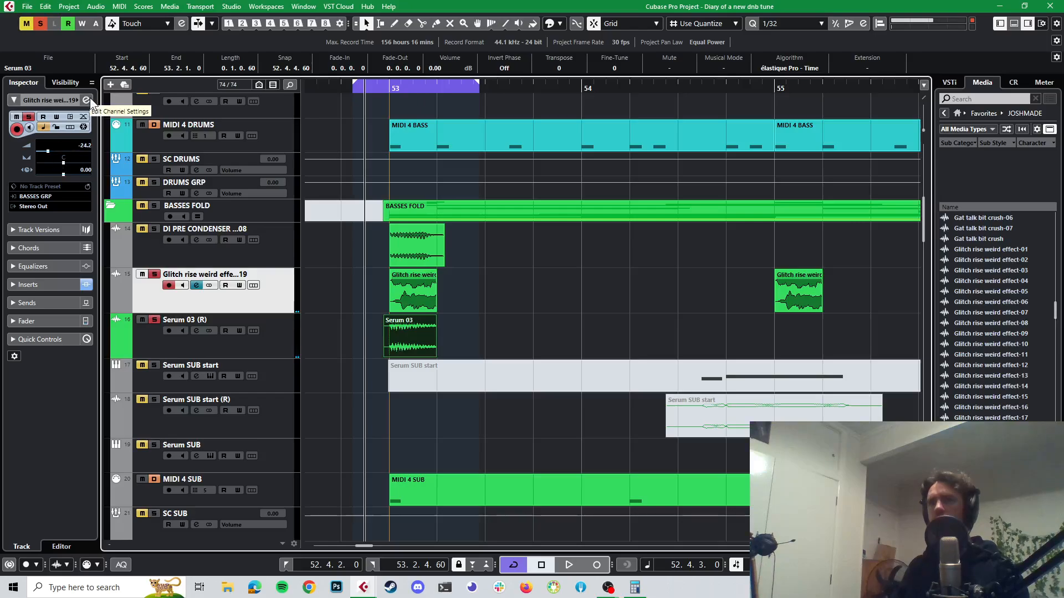
click(46, 204)
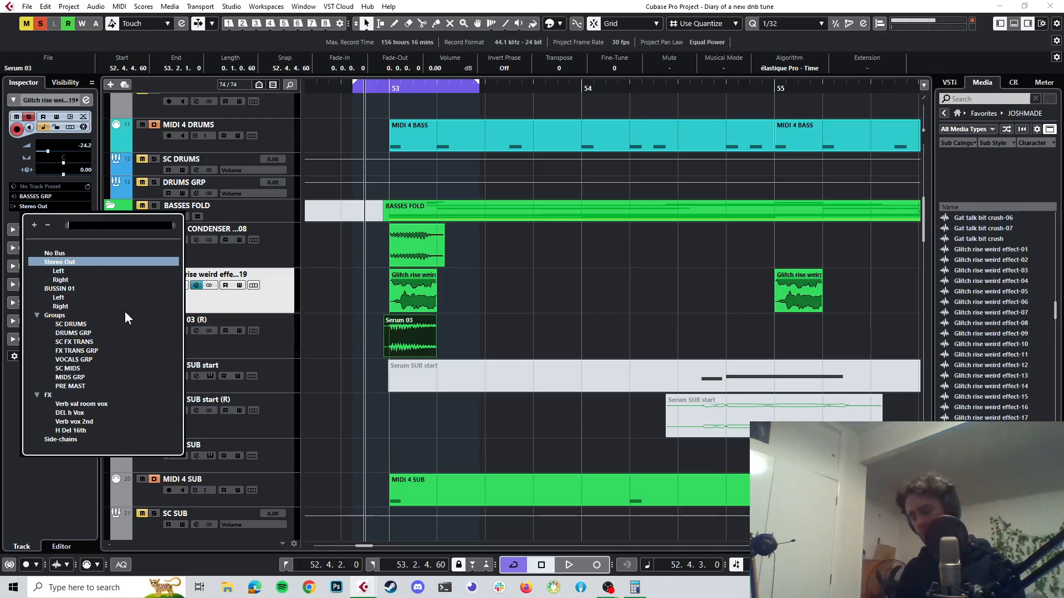
text(bass)
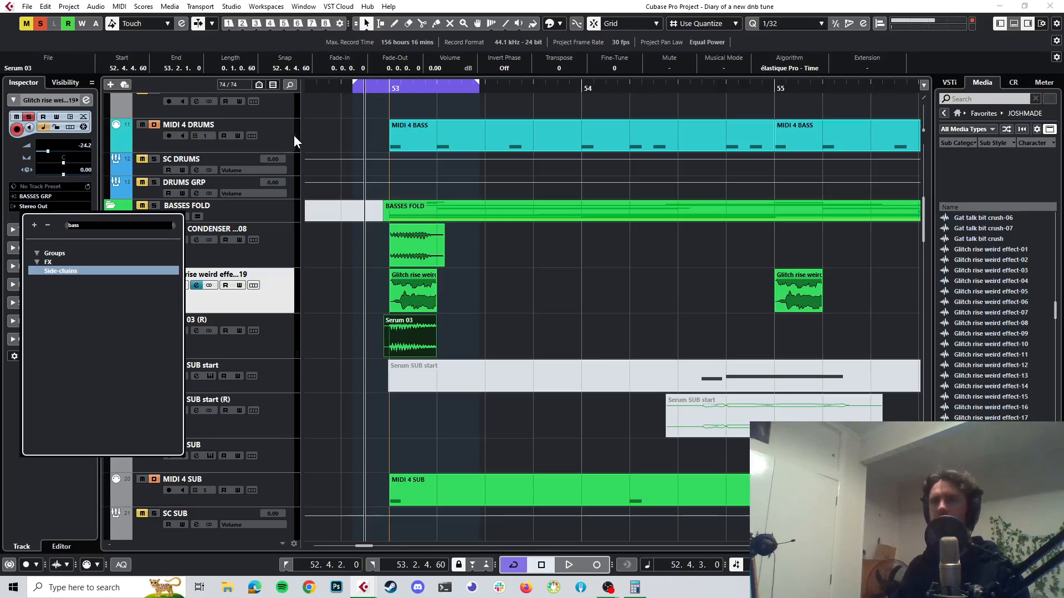
click(497, 297)
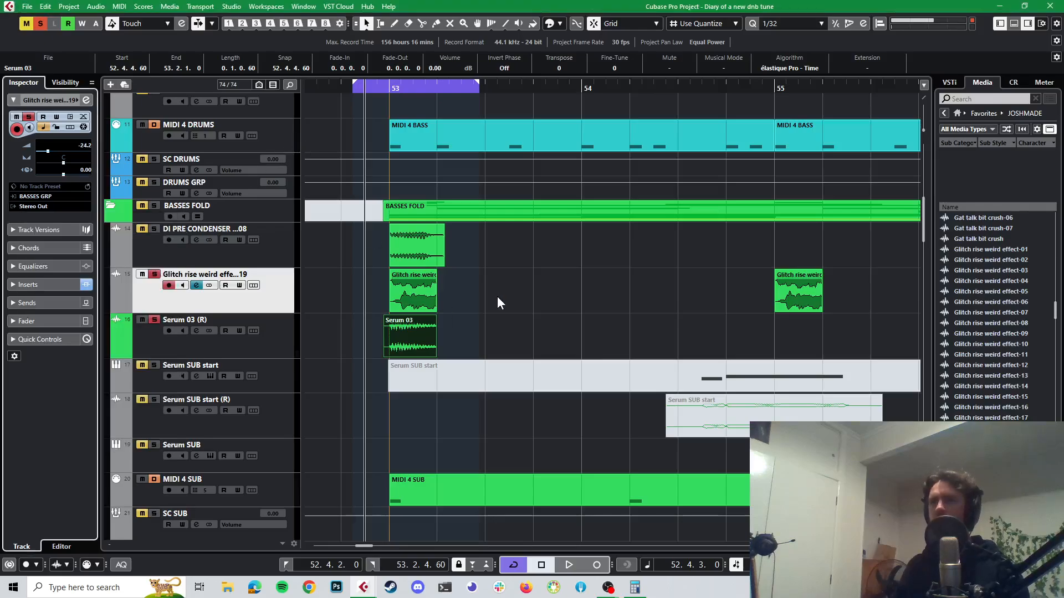
click(35, 197)
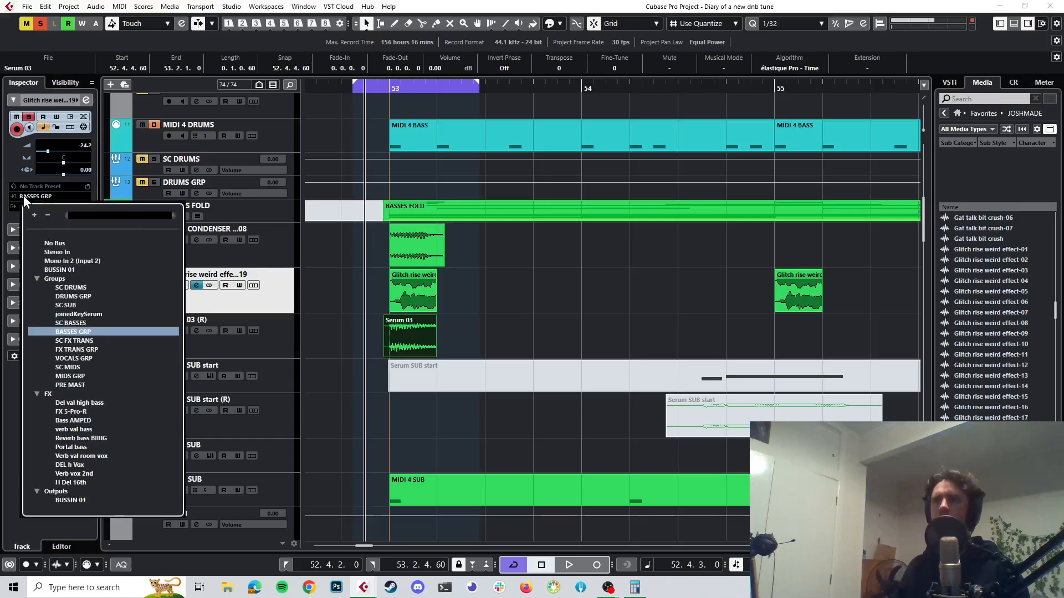
click(63, 252)
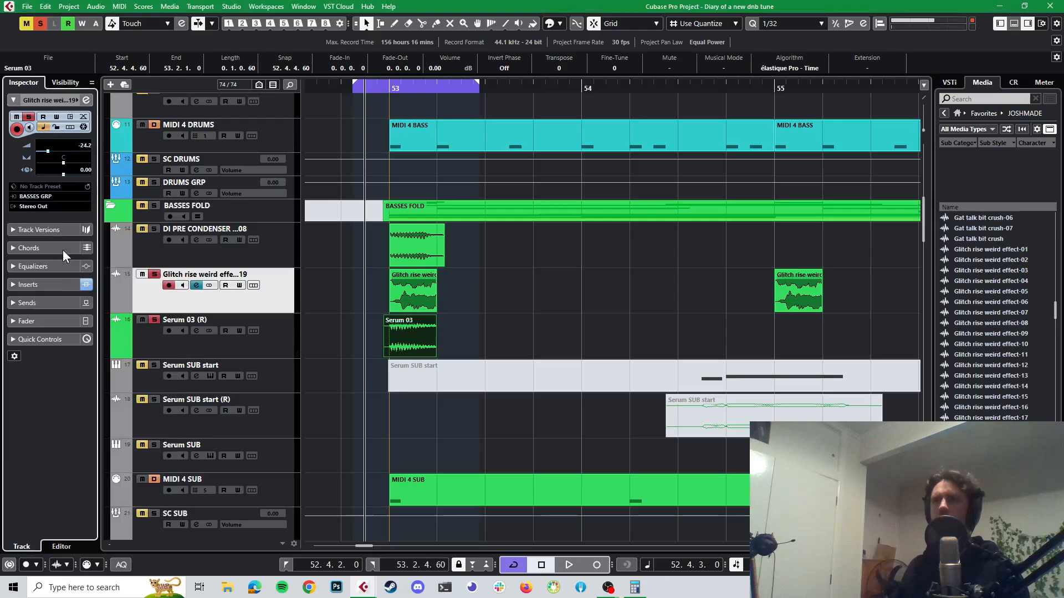
click(48, 206)
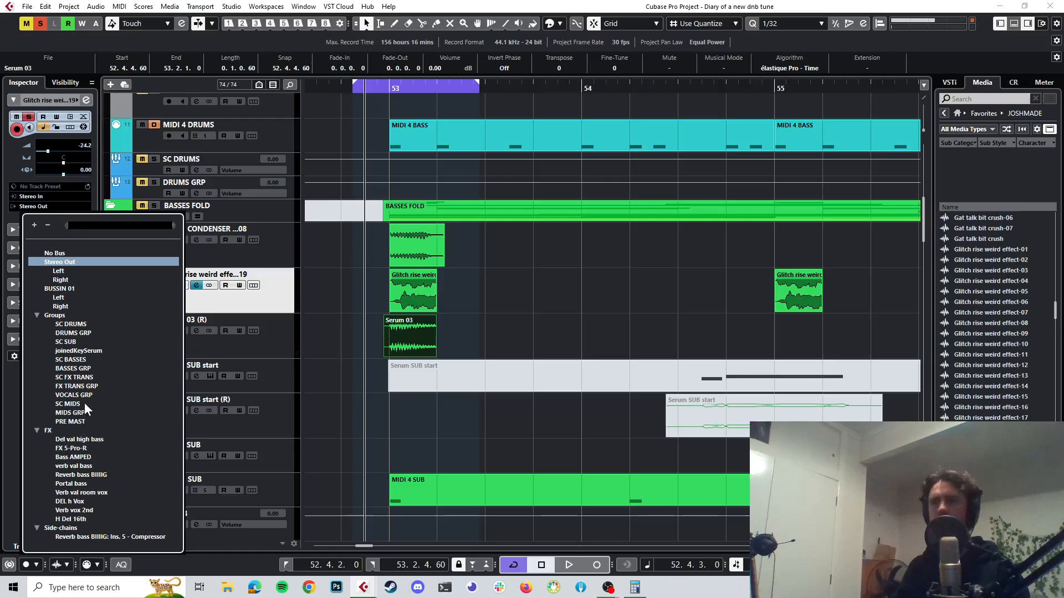
click(82, 359)
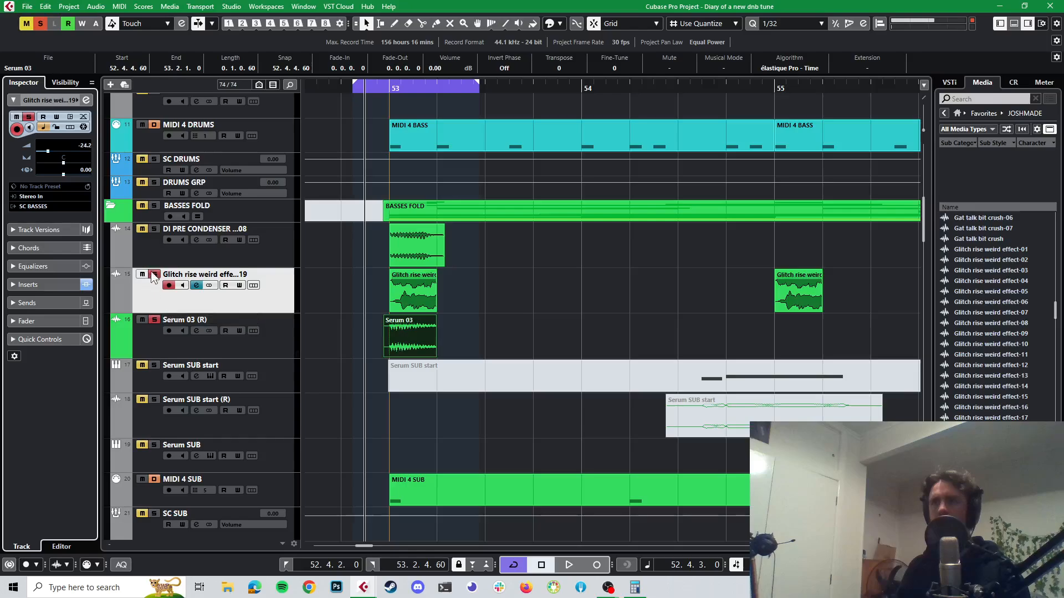
- Clear all track solos, solo the Glitch rise weird effect-19 and Serum 03 (R) tracks, and play them together
click(38, 26)
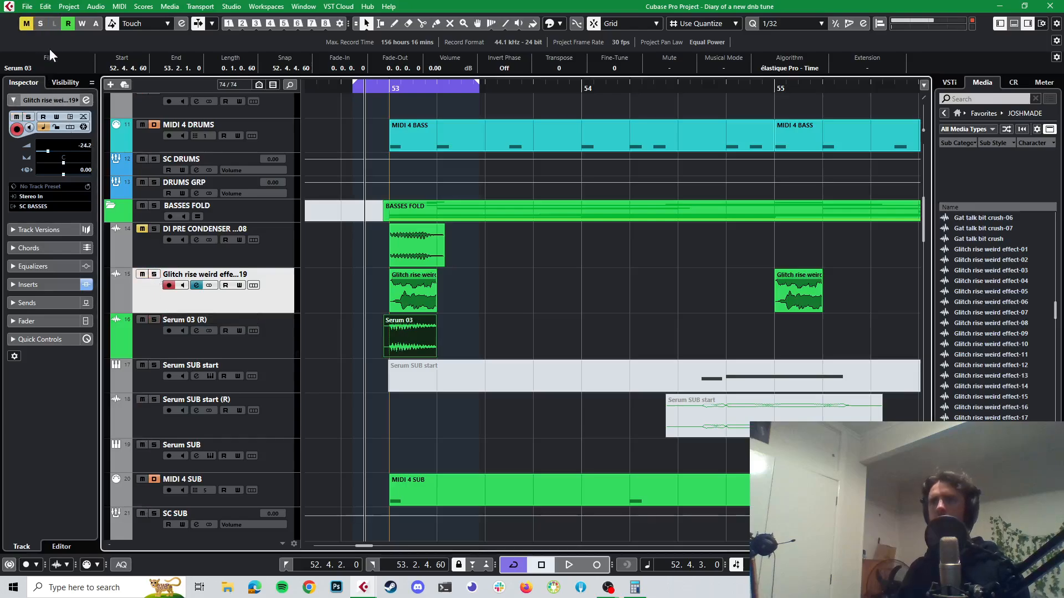
click(154, 274)
key(space)
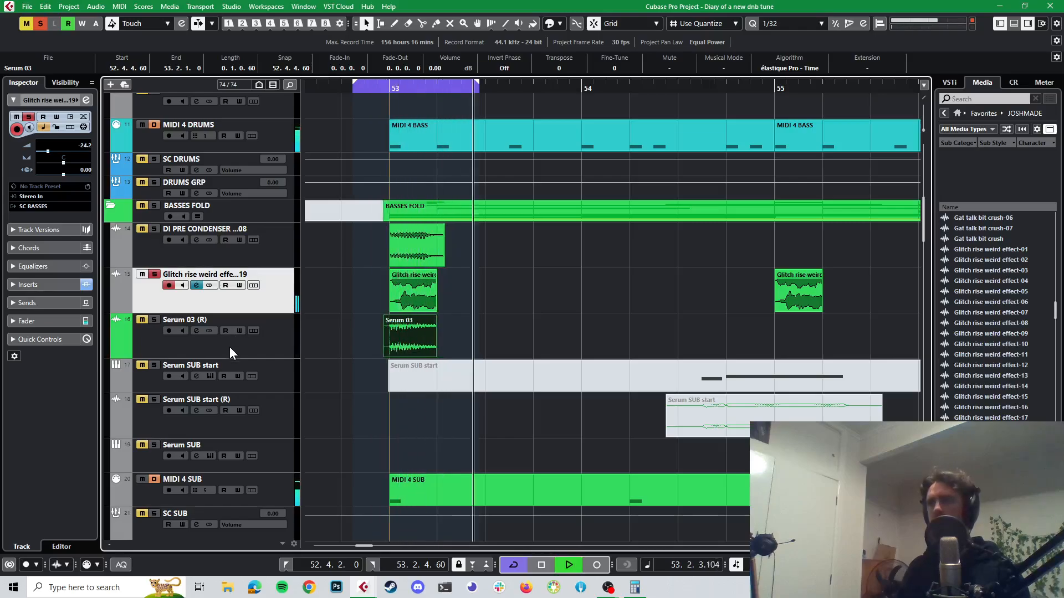
click(155, 320)
key(space)
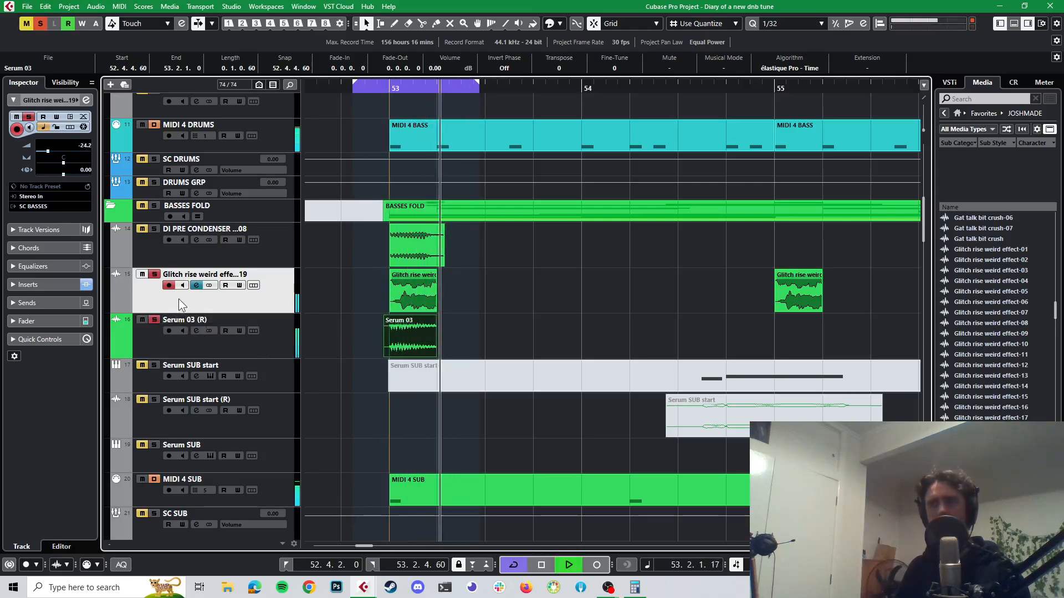
- Raise the output mix of VocalSynth 2 on the Glitch rise weird effect-19 track to 63 during playback
click(54, 284)
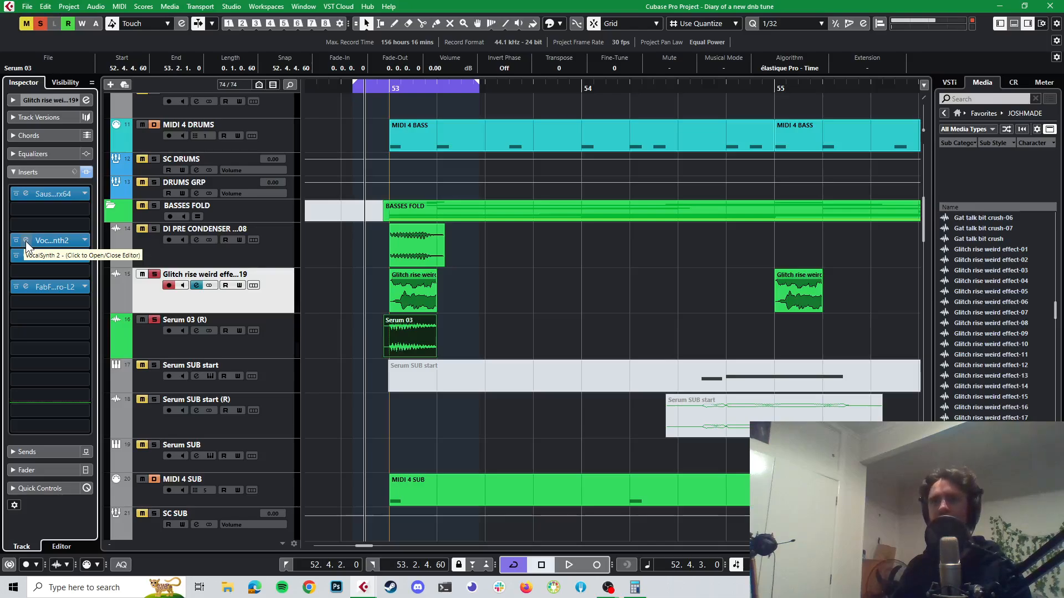
click(25, 241)
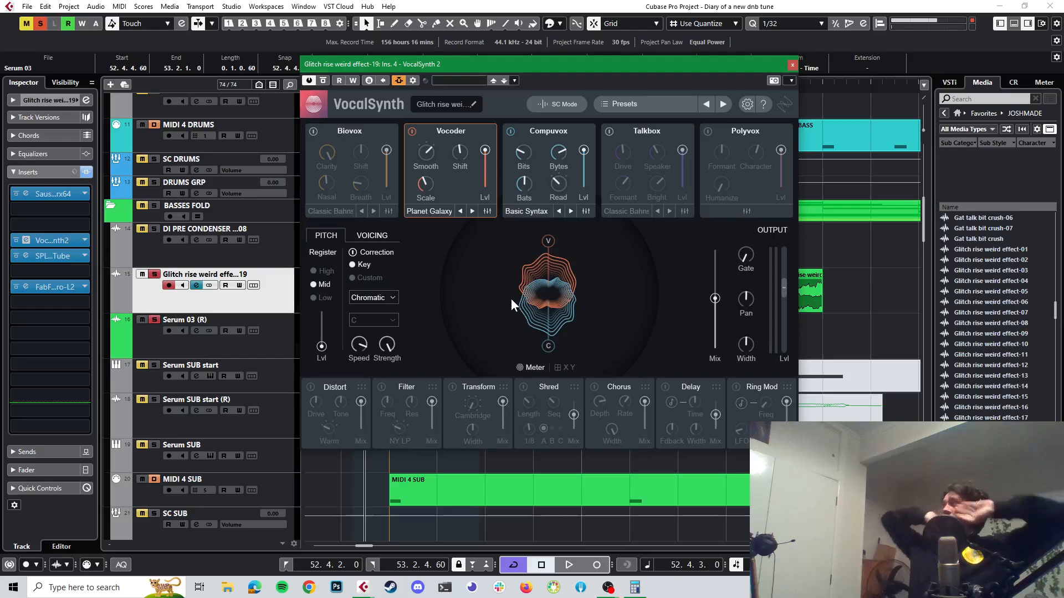
key(space)
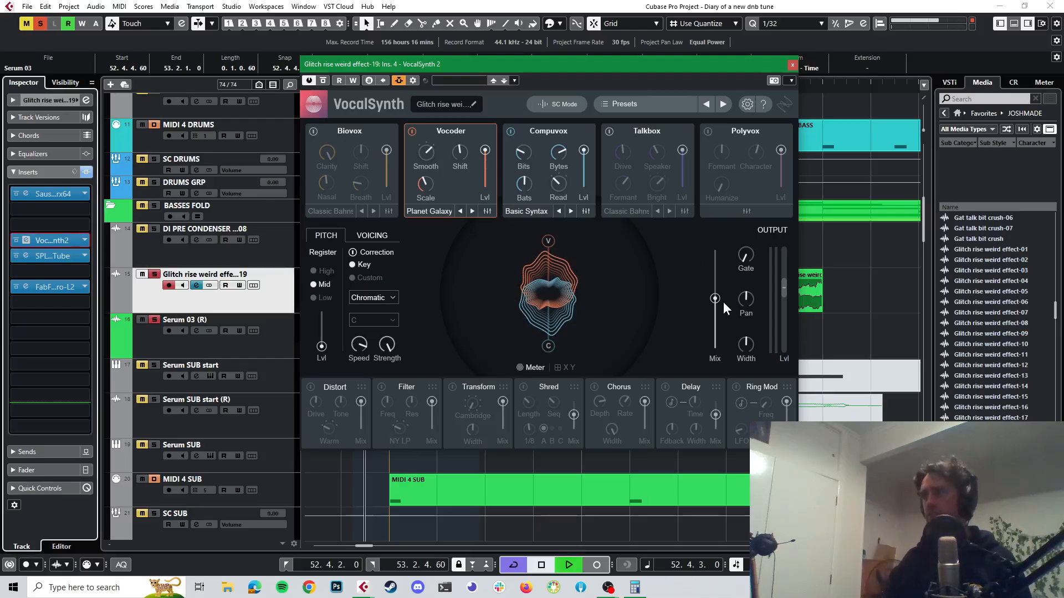
mouse_move(716, 298)
mouse_move(715, 299)
mouse_down()
mouse_move(714, 252)
mouse_move(725, 243)
mouse_move(733, 289)
mouse_up()
key(space)
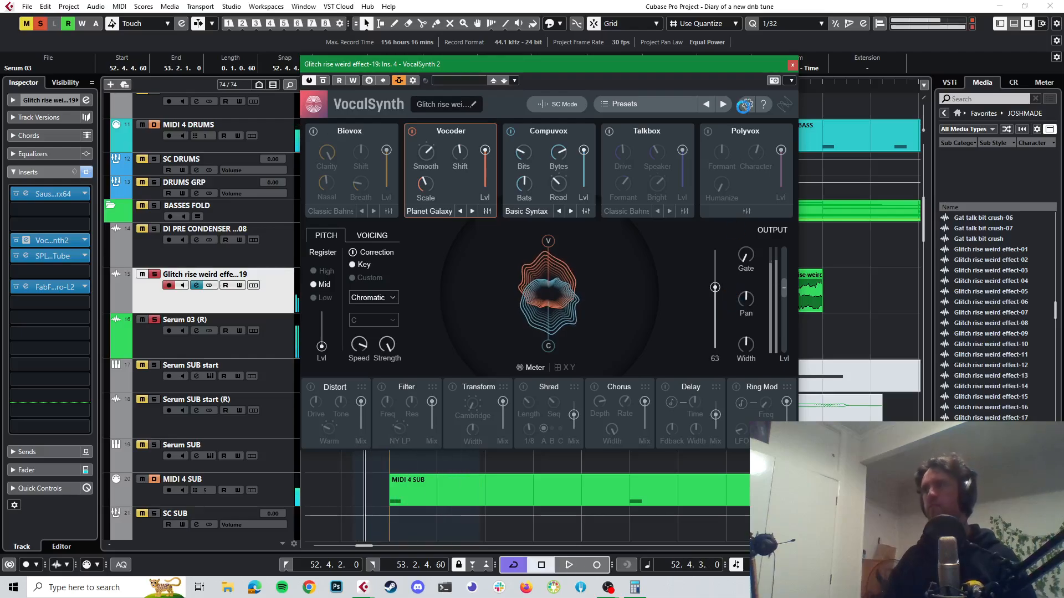
click(792, 65)
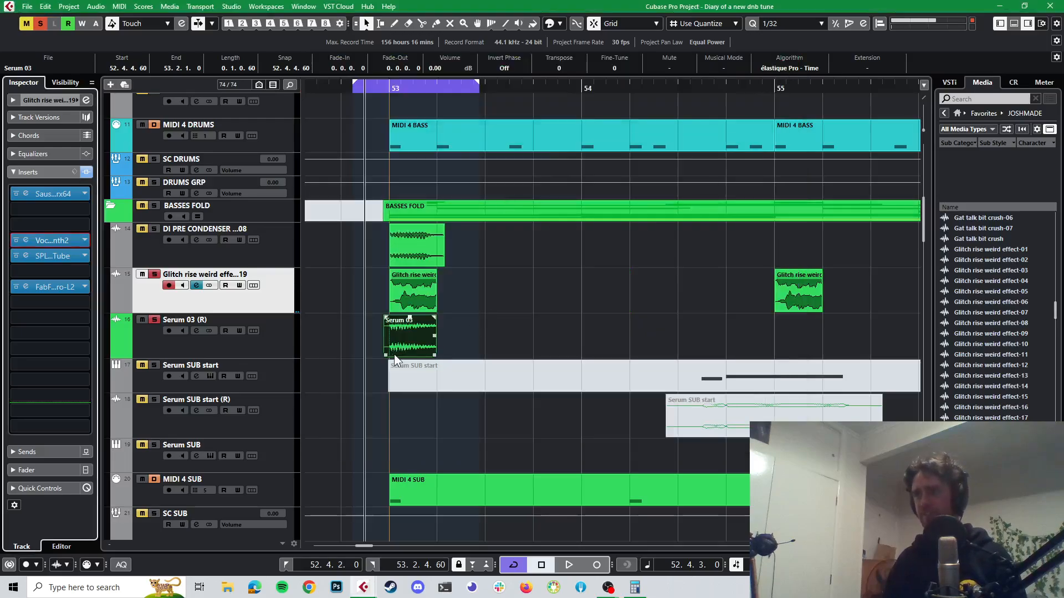
- Trim the start of the Serum 03 event to 53.1.1.0 and copy the event to 55.1.1.0 on the same track
ctrl+scroll(371, 343, up, 4)
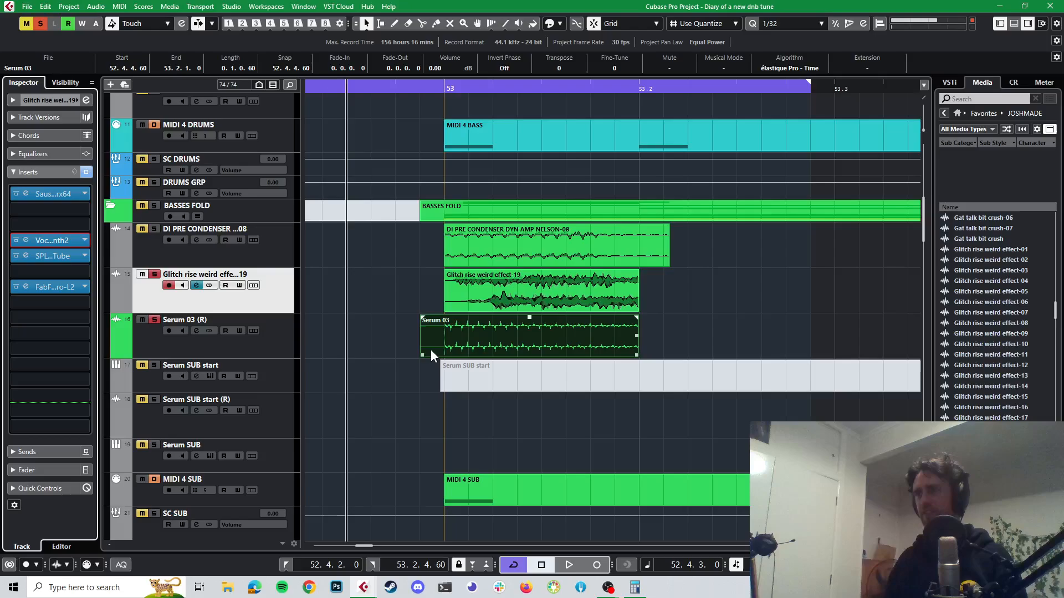
drag(431, 349, 445, 354)
scroll(553, 325, down, 2)
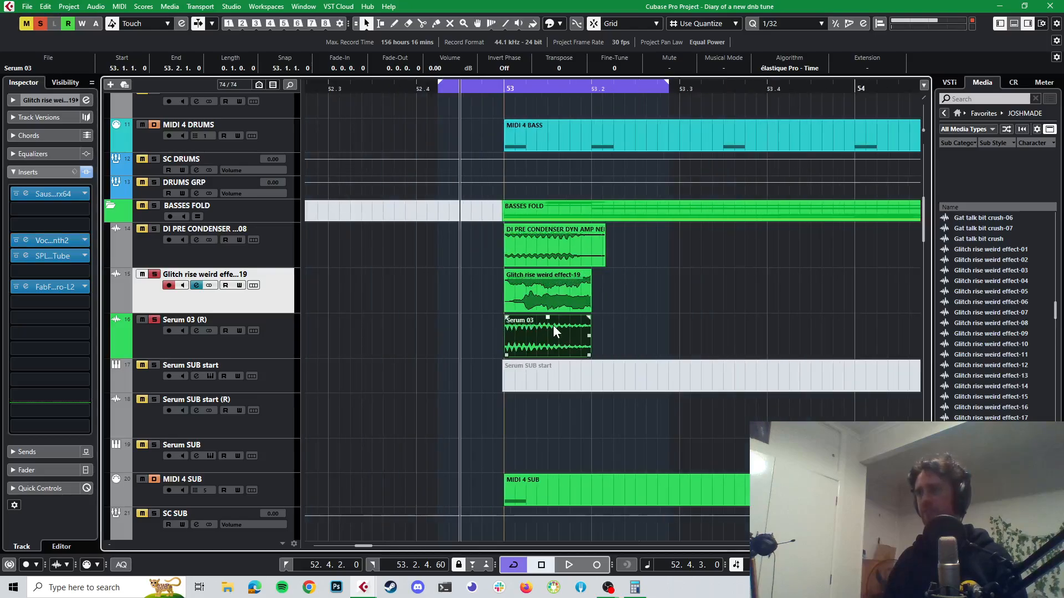
scroll(553, 324, down, 3)
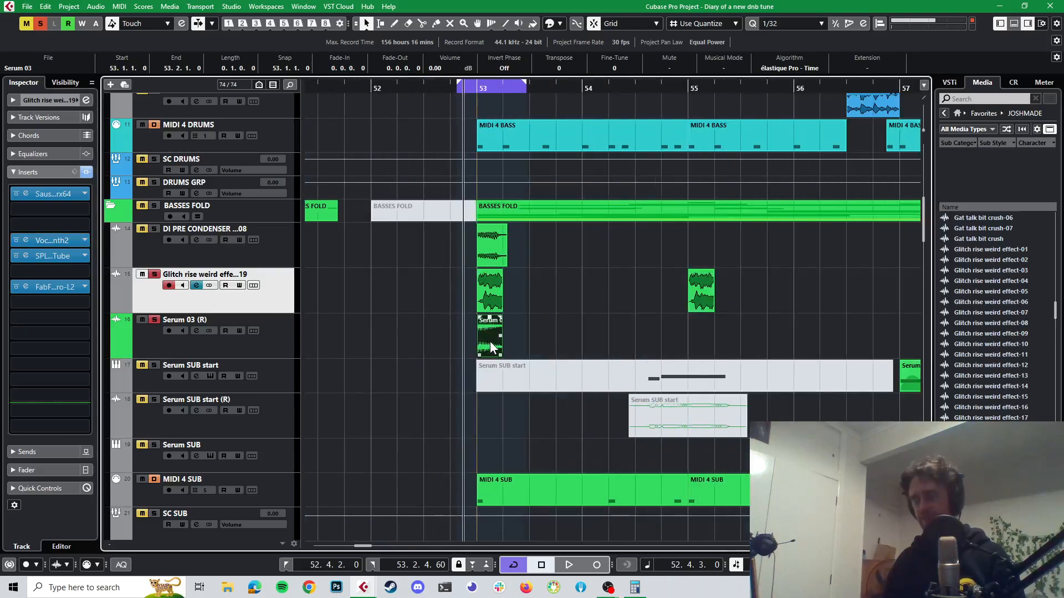
drag(490, 348, 703, 326)
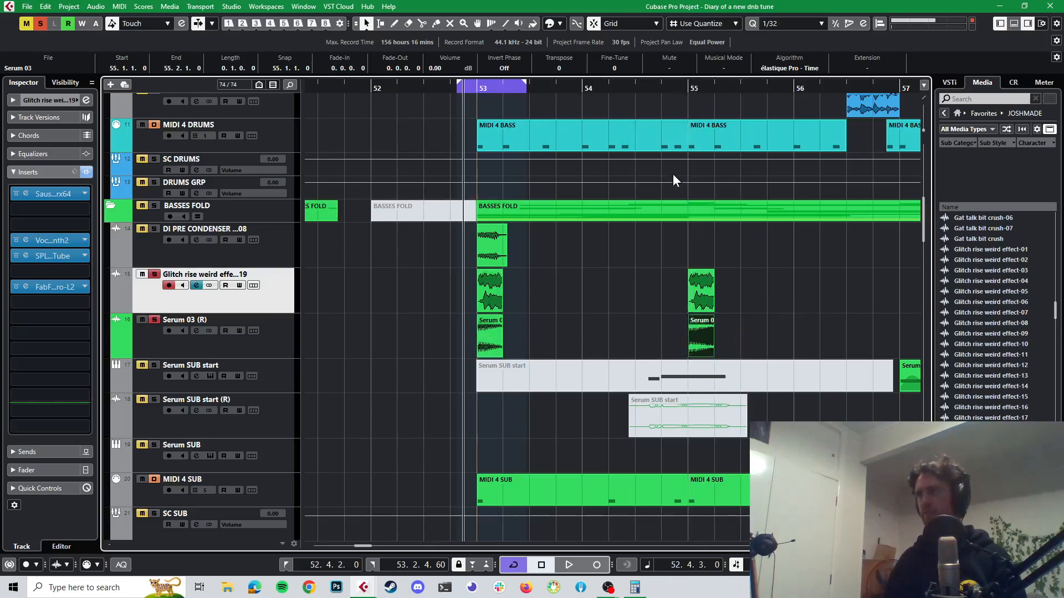
- Set the loop range to the MIDI 4 SUB parts, from 53.1.1.0 to 61.1.1.0, and briefly play it
scroll(667, 258, down, 3)
scroll(691, 354, down, 3)
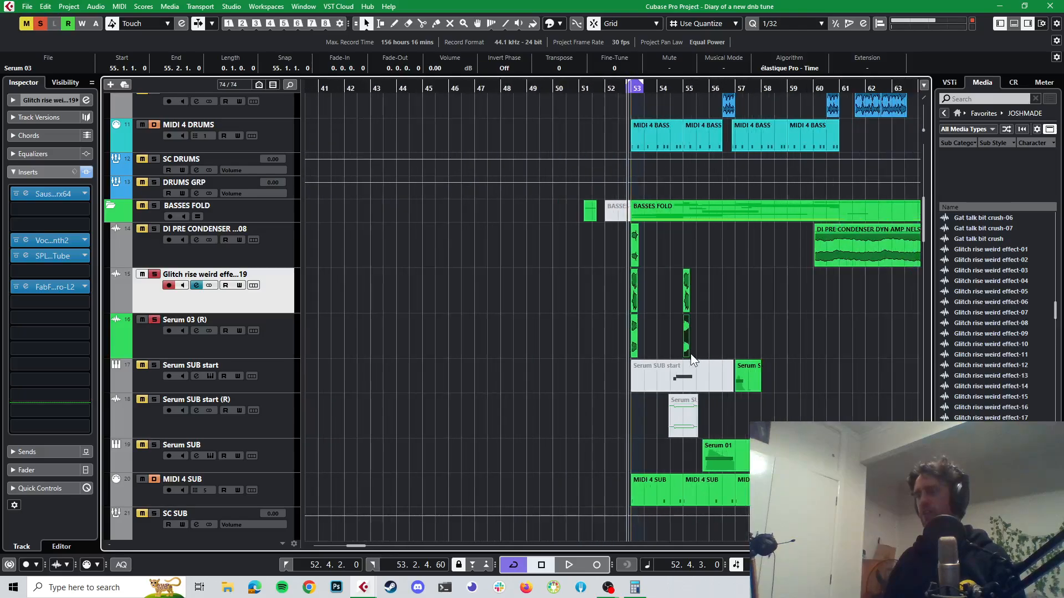
click(694, 466)
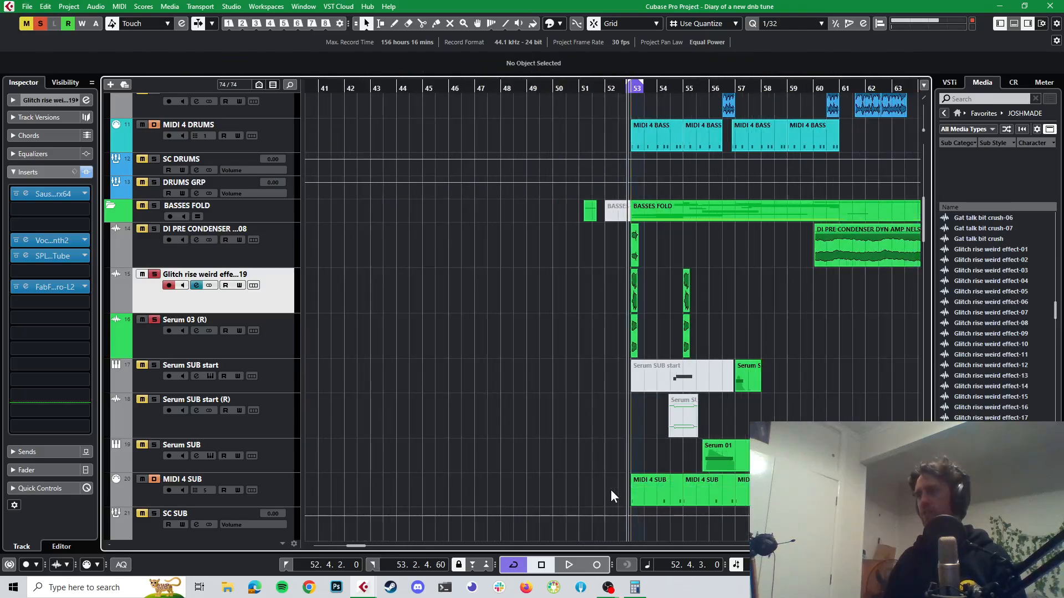
drag(611, 490, 611, 489)
key(p)
key(space)
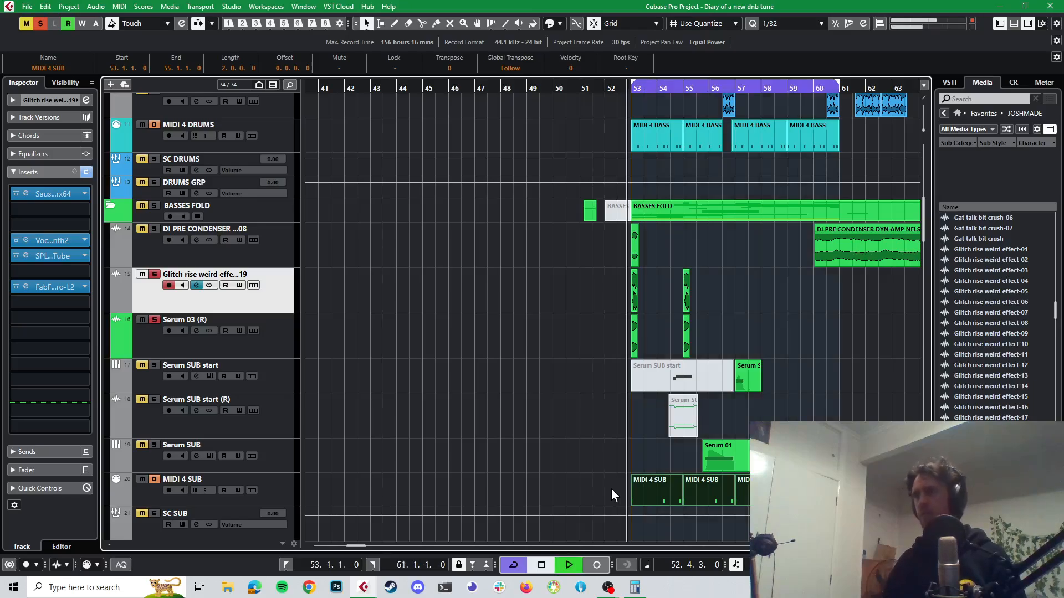
key(space)
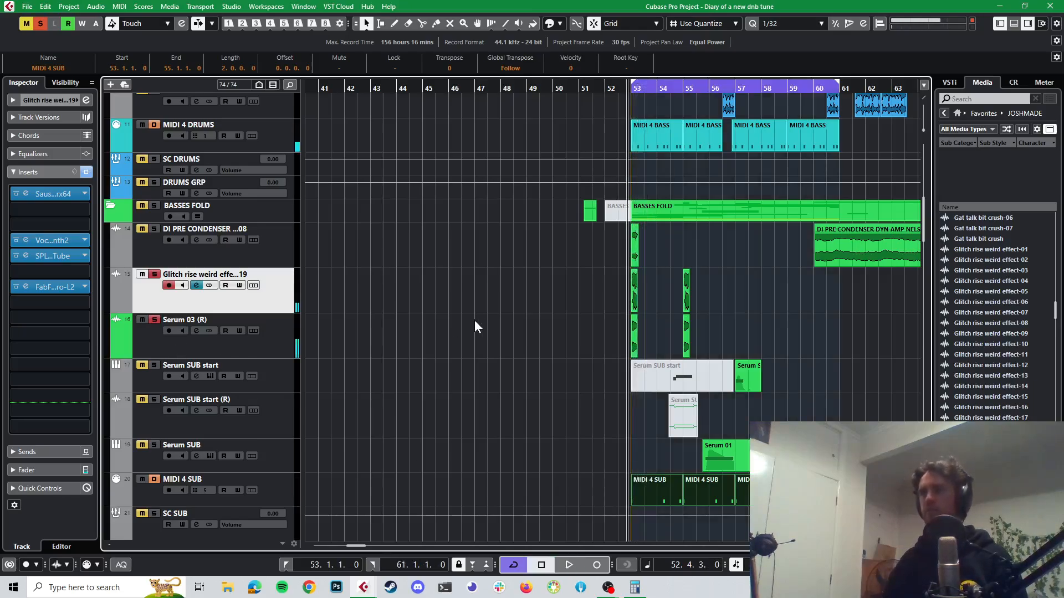
- Clear all track solos and play the loop from bar 53 with the full mix
click(41, 22)
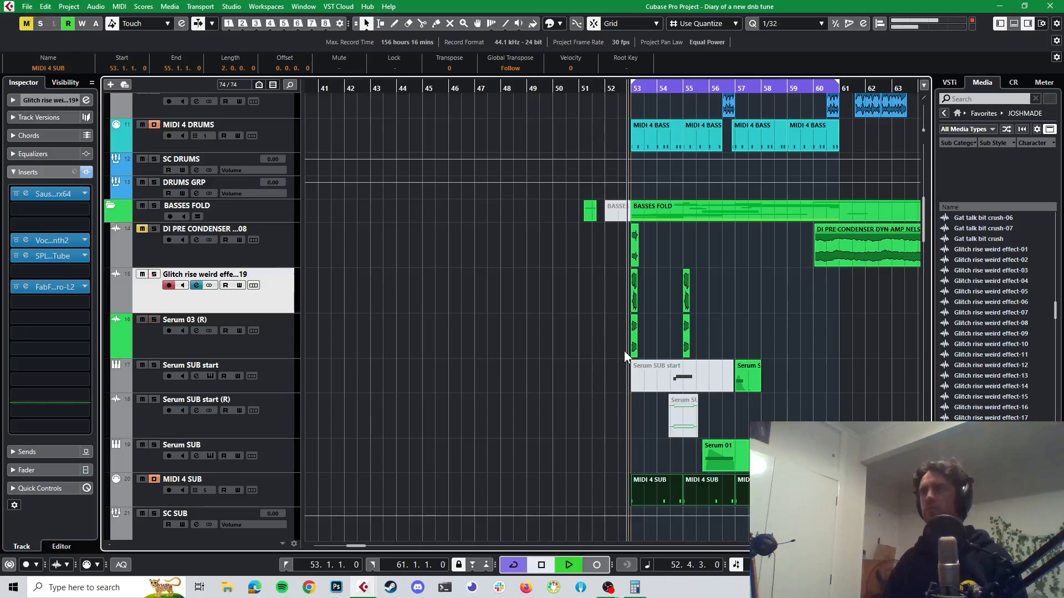
key(space)
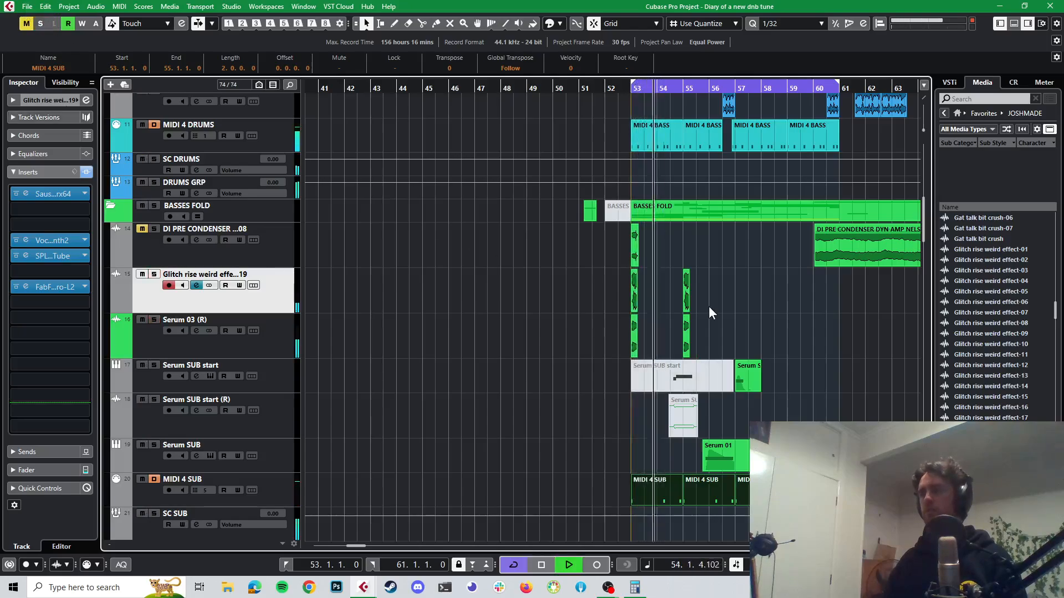
scroll(709, 306, up, 5)
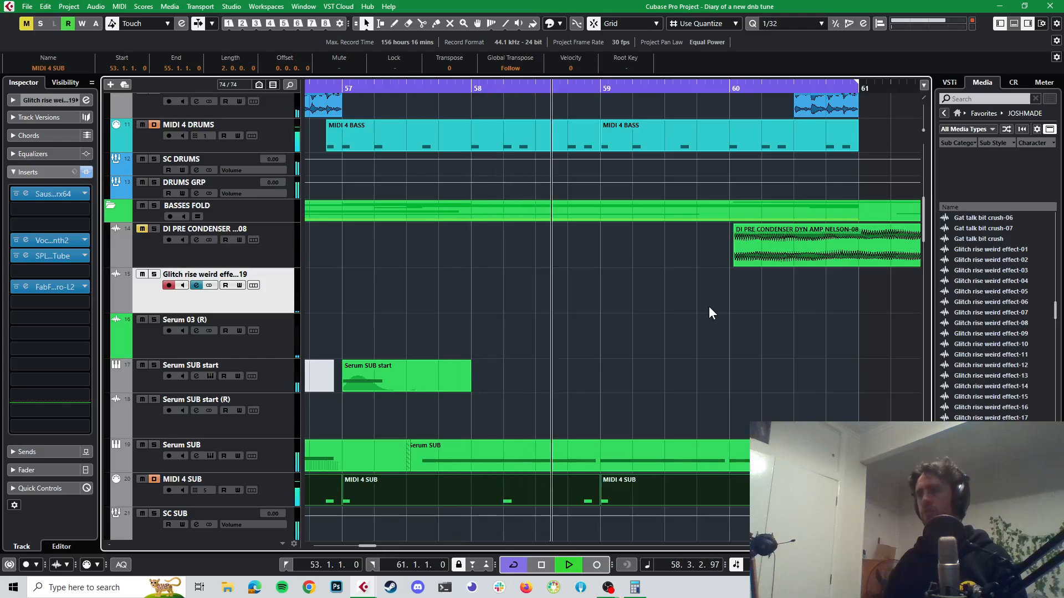
scroll(709, 307, down, 10)
key(space)
- Find the Reaktor 6 01 track in the MIDS FOLD folder, solo it and briefly play it
scroll(709, 307, right, 5)
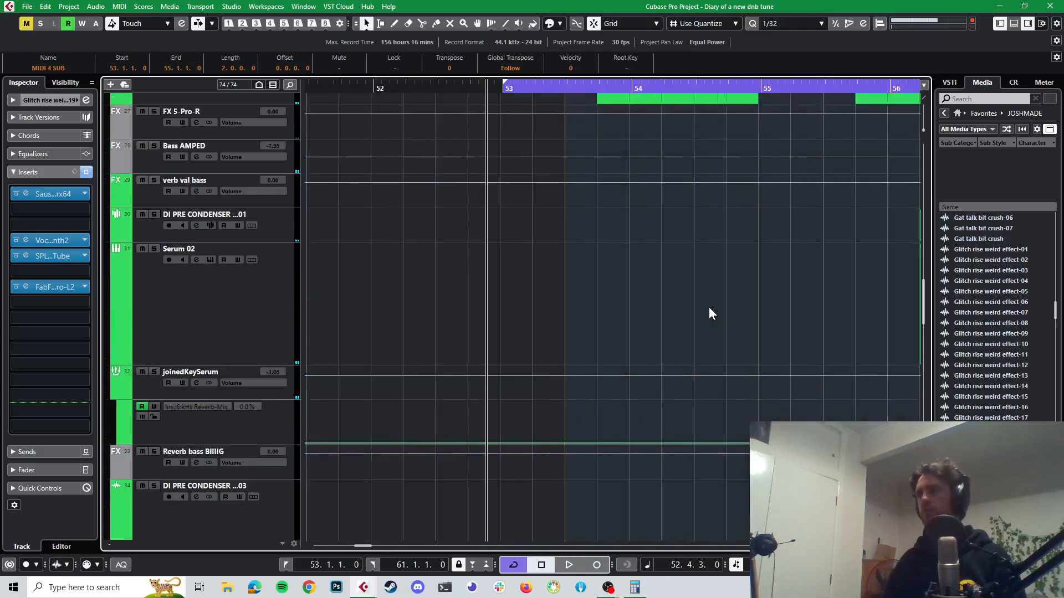
scroll(703, 310, down, 6)
scroll(702, 310, up, 2)
scroll(702, 310, up, 3)
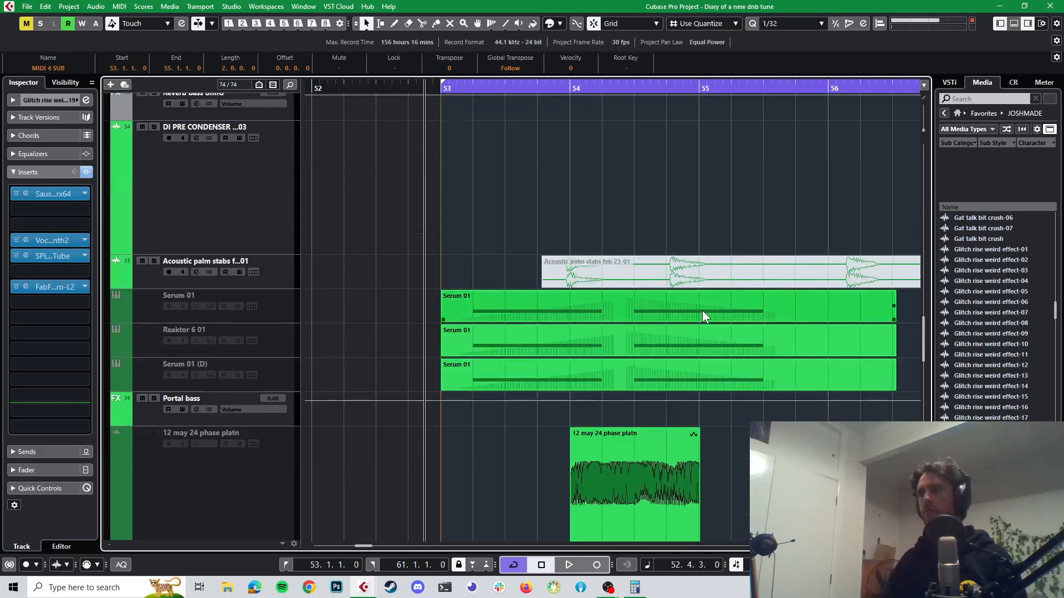
scroll(703, 311, down, 12)
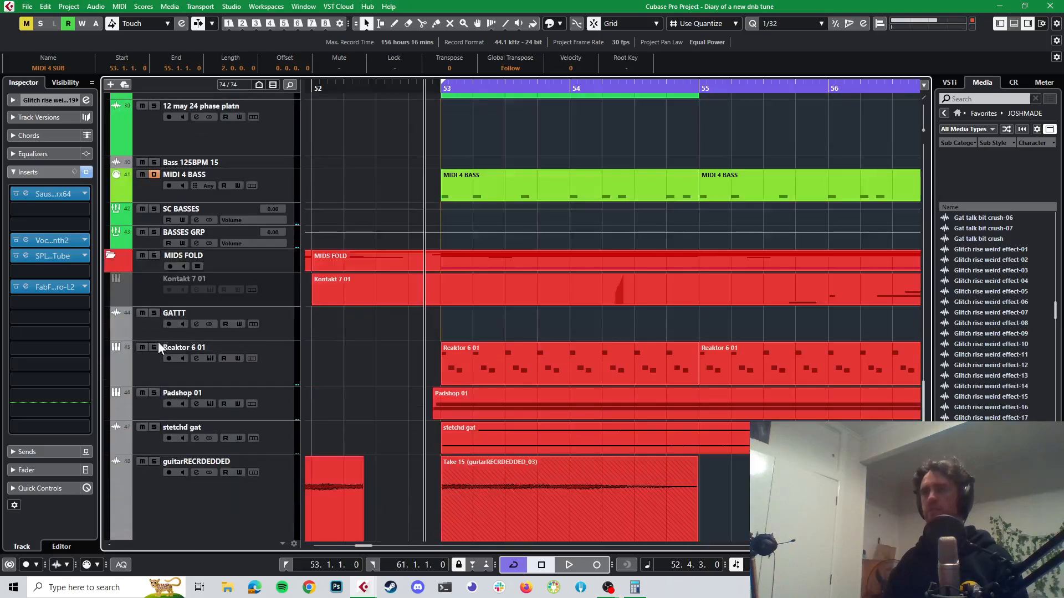
click(154, 347)
key(space)
key(space)
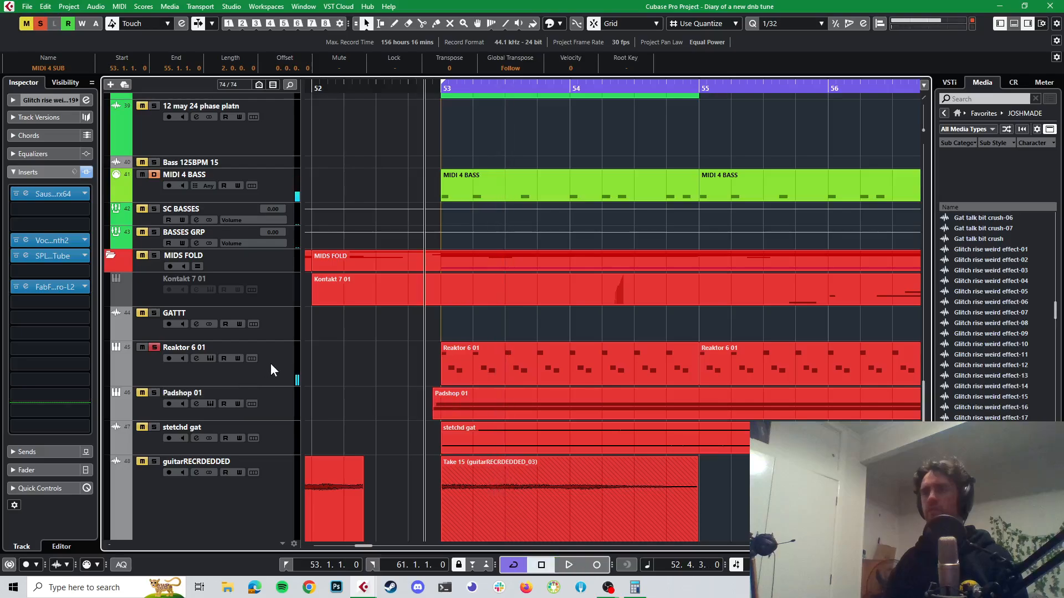
- Insert ShaperBox 3 on the Reaktor 6 01 channel between Pro-Q 3 and ValhallaPlate
click(271, 363)
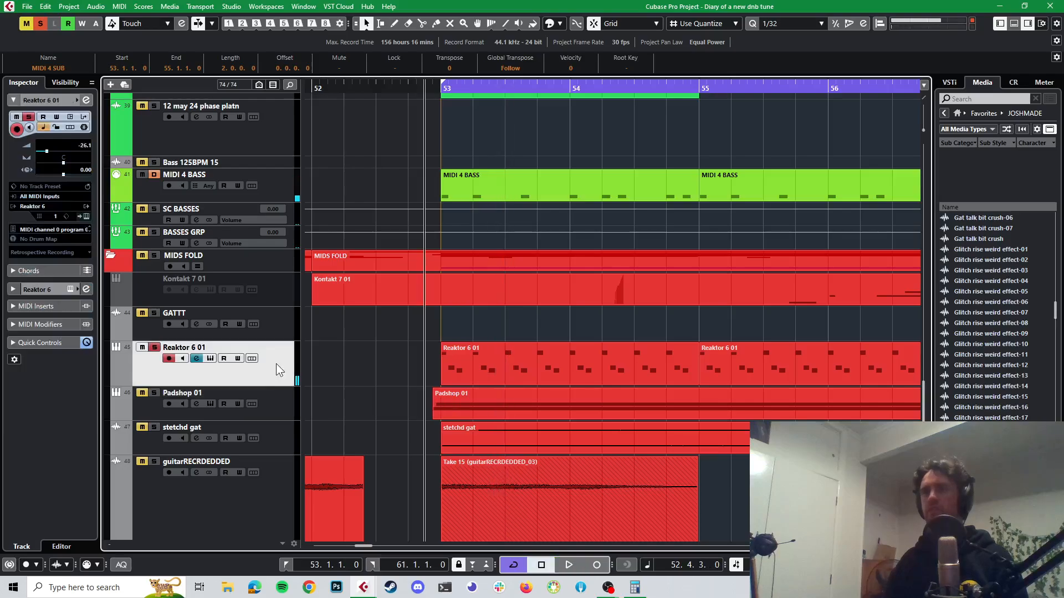
click(86, 101)
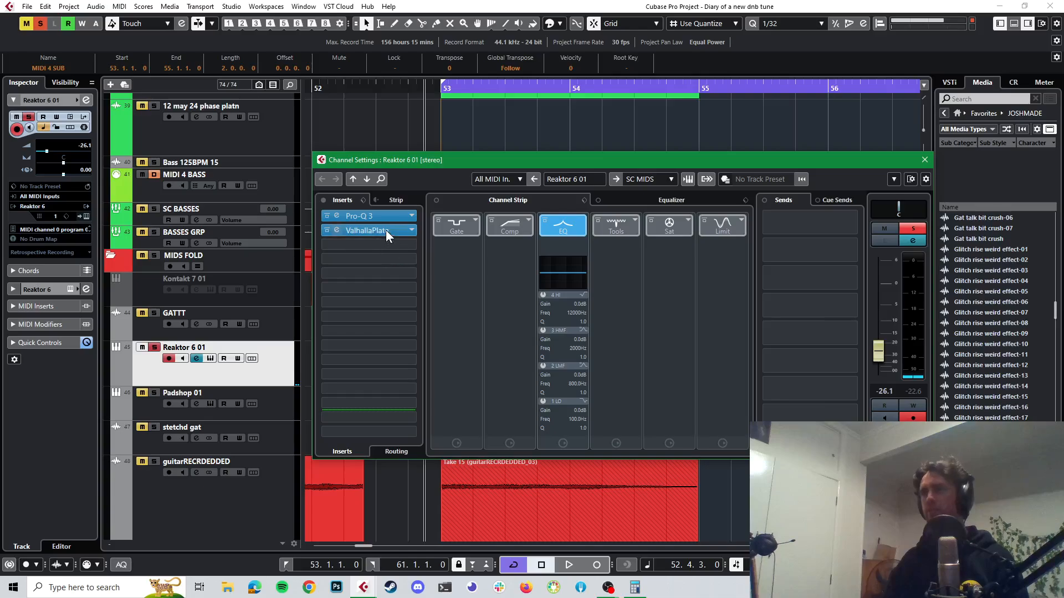
drag(385, 231, 390, 245)
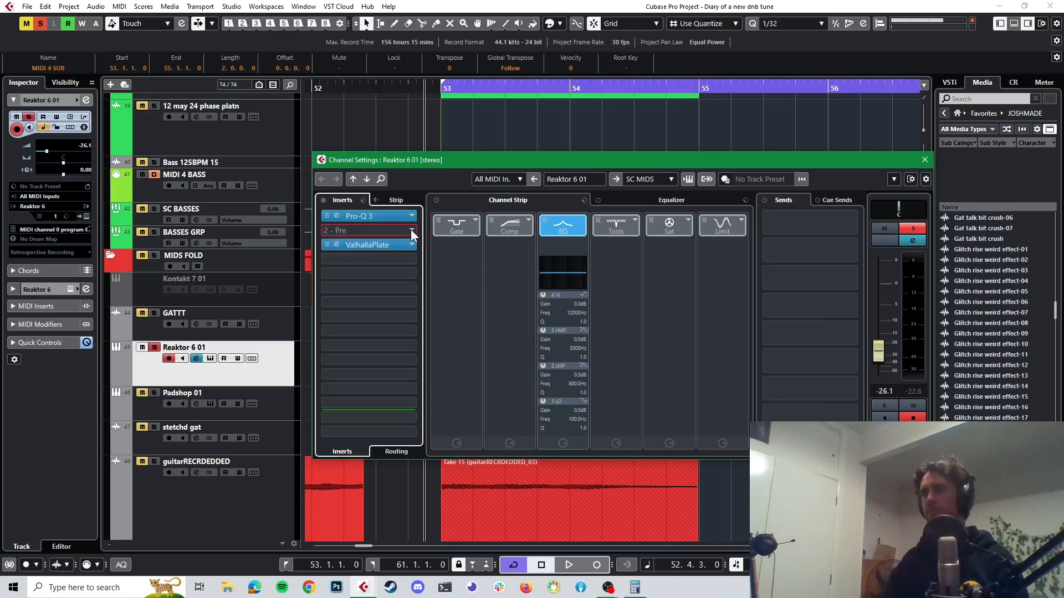
click(407, 229)
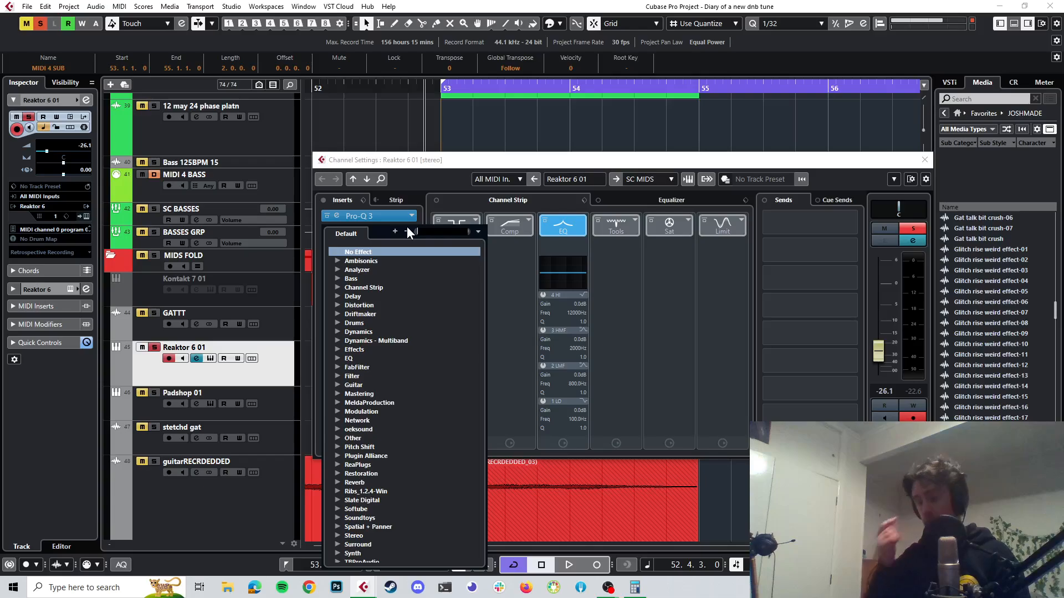
text(shaperbo)
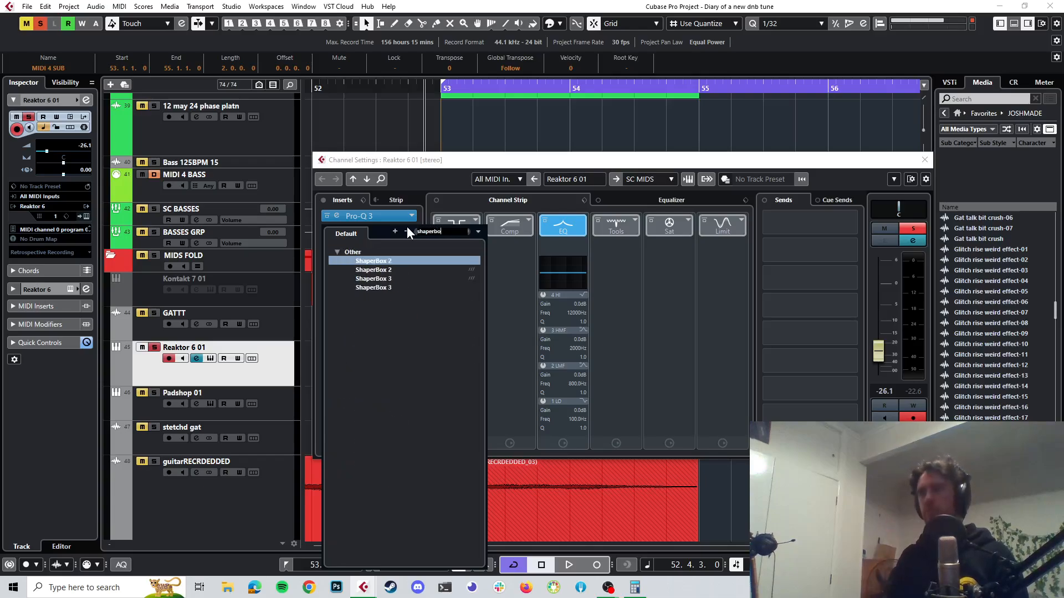
click(383, 277)
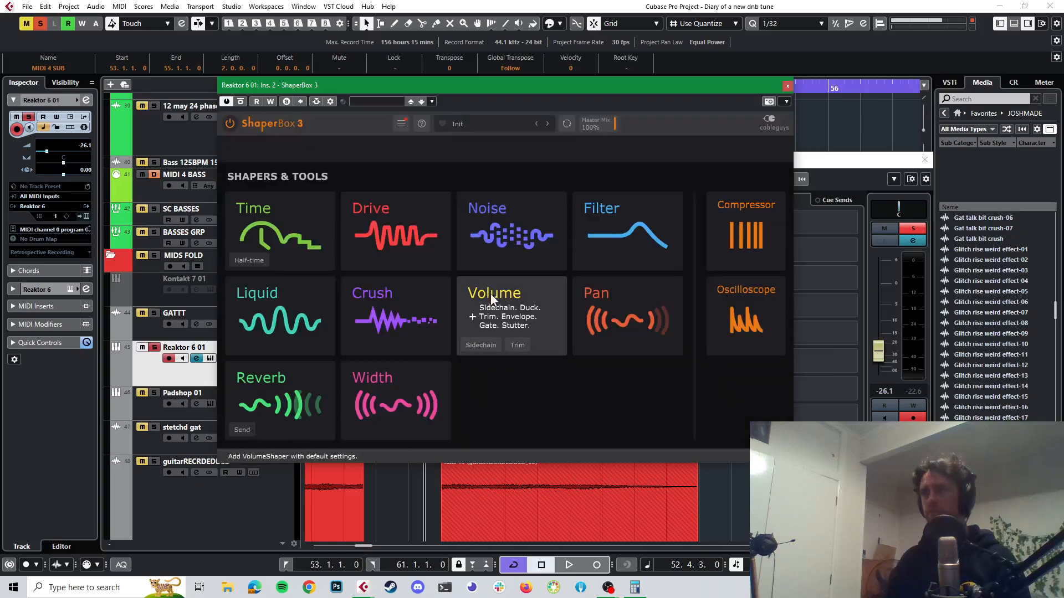
- Add a Volume shaper with default settings in ShaperBox 3 and set its length to 1/8
click(491, 302)
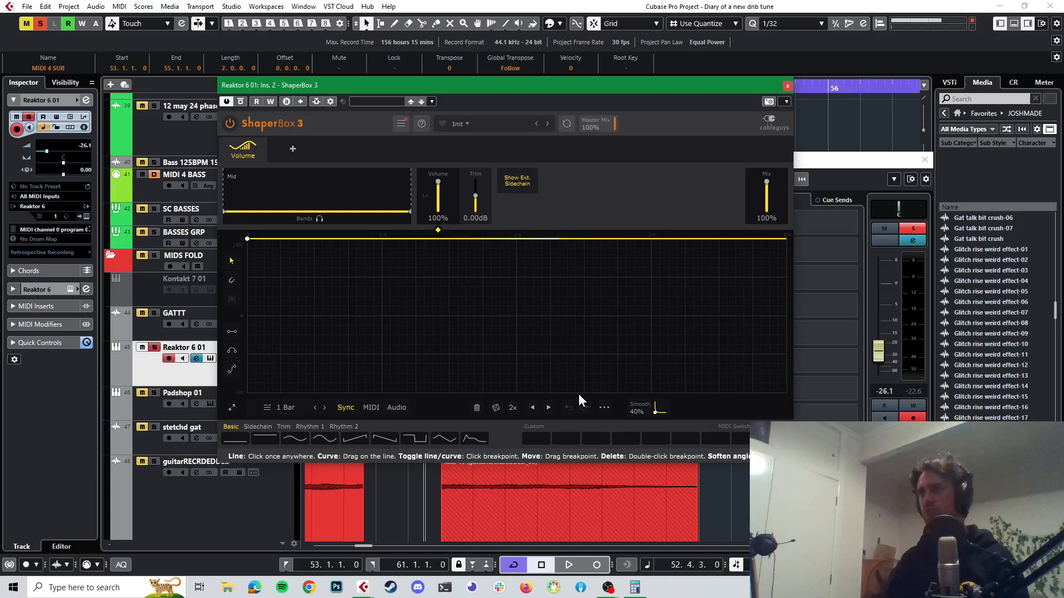
click(287, 408)
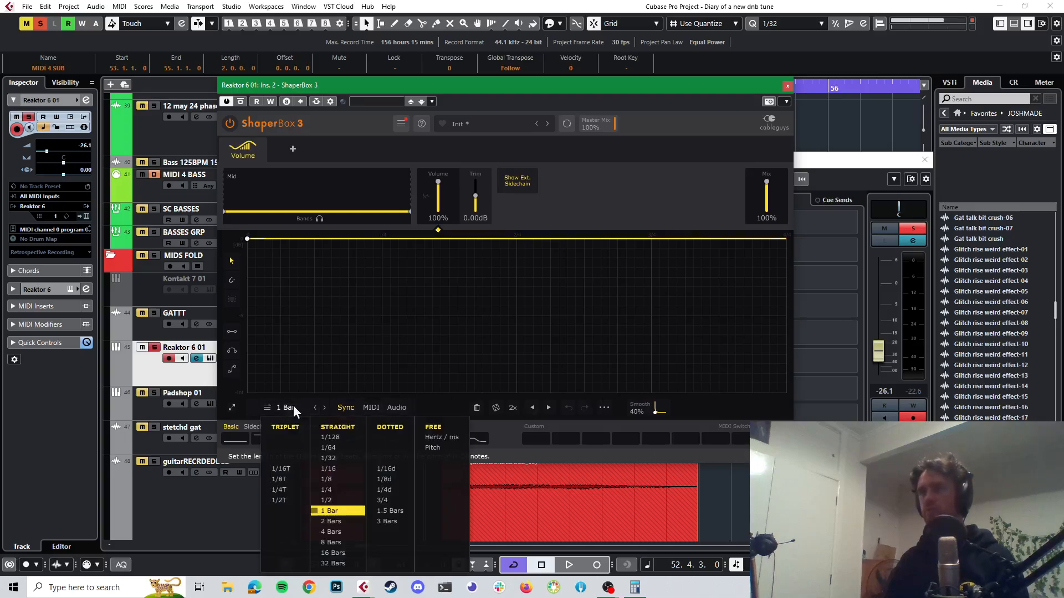
click(349, 480)
- Draw a volume curve that holds full level briefly, ramps down to silence before the cycle's end, and play it
click(734, 385)
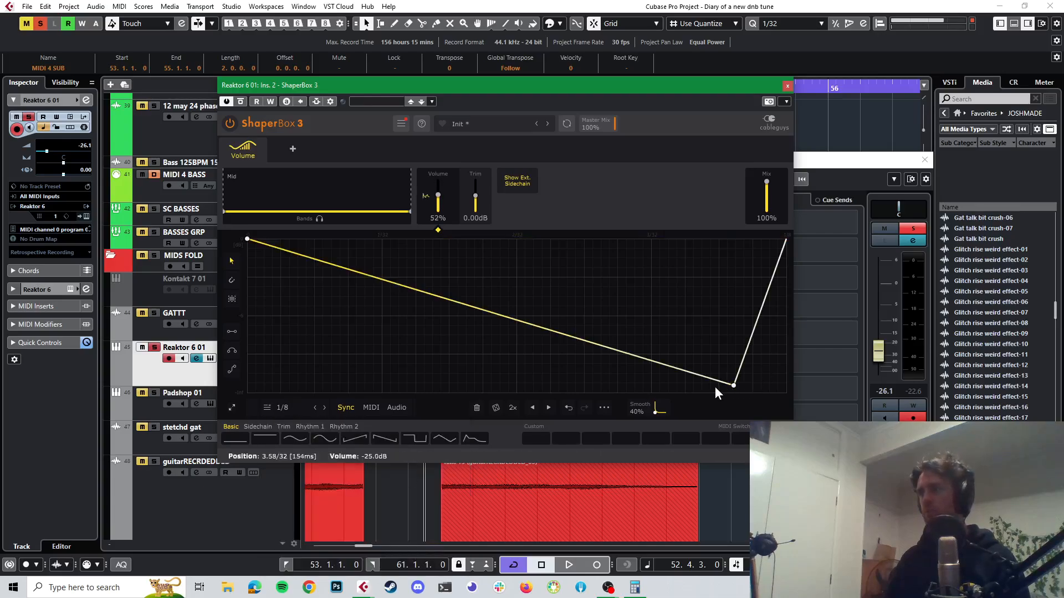
click(784, 390)
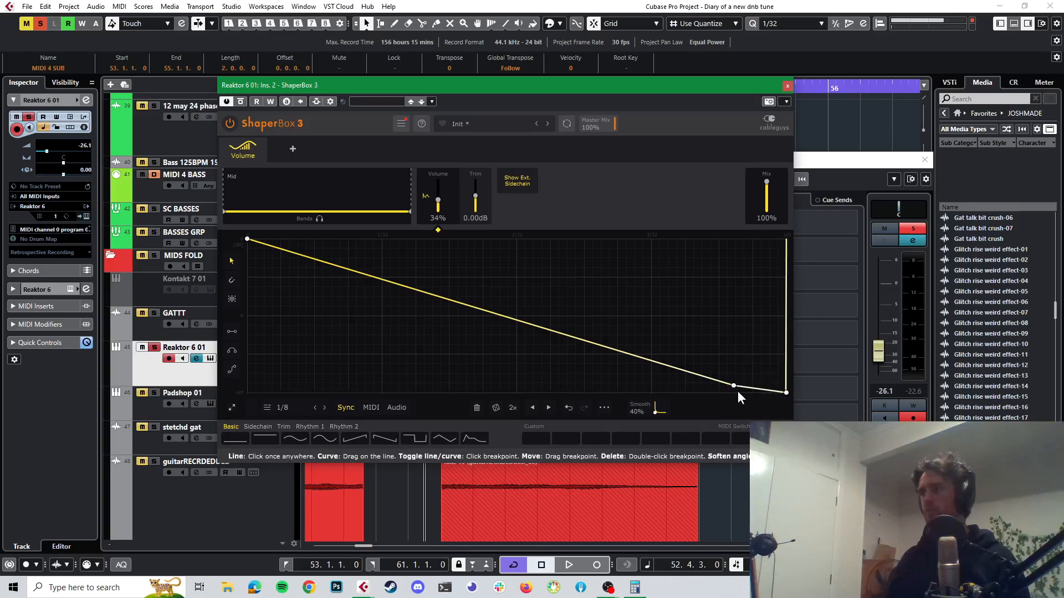
drag(734, 386, 730, 392)
click(342, 247)
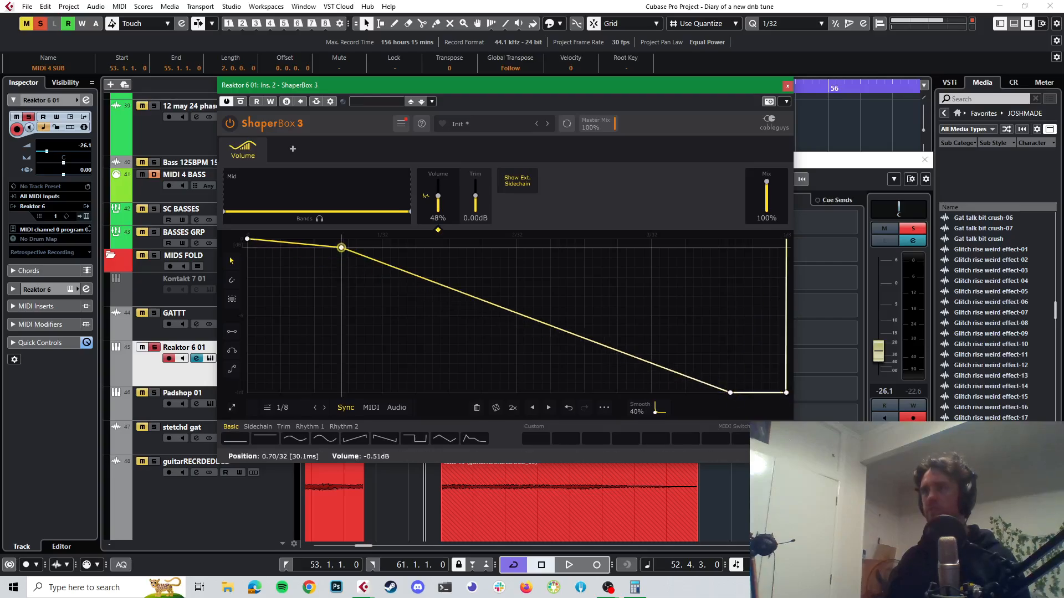
drag(341, 248, 281, 239)
key(space)
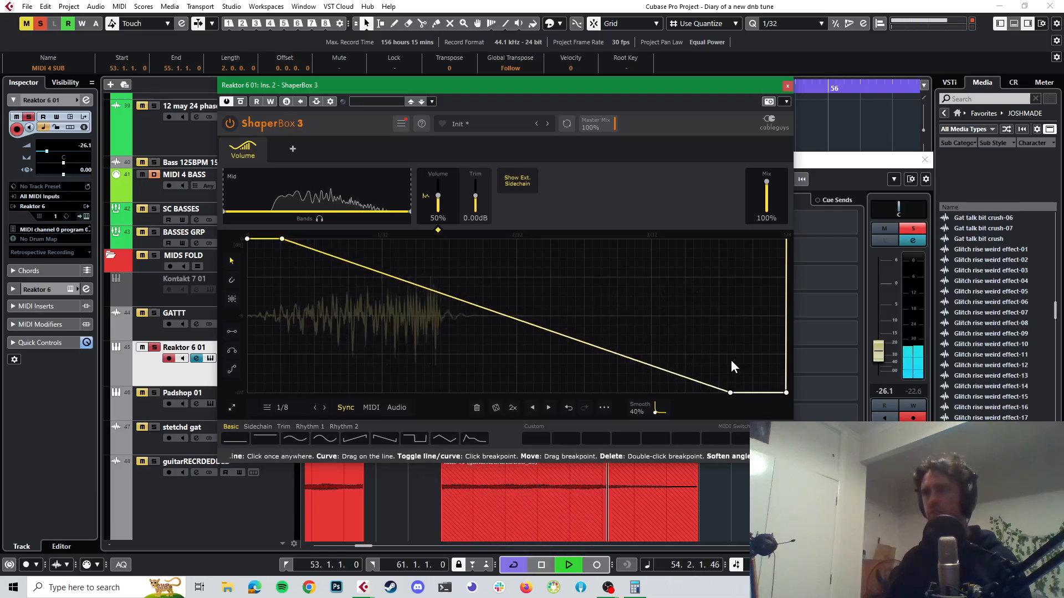
key(space)
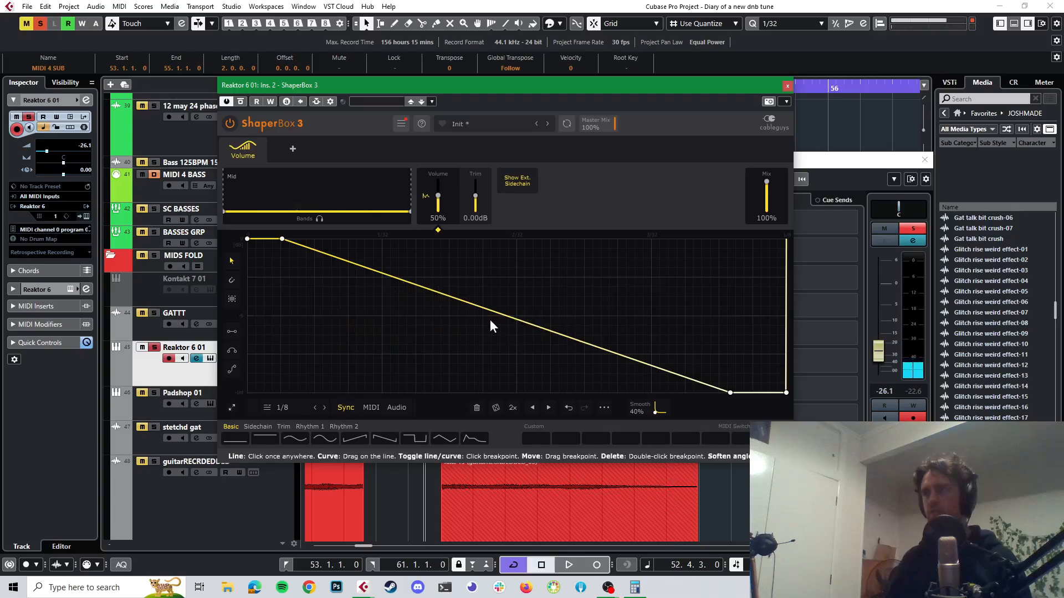
key(space)
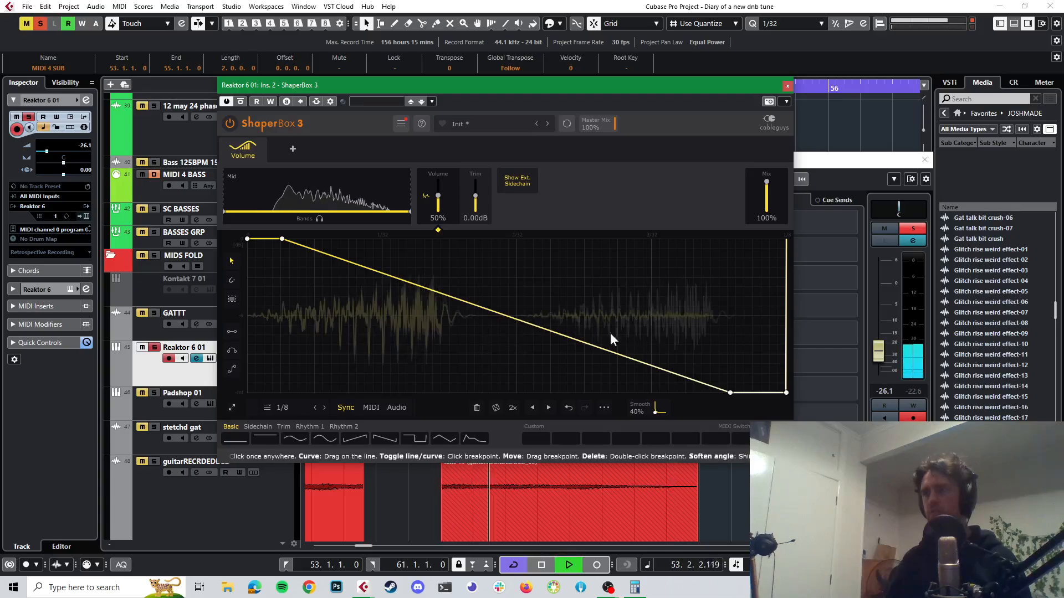
- Set the volume shaper's length to 1/16 and start playback
click(282, 407)
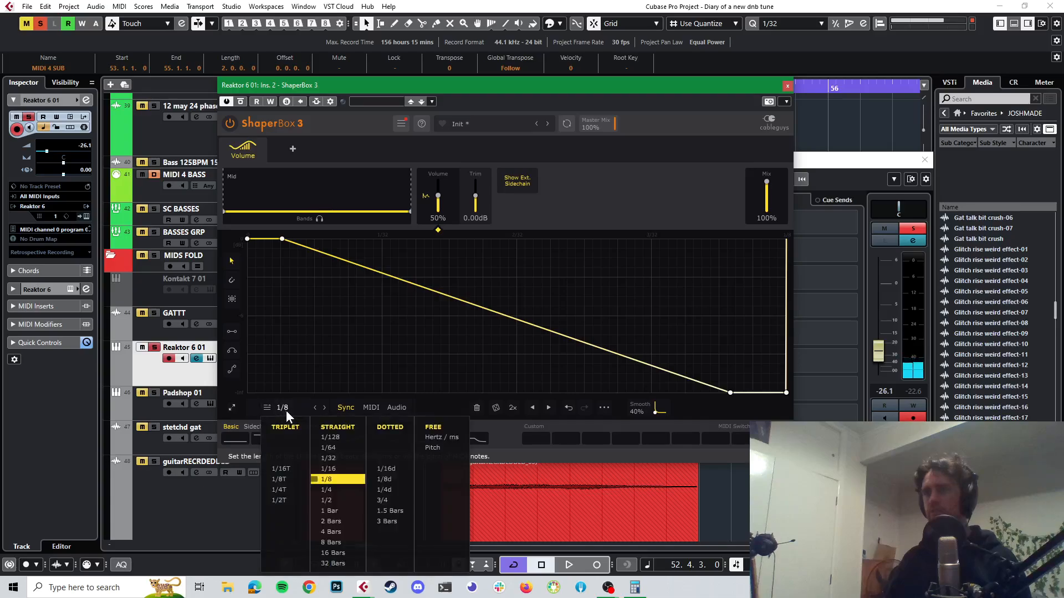
click(318, 469)
key(space)
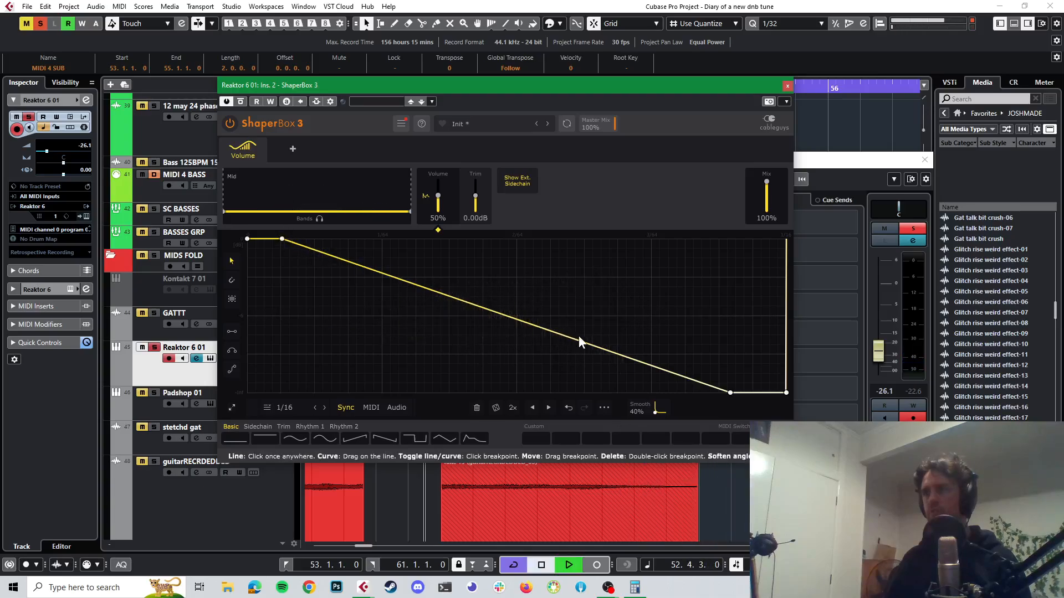
- Reshape the volume curve to hold full level for about a third of the cycle and curve down to silence by about two thirds
drag(585, 342, 637, 335)
drag(730, 392, 637, 393)
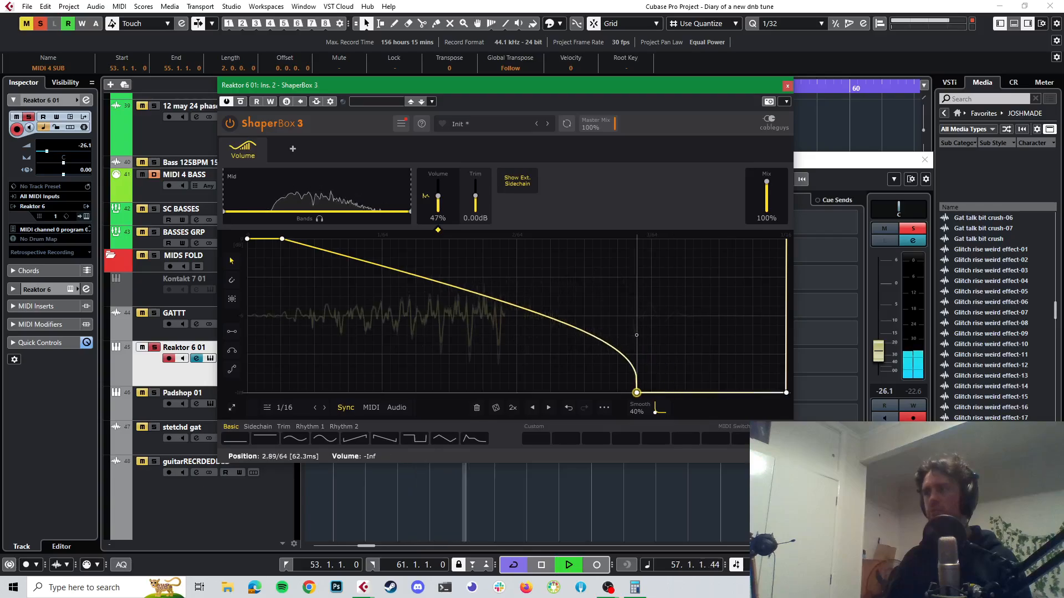
drag(636, 336, 568, 366)
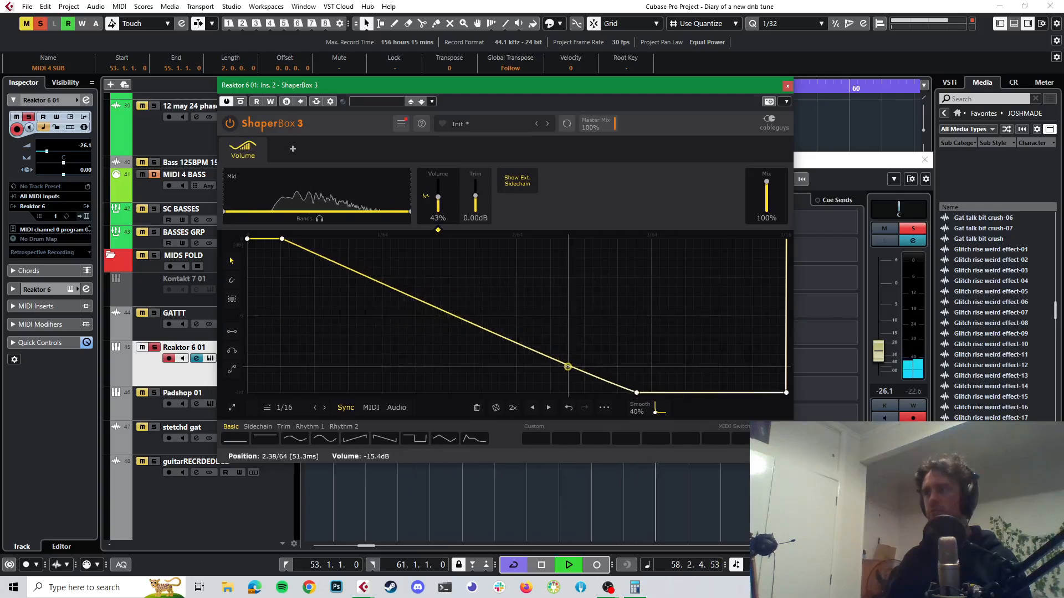
drag(282, 239, 425, 239)
drag(636, 393, 506, 341)
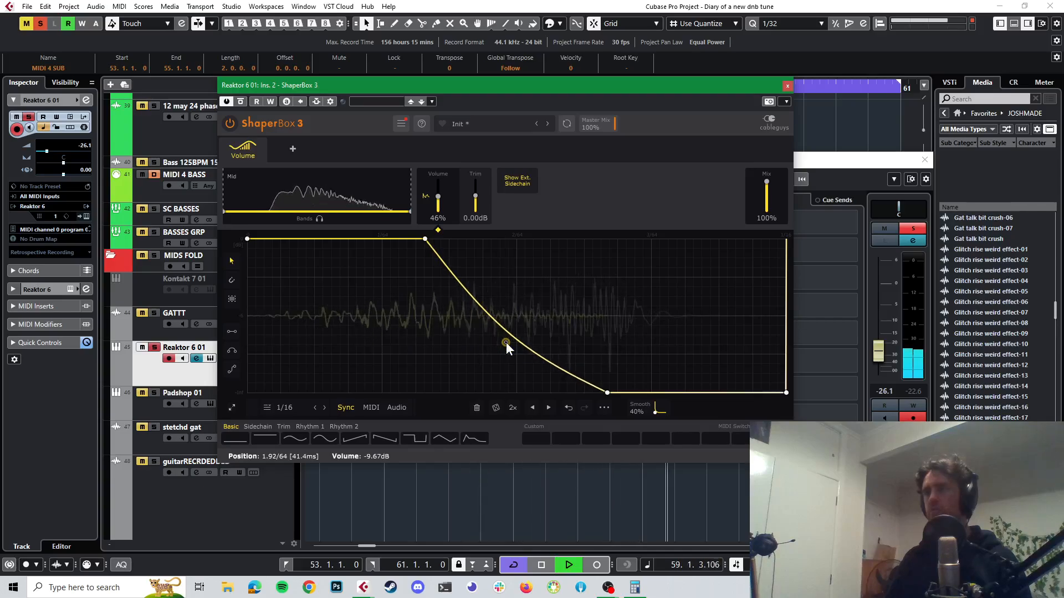
key(space)
click(787, 86)
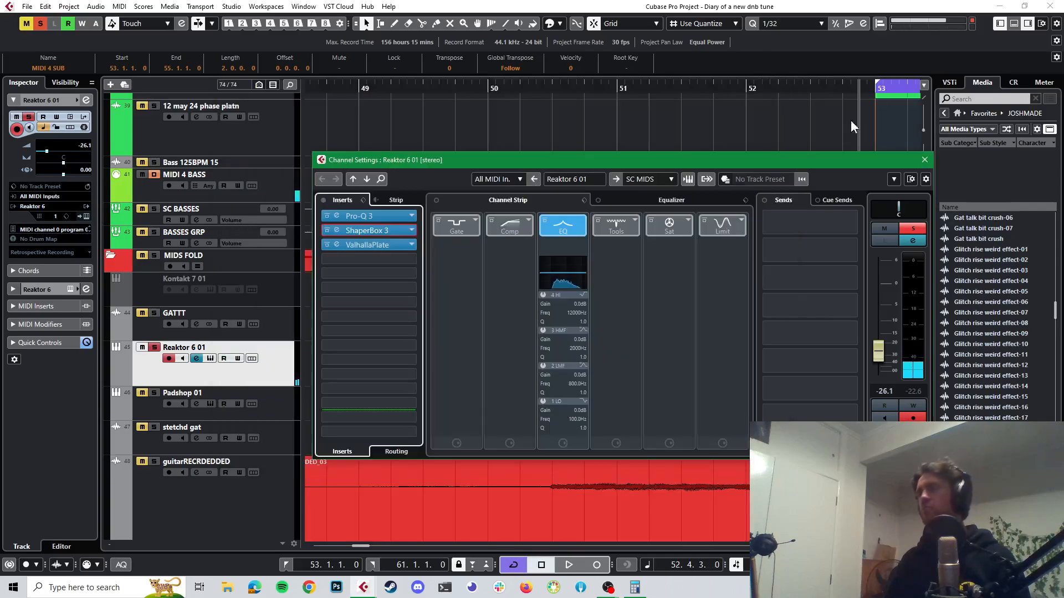
click(916, 161)
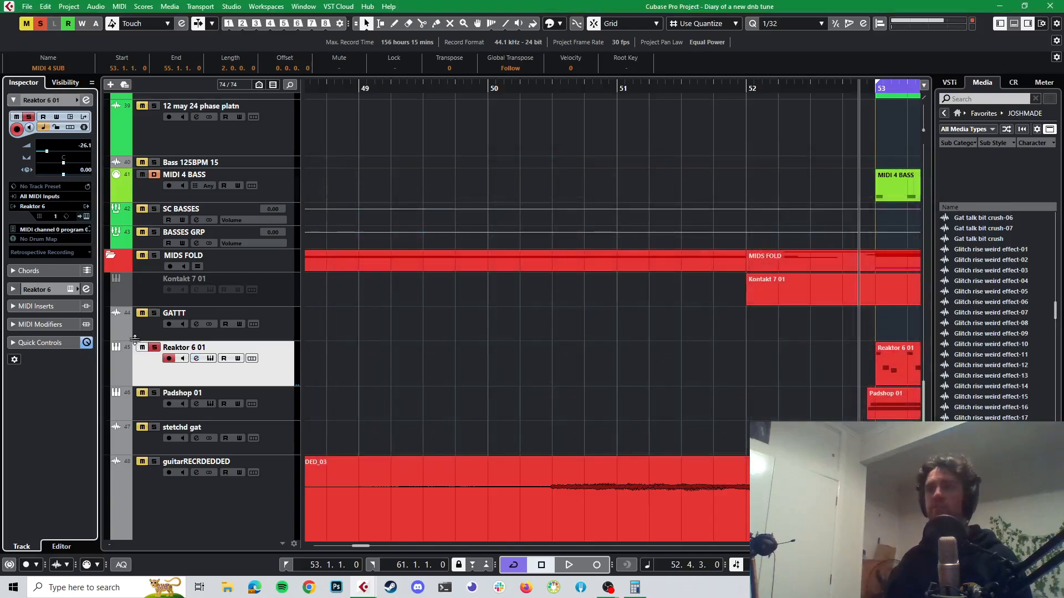
- Unsolo the Reaktor 6 01 track and raise its volume to -25.2 during full-mix playback
scroll(425, 326, right, 5)
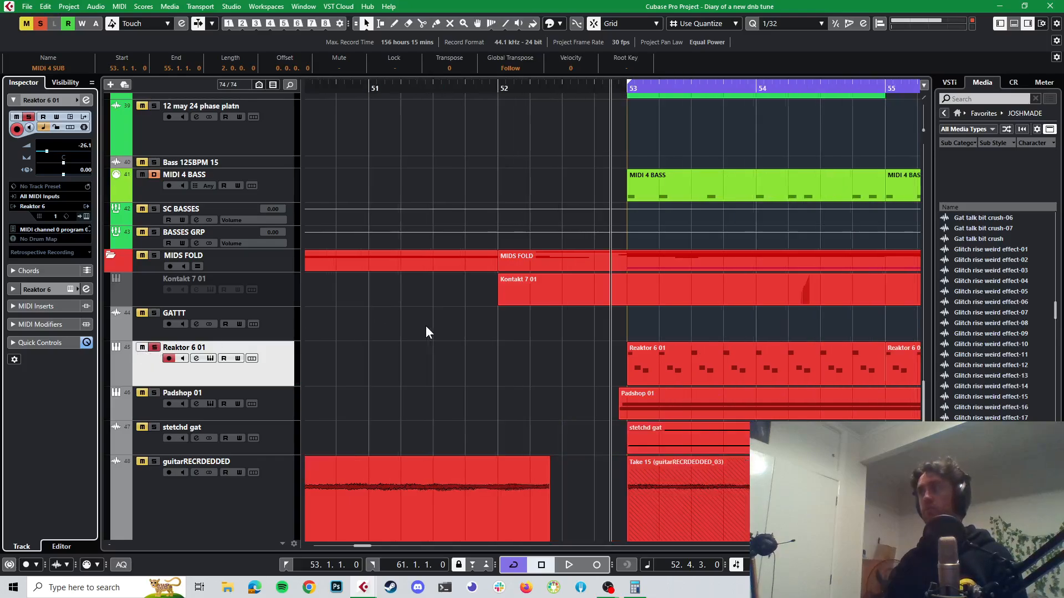
click(154, 348)
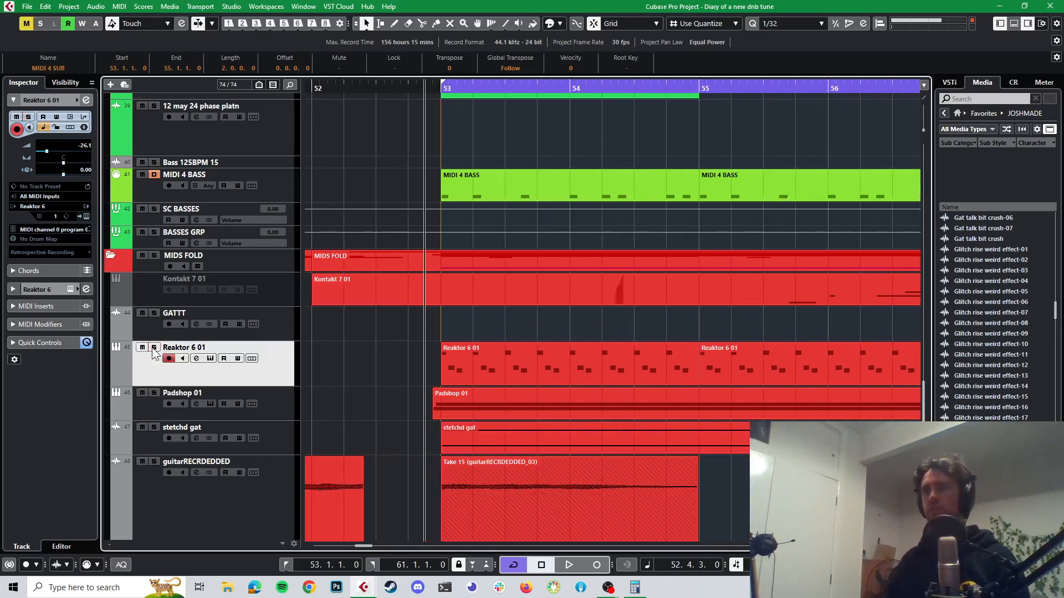
key(space)
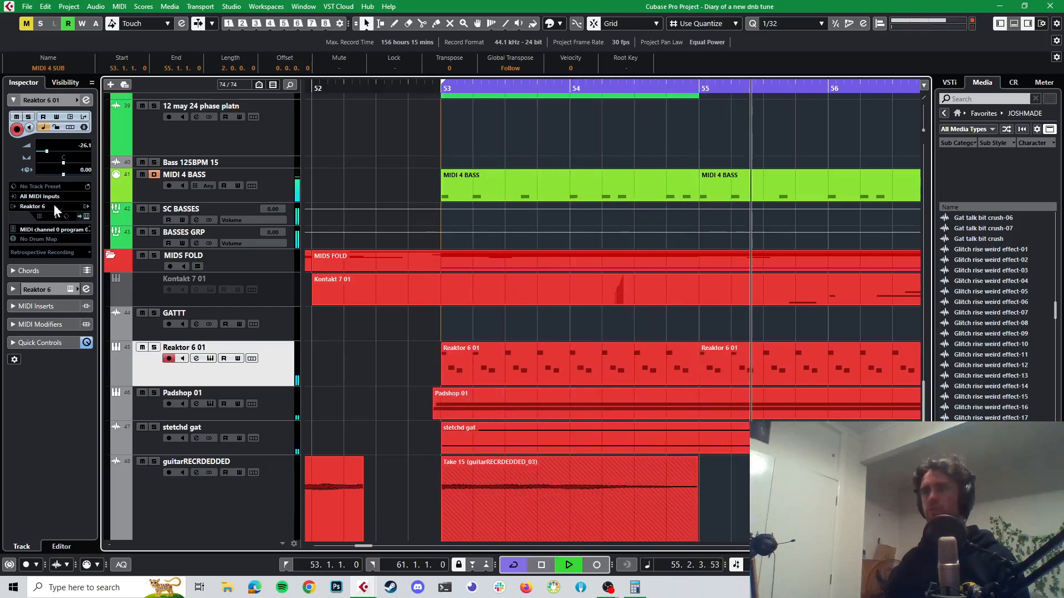
scroll(85, 145, up, 1)
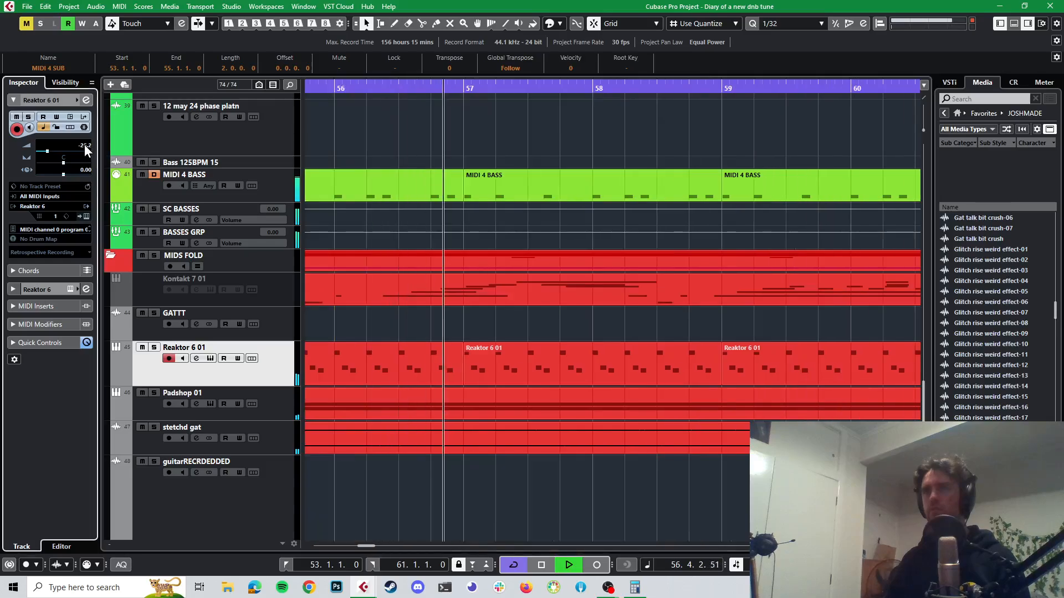
scroll(574, 245, up, 5)
scroll(574, 249, up, 5)
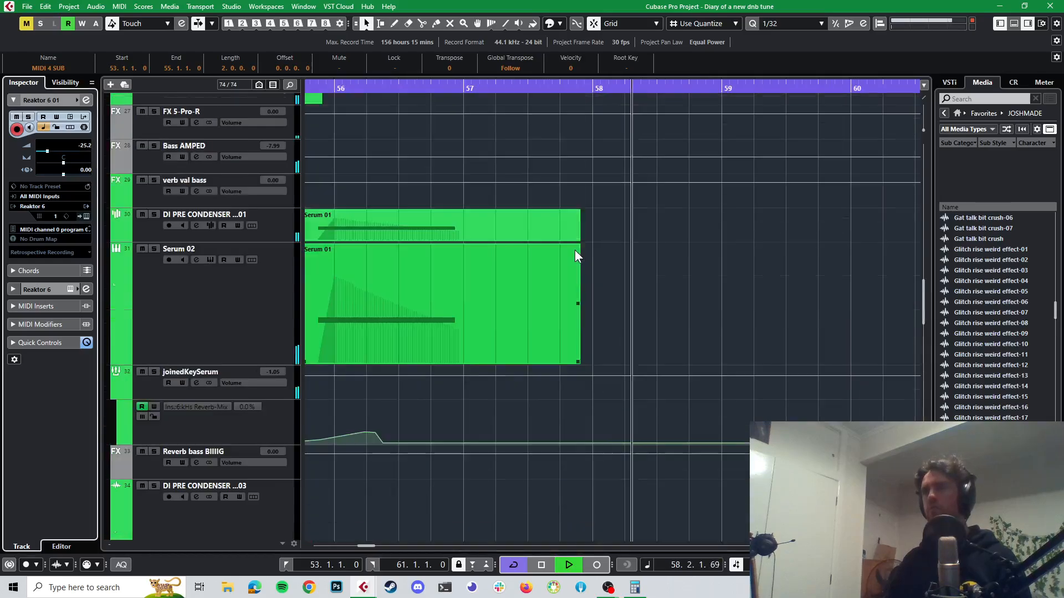
scroll(632, 278, down, 3)
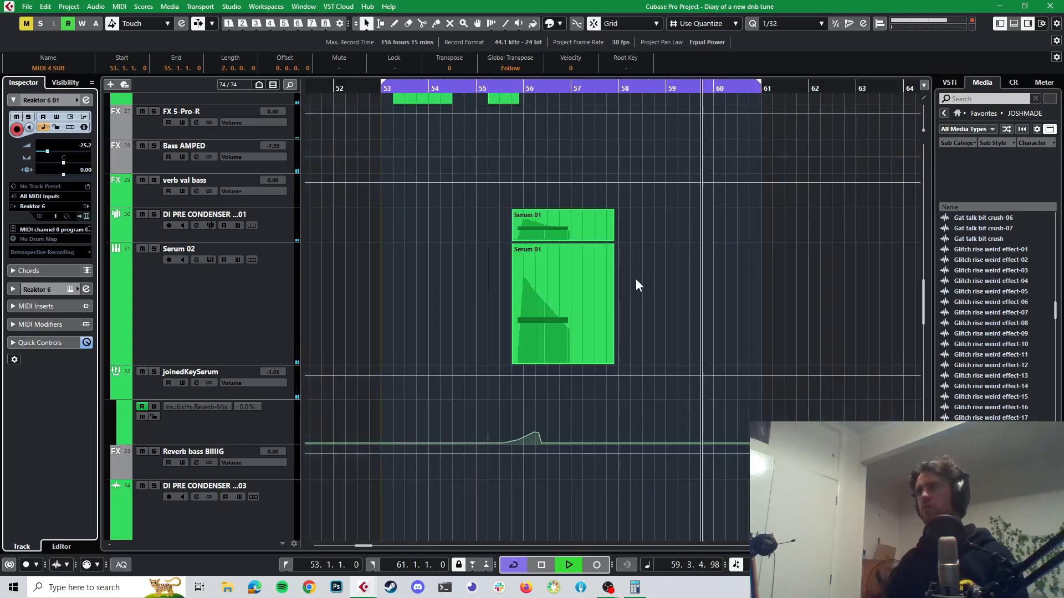
scroll(636, 279, left, 3)
scroll(636, 280, right, 4)
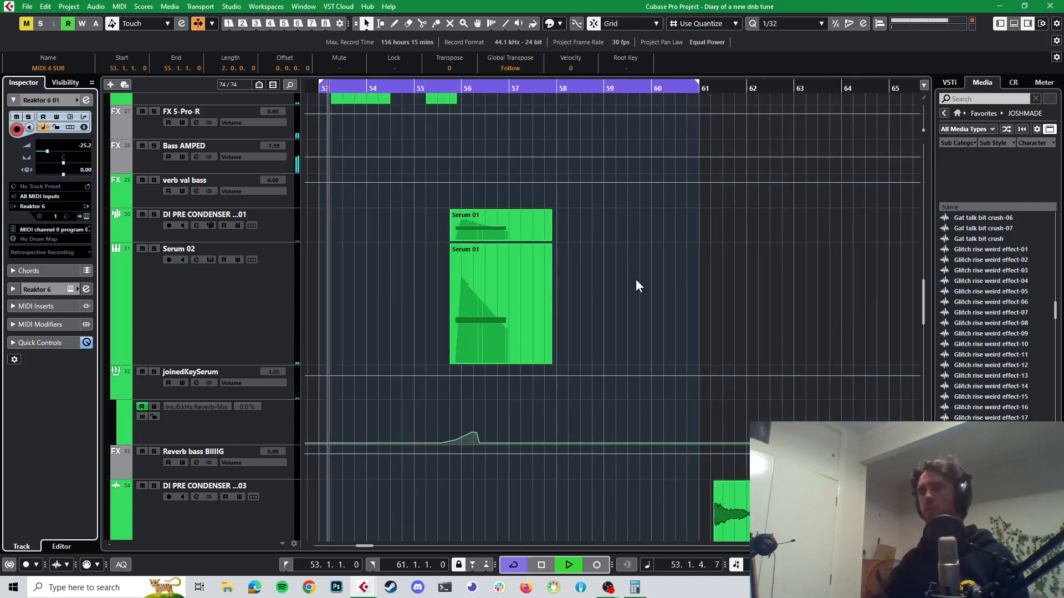
- Solo the Glitch rise weird effect-19 track in the bass folder, play it from just before bar 53, and select it
scroll(344, 244, up, 9)
scroll(337, 238, up, 10)
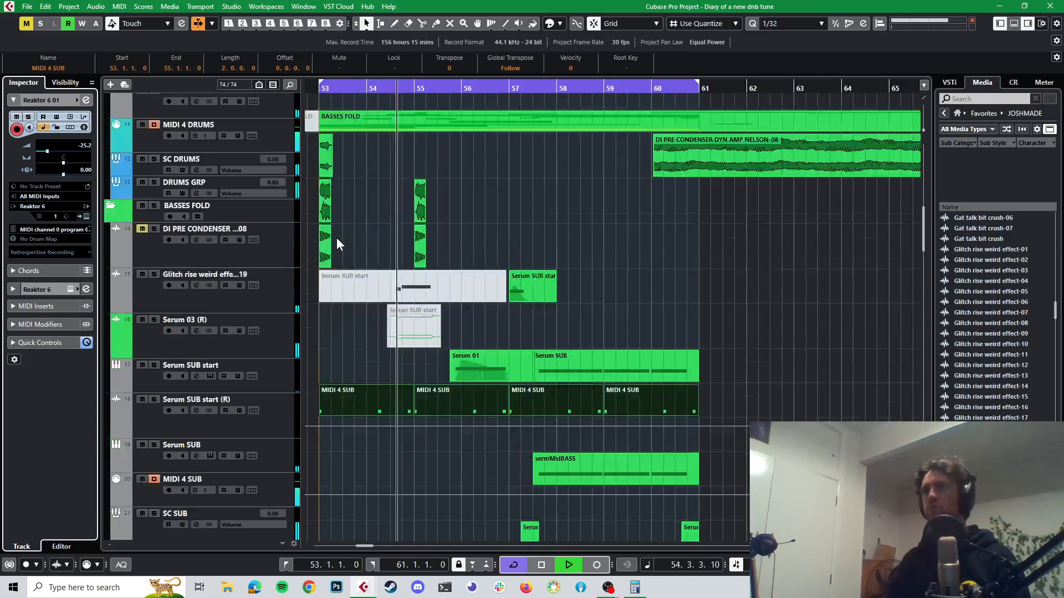
scroll(338, 244, down, 4)
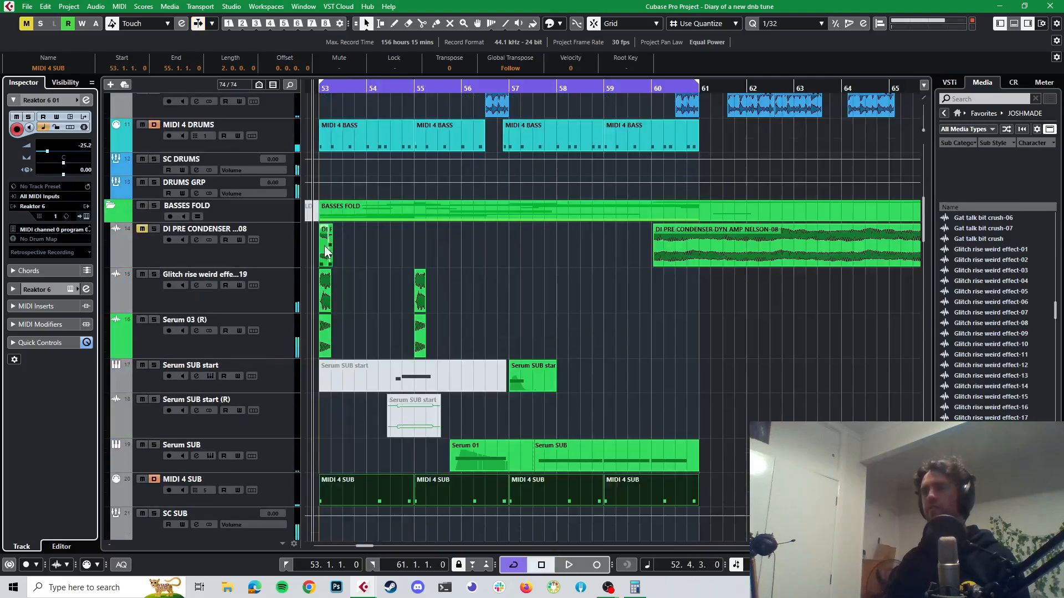
scroll(347, 297, up, 6)
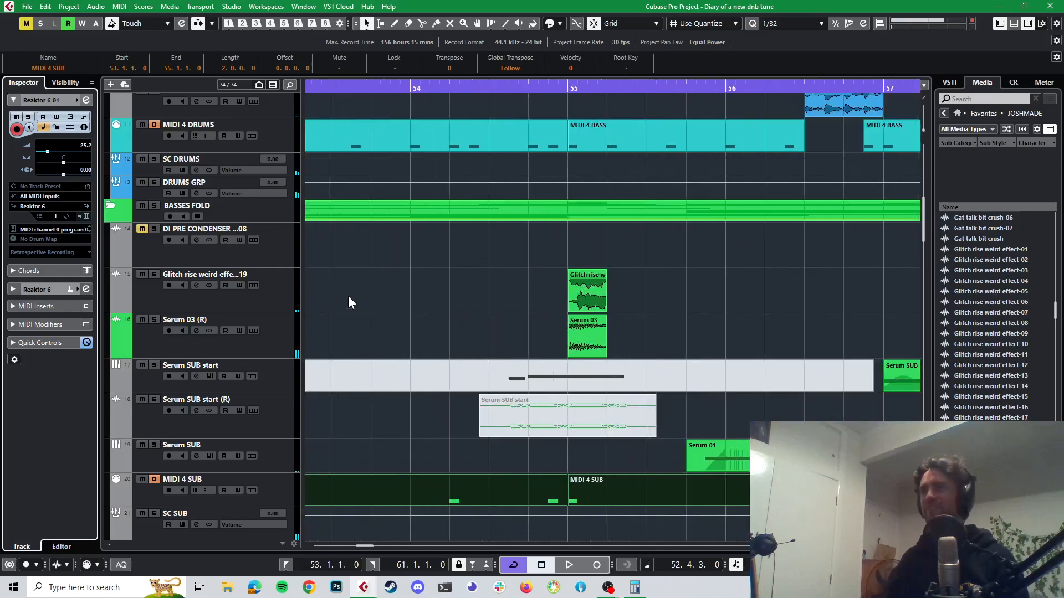
scroll(348, 296, left, 3)
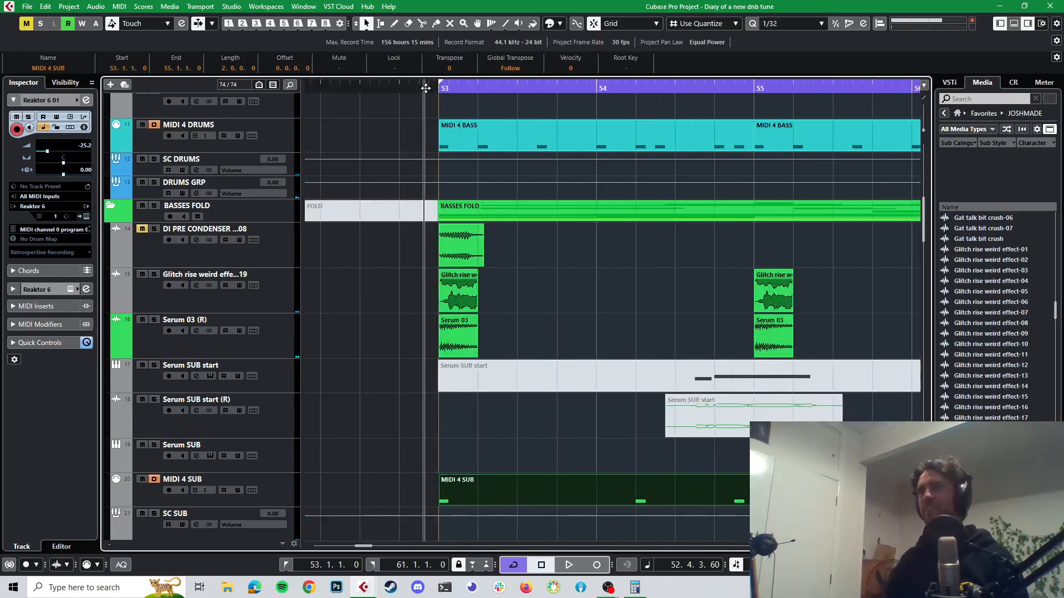
click(154, 274)
key(space)
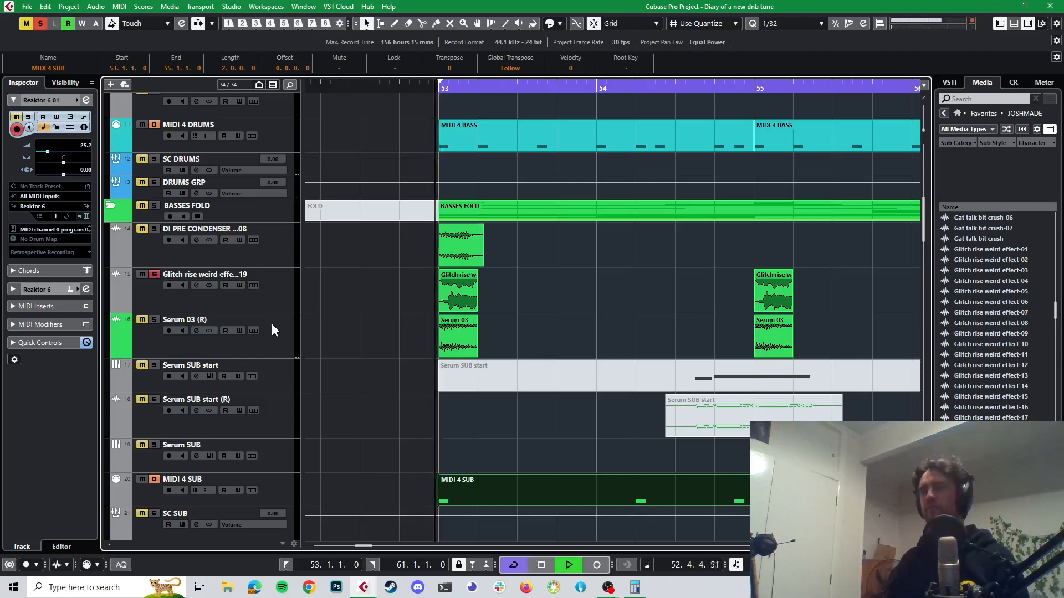
key(space)
click(273, 287)
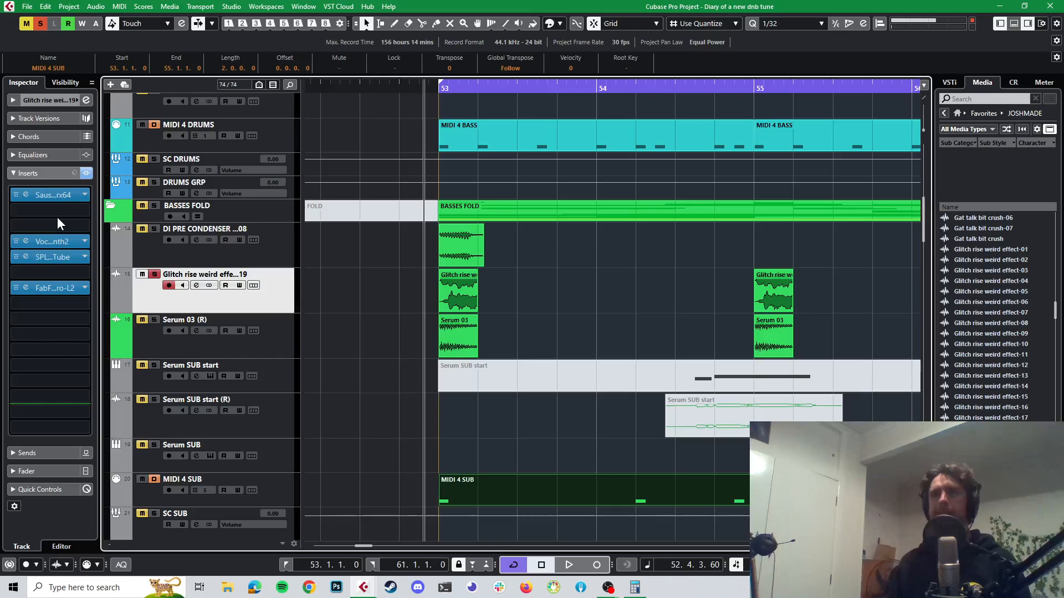
- Switch the Glitch rise track to the Stereo Combined Panner and narrow its stereo width to L54 and R50
click(38, 99)
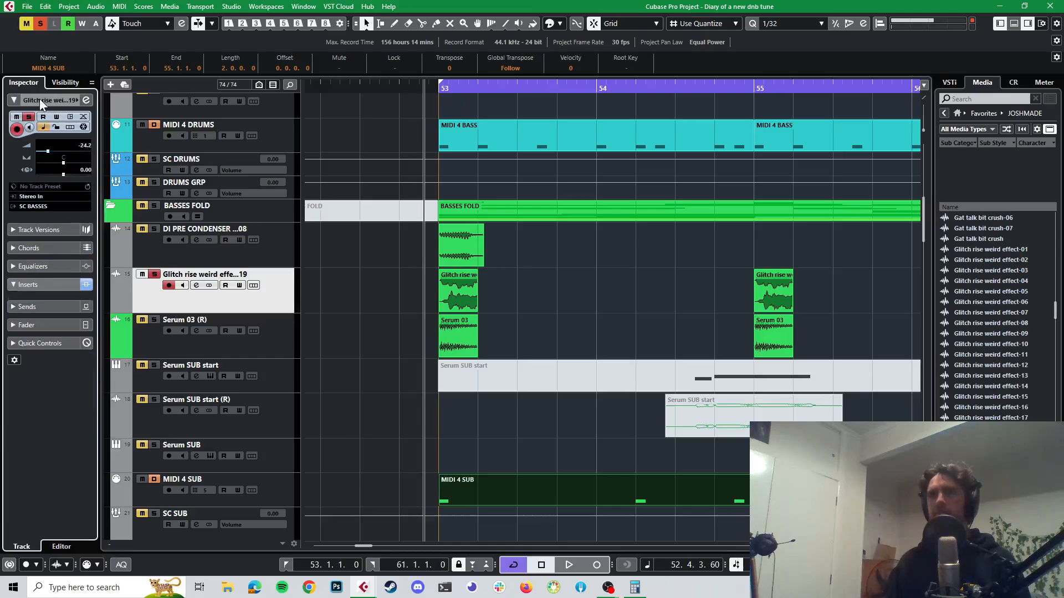
right_click(63, 175)
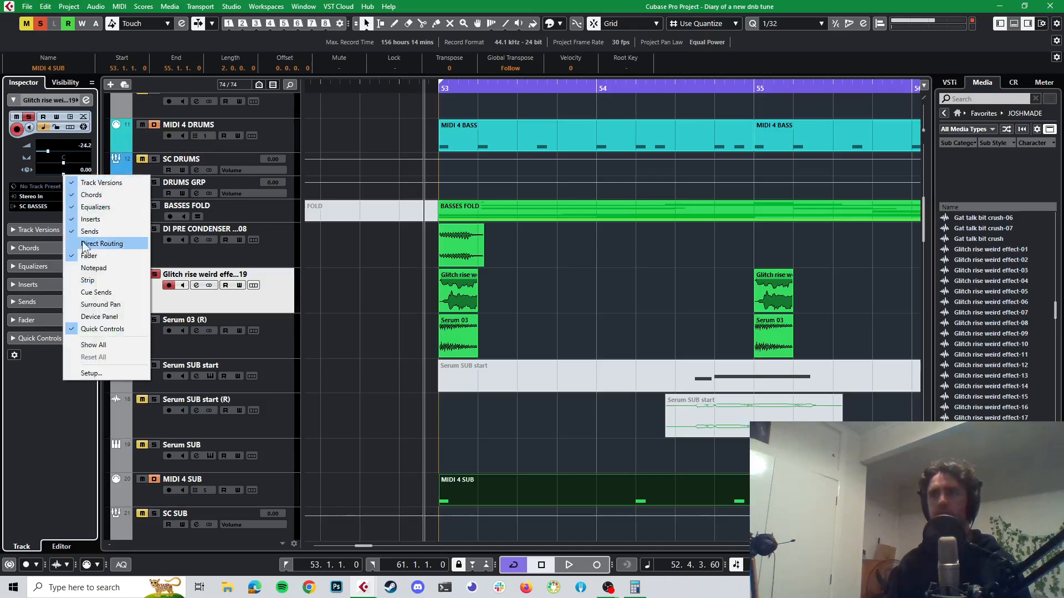
right_click(52, 172)
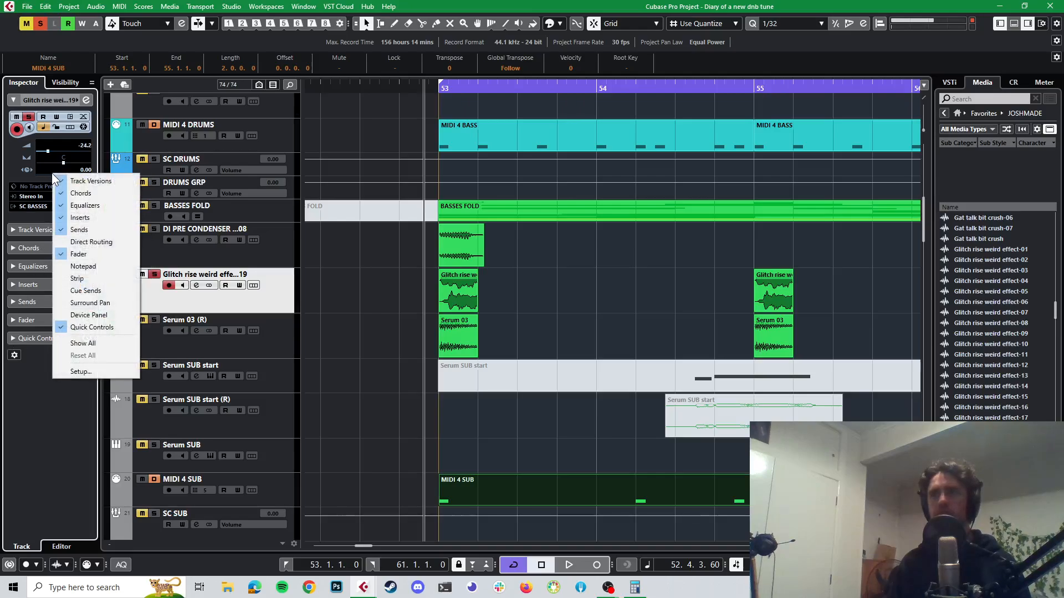
click(13, 174)
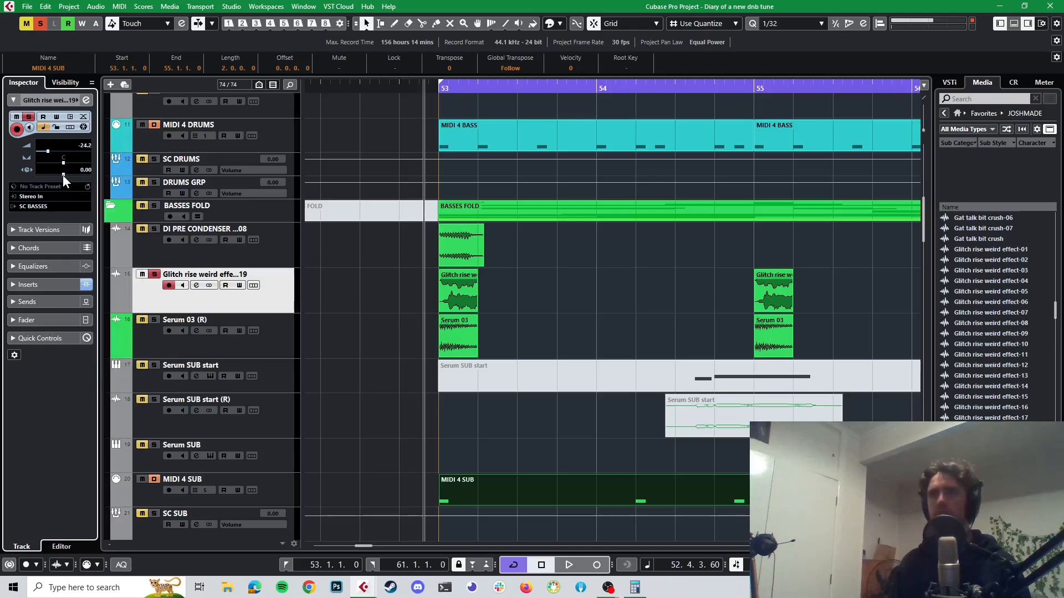
right_click(62, 163)
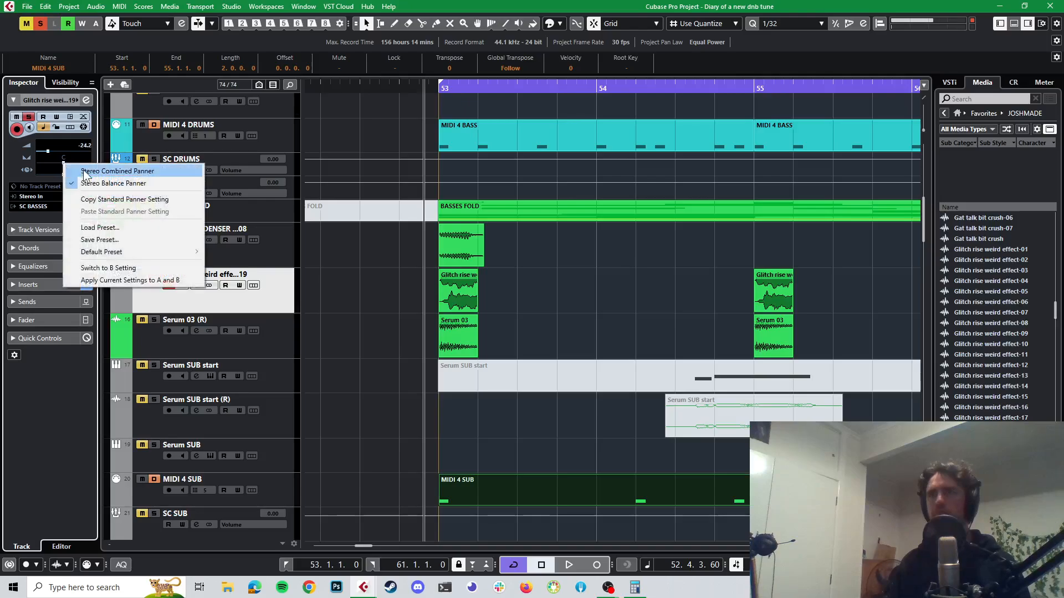
click(85, 172)
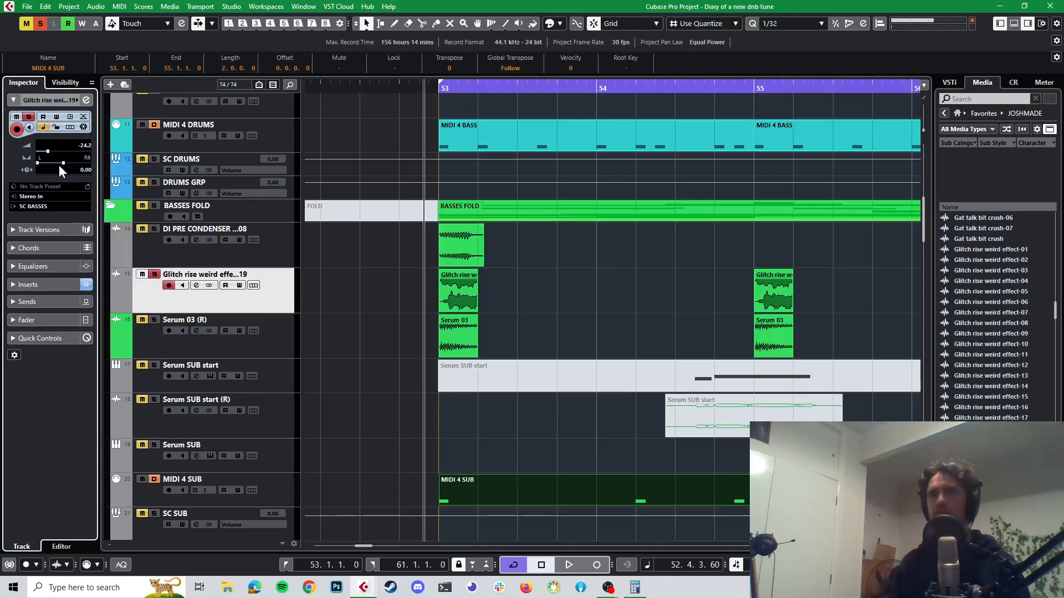
drag(63, 163, 62, 163)
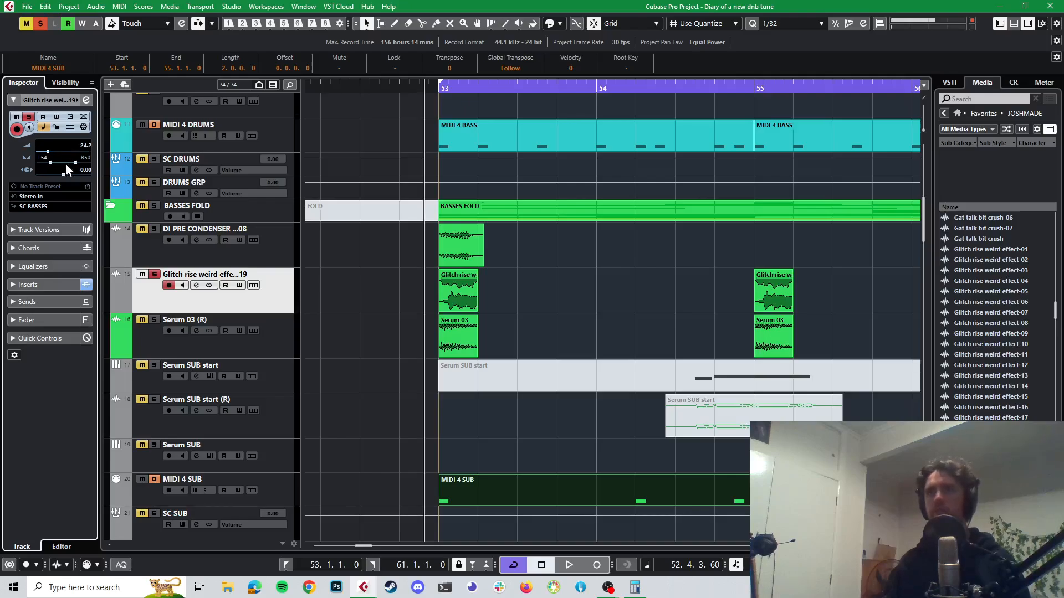
- Play the soloed Glitch rise track from just before bar 53 to check its narrowed stereo image
key(space)
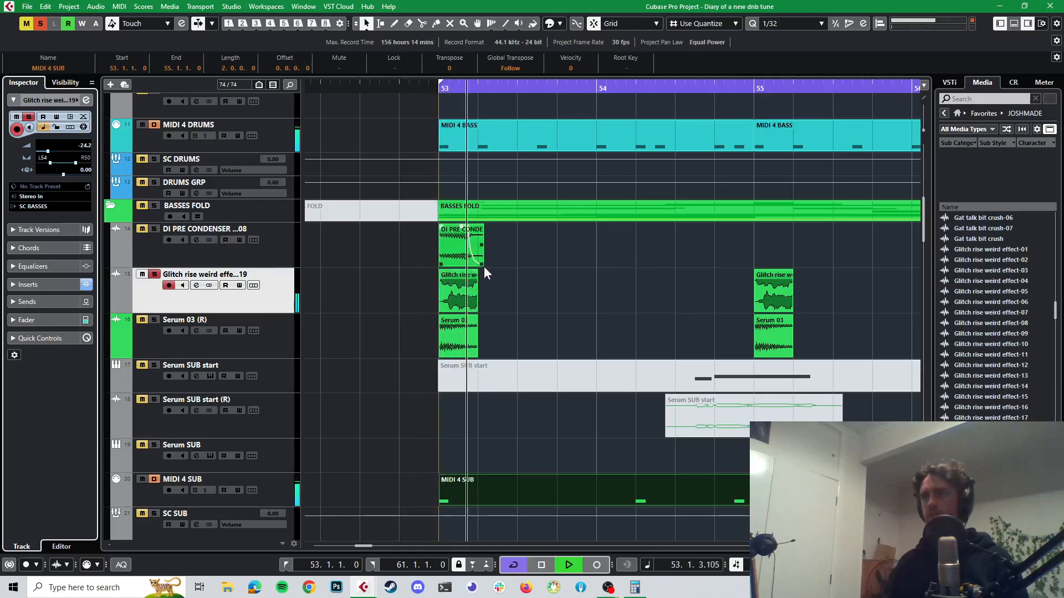
key(space)
key(space)
key(space)
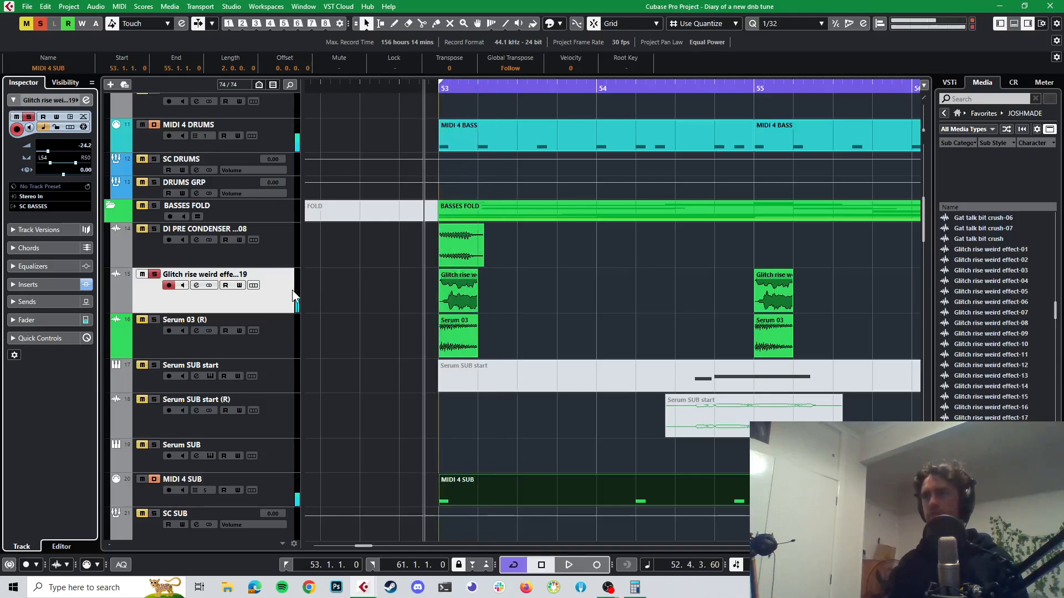
- Unsolo the Glitch rise track and play the section from just before bar 53 in the full mix
click(154, 274)
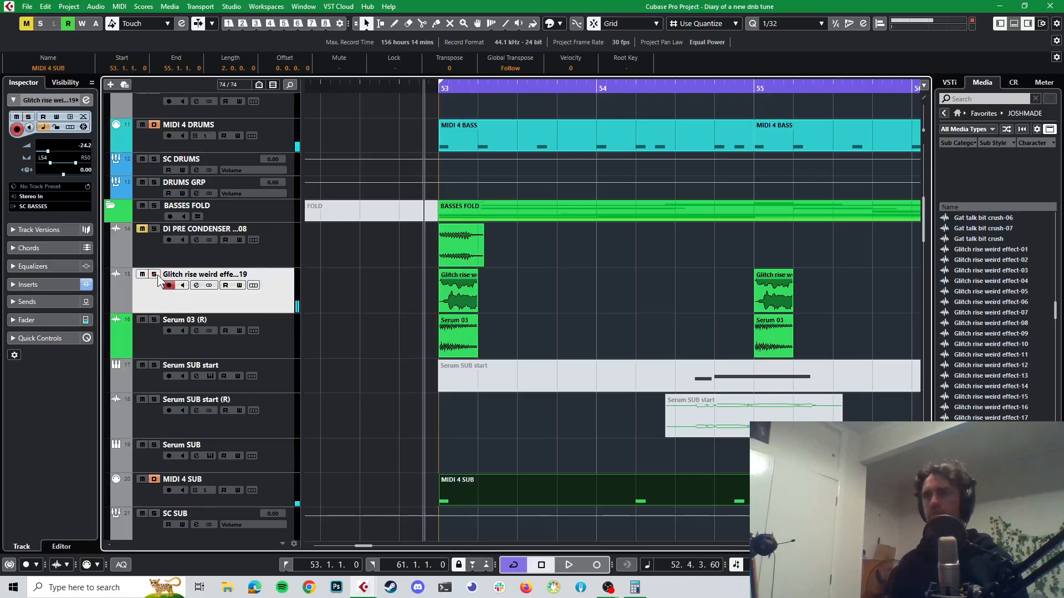
key(space)
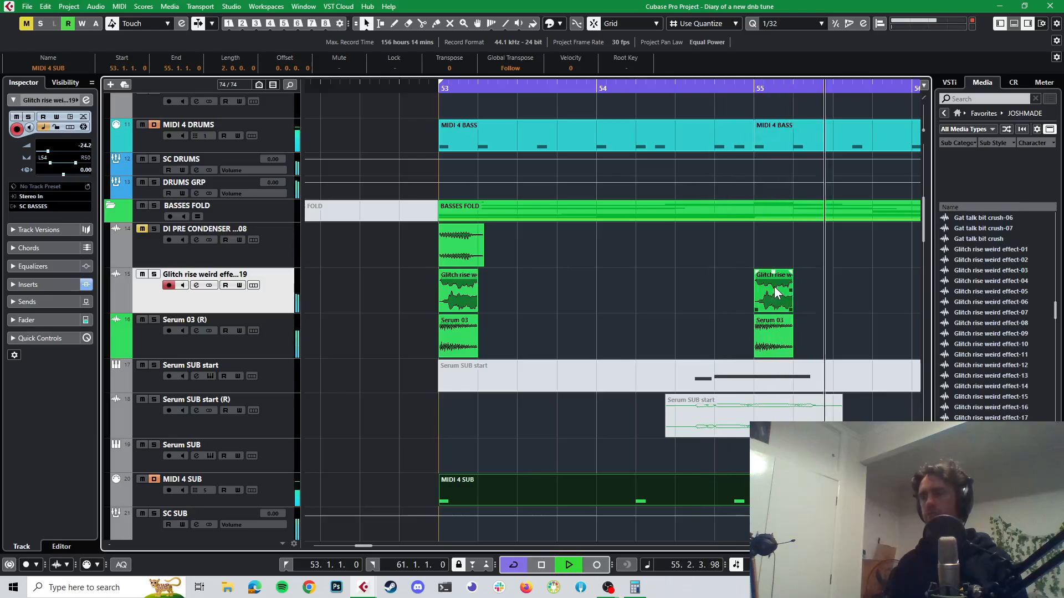
key(space)
key(space)
key(space)
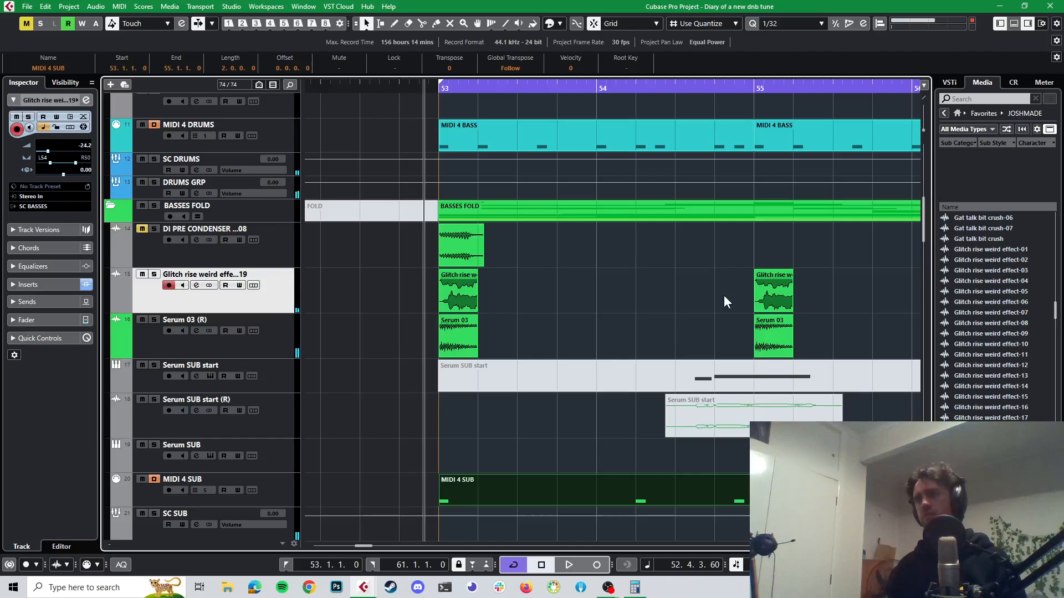
key(space)
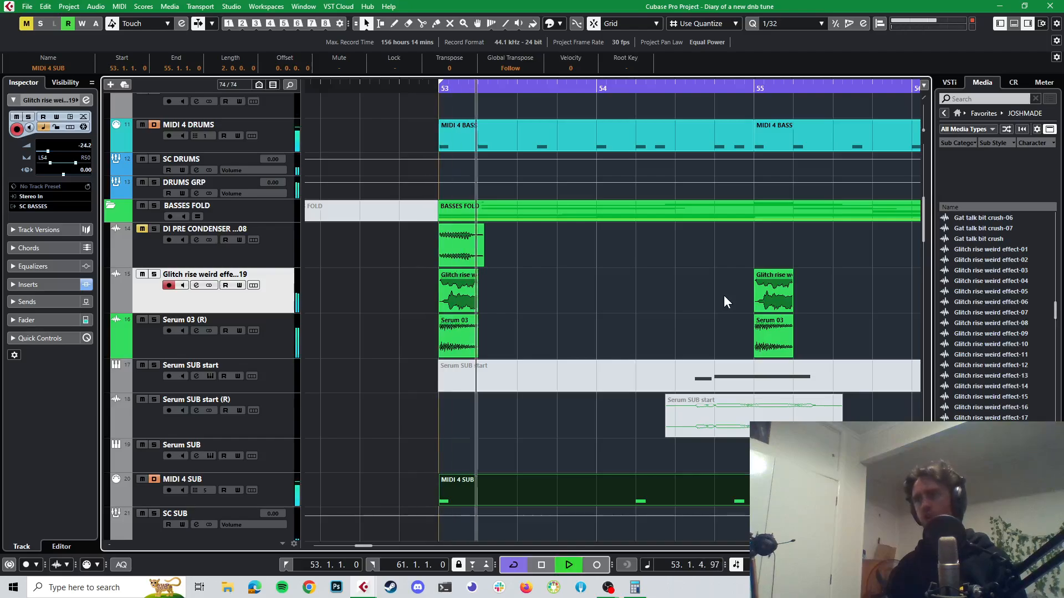
- Raise the Glitch rise track's volume to -17.8 and replay the start of bar 53 in the full mix
key(space)
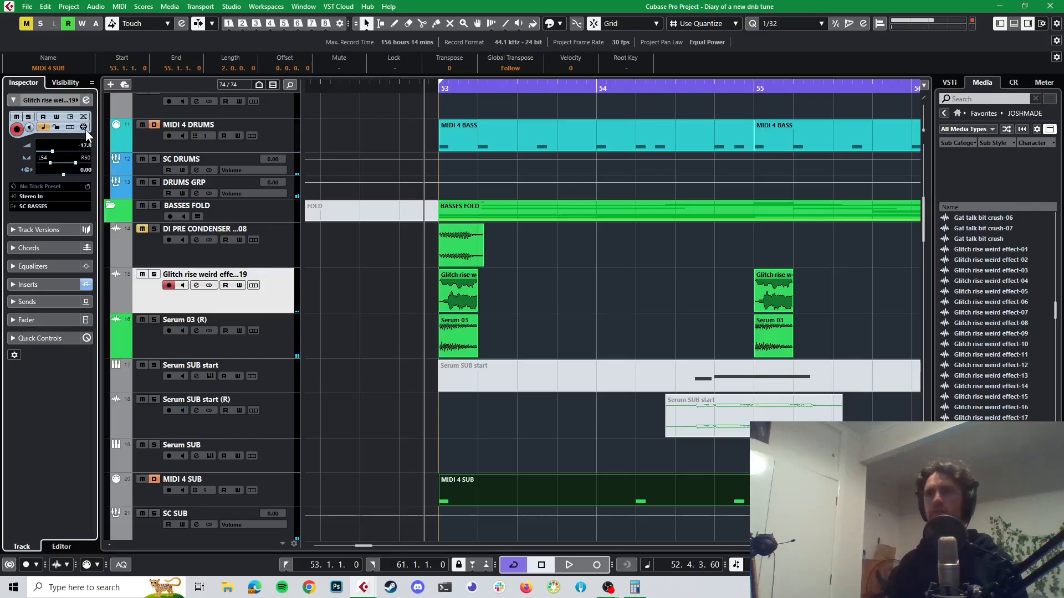
key(space)
key(space)
key(space)
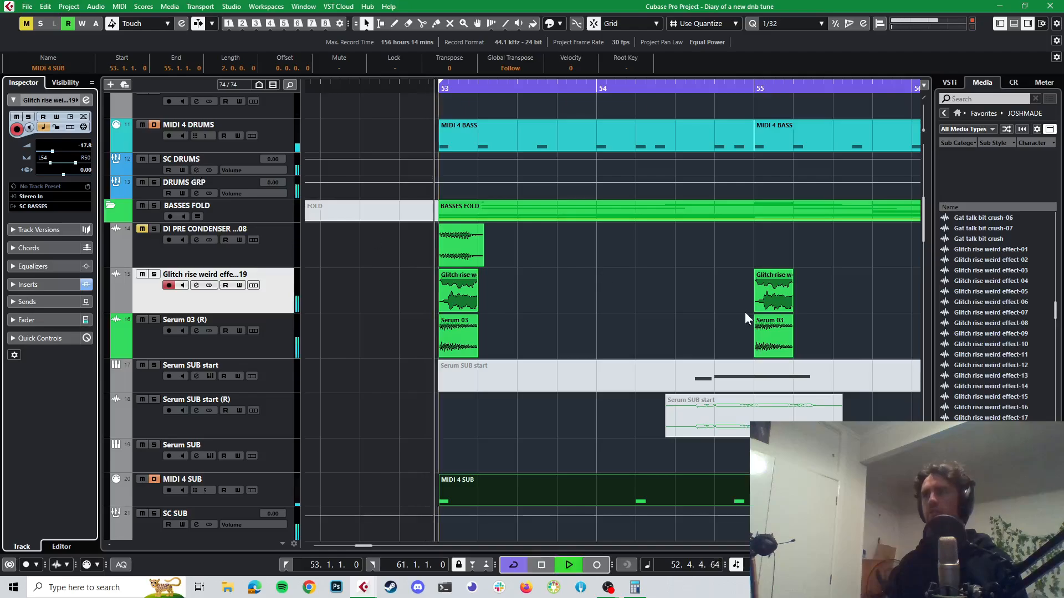
key(space)
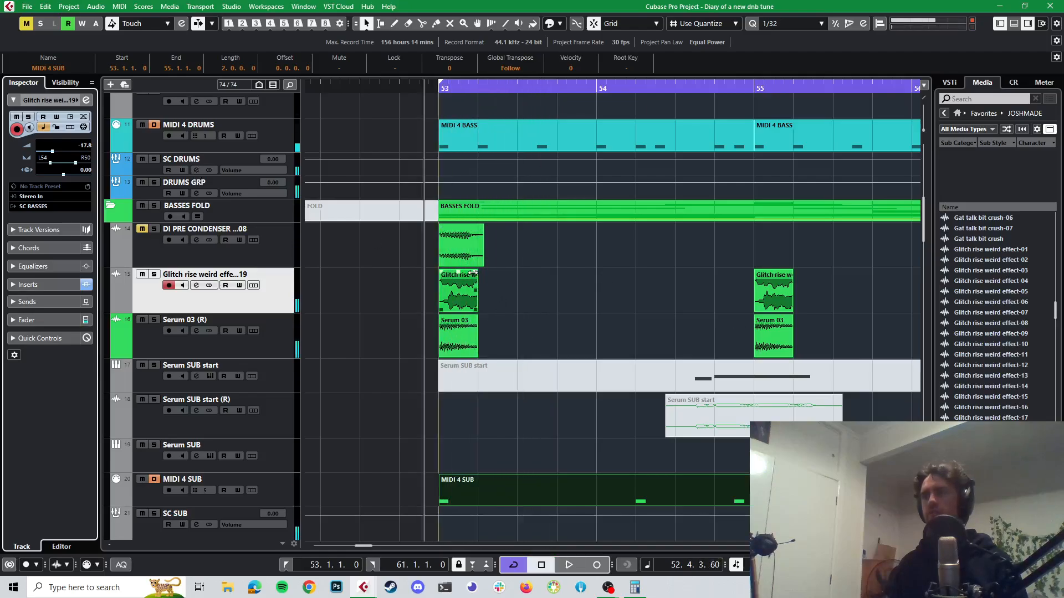
- Add a fade-out of 0.0.0.81 to the Glitch rise clip at bar 53 and play the section
drag(473, 273, 471, 275)
key(space)
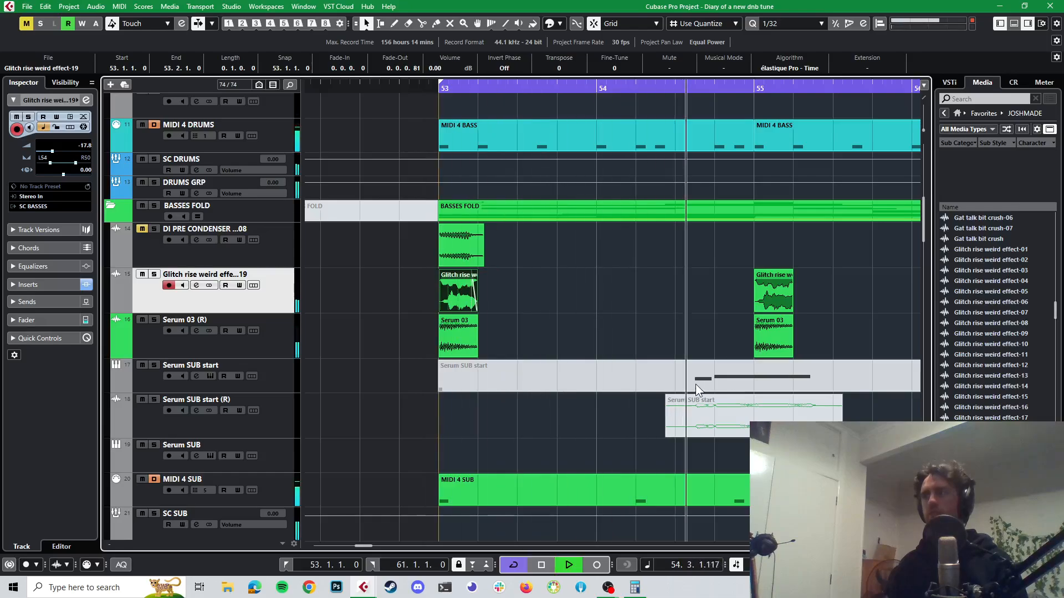
key(space)
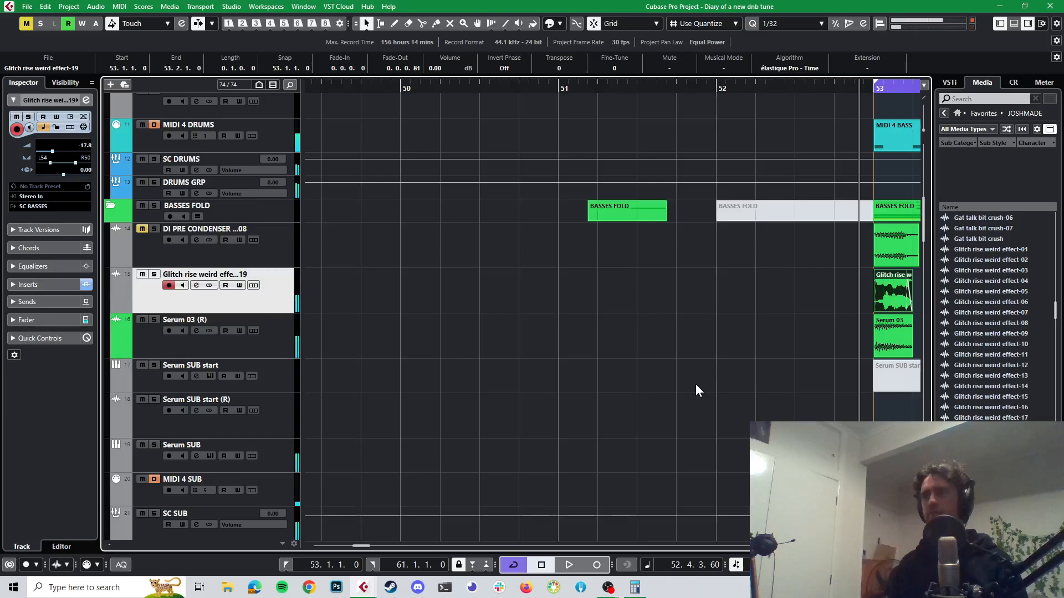
key(space)
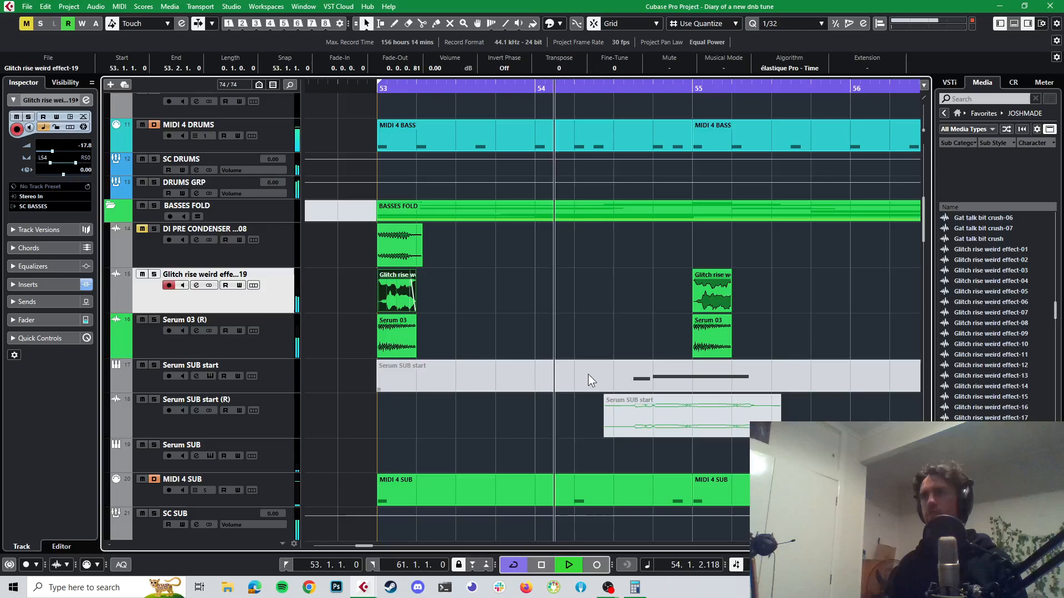
key(space)
- Shorten the bar 53 Glitch rise clip to end at 53.1.4.60 with a fade-out of 0.0.0.54, and play the section
key(h)
key(h)
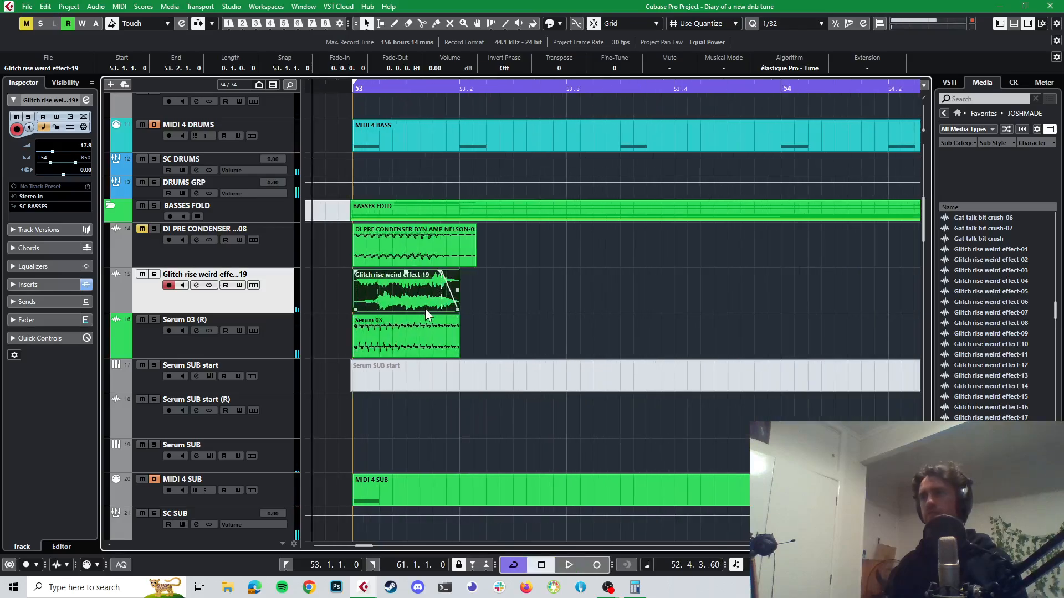
click(359, 289)
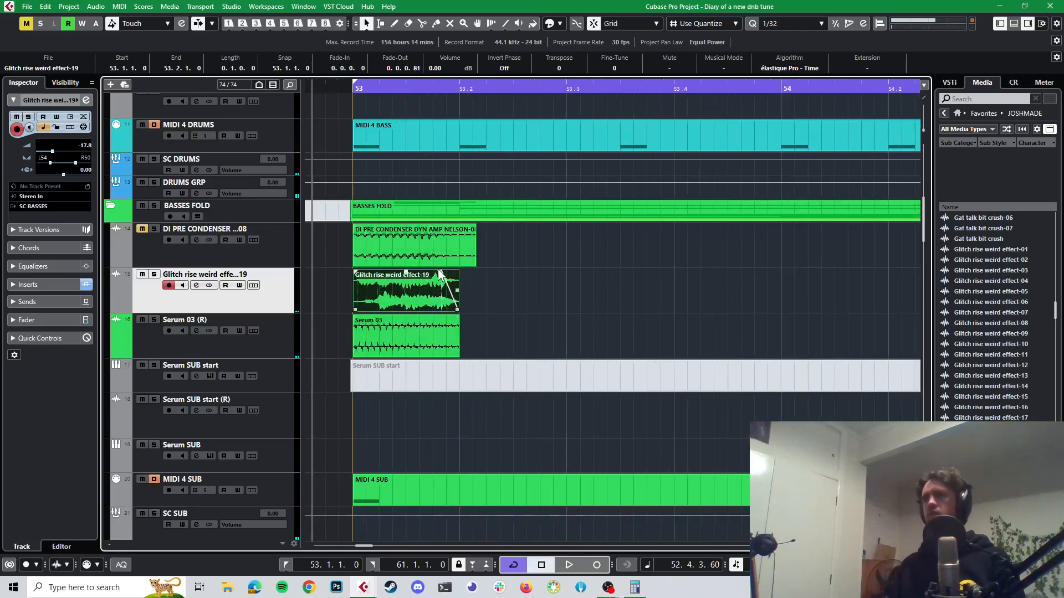
drag(440, 271, 446, 313)
key(space)
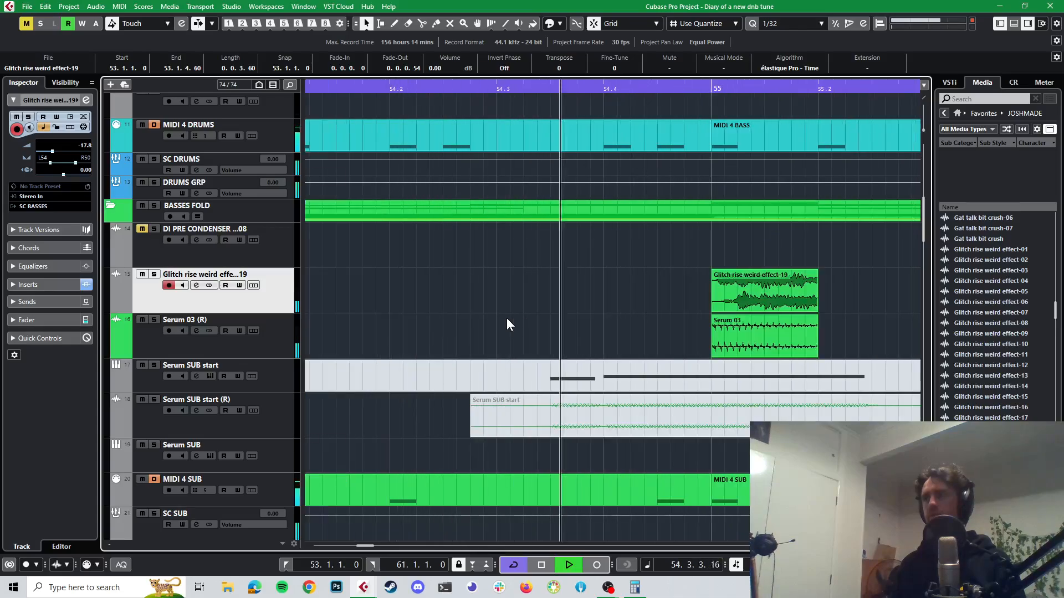
key(space)
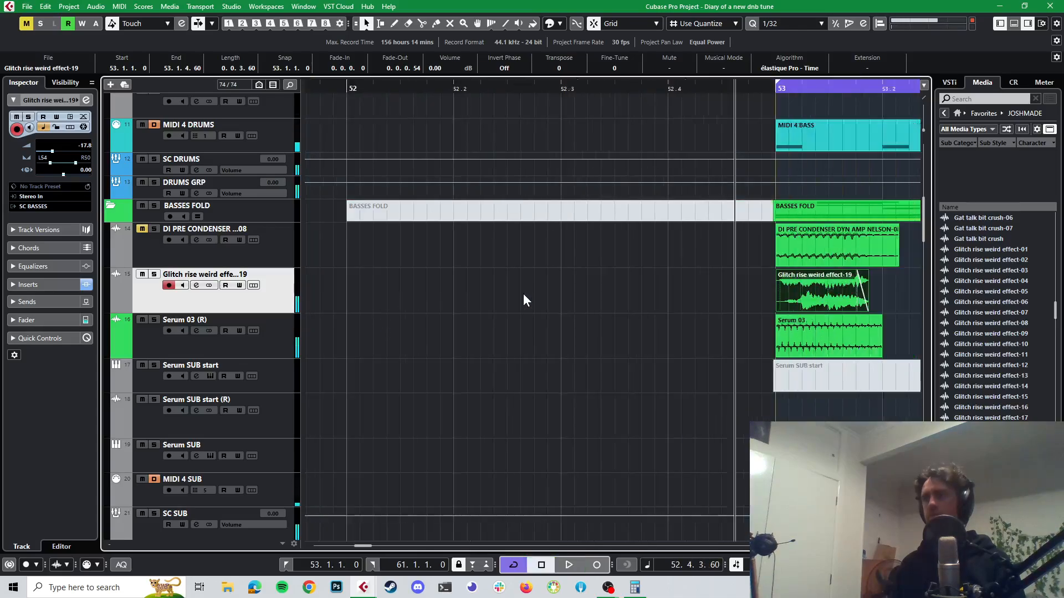
- Shorten the Glitch rise clip at bar 55 to end at 55.1.4.60 and give it a fade-out of 0.0.0.65
scroll(523, 293, right, 6)
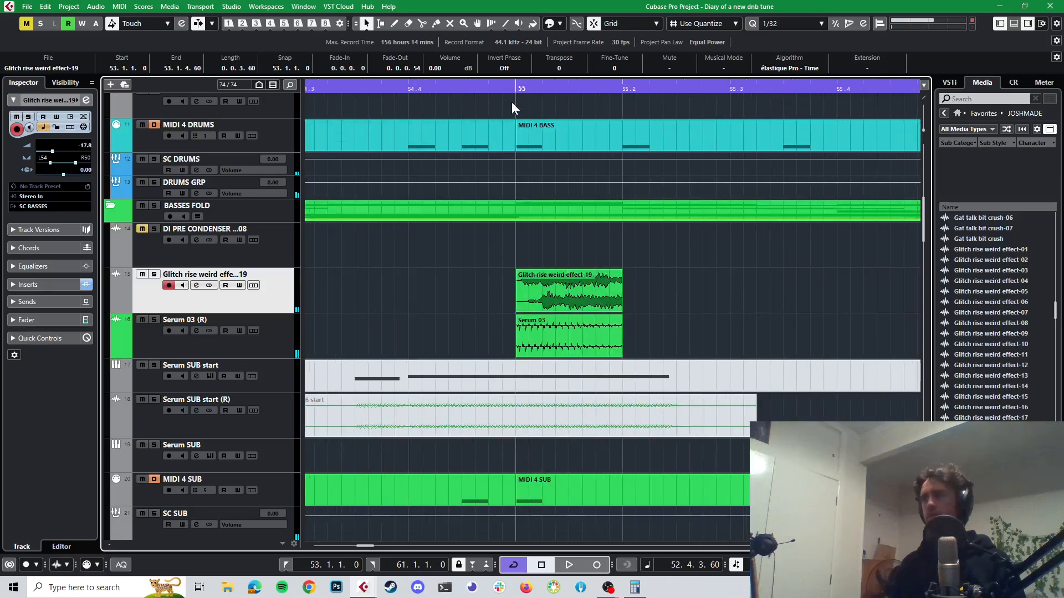
click(499, 99)
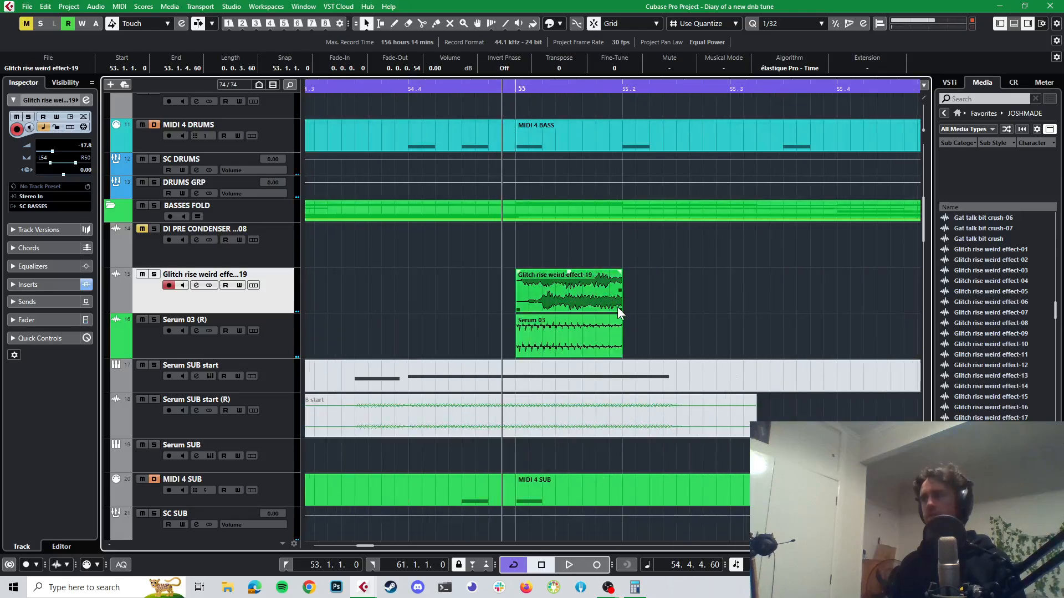
scroll(343, 253, down, 3)
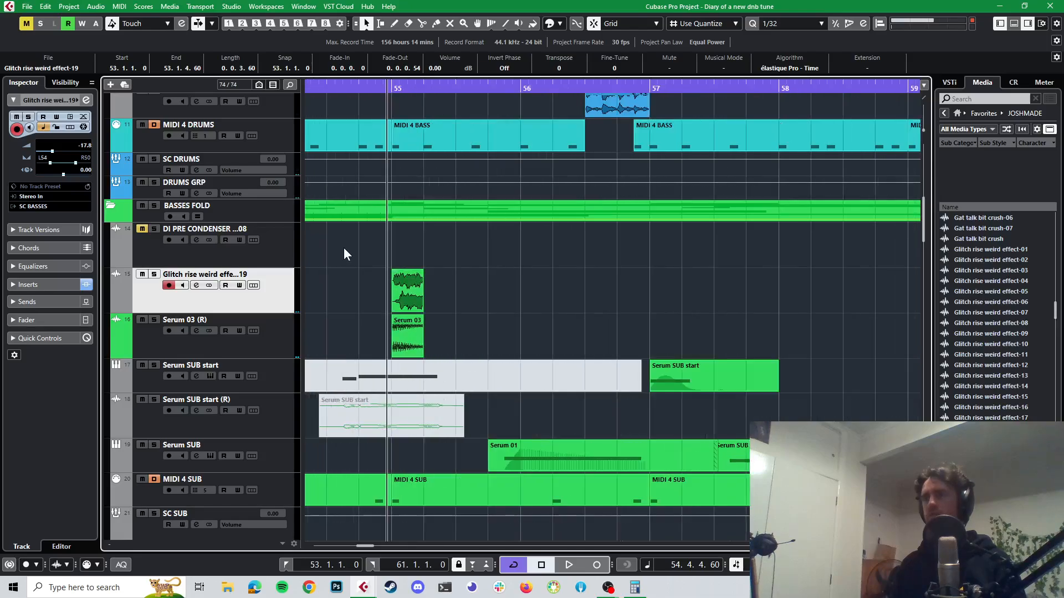
scroll(358, 245, left, 4)
scroll(573, 280, up, 2)
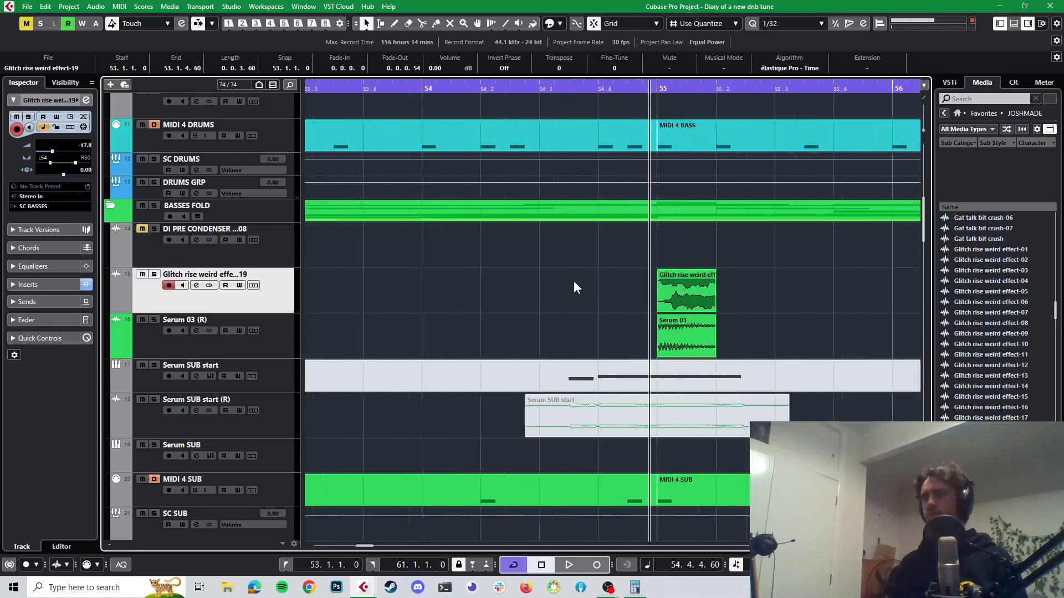
scroll(388, 275, up, 2)
scroll(387, 275, left, 2)
scroll(448, 280, right, 4)
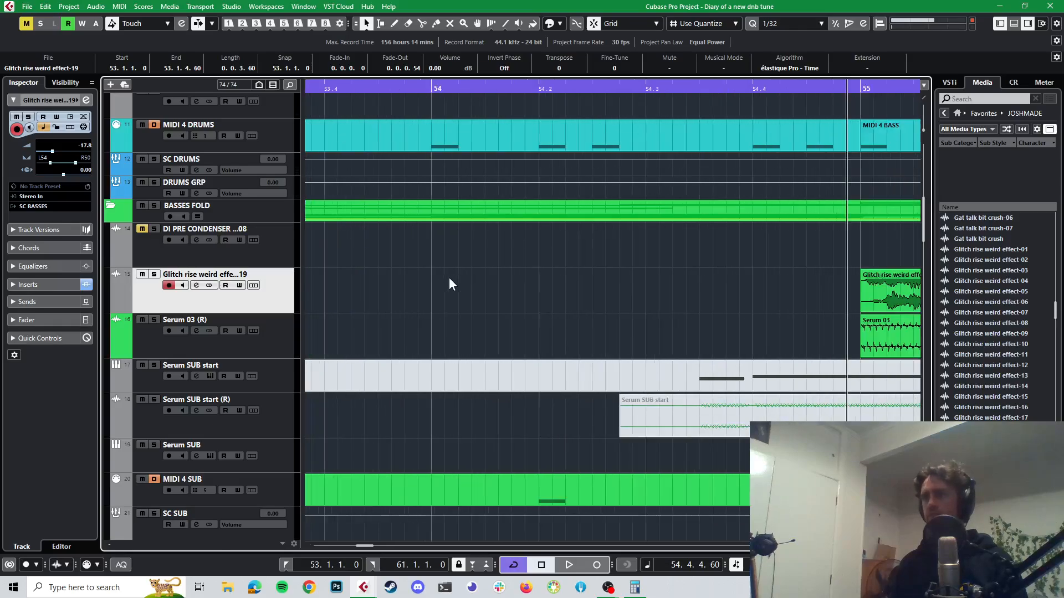
drag(720, 273, 706, 308)
scroll(511, 293, down, 3)
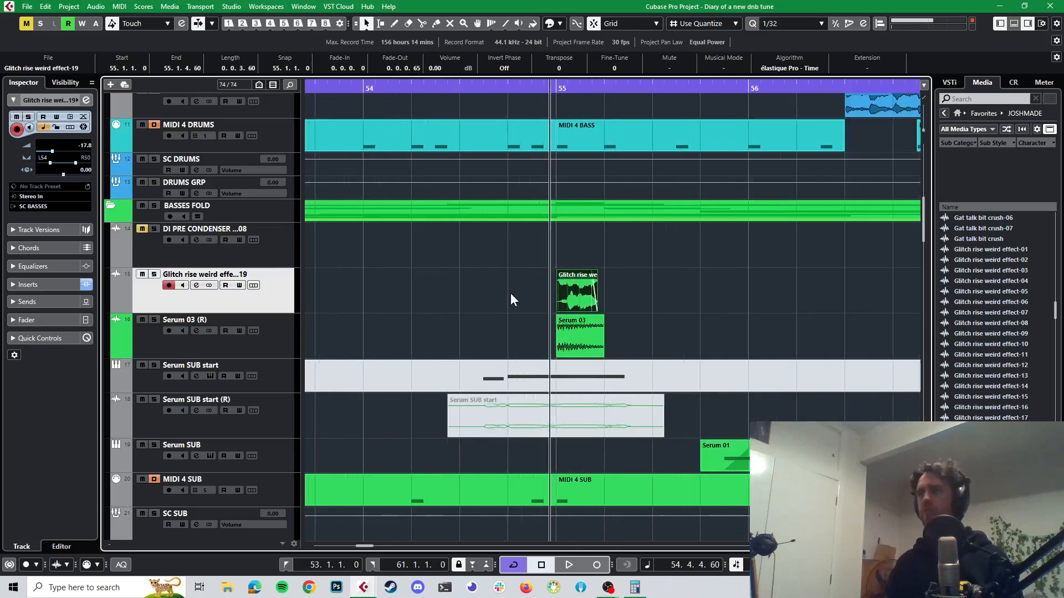
- Play the full mix from just before bar 53 through bar 54, restarting it to hear the shortened Glitch rise clips
scroll(510, 294, left, 6)
scroll(572, 270, up, 4)
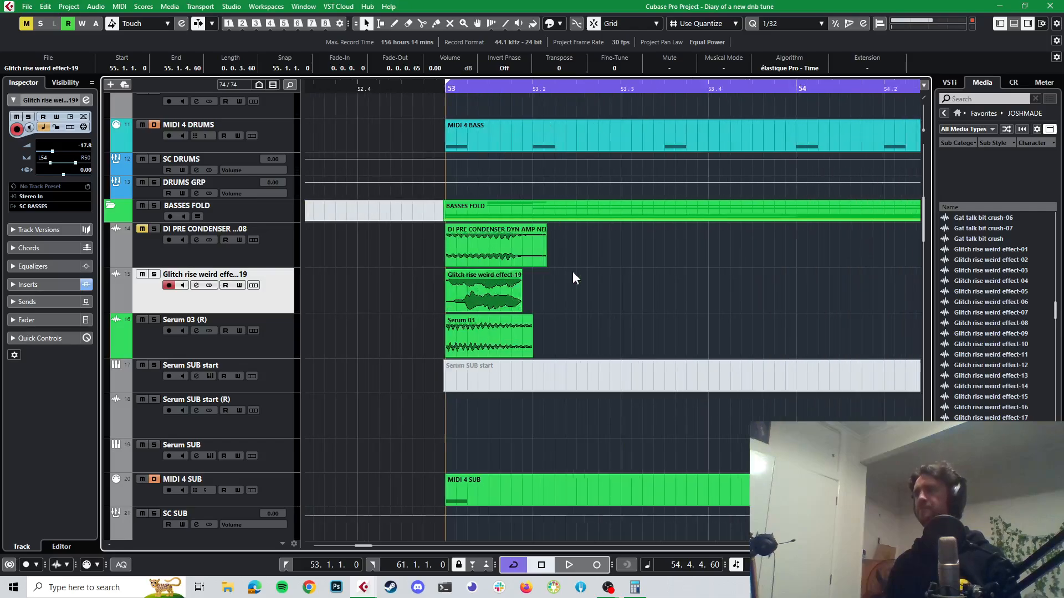
scroll(573, 272, right, 2)
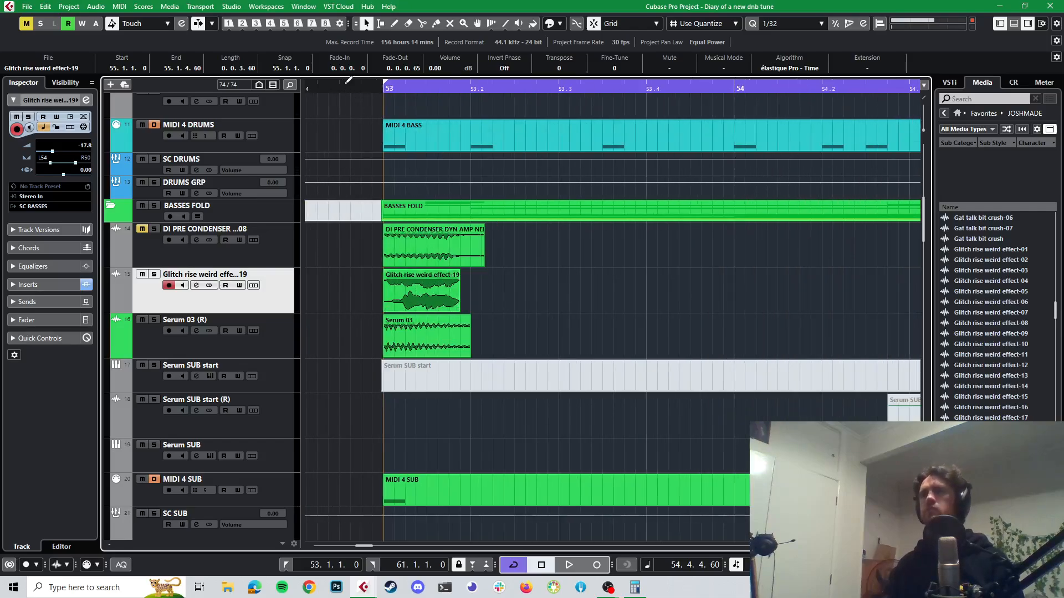
double_click(339, 83)
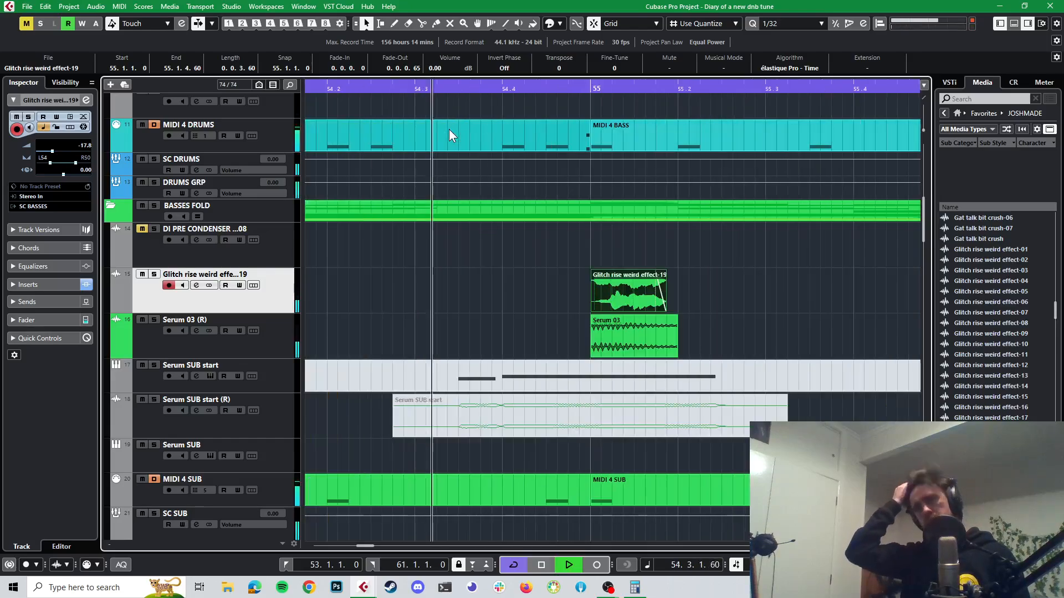
key(space)
key(space)
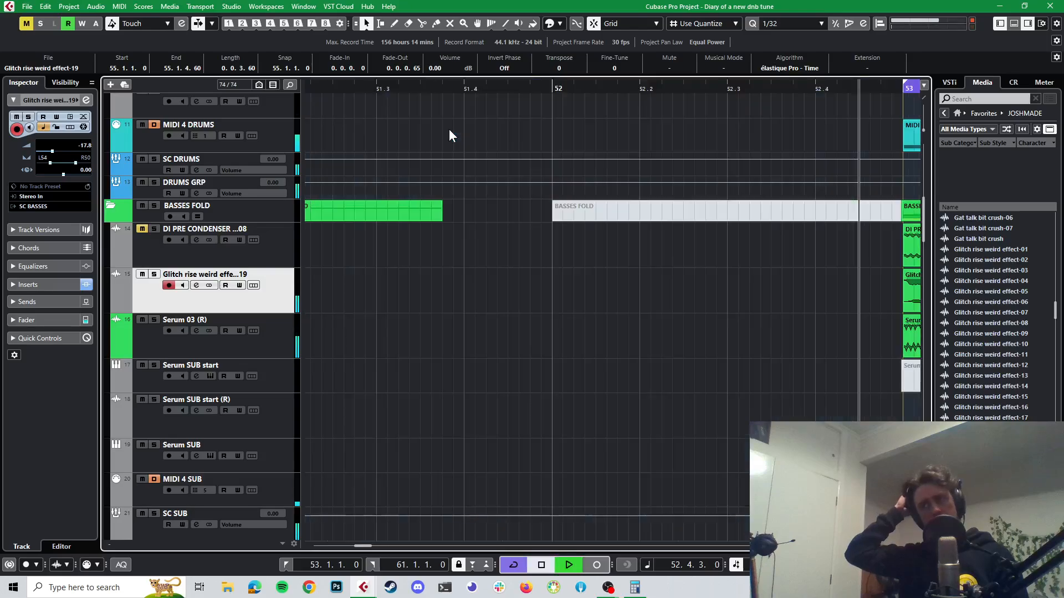
key(space)
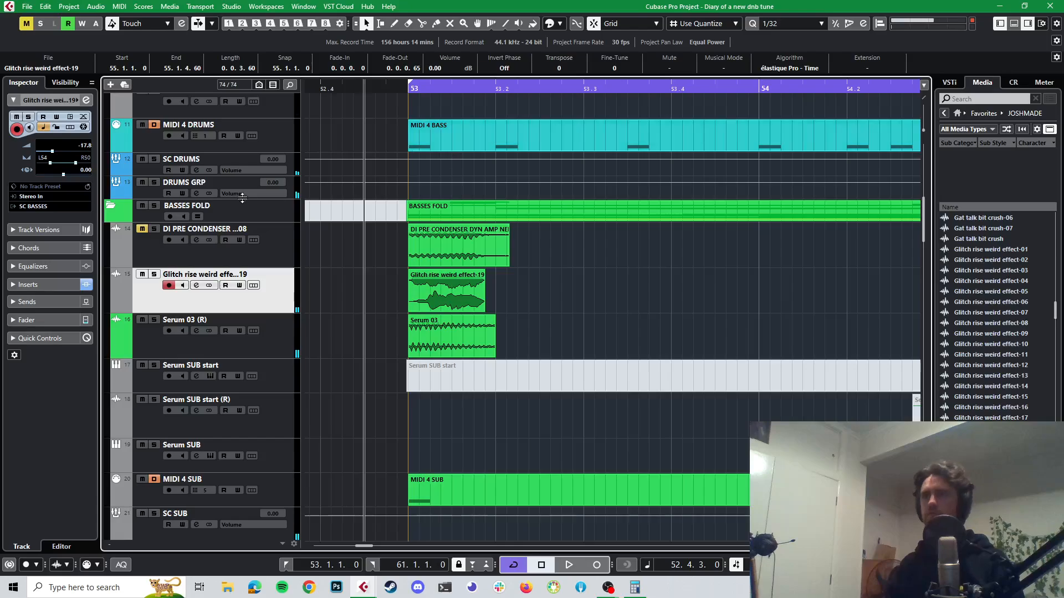
- Insert FabFilter Pro-Q 3 in insert slot 6 of the Glitch rise track, between SPL TwinTube and Pro-L 2
click(86, 100)
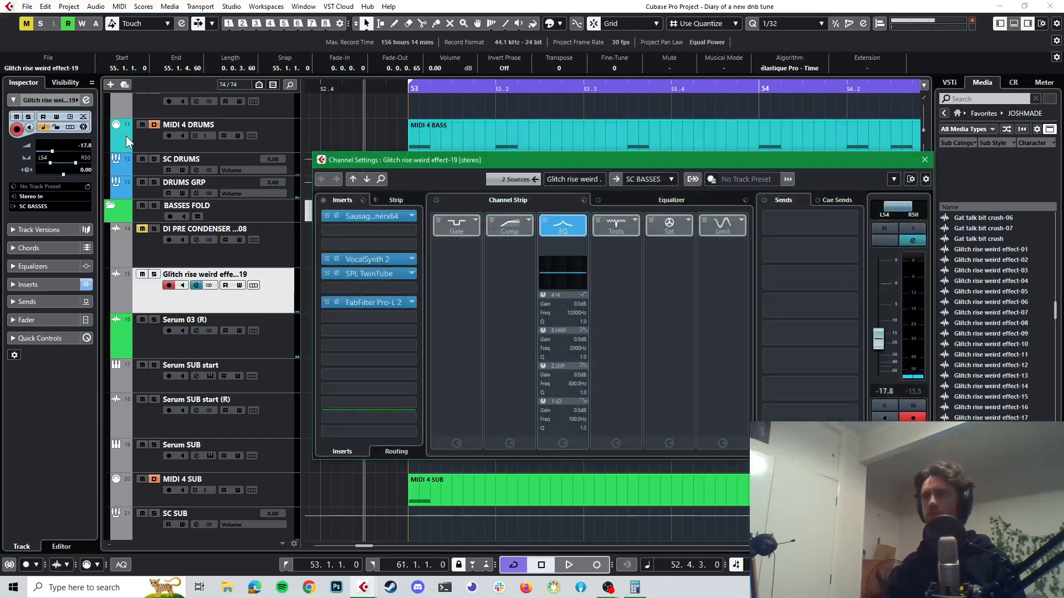
click(412, 288)
text(pro-q)
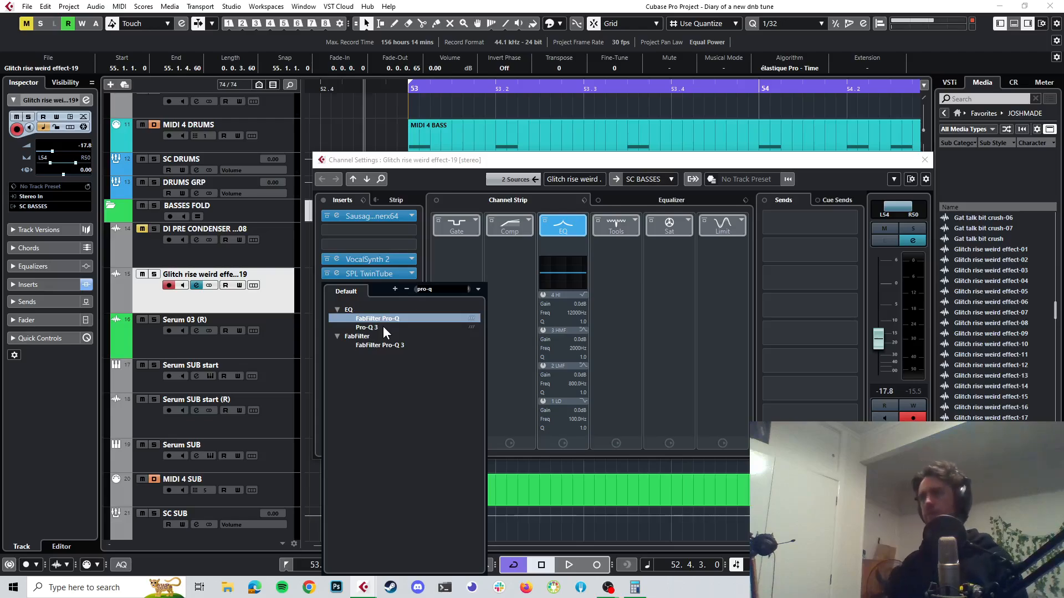
click(383, 327)
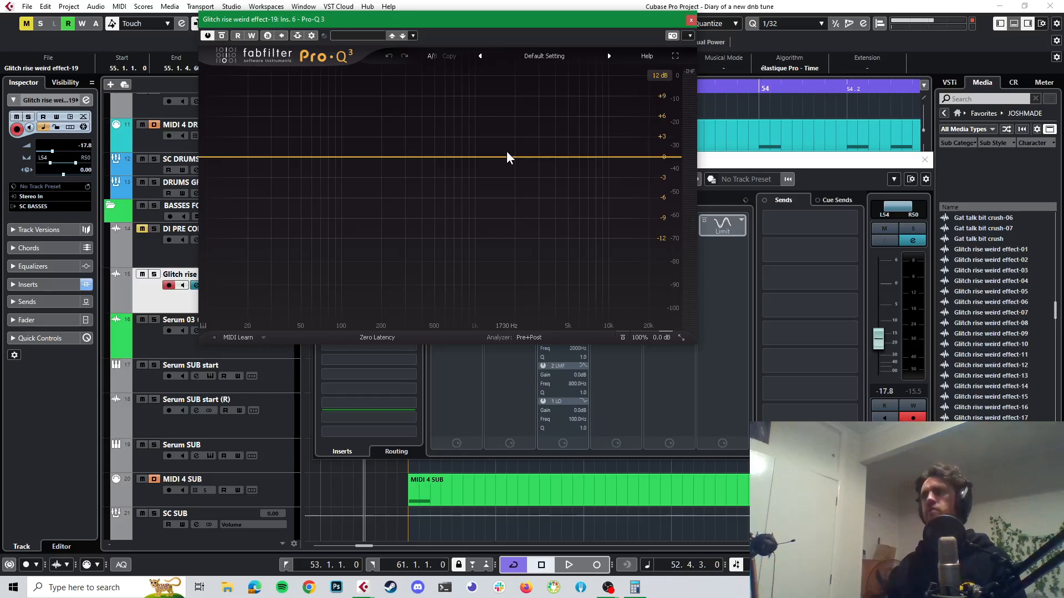
- Add a bell cut of about -7.1 dB at 495.50 Hz in Pro-Q 3 and play the section around bar 53
key(space)
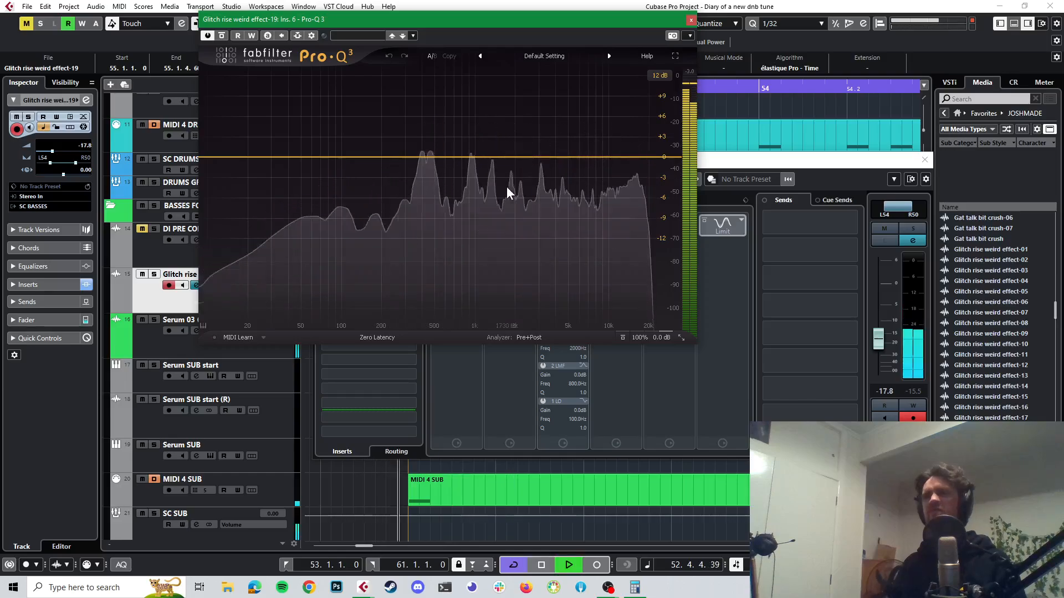
key(space)
drag(433, 159, 434, 205)
key(space)
key(space)
key(space)
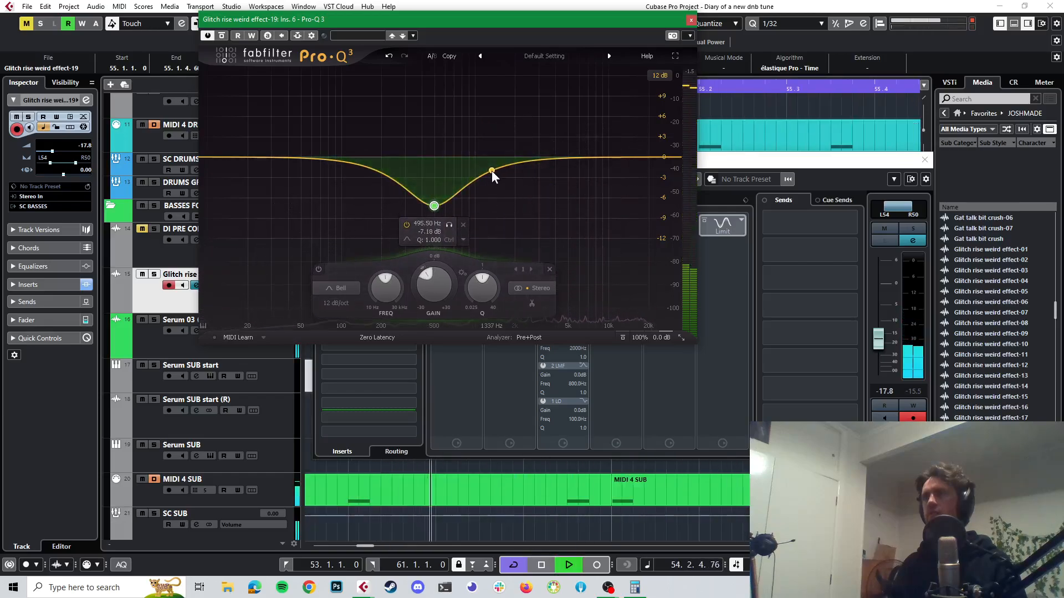
- Add a slight boost around 1.7 kHz in Pro-Q 3, close the equalizer and play bar 53 in the full mix
drag(491, 170, 510, 141)
key(space)
click(691, 20)
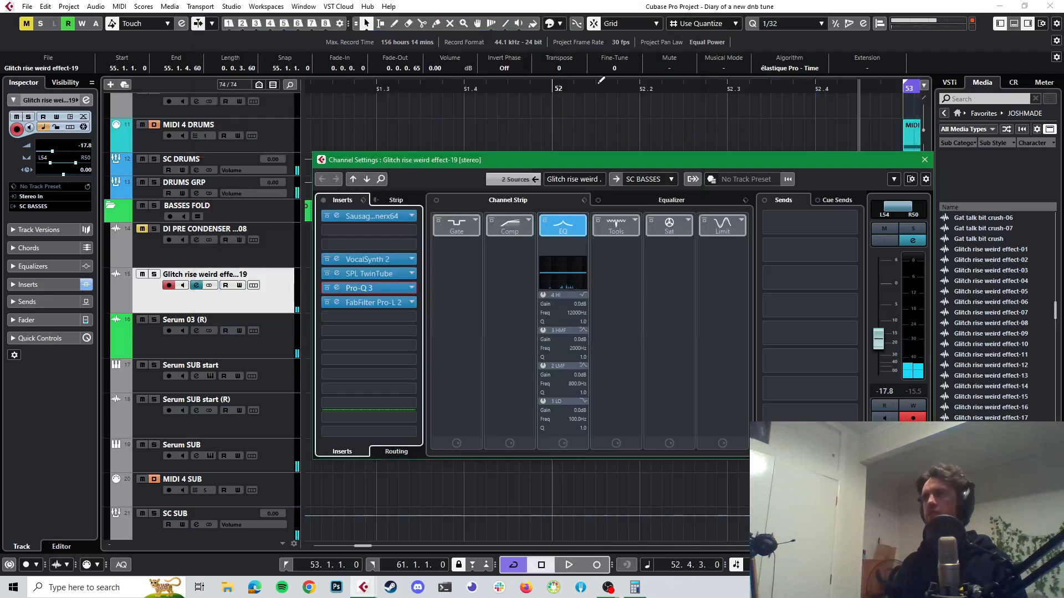
key(space)
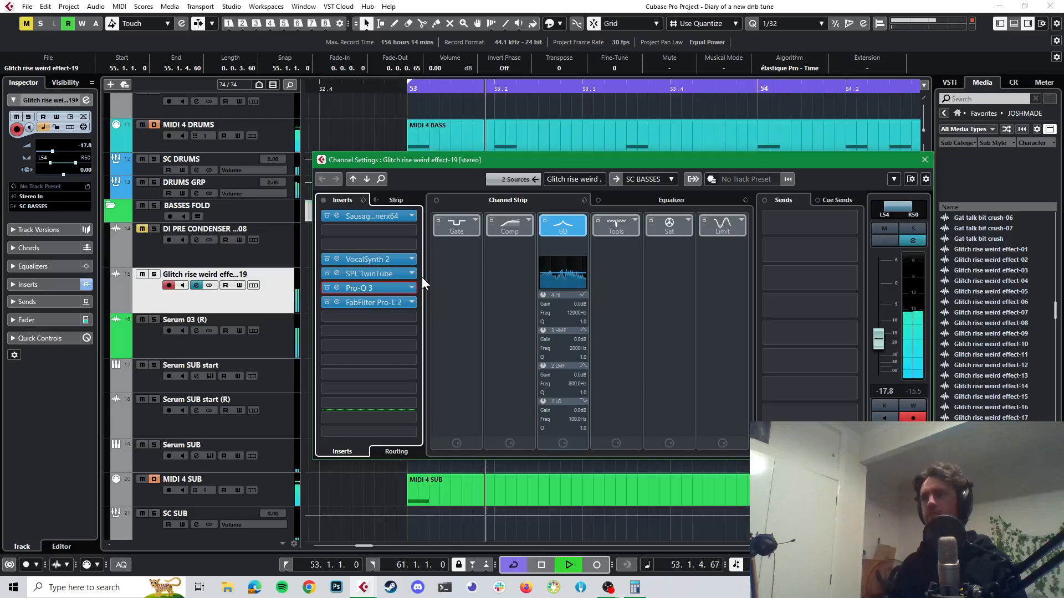
- Solo the Glitch rise track and move FabFilter Pro-L 2 down to insert slot 8, leaving slot 7 free
click(154, 275)
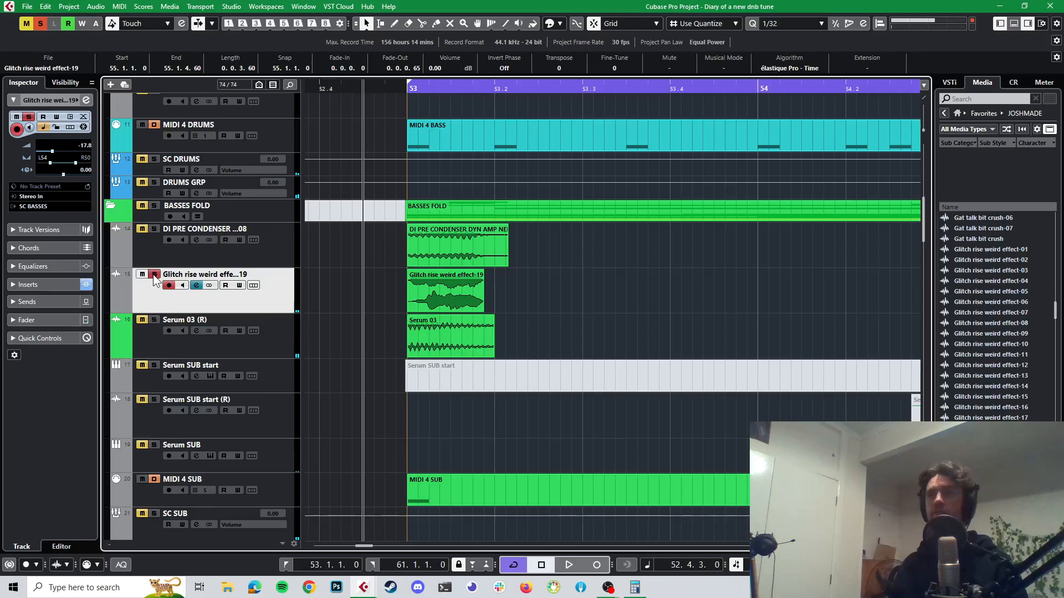
click(86, 100)
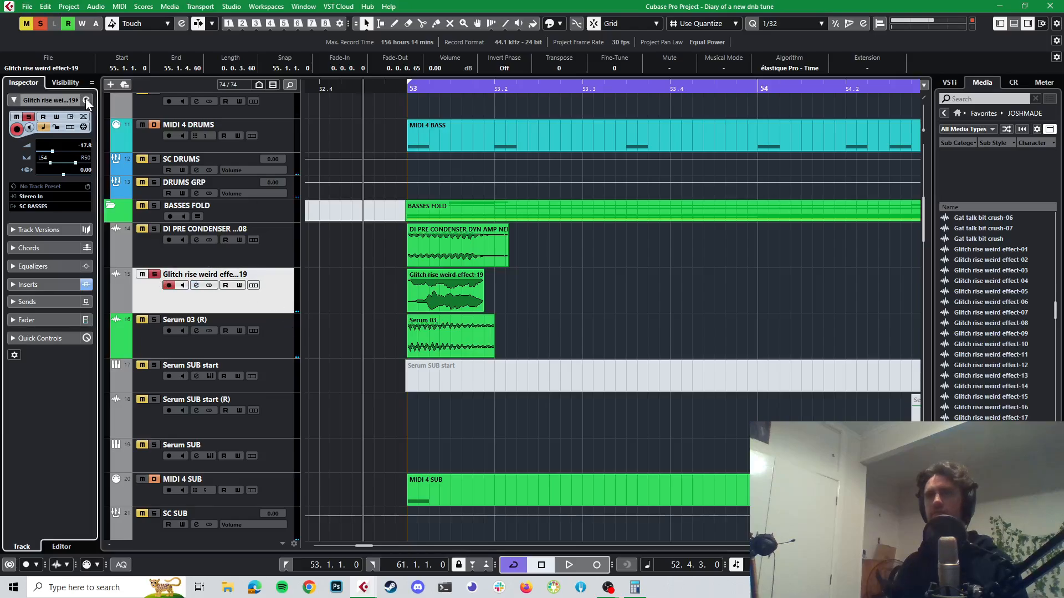
click(86, 100)
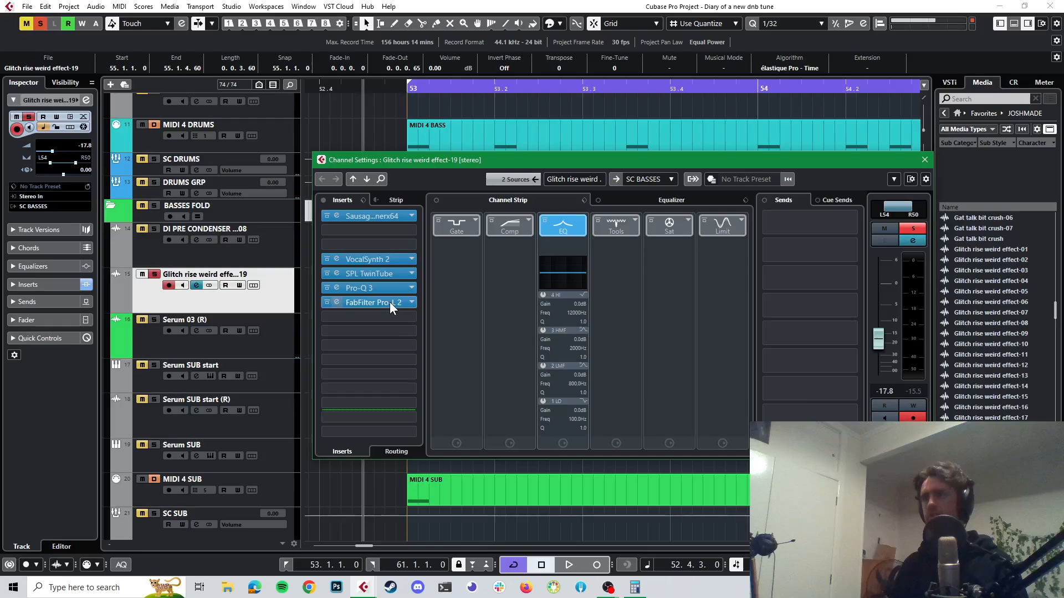
drag(390, 302, 387, 320)
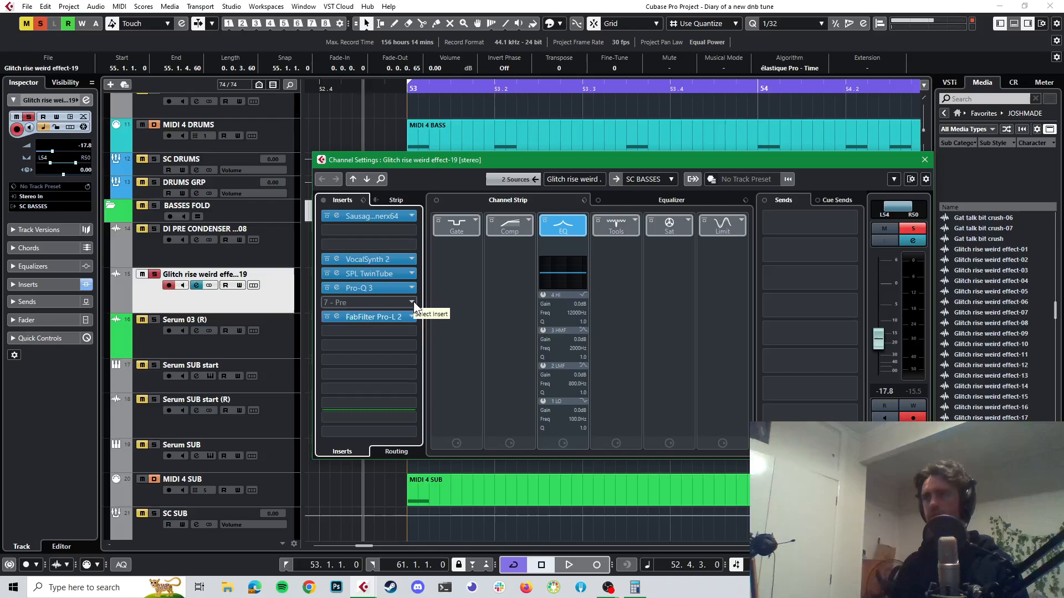
- Load SerumFX_x64 in insert slot 7 and enable its Filter effect with the Combs type
click(414, 301)
text(seru)
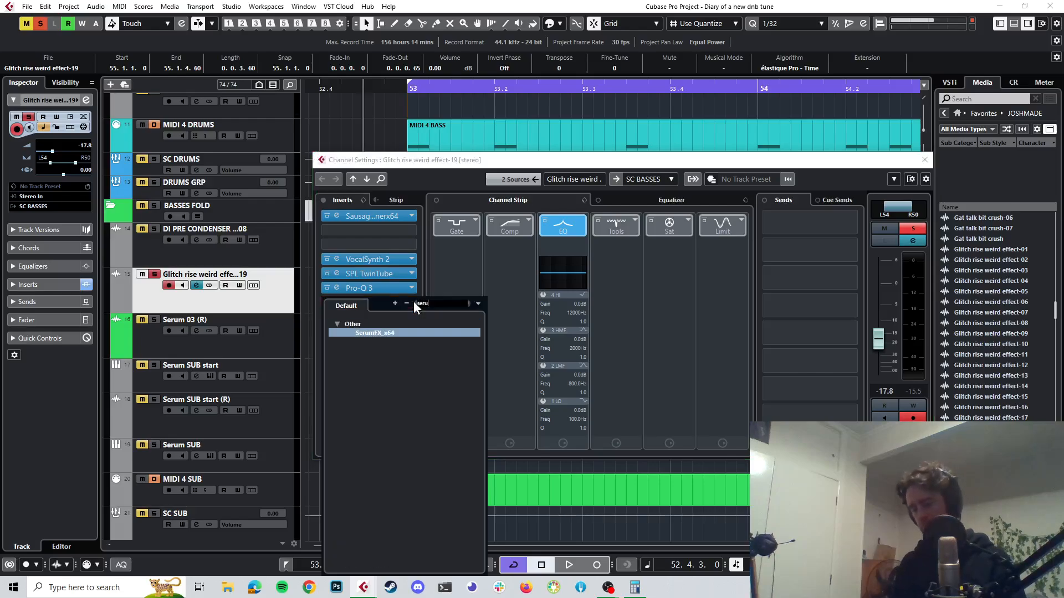
click(361, 333)
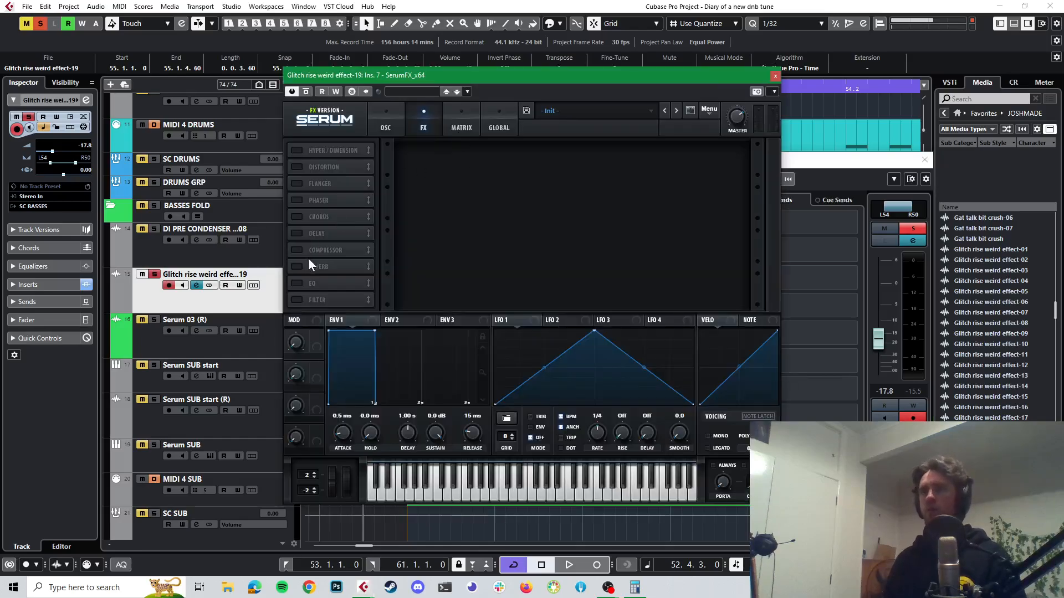
click(293, 301)
click(468, 160)
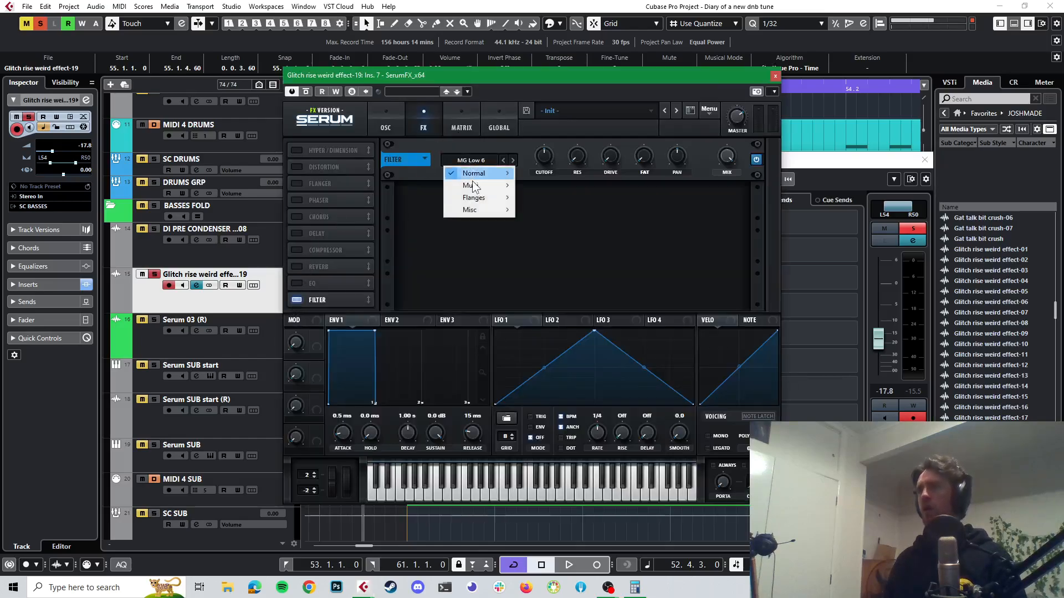
mouse_move(476, 210)
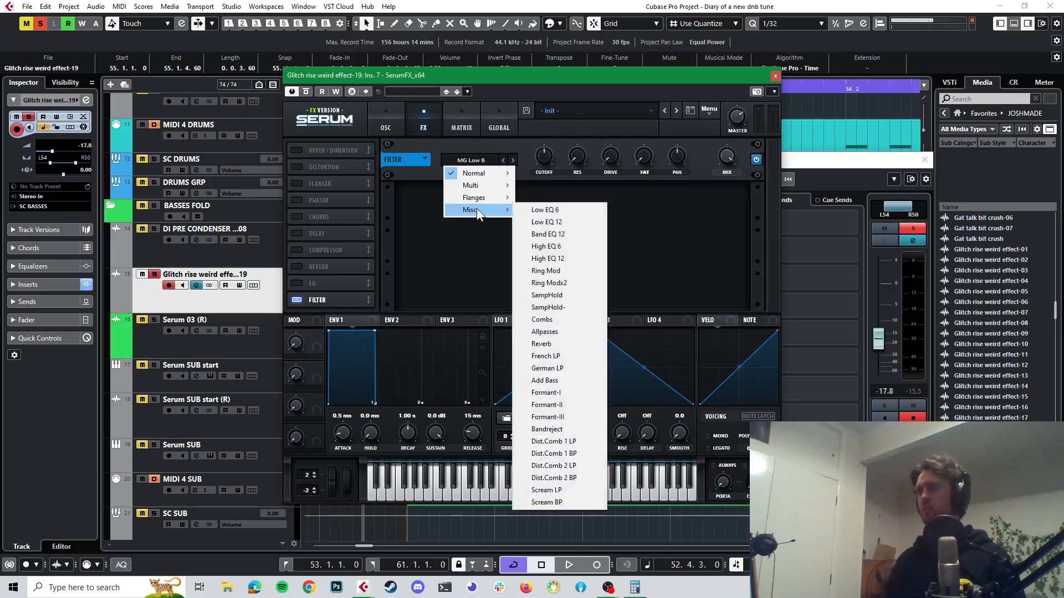
click(540, 319)
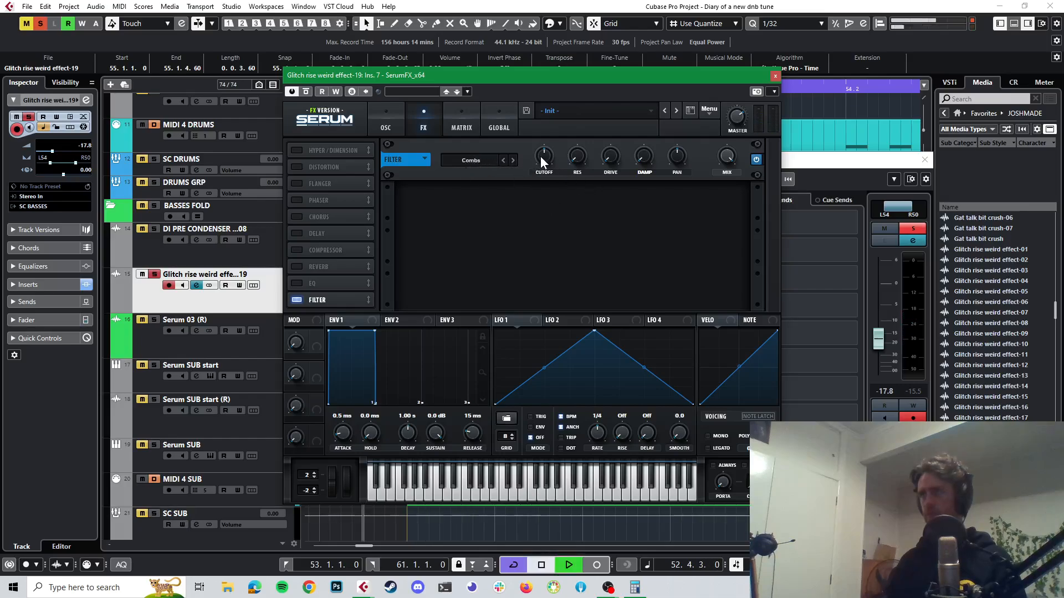
- Raise the comb filter's cutoff in SerumFX while auditioning the soloed Glitch rise clip
drag(541, 156, 553, 134)
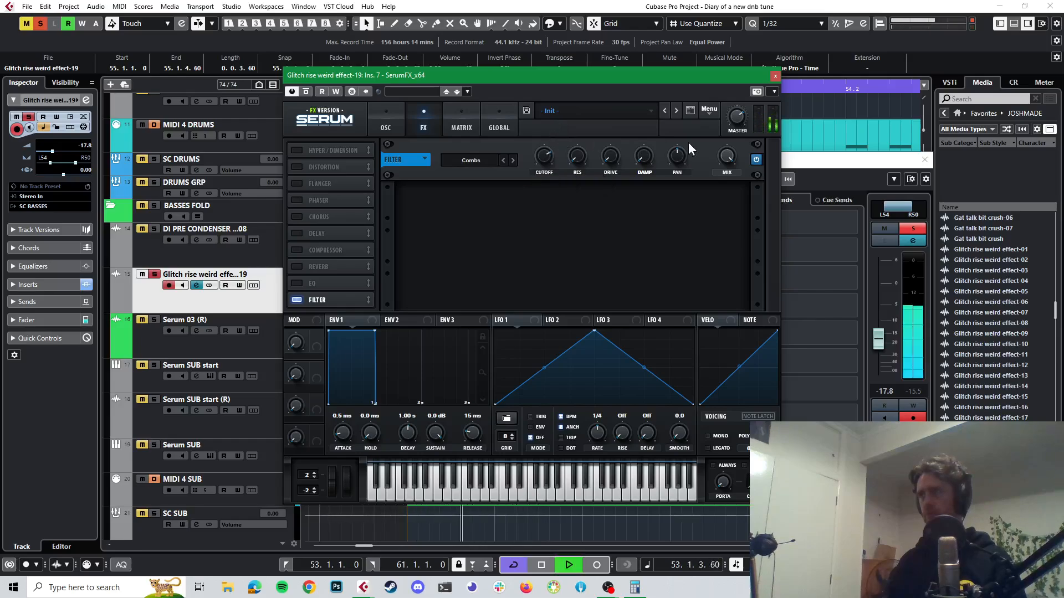
click(471, 161)
mouse_move(467, 210)
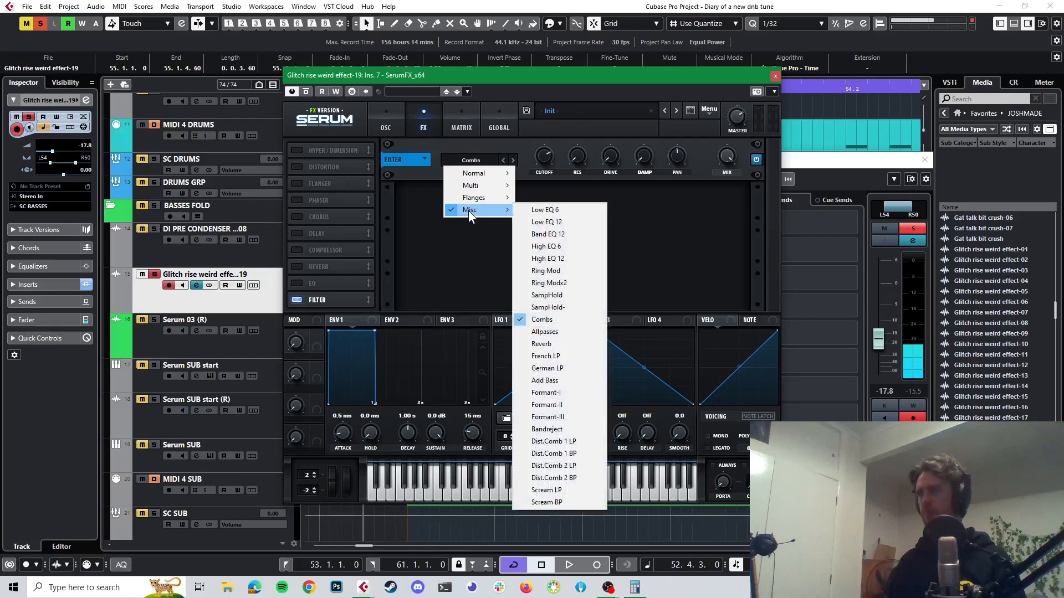
click(701, 195)
key(space)
drag(538, 154, 570, 149)
key(space)
- Set the comb filter's damp to about 7% and replay the soloed Glitch rise clip to check it
mouse_move(645, 159)
mouse_down()
mouse_move(646, 137)
mouse_move(642, 148)
mouse_up()
key(space)
key(space)
key(space)
key(space)
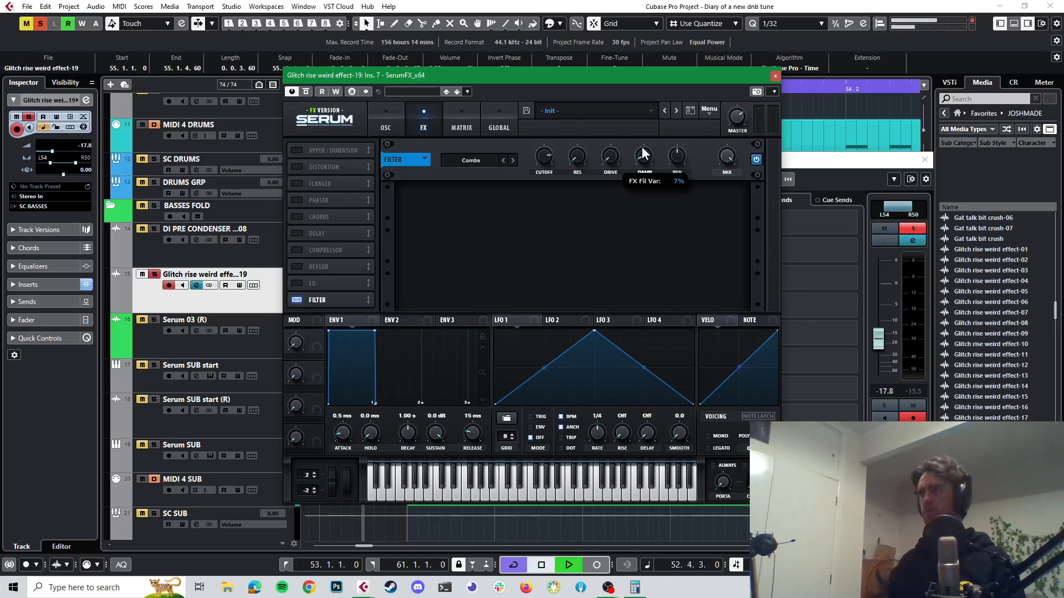
key(space)
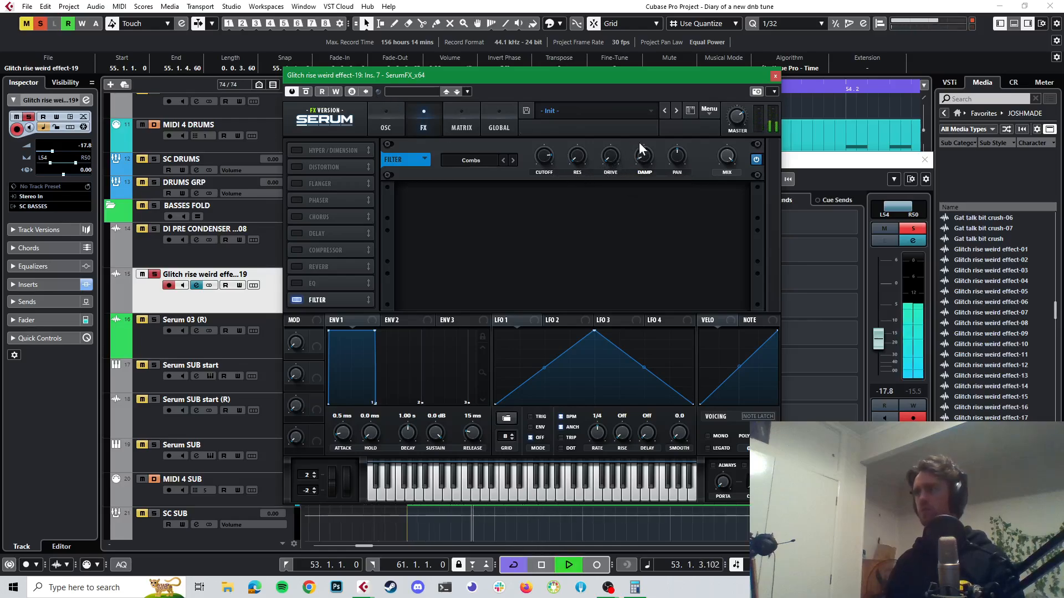
key(space)
- Lower the comb filter's mix to about 60% and play the soloed Glitch rise clip
drag(733, 153, 722, 192)
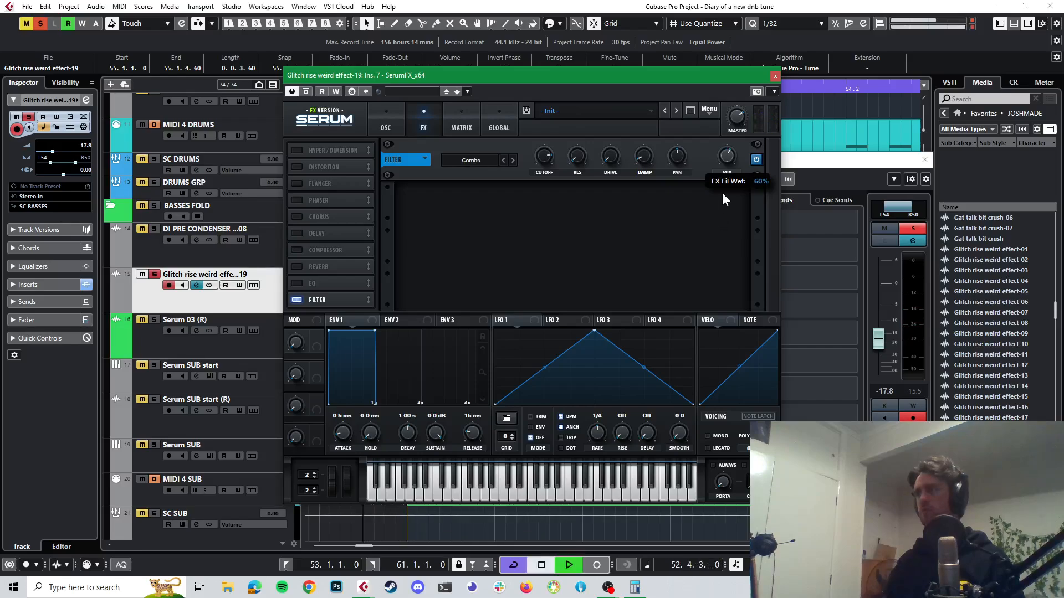
key(space)
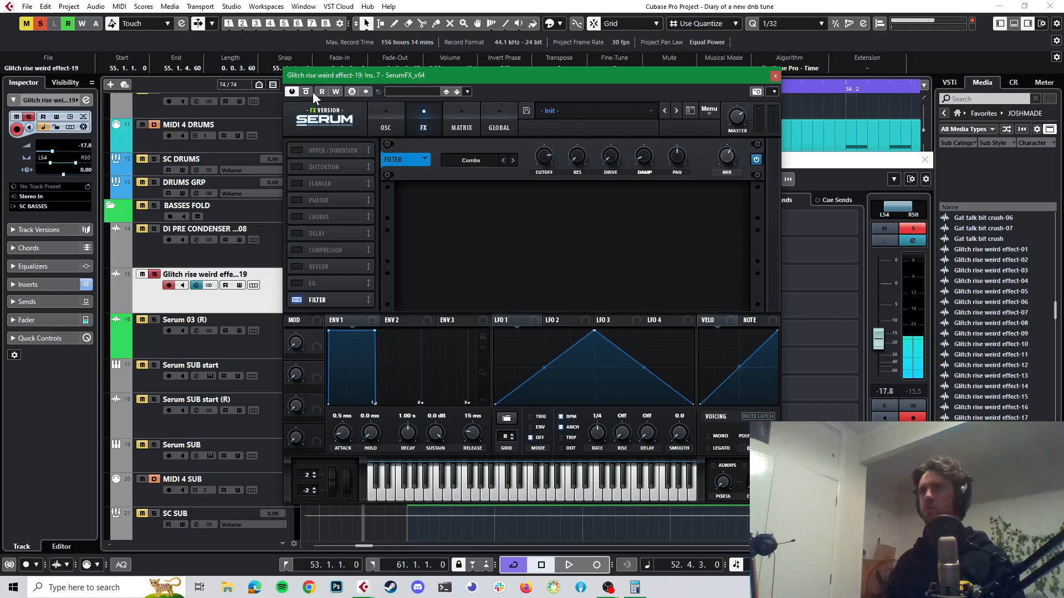
key(space)
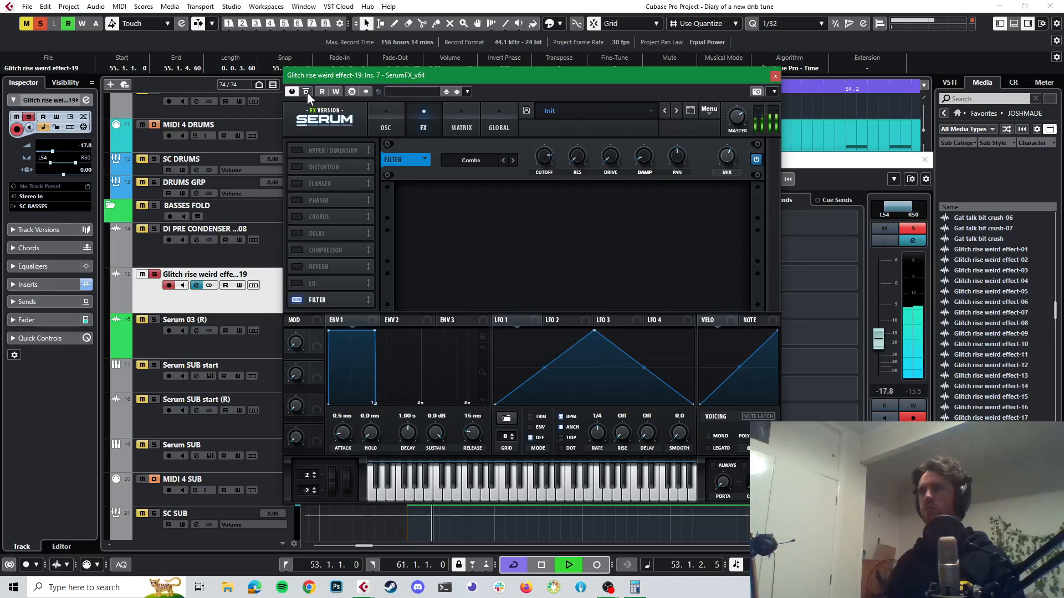
key(space)
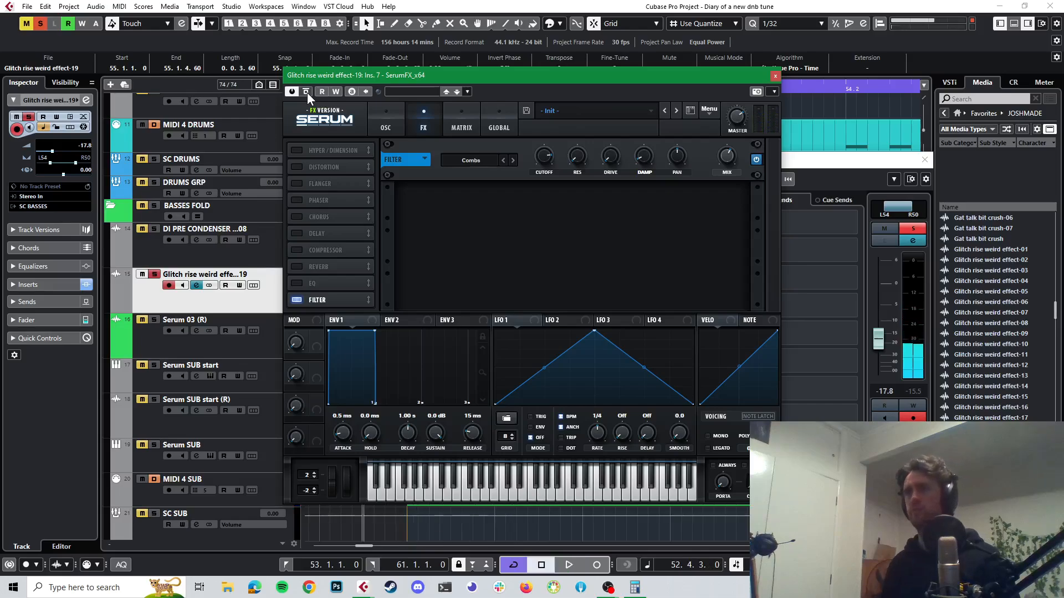
- Change the SerumFX filter type to SampHold-, raise its mix to full and play the soloed clip
click(512, 161)
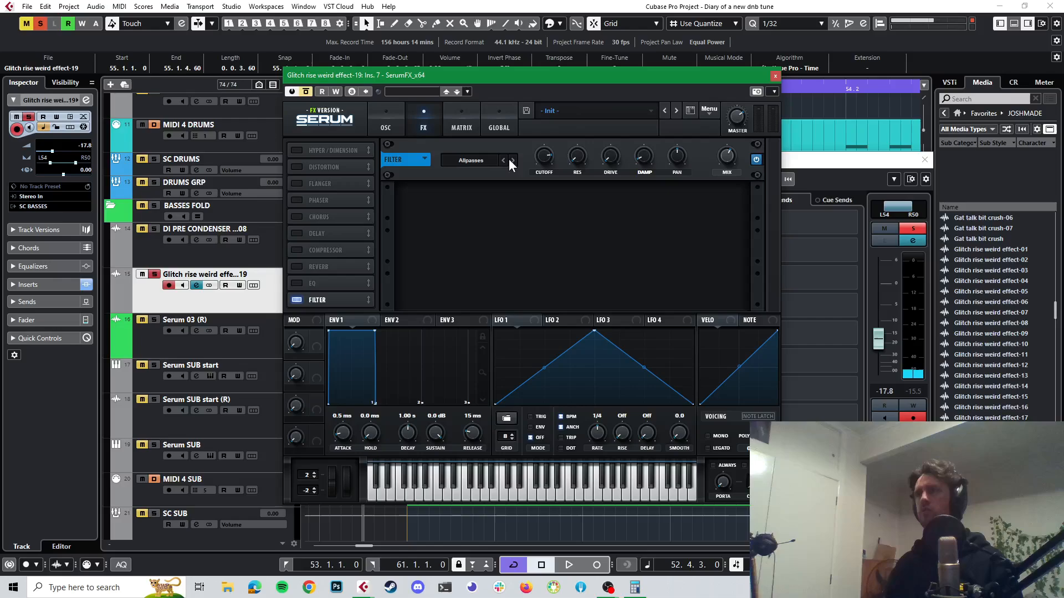
click(503, 161)
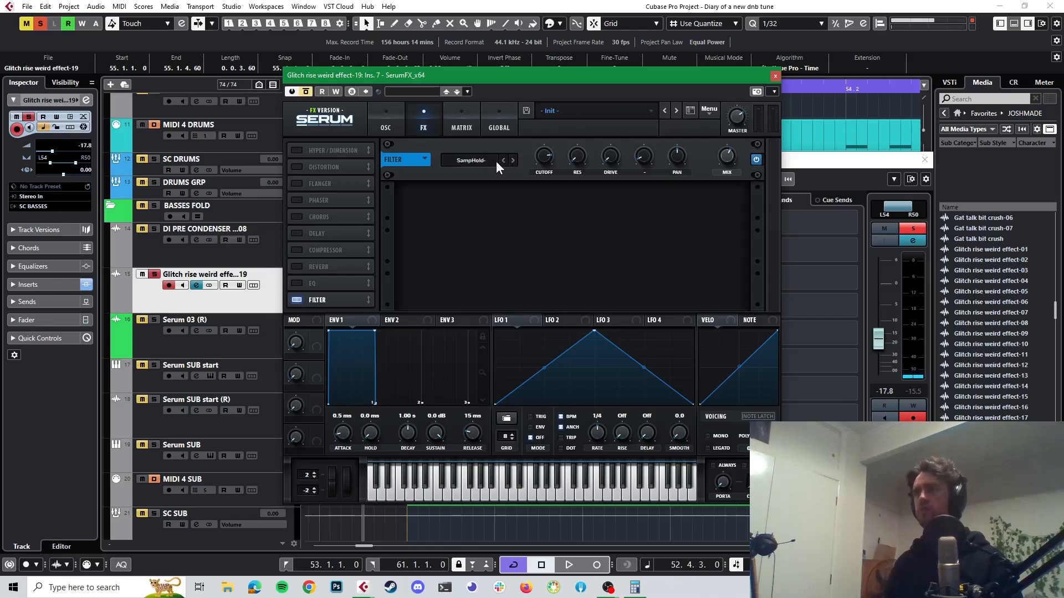
key(space)
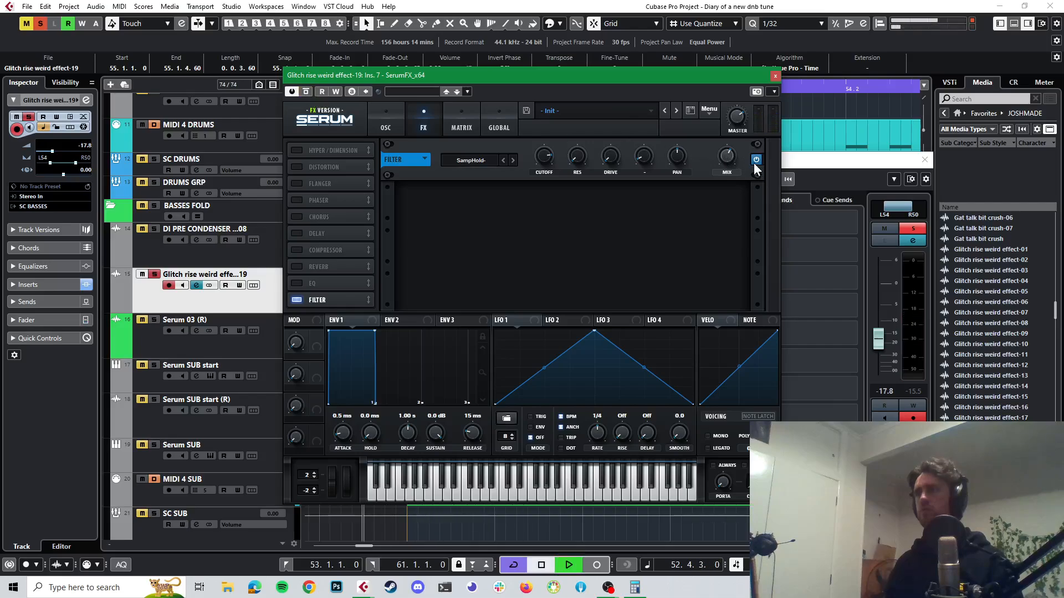
mouse_move(724, 162)
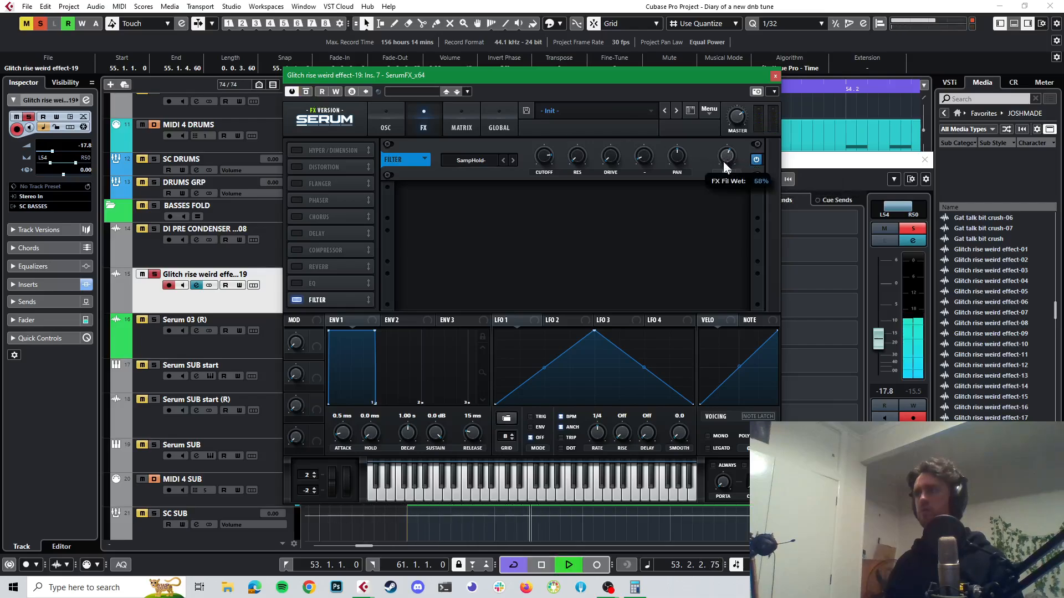
drag(727, 183, 728, 84)
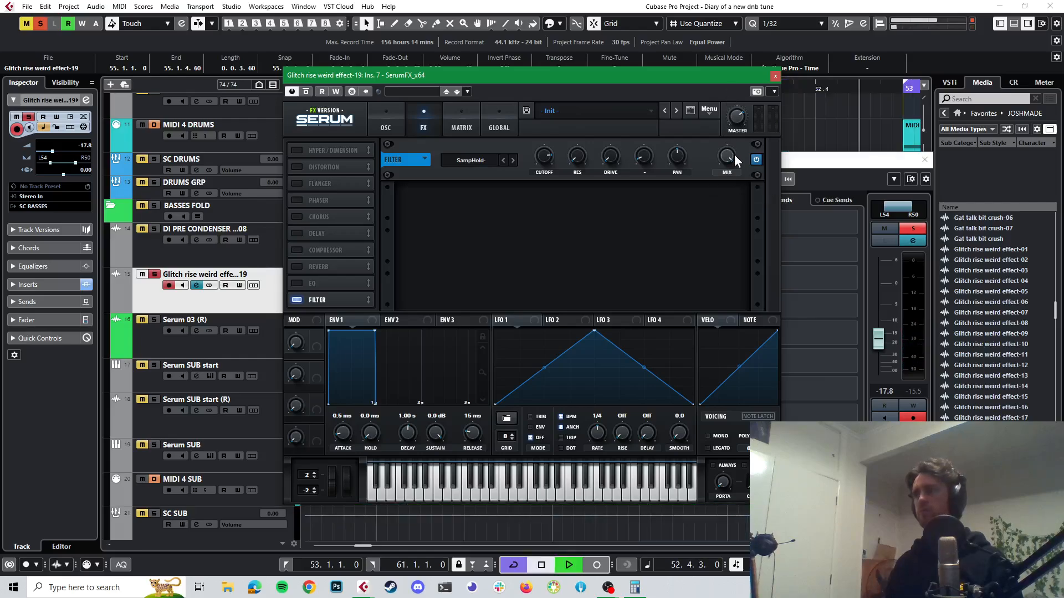
key(space)
key(space)
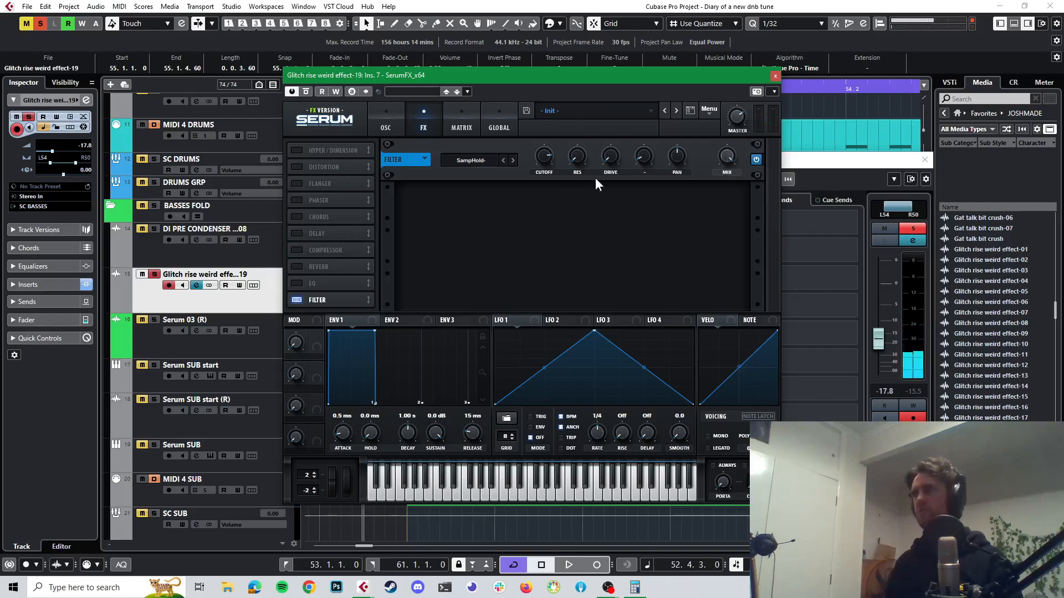
- Lower the SampHold- filter's cutoff slightly and play the soloed Glitch rise clip
drag(544, 158, 546, 176)
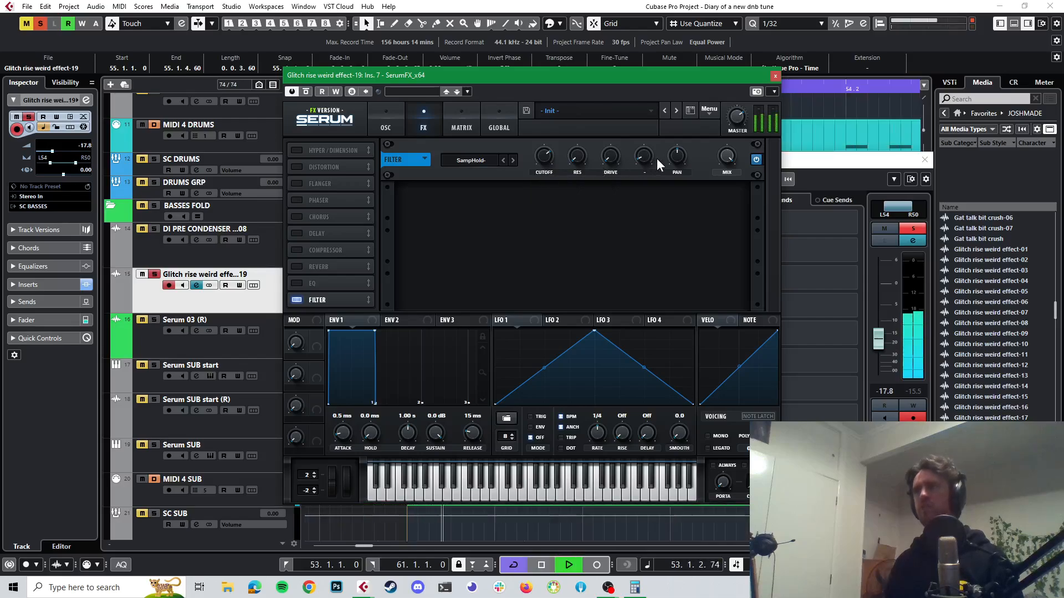
key(space)
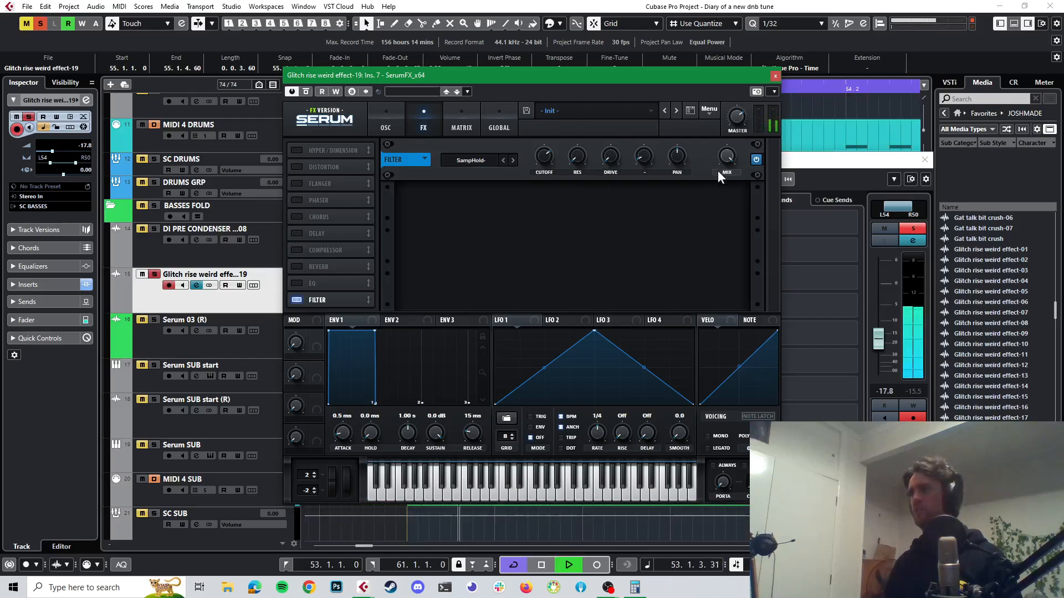
key(space)
- Lower the SampHold- filter's mix and replay the soloed Glitch rise clip several times to check the blend
key(space)
drag(724, 155, 724, 241)
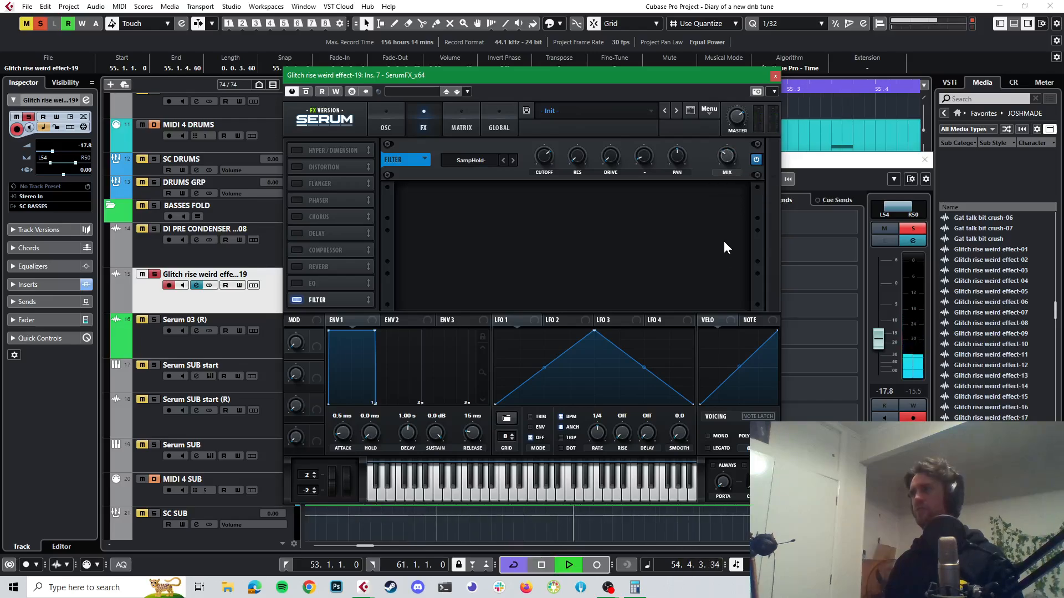
key(space)
key(space)
key(space)
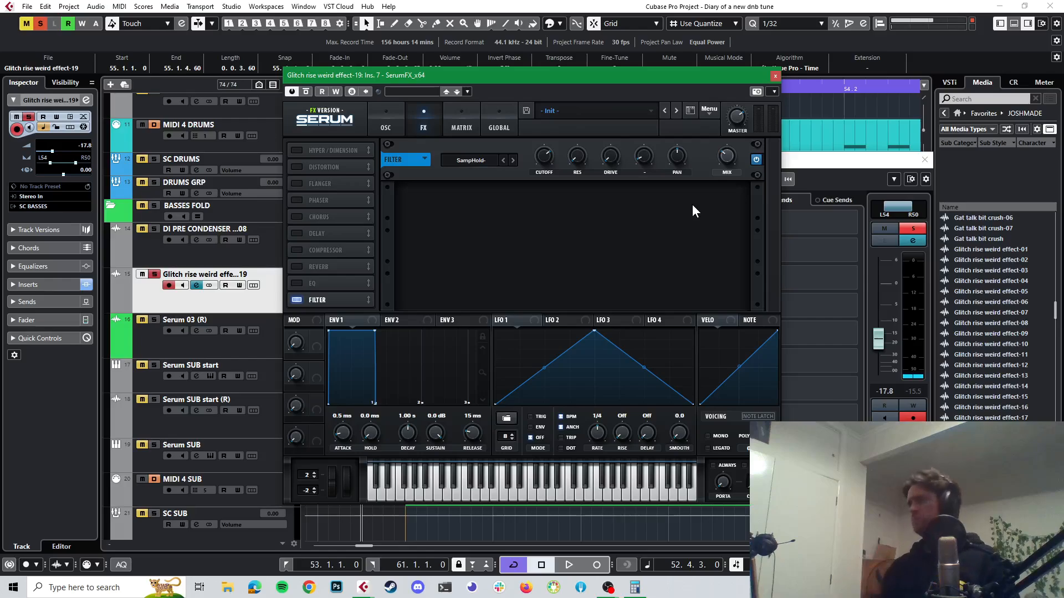
key(space)
key(space)
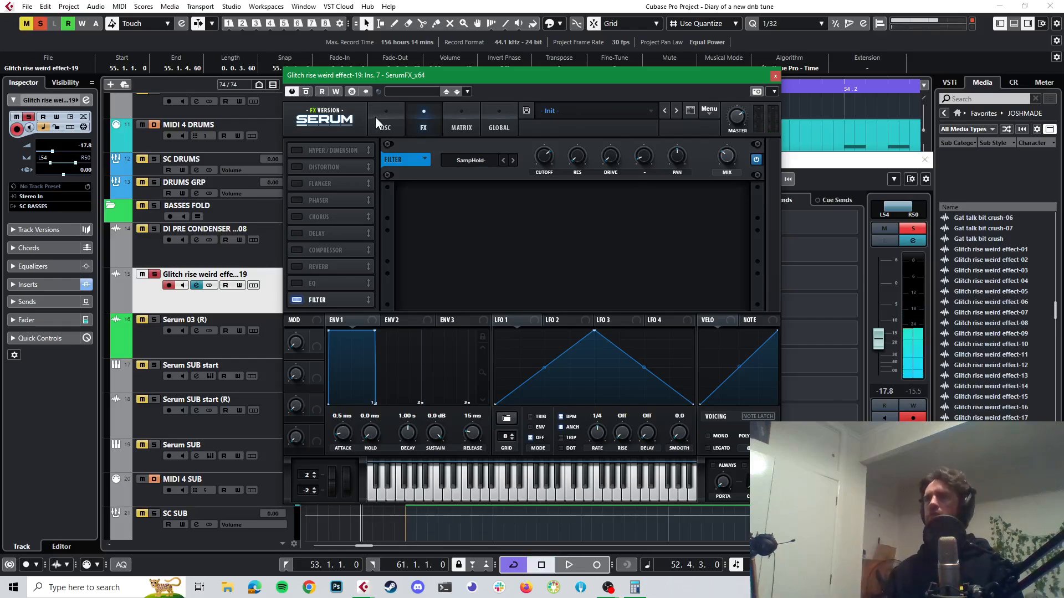
- Compare the soloed Glitch rise clip with SerumFX bypassed and active
key(space)
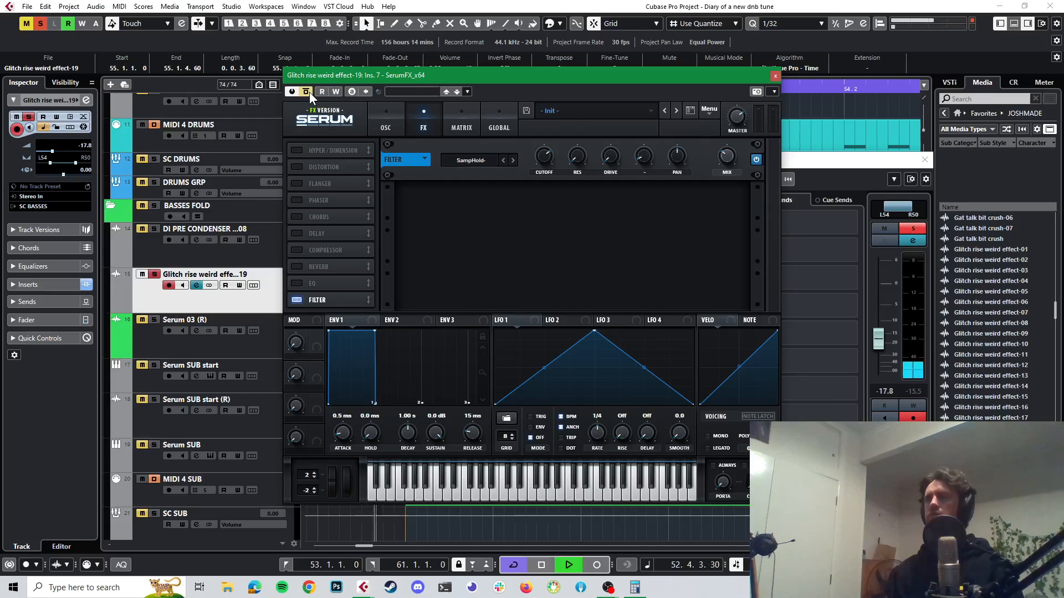
key(space)
click(309, 93)
key(space)
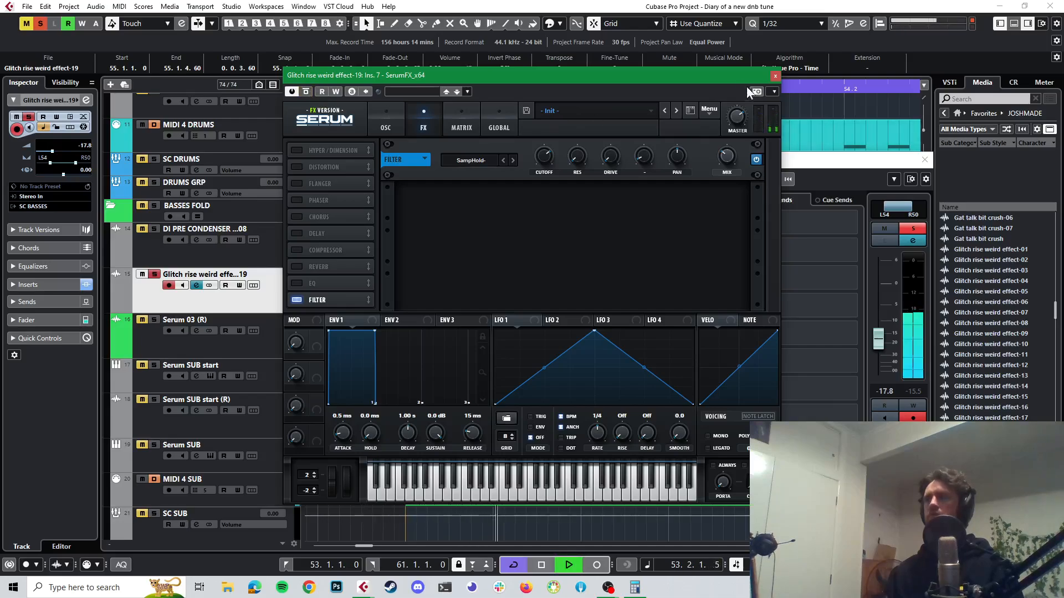
key(space)
- Close SerumFX, unsolo the Glitch rise track and play it within the full mix
click(774, 75)
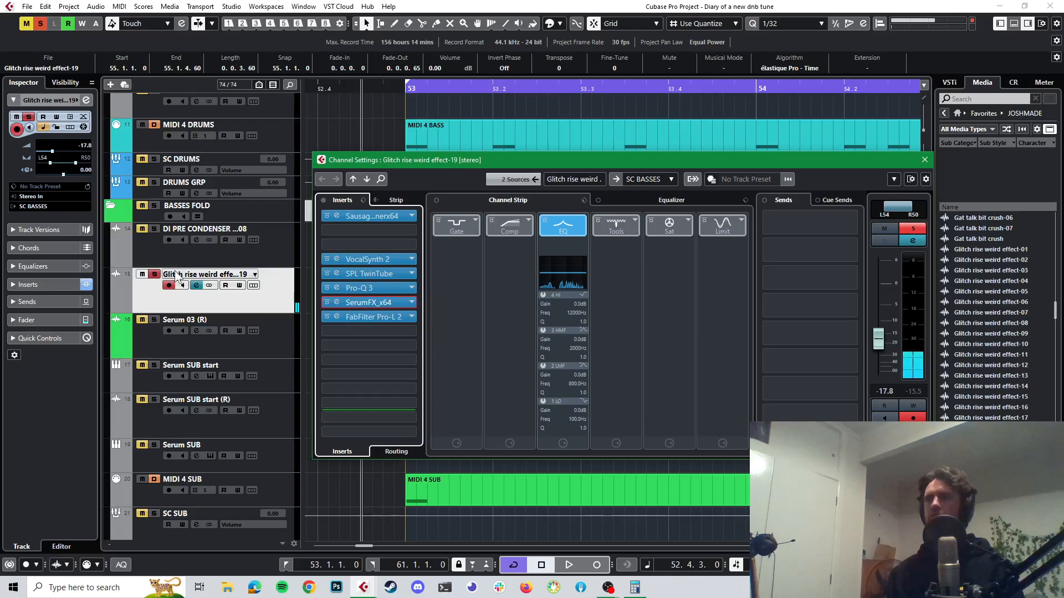
click(155, 275)
key(space)
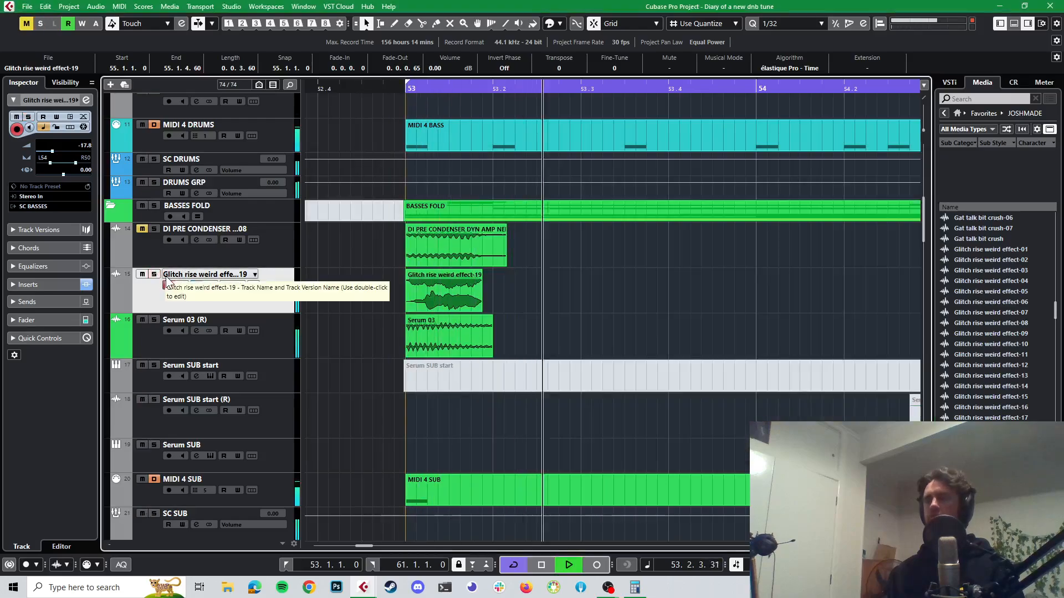
key(space)
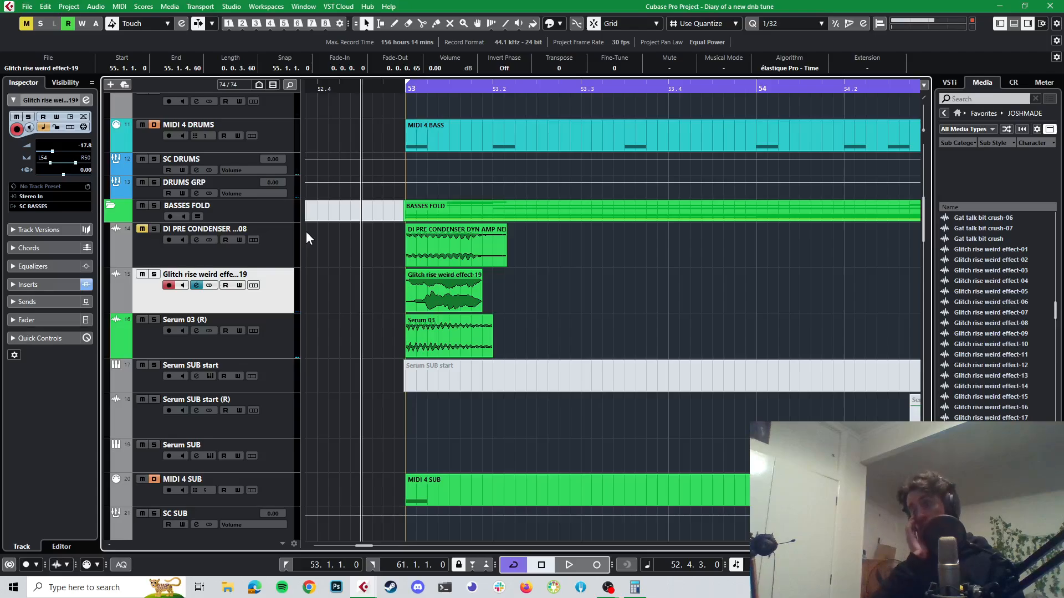
- Add a send to verb val bass in the Glitch rise track's first send slot
click(86, 100)
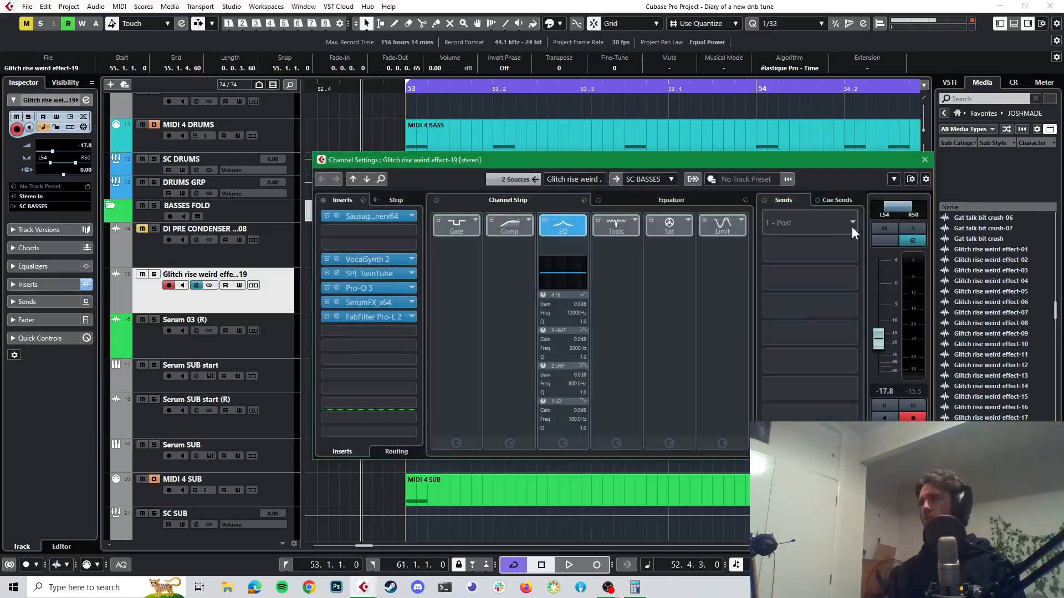
click(853, 225)
text(verb)
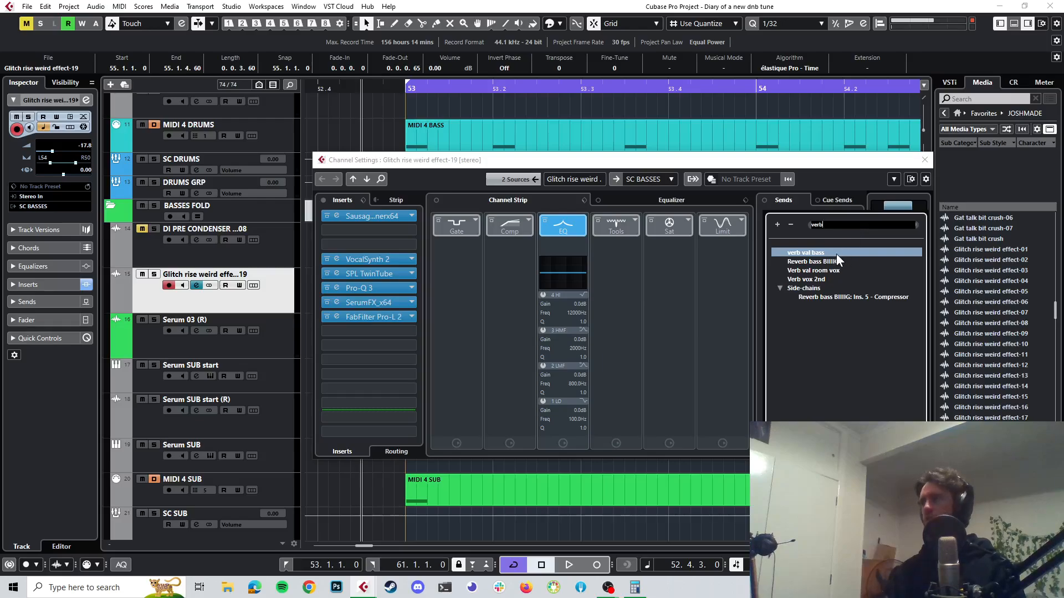
click(836, 254)
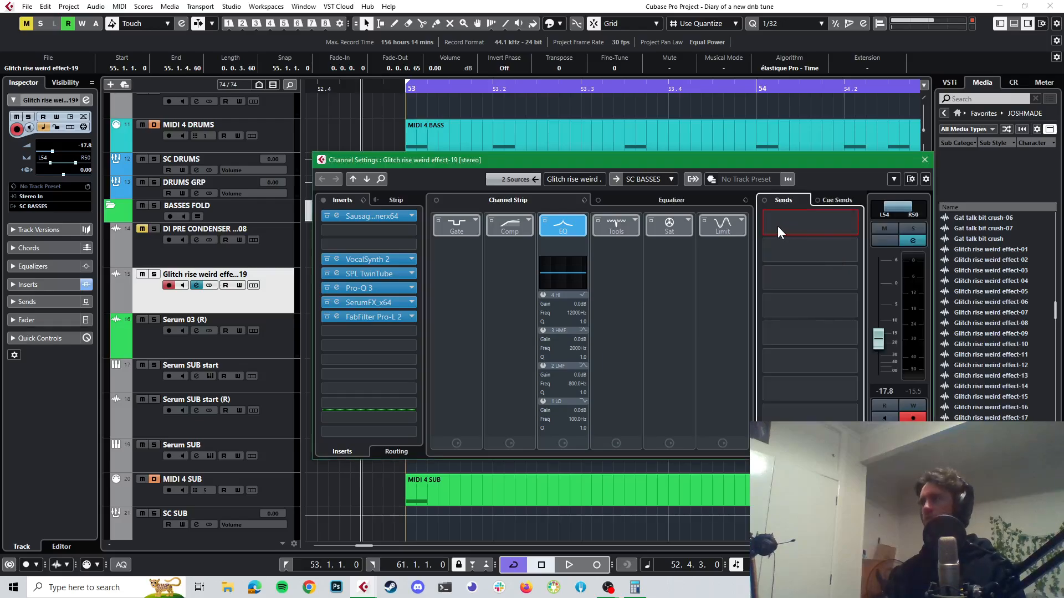
- Solo the Glitch rise track and play it repeatedly with the verb val bass send
click(155, 275)
key(space)
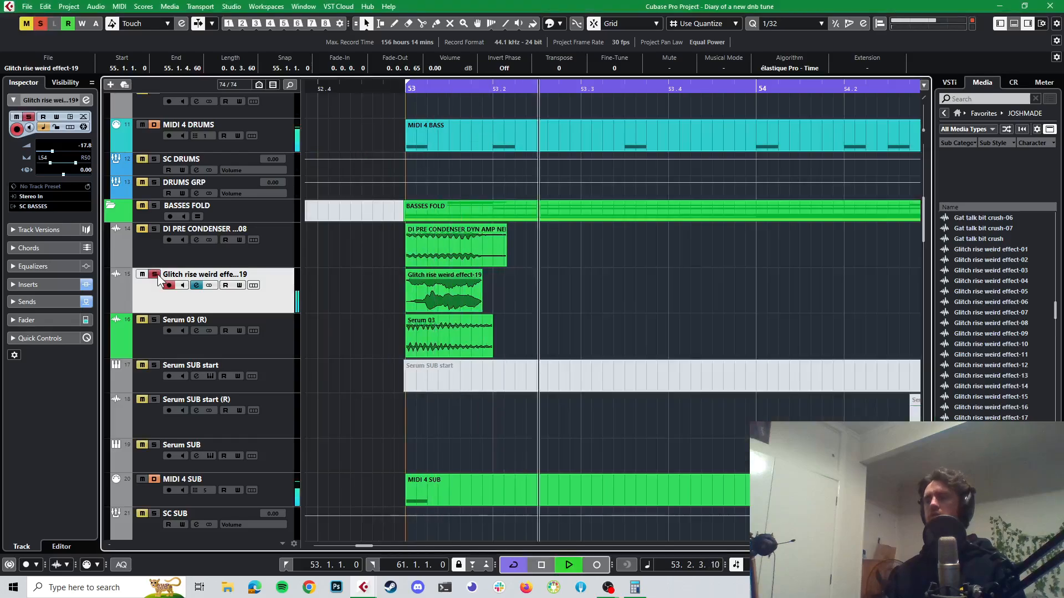
key(space)
key(space)
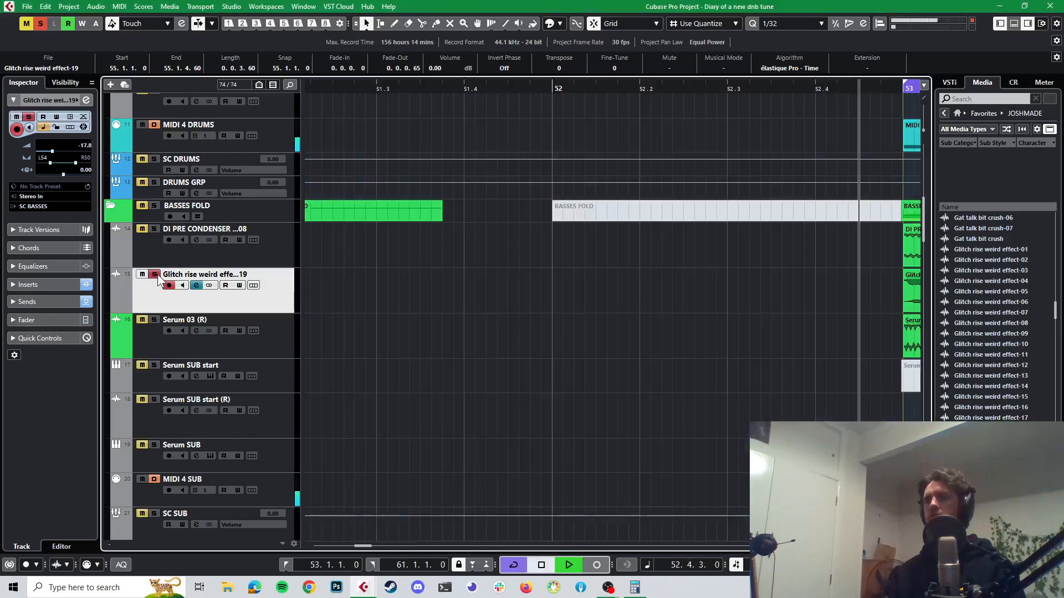
key(space)
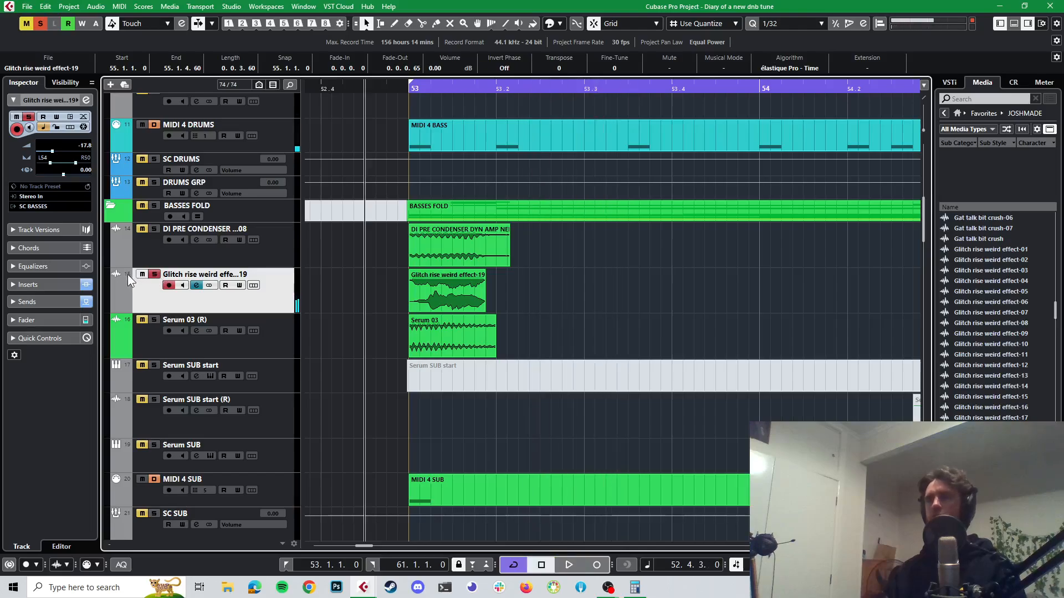
- Lower the Glitch rise track's verb val bass send to -26.8 dB and replay the soloed clip
click(27, 301)
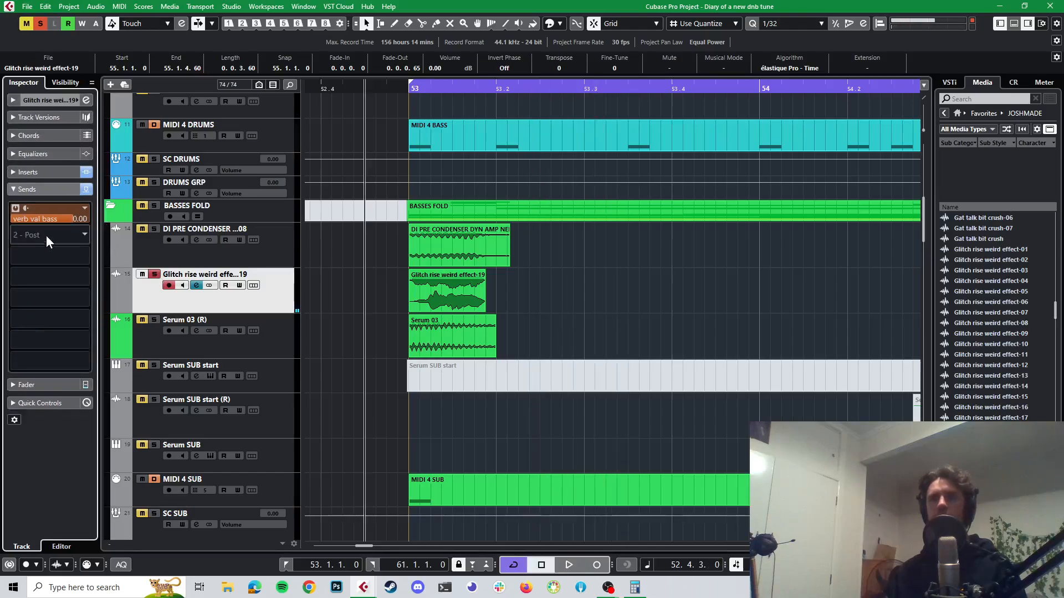
drag(65, 220, 22, 221)
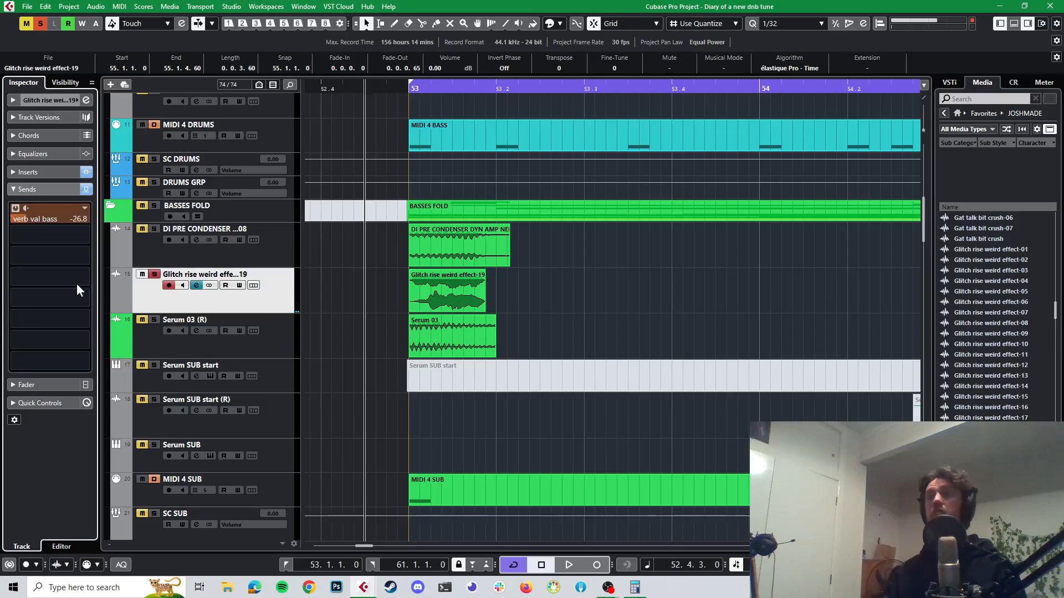
key(space)
key(space)
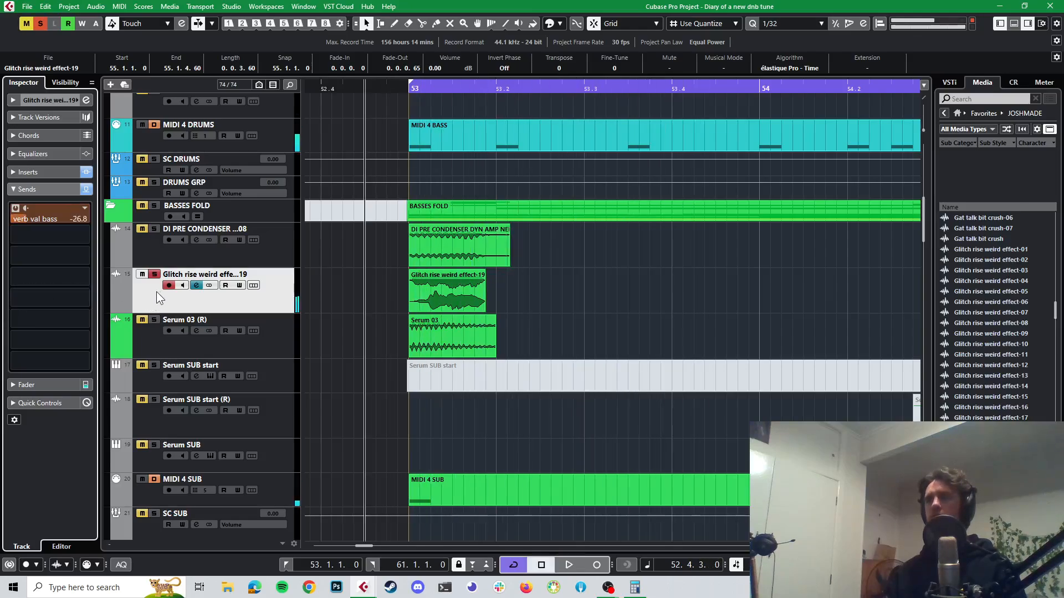
- Unsolo the Glitch rise track and play the section from bar 53 in the full mix
click(154, 274)
key(space)
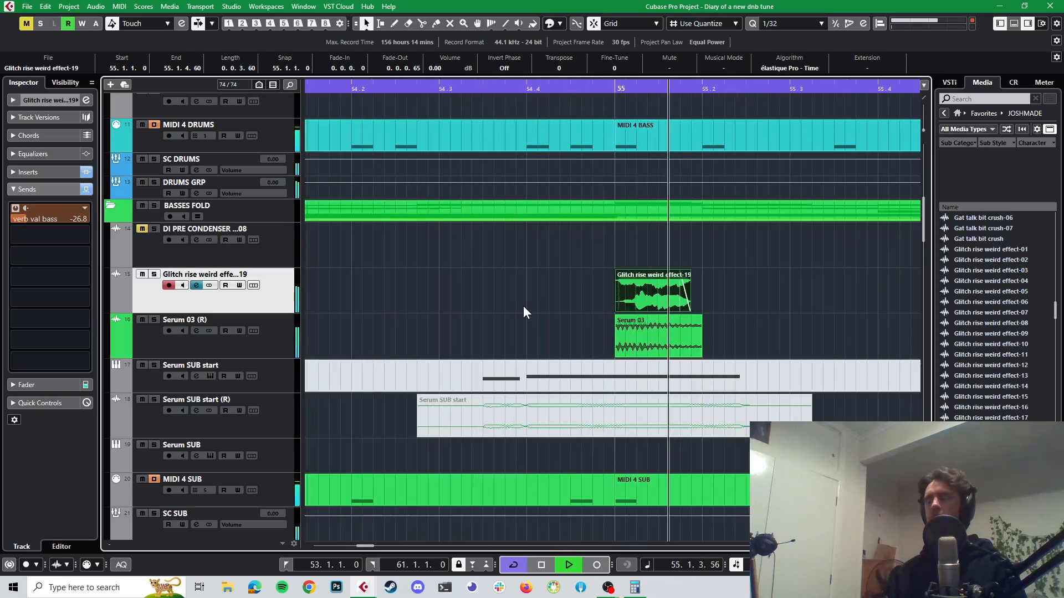
key(space)
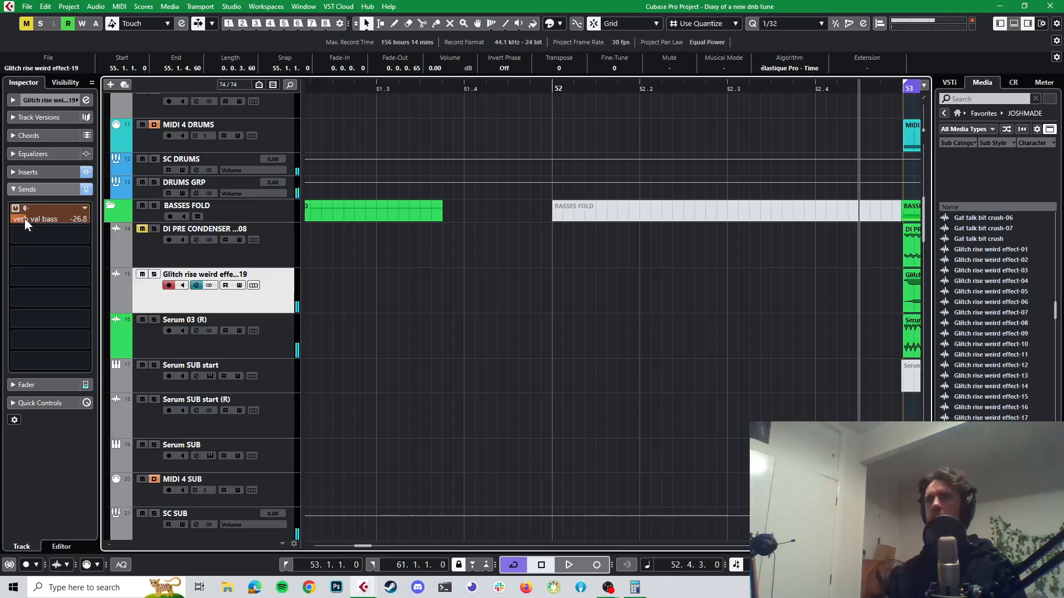
- Raise the Glitch rise track's verb val bass send to -20.5 dB and play the looped section in the full mix
drag(25, 219, 35, 190)
key(space)
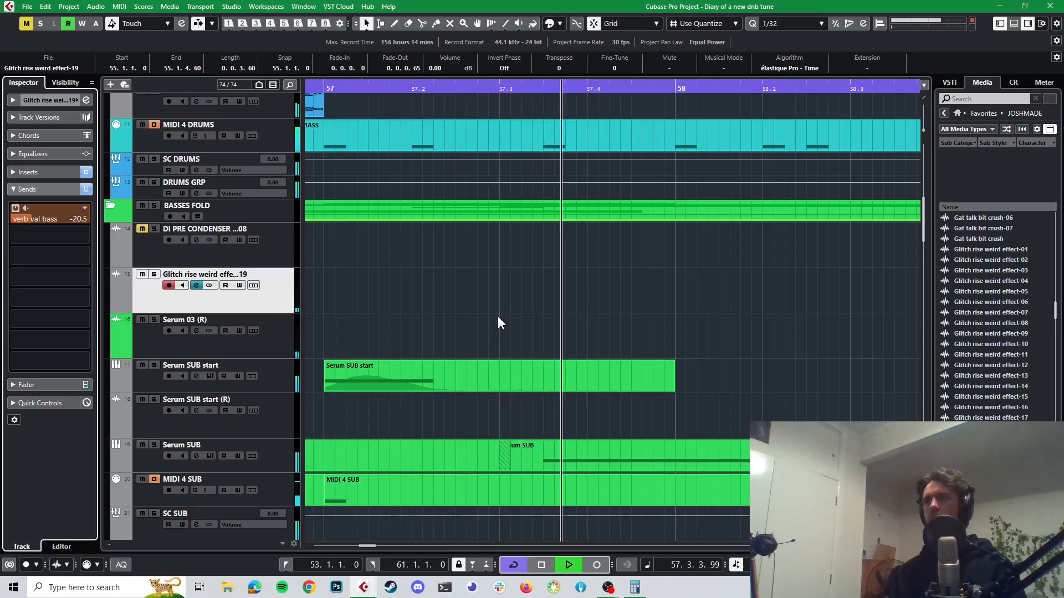
scroll(630, 317, down, 5)
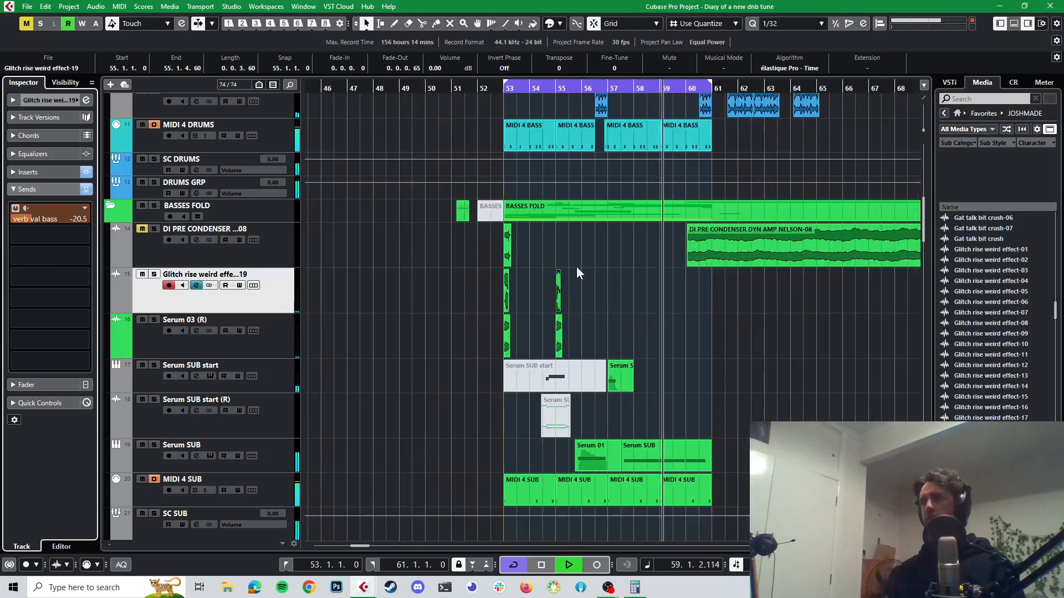
key(space)
- Replay the looped section from just before bar 53 to judge the reverb in the full mix
scroll(583, 199, up, 4)
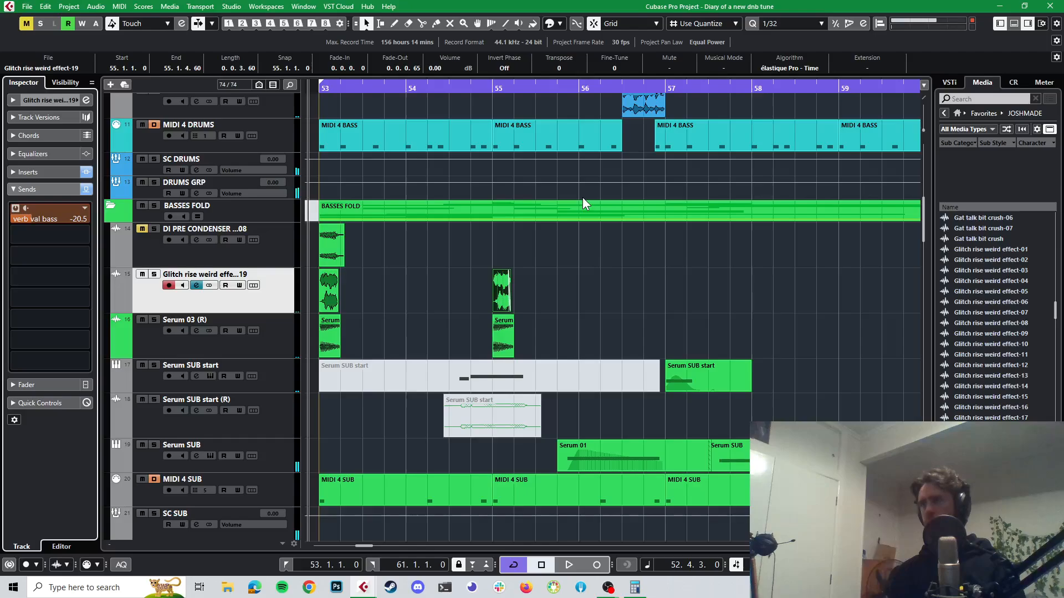
scroll(583, 197, left, 2)
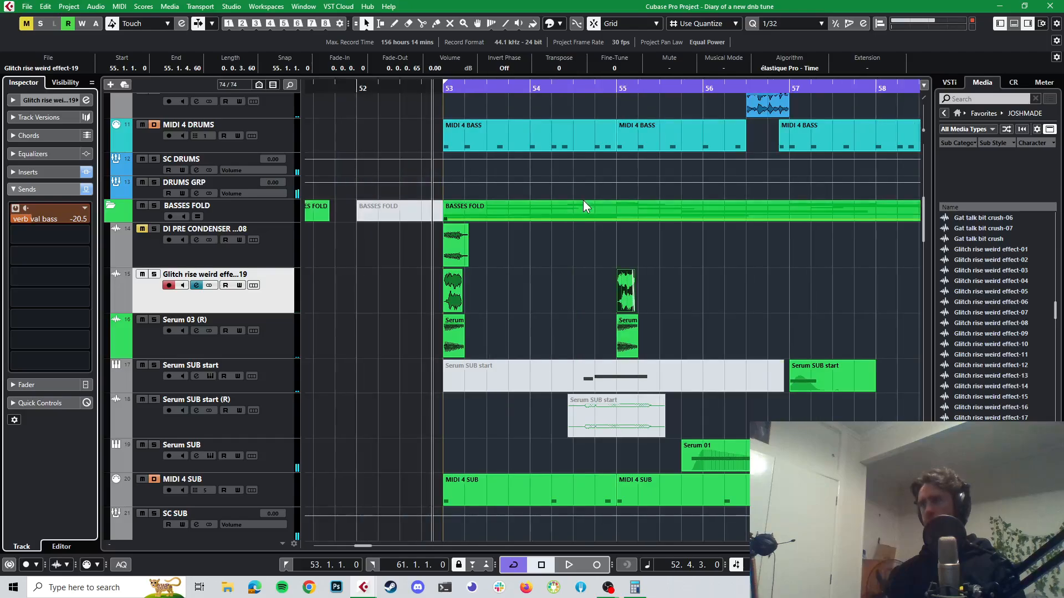
click(691, 89)
click(433, 87)
key(space)
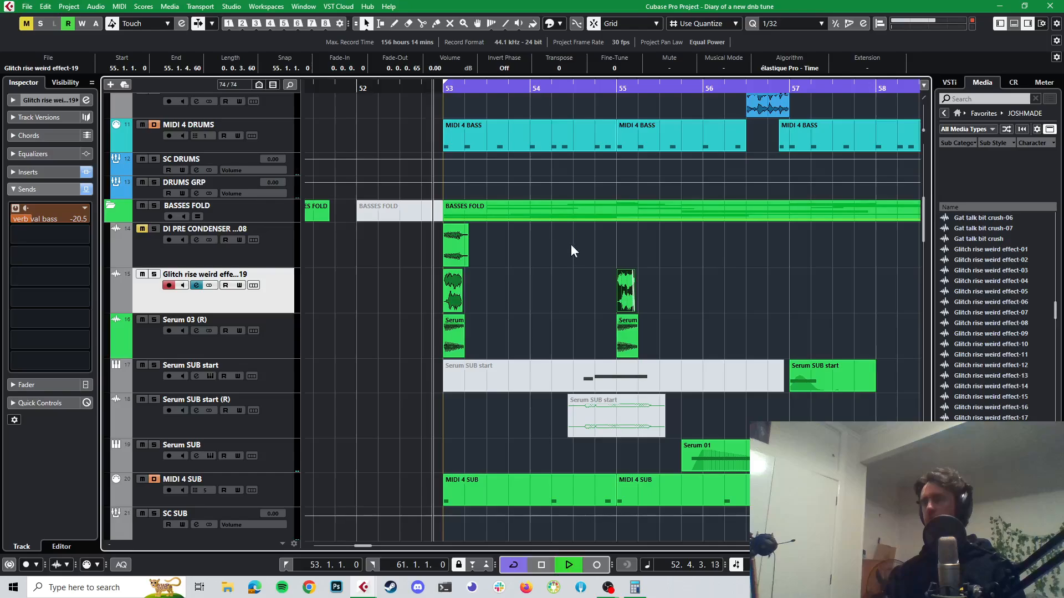
key(space)
click(675, 89)
key(space)
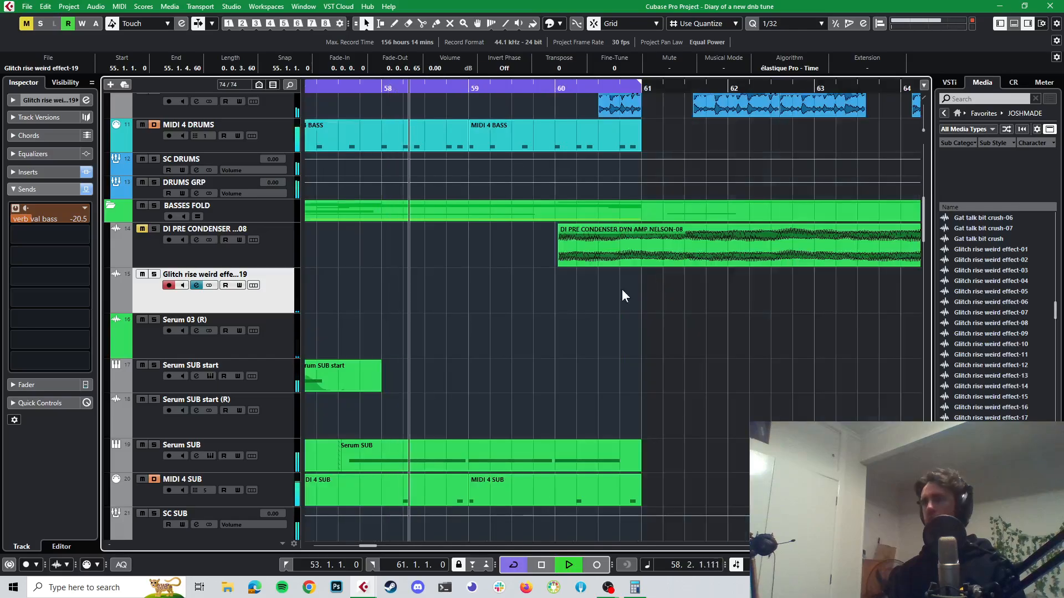
scroll(524, 312, left, 2)
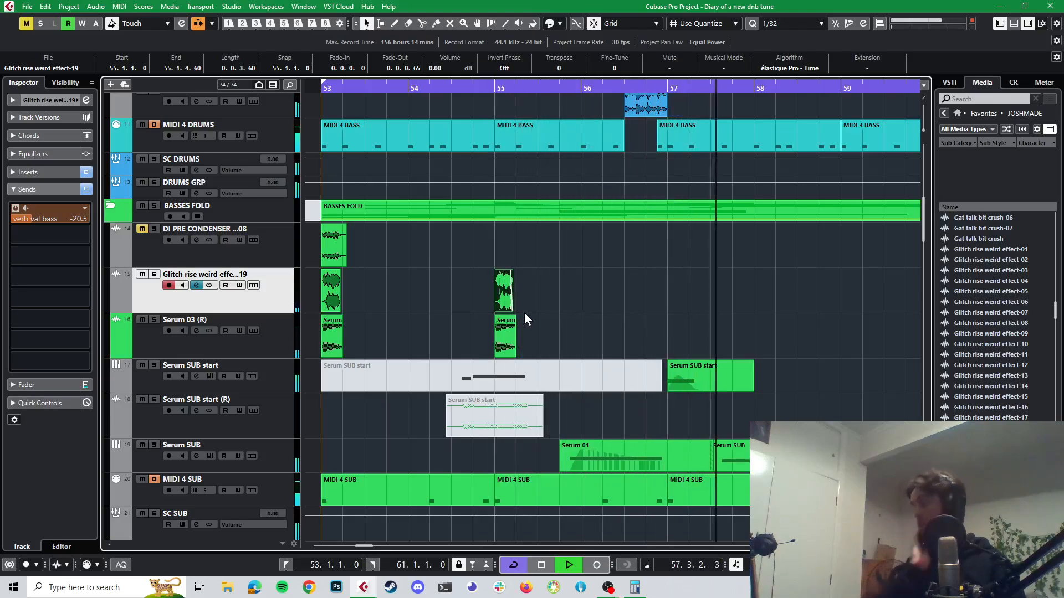
key(space)
- Move the playback start to 52.4.4.60, solo the Glitch rise track and play its first clip
drag(314, 88, 387, 175)
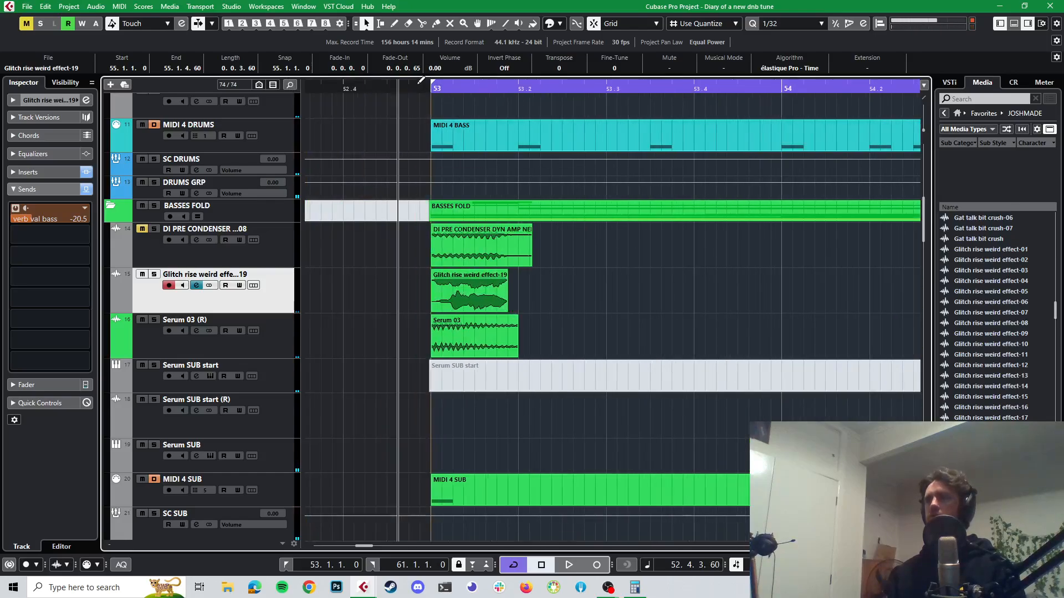
click(418, 86)
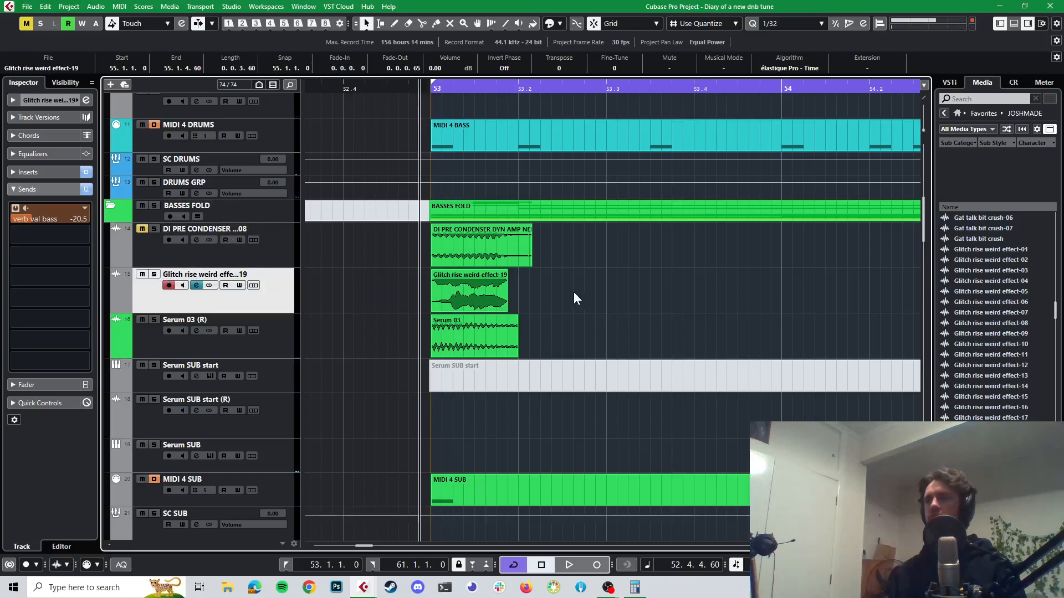
click(154, 275)
key(space)
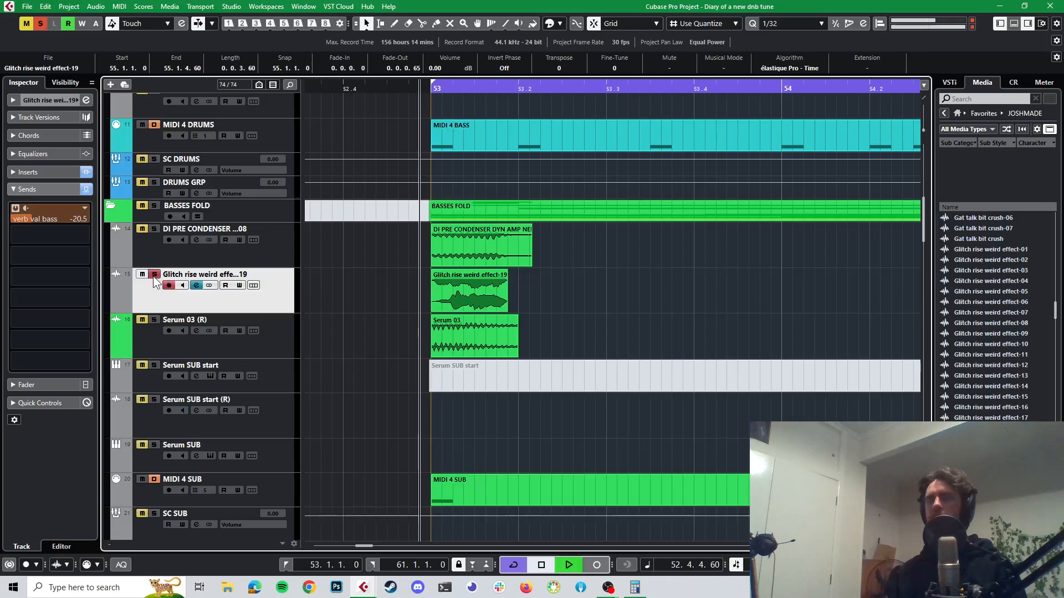
key(space)
- Add a second send from the Glitch rise track to Verb val room vox
click(86, 234)
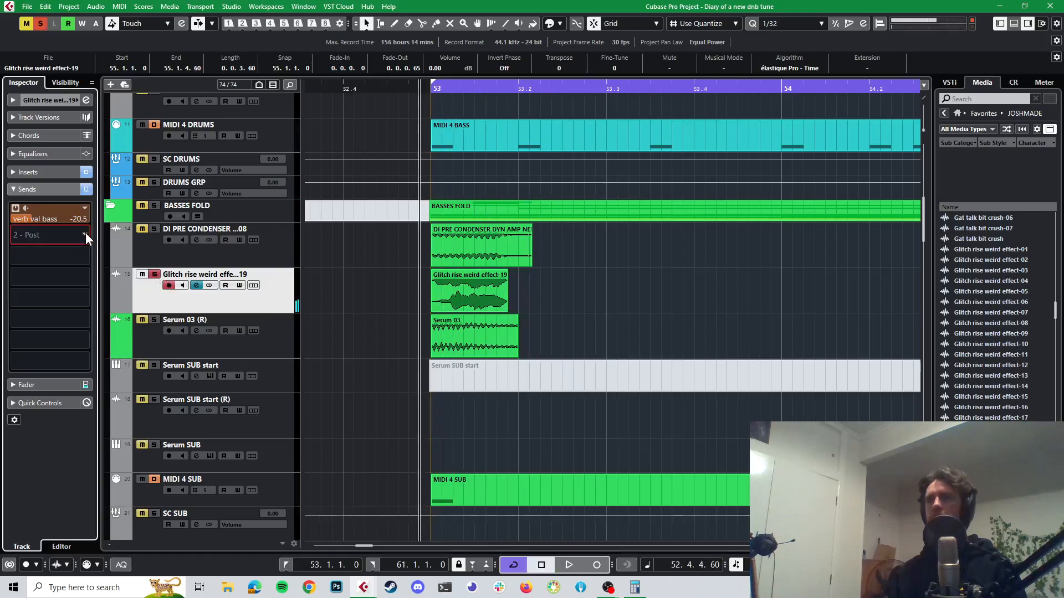
text(ver)
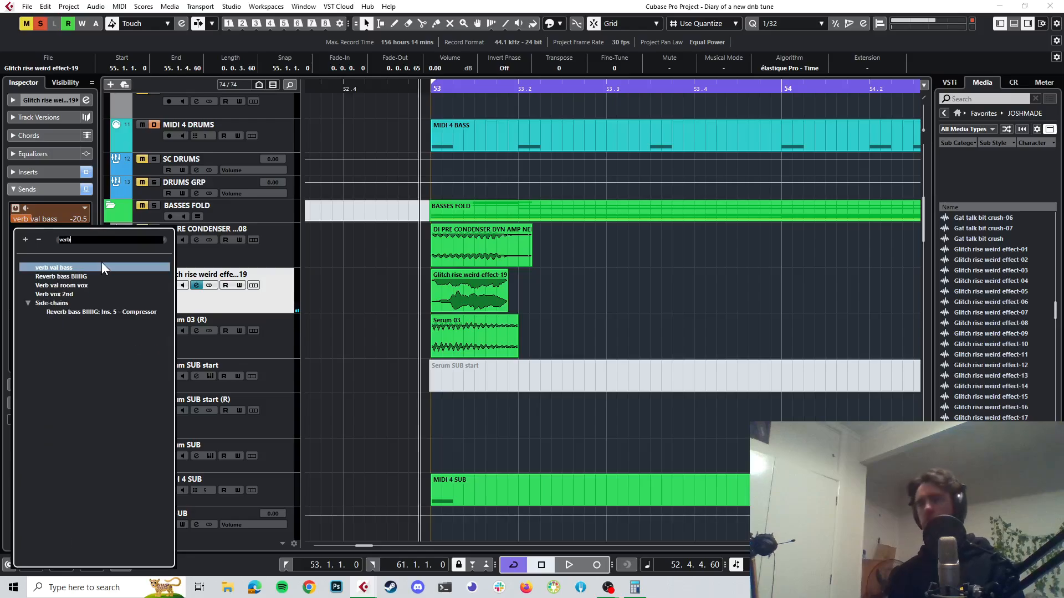
text(b)
click(65, 285)
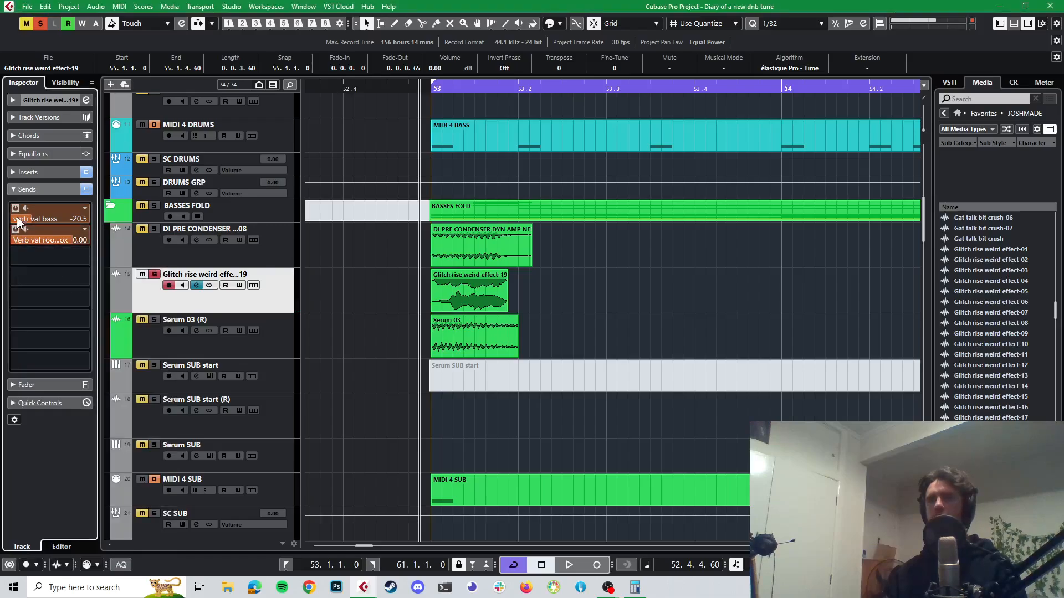
- Deactivate the verb val bass send, play the soloed clip with only Verb val room vox, and unsolo the Glitch rise track
click(16, 209)
key(space)
key(space)
click(156, 275)
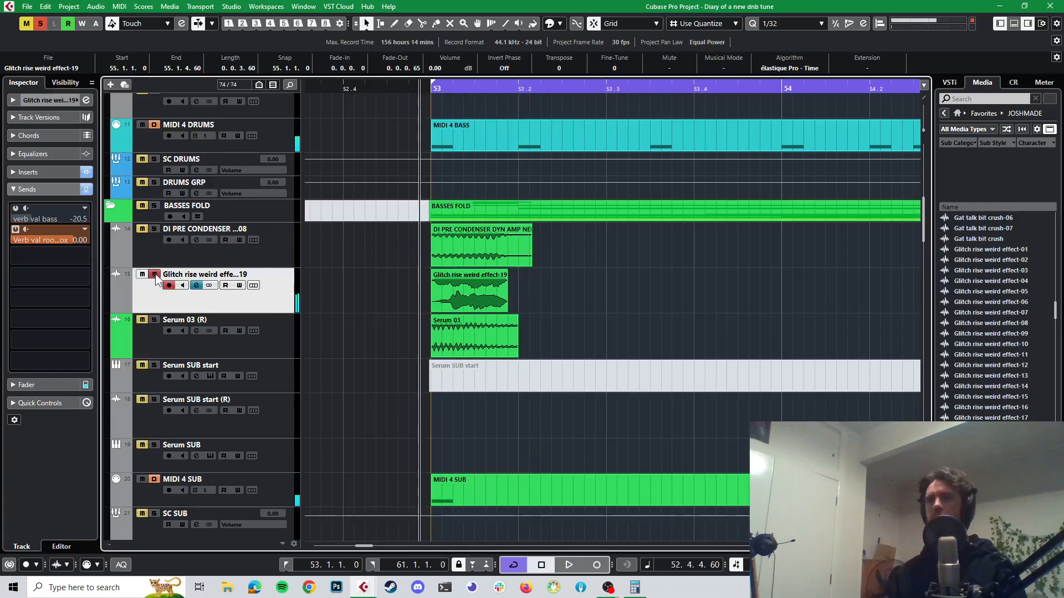
- Lower the Glitch rise track's Verb val room vox send to -12.4 dB while replaying its soloed clip
key(space)
key(space)
key(space)
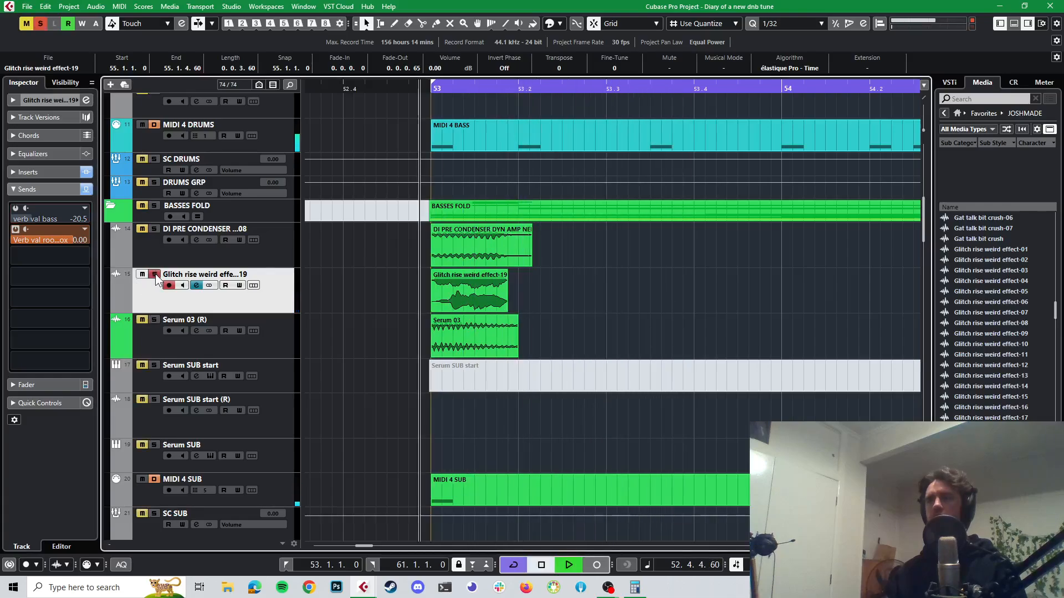
key(space)
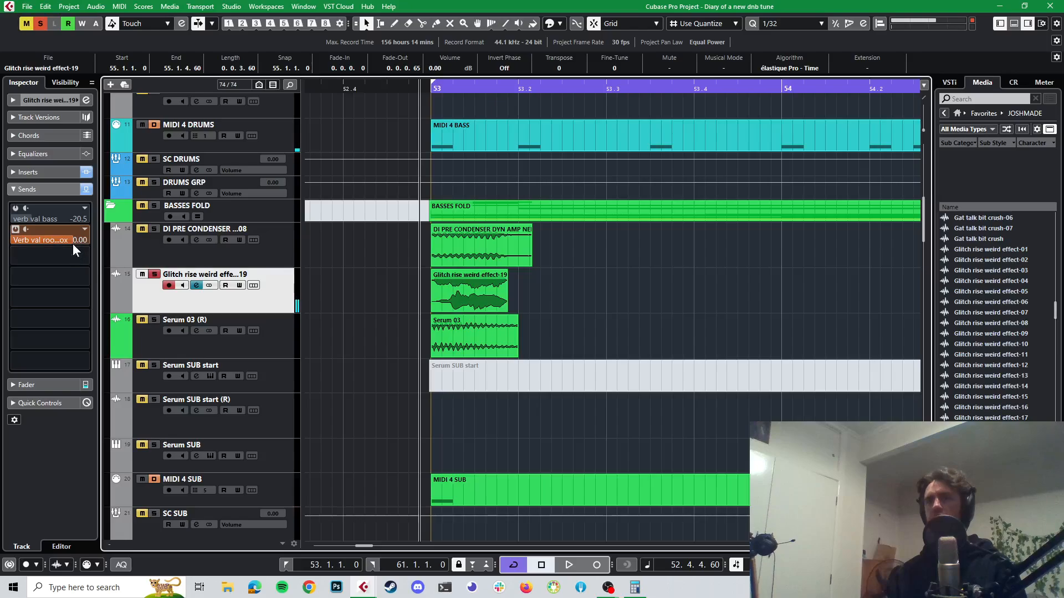
drag(69, 240, 28, 281)
key(space)
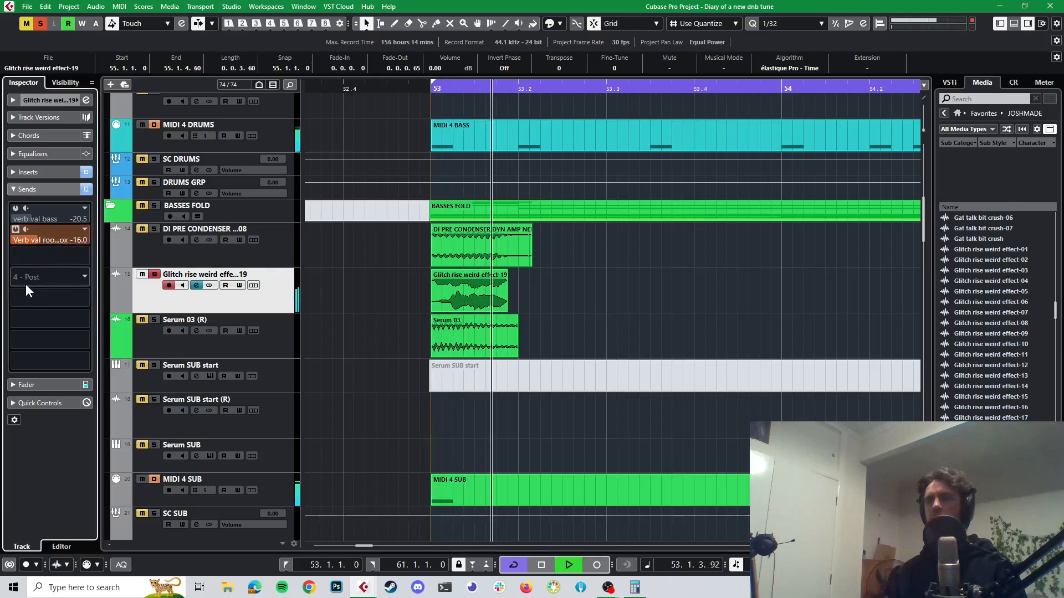
key(space)
drag(41, 235, 52, 208)
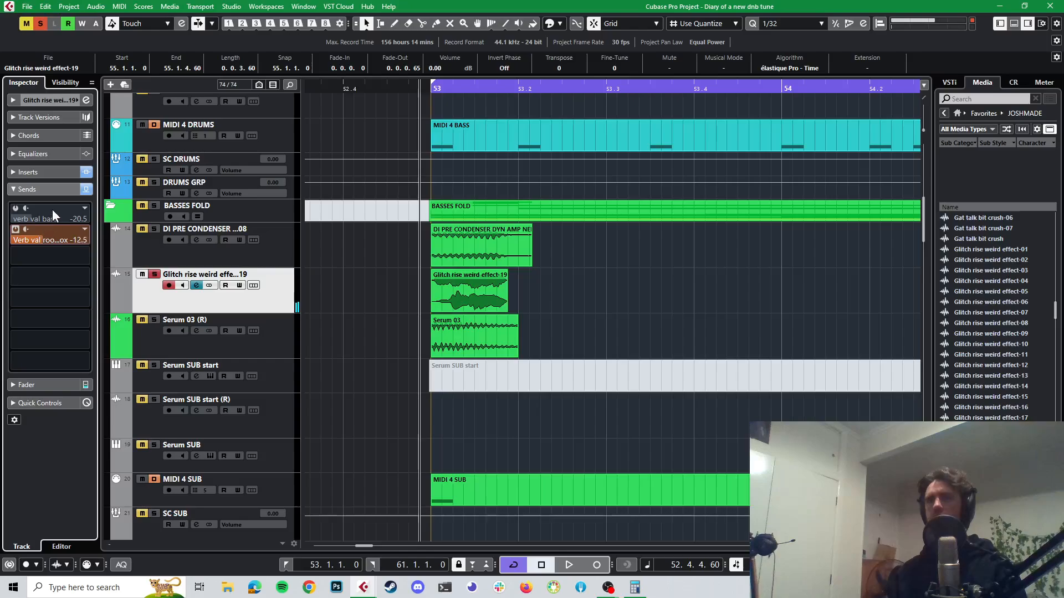
key(space)
key(space)
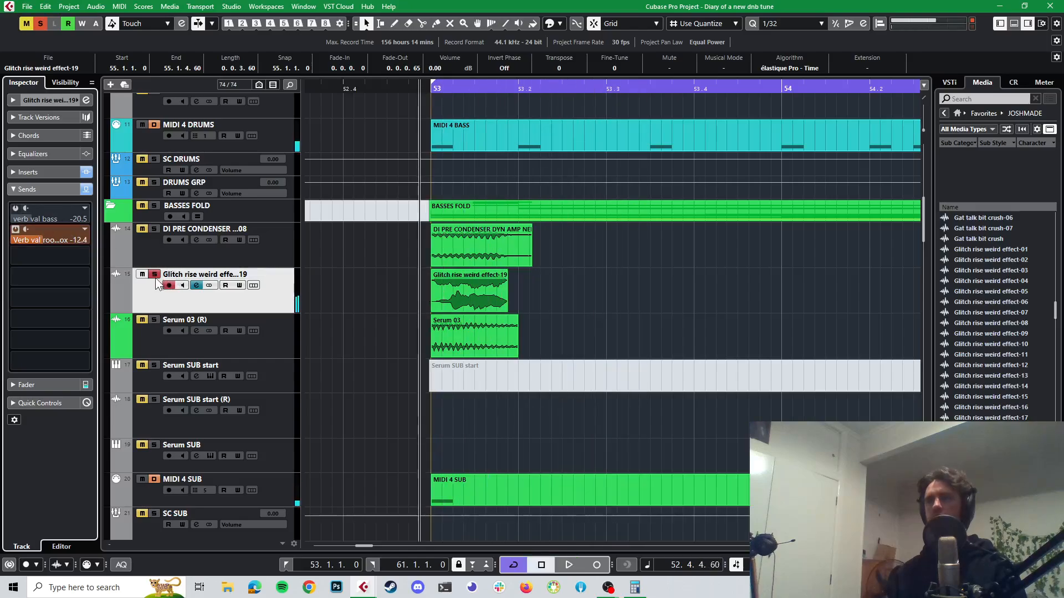
- Unsolo the Glitch rise track and play the loop in the full mix
click(156, 277)
key(space)
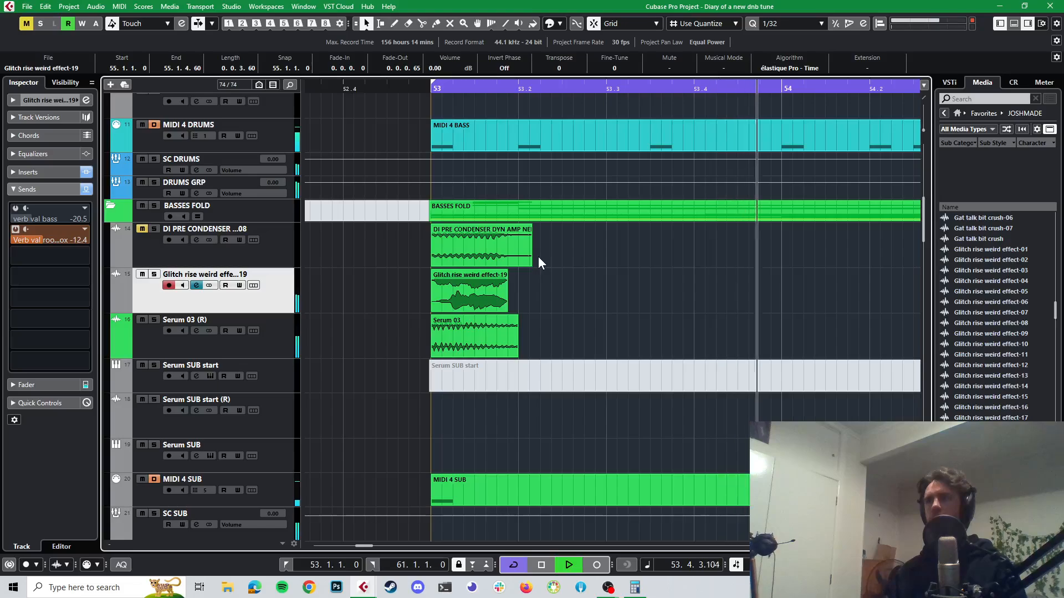
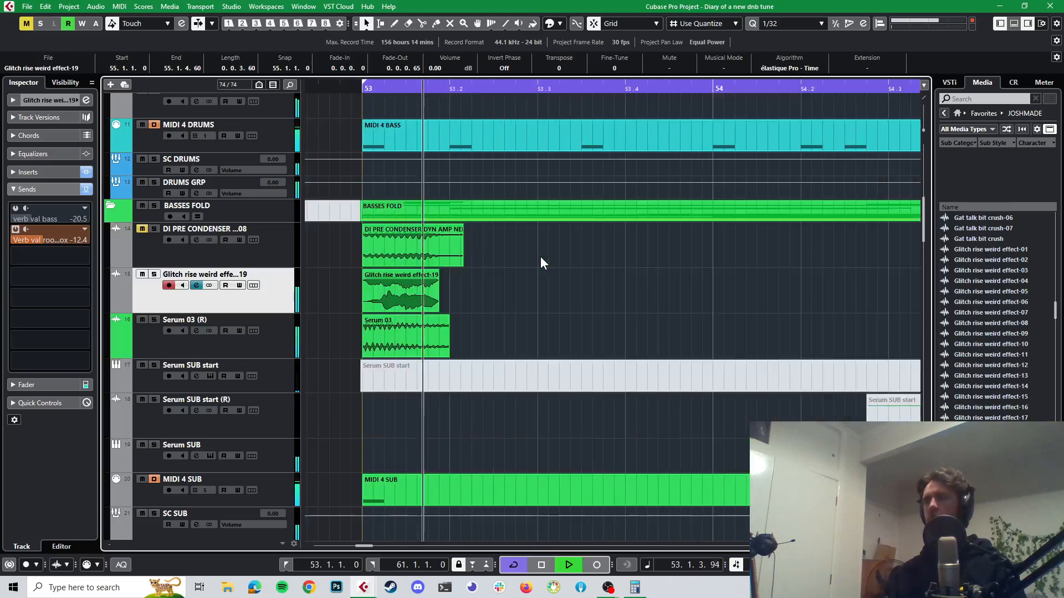
key(space)
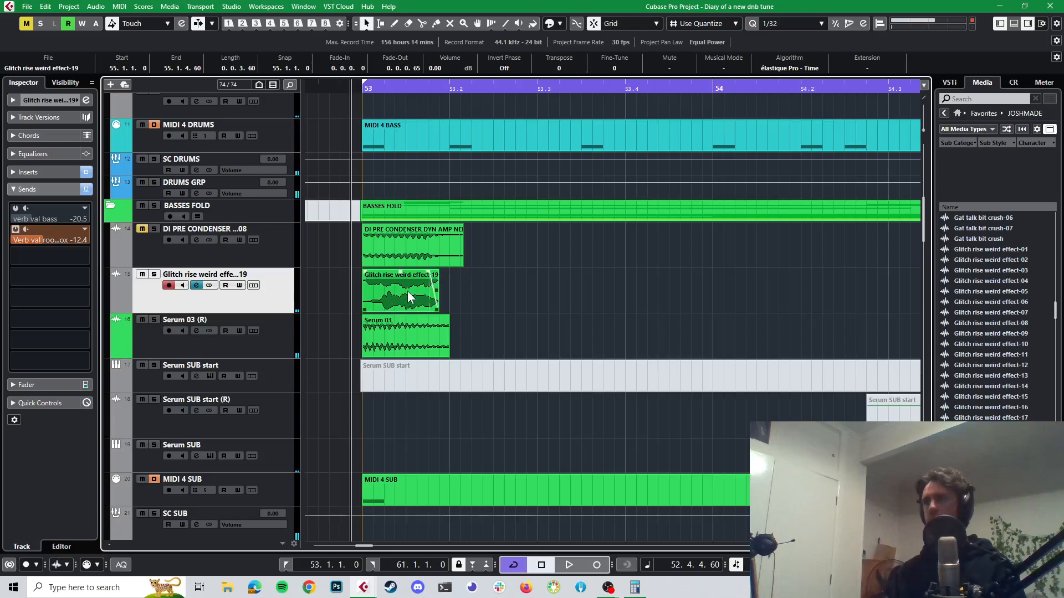
- Copy a 0.0.0.60 slice of the first Glitch rise clip to 53.4.1 on the same track
scroll(407, 291, up, 1)
key(2)
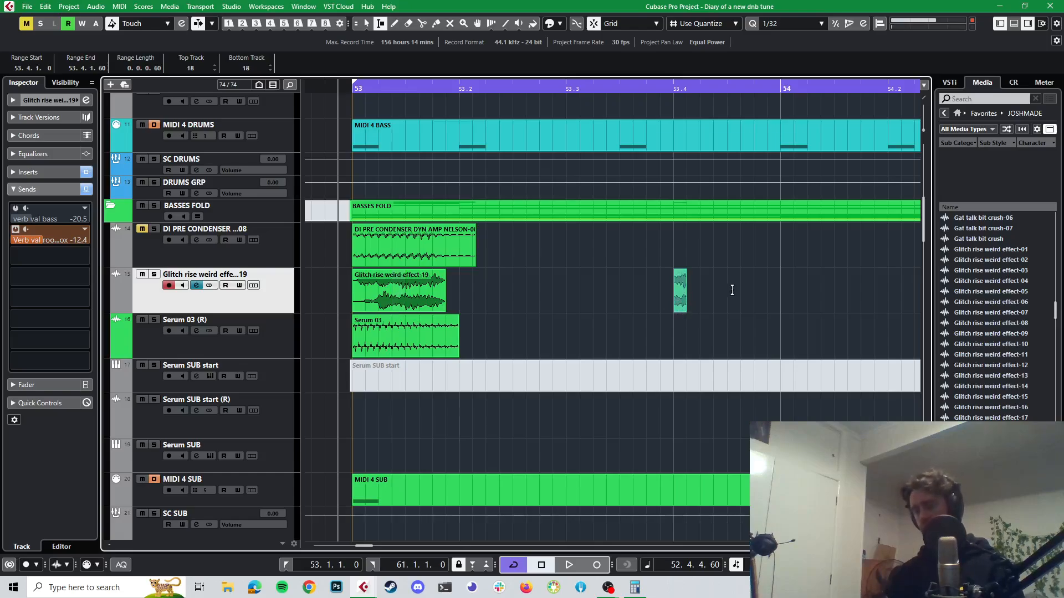
scroll(732, 290, up, 1)
key(1)
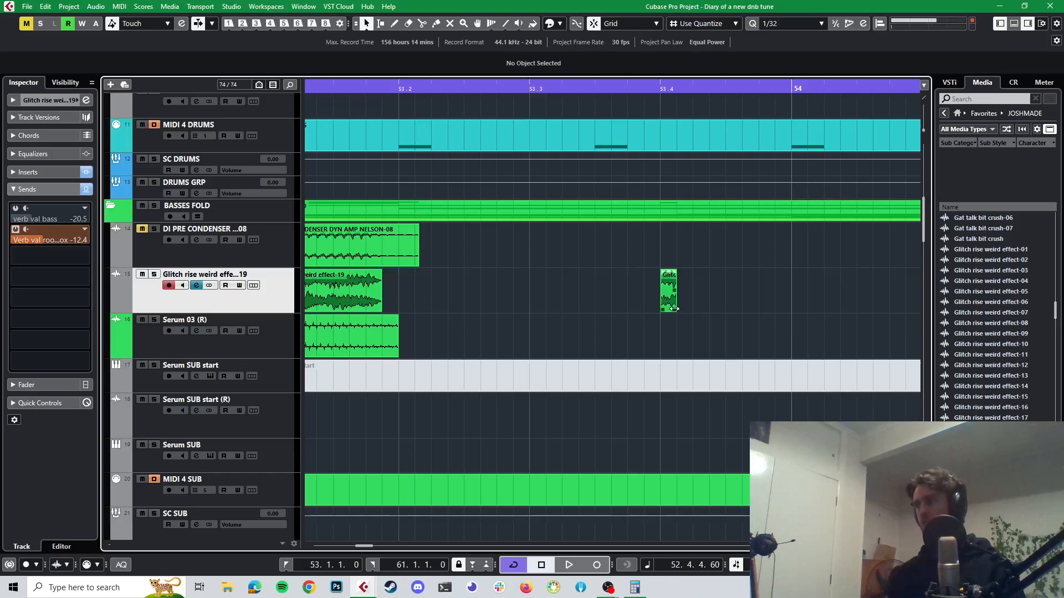
- Extend the copied Glitch rise slice to 53.4.2, set its volume to -6.37 dB and play it in the mix
drag(673, 308, 692, 309)
drag(676, 271, 680, 294)
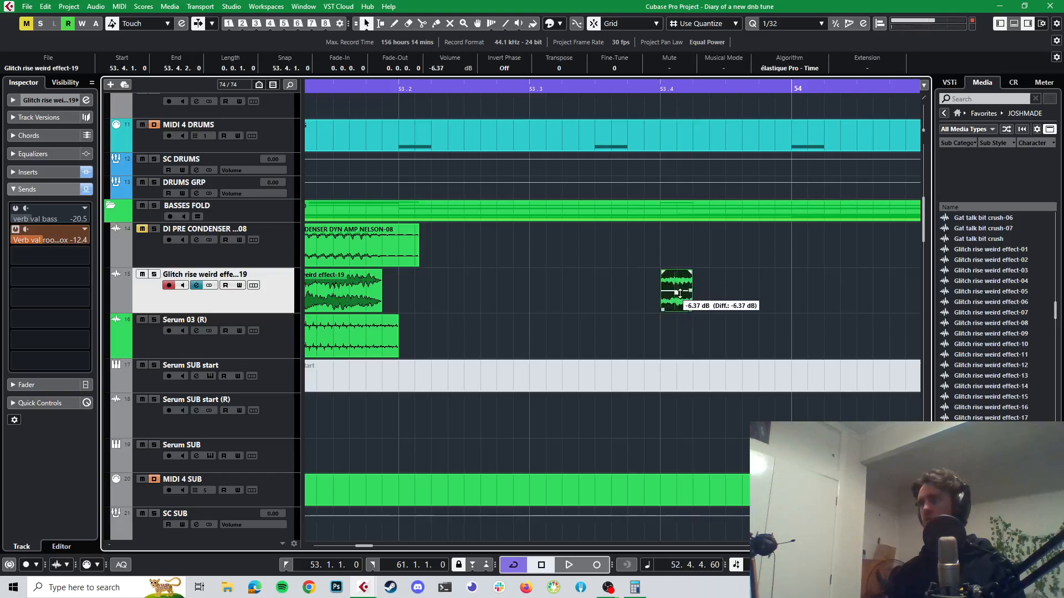
scroll(747, 290, down, 2)
key(space)
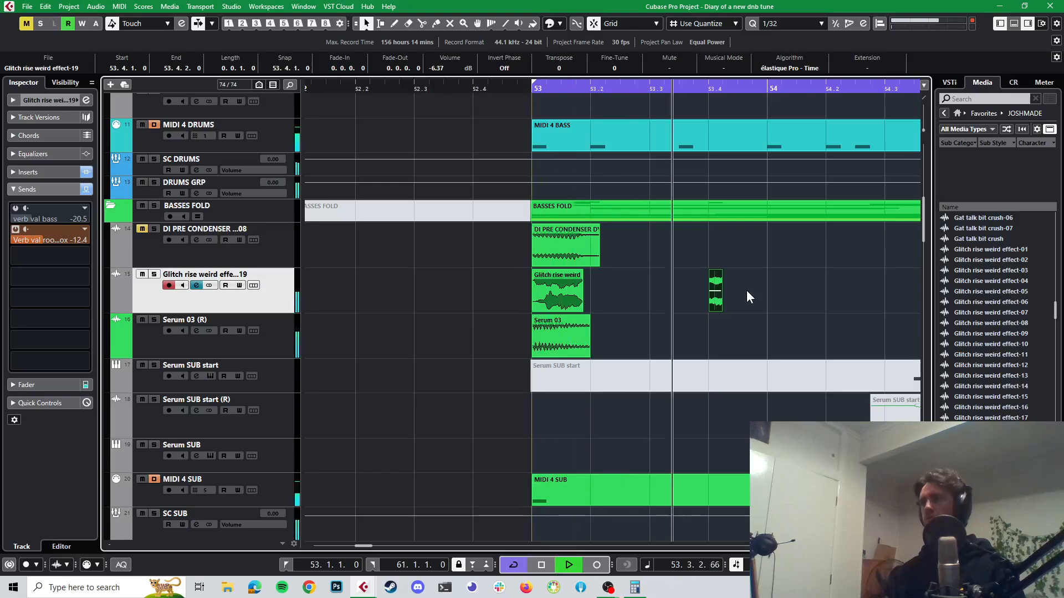
key(space)
- Move the Glitch rise slice to 53.4.3 with a 0.0.0.28 fade-out and play the loop
scroll(720, 294, up, 2)
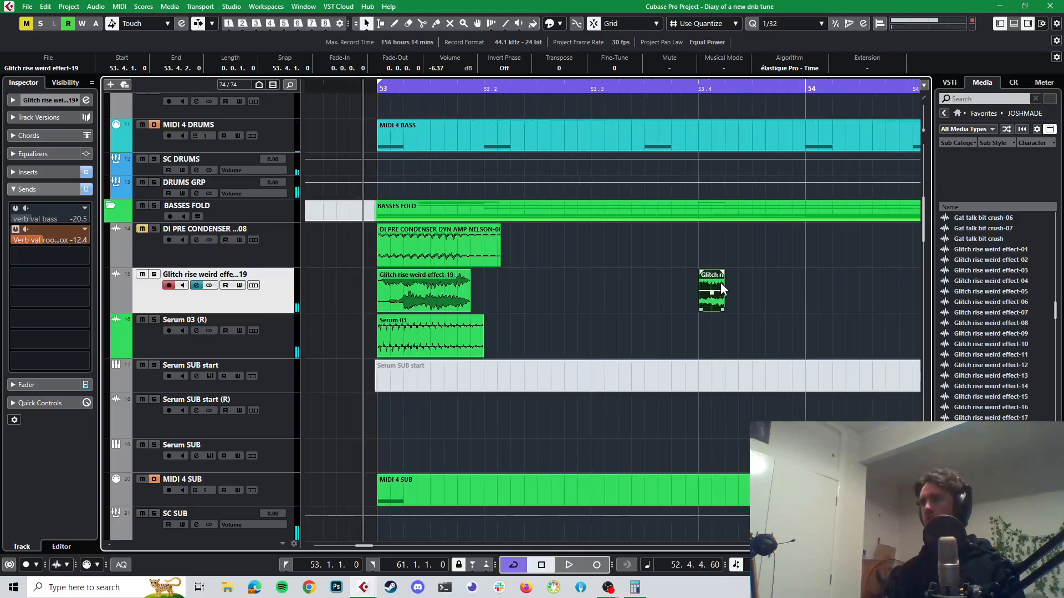
drag(721, 273, 765, 285)
key(space)
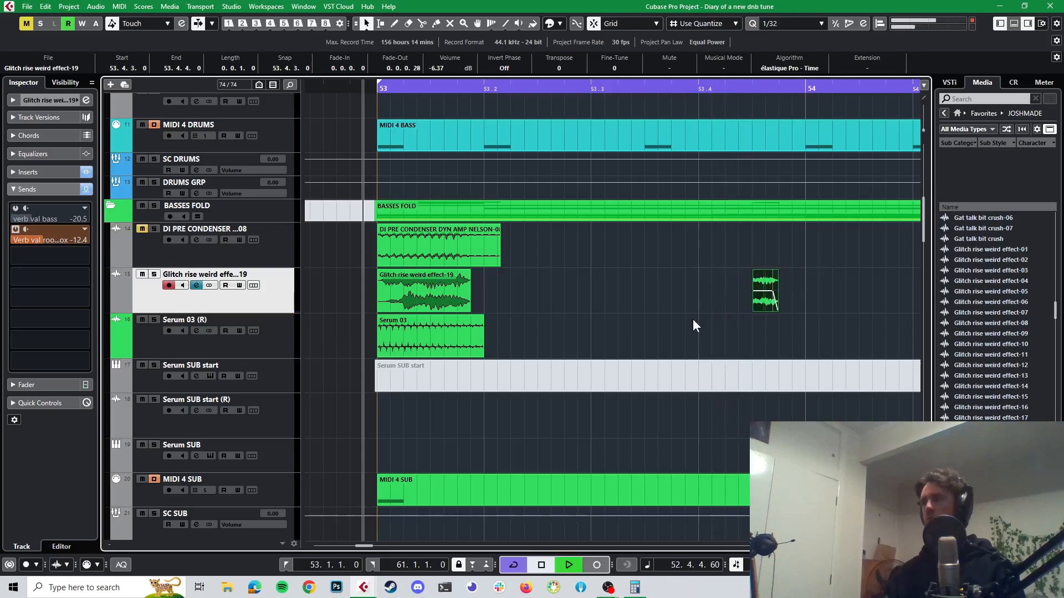
scroll(690, 307, down, 2)
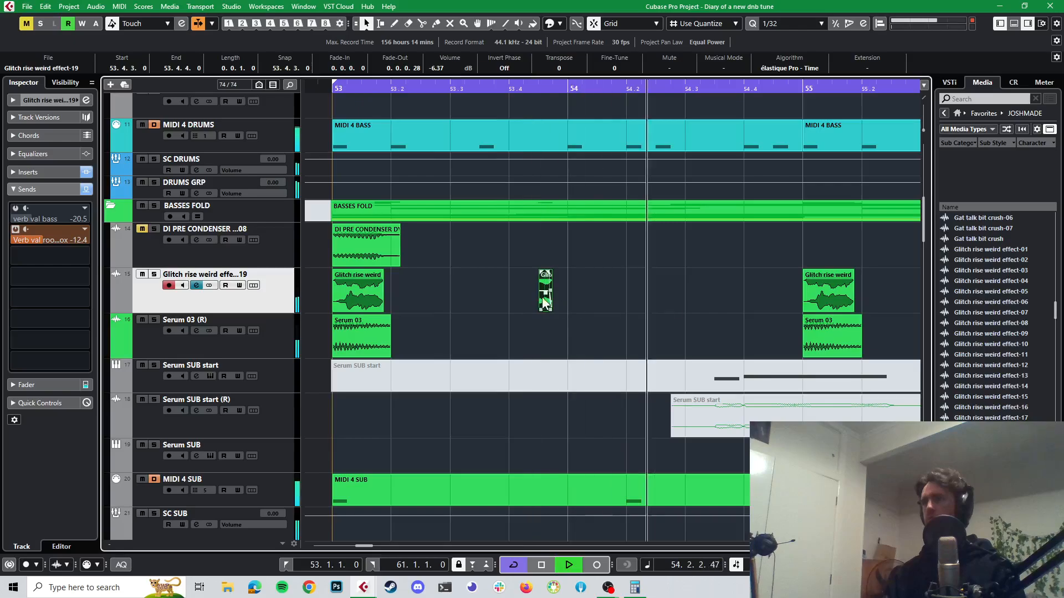
key(space)
- Lengthen the slice's fade-out to 0.0.0.83 and play the loop past bar 54
scroll(548, 298, up, 2)
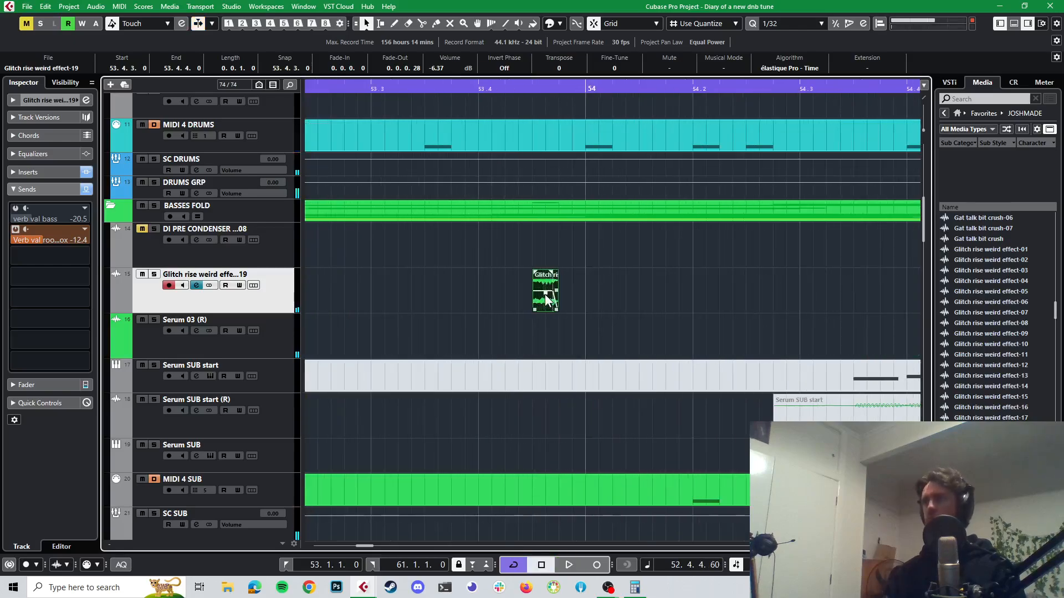
scroll(548, 294, up, 3)
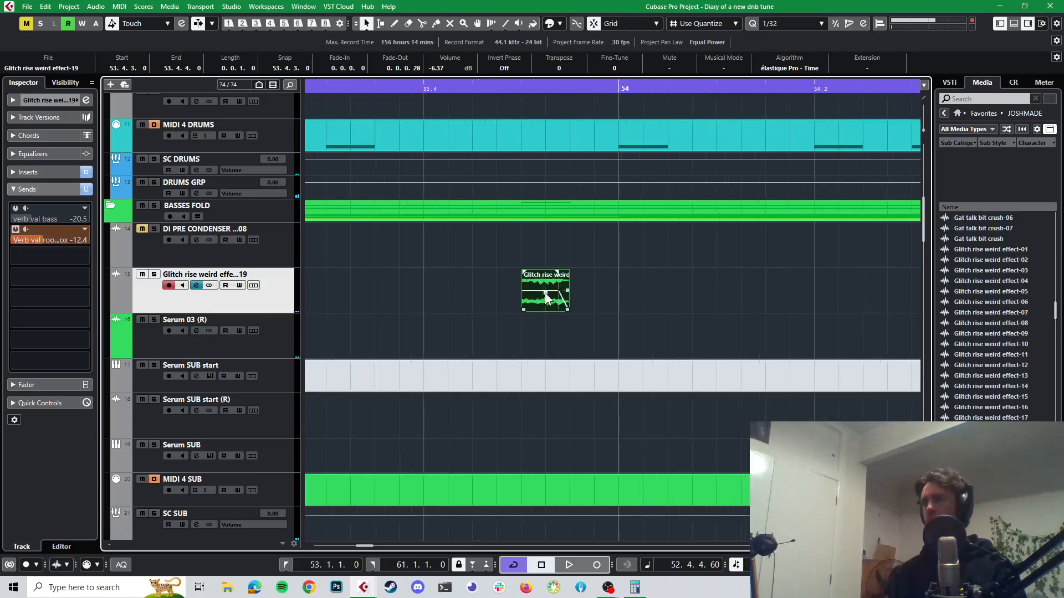
drag(567, 273, 525, 272)
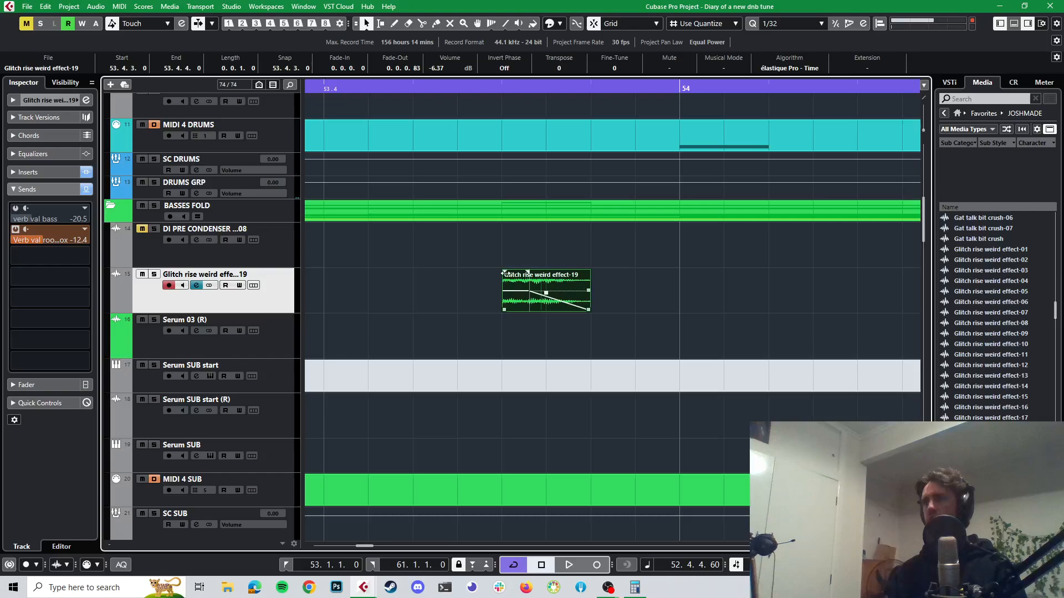
scroll(547, 277, down, 6)
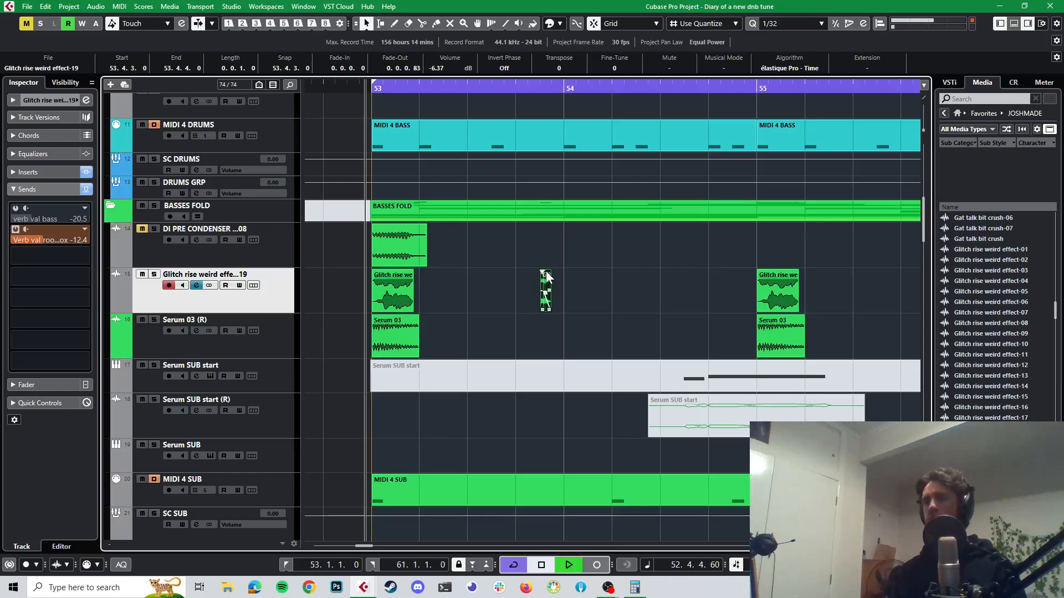
key(space)
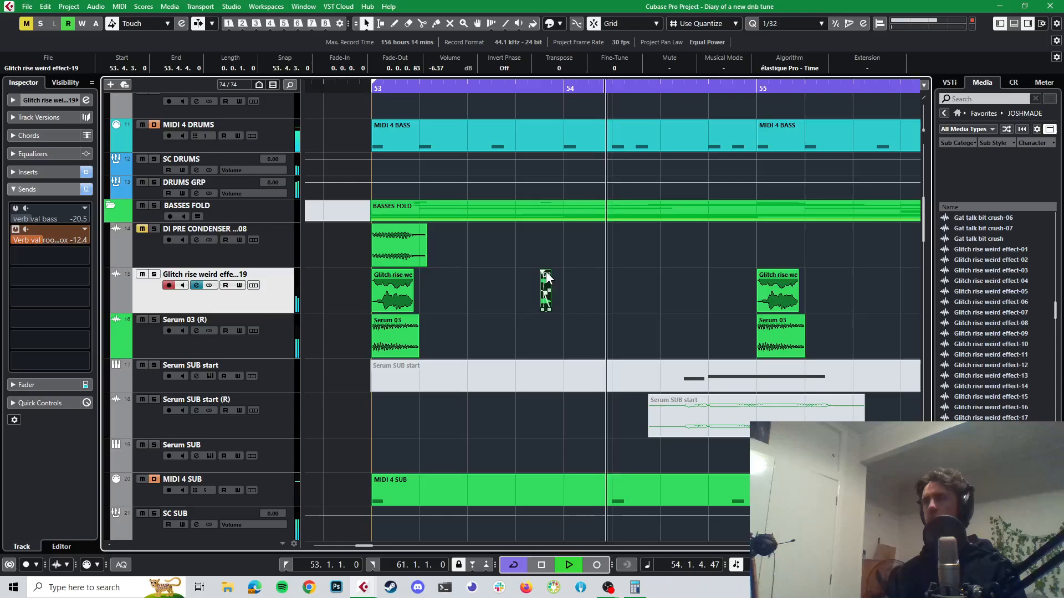
key(space)
- Shorten the Glitch rise slice so it ends at 53.4.3.102, and play it in the mix
scroll(550, 307, up, 6)
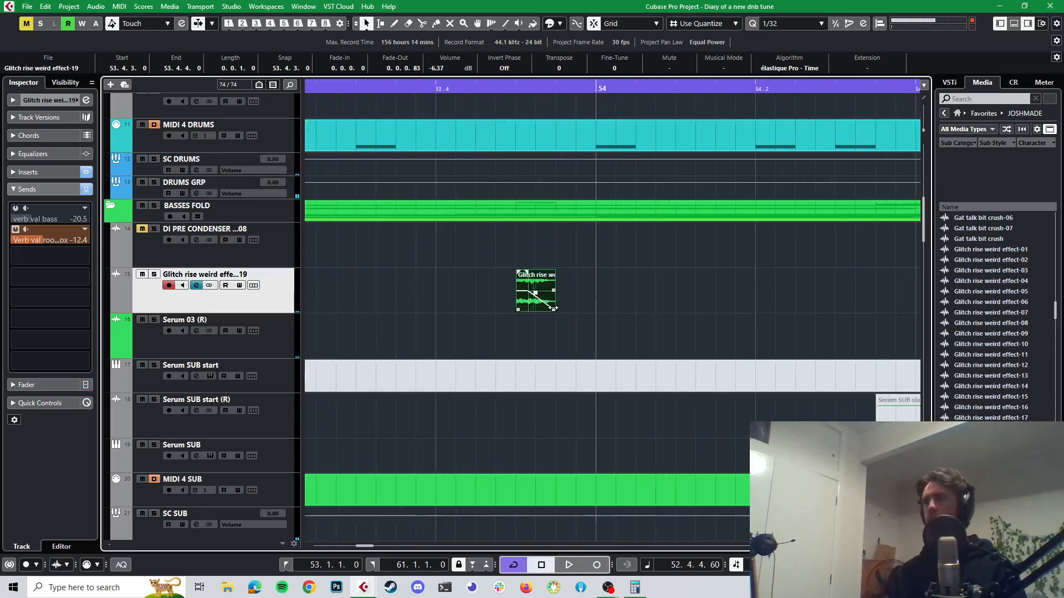
drag(554, 308, 545, 307)
key(space)
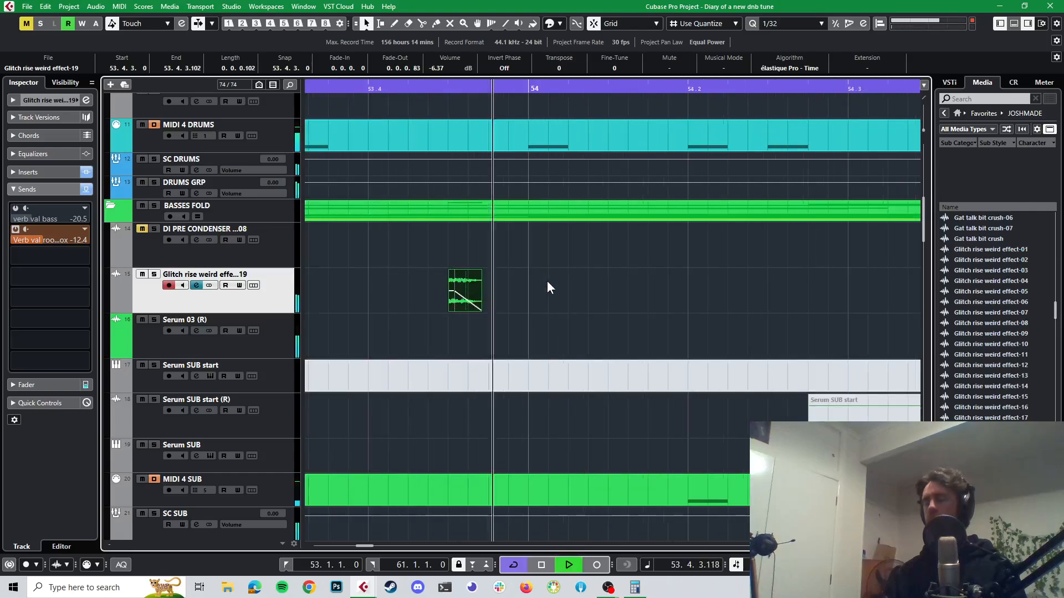
key(space)
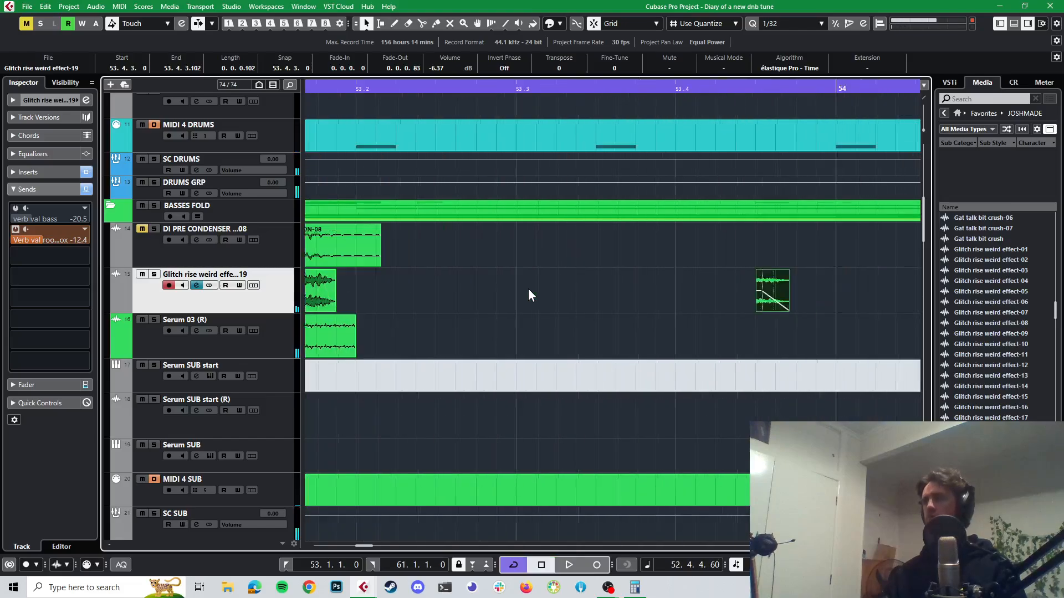
- Raise the Glitch rise slice's volume to -2.02 dB and replay the section from just before bar 53
scroll(528, 289, right, 1)
scroll(693, 297, up, 4)
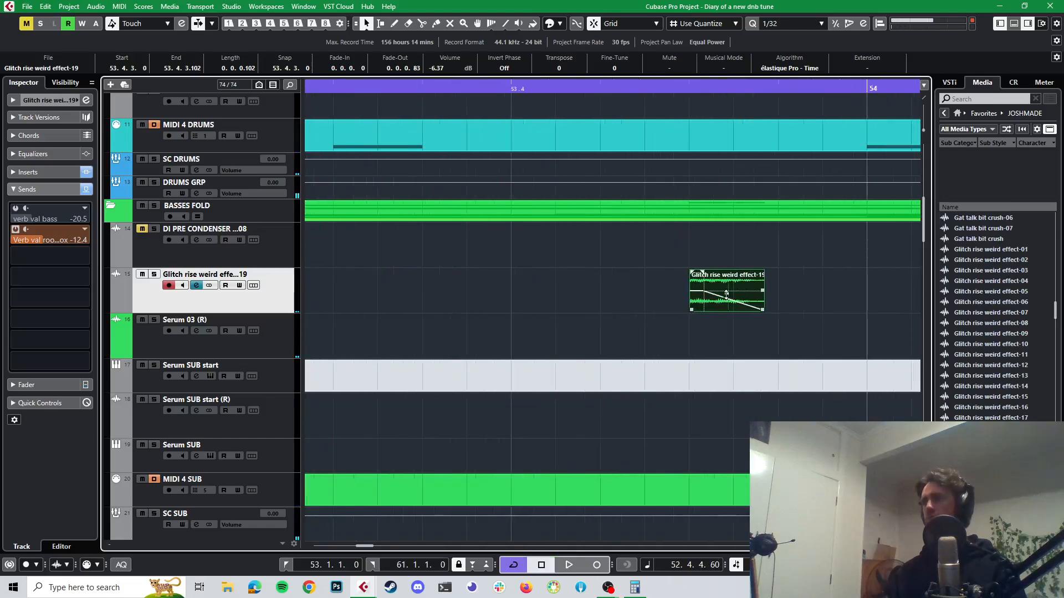
scroll(675, 313, down, 4)
key(space)
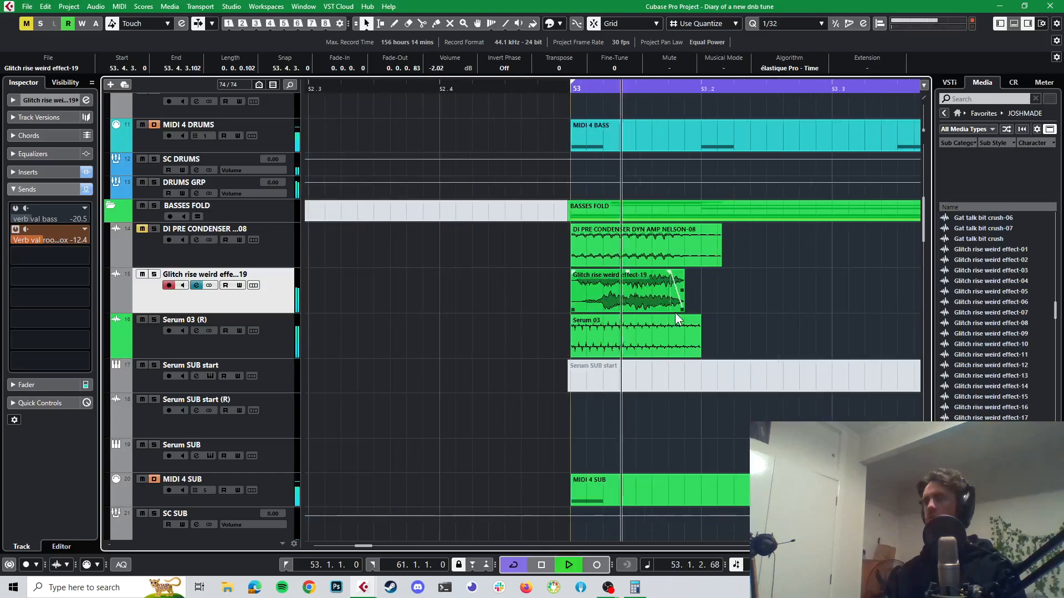
scroll(674, 309, down, 5)
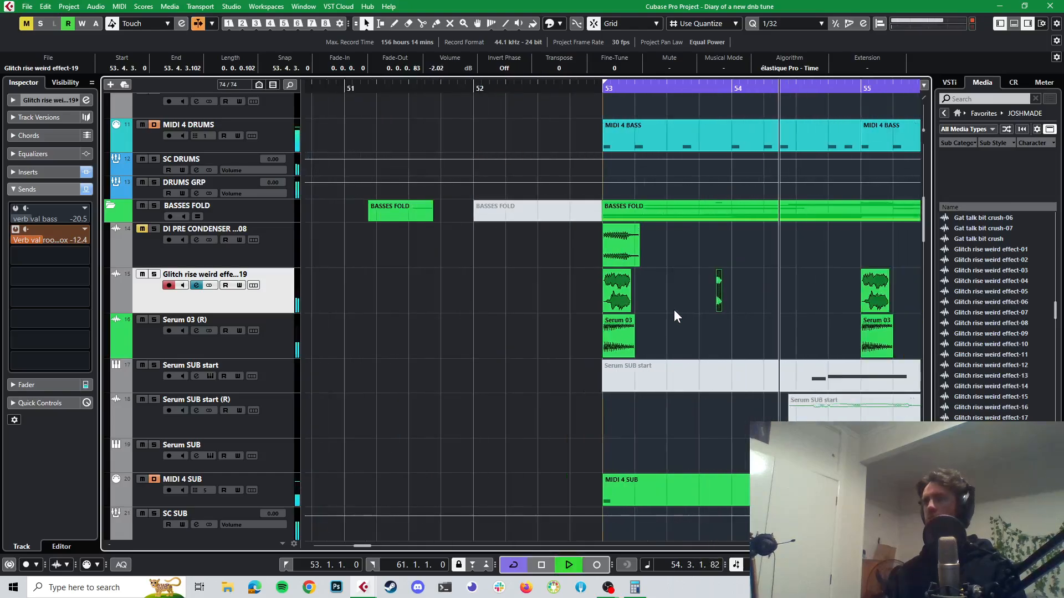
key(space)
key(space)
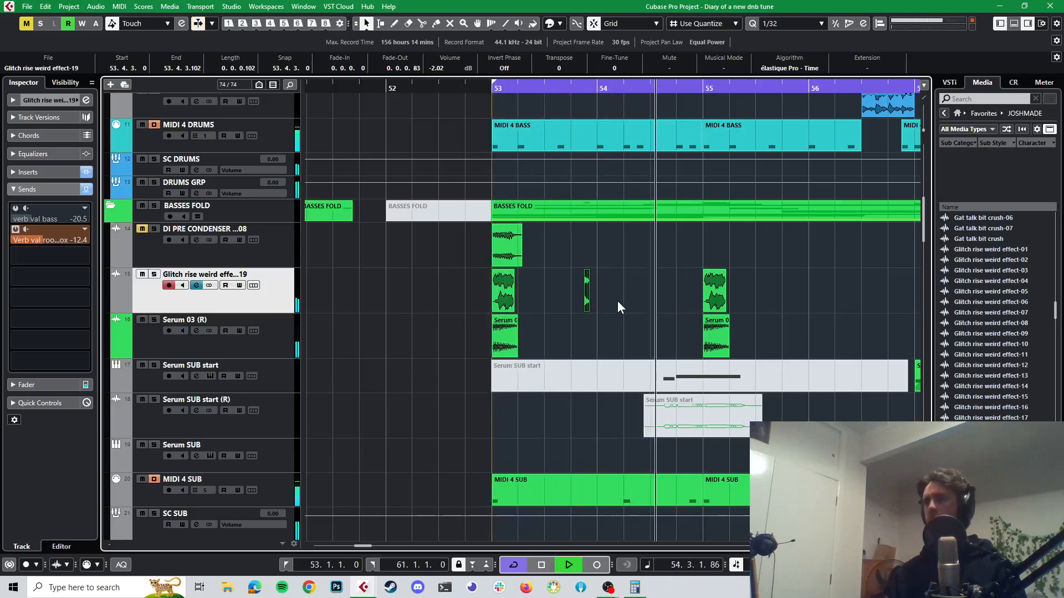
key(space)
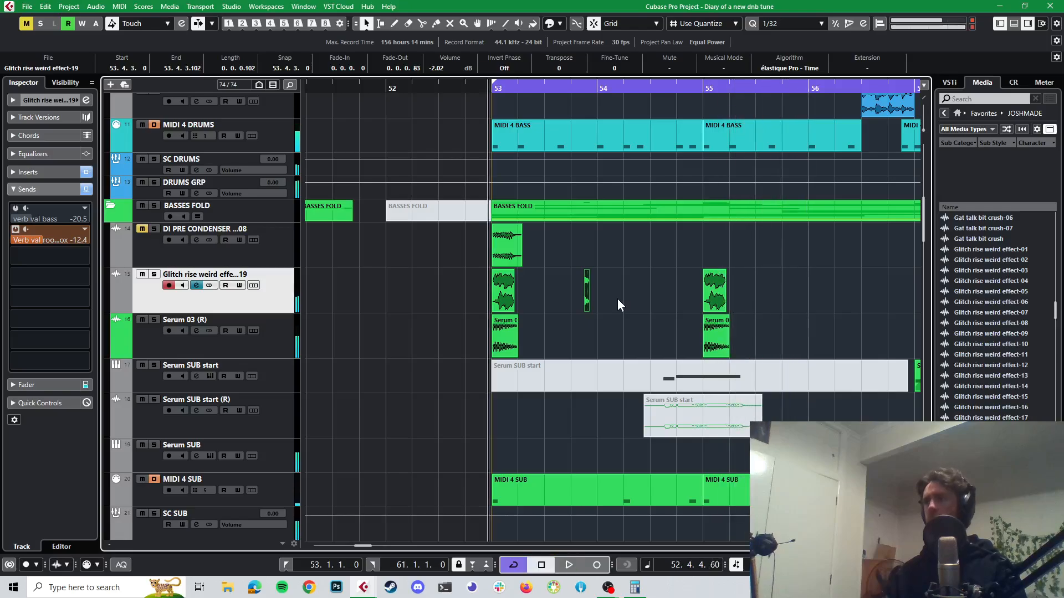
key(space)
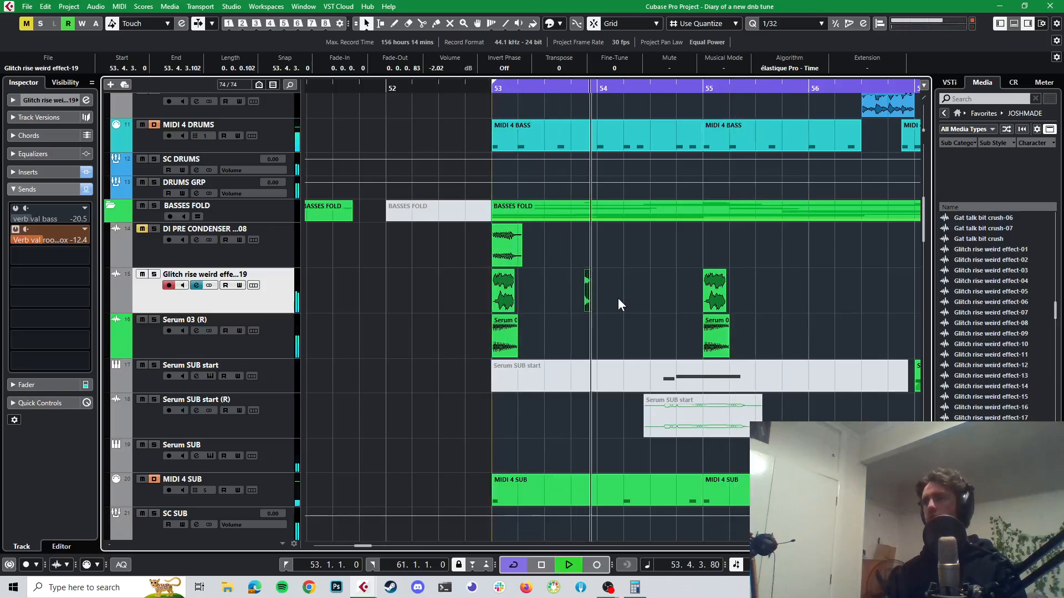
key(space)
- Duplicate the short Glitch rise slice to 54.3.3 on the same track and play the loop through to bar 60
key(h)
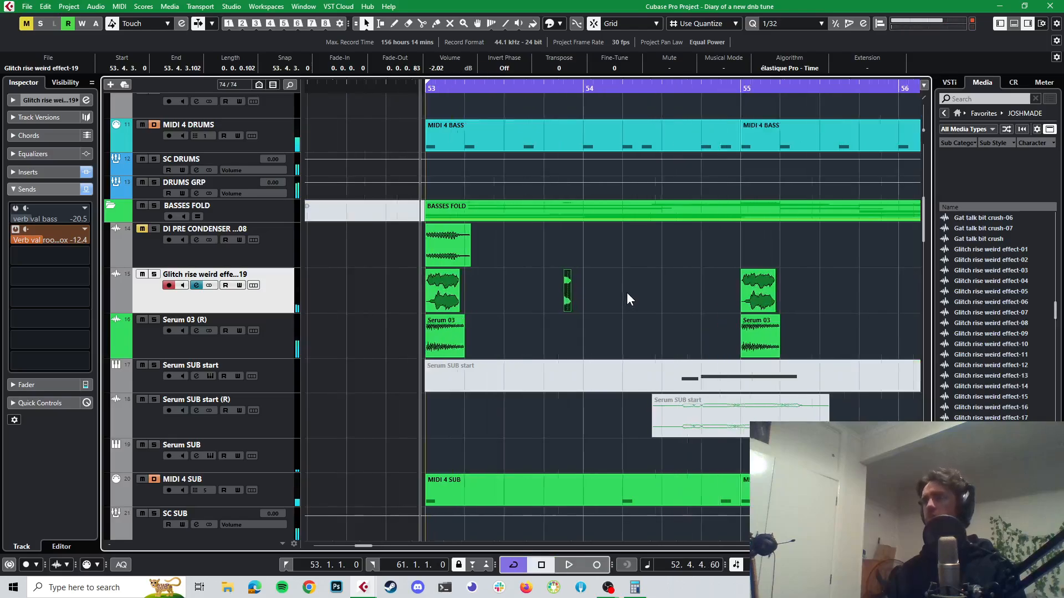
key(h)
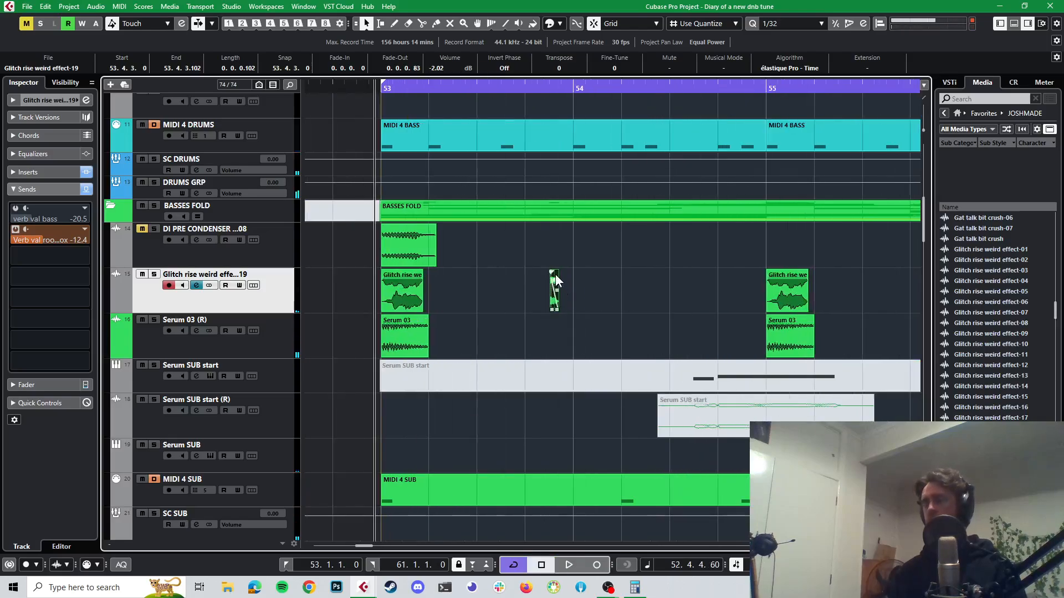
drag(555, 274, 698, 285)
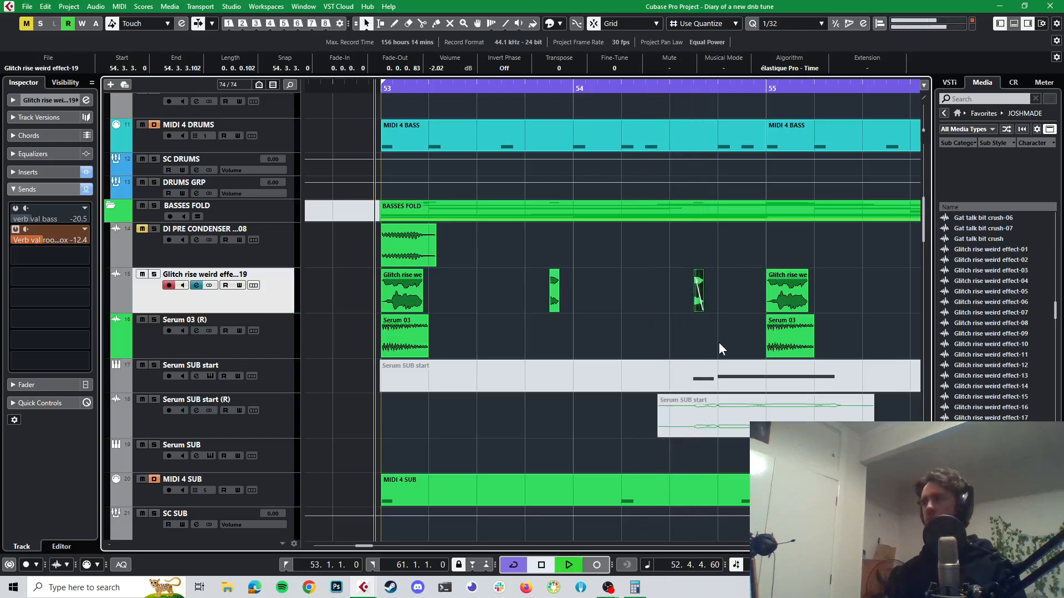
key(space)
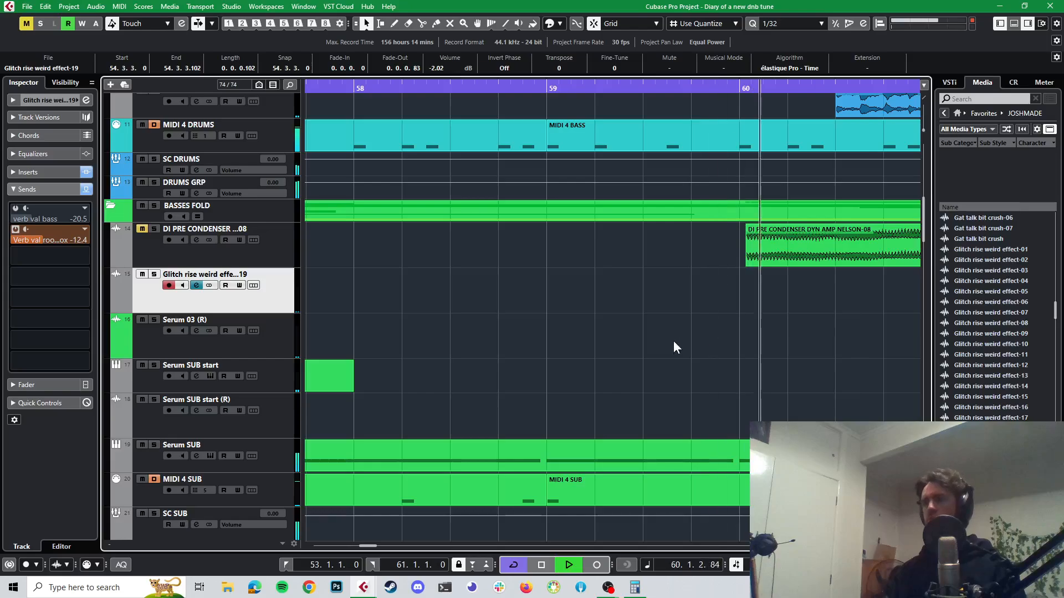
key(space)
- Solo the MIDS FOLD and play the loop from just before bar 53
scroll(581, 352, down, 6)
scroll(581, 352, right, 4)
scroll(580, 352, right, 4)
scroll(507, 350, down, 10)
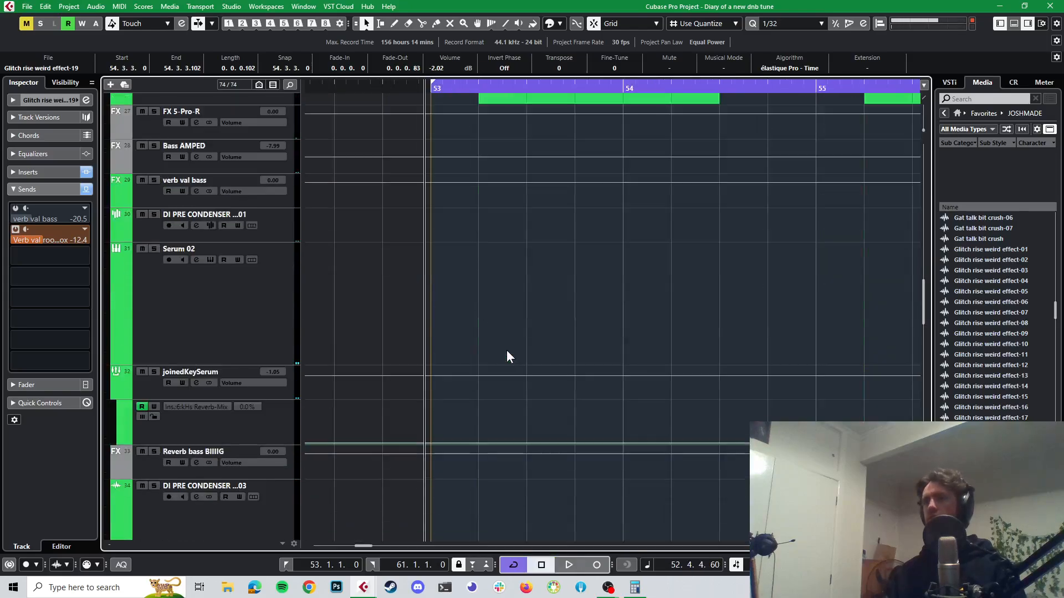
scroll(506, 347, down, 5)
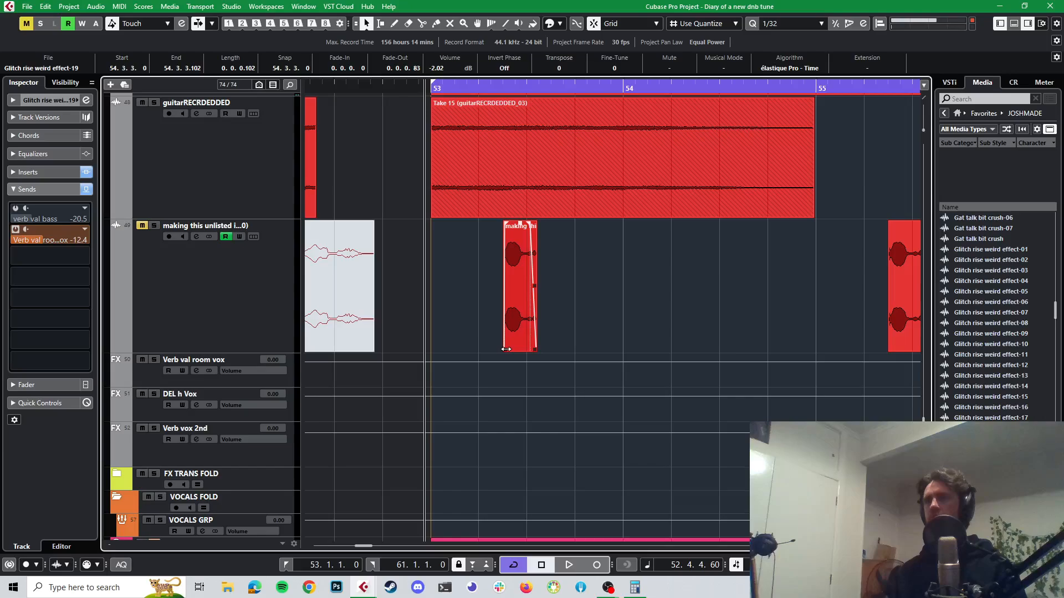
scroll(506, 350, up, 4)
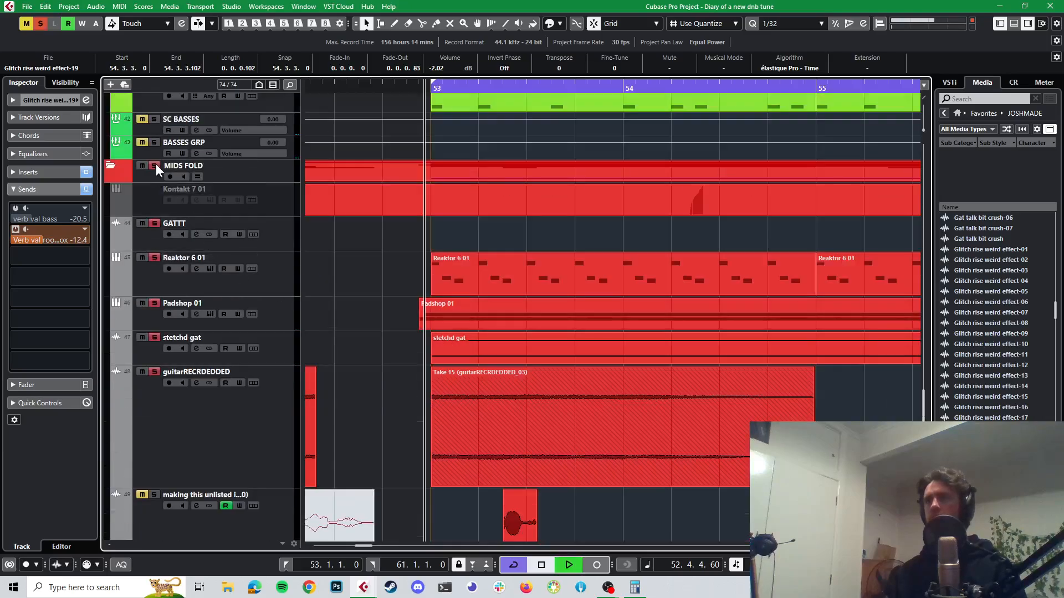
key(space)
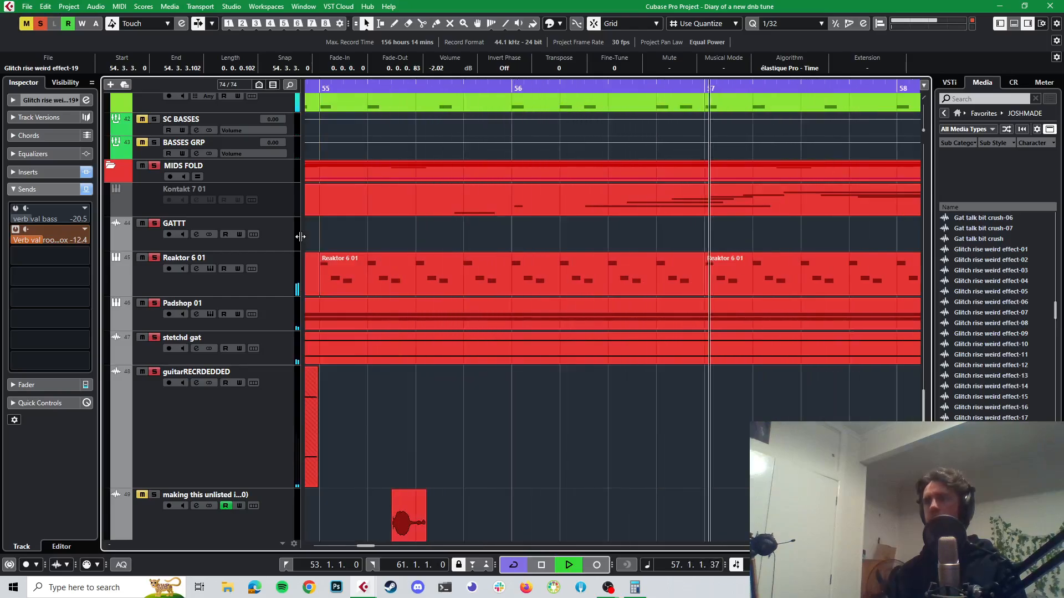
- Compare the mids with stetchd gat and Padshop 01 taken out of solo in turn, and play Padshop 01 soloed alone
click(154, 338)
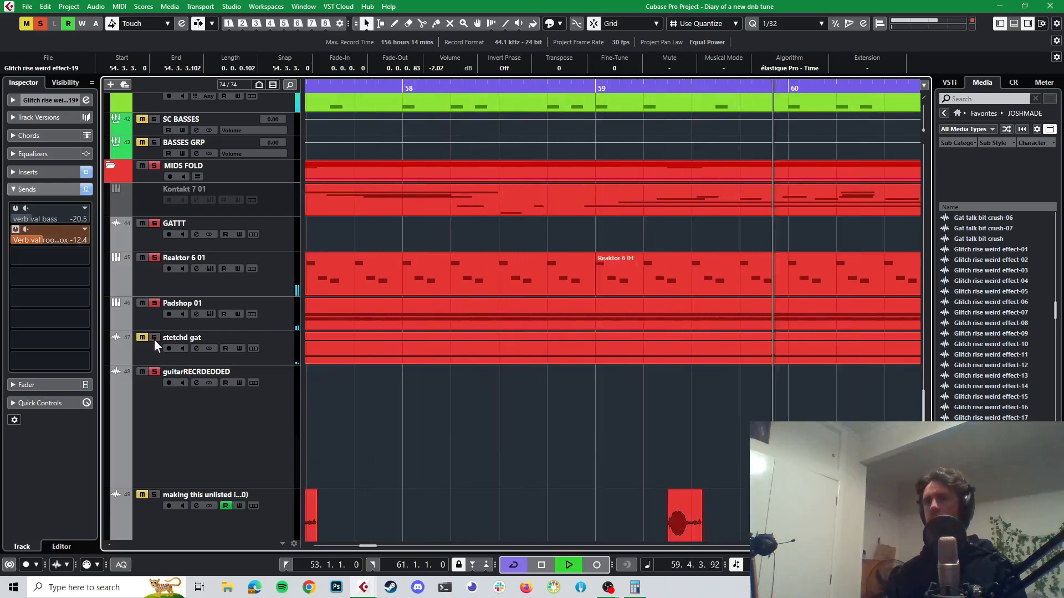
click(154, 339)
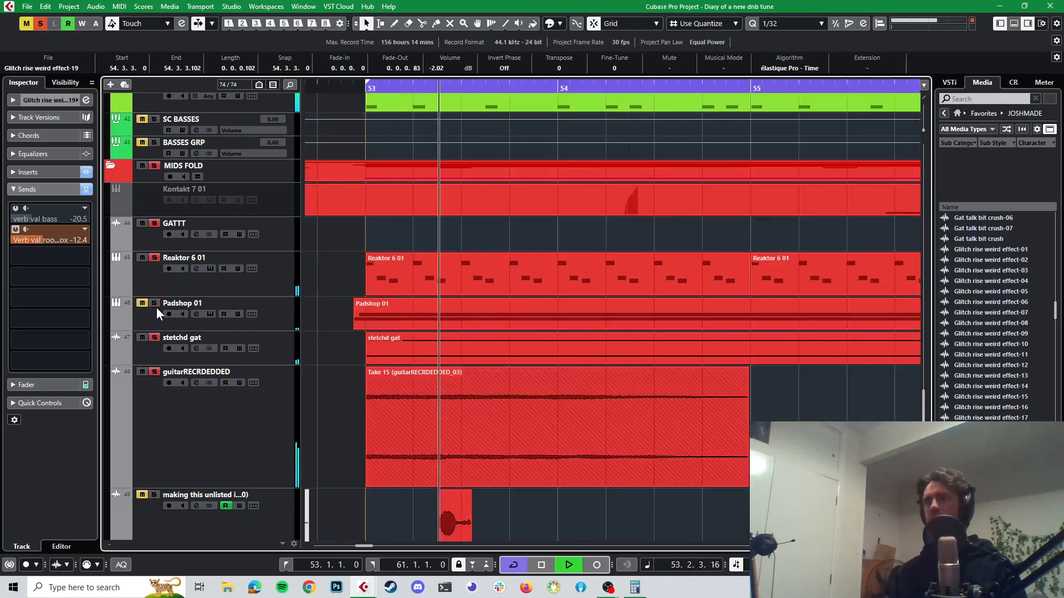
click(155, 336)
click(284, 309)
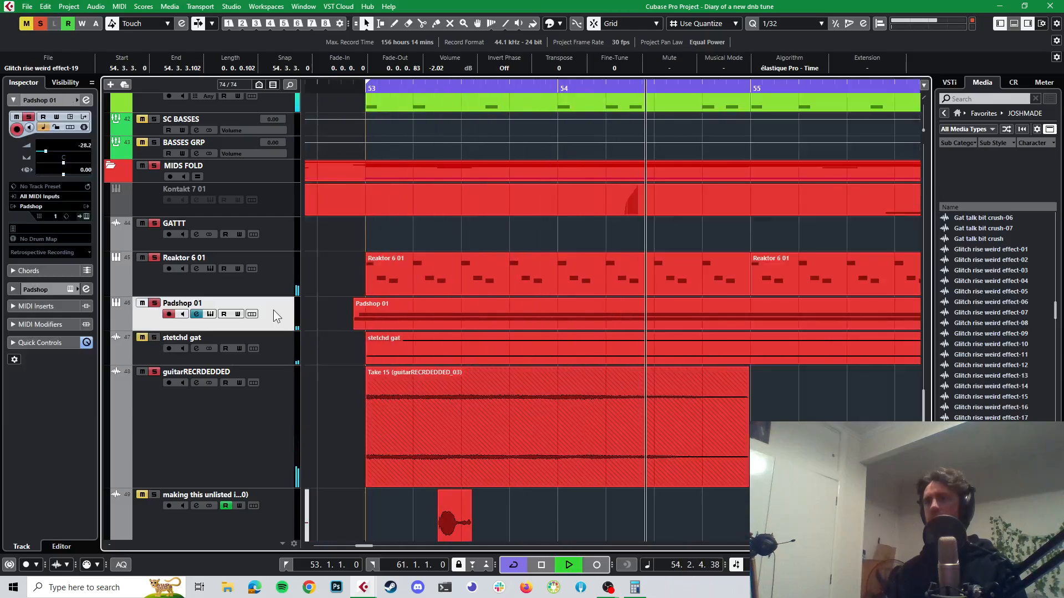
key(space)
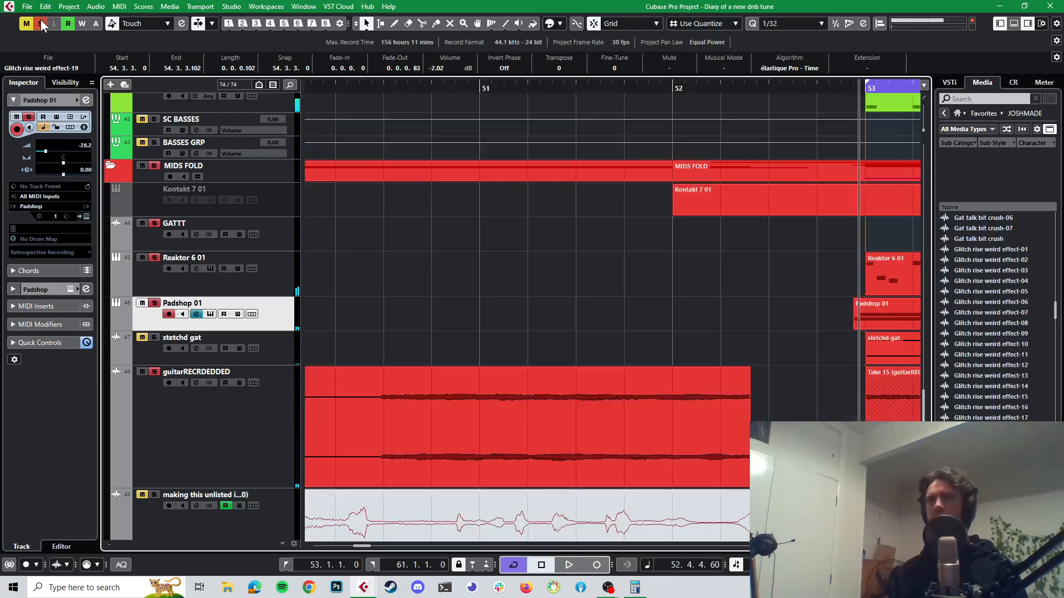
click(154, 303)
key(space)
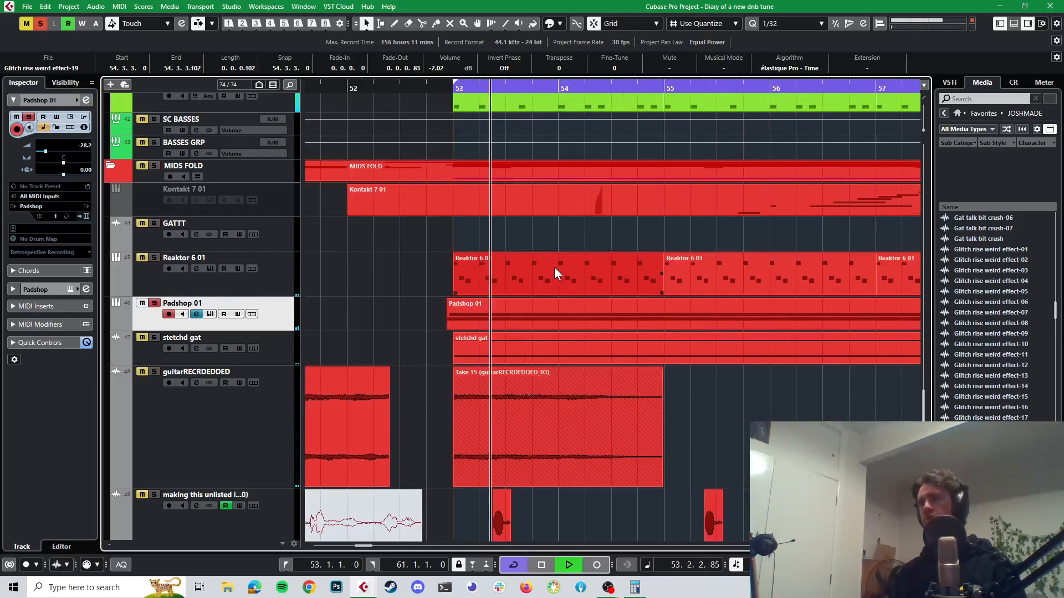
- Transpose both sustained notes of the Padshop 01 part down one octave and play the result
double_click(516, 311)
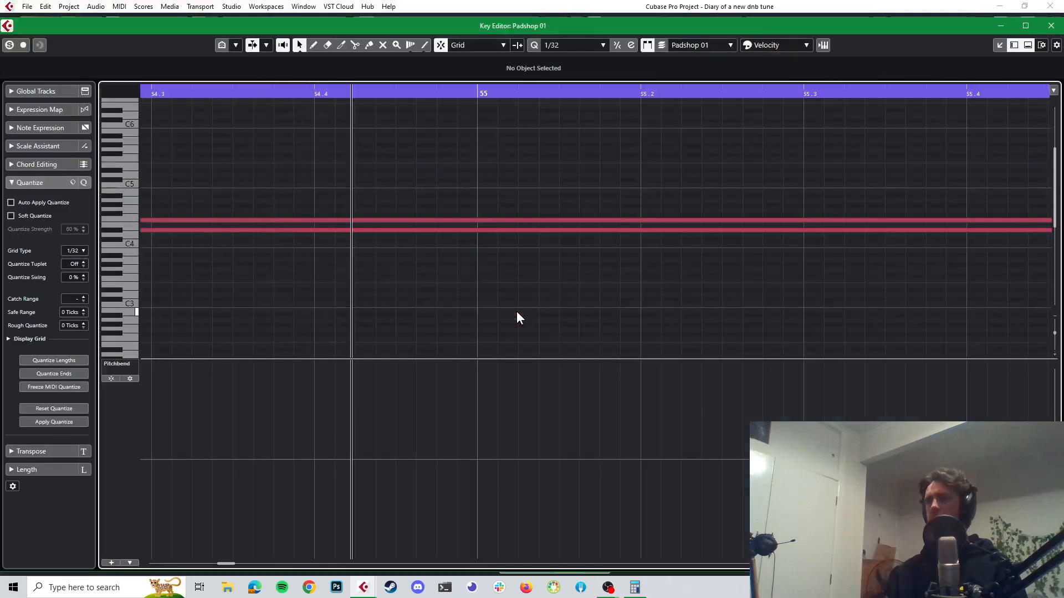
scroll(383, 300, down, 5)
drag(320, 164, 470, 310)
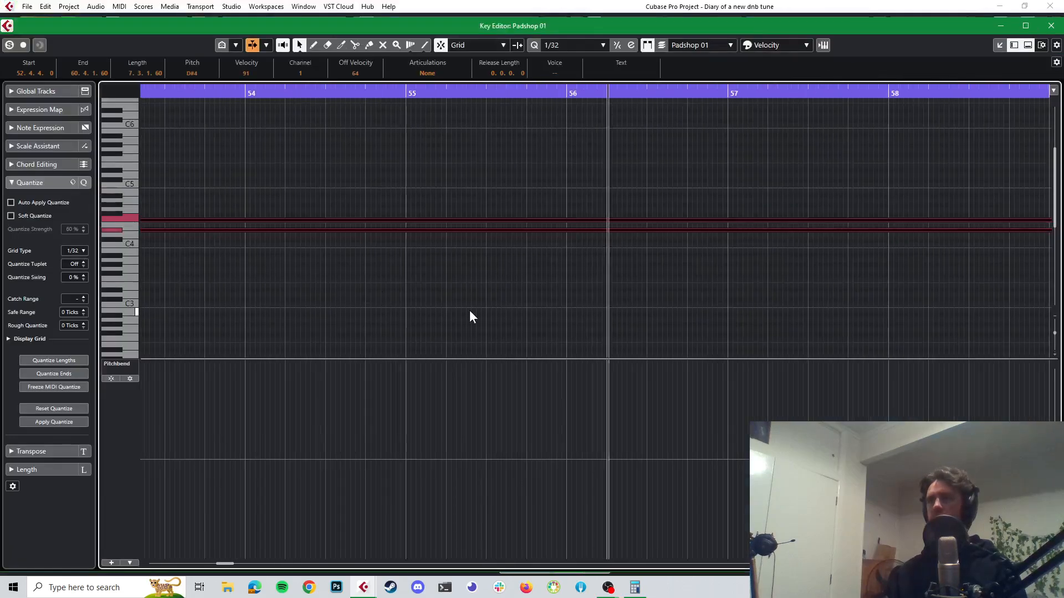
key(space)
scroll(547, 155, down, 3)
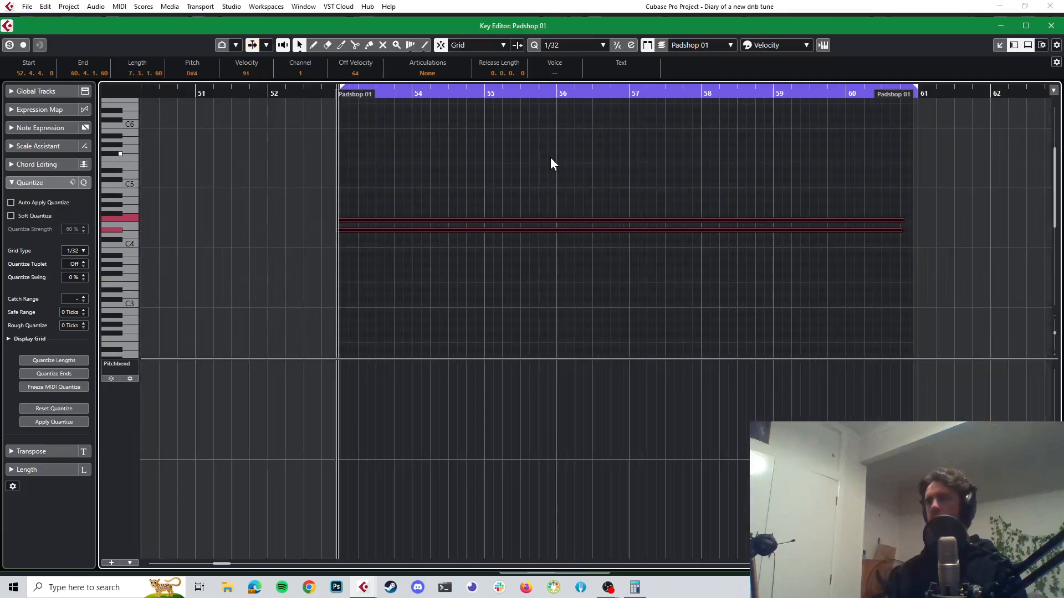
key(shift+Down)
key(space)
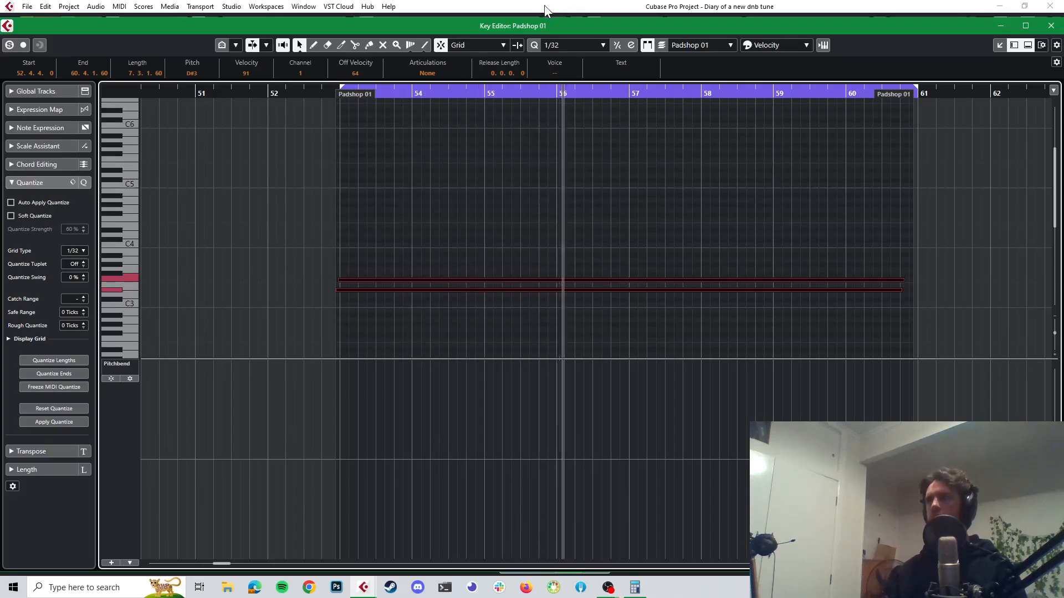
- Compare the Padshop notes one octave higher in playback and return them to the lower octave
key(shift+Up)
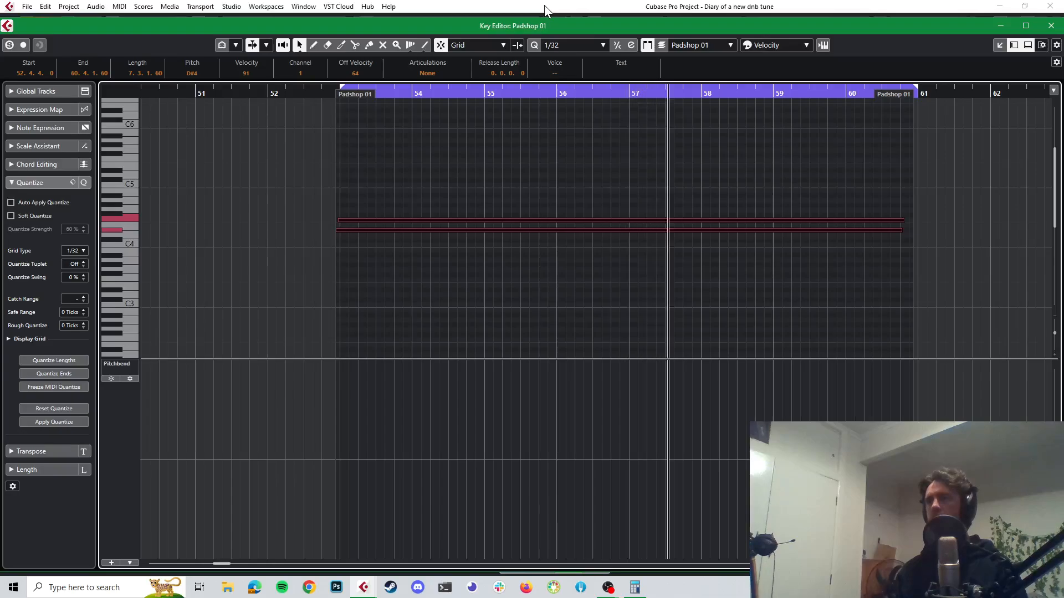
key(space)
key(space)
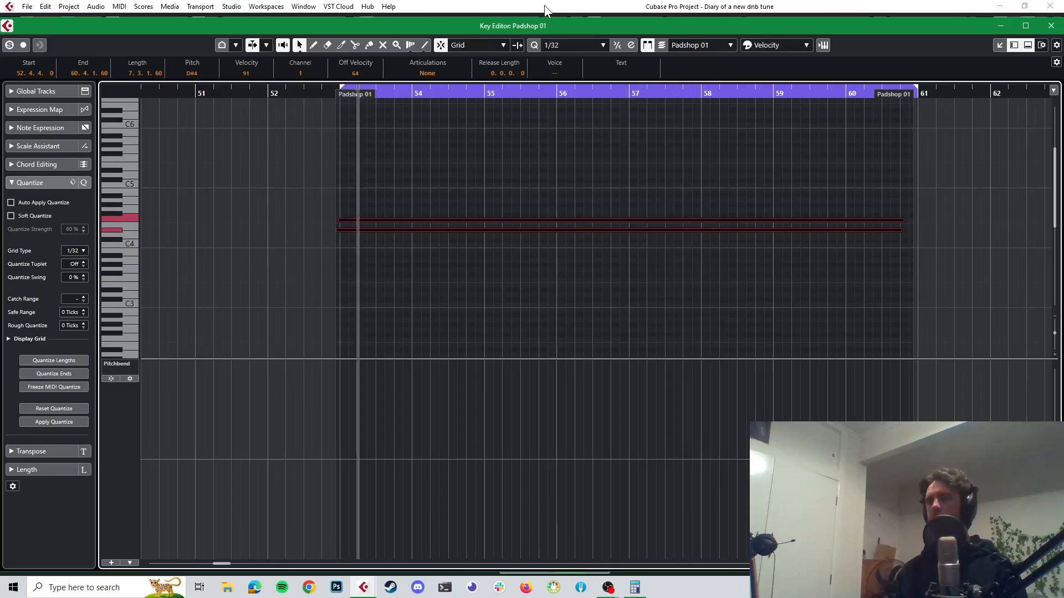
key(space)
key(shift+Down)
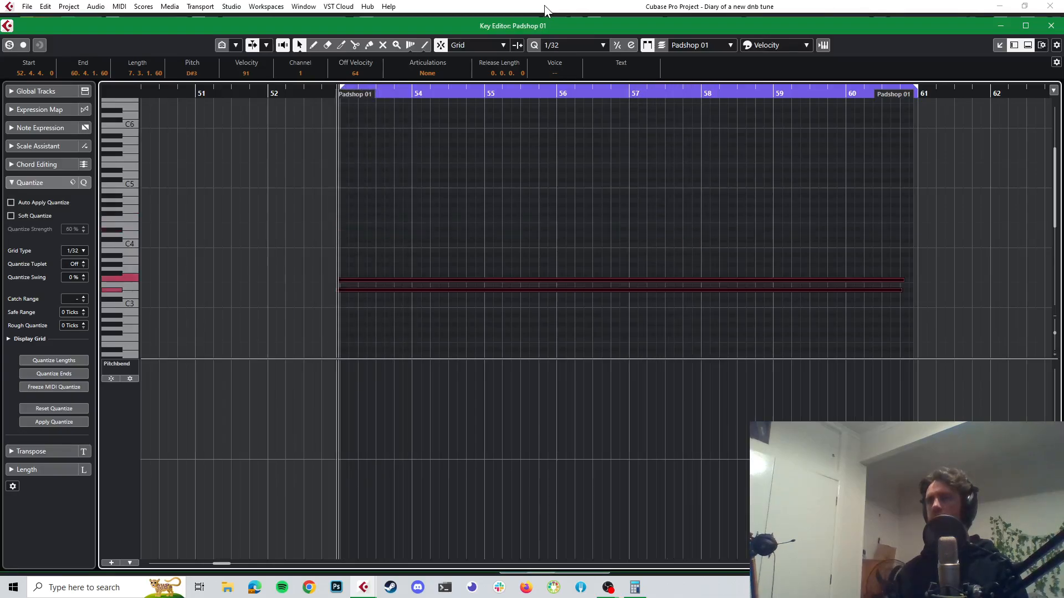
- Lower the high cut in Padshop 01's Pro-Q 3 insert to about 3.8 kHz and return to the arrangement
click(521, 7)
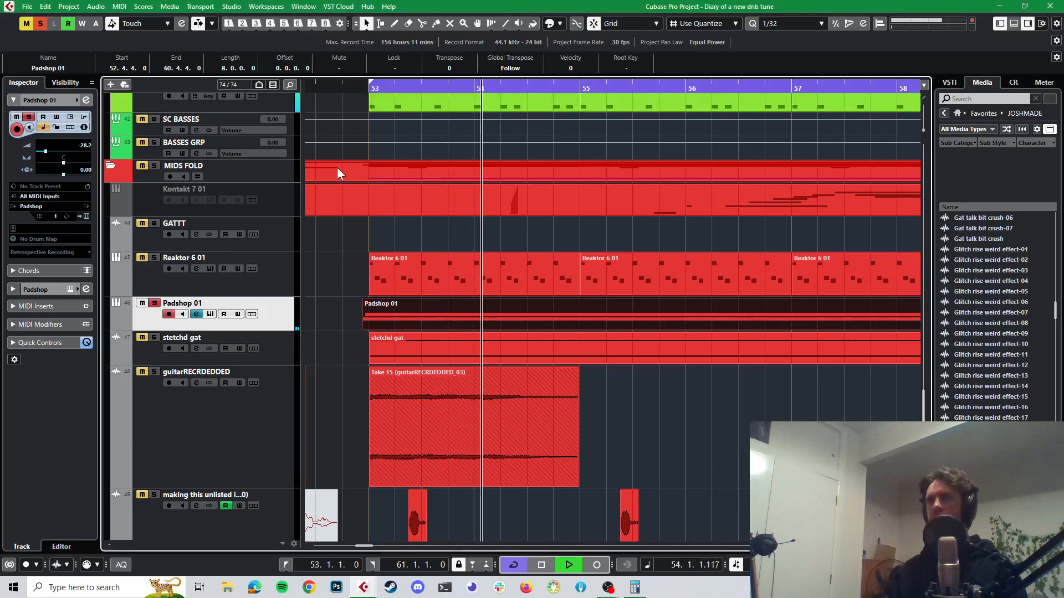
click(86, 101)
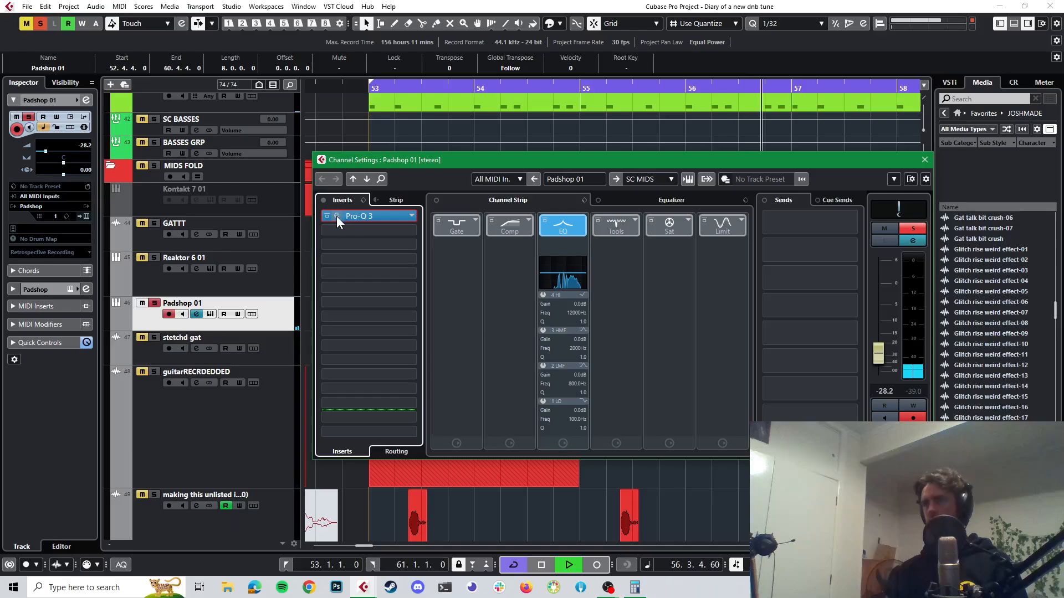
click(337, 216)
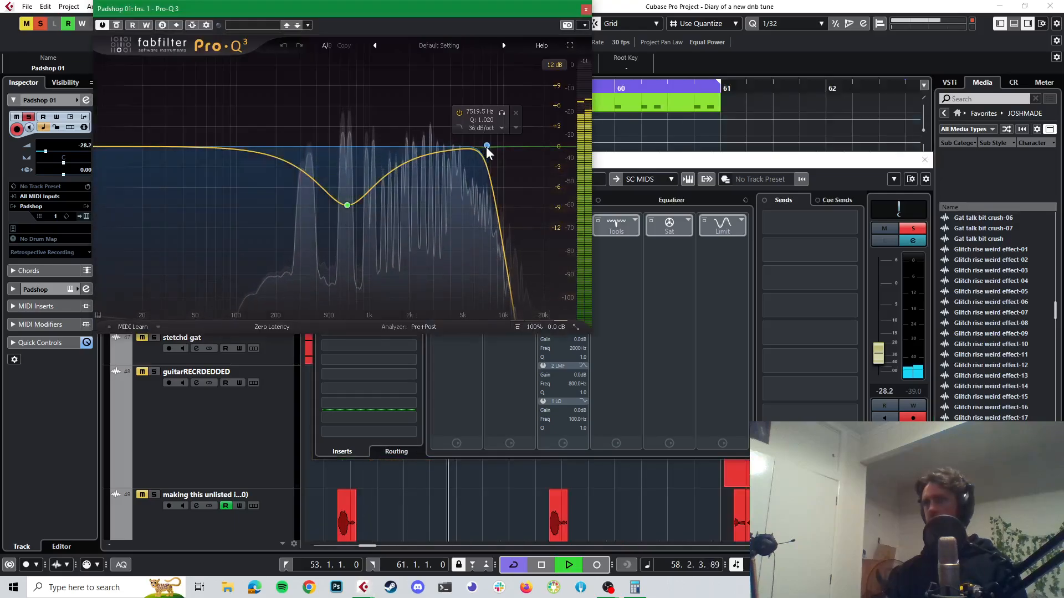
drag(487, 145, 449, 155)
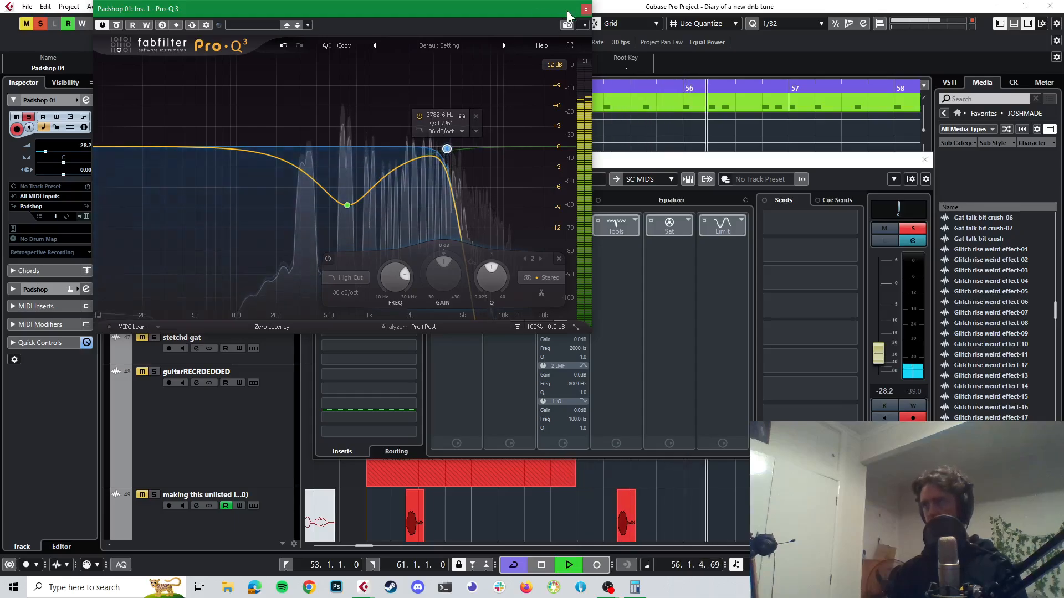
click(585, 9)
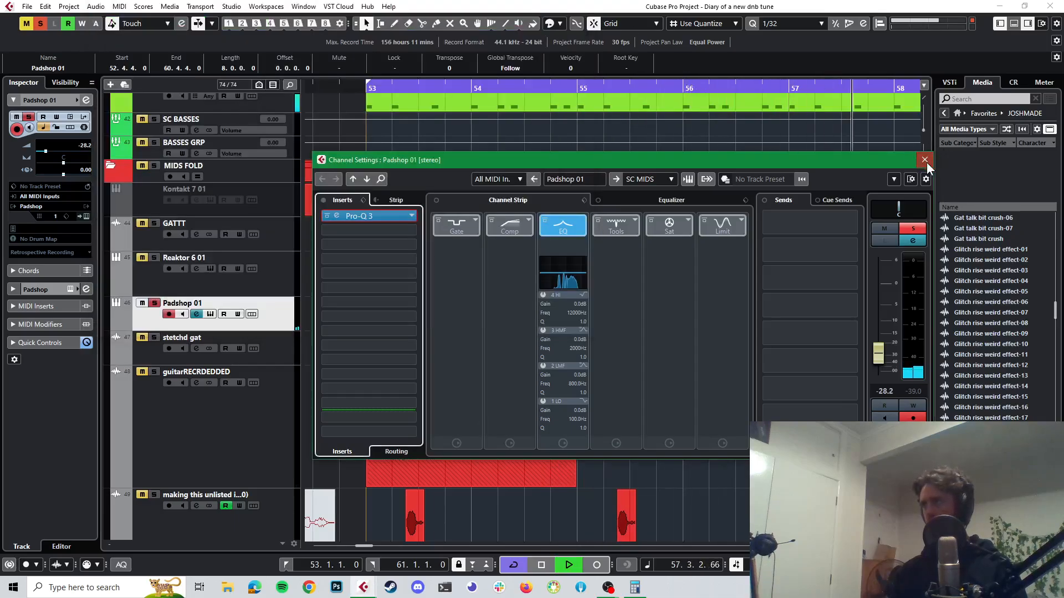
click(924, 160)
- Take Padshop 01 out of solo and play the section from bar 53 in the full mix
key(space)
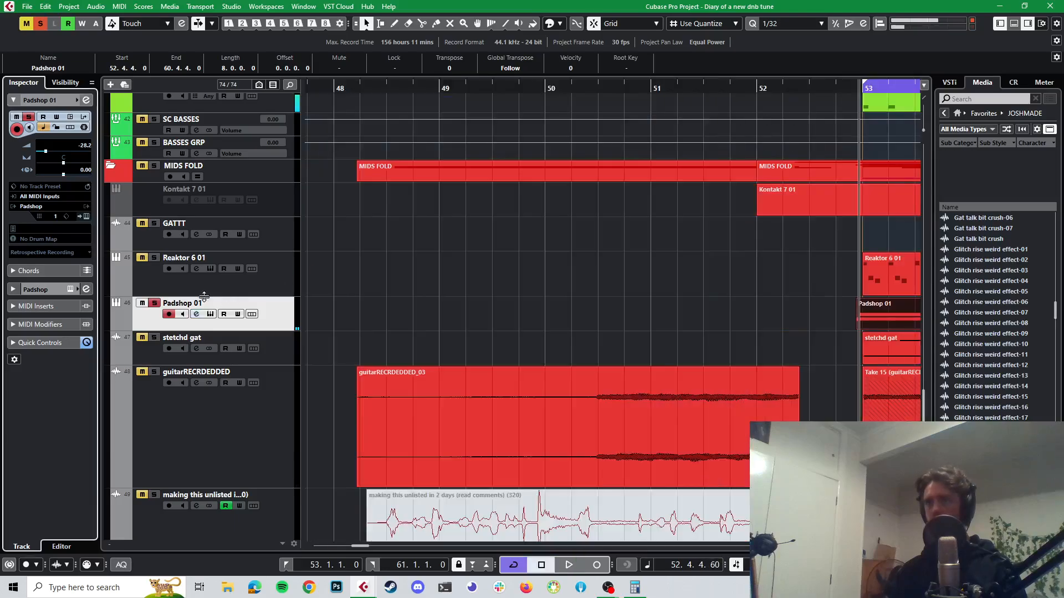
click(154, 306)
key(space)
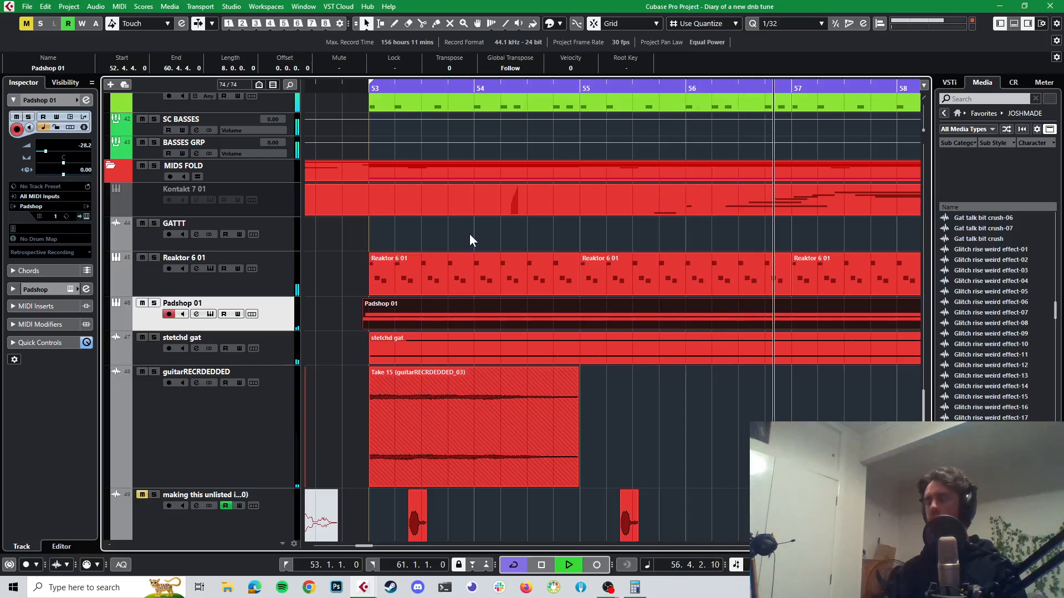
- Raise the "making this unlisted" vocal track's level to -9.79 dB and replay the start of the loop
scroll(469, 234, down, 5)
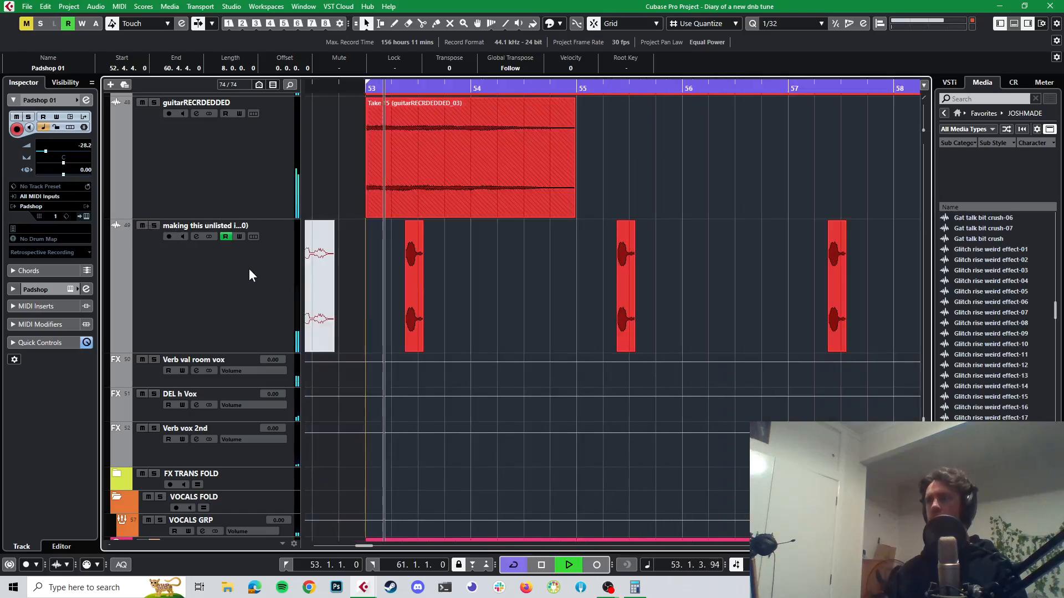
key(space)
click(141, 242)
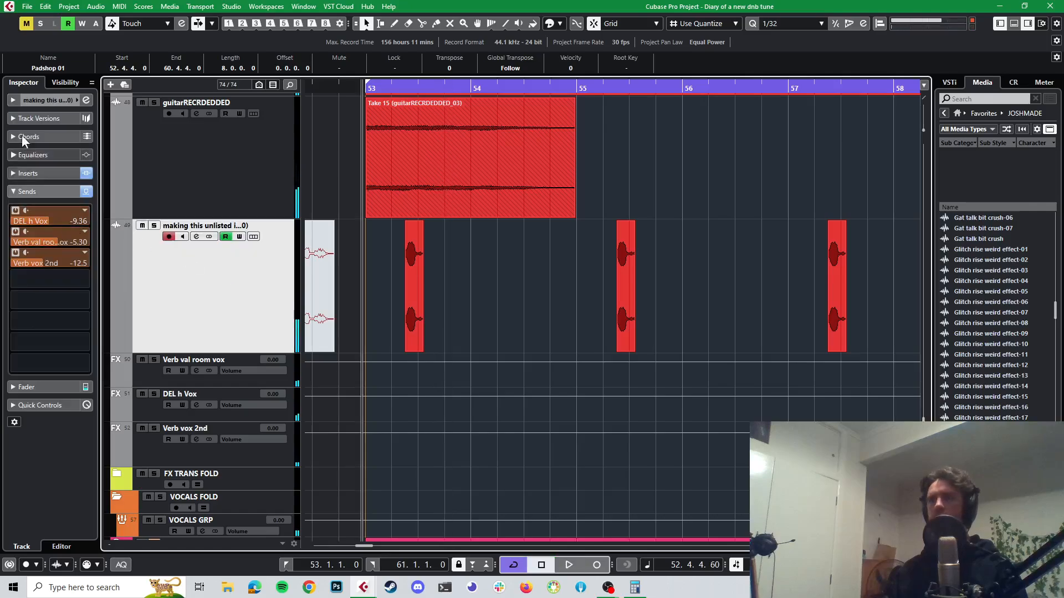
click(41, 99)
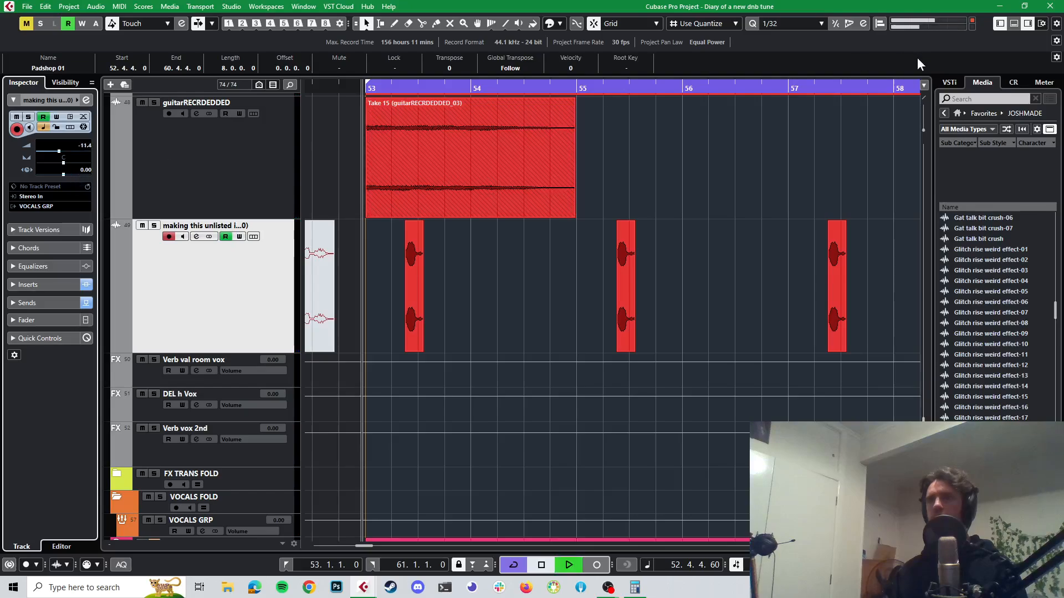
key(space)
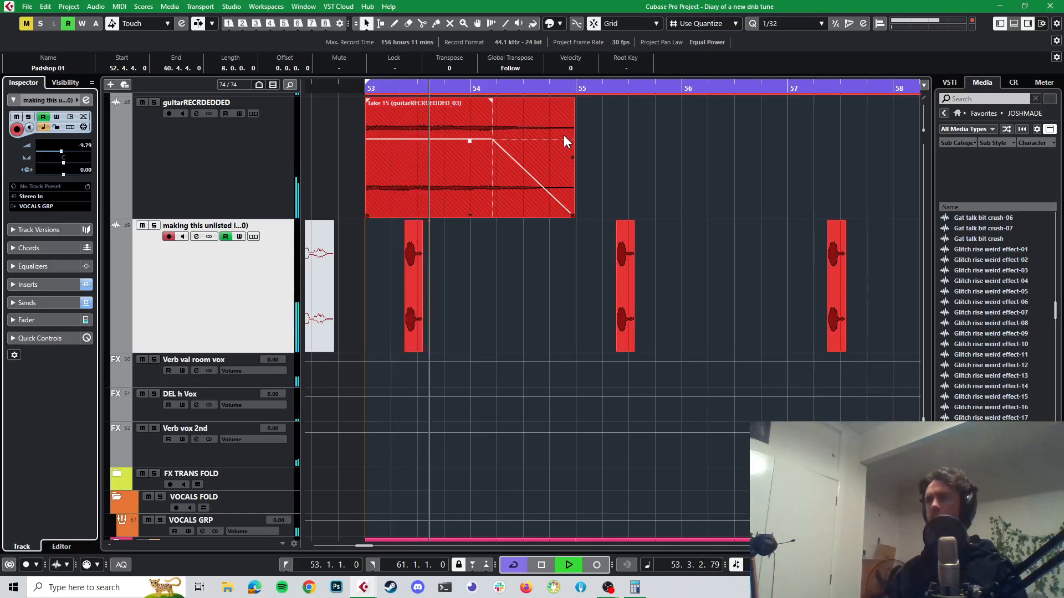
key(space)
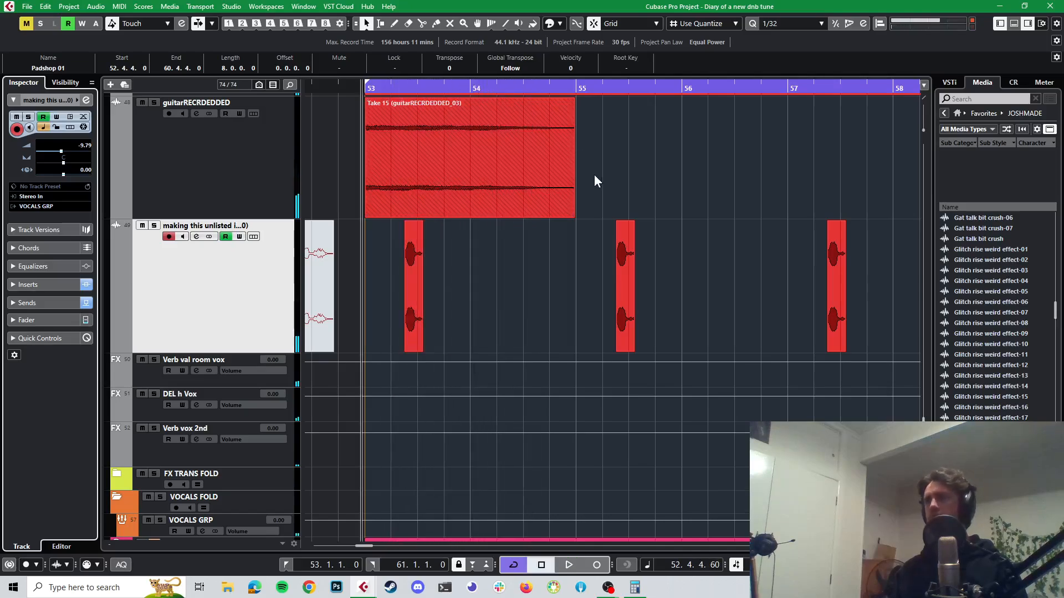
key(space)
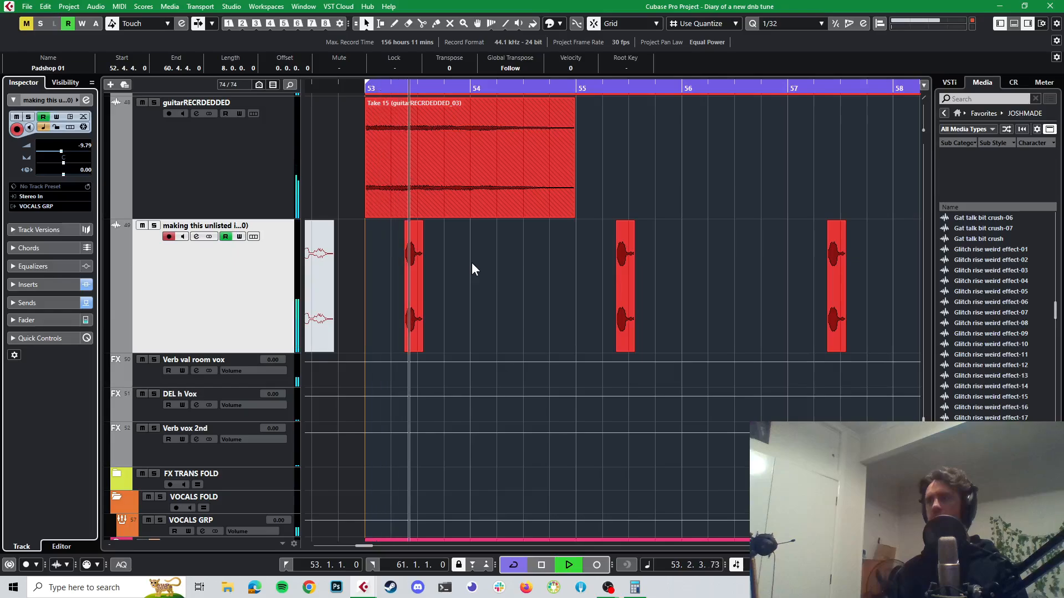
key(space)
- Mute the vocal chop at 53.2.3 and play the loop start without it
drag(486, 259, 387, 280)
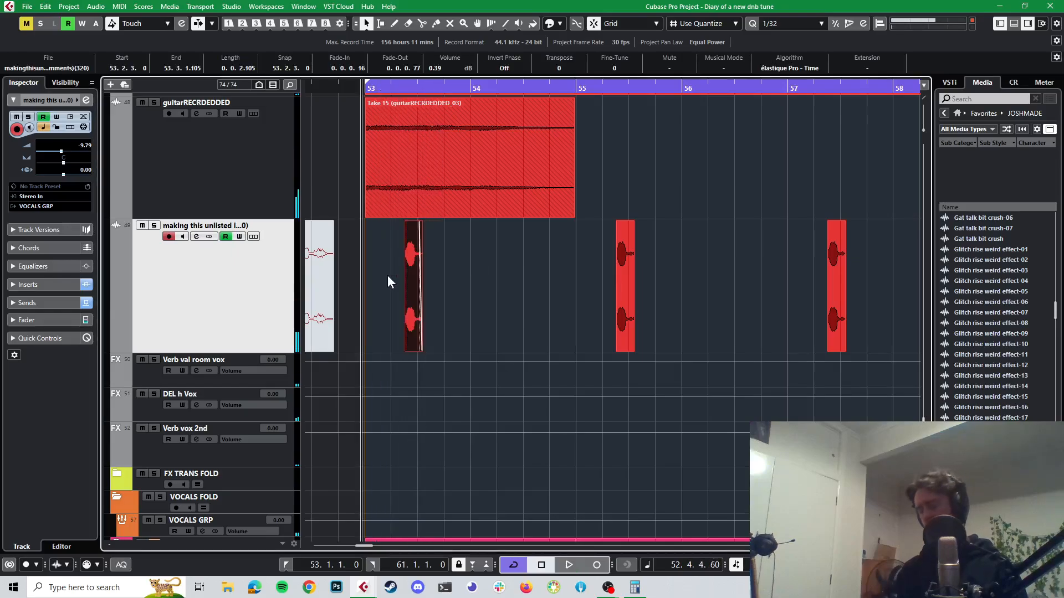
key(shift+m)
key(space)
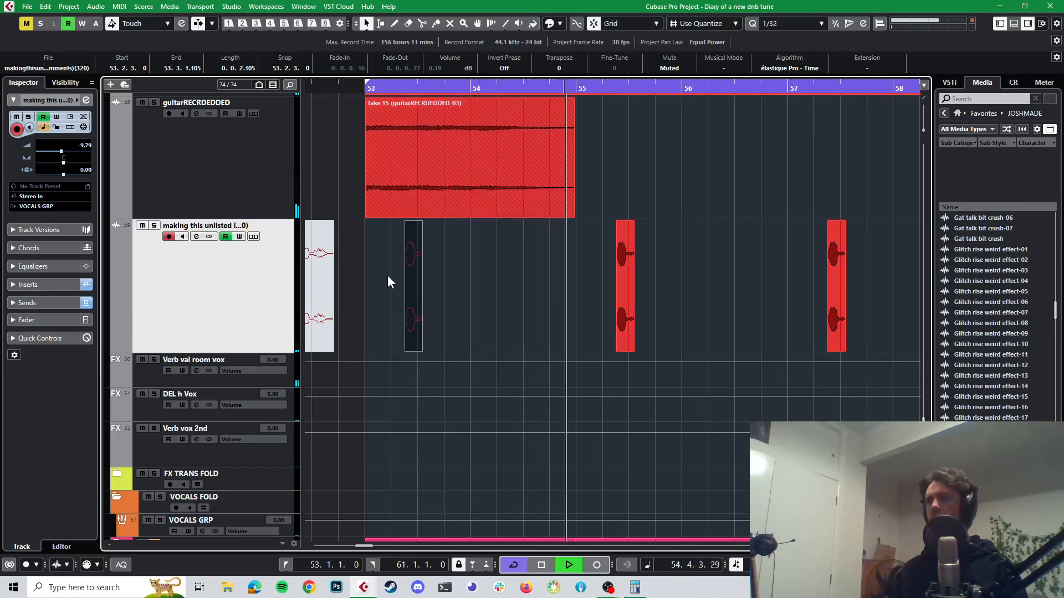
key(space)
key(space)
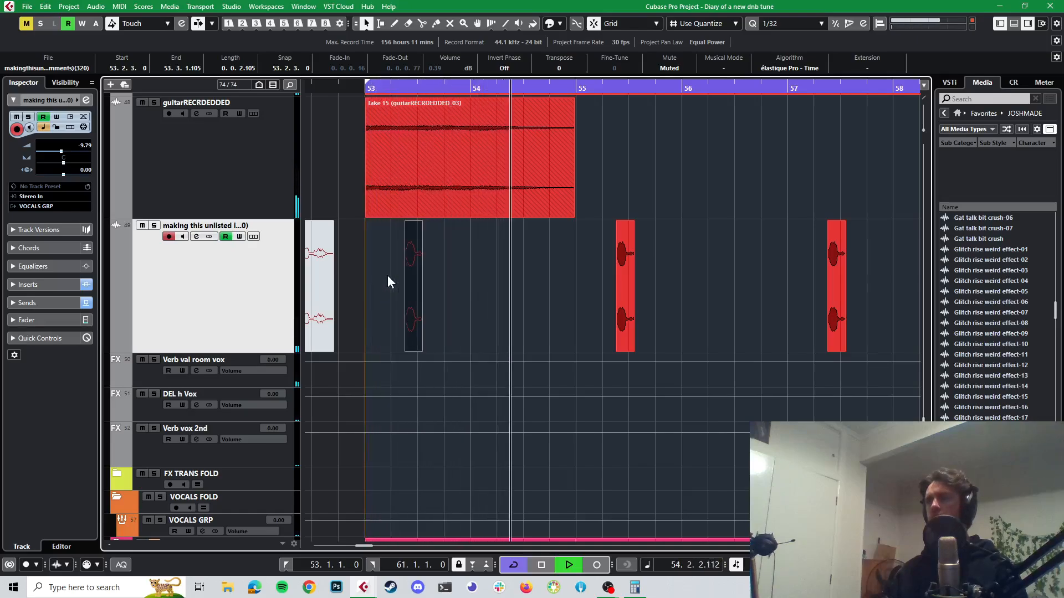
key(space)
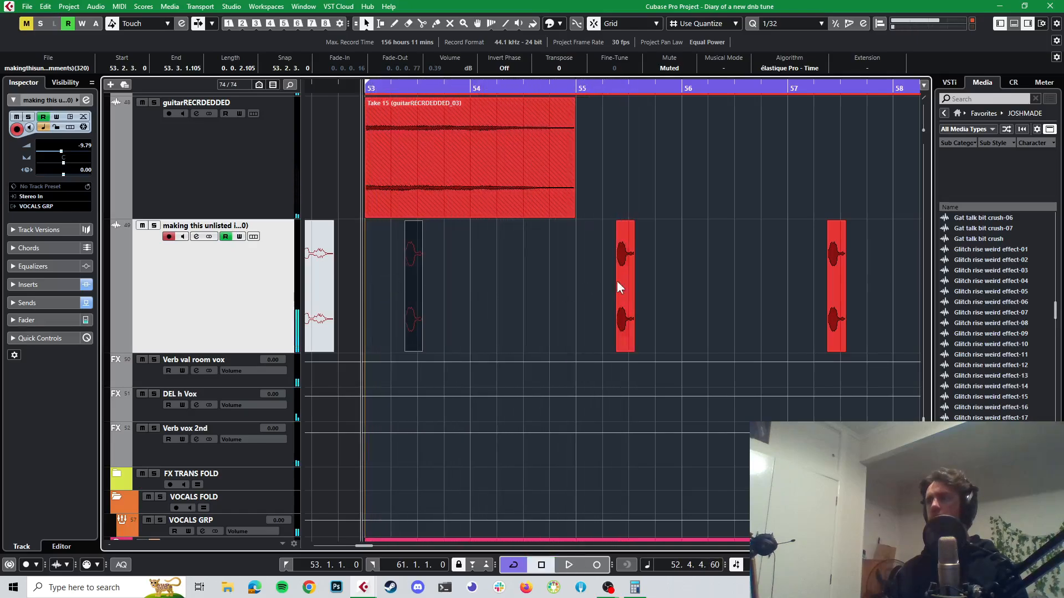
- Move the vocal chop from bar 55 to 53.1.1.60 on the same track
drag(624, 275, 594, 267)
key(ctrl+z)
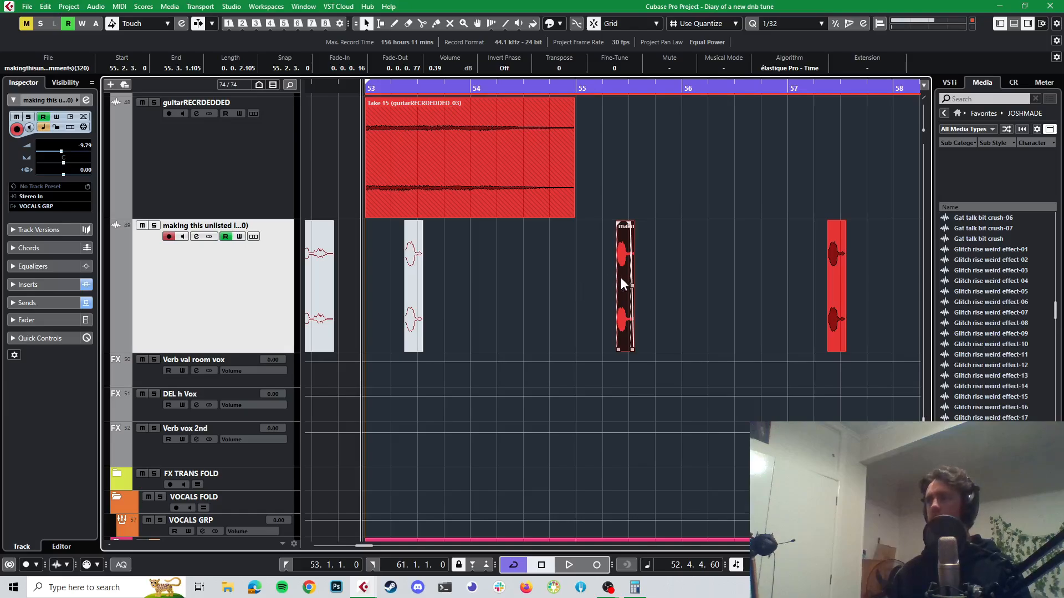
drag(620, 277, 376, 310)
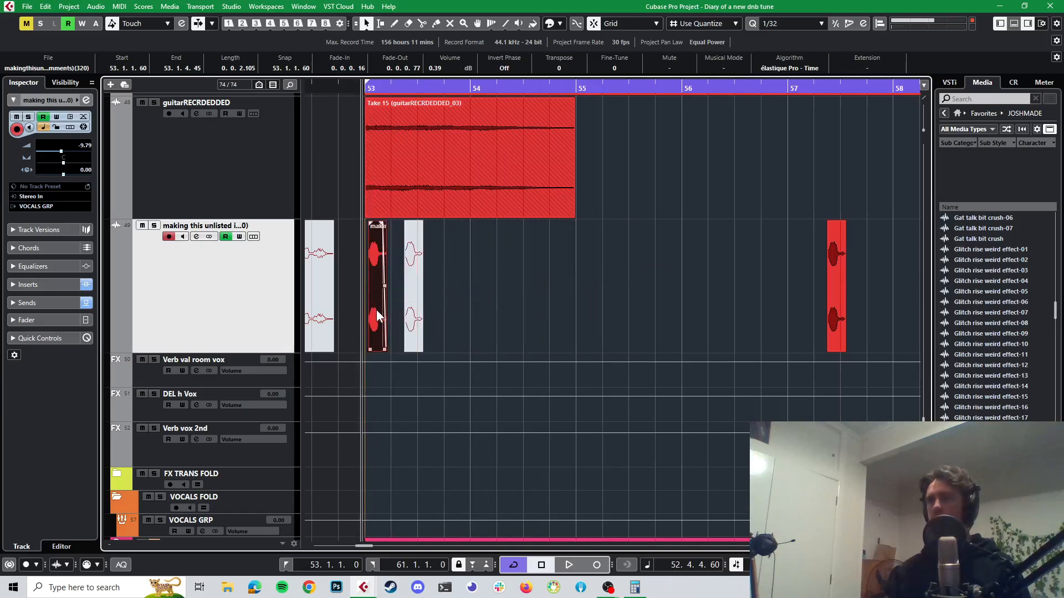
- Undo the last vocal chop move and unmute the chop at 53.2.3 on the "making this unlisted" track
key(ctrl+z)
click(461, 294)
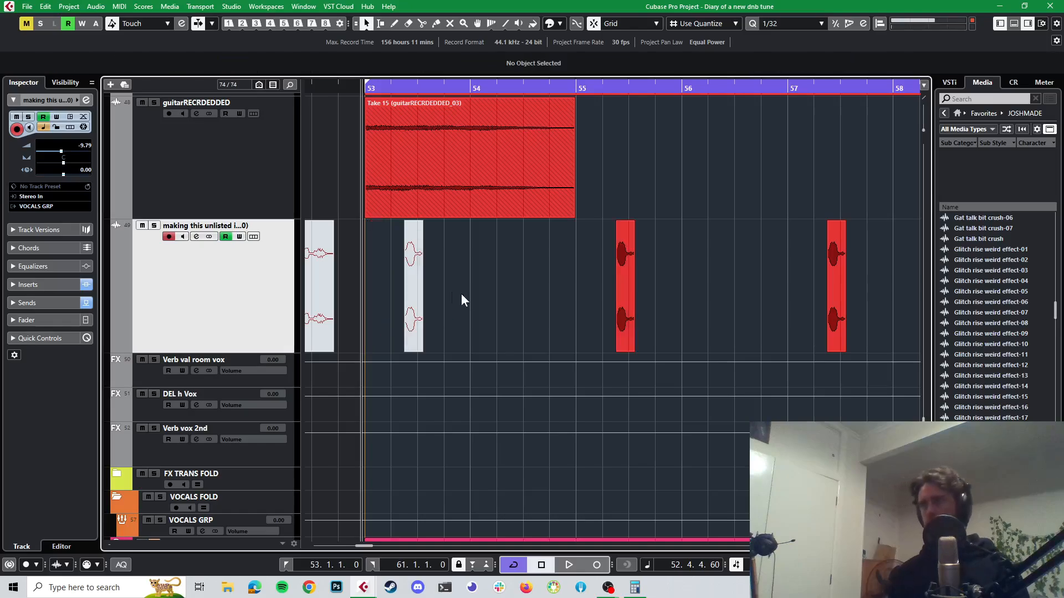
click(409, 301)
key(shift+u)
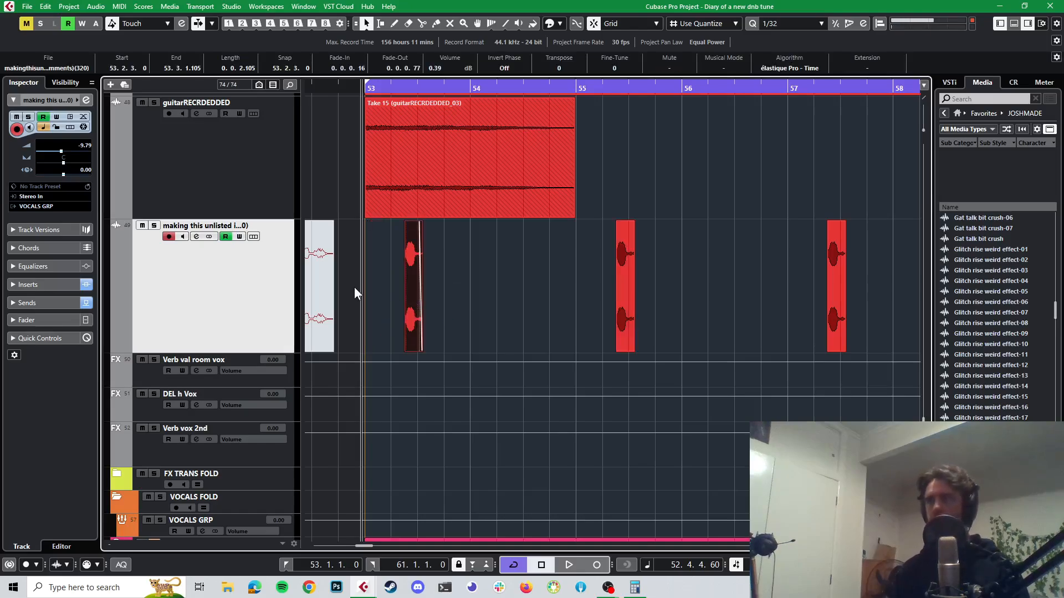
- Move the unmuted vocal chop to 53.1.1.0 and play the start of the loop
scroll(354, 287, up, 3)
drag(497, 271, 391, 290)
key(space)
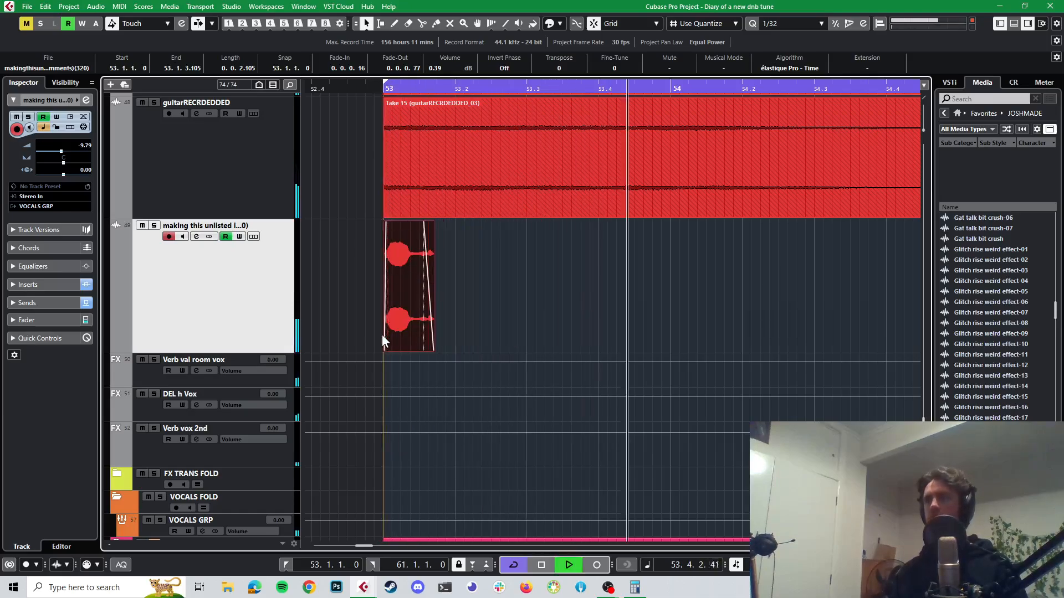
key(space)
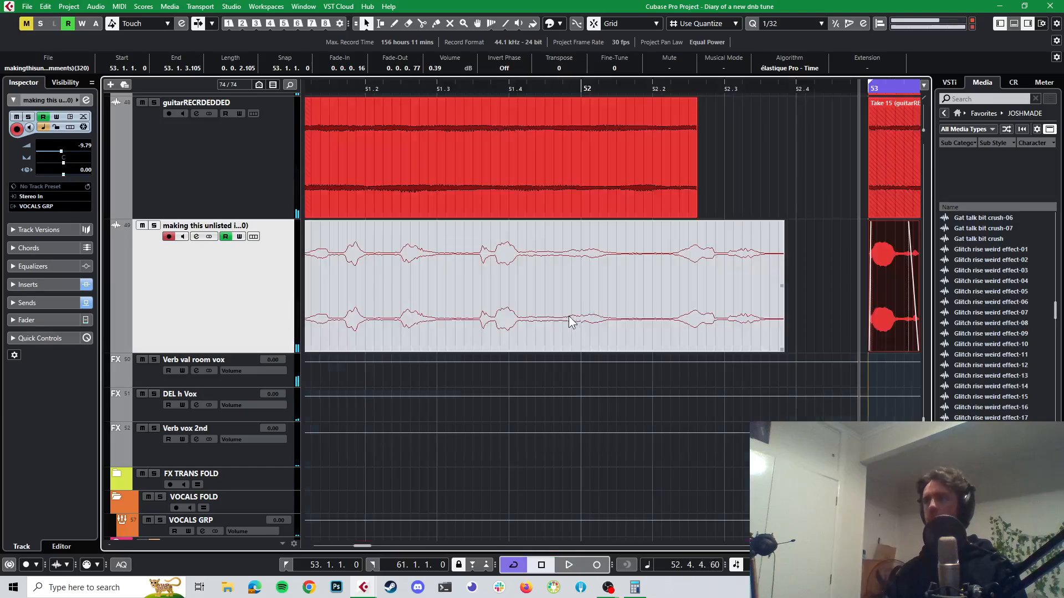
- Move the vocal chop in bar 55 to 55.1.1.0 and play the loop through it
scroll(583, 315, right, 5)
scroll(583, 315, down, 5)
scroll(582, 314, right, 4)
scroll(447, 294, up, 3)
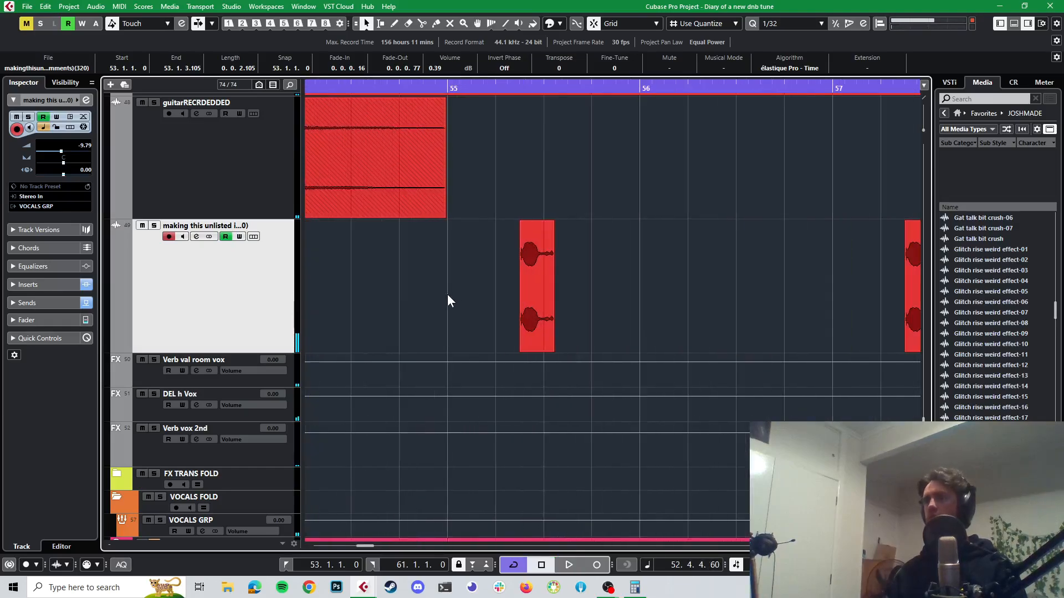
drag(537, 290, 464, 283)
scroll(464, 285, down, 4)
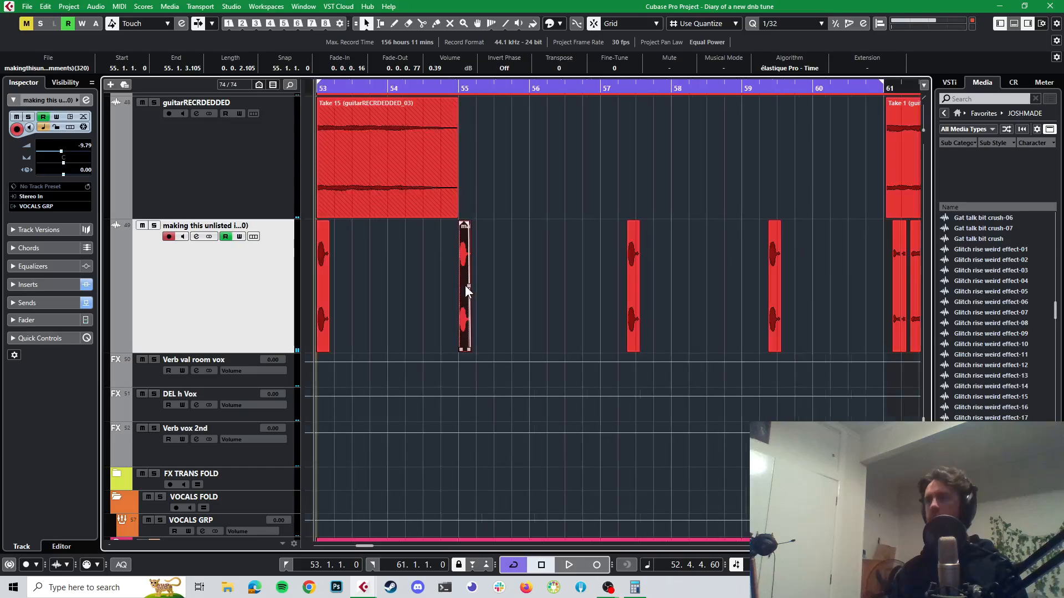
key(space)
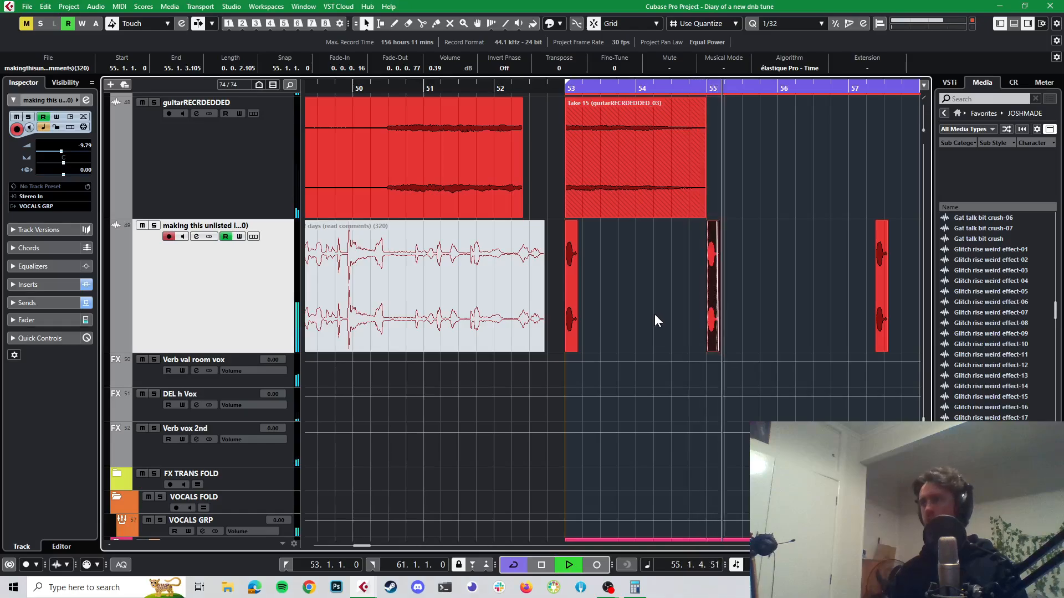
scroll(686, 305, right, 3)
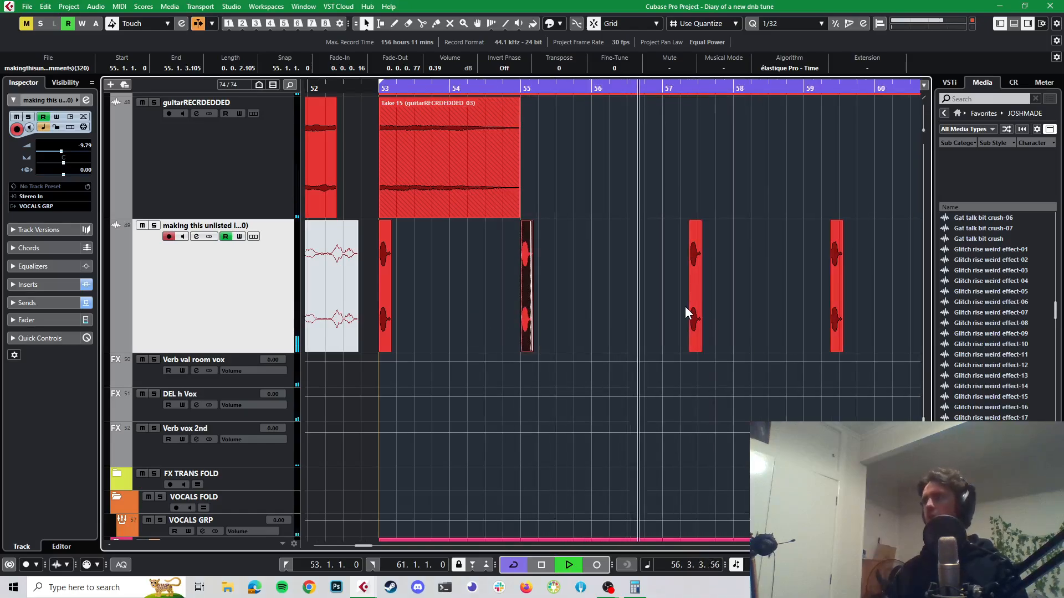
key(space)
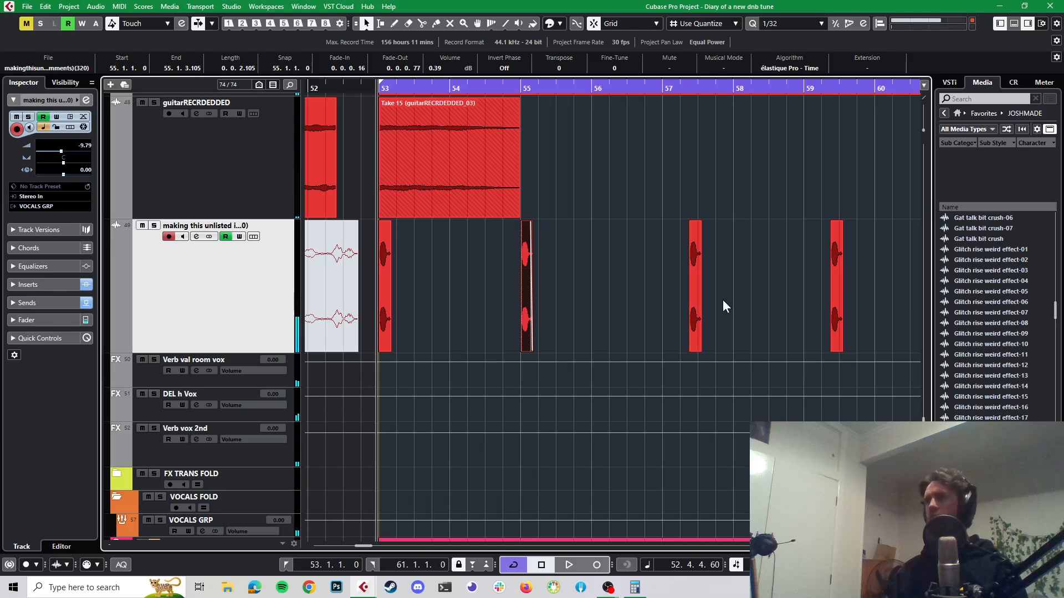
- Shift the vocal chop in bar 57 to 57.1.1.0 and play the loop from bar 53
scroll(722, 301, up, 3)
scroll(712, 291, up, 2)
drag(642, 274, 570, 272)
scroll(581, 274, down, 3)
scroll(580, 275, down, 2)
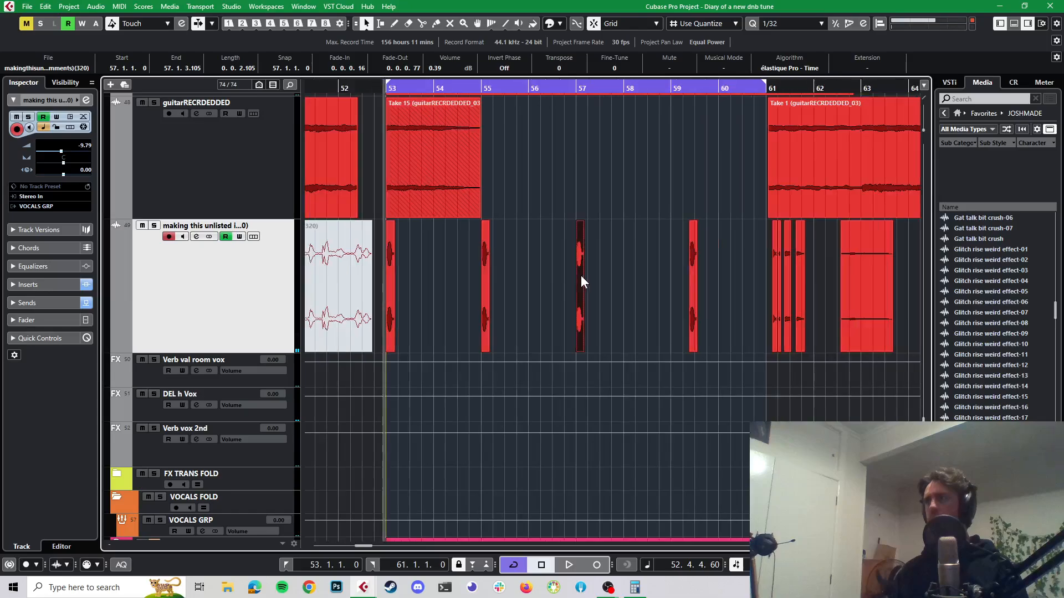
key(space)
scroll(692, 273, up, 3)
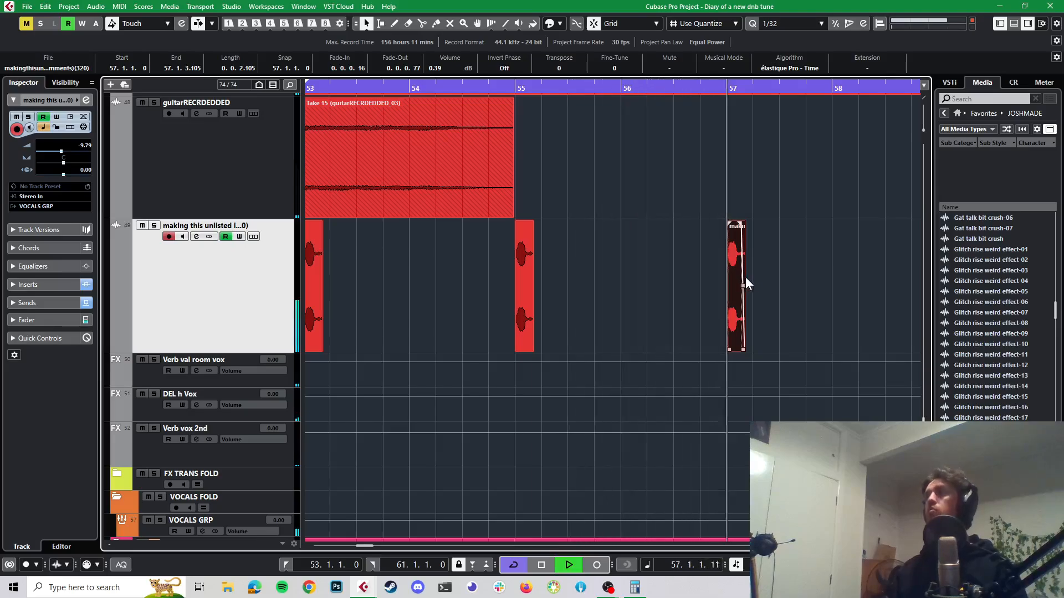
scroll(753, 283, up, 2)
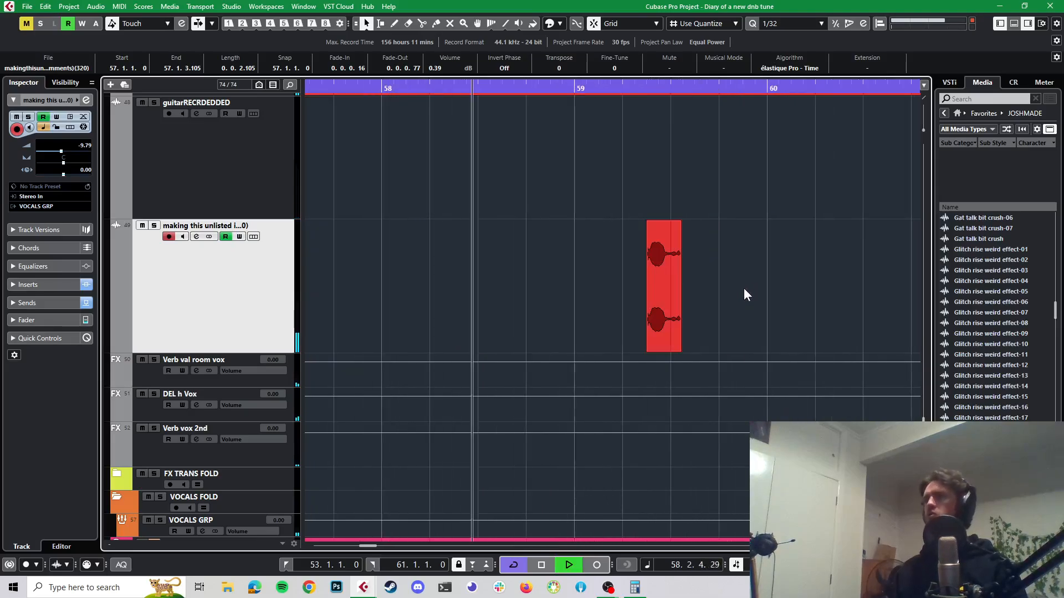
key(space)
- Place the vocal chop in bar 59 at 59.1.1.0 and play the whole section from bar 53
scroll(671, 286, right, 5)
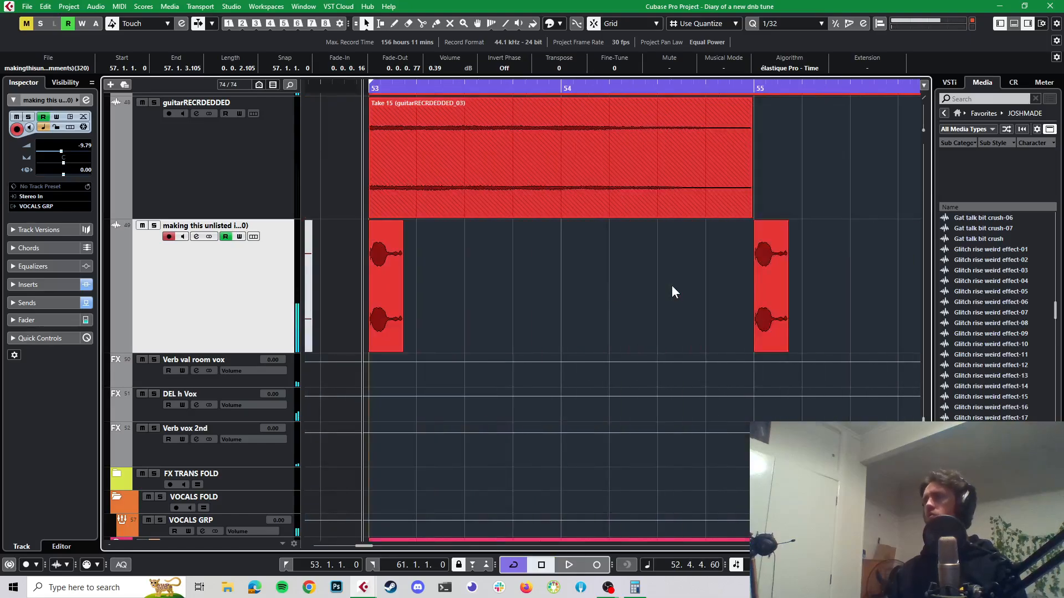
scroll(671, 284, right, 5)
scroll(672, 285, down, 5)
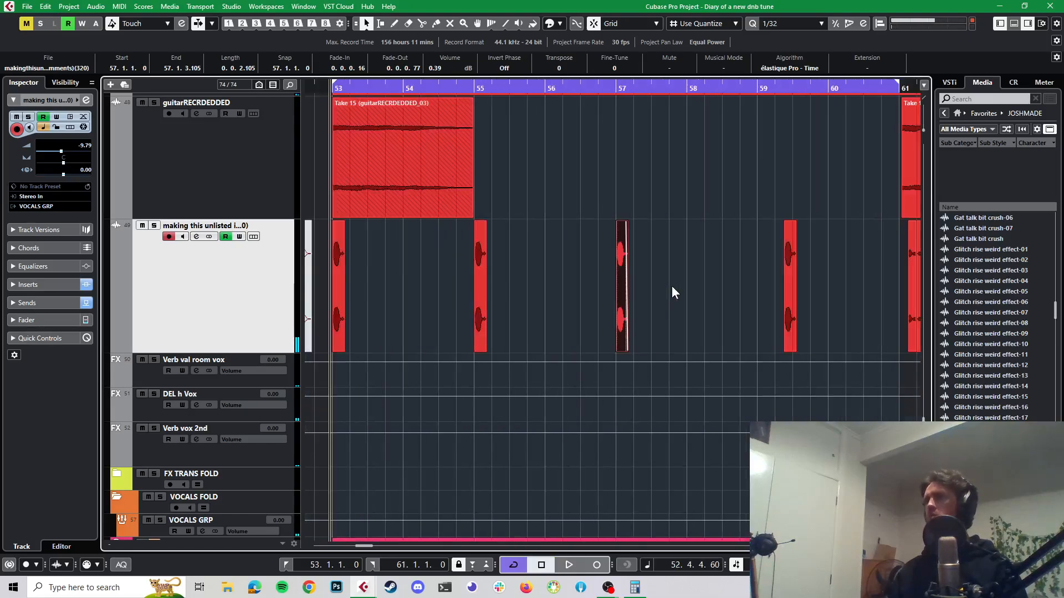
scroll(672, 285, right, 2)
scroll(671, 285, up, 1)
scroll(670, 288, up, 2)
drag(660, 278, 614, 272)
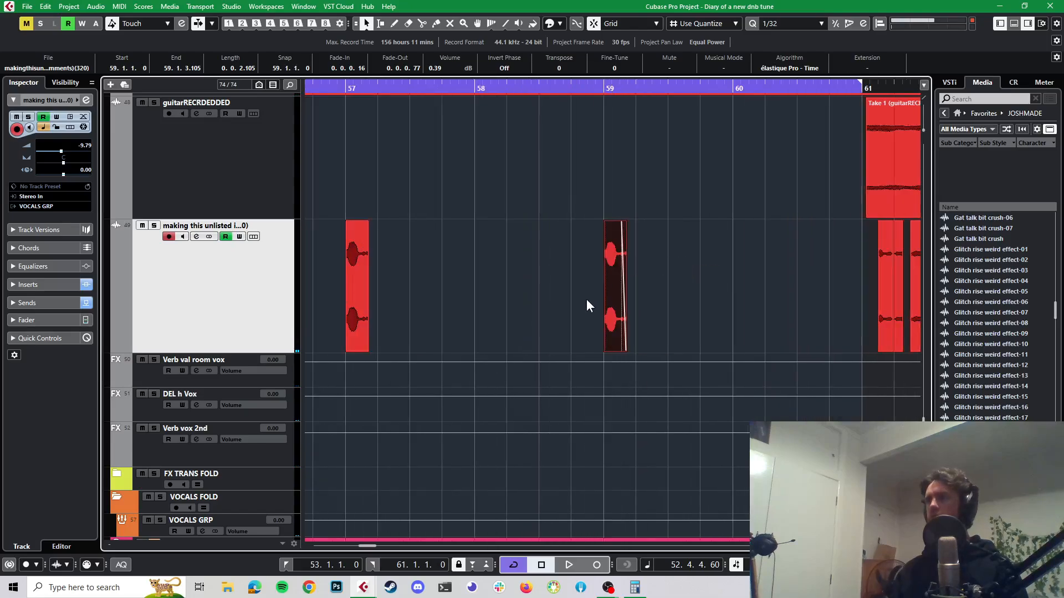
scroll(585, 299, down, 3)
scroll(585, 299, left, 5)
scroll(580, 300, up, 2)
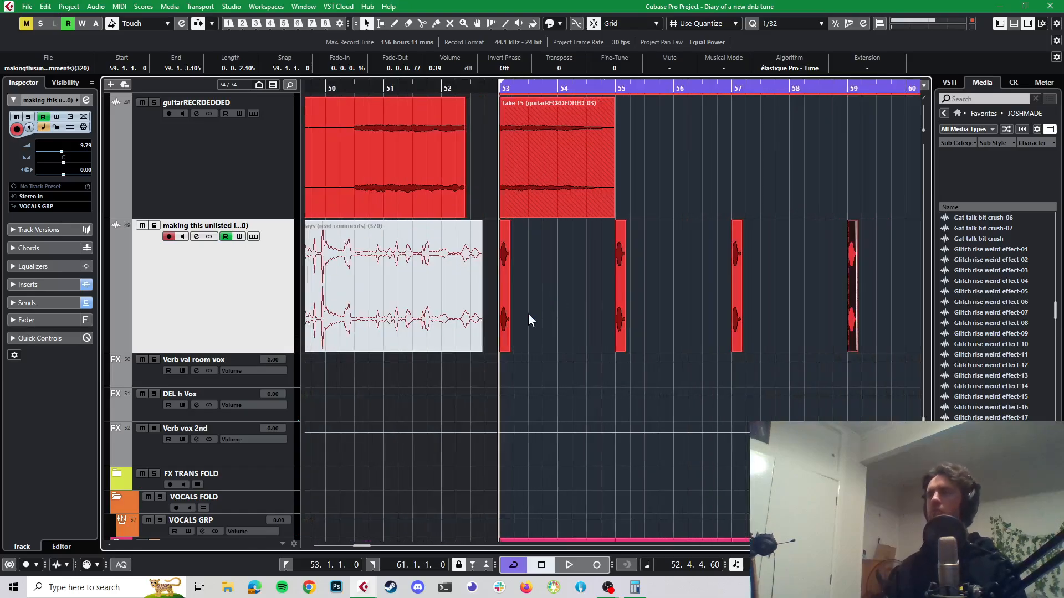
key(space)
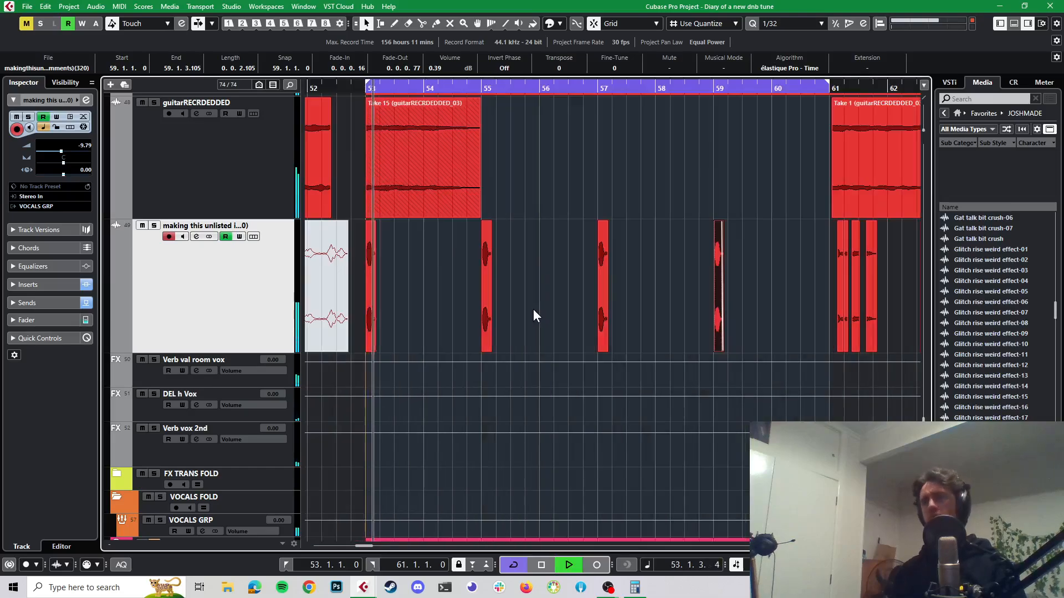
- Copy the two short "Glitch rise weird effect" clips in bars 53 and 54 forward by two bars, to 55.4.3 and 56.3.3
scroll(407, 273, up, 15)
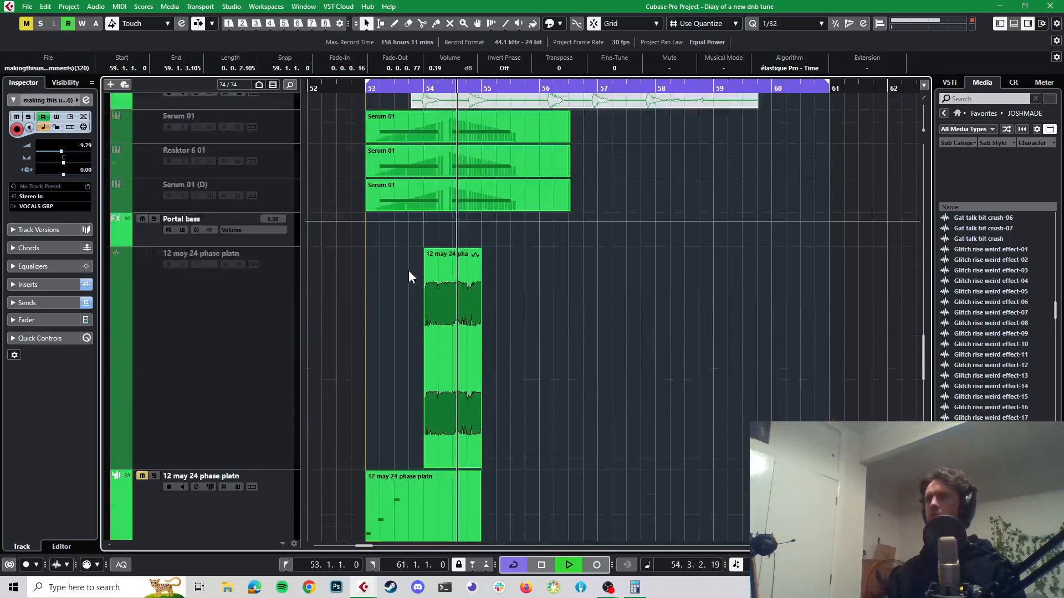
scroll(407, 271, up, 8)
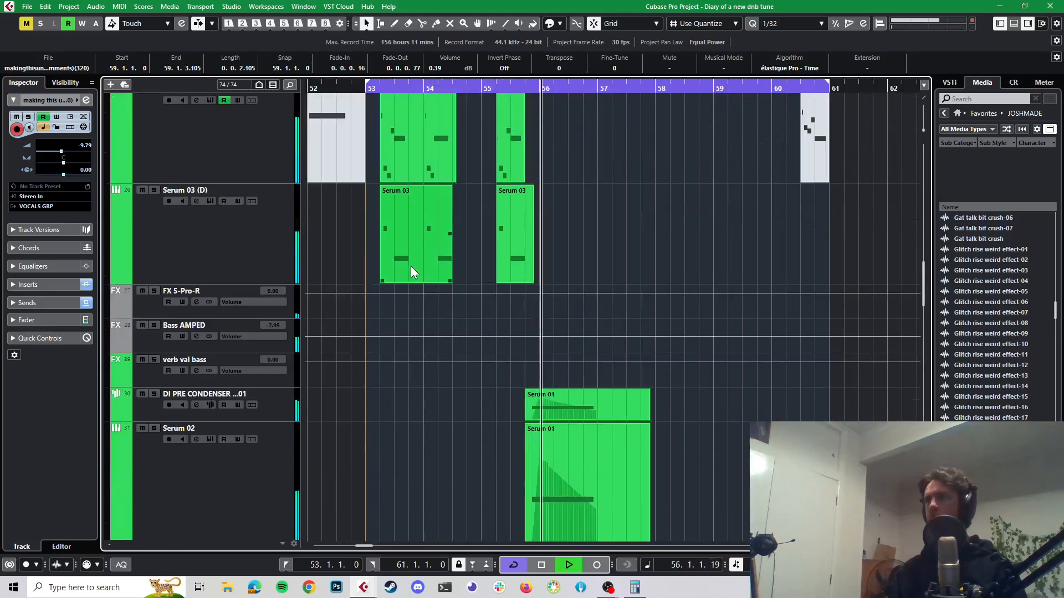
scroll(410, 266, up, 4)
scroll(419, 255, up, 12)
key(space)
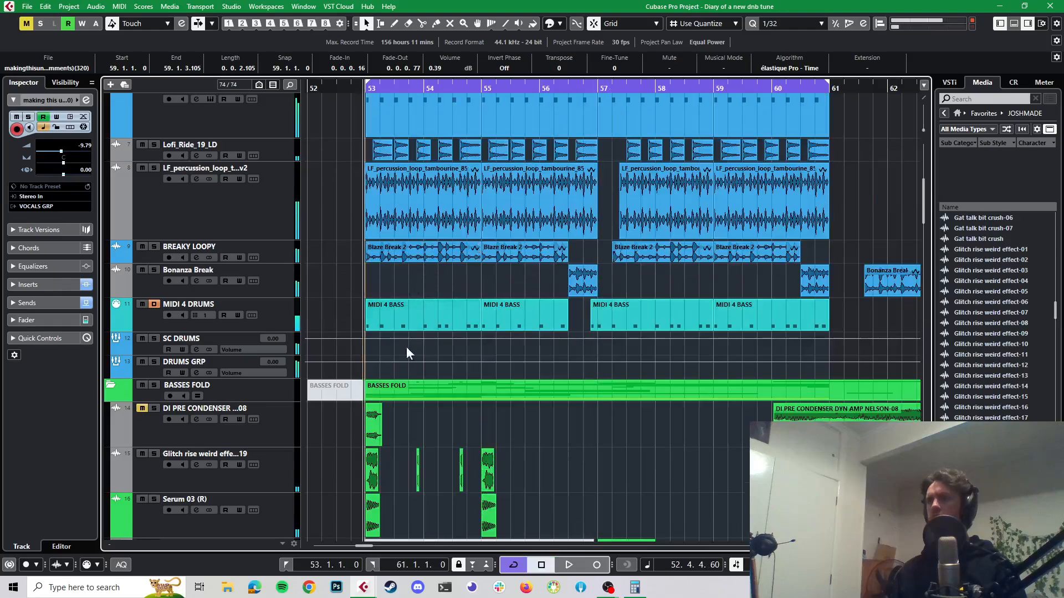
scroll(398, 360, down, 4)
ctrl+scroll(413, 330, up, 2)
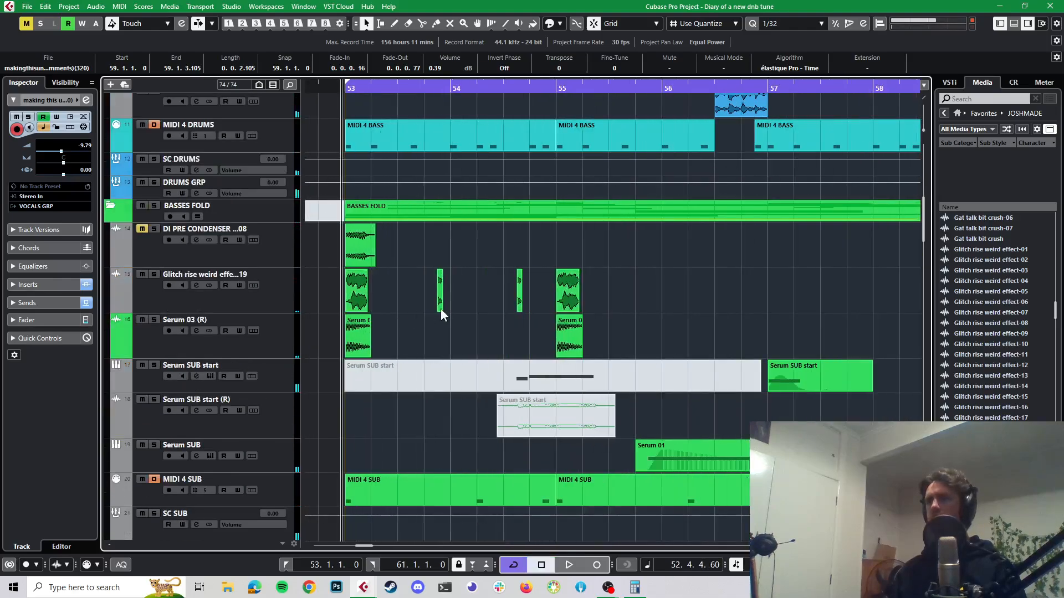
drag(528, 284, 437, 295)
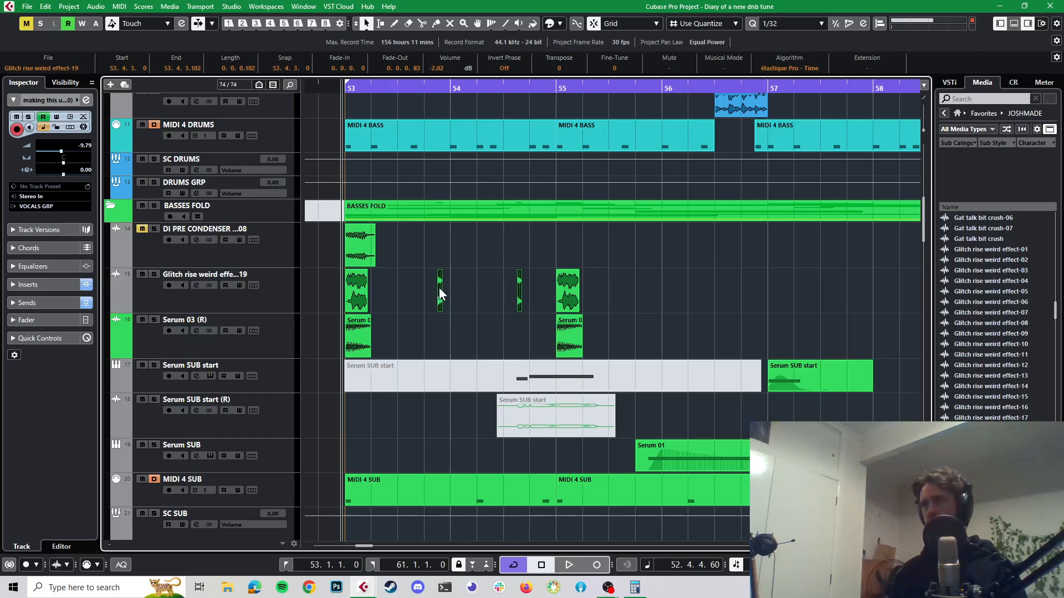
drag(442, 287, 650, 283)
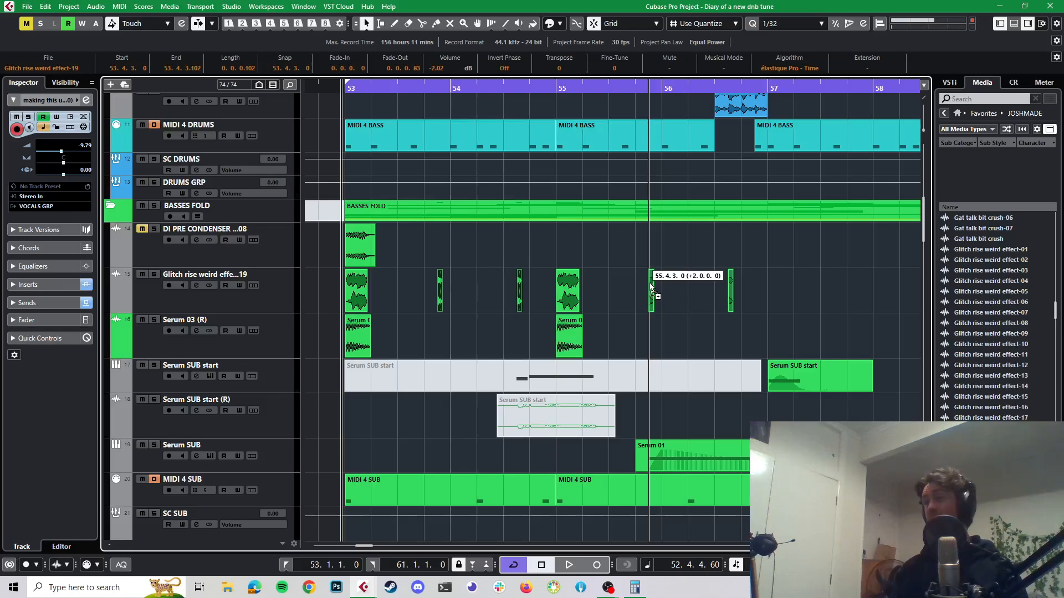
drag(651, 285, 651, 287)
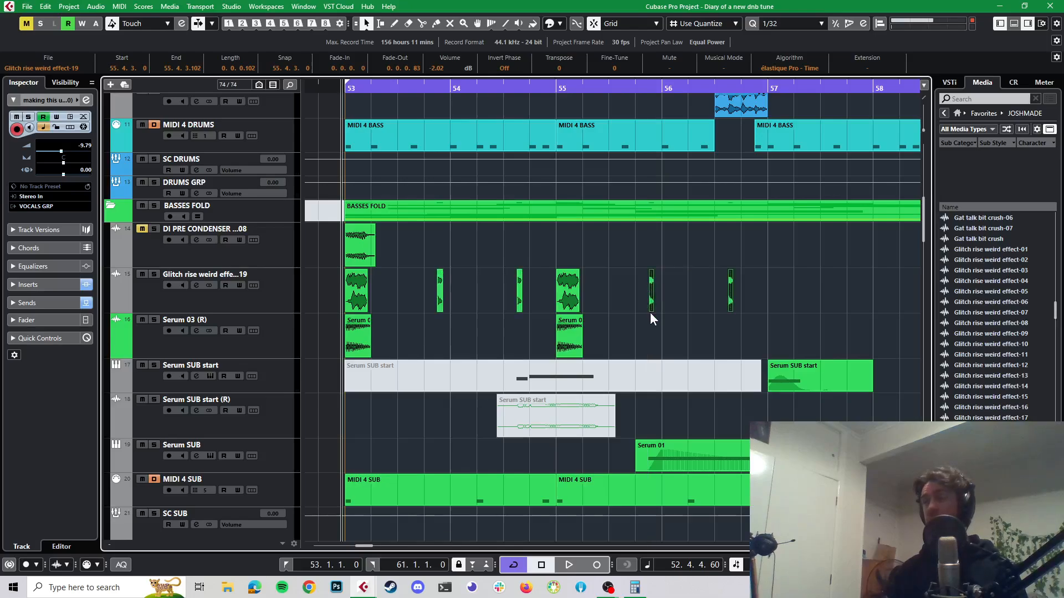
- Play the start of the section repeatedly from 52.4.1.60 to check the short glitch clips
ctrl+scroll(650, 312, down, 2)
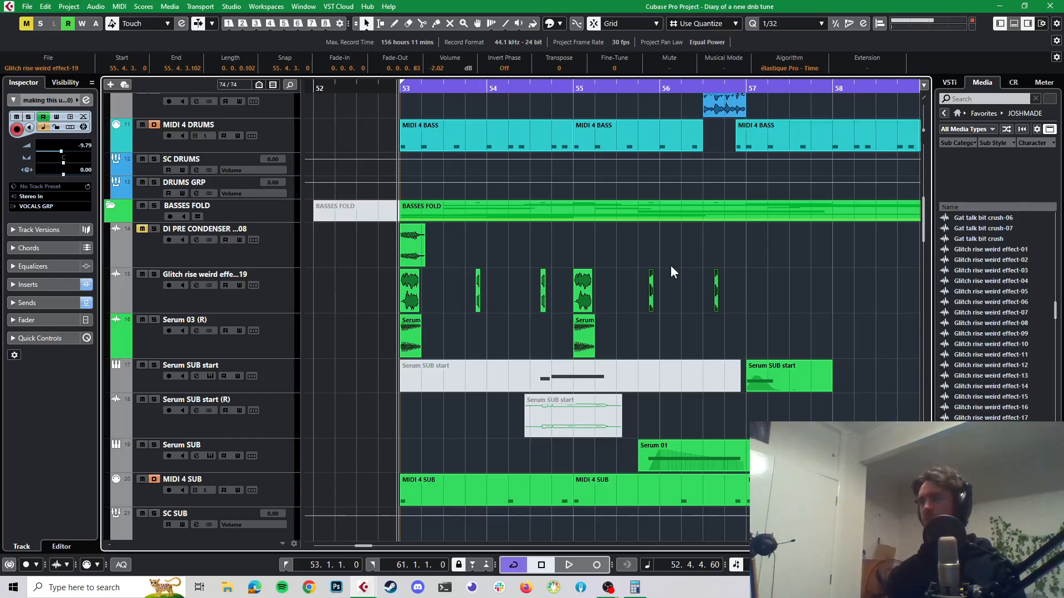
ctrl+scroll(644, 280, up, 2)
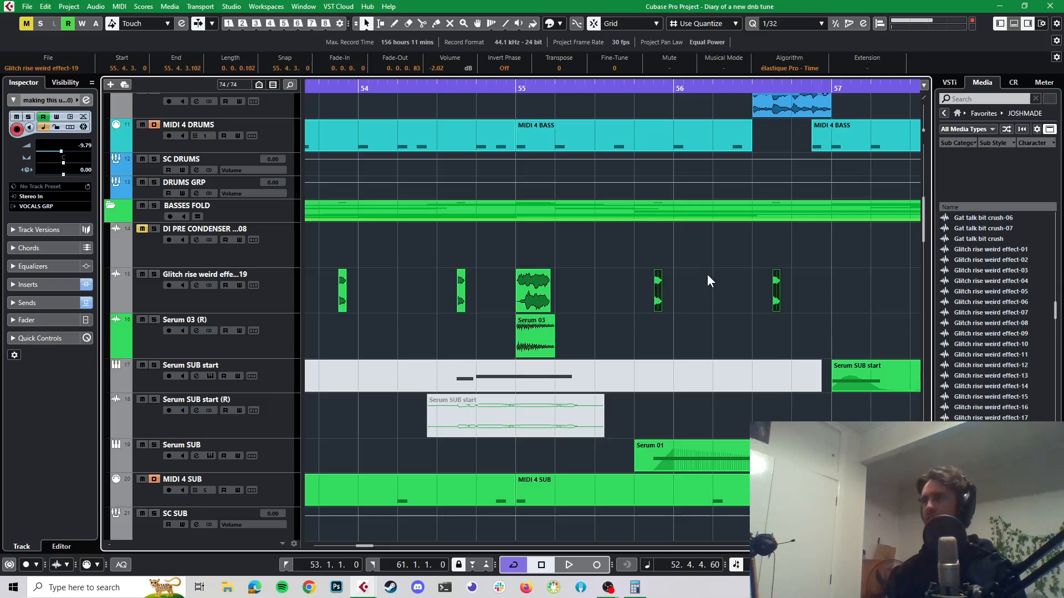
ctrl+scroll(707, 275, down, 2)
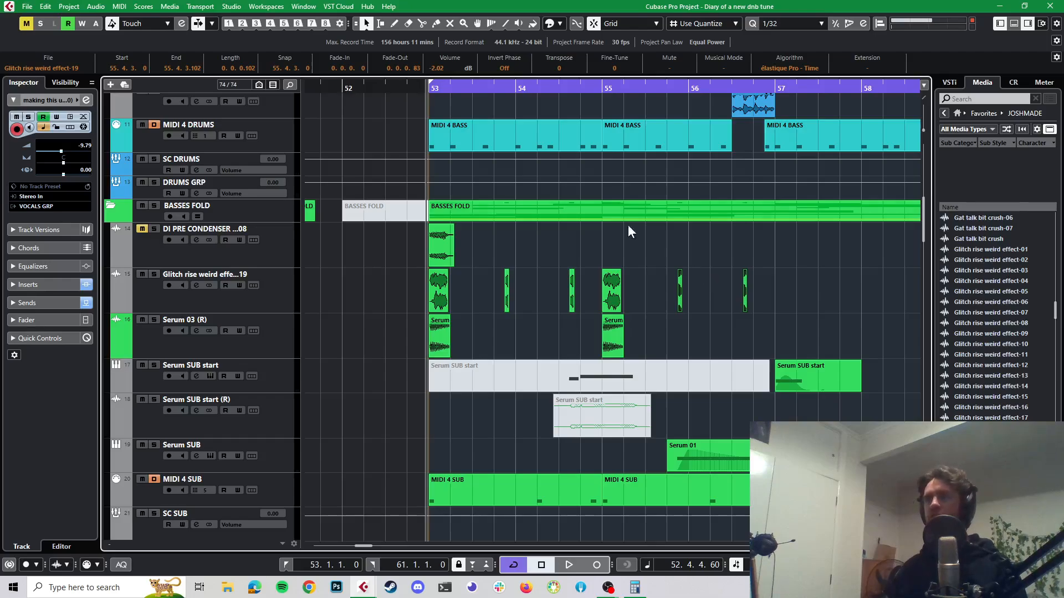
click(409, 86)
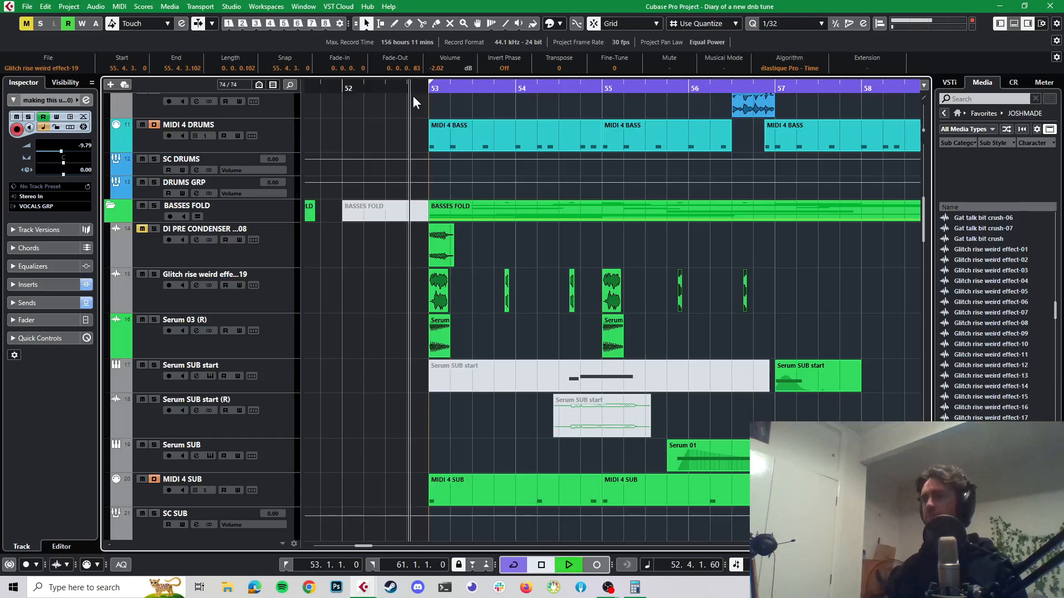
key(space)
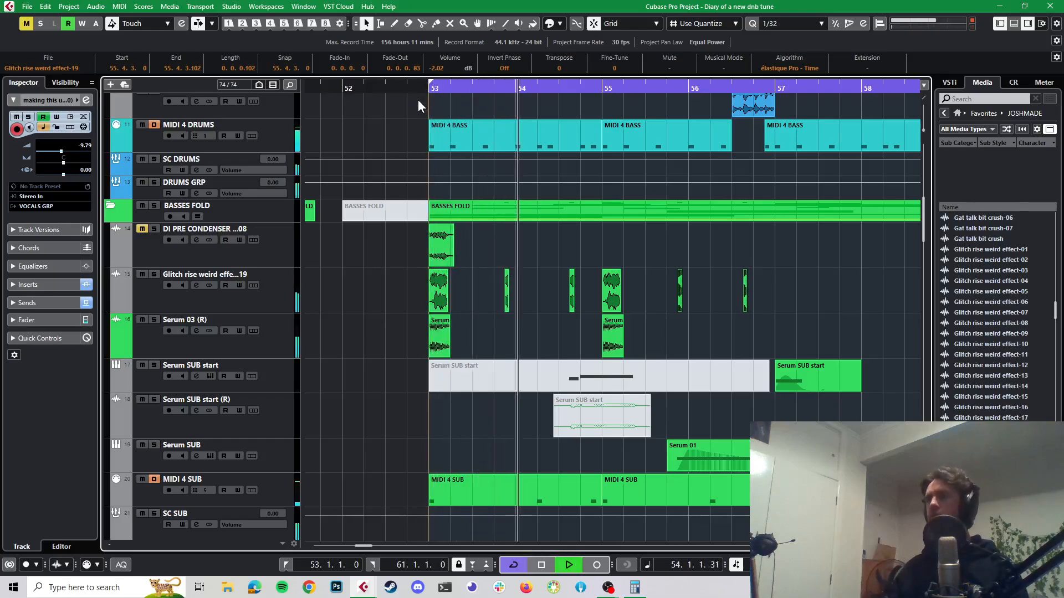
key(space)
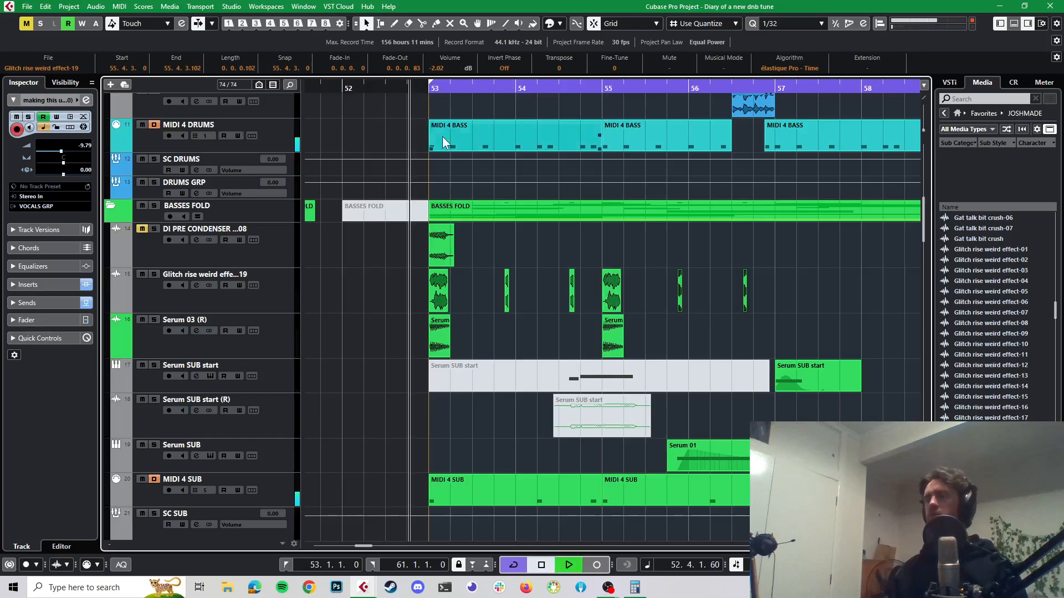
key(space)
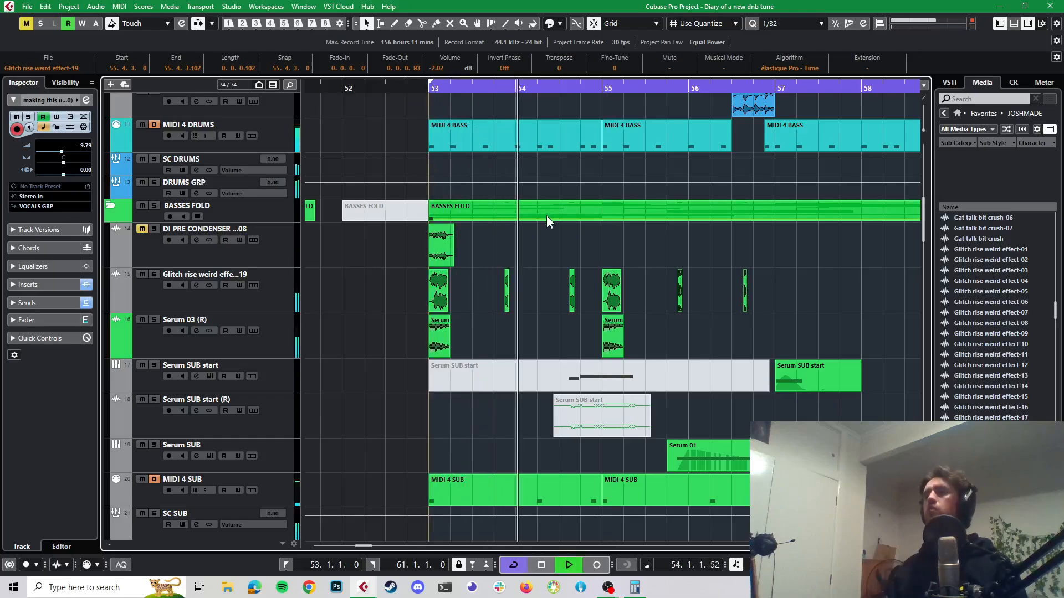
key(space)
- Move the short glitch clip at 54.3.3 to 54.4.3, play it, and raise its volume to -1.21 dB
key(h)
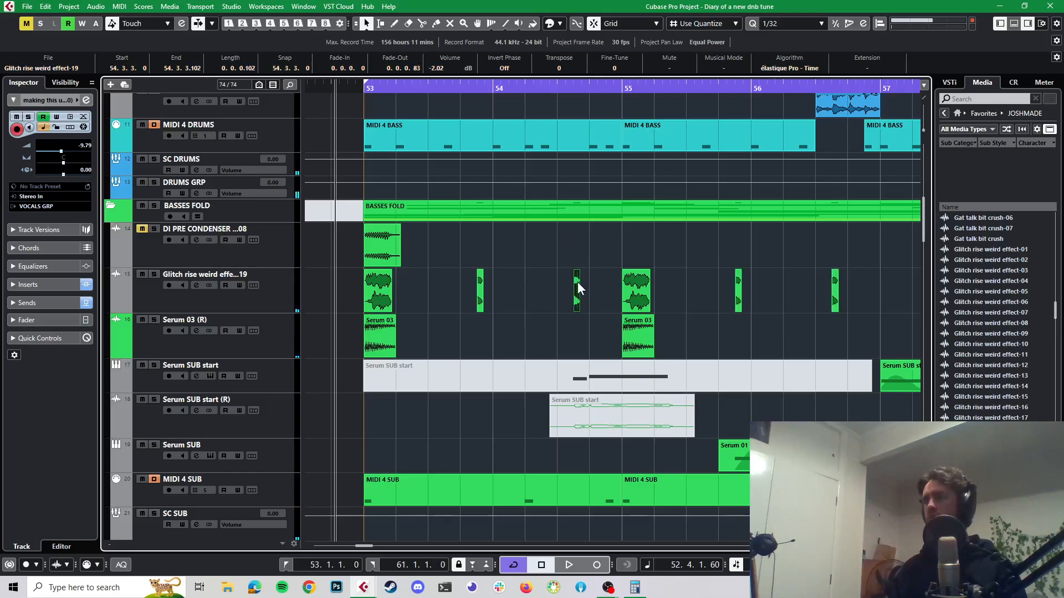
drag(577, 282, 608, 284)
key(space)
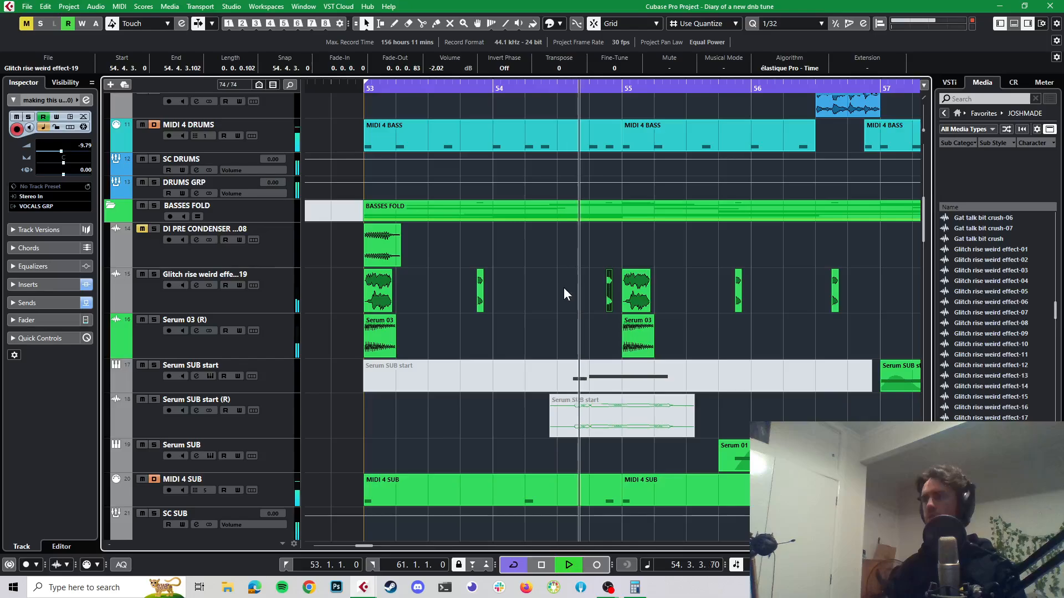
scroll(607, 284, up, 5)
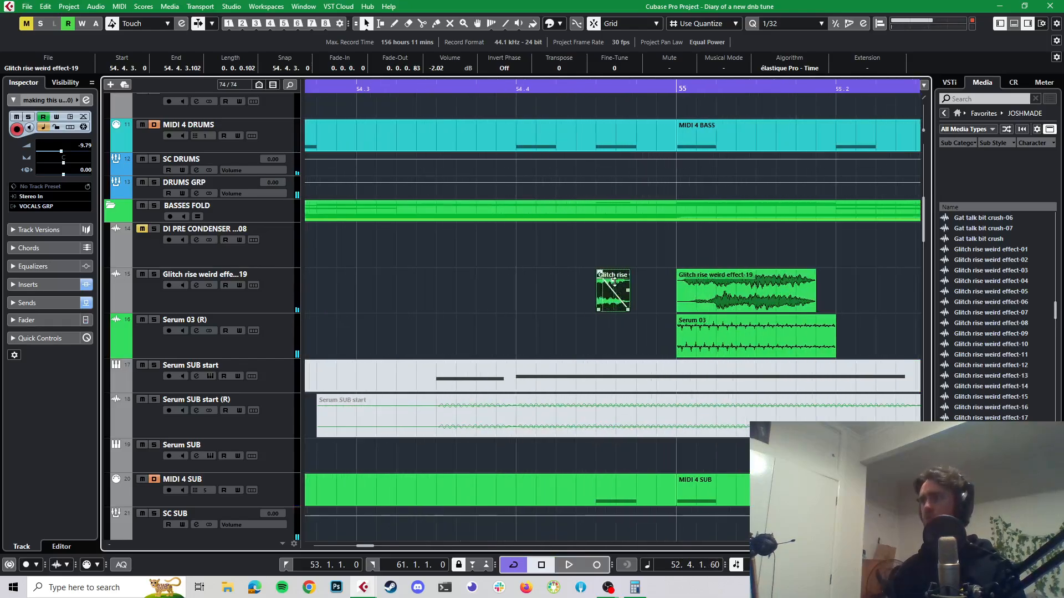
scroll(611, 272, down, 5)
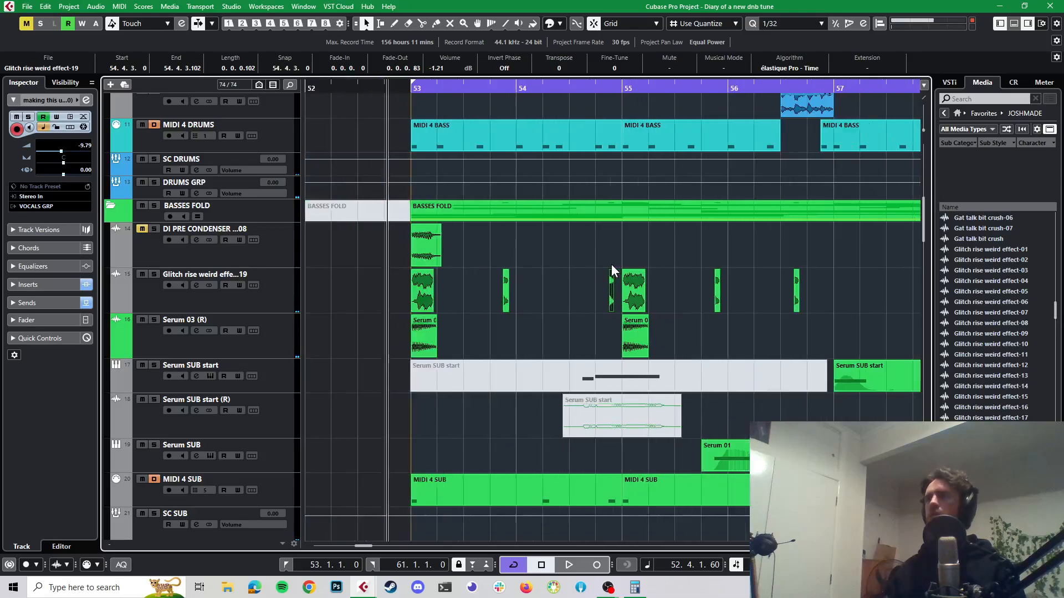
- Raise the volume of the short glitch clip at 54.4.3 to 0.11 dB and play the section to check it
key(space)
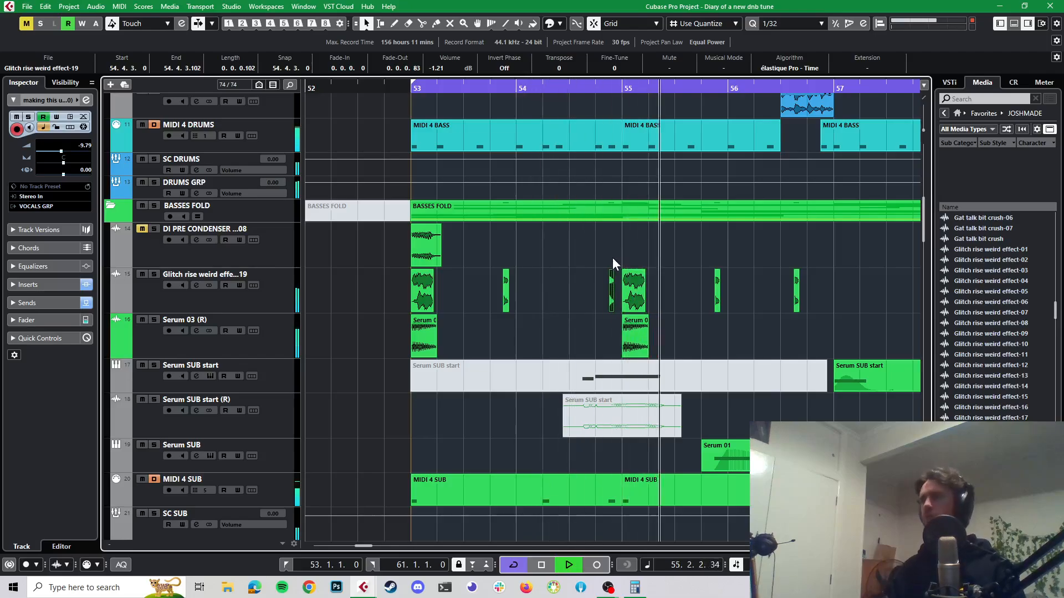
key(space)
scroll(615, 272, up, 8)
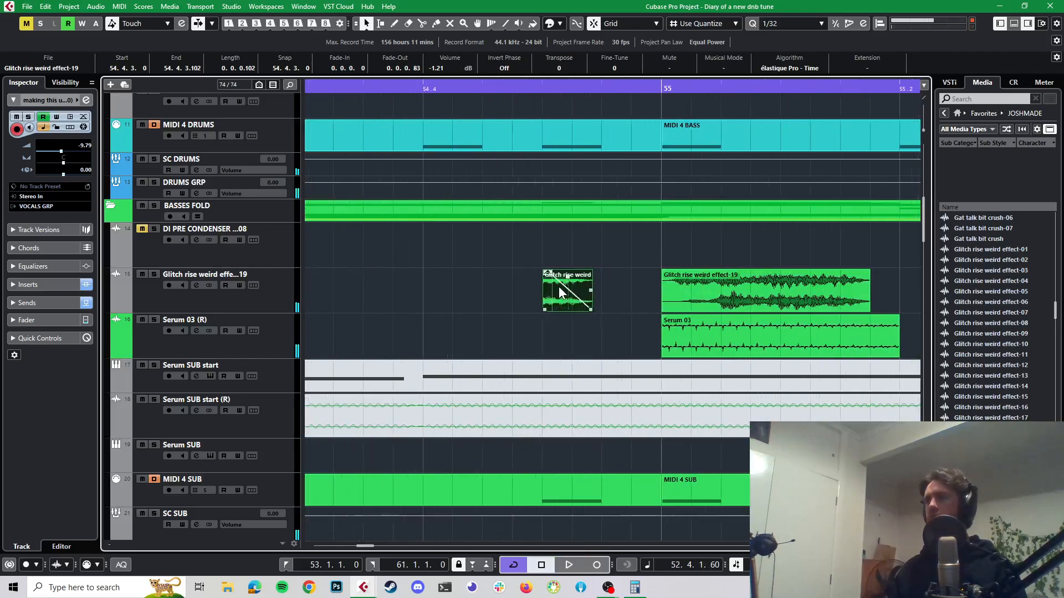
drag(567, 277, 567, 271)
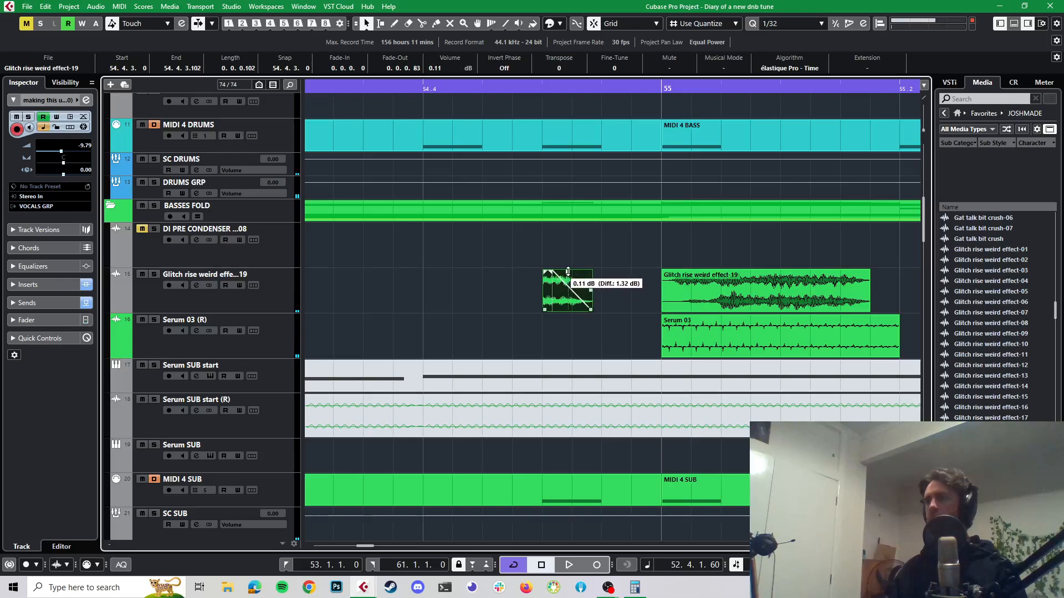
key(space)
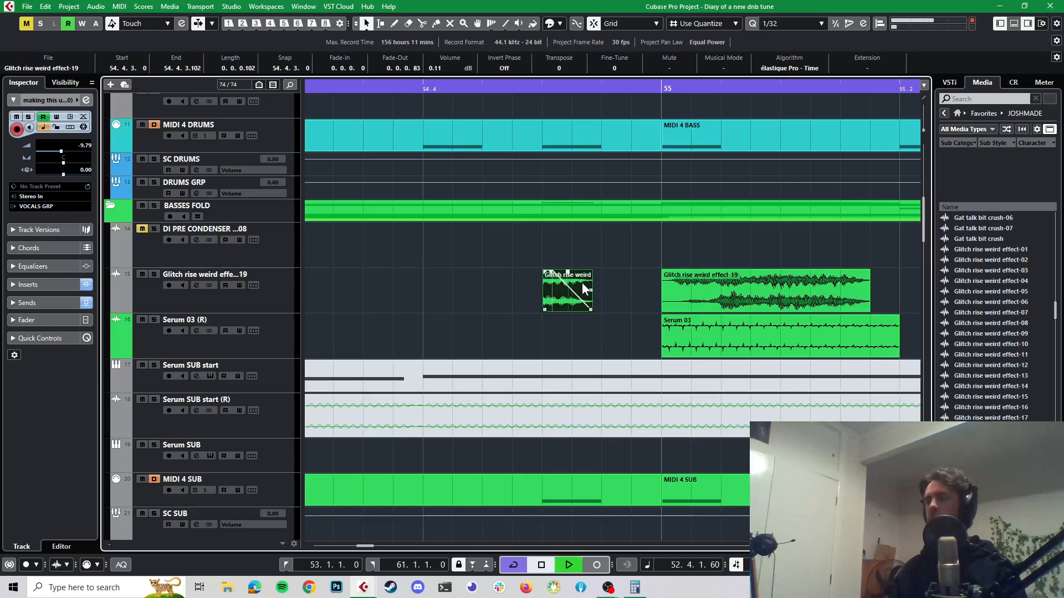
scroll(582, 283, down, 6)
scroll(579, 284, right, 2)
scroll(579, 284, right, 2)
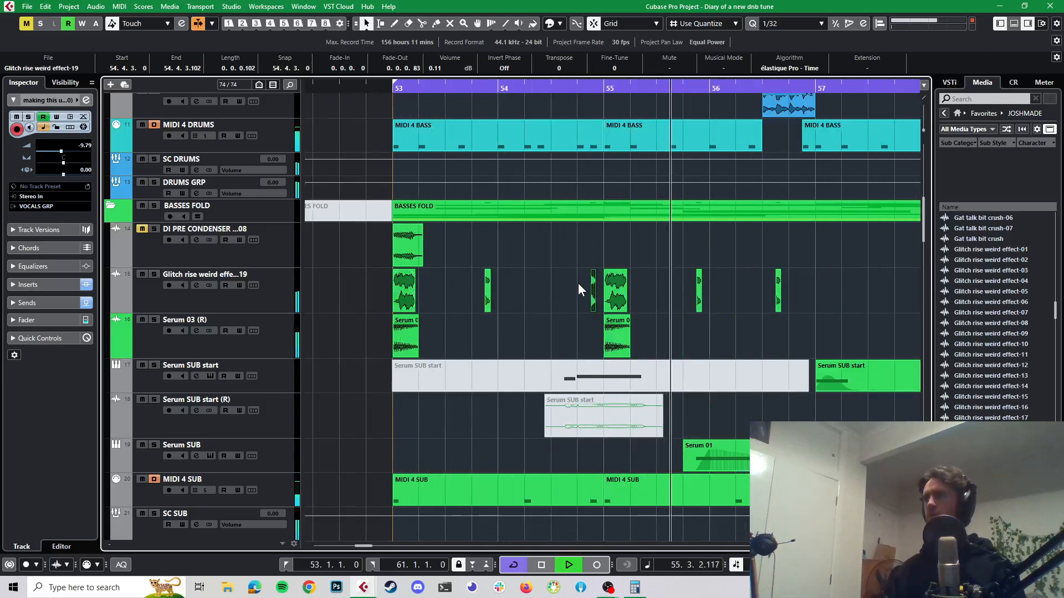
key(space)
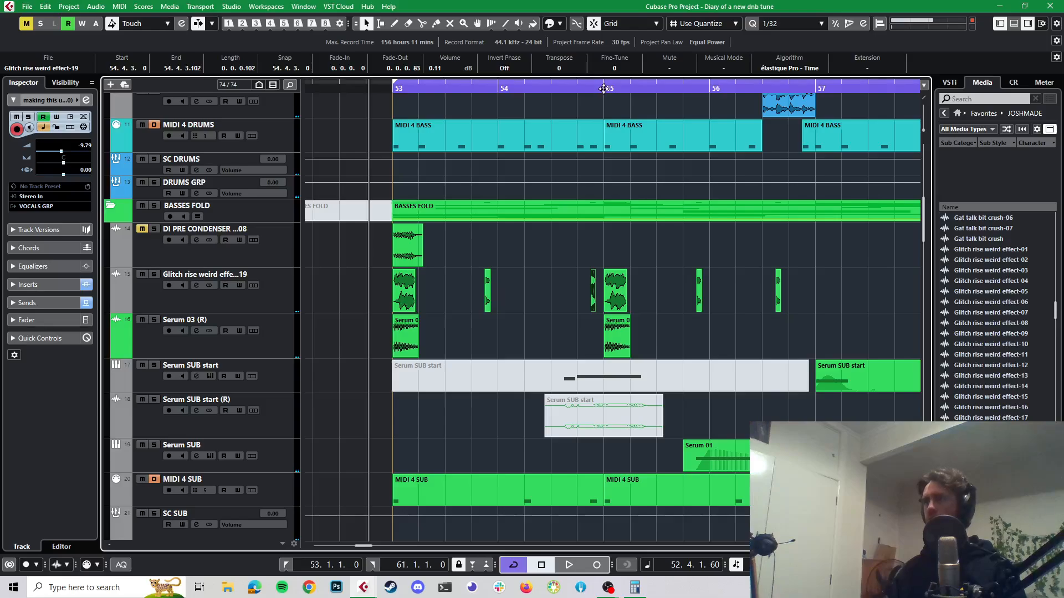
- Play from bar 55, lower the short glitch clip at 55.4.3 to -9.10 dB, and play that part again
click(603, 88)
key(space)
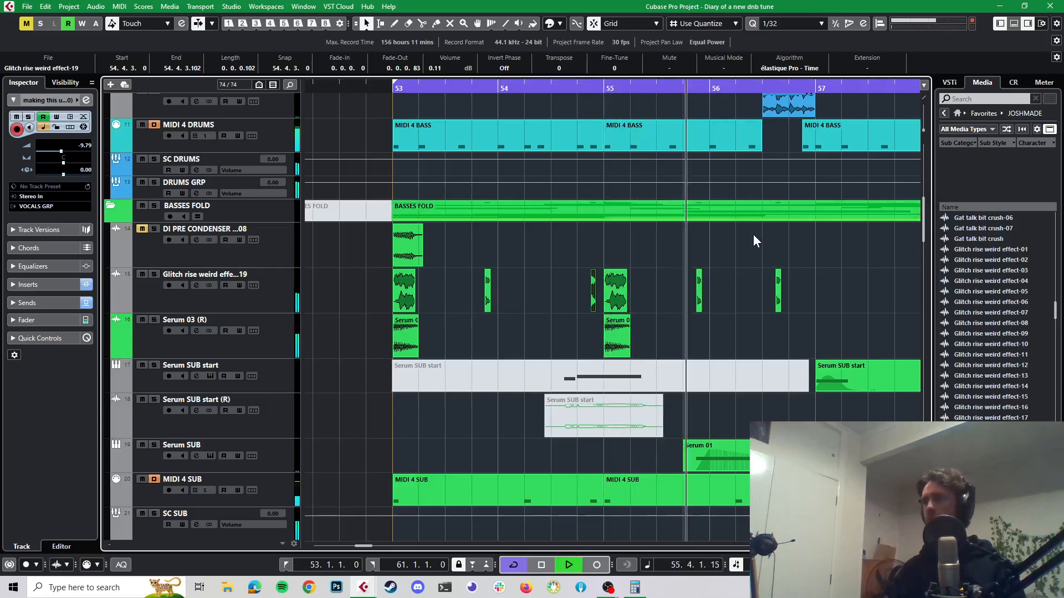
key(space)
scroll(689, 251, up, 2)
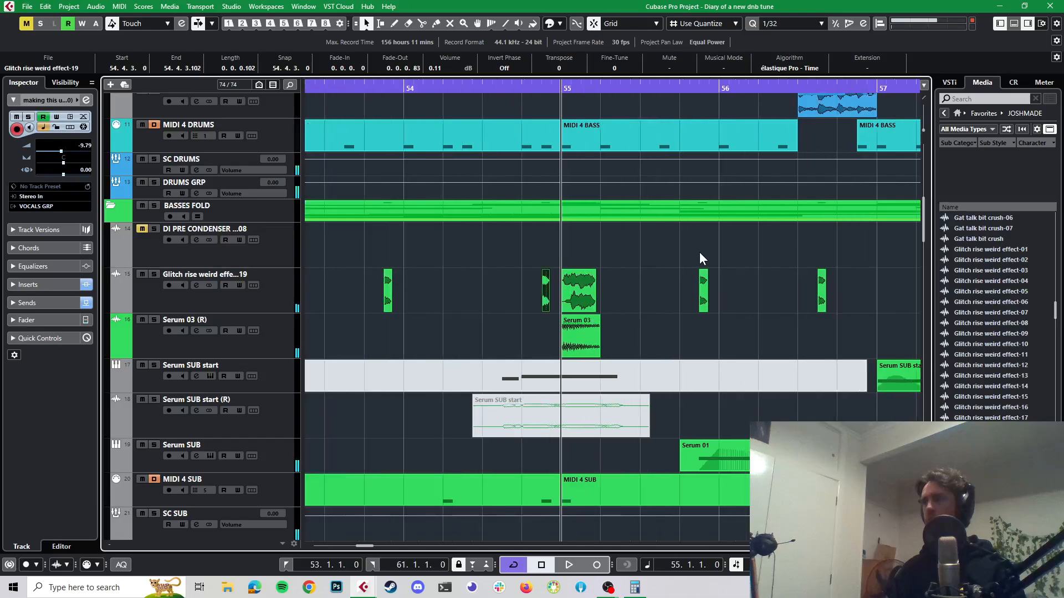
scroll(703, 270, up, 2)
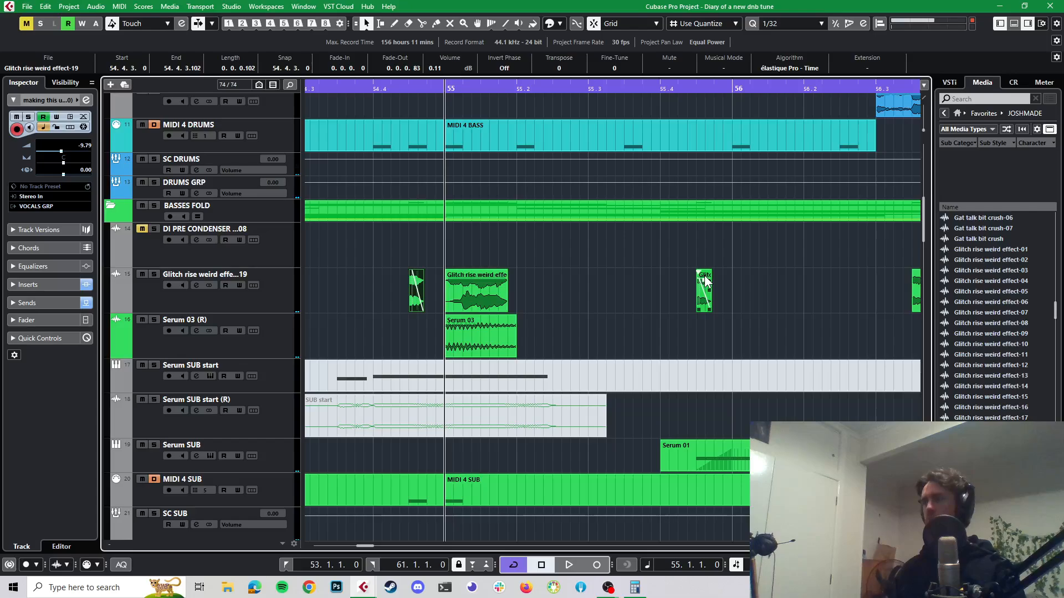
scroll(704, 281, up, 2)
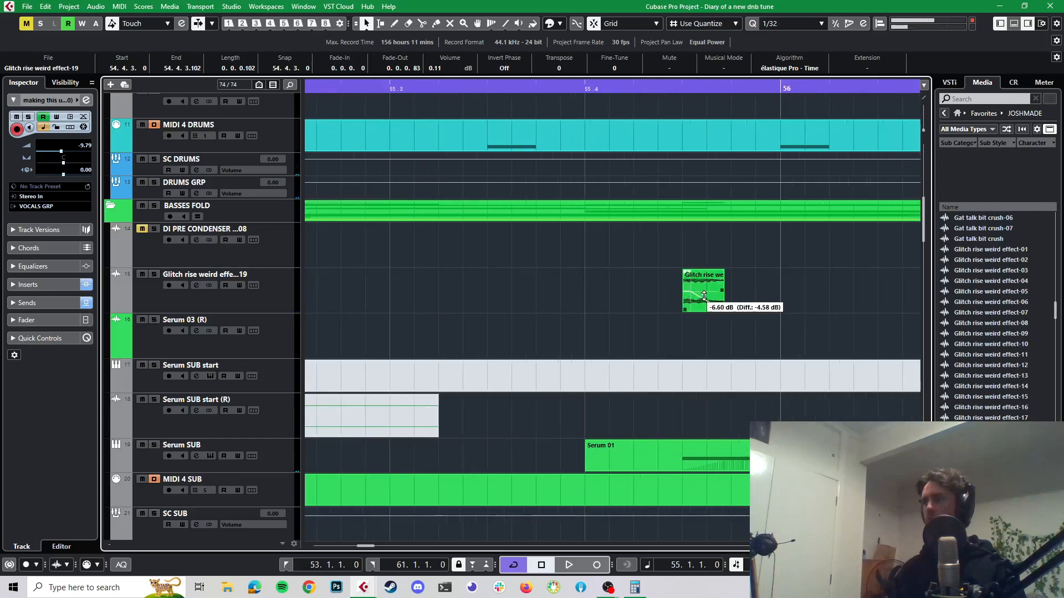
scroll(759, 286, down, 2)
scroll(759, 282, down, 3)
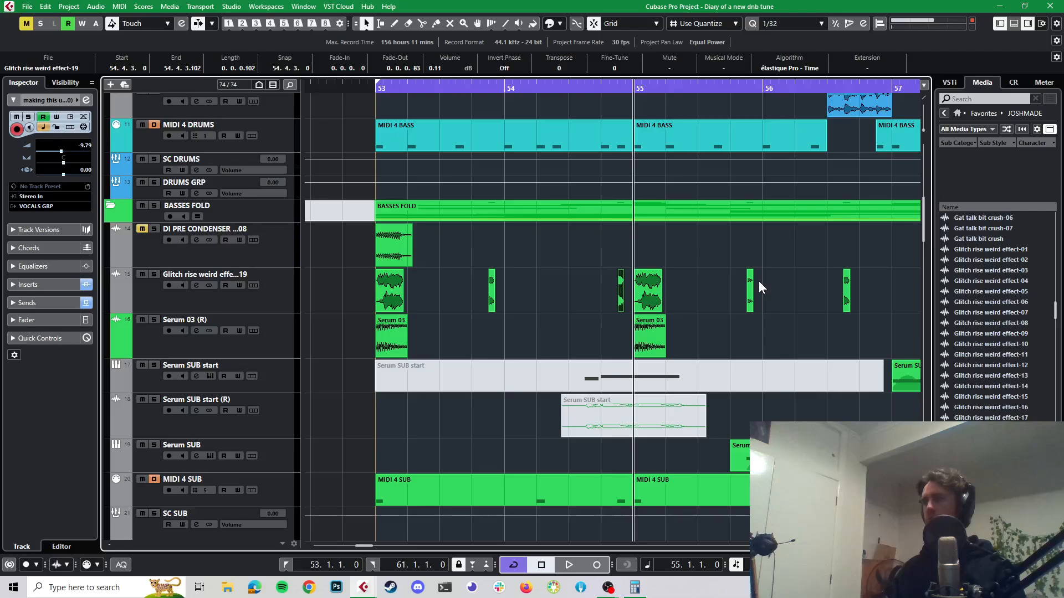
key(space)
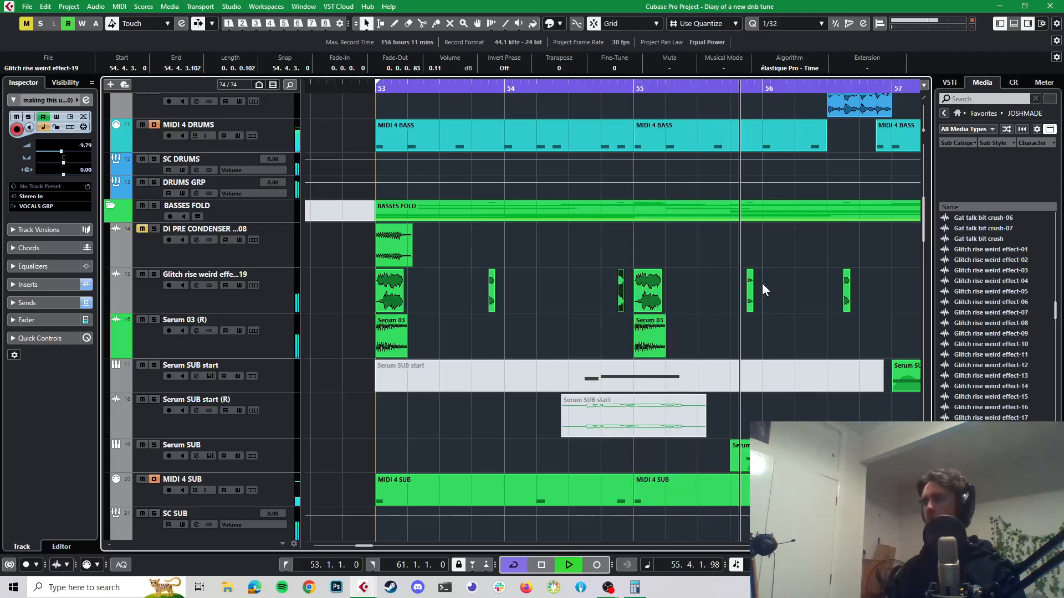
key(space)
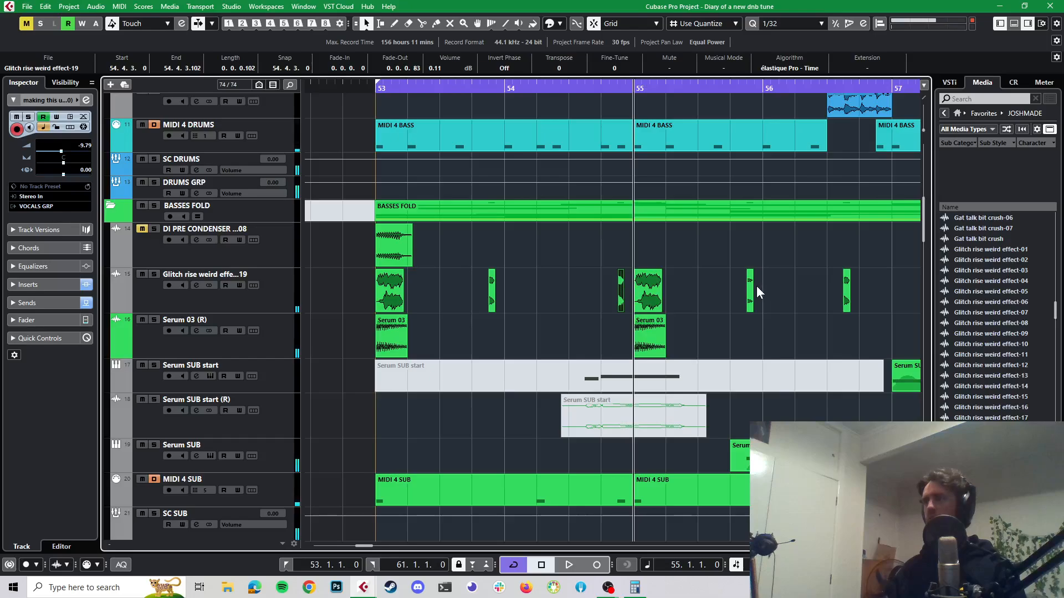
- Mute the short glitch clip at 55.4.3 and play the section without it
click(752, 282)
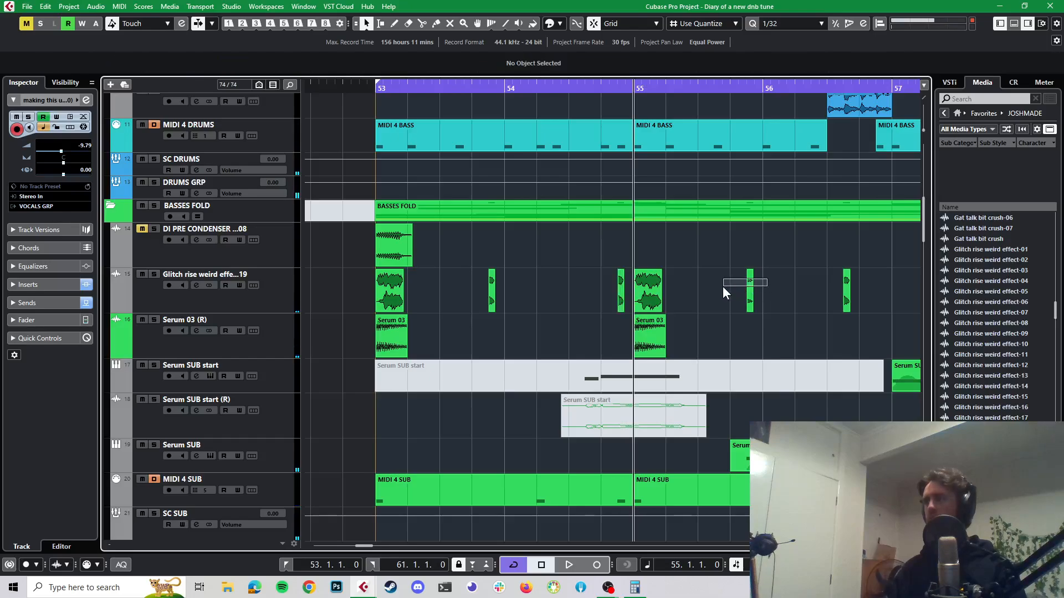
key(shift+m)
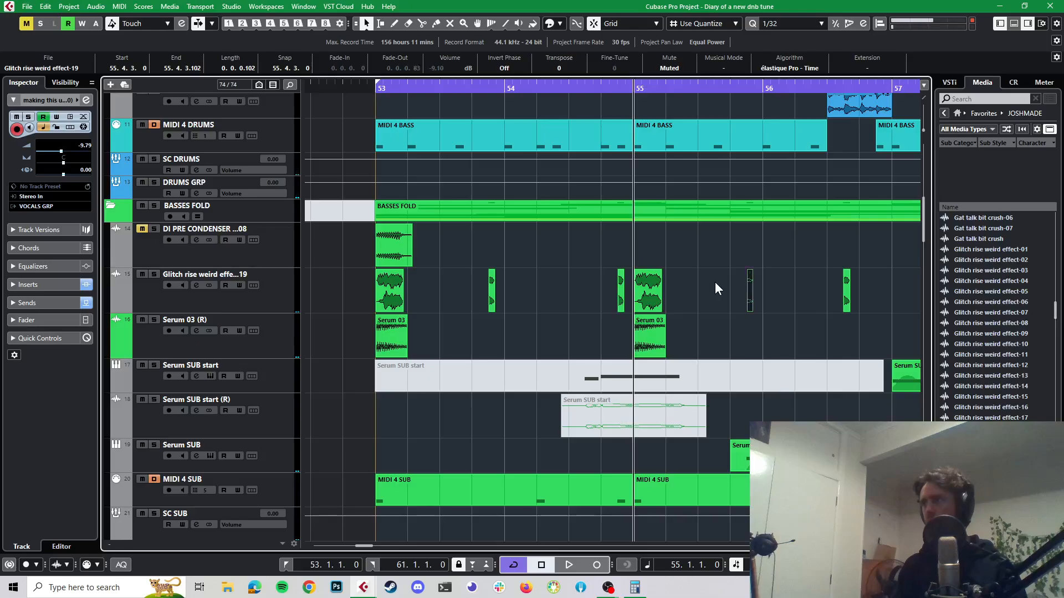
key(space)
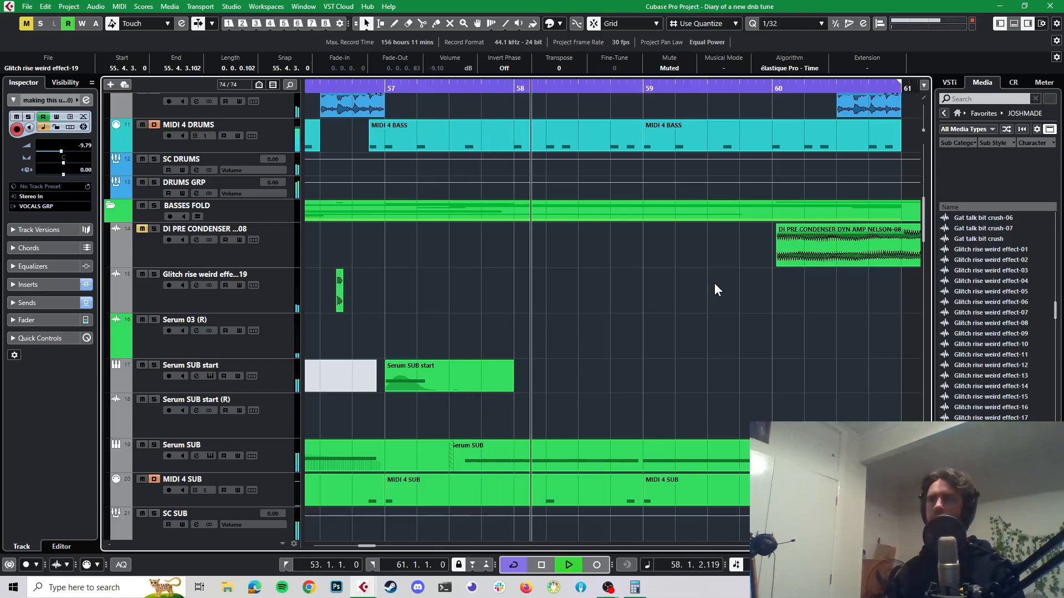
- Solo the DRUMS GRP track and listen to the drums alone through the looped section
scroll(713, 283, up, 3)
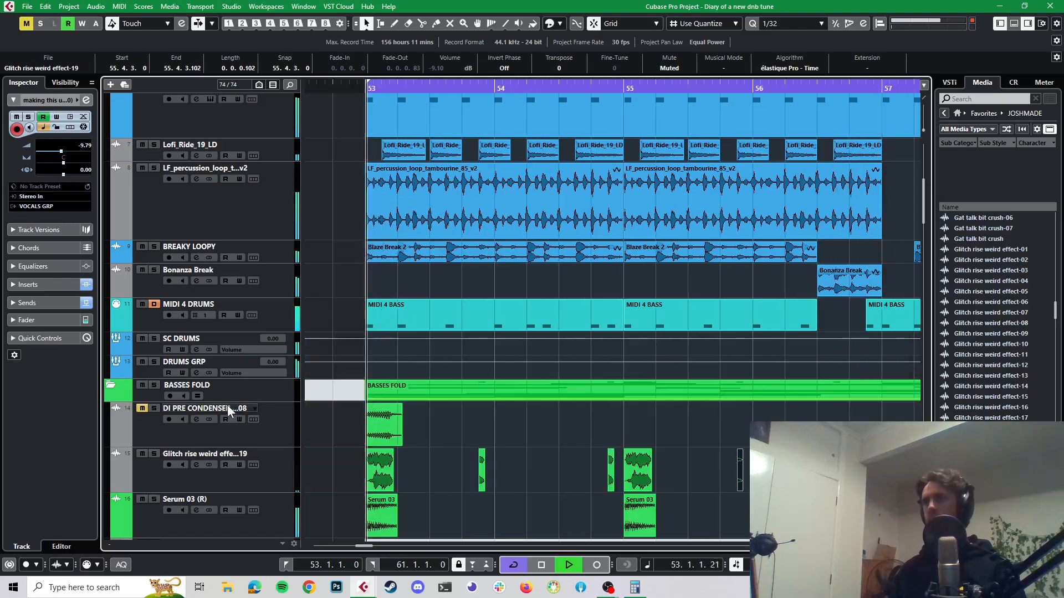
click(154, 362)
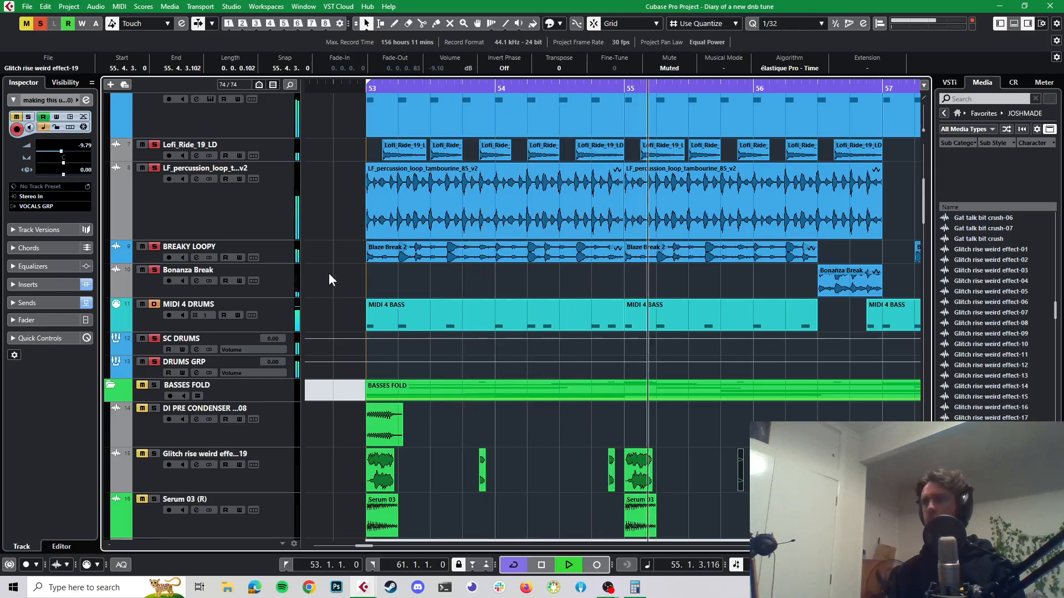
scroll(328, 274, up, 3)
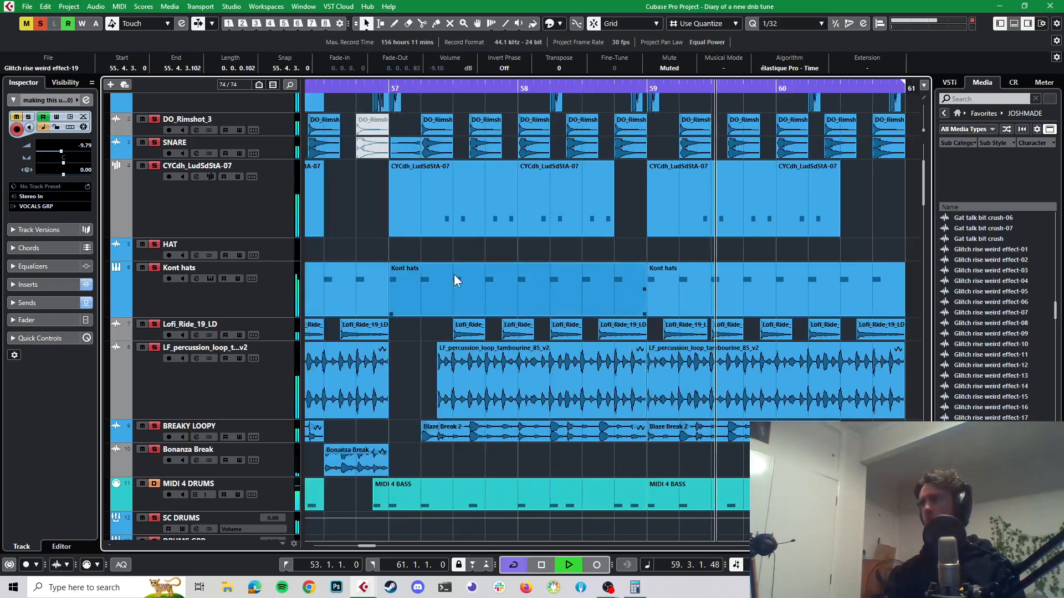
scroll(454, 274, up, 3)
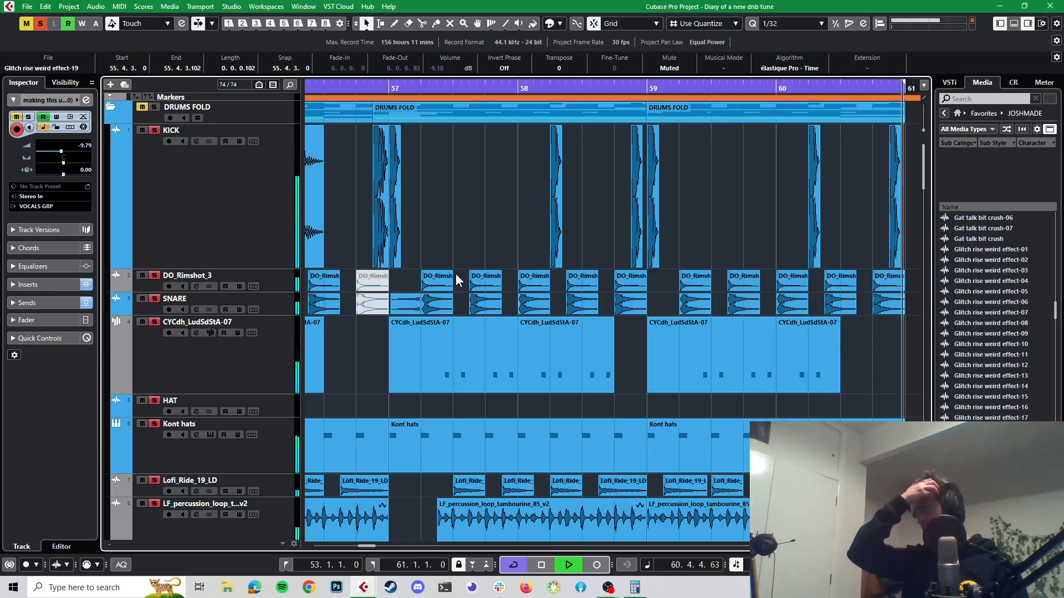
key(space)
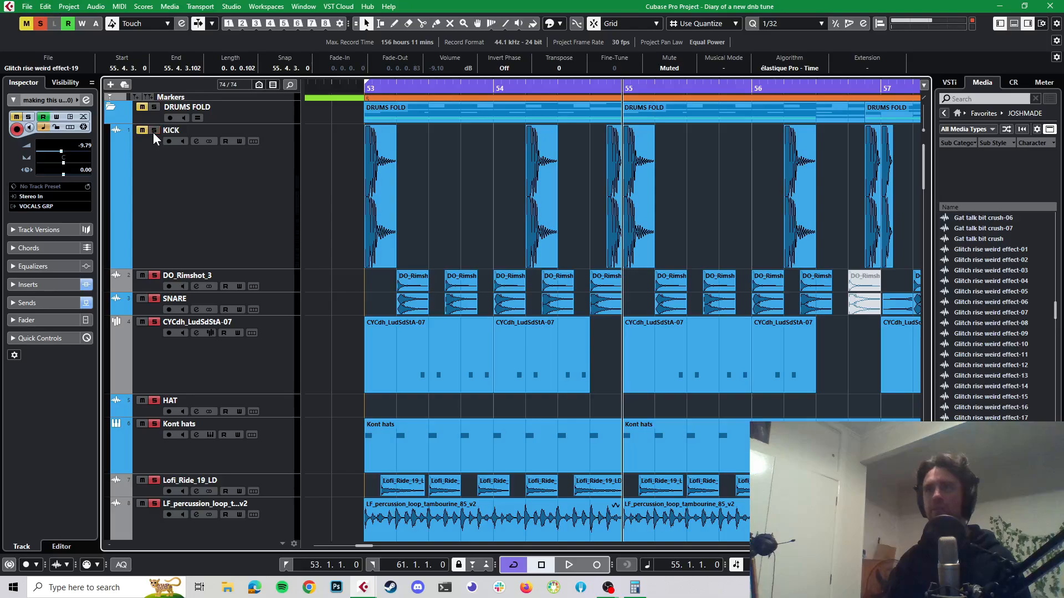
- Turn off all solos and place the playhead just before bar 53, at 52.3.4.60
click(41, 27)
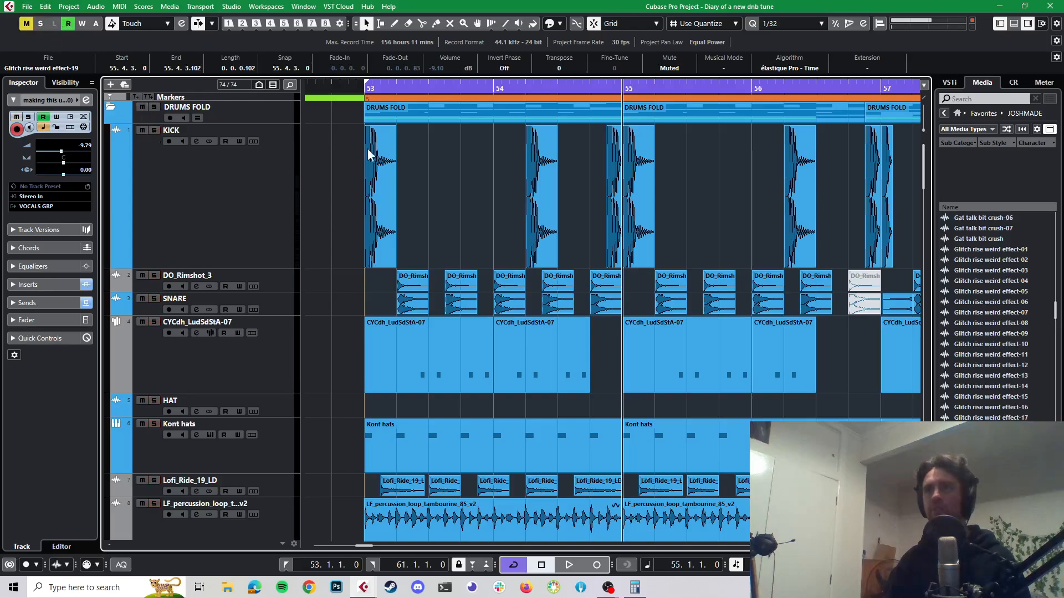
click(329, 89)
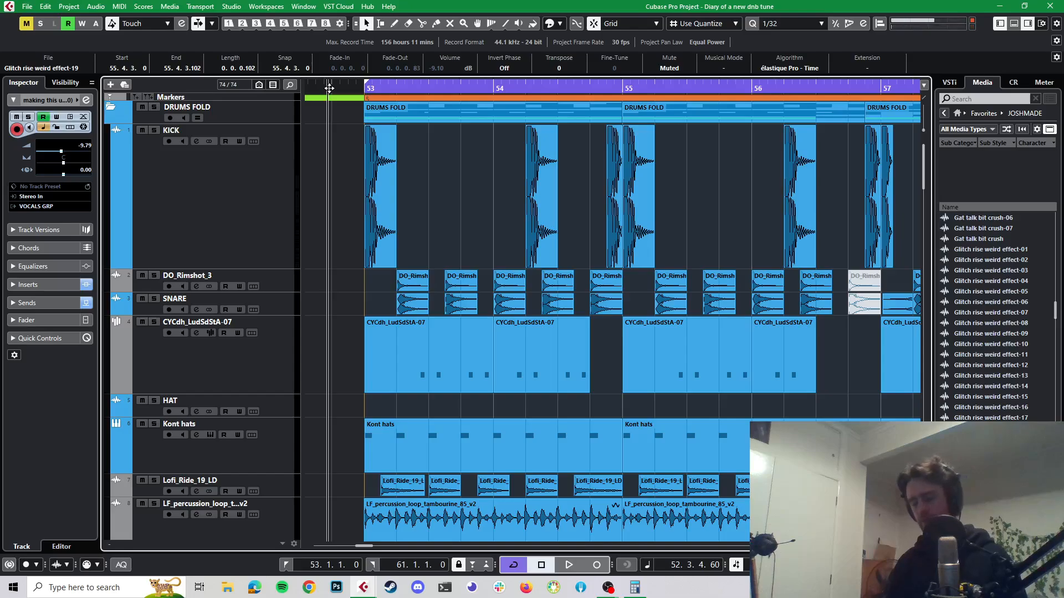